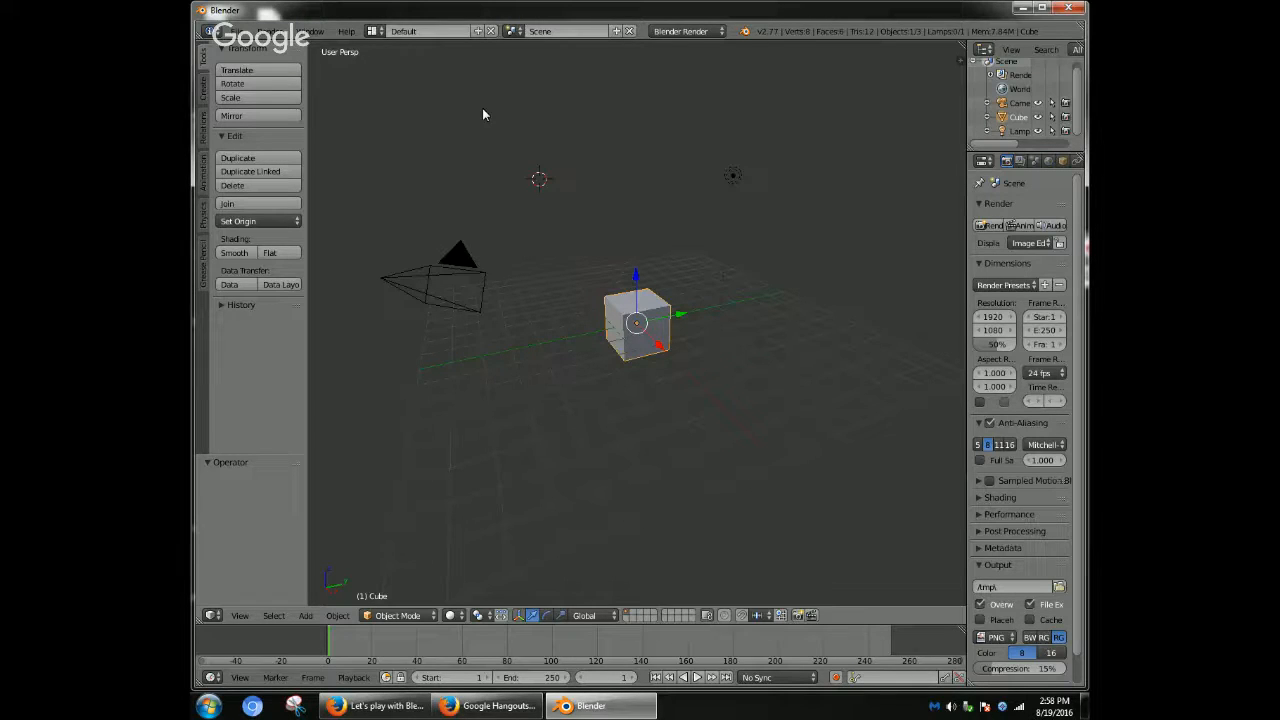
- Delete the default cube from the scene
key(x)
click(268, 31)
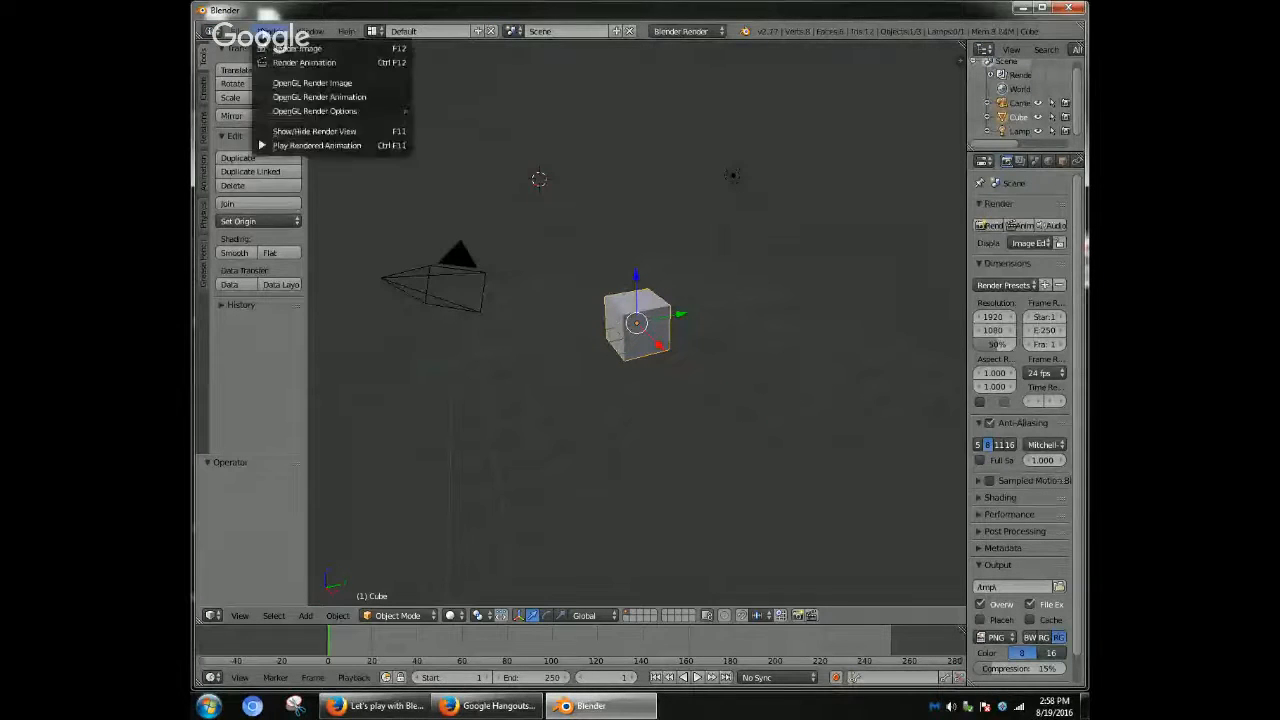
mouse_move(220, 31)
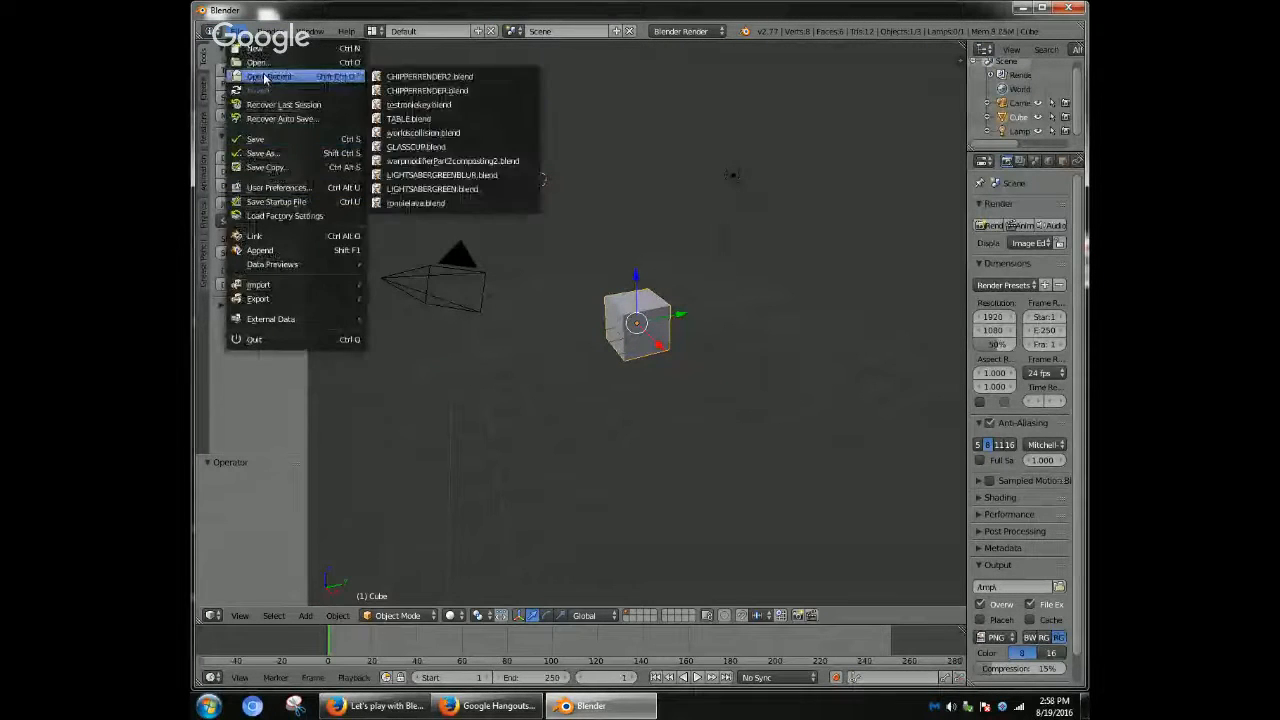
mouse_move(268, 31)
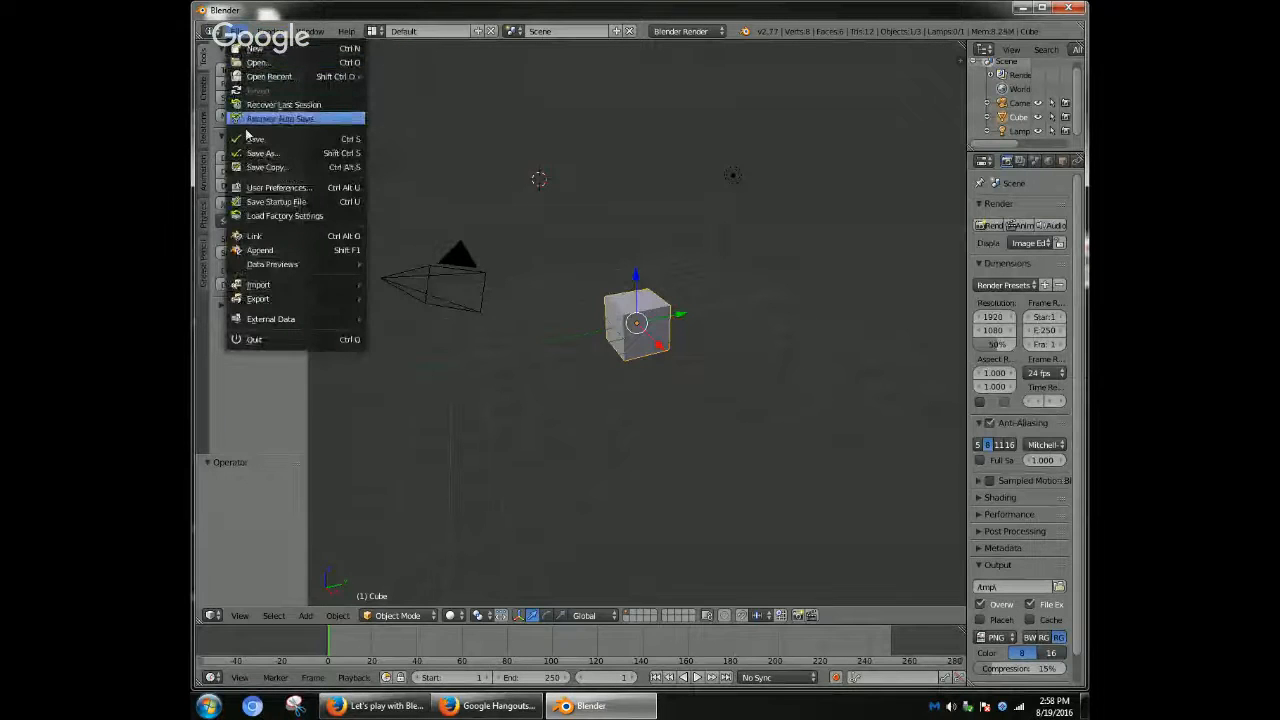
key(x)
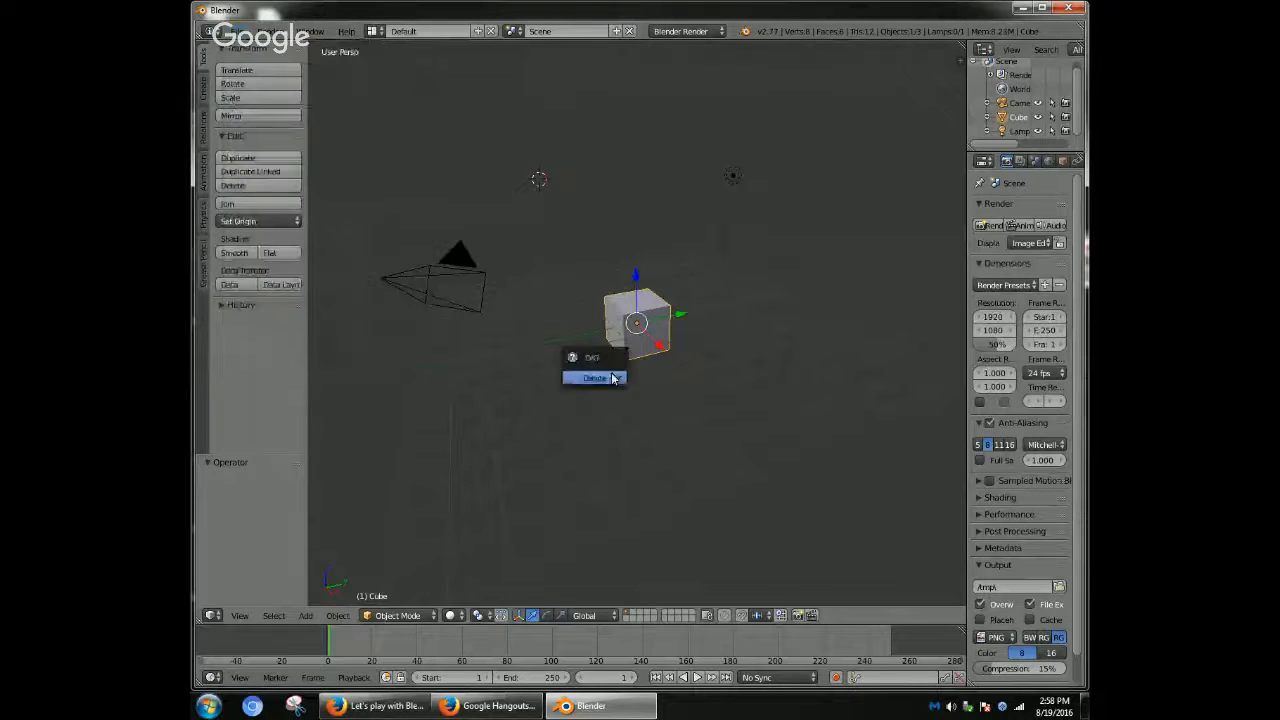
click(596, 378)
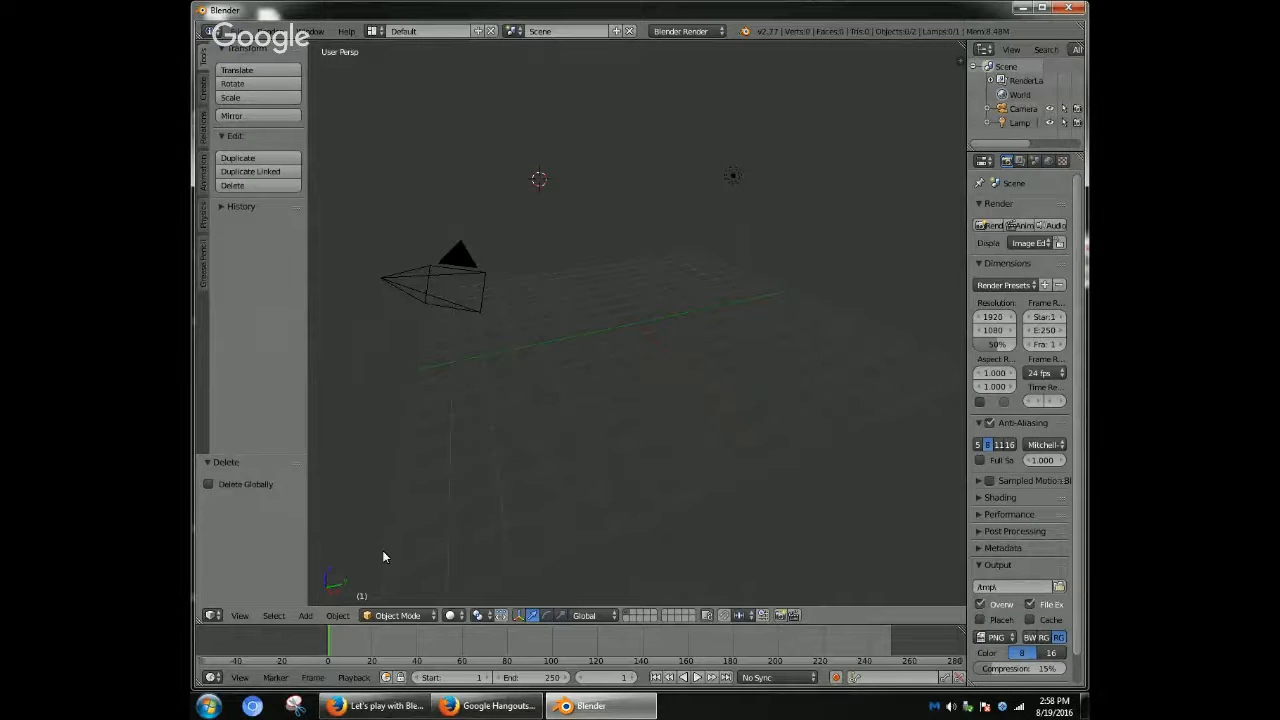
- Add a UV Sphere mesh at the 3D cursor
click(308, 619)
mouse_move(323, 600)
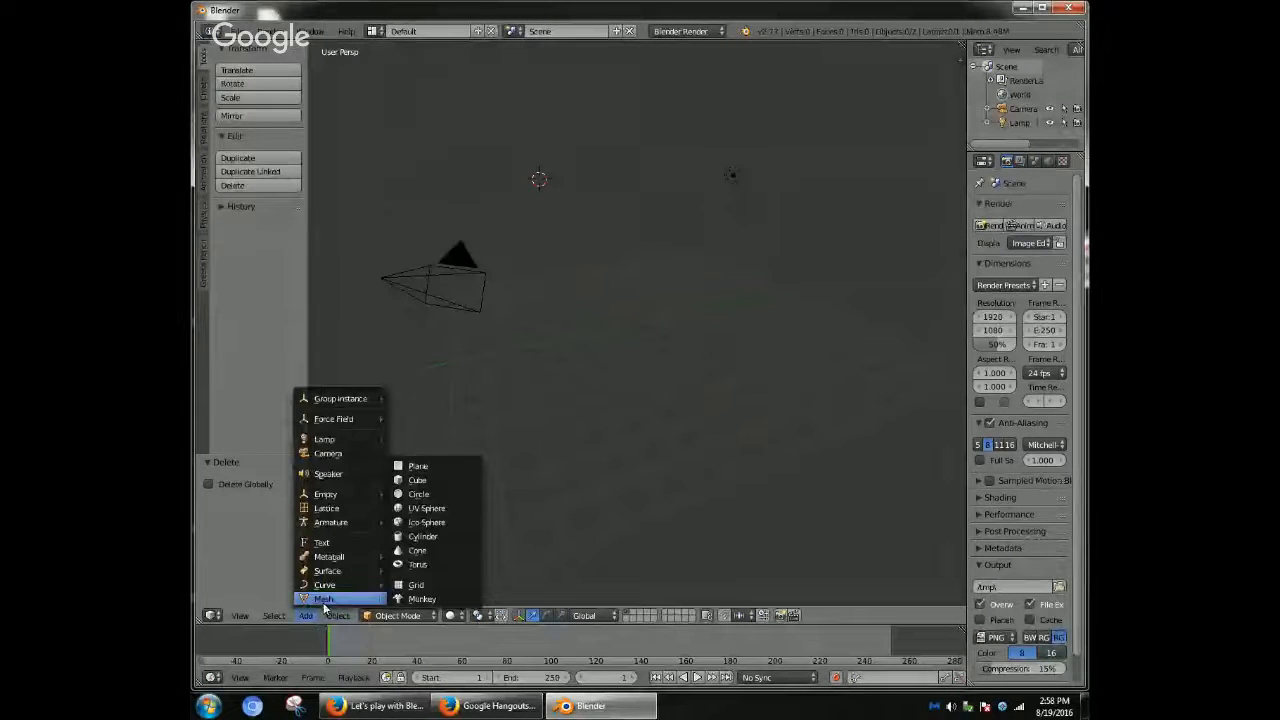
click(430, 507)
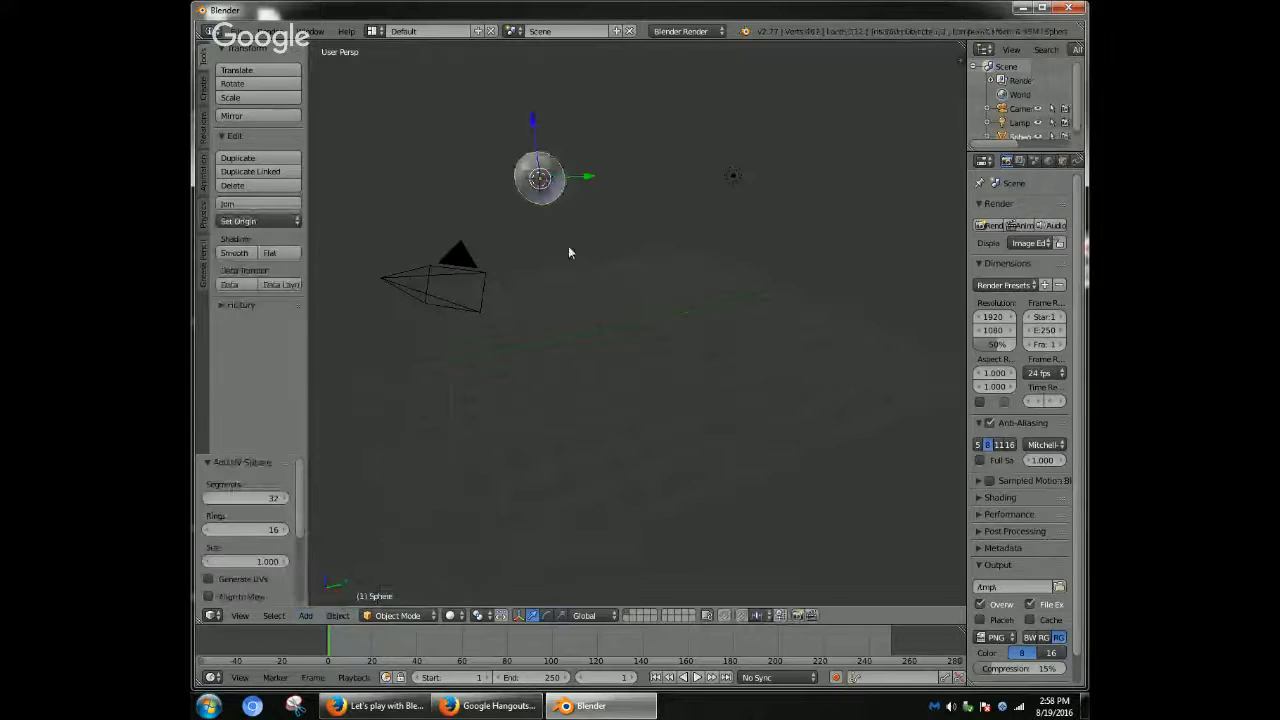
- Move the sphere along the Y and Z axes to bring it close to the centre of the grid
scroll(573, 267, up, 2)
scroll(573, 267, down, 1)
drag(515, 104, 532, 210)
drag(582, 248, 697, 249)
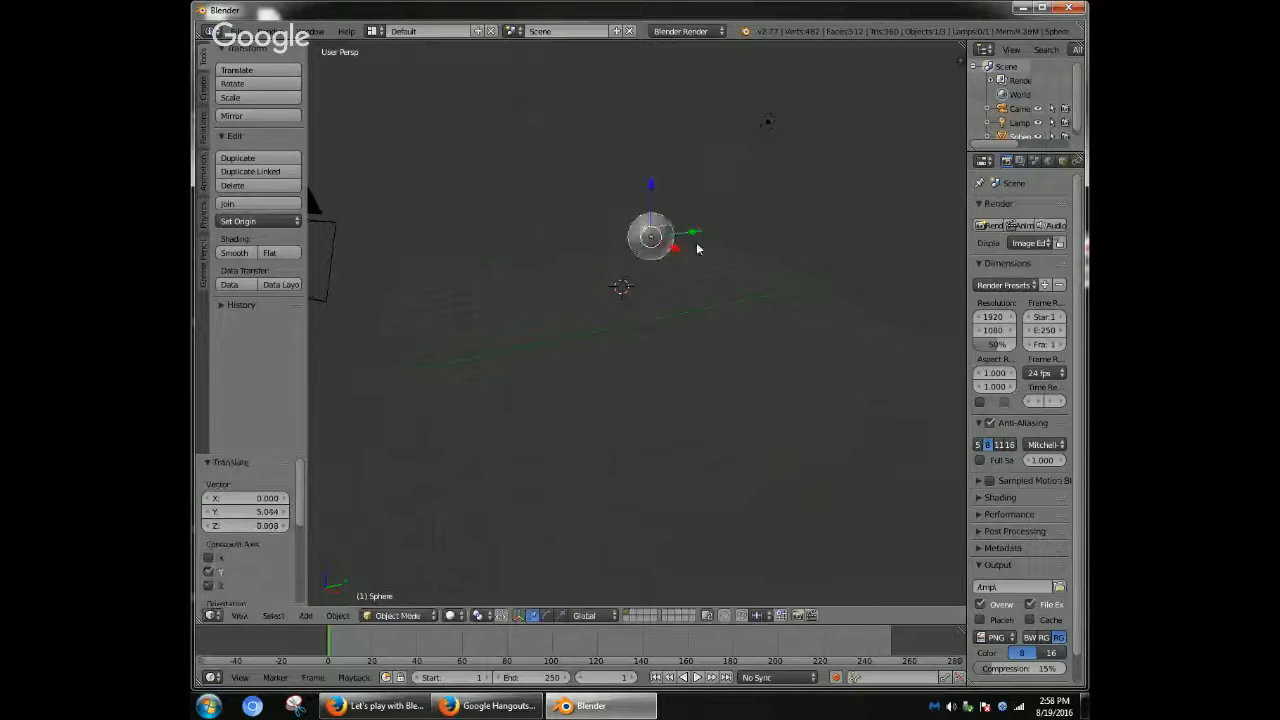
drag(654, 189, 680, 289)
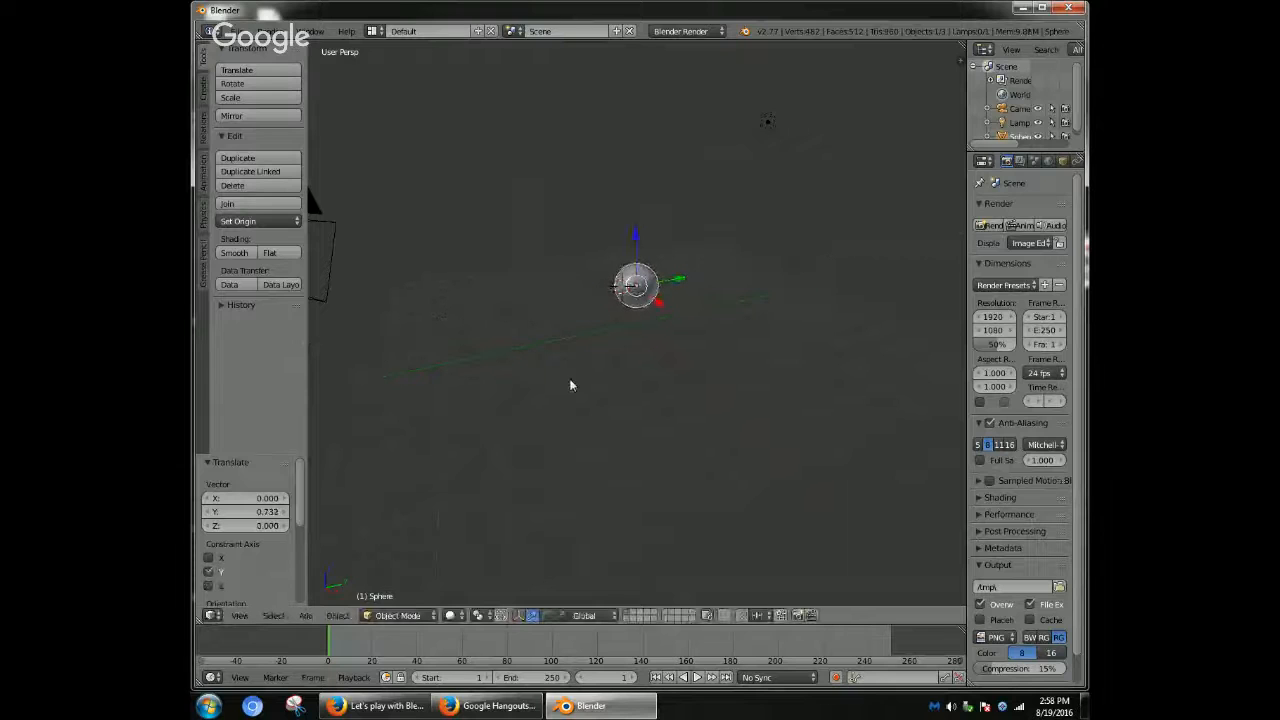
click(570, 378)
middle_drag(586, 340, 638, 195)
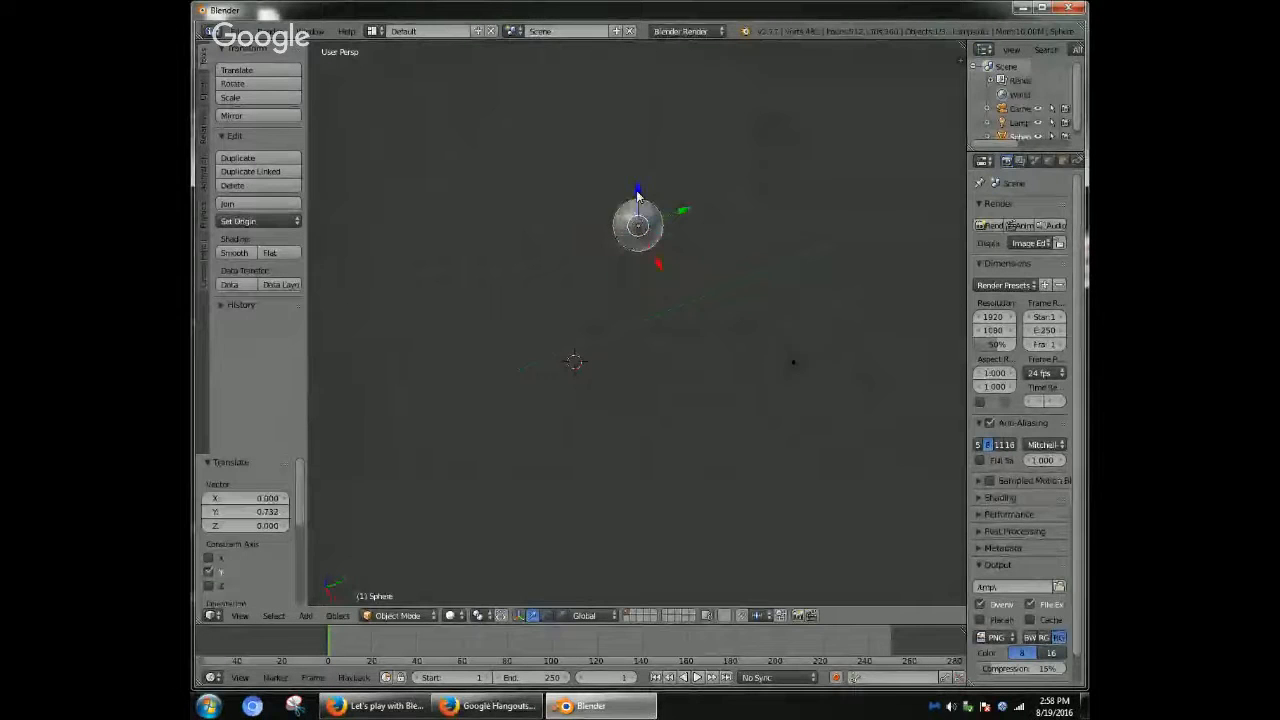
drag(638, 195, 661, 266)
drag(714, 309, 625, 261)
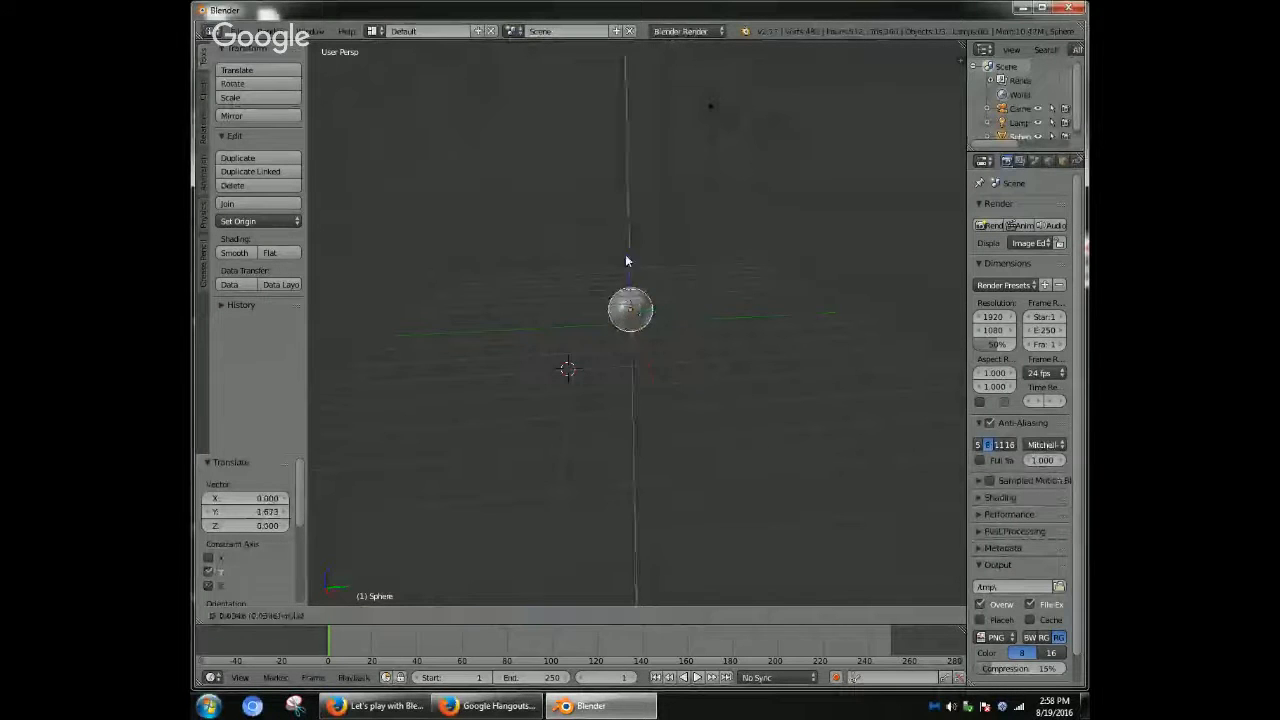
key(Escape)
- Deselect all of the sphere's vertices in Edit Mode and show it in the right orthographic view
click(398, 615)
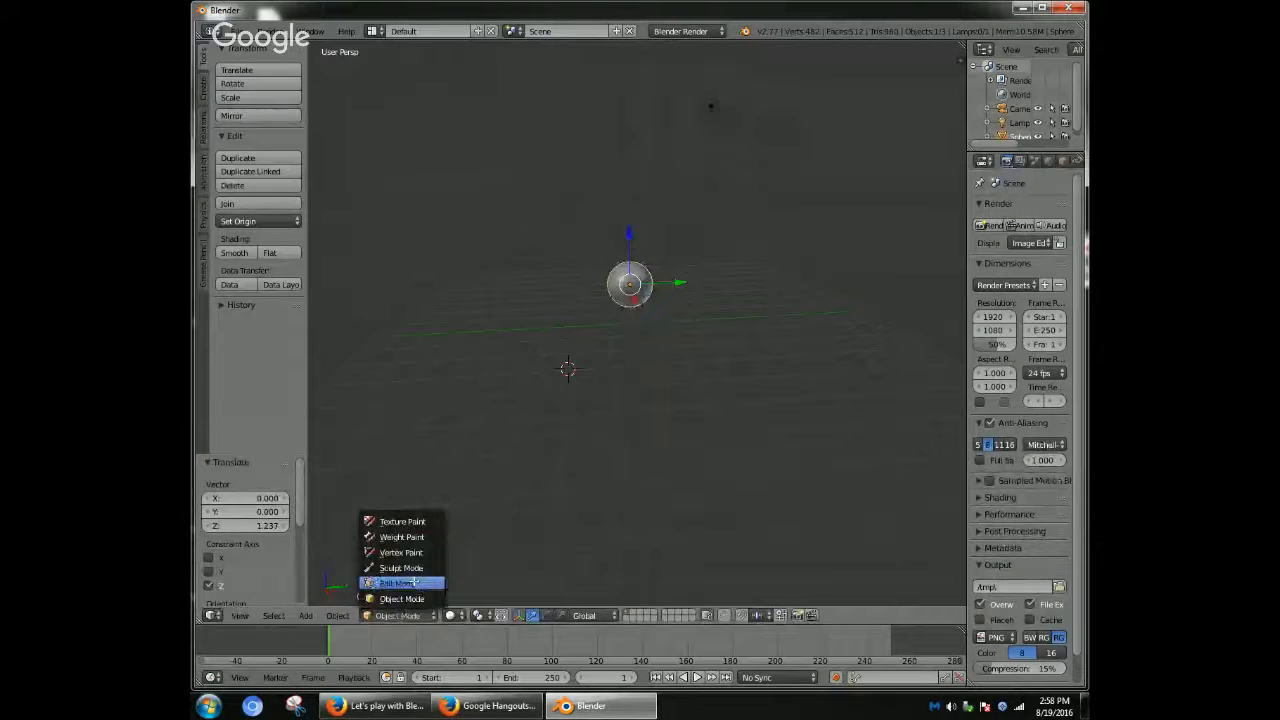
click(413, 582)
scroll(626, 429, up, 7)
key(a)
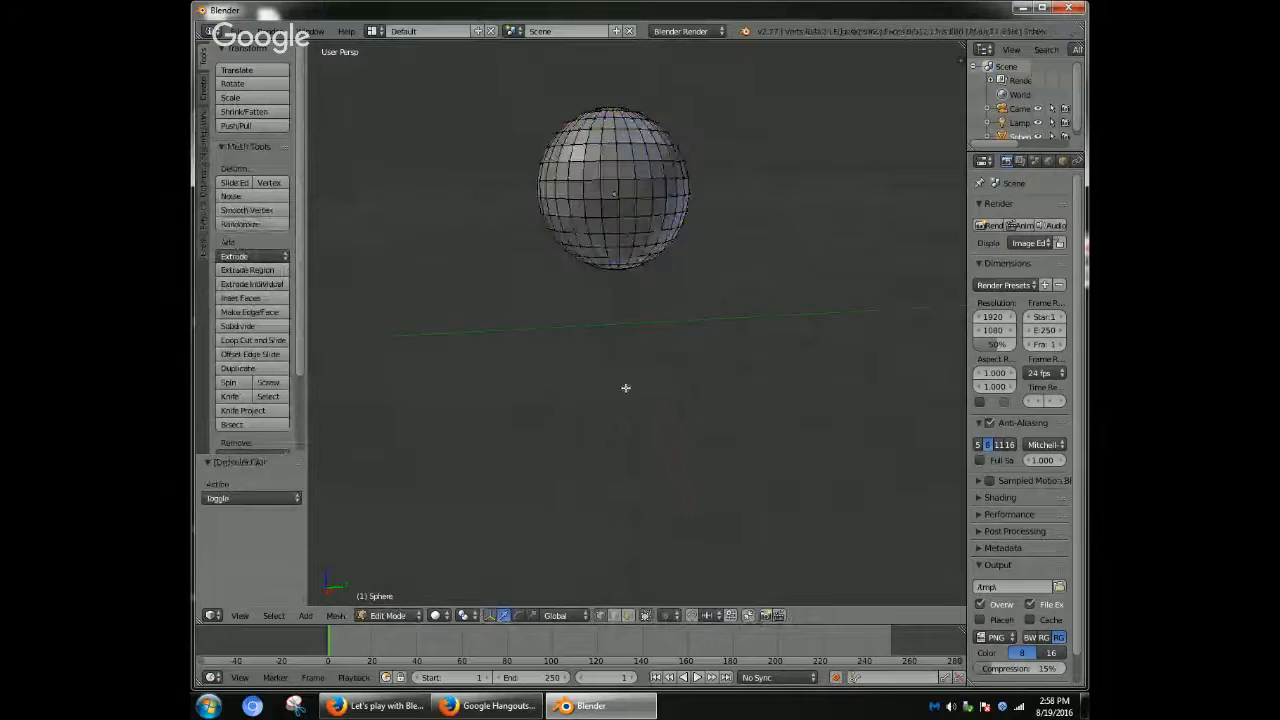
middle_drag(629, 363, 663, 341)
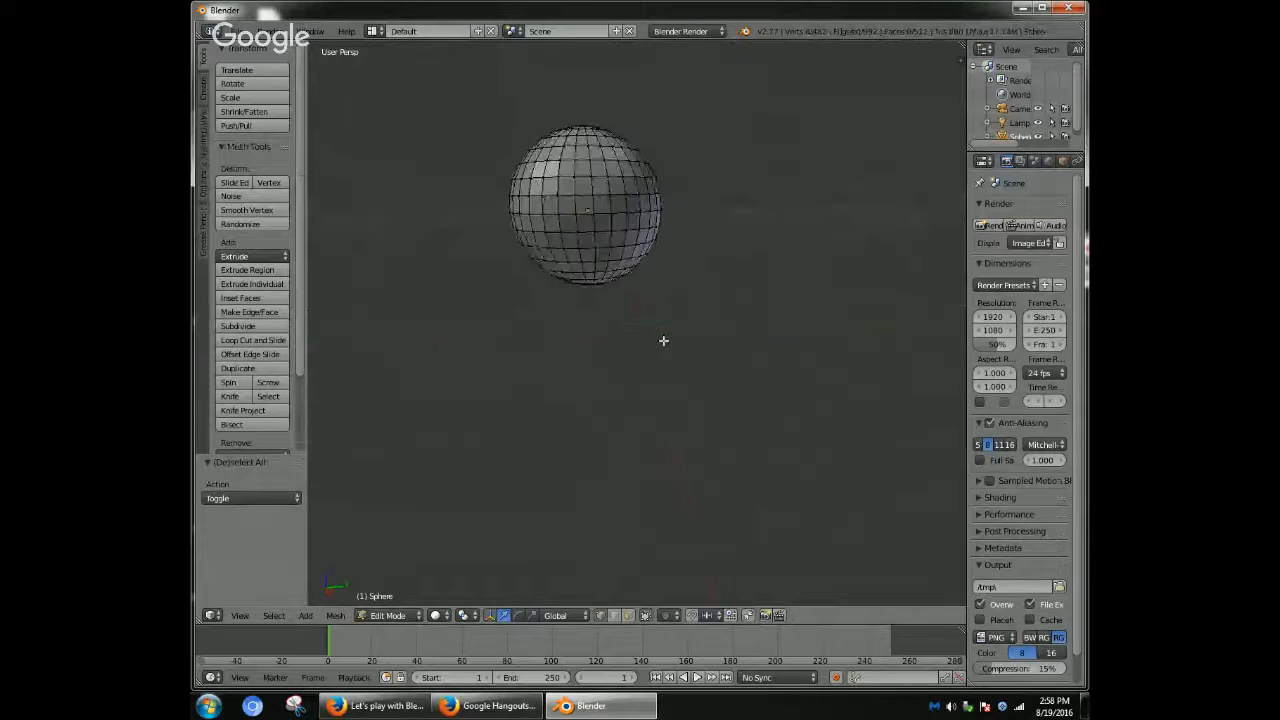
key(KP_3)
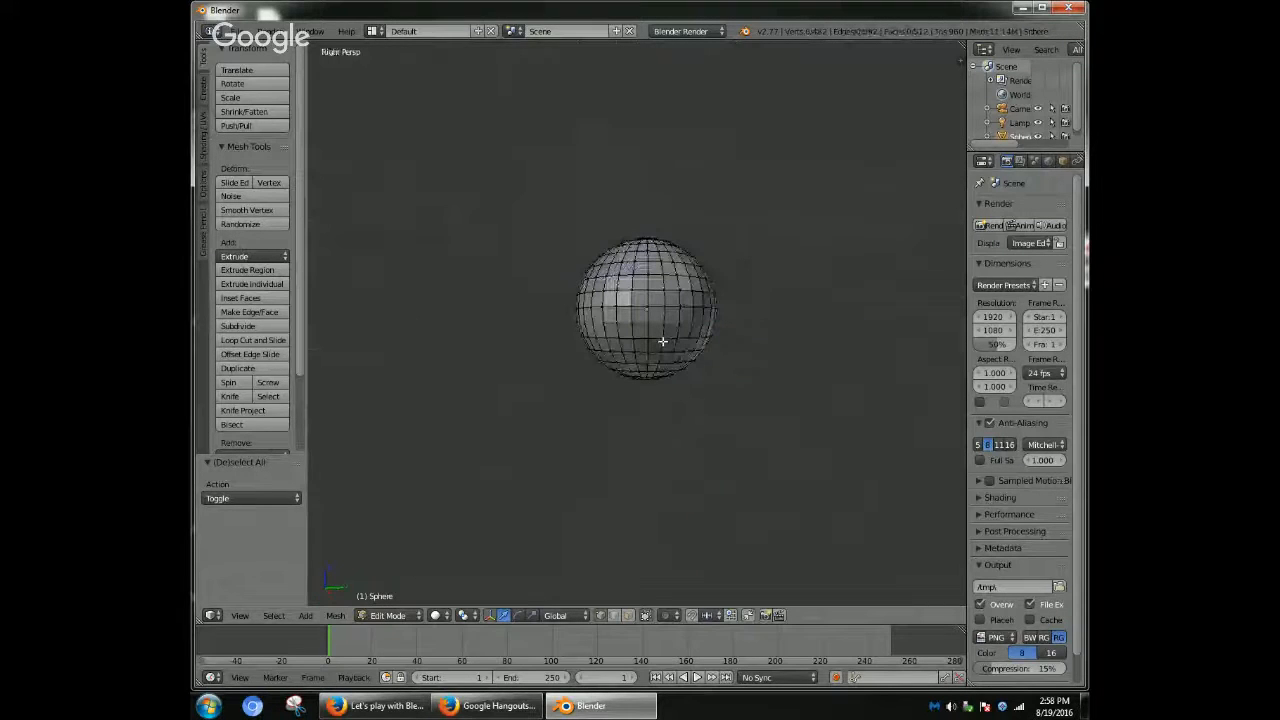
key(KP_5)
scroll(663, 342, up, 8)
scroll(663, 342, down, 7)
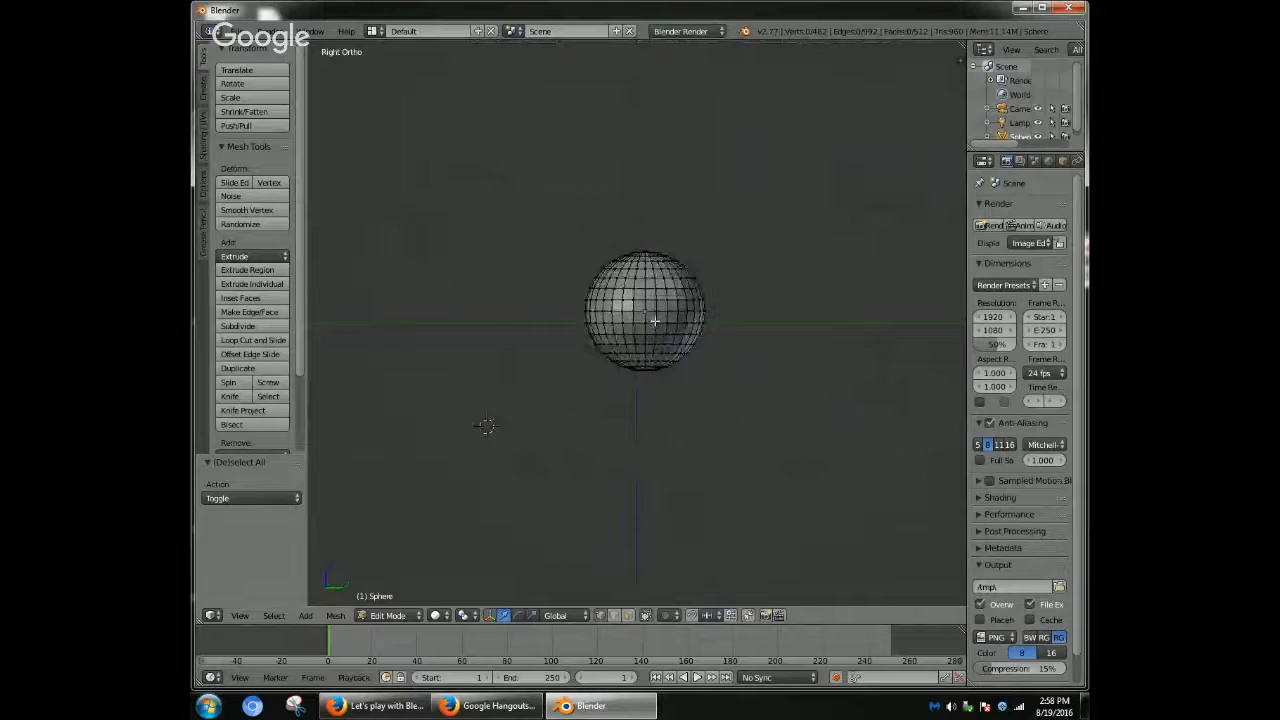
scroll(645, 245, down, 2)
- Centre the sphere on the world origin along Y and Z in Object Mode and return to Edit Mode
click(395, 615)
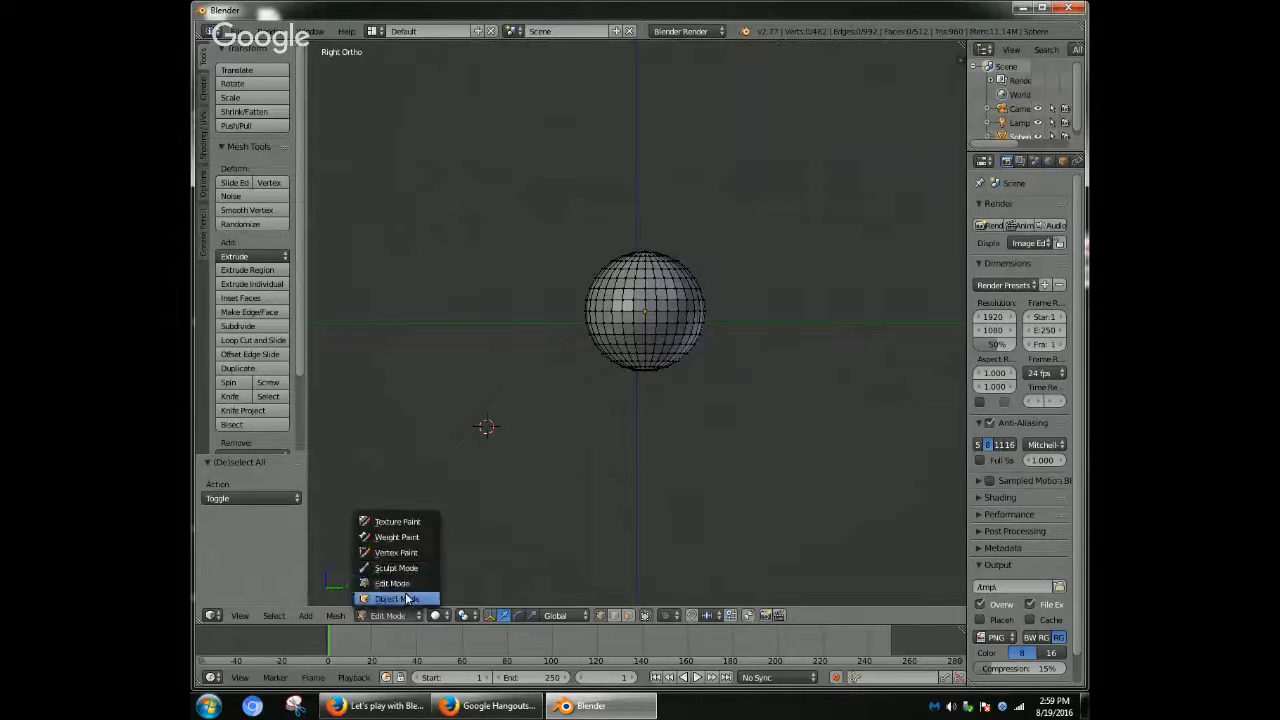
click(405, 599)
drag(695, 313, 686, 311)
drag(638, 258, 637, 268)
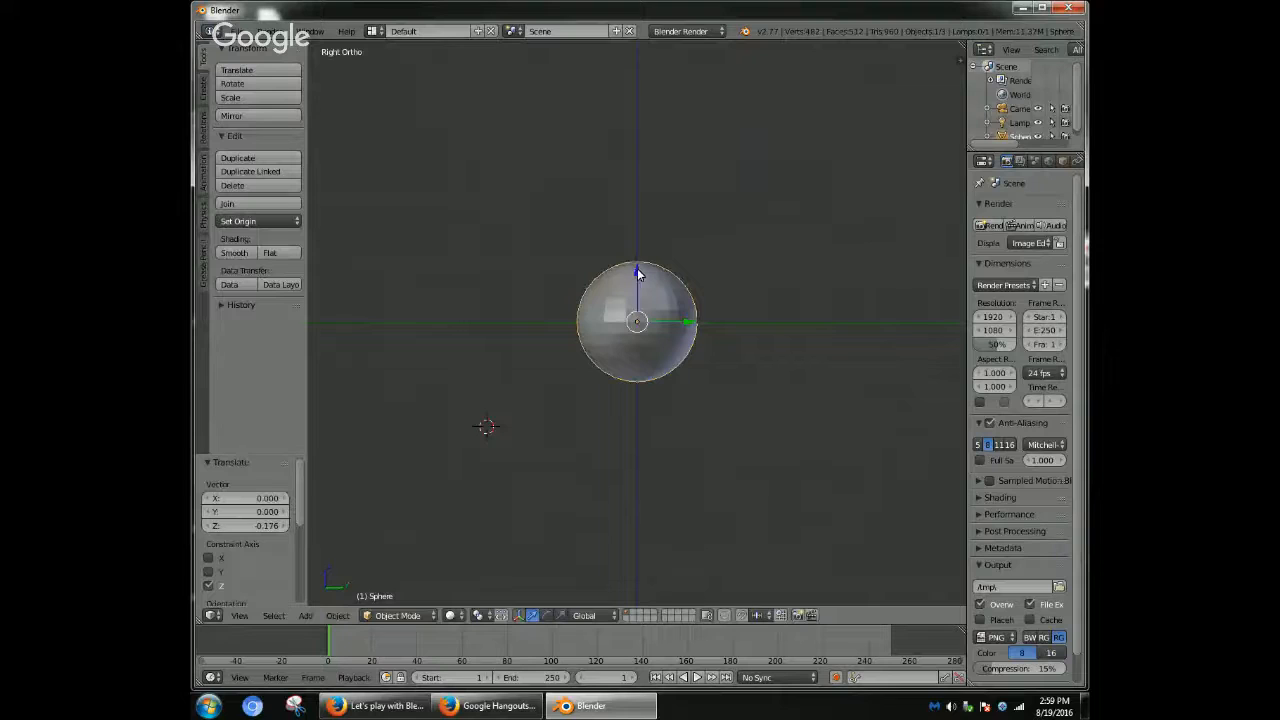
click(411, 620)
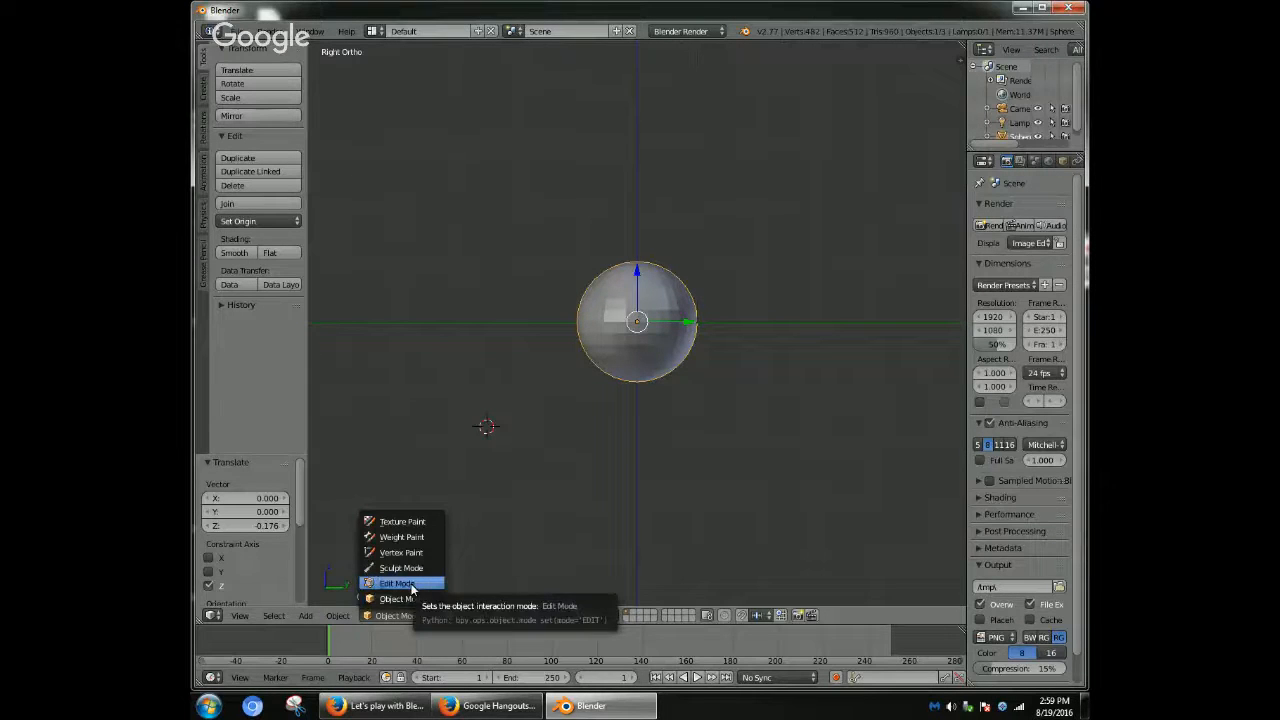
click(411, 586)
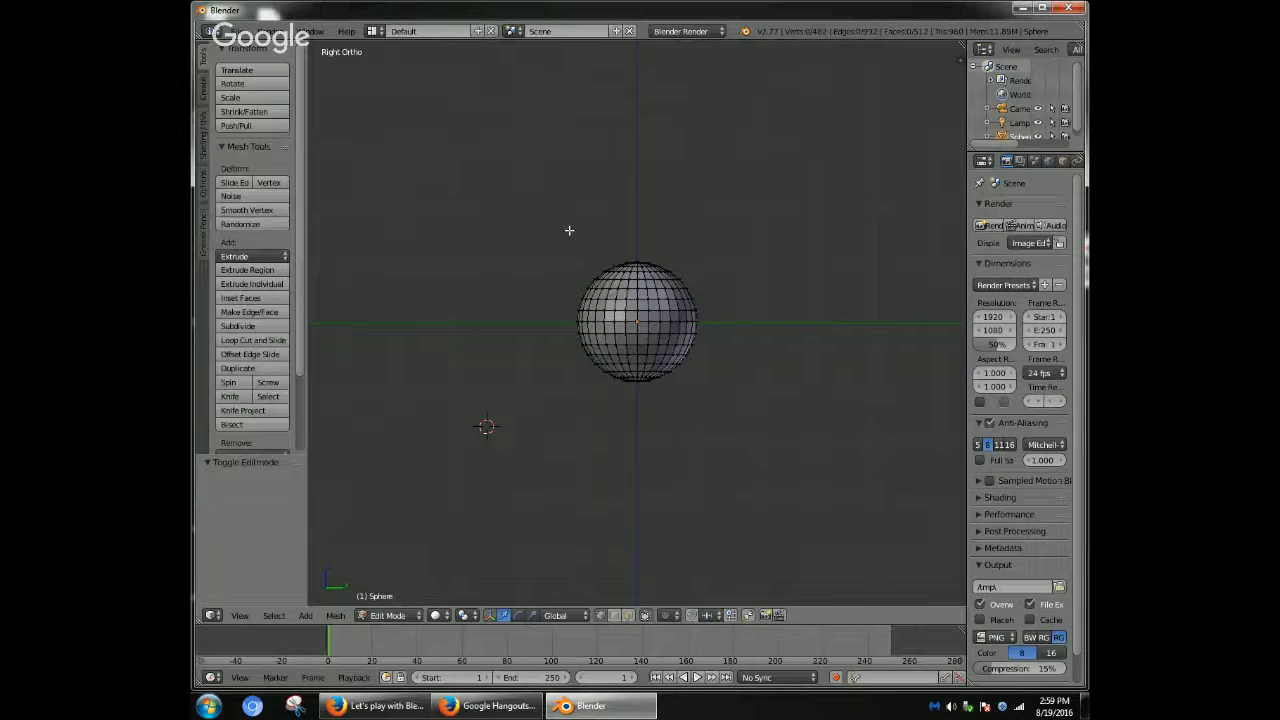
- Try to box-select and delete the vertices of the sphere's upper part, and undo the deletion
key(b)
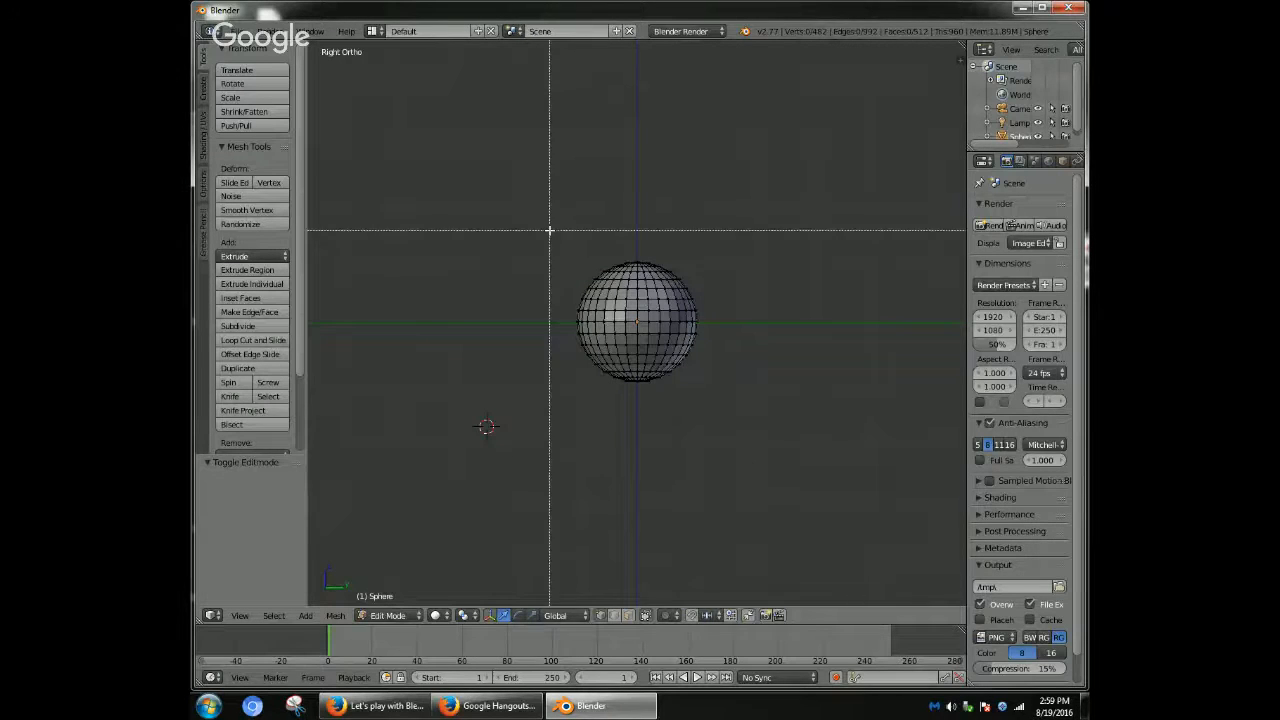
drag(548, 231, 737, 291)
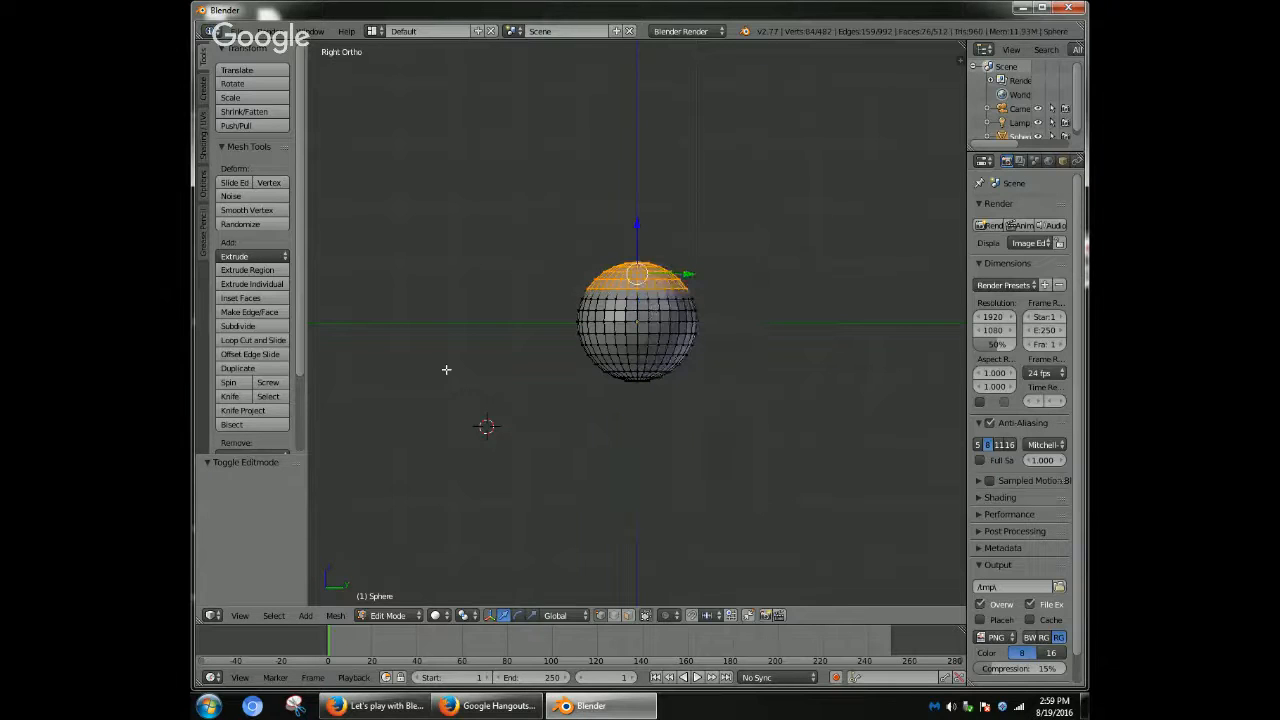
key(b)
drag(507, 262, 680, 300)
key(w)
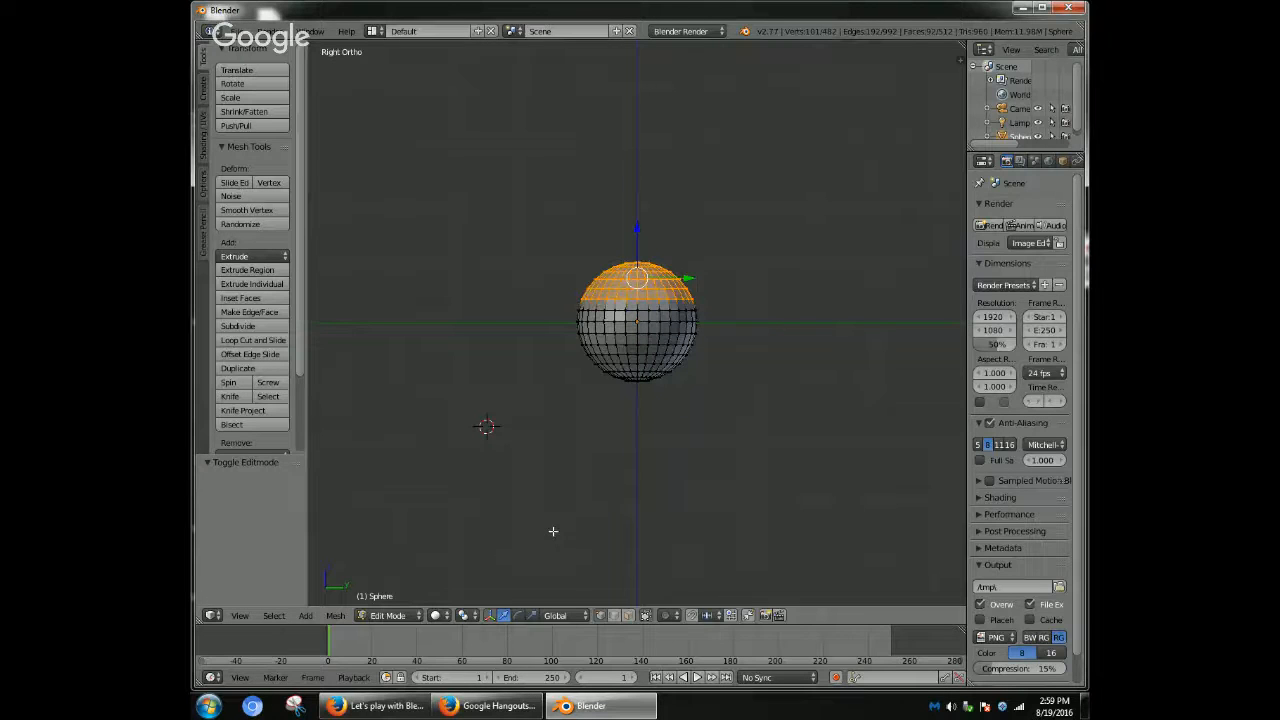
key(x)
click(527, 503)
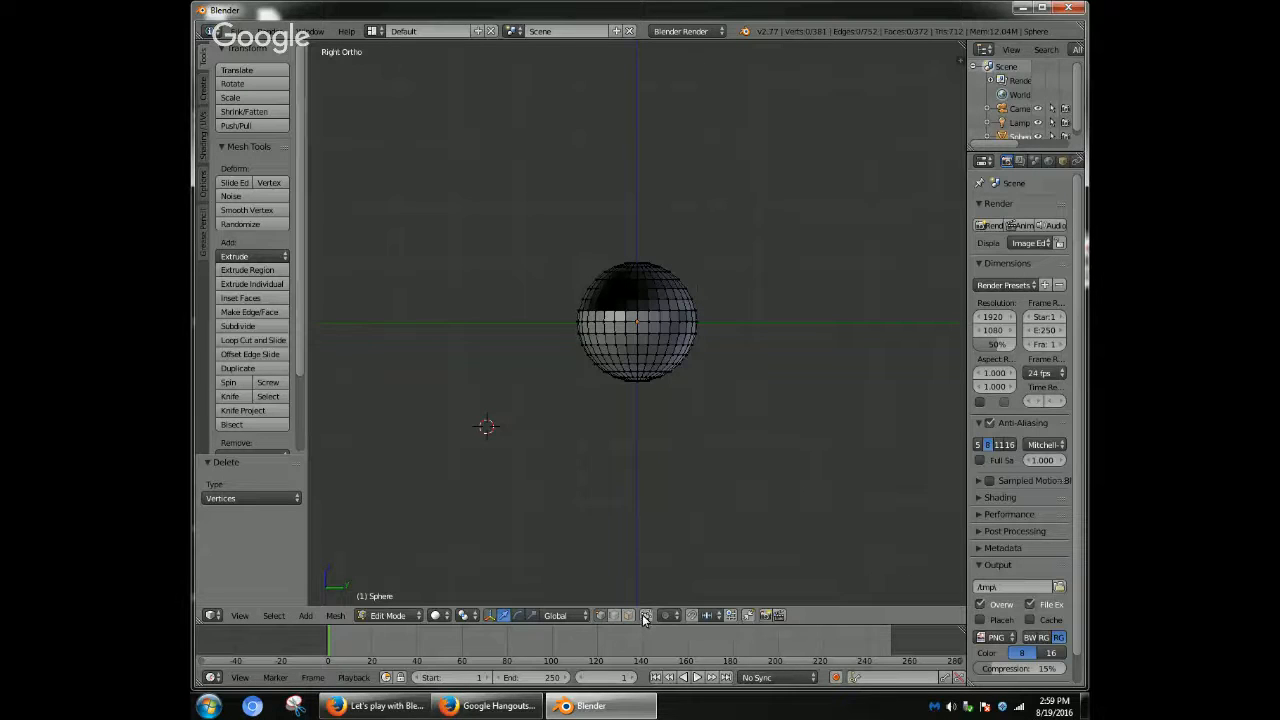
key(ctrl+z)
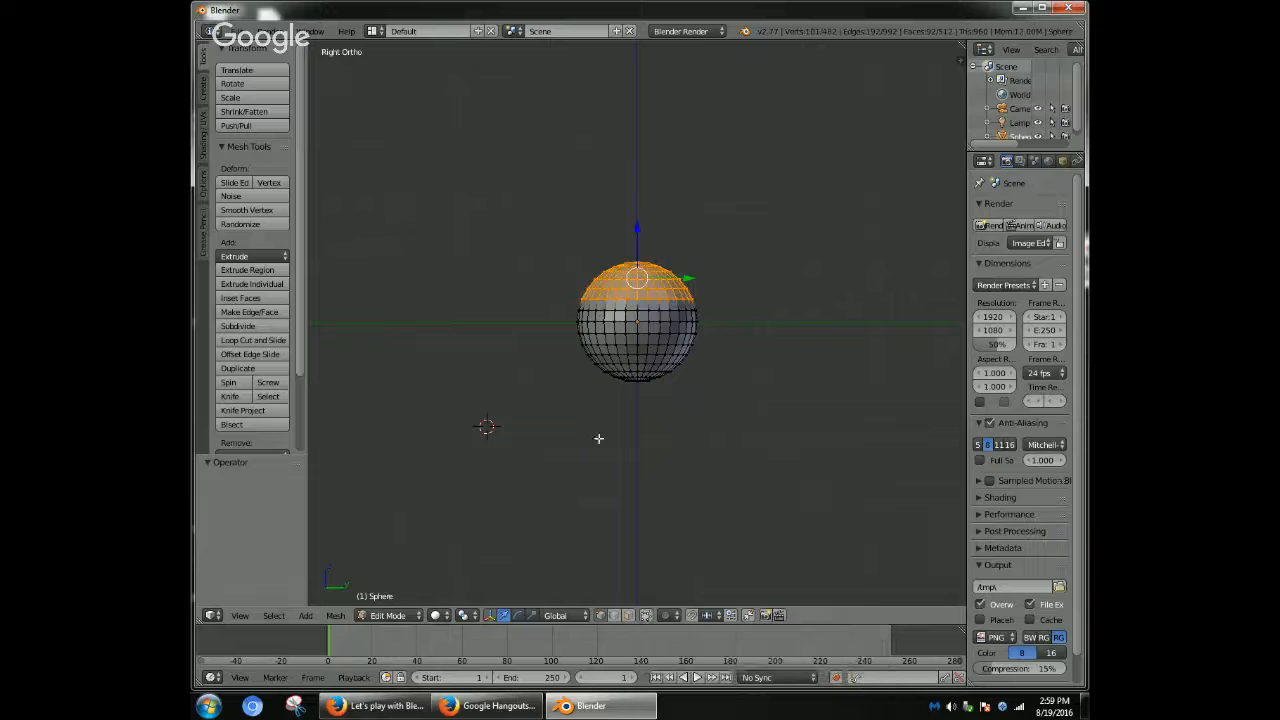
- Box-select the vertices of the sphere's upper part through to the far side and delete them, leaving an open bowl
key(a)
key(b)
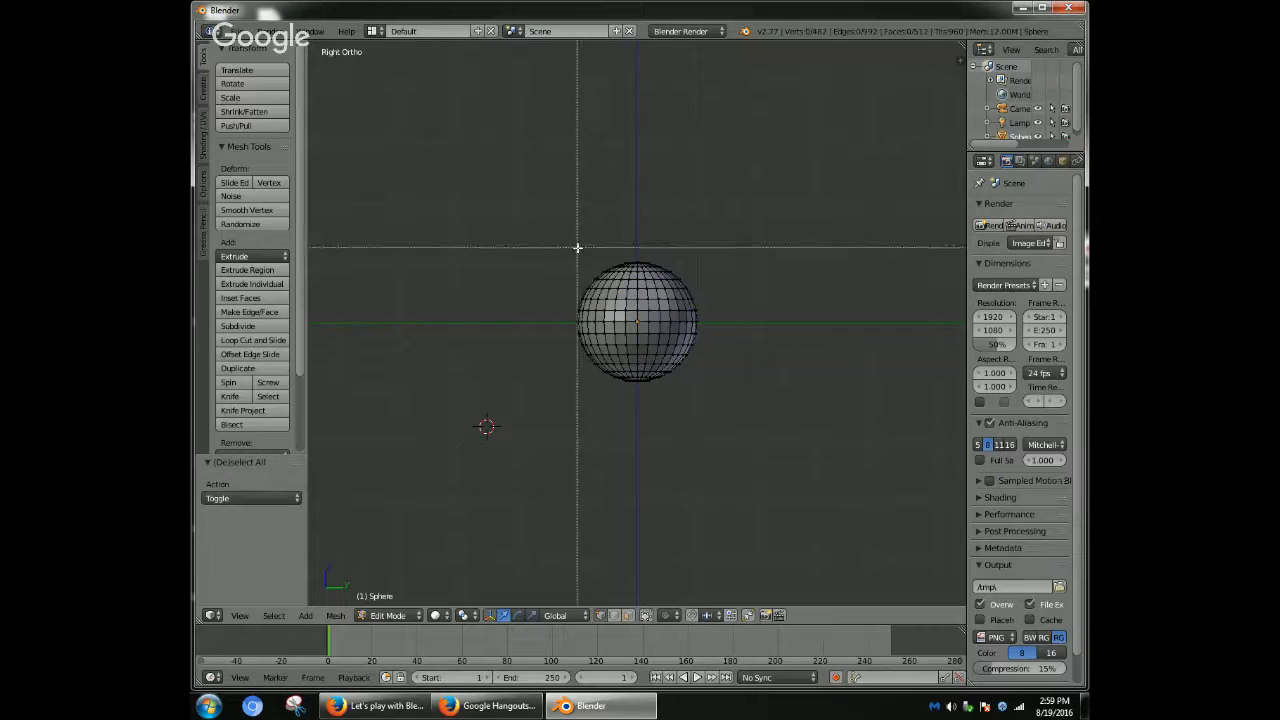
drag(574, 241, 700, 294)
key(w)
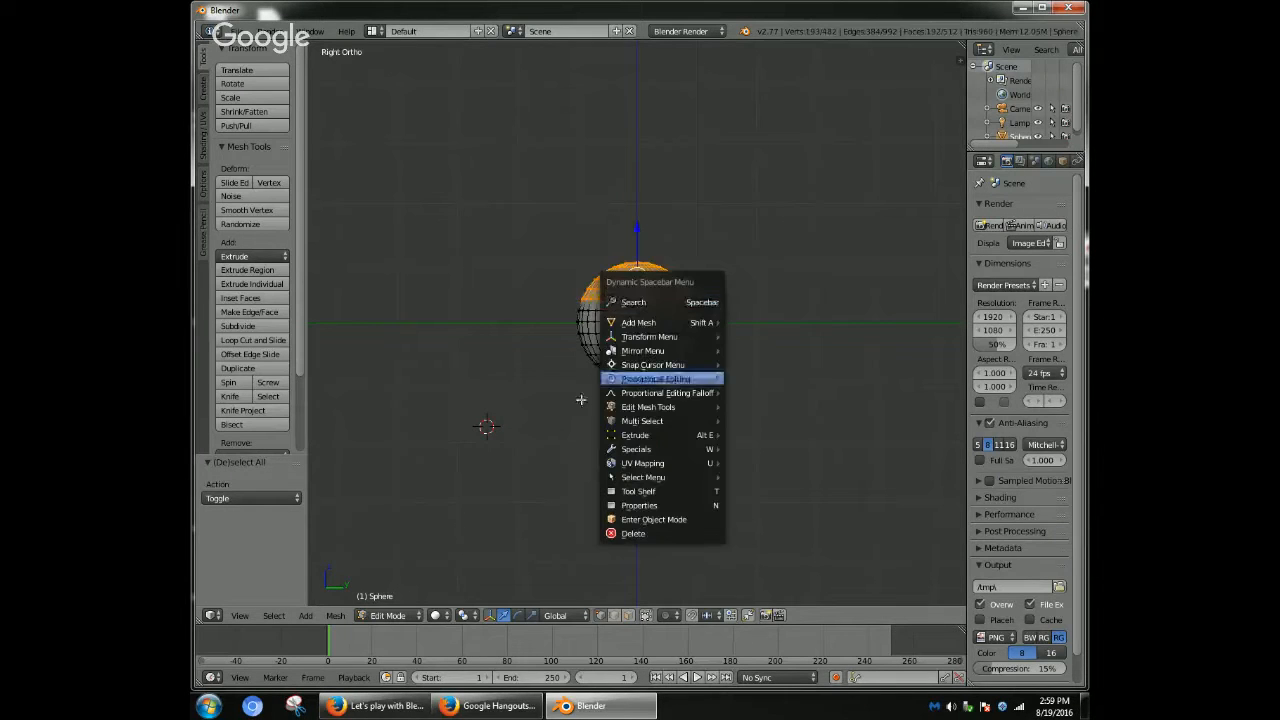
key(x)
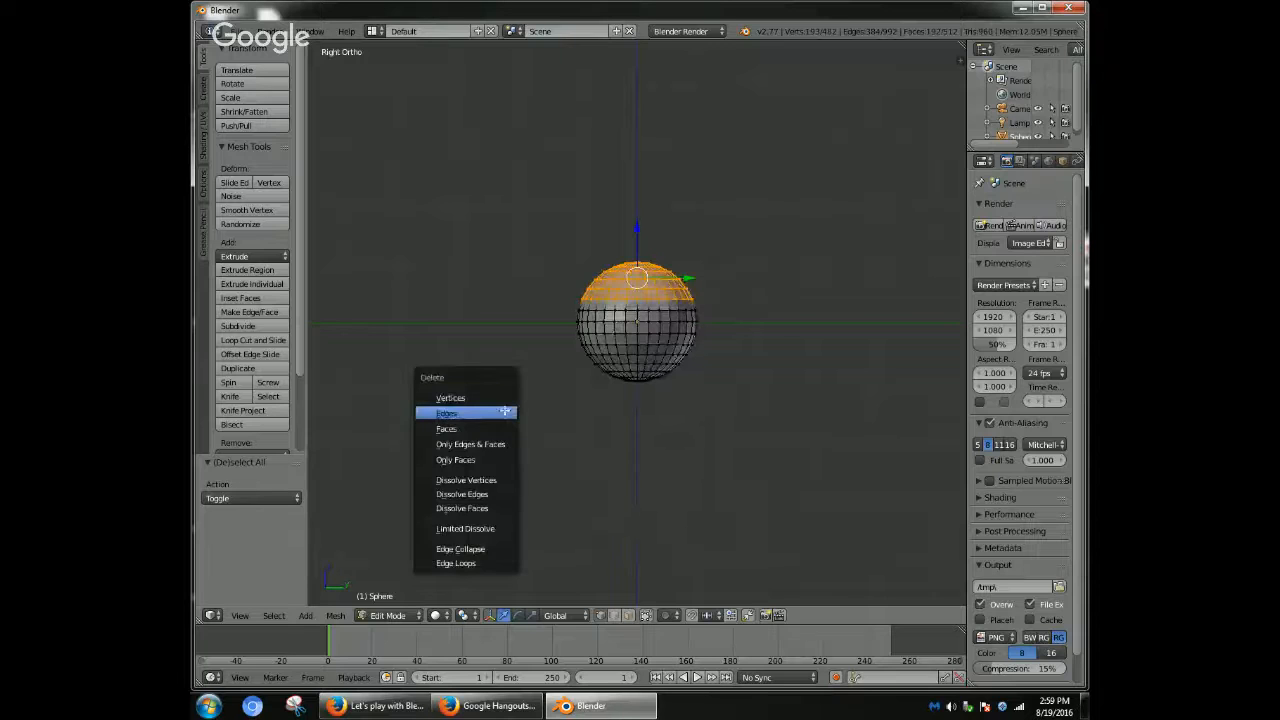
click(497, 400)
middle_drag(535, 371, 708, 345)
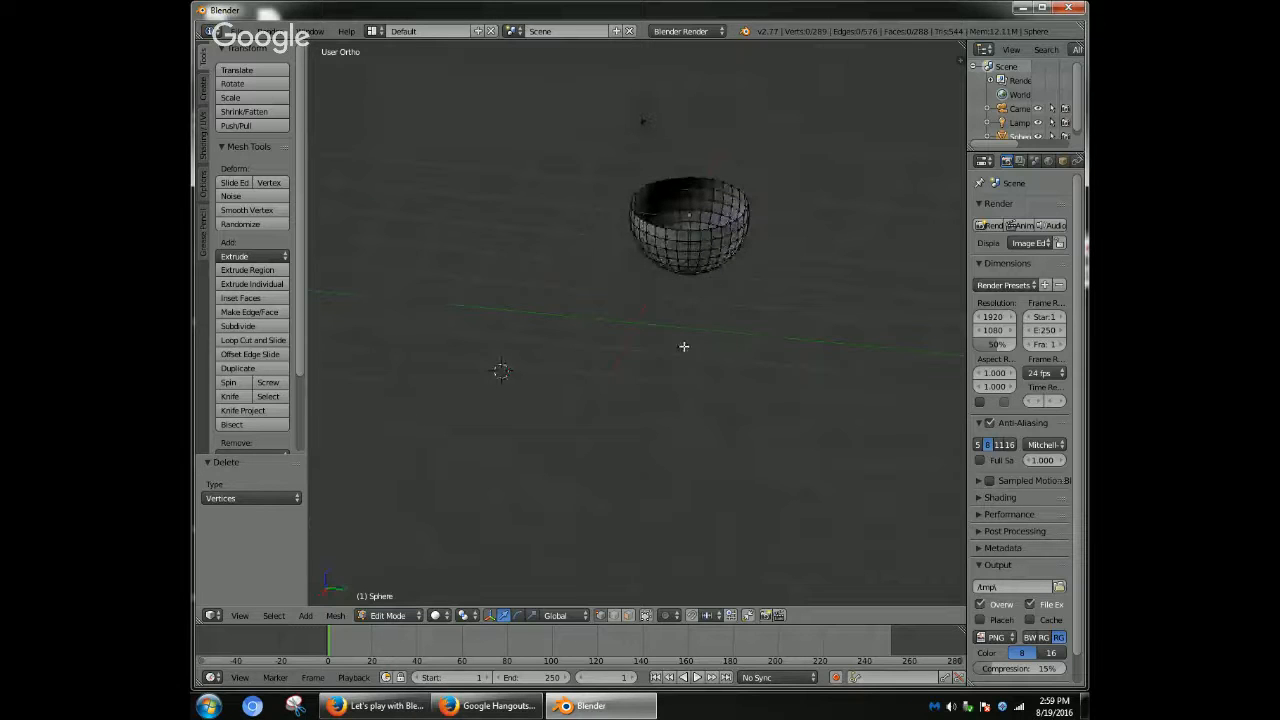
- In the right orthographic view, box-select the vertices of the bowl's lower part and flatten them by scaling to 0 along Z
key(KP_3)
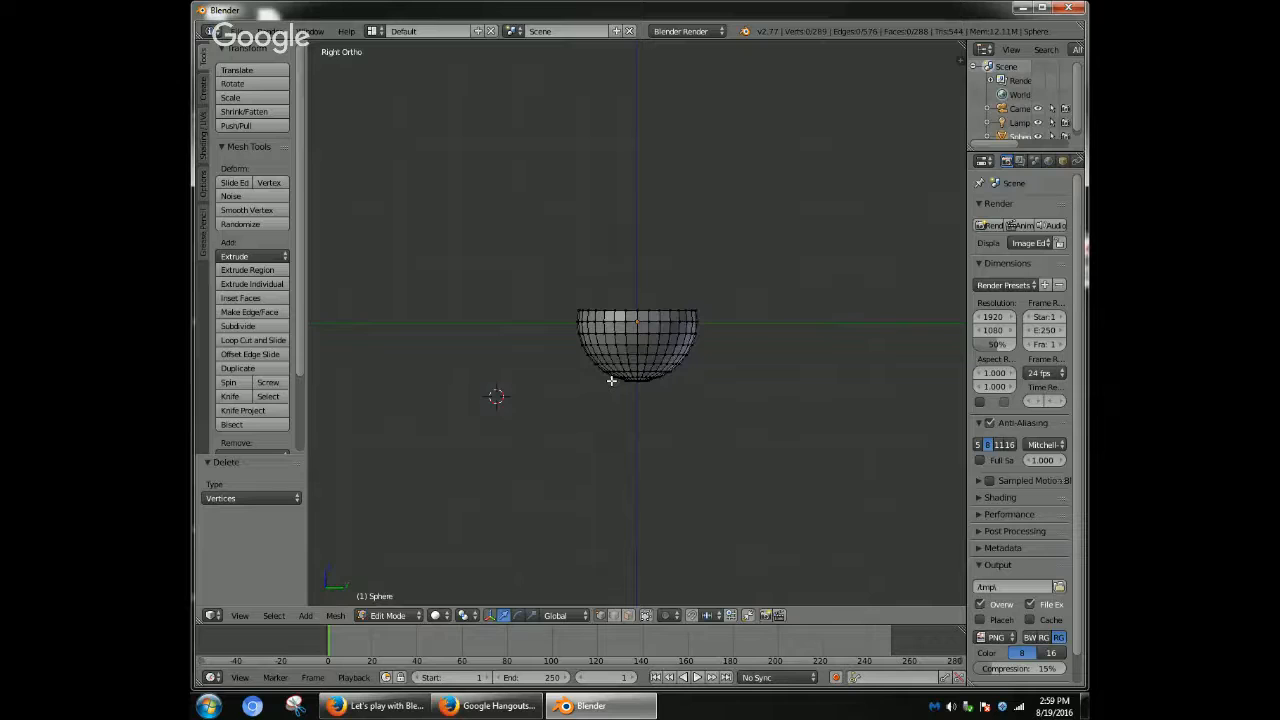
key(b)
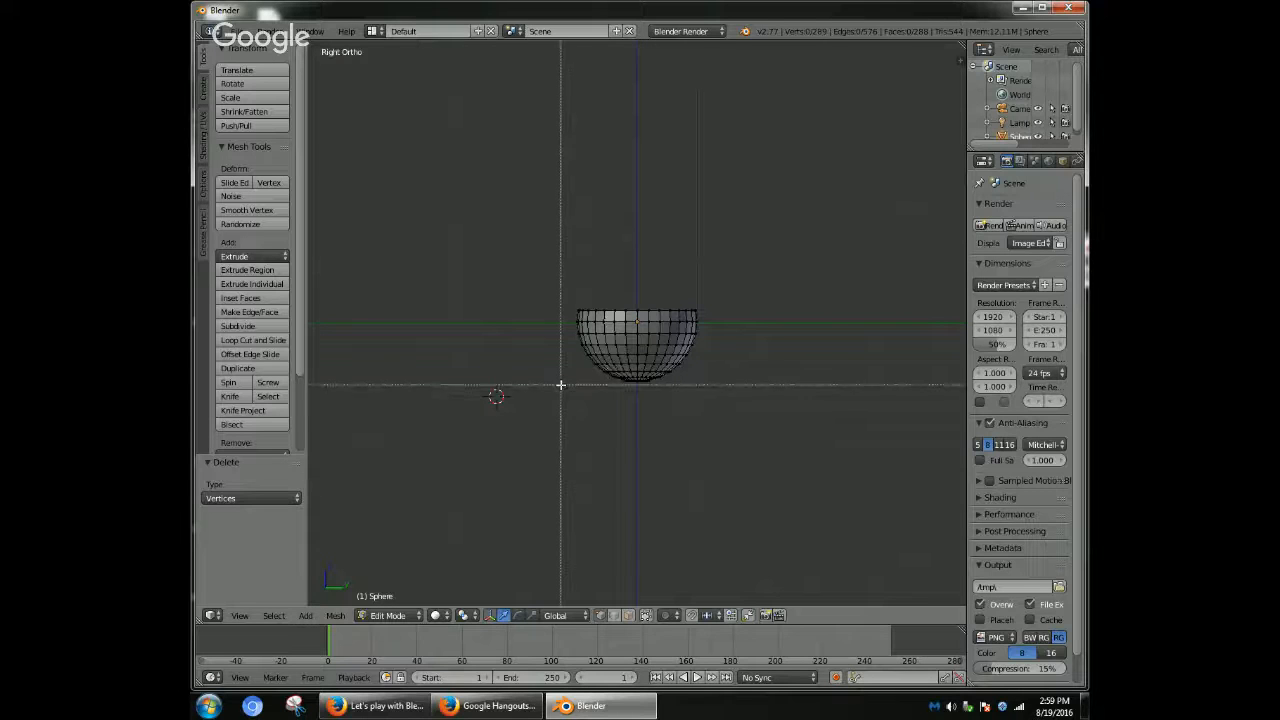
drag(581, 352, 710, 396)
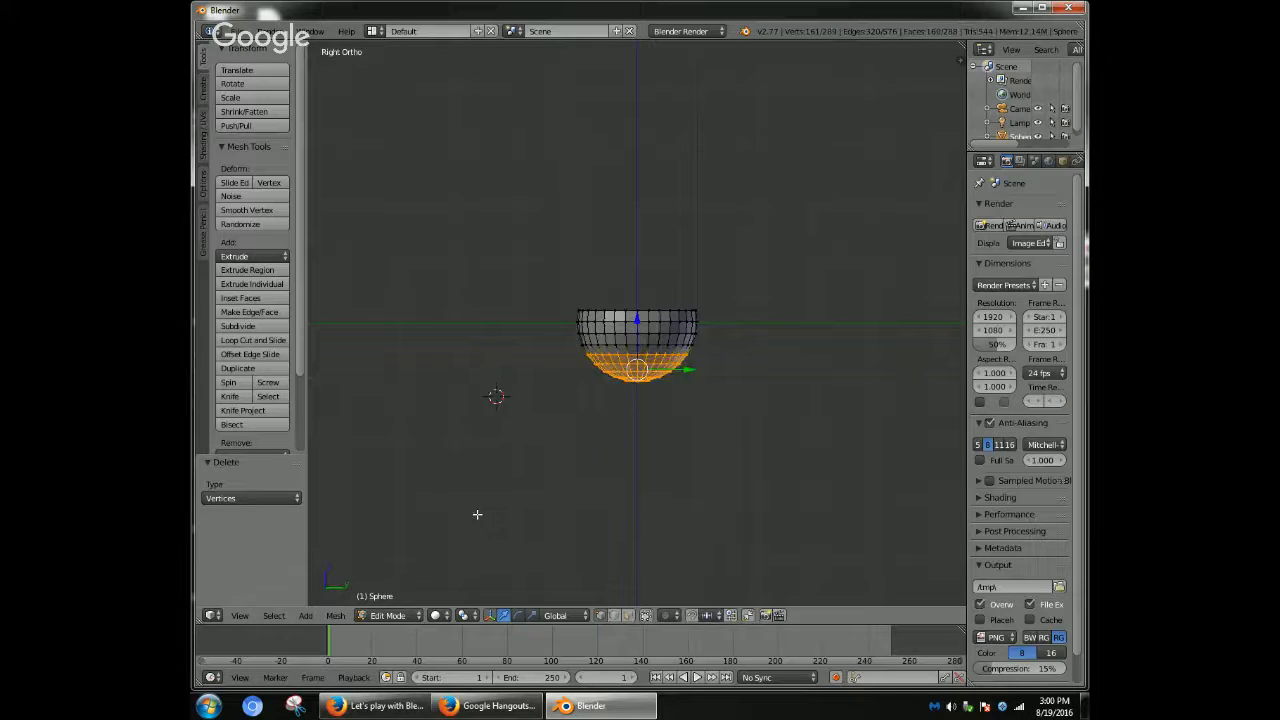
key(s)
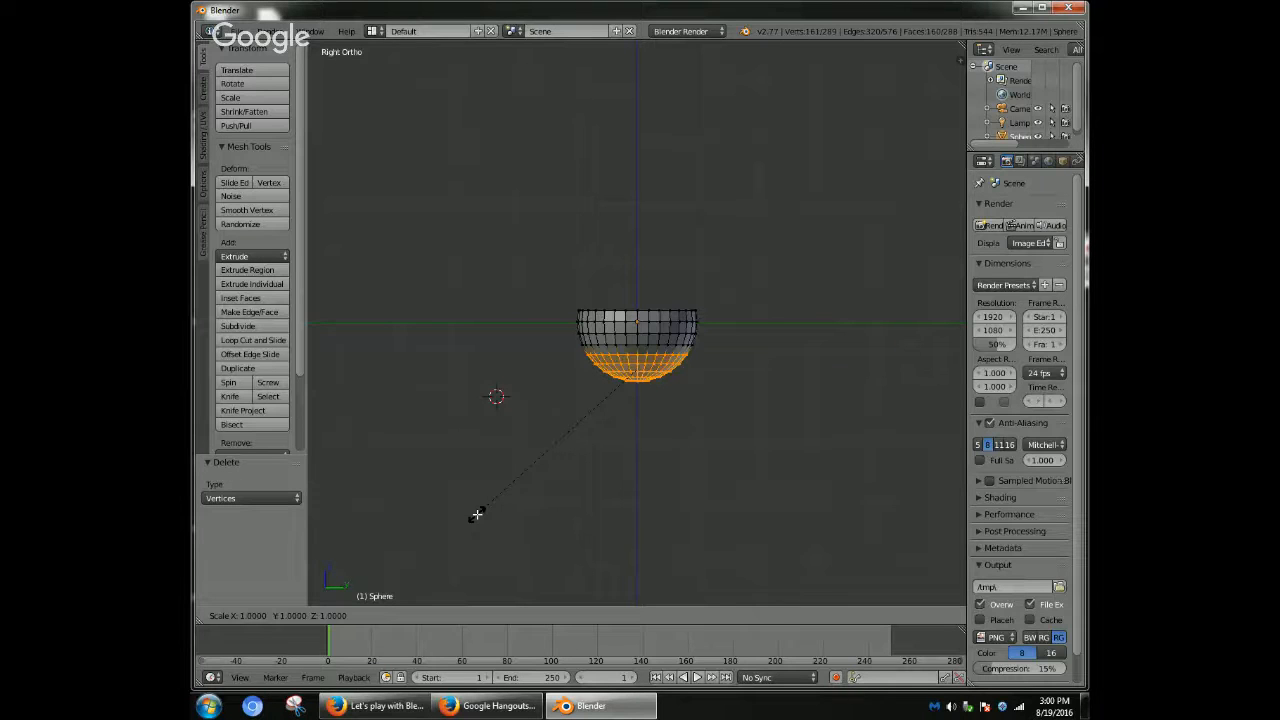
key(z)
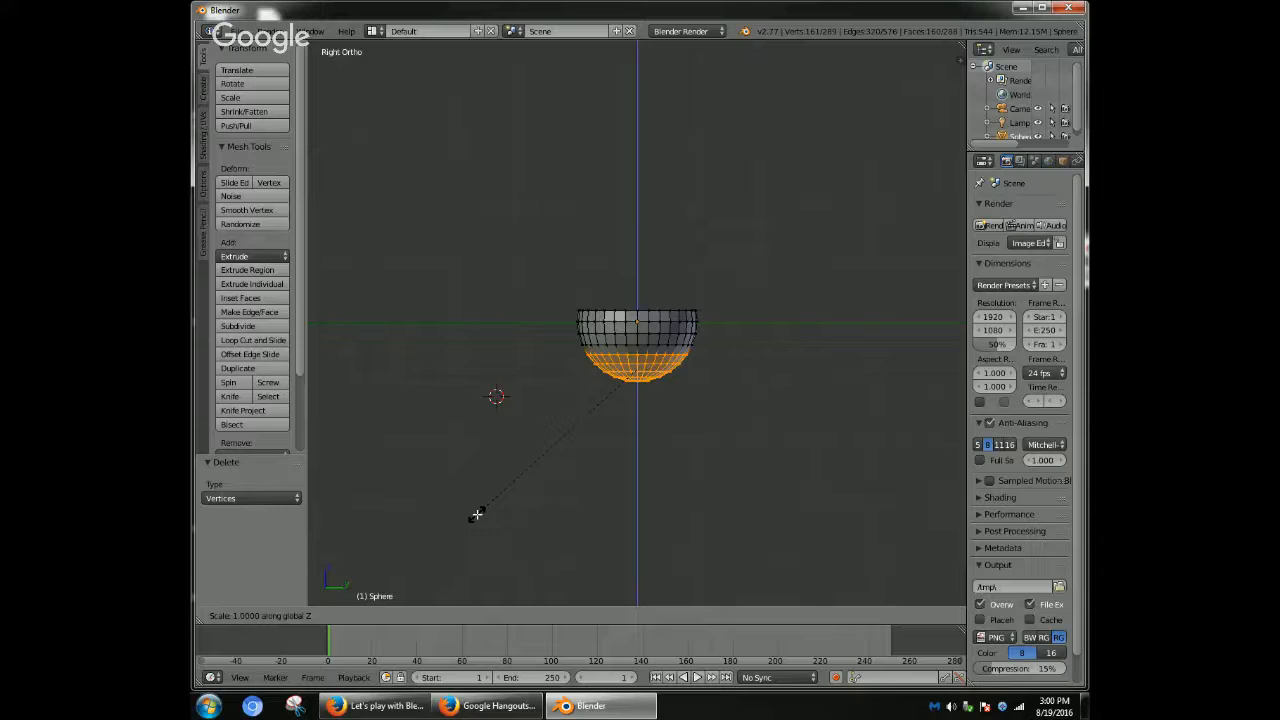
text(0)
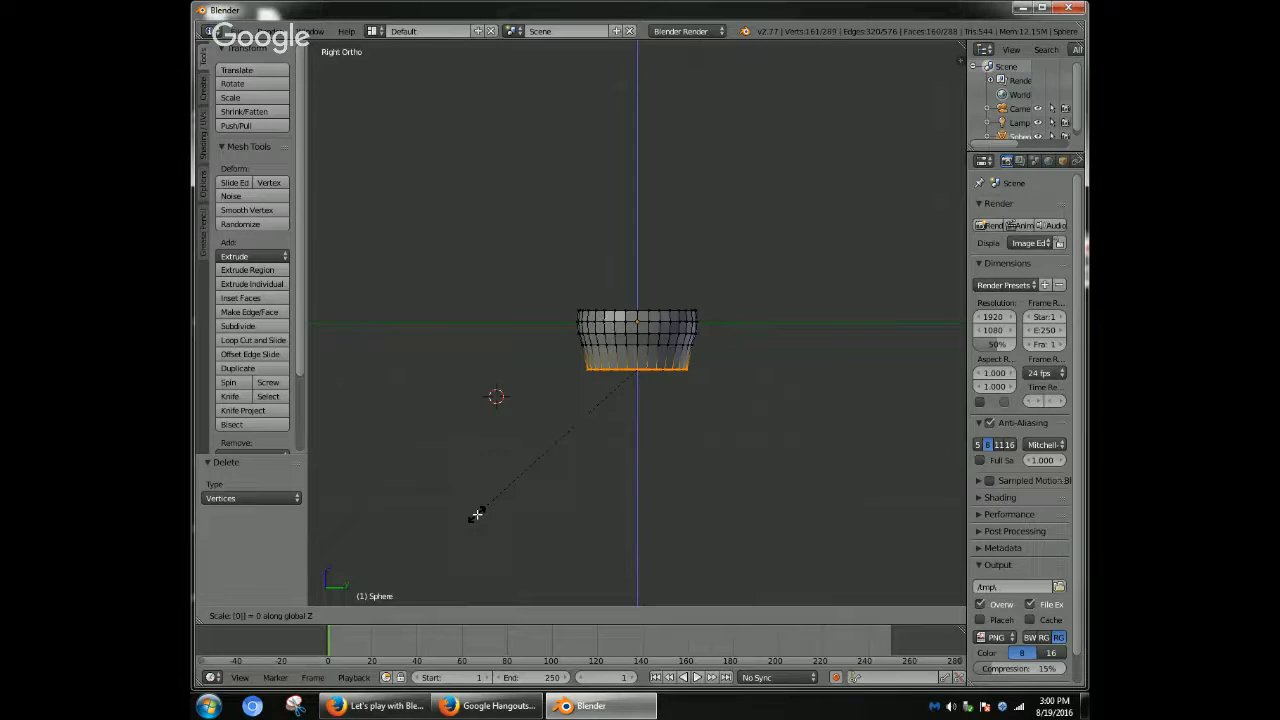
key(Return)
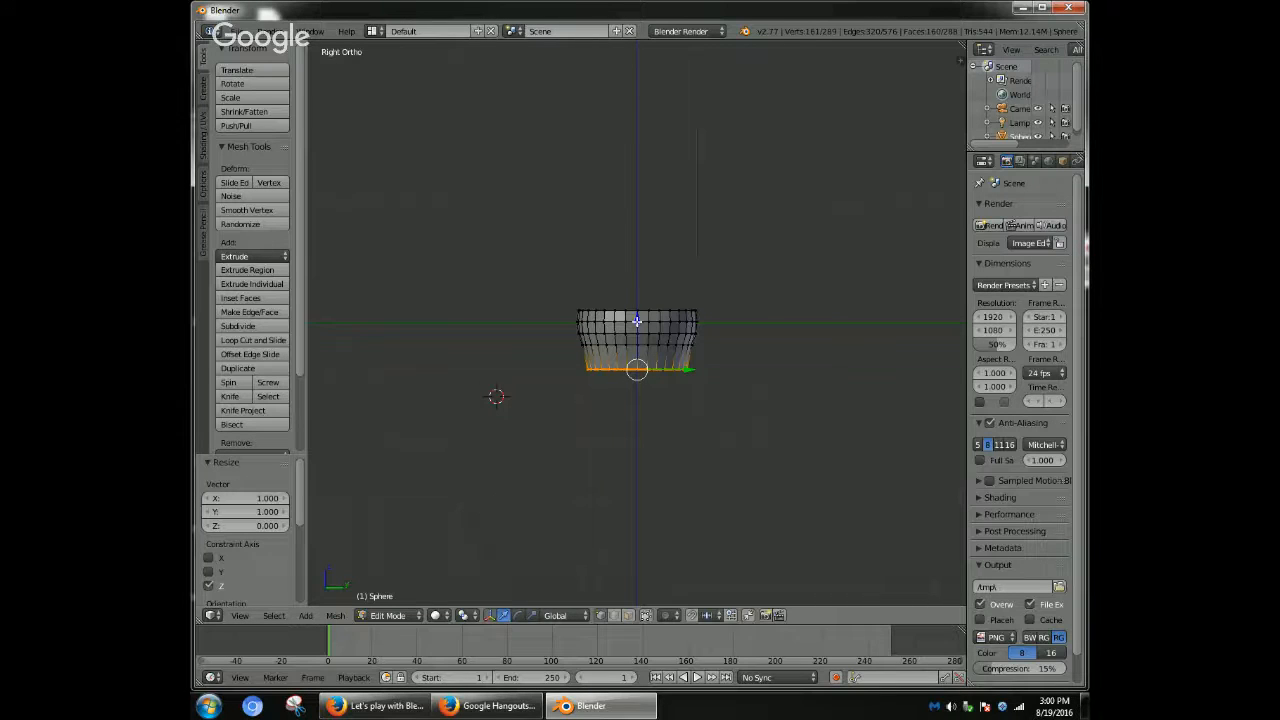
- Move the flattened base down about 1.387 along Z and scale it to about 0.925 to taper the walls
key(e)
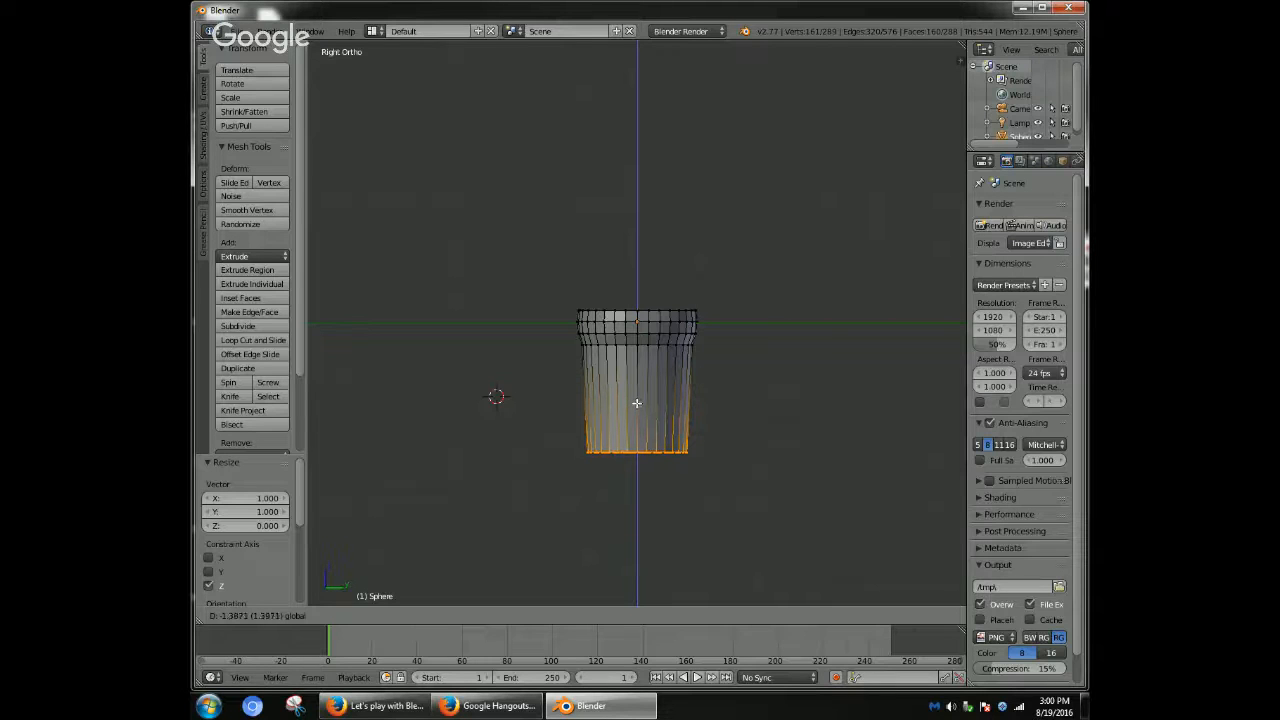
click(637, 403)
key(s)
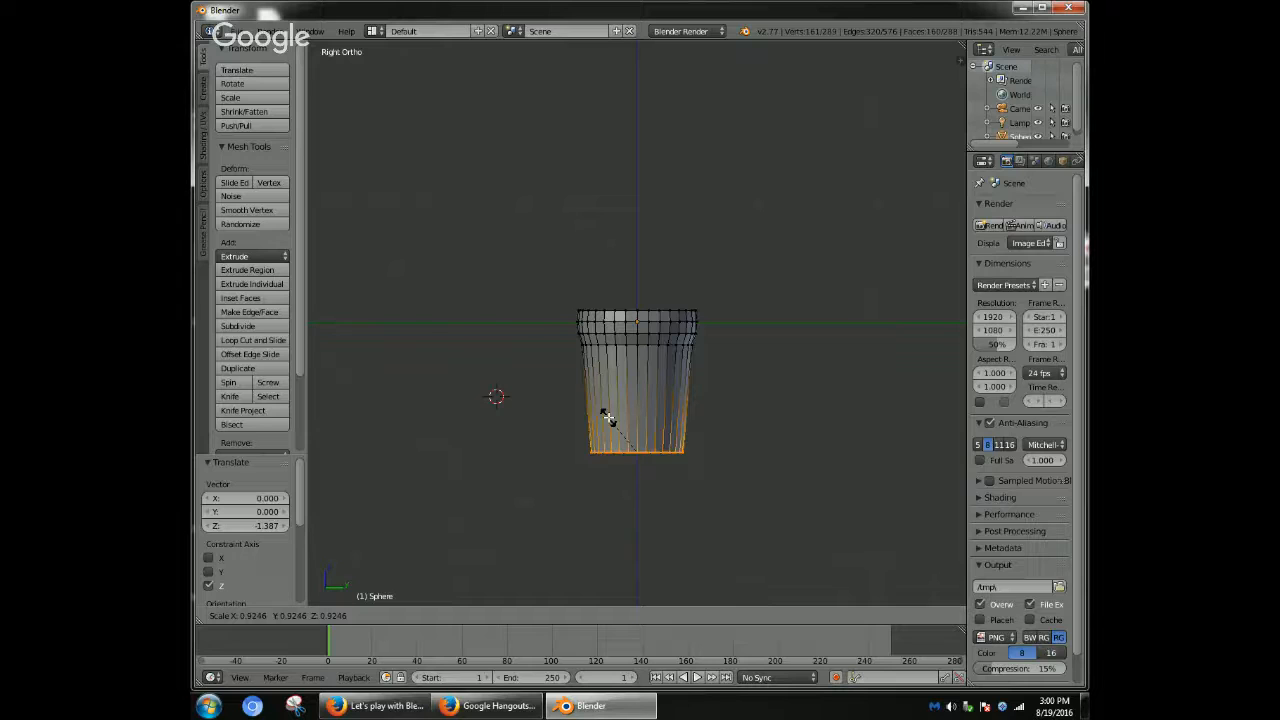
click(608, 418)
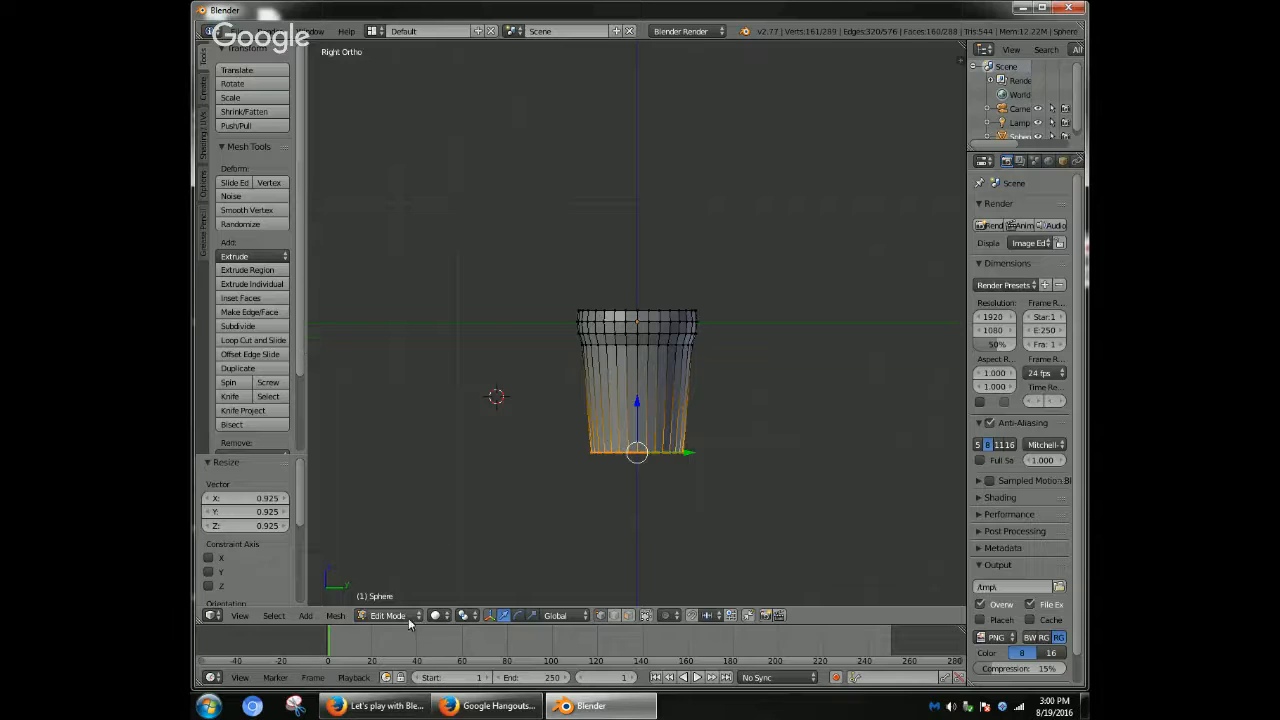
- Box-select the base's vertices, try the Randomize deform on them twice with an amount of 0.100, and undo both
key(a)
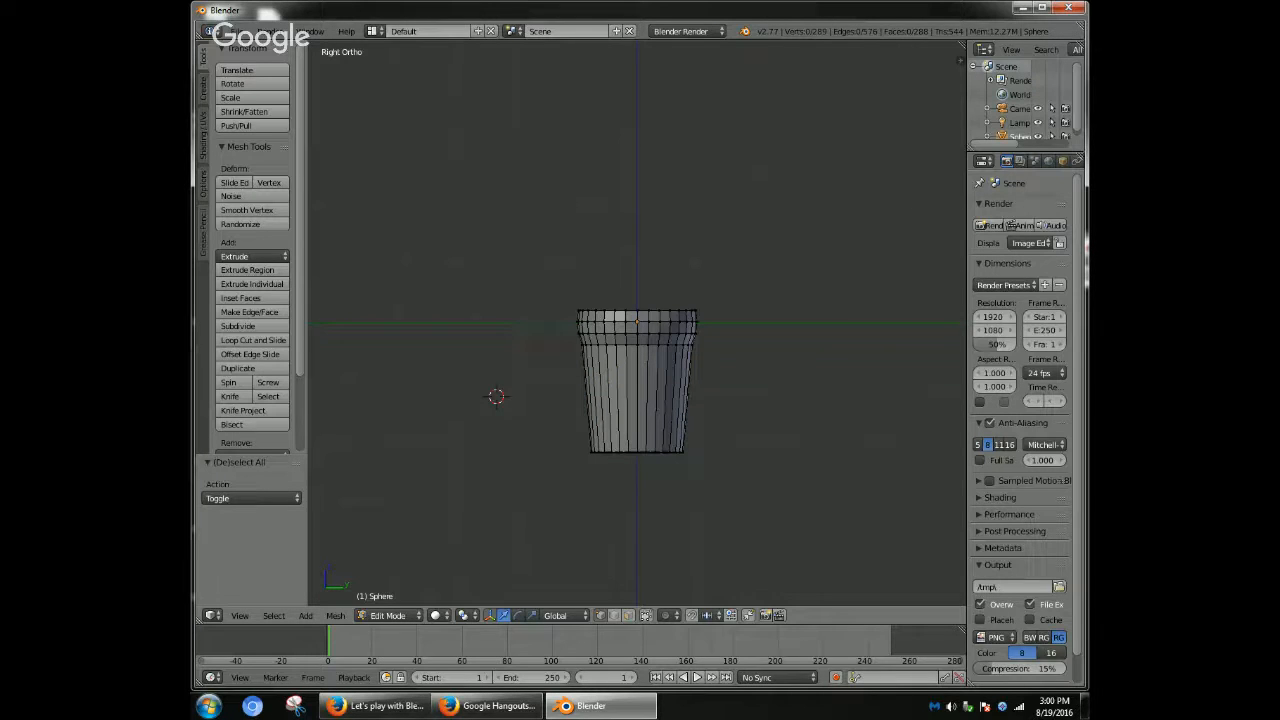
key(b)
drag(520, 435, 756, 490)
click(265, 229)
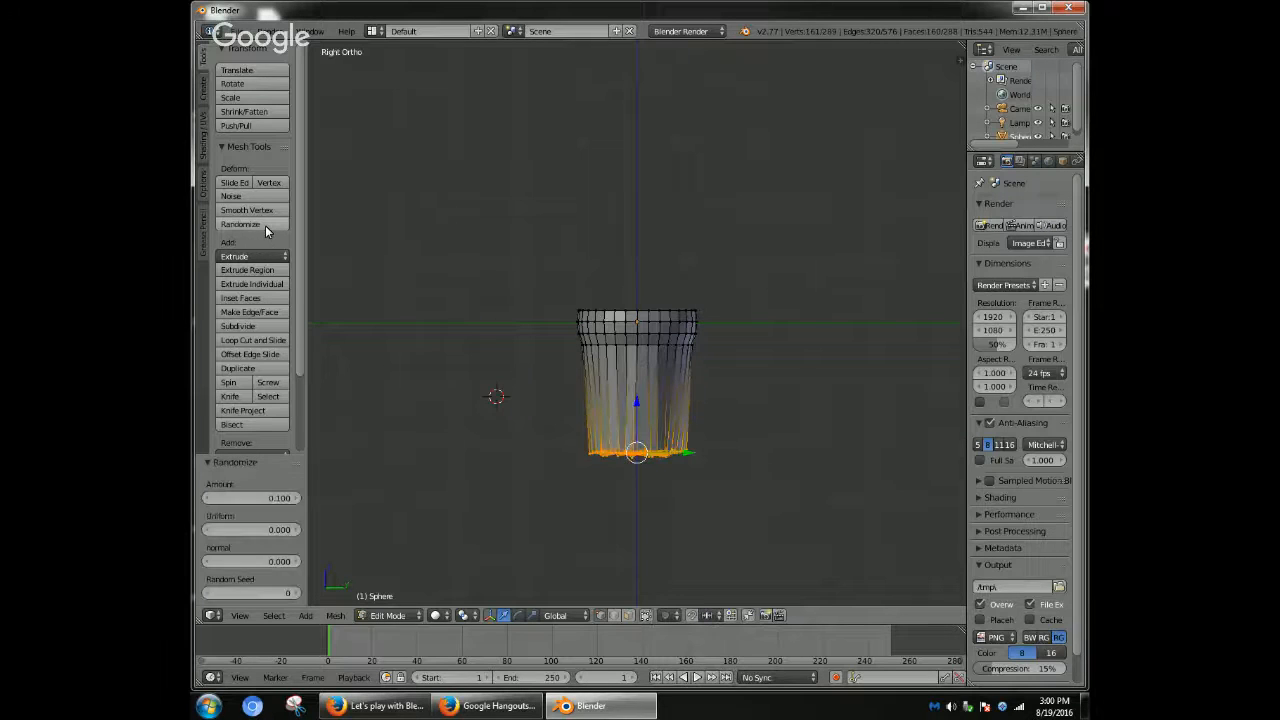
click(265, 227)
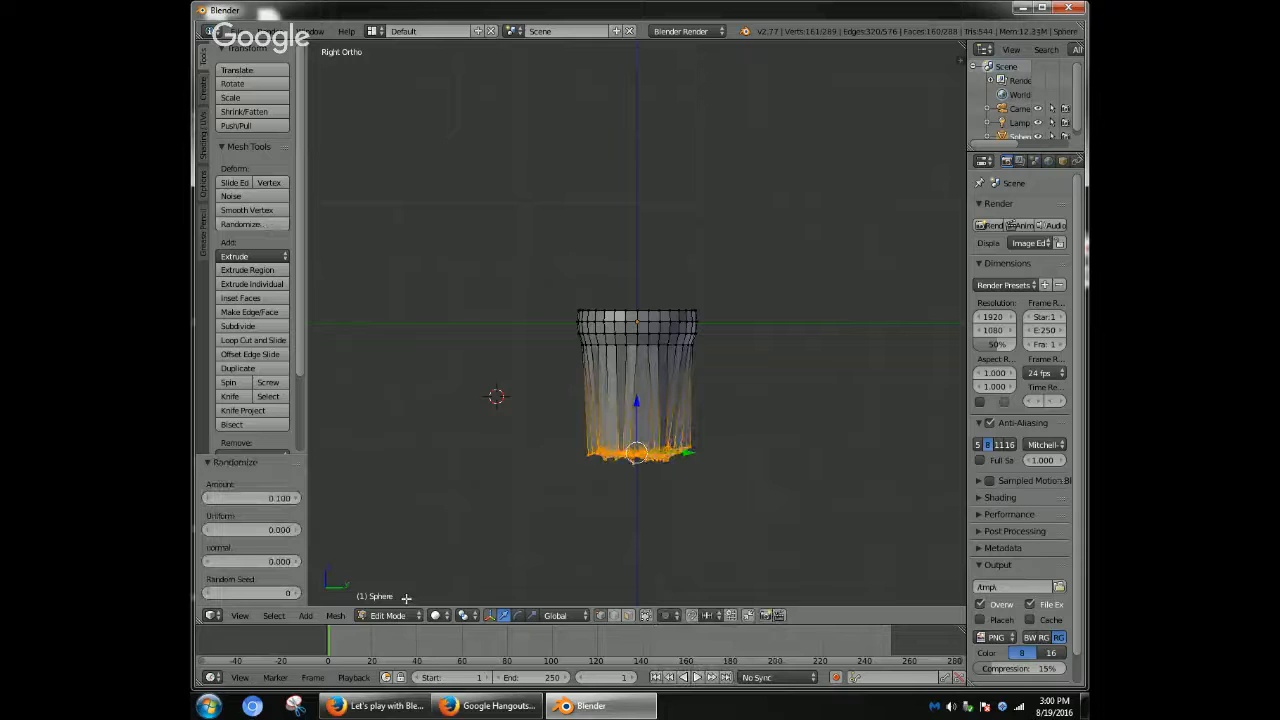
key(ctrl+z)
key(ctrl+z)
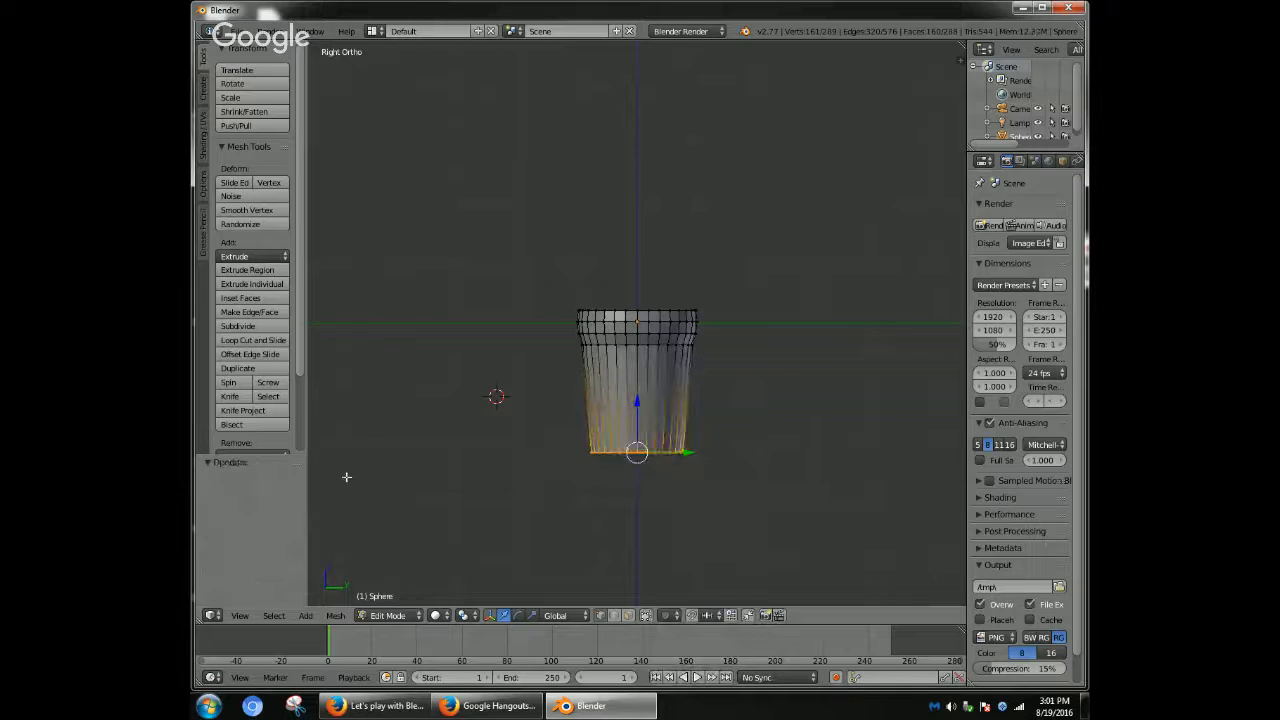
- Deselect all vertices, try Smooth Vertex, and switch to Object Mode
key(a)
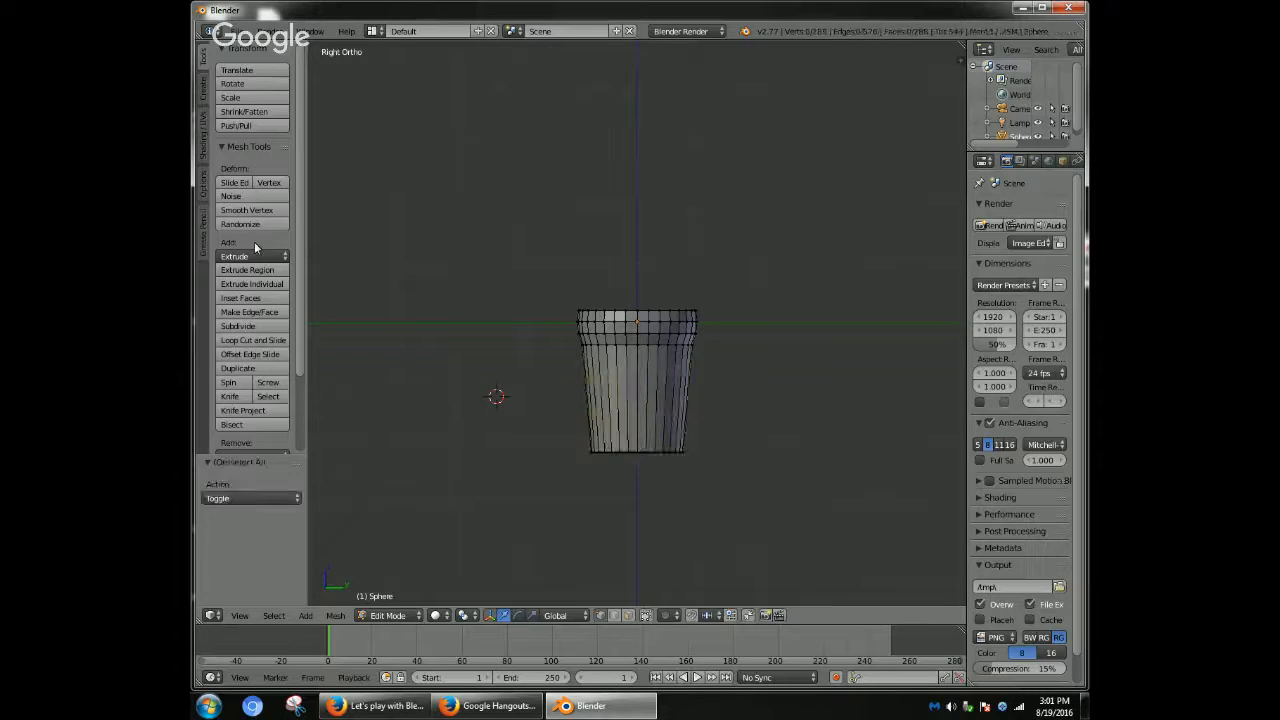
click(246, 210)
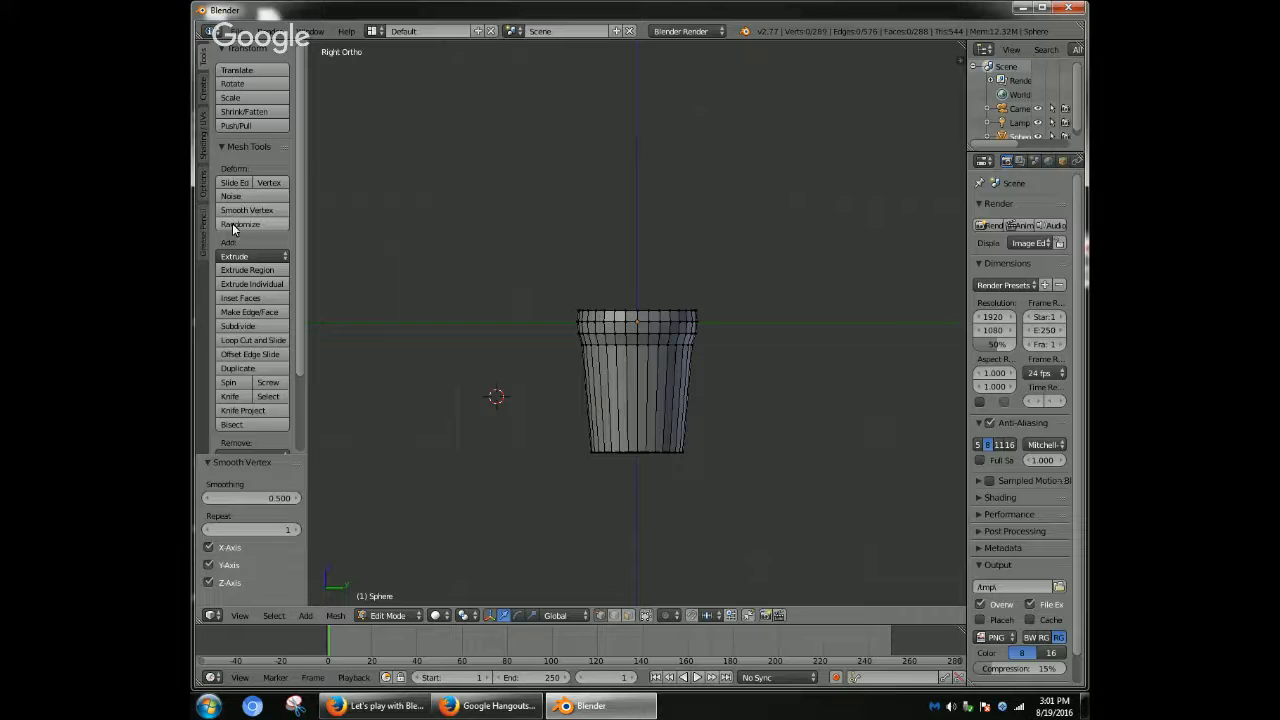
click(408, 614)
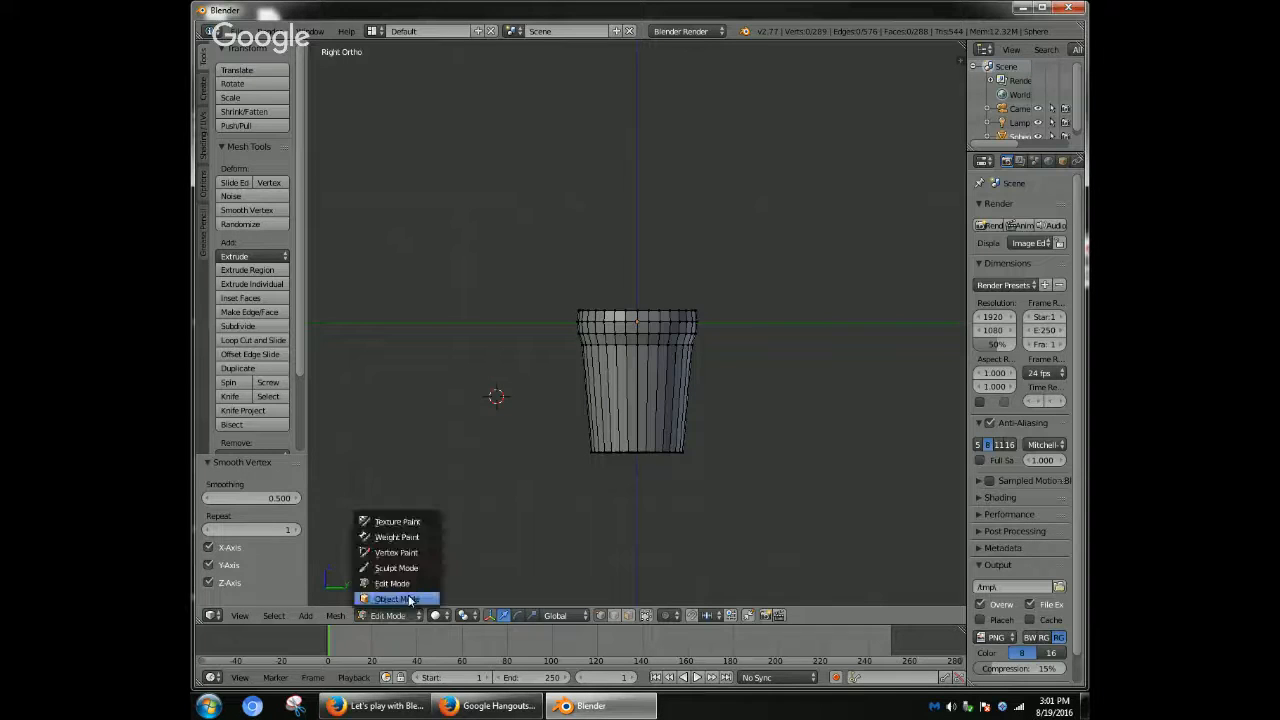
click(408, 598)
click(398, 615)
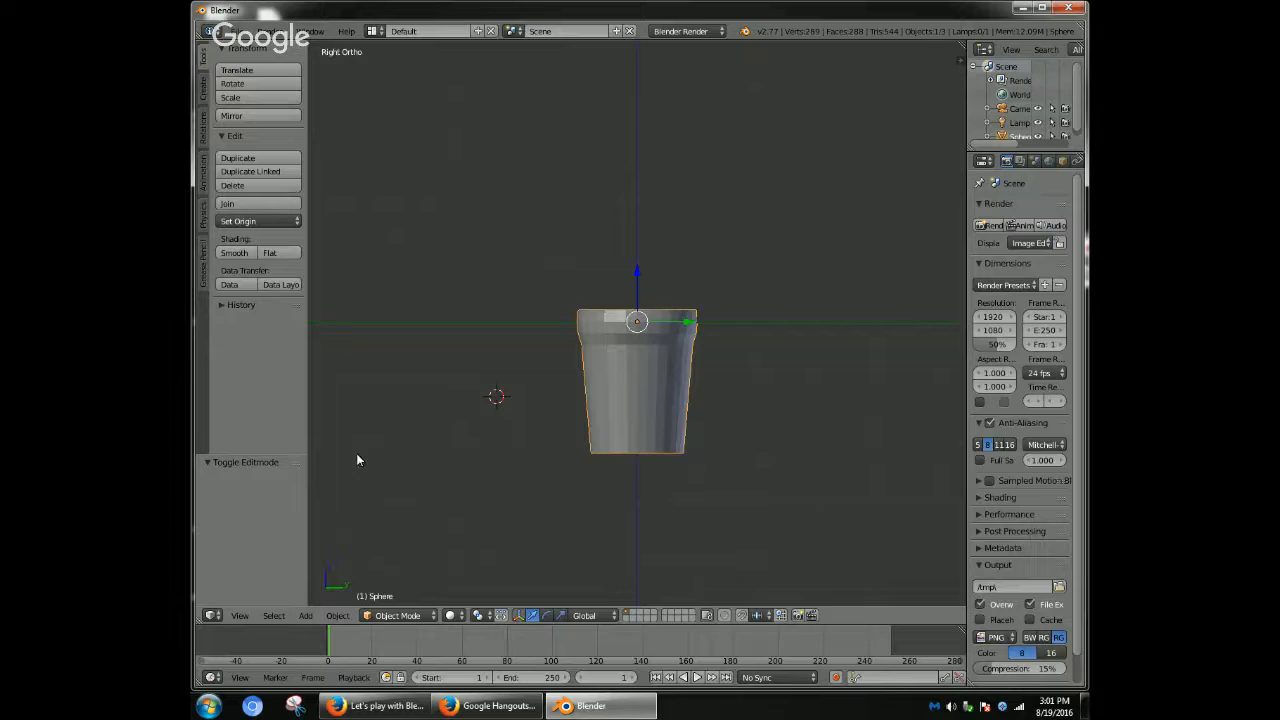
click(398, 615)
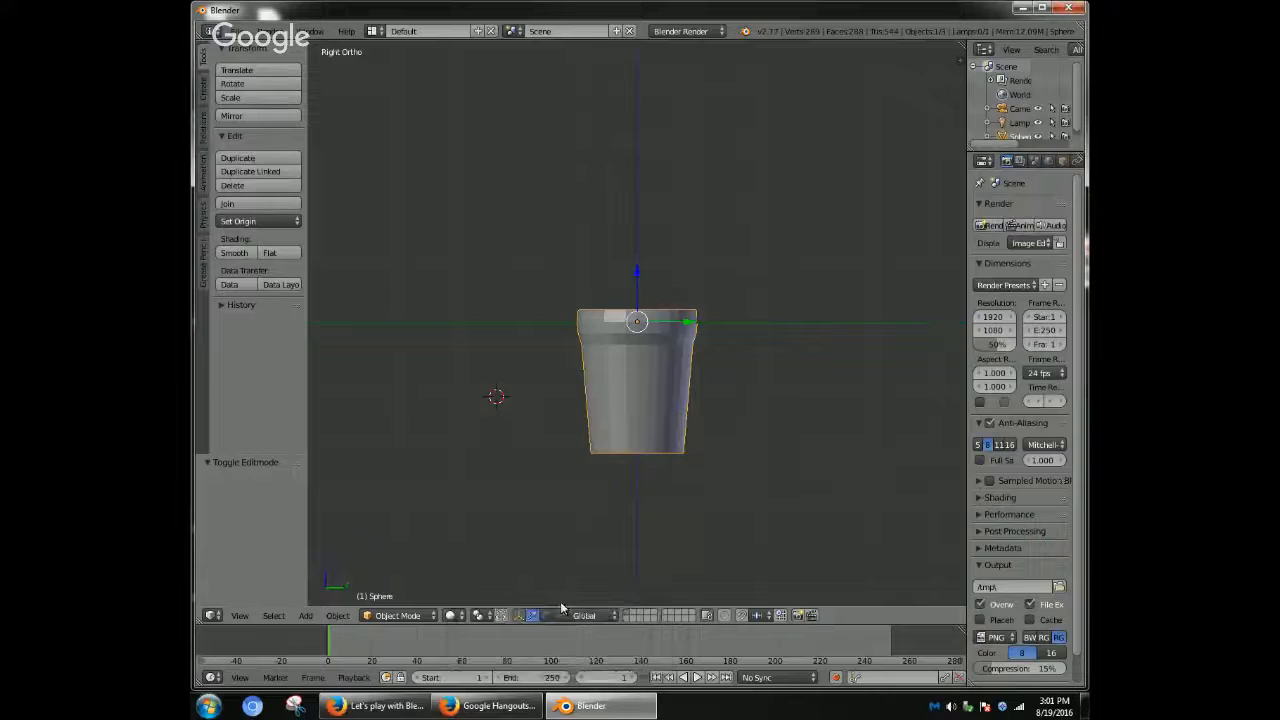
- In Edit Mode, box-select the base's vertices and extend the selection with a random 50% of the mesh
click(400, 615)
click(410, 583)
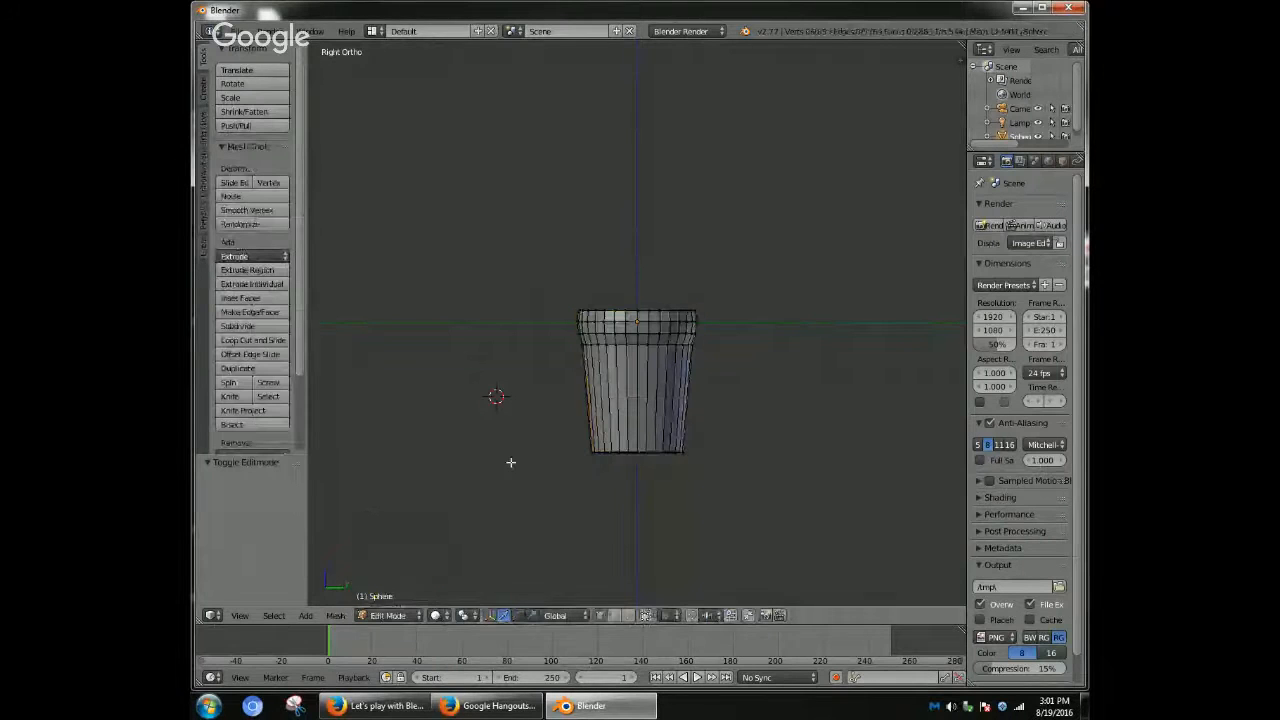
key(b)
drag(532, 430, 756, 503)
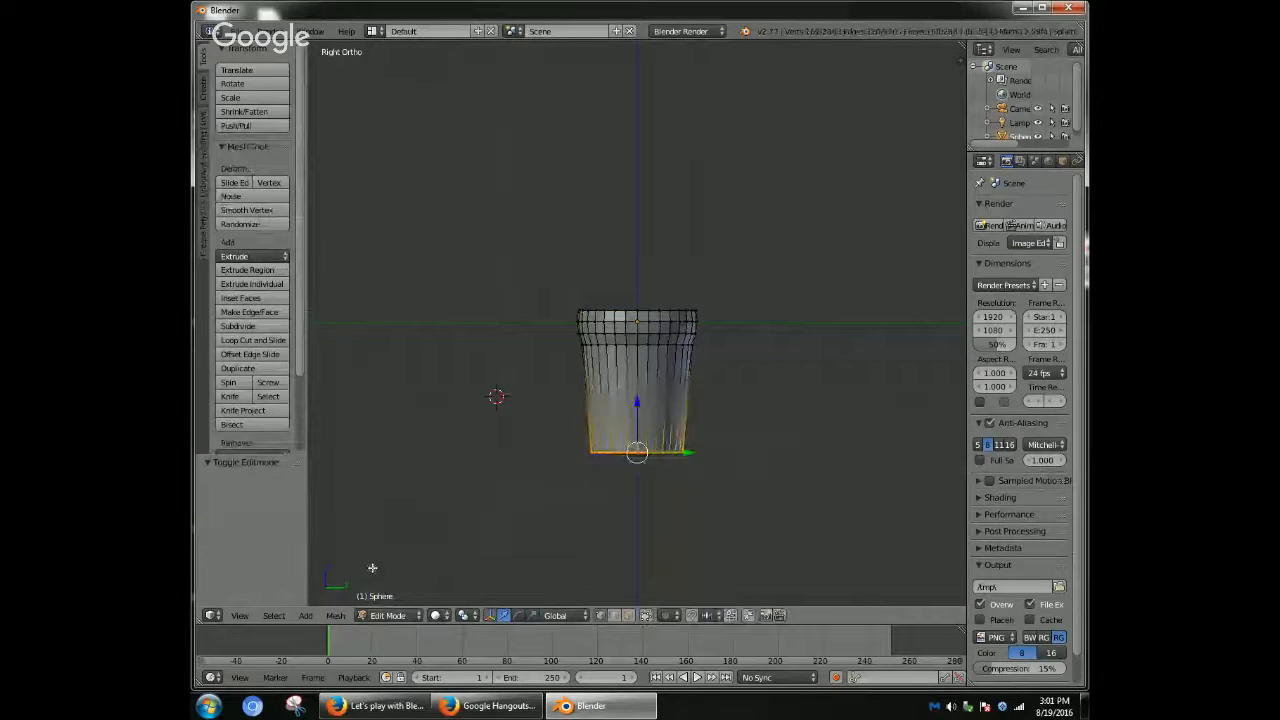
click(273, 615)
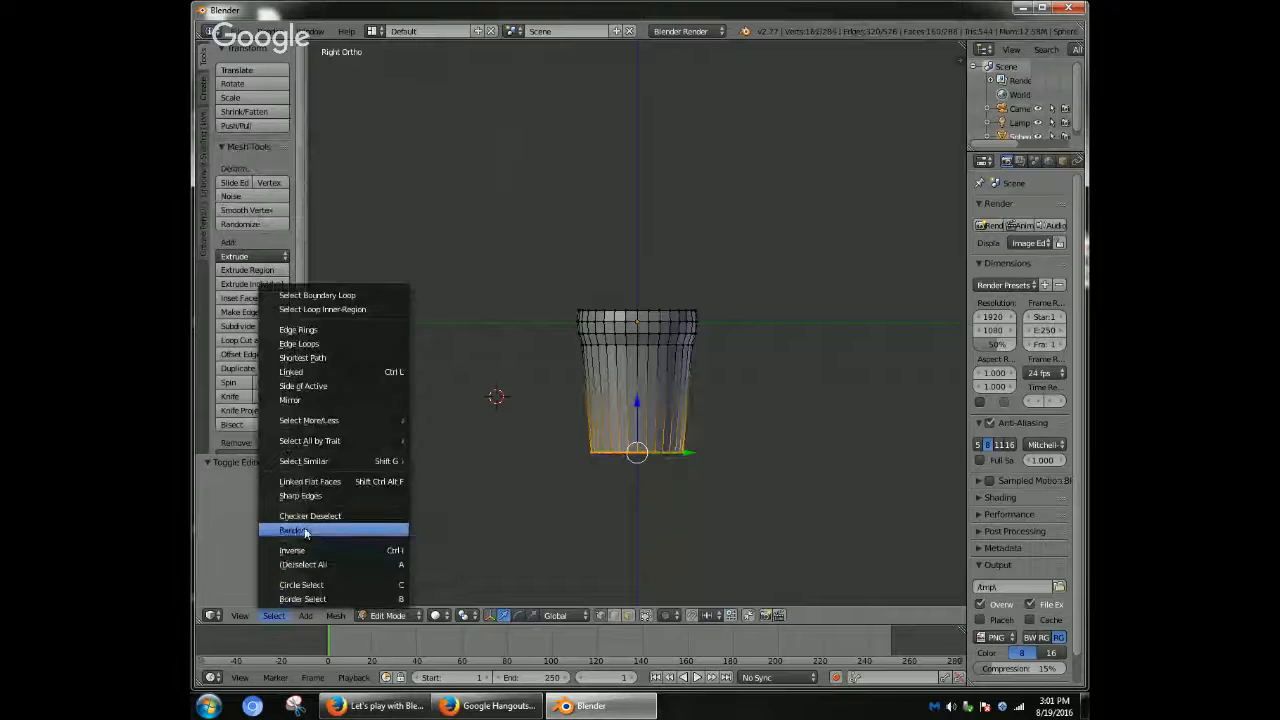
click(304, 527)
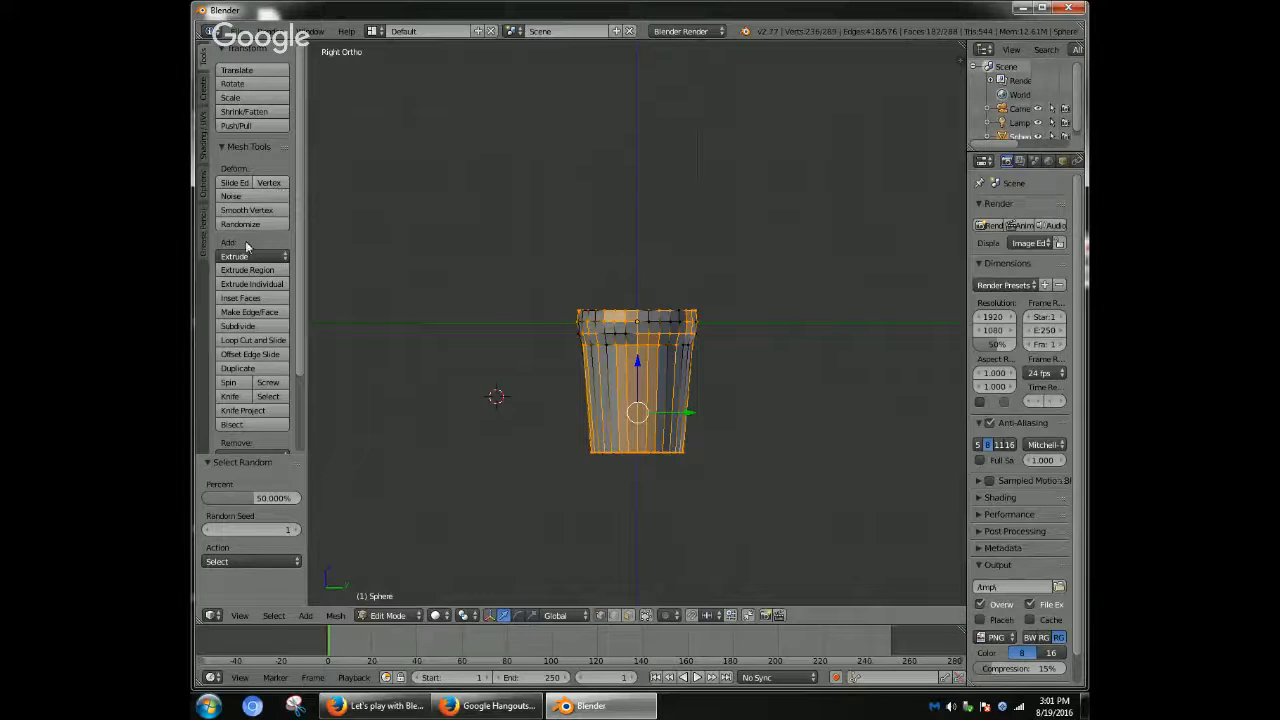
click(273, 615)
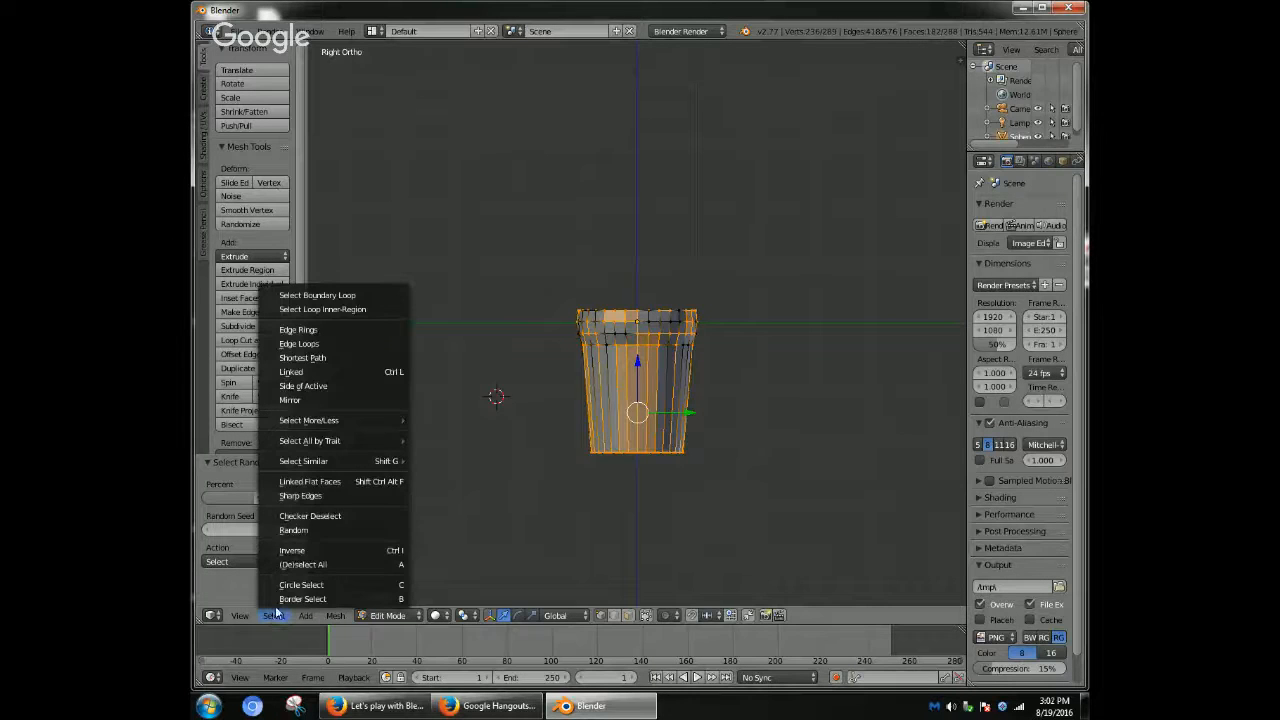
click(300, 531)
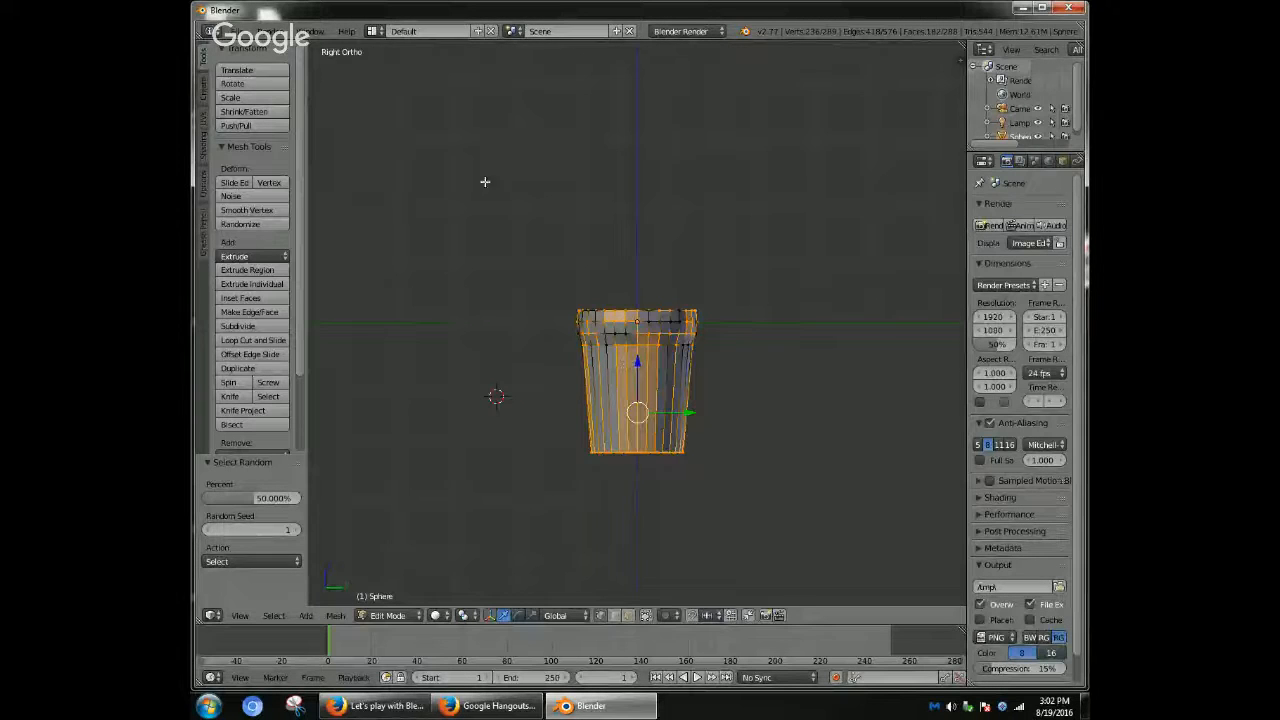
- Scale the selected vertices by 1.02 and place the 3D cursor above the cup's rim
click(232, 98)
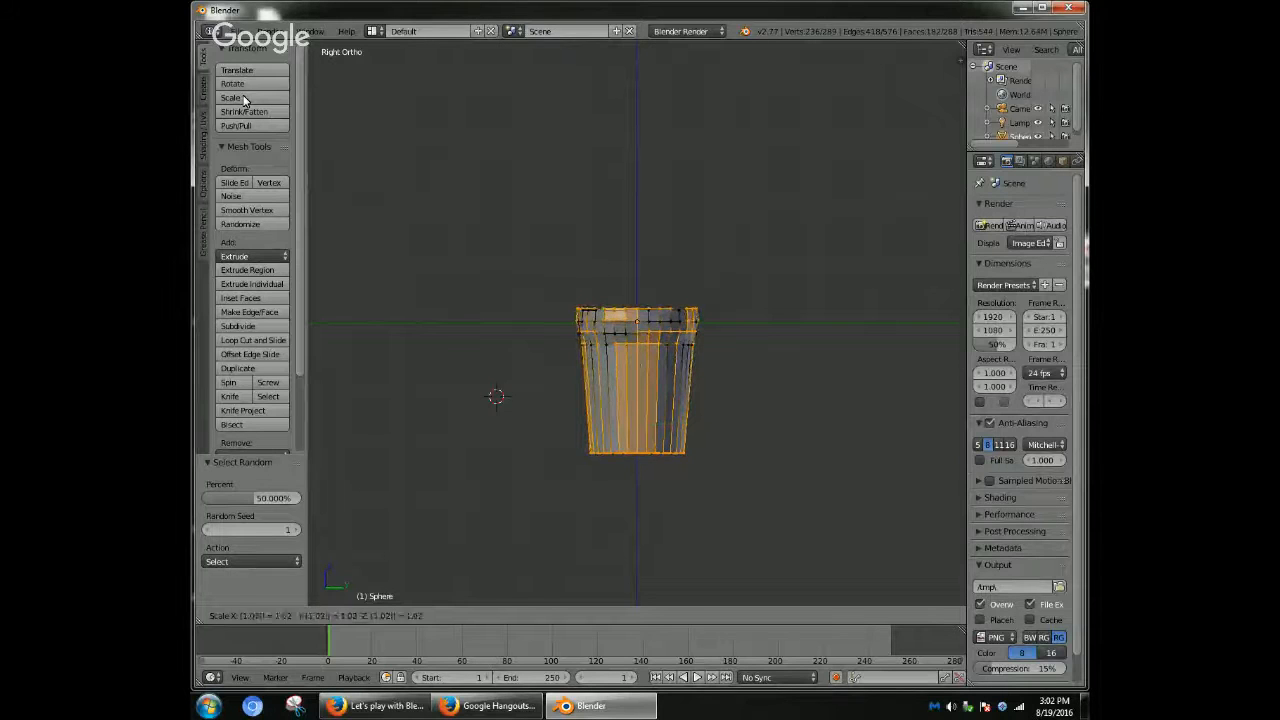
click(243, 100)
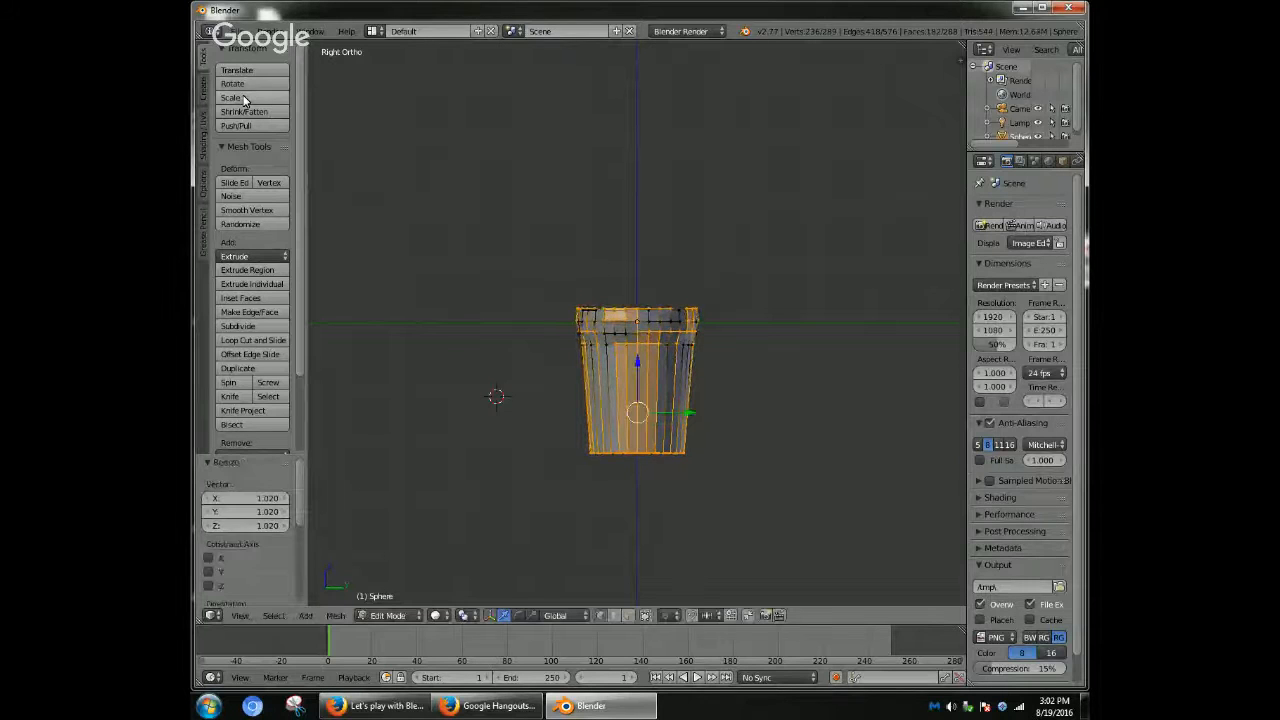
click(700, 203)
middle_drag(705, 255, 737, 283)
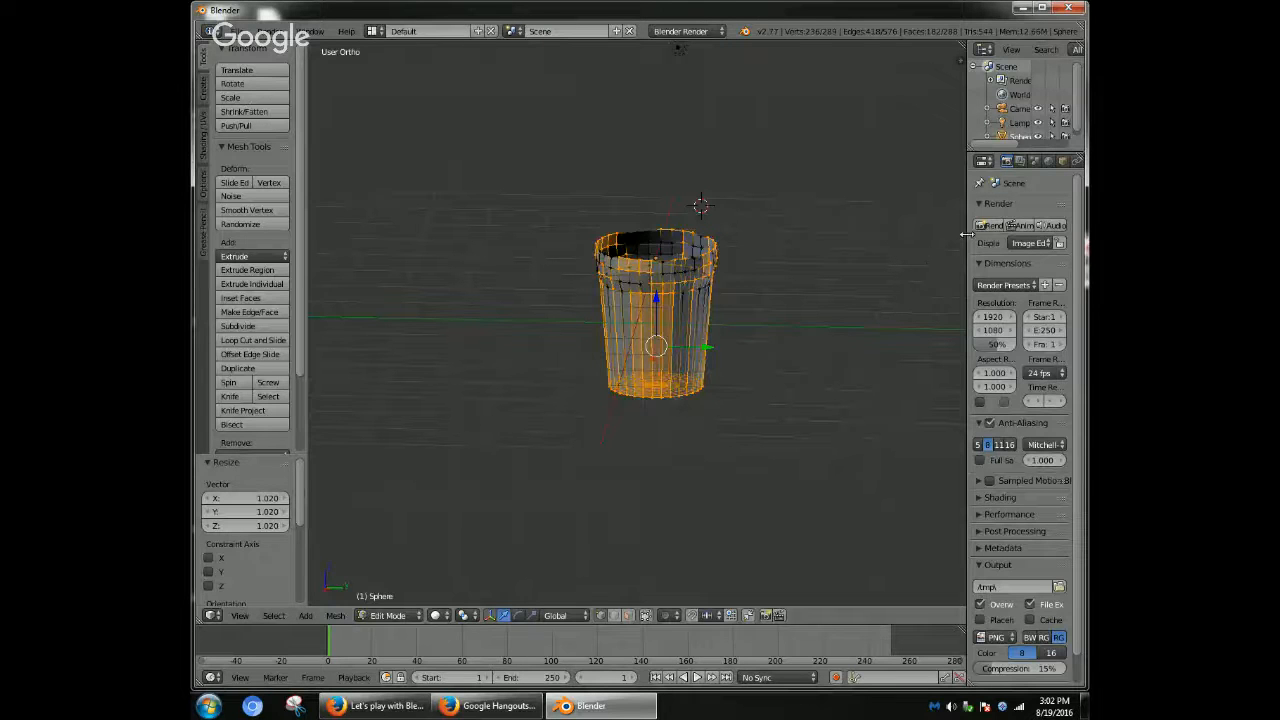
- Widen the properties editor and switch the cup to Object Mode
drag(967, 242, 838, 244)
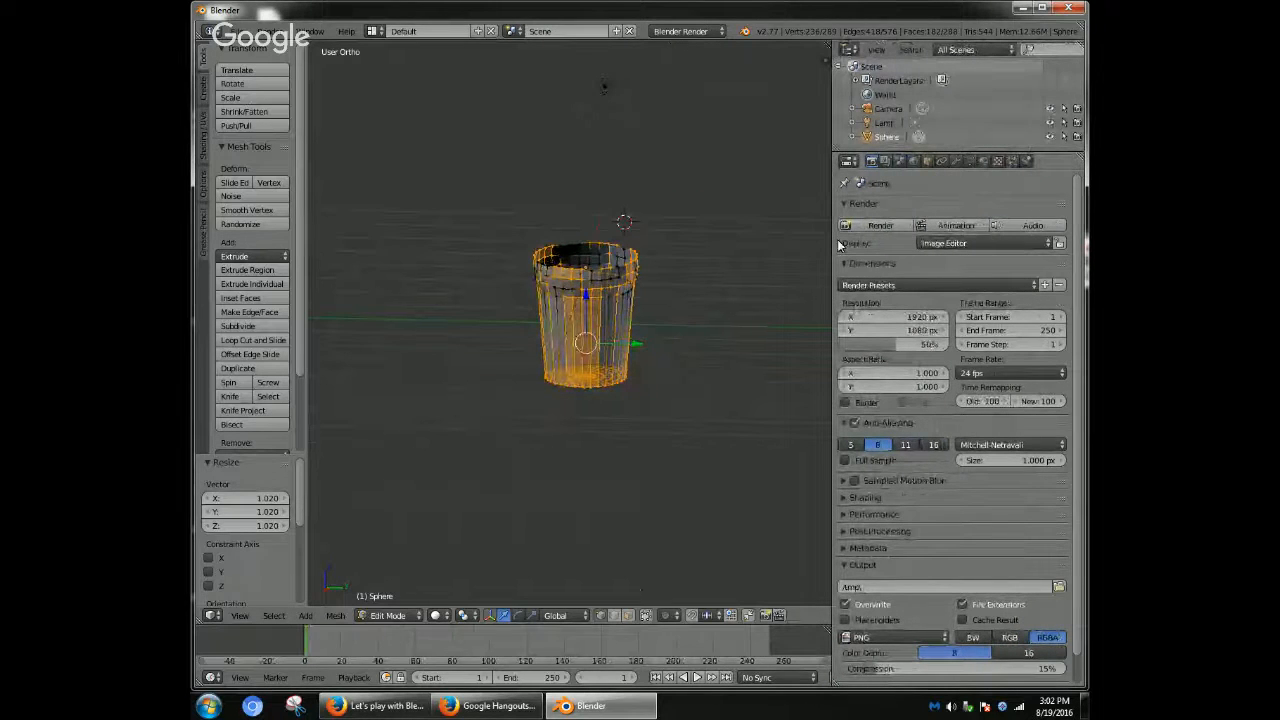
click(441, 616)
click(458, 569)
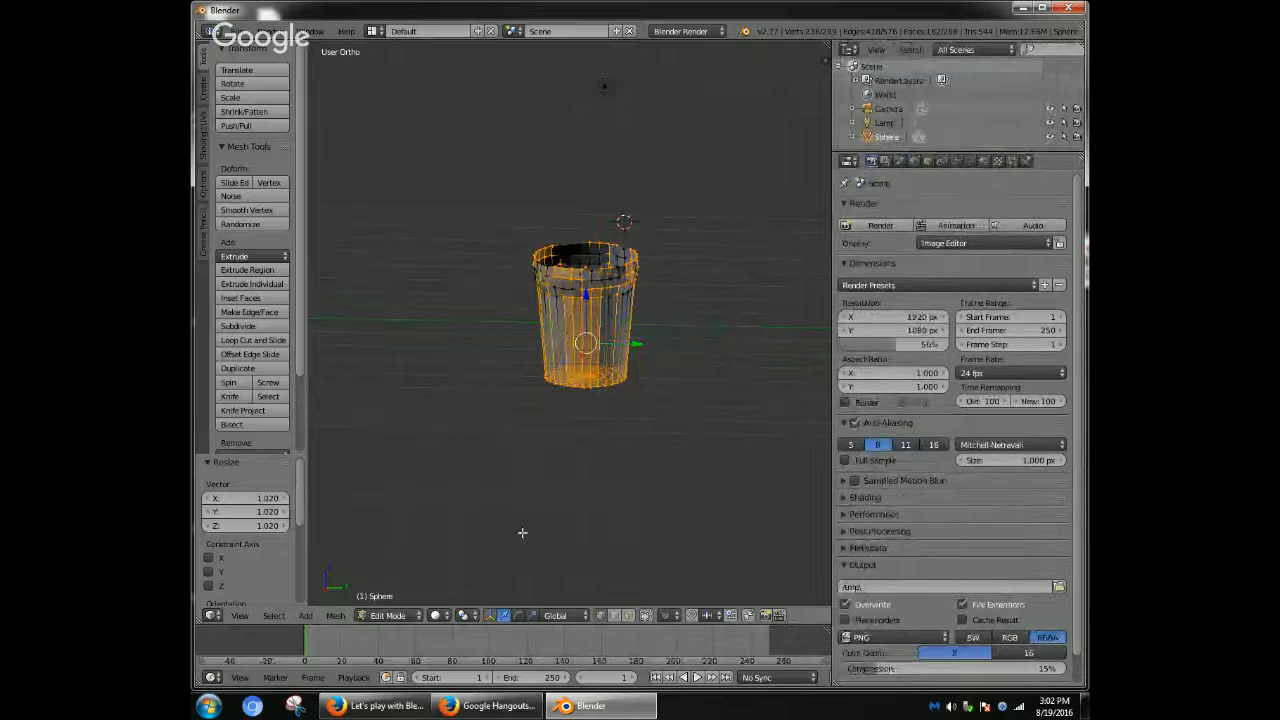
click(395, 615)
click(378, 600)
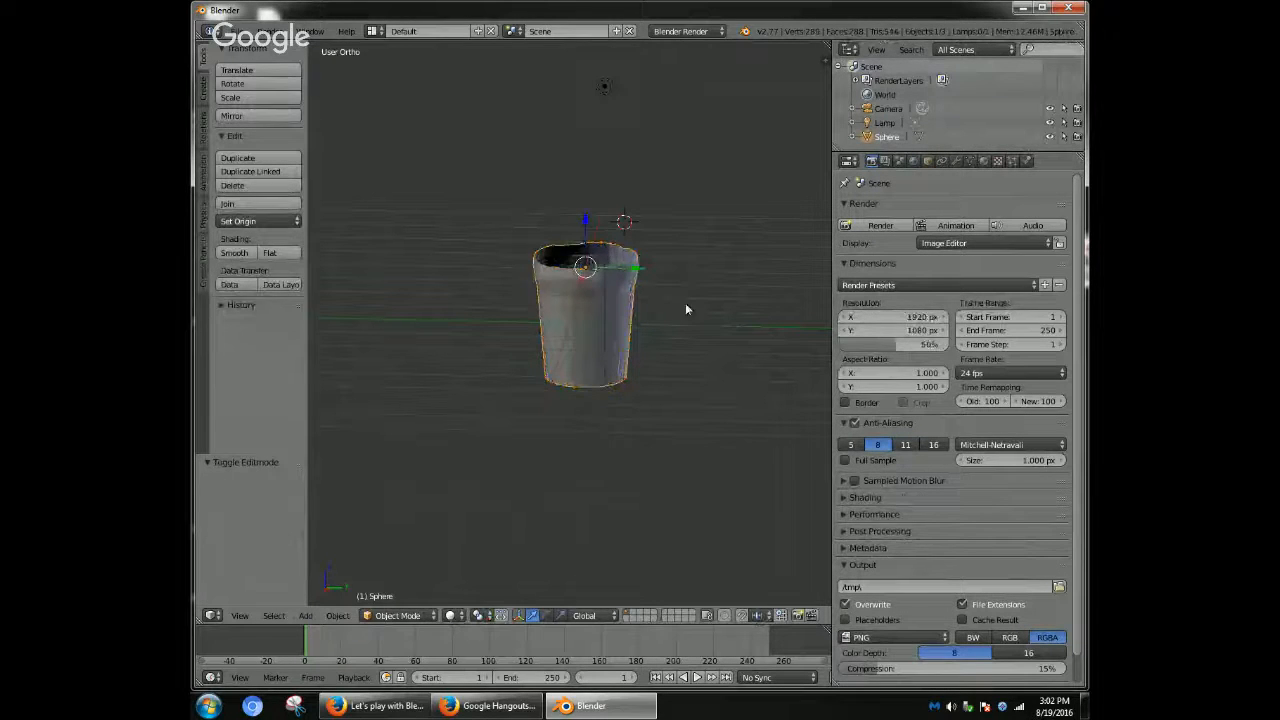
- Move the cup along X, raise it about 1.52 along Z, and shift it in the negative Y direction
middle_drag(685, 310, 771, 338)
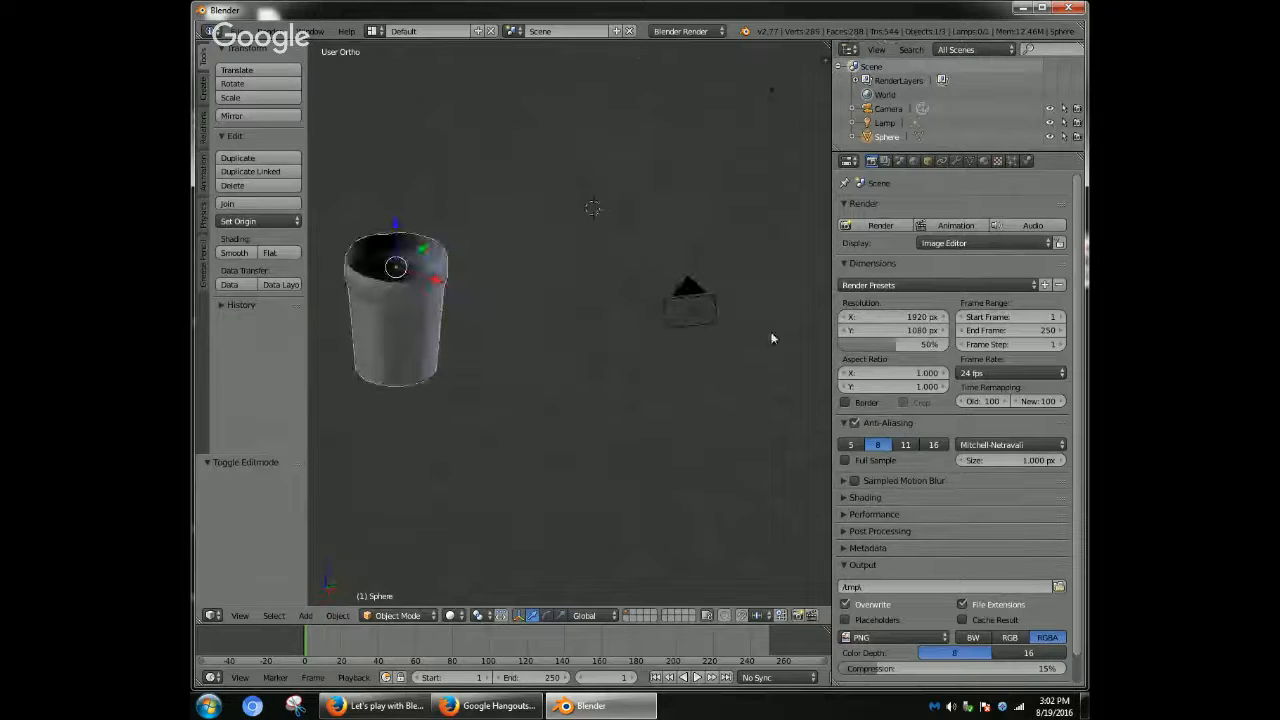
middle_drag(549, 400, 674, 448)
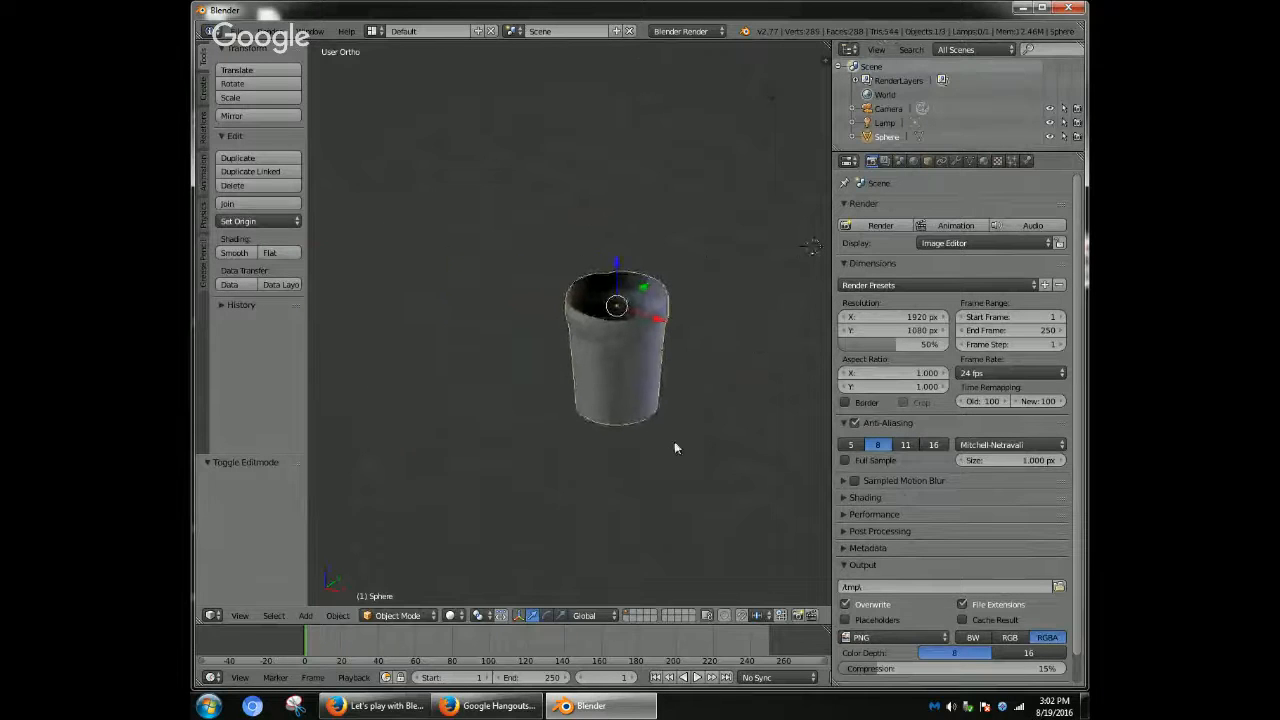
drag(660, 322, 818, 271)
middle_drag(730, 400, 632, 405)
drag(654, 242, 655, 171)
middle_drag(710, 411, 685, 348)
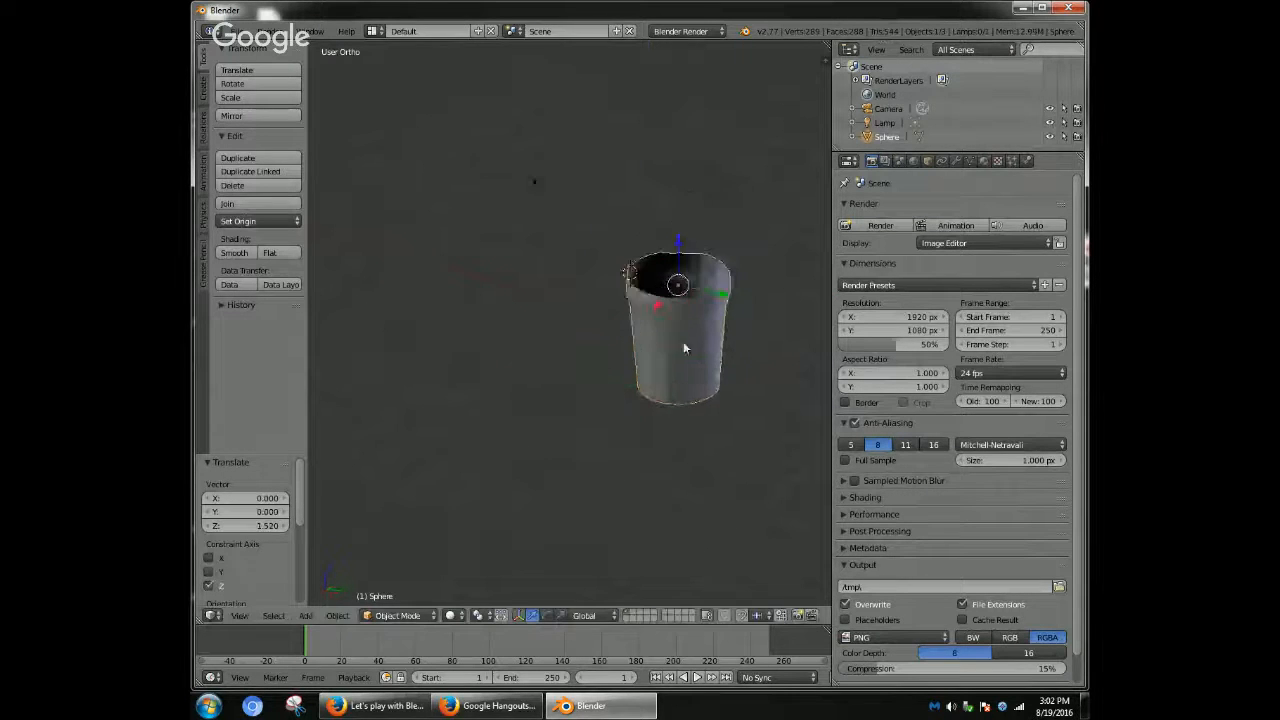
drag(717, 295, 621, 298)
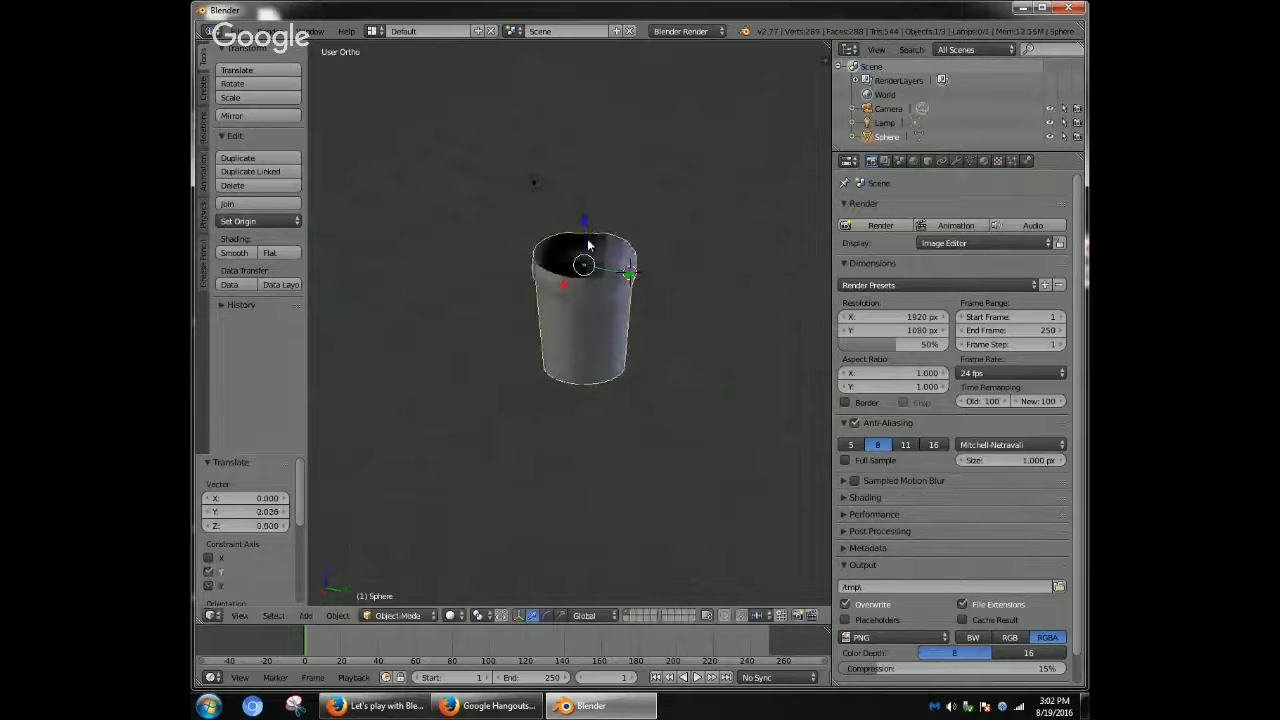
- Raise the cup about 0.08 along Z and add a Solidify modifier with a thickness of 0.15
drag(586, 225, 587, 221)
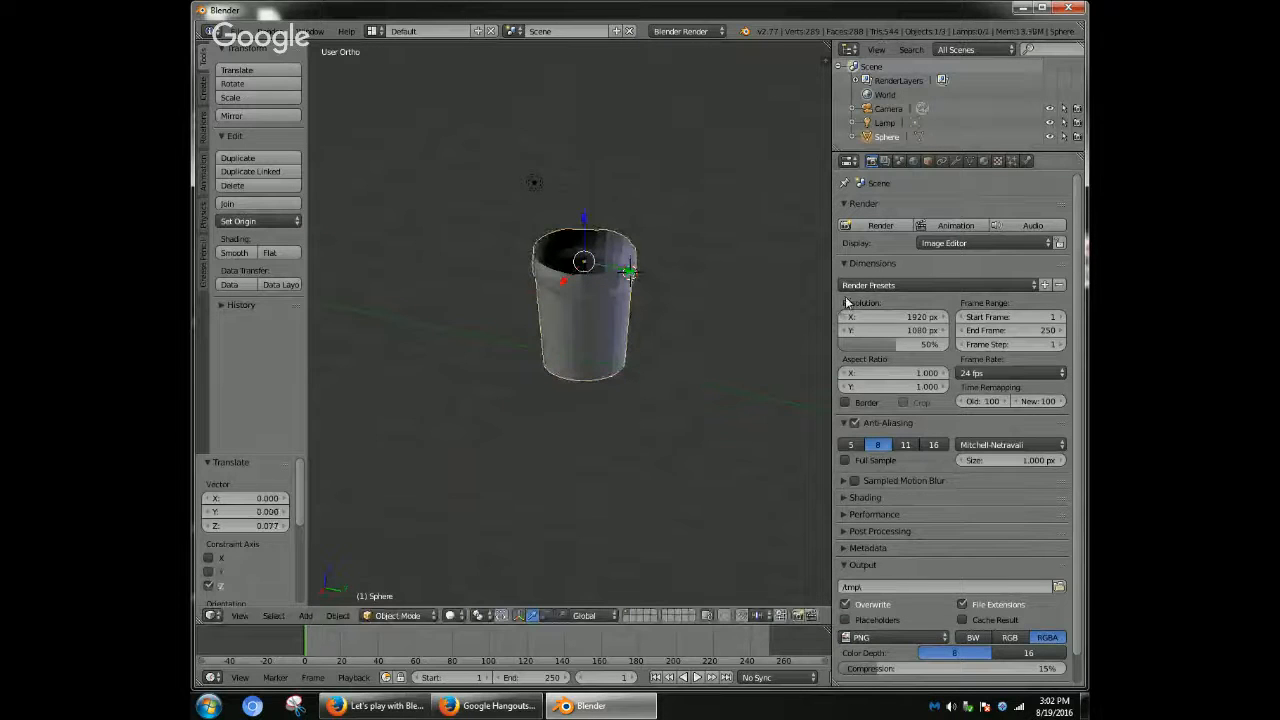
click(956, 161)
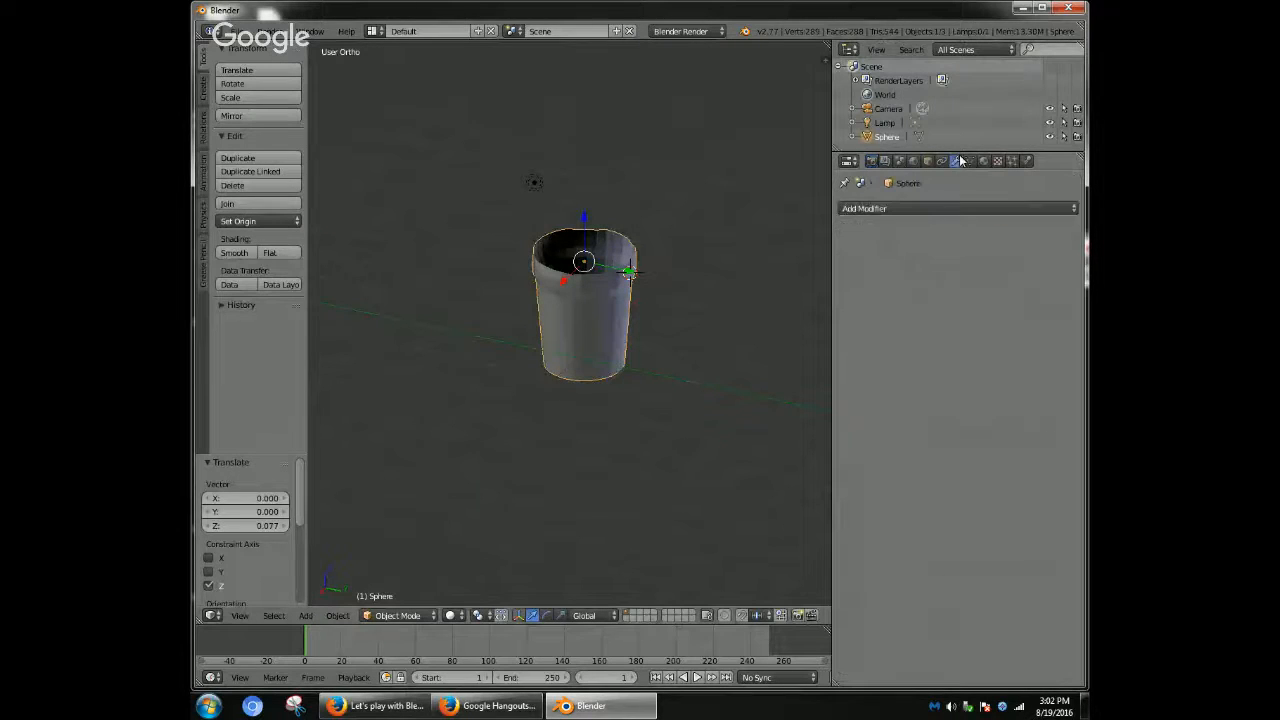
click(925, 208)
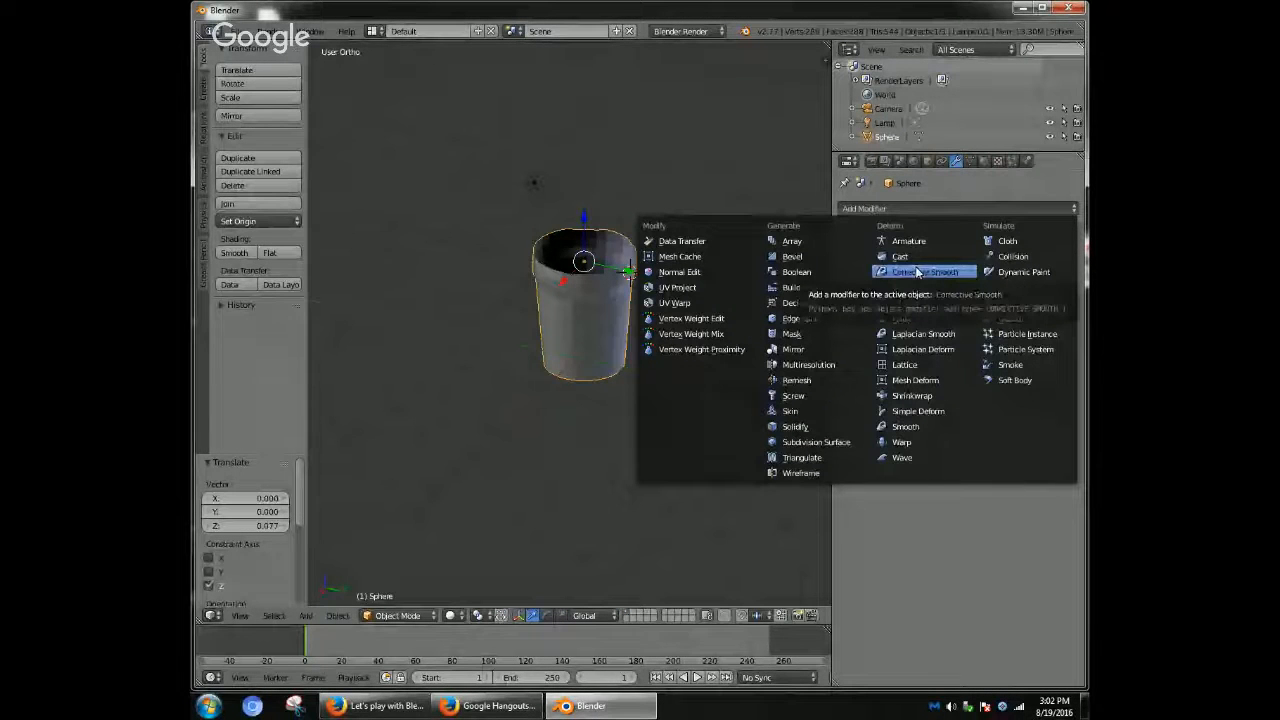
click(800, 427)
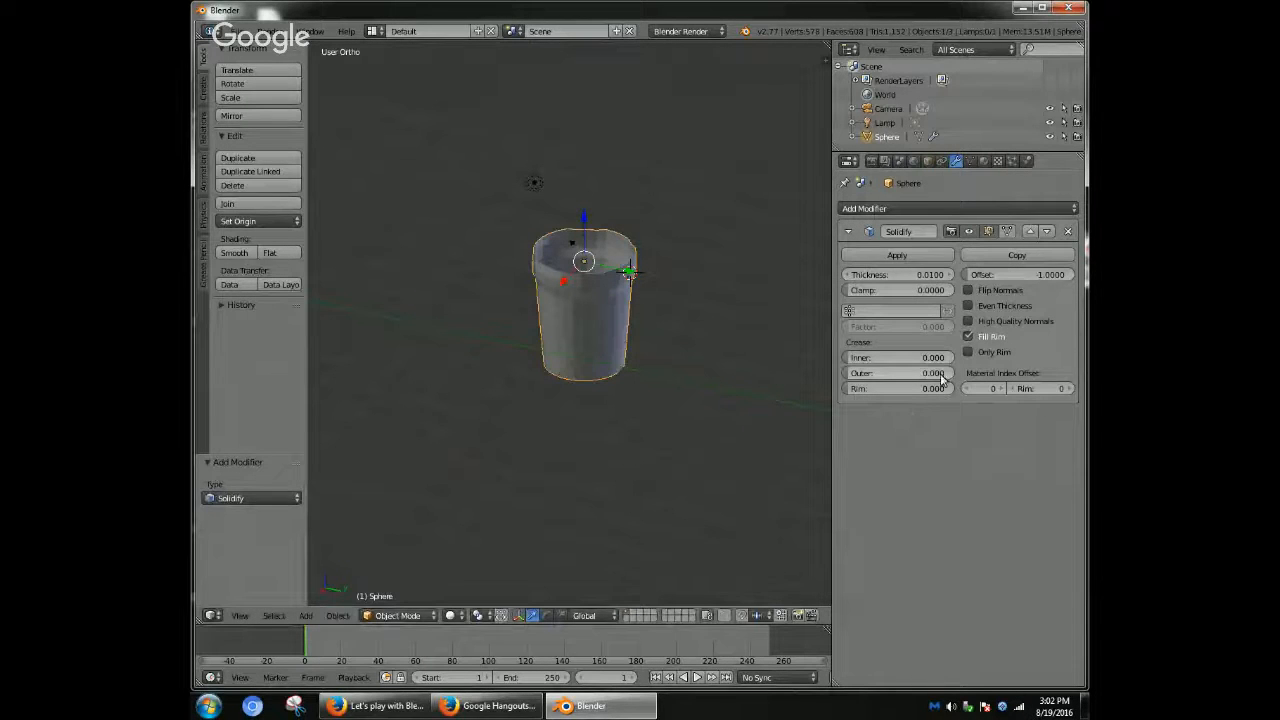
click(918, 277)
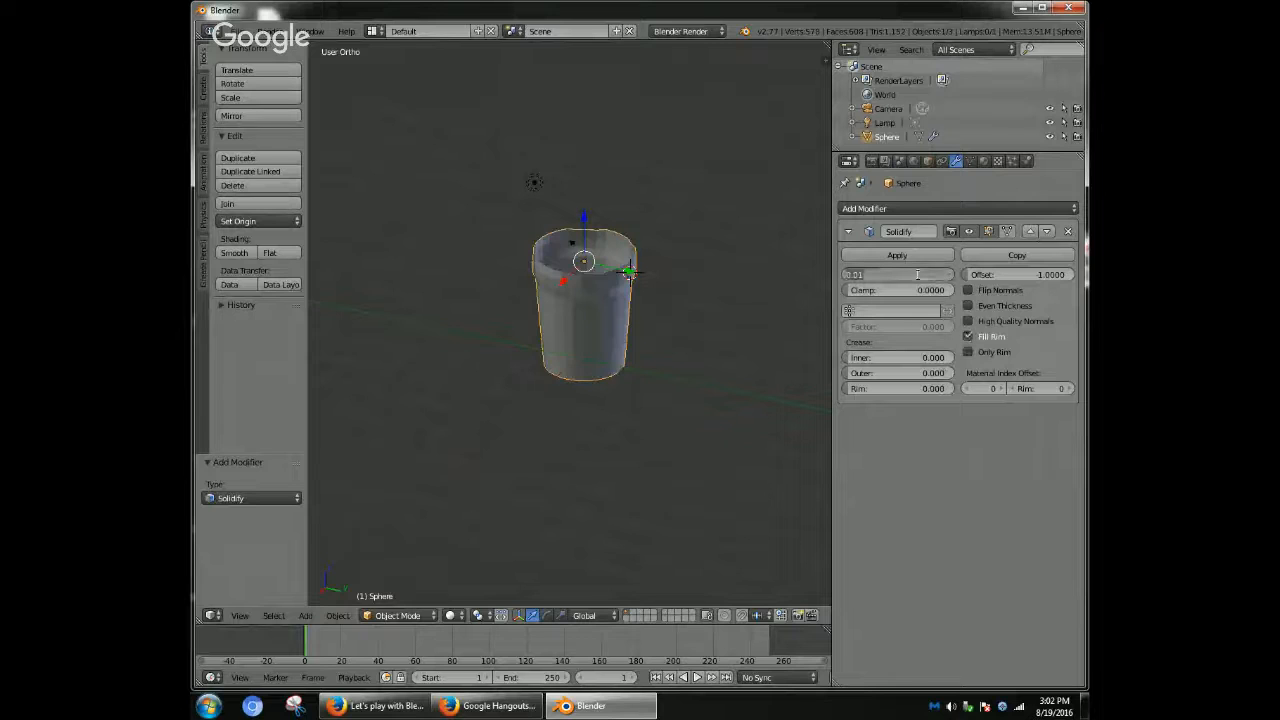
text(0.15)
key(Return)
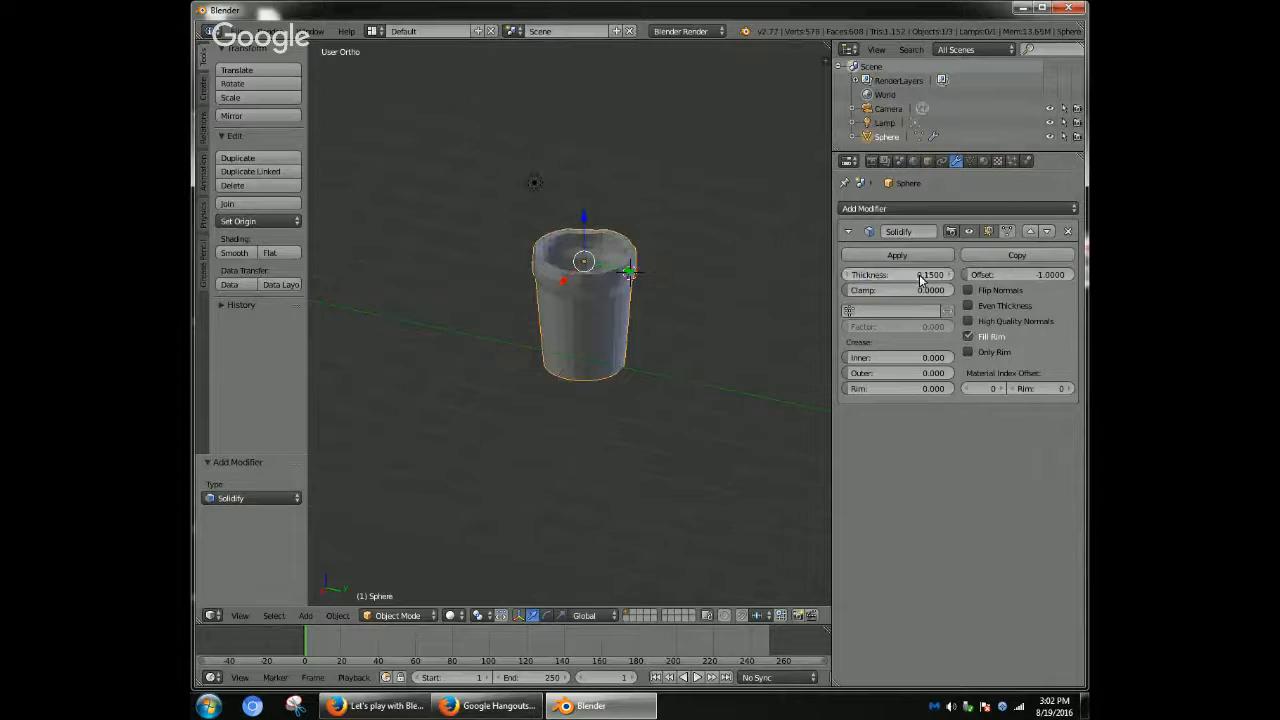
- Add a Subdivision Surface modifier to the cup and set its view subdivisions to 2
click(954, 209)
click(803, 446)
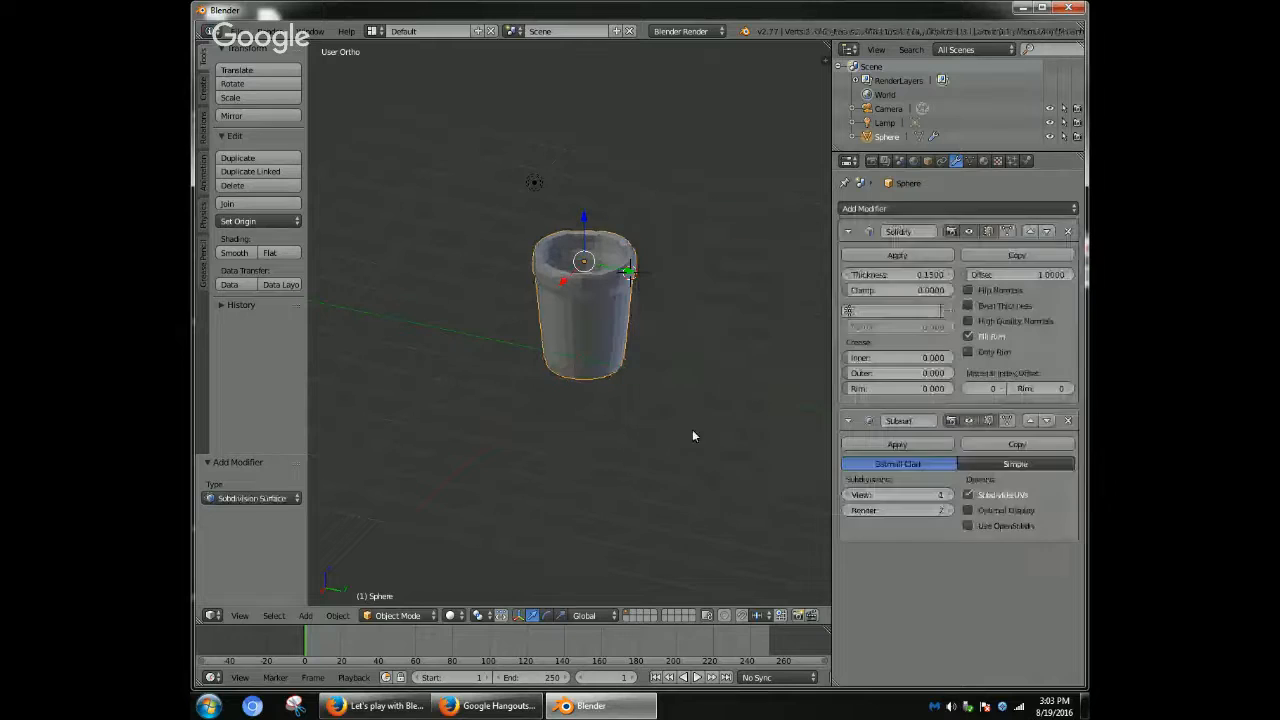
click(949, 496)
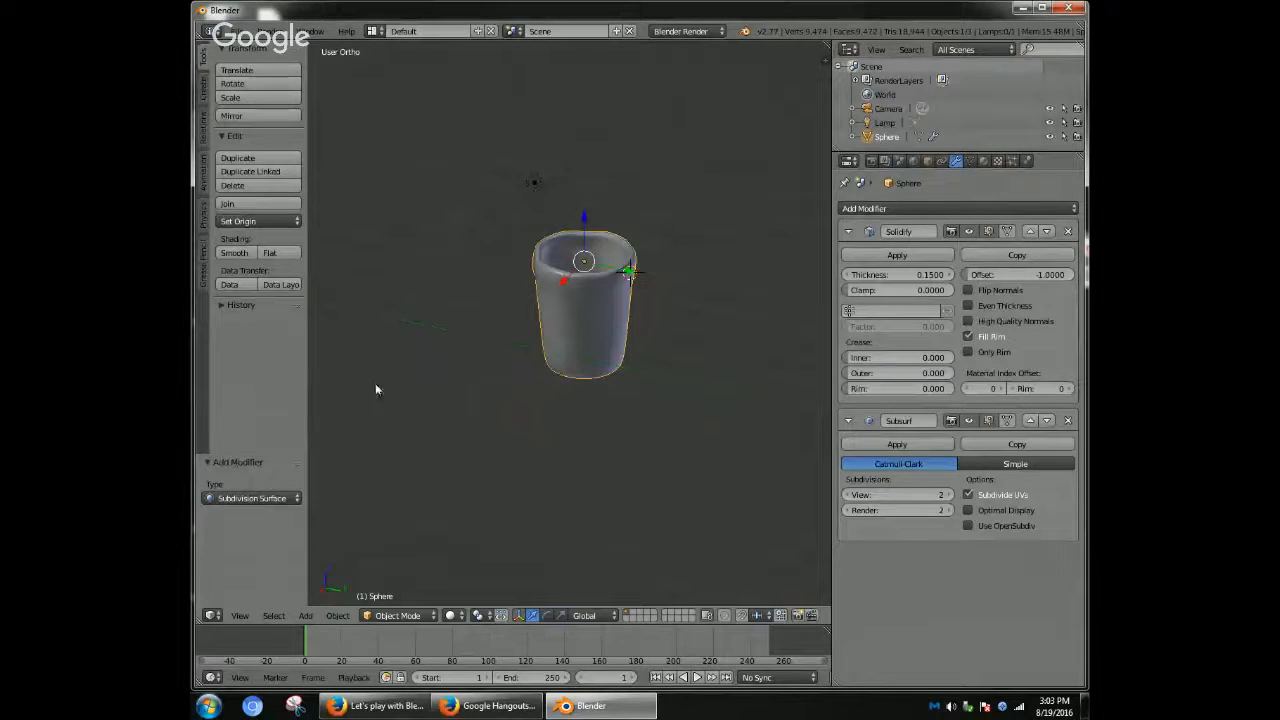
- Add a mesh plane to the scene and scale it by 5
click(305, 615)
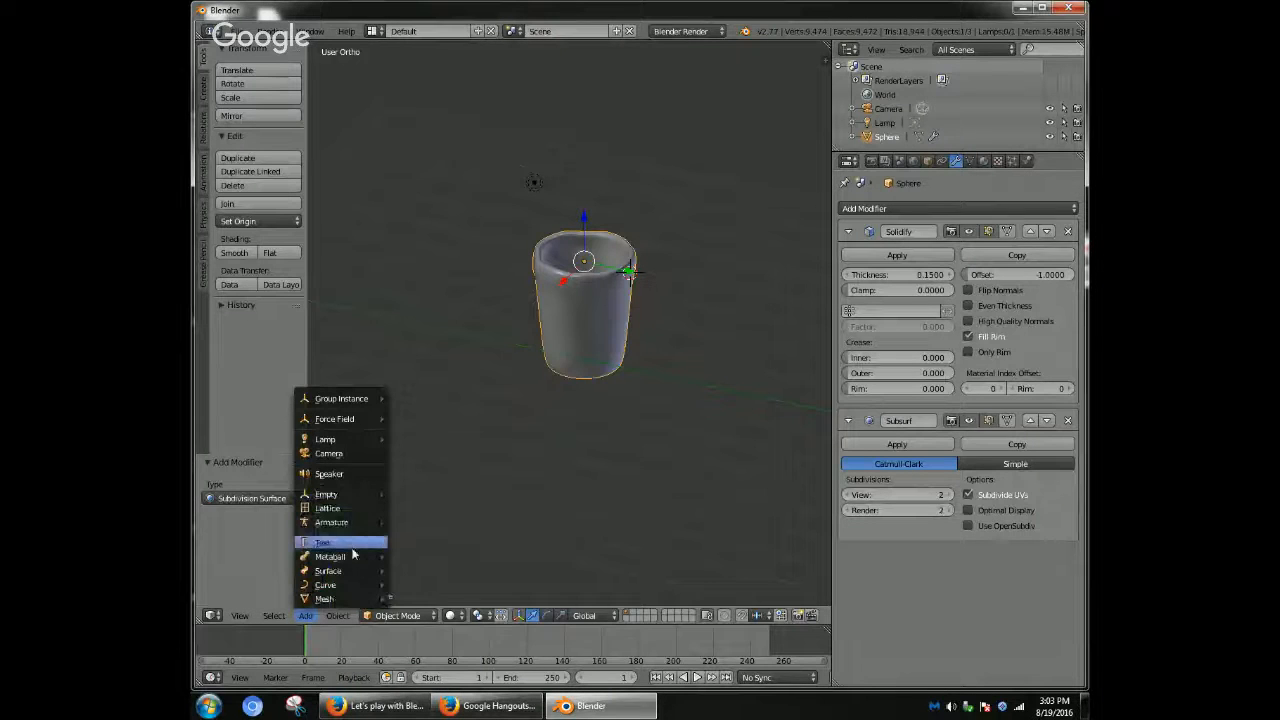
mouse_move(324, 598)
click(445, 475)
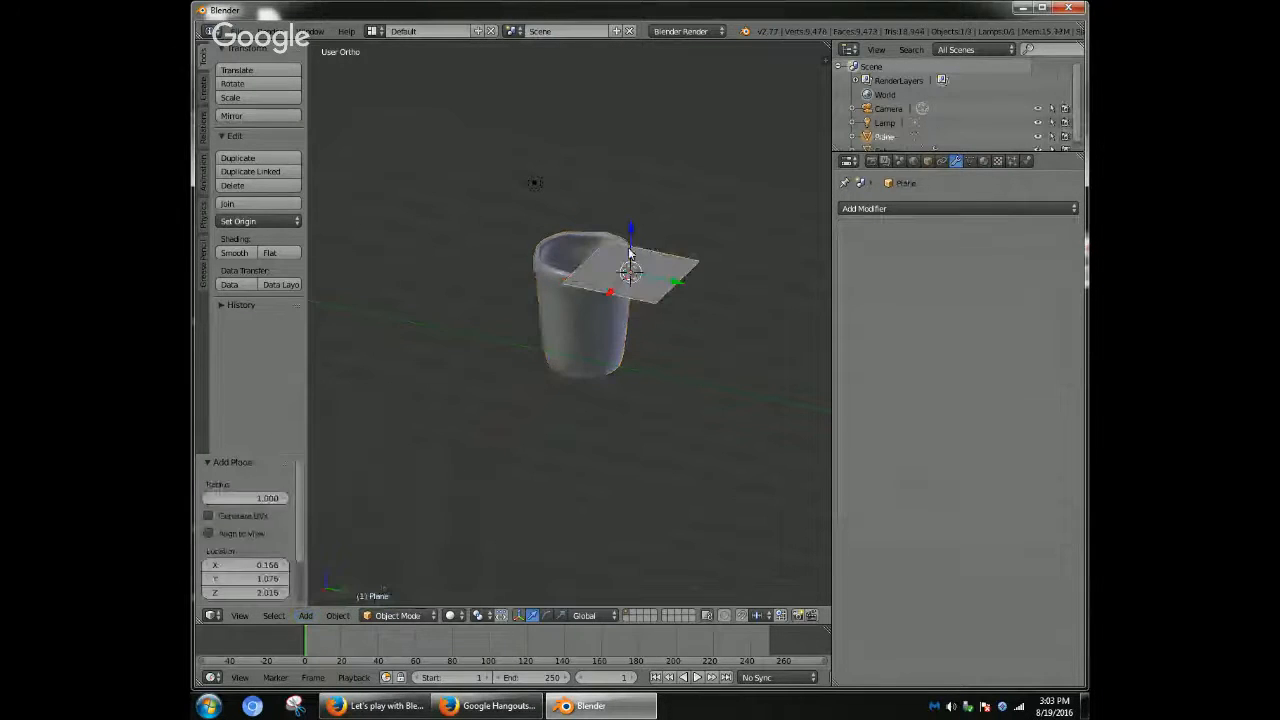
text(s56)
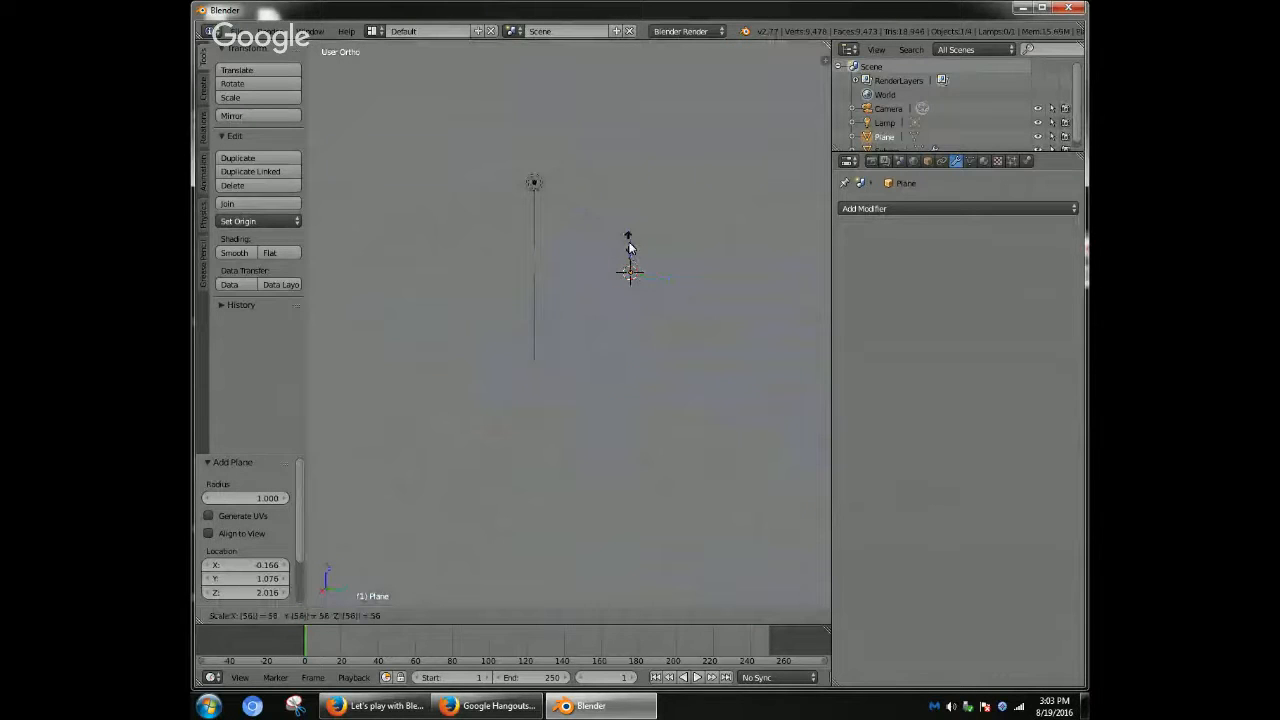
key(BackSpace)
key(BackSpace)
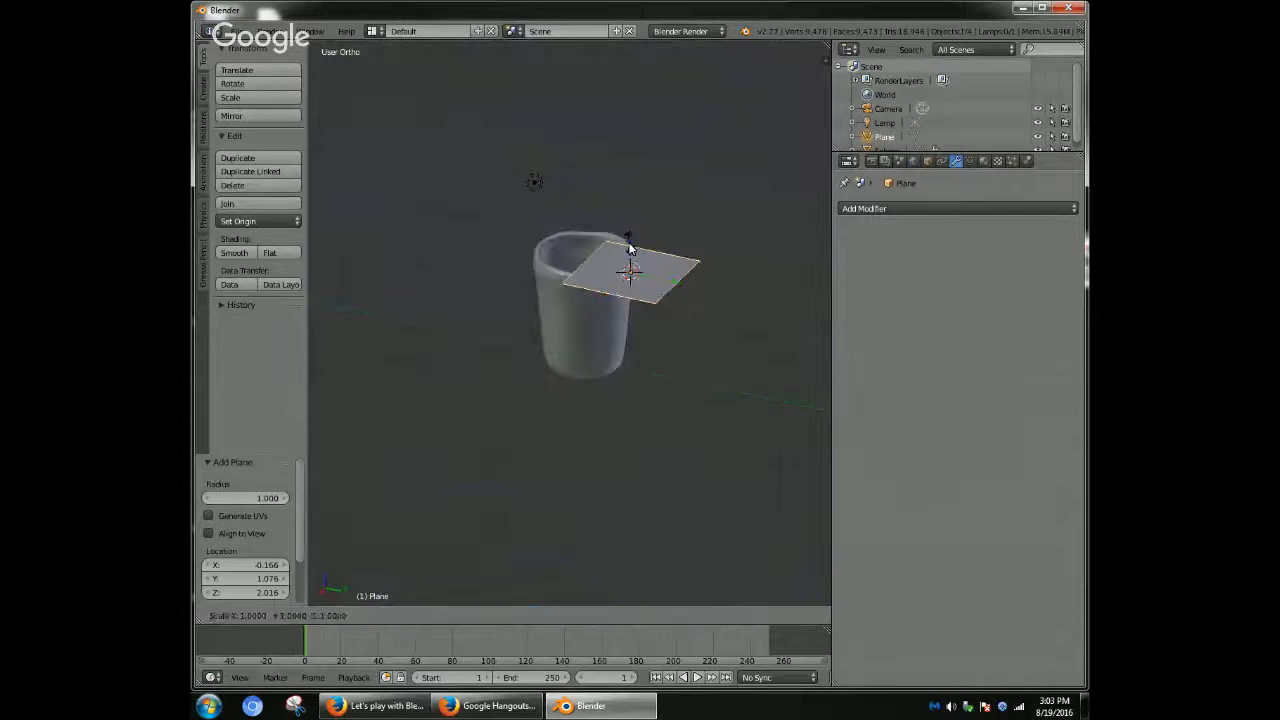
text(5)
key(Return)
- Lower the plane along Z to the cup's base and shift it about 1.19 in the negative Y direction
key(g)
key(z)
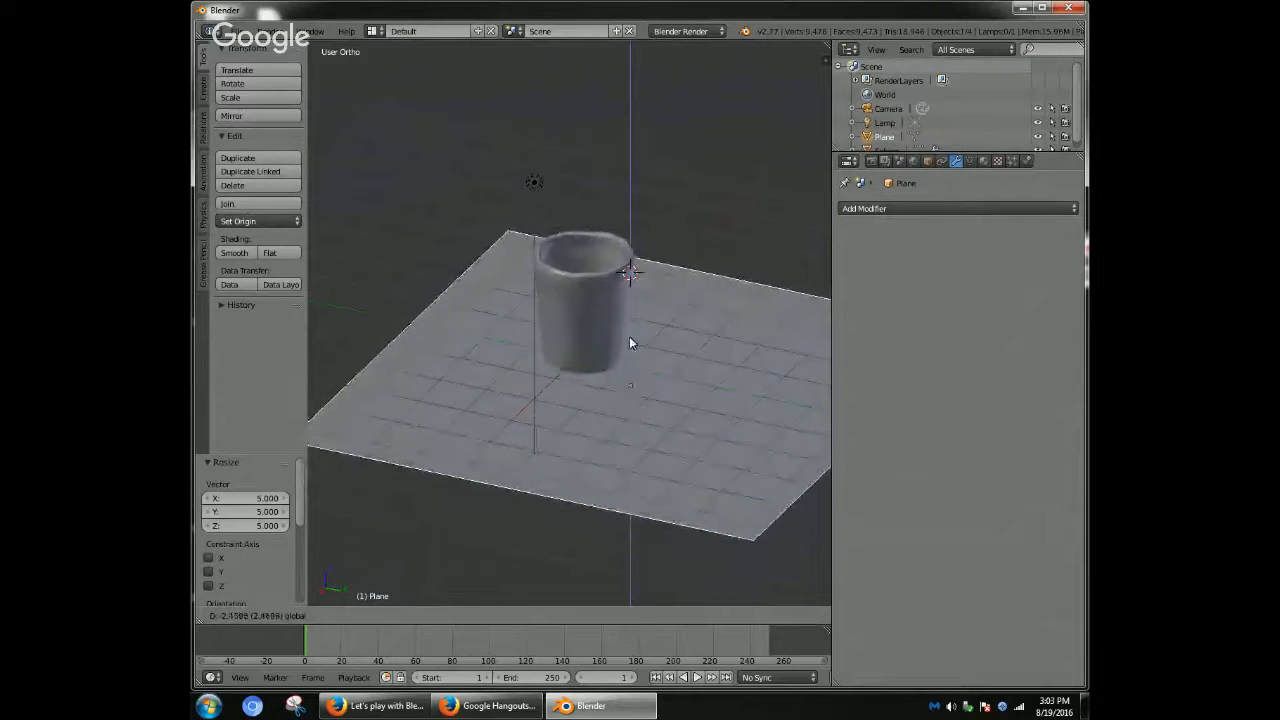
click(629, 336)
key(g)
key(y)
click(618, 396)
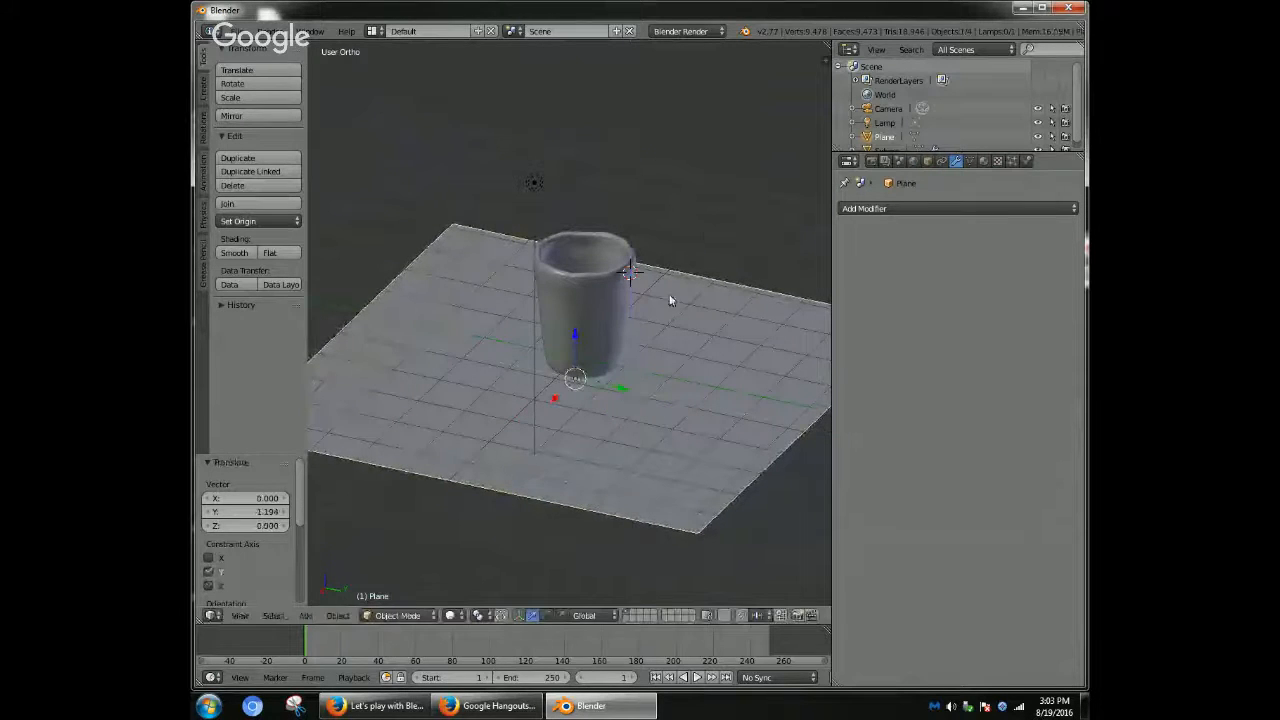
- Look through the scene camera and lock the camera to the view
key(KP_0)
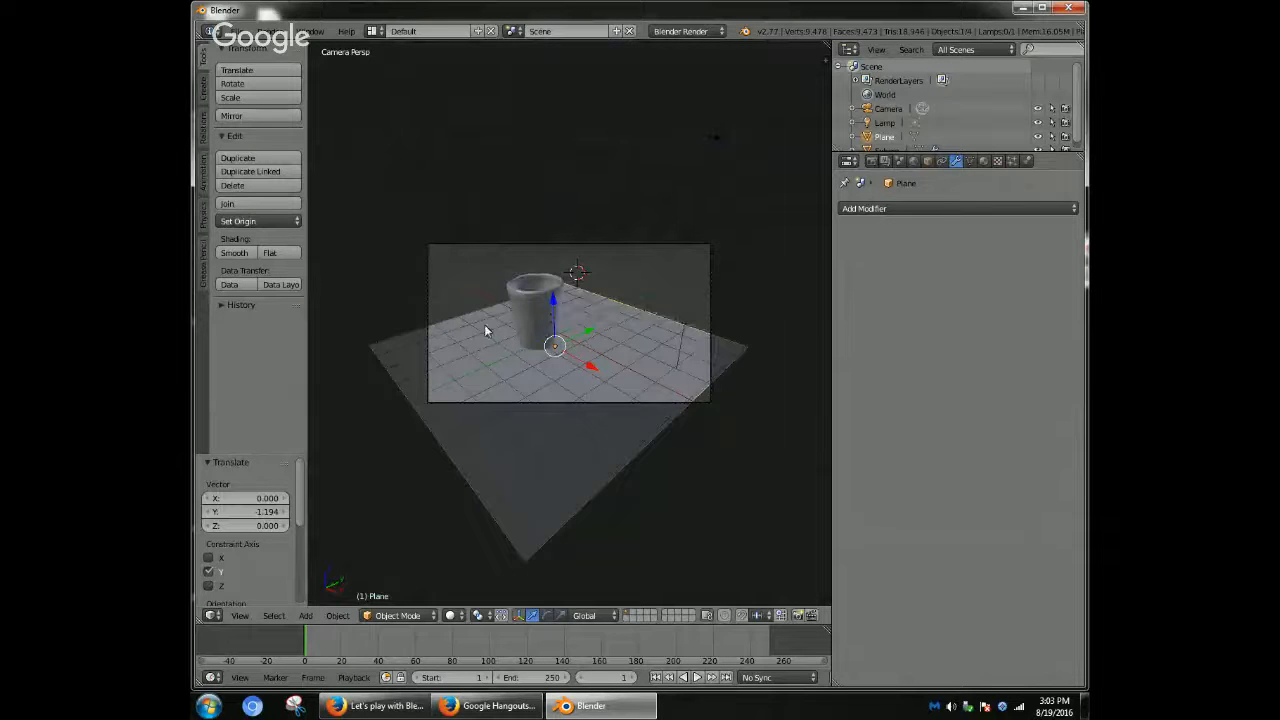
shift+middle_drag(484, 324, 542, 335)
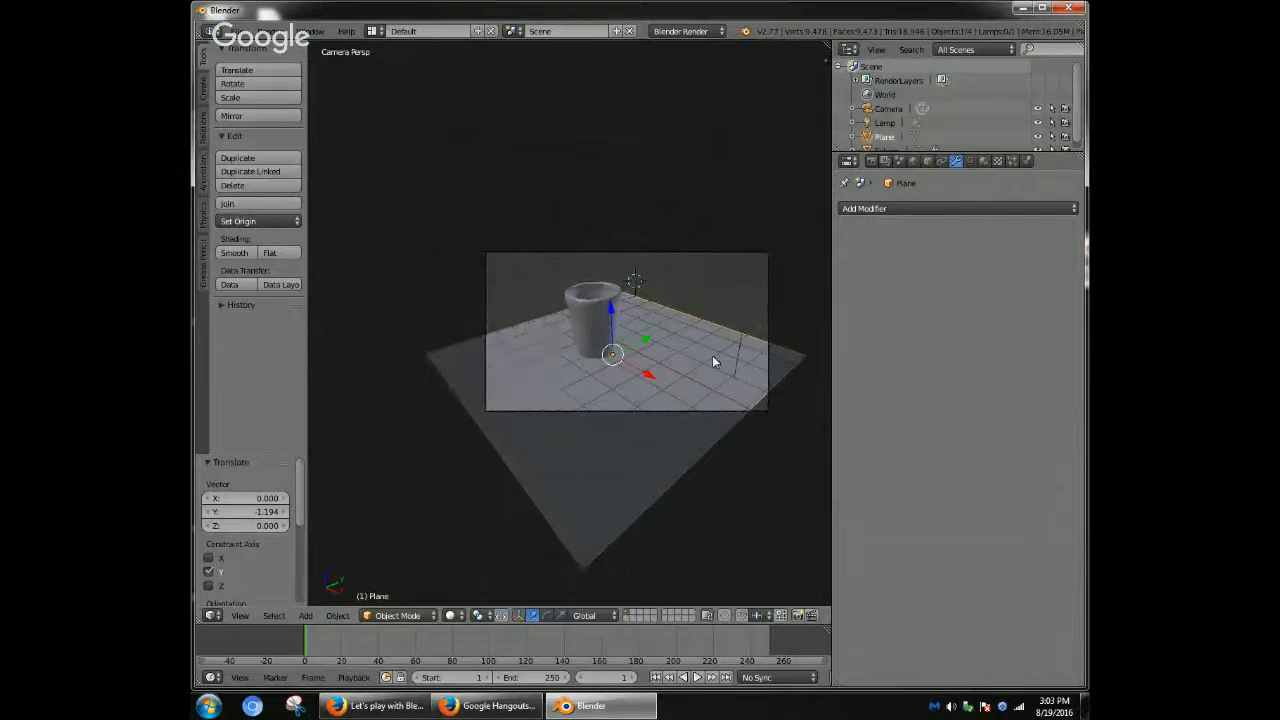
middle_drag(712, 355, 696, 358)
key(KP_5)
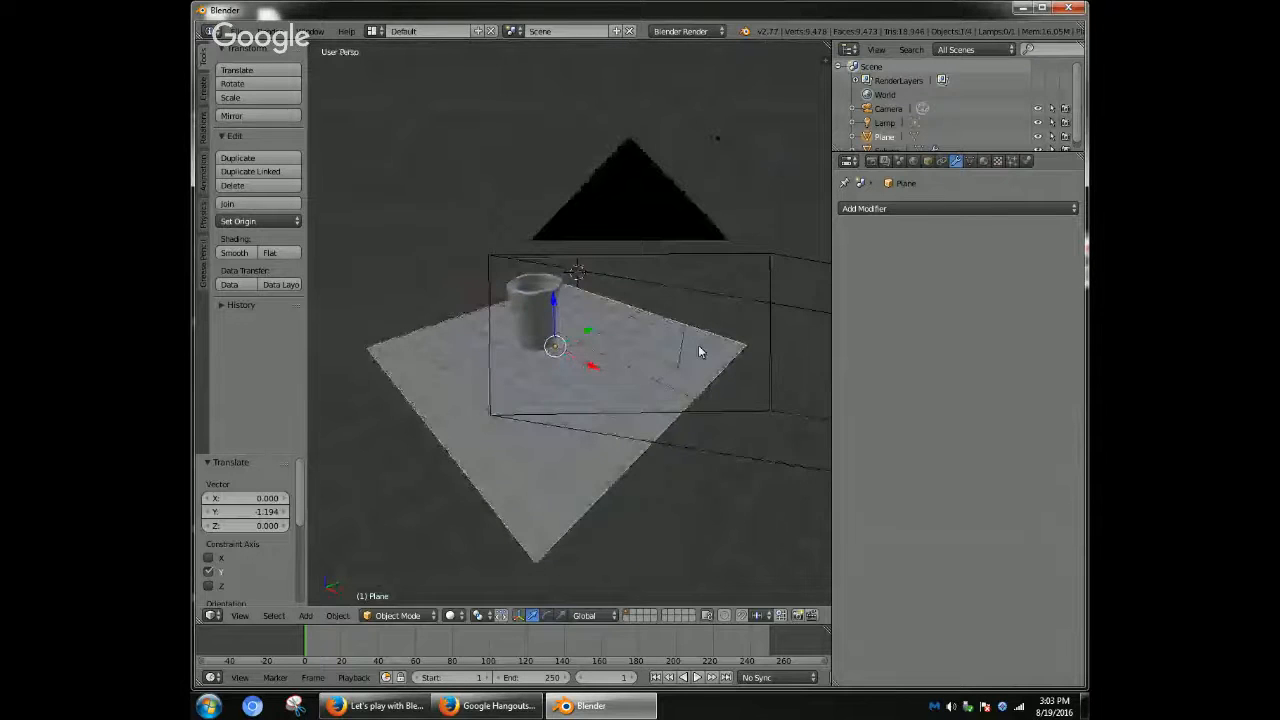
key(KP_0)
key(n)
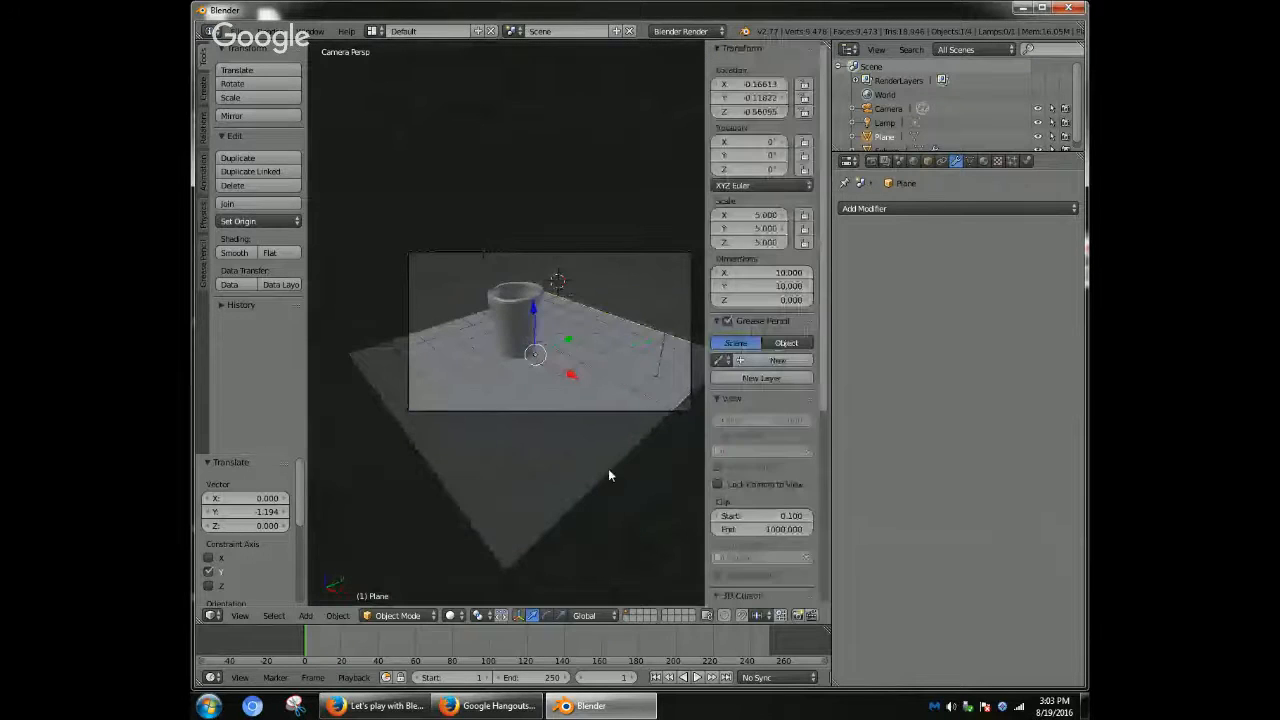
click(718, 483)
key(n)
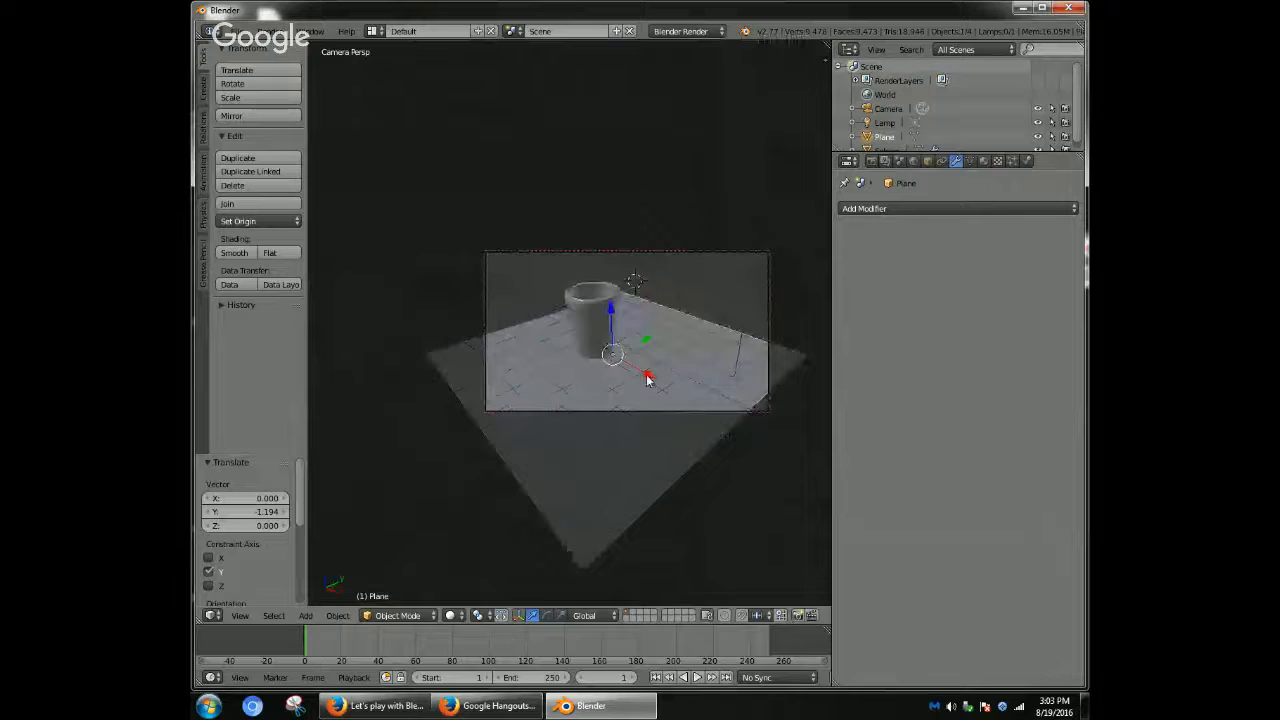
- Move the camera closer so the cup fills more of the frame
shift+middle_drag(647, 380, 713, 372)
scroll(674, 388, up, 2)
scroll(674, 387, down, 1)
scroll(689, 384, up, 1)
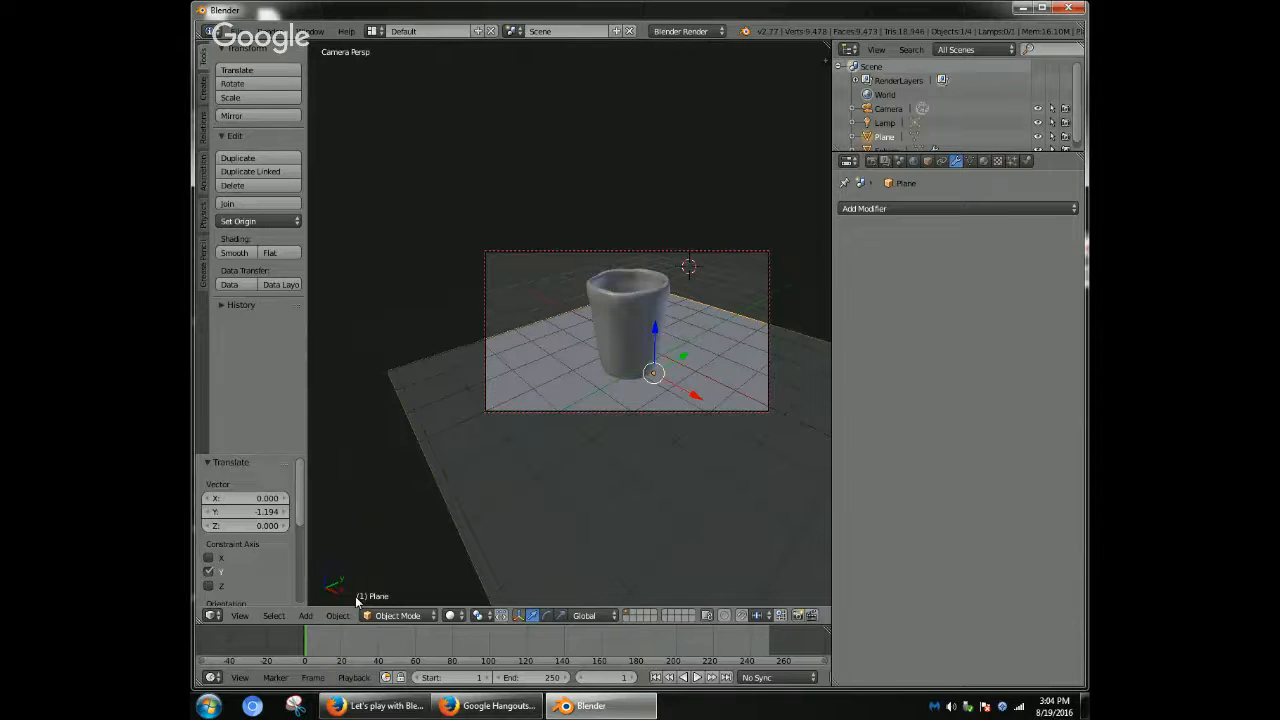
- Shift the plane about 0.91 in the negative X direction beneath the cup and scale it by about 1.62
key(KP_3)
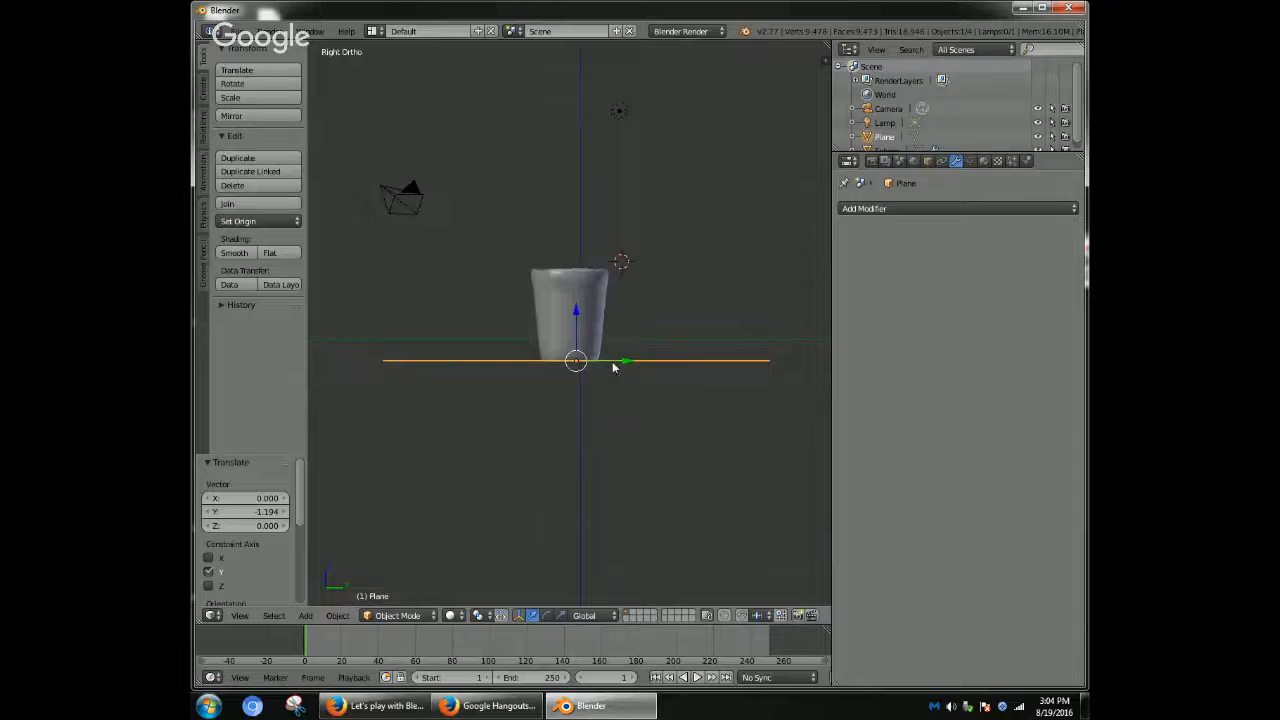
mouse_move(623, 366)
middle_down()
mouse_move(603, 377)
mouse_move(620, 379)
middle_up()
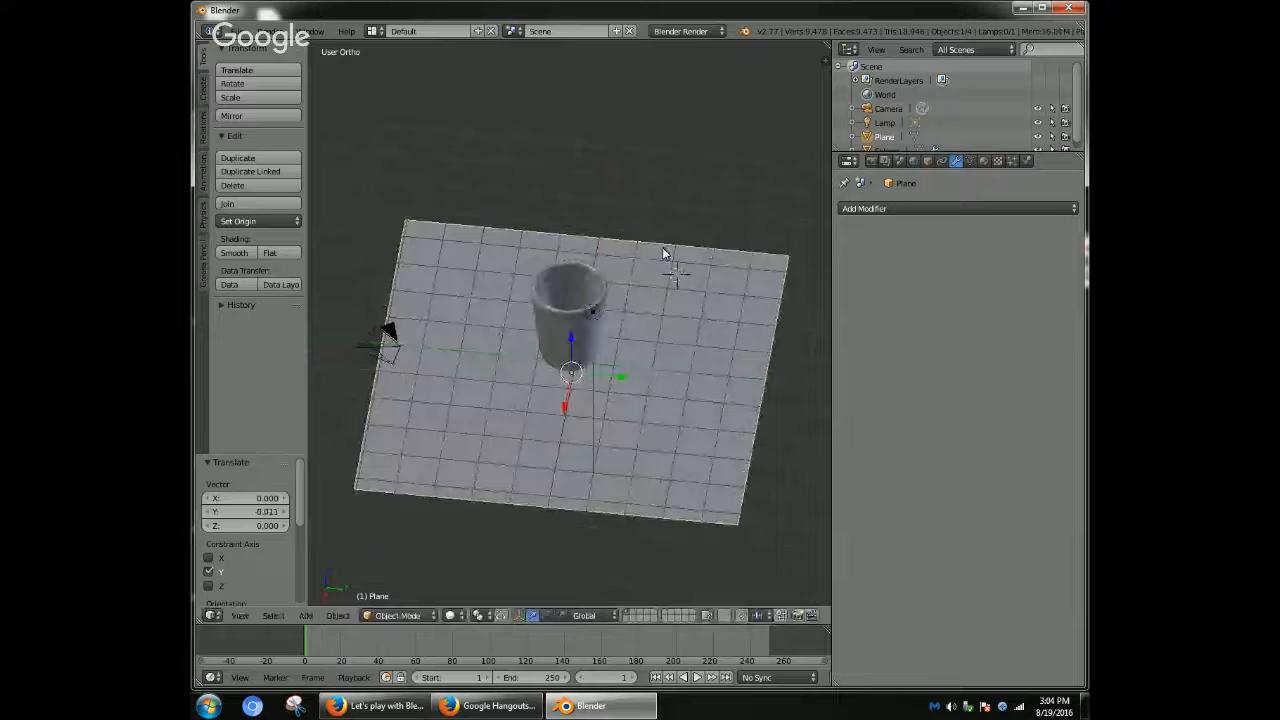
scroll(662, 247, down, 1)
scroll(662, 245, up, 1)
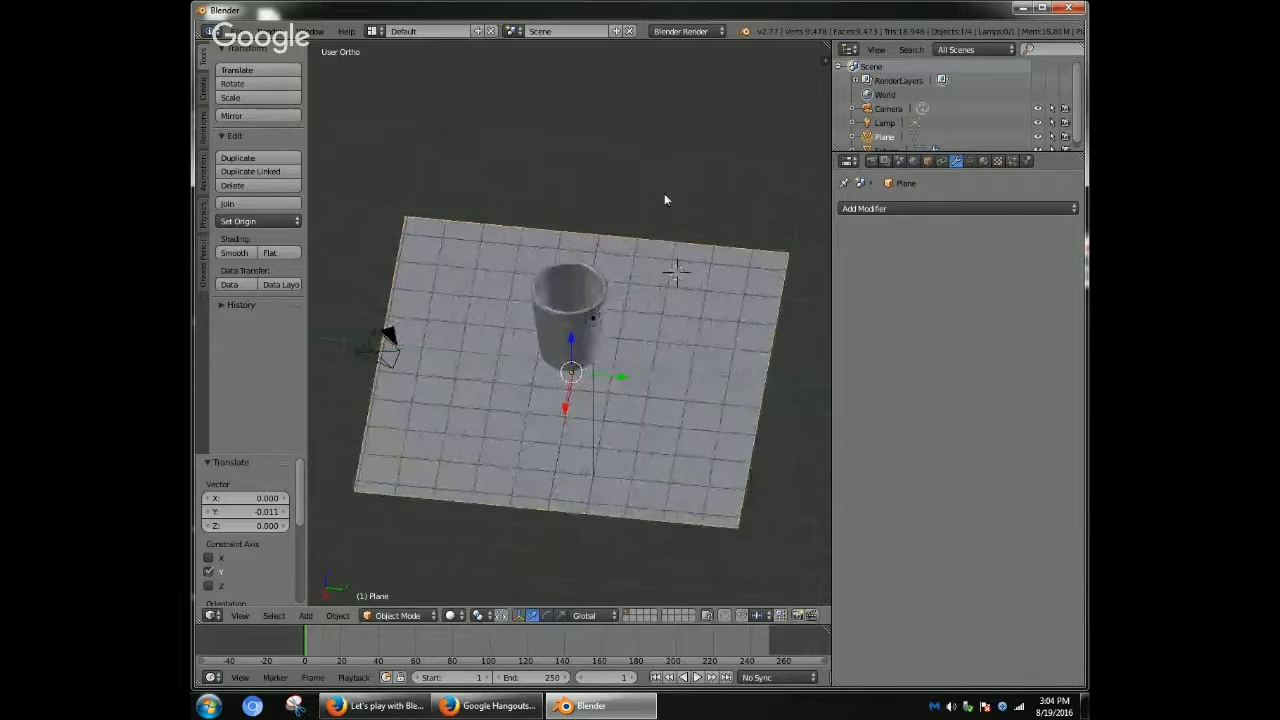
middle_drag(666, 200, 498, 201)
key(g)
key(x)
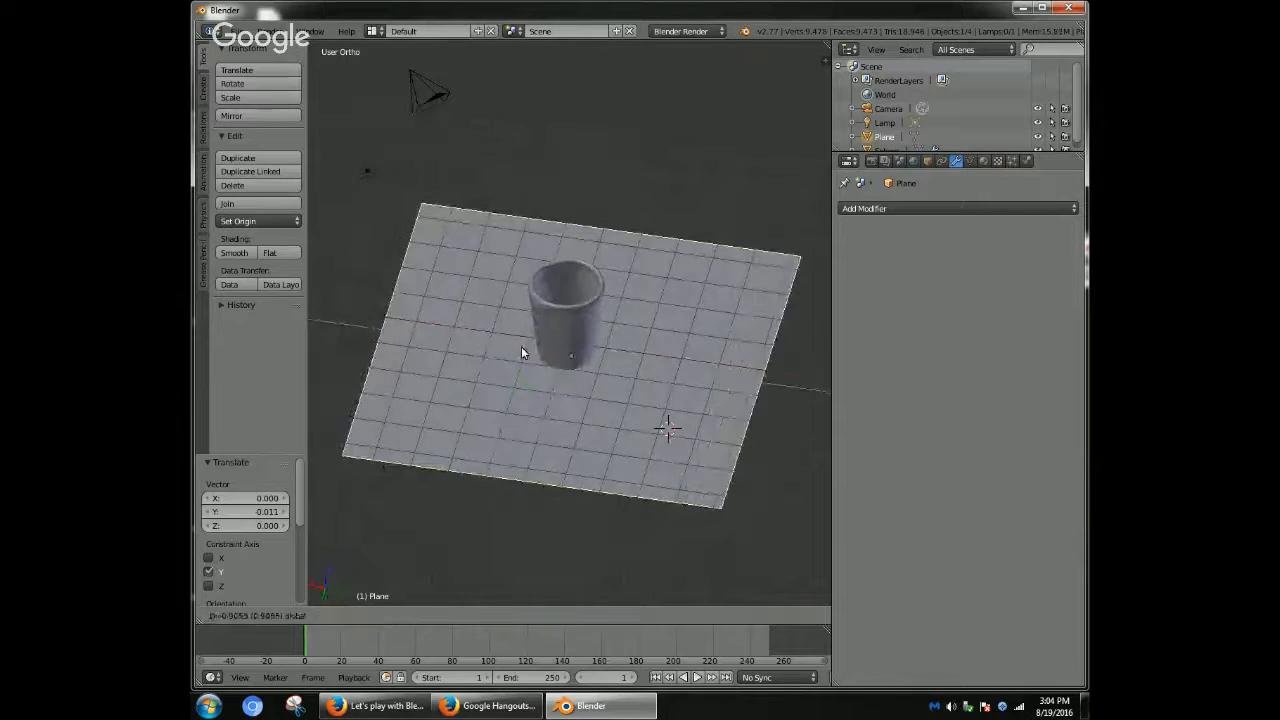
click(521, 346)
key(s)
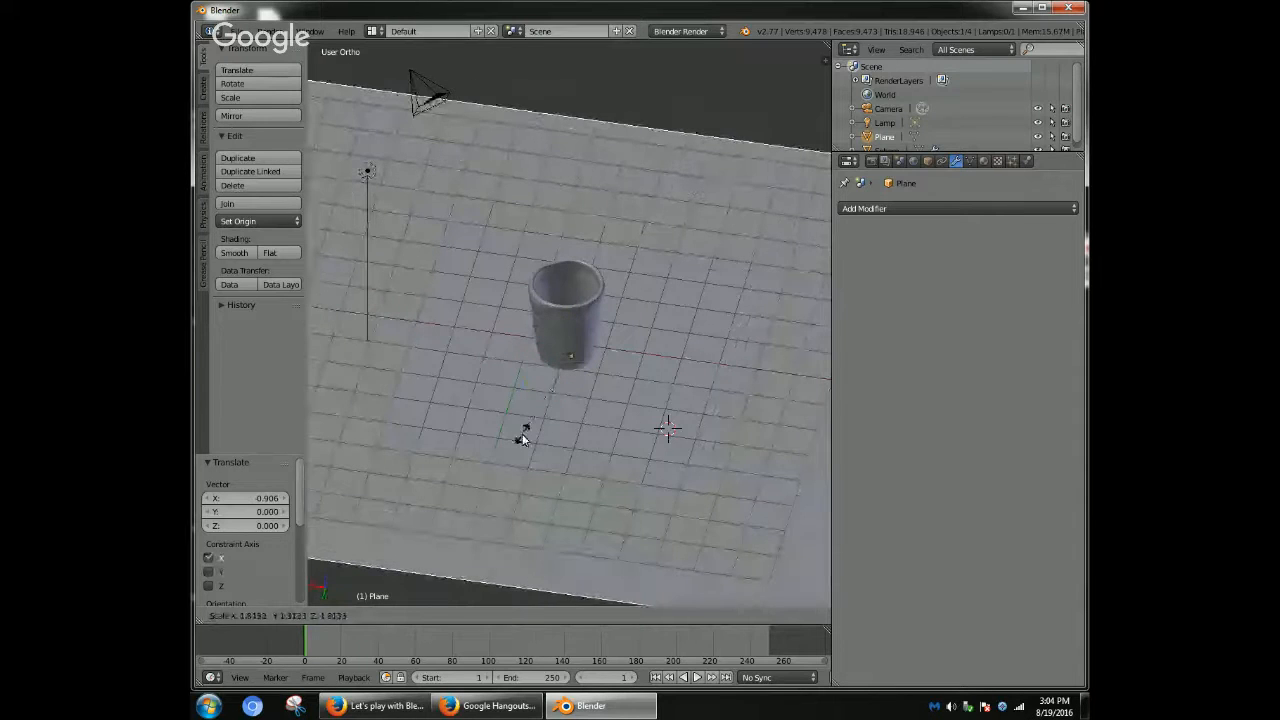
click(523, 422)
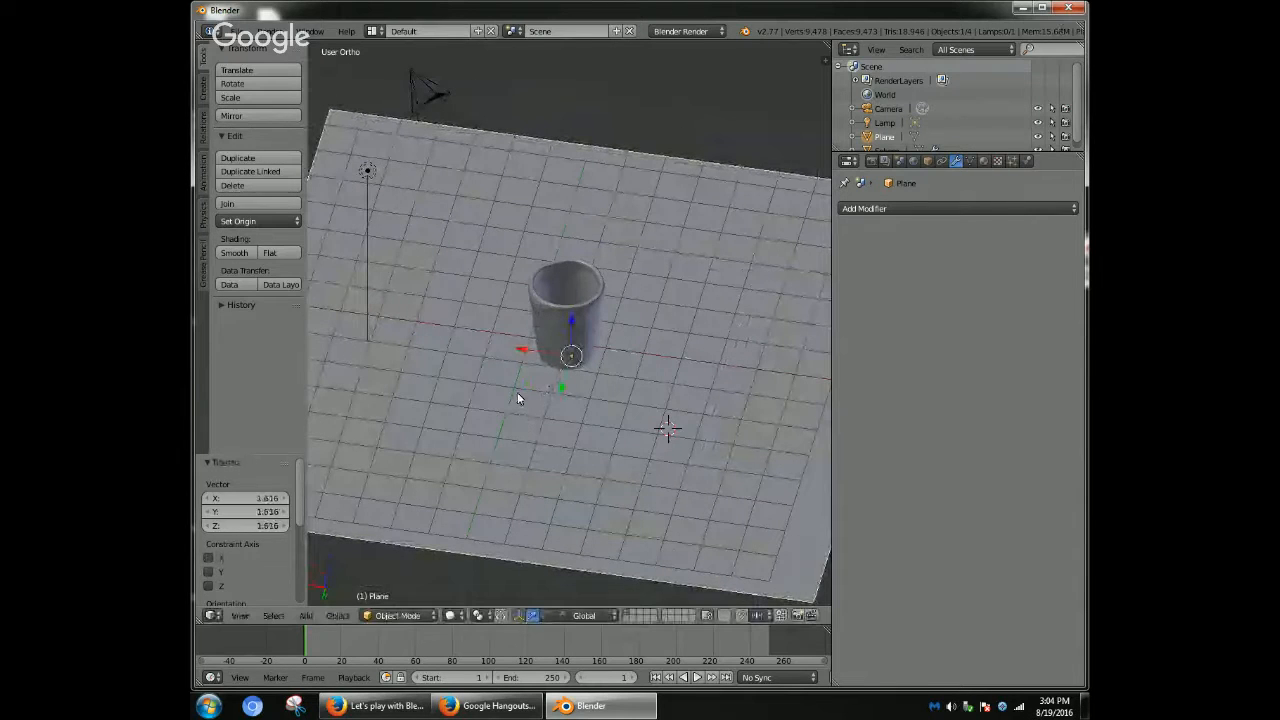
- Angle the camera to look down more steeply at the cup and lower the plane about 0.56 along Z
key(KP_0)
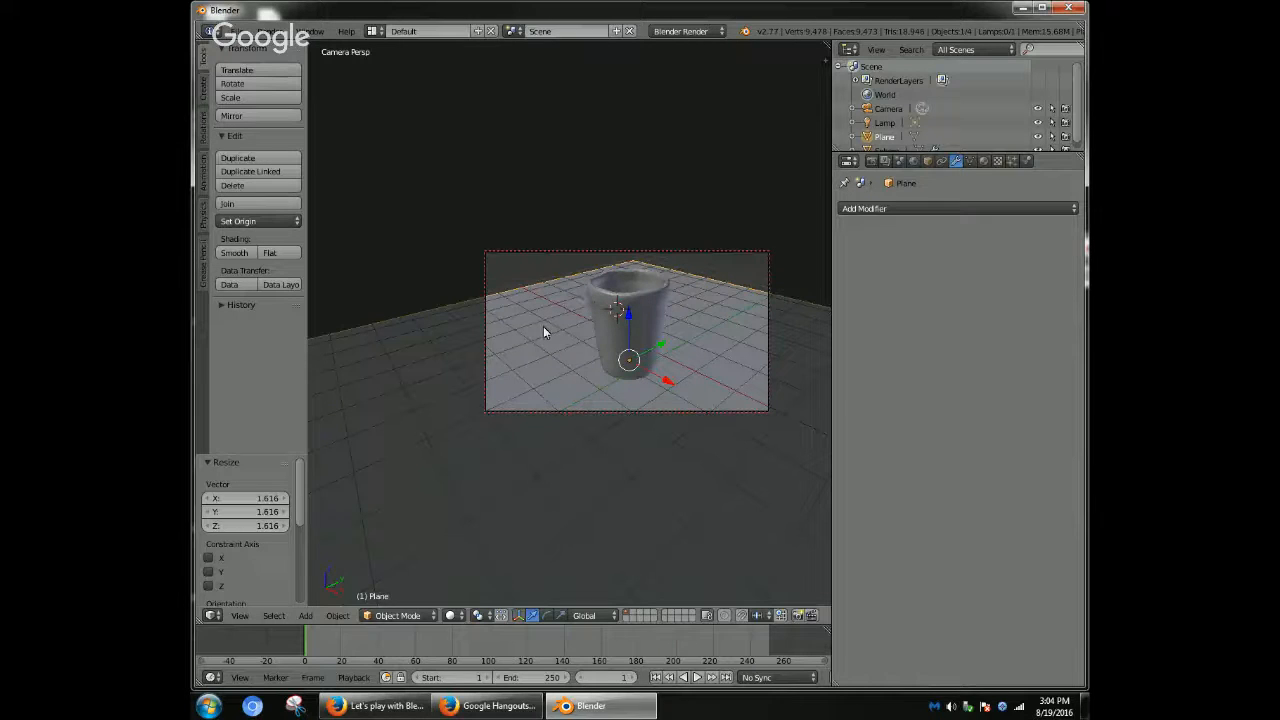
middle_drag(544, 324, 531, 357)
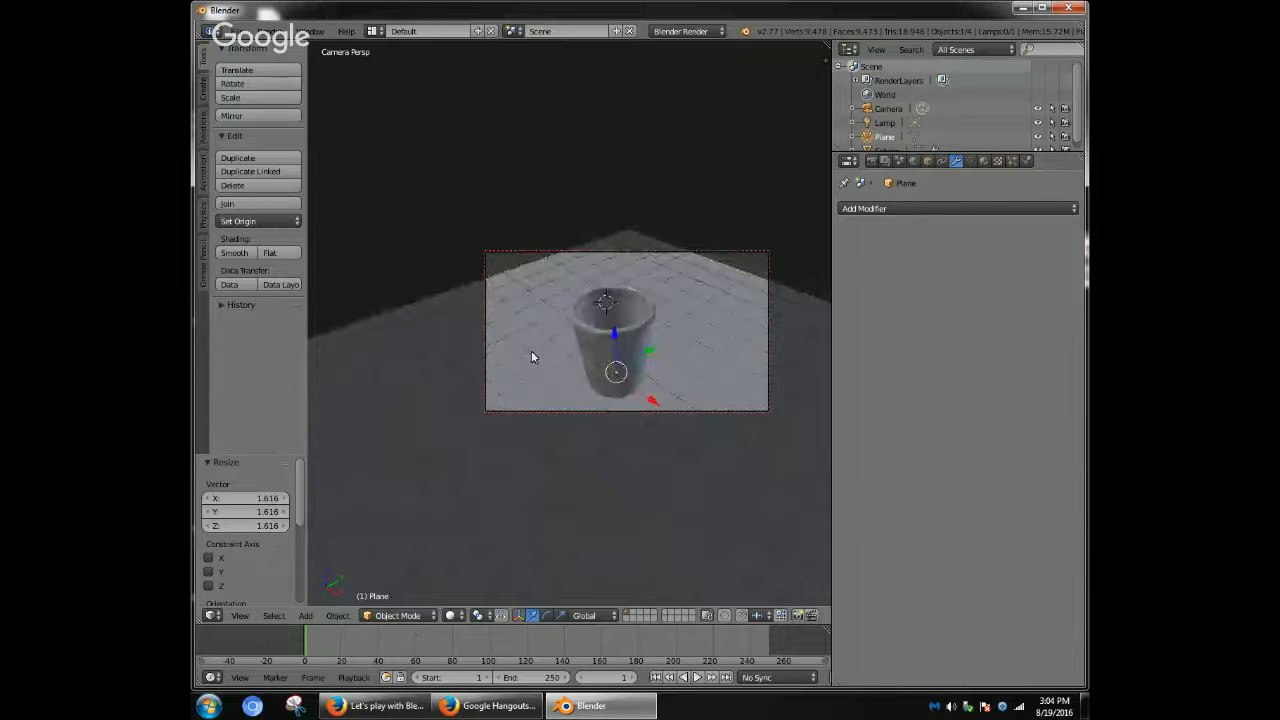
mouse_move(614, 333)
mouse_down()
mouse_move(616, 317)
mouse_move(605, 342)
mouse_up()
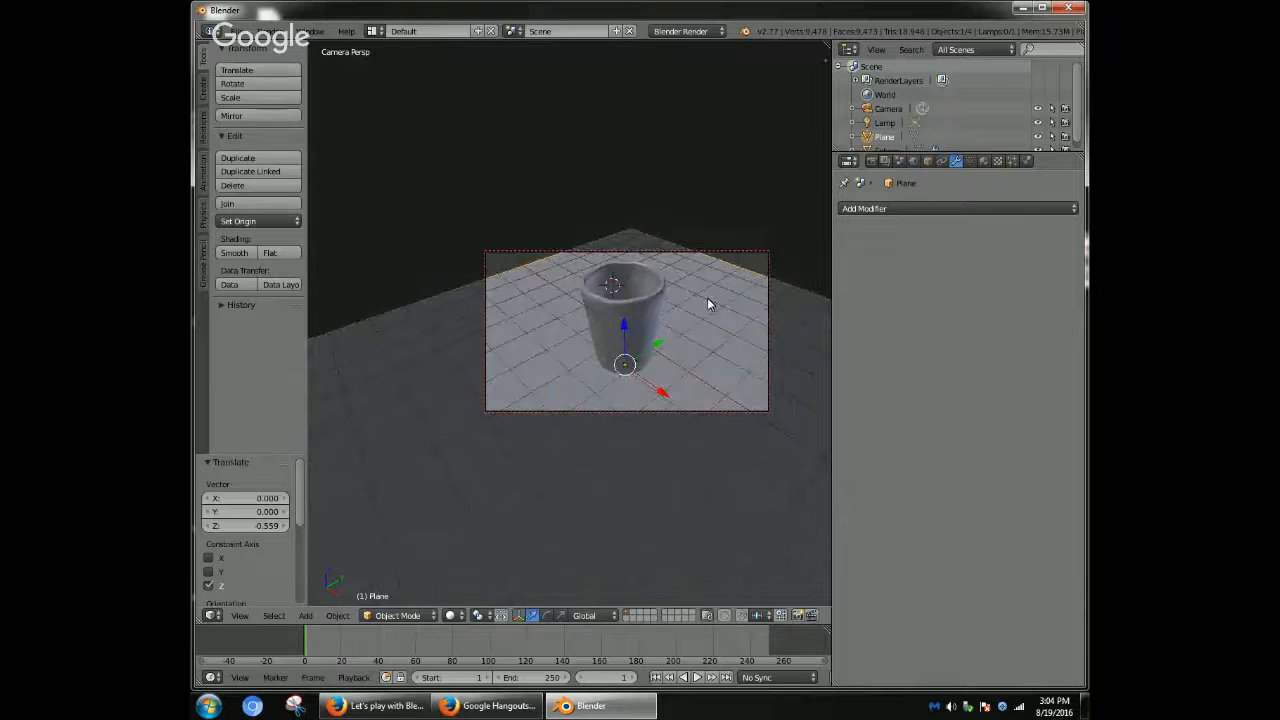
- Create a new material for the plane and switch the render engine to Cycles Render
click(932, 210)
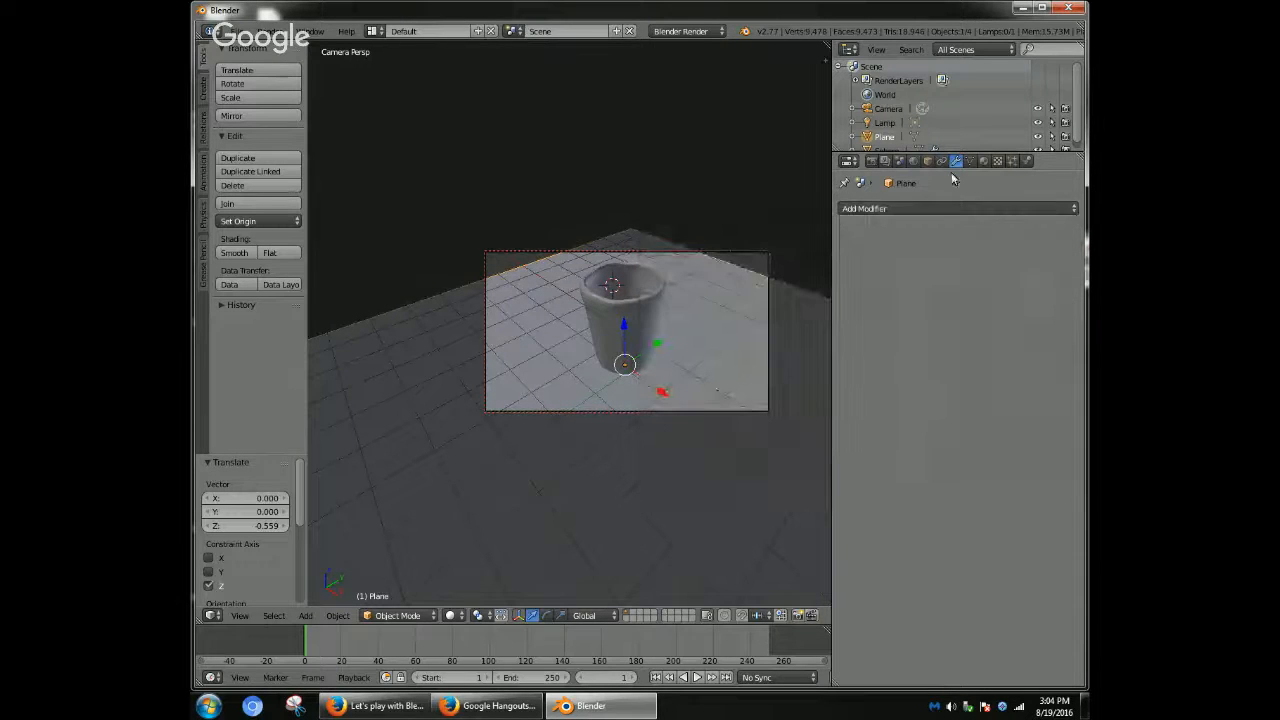
click(983, 160)
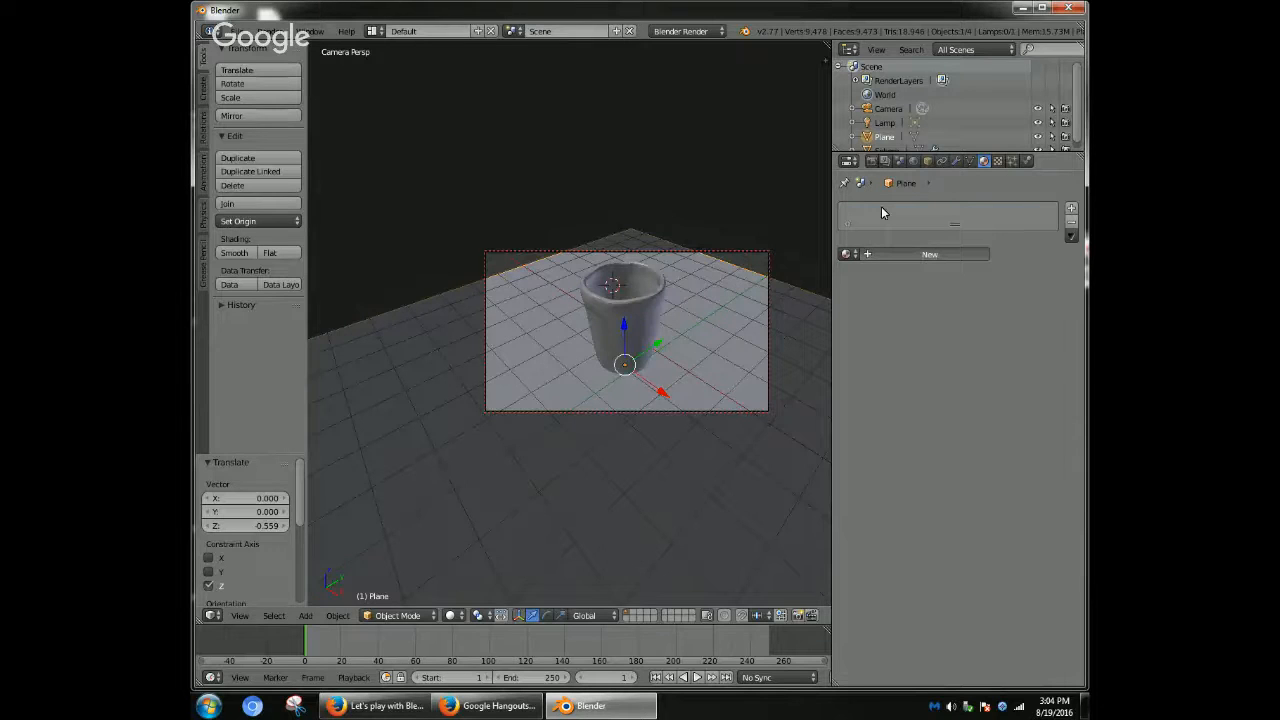
click(929, 254)
click(688, 31)
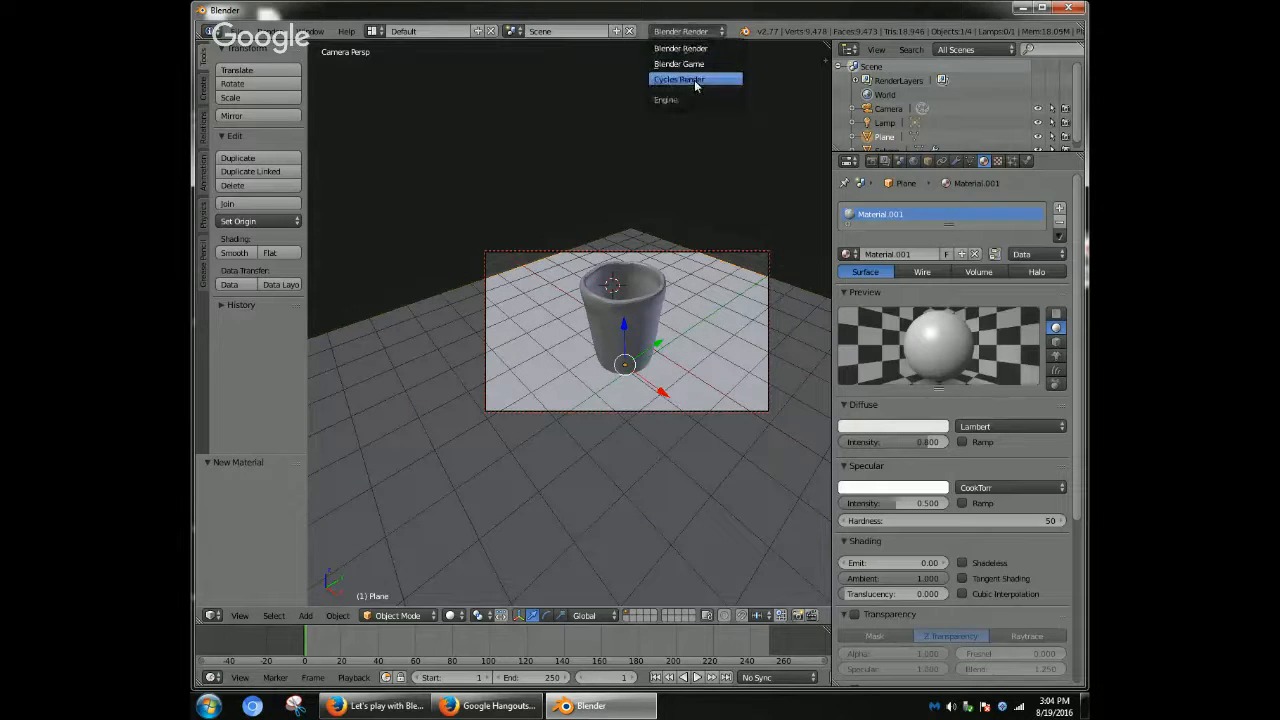
click(694, 80)
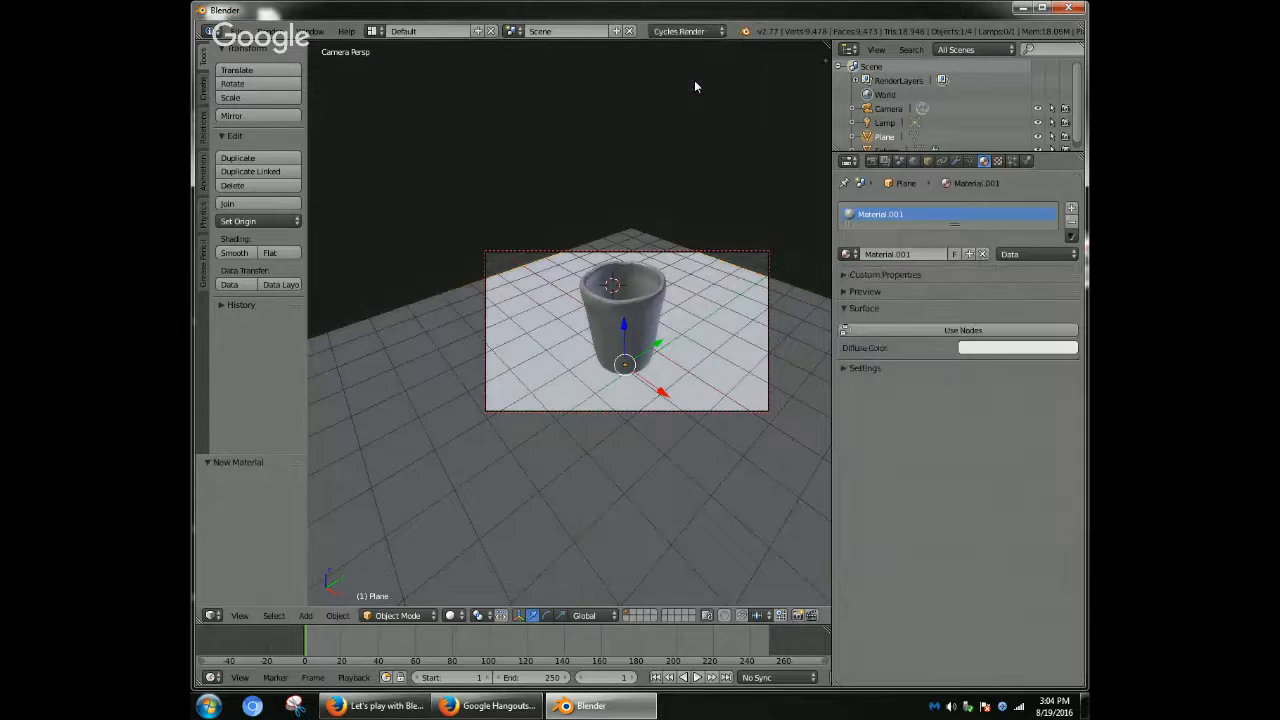
- Enable nodes for the plane's material and give its Diffuse BSDF a golden orange colour
click(918, 330)
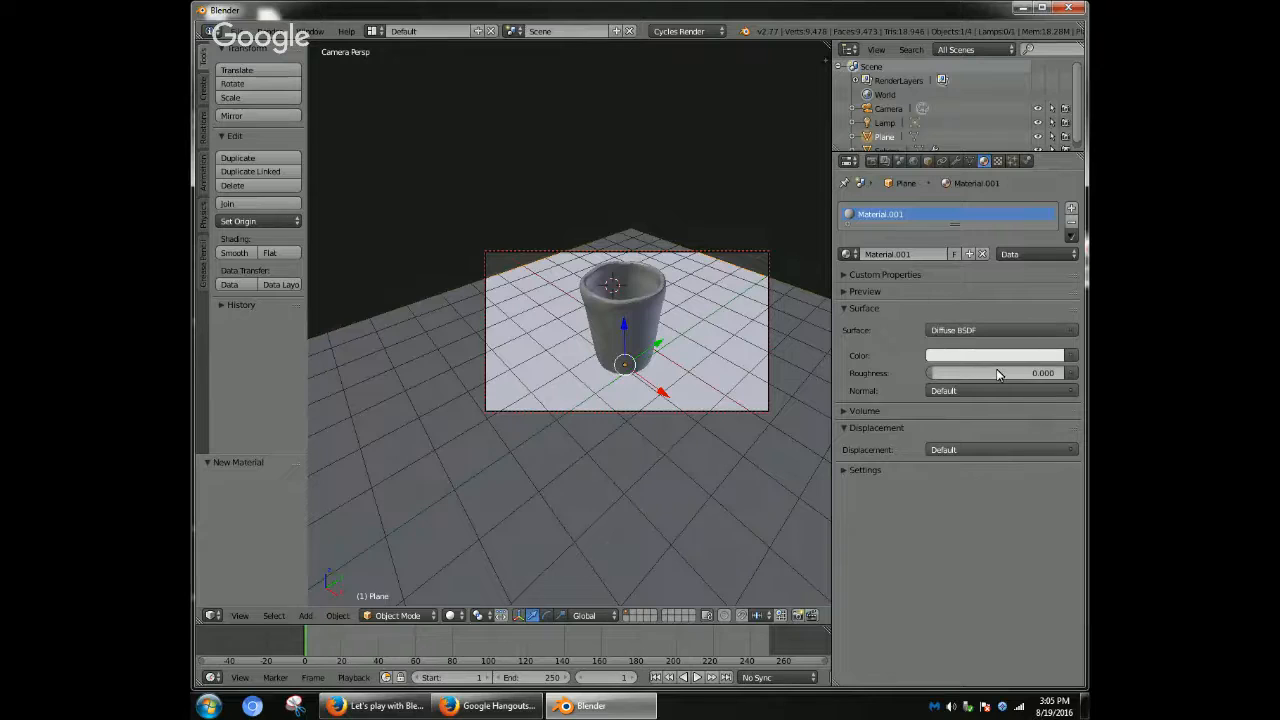
click(1055, 356)
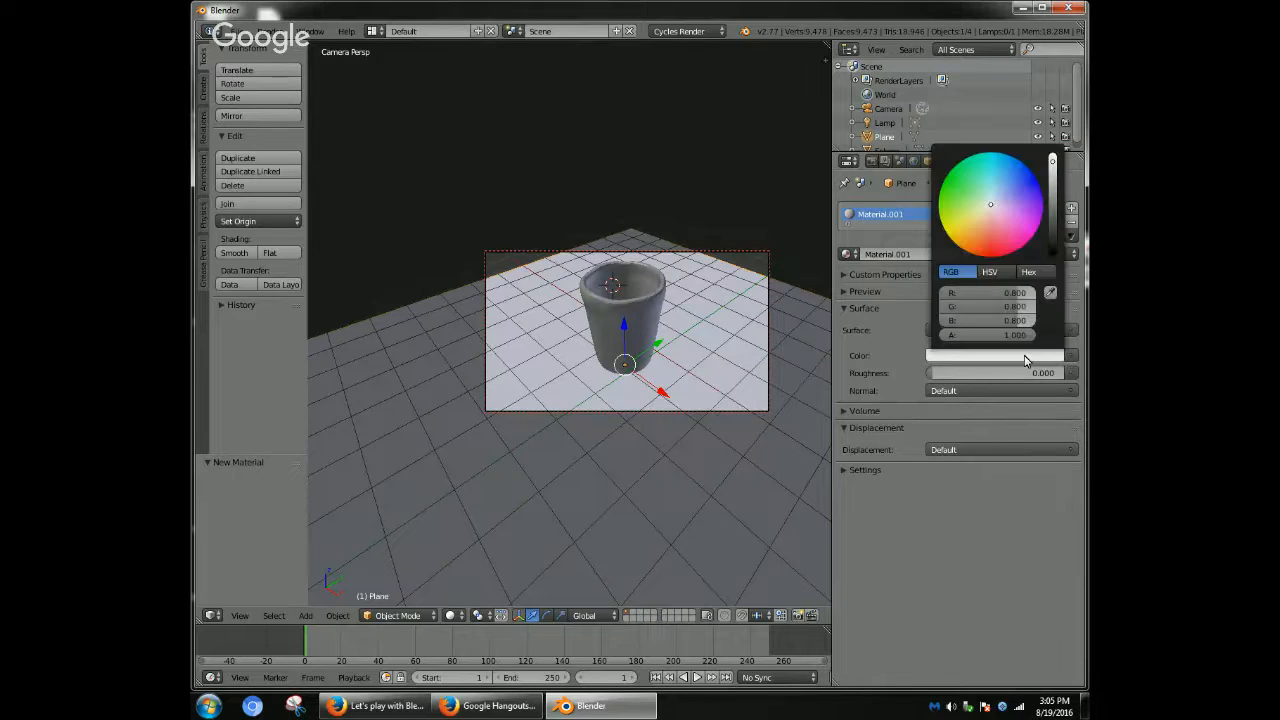
click(966, 229)
click(957, 231)
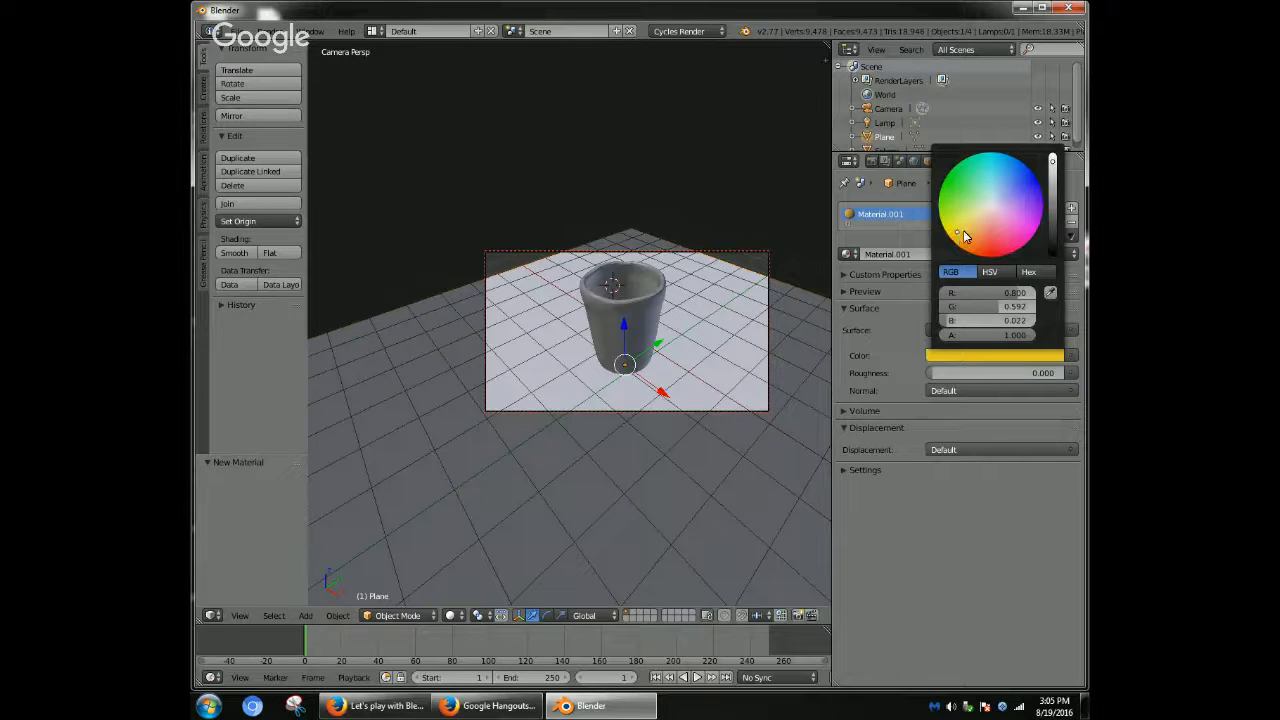
click(965, 235)
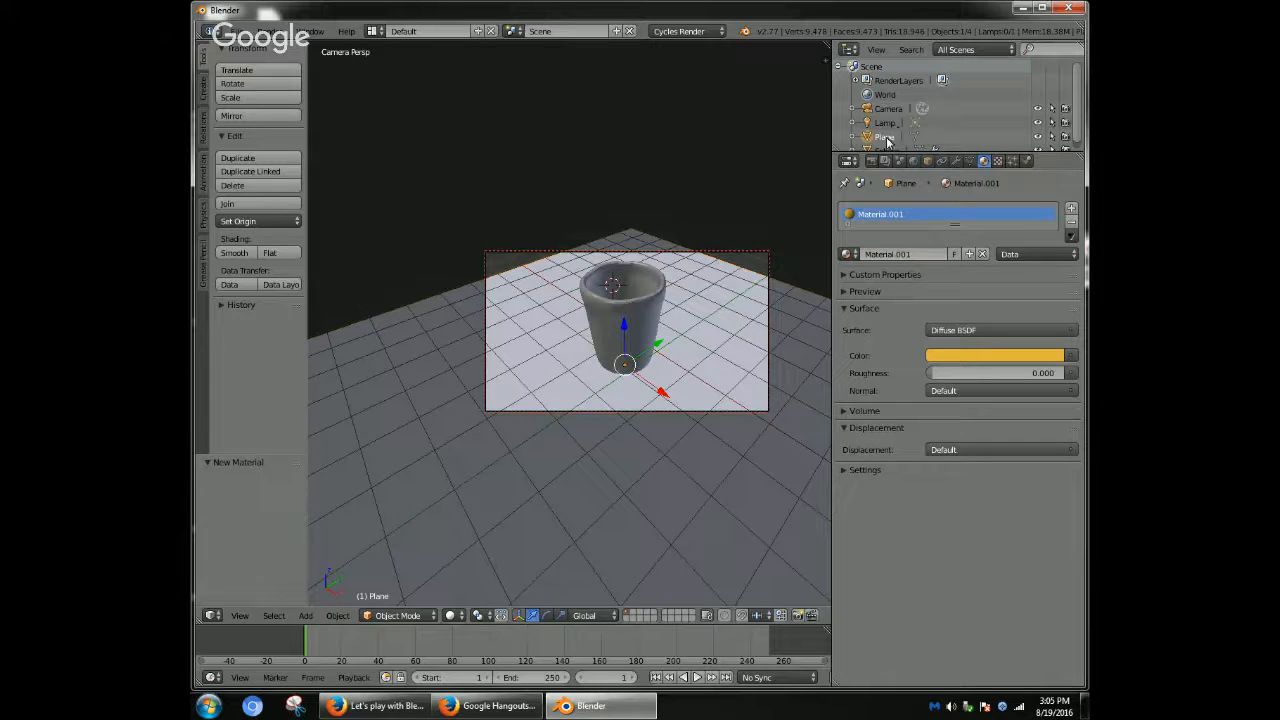
- Select the lamp and, in the right view, shift it along Y to above the cup and lower it about 1.29 along Z
scroll(900, 145, down, 1)
scroll(896, 138, up, 1)
scroll(896, 138, down, 1)
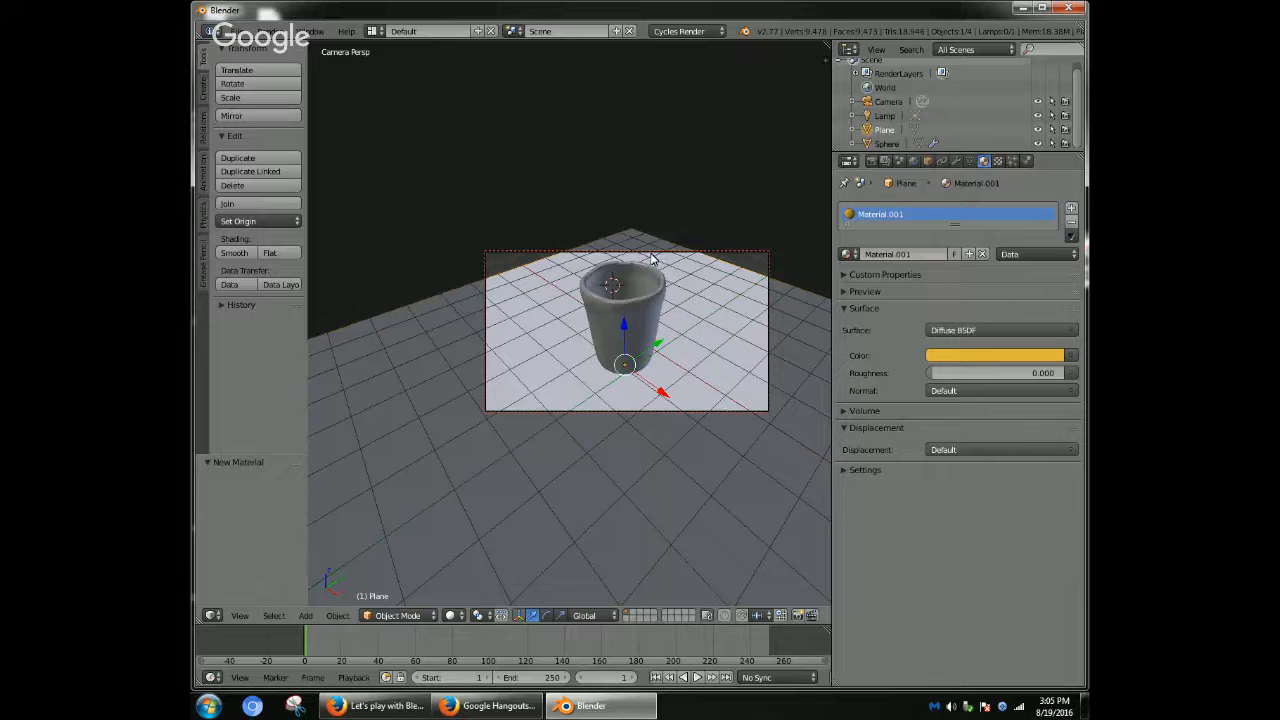
click(885, 117)
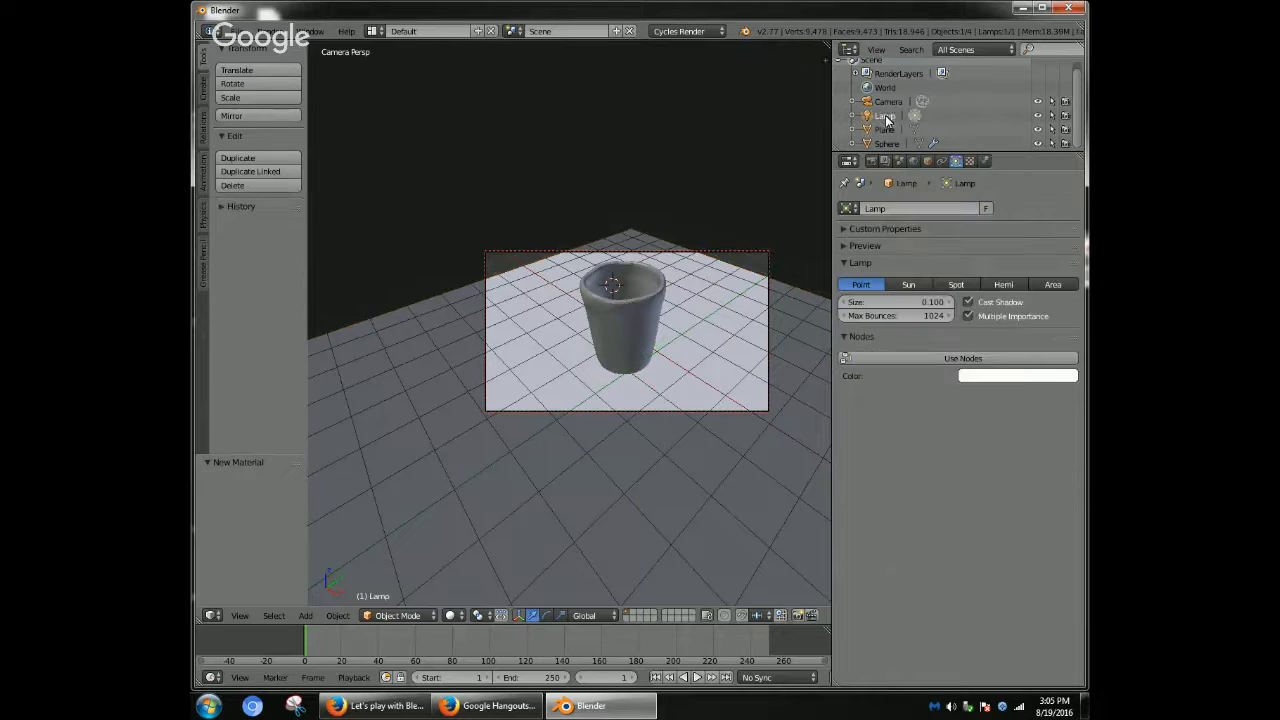
scroll(690, 174, down, 2)
scroll(690, 174, up, 3)
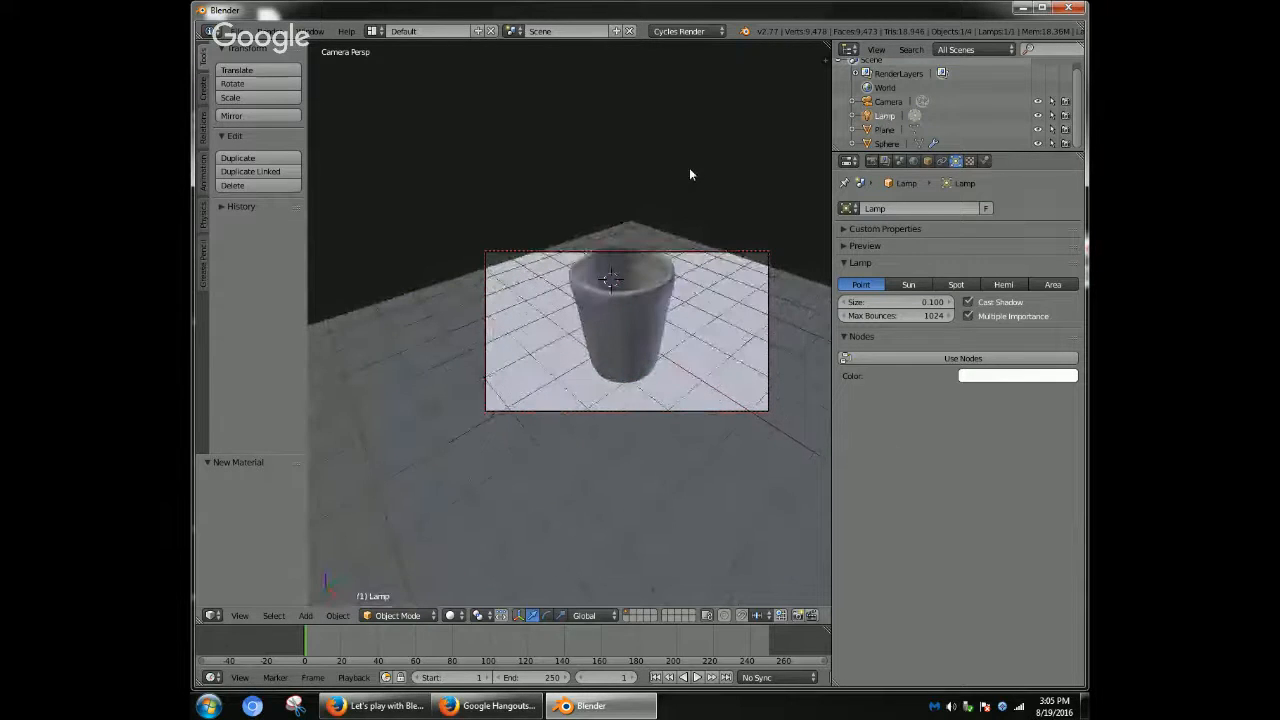
key(KP_3)
key(g)
key(y)
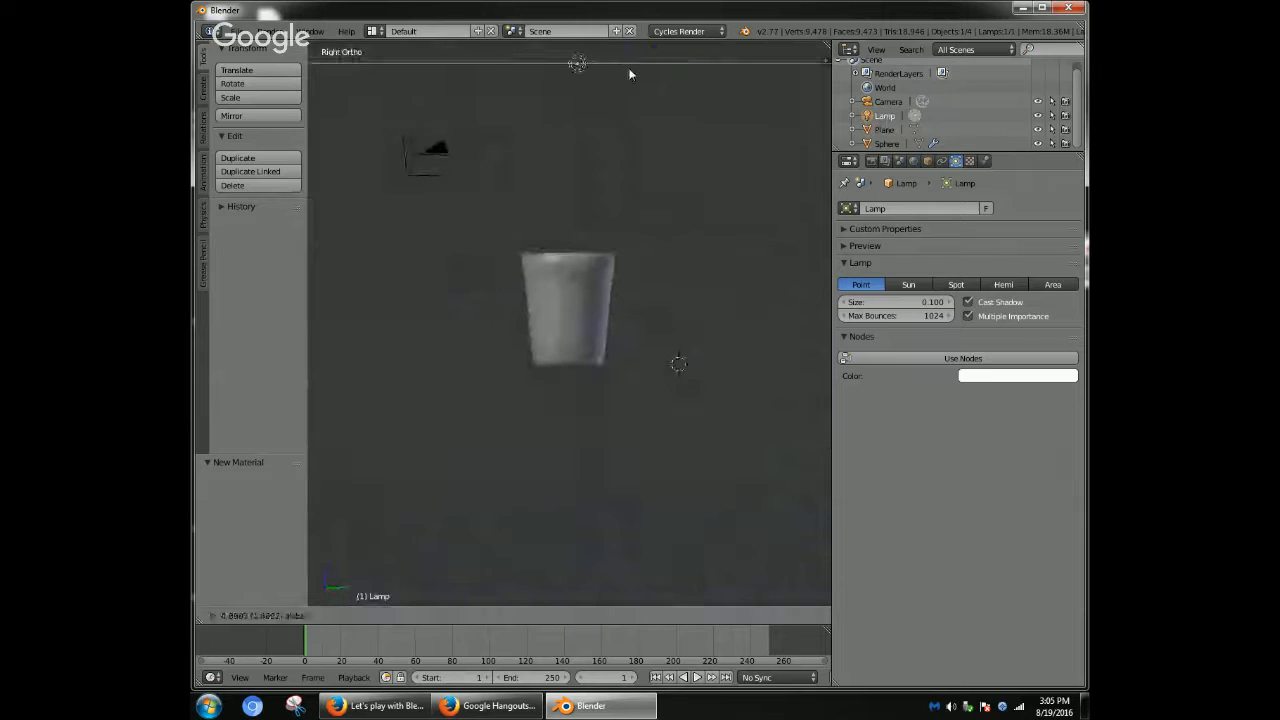
click(634, 74)
scroll(671, 125, down, 2)
drag(576, 94, 577, 135)
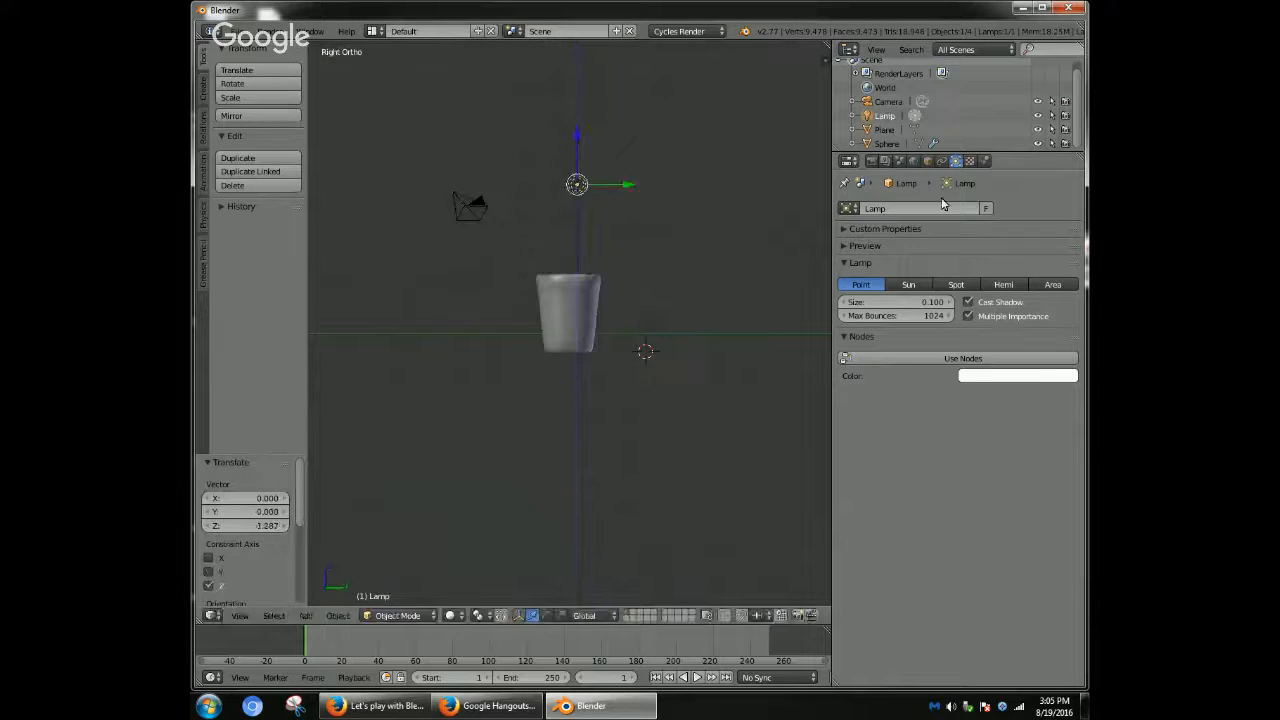
- Enable nodes for the lamp and set its size to 3 and its emission strength to 3000
click(963, 358)
click(1015, 402)
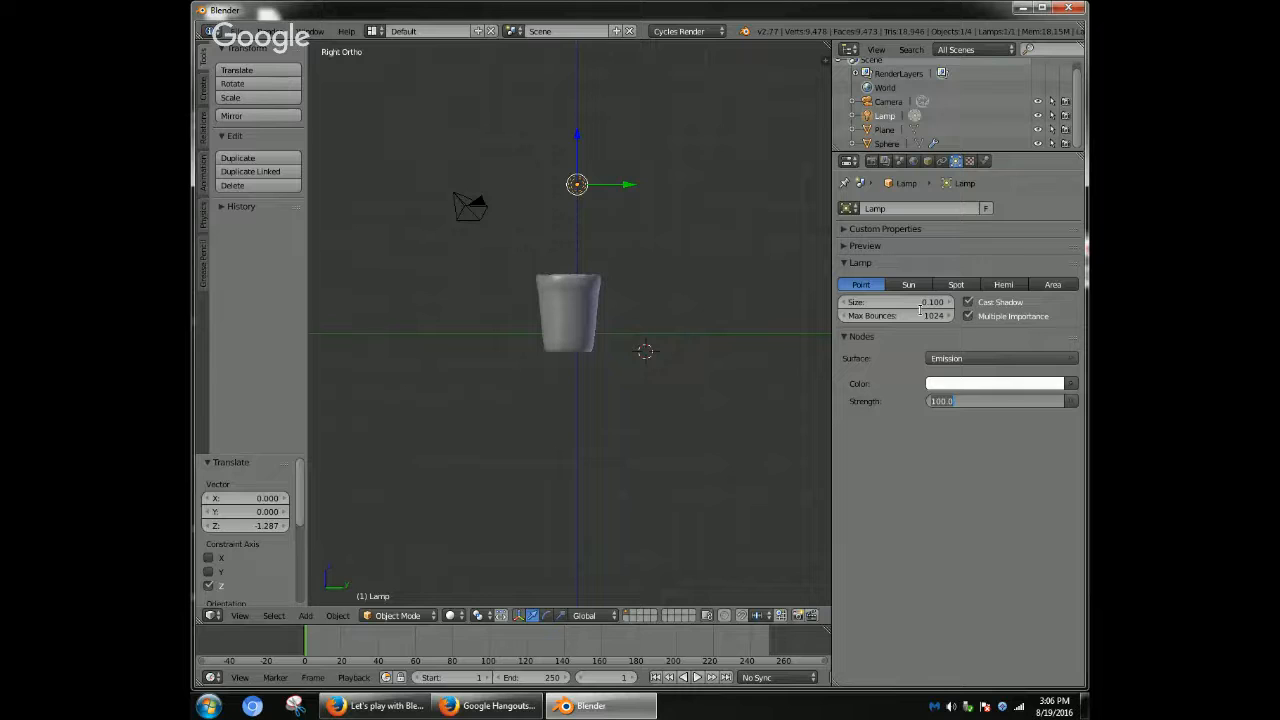
key(Return)
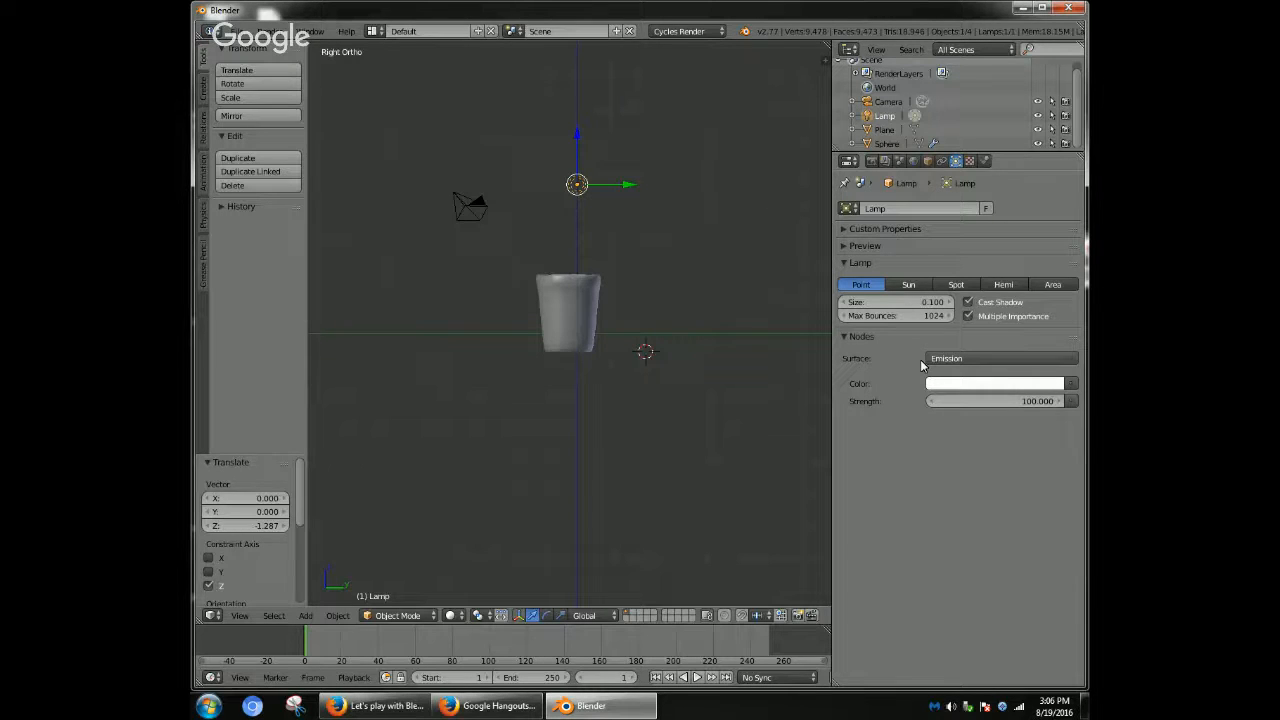
click(922, 302)
text(3)
key(Return)
click(985, 401)
text(3000)
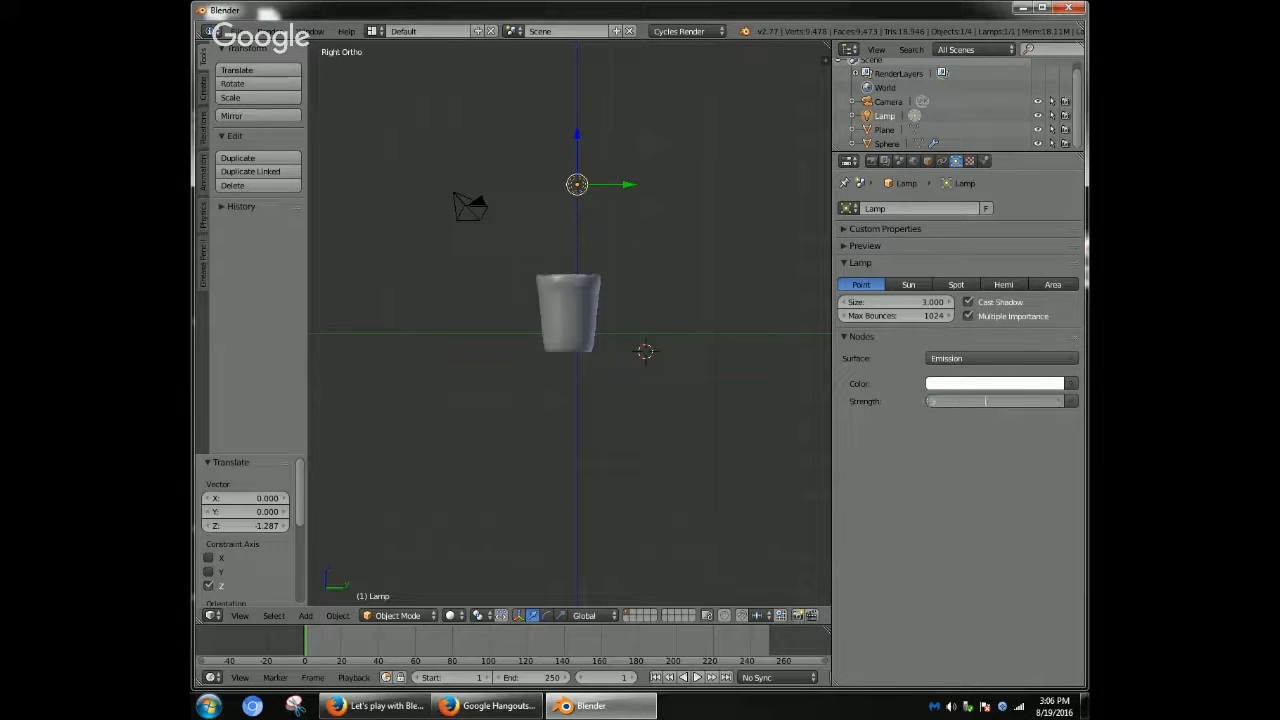
key(Return)
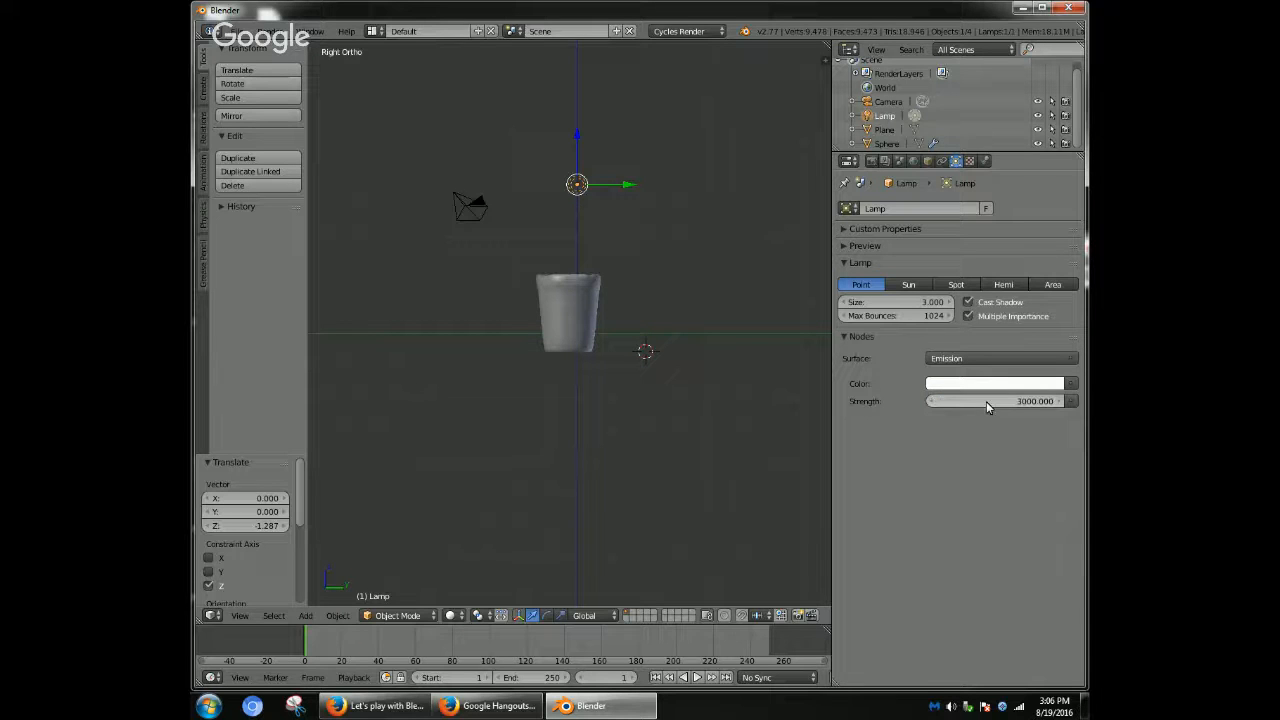
- Start a test render of the scene, stop it partway and return to the 3D view
click(871, 160)
click(866, 228)
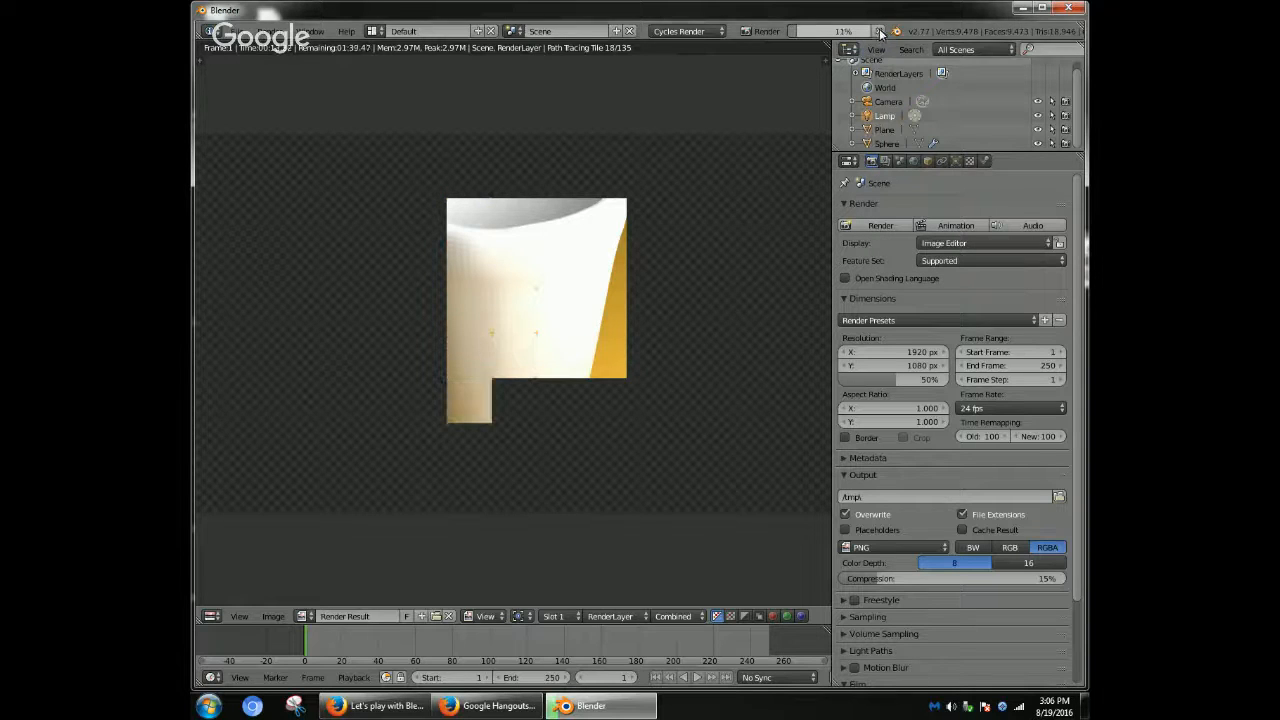
click(879, 31)
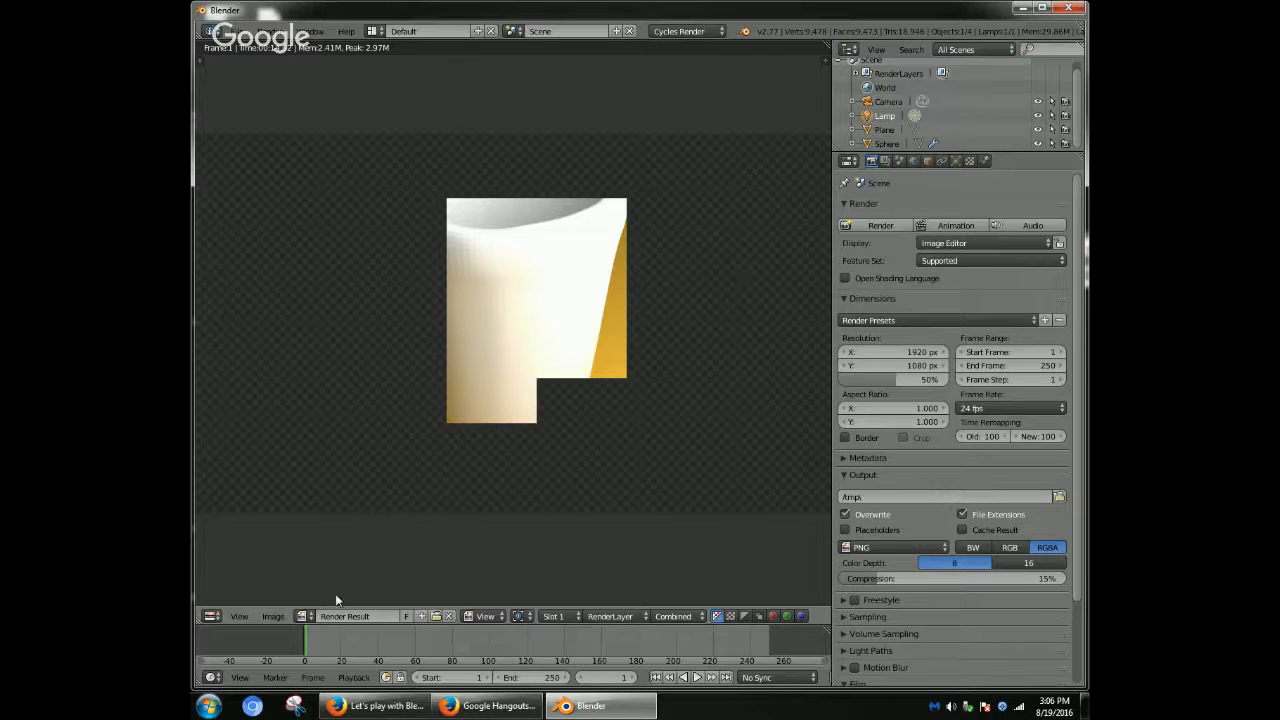
click(215, 616)
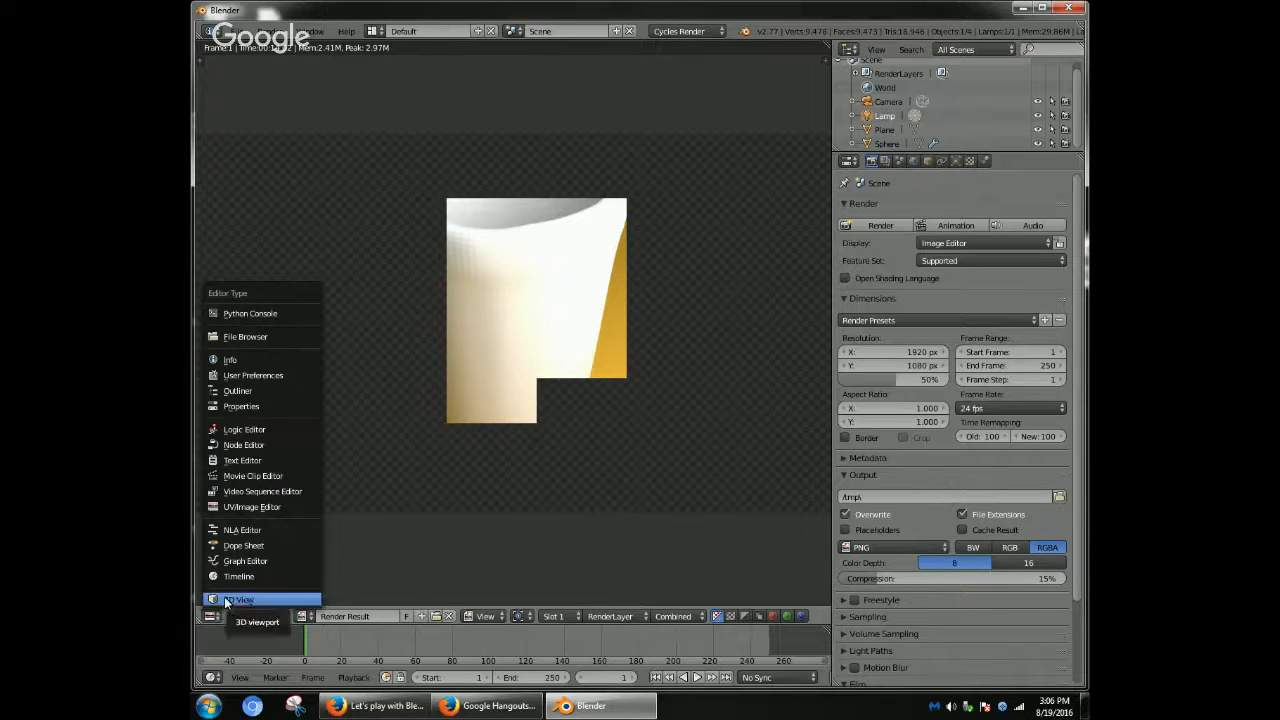
click(226, 600)
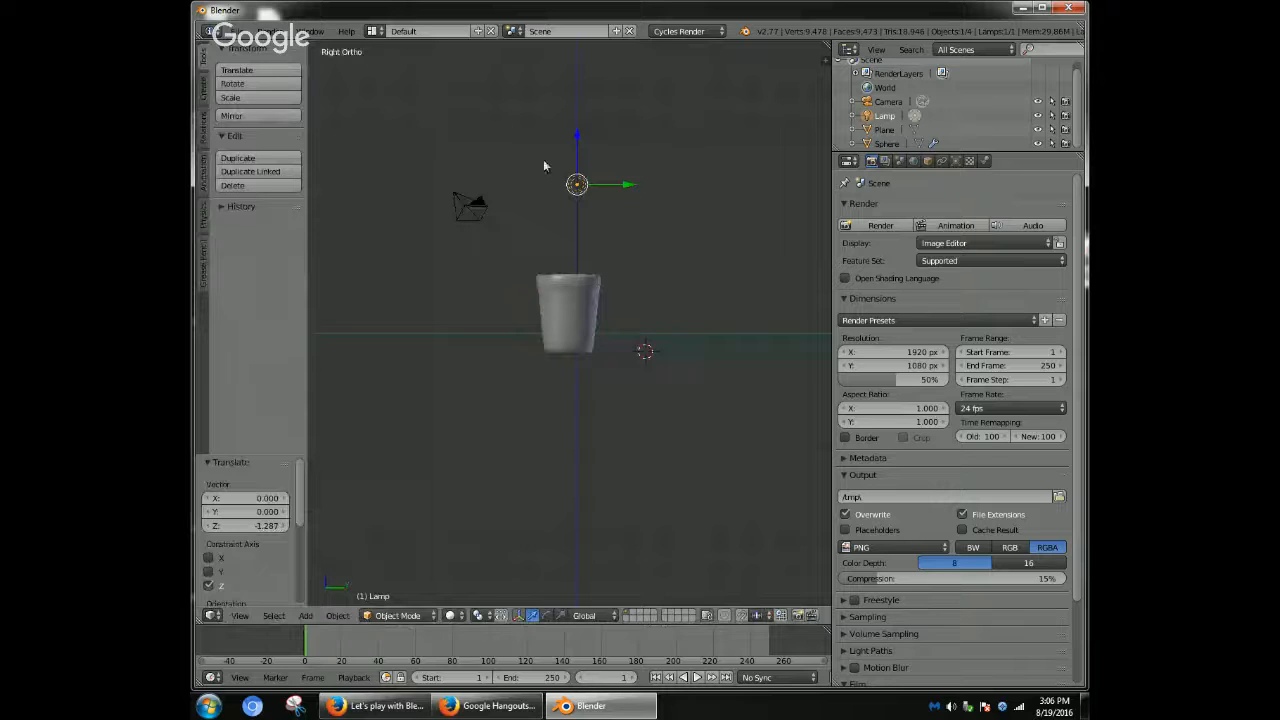
- Raise the cup about 0.72 in total along Z and shift it about 0.28 along Y, directly beneath the lamp
right_click(572, 289)
drag(569, 233, 574, 219)
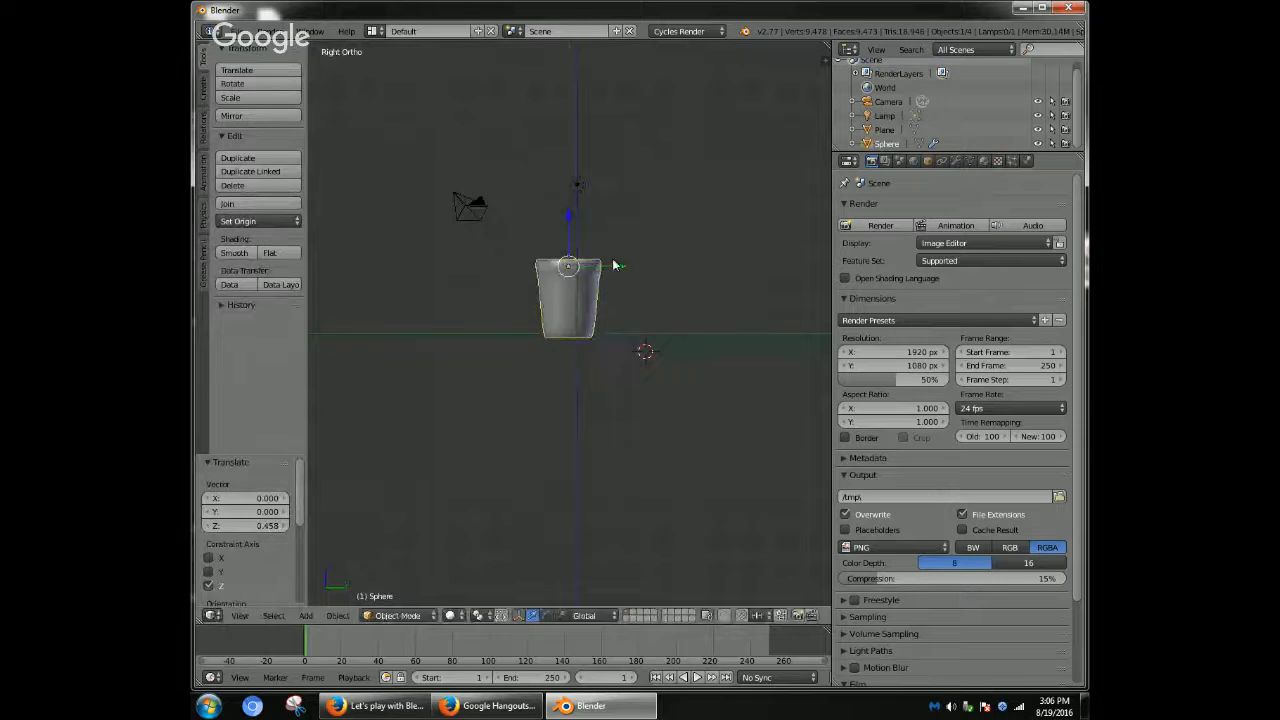
drag(614, 265, 626, 274)
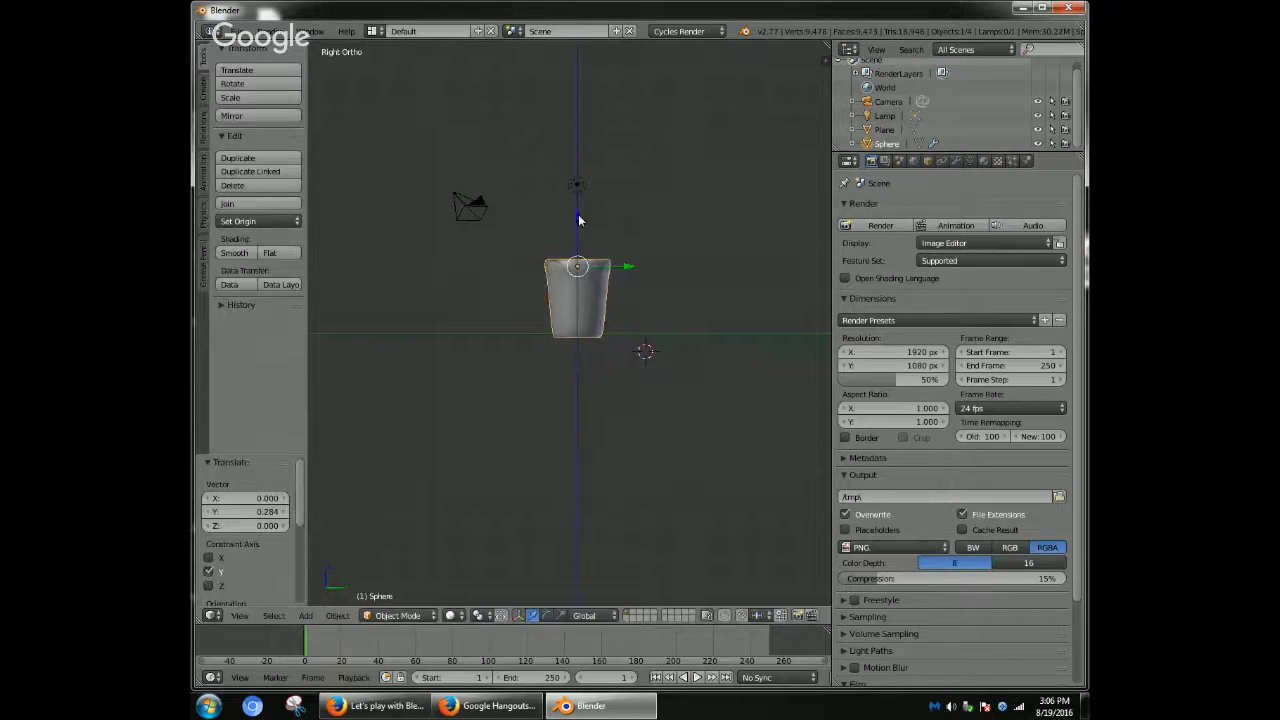
drag(578, 220, 575, 207)
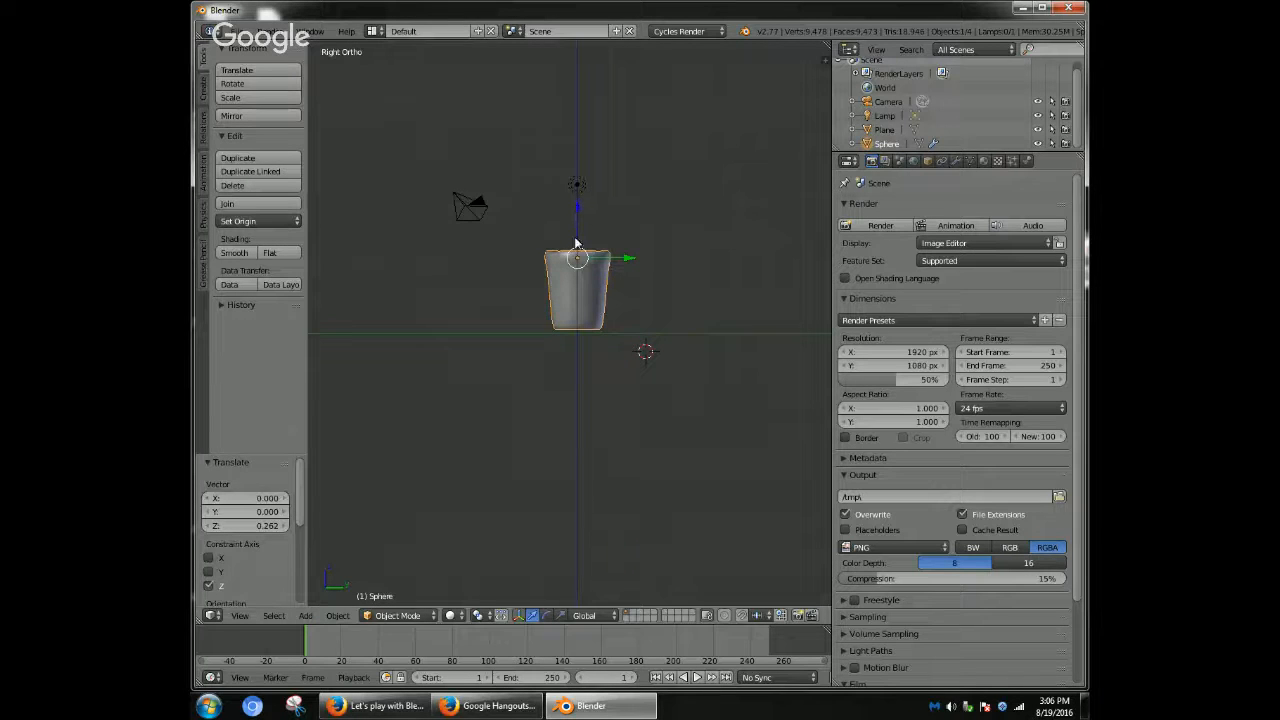
- Reframe the shot in camera view so the raised cup lies completely inside the camera frame
key(KP_0)
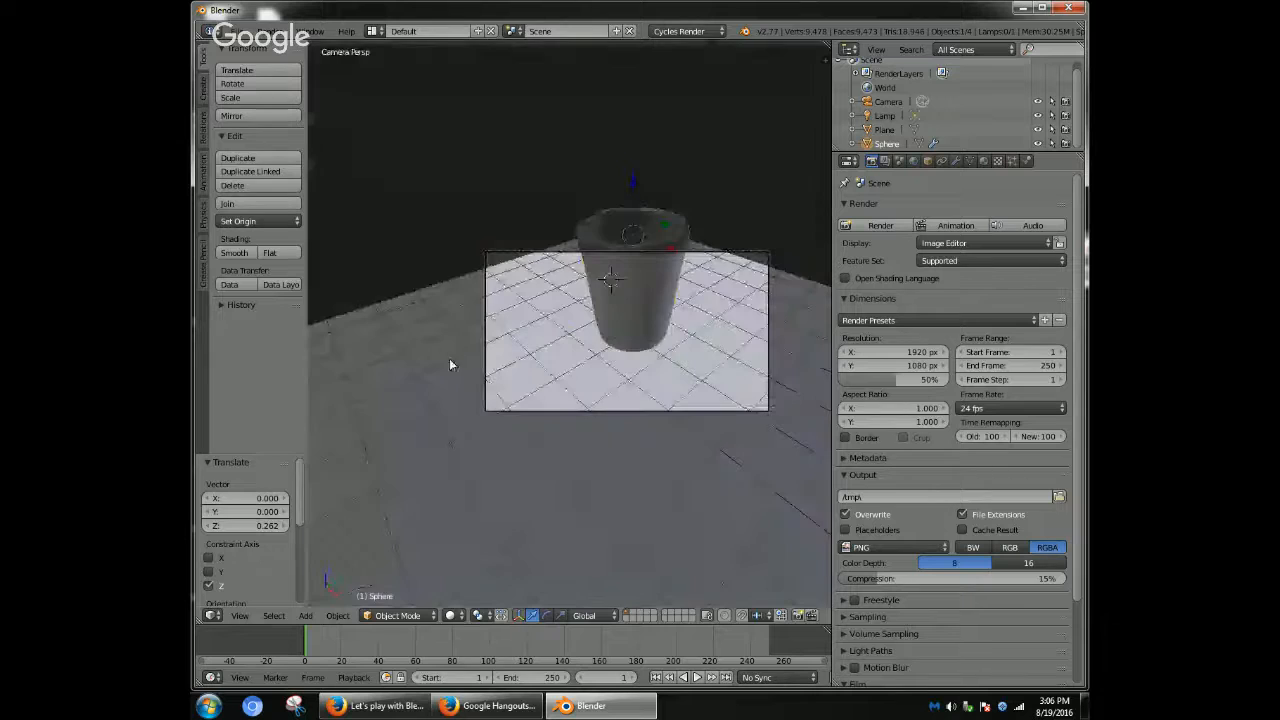
click(525, 344)
shift+middle_drag(514, 389, 550, 364)
scroll(546, 379, down, 1)
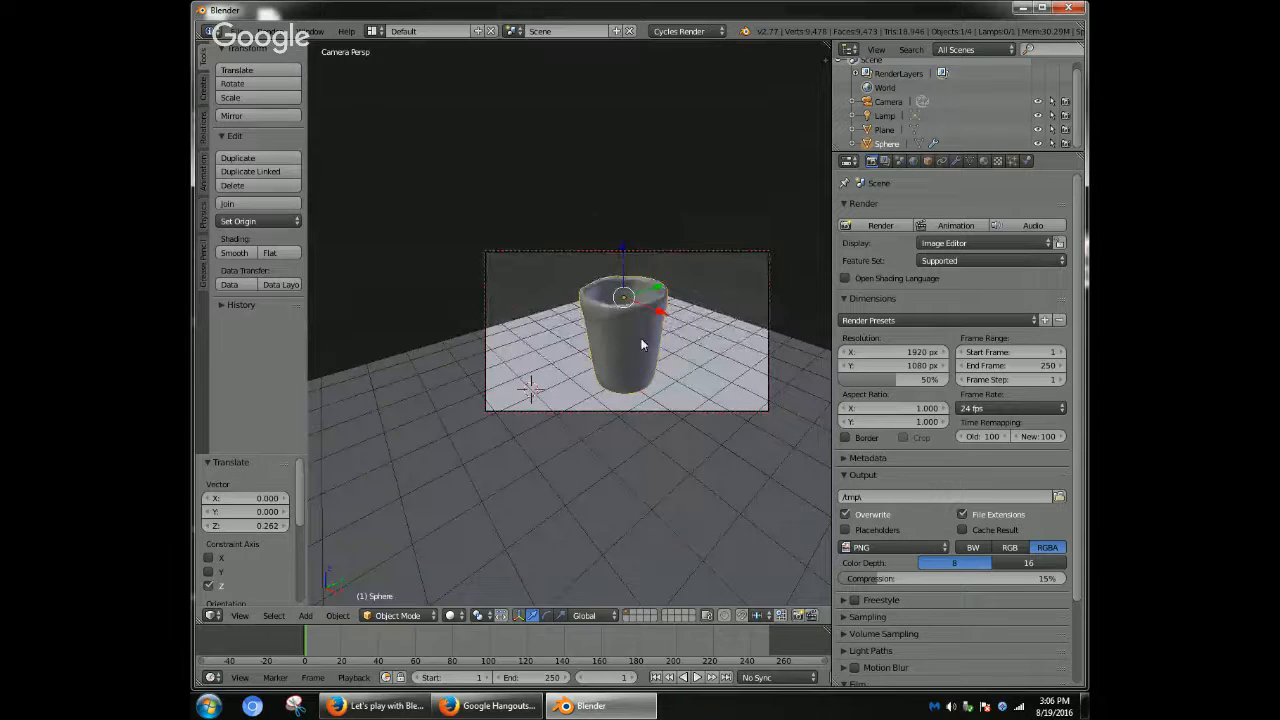
- Shade the cup smooth and create a new material for it
click(233, 254)
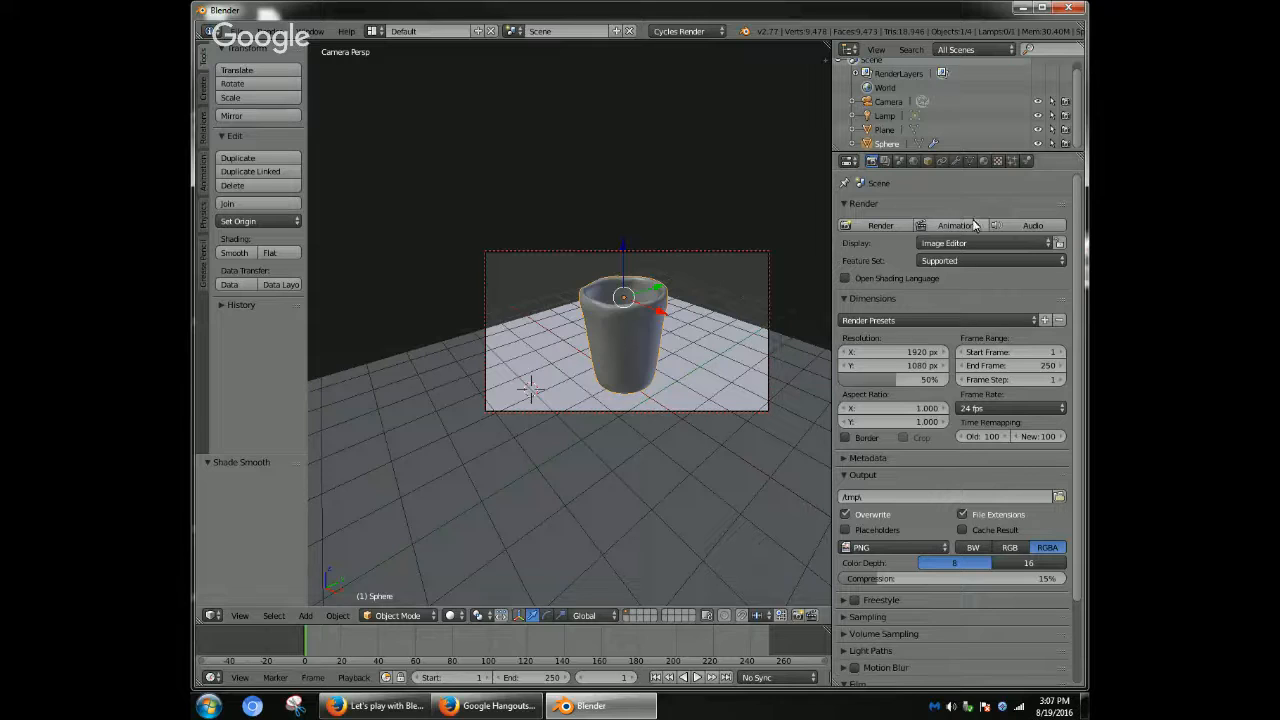
click(983, 163)
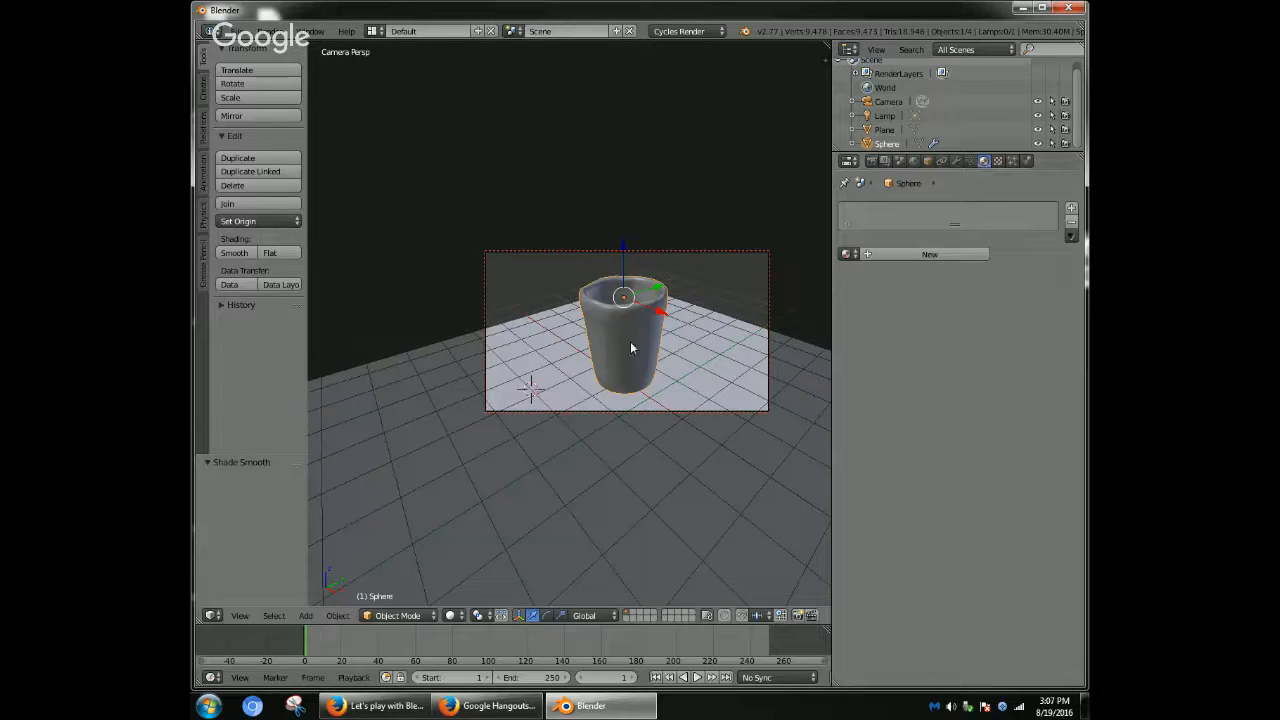
click(936, 256)
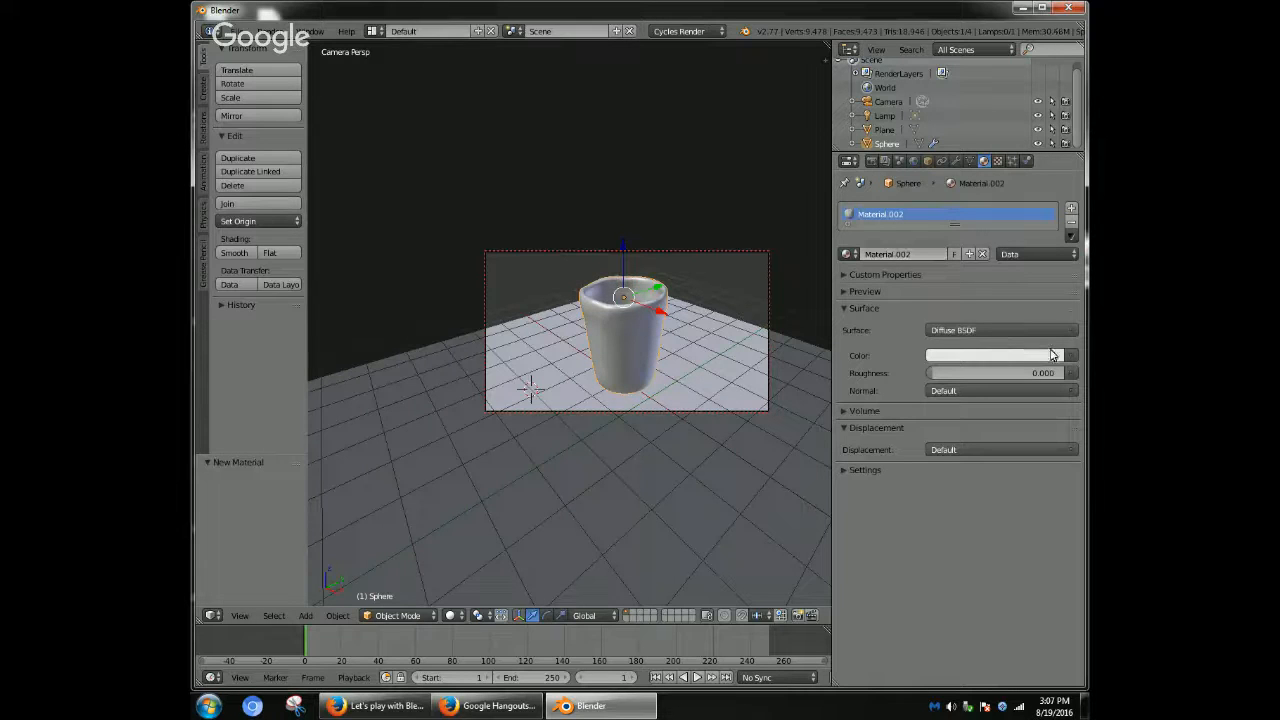
- Use an Image Texture as the cup material's diffuse colour and load woodsamplecup.jpg from the C: drive
click(1068, 358)
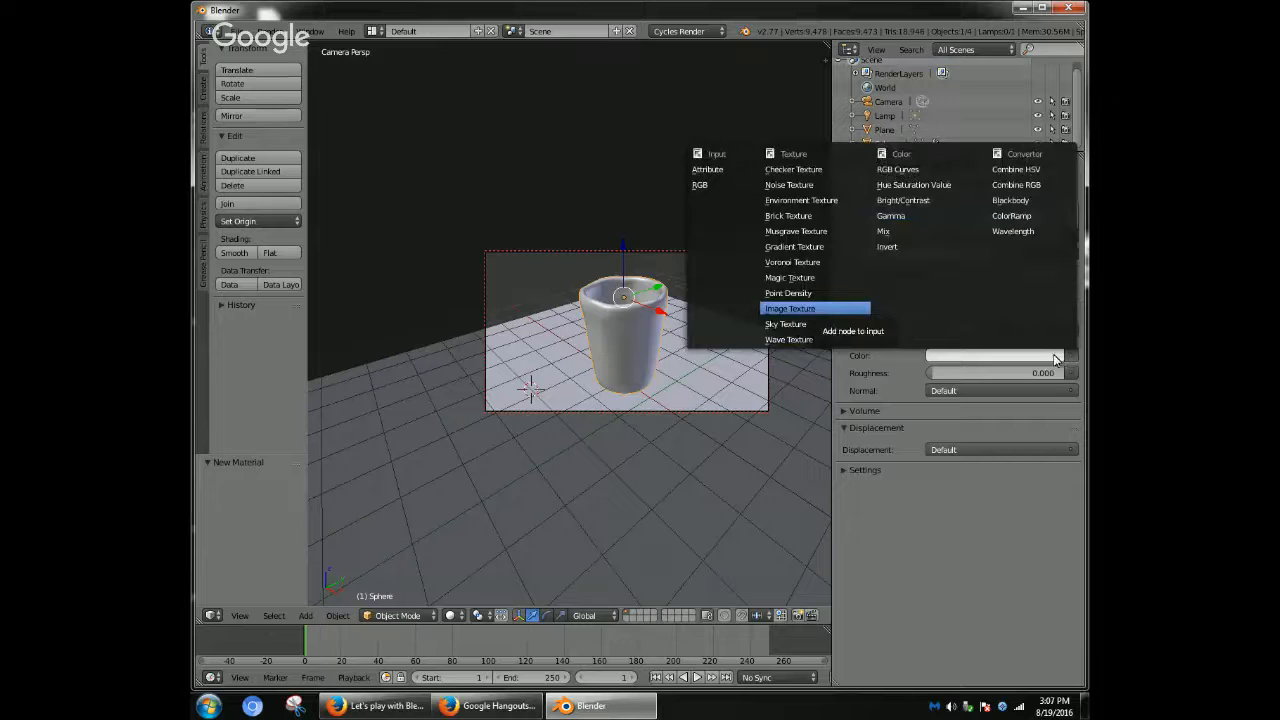
click(805, 308)
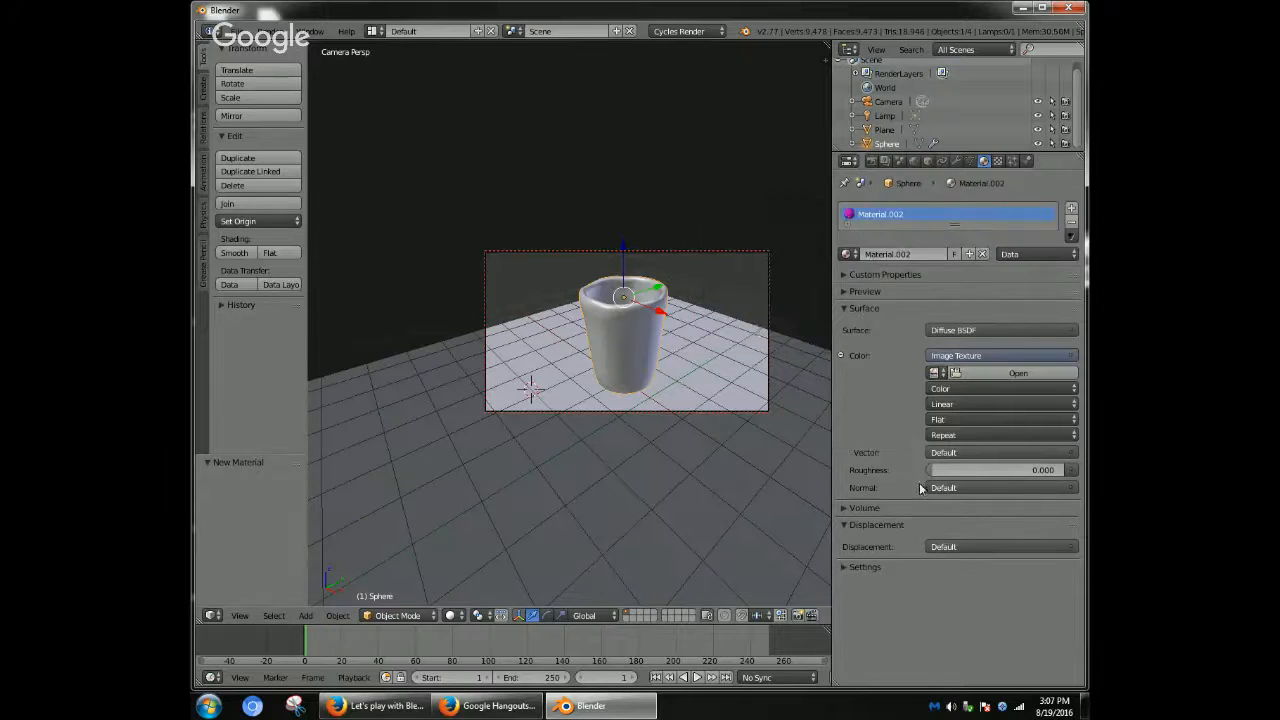
click(976, 377)
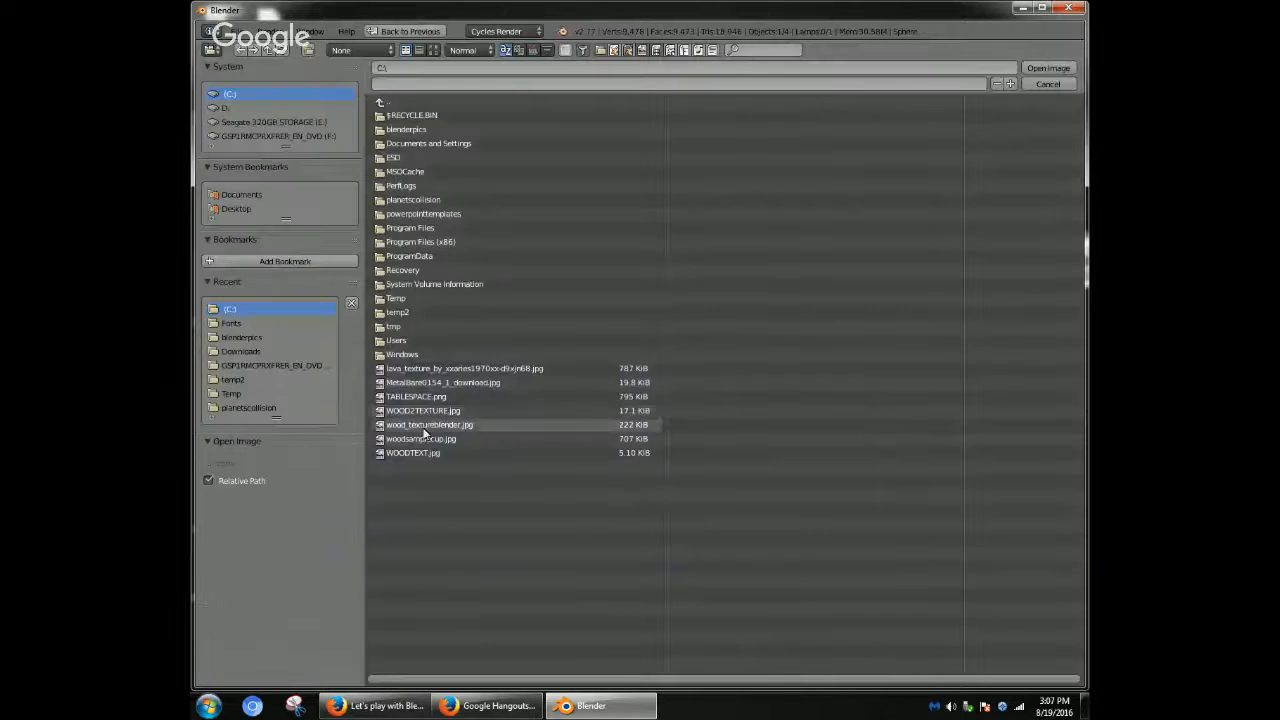
click(419, 437)
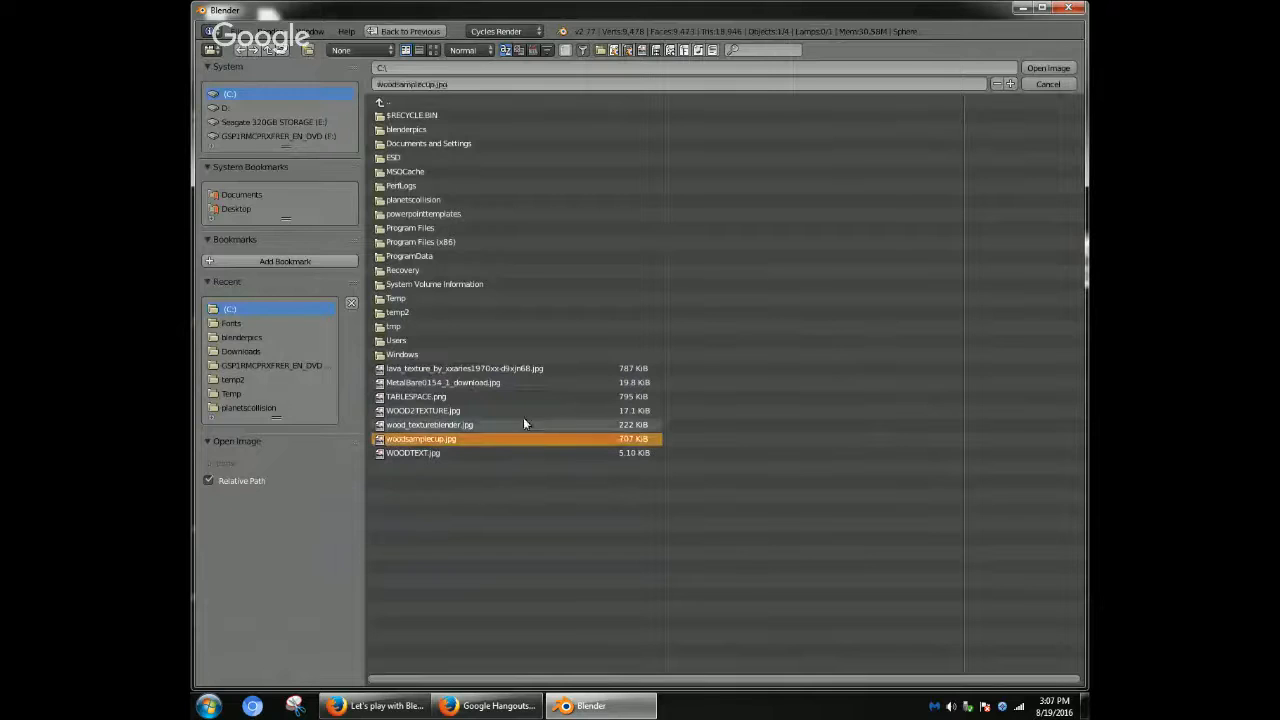
click(1048, 69)
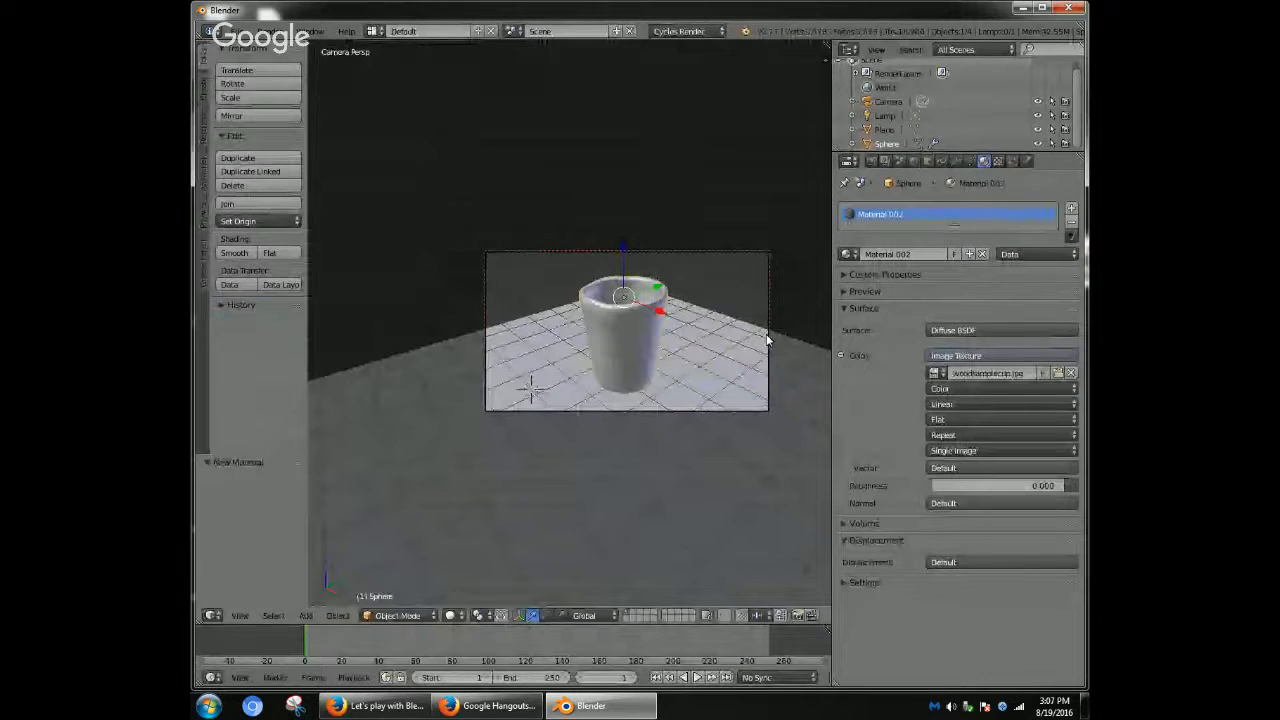
- Preview the cup in Texture viewport shading and return to Solid shading
click(451, 615)
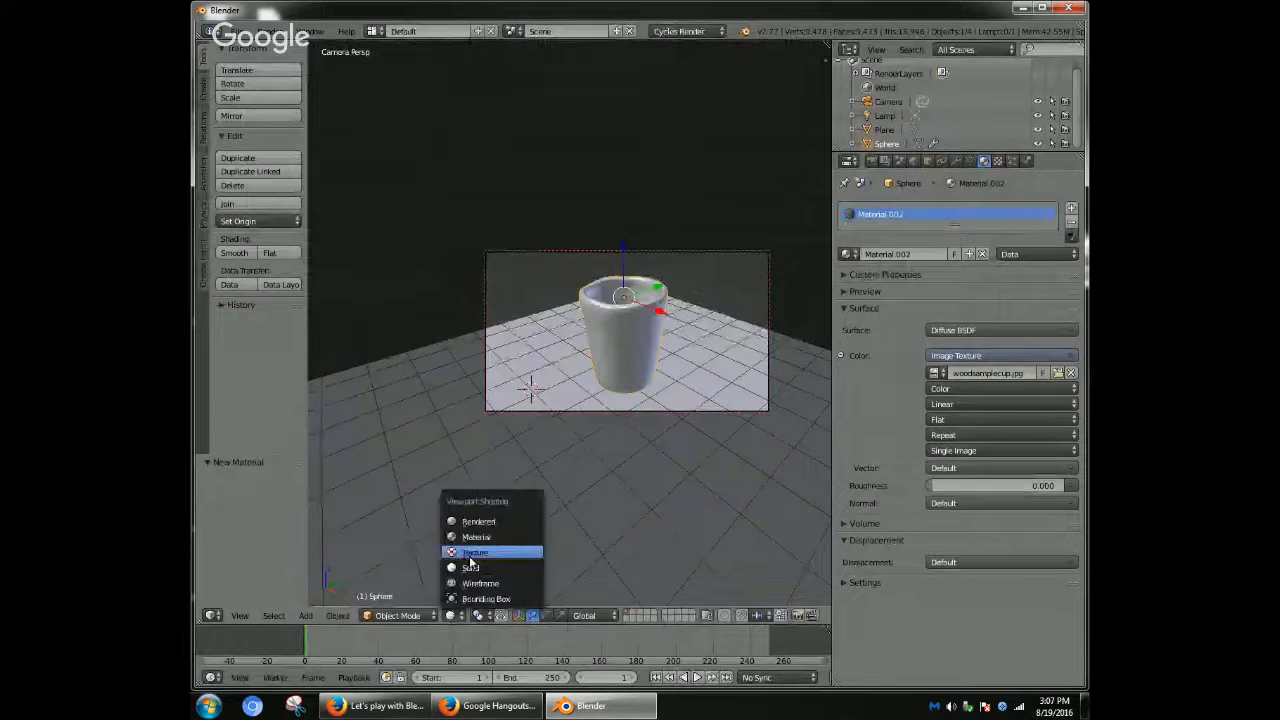
click(472, 553)
click(451, 615)
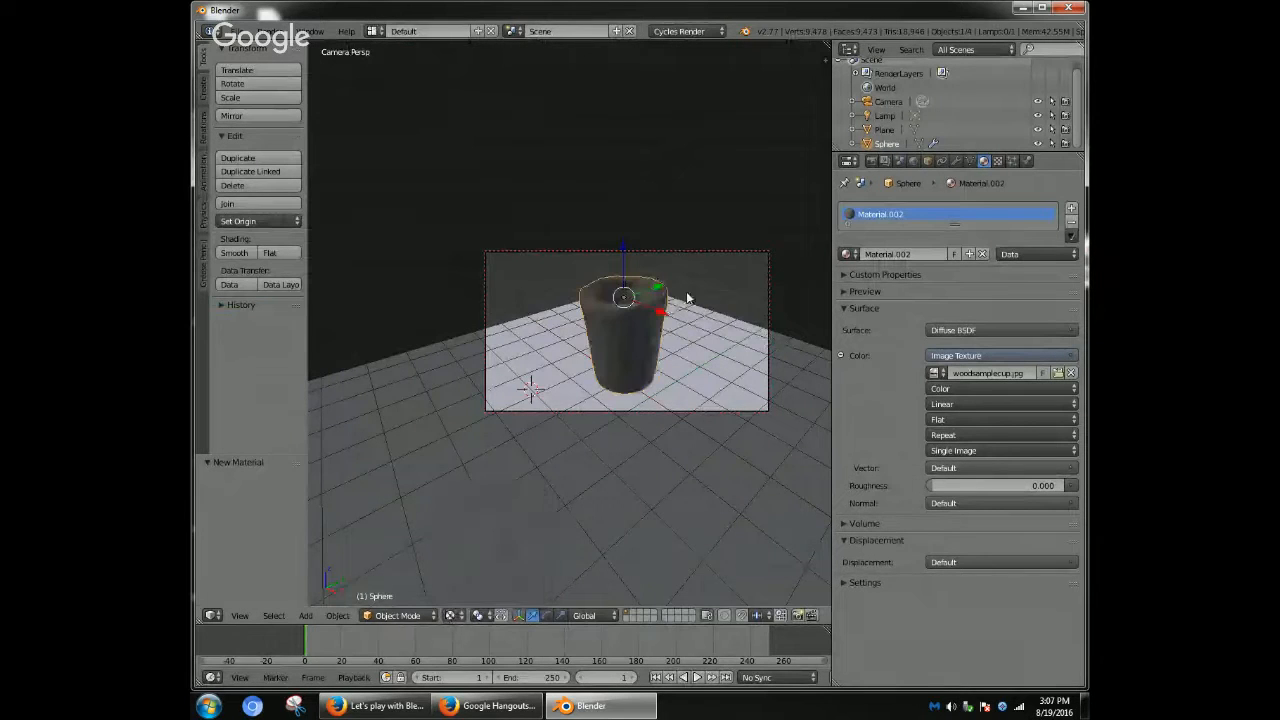
click(458, 615)
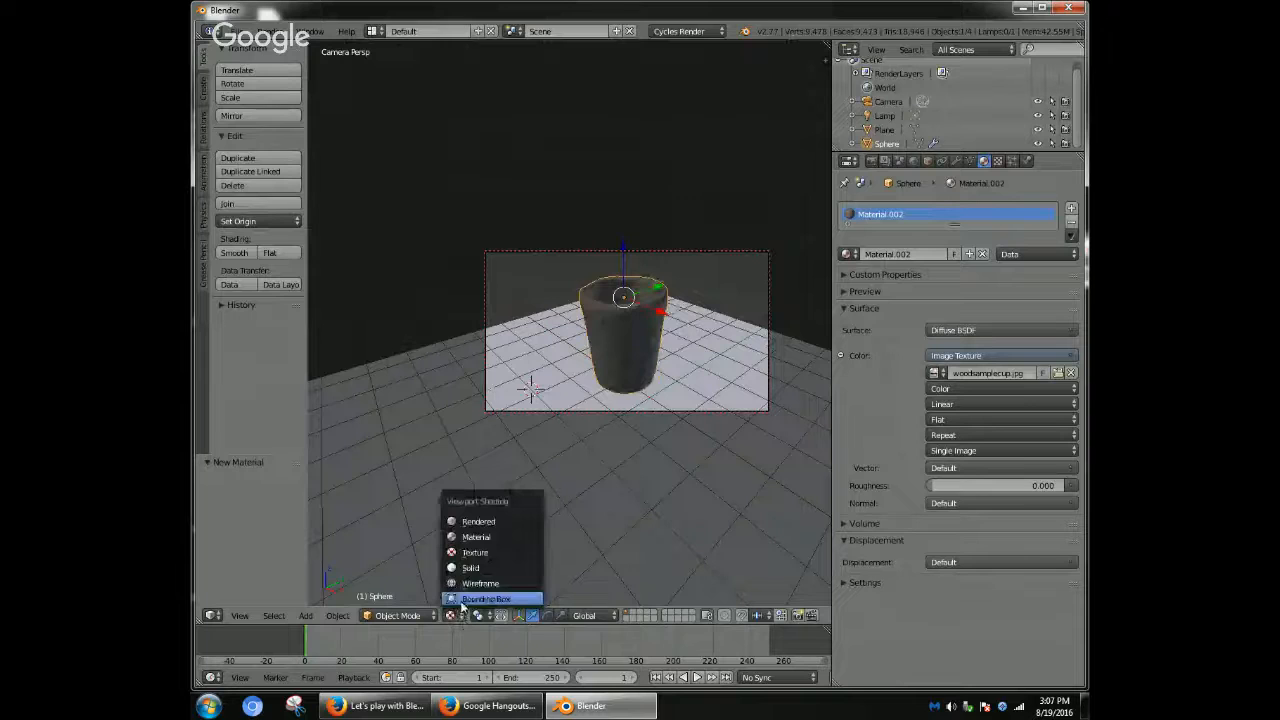
click(469, 568)
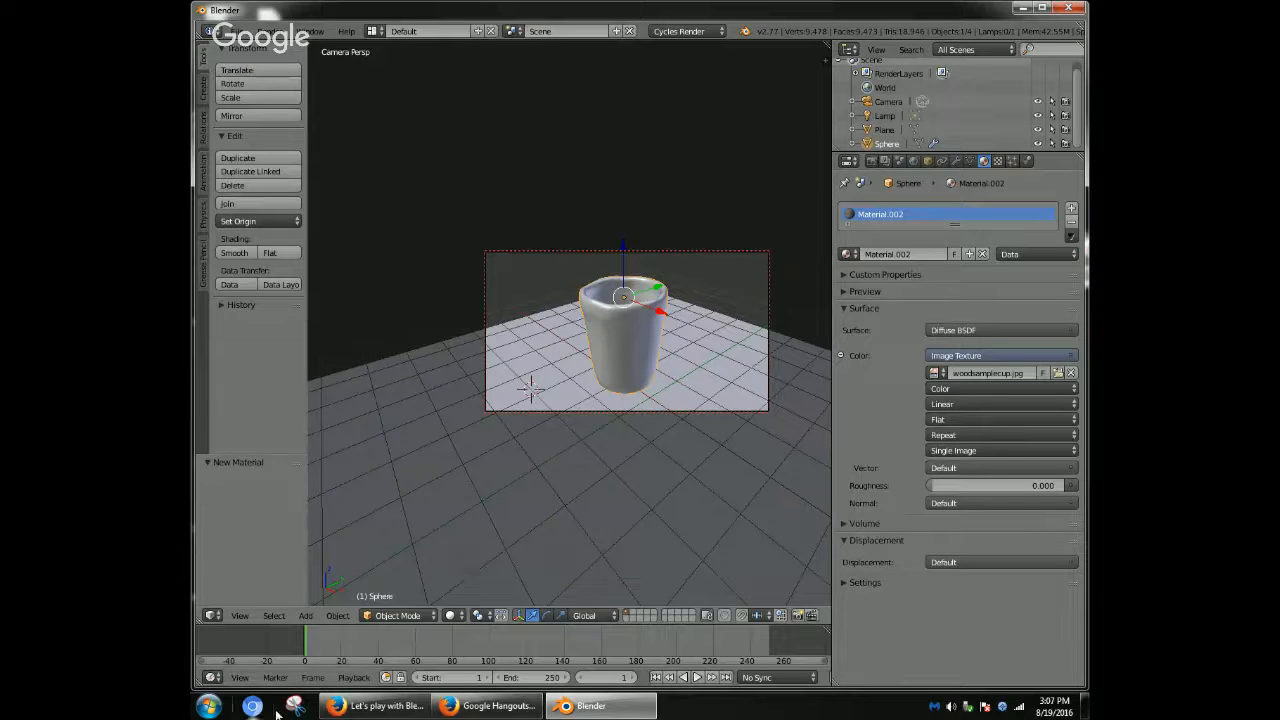
- Split the 3D view horizontally and turn the lower area into a UV/Image Editor
drag(200, 620, 238, 401)
click(213, 616)
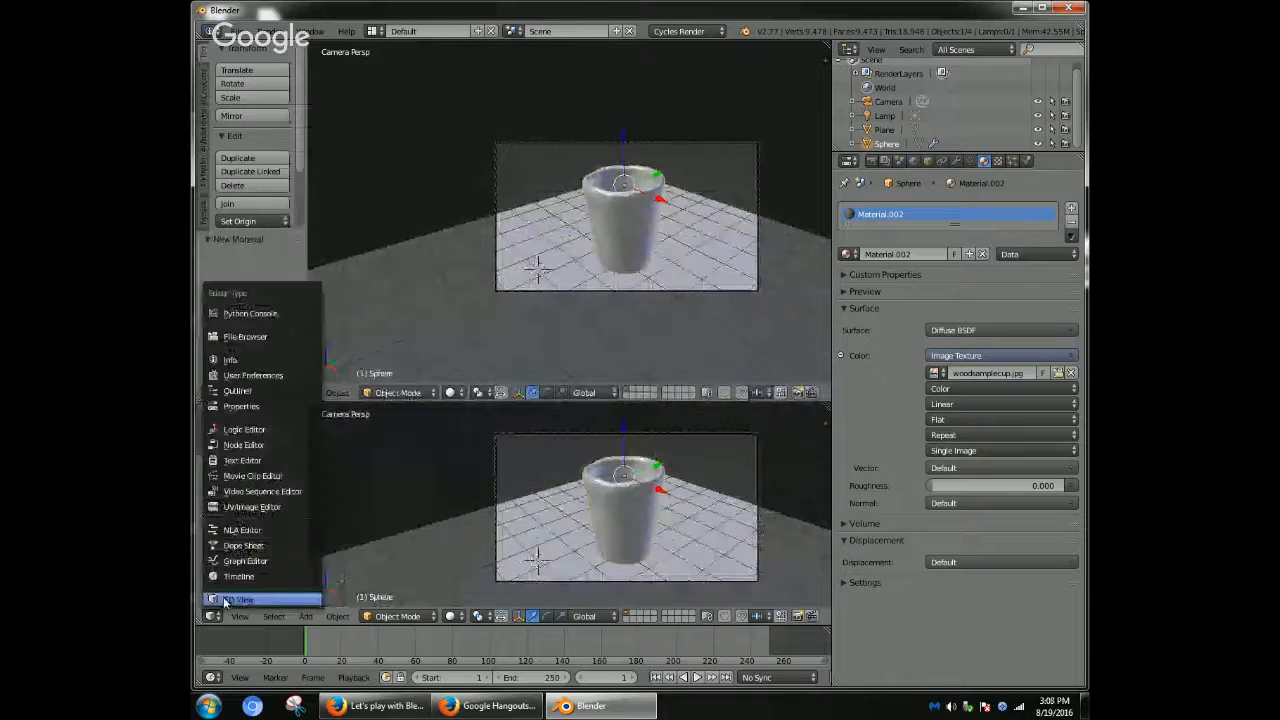
click(252, 507)
scroll(486, 509, down, 2)
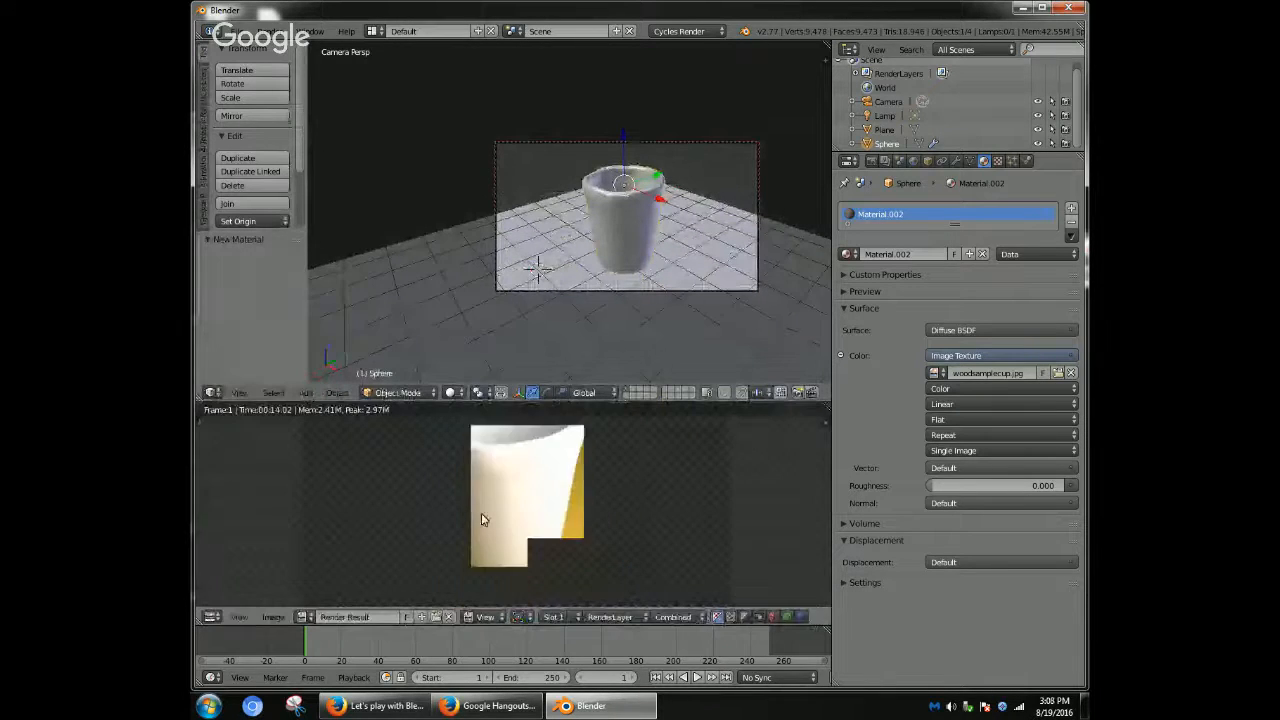
- Display woodsamplecup.jpg in the UV/Image Editor and switch the editor back to Render Result
click(304, 617)
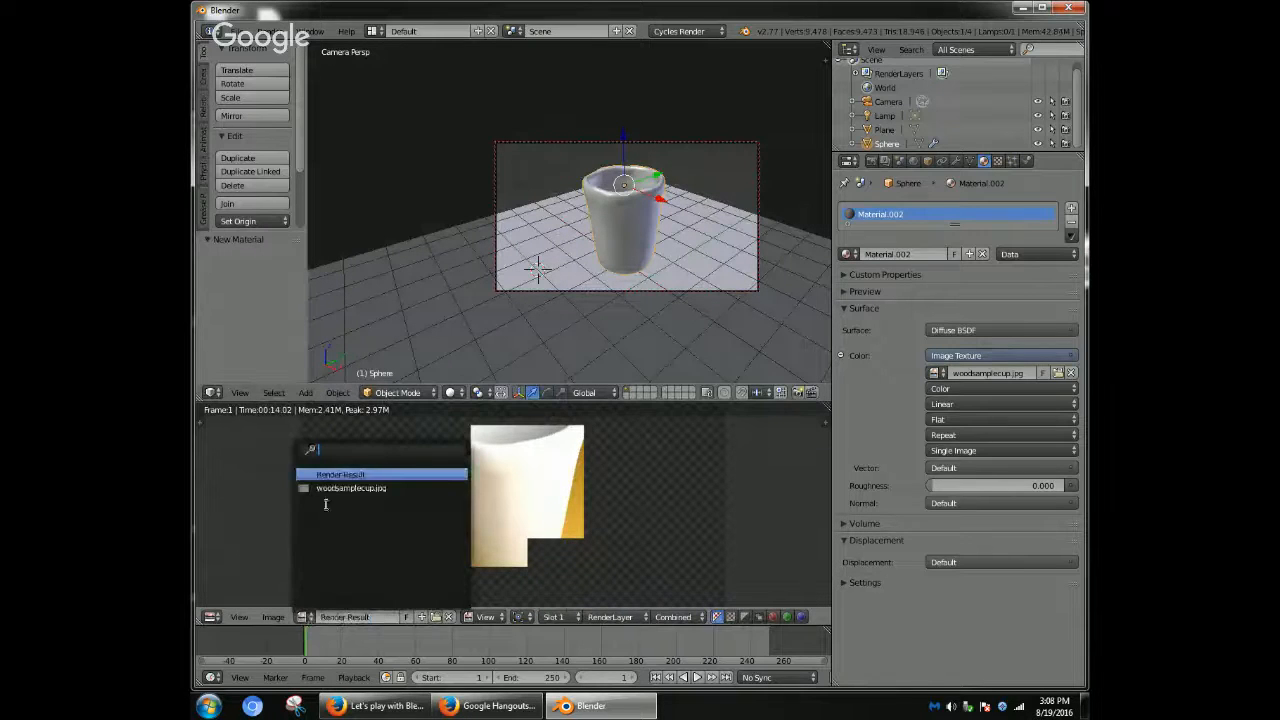
click(392, 488)
scroll(390, 528, down, 4)
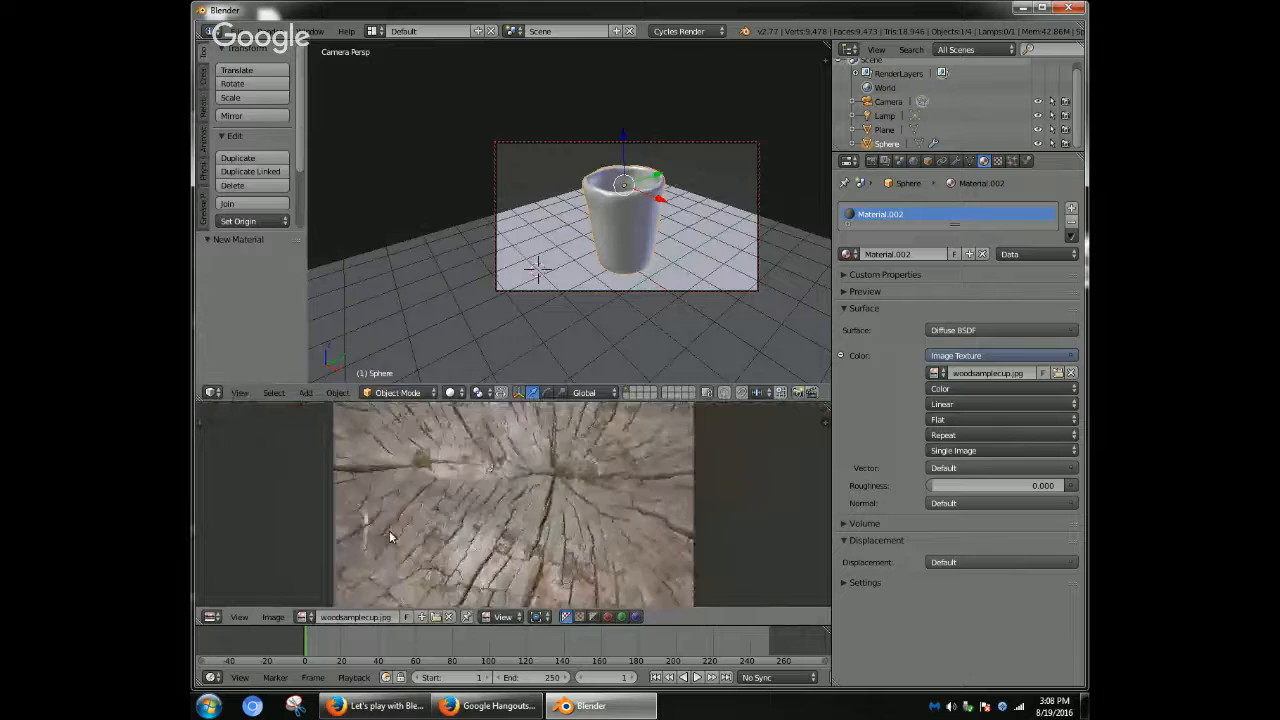
click(304, 617)
click(334, 474)
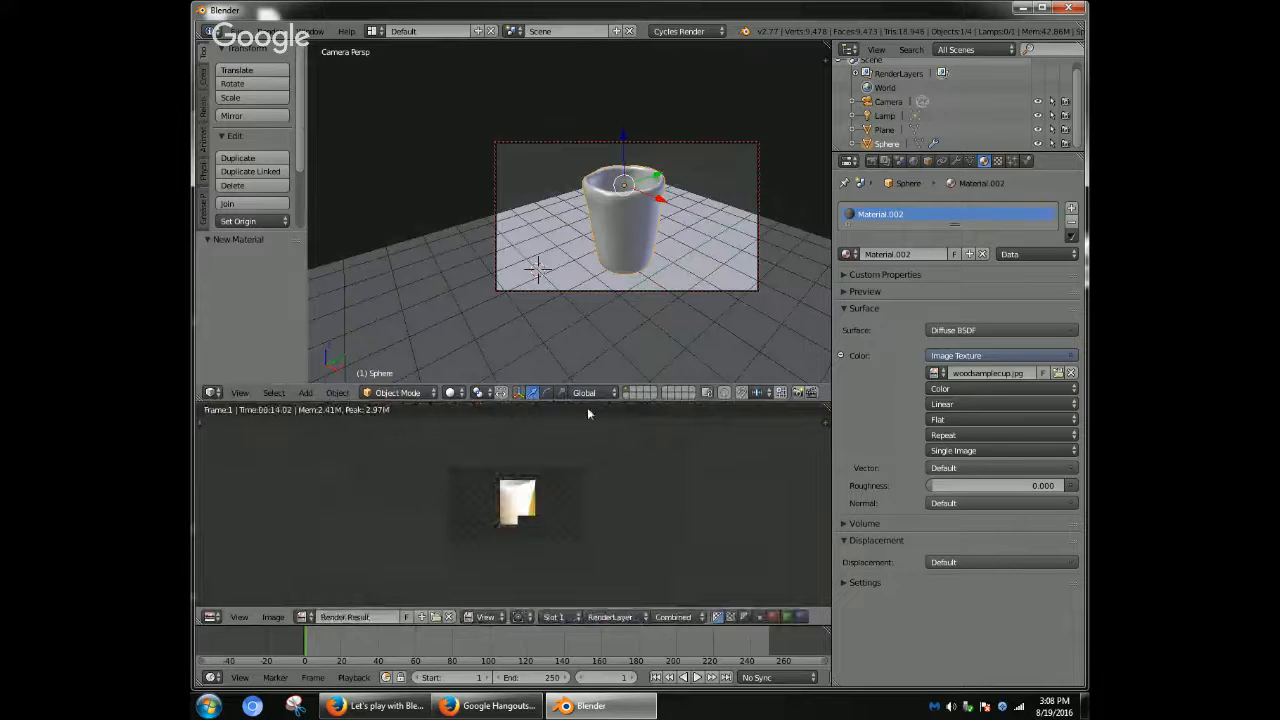
right_click(617, 270)
right_click(617, 254)
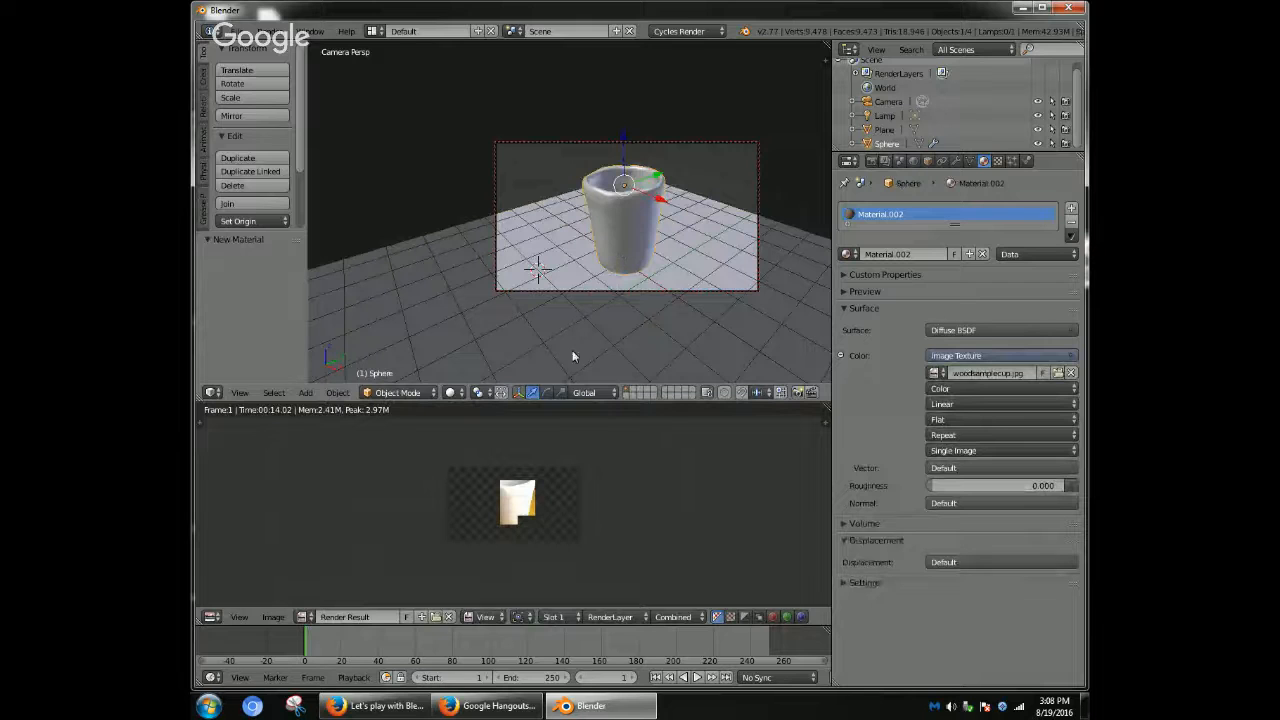
click(490, 615)
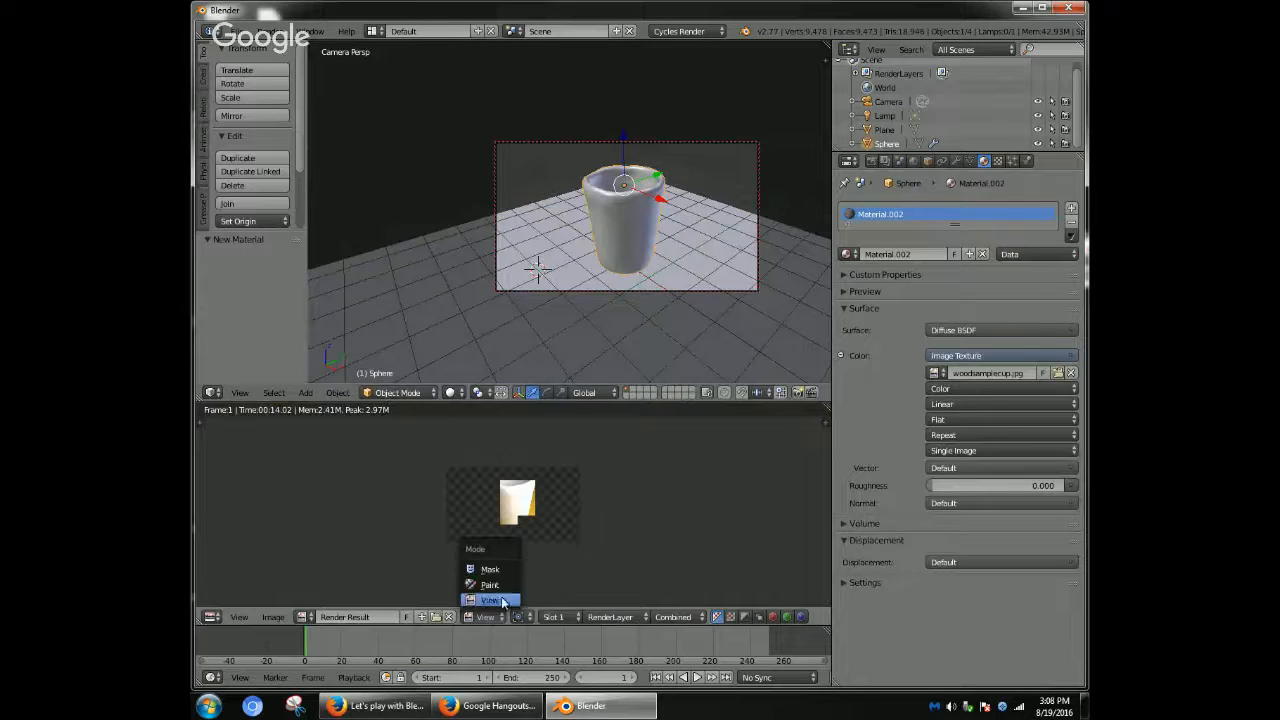
click(502, 601)
click(621, 617)
click(635, 602)
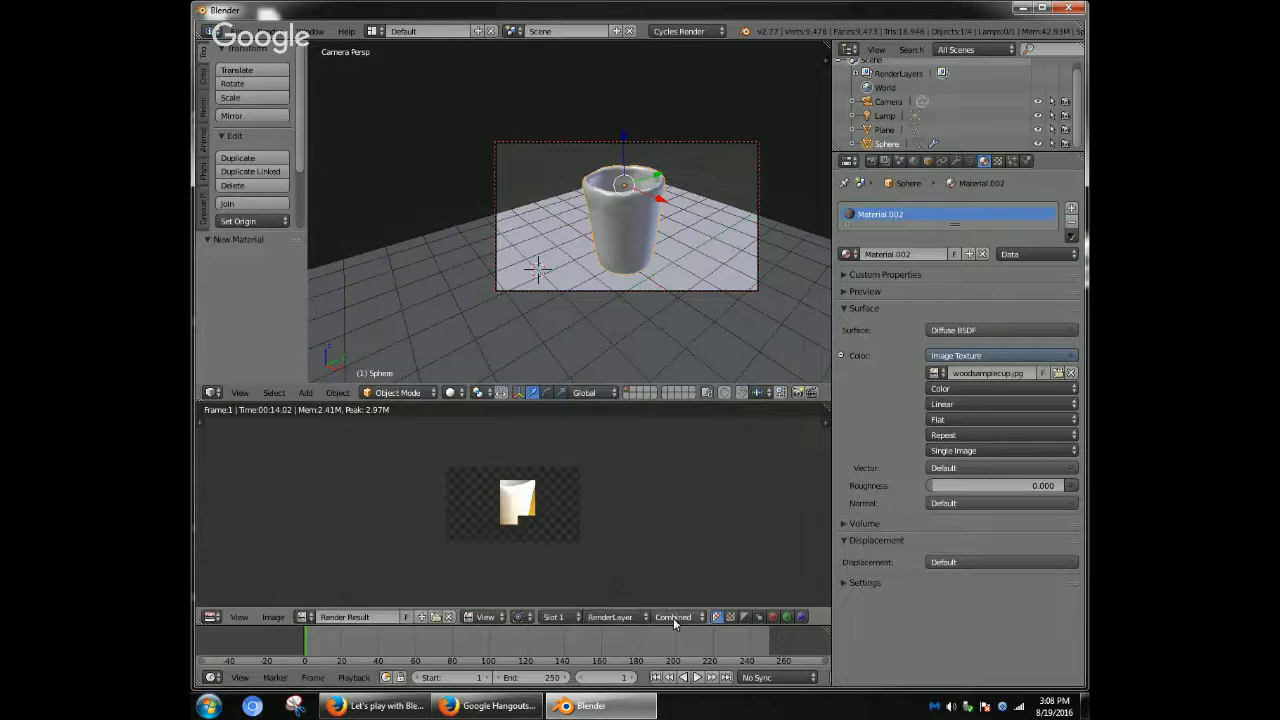
- Change the lower area to a 3D View and return it to the UV/Image Editor
click(212, 617)
click(230, 599)
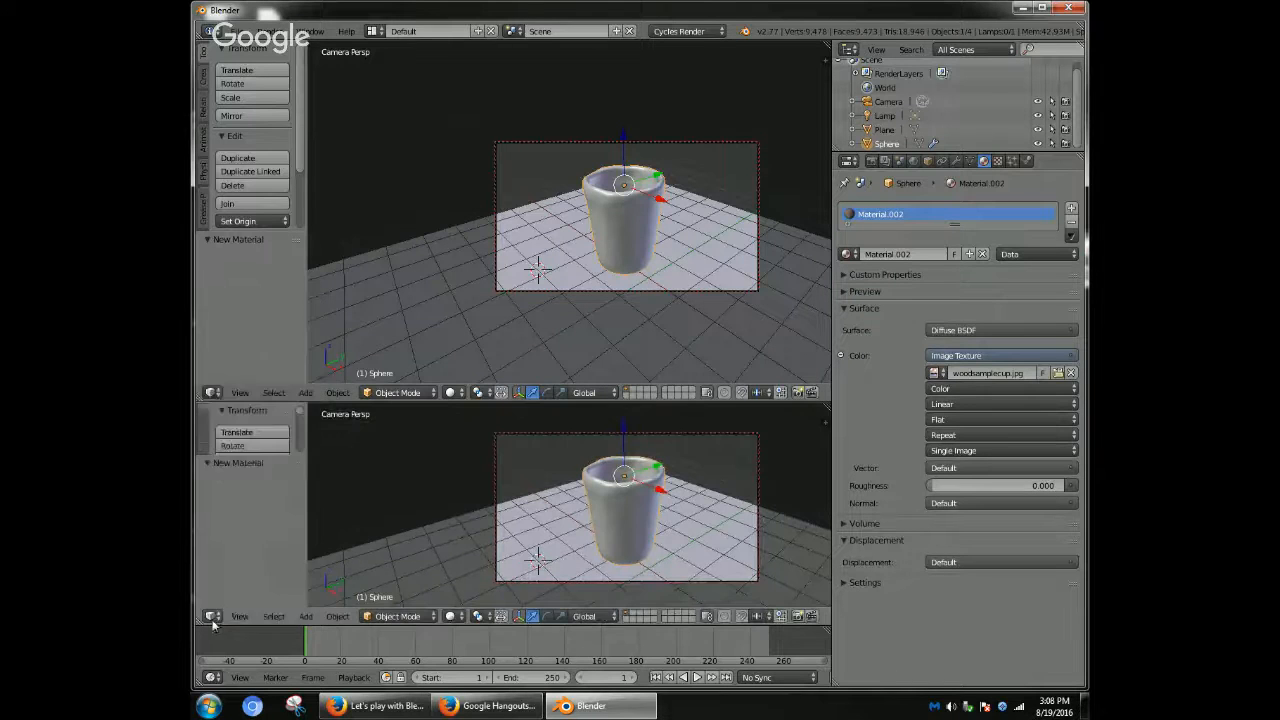
click(212, 617)
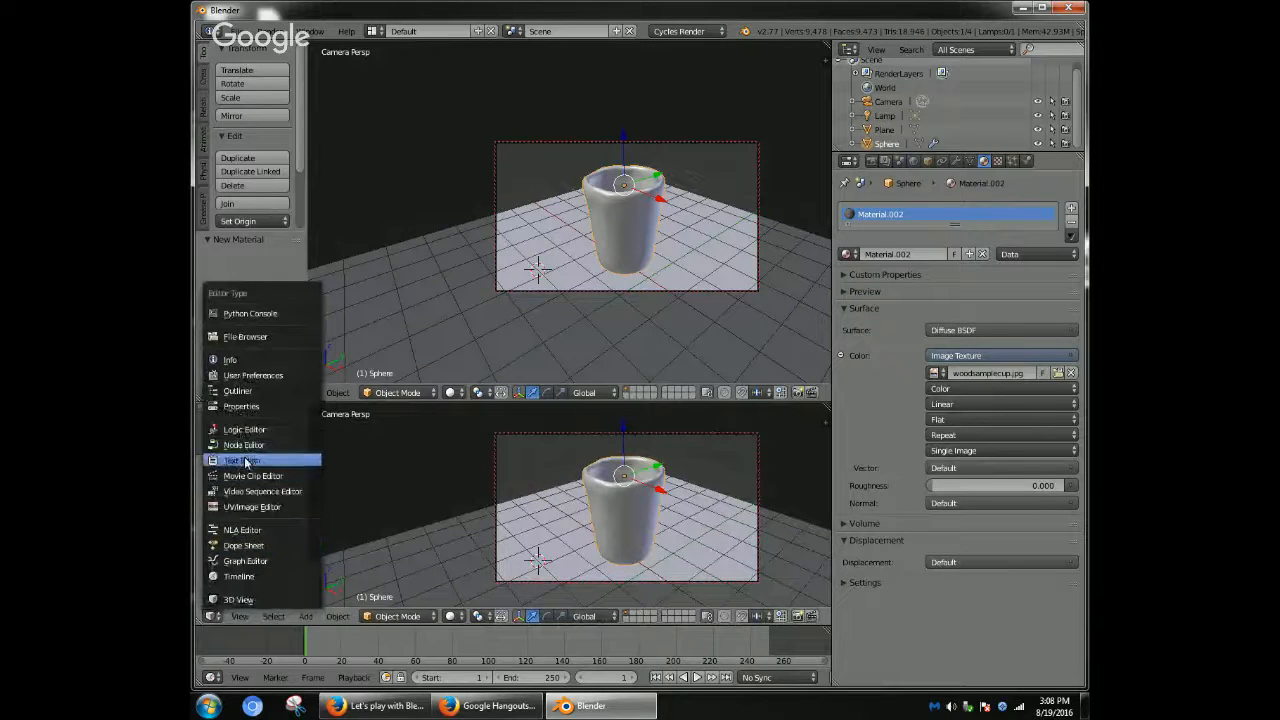
click(245, 507)
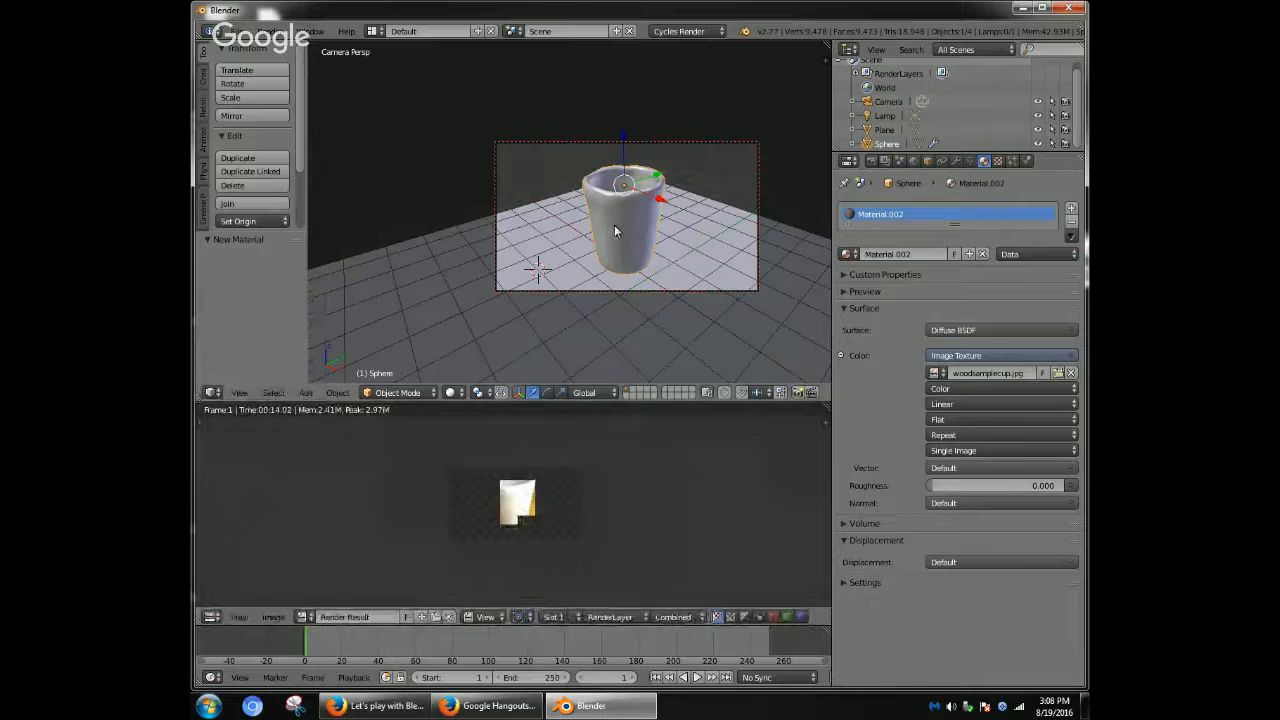
- Try to unwrap the cup while in Object Mode
key(u)
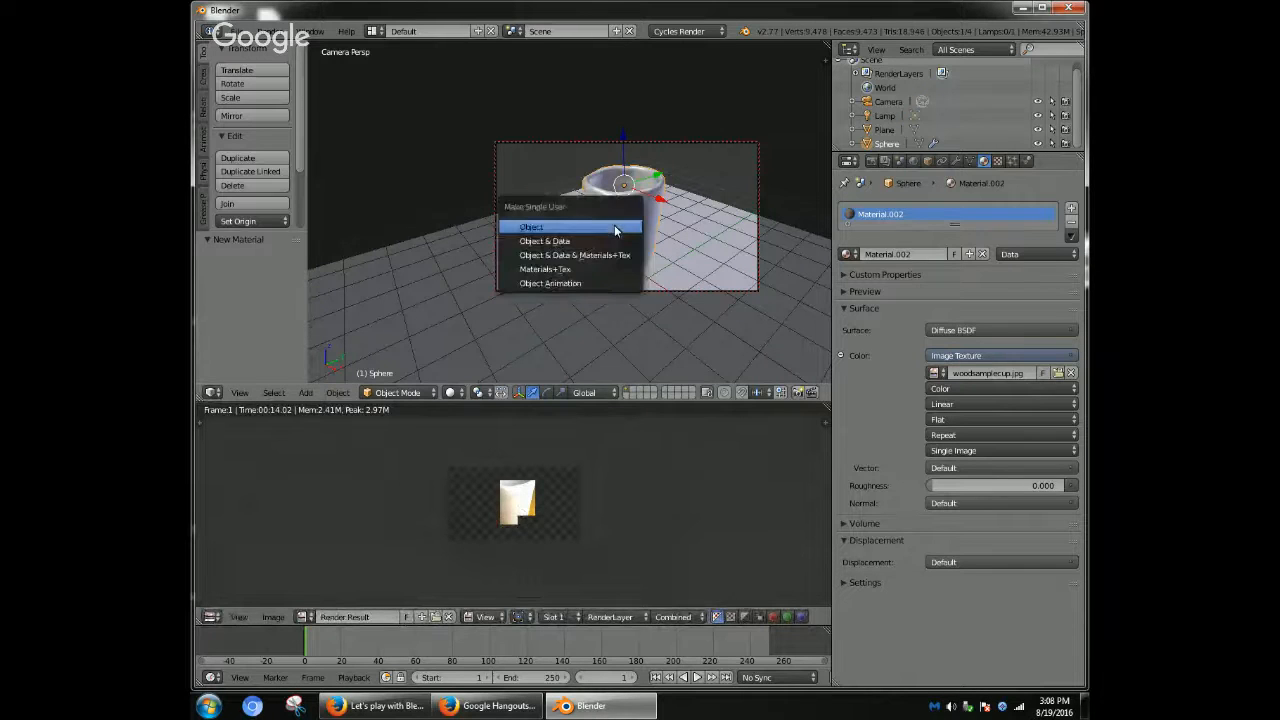
click(615, 231)
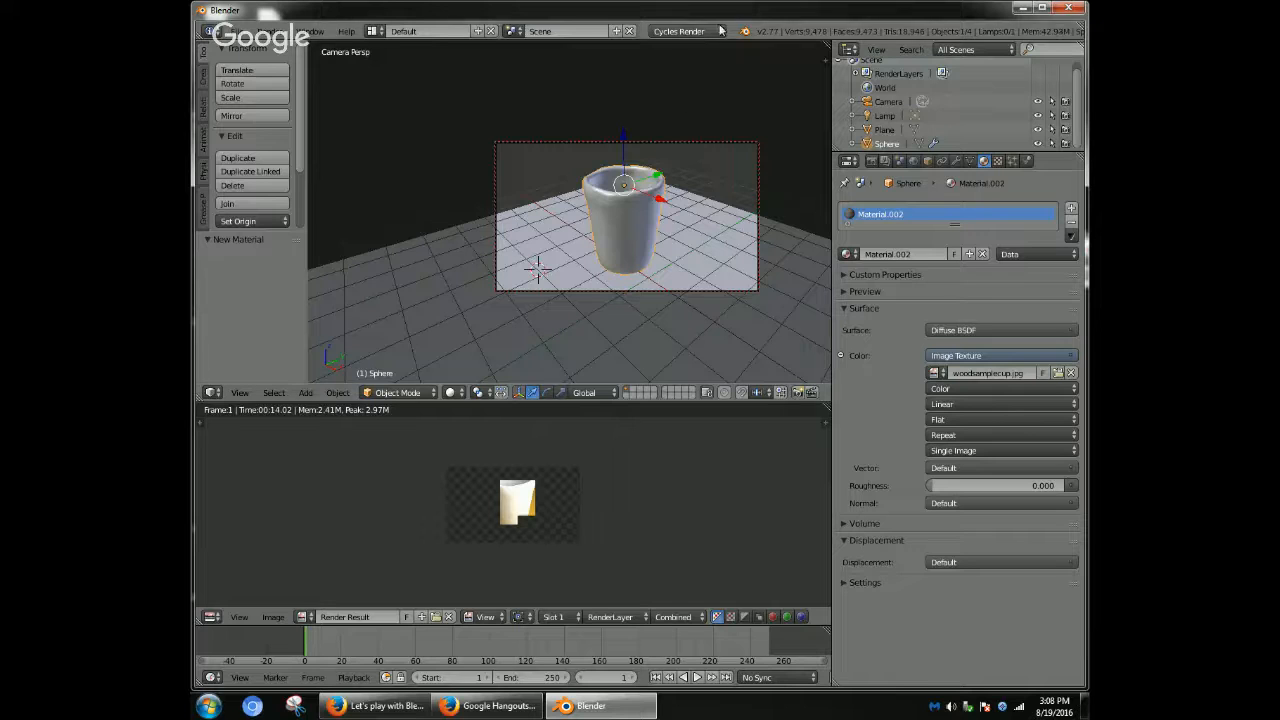
click(680, 31)
- Select the ground plane, pick one of its corner vertices in Edit Mode and return to Object Mode
right_click(616, 212)
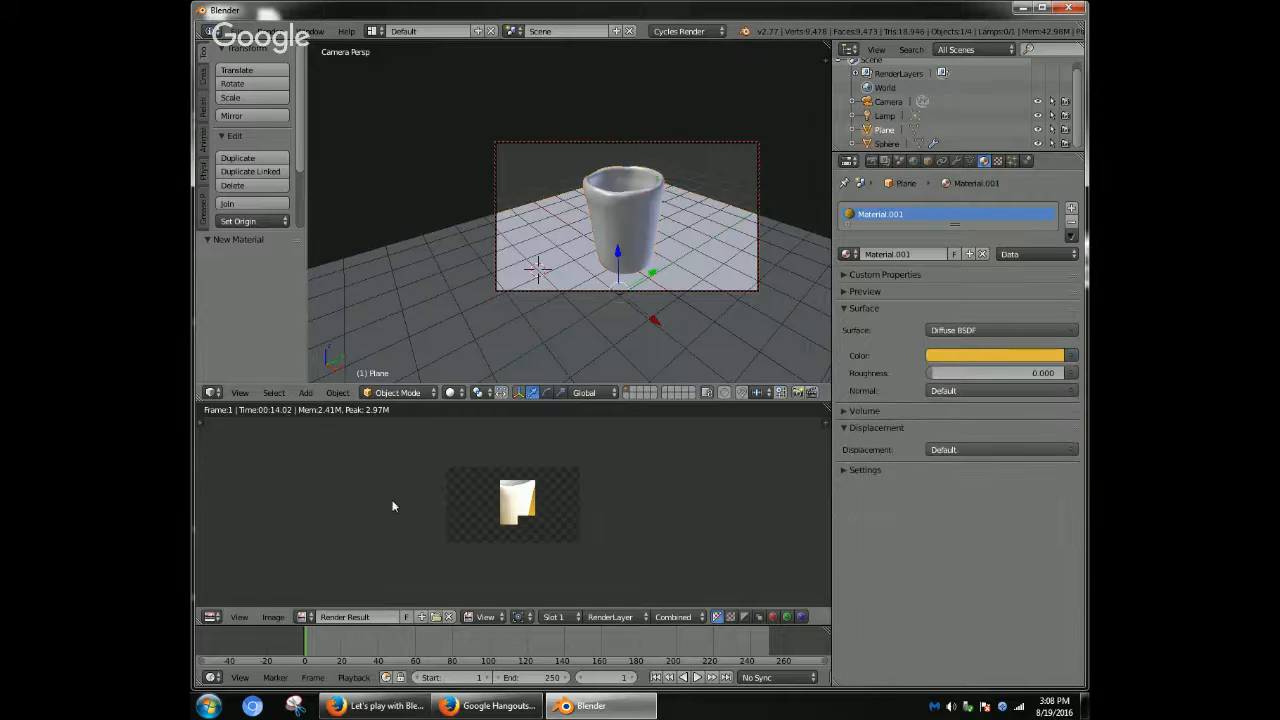
click(400, 392)
click(400, 360)
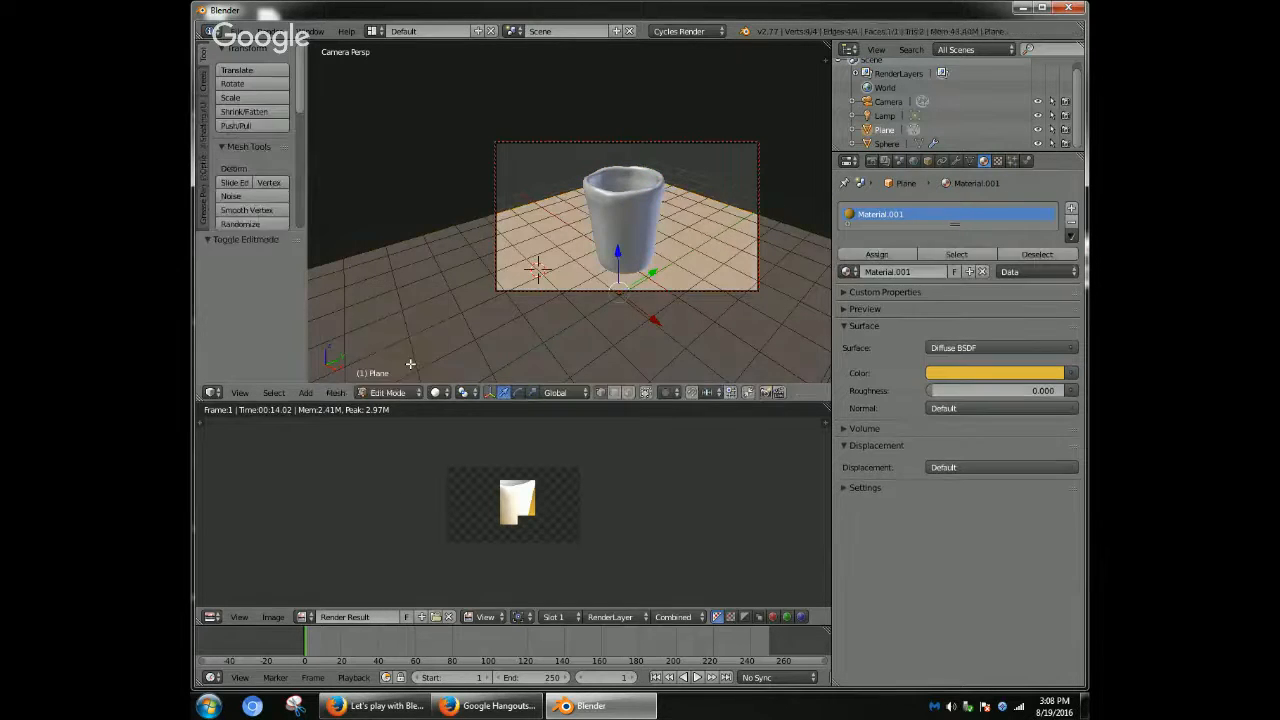
right_click(646, 191)
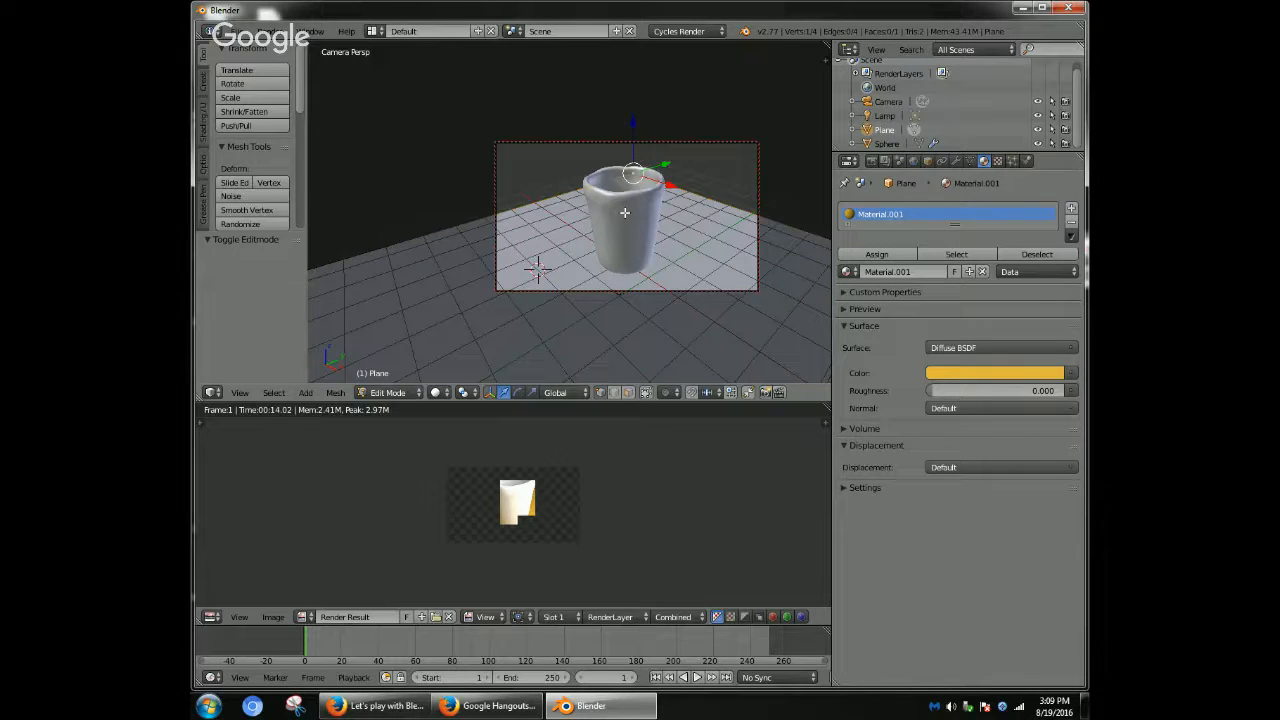
click(370, 392)
key(KP_3)
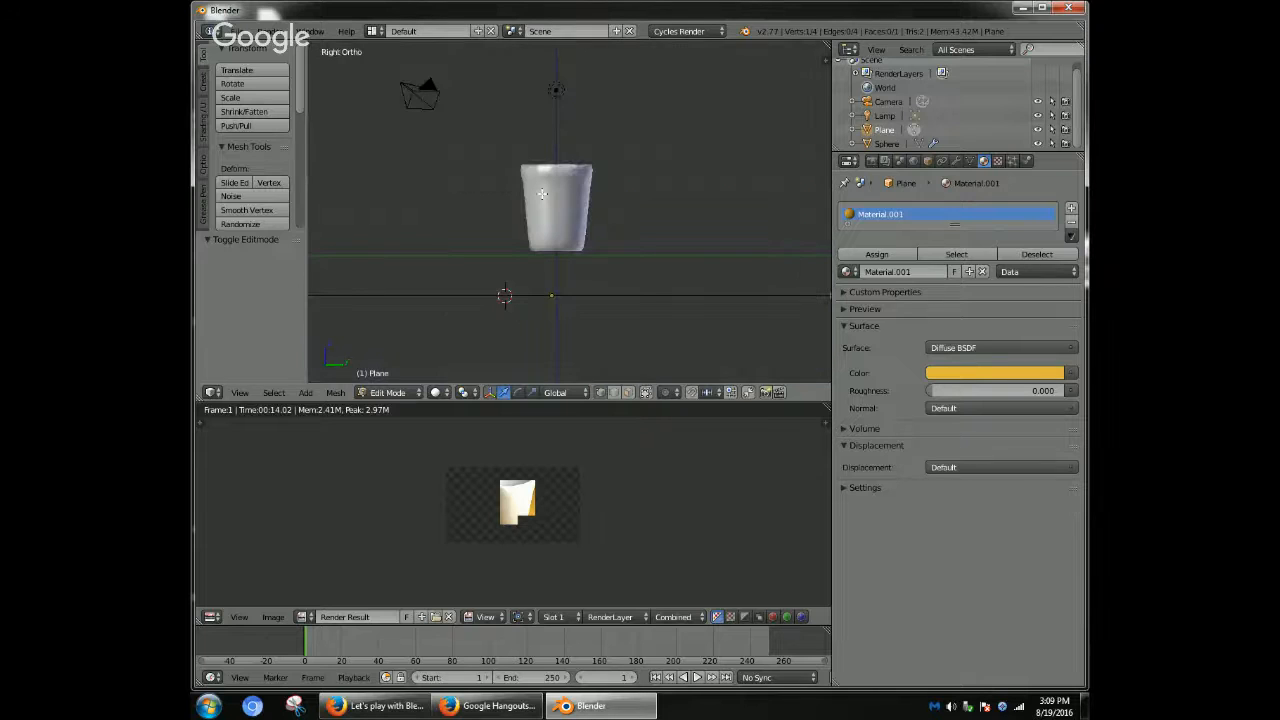
click(388, 392)
click(386, 375)
- Raise the ground plane along Z to the cup's base, fine-tuning its height by about -0.039
right_click(540, 294)
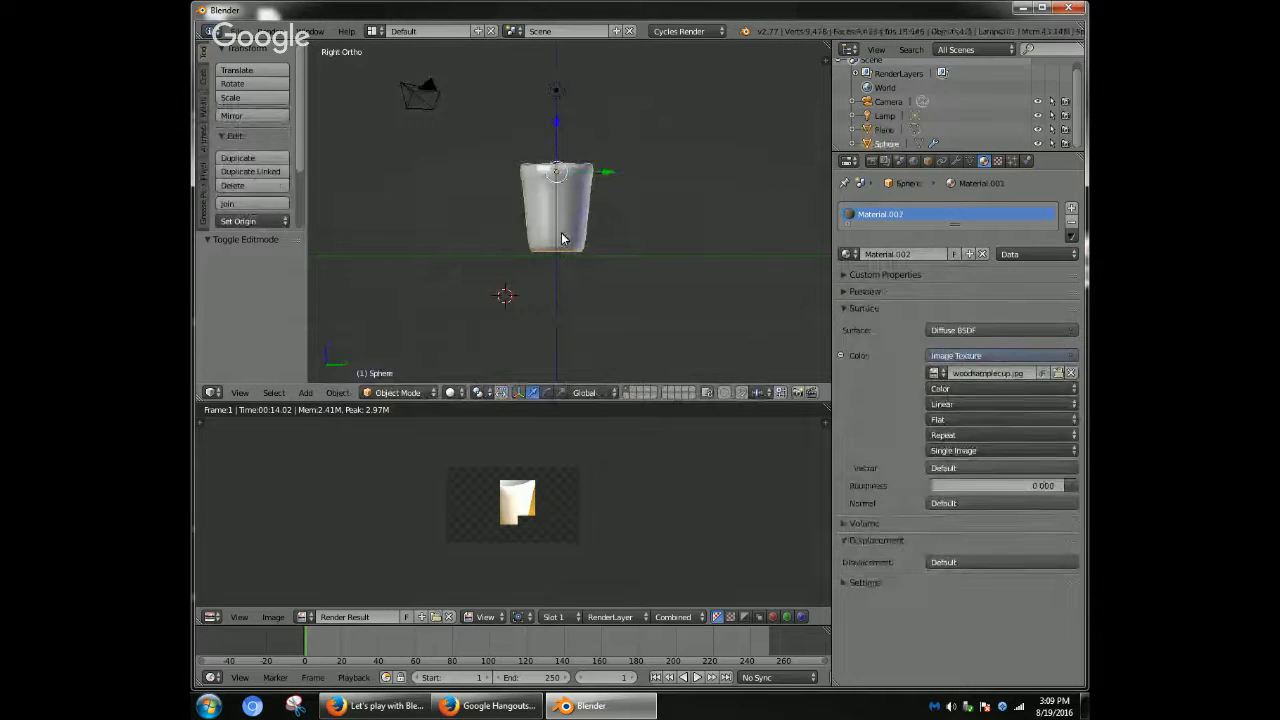
key(KP_1)
middle_drag(573, 247, 566, 292)
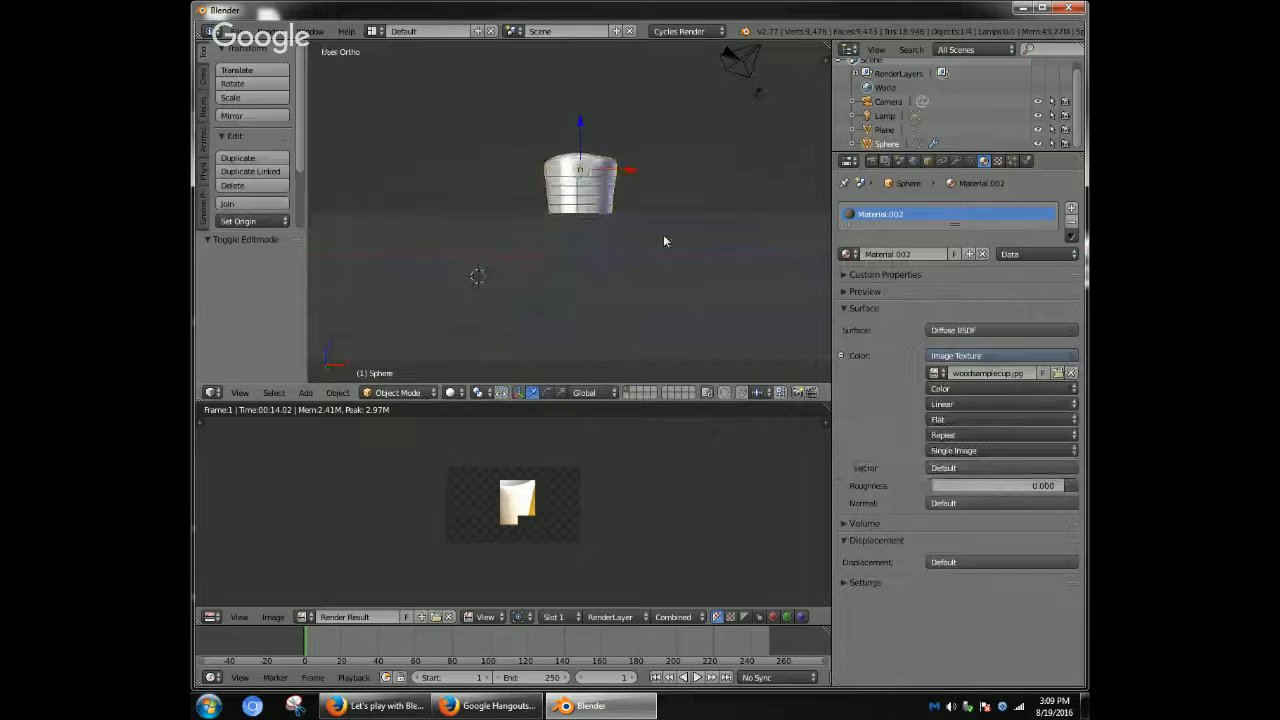
key(KP_3)
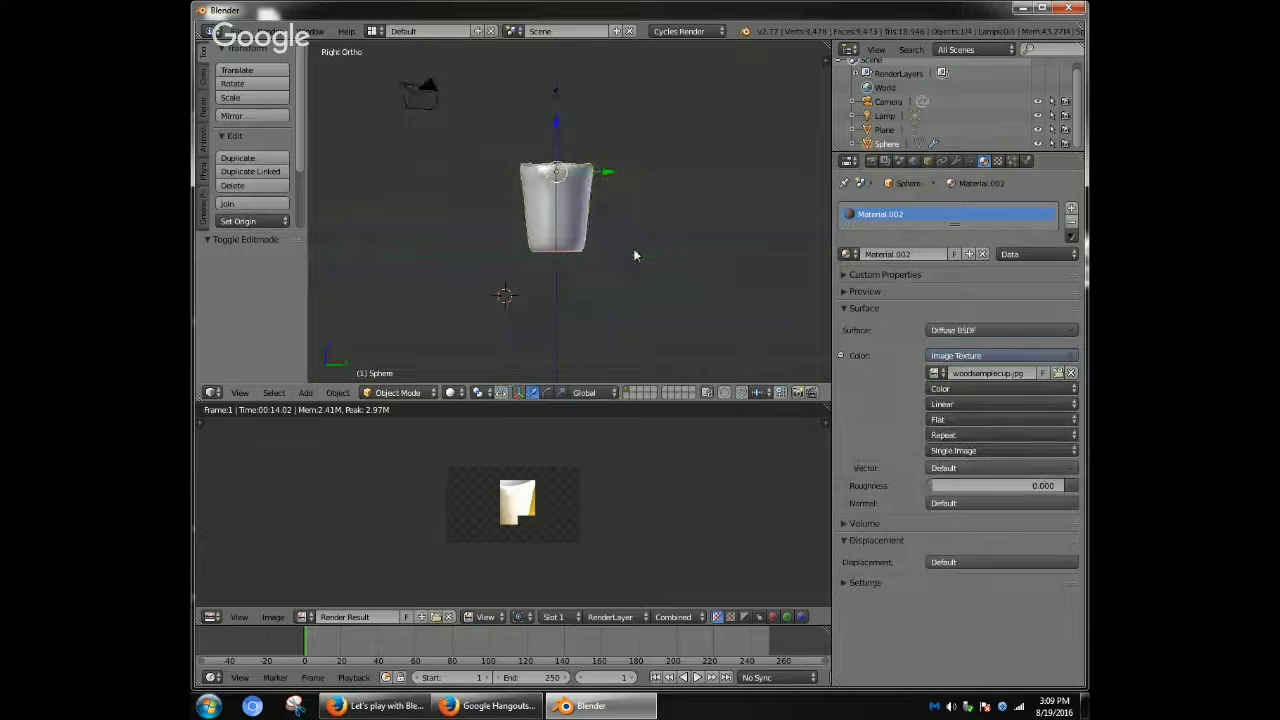
middle_drag(686, 202, 684, 226)
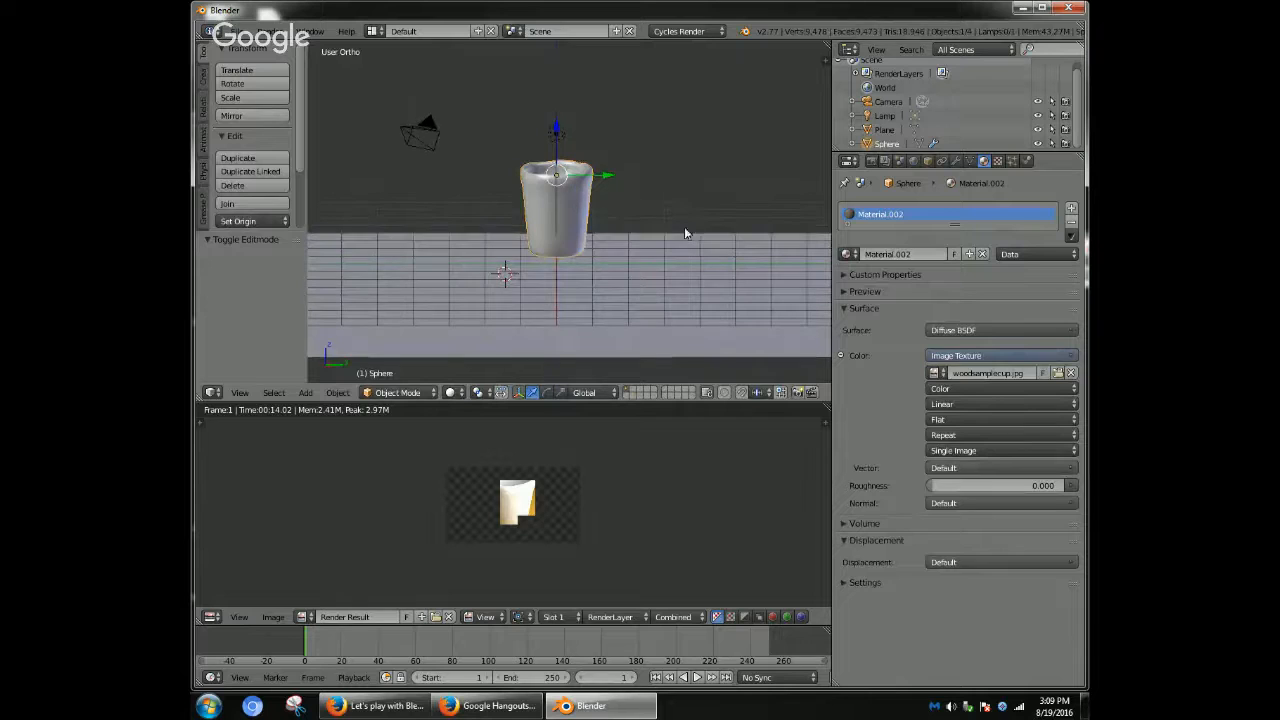
right_click(683, 230)
drag(554, 247, 552, 202)
mouse_move(702, 142)
middle_down()
mouse_move(691, 98)
mouse_move(680, 151)
middle_up()
drag(554, 207, 555, 210)
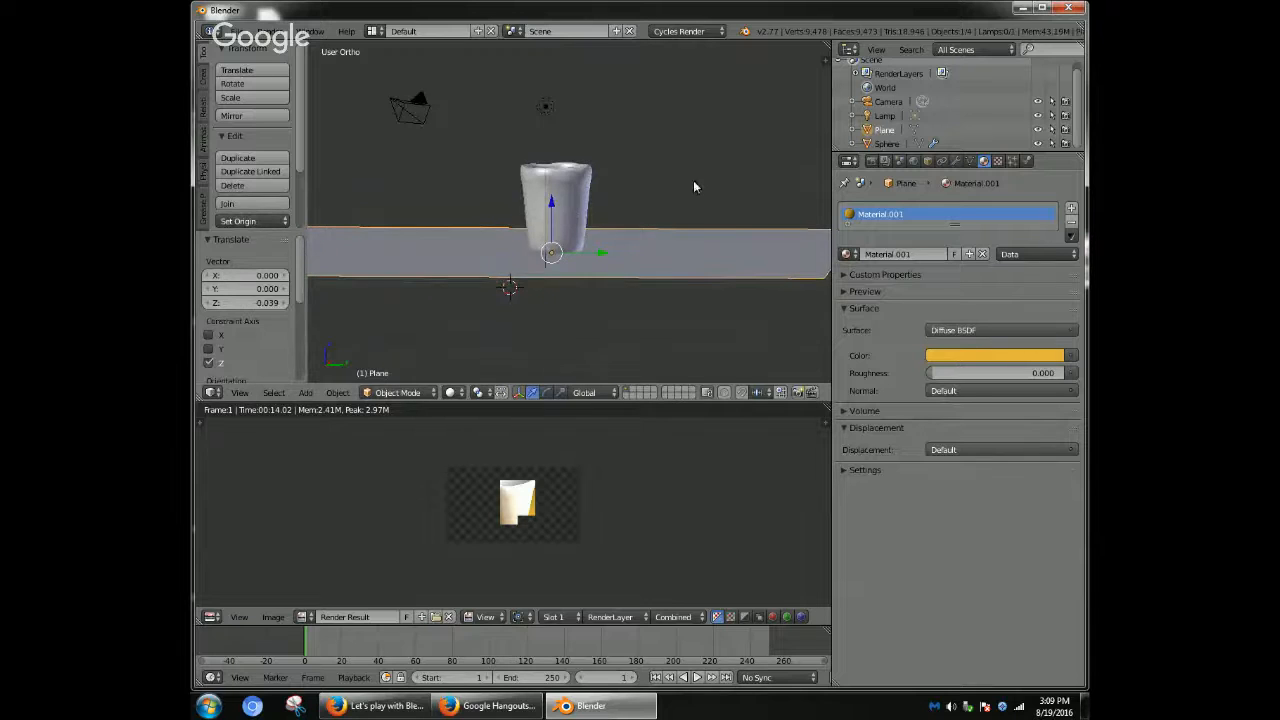
middle_drag(693, 182, 643, 217)
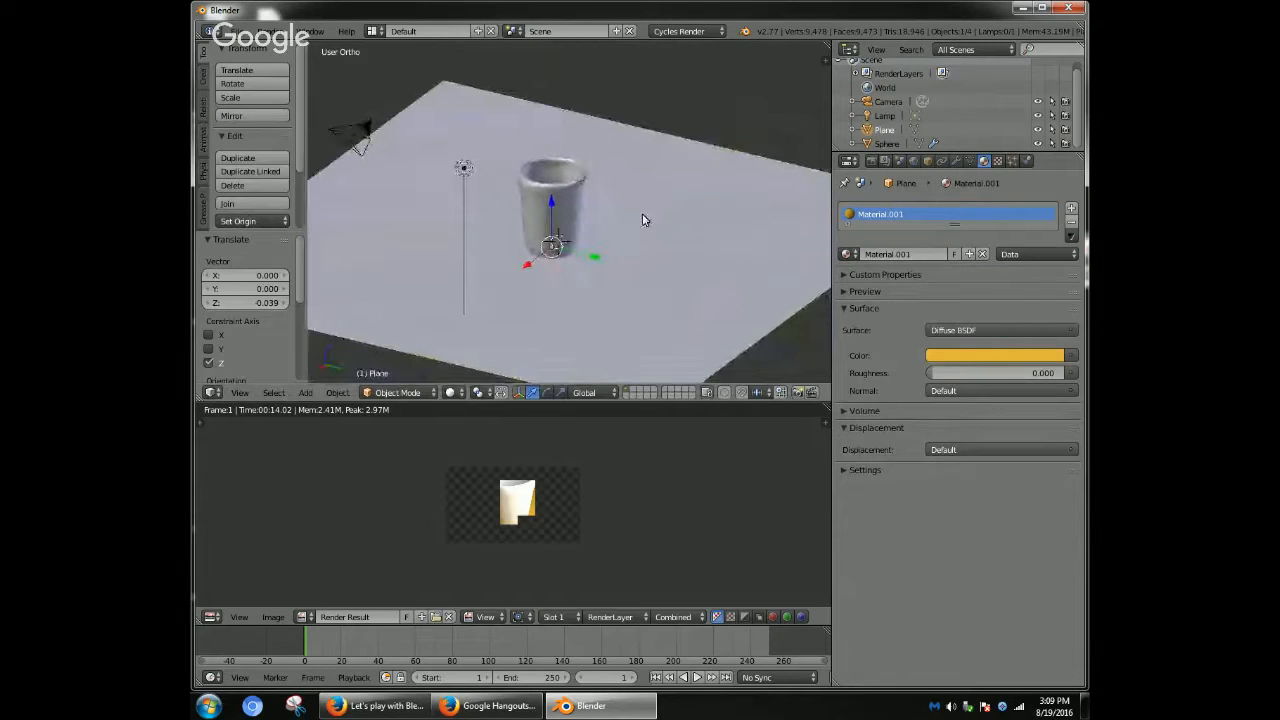
middle_drag(654, 71, 608, 106)
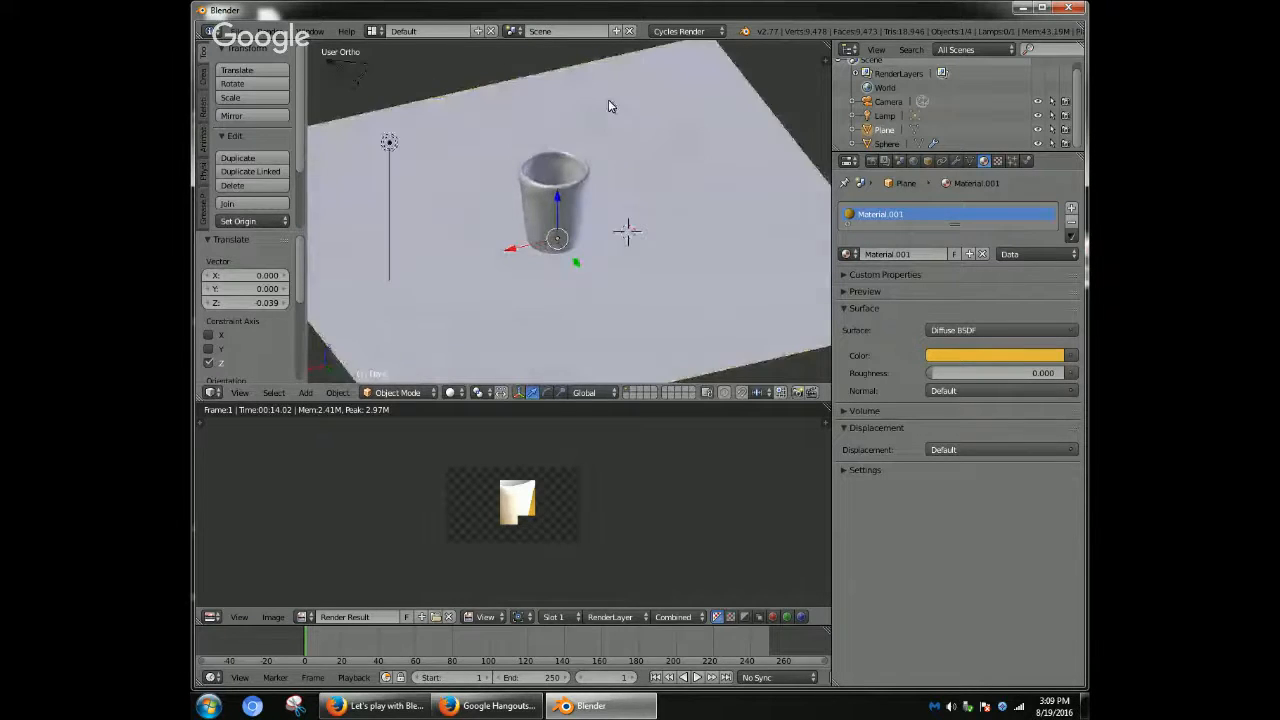
- Select the cup, return to the camera view and put the cup into Edit Mode
right_click(540, 180)
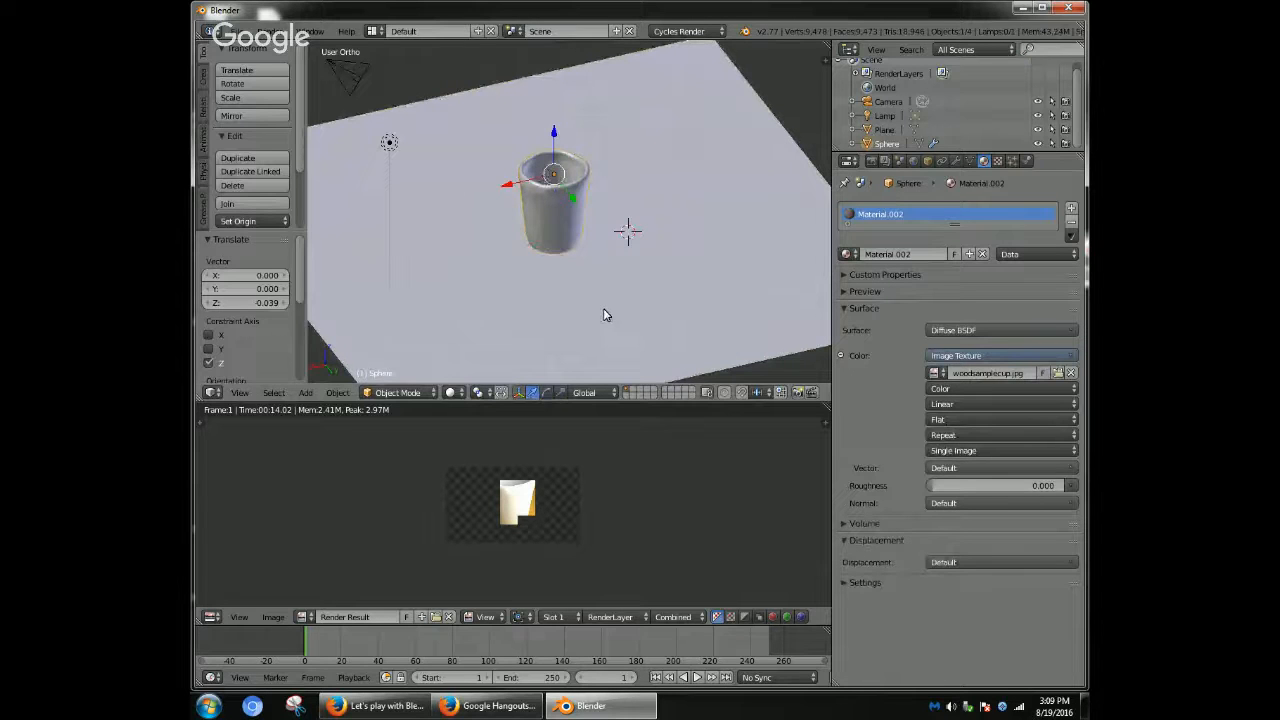
key(KP_0)
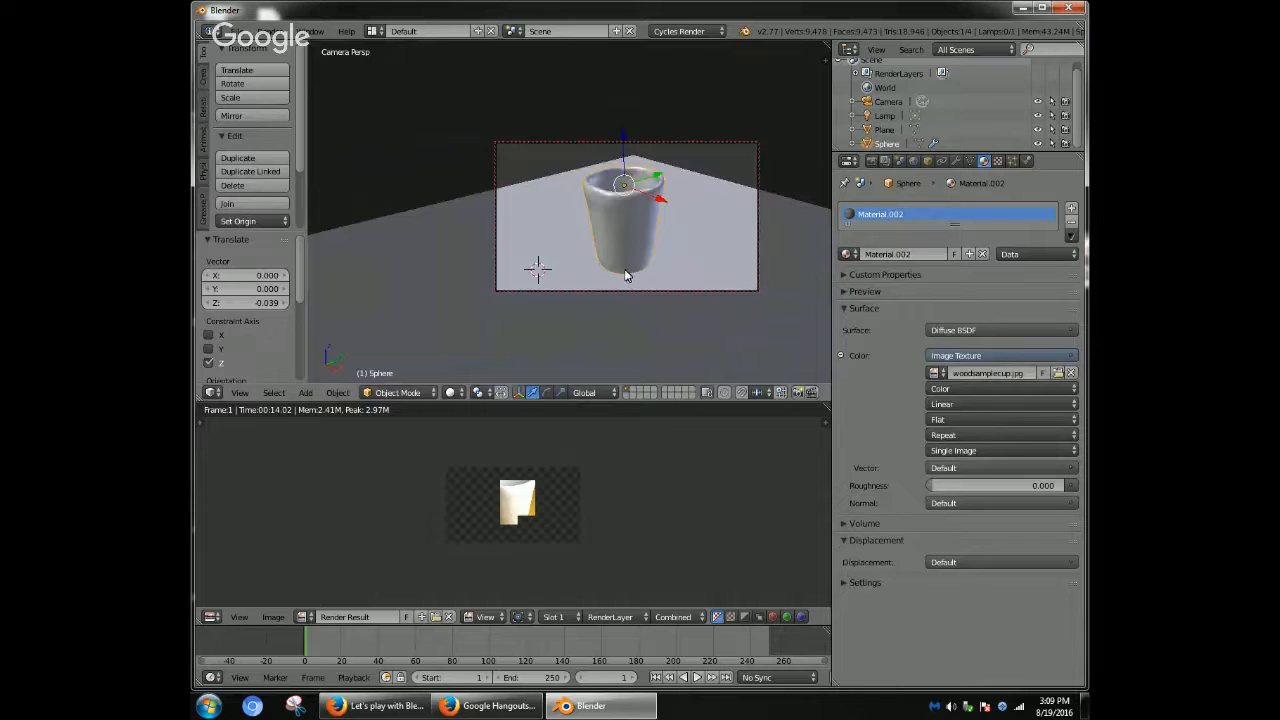
key(u)
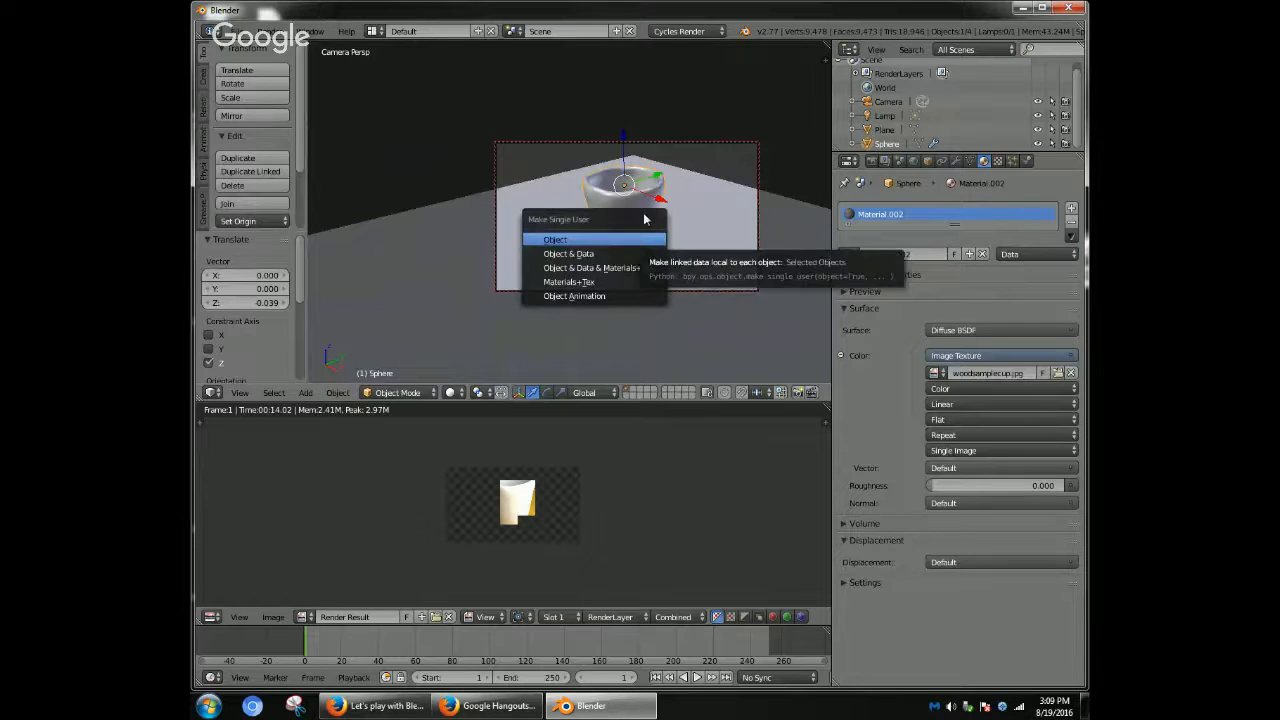
click(397, 392)
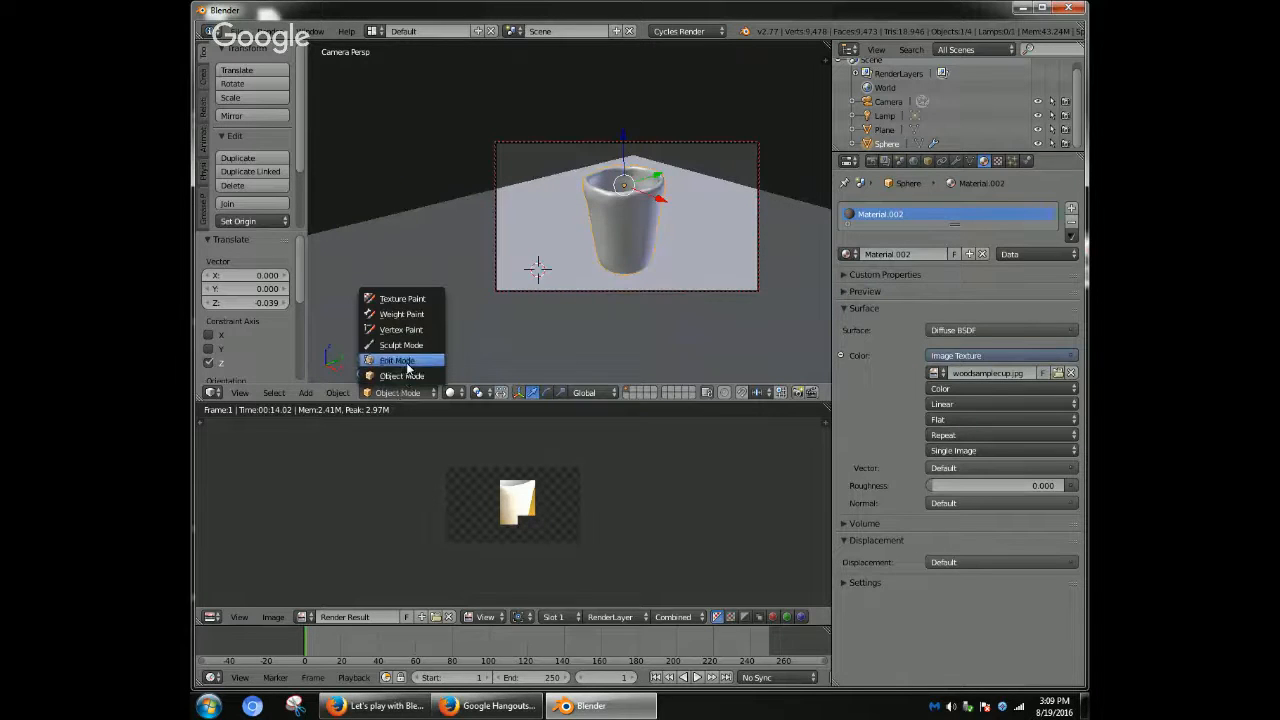
click(405, 362)
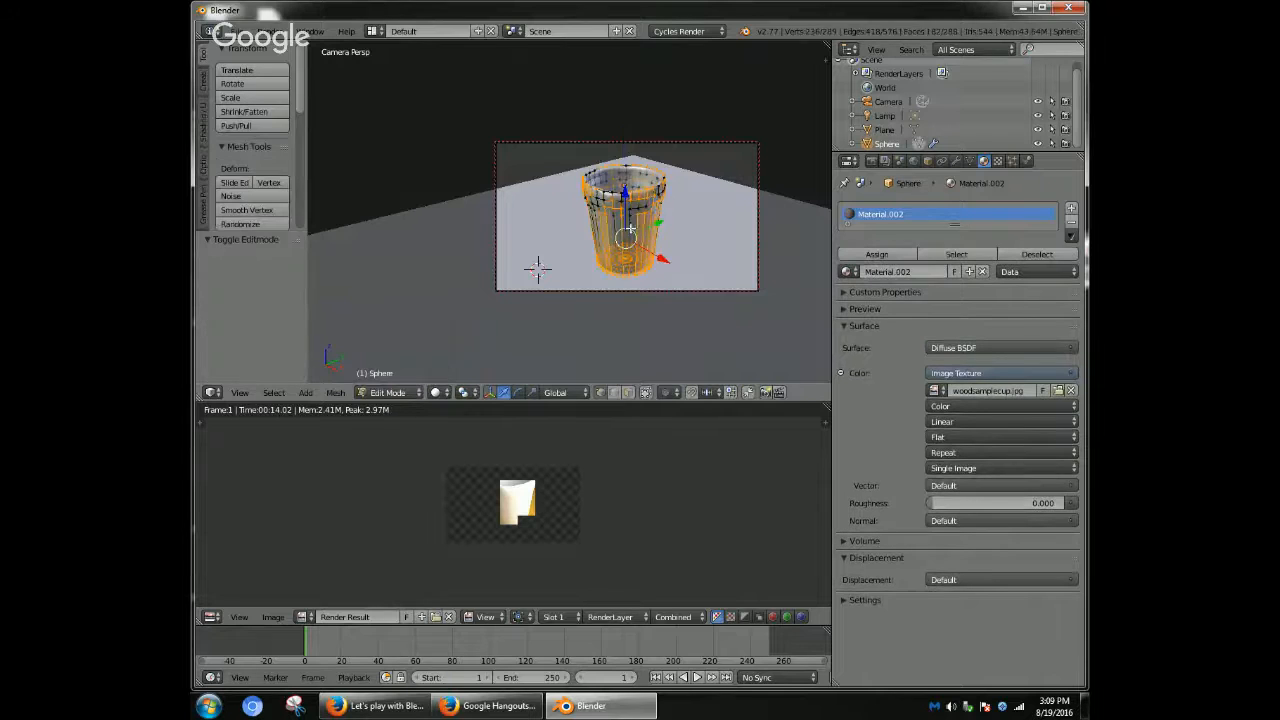
- Select all of the cup's geometry and apply the Unwrap UV mapping to it
key(a)
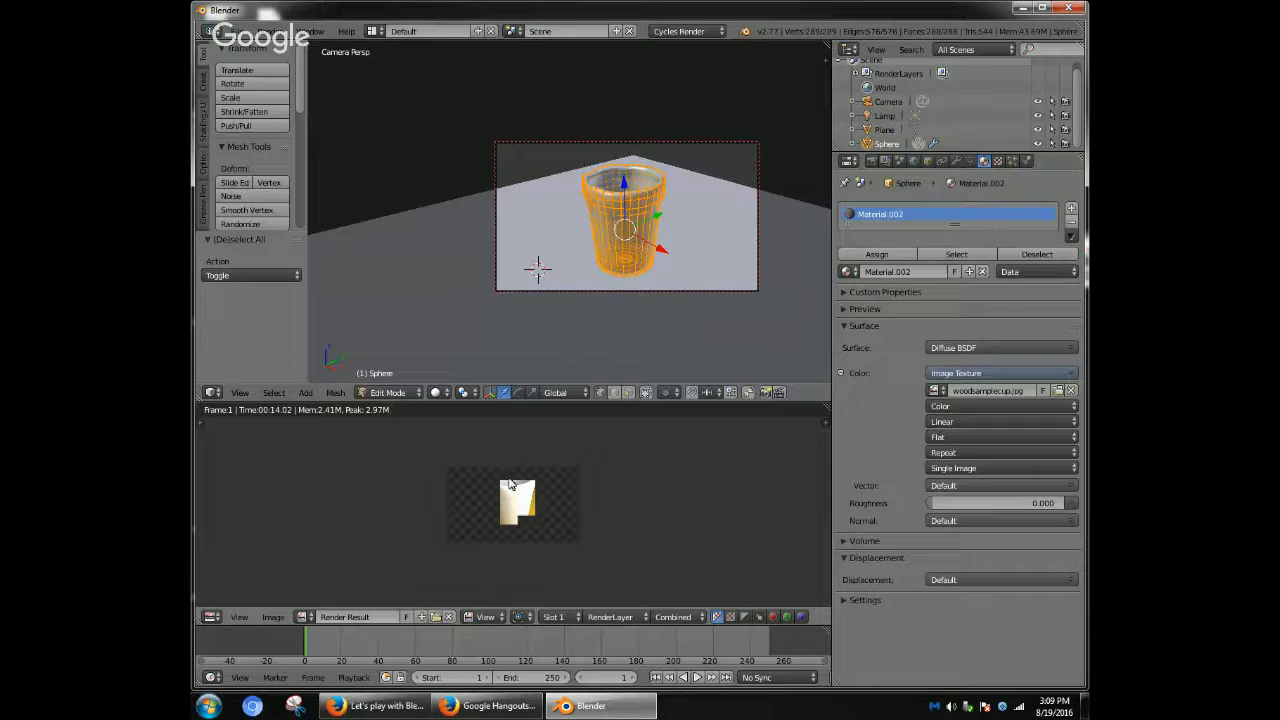
right_click(615, 205)
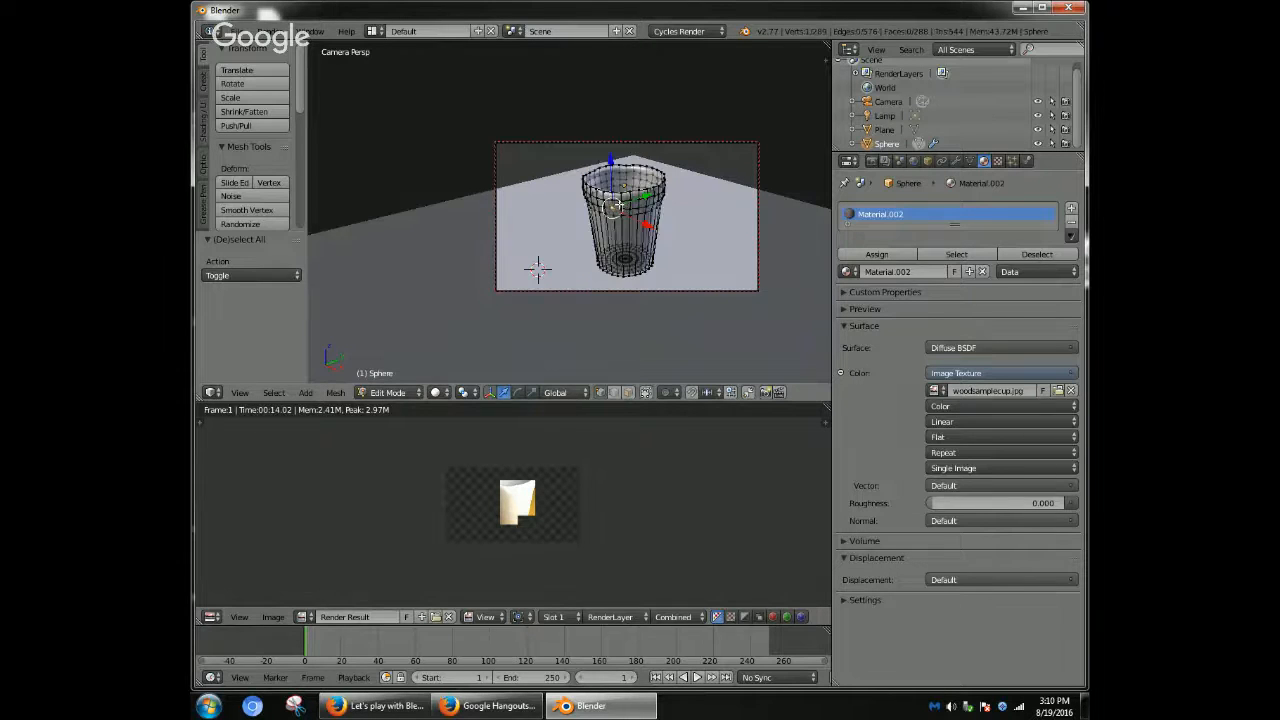
key(a)
key(a)
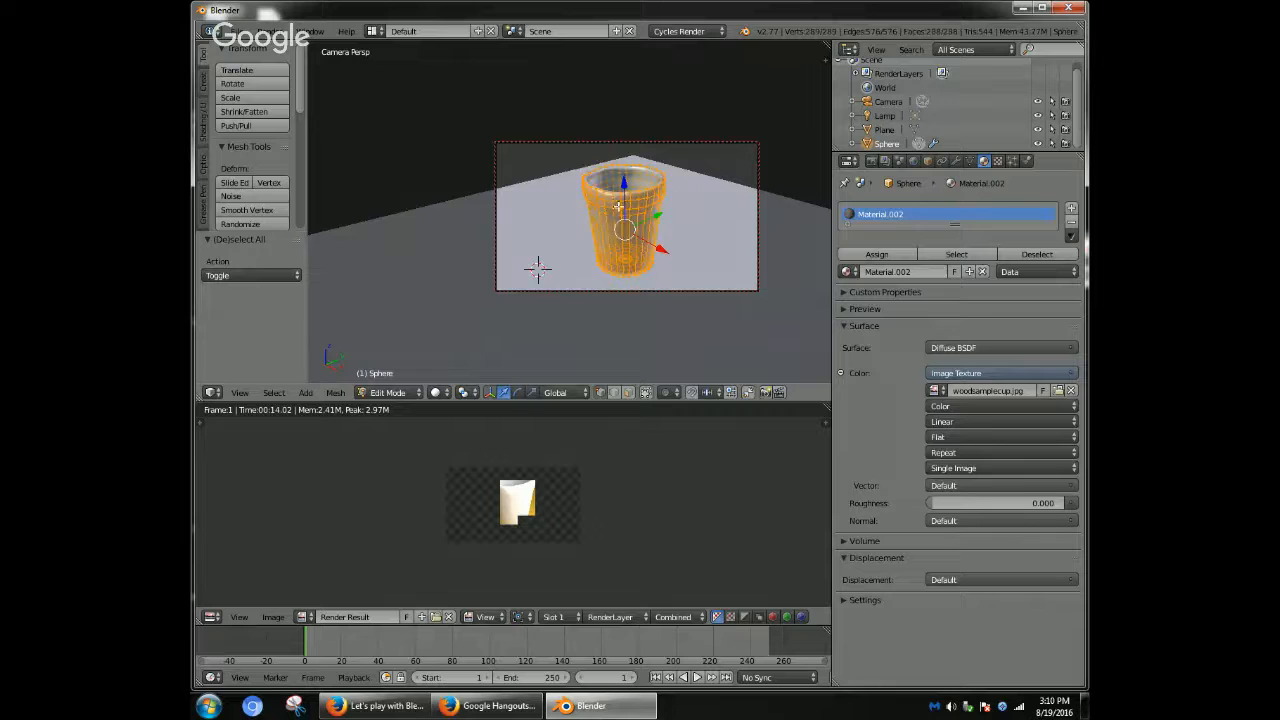
key(u)
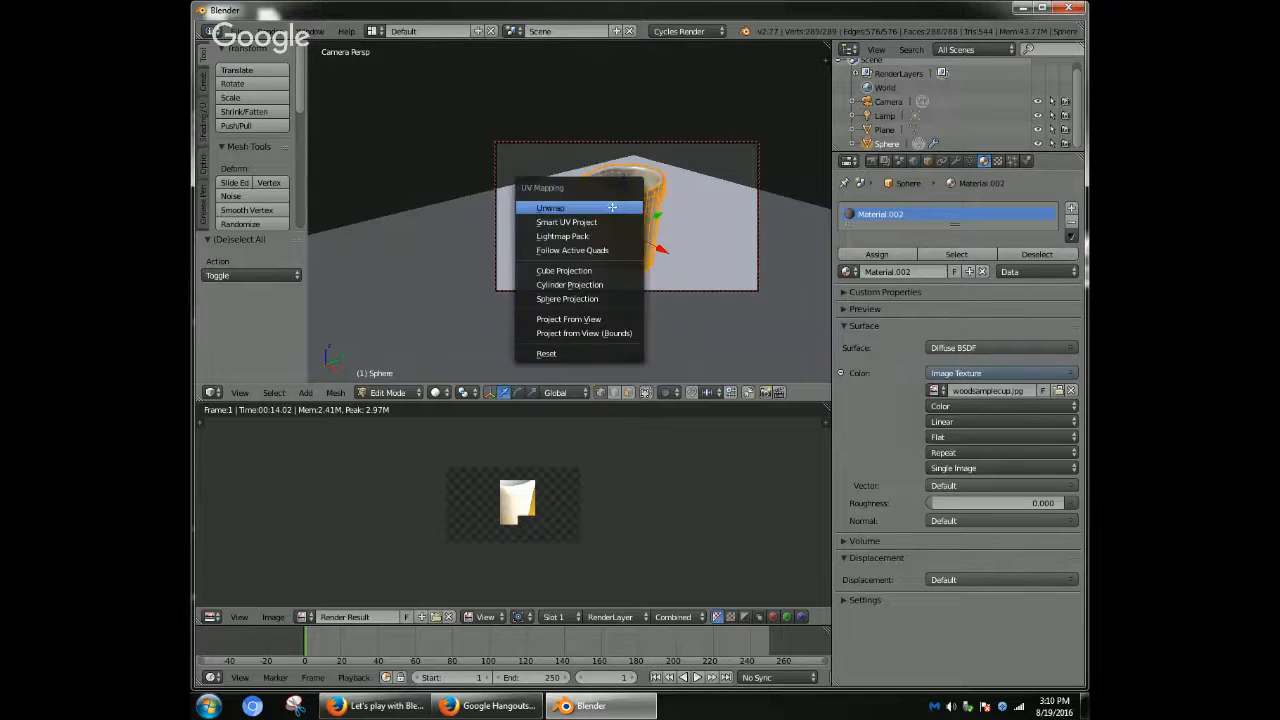
click(613, 207)
- Show the cup's unwrapped UV layout in a UV/Image Editor and unlink the Render Result image from it
click(211, 616)
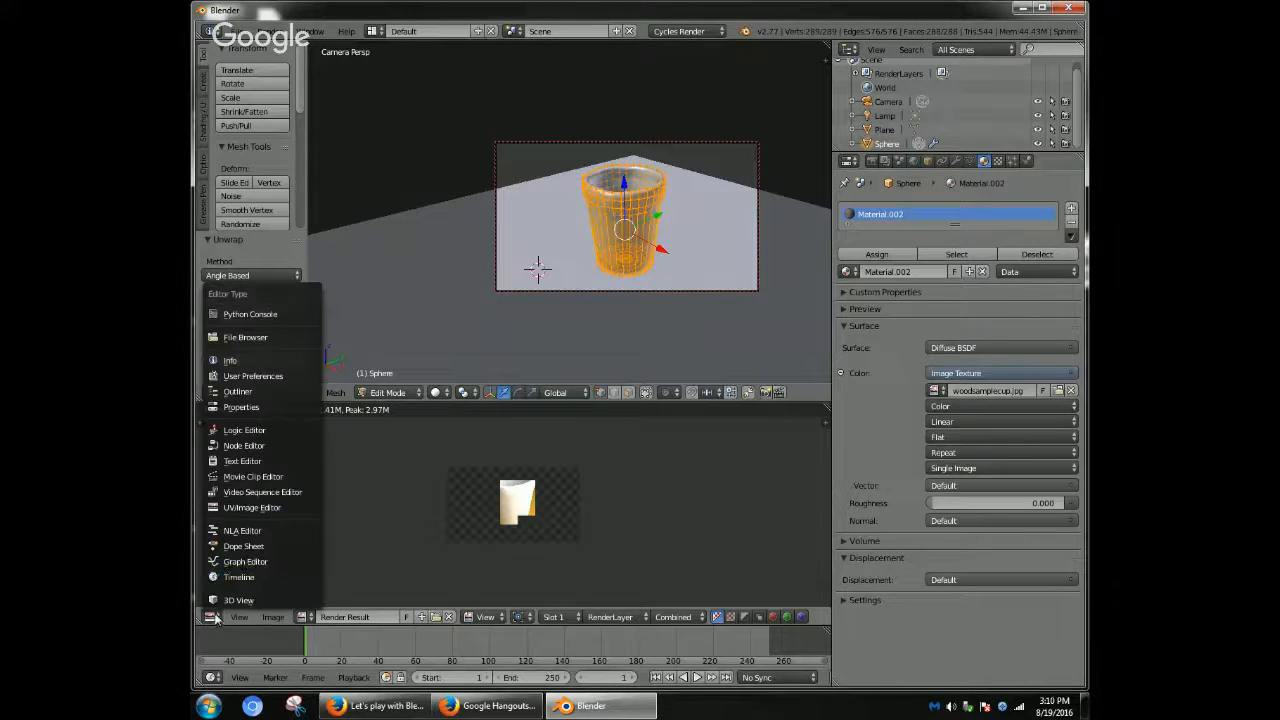
click(250, 445)
click(211, 616)
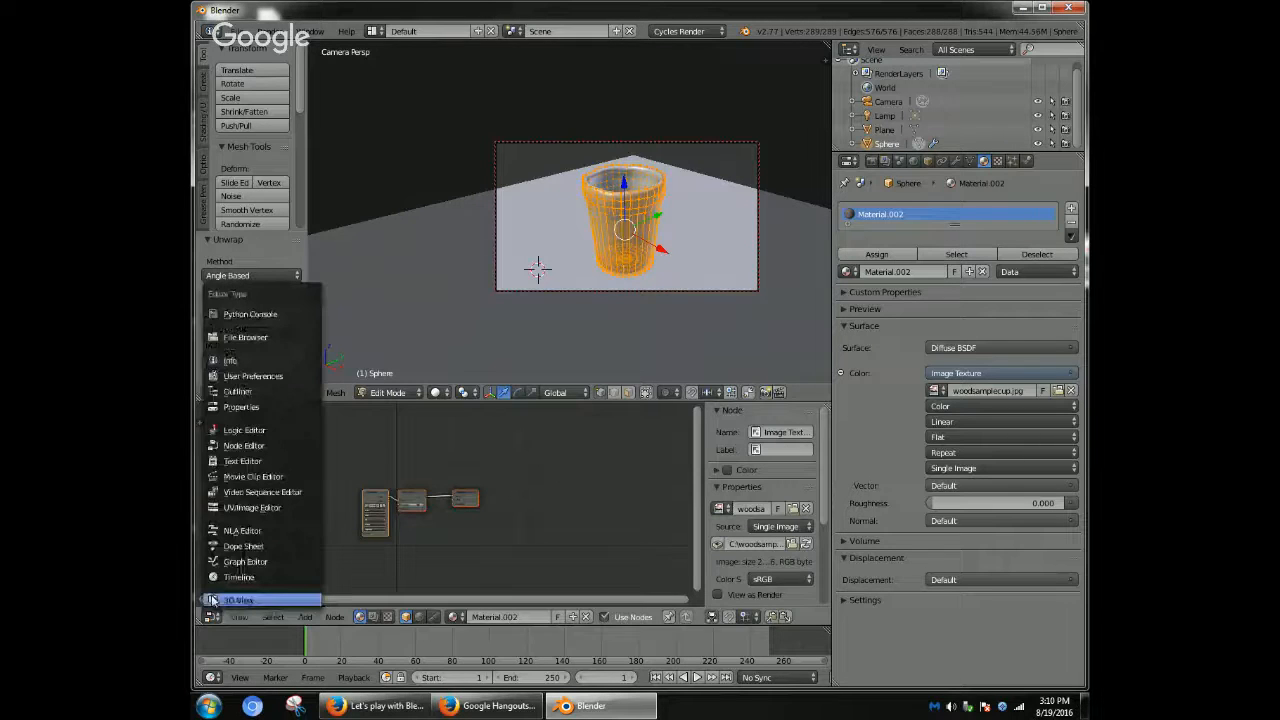
click(243, 508)
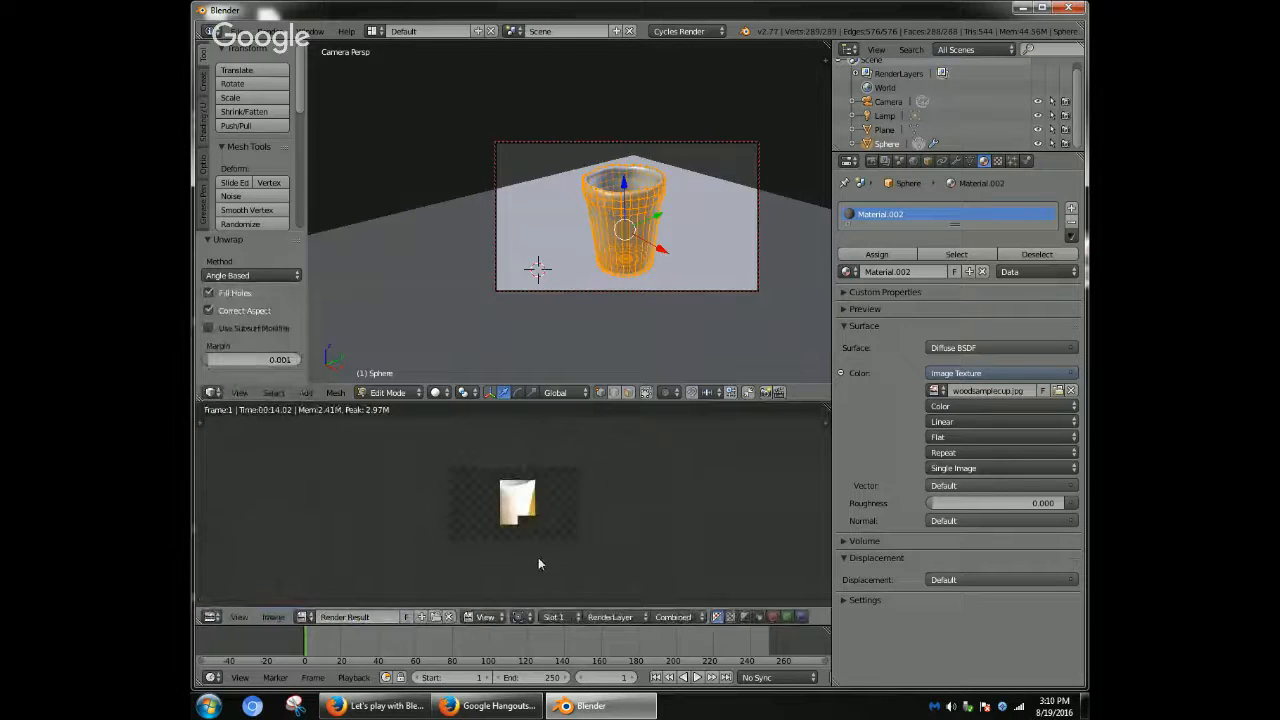
click(426, 618)
click(448, 617)
scroll(486, 566, up, 5)
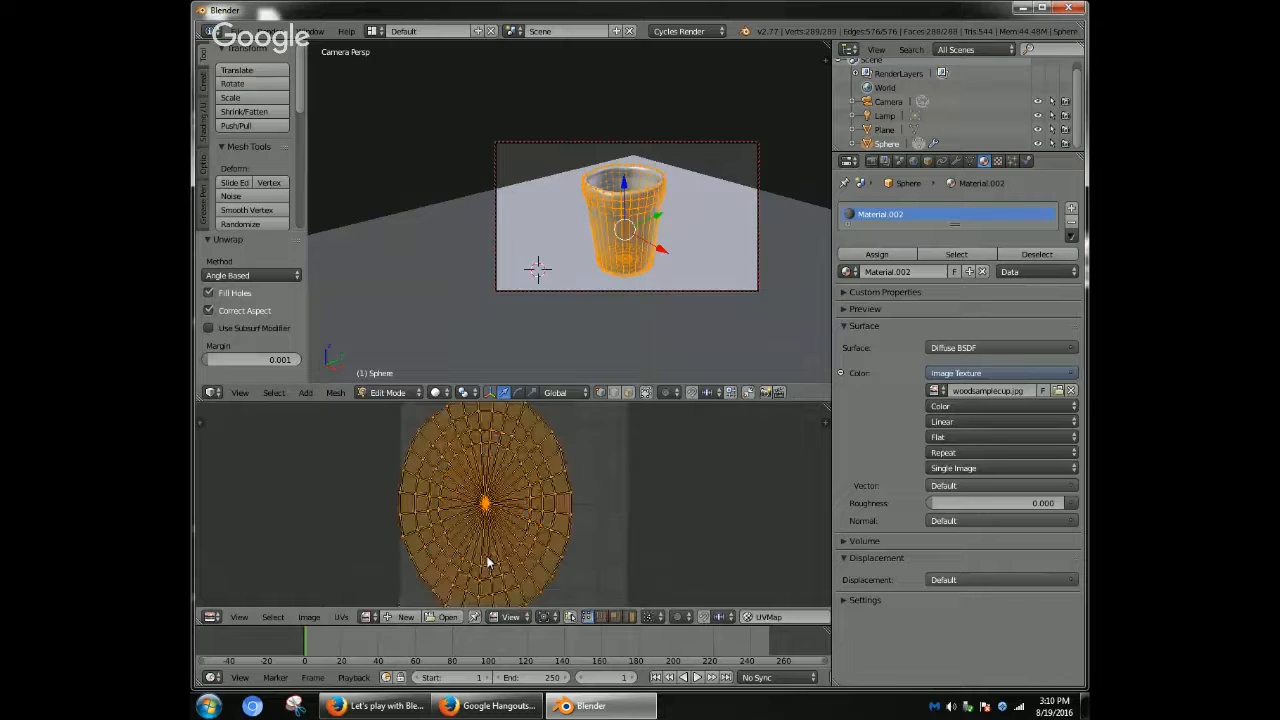
scroll(488, 563, down, 1)
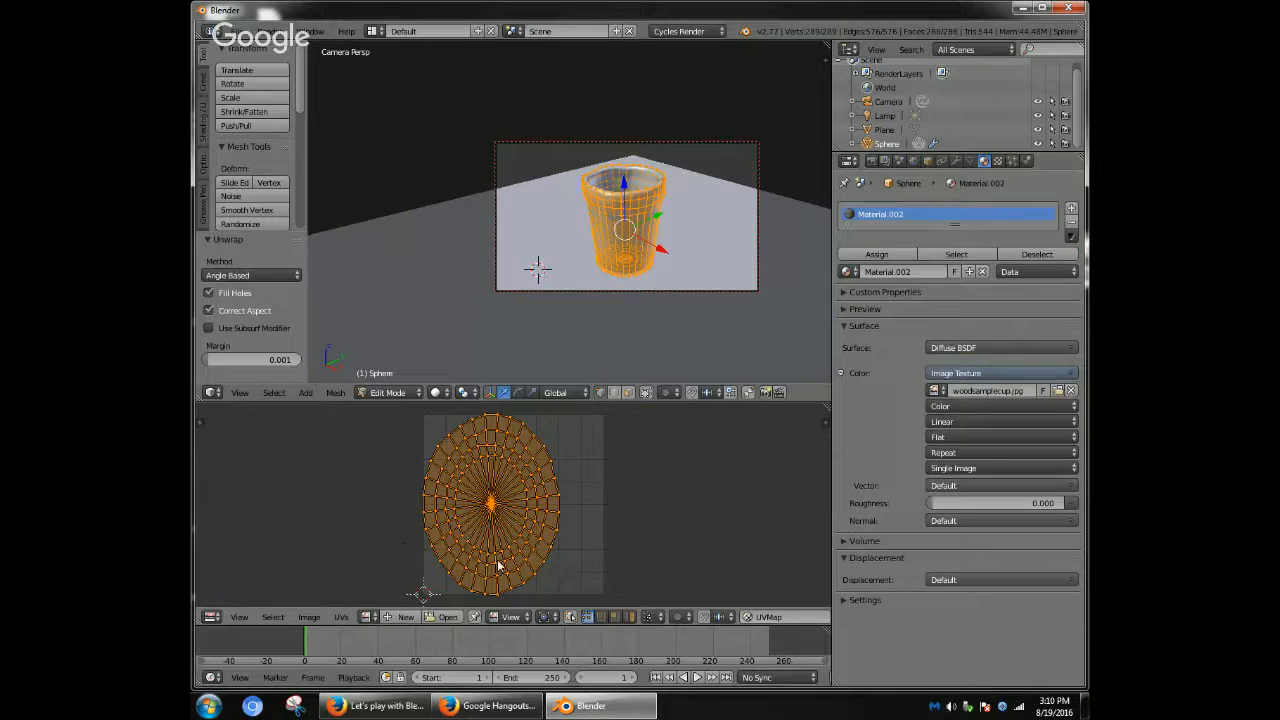
- Load woodsamplecup.jpg from the C: drive as the image behind the cup's UV layout
click(405, 620)
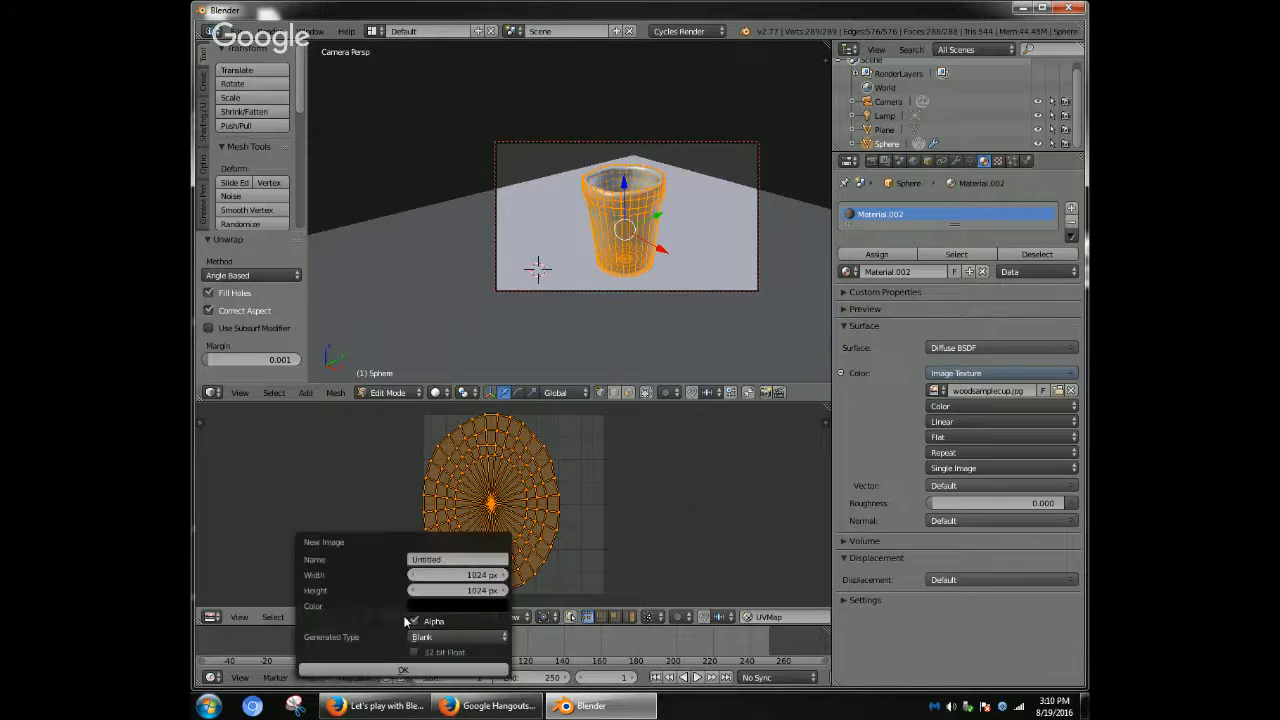
click(447, 619)
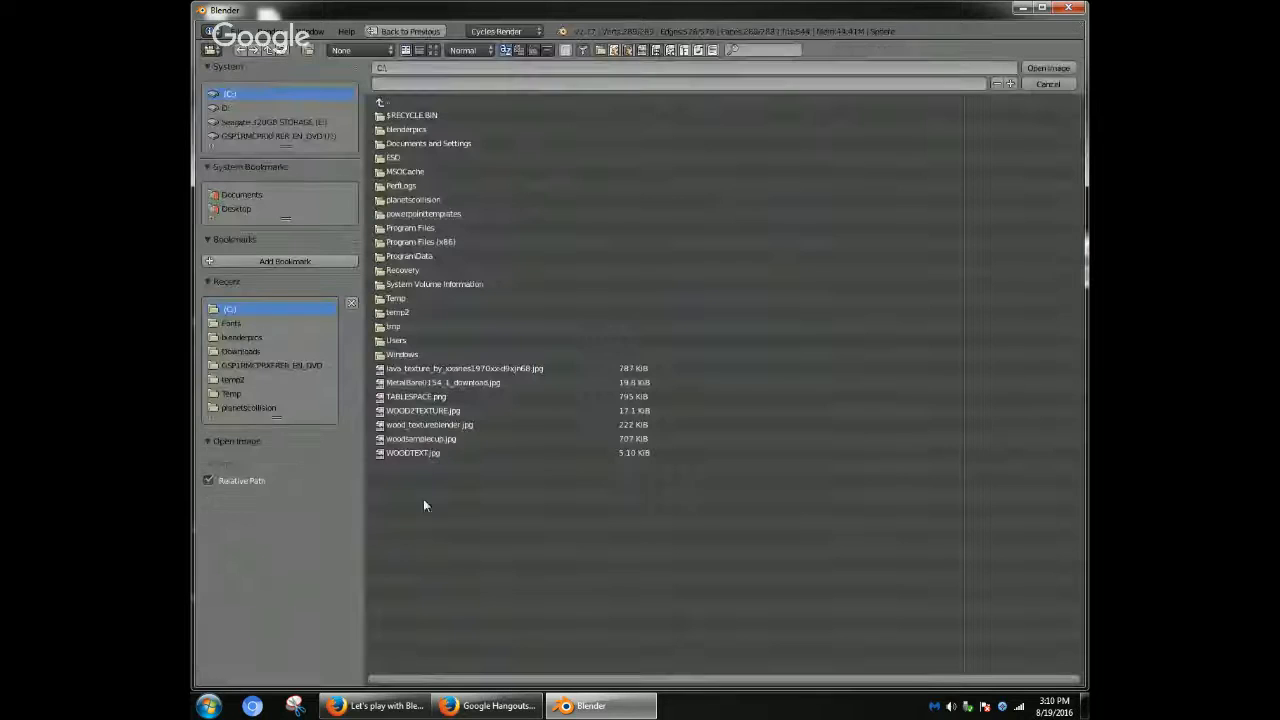
click(422, 440)
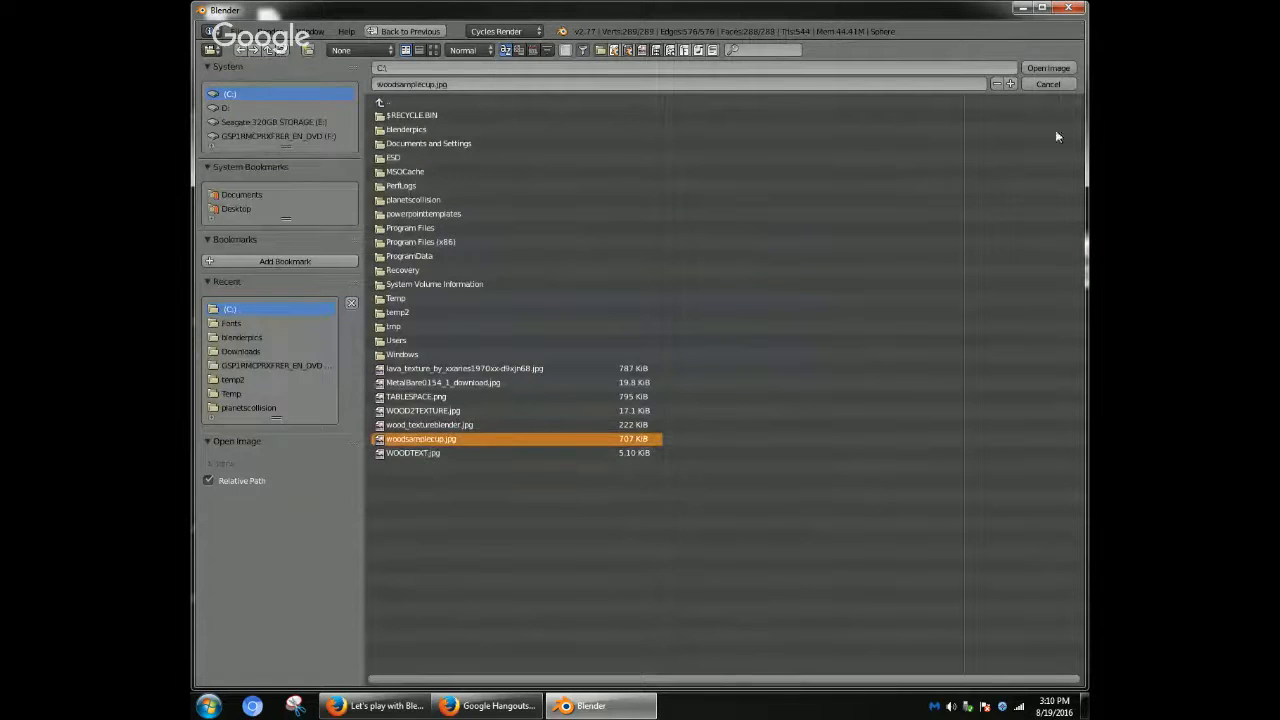
click(1033, 68)
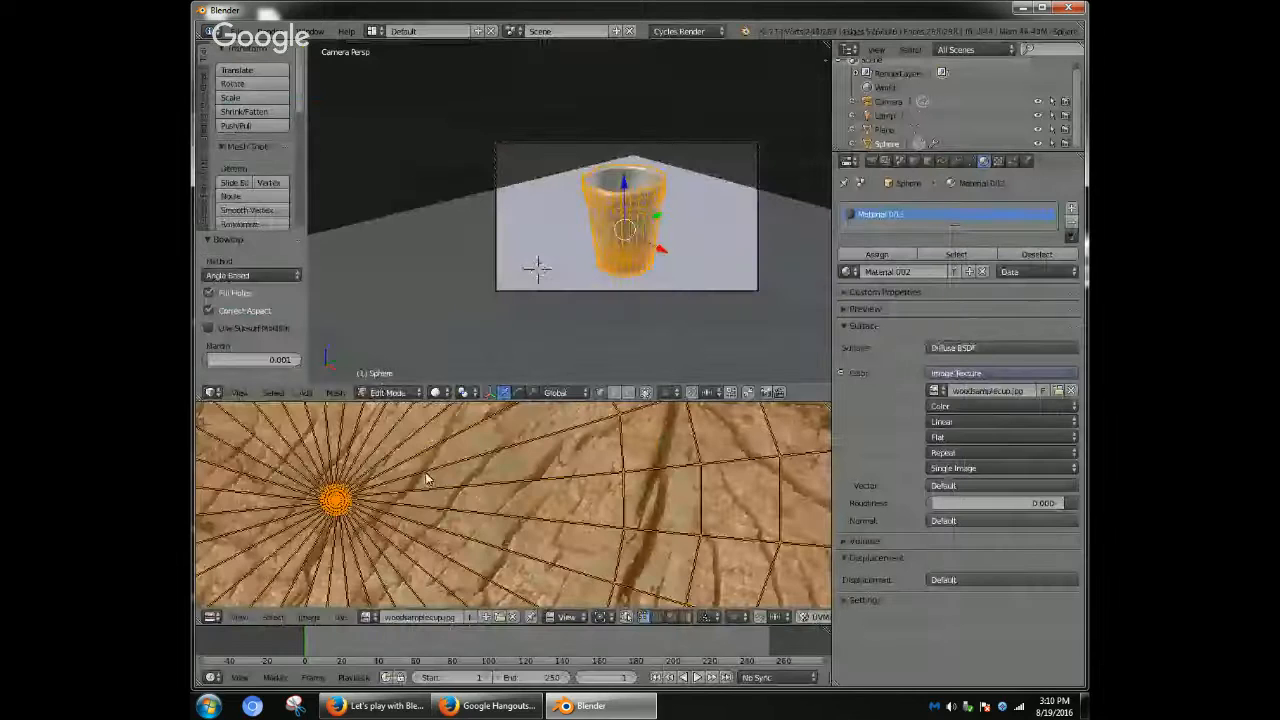
scroll(430, 472, down, 3)
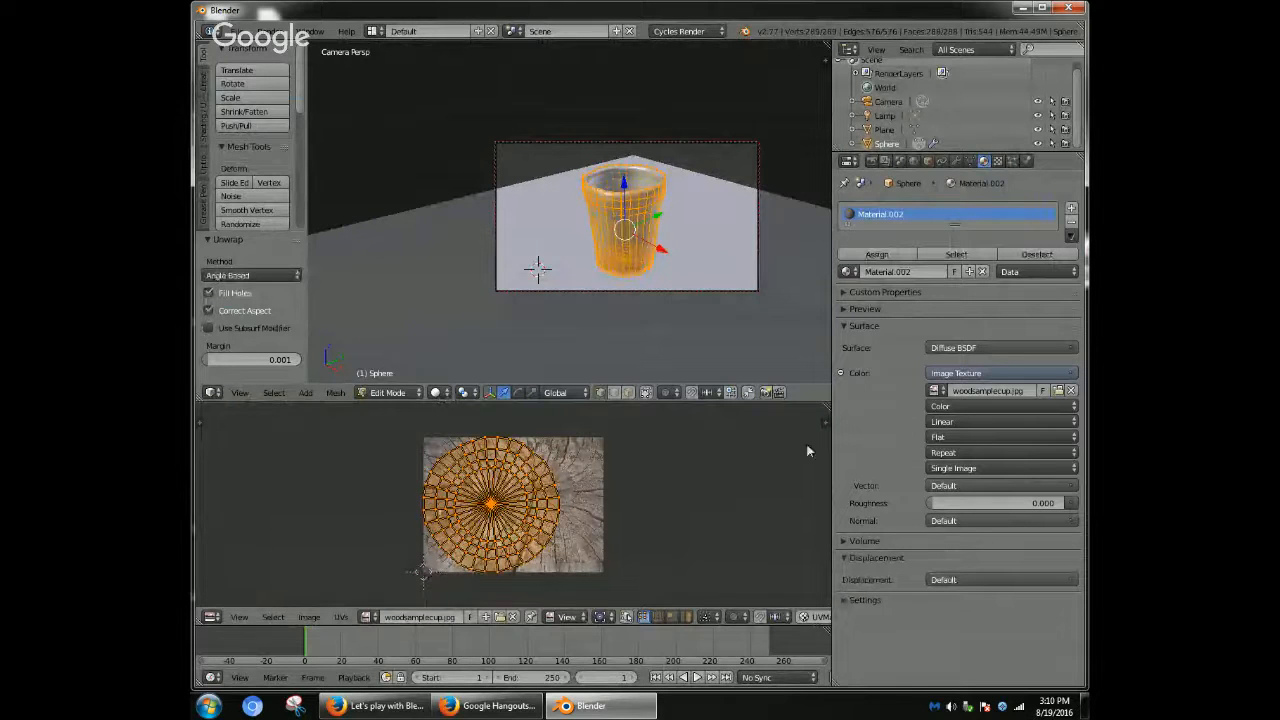
- Split the UV editor area in two and make the new area a 3D View with Rendered shading
drag(826, 418, 540, 444)
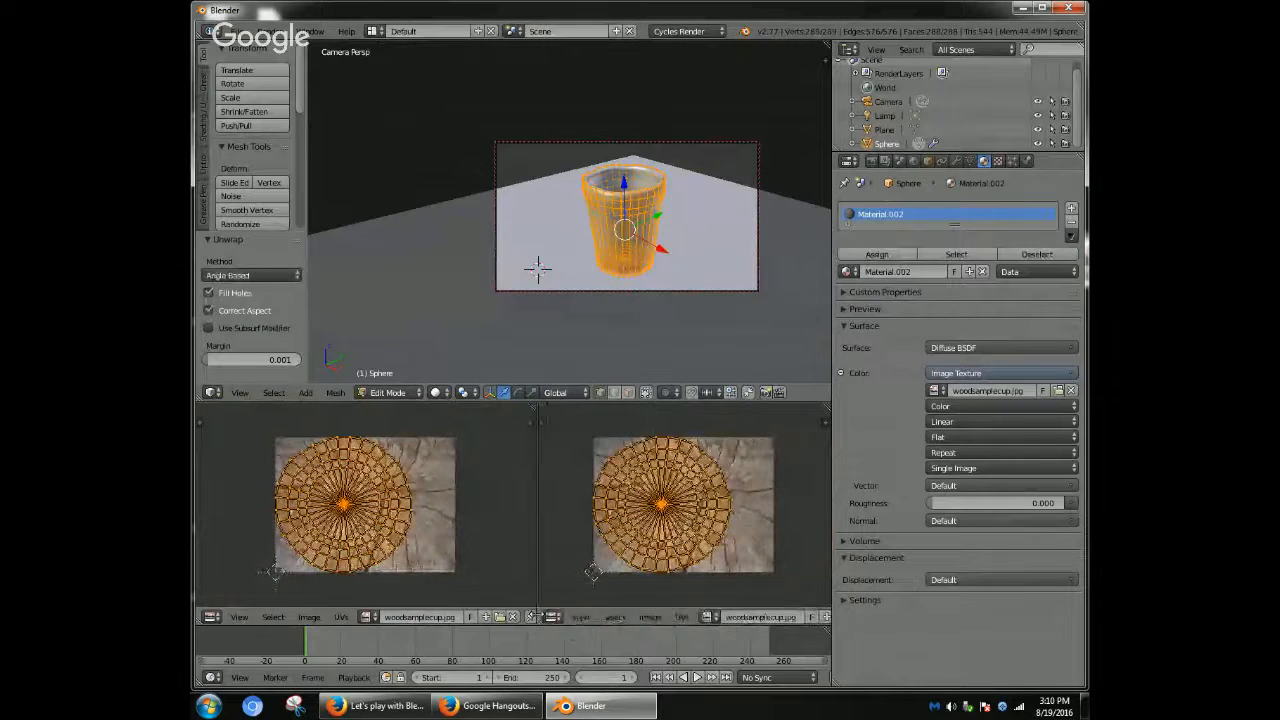
click(552, 616)
click(576, 604)
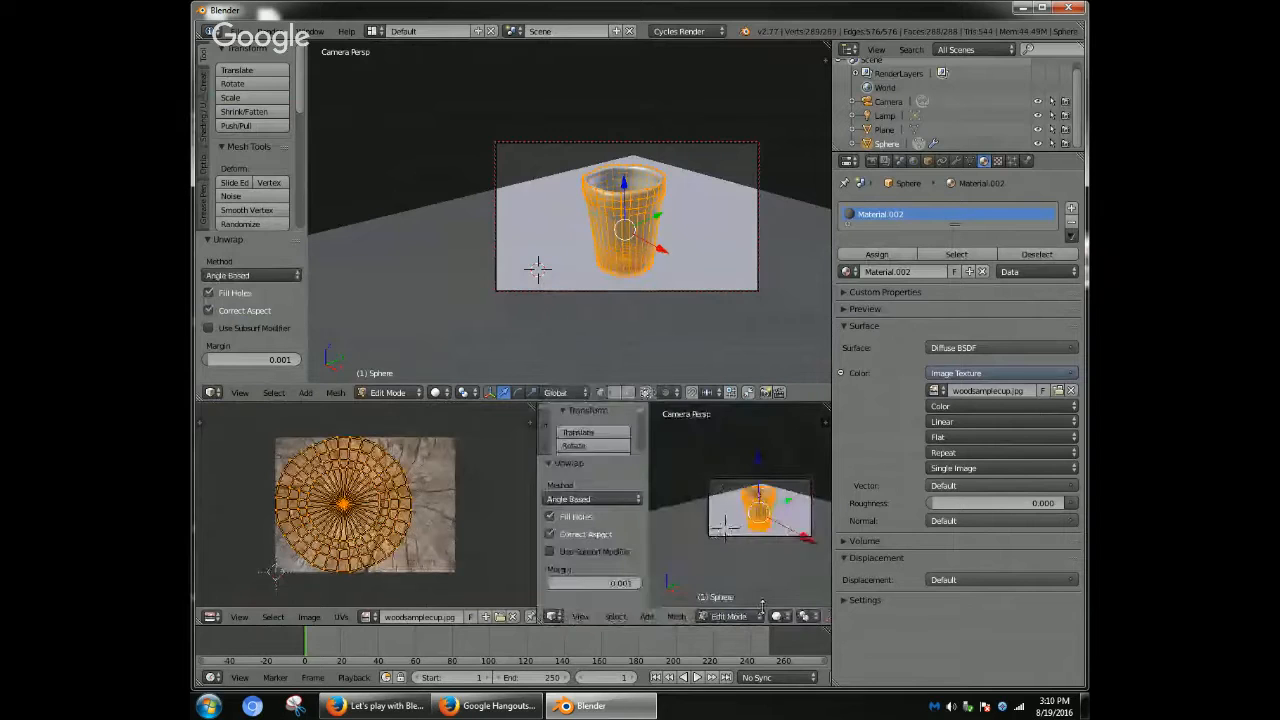
click(777, 616)
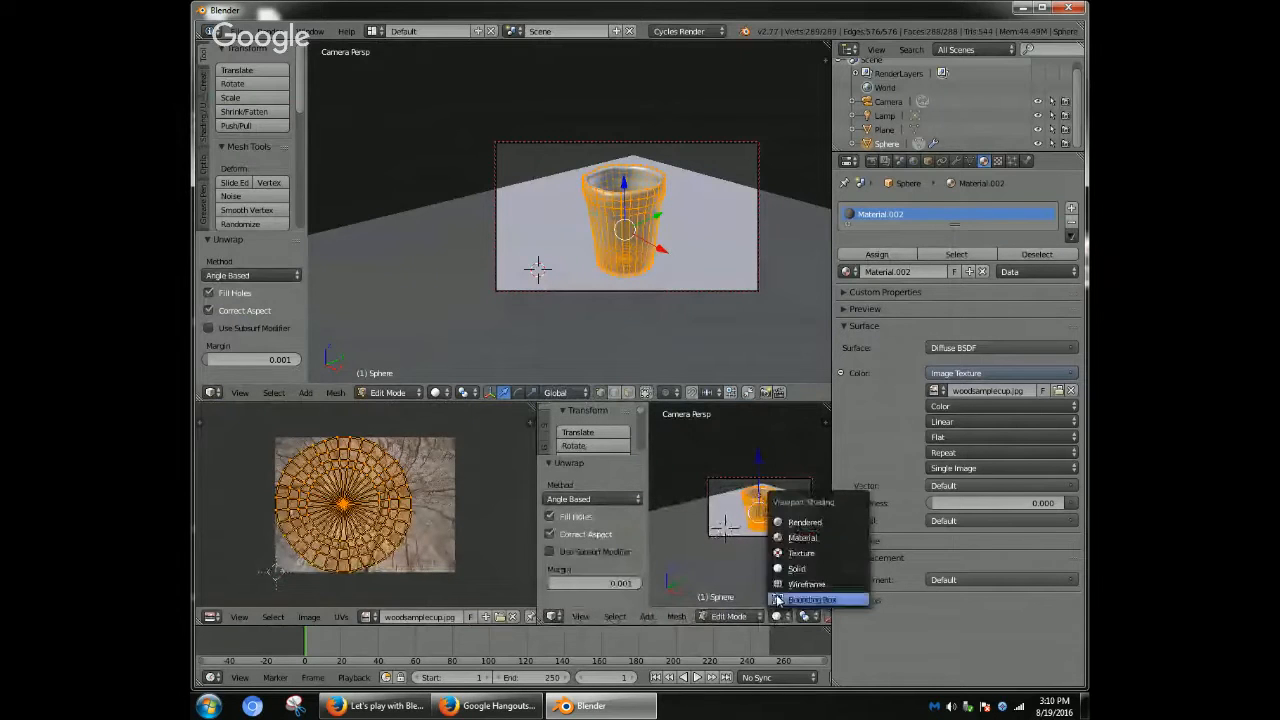
click(797, 522)
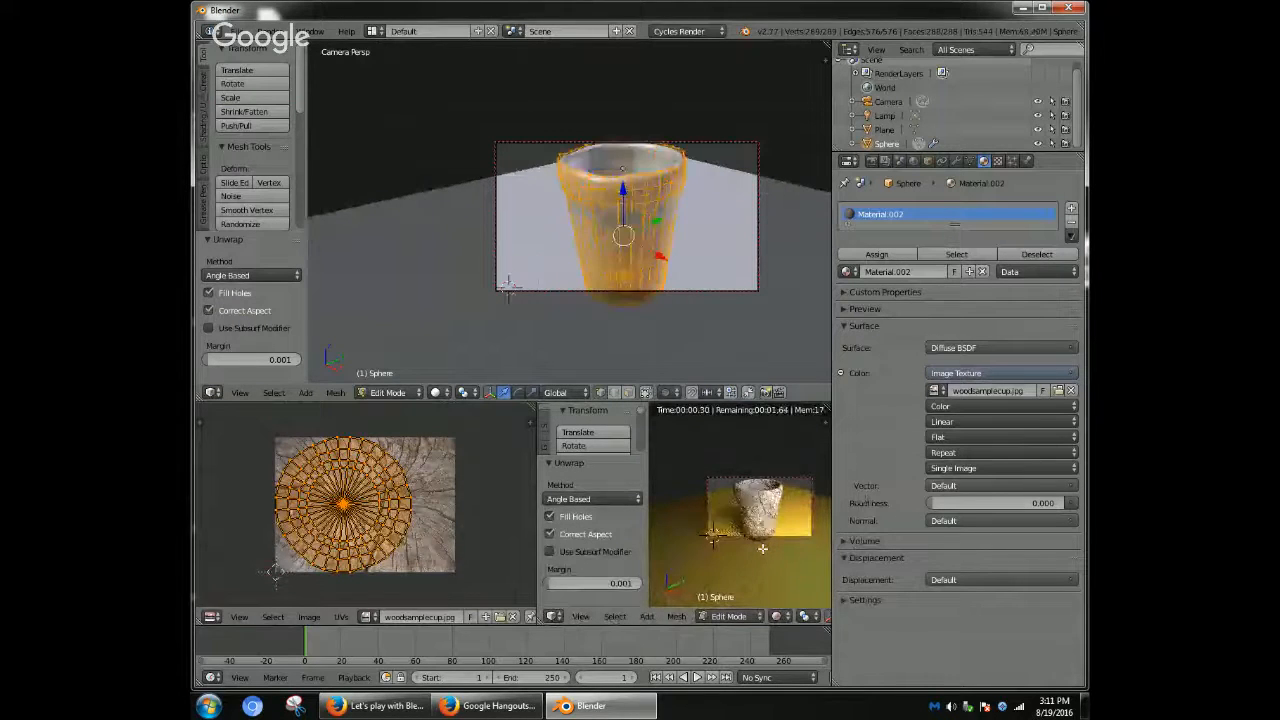
- Shift all of the cup's UVs slightly along X over the wood image, by about 0.01
scroll(761, 550, up, 1)
scroll(760, 551, down, 1)
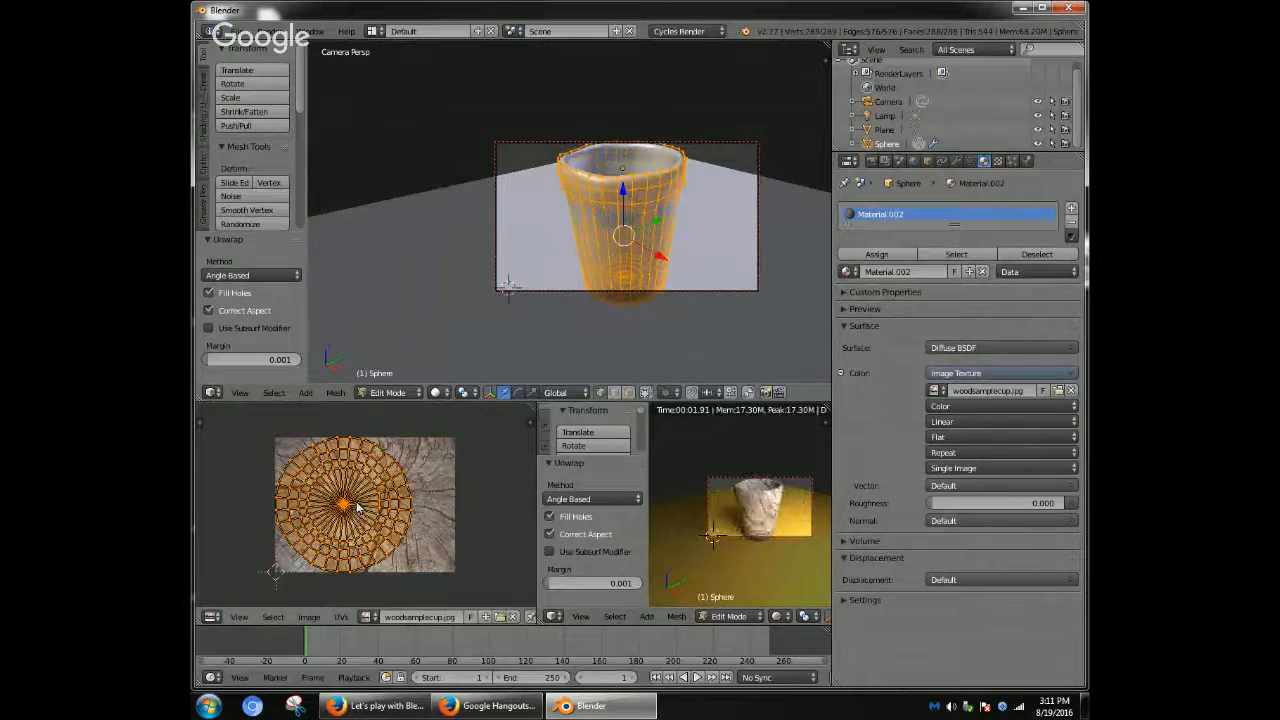
key(g)
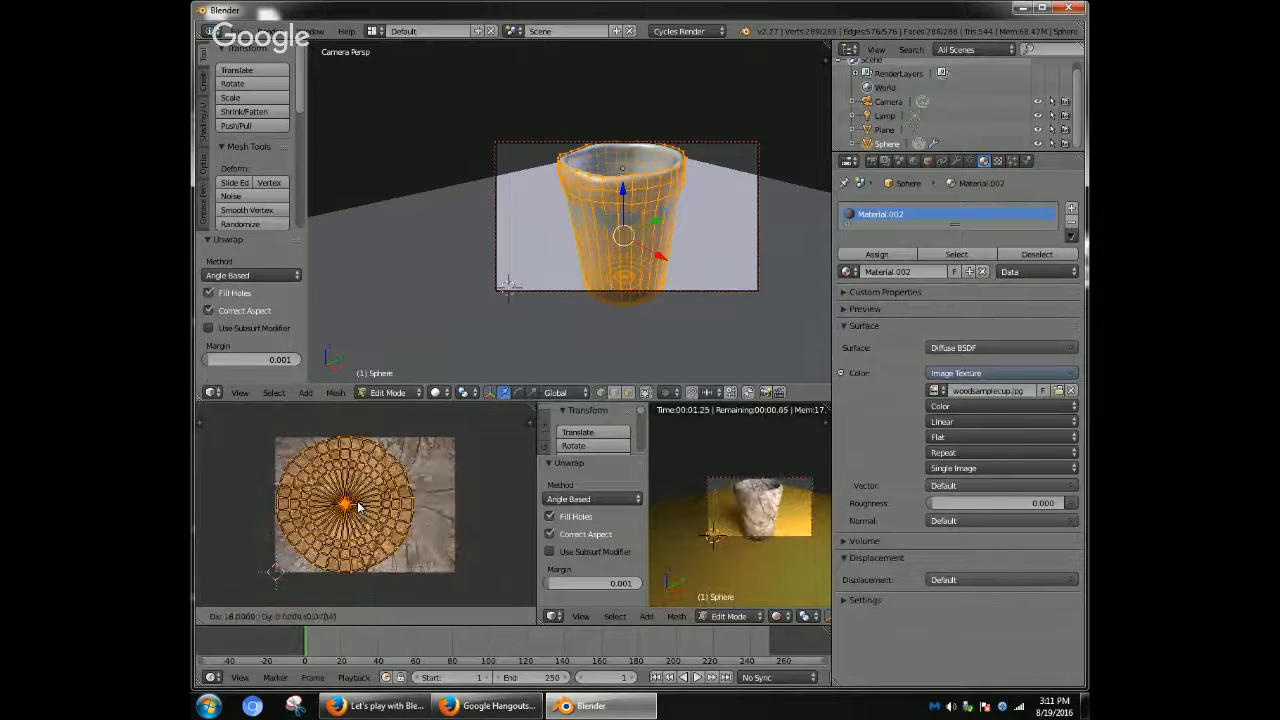
click(358, 506)
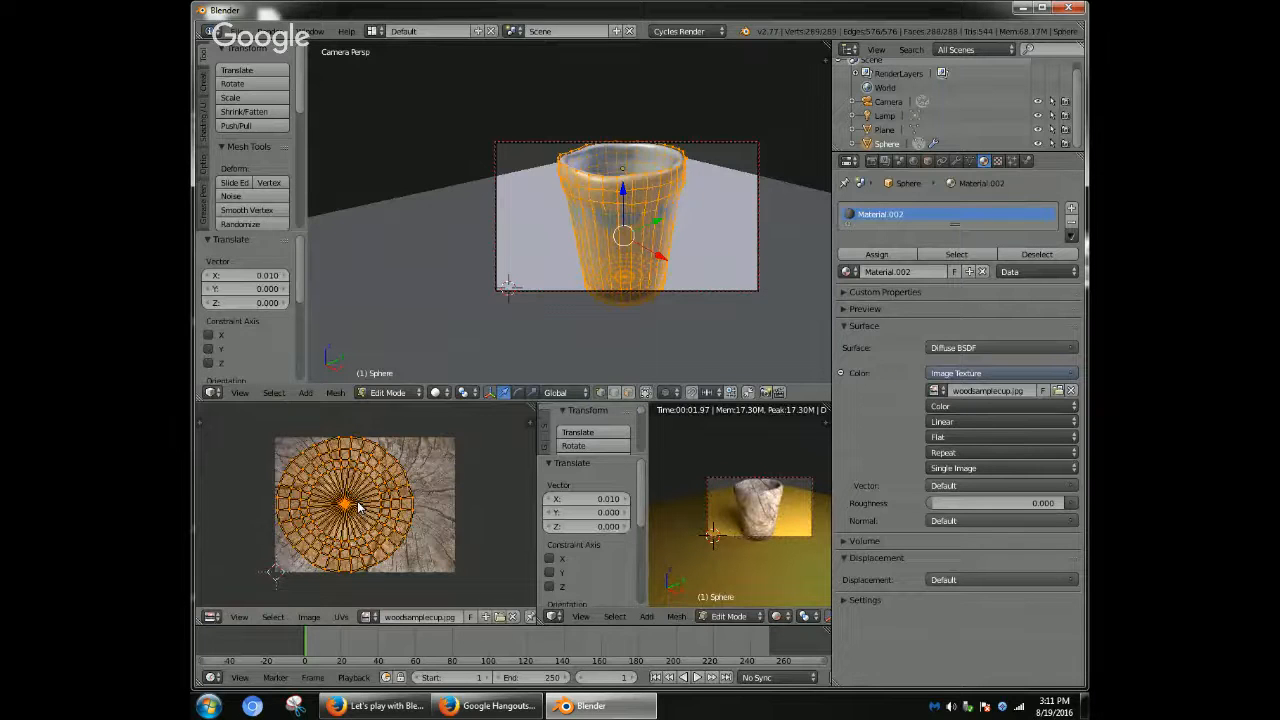
- Pull the camera back until the whole cup fits inside the frame and render the scene
click(213, 392)
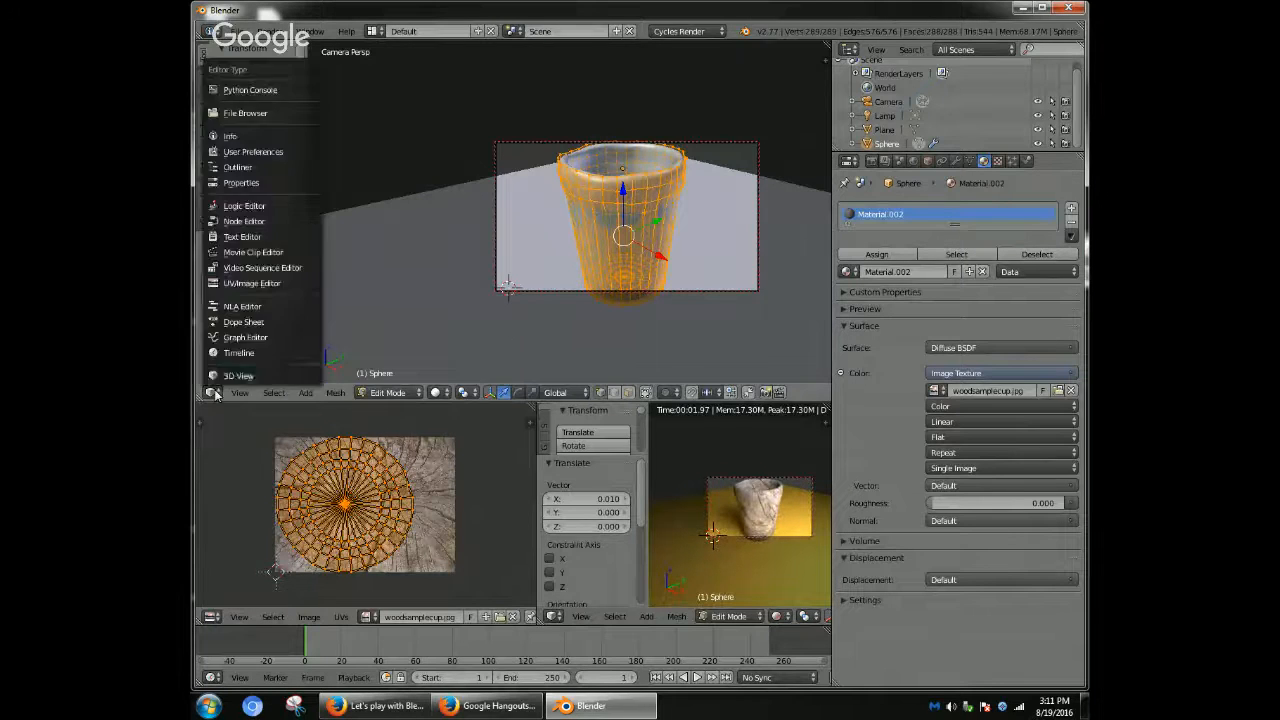
scroll(631, 246, down, 1)
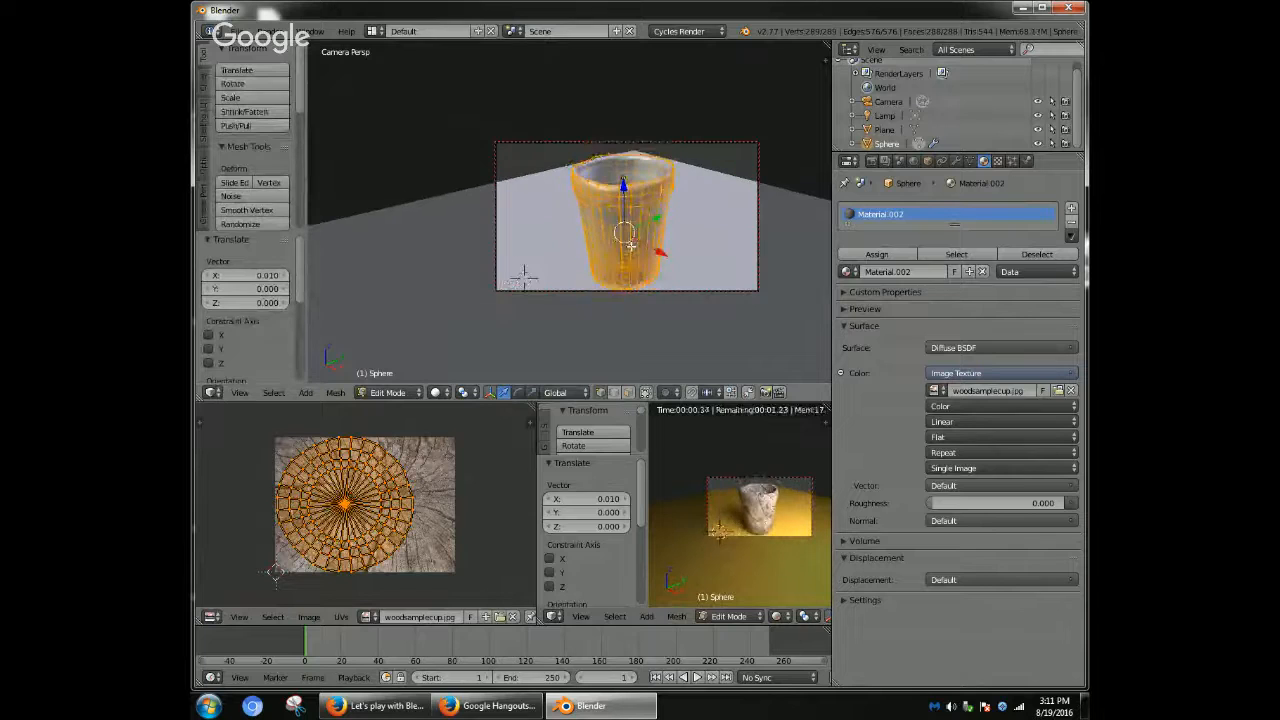
scroll(631, 246, down, 1)
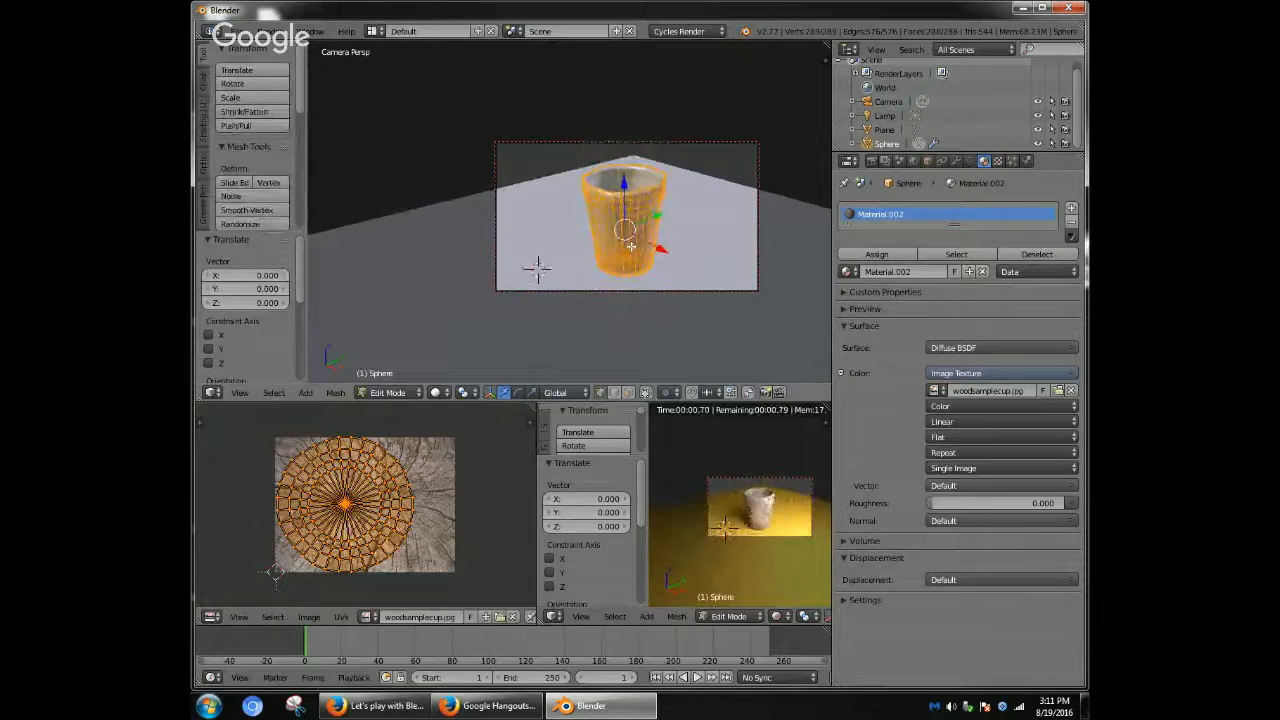
key(F12)
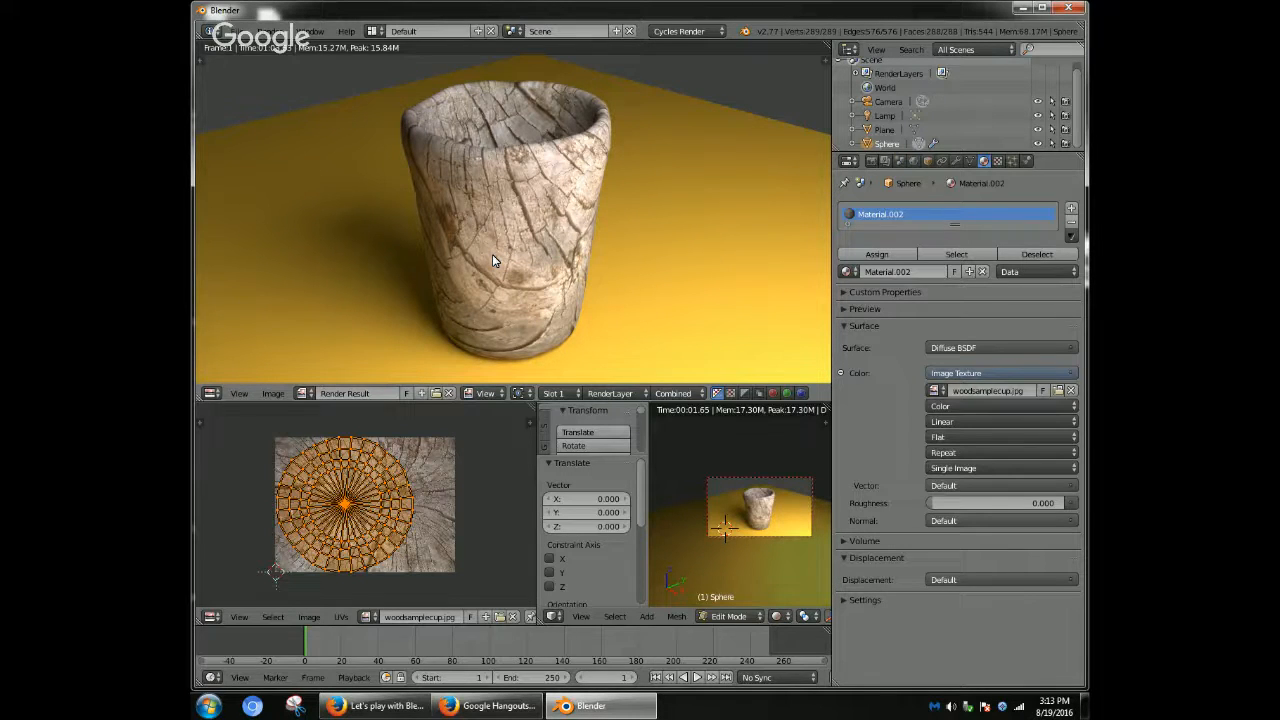
- Darken the world background colour to RGB 0.004 and run a partial test render of the scene
click(871, 161)
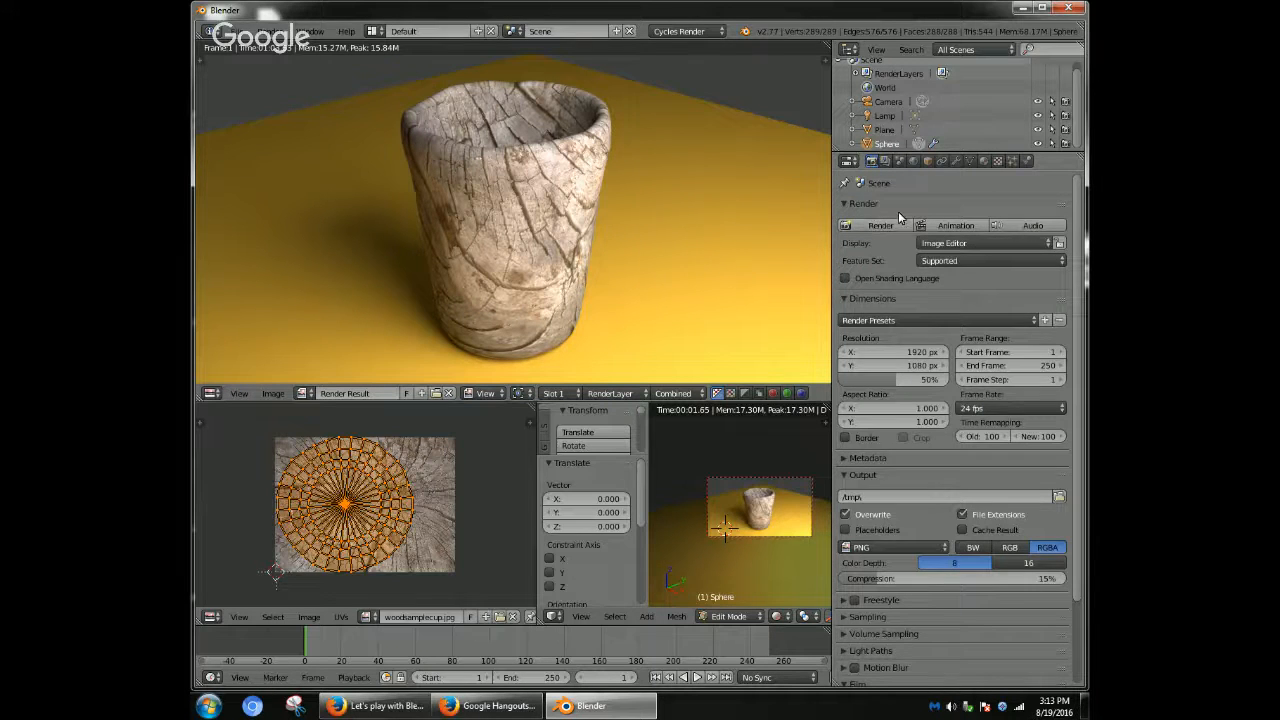
click(913, 161)
click(1017, 302)
click(1065, 216)
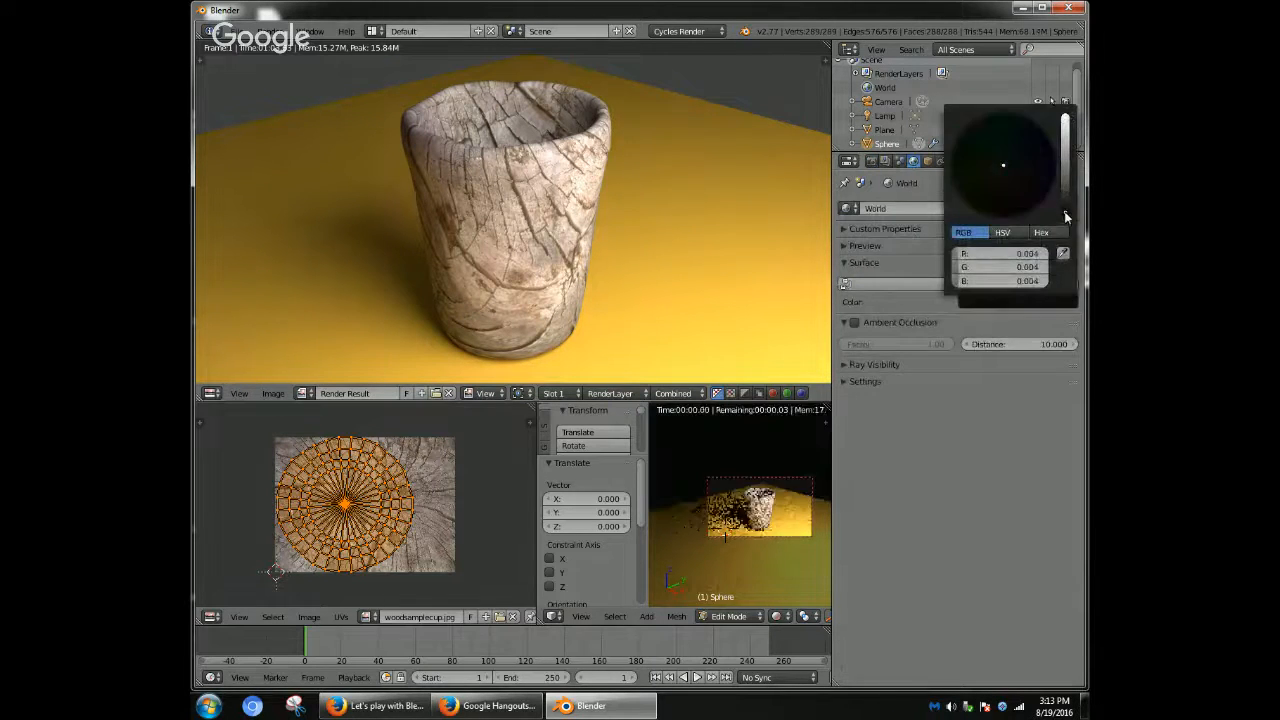
click(872, 161)
click(866, 224)
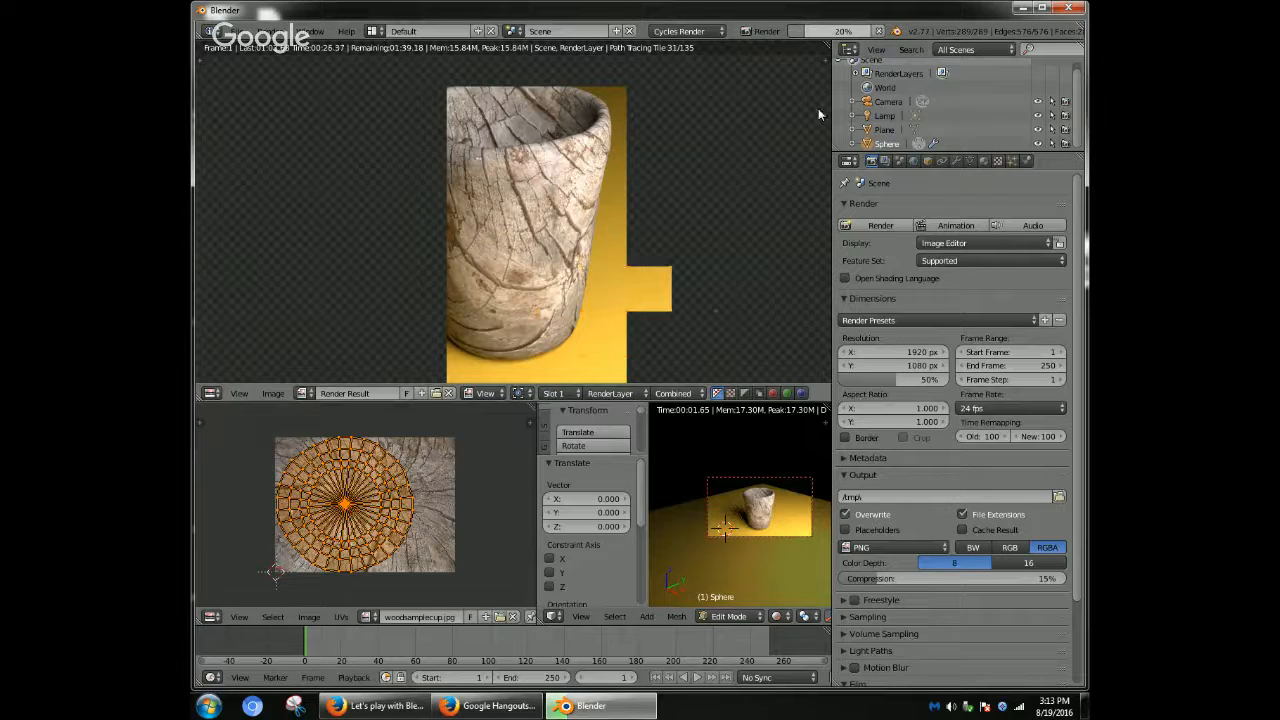
click(877, 33)
- Switch to the Compositing screen layout, enable compositing nodes, and display the cup material's shader nodes
click(371, 31)
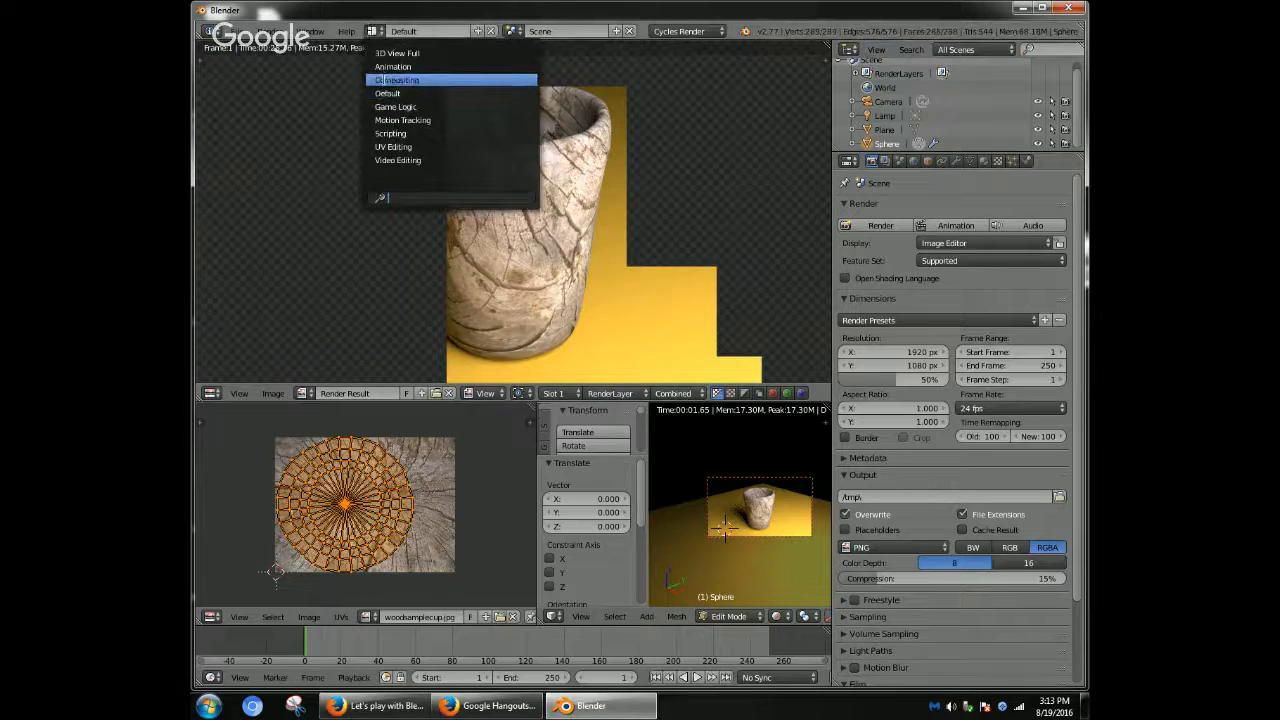
click(397, 79)
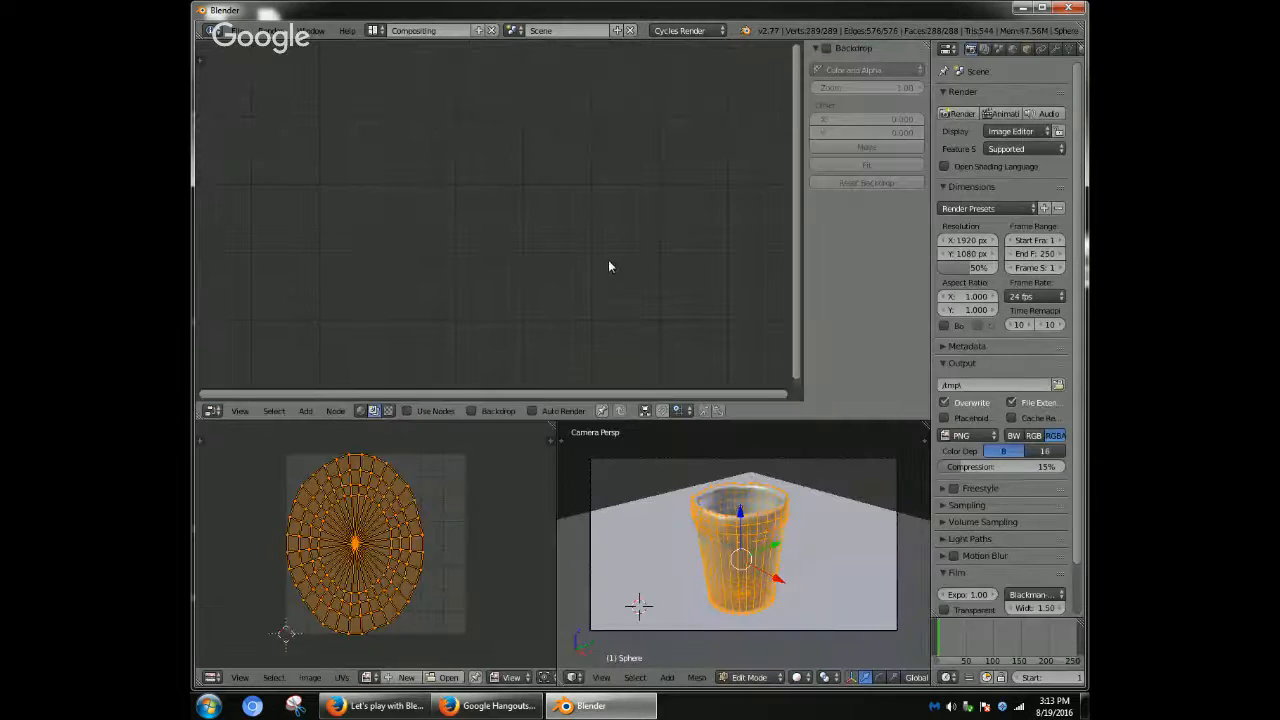
click(407, 410)
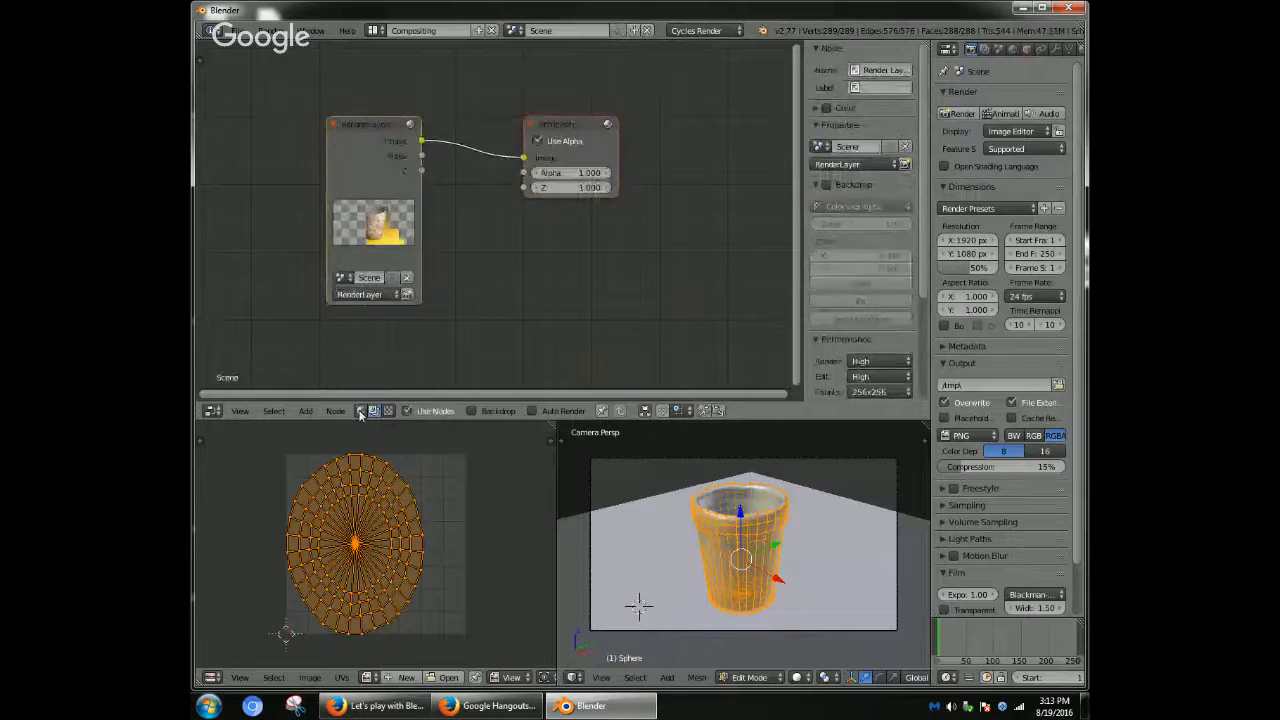
click(360, 410)
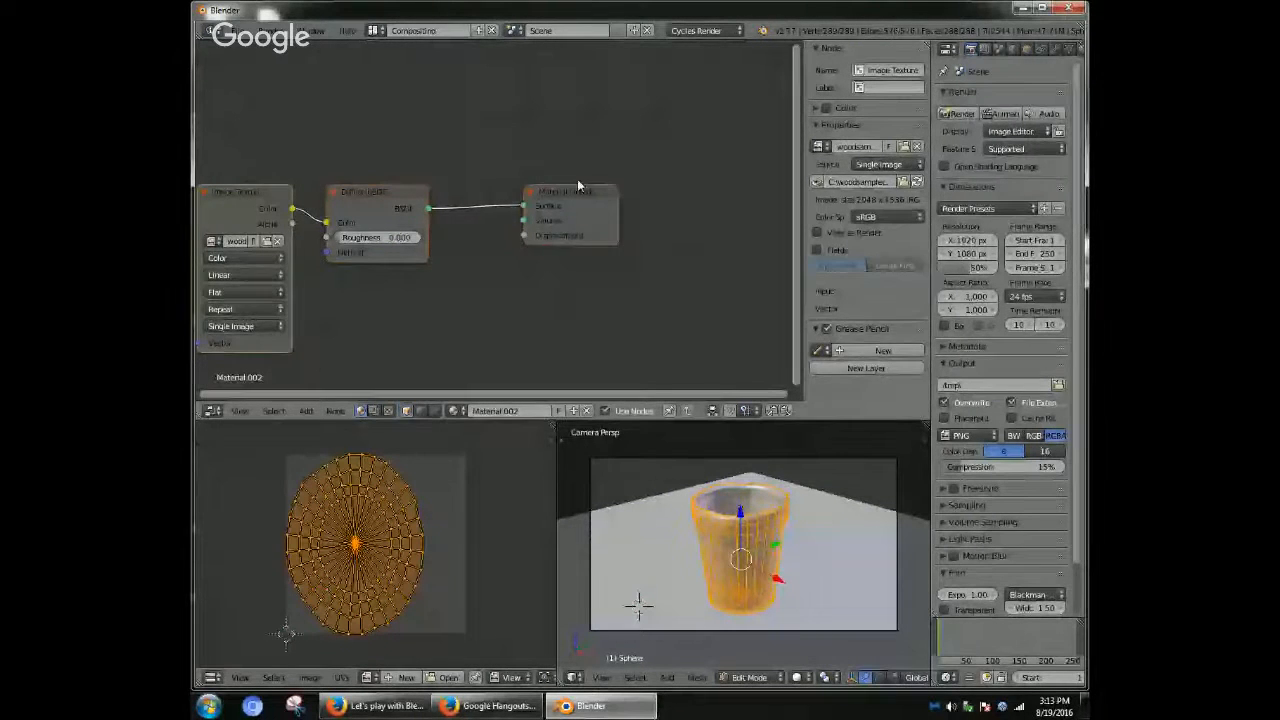
- Link the Image Texture's Color output to the Material Output's Displacement and spread the three nodes apart
drag(577, 187, 762, 189)
drag(399, 200, 470, 191)
drag(741, 196, 636, 181)
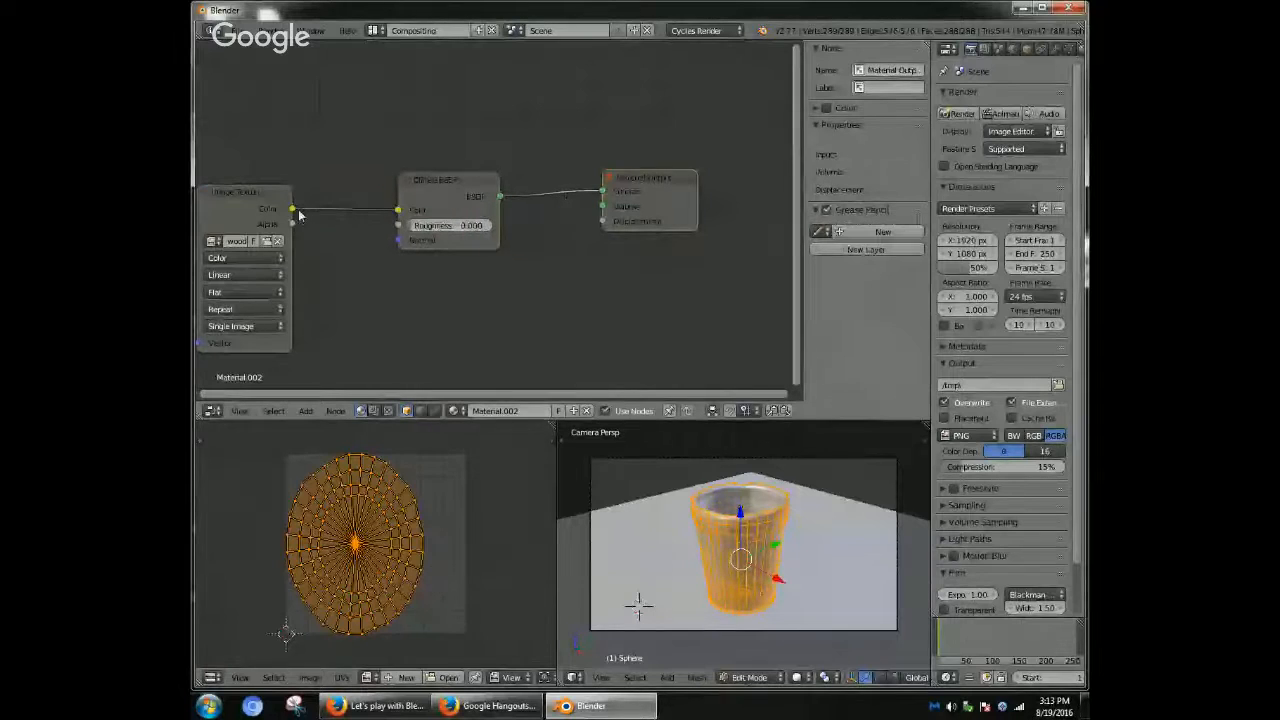
drag(295, 209, 602, 220)
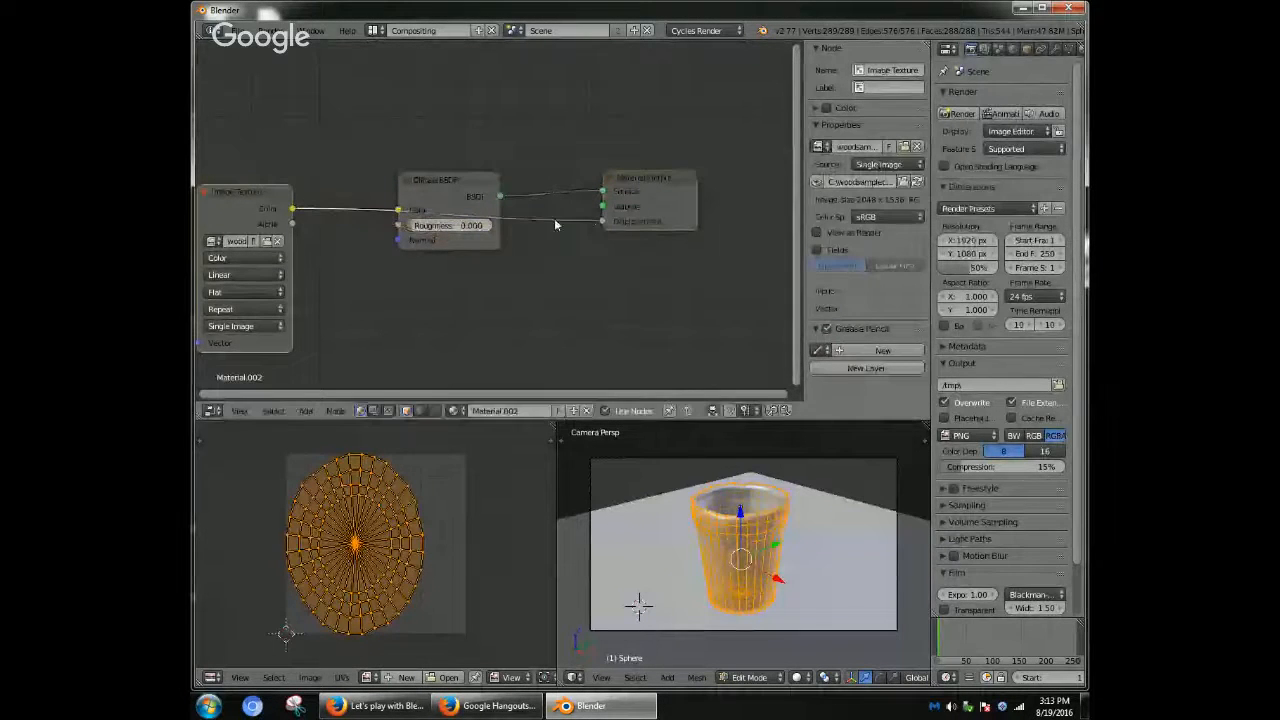
drag(458, 194, 462, 113)
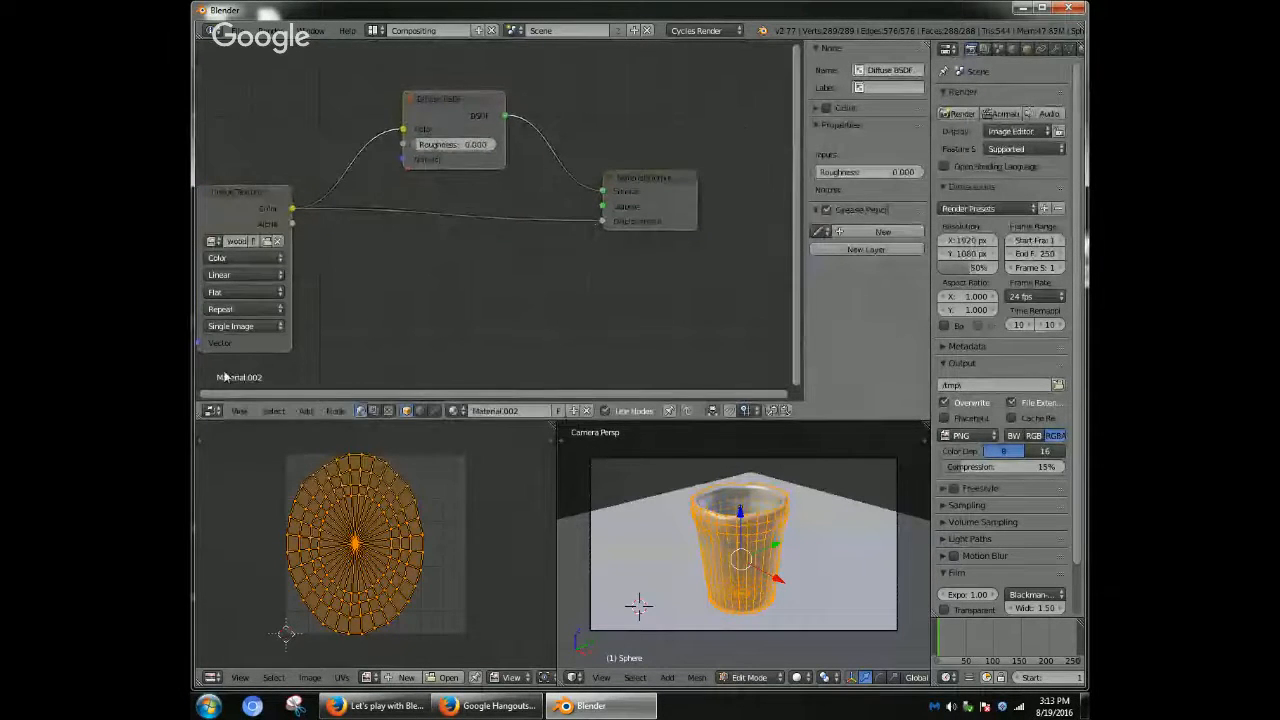
drag(248, 191, 302, 137)
drag(465, 126, 499, 105)
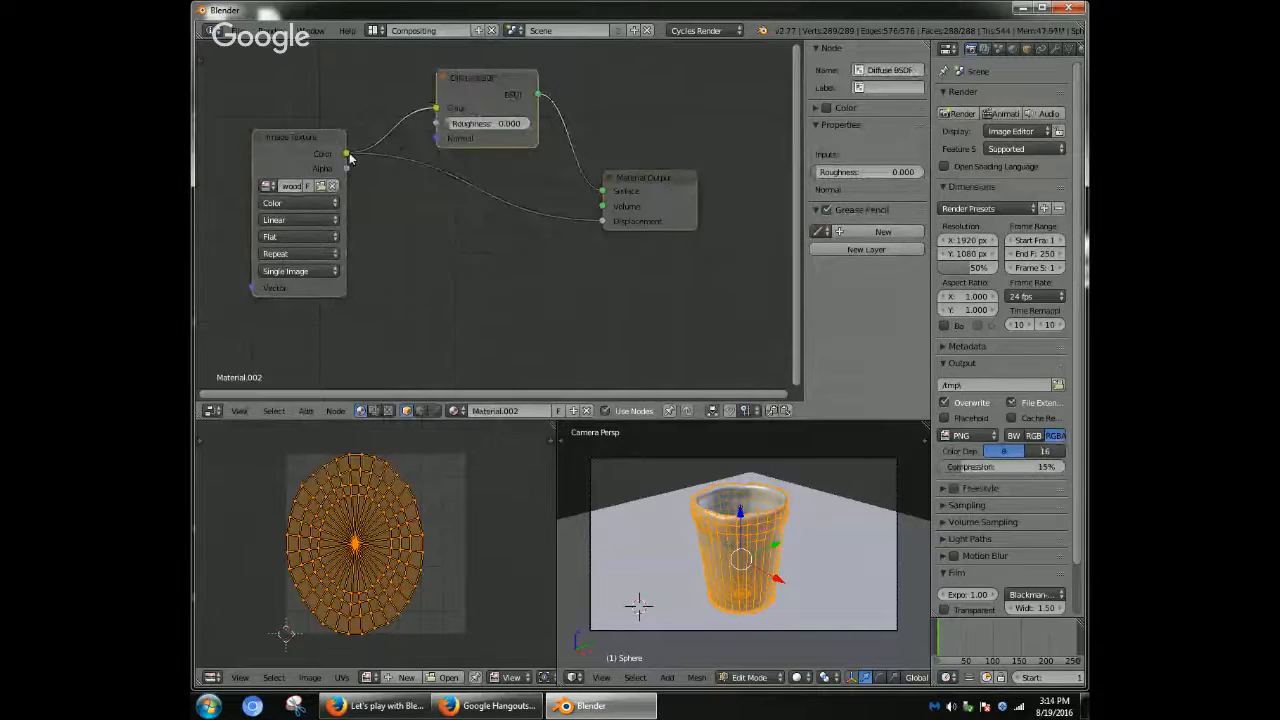
- Change the node editor area to a 3D View showing the camera view
click(212, 411)
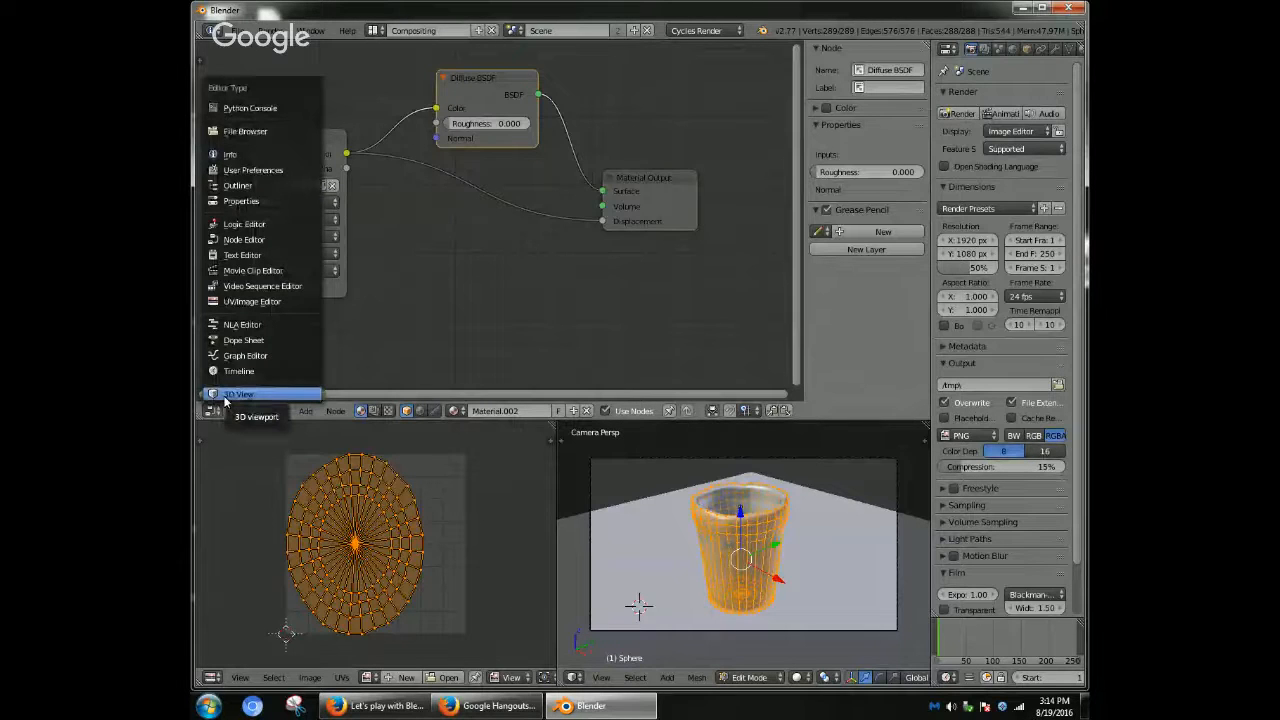
click(232, 394)
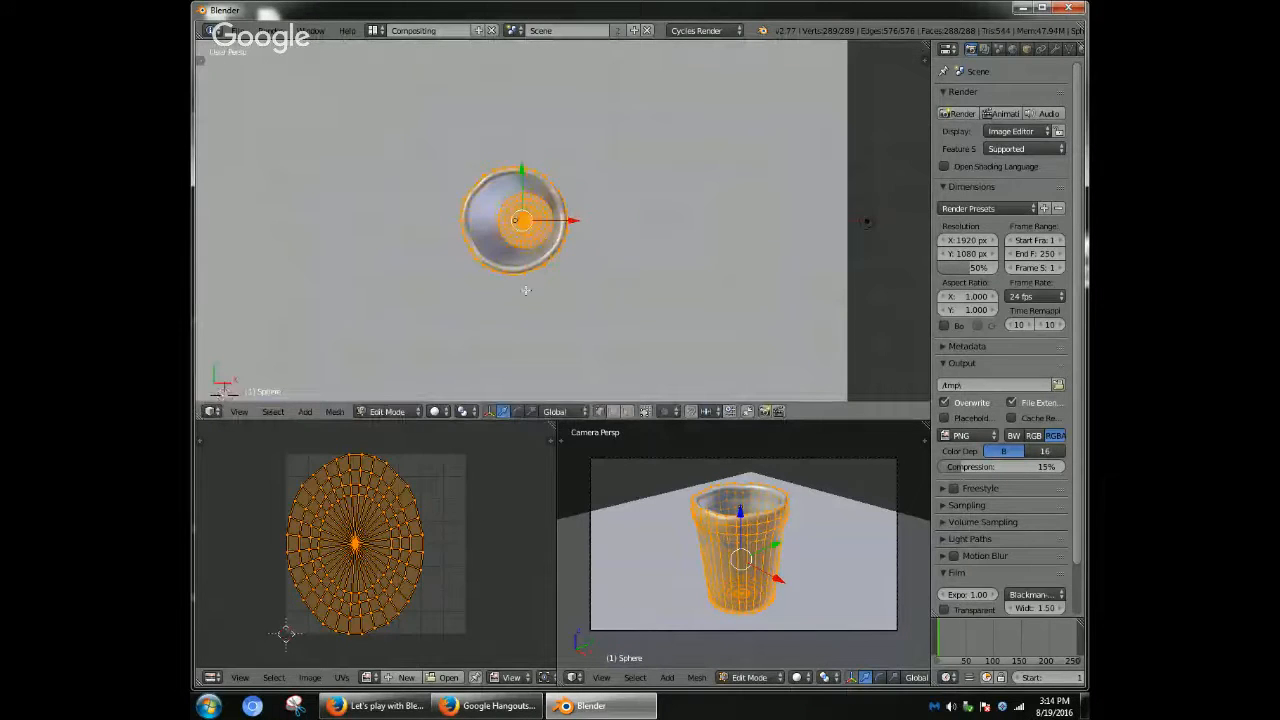
key(KP_0)
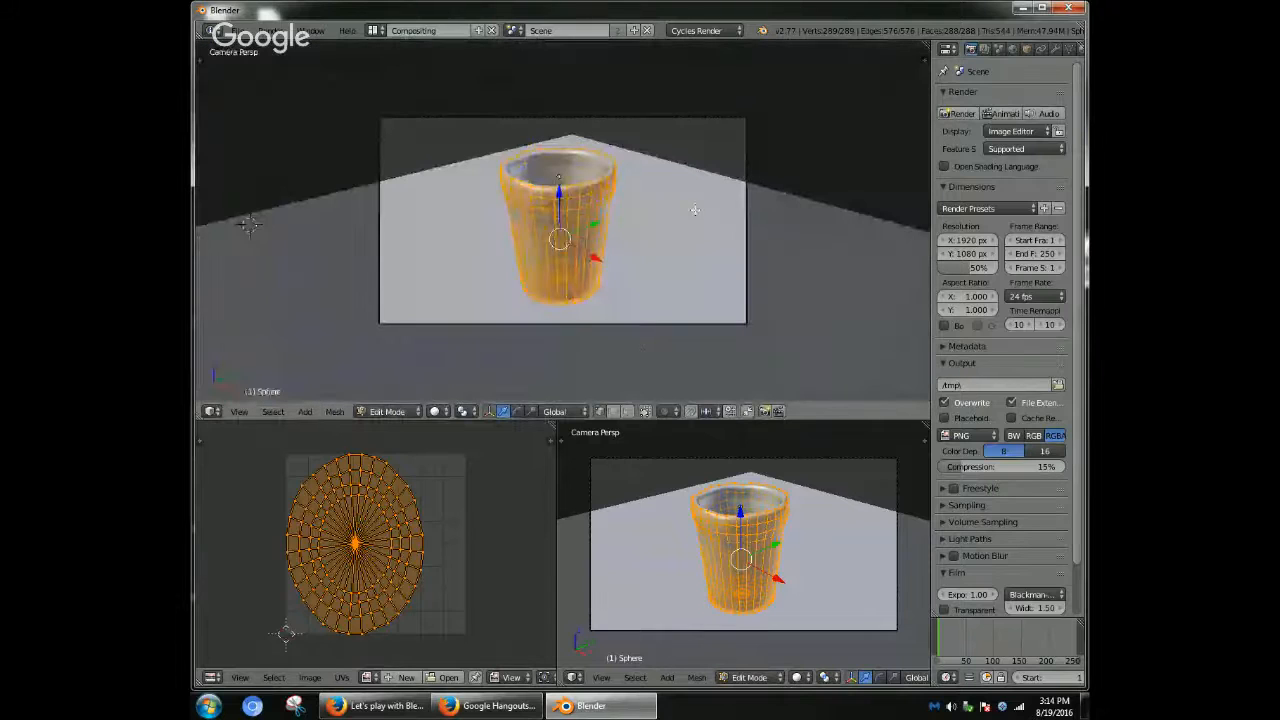
- Render the scene from the camera view
scroll(685, 204, up, 1)
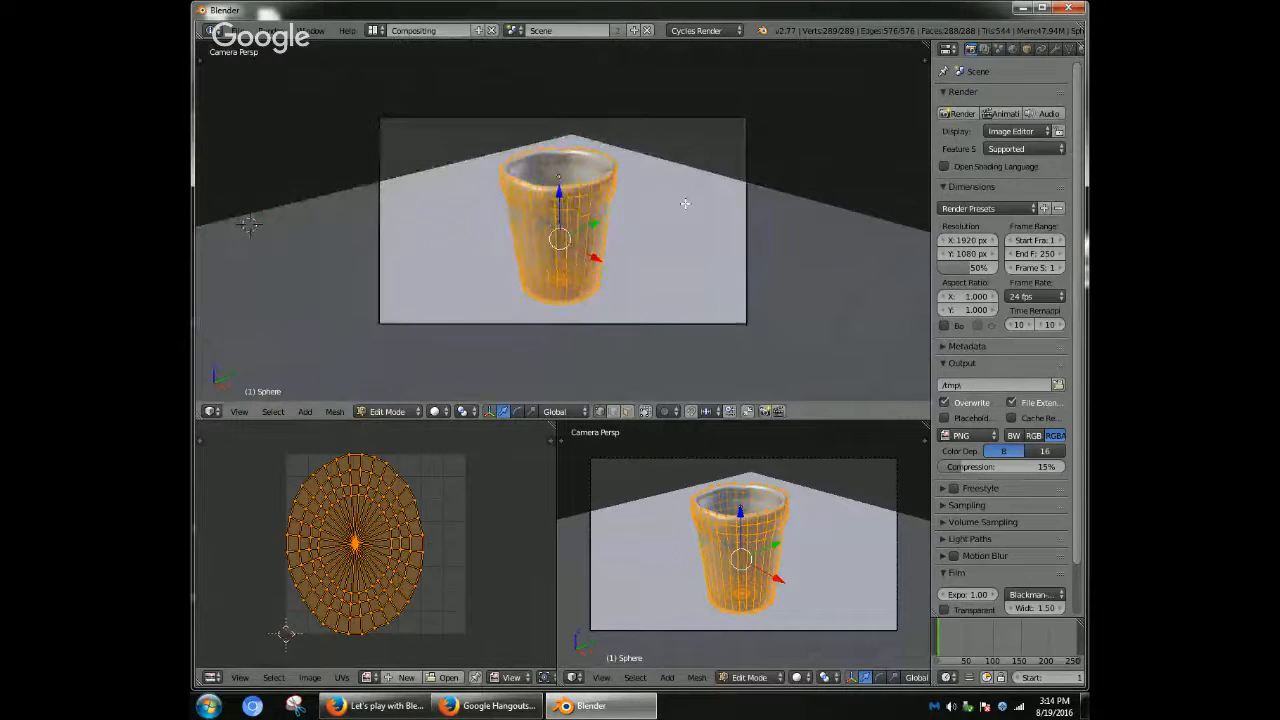
key(F12)
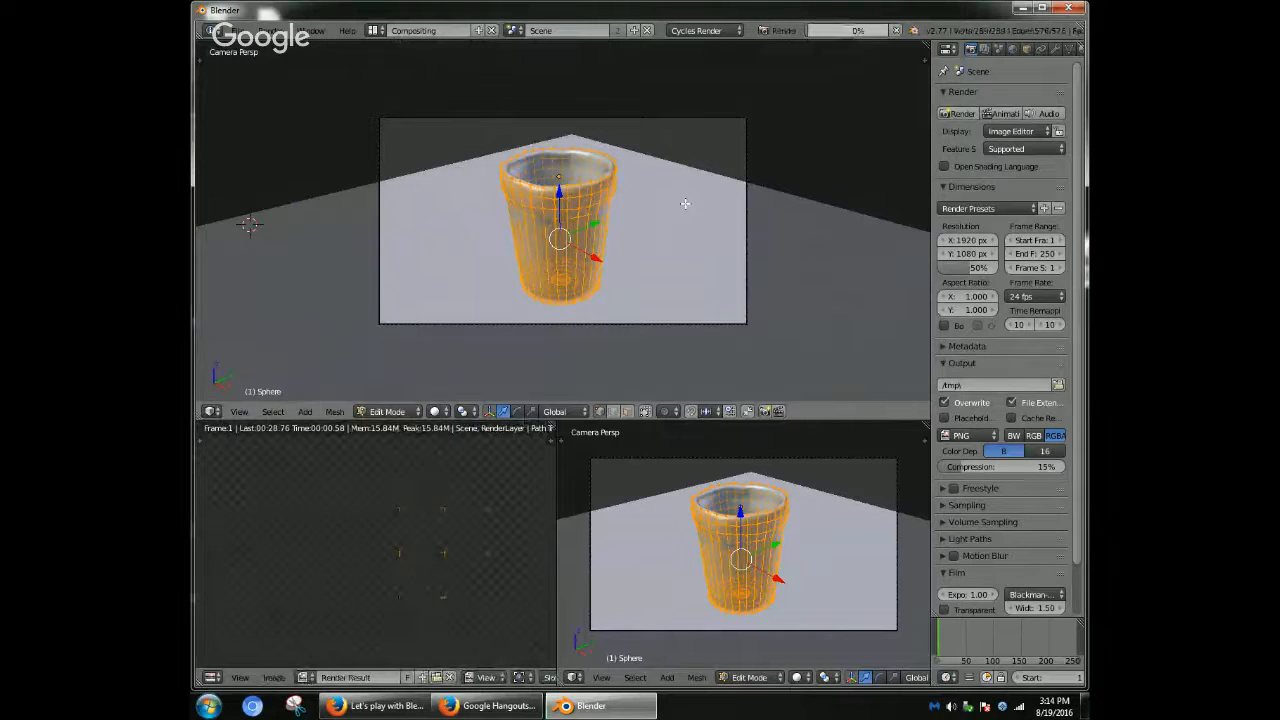
click(685, 204)
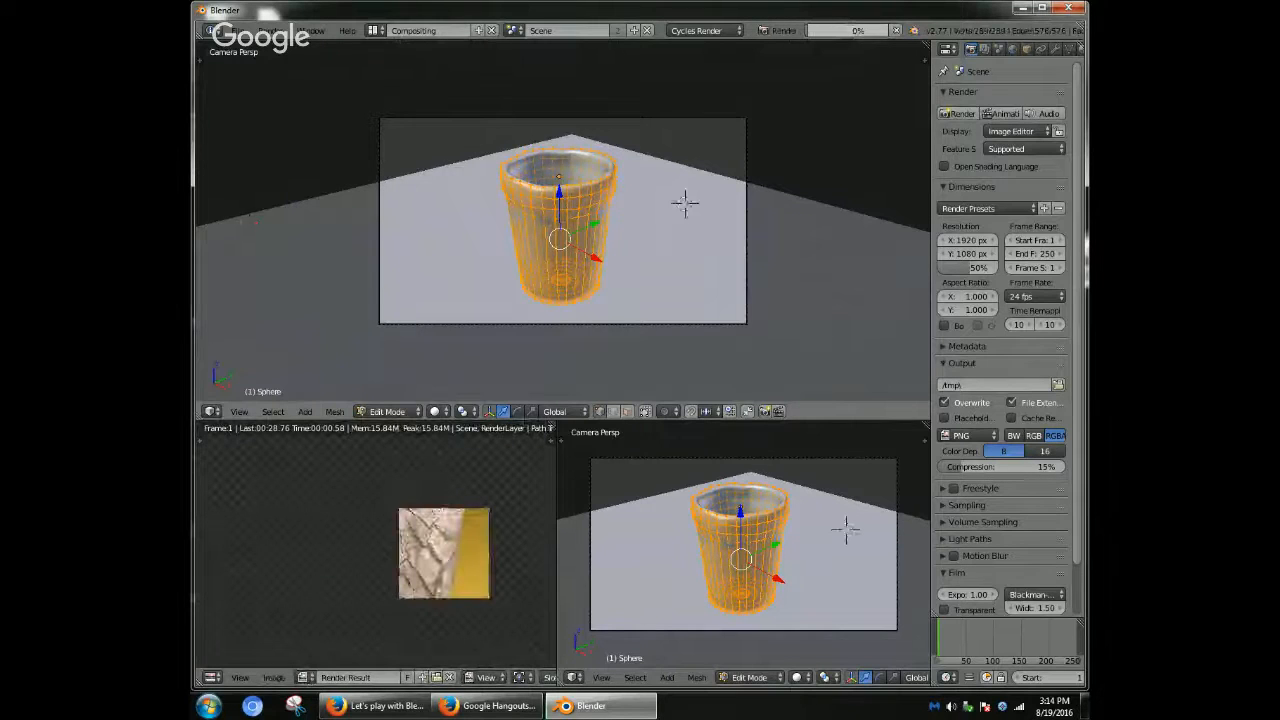
- Switch the cup from Edit Mode to Object Mode while the render is running
click(209, 412)
right_click(550, 262)
click(208, 412)
click(238, 394)
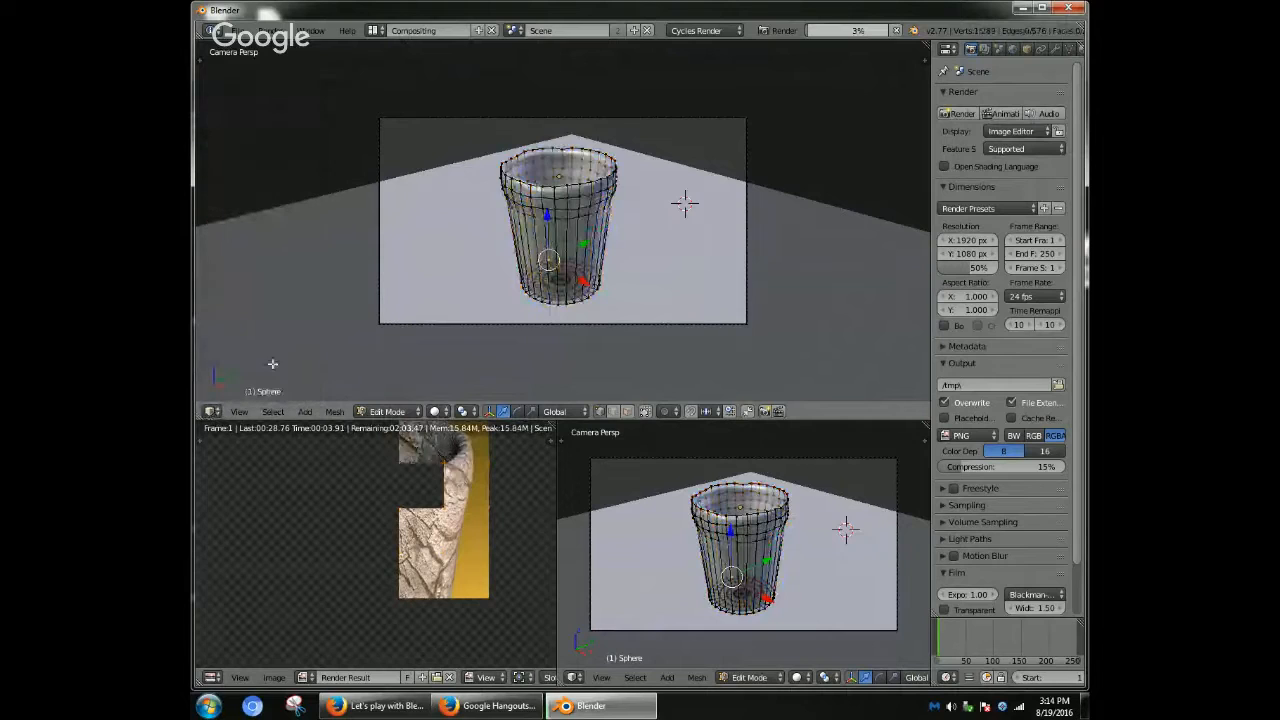
right_click(511, 208)
click(390, 411)
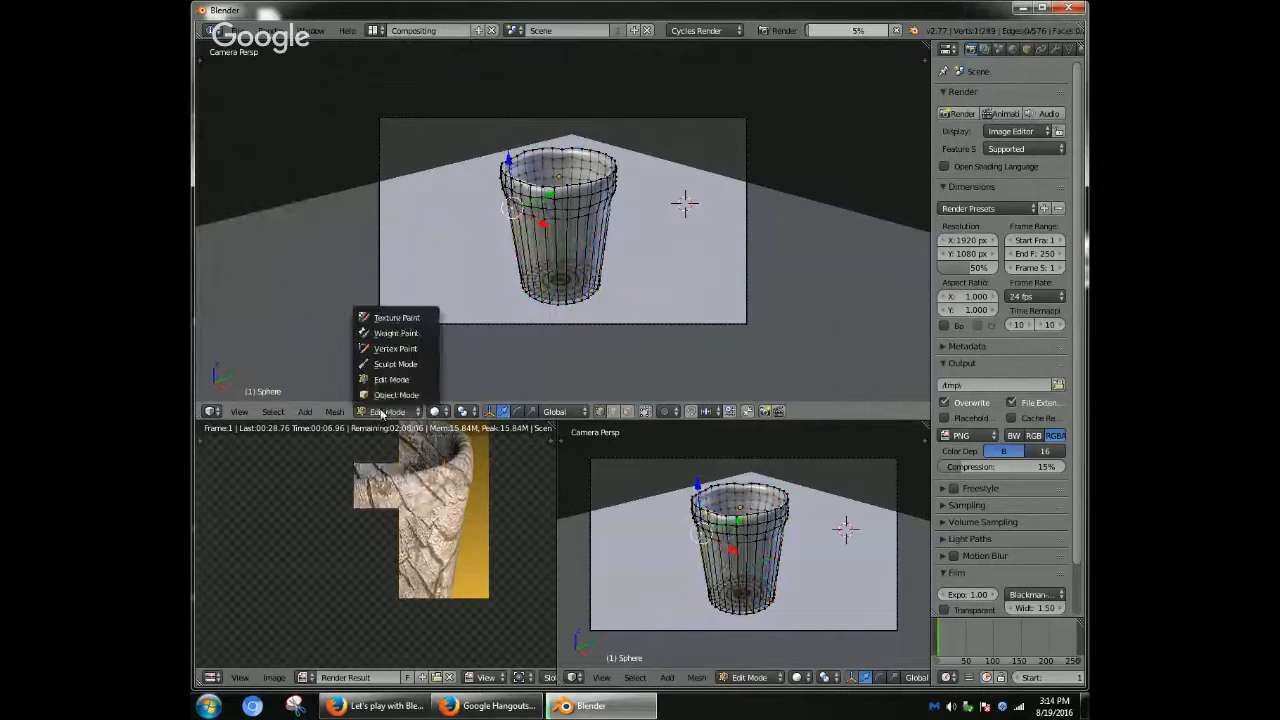
click(386, 395)
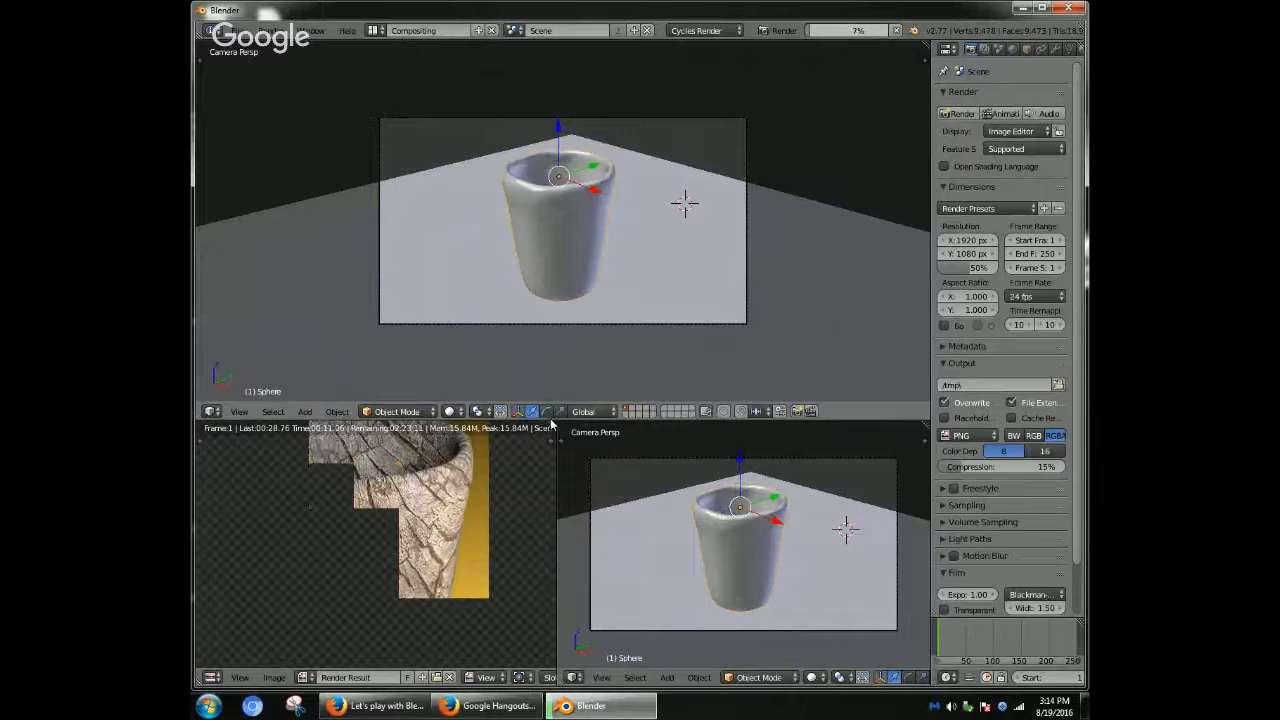
- Enlarge the area showing the render result over the neighbouring 3D views and examine the rendered cup's wood texture
scroll(468, 437, down, 1)
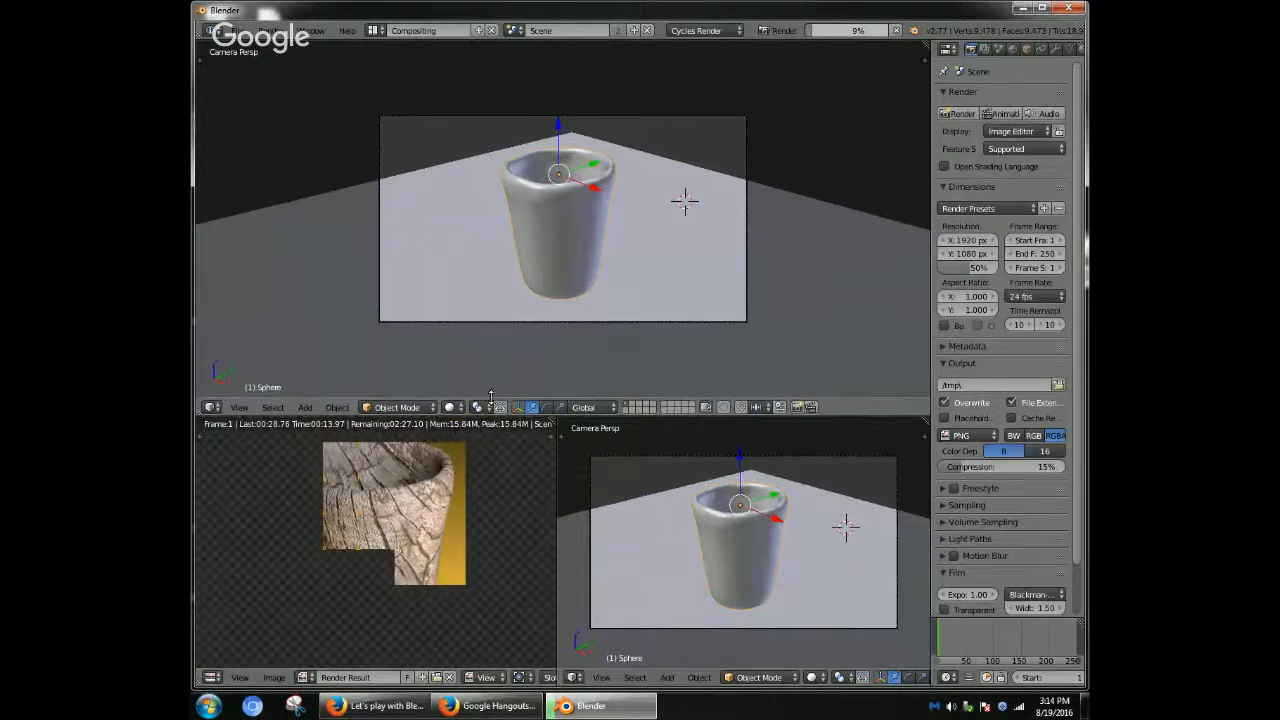
drag(478, 421, 512, 146)
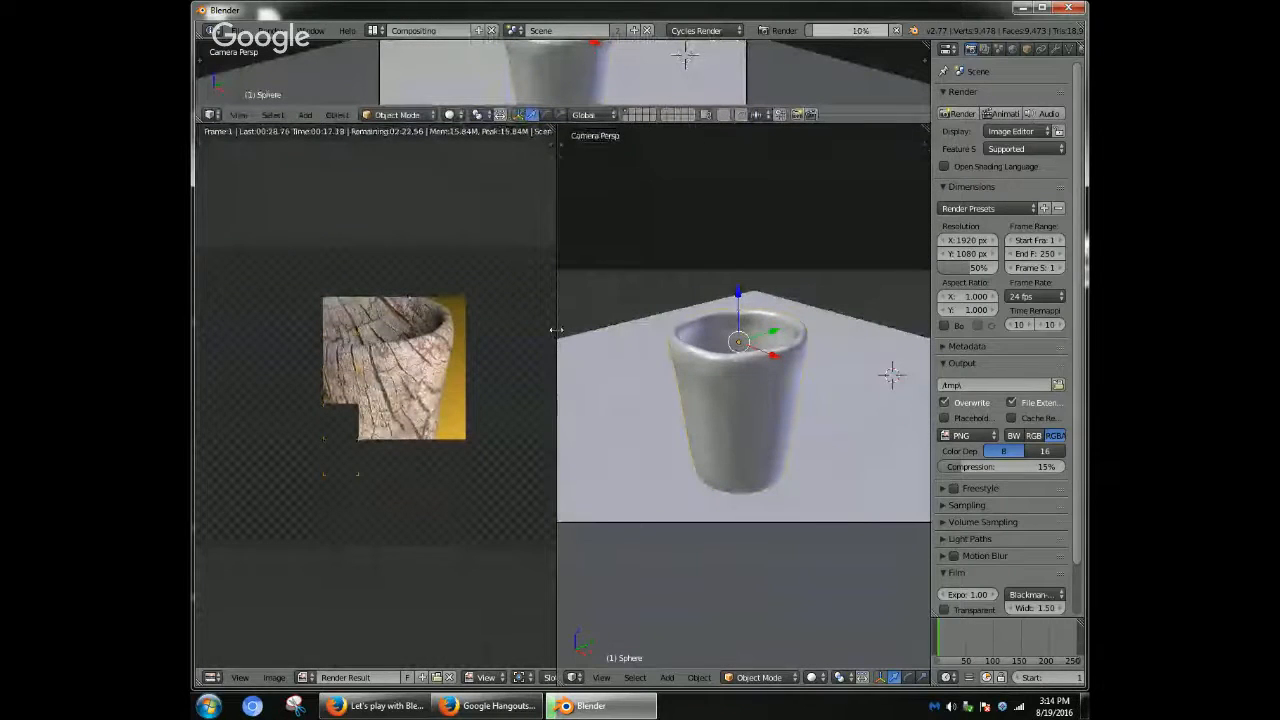
drag(555, 331, 907, 338)
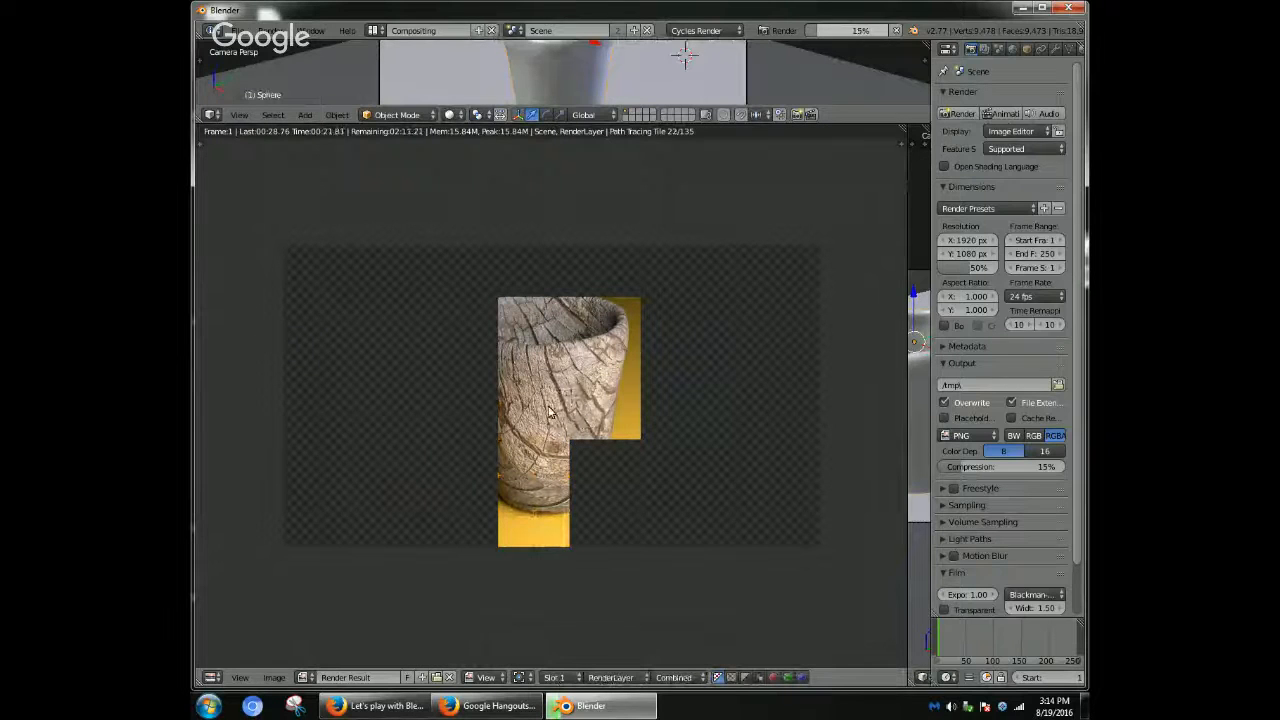
scroll(576, 435, up, 3)
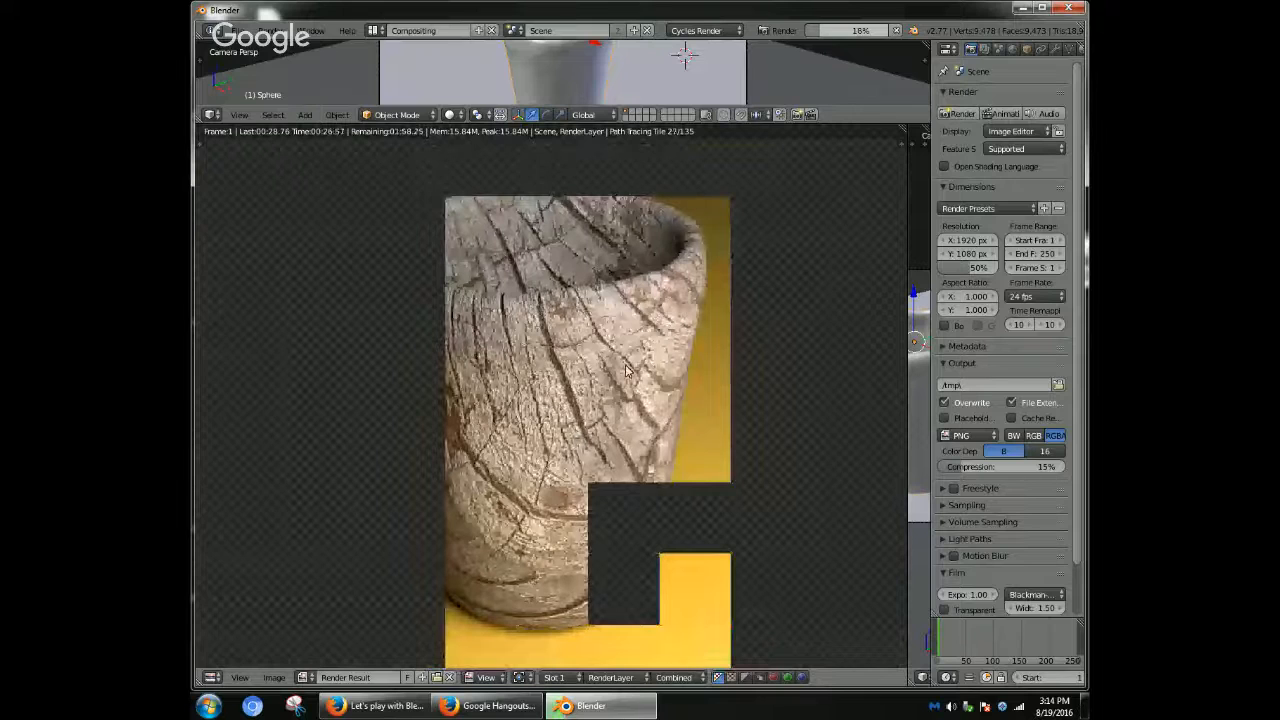
scroll(552, 400, down, 1)
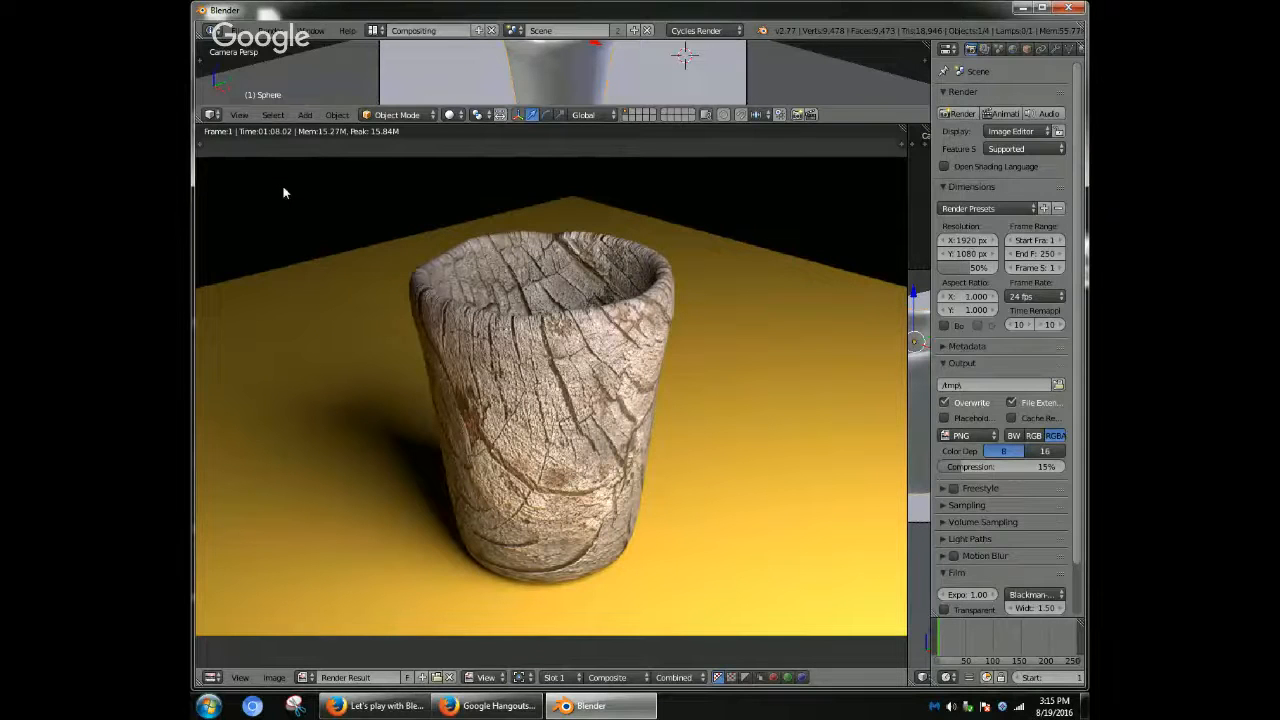
- Save the finished render as woodcup.png in the Documents folder
key(F3)
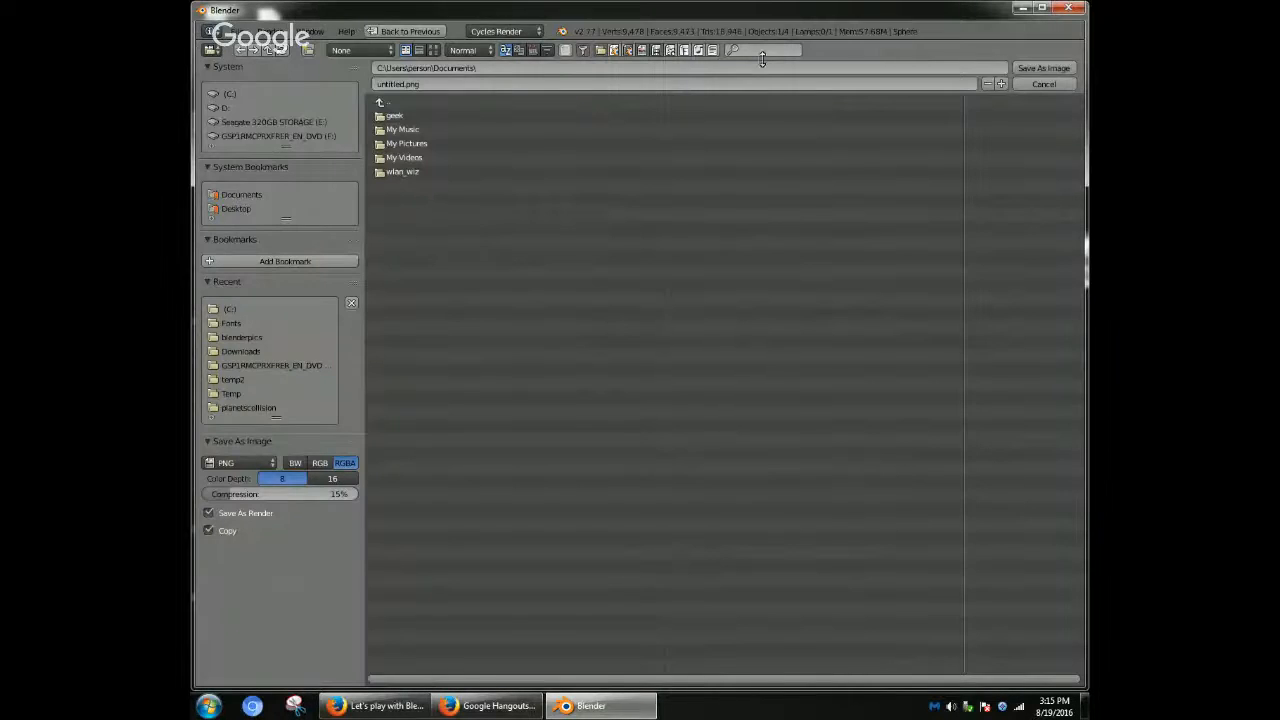
click(550, 83)
key(BackSpace)
text(woodcup)
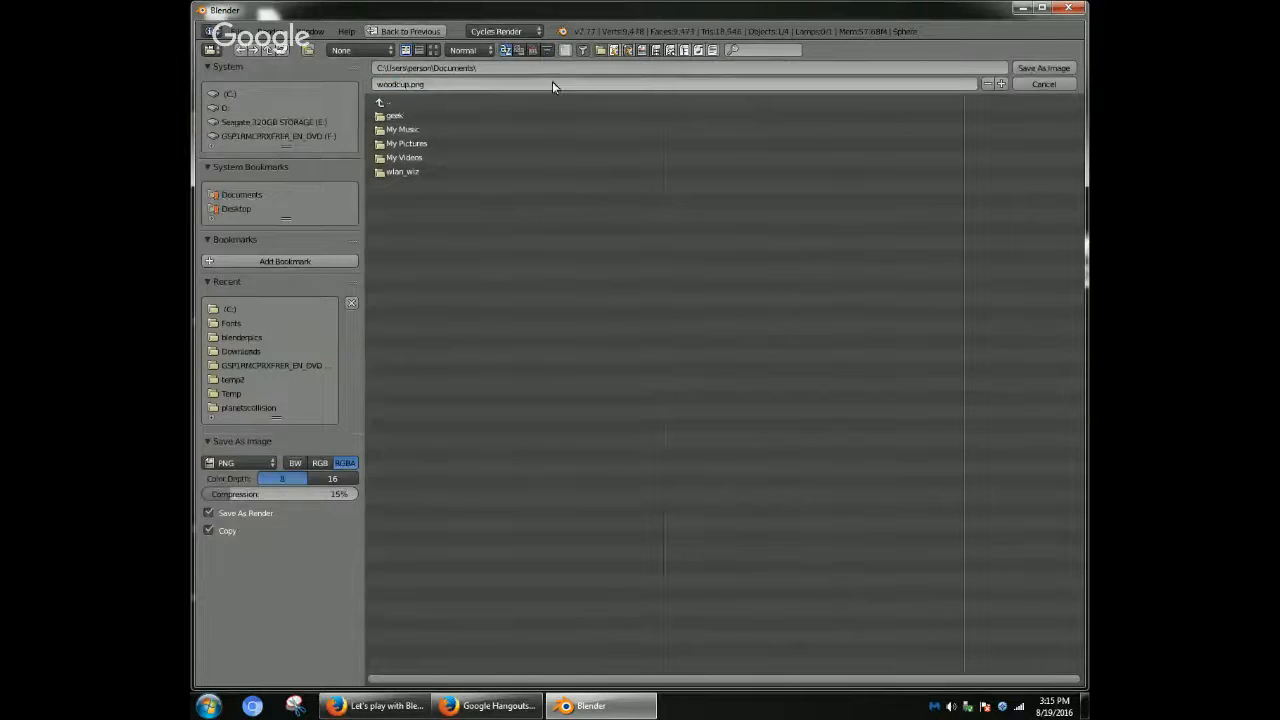
key(Return)
click(1049, 68)
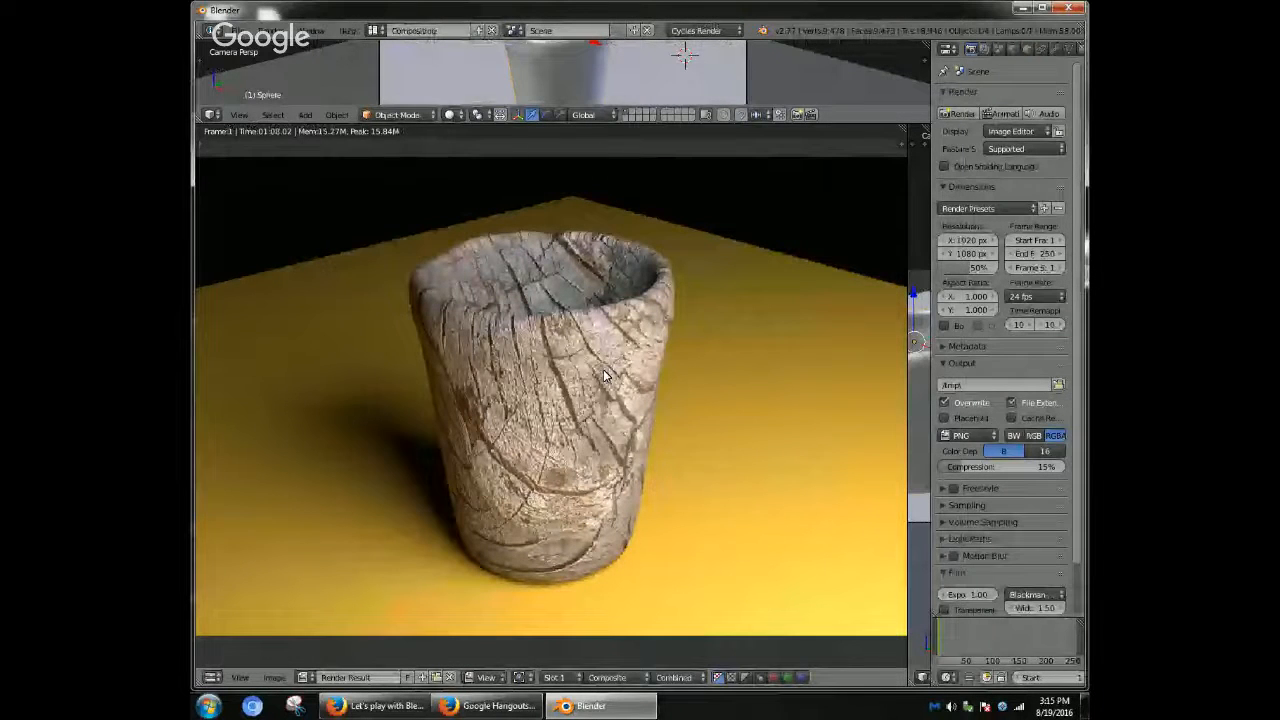
click(239, 114)
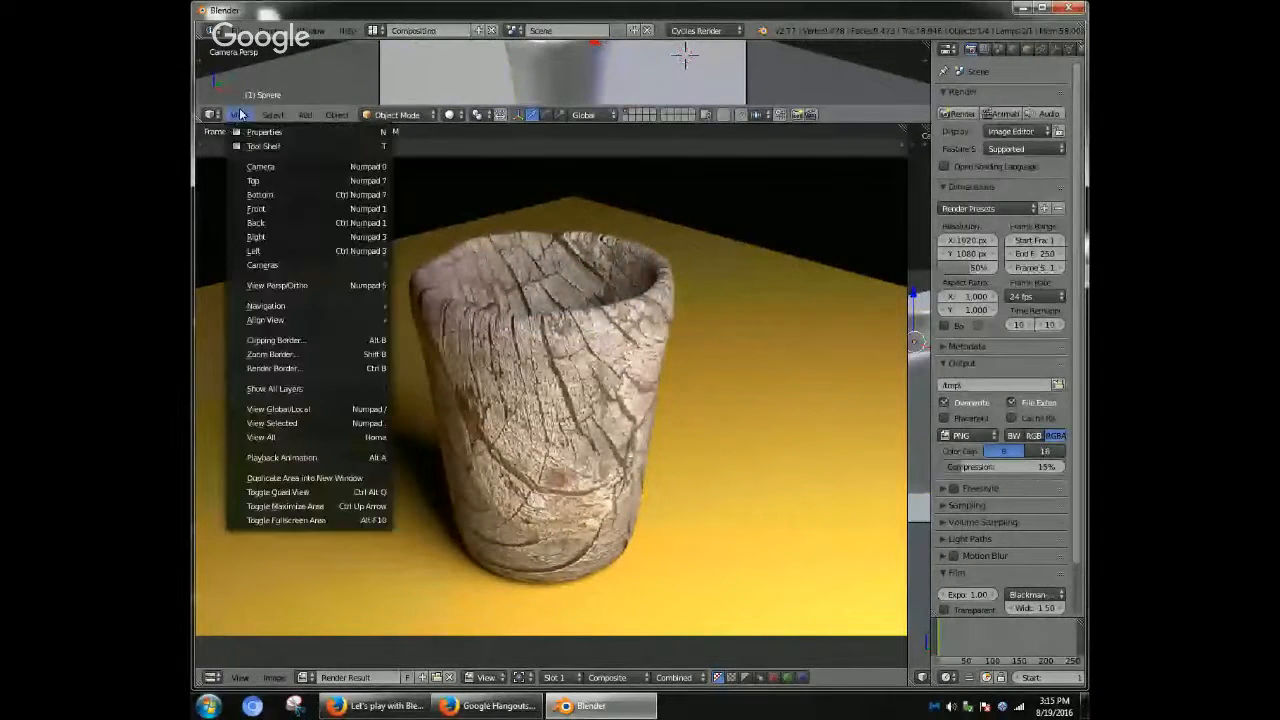
mouse_move(303, 118)
mouse_move(239, 114)
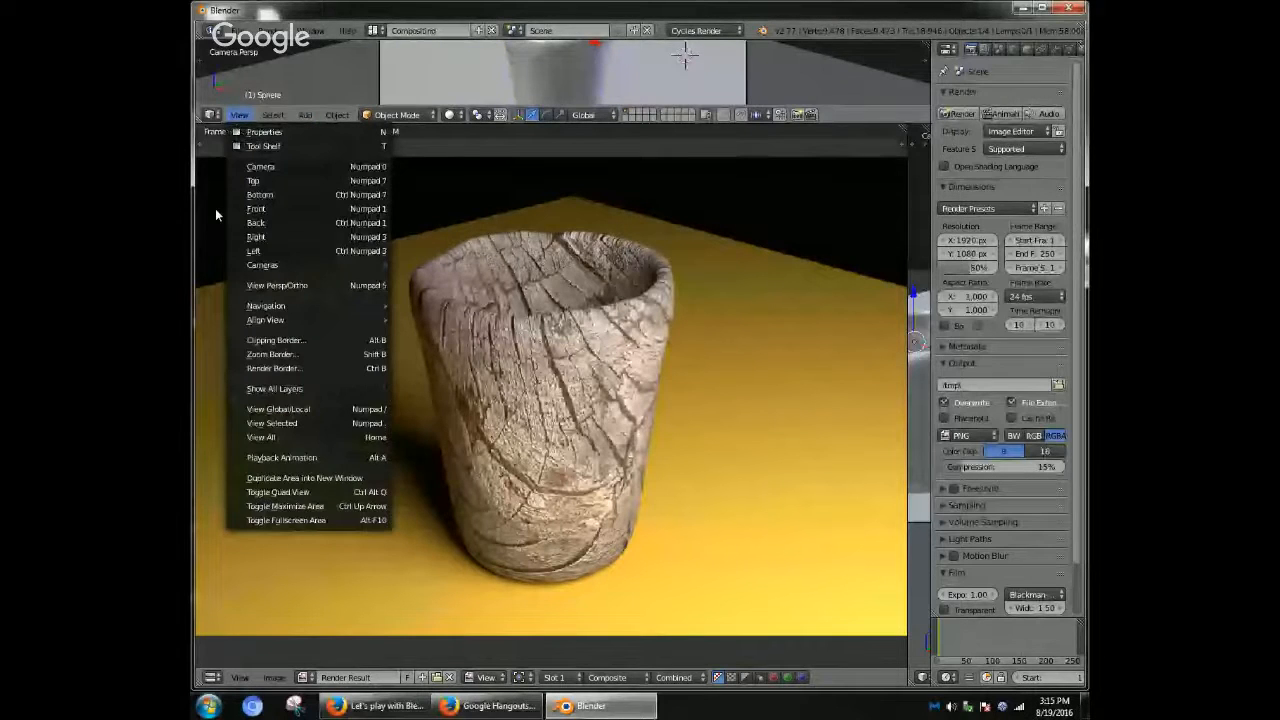
key(F3)
click(430, 83)
text(n)
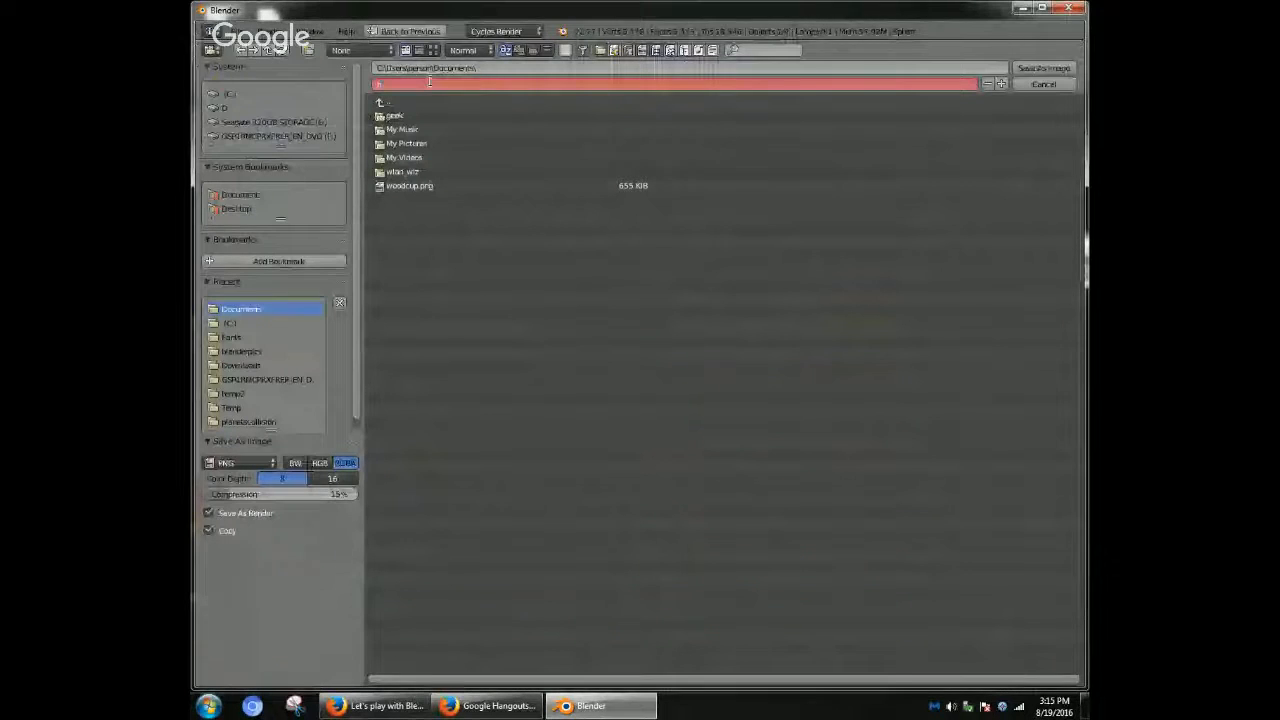
text(olygrail)
key(Return)
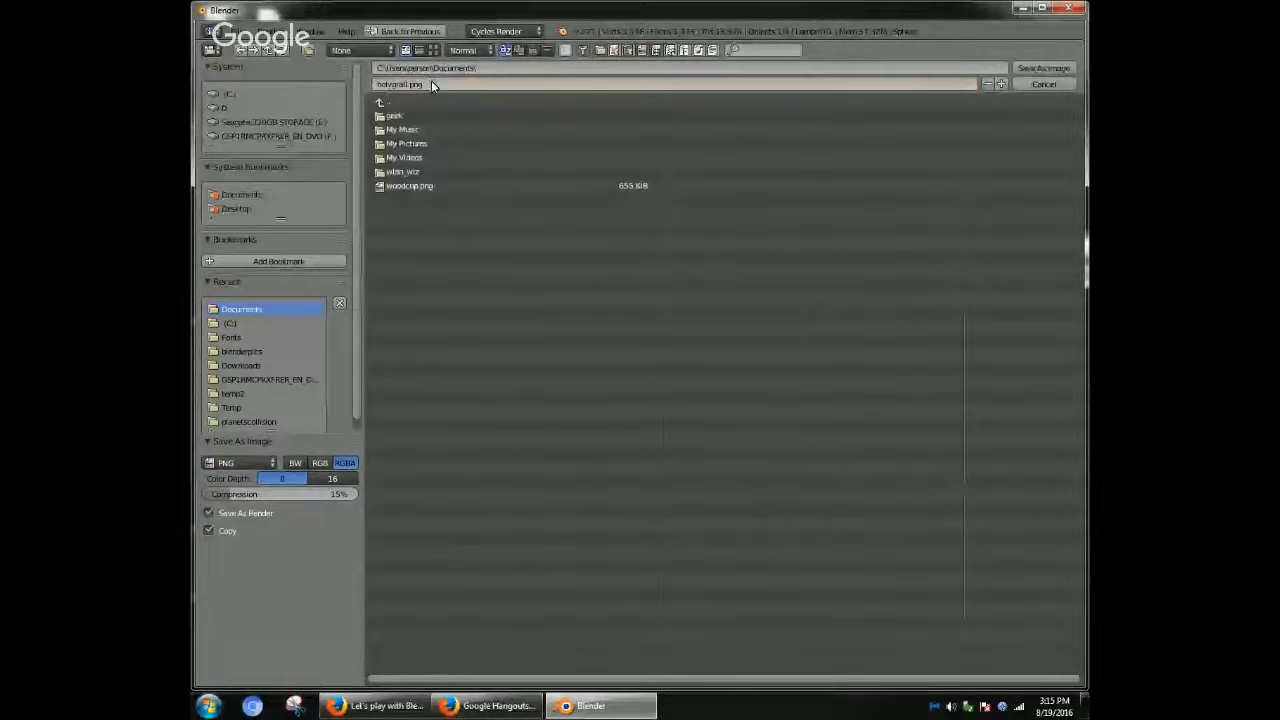
click(1024, 84)
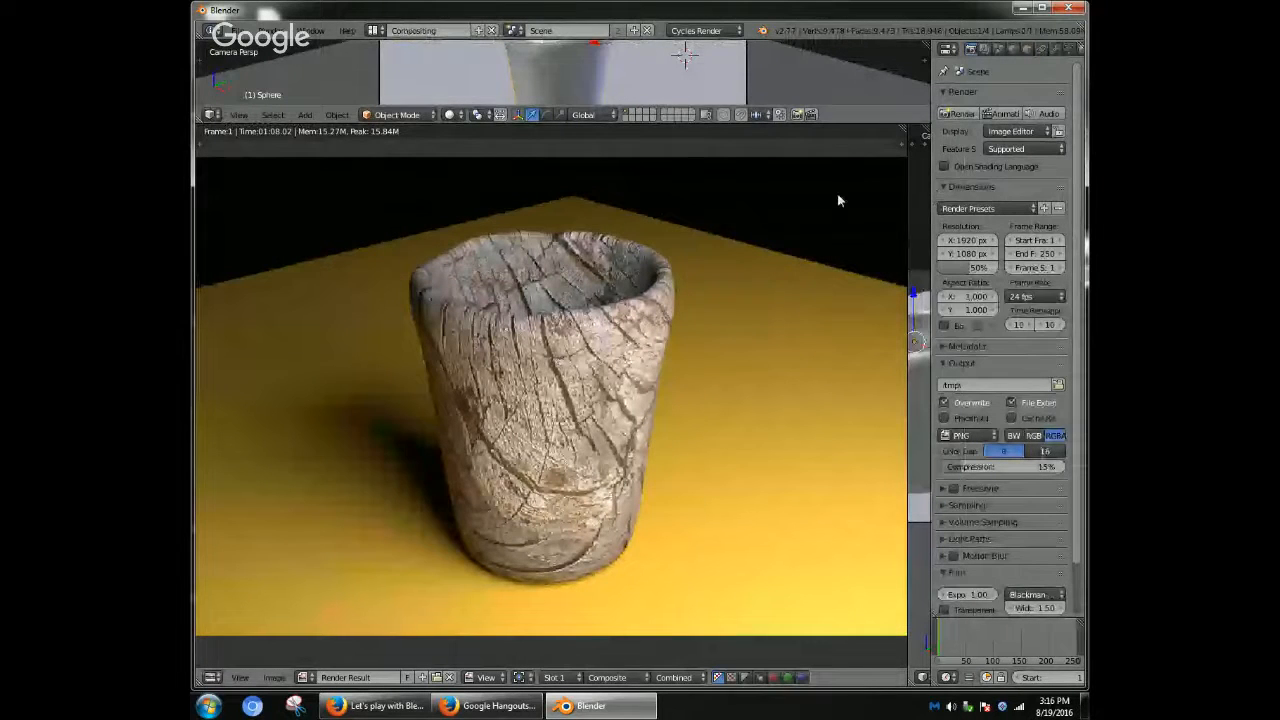
- Replace the scene's world with a new one and set its background colour source to an Image Texture
click(1011, 49)
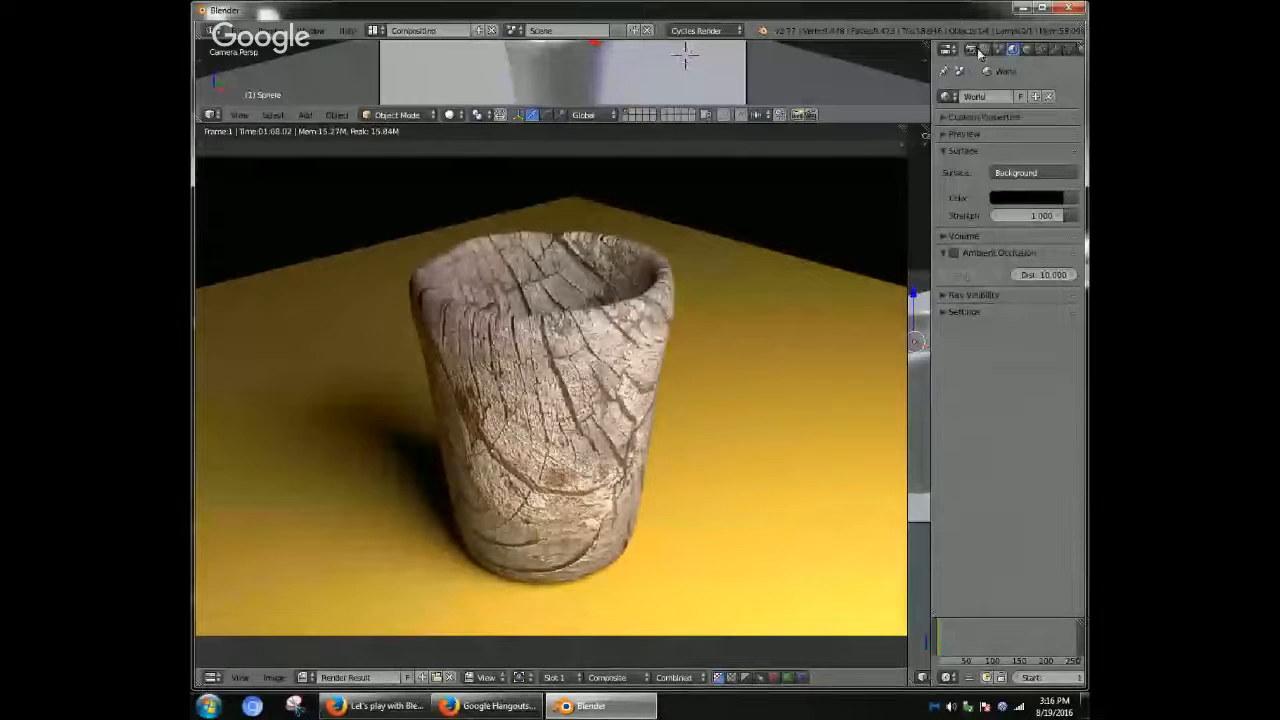
click(1049, 98)
click(1049, 98)
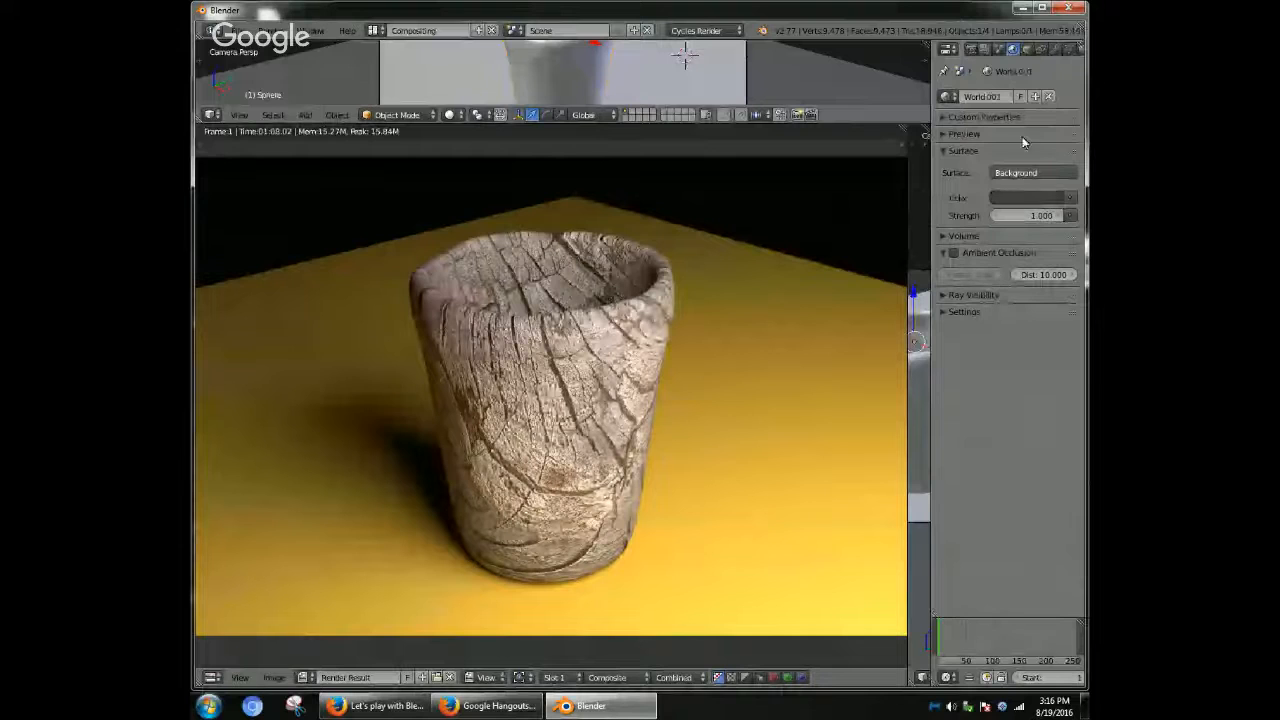
click(1066, 201)
click(962, 376)
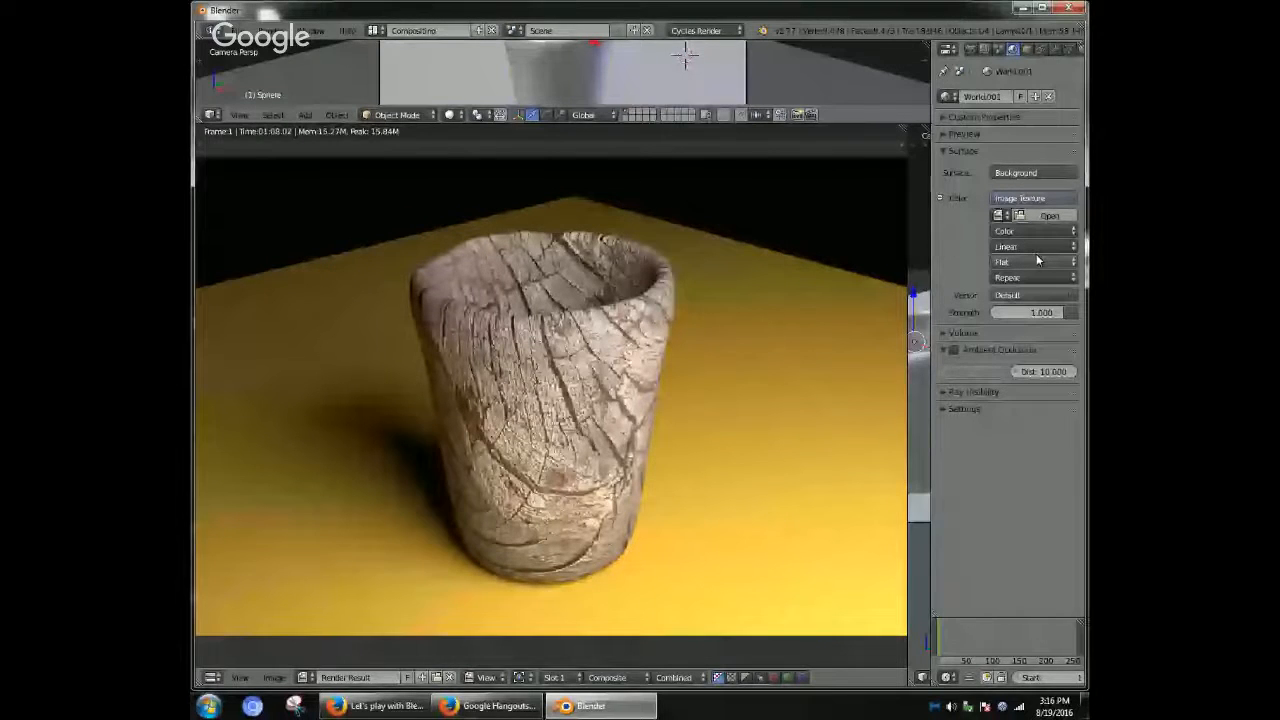
- Load backgroundstars.jpg from the user's Downloads folder as the world's background image
click(1049, 215)
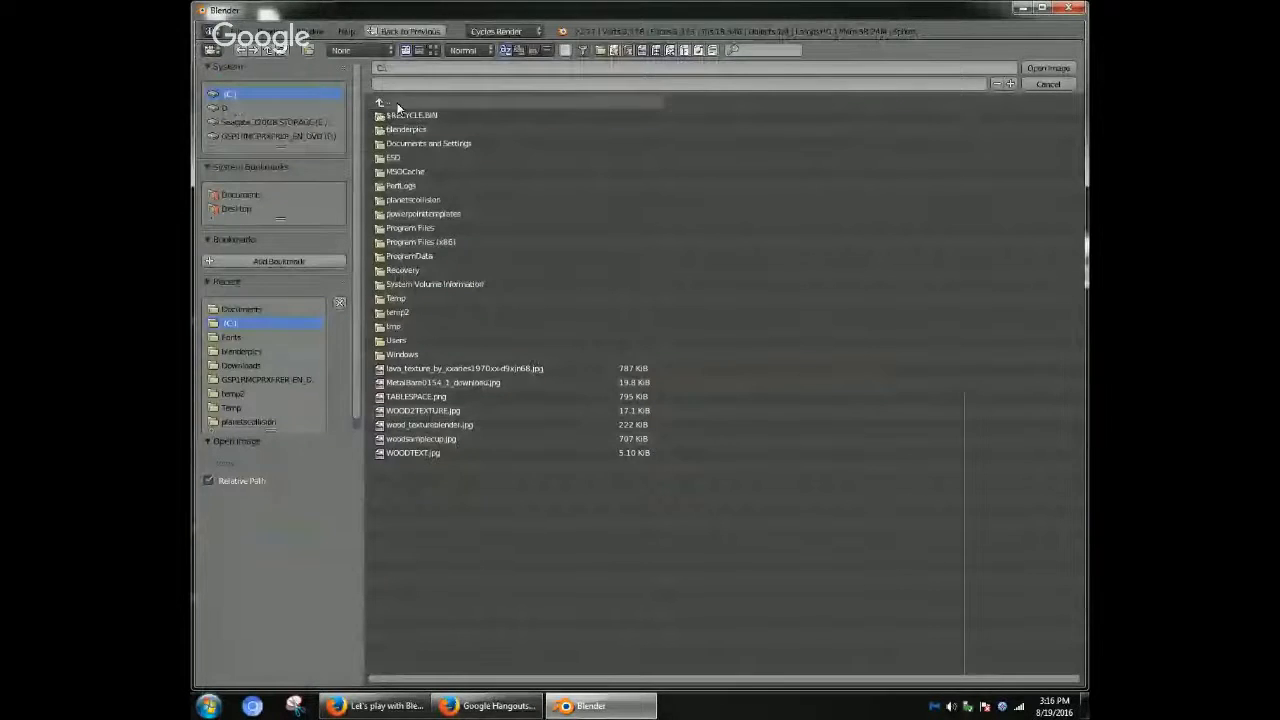
click(405, 341)
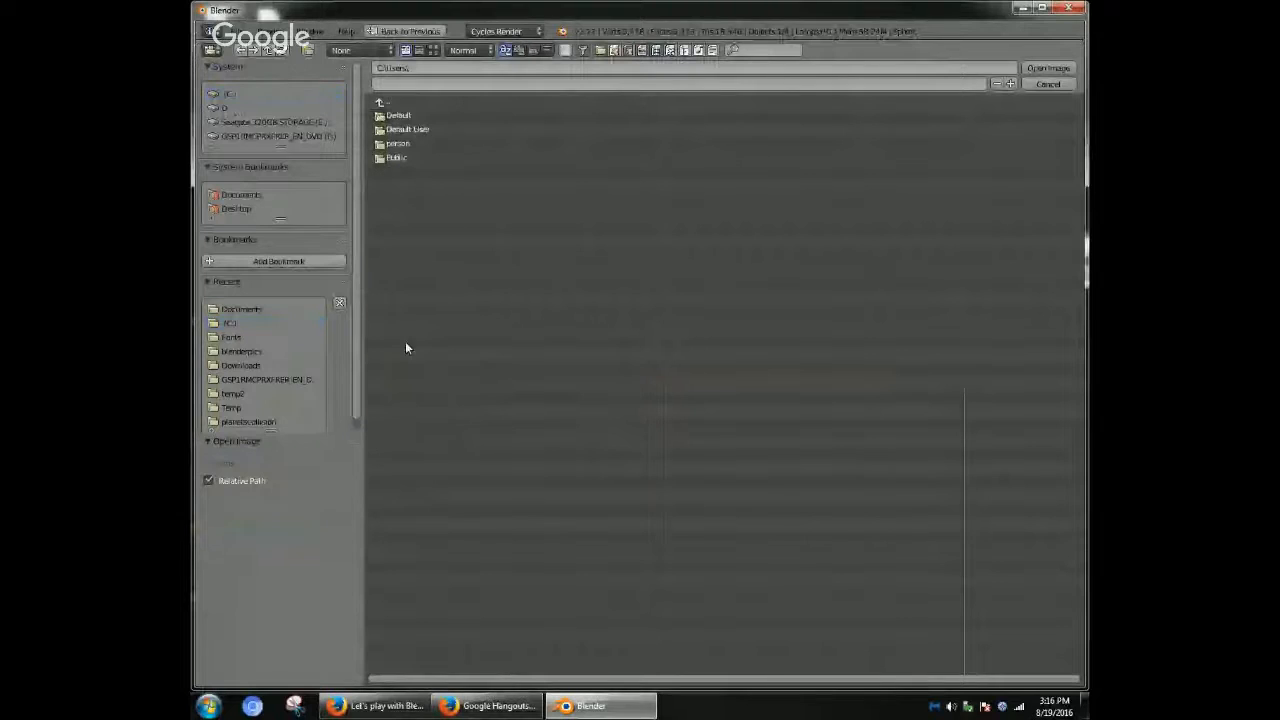
click(394, 157)
click(388, 105)
click(400, 140)
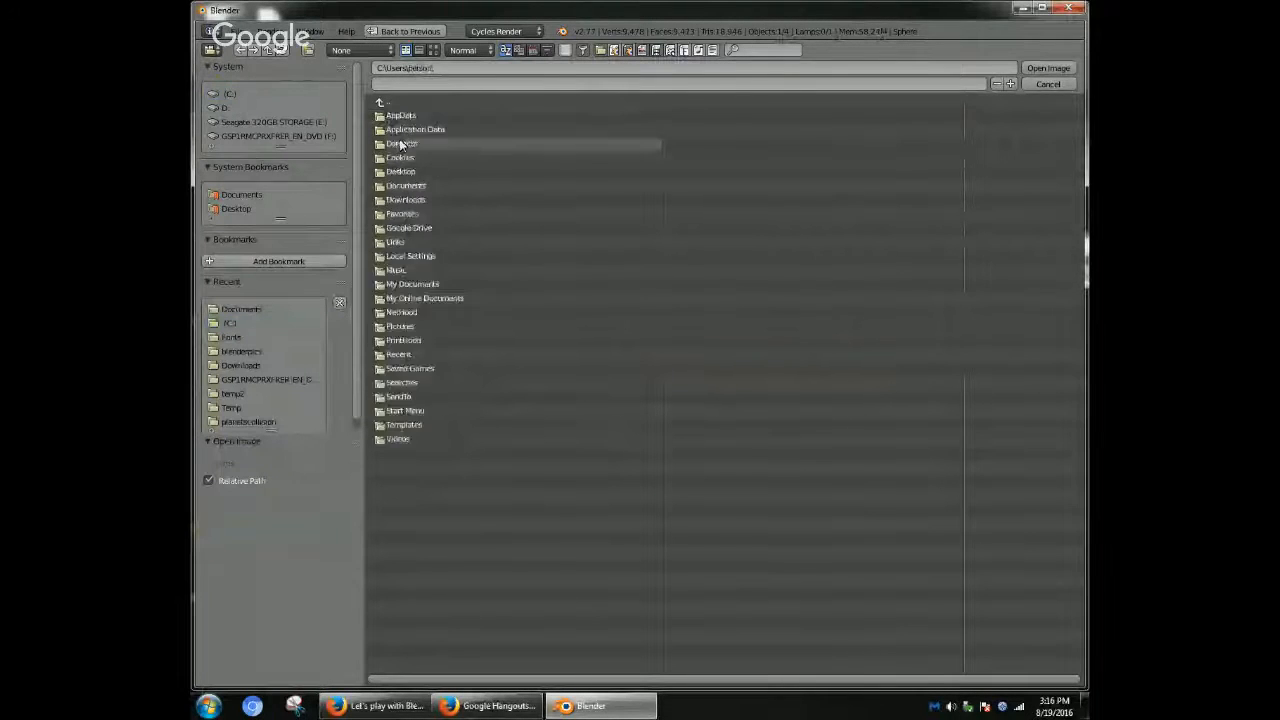
click(400, 140)
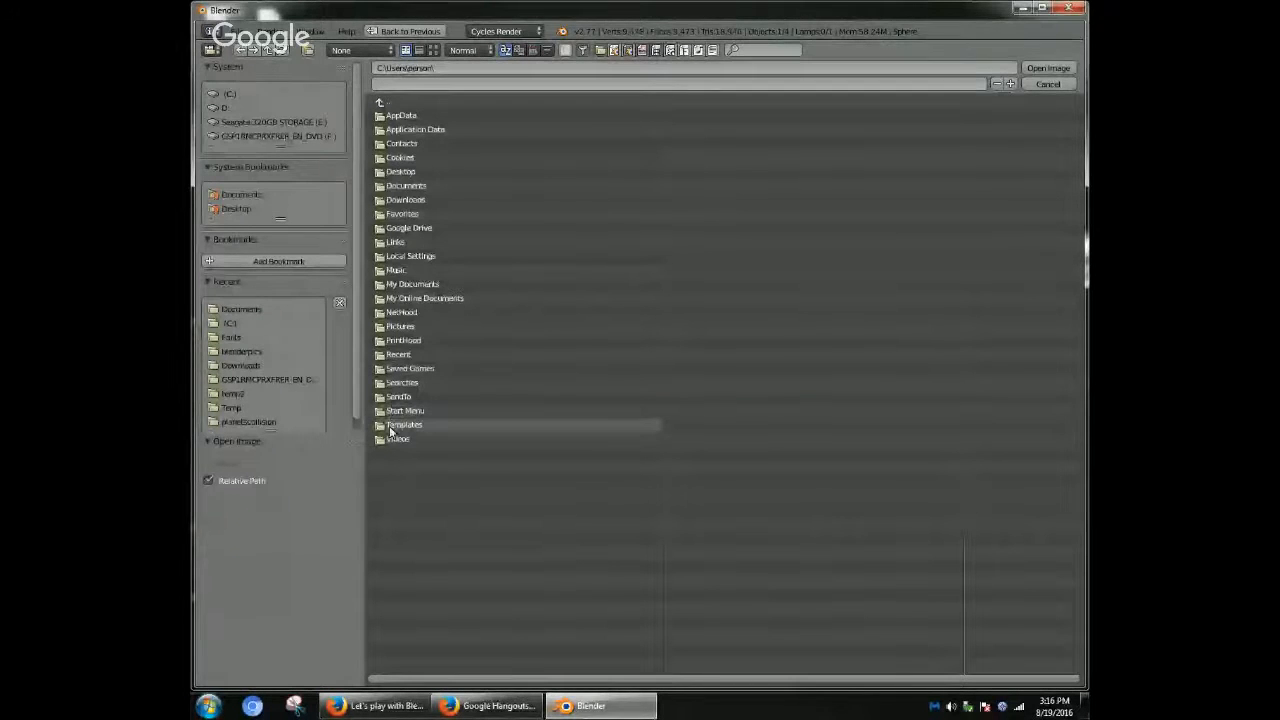
click(392, 101)
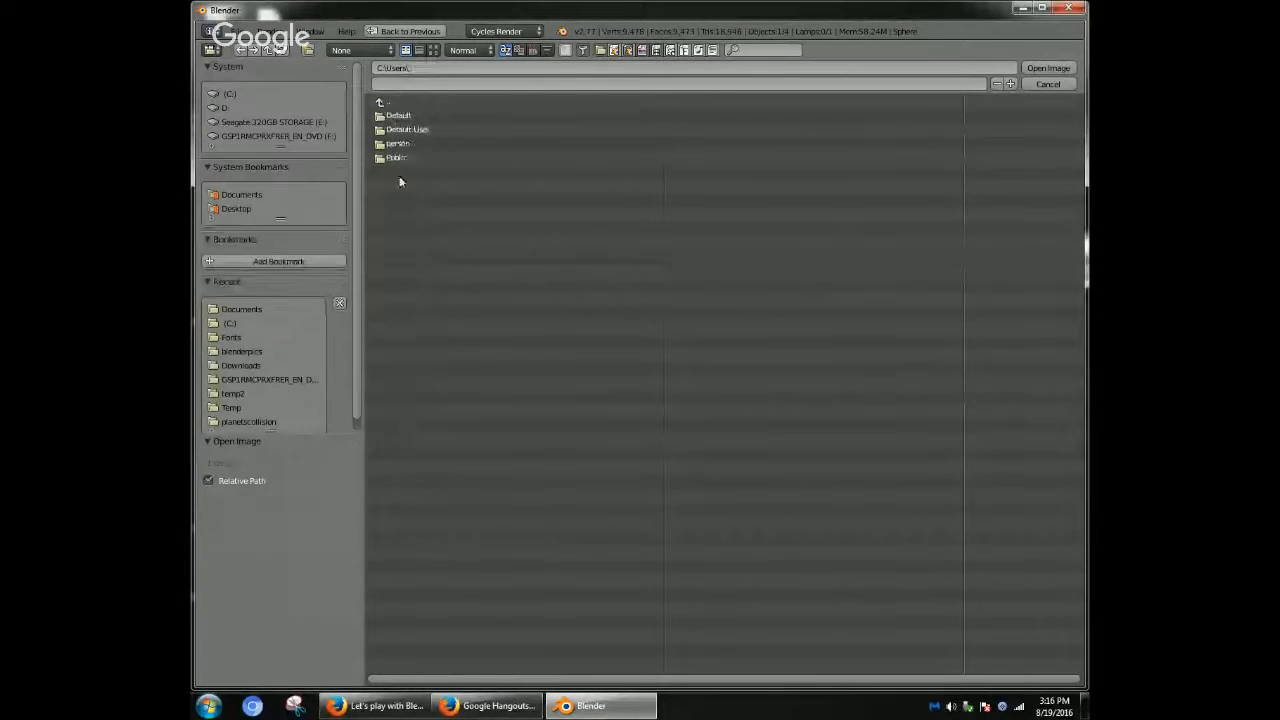
click(397, 161)
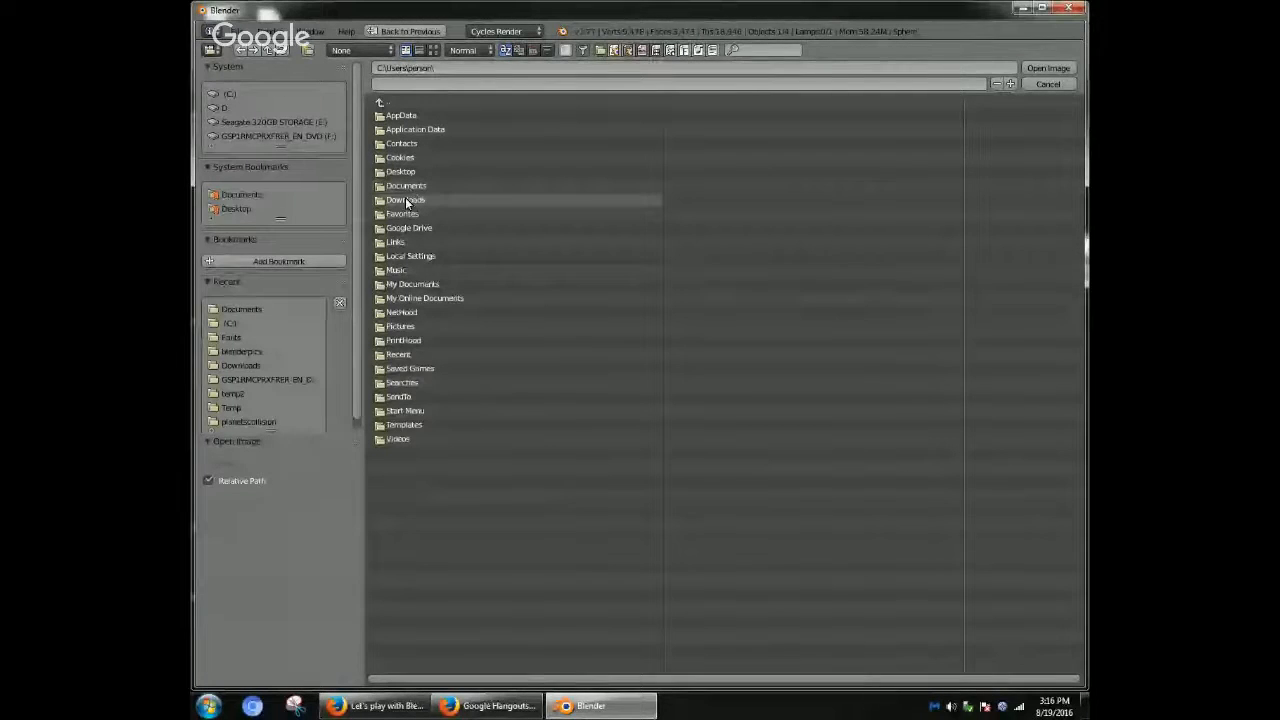
click(405, 200)
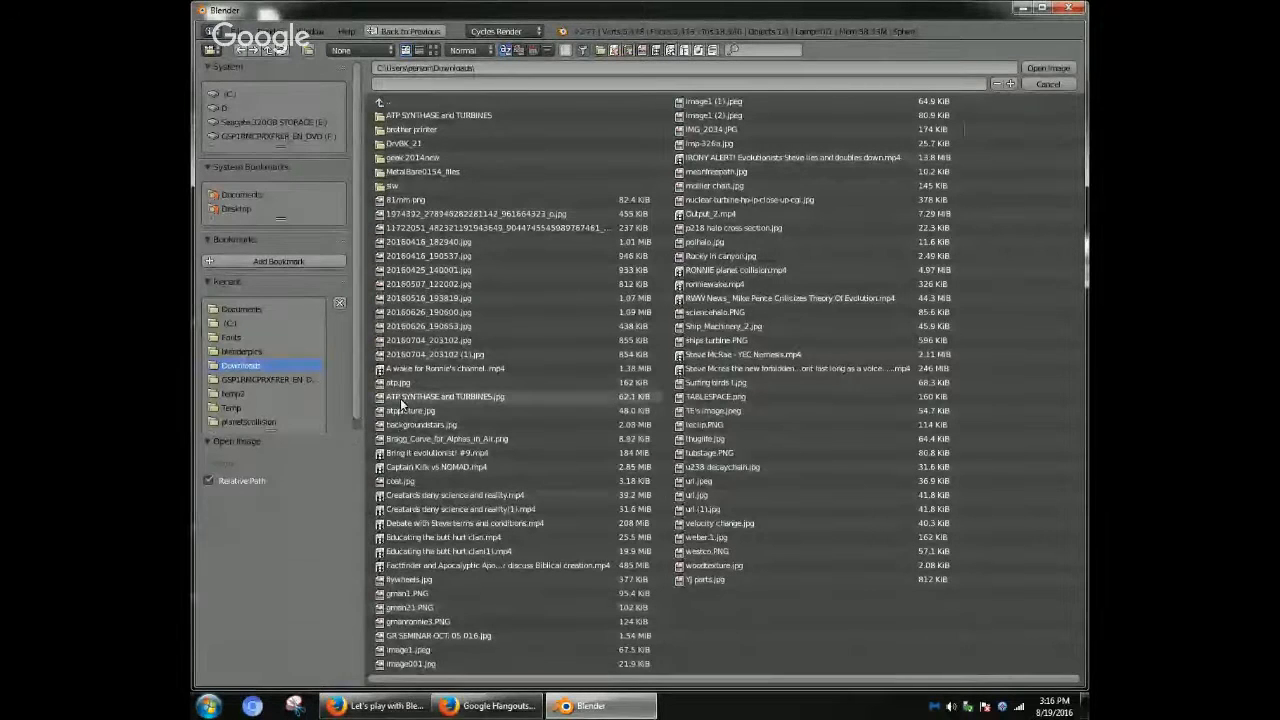
double_click(405, 424)
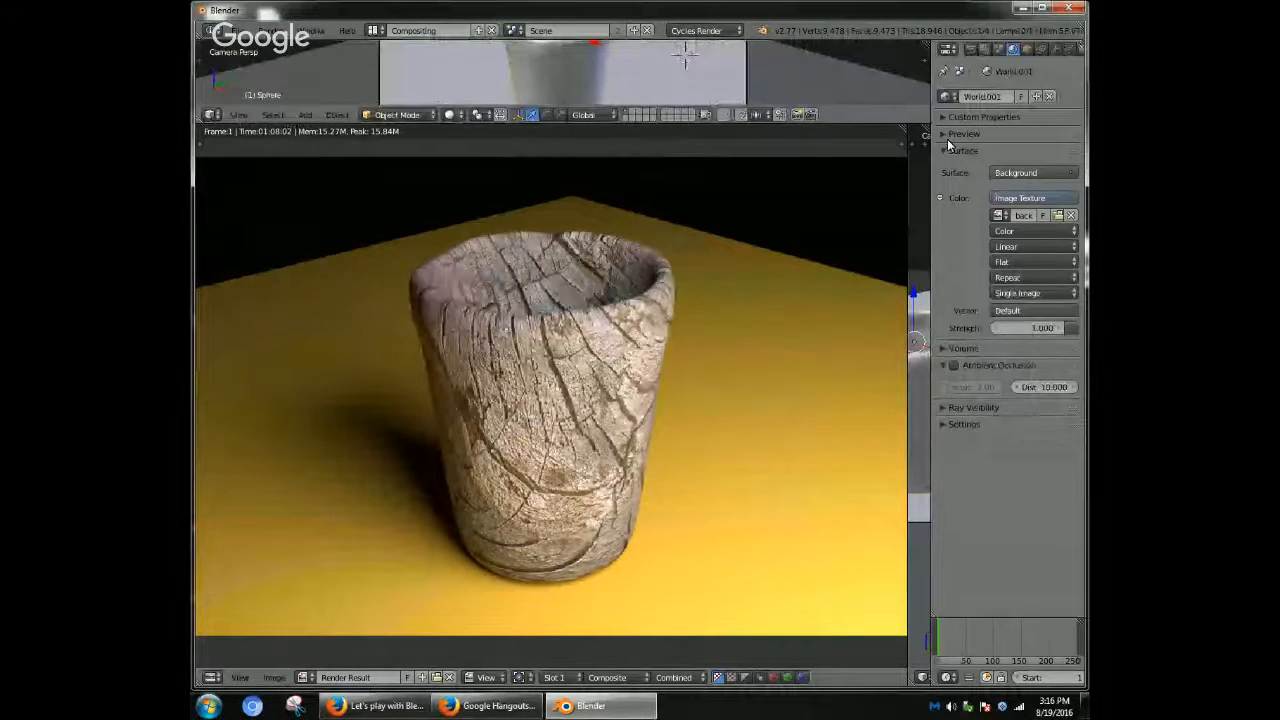
- Render the scene again with the image-textured world background
key(F12)
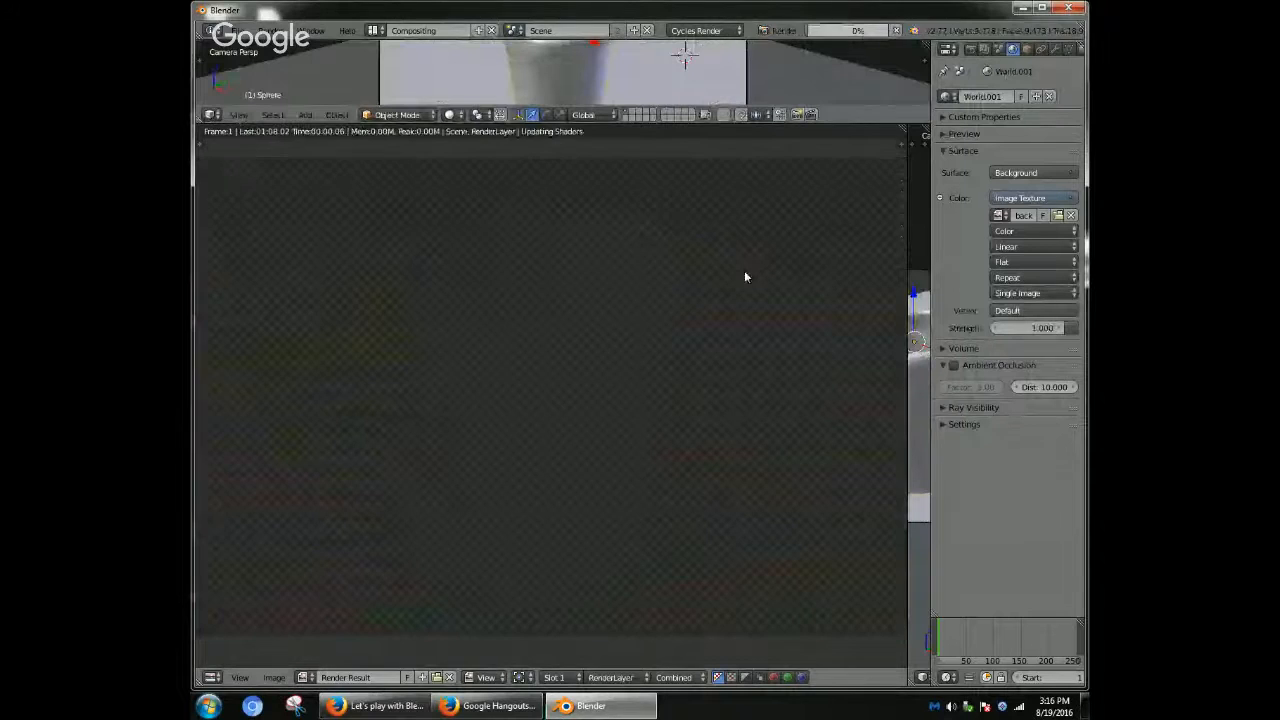
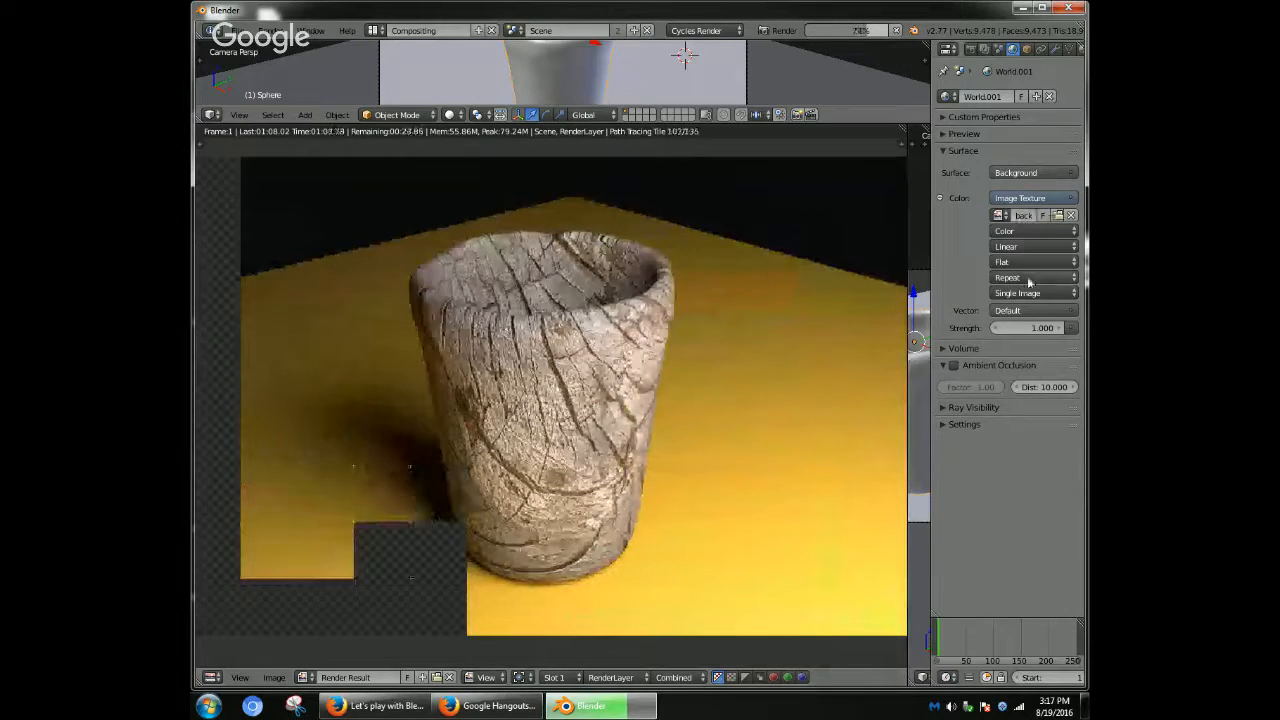
click(1059, 216)
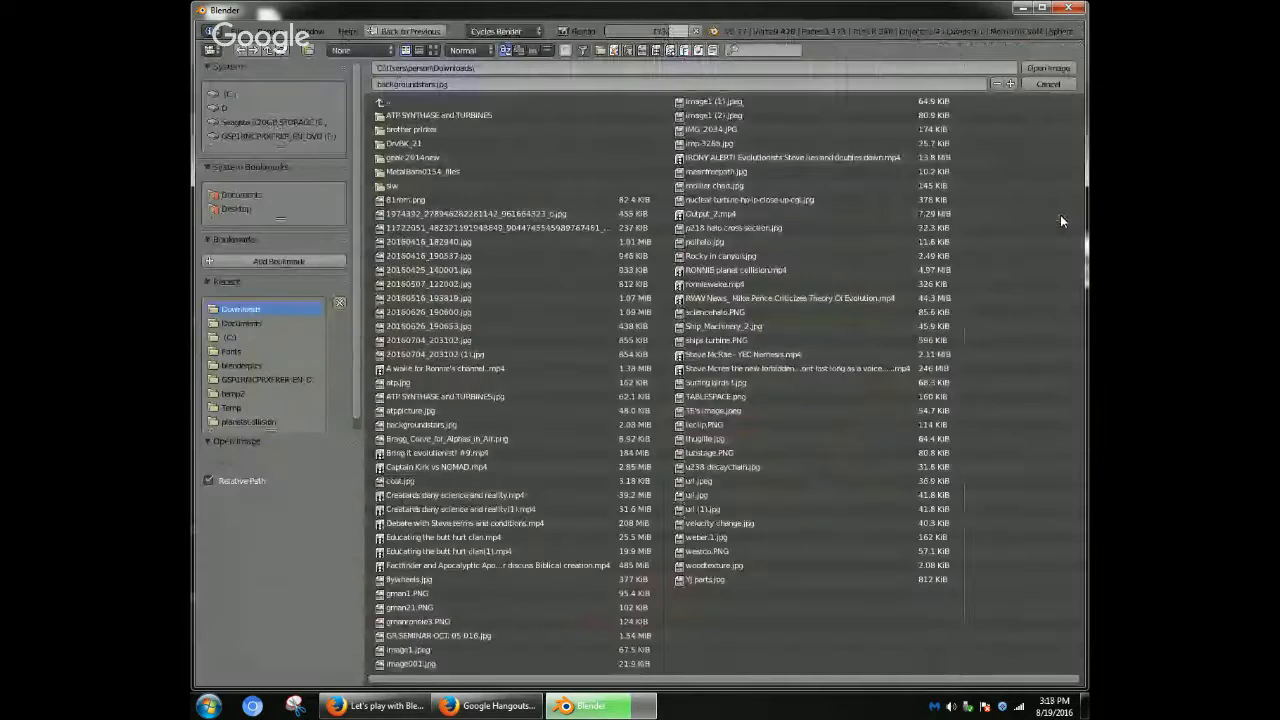
click(1048, 84)
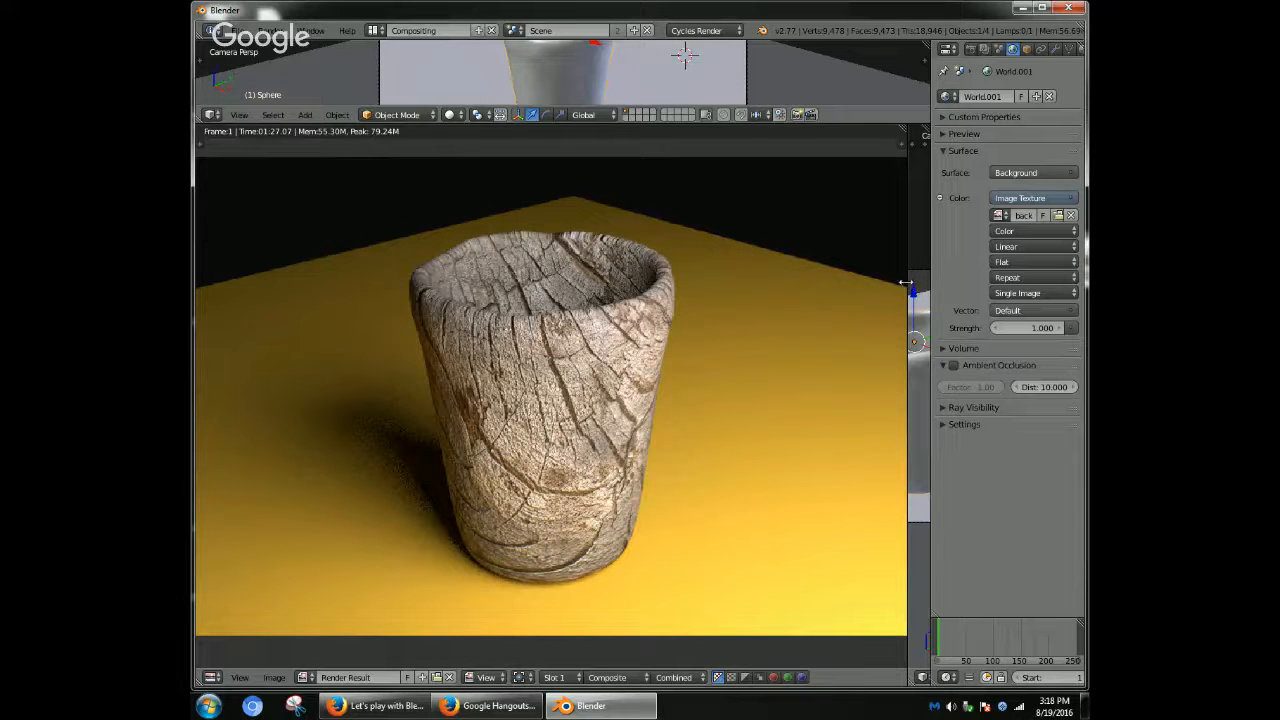
- Load backgroundstars.jpg from the Downloads folder again as the world's background image
drag(906, 284, 771, 291)
click(1059, 215)
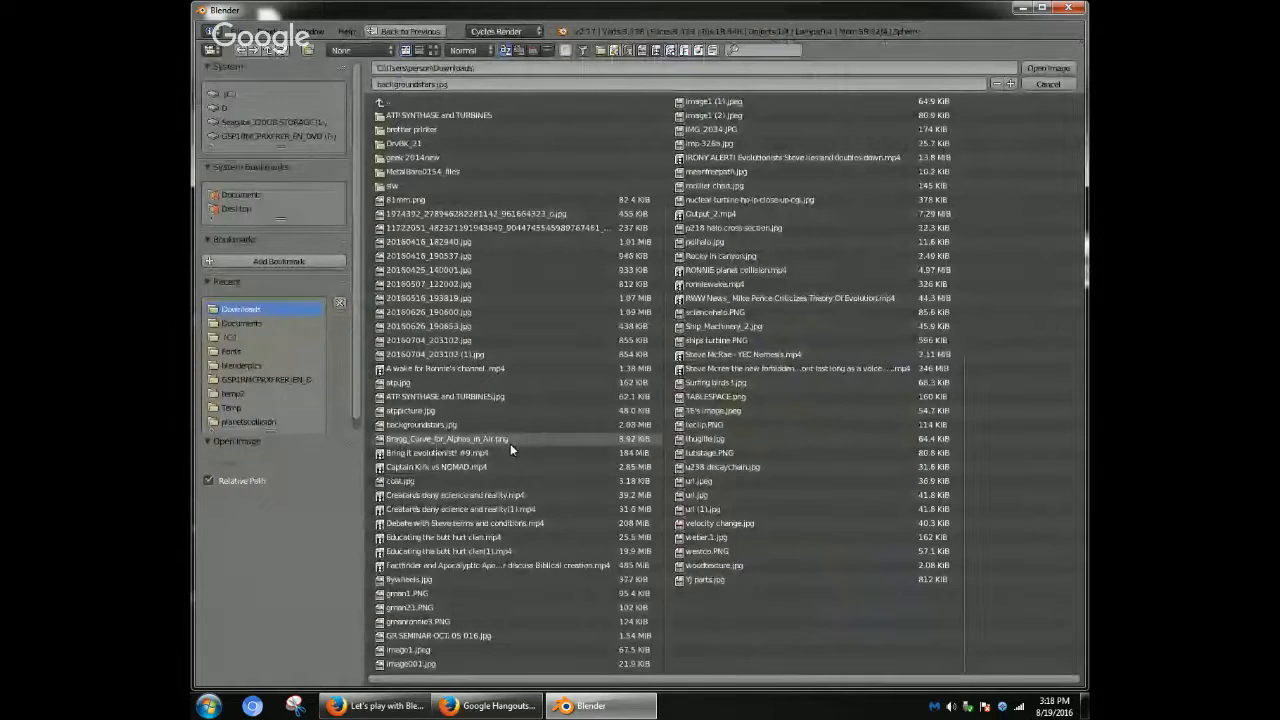
click(453, 425)
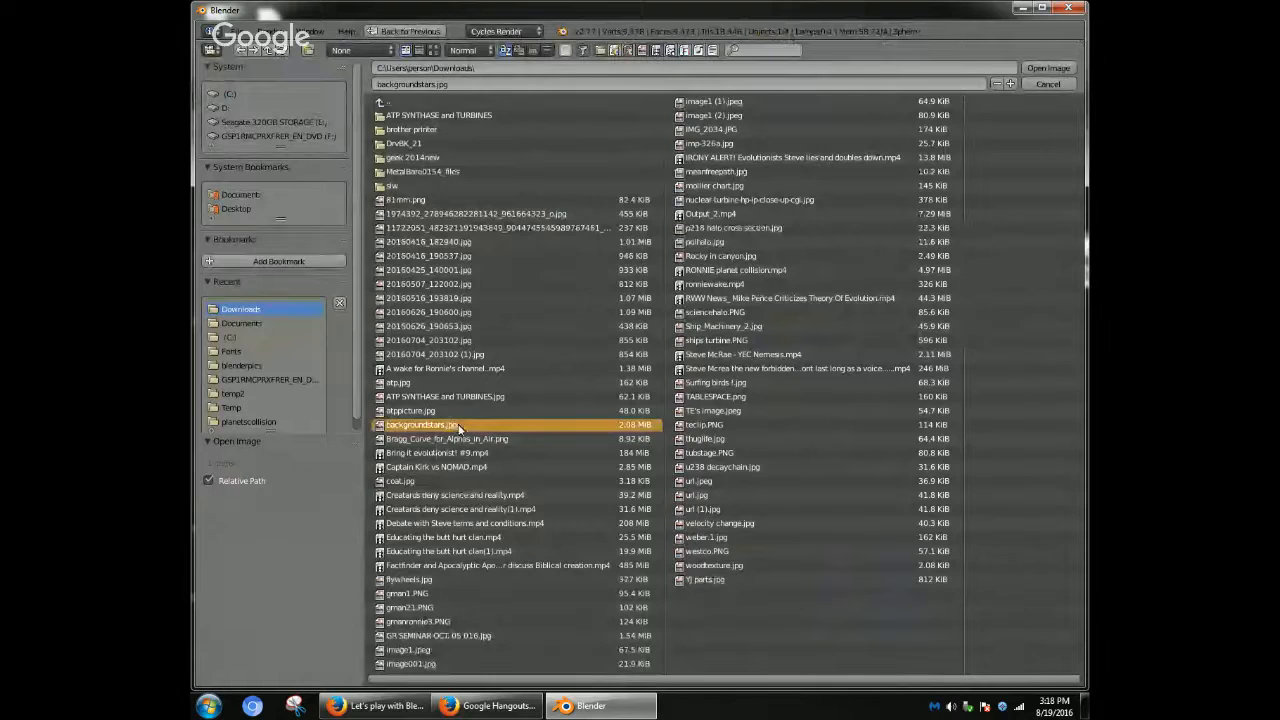
click(1048, 68)
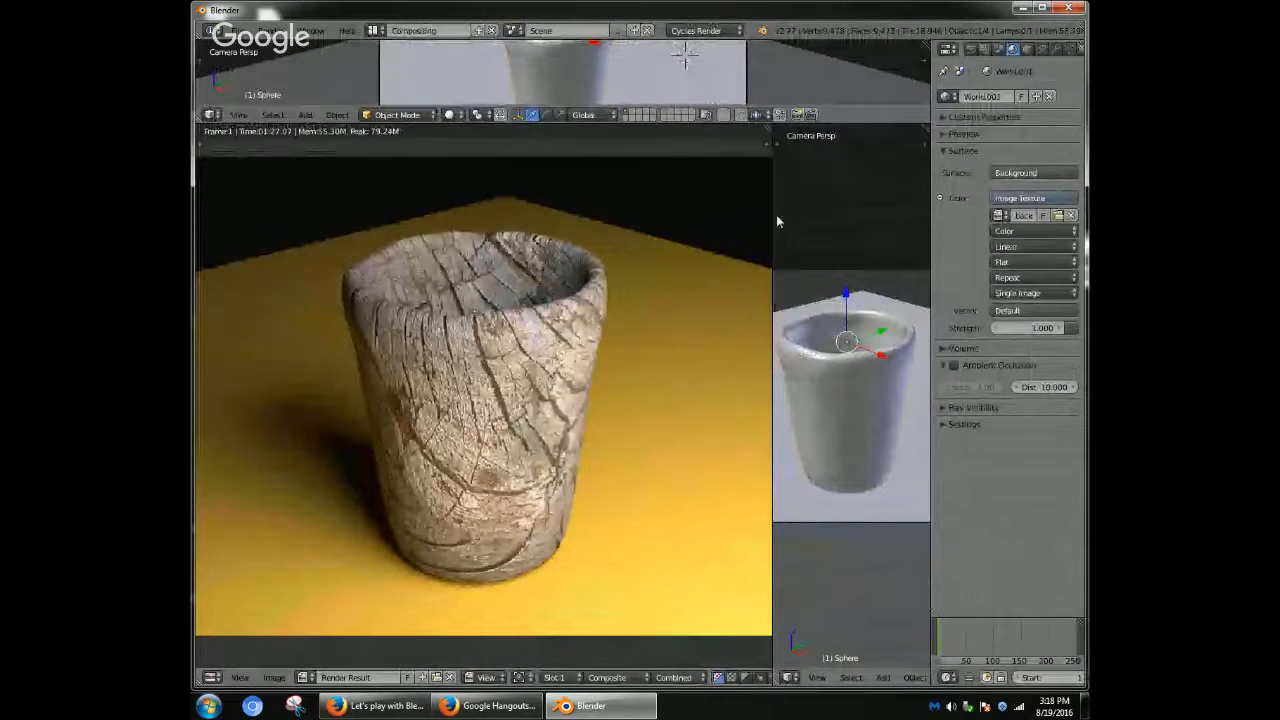
- Widen the Properties editor and set the world background image's projection to Sphere
drag(931, 228, 840, 248)
drag(773, 277, 694, 280)
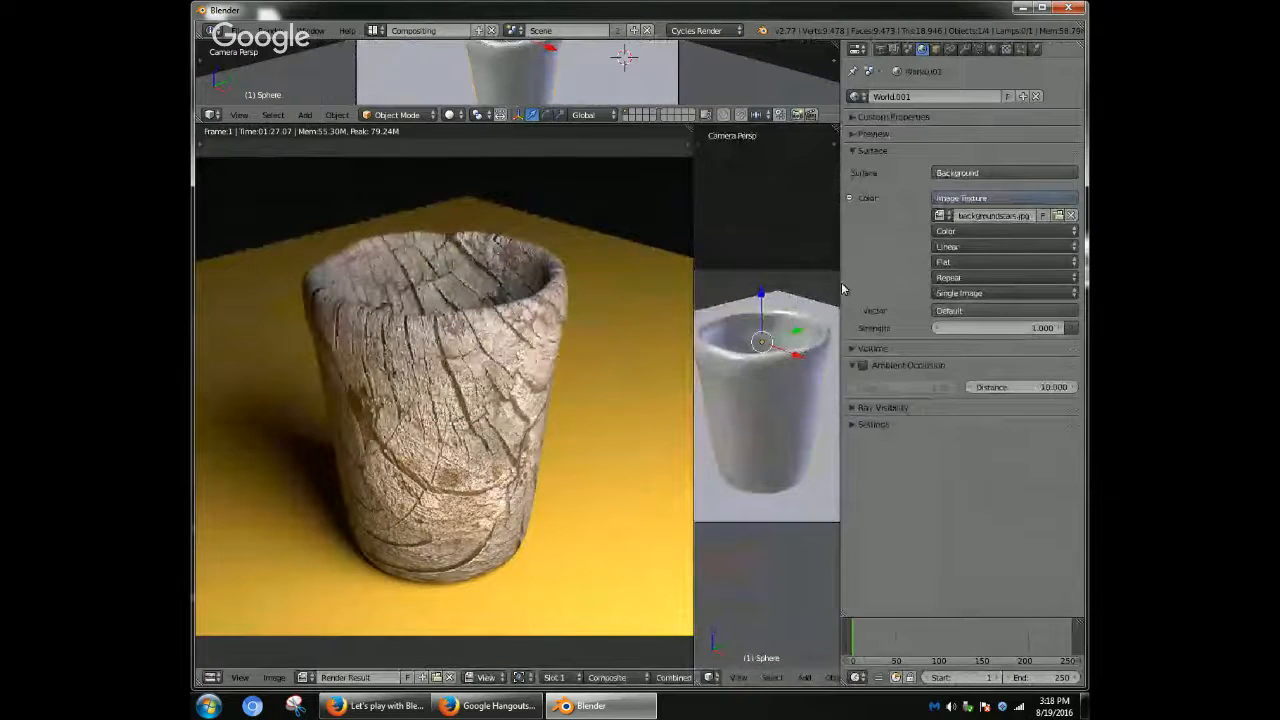
drag(838, 284, 835, 285)
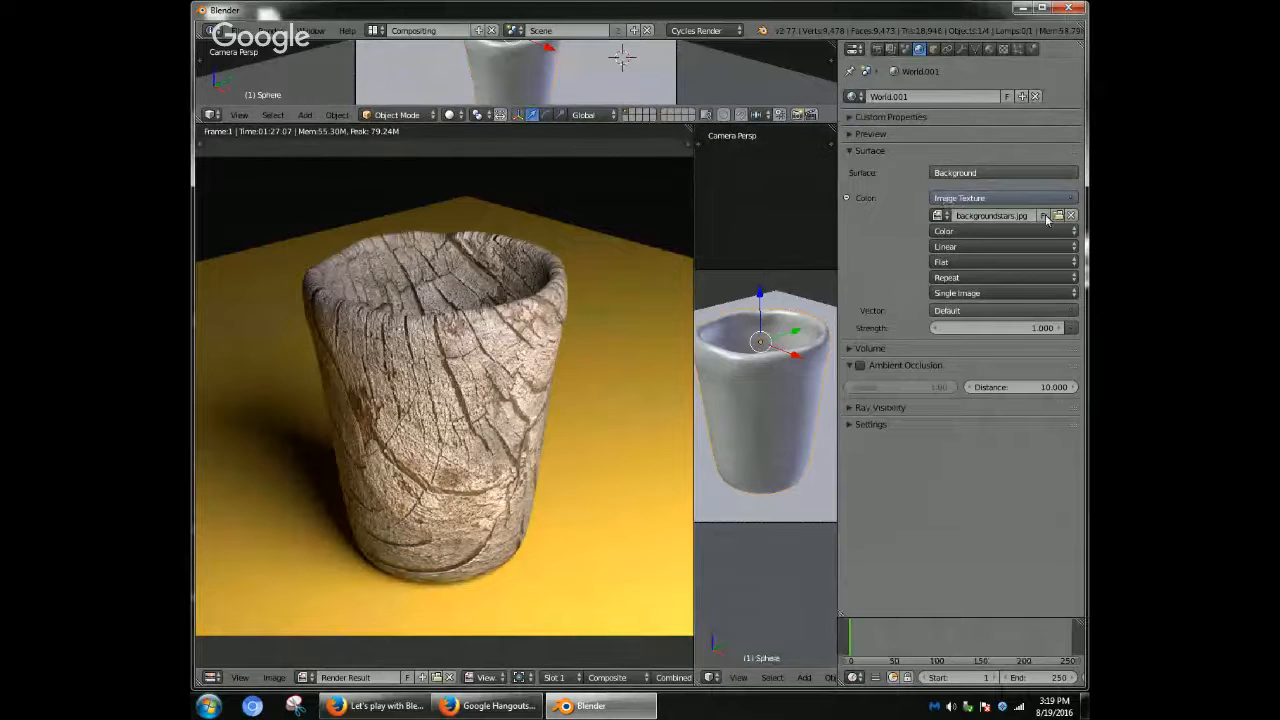
click(991, 262)
click(965, 215)
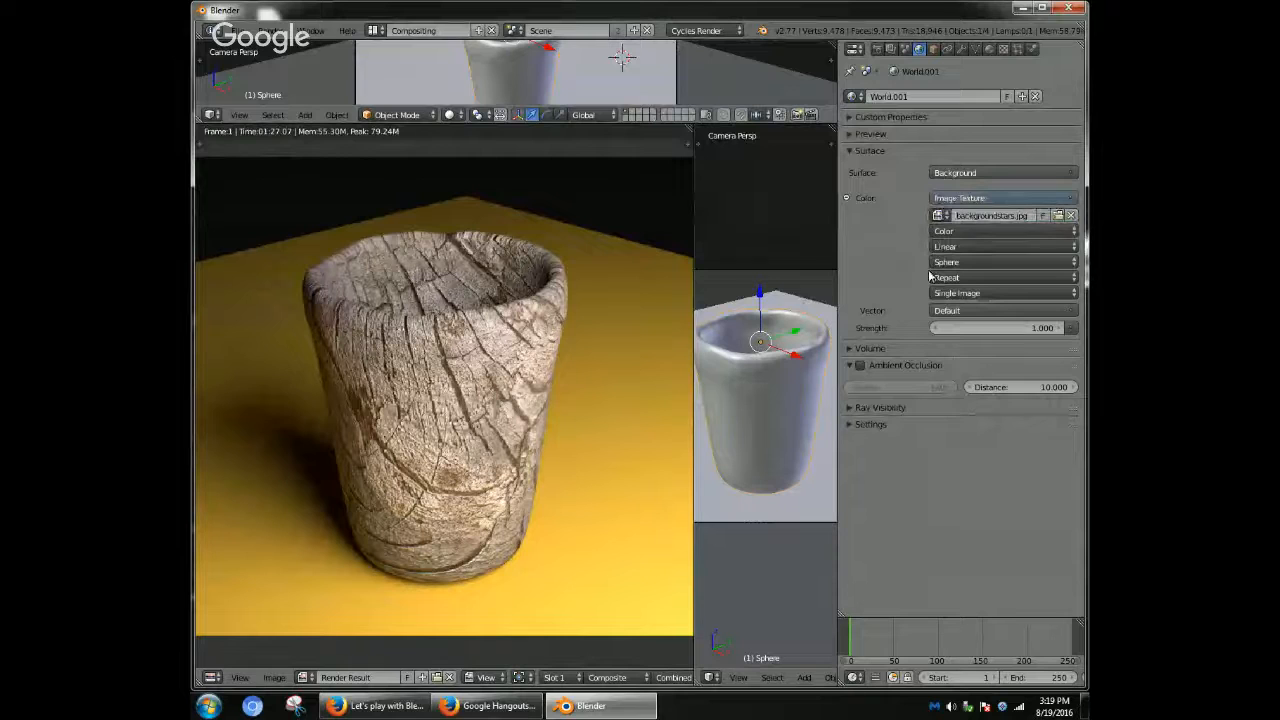
- Look through the cup's modifier, object and material settings
click(964, 96)
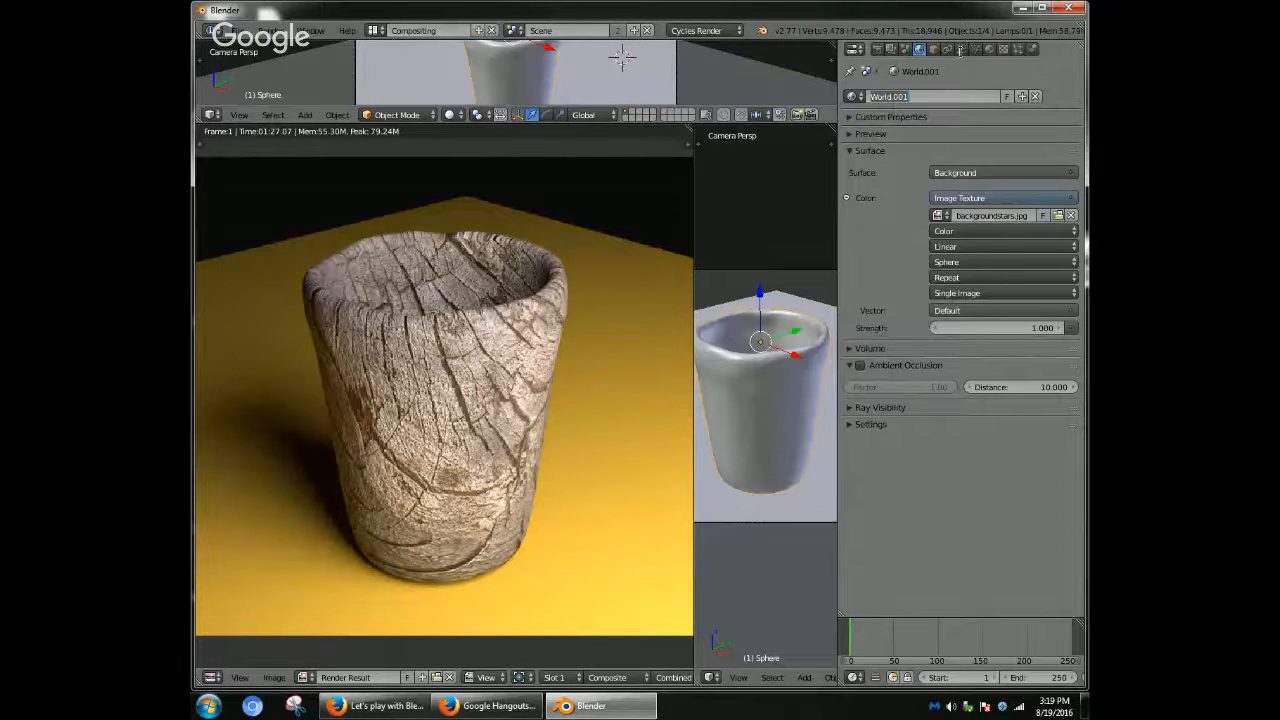
click(961, 50)
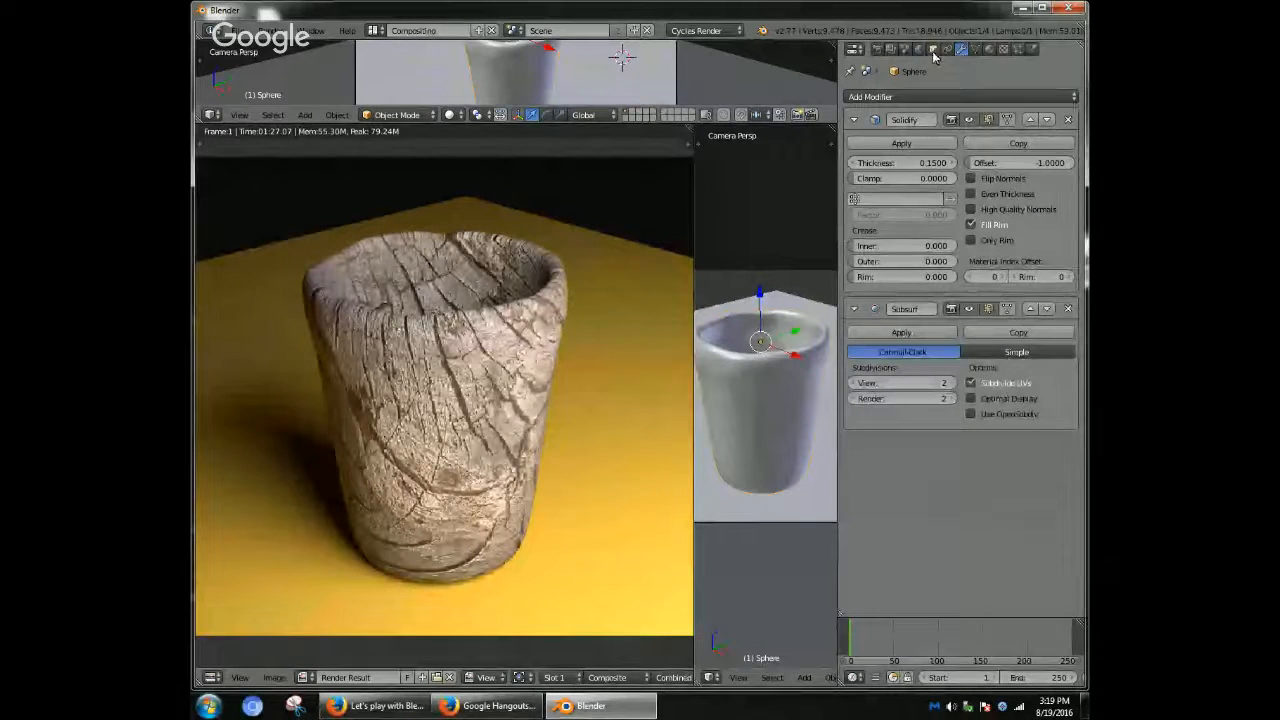
click(933, 50)
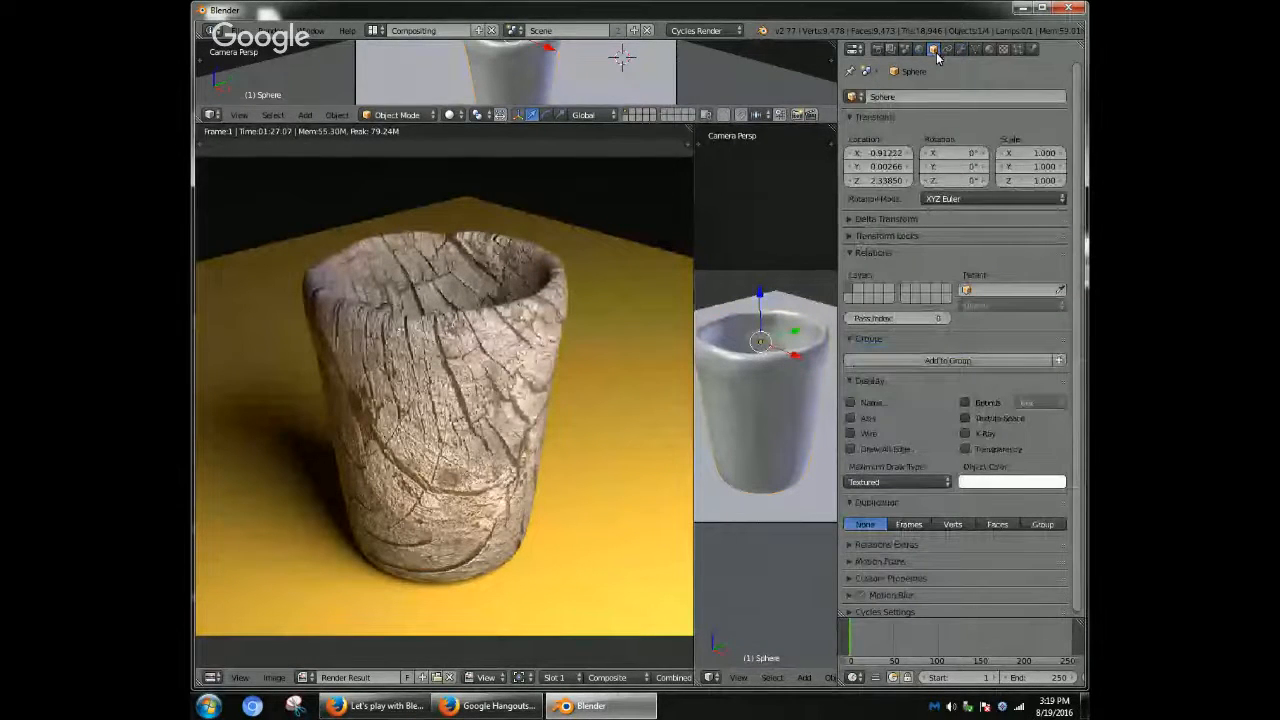
scroll(650, 275, down, 2)
scroll(648, 285, up, 1)
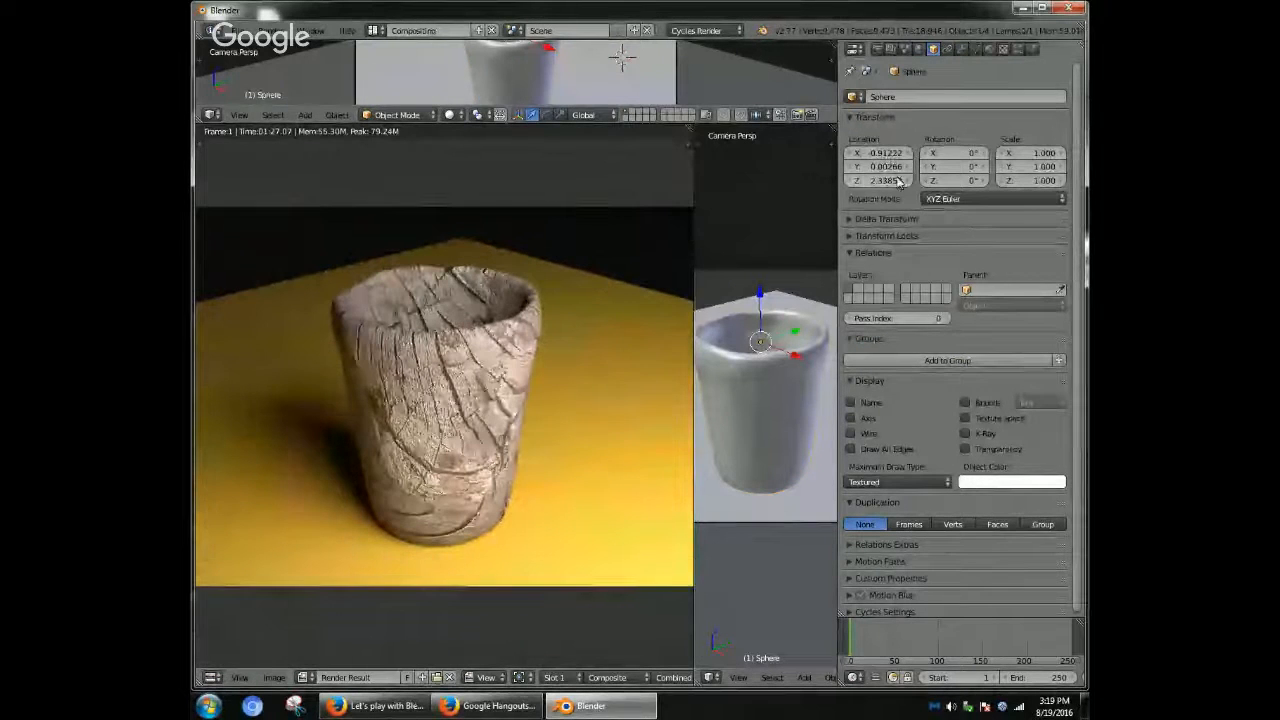
click(989, 50)
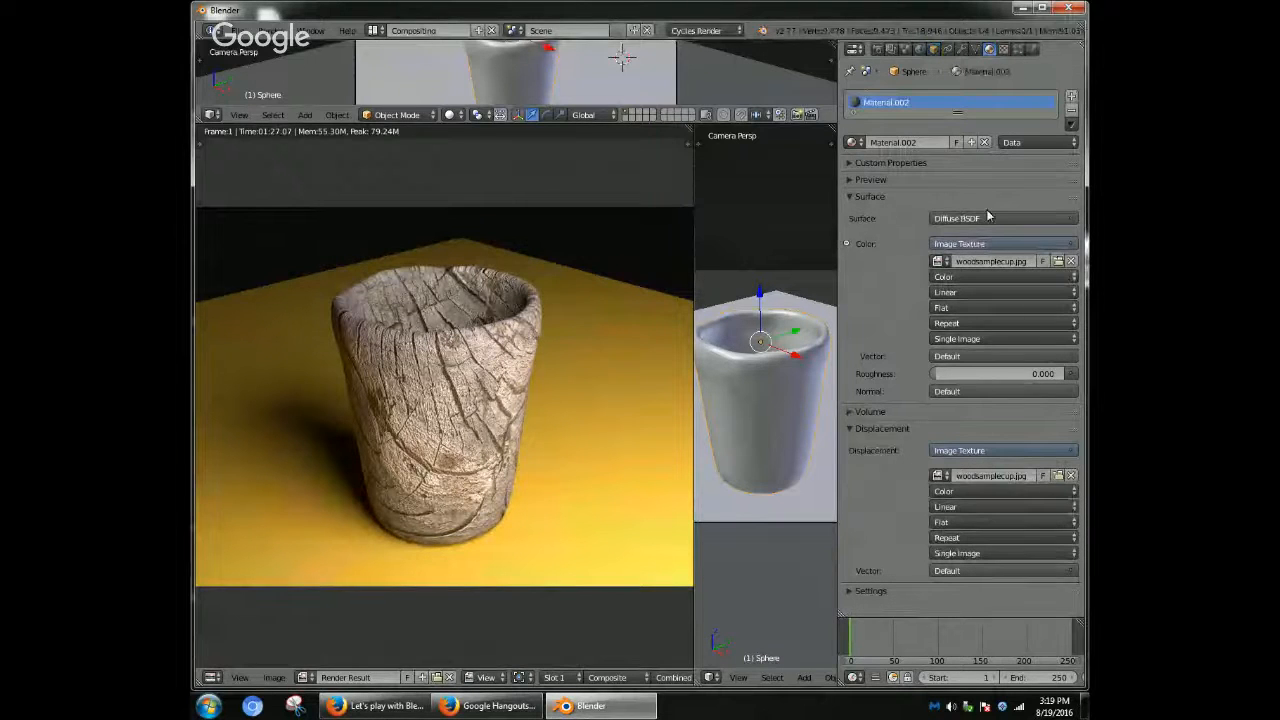
- Change the world's background colour source to Sky Texture
click(918, 50)
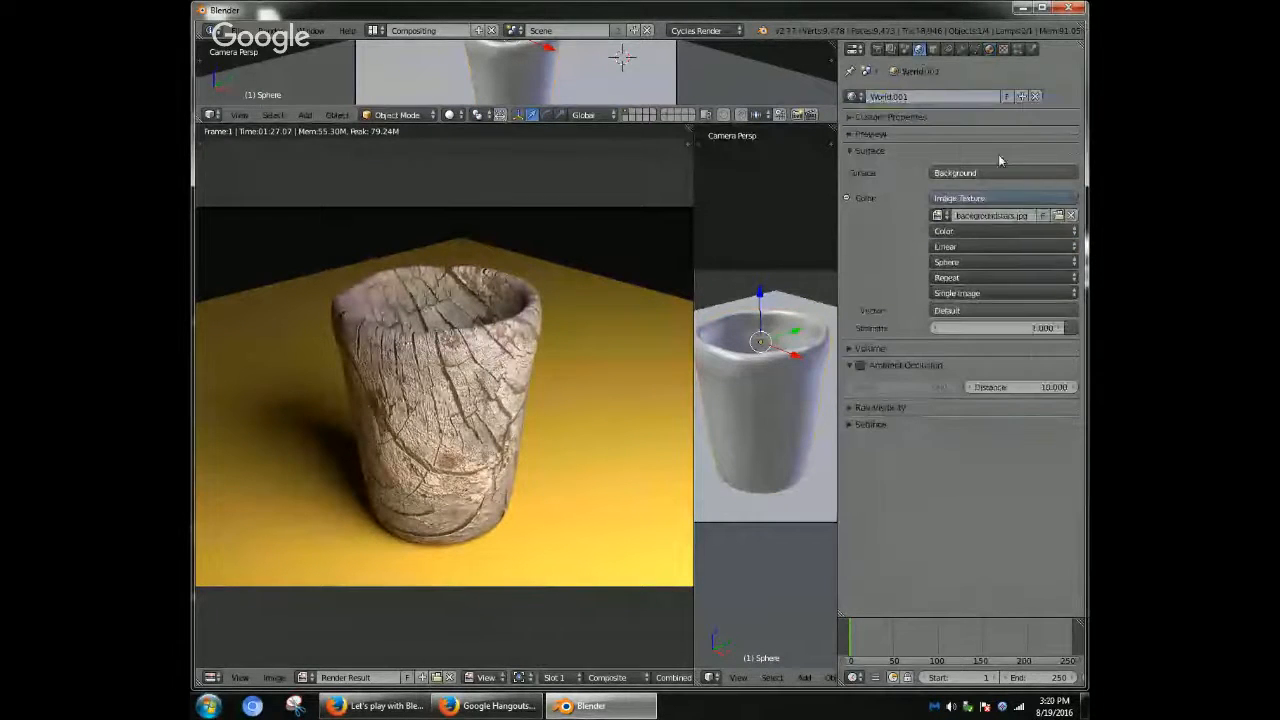
click(1005, 168)
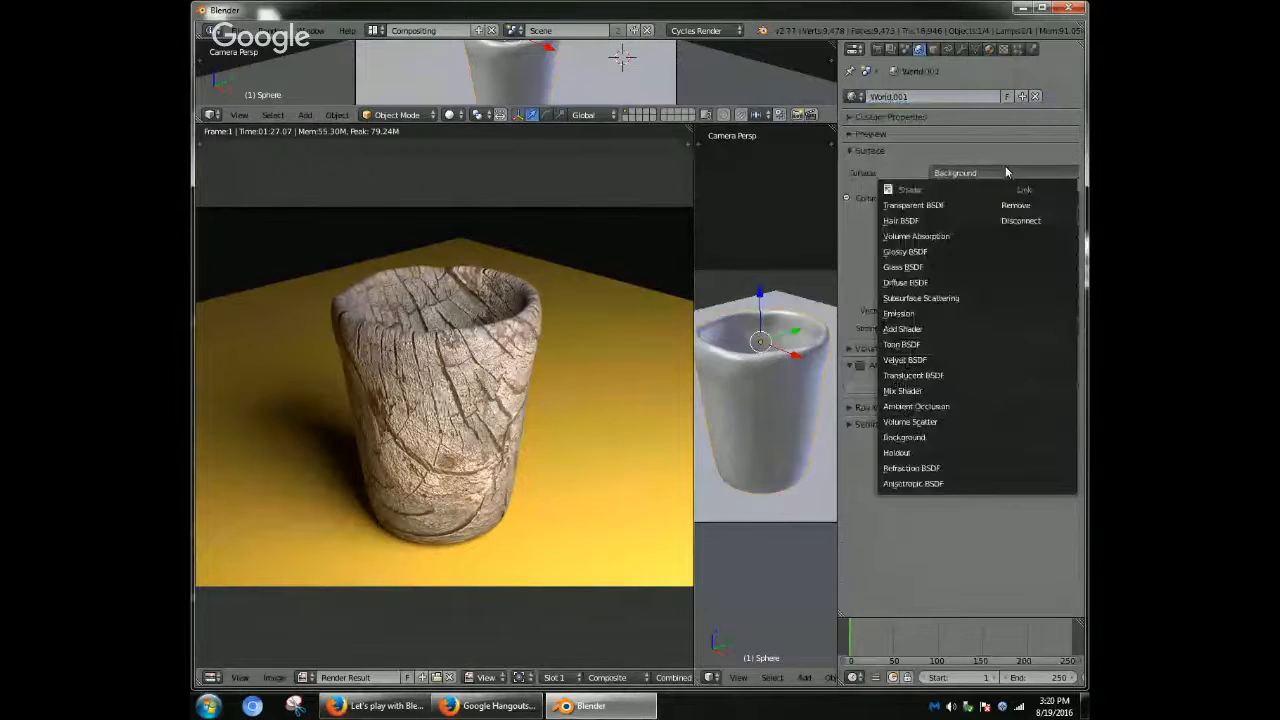
click(1005, 168)
click(995, 197)
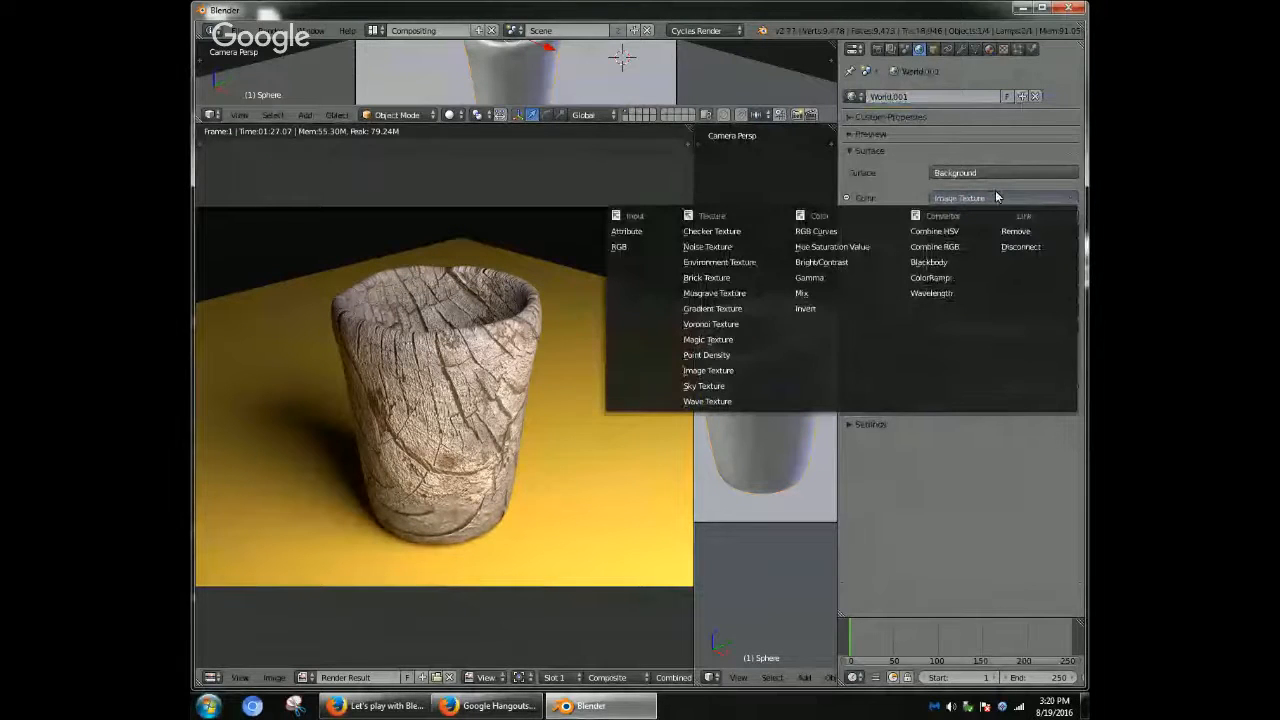
click(723, 386)
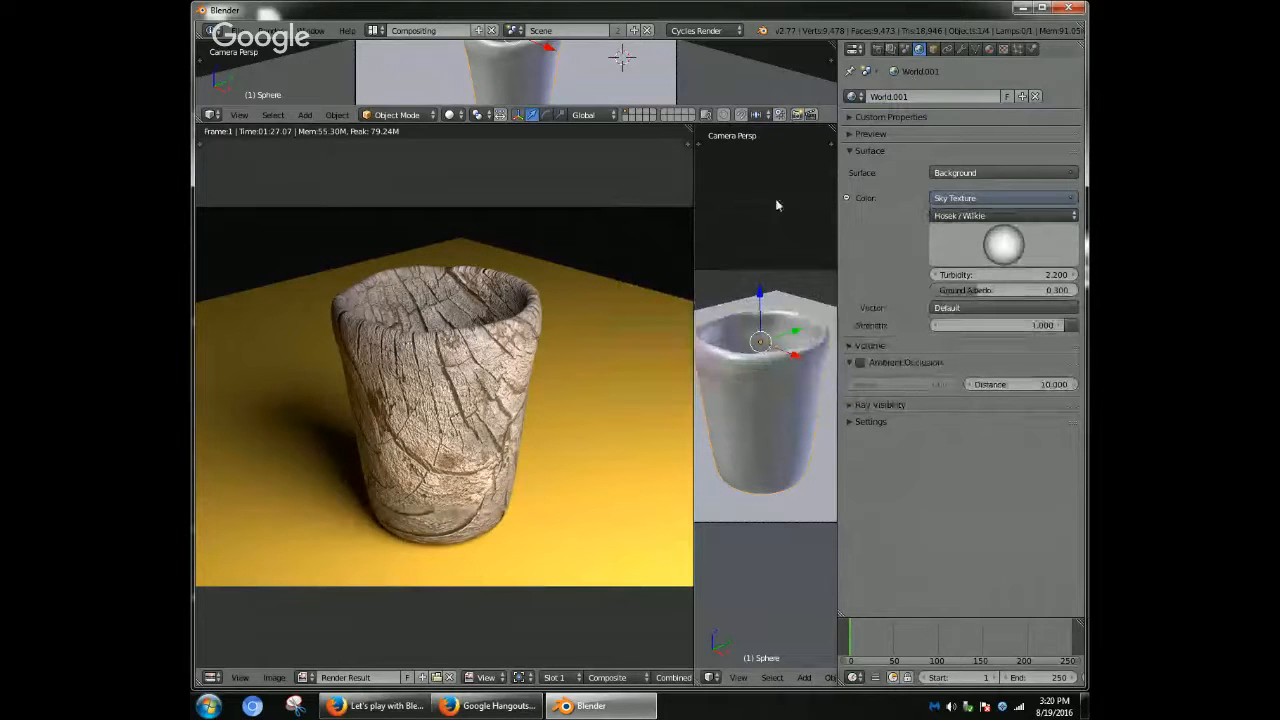
- Render the scene with the sky-textured world and stop the render partway through
click(877, 50)
click(885, 113)
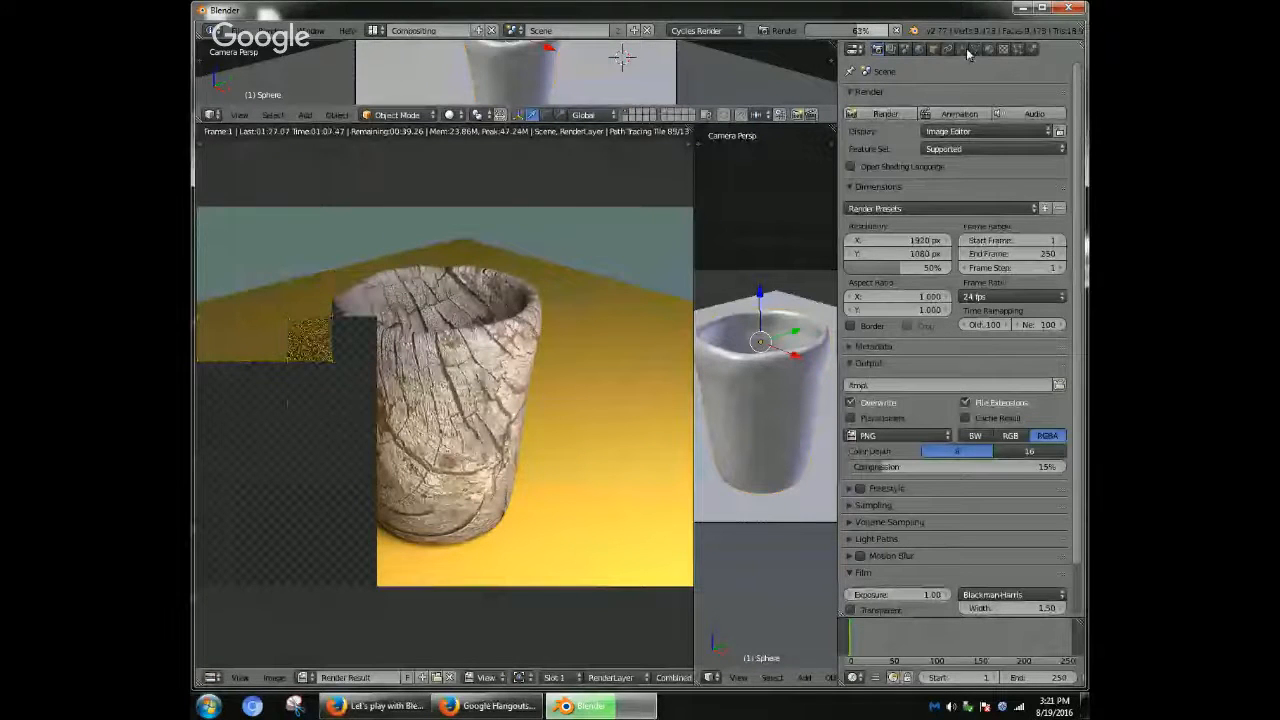
click(897, 31)
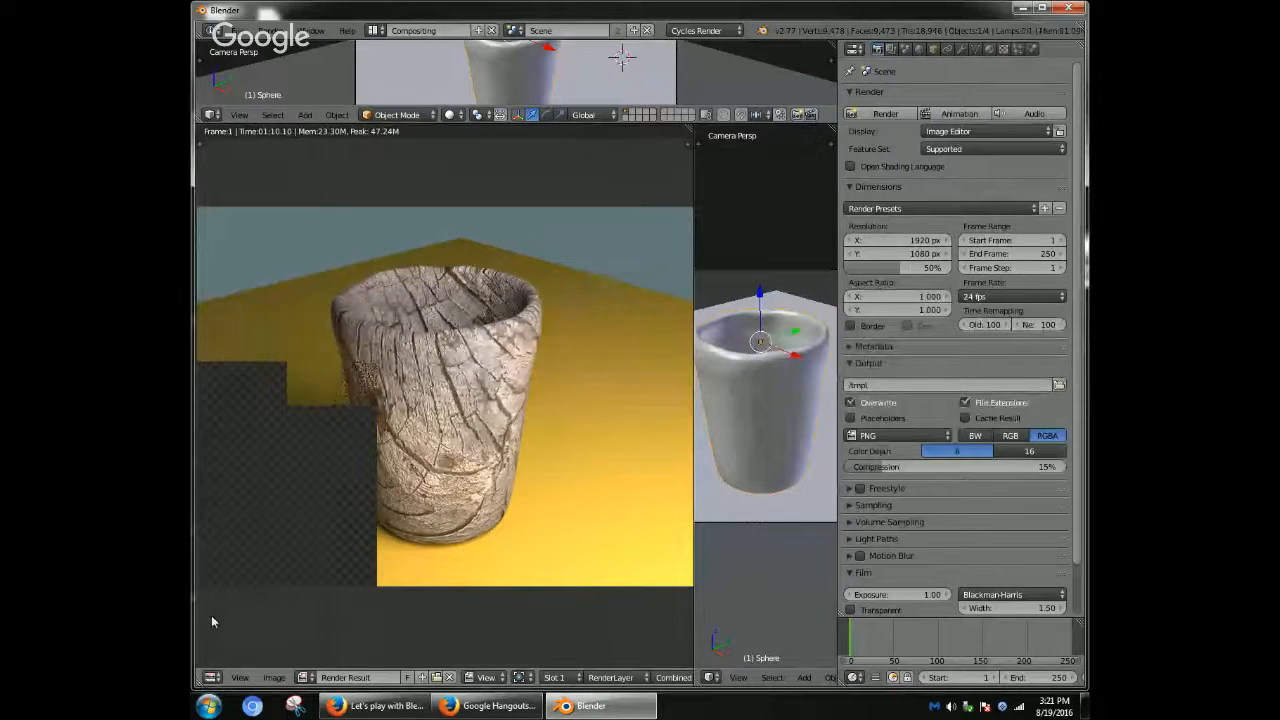
- Switch the render result area to a 3D View and show the scene through the camera
click(211, 677)
click(240, 661)
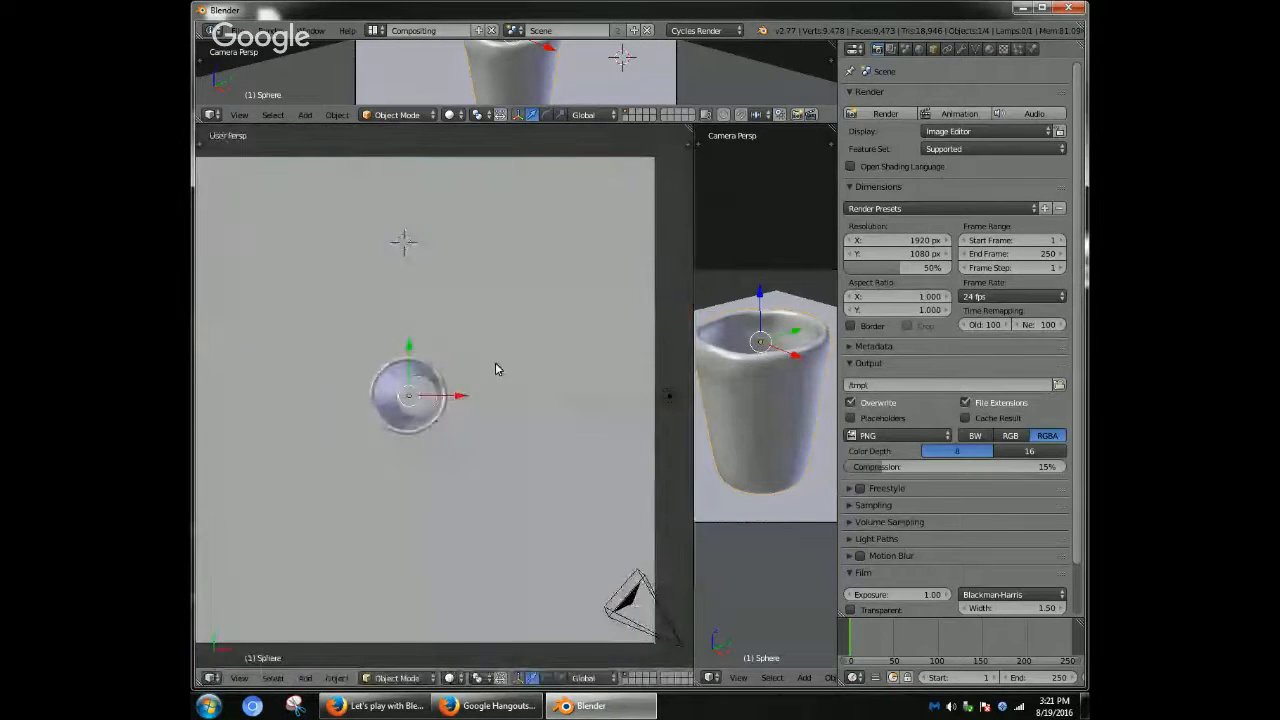
key(KP_0)
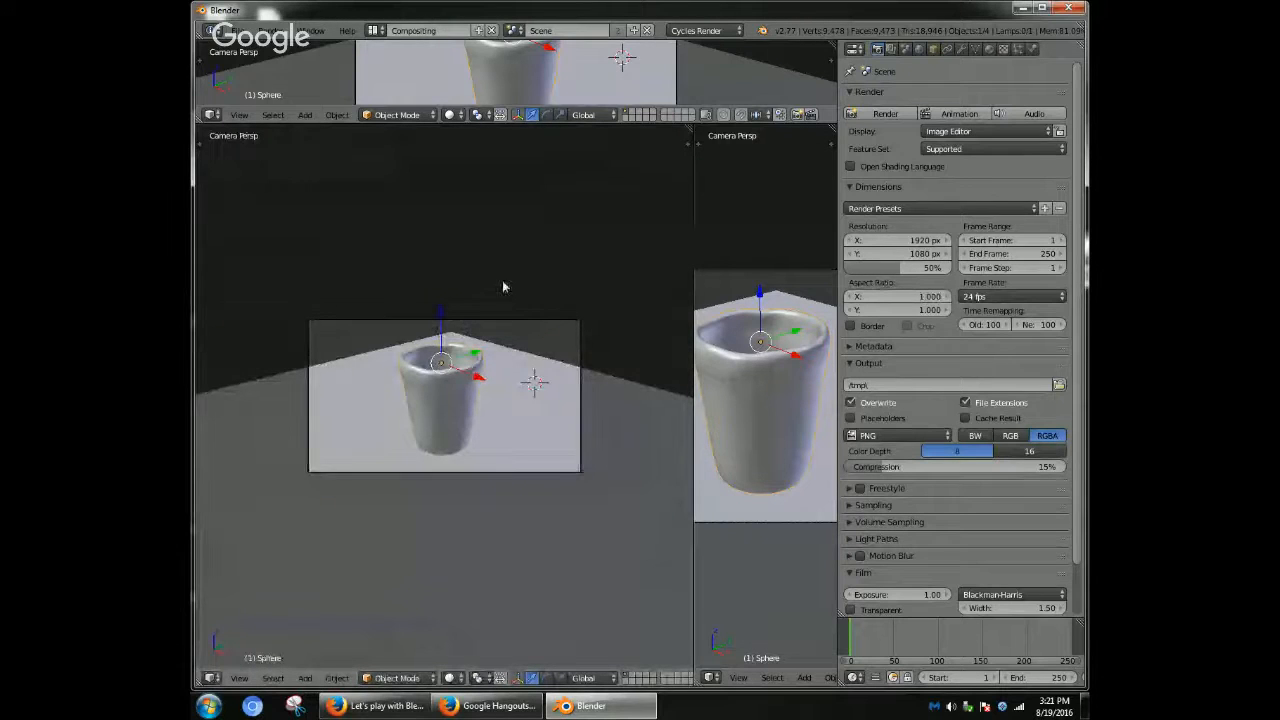
shift+middle_drag(502, 281, 495, 323)
scroll(504, 364, up, 1)
scroll(504, 364, down, 1)
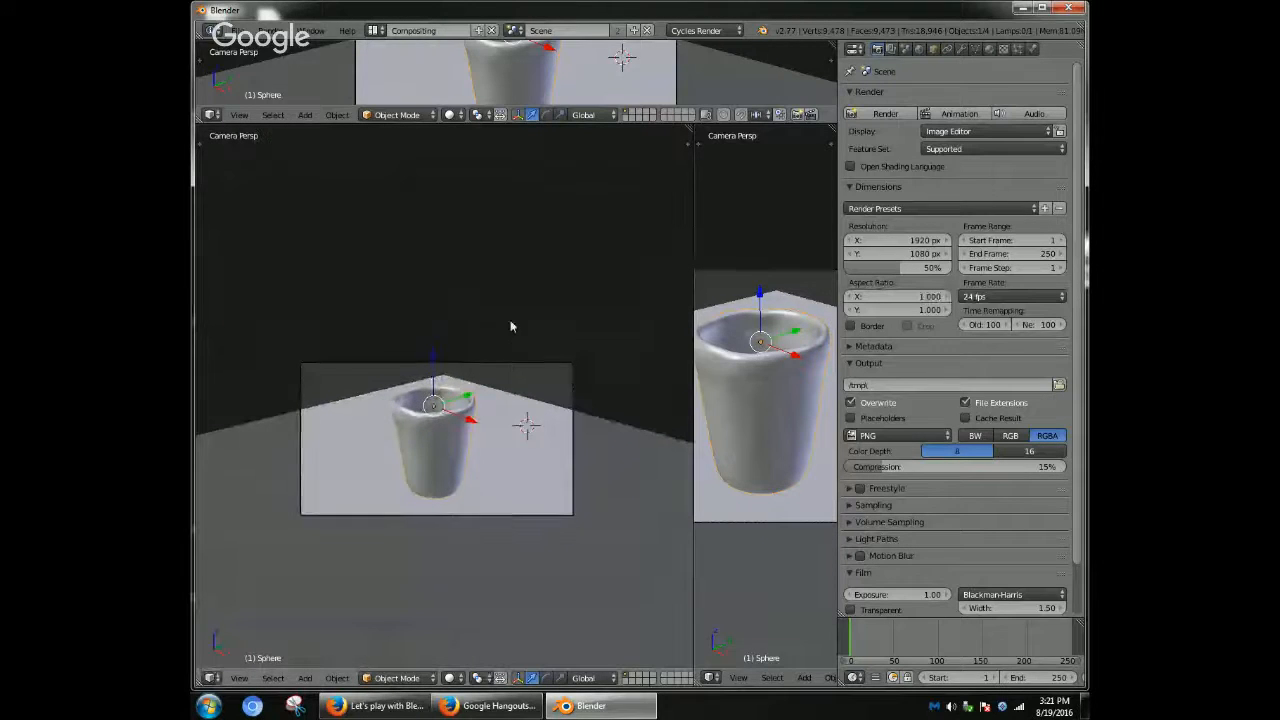
- Lower the cup slightly along the Z axis to a Z location of about 2.265
key(KP_0)
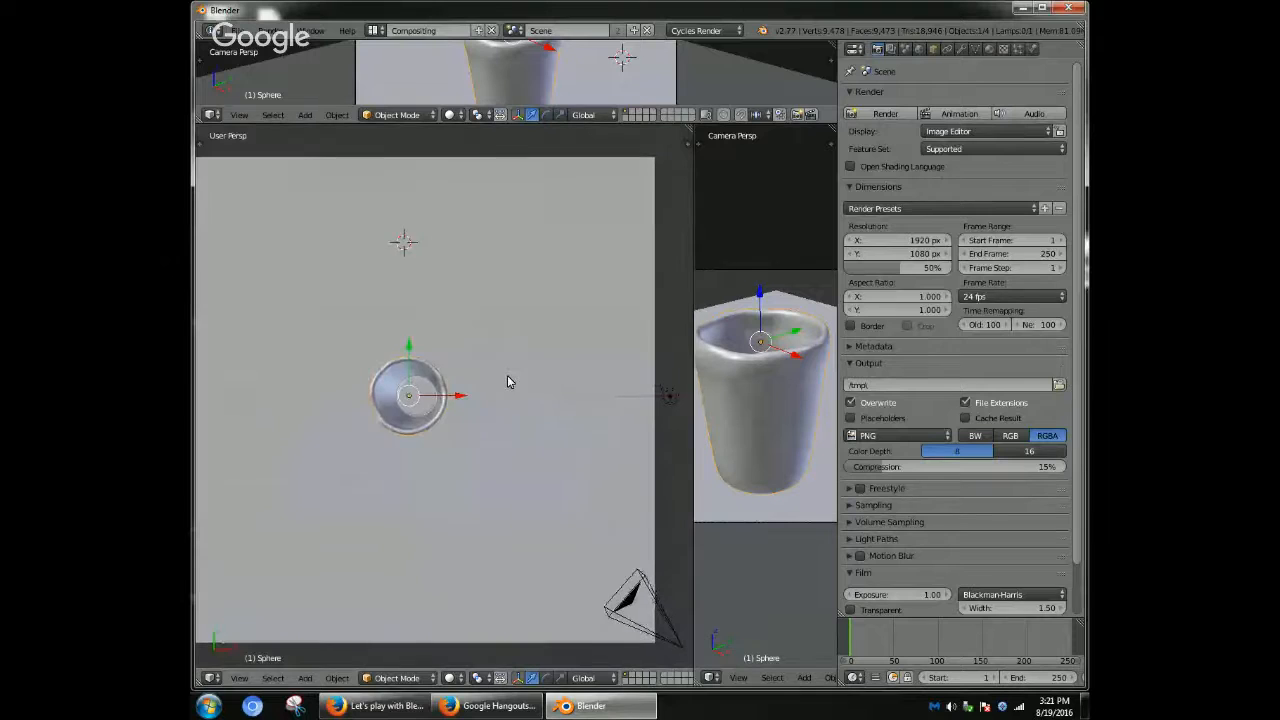
key(KP_0)
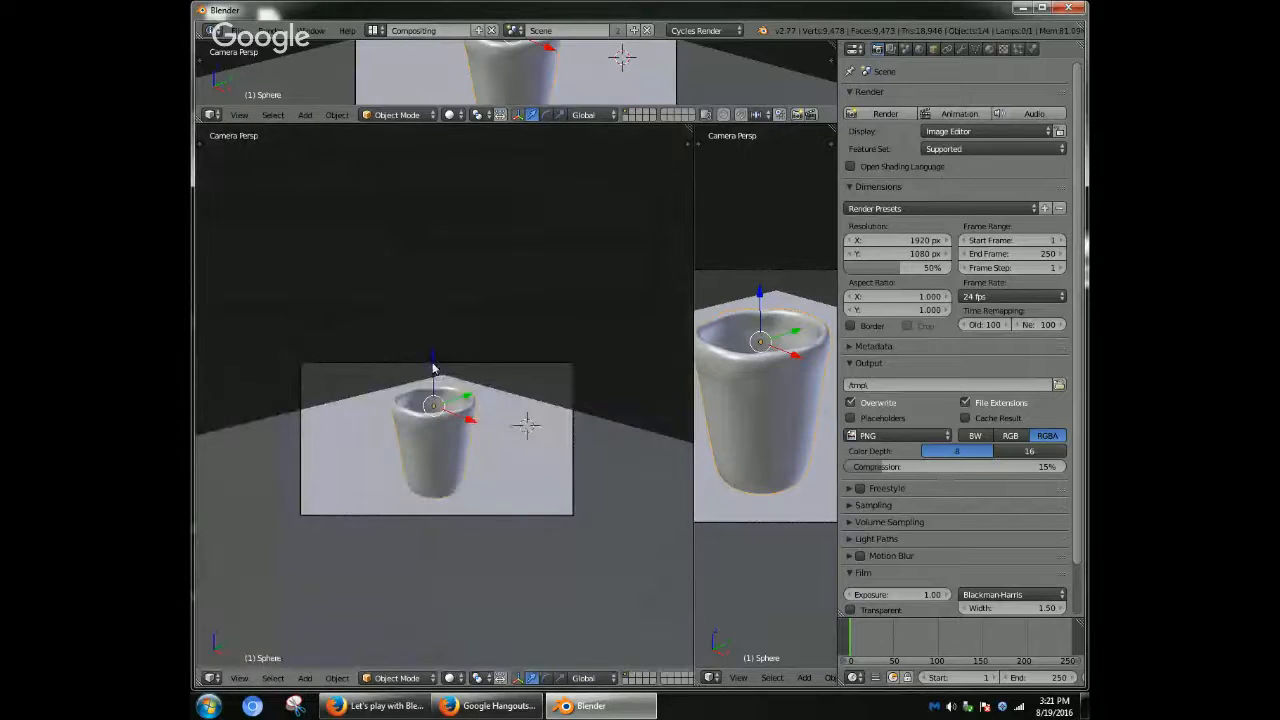
mouse_move(434, 368)
mouse_down()
mouse_move(434, 384)
mouse_move(437, 369)
mouse_up()
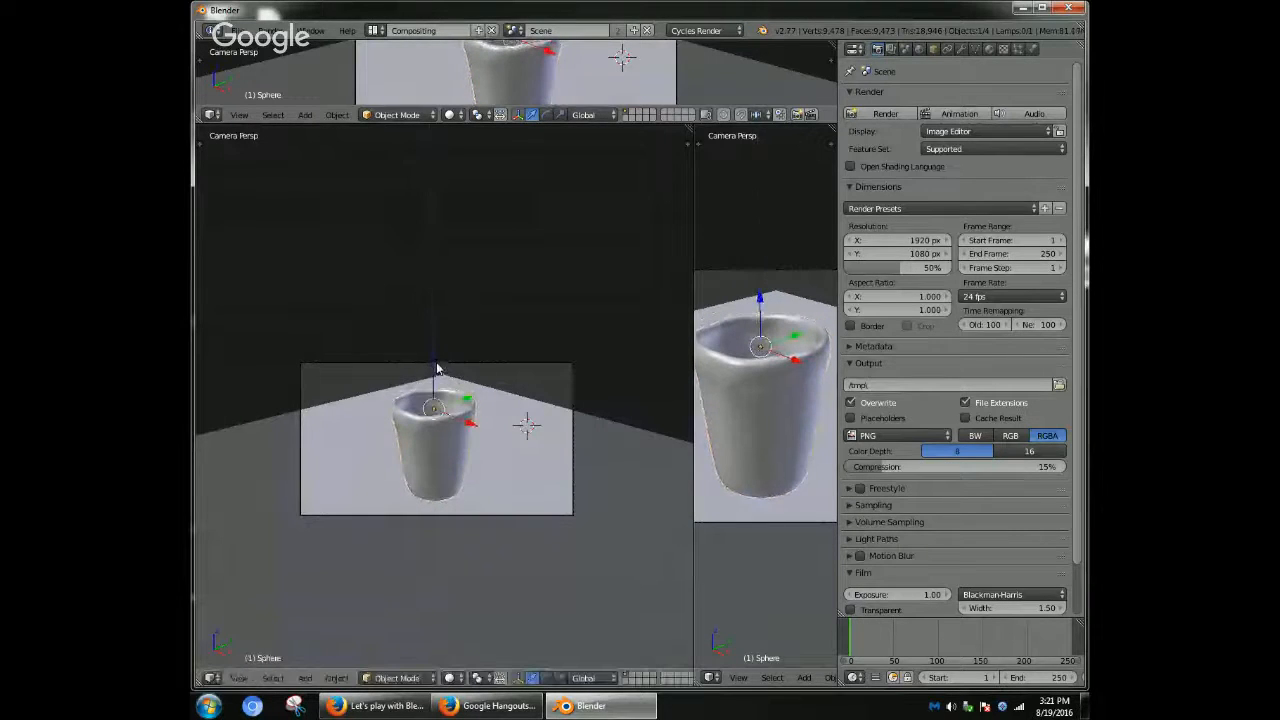
scroll(519, 416, down, 1)
shift+middle_drag(519, 416, 535, 272)
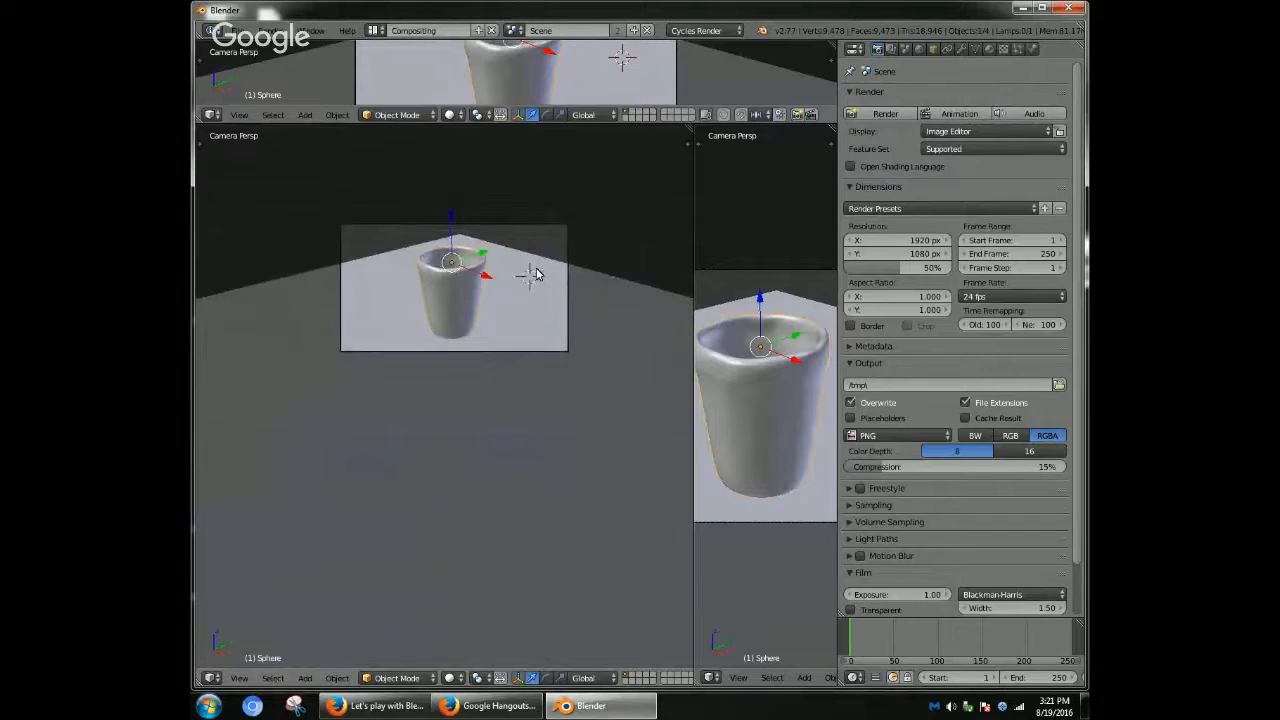
- Lock the camera to the view and orbit it slightly to reframe the cup
key(n)
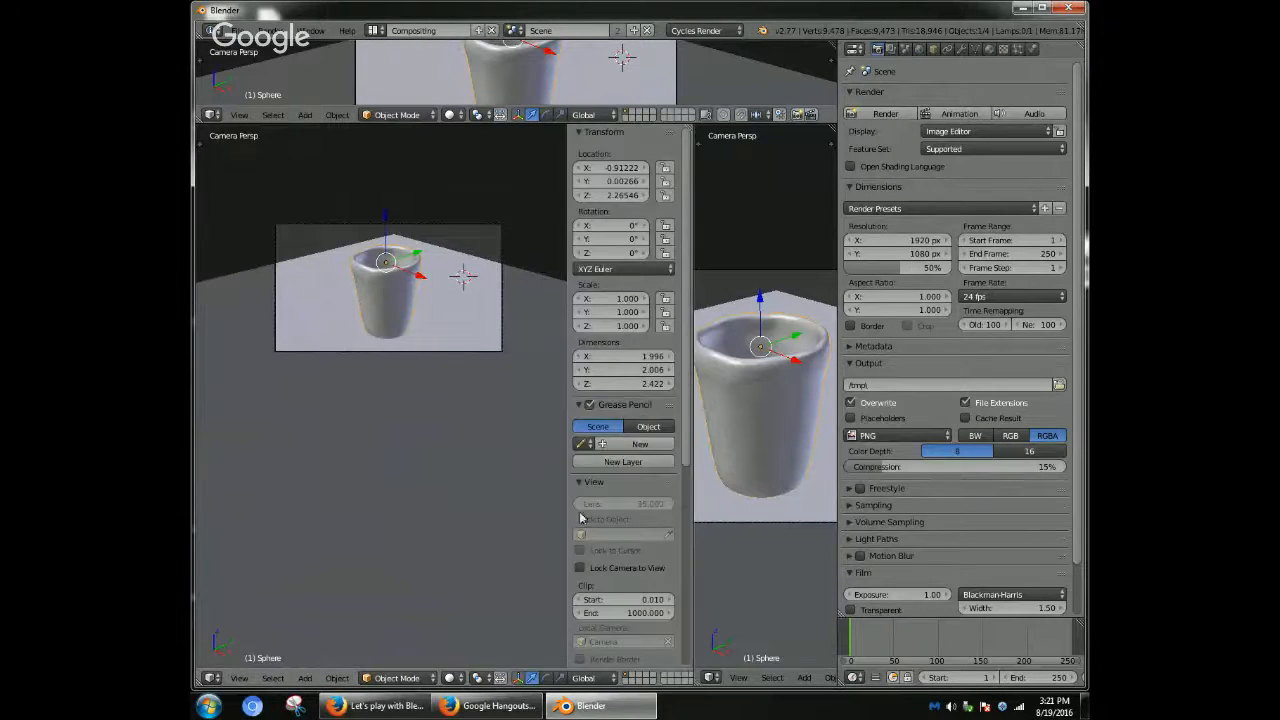
click(579, 569)
key(n)
scroll(438, 323, down, 1)
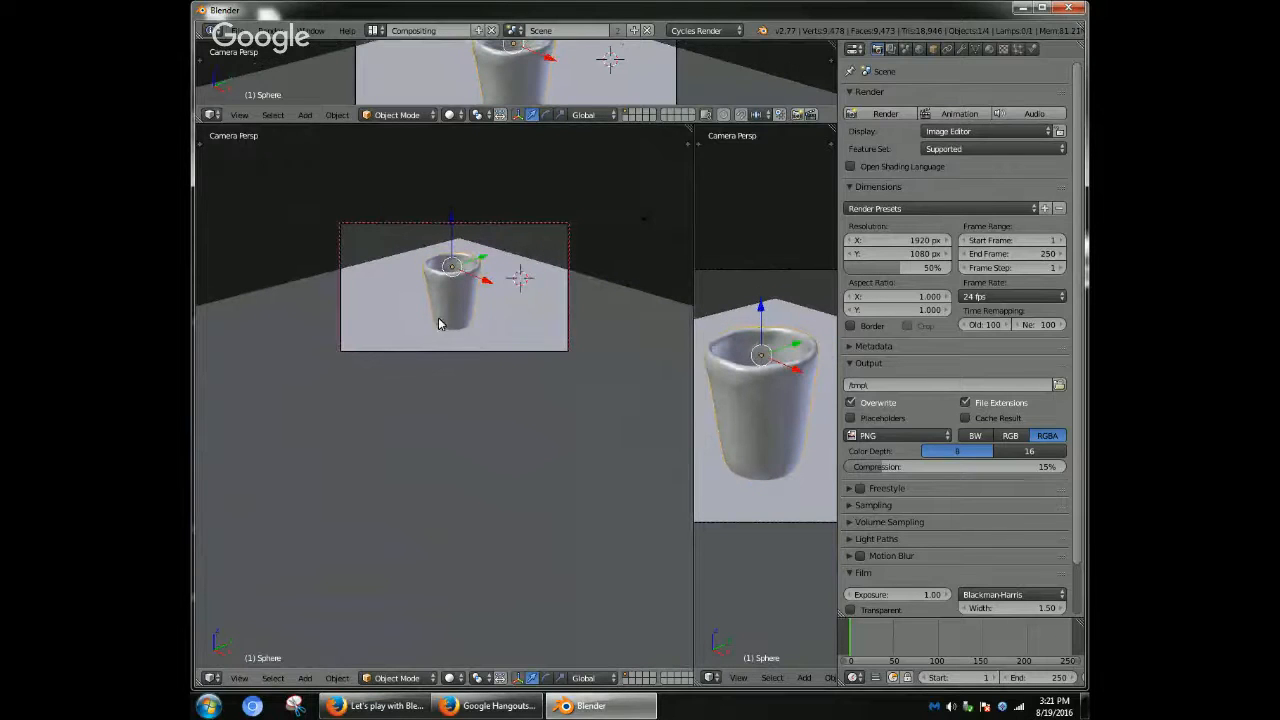
click(432, 299)
middle_drag(423, 286, 404, 281)
click(403, 290)
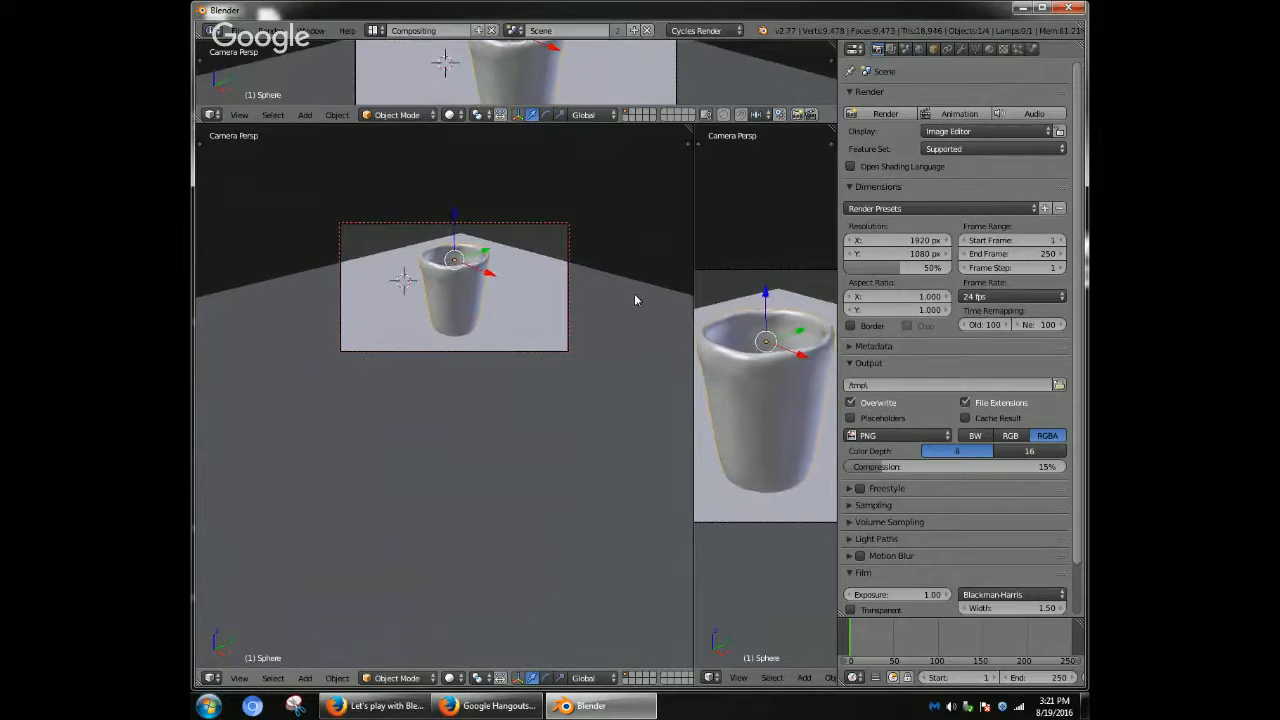
- Widen the lower 3D view and enlarge the upper 3D view so its whole camera frame fits
click(989, 52)
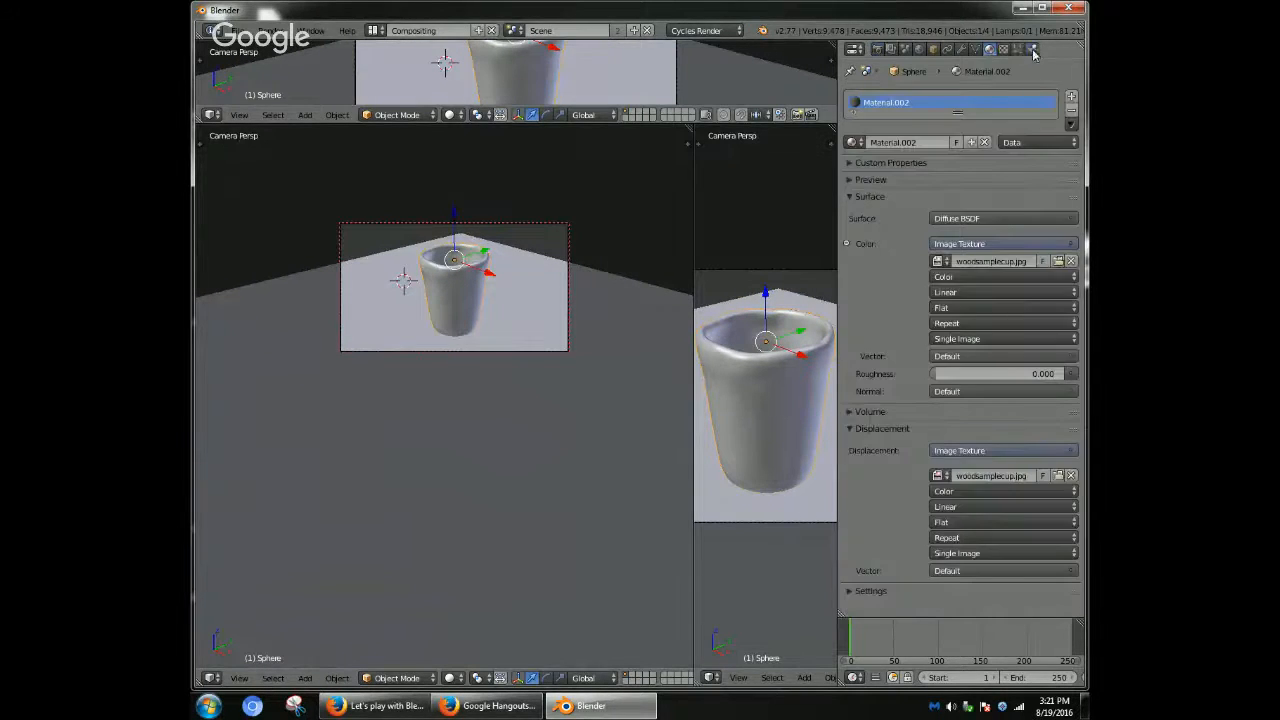
click(1033, 49)
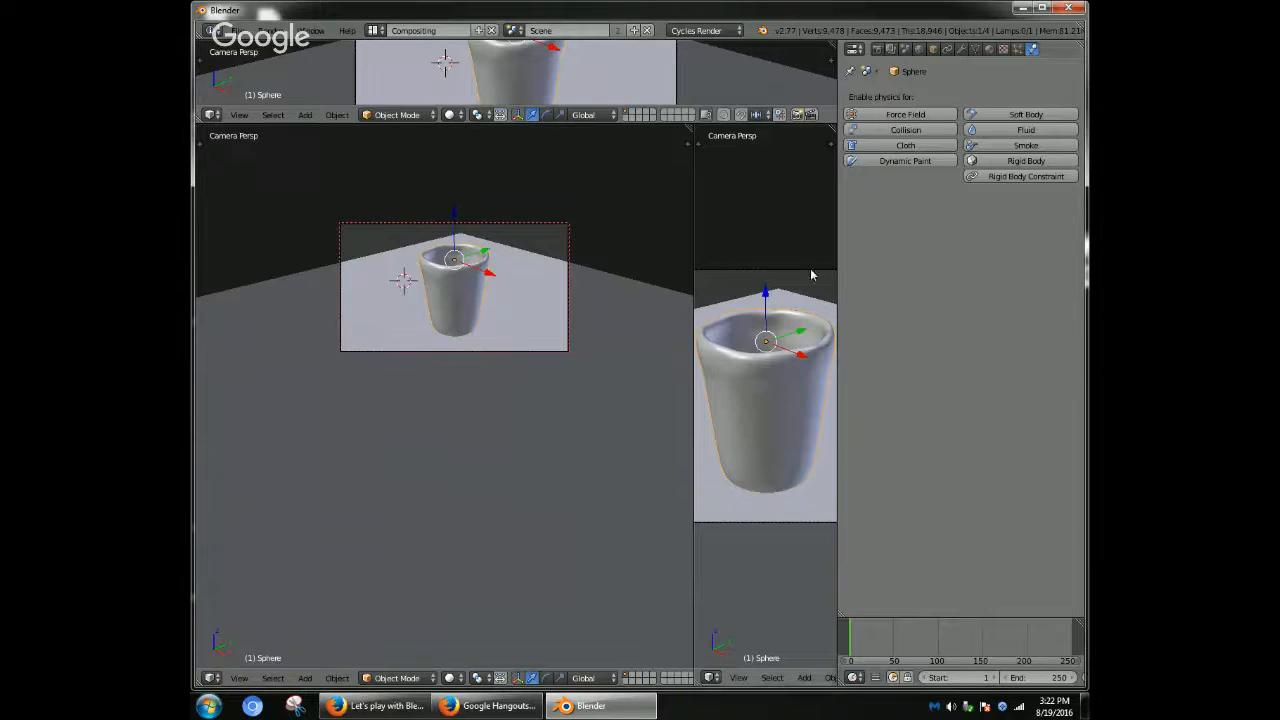
drag(694, 312, 837, 312)
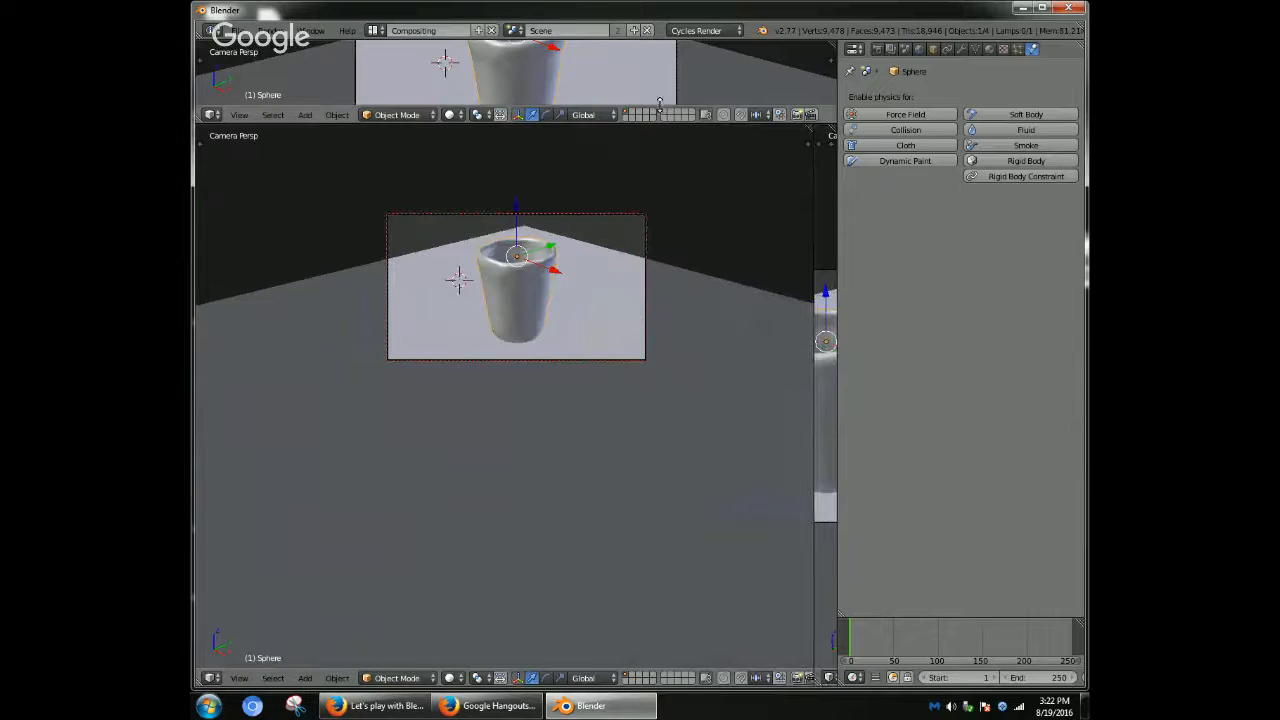
drag(660, 104, 655, 137)
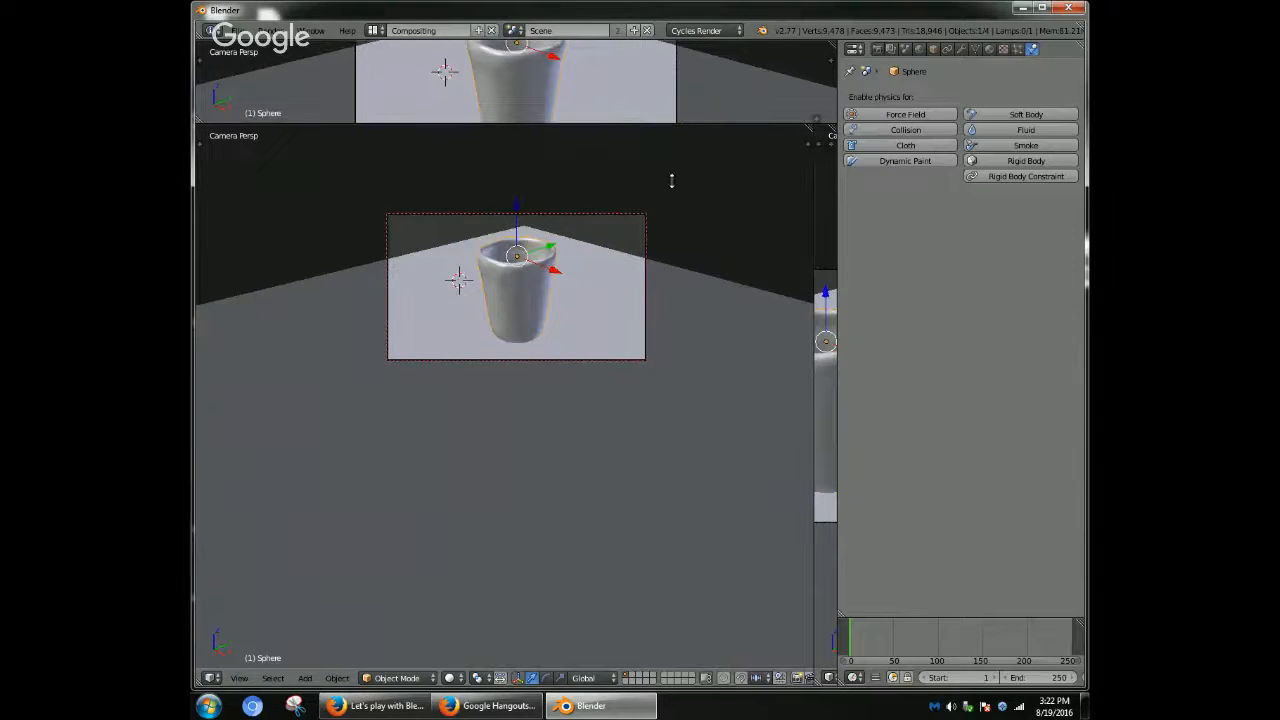
drag(672, 181, 633, 371)
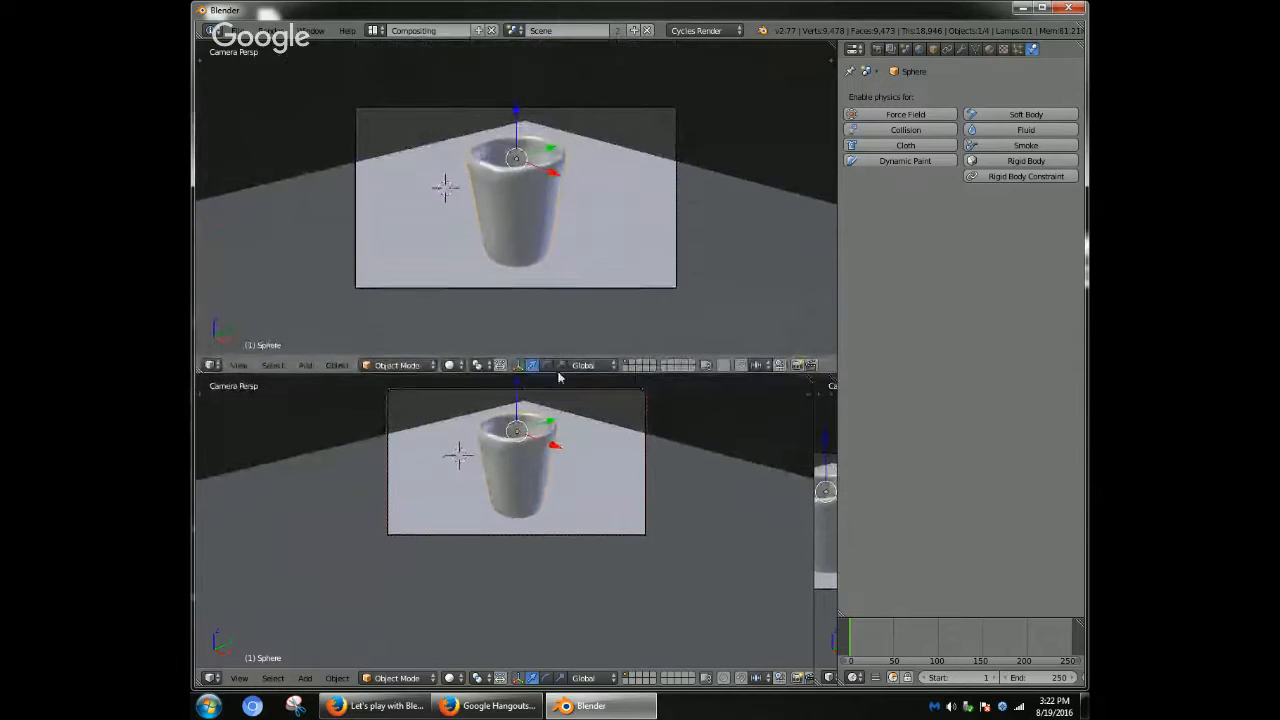
- Set the upper 3D view's viewport shading to Rendered for a live preview of the cup
click(213, 365)
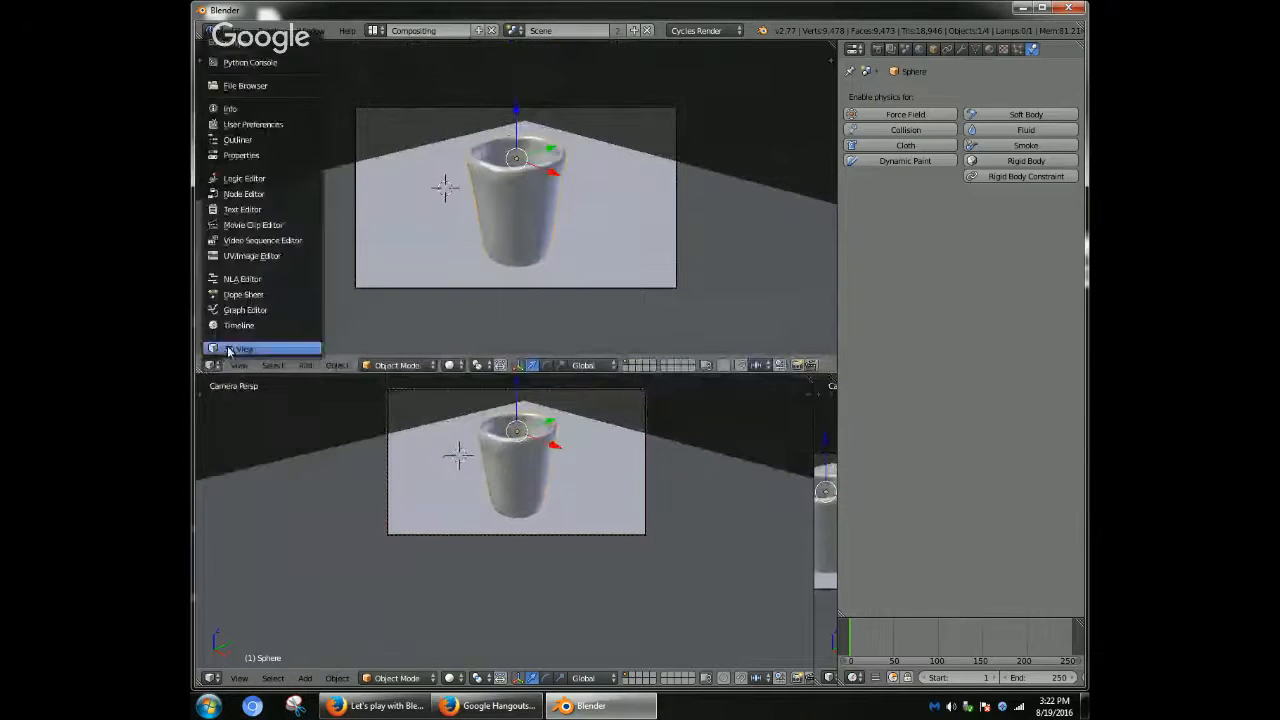
click(229, 350)
click(212, 365)
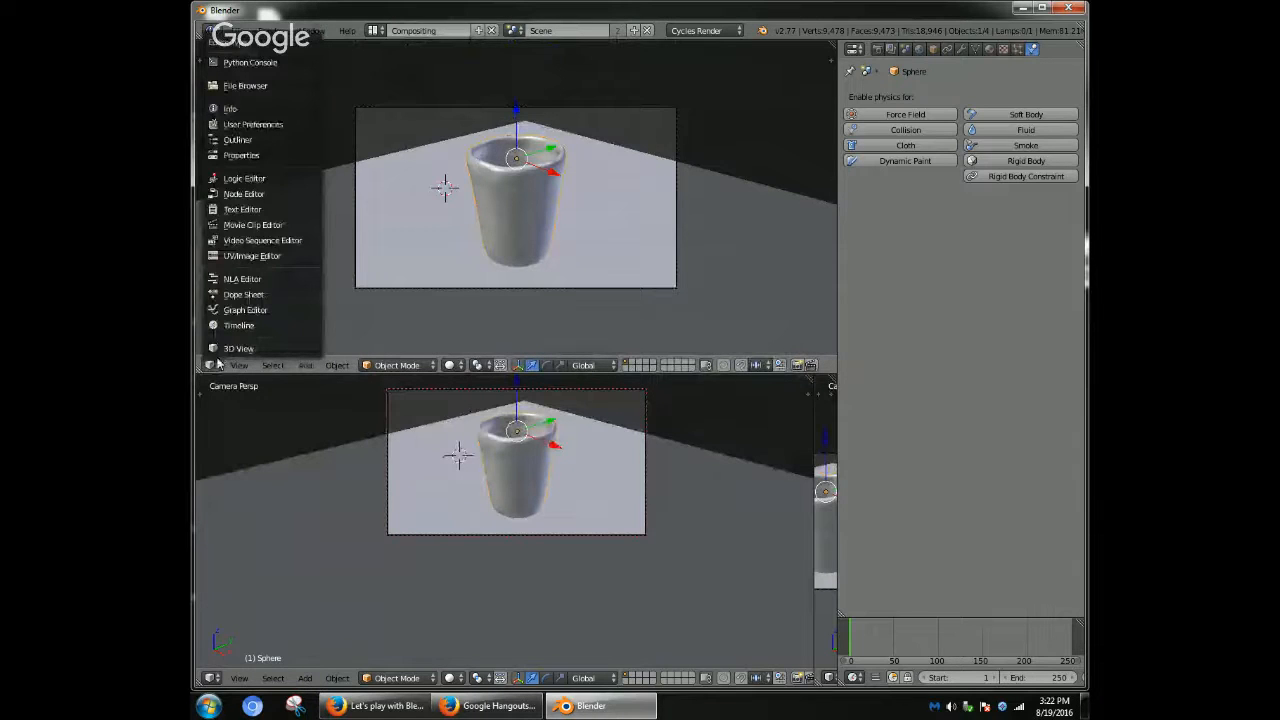
click(449, 365)
click(474, 283)
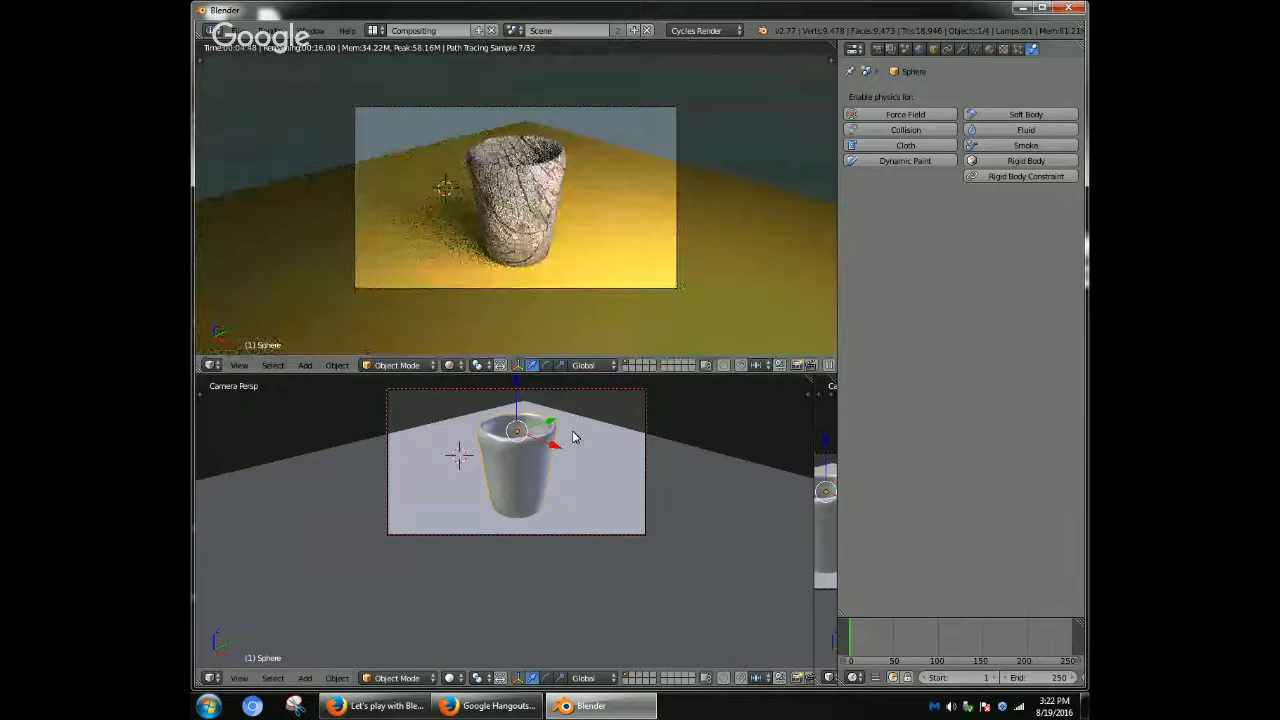
- Enable Fluid physics on the cup
click(1020, 130)
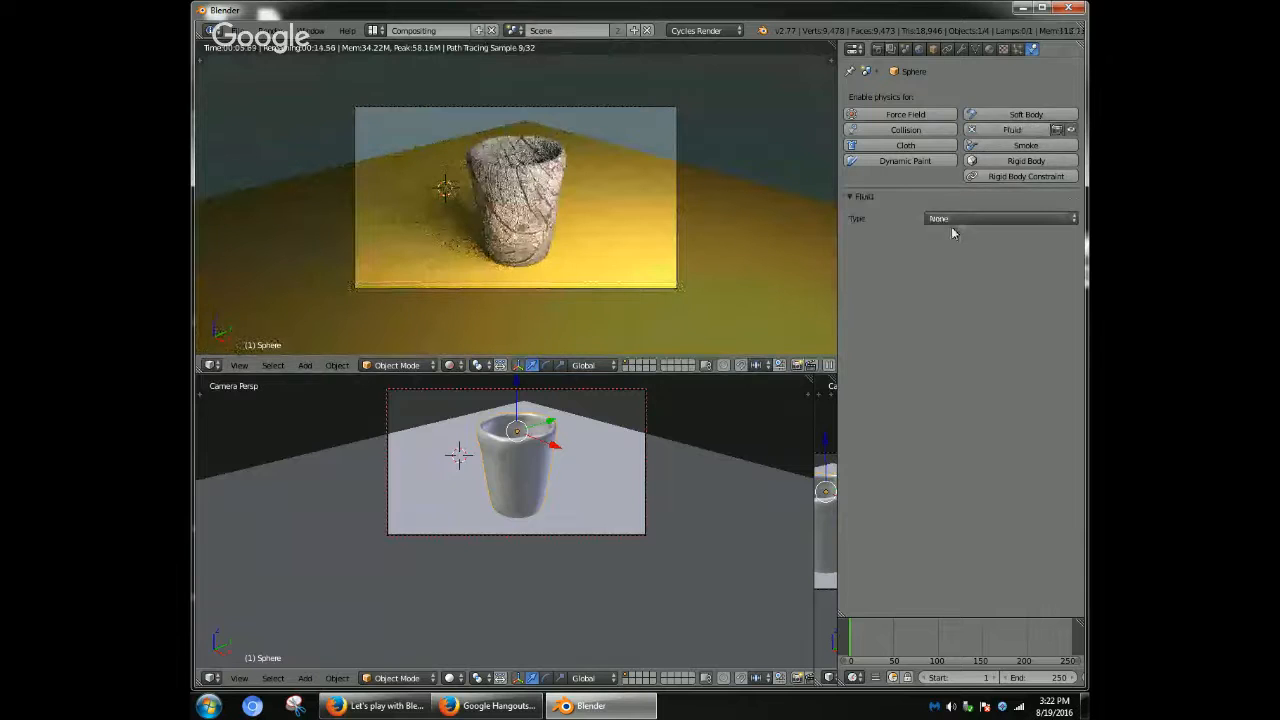
click(952, 219)
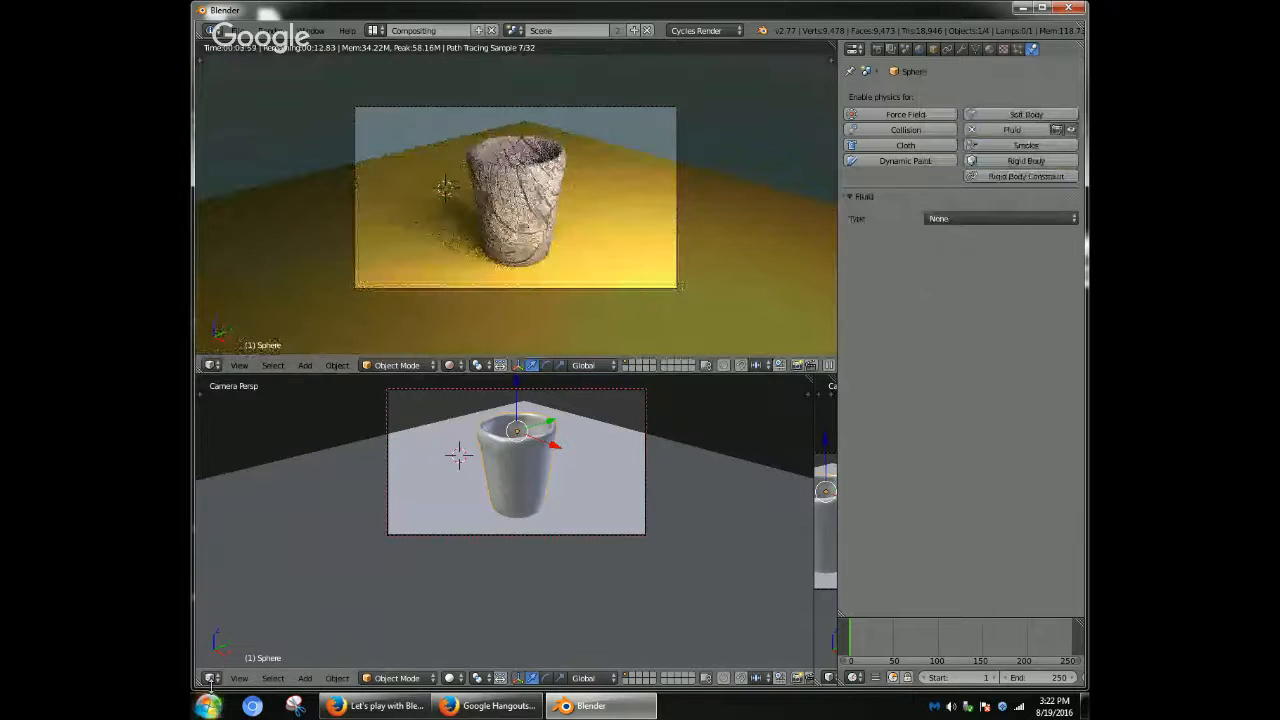
click(210, 679)
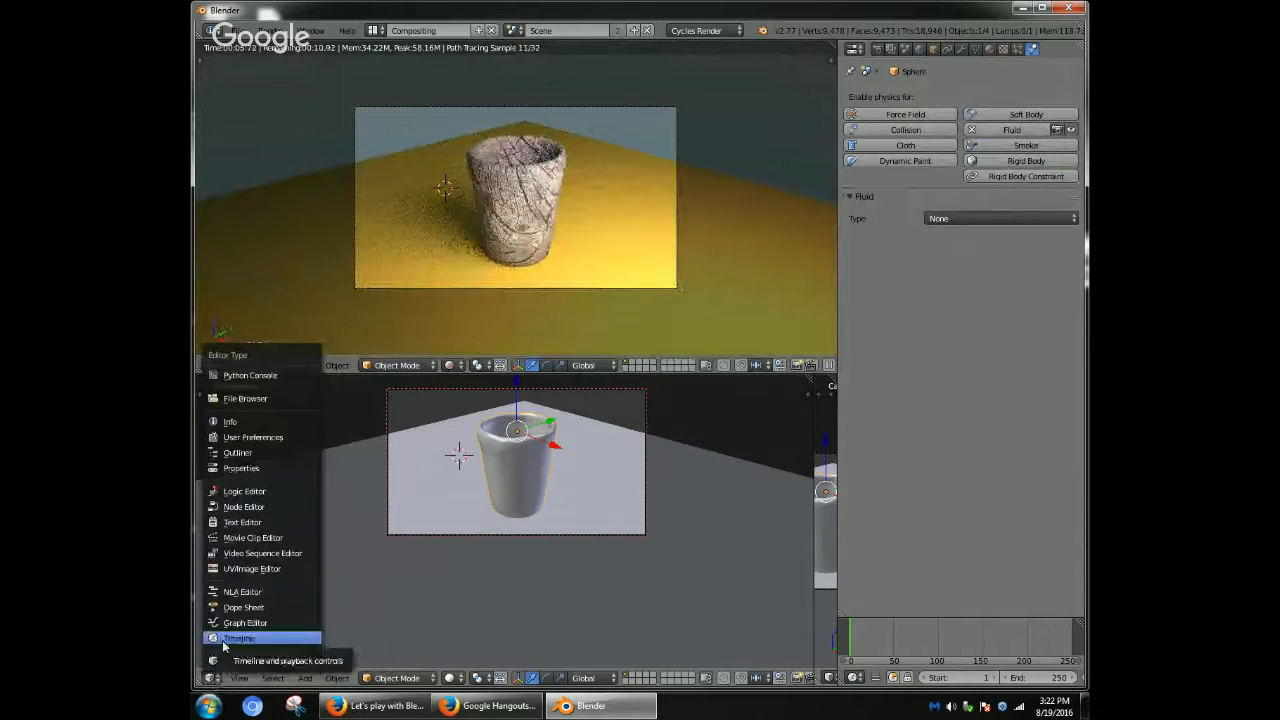
- Add a cube mesh behind the cup and raise it along the Z axis above the plane
click(305, 678)
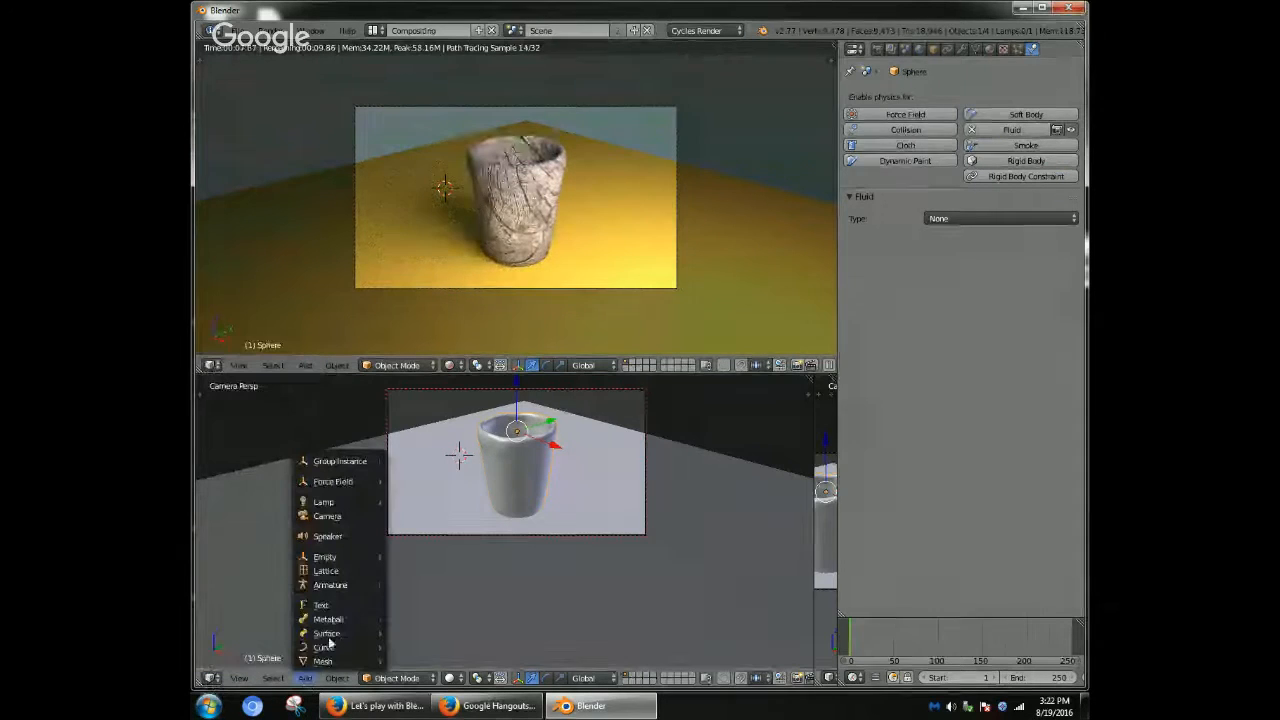
mouse_move(322, 661)
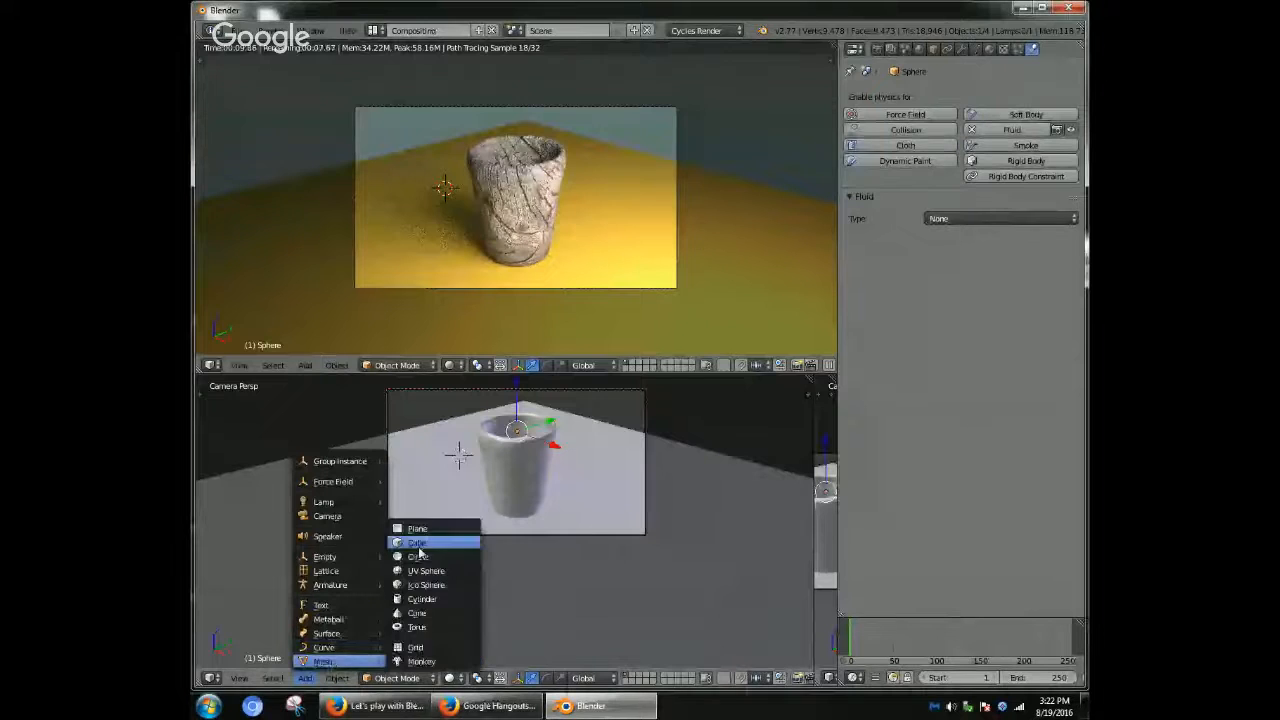
click(417, 542)
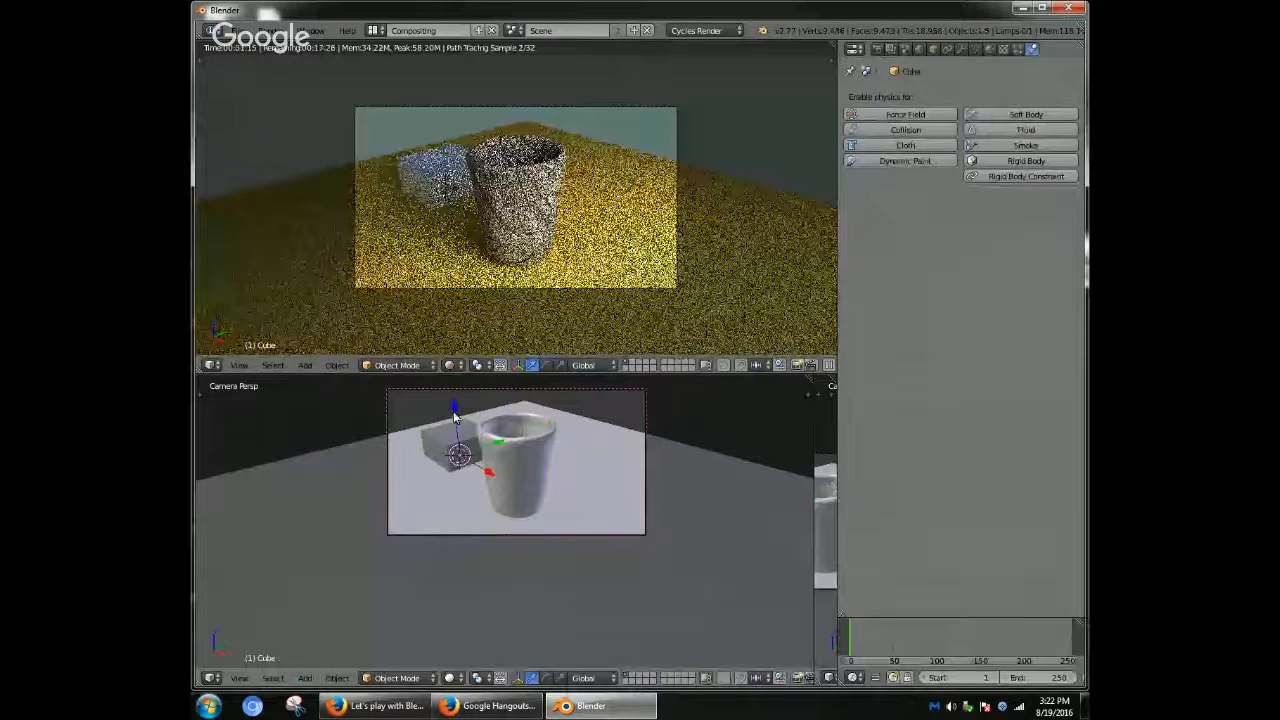
drag(453, 415, 452, 383)
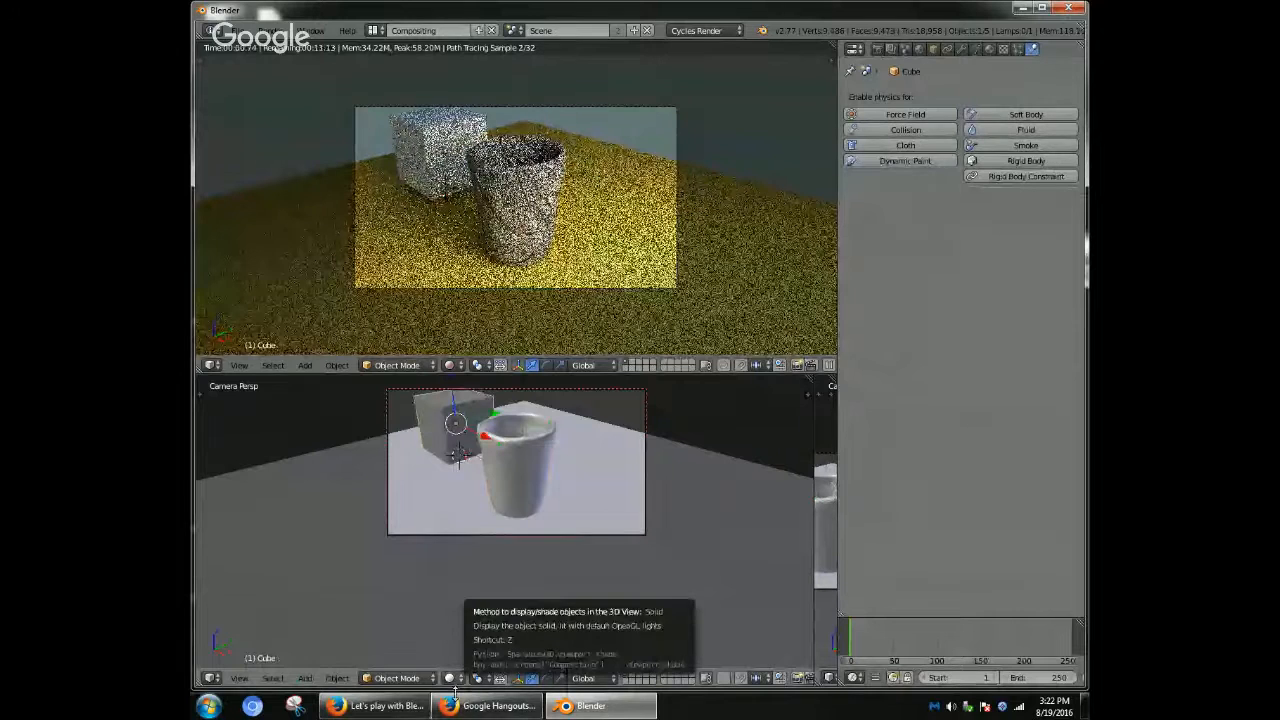
- Scale the cube up to about 1.803 and move it over the cup so it encloses it
mouse_move(458, 703)
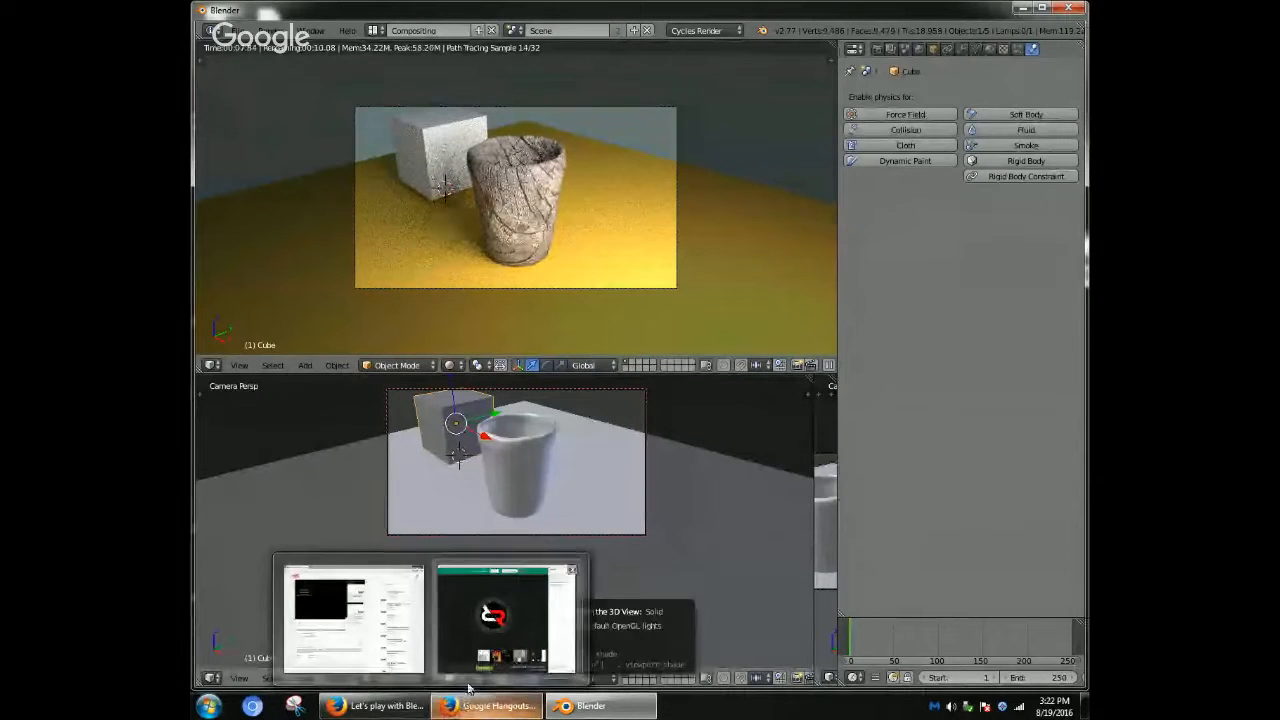
key(s)
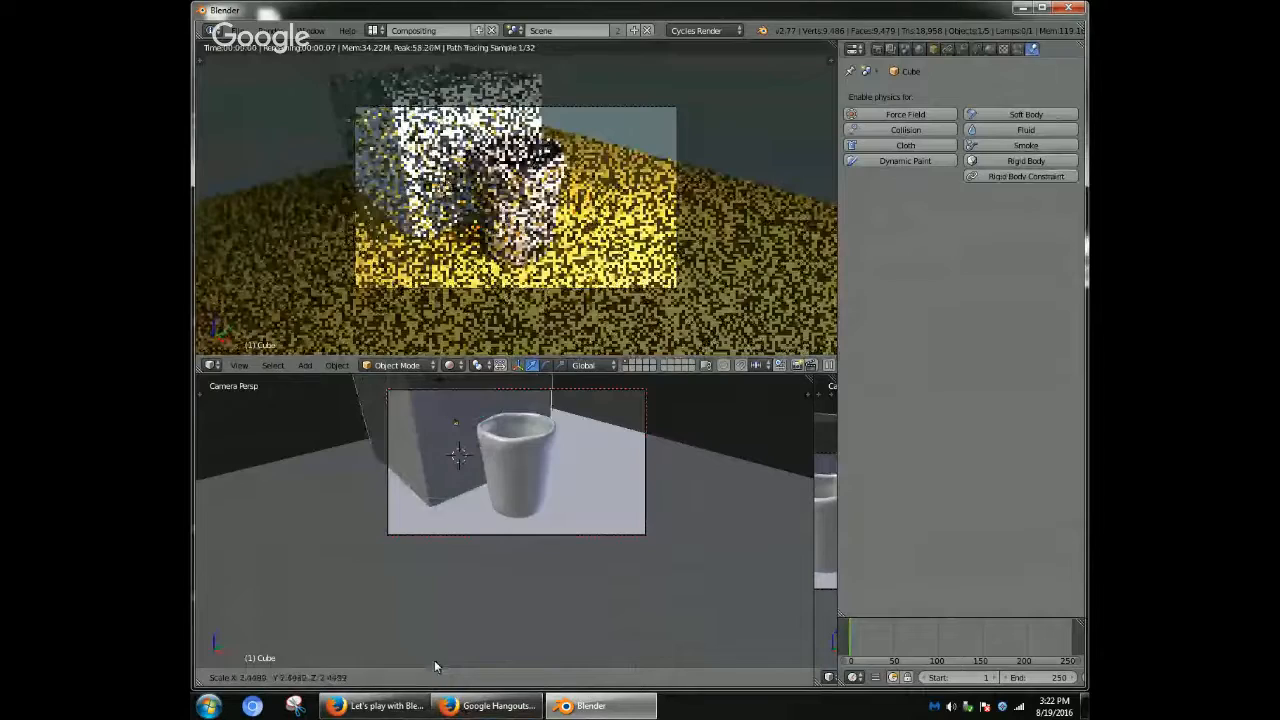
click(443, 393)
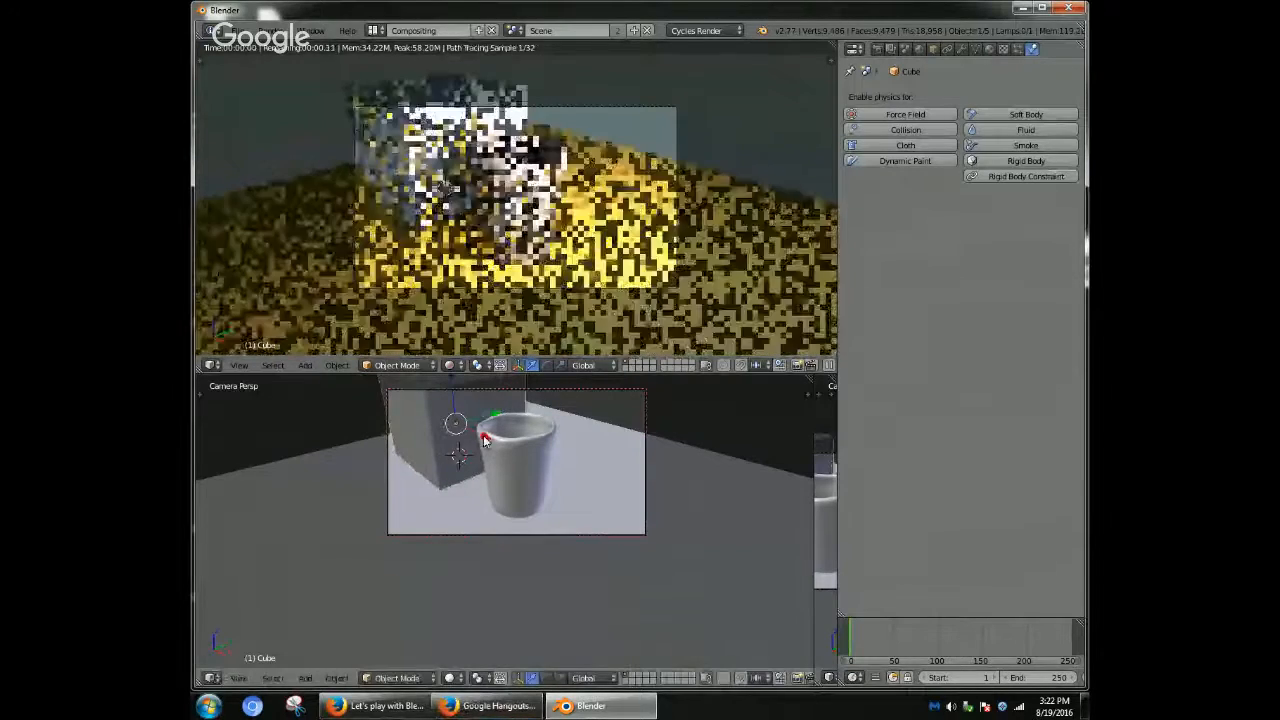
drag(483, 436, 556, 476)
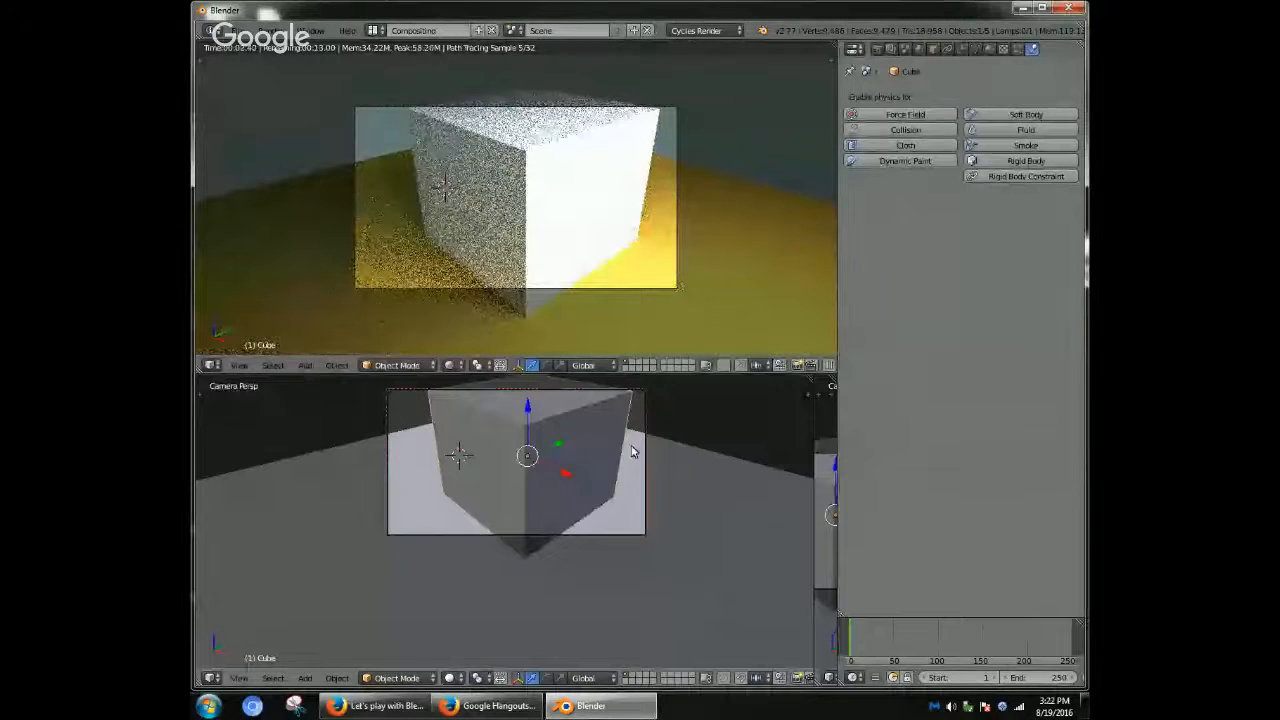
- Enable Fluid physics on the cube and set its fluid type to Domain
click(1001, 131)
click(961, 218)
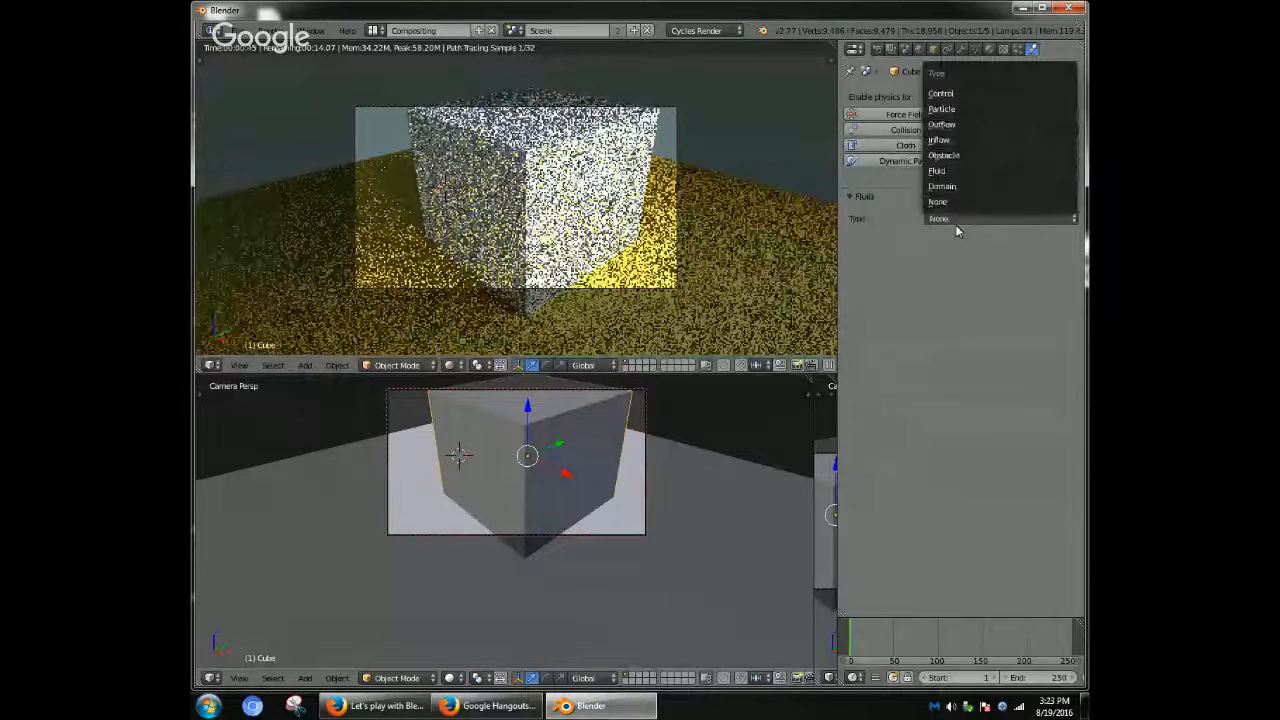
click(965, 184)
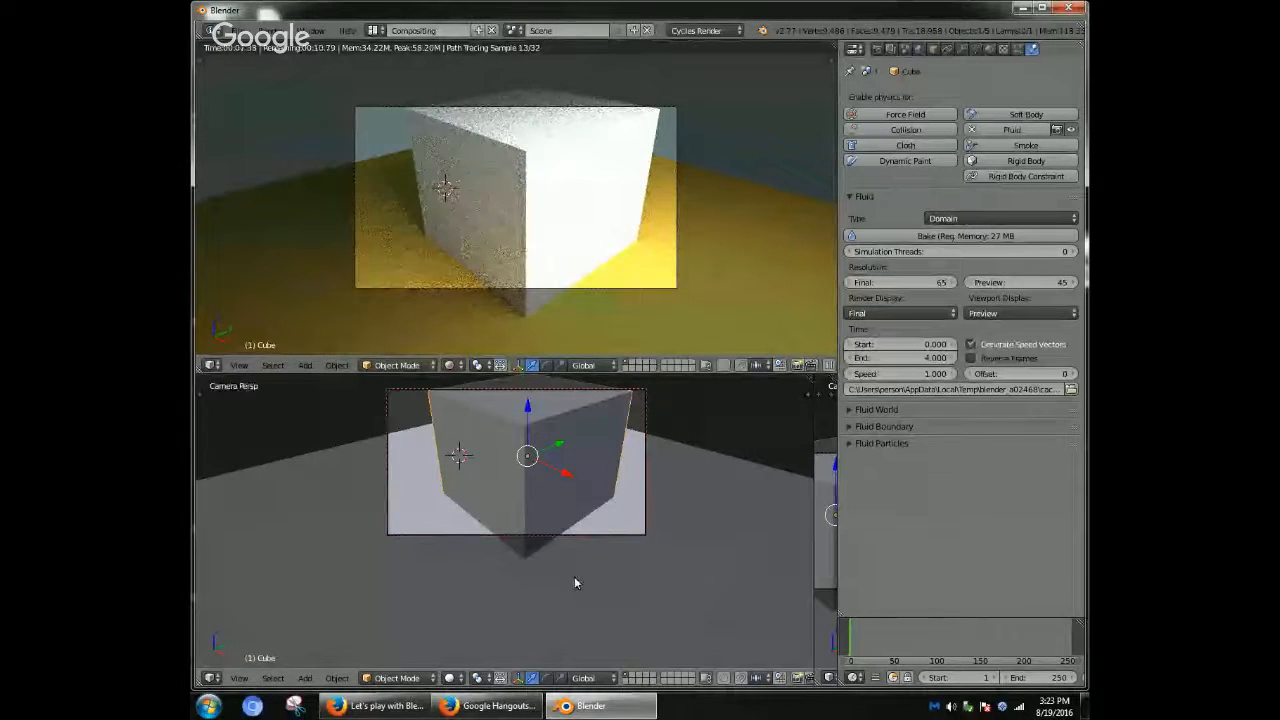
- Set the lower 3D view's shading to Wireframe and orbit the camera to a level view of the cup inside the cube
click(449, 678)
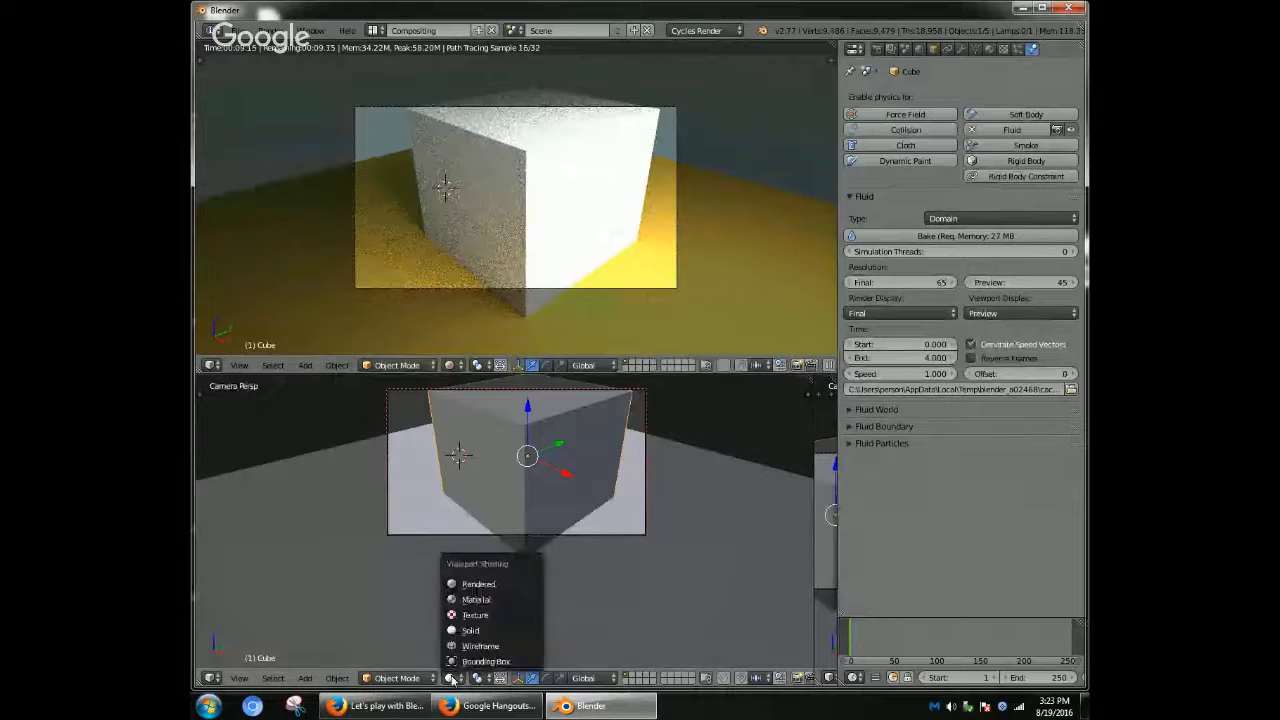
click(465, 648)
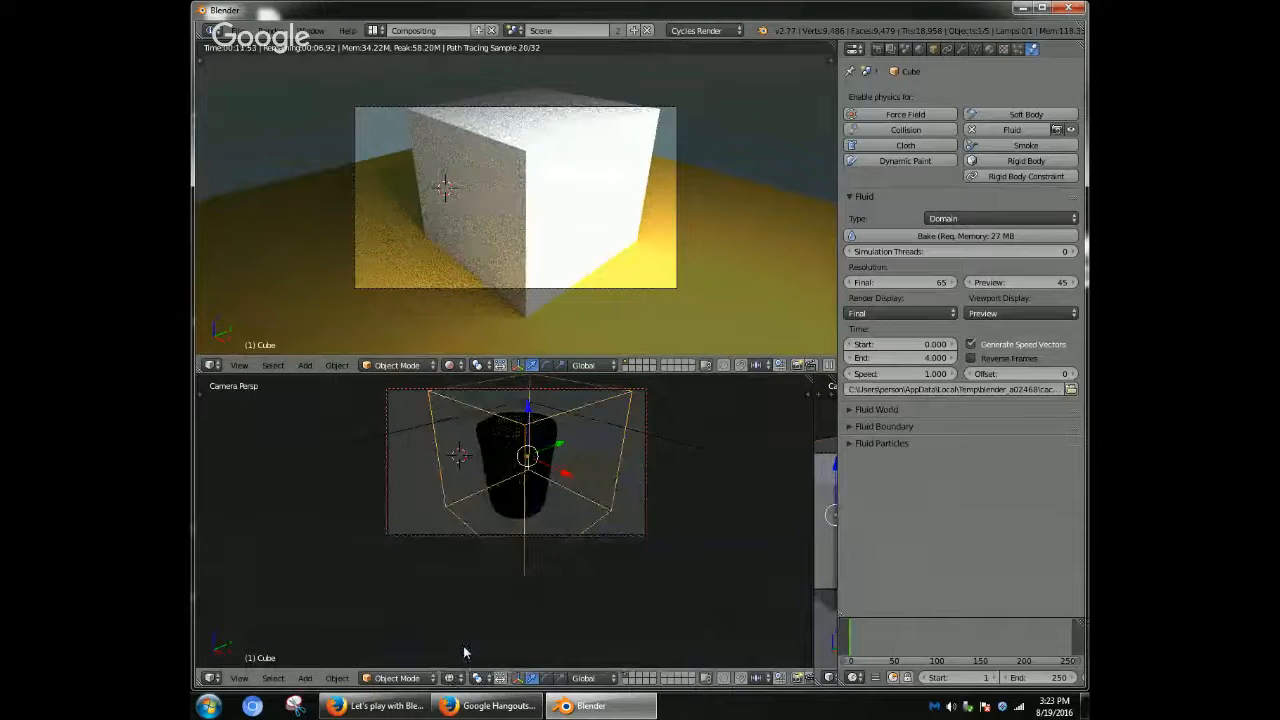
scroll(555, 458, down, 1)
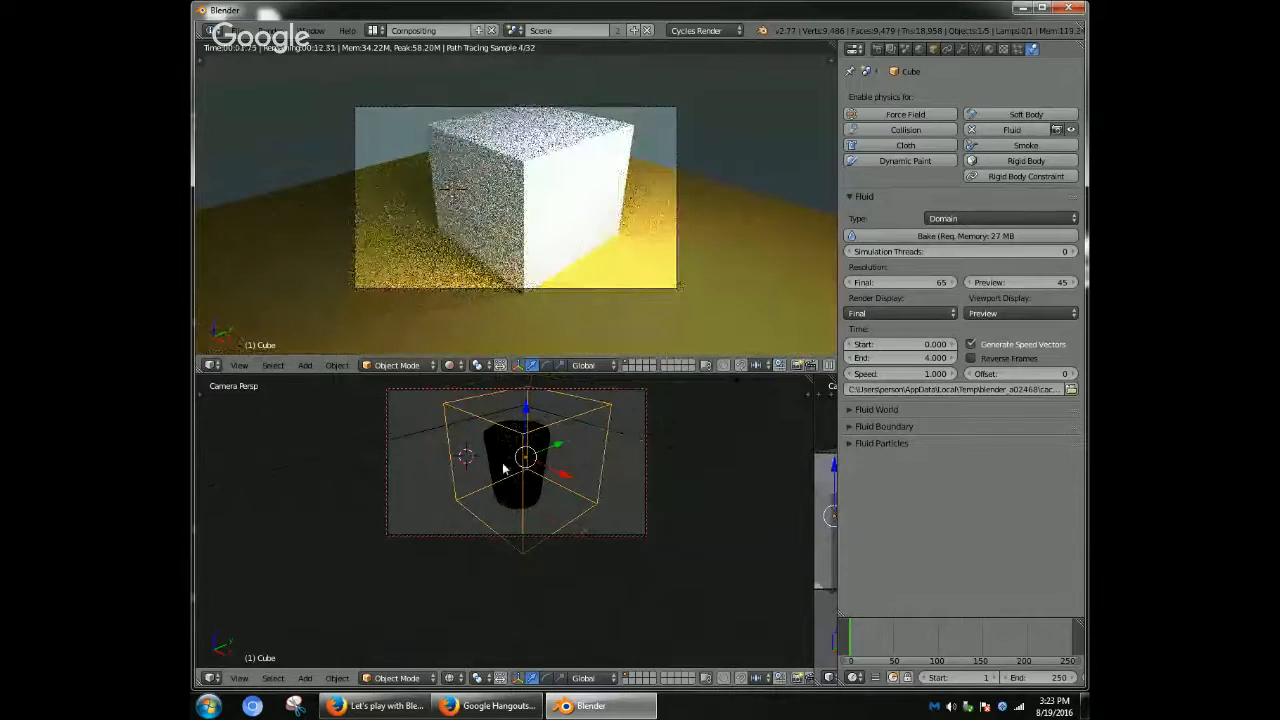
middle_drag(528, 472, 556, 477)
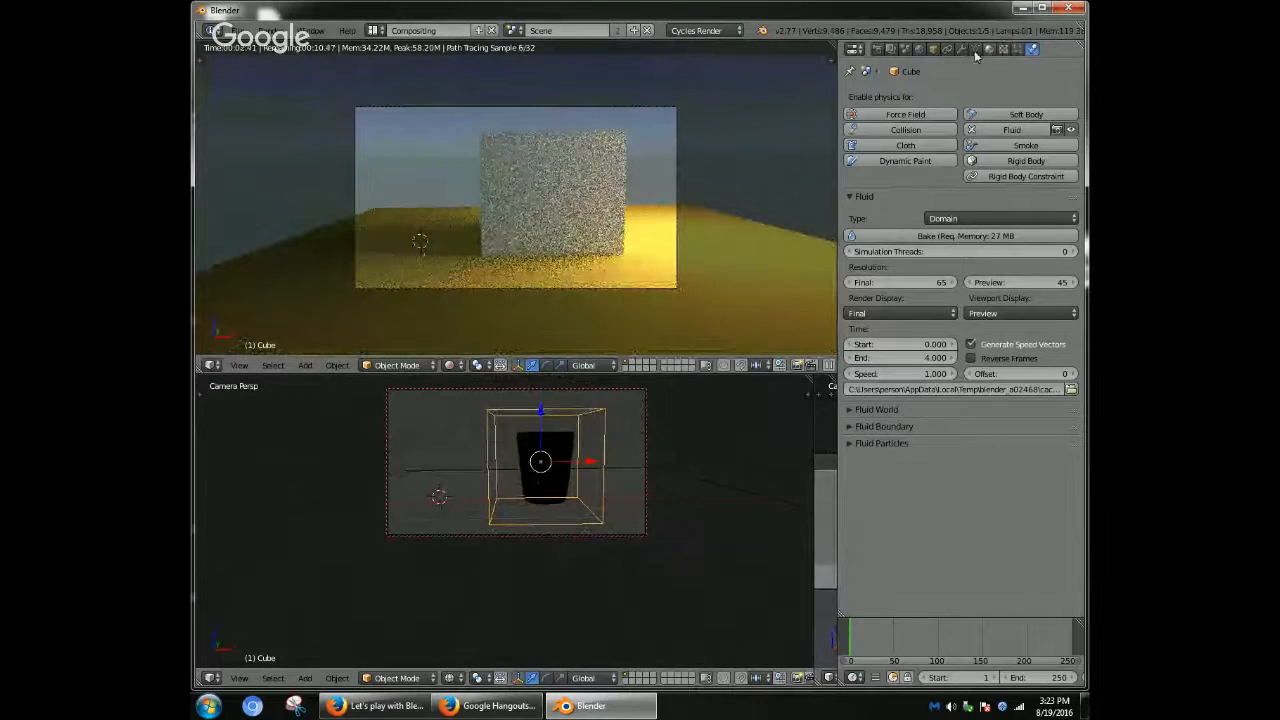
click(932, 49)
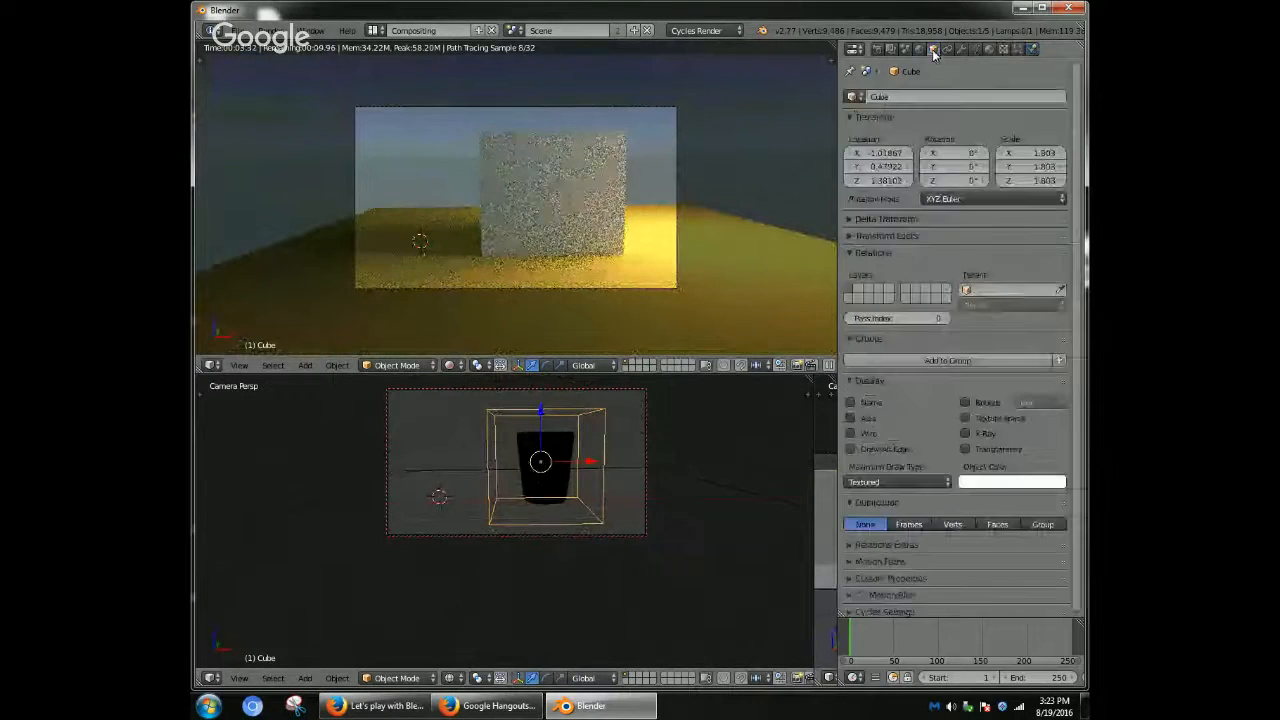
click(1004, 49)
click(990, 50)
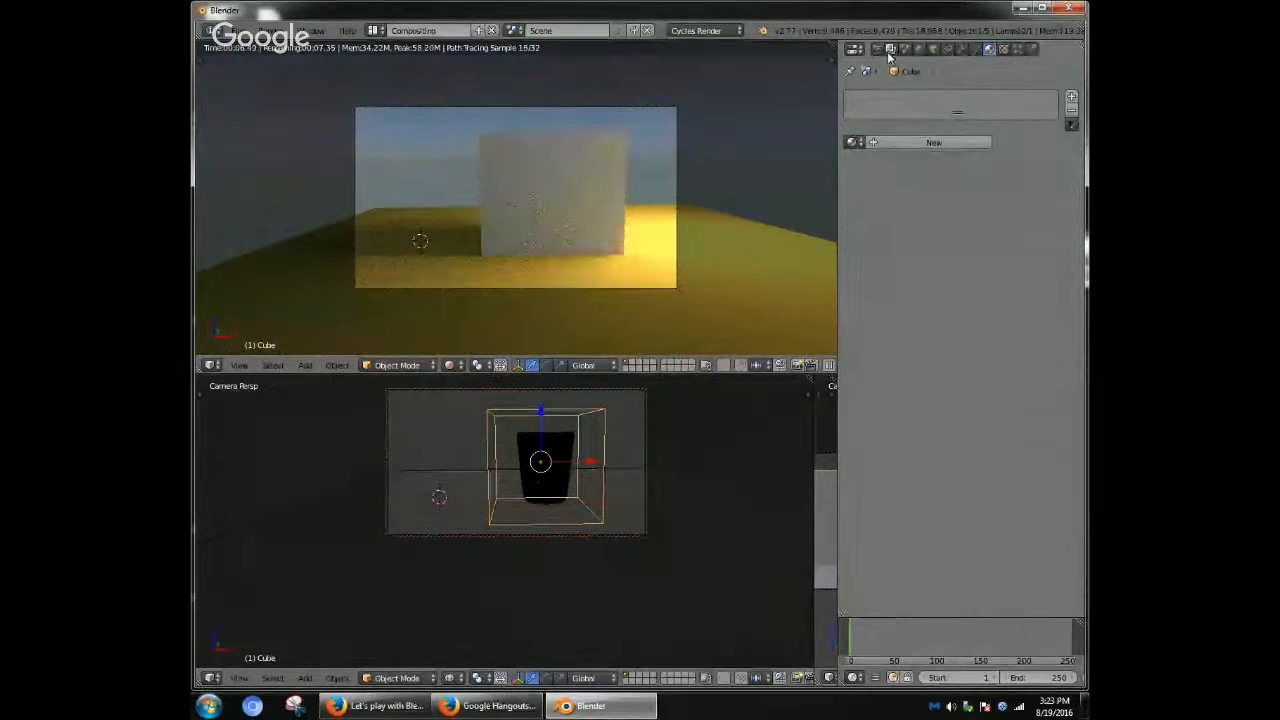
mouse_move(688, 307)
shift+middle_down()
mouse_move(684, 318)
mouse_move(691, 289)
shift+middle_up()
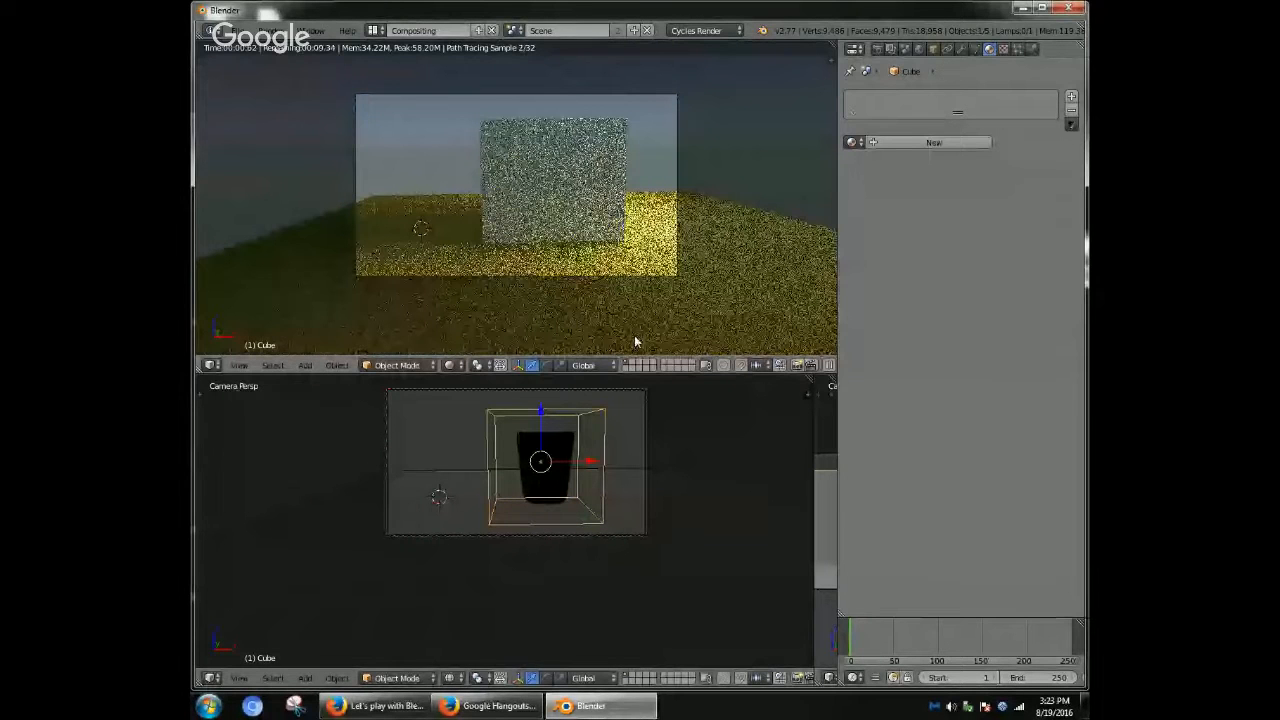
- Move the cube slightly upward along the Z axis around the cup
key(a)
right_click(577, 418)
key(g)
key(z)
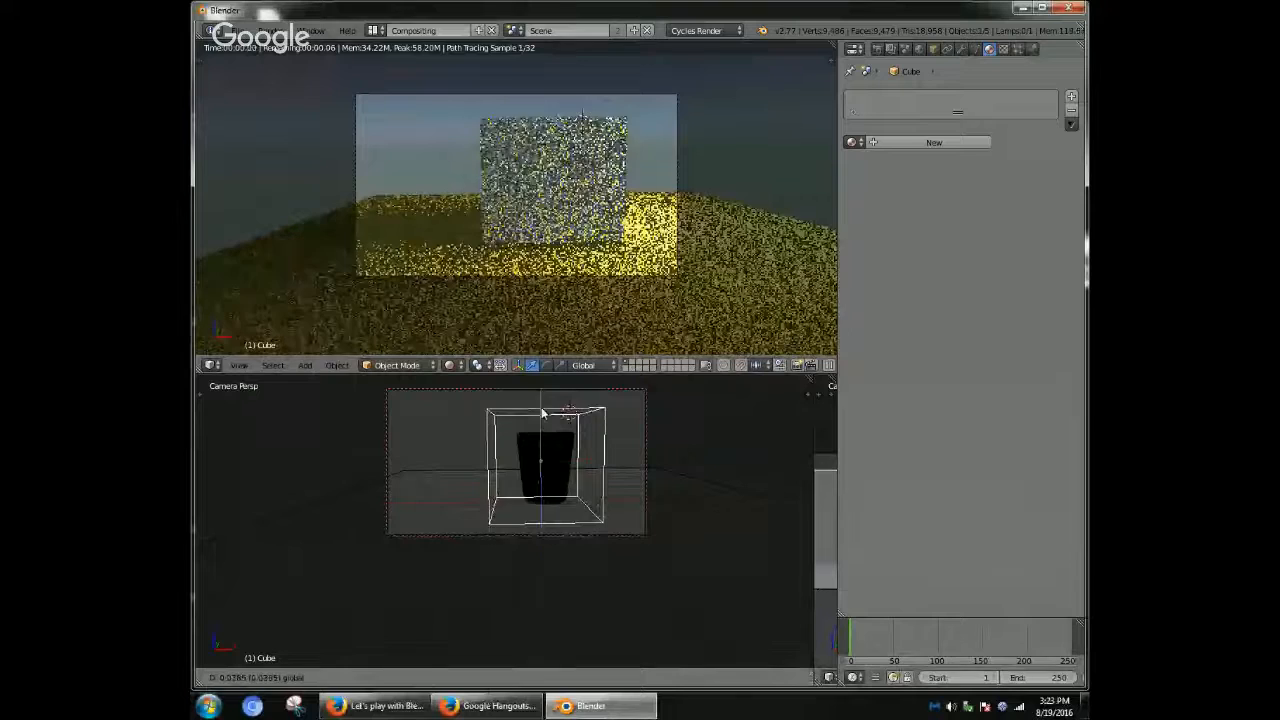
click(541, 411)
- Centre the cube on the cup along the X and Y axes in the lower view's top orthographic view
shift+middle_drag(435, 464, 530, 488)
key(KP_3)
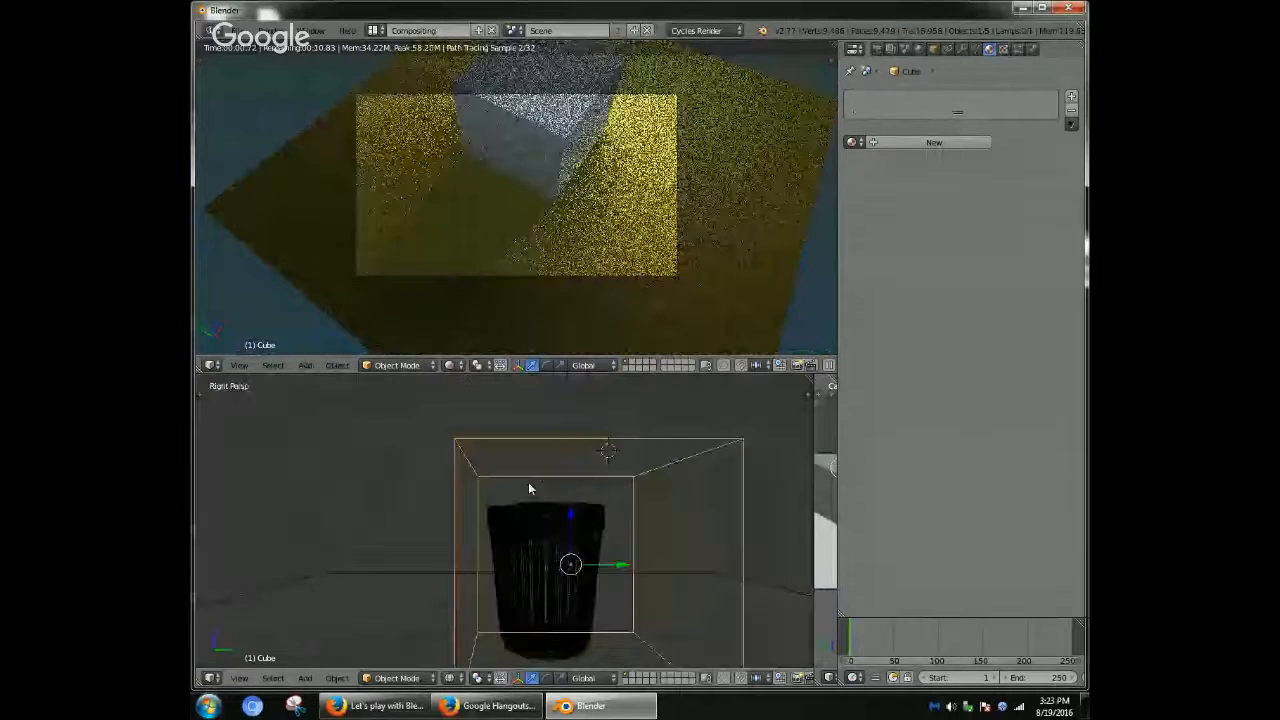
key(KP_4)
key(KP_5)
key(KP_7)
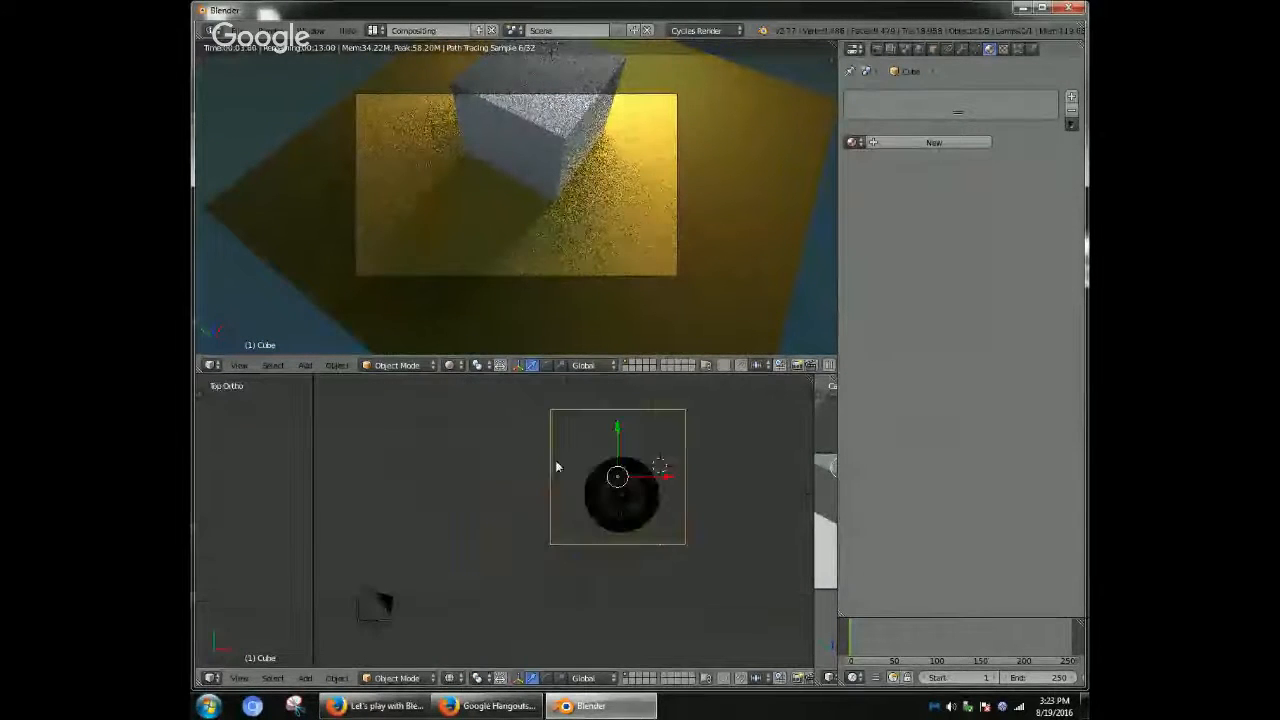
click(595, 409)
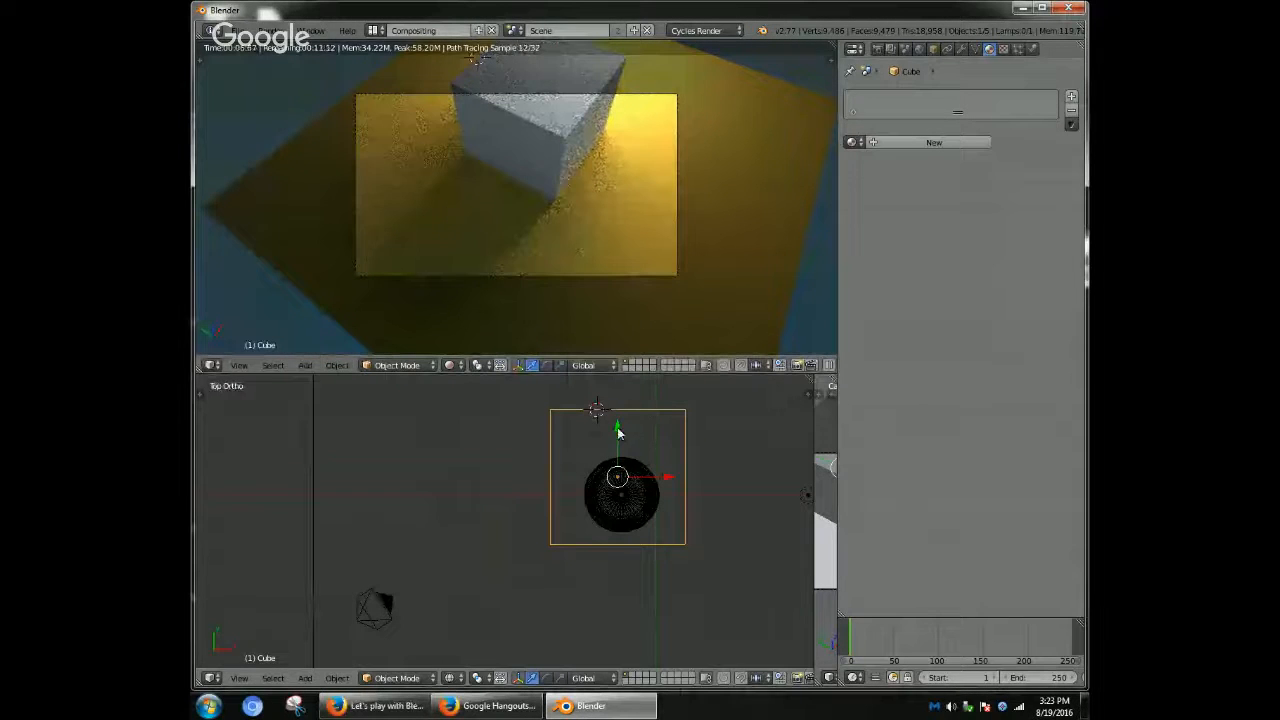
drag(617, 430, 616, 447)
drag(671, 489, 676, 496)
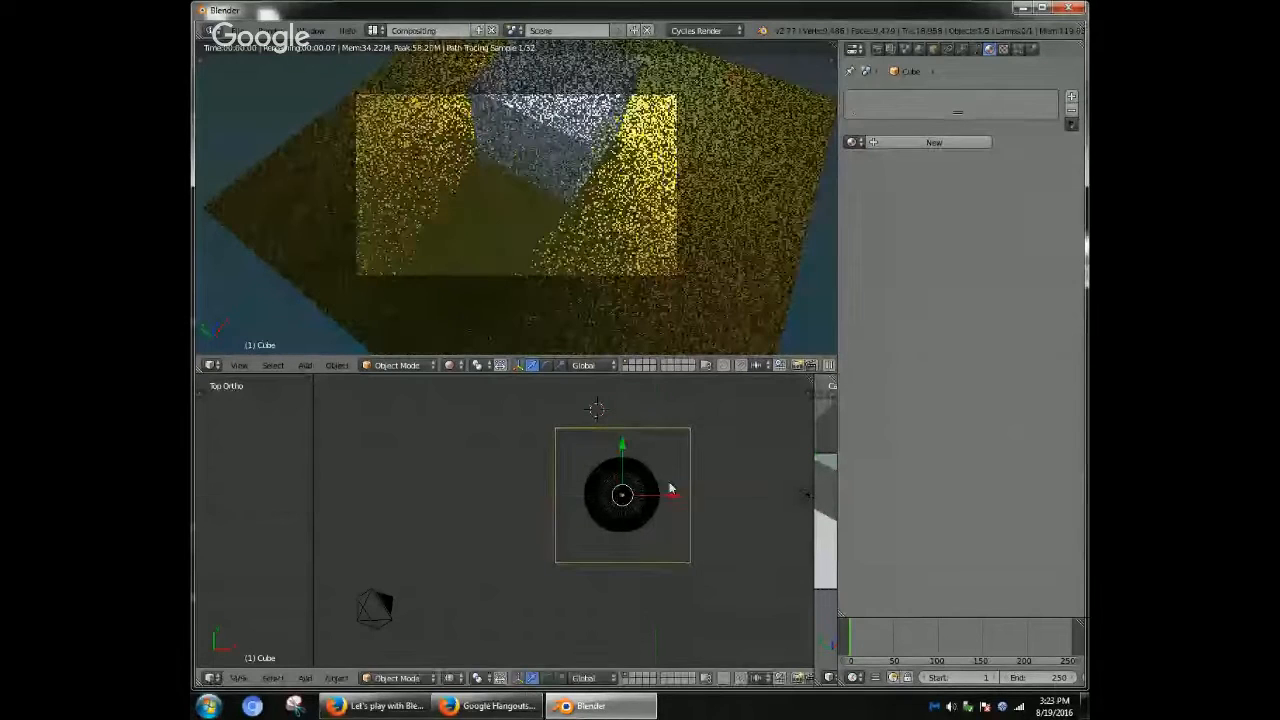
- Return the lower 3D view to the camera and orbit it so the whole cube and cup fit the frame
key(KP_0)
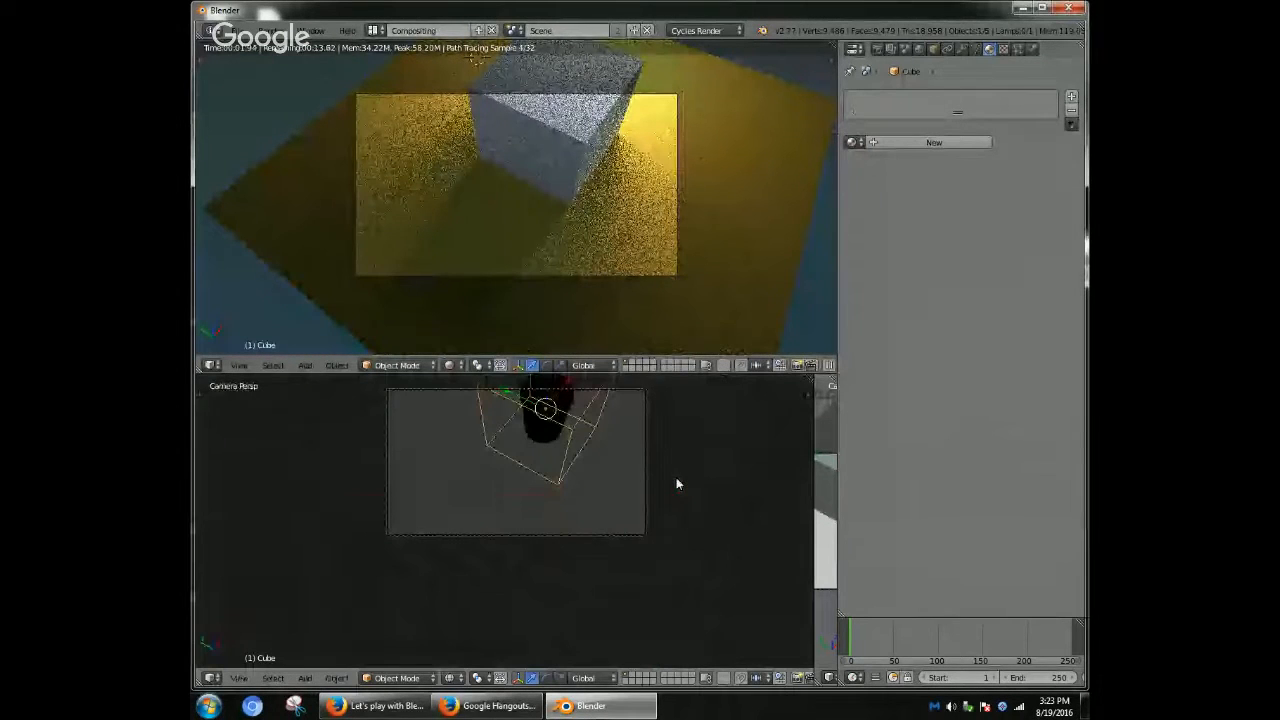
middle_drag(487, 452, 451, 520)
middle_drag(634, 514, 606, 432)
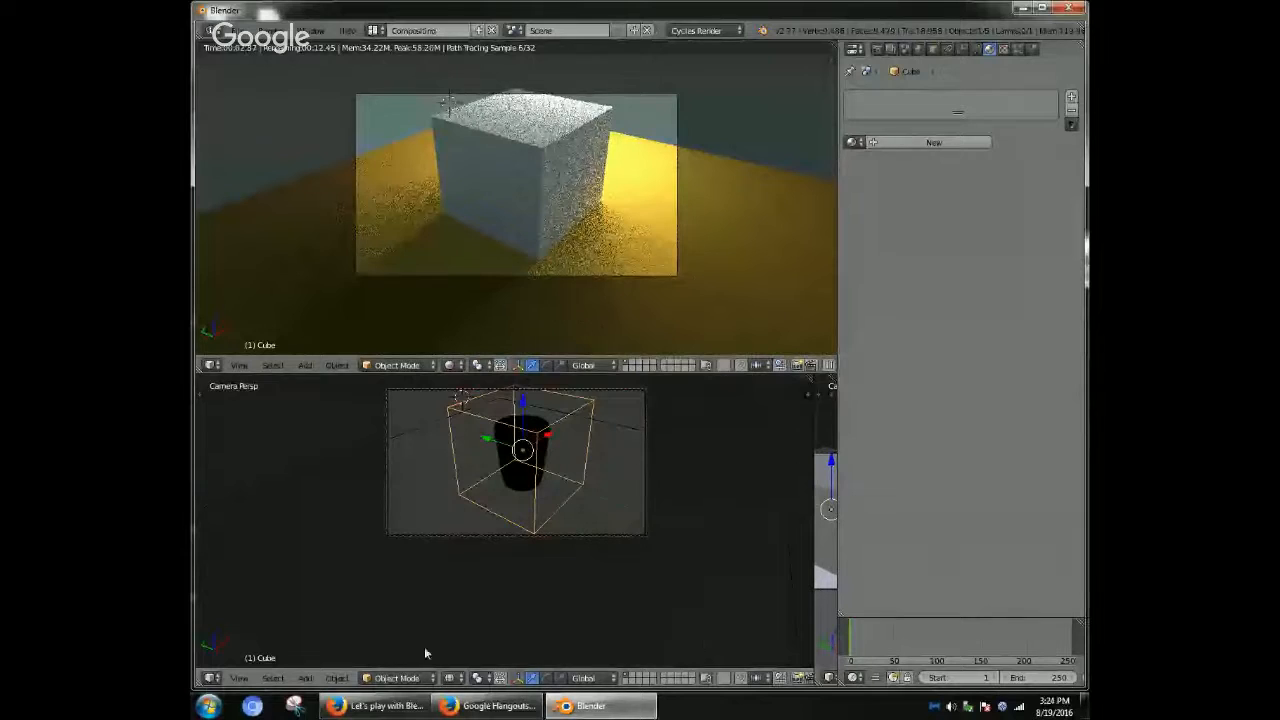
click(207, 678)
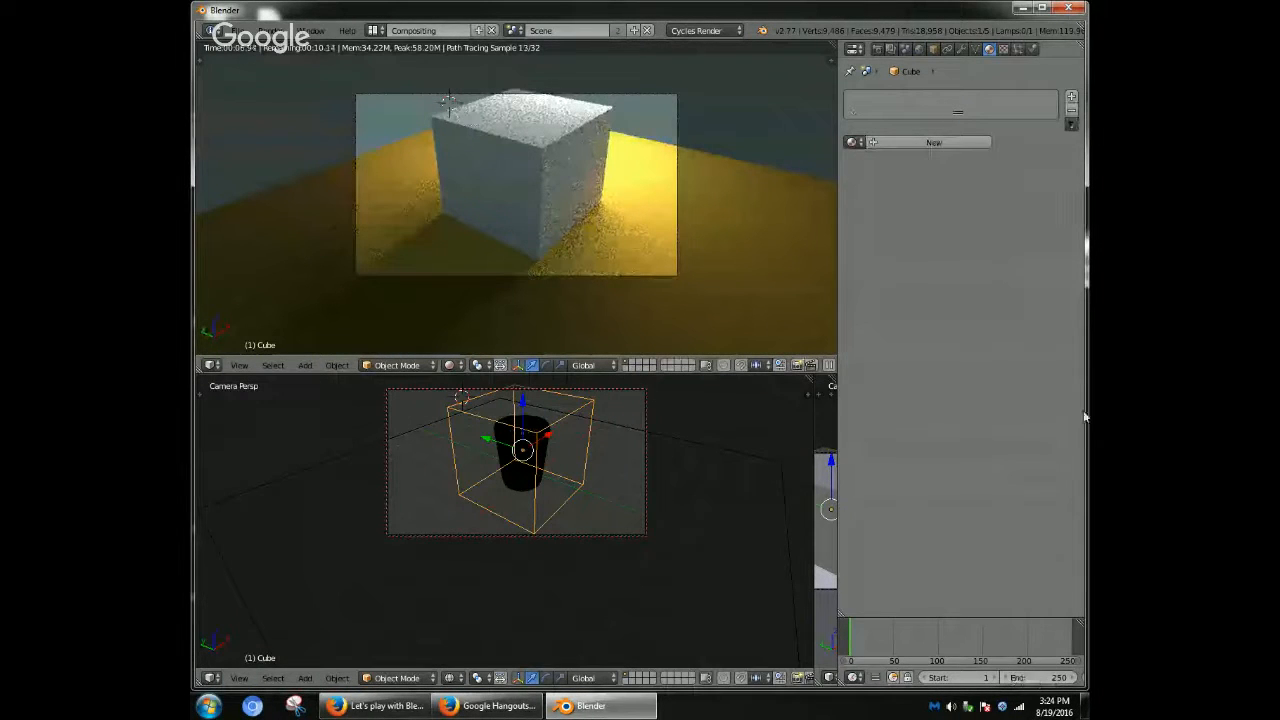
- Select the cup and set its fluid type to Fluid, keeping Volume as the volume initialization
right_click(522, 450)
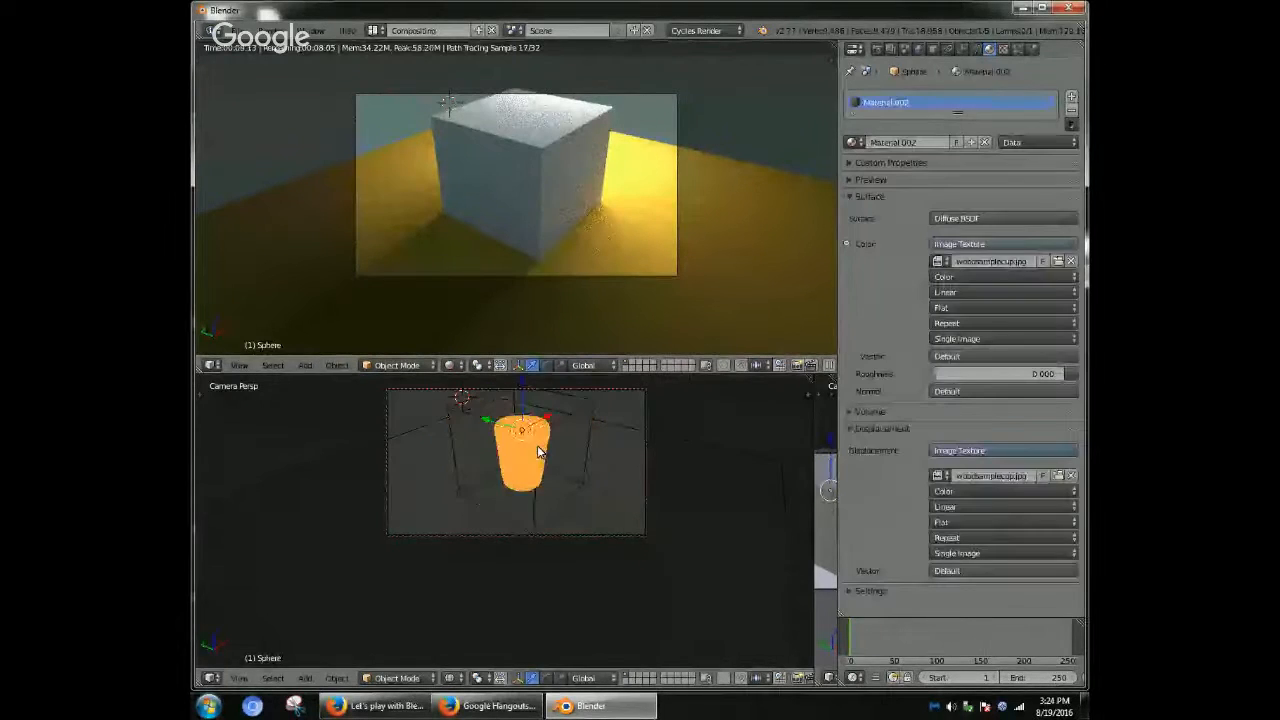
click(1032, 49)
click(958, 219)
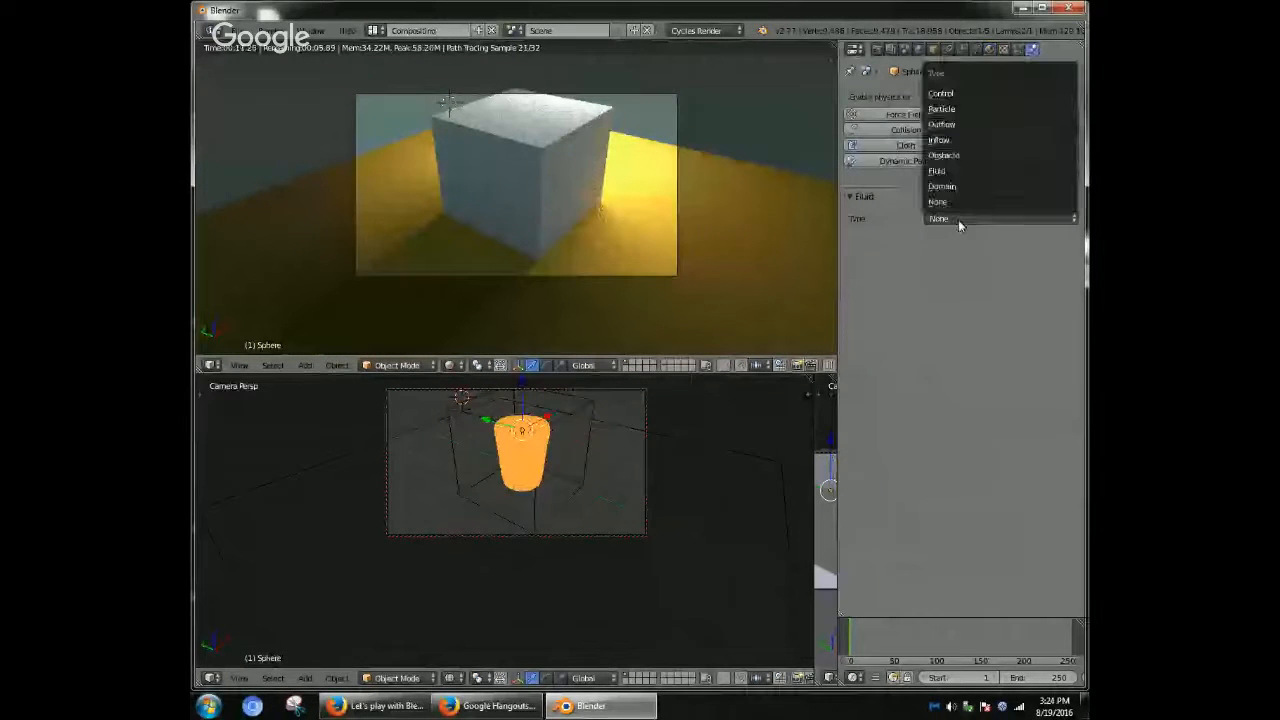
click(957, 171)
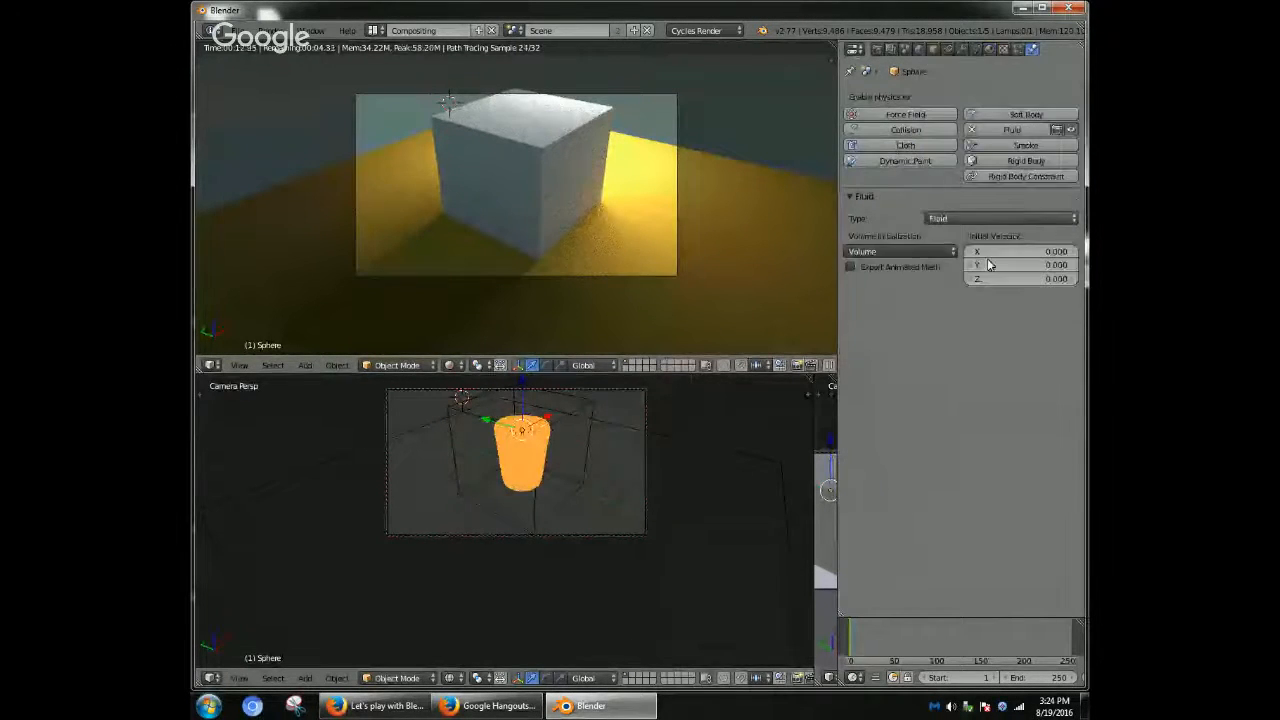
click(924, 252)
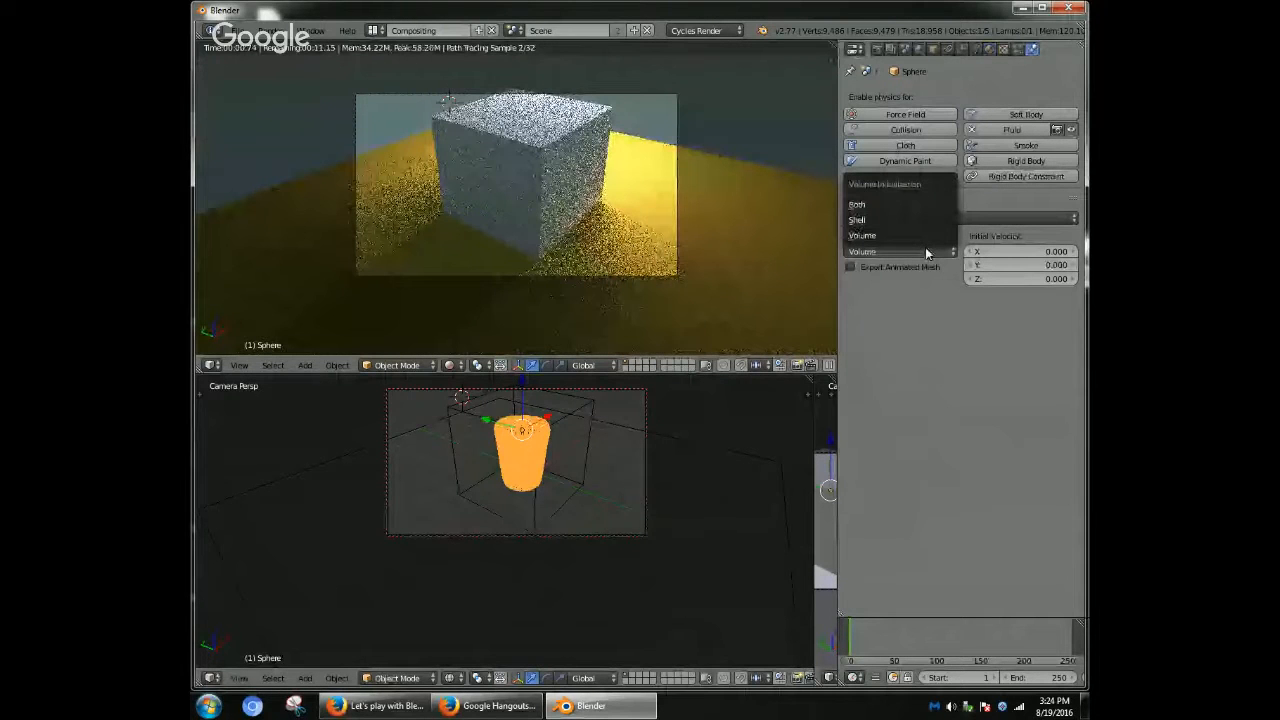
click(925, 250)
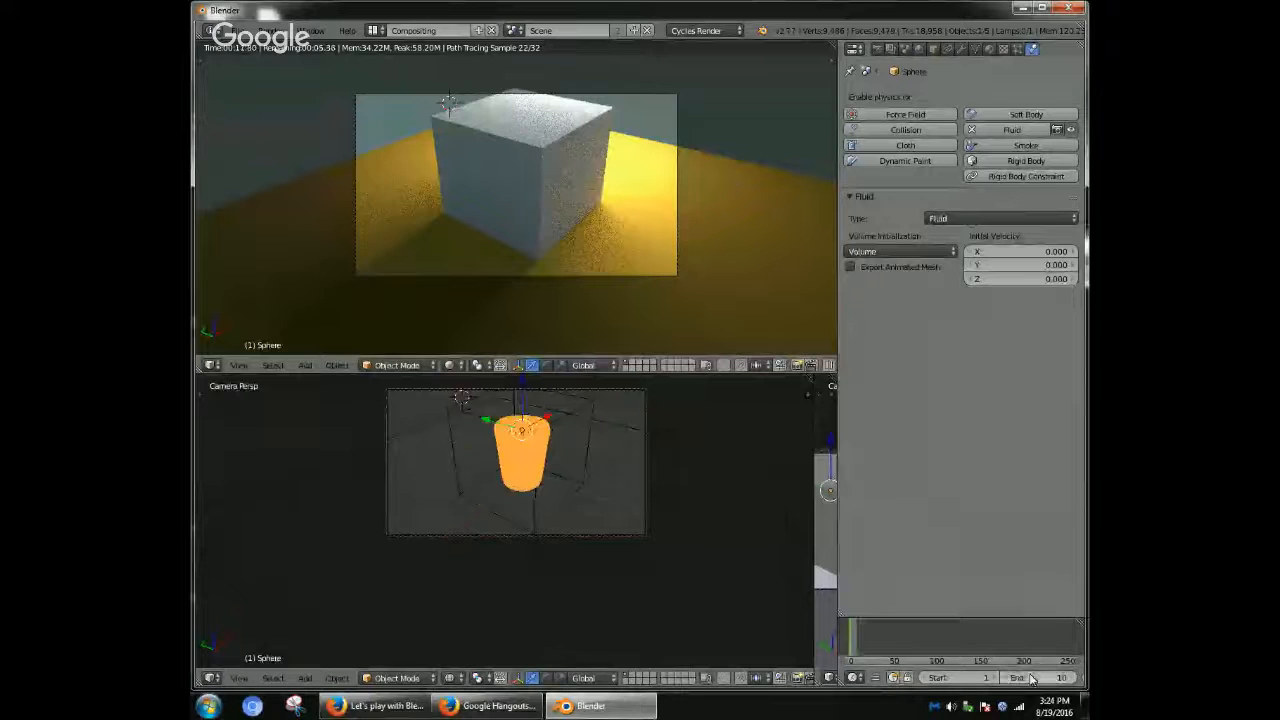
- Set the animation's end frame to 10
text(10)
key(Return)
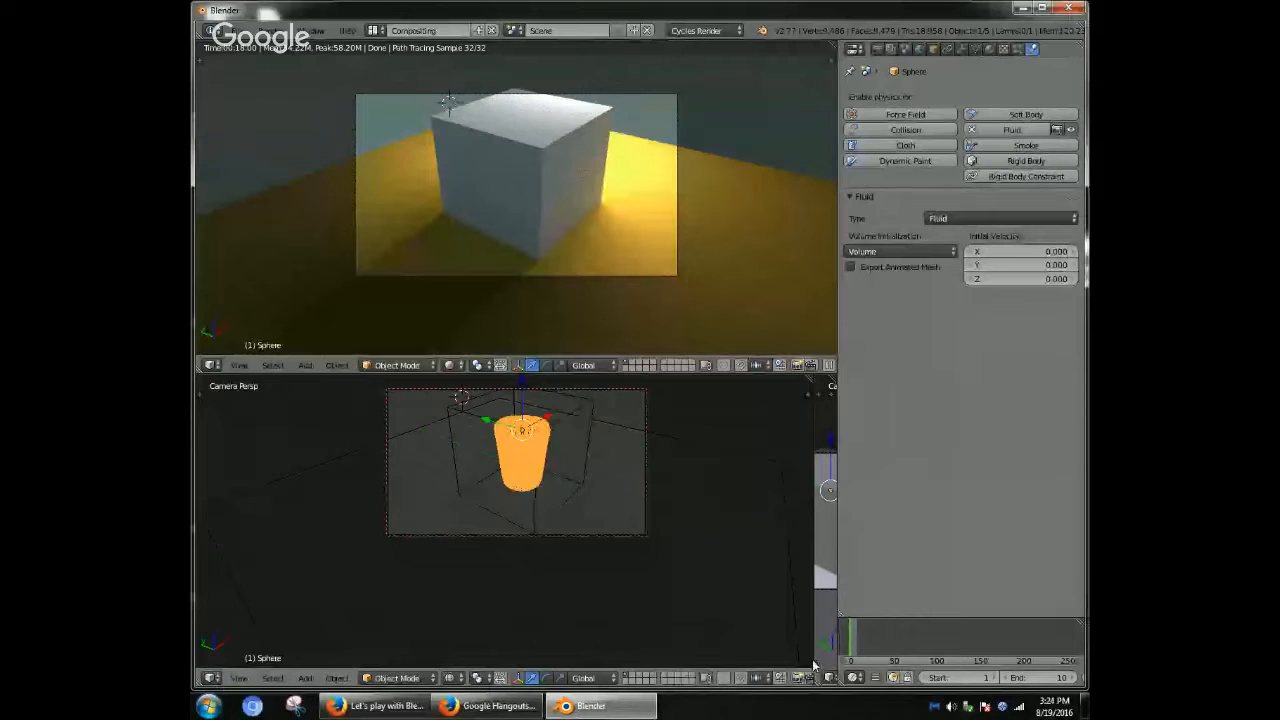
- Enlarge the second lower 3D view beside the camera view, change it to a Timeline editor, and widen it
drag(815, 655, 517, 655)
click(533, 678)
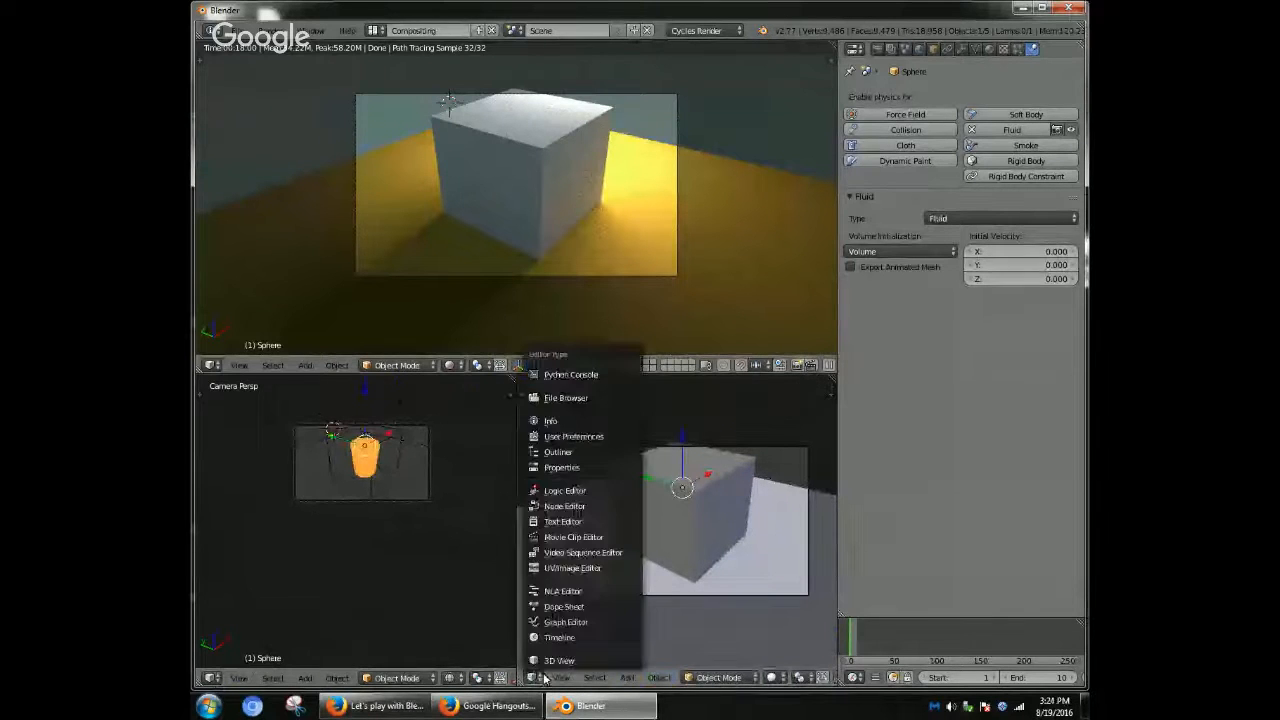
click(585, 634)
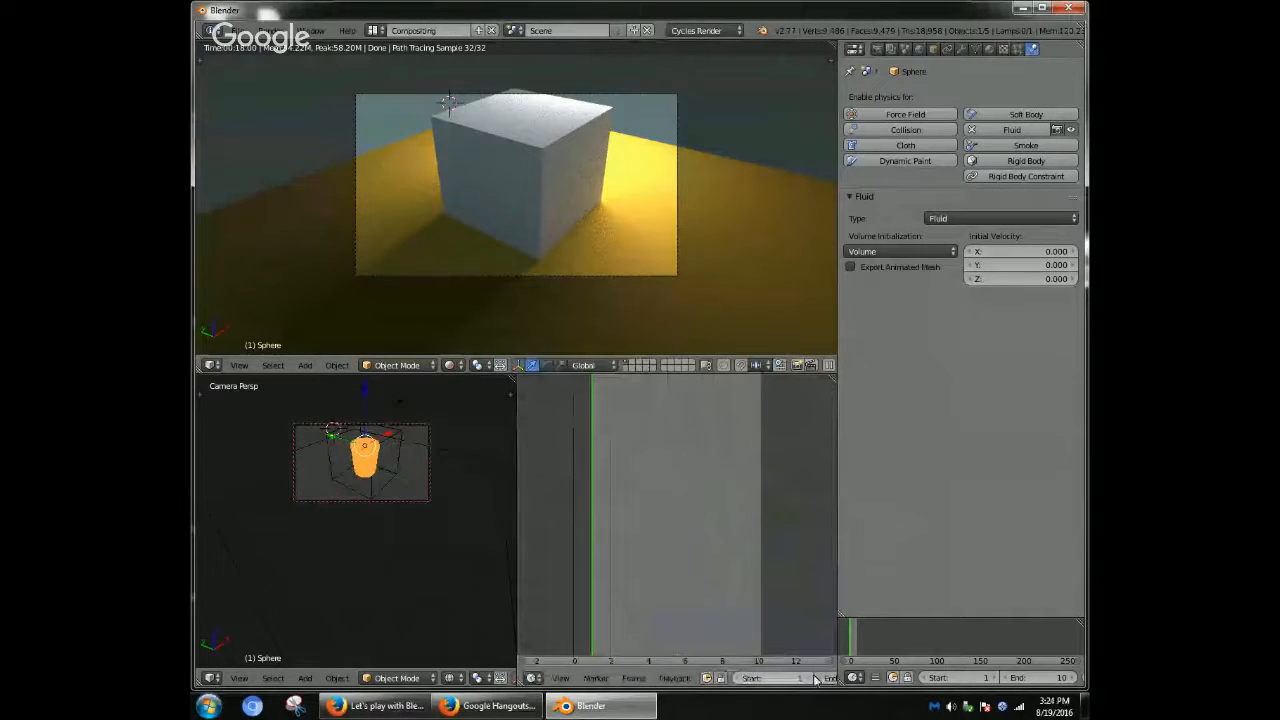
drag(838, 656, 1022, 683)
- Play the animation, stop it, and return the playhead to frame 1 in the enlarged timeline
click(1019, 680)
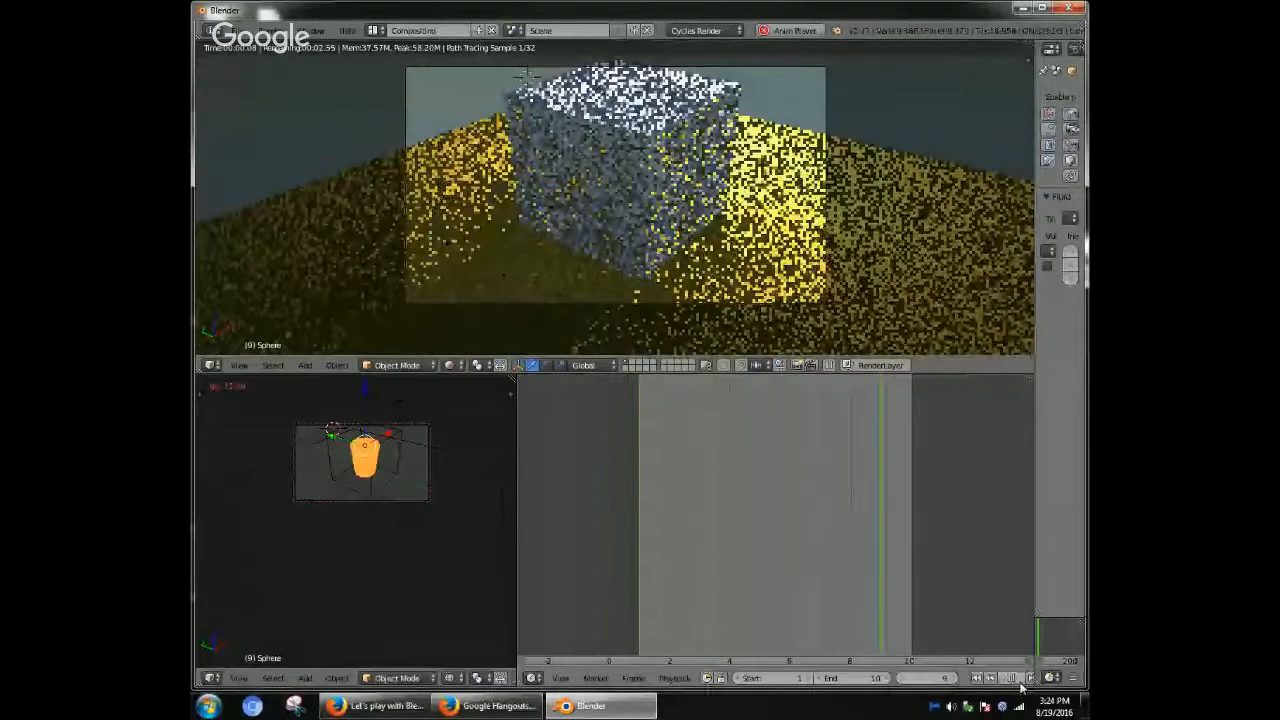
click(1018, 682)
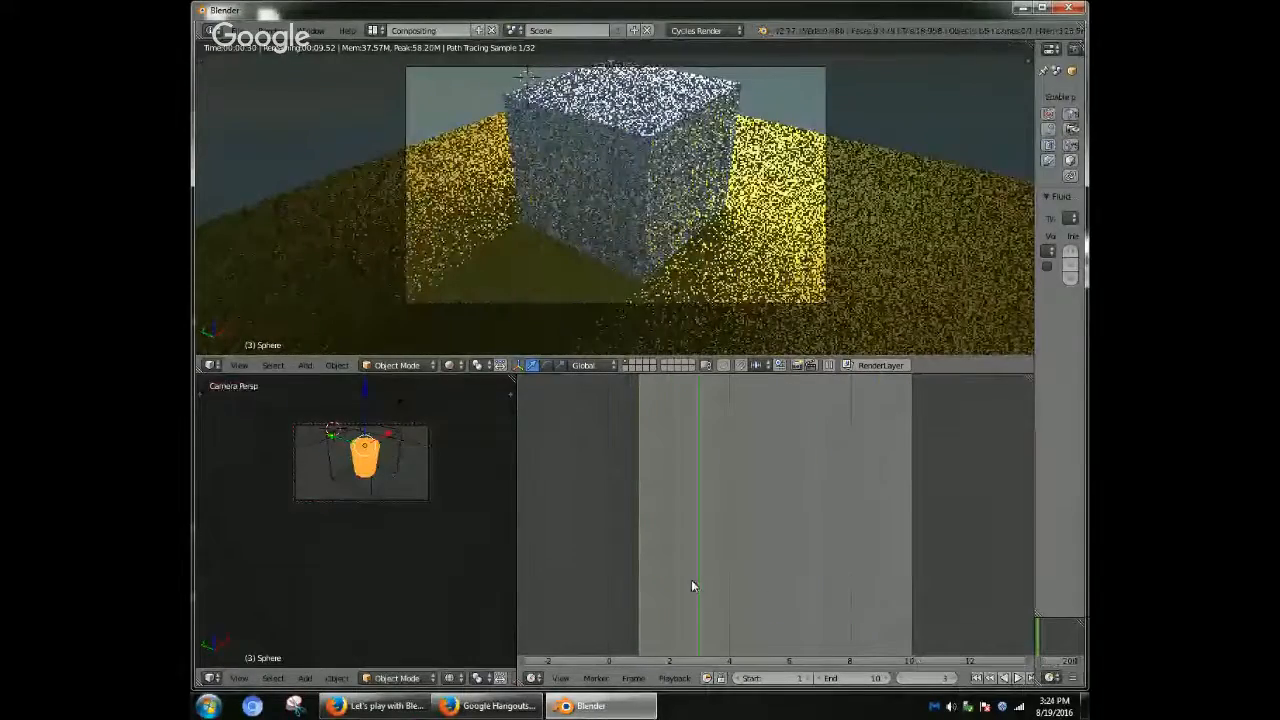
drag(691, 581, 652, 591)
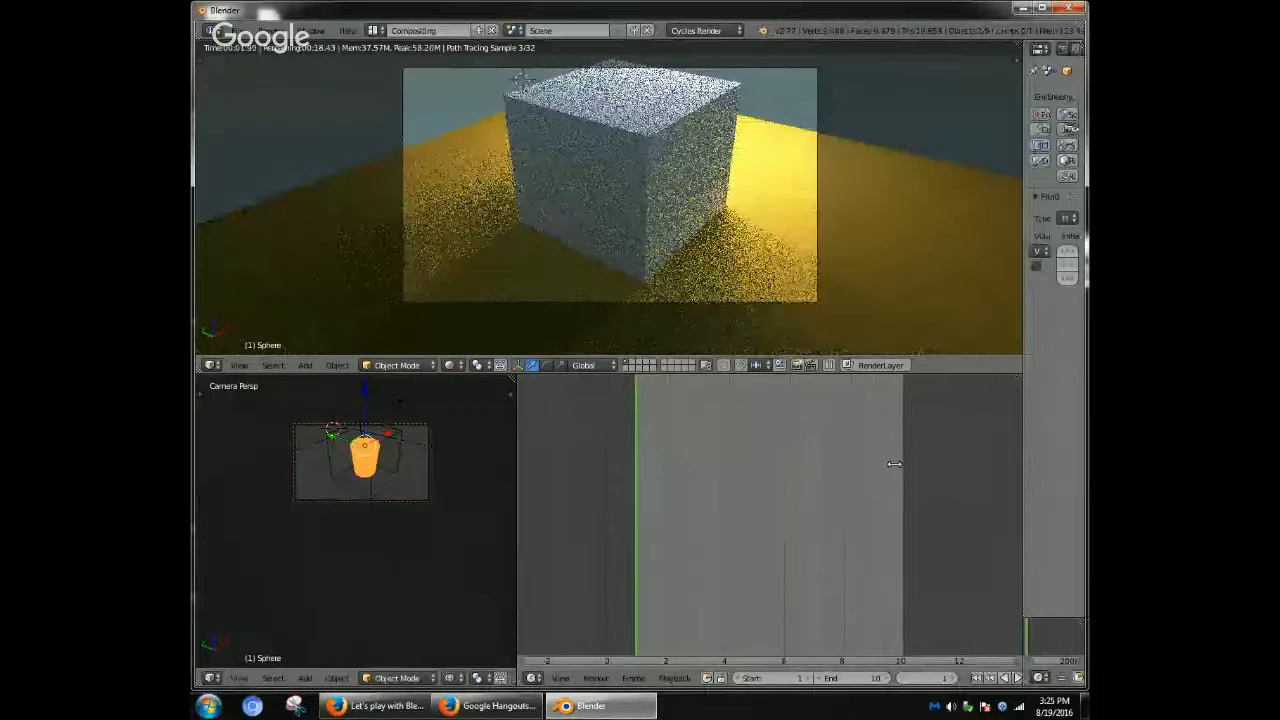
- Widen the properties editor and review the cup's fluid type and volume initialization options without changing them
drag(1035, 459, 642, 468)
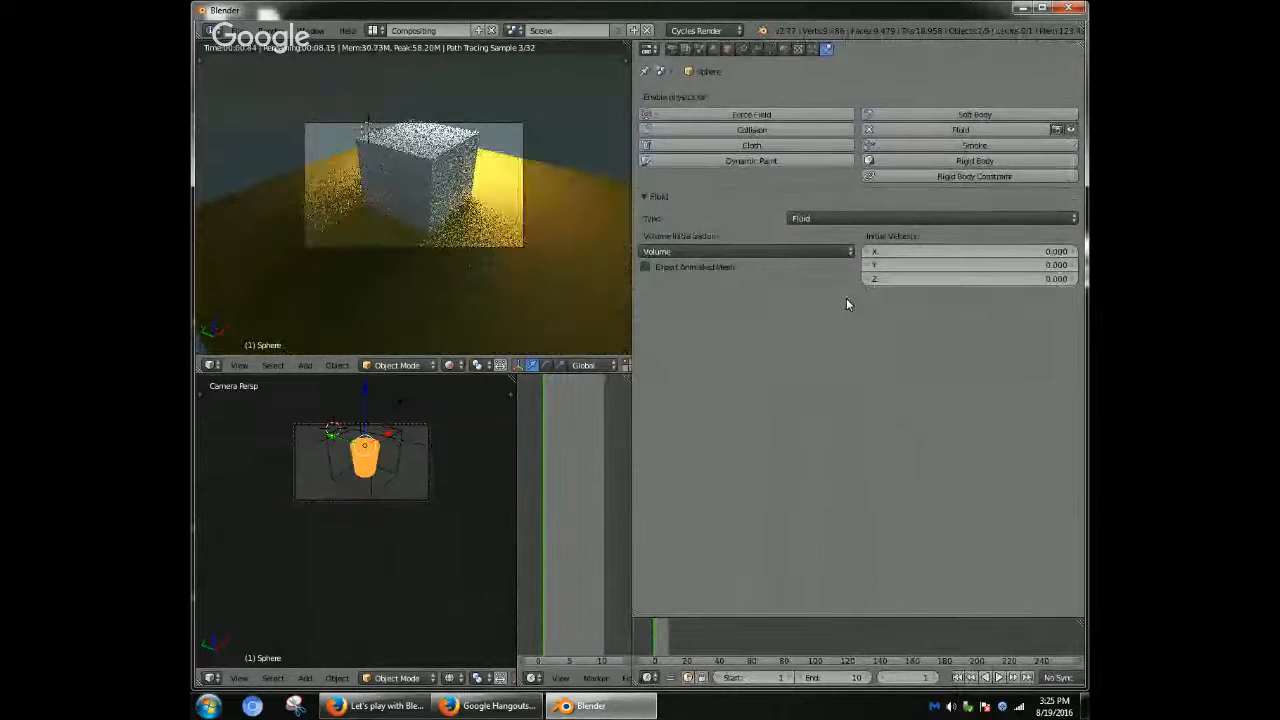
click(879, 218)
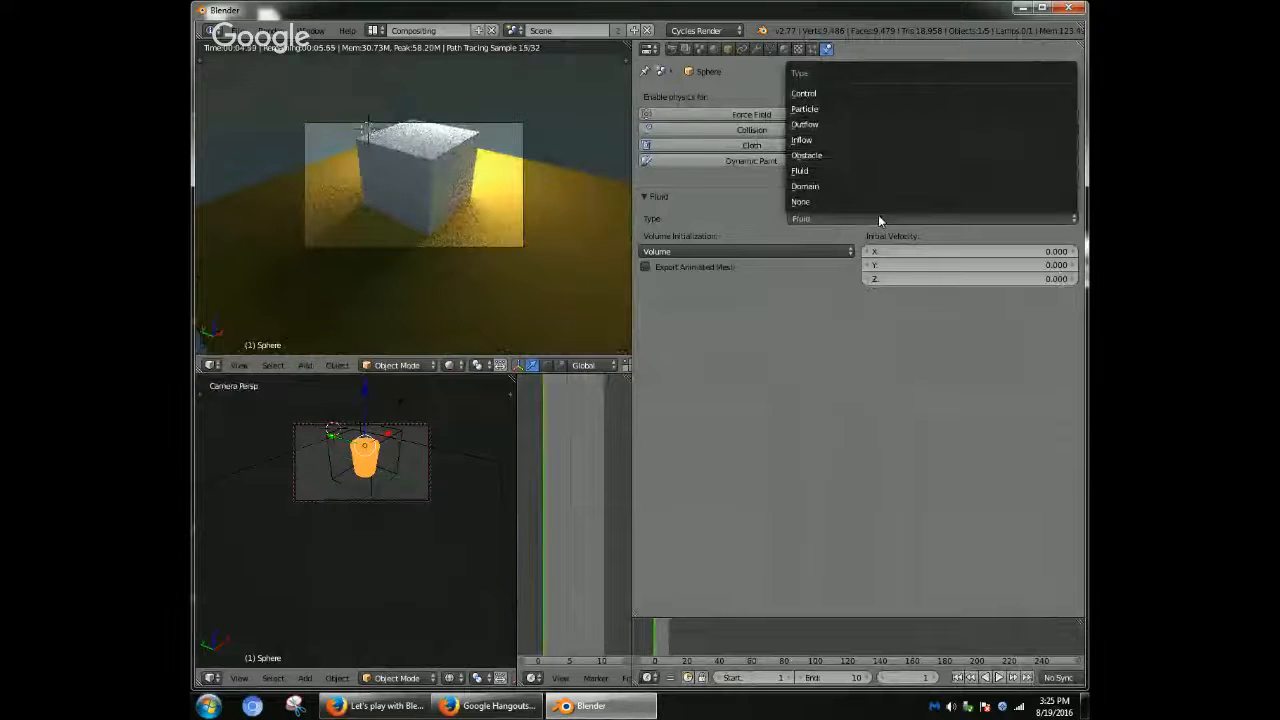
click(877, 215)
click(793, 252)
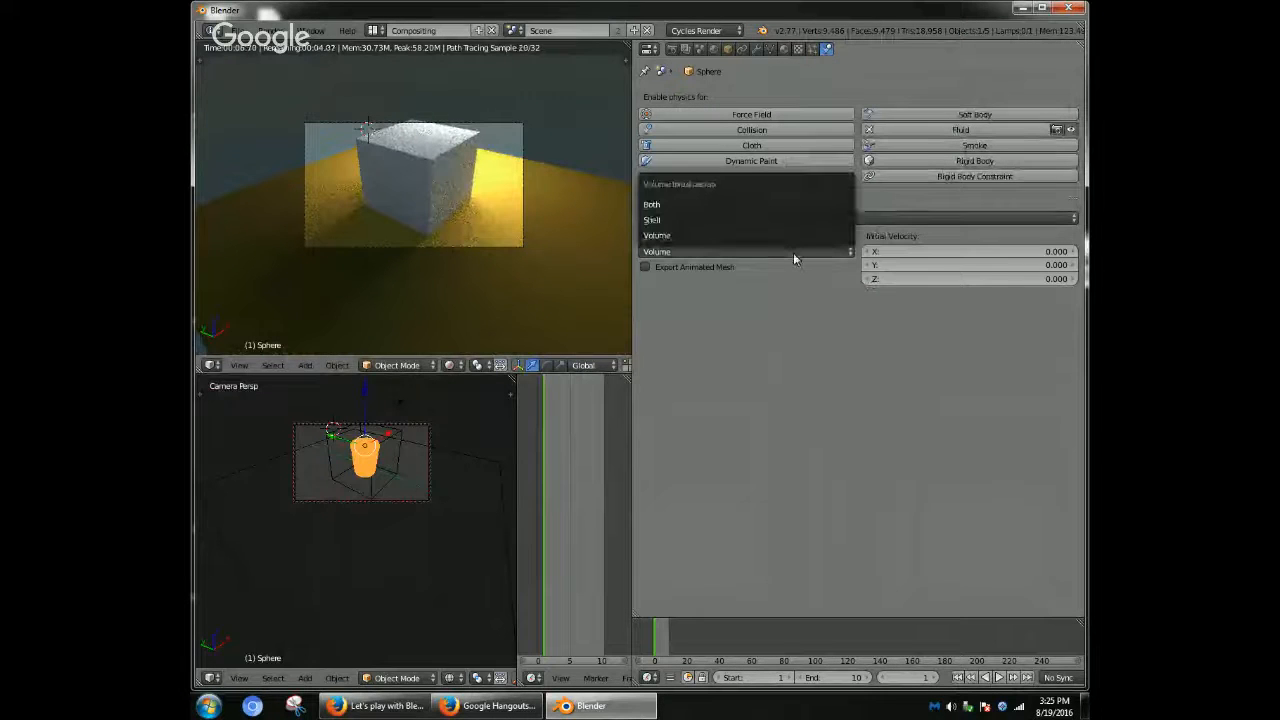
click(793, 252)
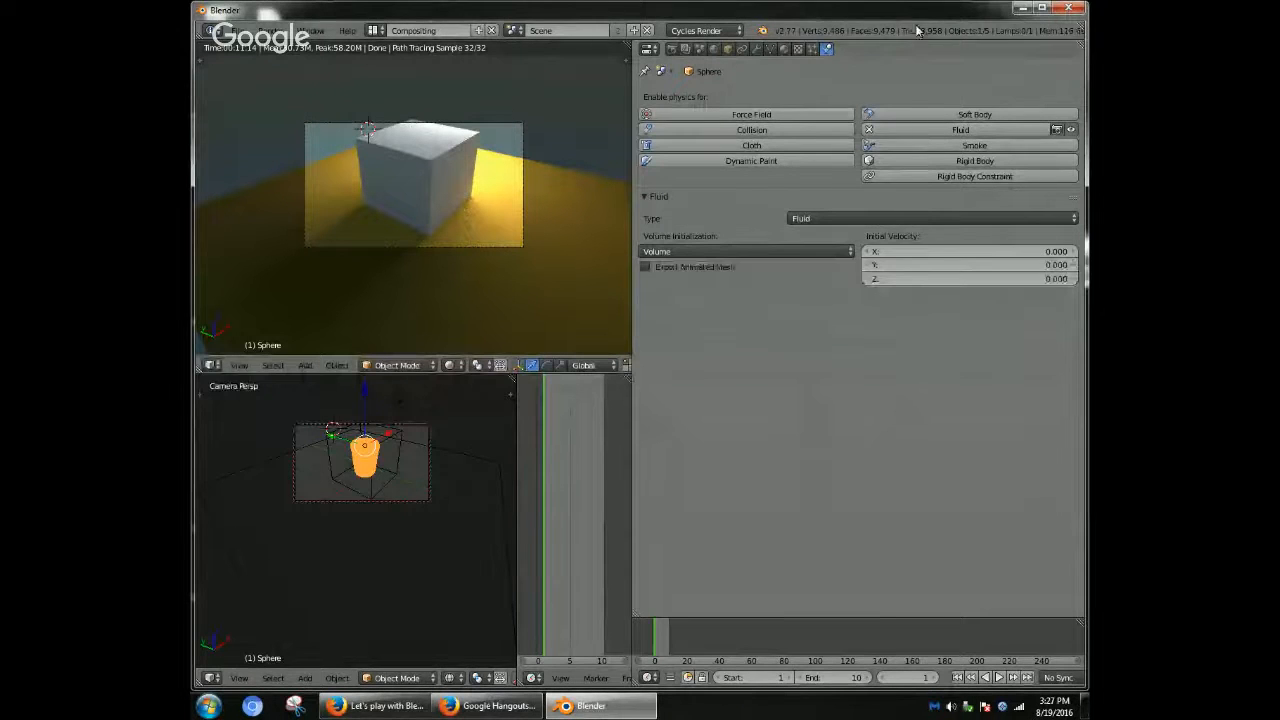
- Select the cube domain and set its final resolution to 100 and its simulation end time to 0.1
right_click(487, 172)
right_click(425, 170)
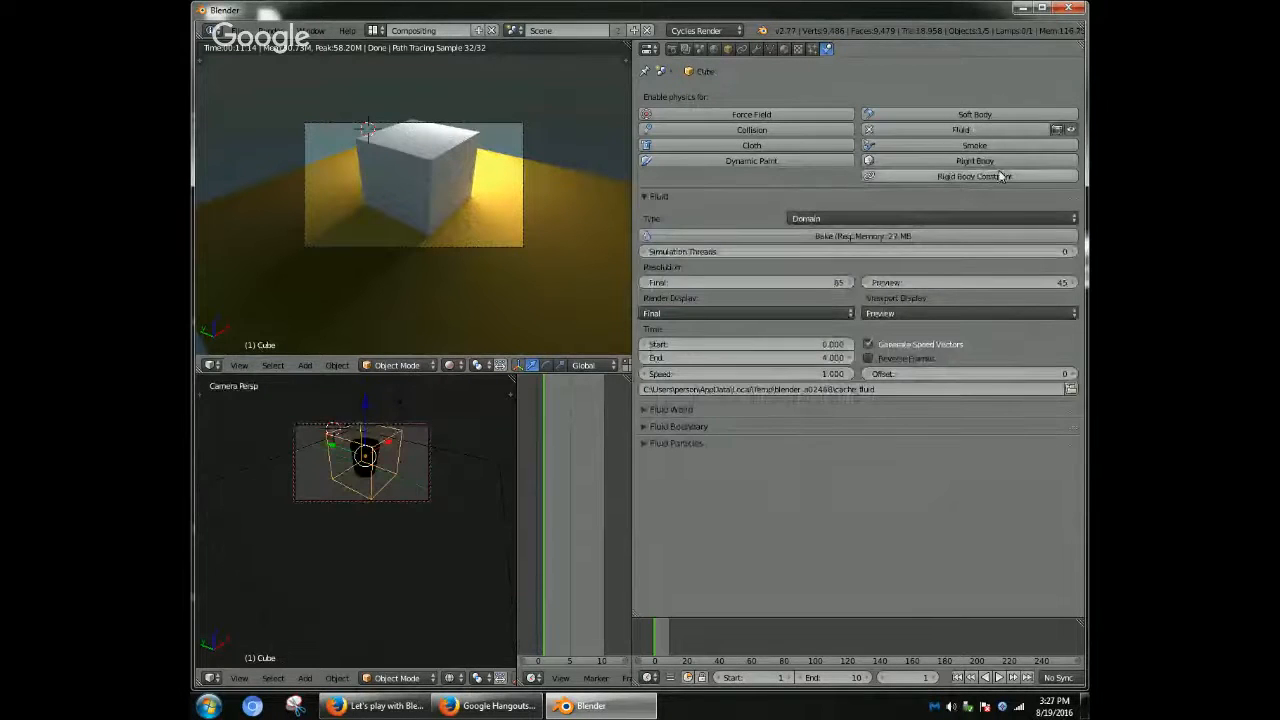
click(758, 278)
text(100)
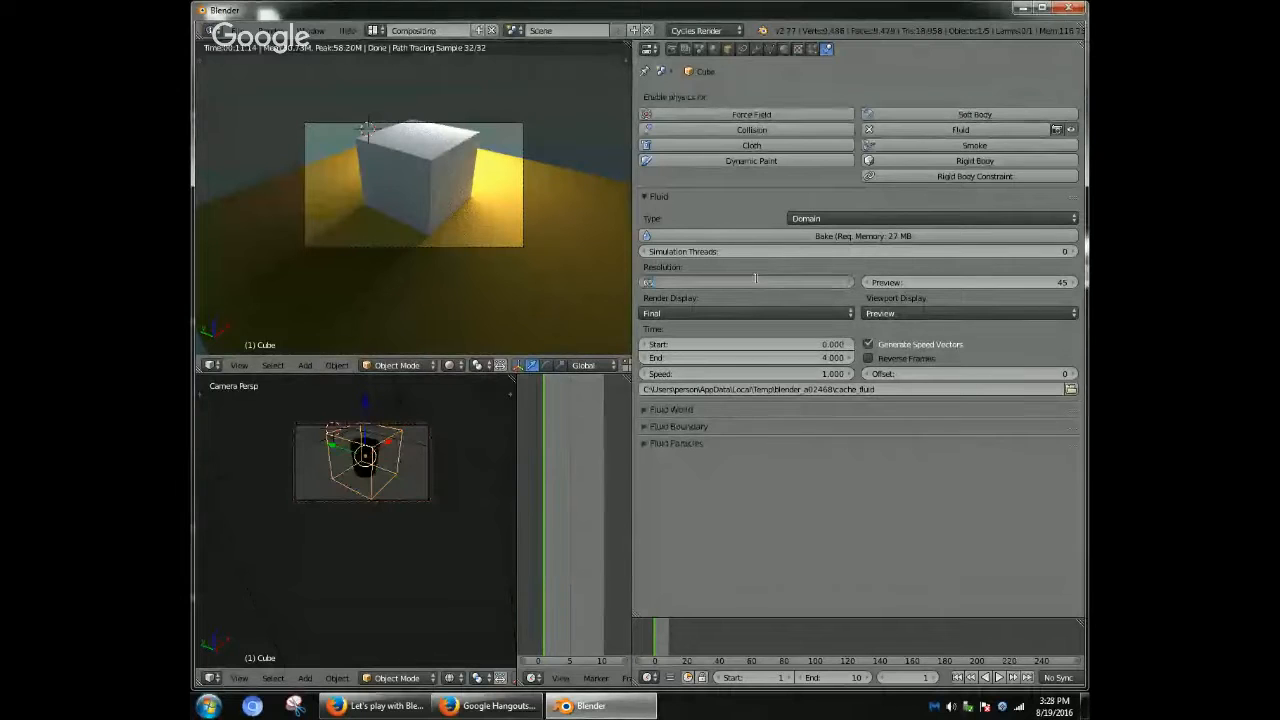
key(Return)
click(734, 357)
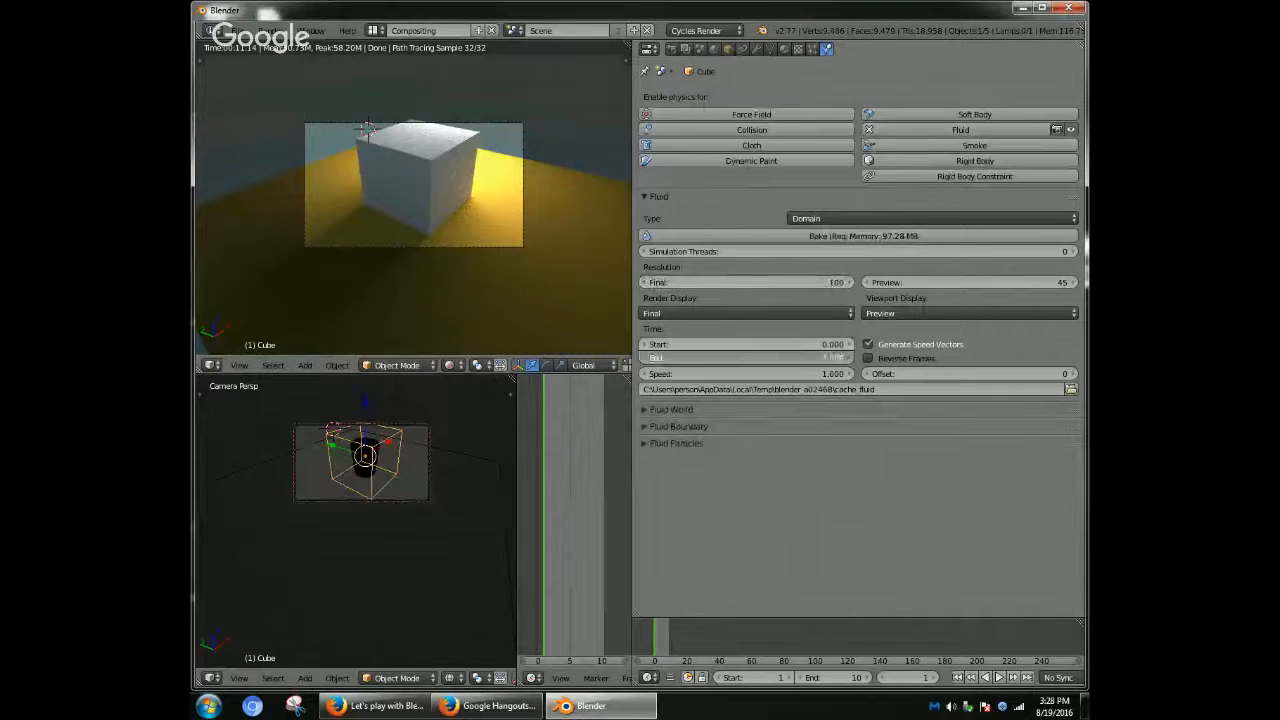
text(0.1)
key(Return)
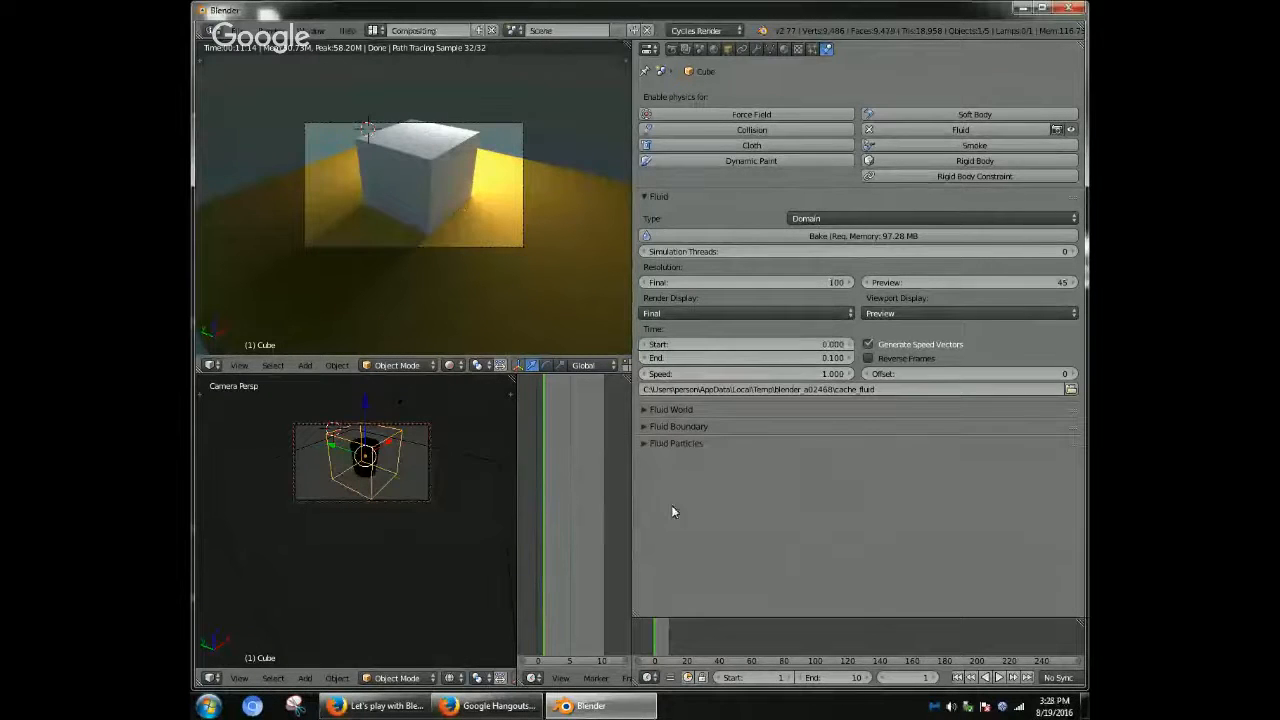
- Play the animation, then stop it with the playhead at frame 3
click(998, 678)
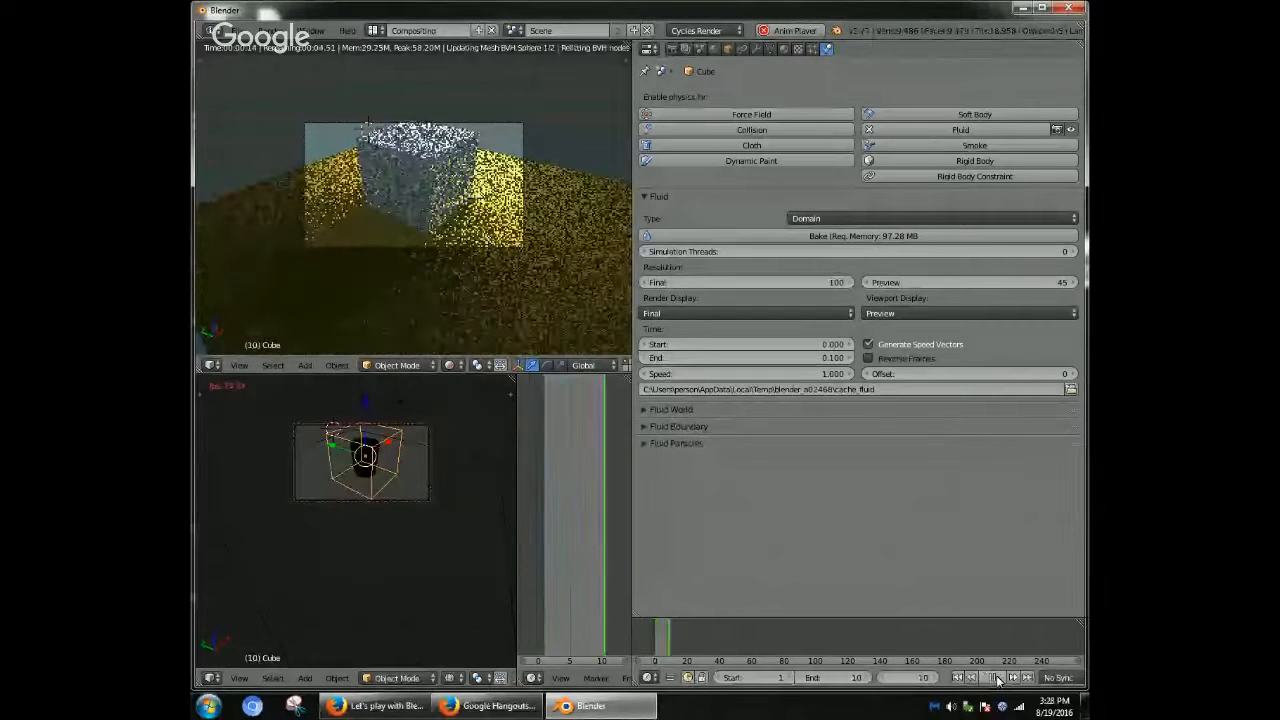
click(557, 609)
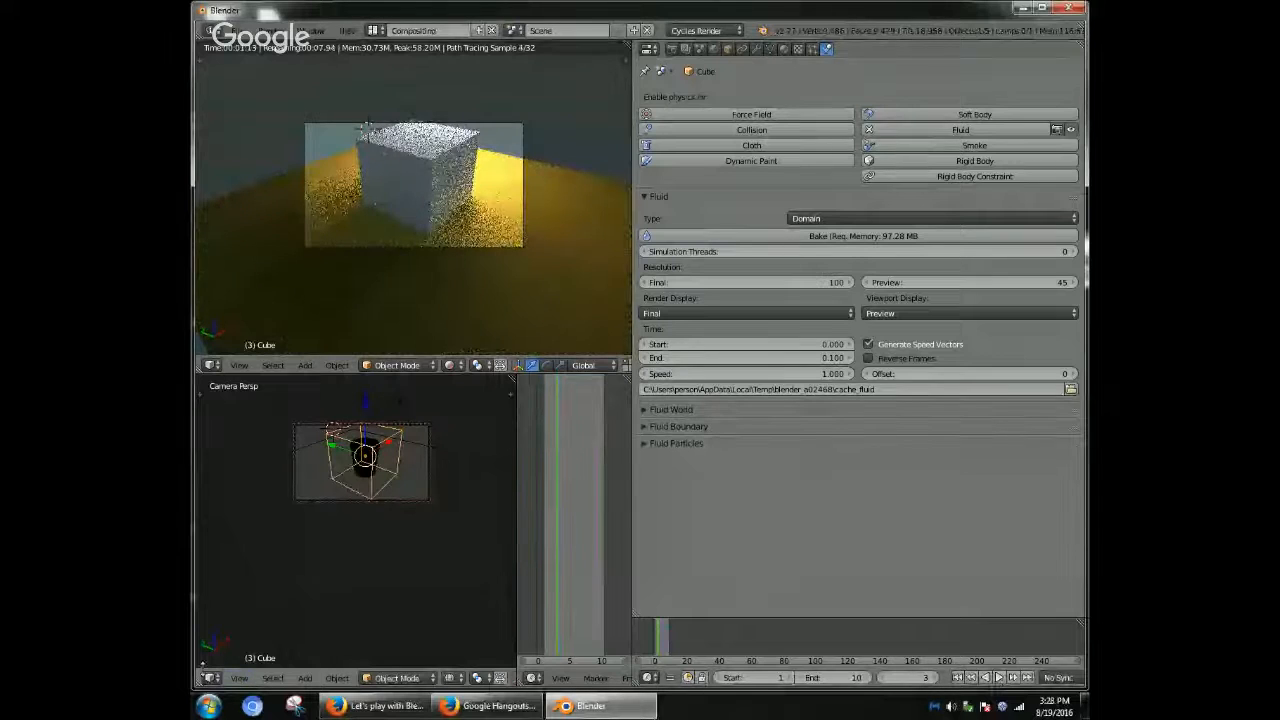
- Set the animation's end frame to 20 and start baking the cube domain's fluid simulation
click(209, 678)
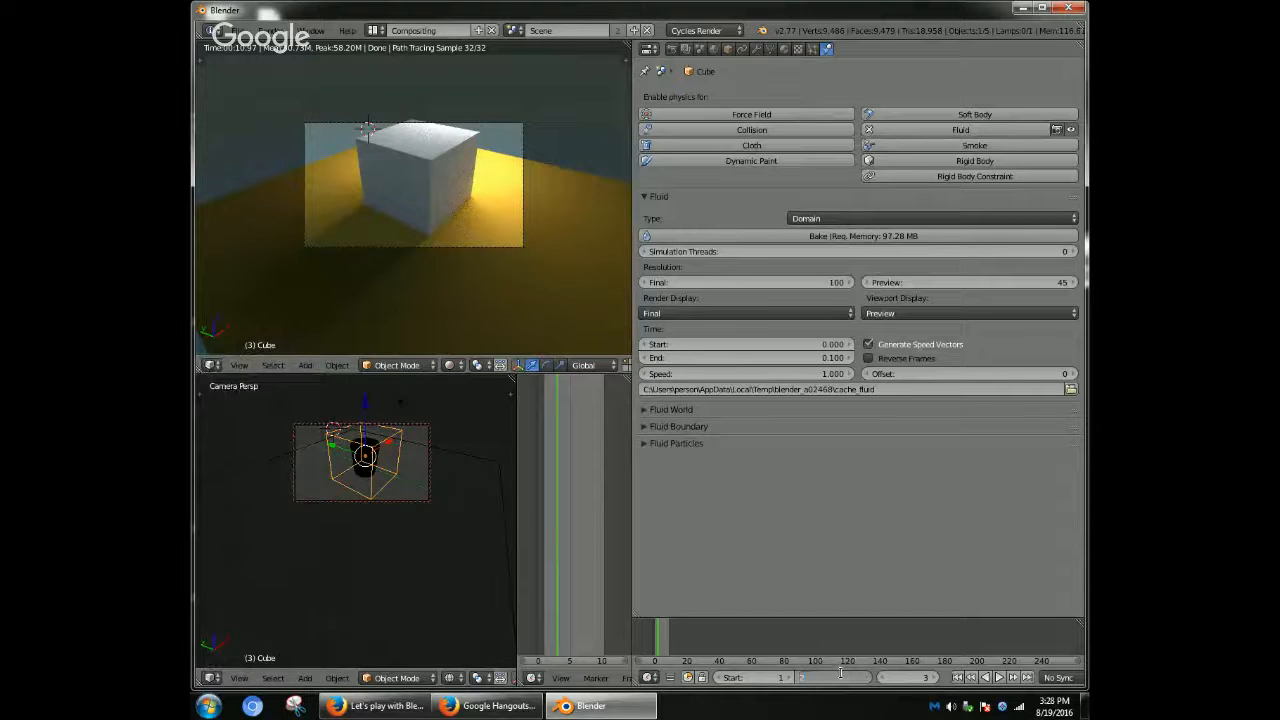
text(0)
key(Return)
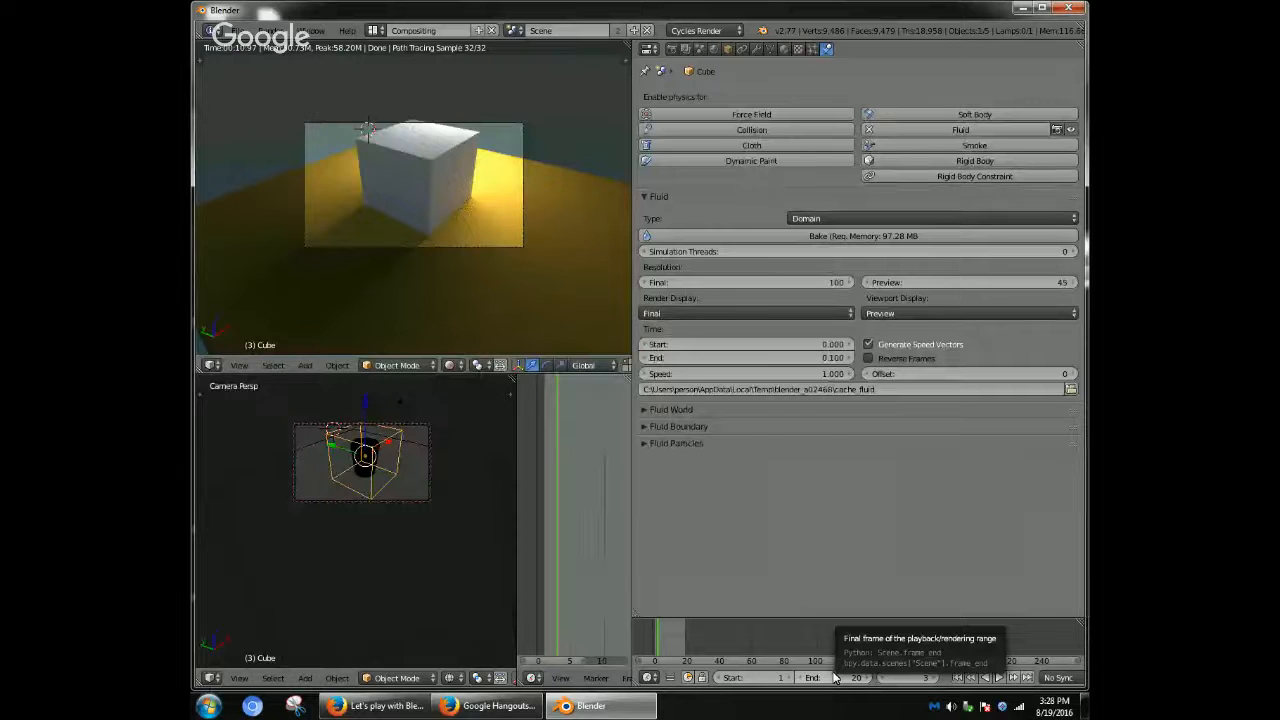
click(862, 237)
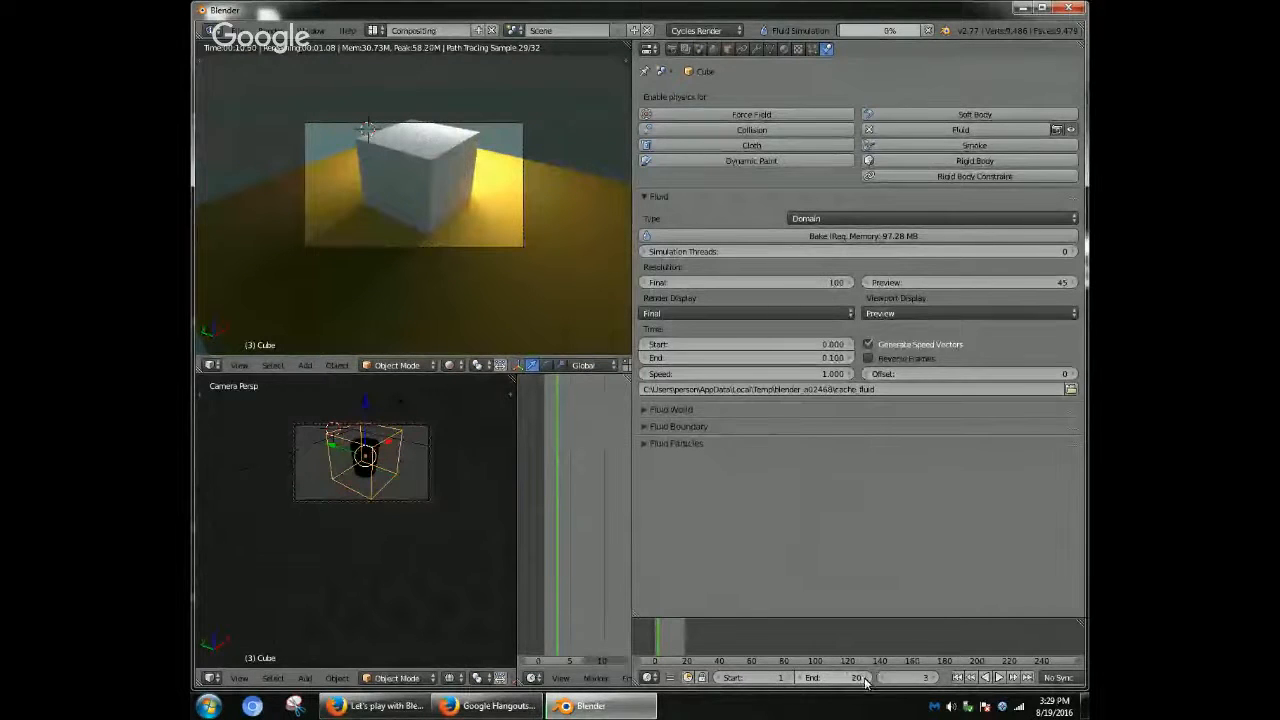
- Advance the current frame step by step to frame 14 while the fluid simulation bakes
click(936, 681)
click(936, 681)
click(936, 681)
click(936, 681)
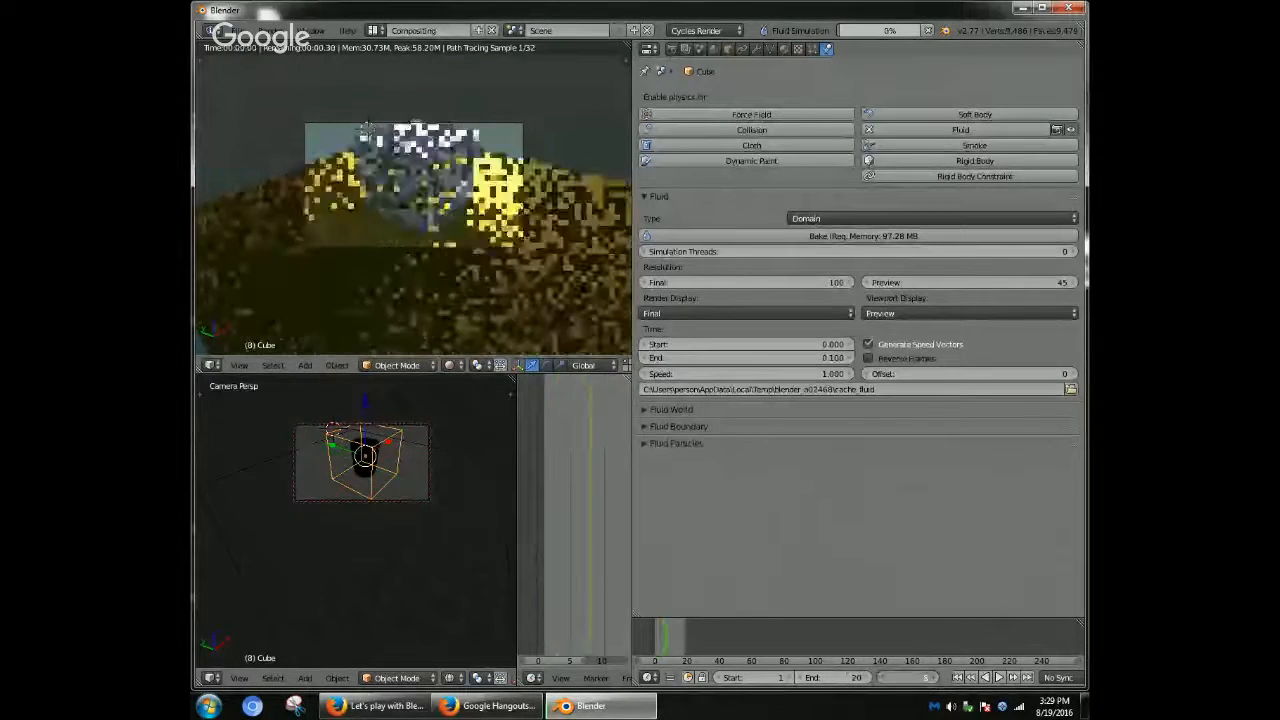
click(936, 681)
click(936, 681)
click(936, 681)
click(936, 681)
click(936, 681)
click(936, 681)
click(936, 681)
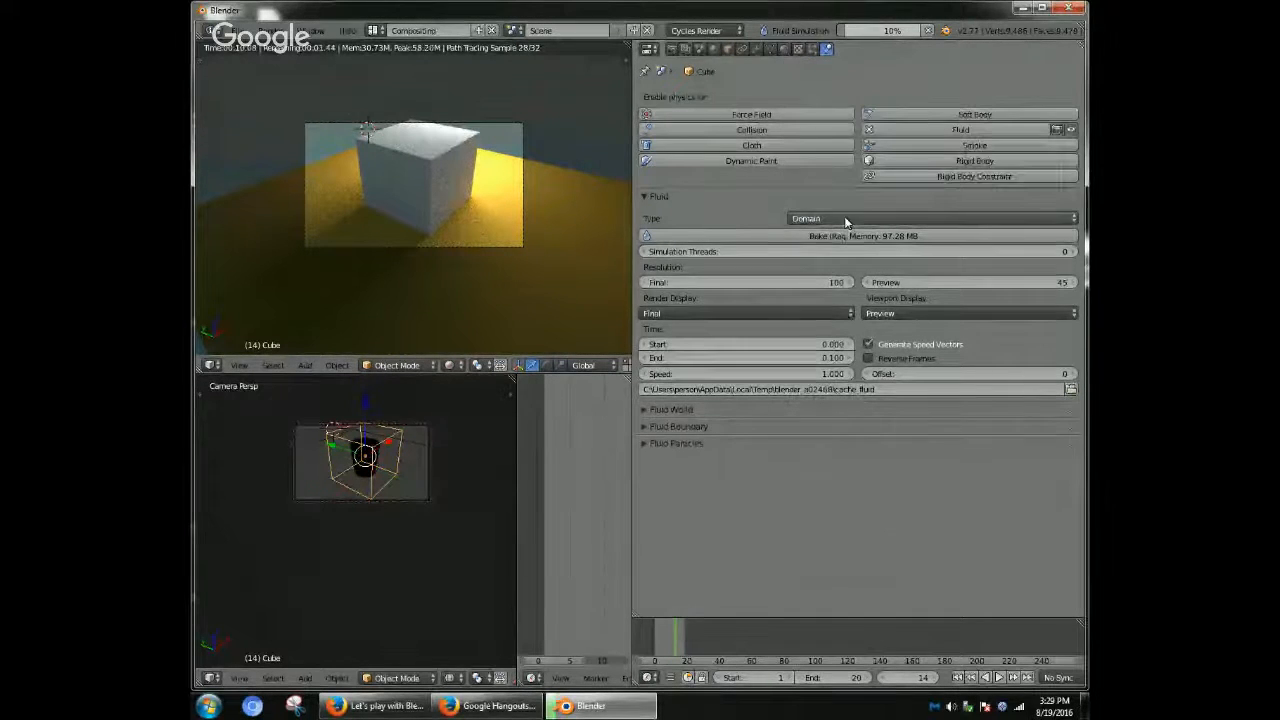
- Check the cup's fluid settings, then try toggling the cube's fluid visibility in the viewport and in renders
right_click(360, 468)
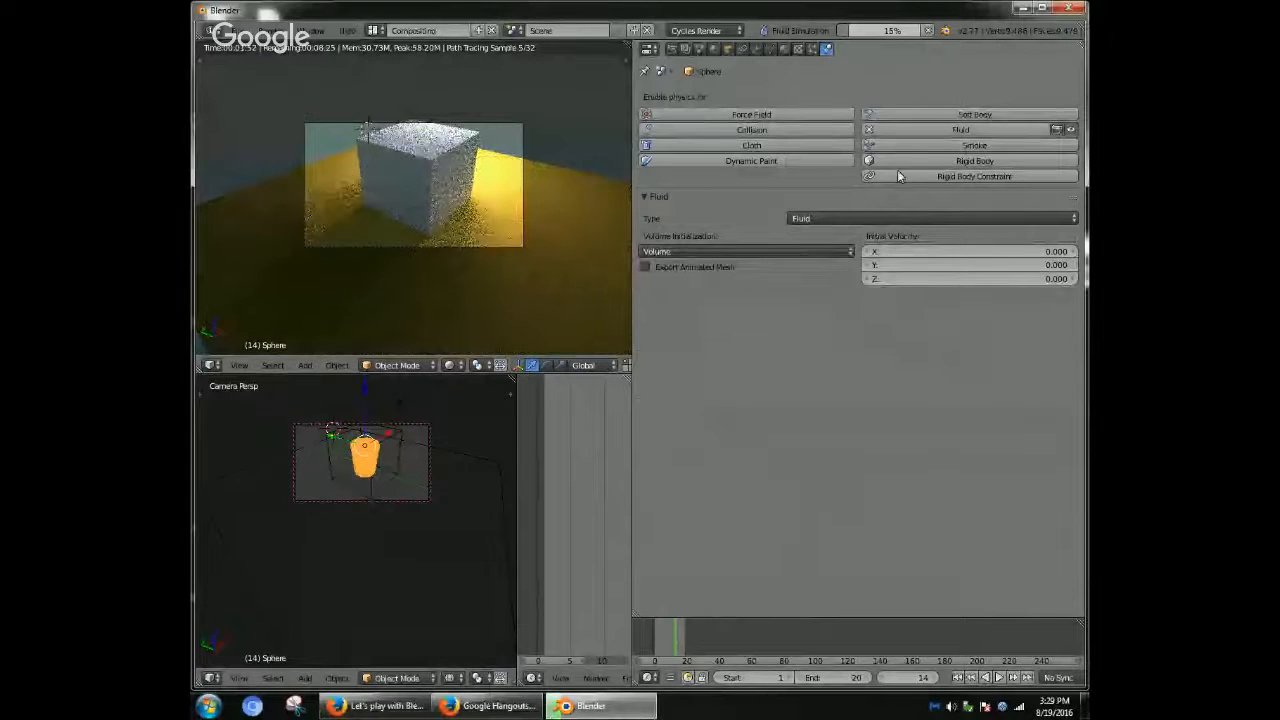
right_click(413, 170)
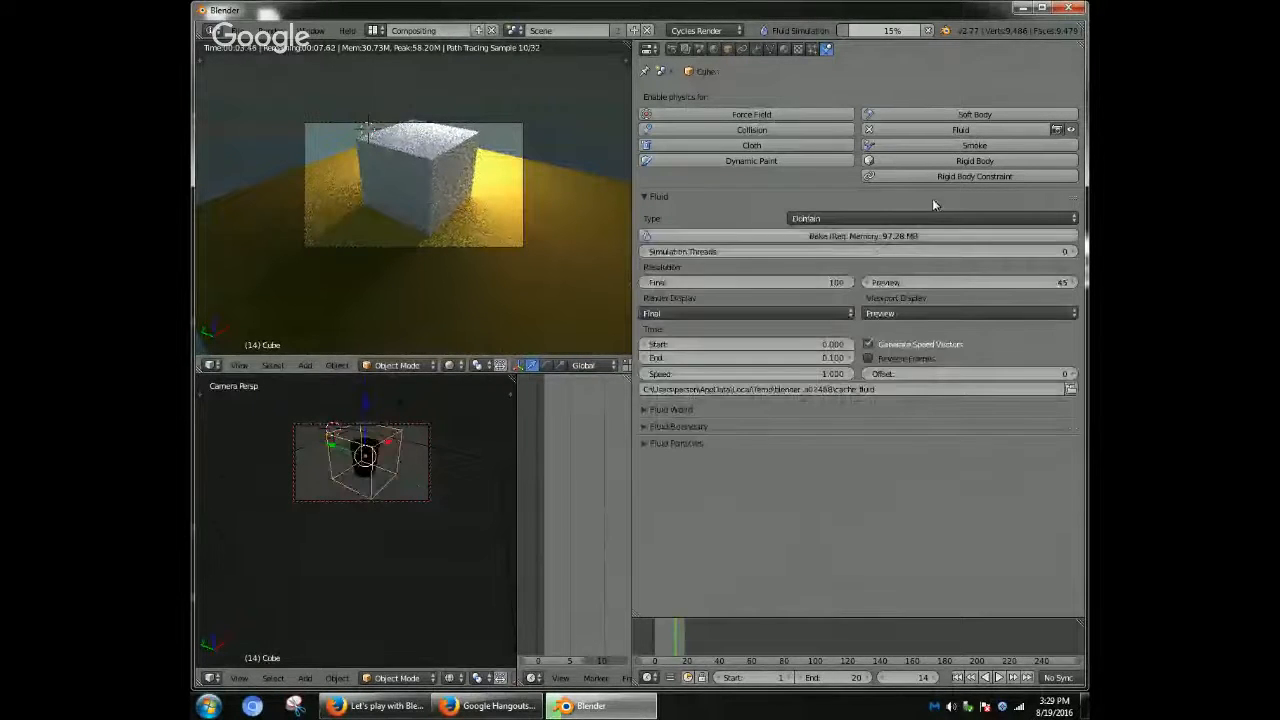
click(1071, 130)
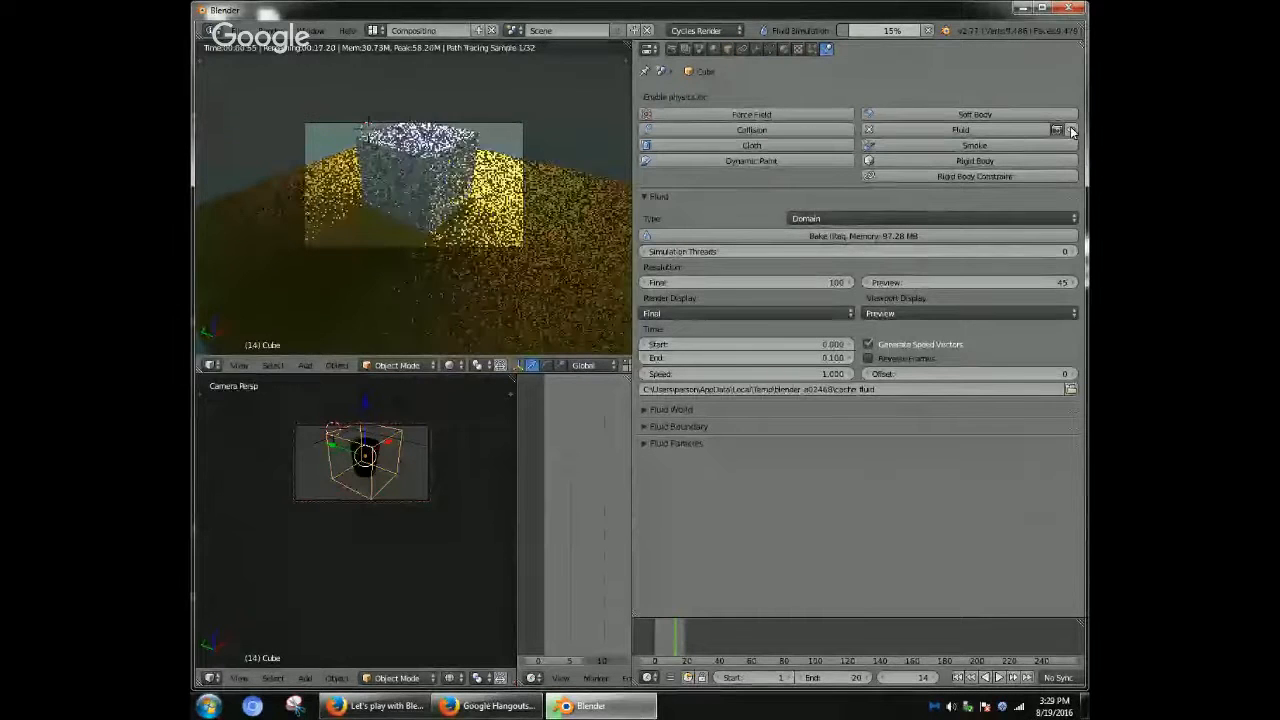
click(1061, 133)
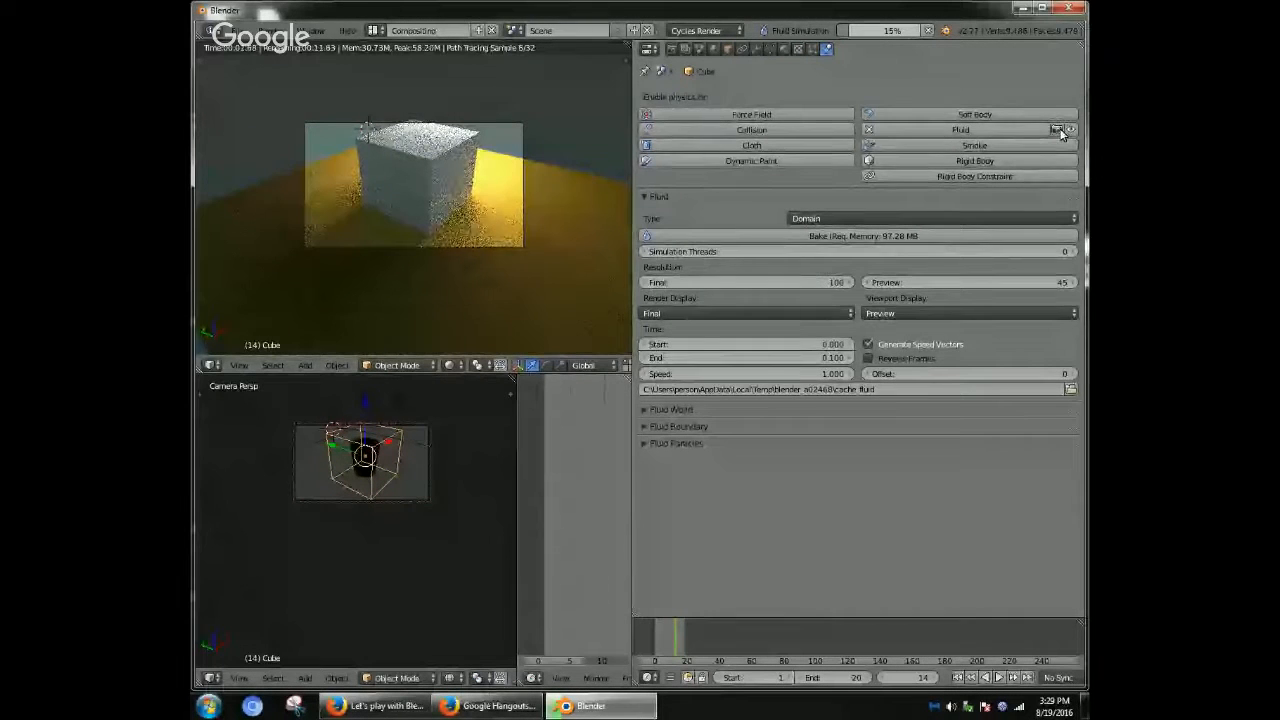
click(1071, 132)
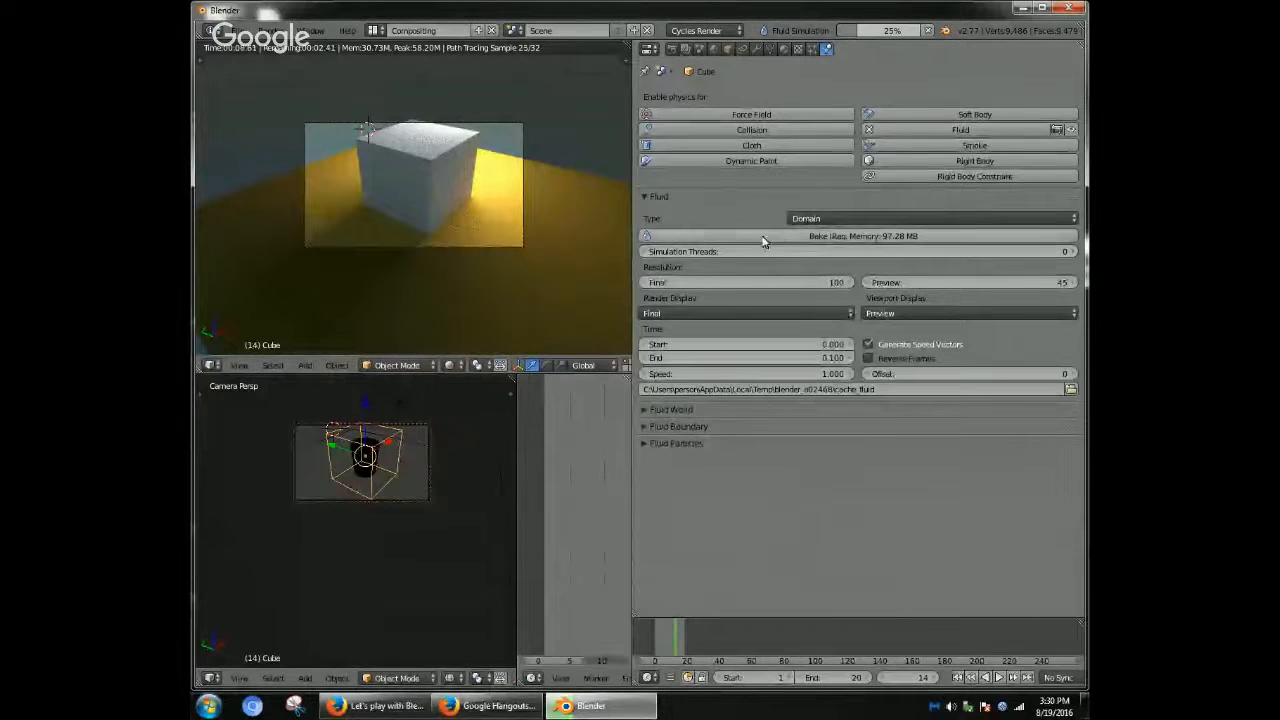
- Examine the cup's volume initialization options and the cube domain's render display options
right_click(364, 456)
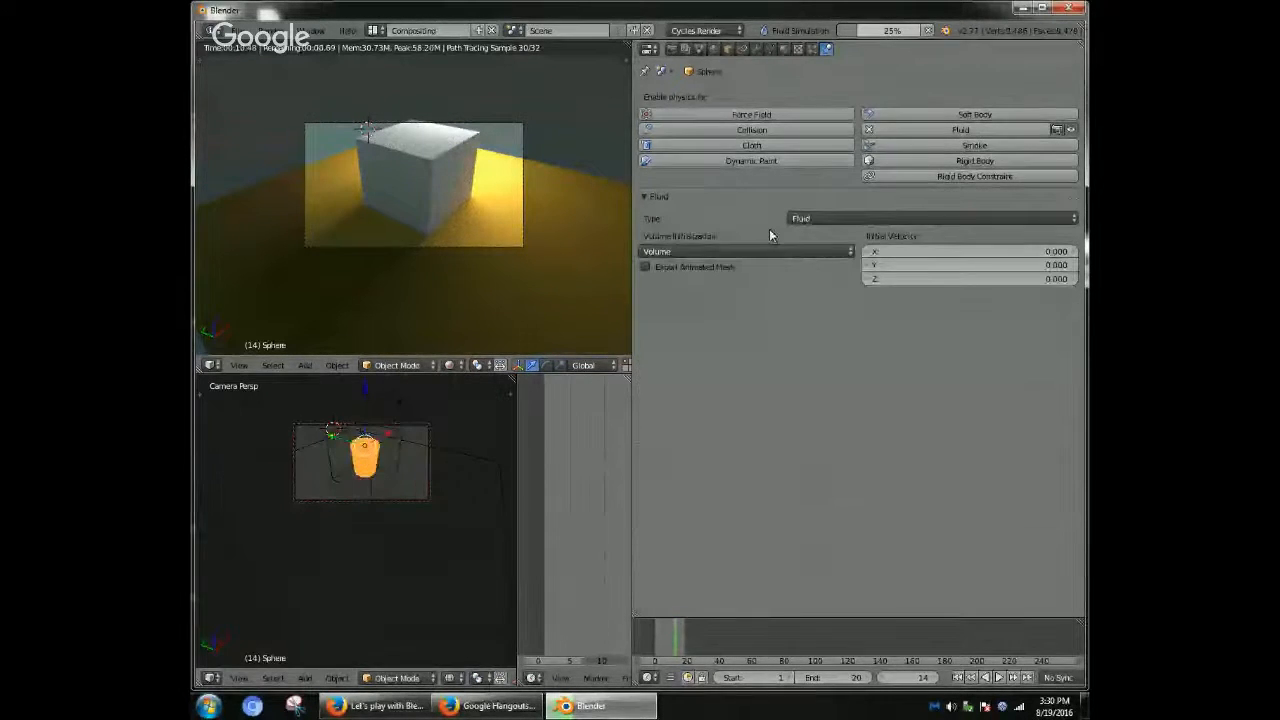
click(748, 253)
click(748, 253)
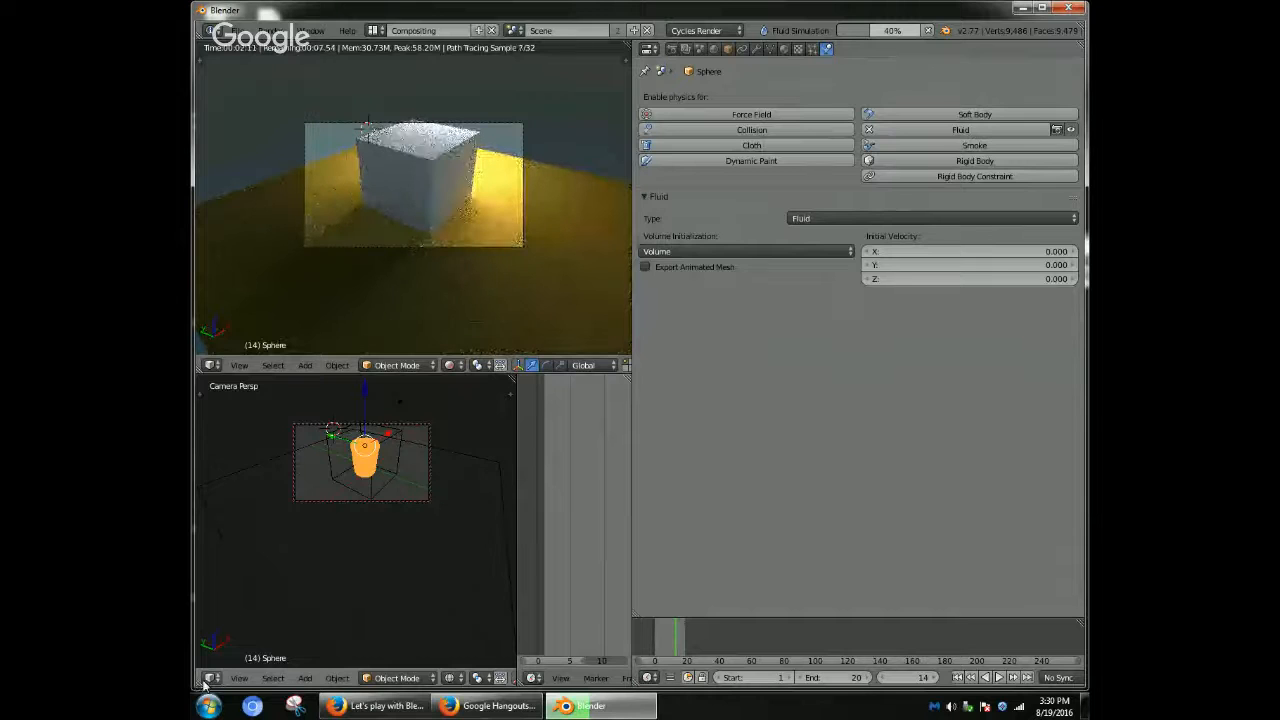
right_click(363, 458)
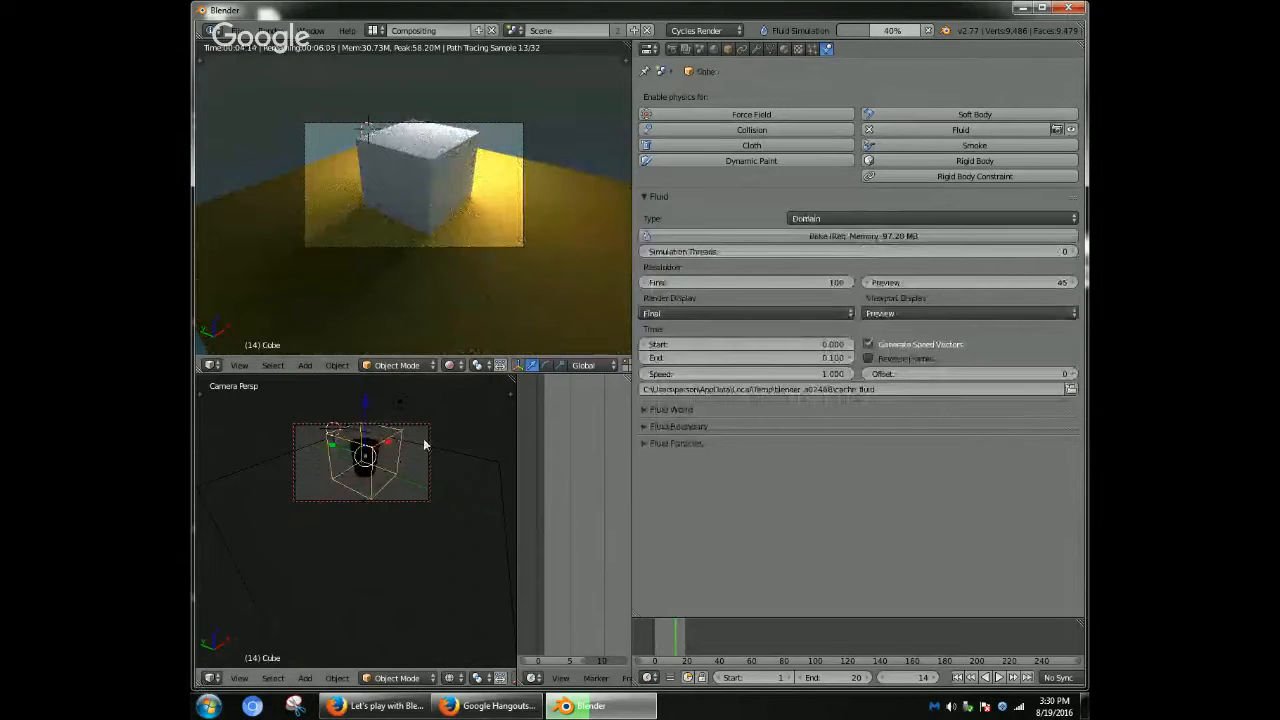
click(766, 314)
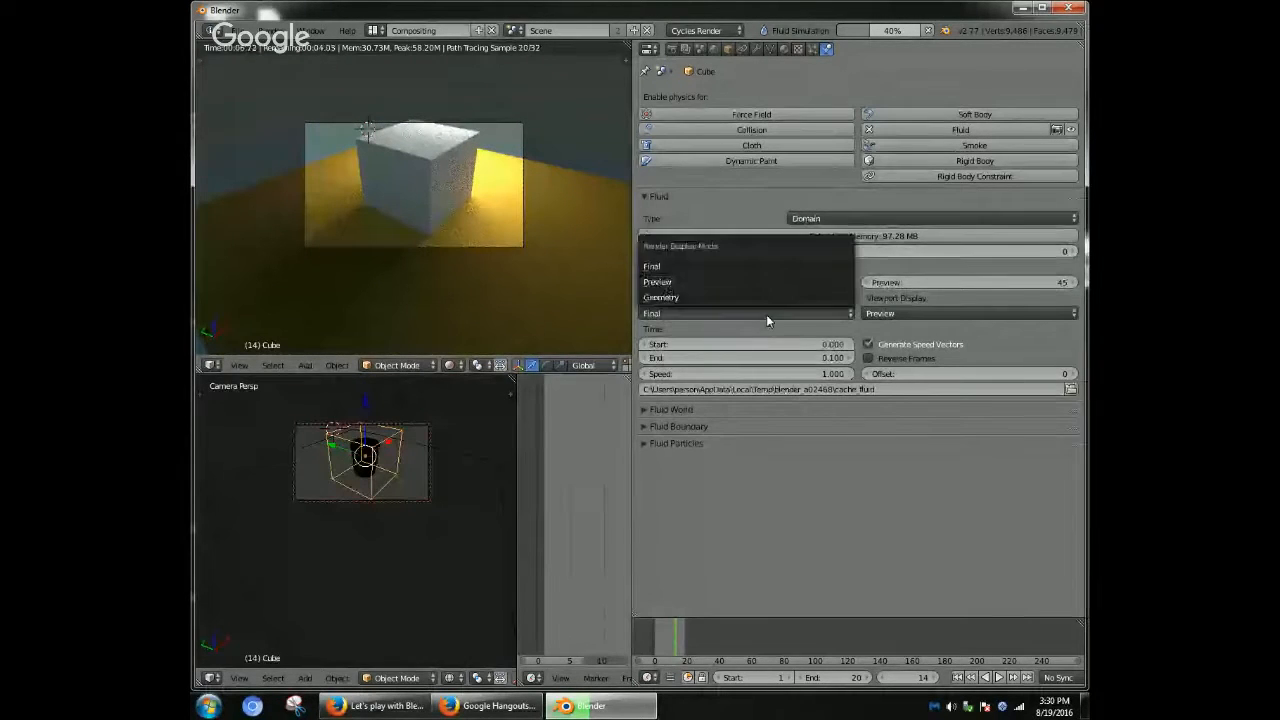
click(766, 314)
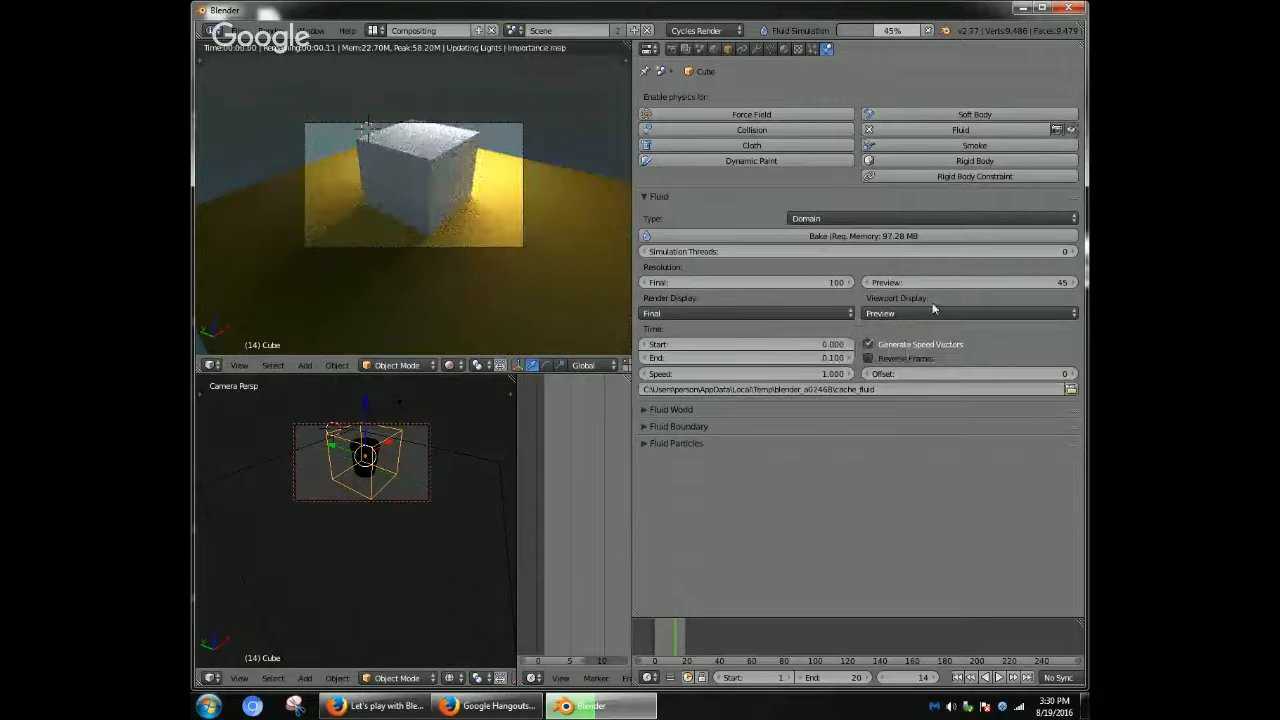
click(796, 242)
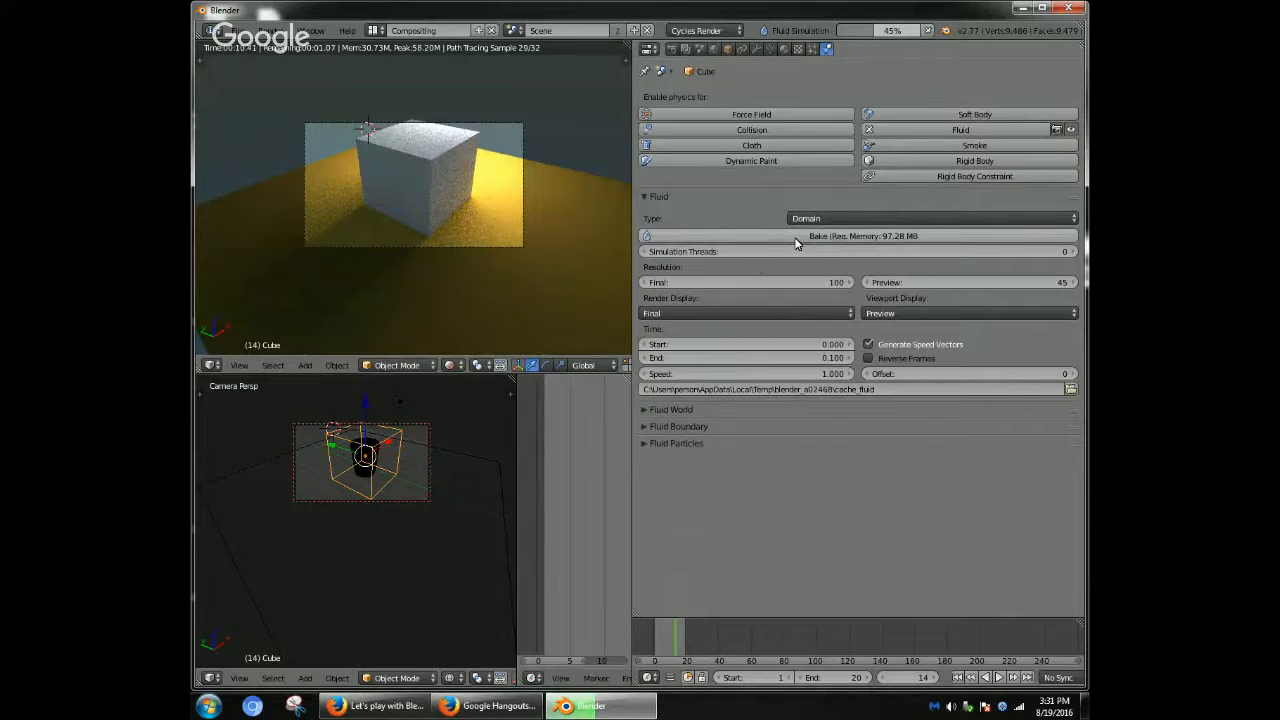
- Select the cup, cancel the running fluid bake, and reopen the cup's fluid physics settings
right_click(364, 469)
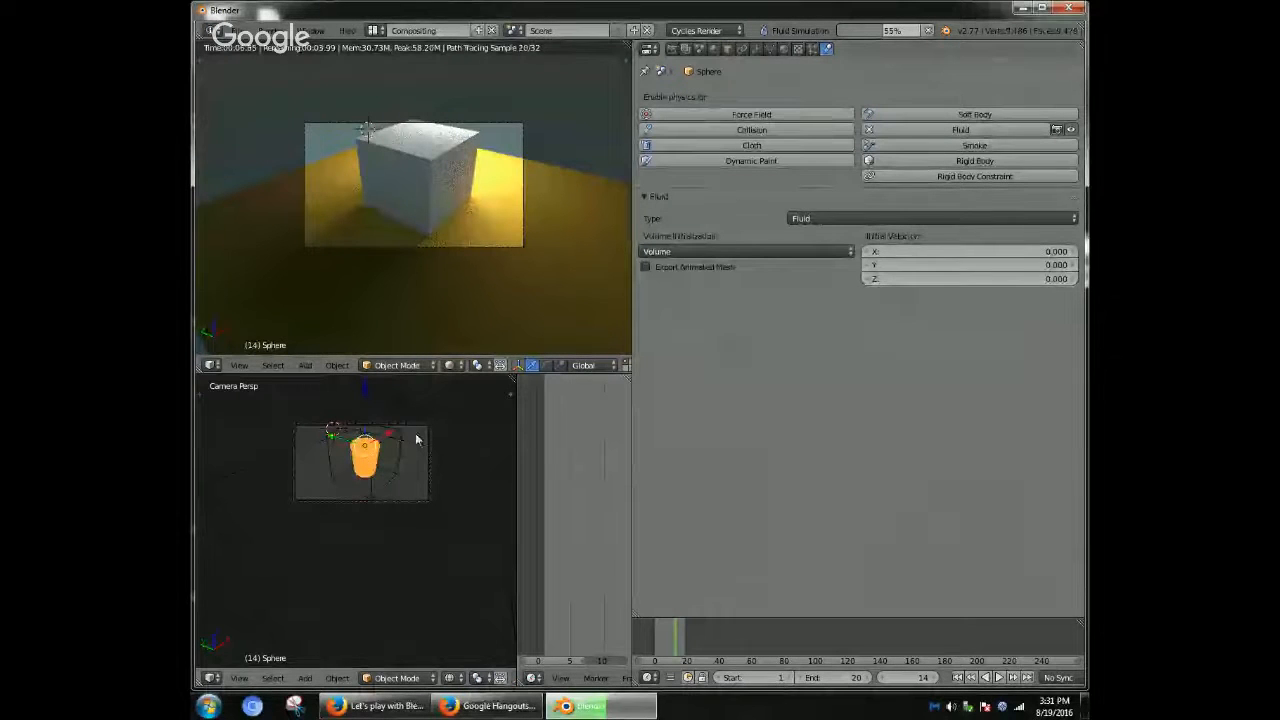
click(782, 49)
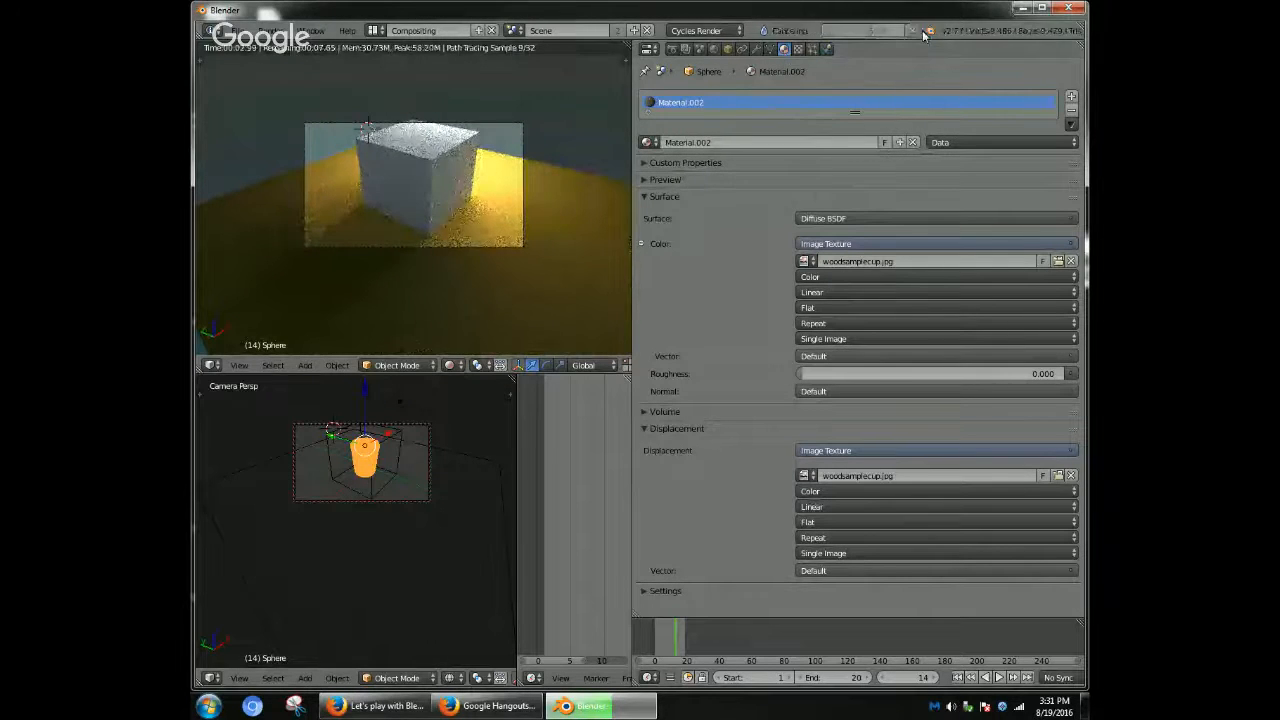
click(825, 49)
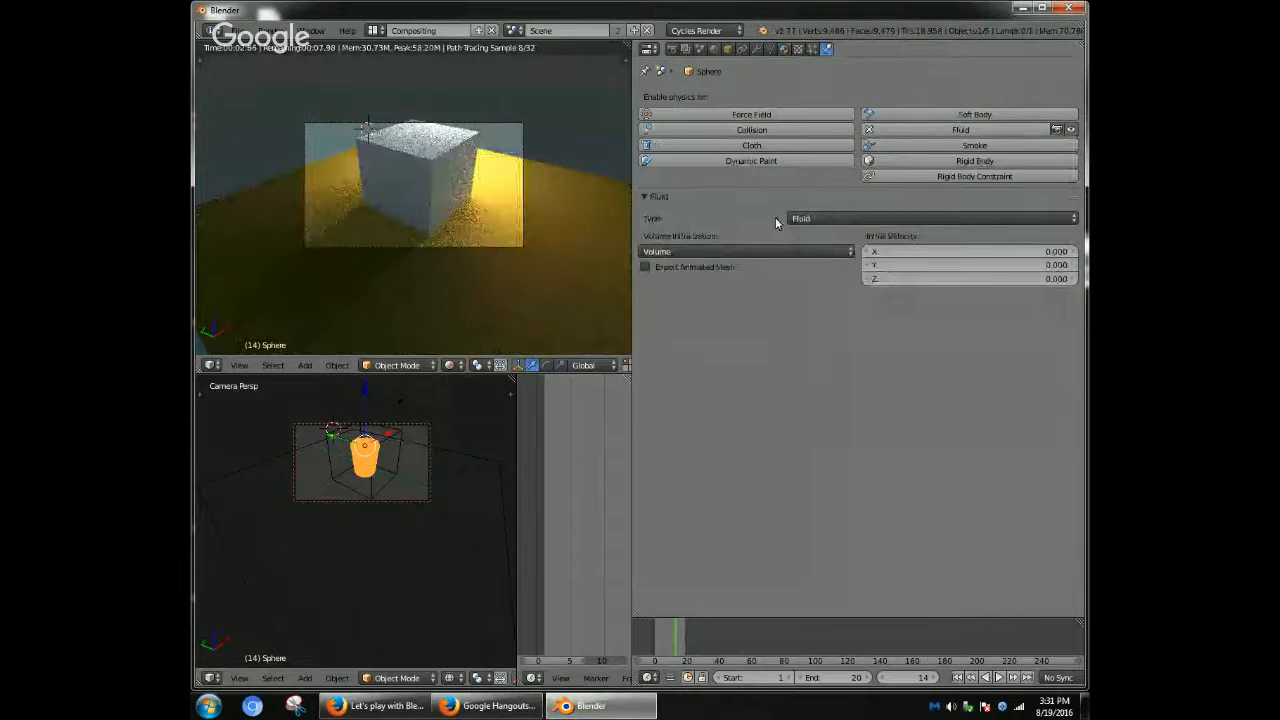
- Inspect the fluid physics settings of the cube and of the sphere inside it
right_click(445, 202)
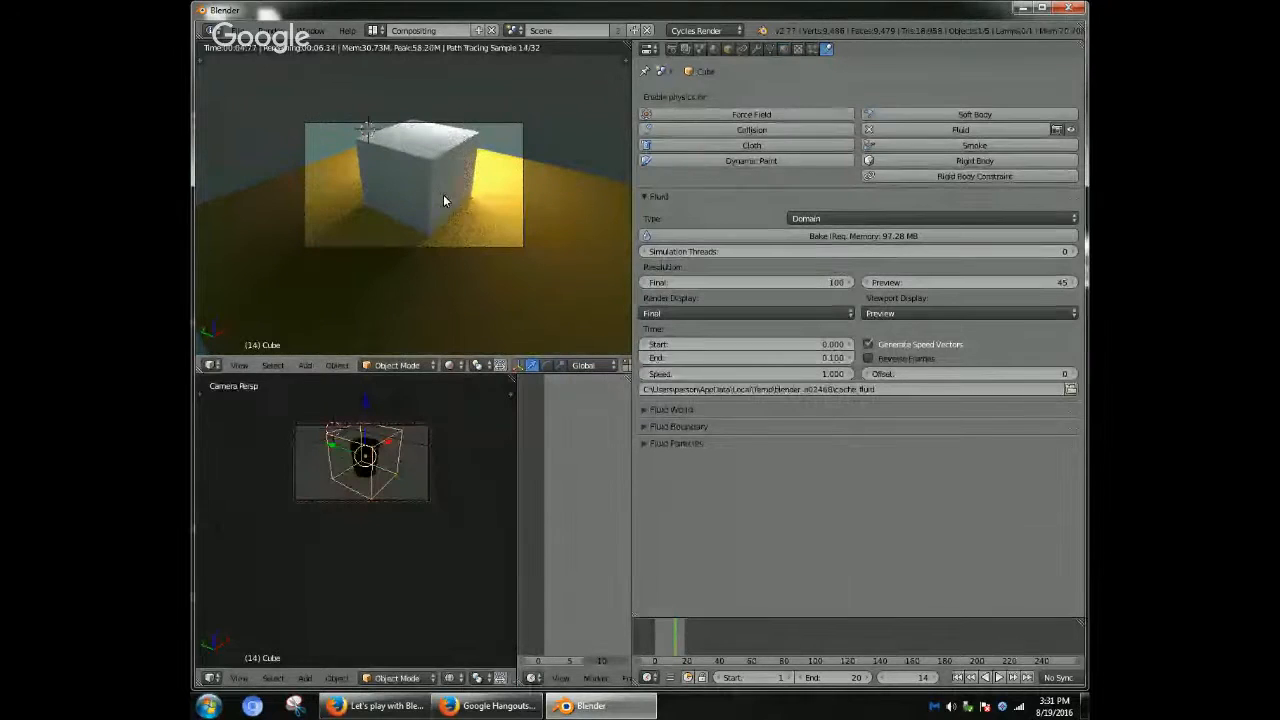
right_click(363, 466)
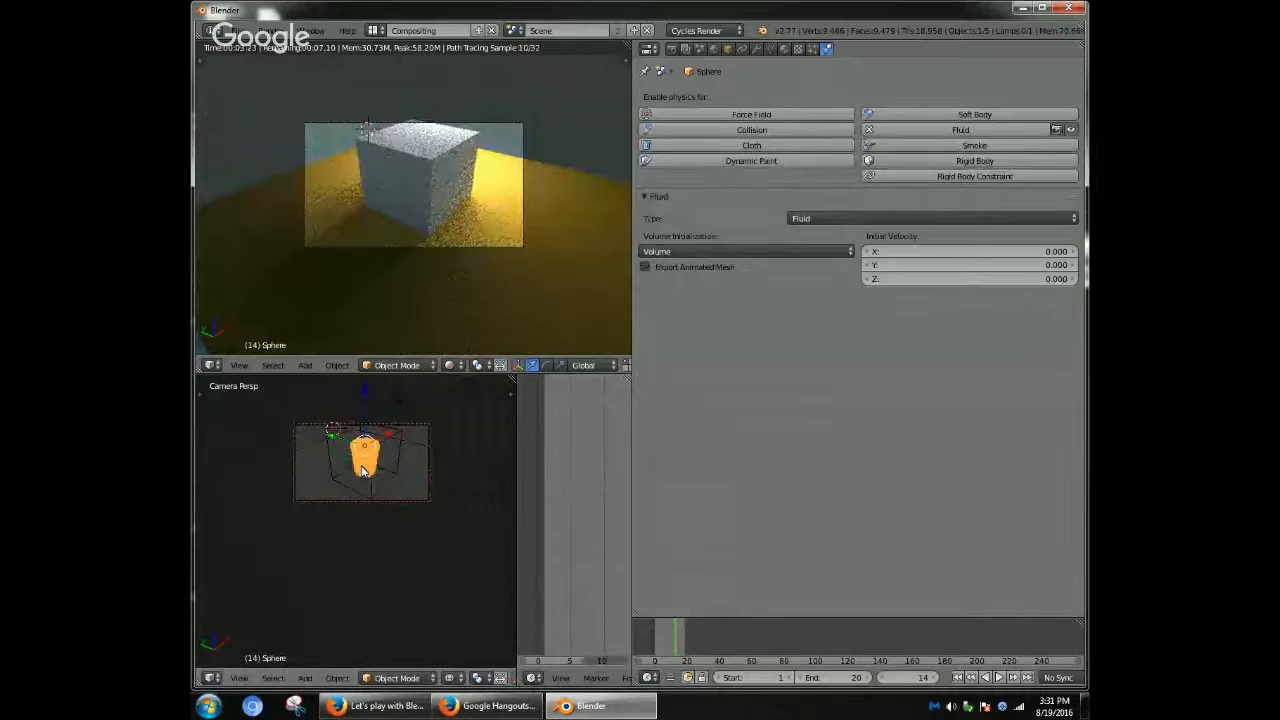
alt+right_click(363, 470)
click(343, 487)
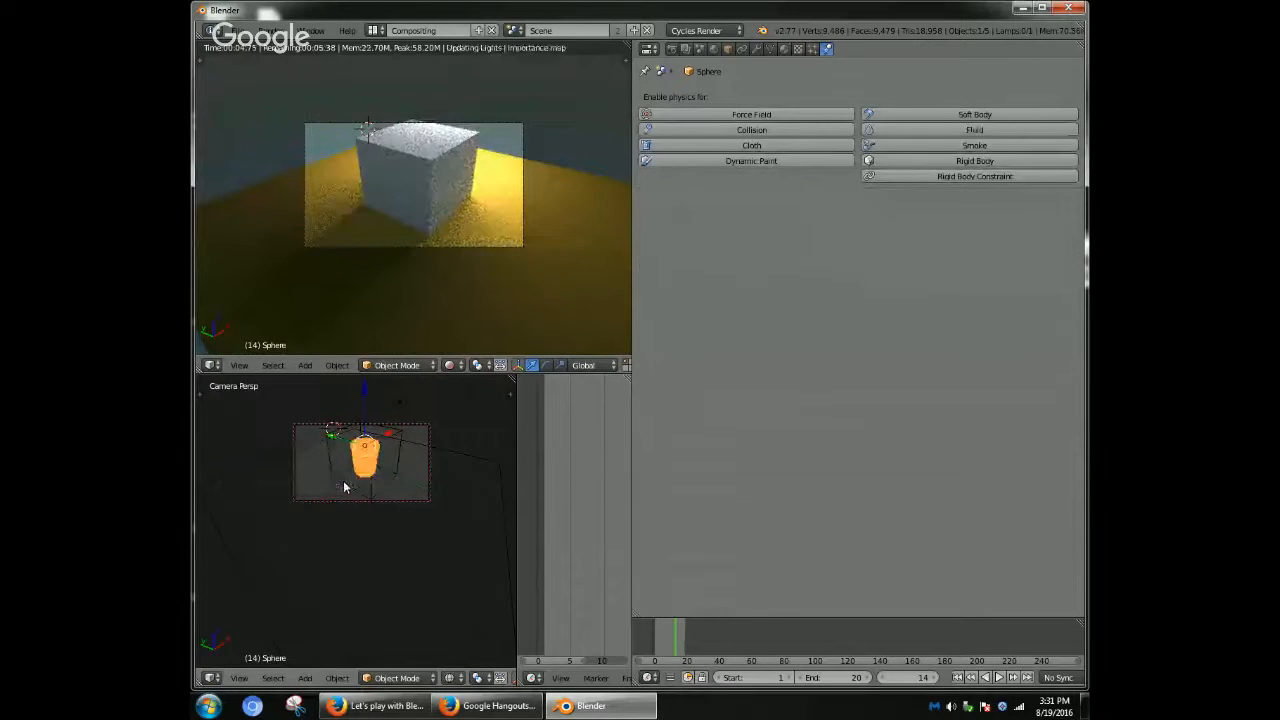
- Try to bake the fluid simulation from the cube's domain settings
click(830, 220)
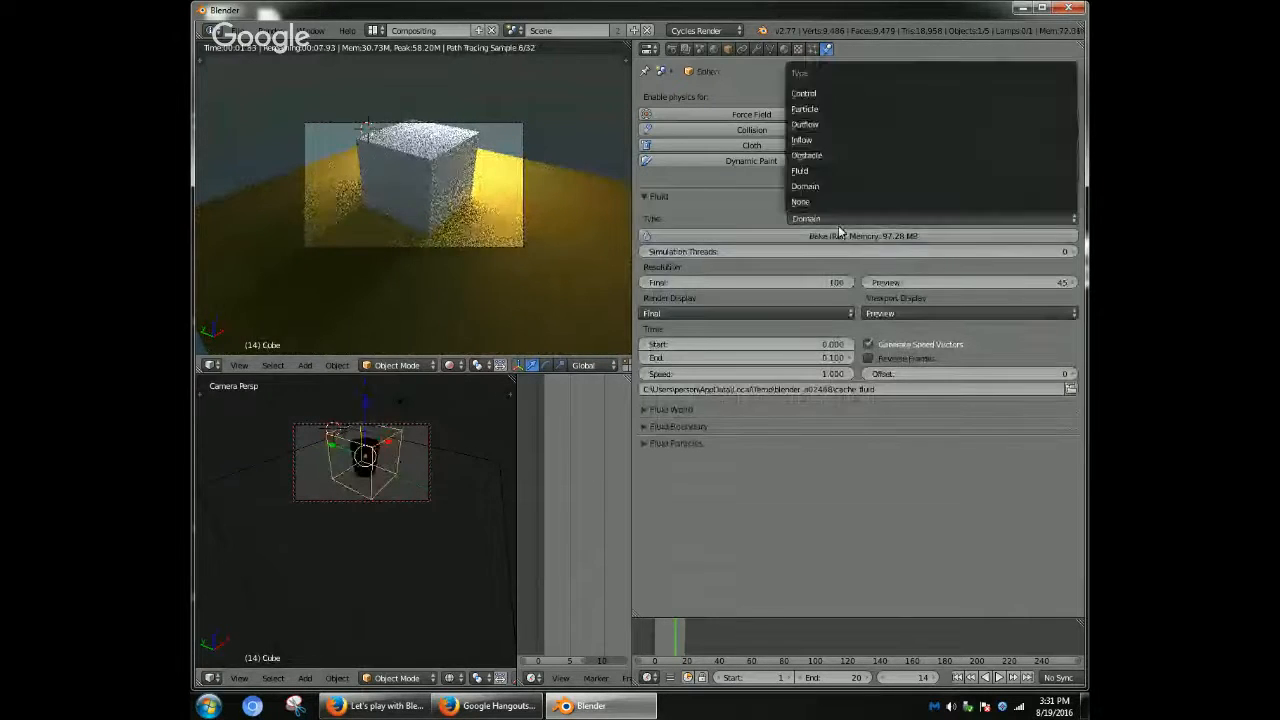
click(834, 235)
click(834, 235)
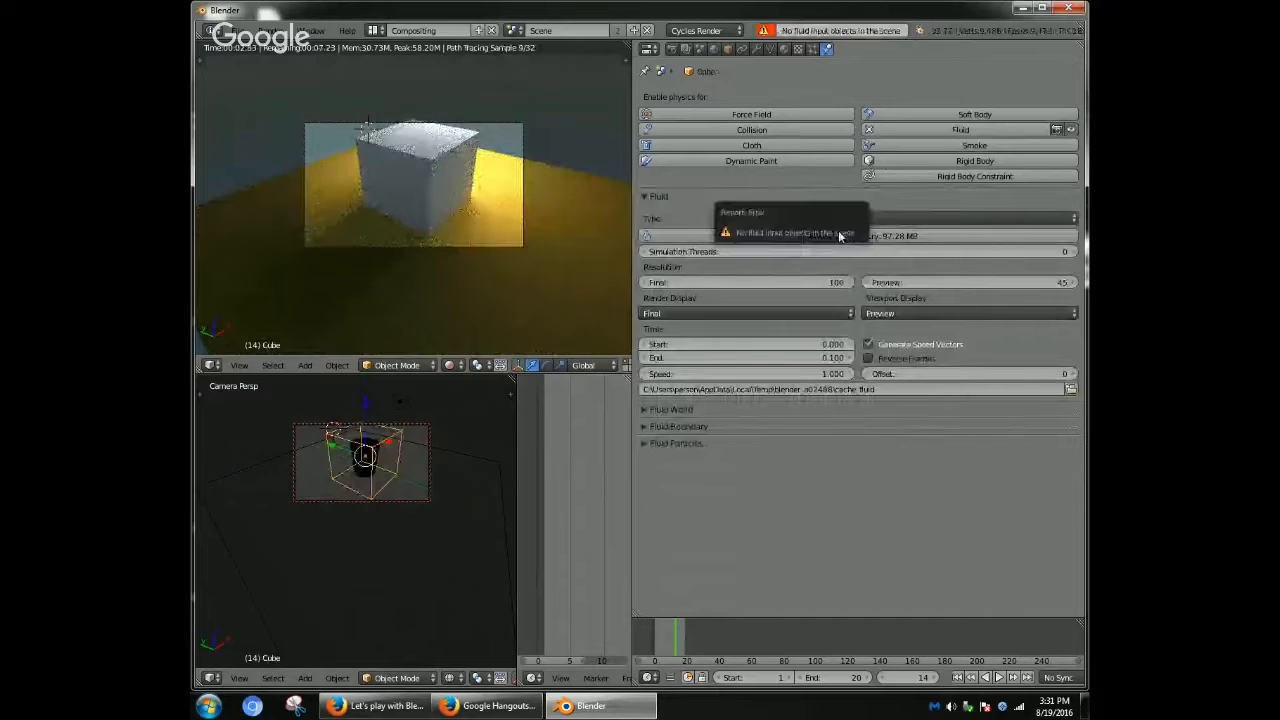
click(914, 236)
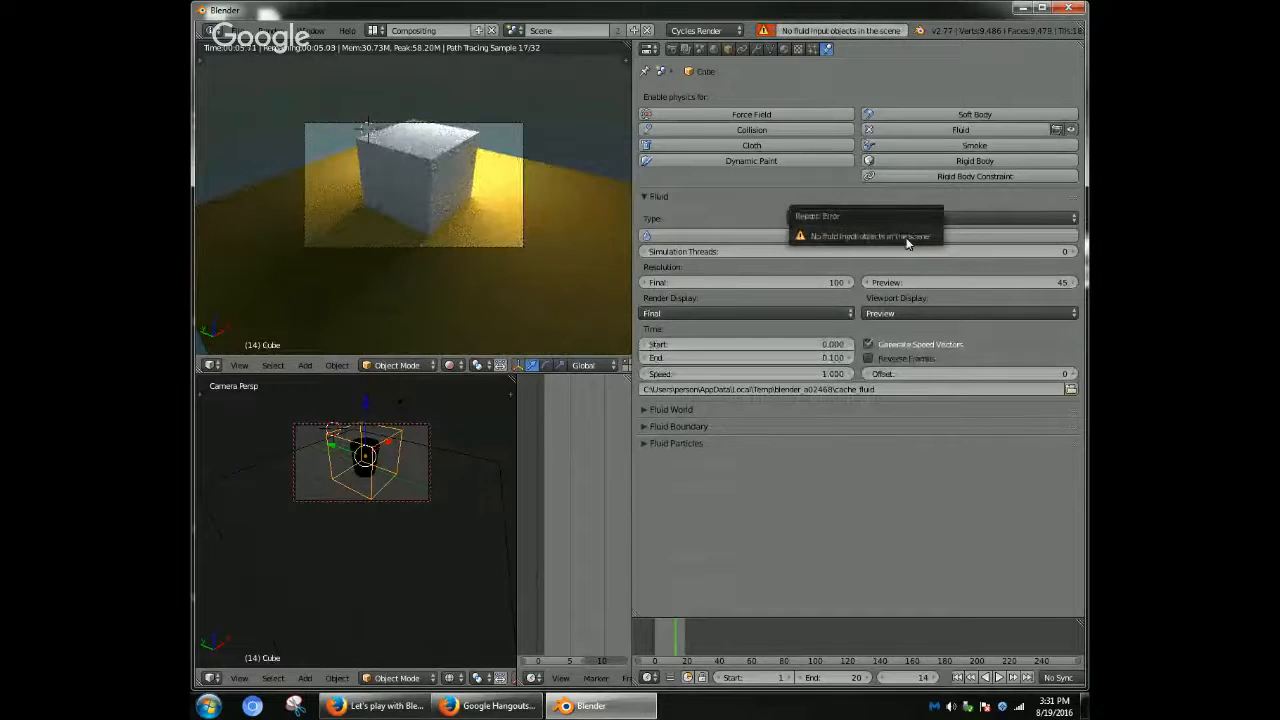
click(706, 236)
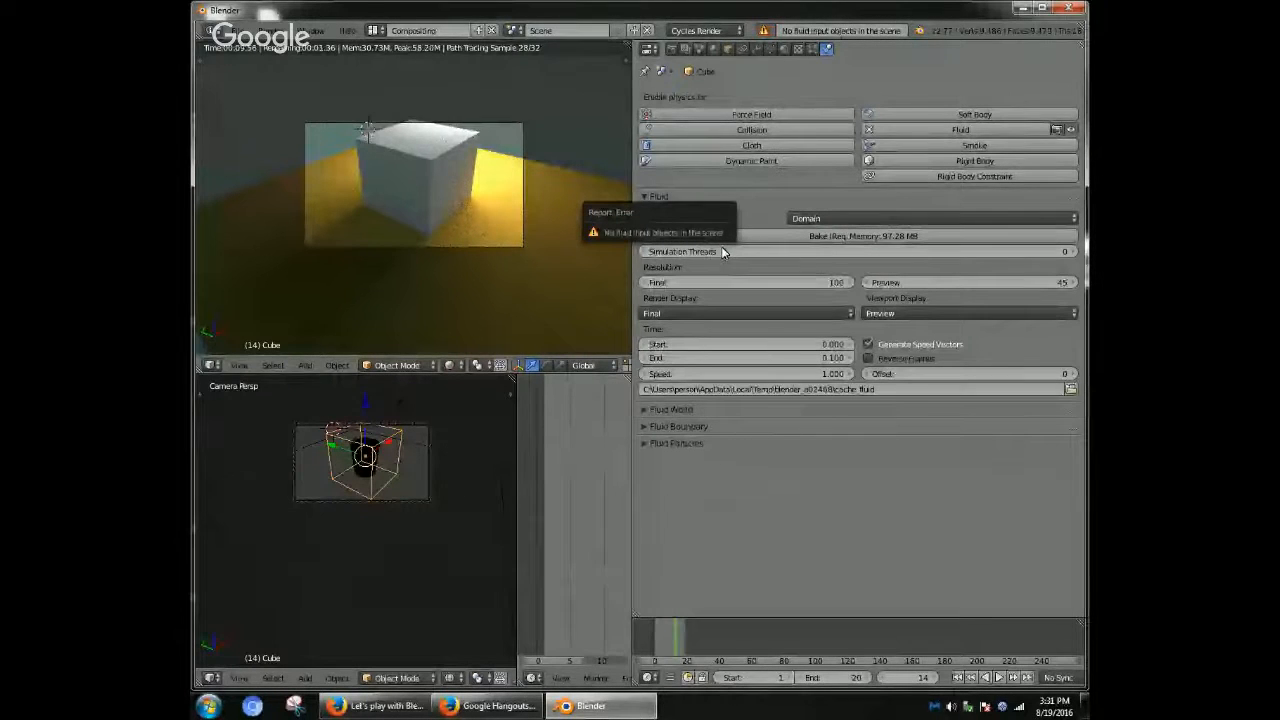
- Select the sphere inside the cube and check whether it has fluid physics enabled
click(560, 287)
right_click(367, 454)
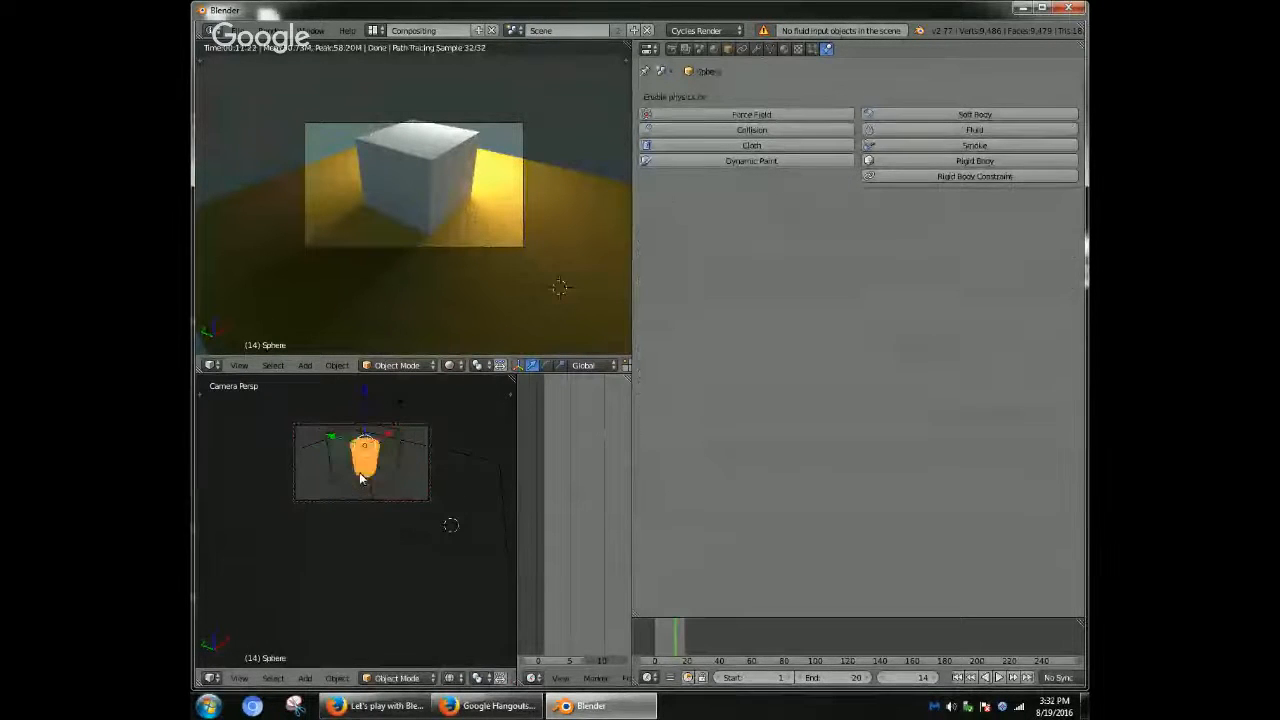
right_click(364, 468)
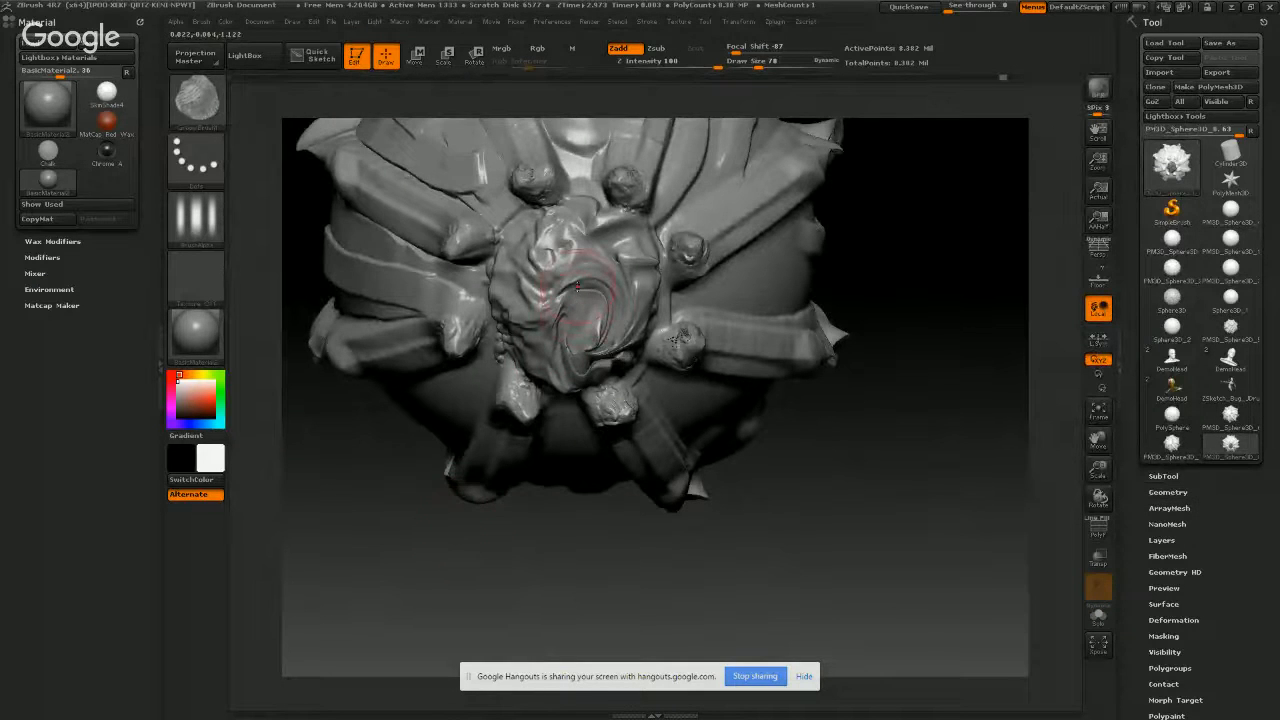
- Switch to ZBrush, try pulling long strands out of the sculpt's swirled centre, and undo the strokes
drag(577, 287, 583, 430)
drag(598, 320, 594, 530)
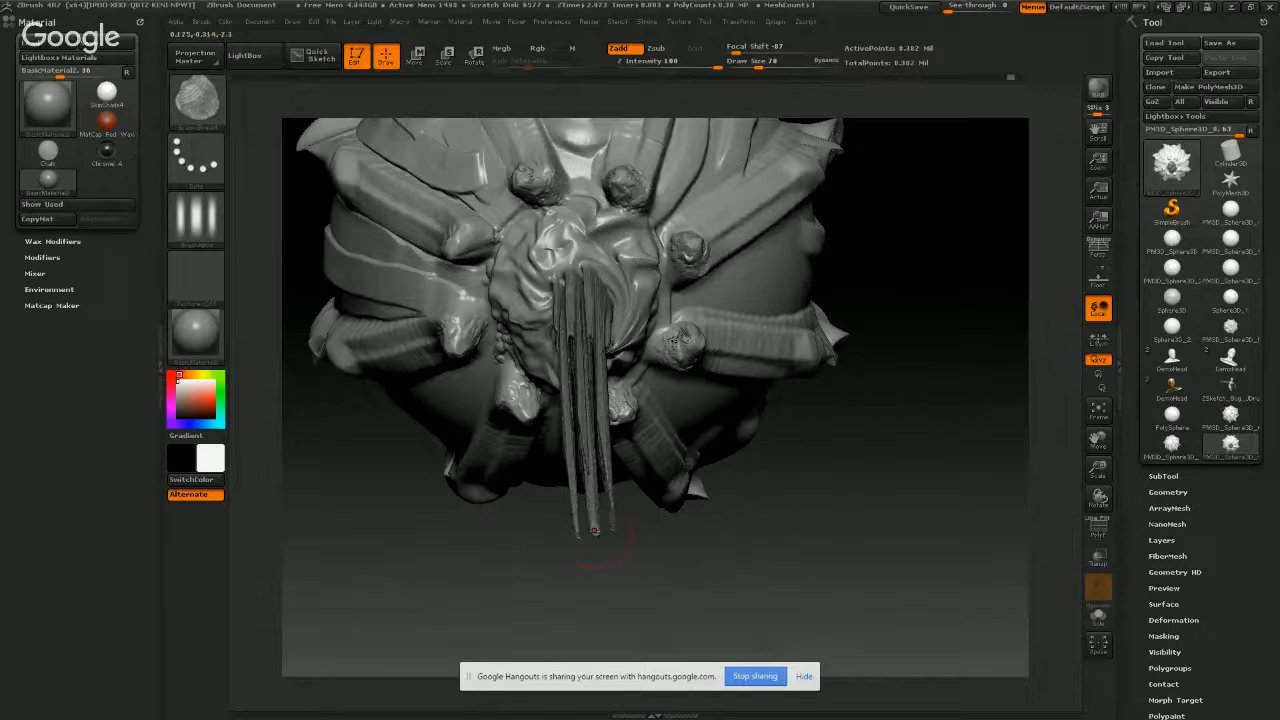
mouse_move(833, 371)
mouse_down()
mouse_move(908, 322)
mouse_move(860, 390)
mouse_move(831, 383)
mouse_move(838, 362)
mouse_up()
key(ctrl)
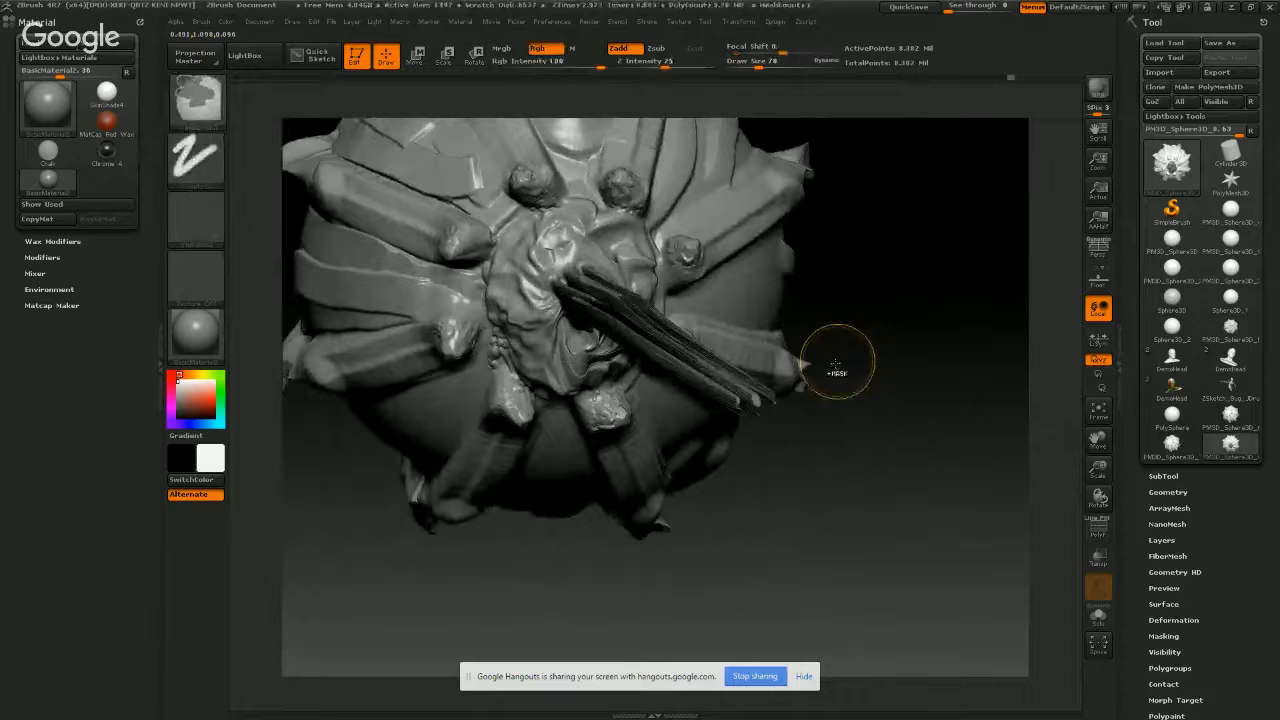
key(ctrl+z)
- Try inserting a round disc mesh over the swirled centre with another brush, and undo it
drag(692, 366, 676, 385)
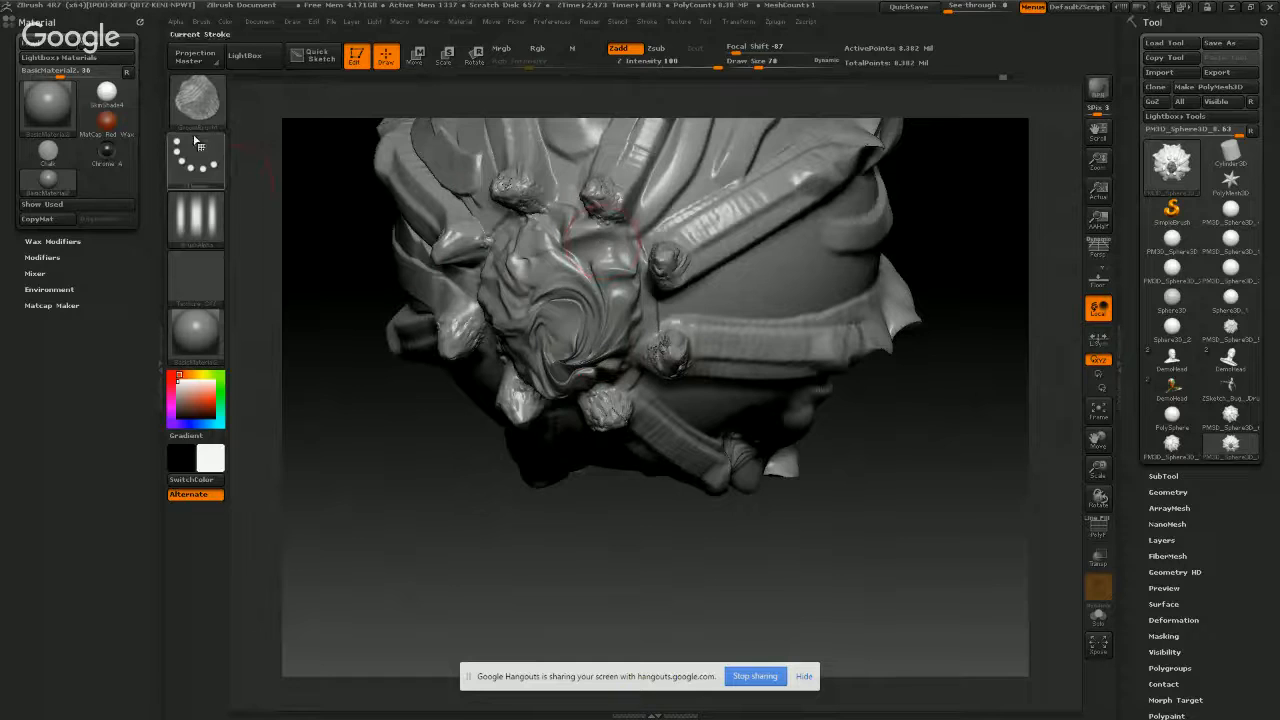
click(197, 97)
click(564, 317)
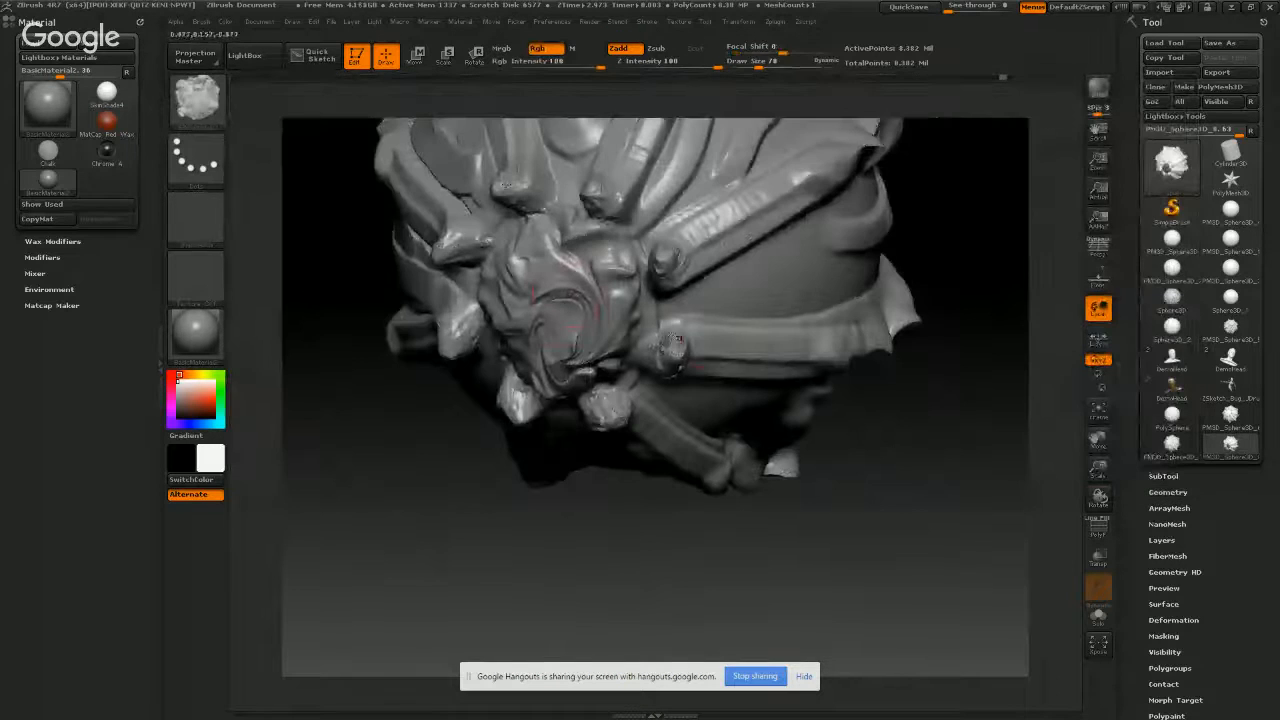
drag(564, 347, 571, 361)
drag(614, 292, 613, 289)
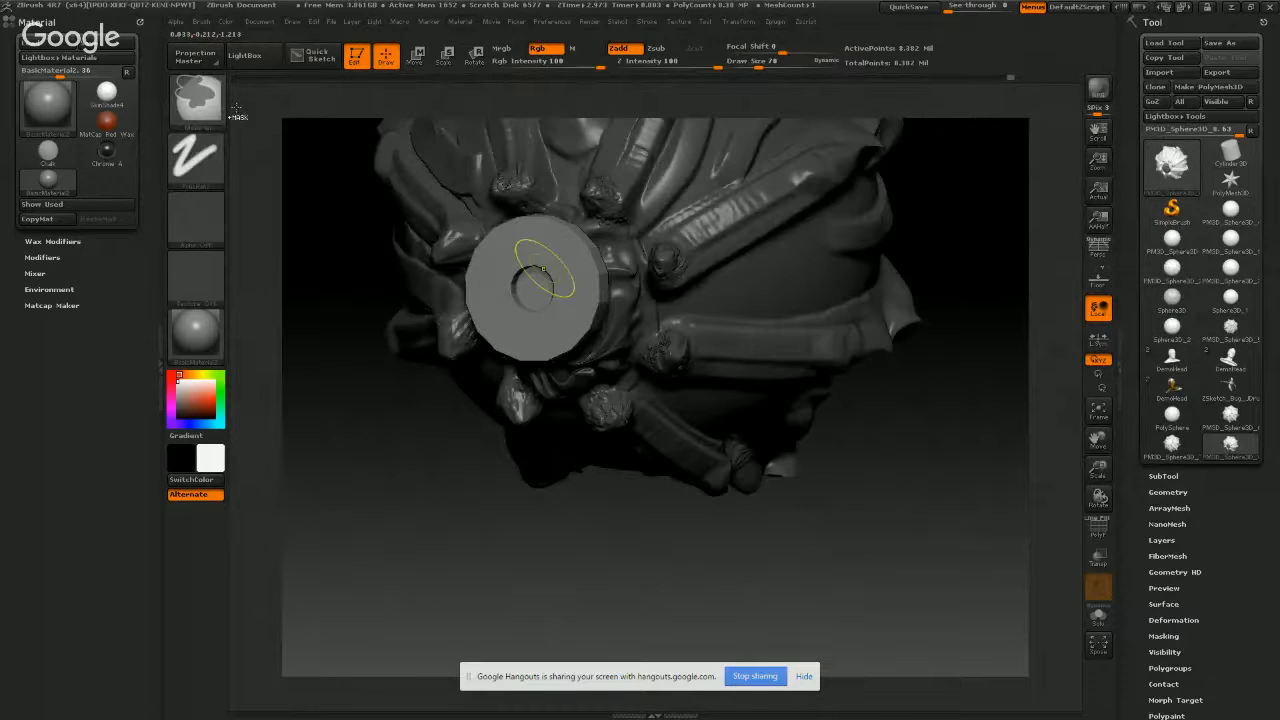
key(ctrl+z)
- Choose the ClayBuildup brush for sculpting
click(206, 97)
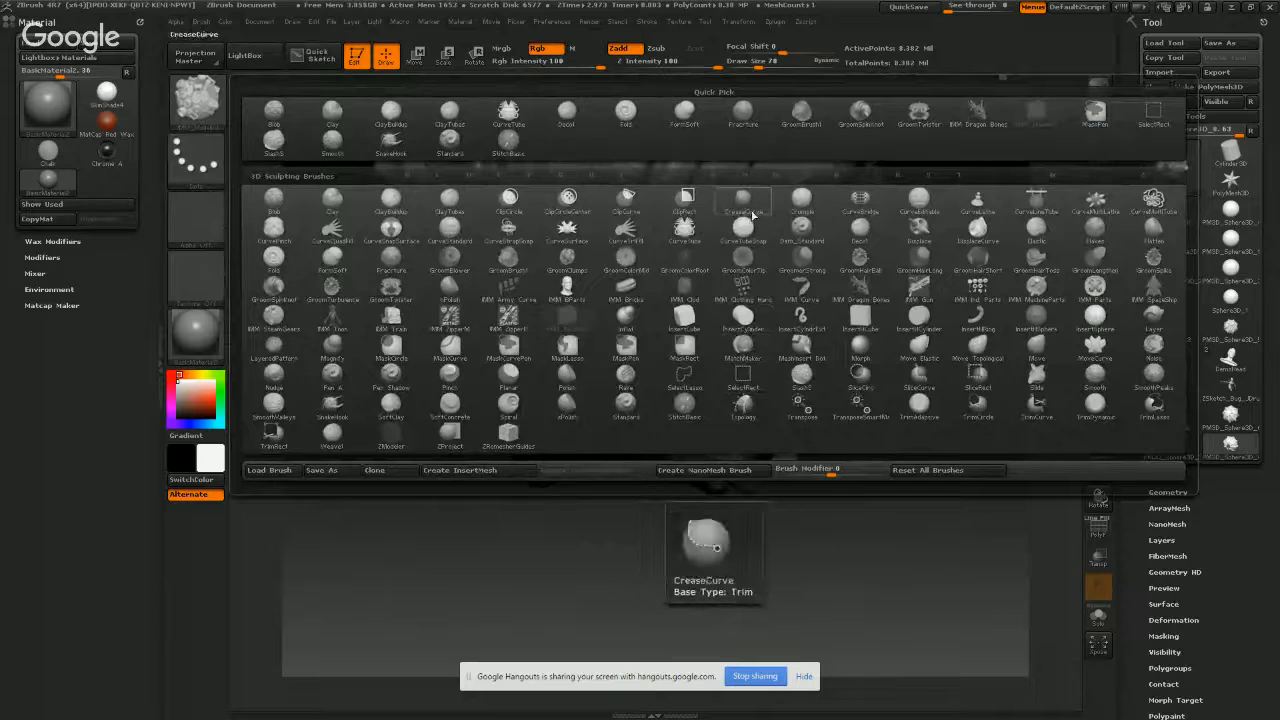
click(390, 235)
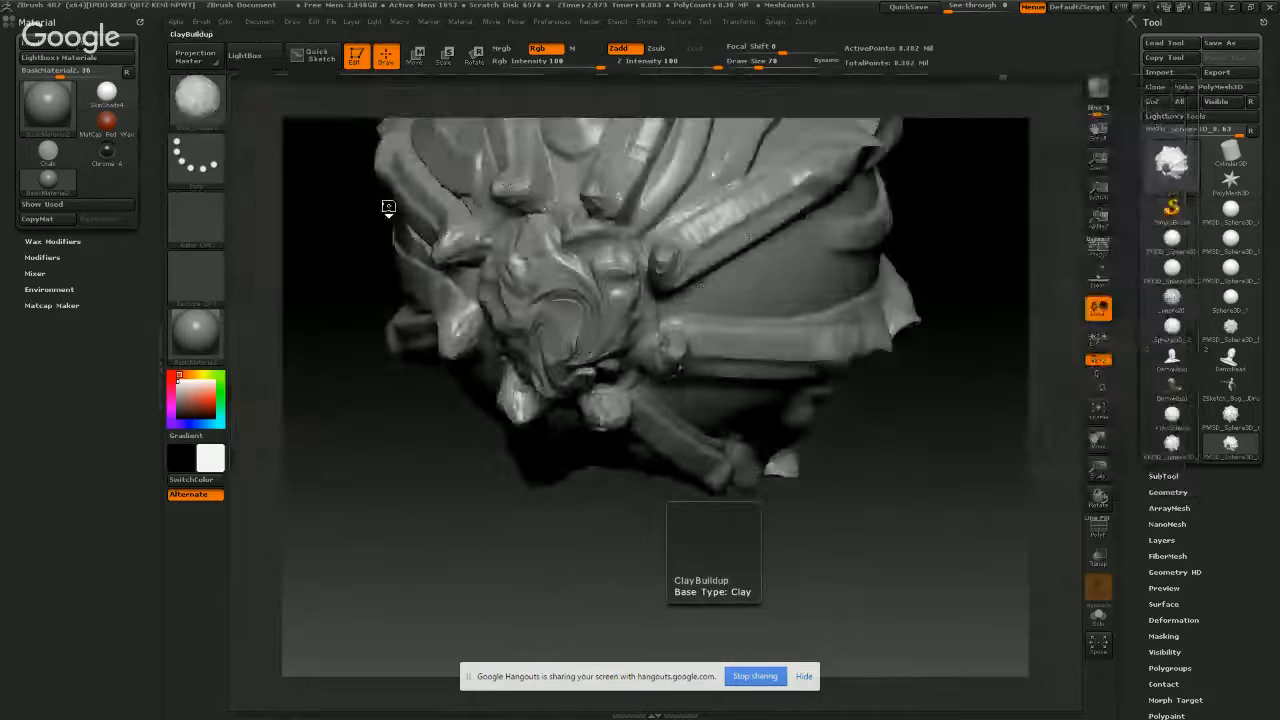
- Try building up material over the swirled centre with the brush, and undo all of the strokes
mouse_move(577, 314)
mouse_down()
mouse_move(547, 332)
mouse_move(577, 340)
mouse_move(584, 252)
mouse_move(520, 310)
mouse_move(495, 300)
mouse_move(512, 362)
mouse_move(520, 292)
mouse_move(502, 262)
mouse_move(525, 246)
mouse_move(491, 269)
mouse_move(500, 300)
mouse_move(472, 268)
mouse_move(520, 240)
mouse_move(598, 258)
mouse_move(600, 300)
mouse_move(545, 285)
mouse_move(562, 340)
mouse_move(545, 338)
mouse_move(608, 265)
mouse_up()
mouse_move(620, 287)
right_down()
mouse_move(612, 222)
mouse_move(628, 196)
mouse_move(563, 217)
mouse_move(555, 335)
right_up()
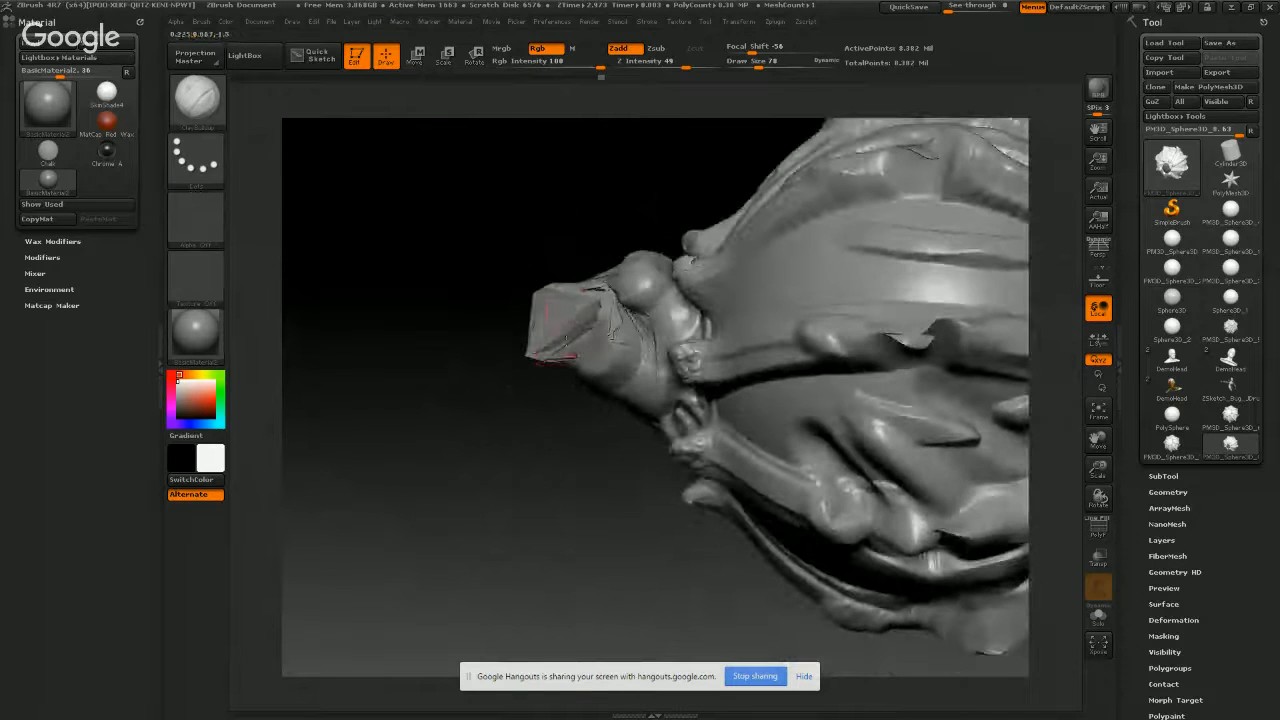
drag(540, 332, 604, 330)
right_drag(604, 330, 659, 368)
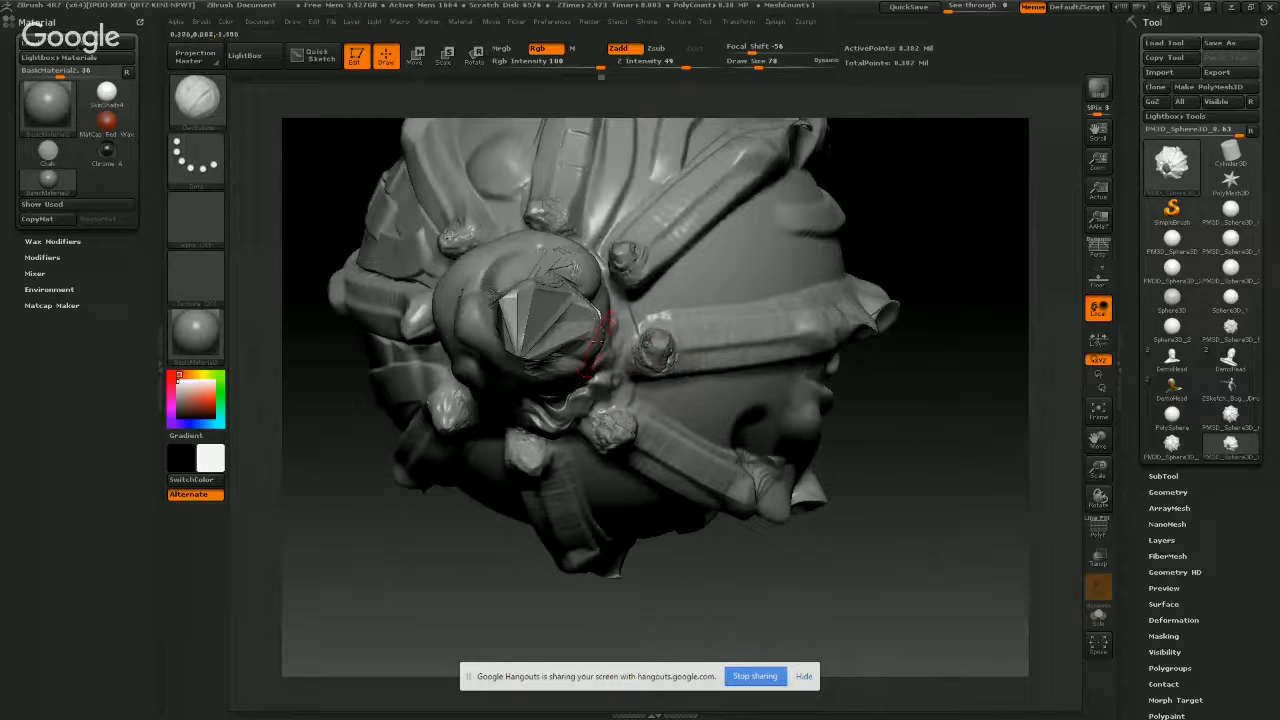
key(ctrl+z)
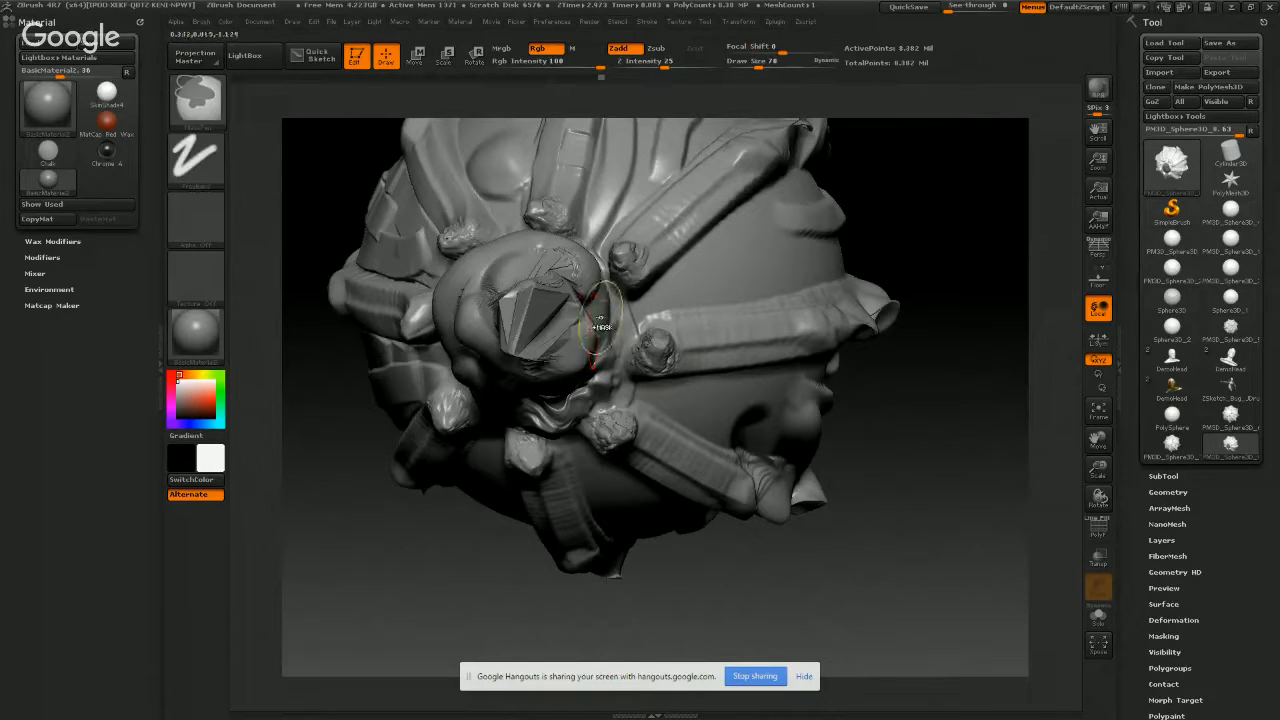
key(ctrl+z)
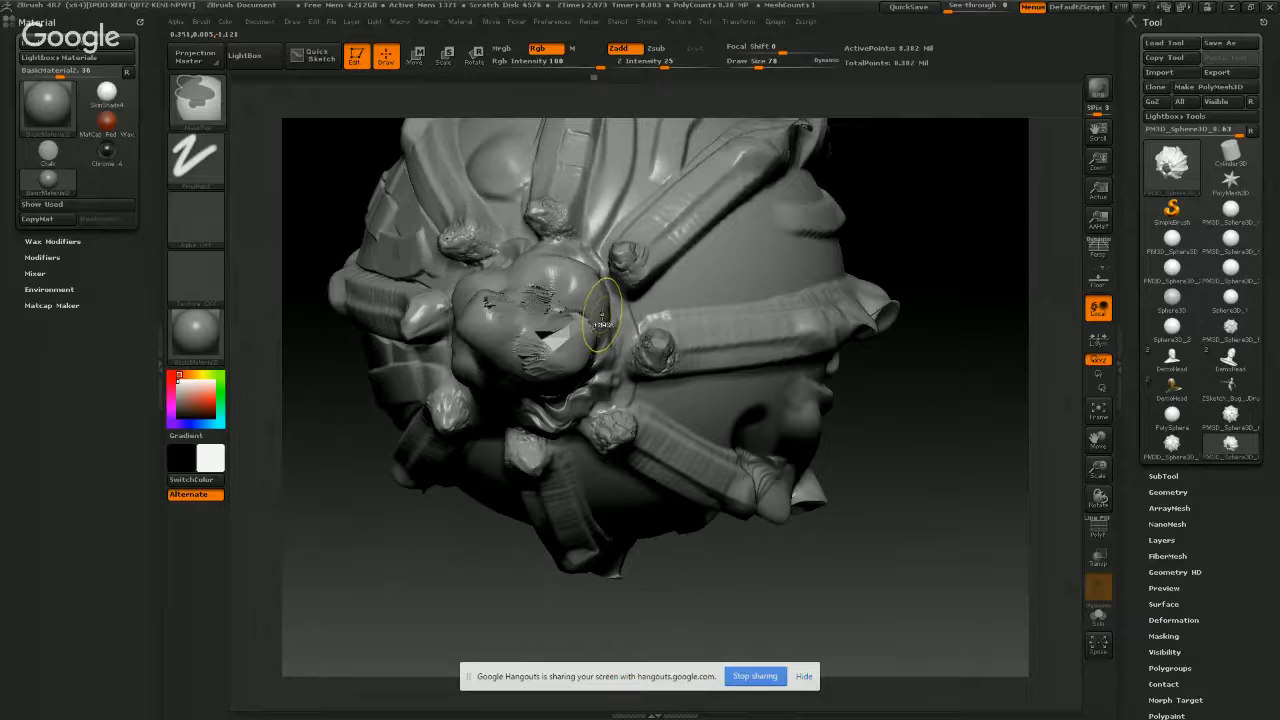
key(ctrl+z)
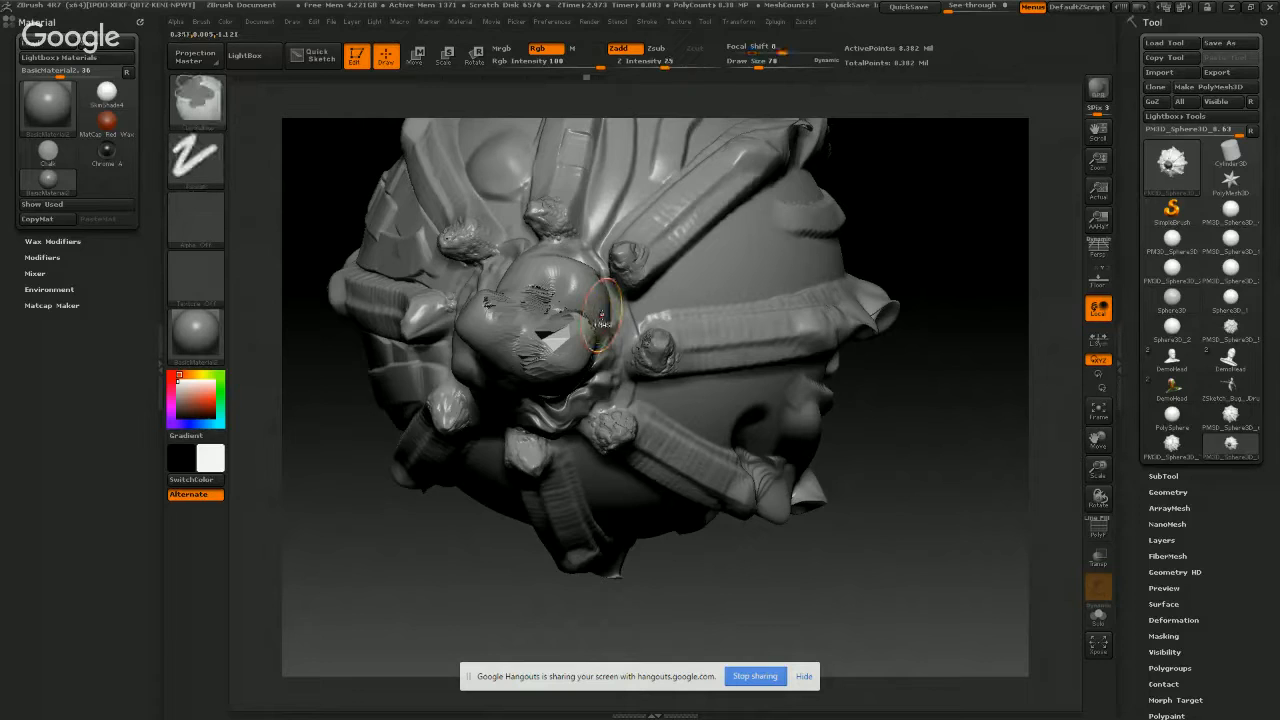
key(ctrl+z)
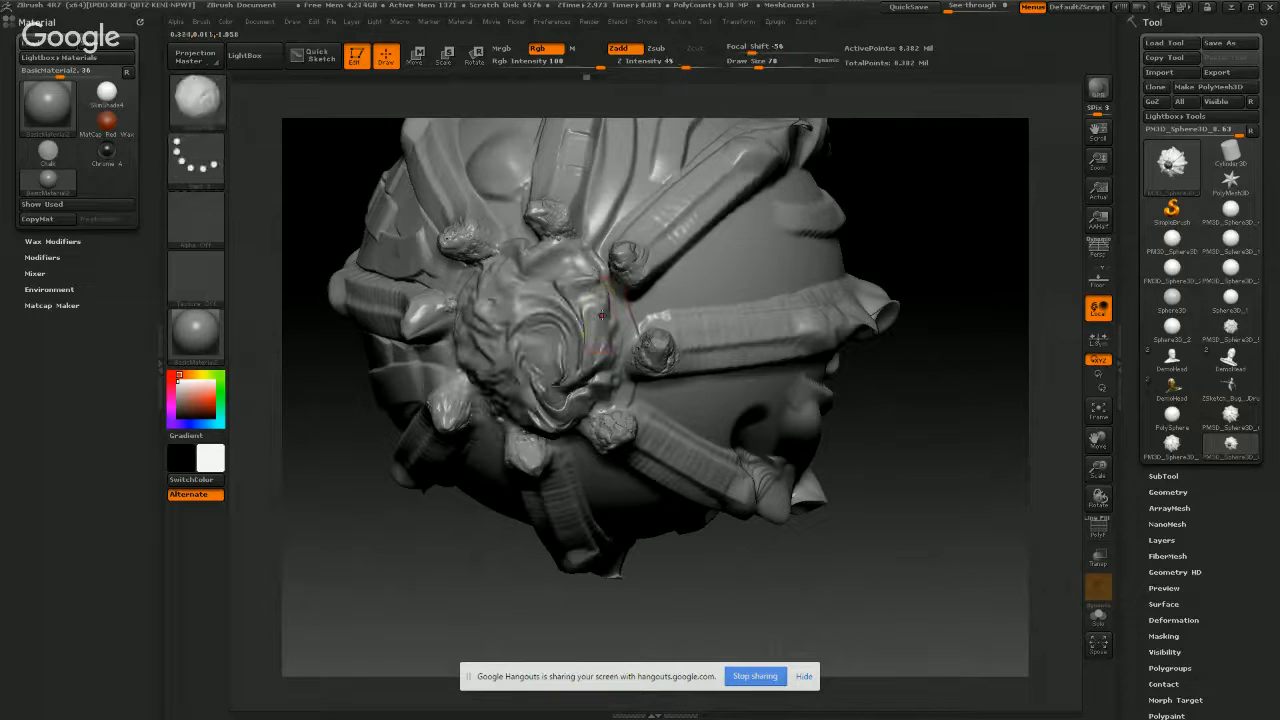
key(ctrl+z)
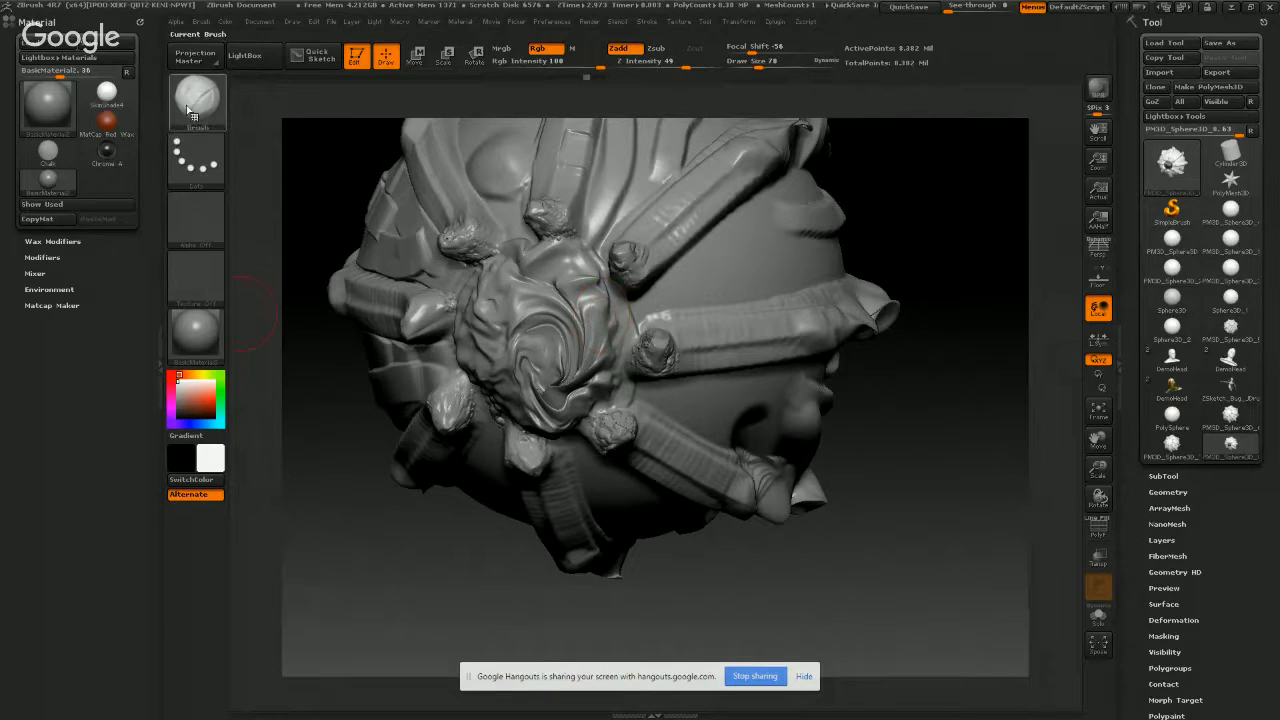
- Turn to the side of the sculpt and switch the brush to subtract mode (Zsub)
click(194, 115)
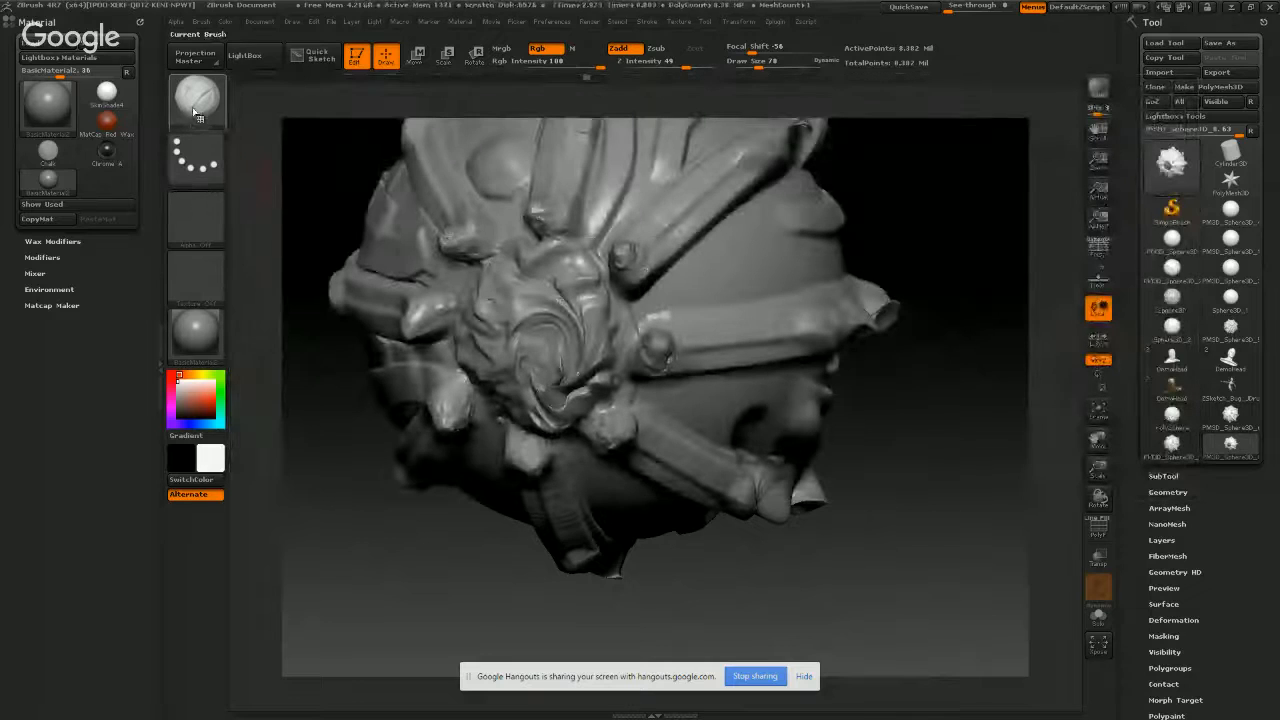
mouse_move(518, 256)
right_down()
mouse_move(550, 222)
mouse_move(487, 217)
right_up()
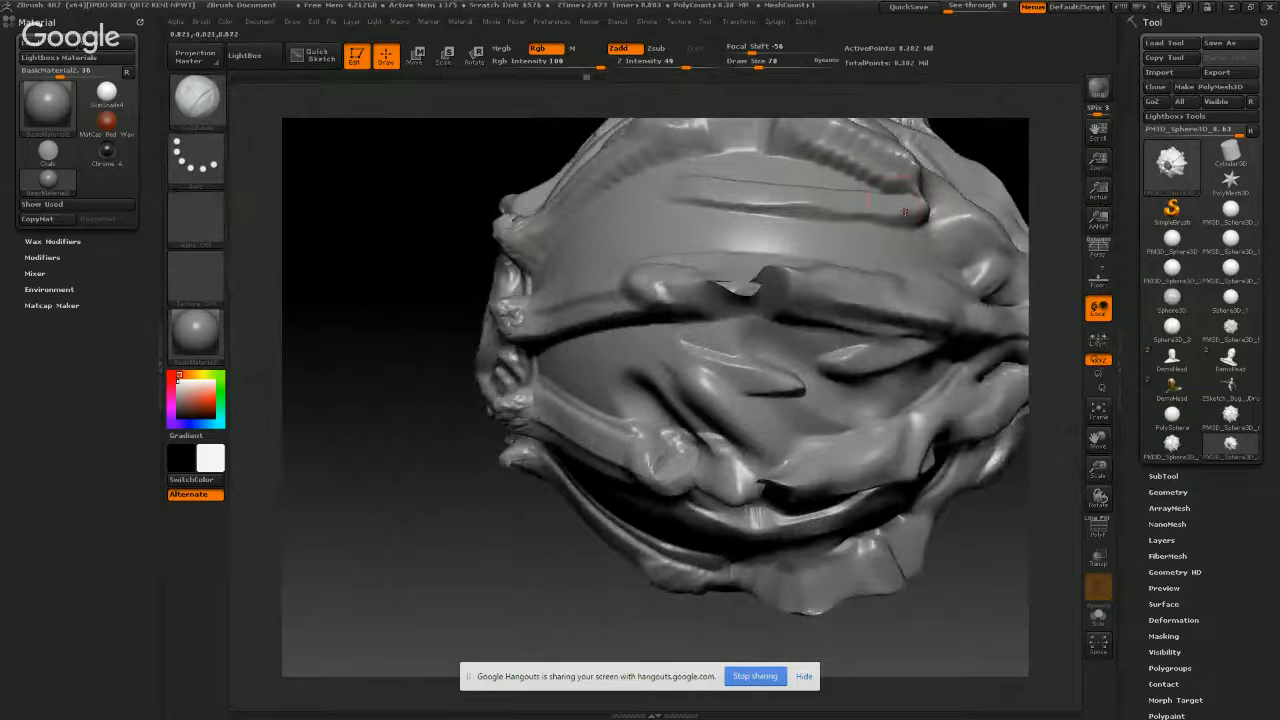
click(660, 49)
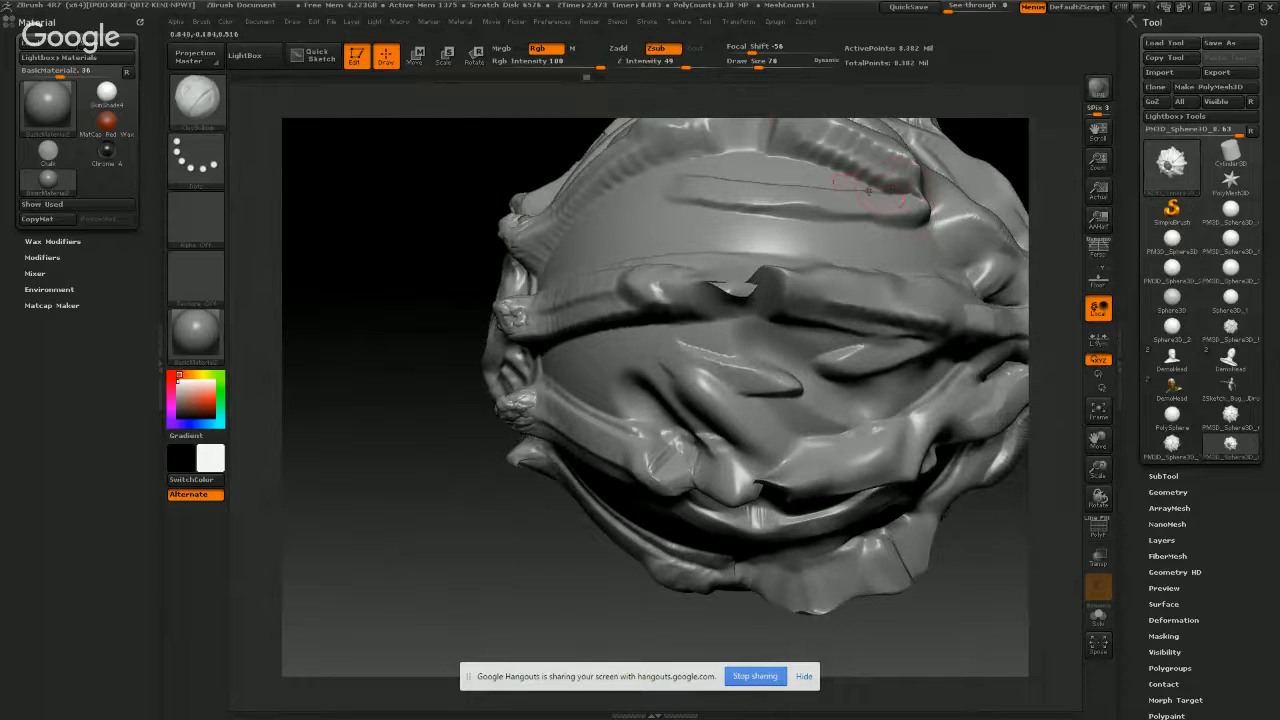
- Try carving down the long raised ridge on the sculpt's side with a lower Z Intensity, and undo the stroke
click(677, 67)
drag(880, 205, 675, 198)
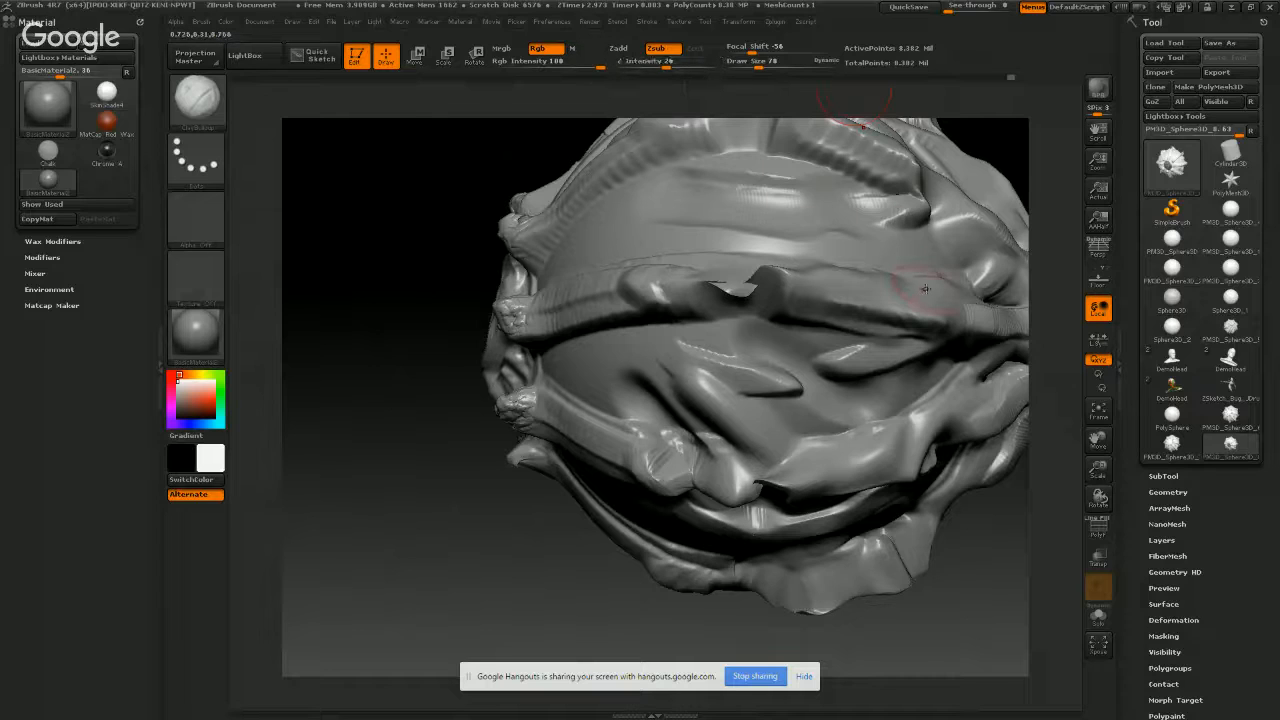
key(ctrl)
key(ctrl+z)
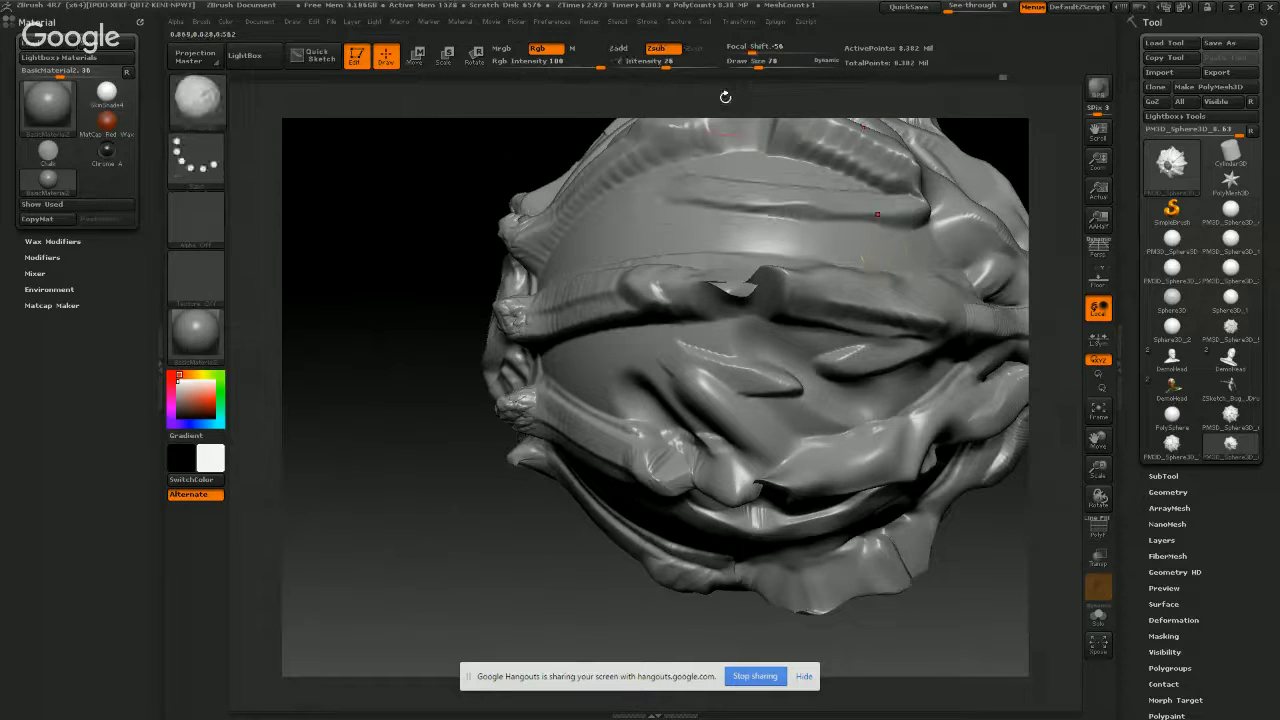
- Set the brush's Z Intensity to 5, try a light carving stroke along the long ridge, and undo it
drag(664, 69, 657, 69)
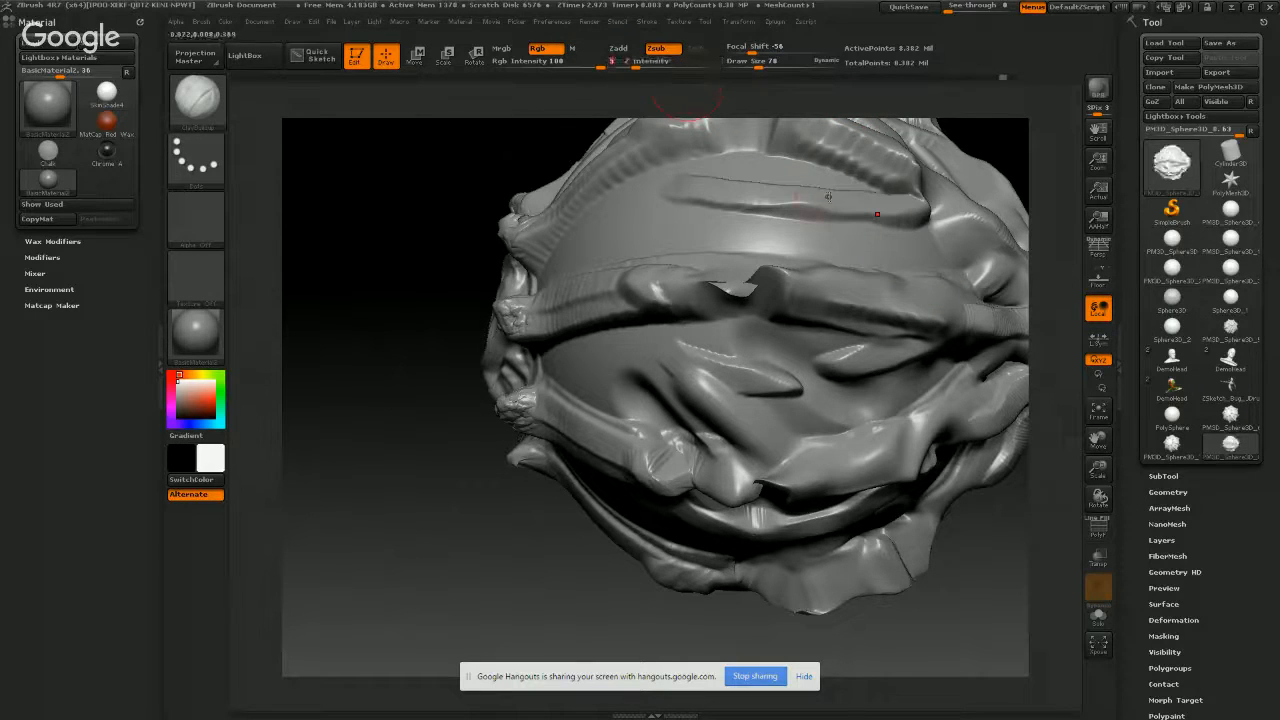
key(Return)
mouse_move(809, 197)
mouse_down()
mouse_move(731, 194)
mouse_move(823, 184)
mouse_move(923, 212)
mouse_move(799, 207)
mouse_move(828, 206)
mouse_up()
mouse_move(862, 186)
right_down()
mouse_move(791, 176)
mouse_move(735, 198)
mouse_move(834, 239)
right_up()
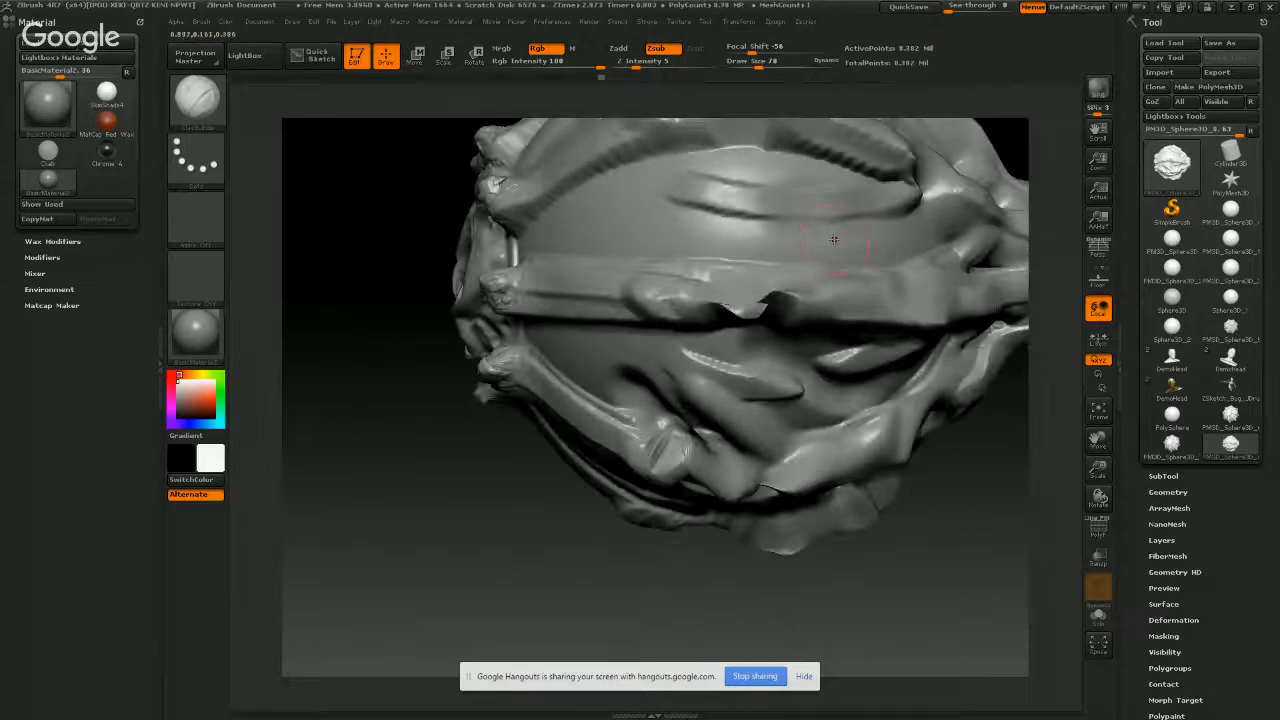
key(ctrl+z)
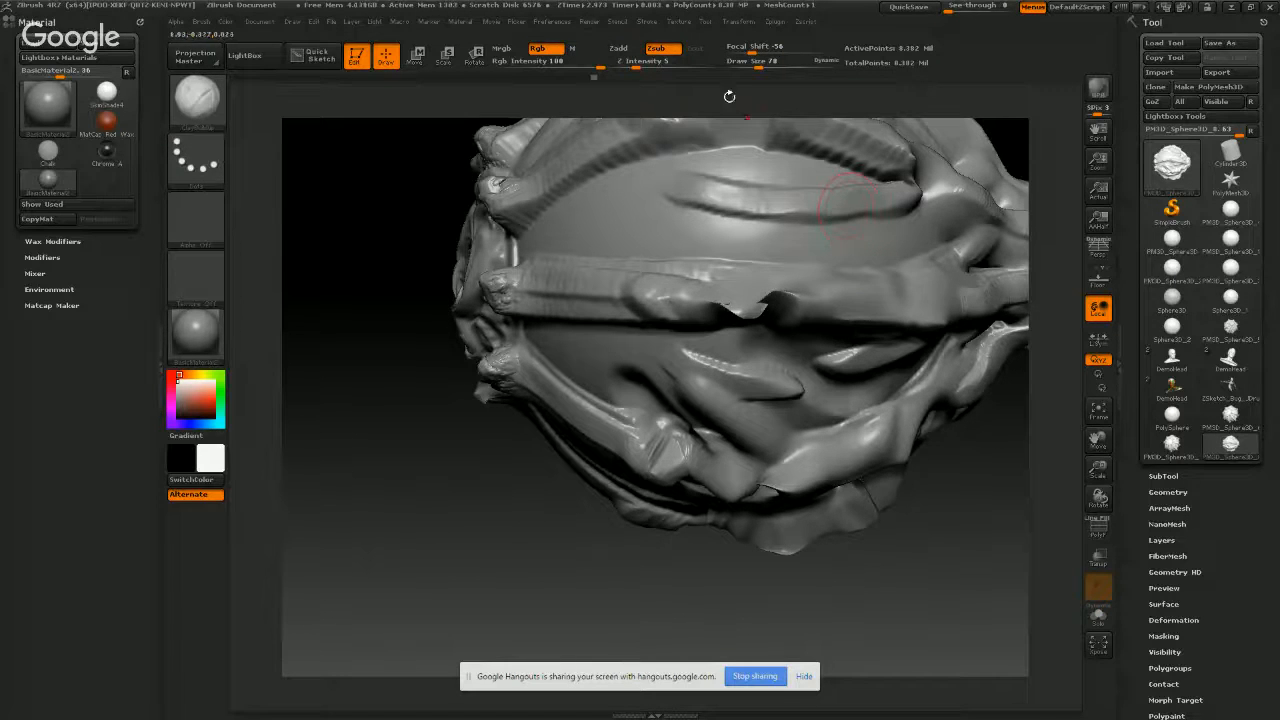
- Set the brush's Draw Size to 42 and check the ridges from other angles
drag(758, 66, 750, 66)
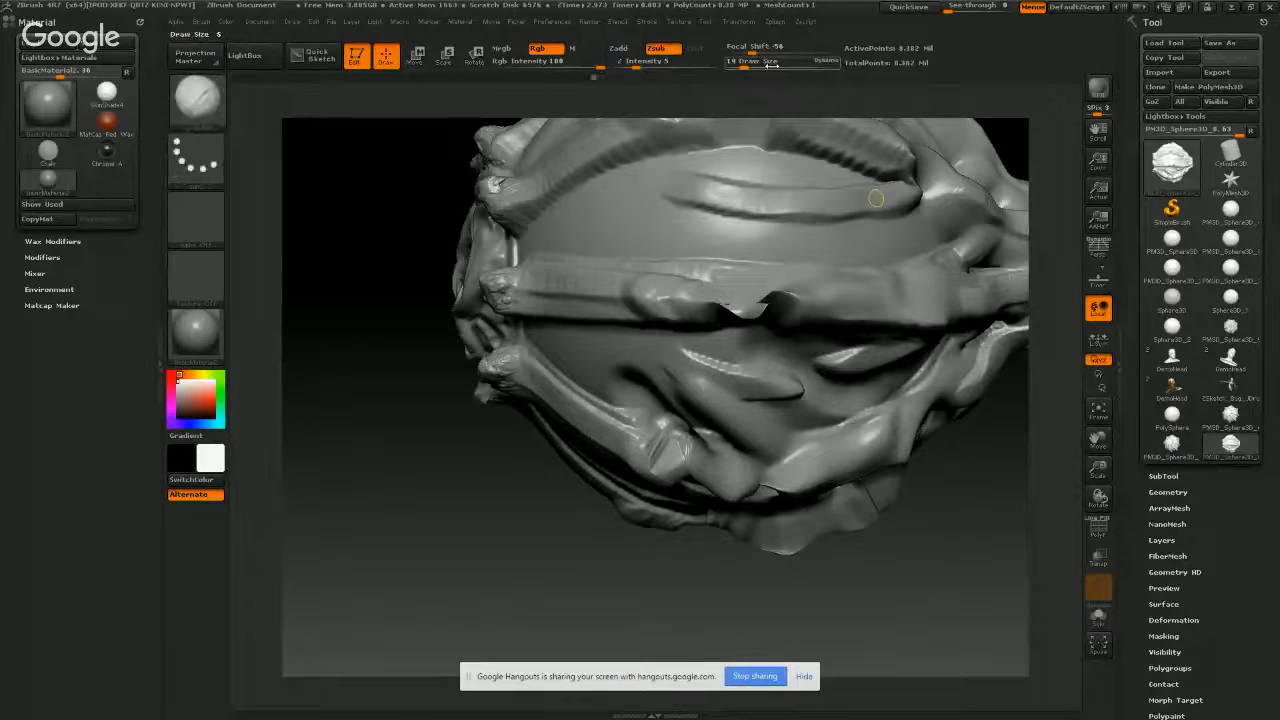
drag(758, 71, 750, 70)
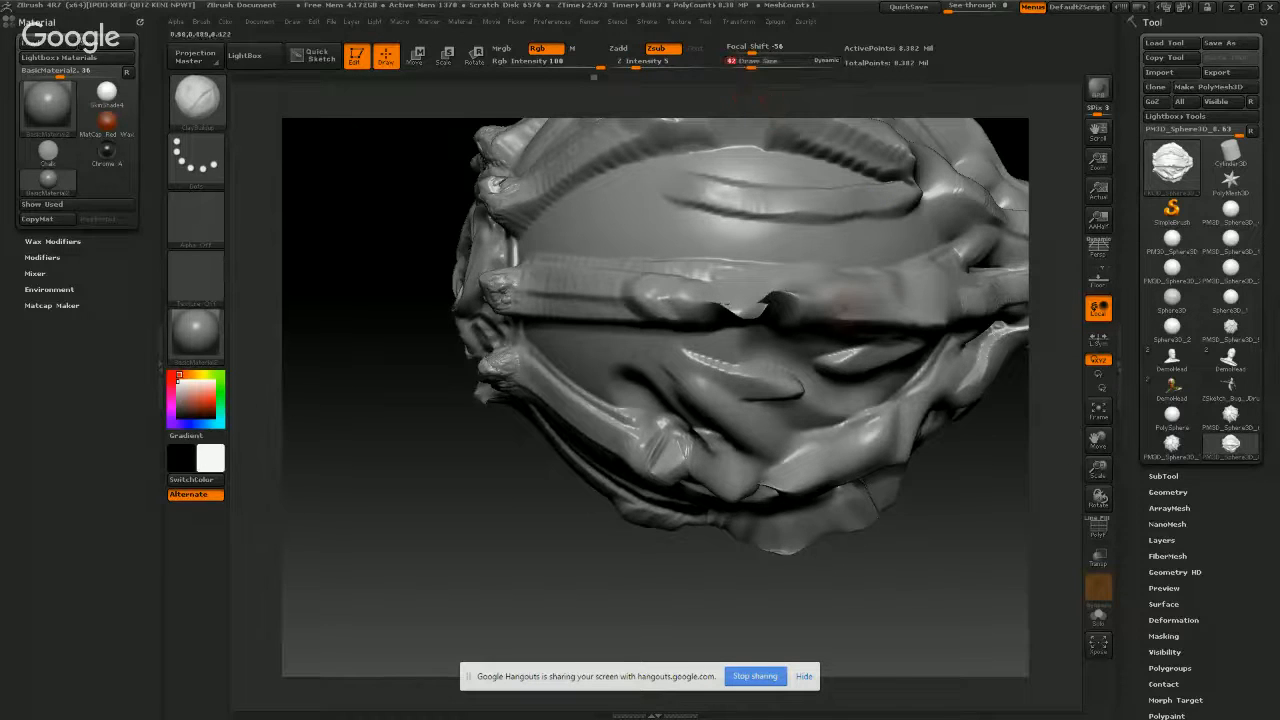
mouse_move(777, 271)
right_down()
mouse_move(790, 238)
mouse_move(795, 274)
right_up()
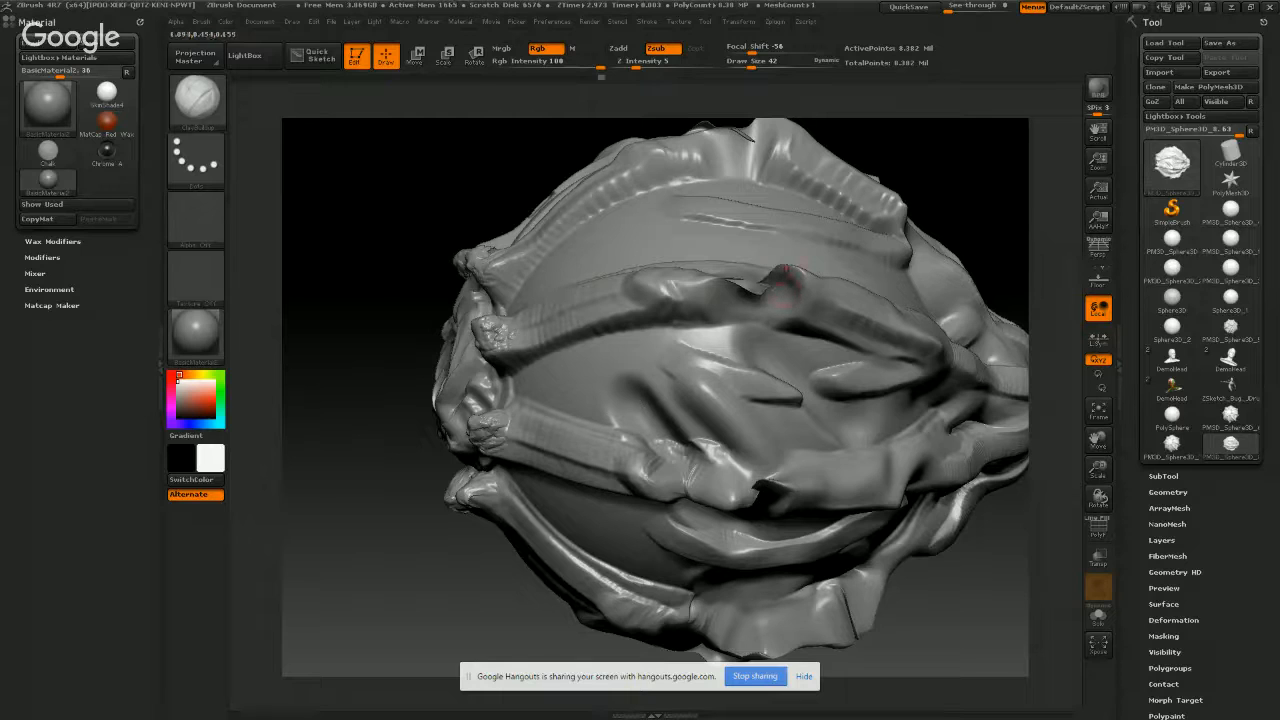
mouse_move(774, 273)
right_down()
mouse_move(808, 290)
mouse_move(798, 318)
mouse_move(780, 266)
right_up()
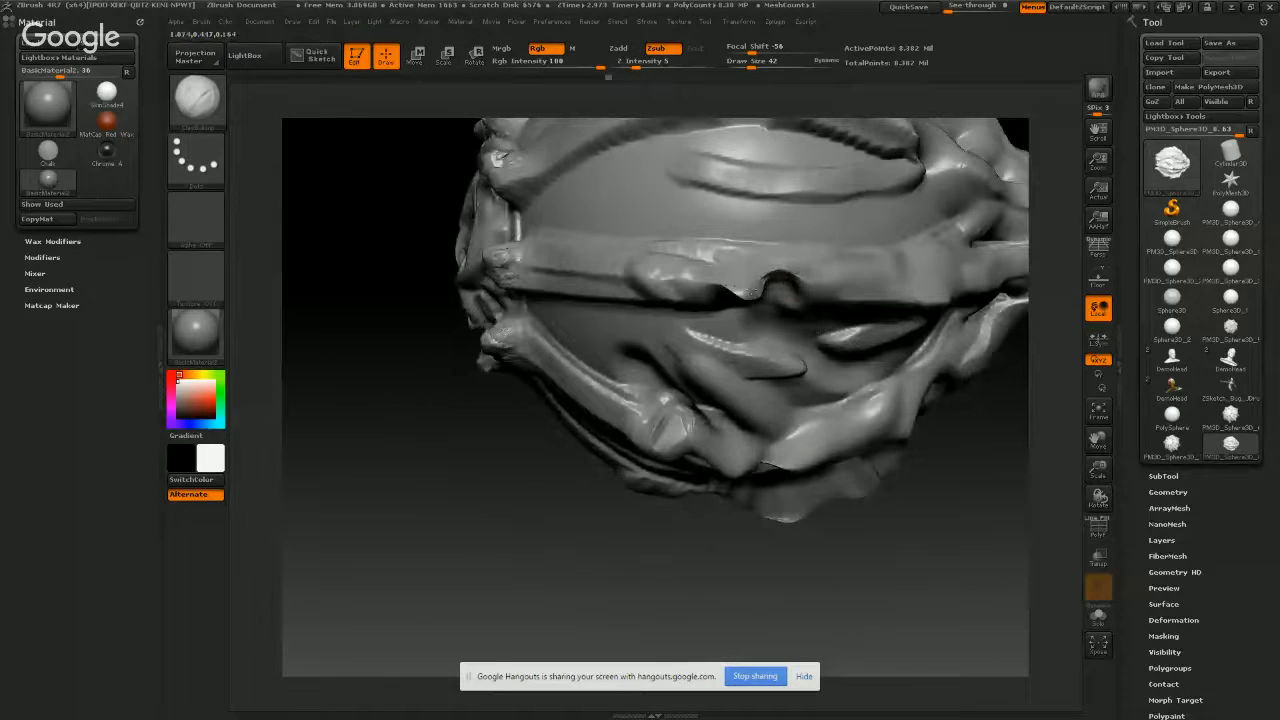
- Smooth the notched middle ridge and switch the brush to additive mode (Zadd), inspecting the ridge from several sides
shift+drag(780, 275, 774, 275)
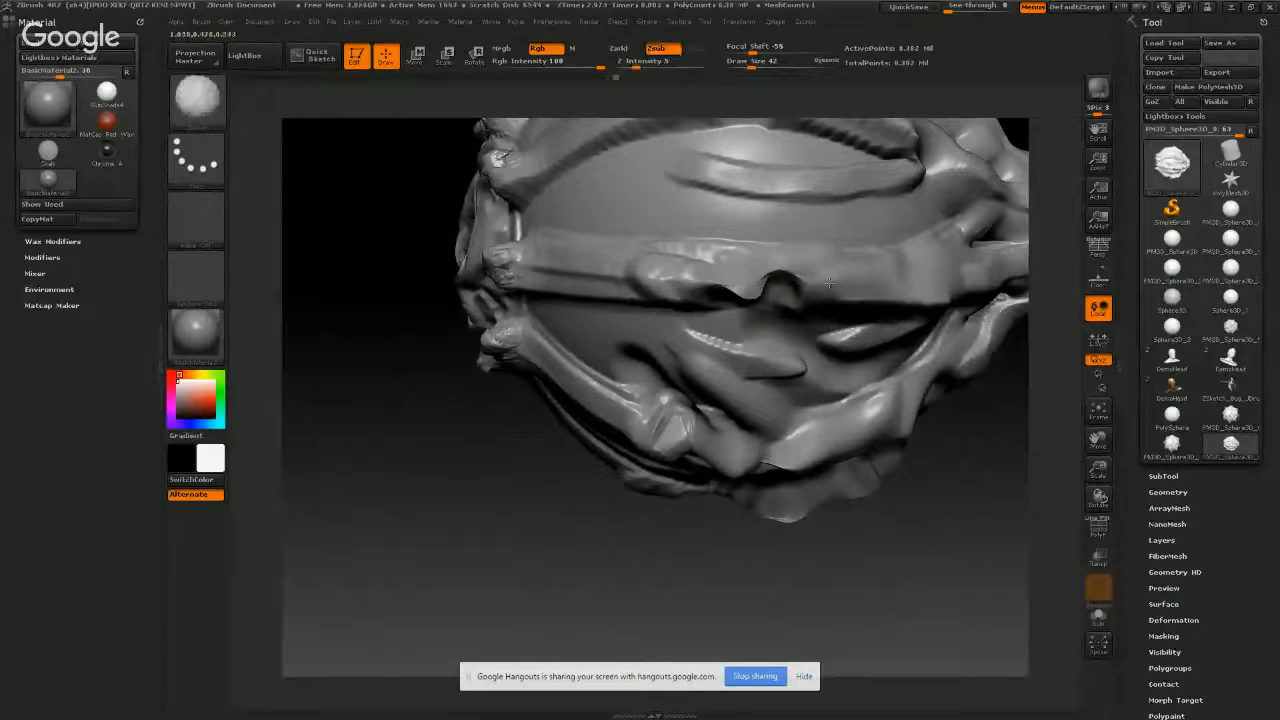
right_drag(800, 285, 812, 255)
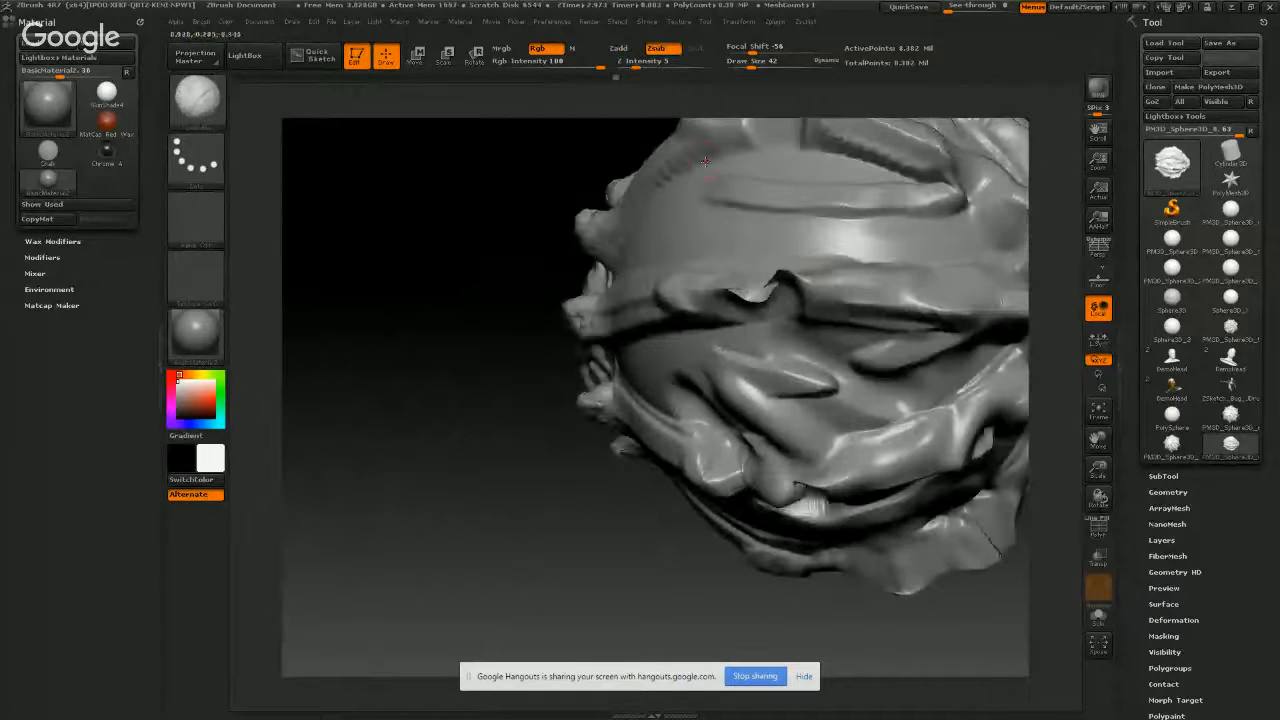
click(618, 48)
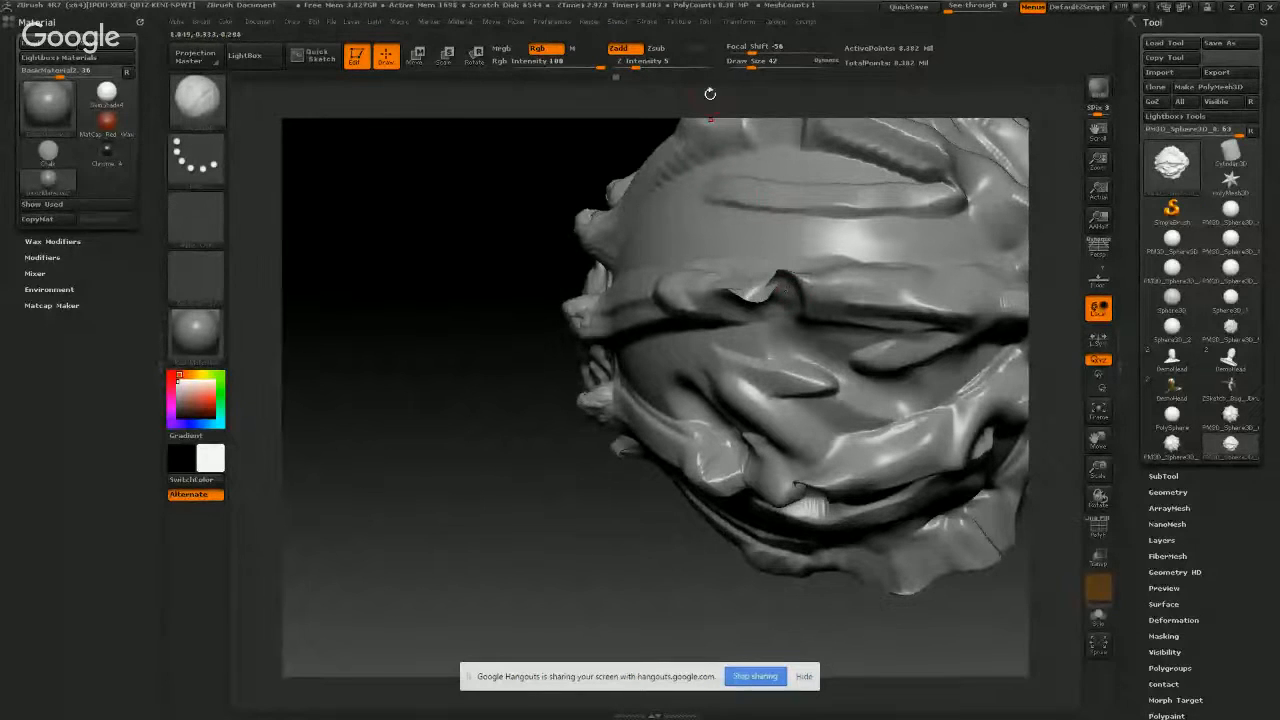
mouse_move(757, 234)
right_down()
mouse_move(726, 189)
mouse_move(770, 284)
mouse_move(790, 250)
mouse_move(668, 326)
right_up()
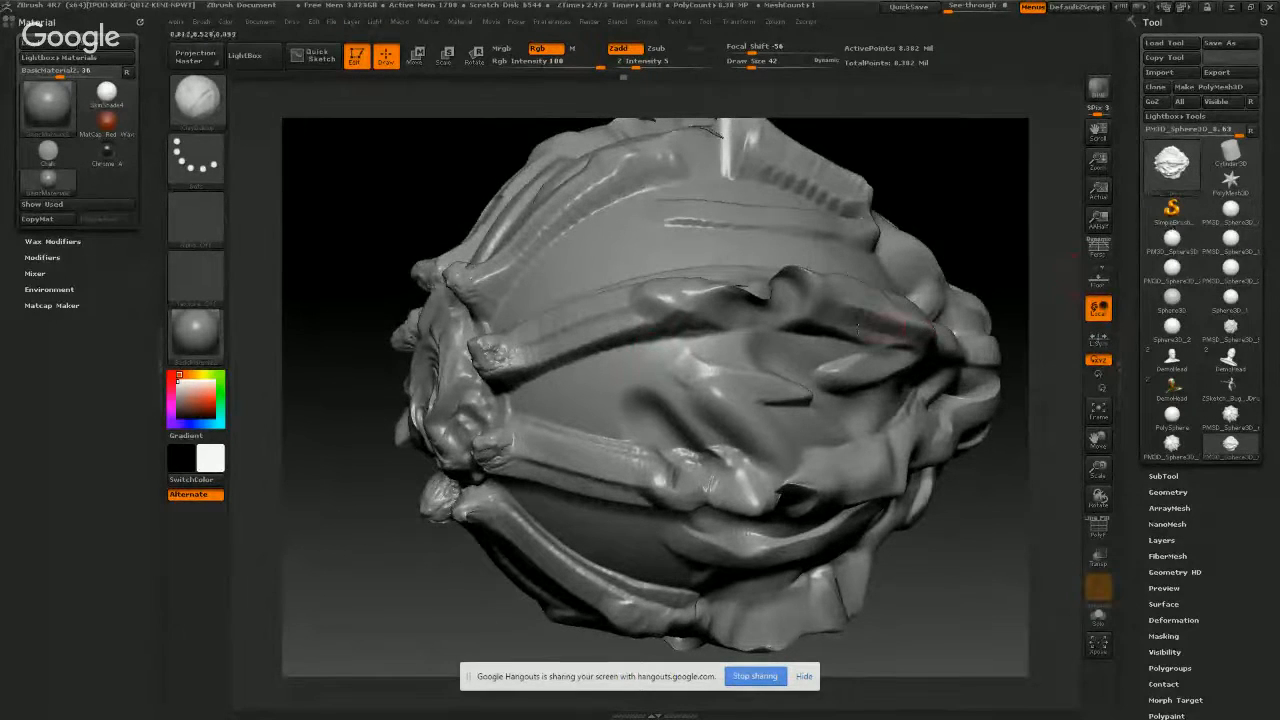
right_drag(895, 319, 736, 353)
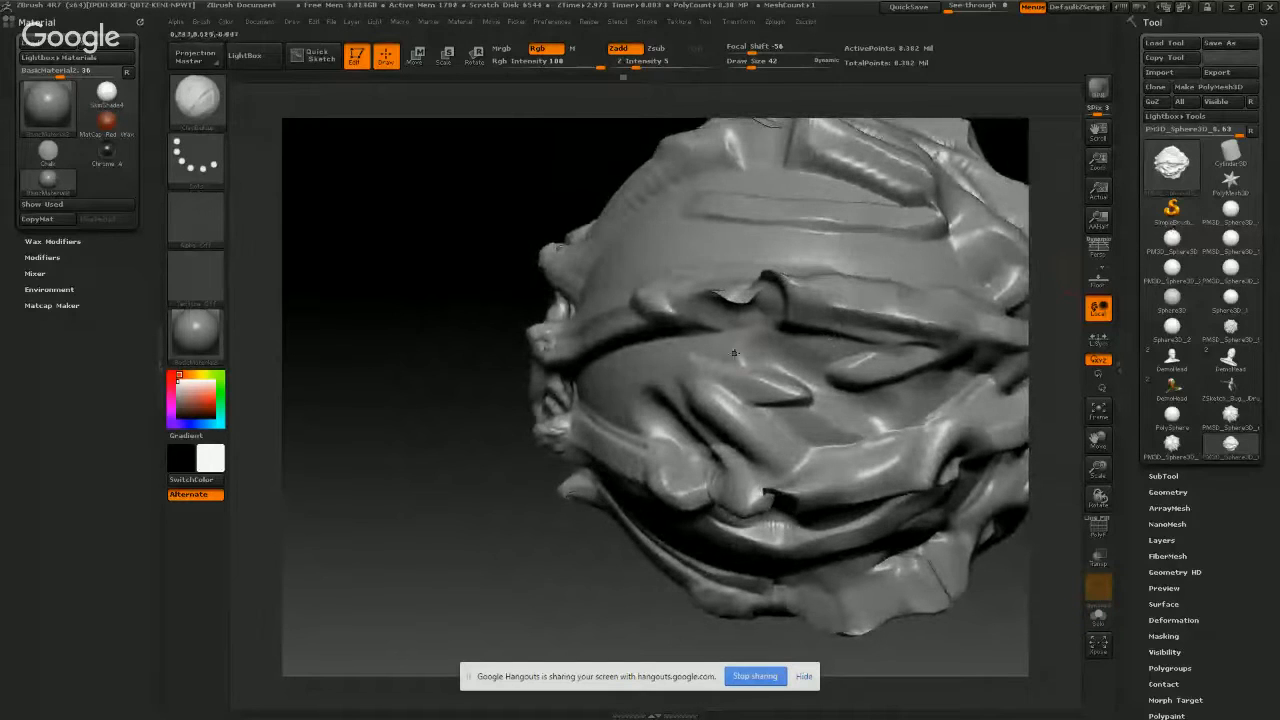
- Try a GroomClumps brush stroke on the small raised fin below the middle ridge, and undo it
click(198, 100)
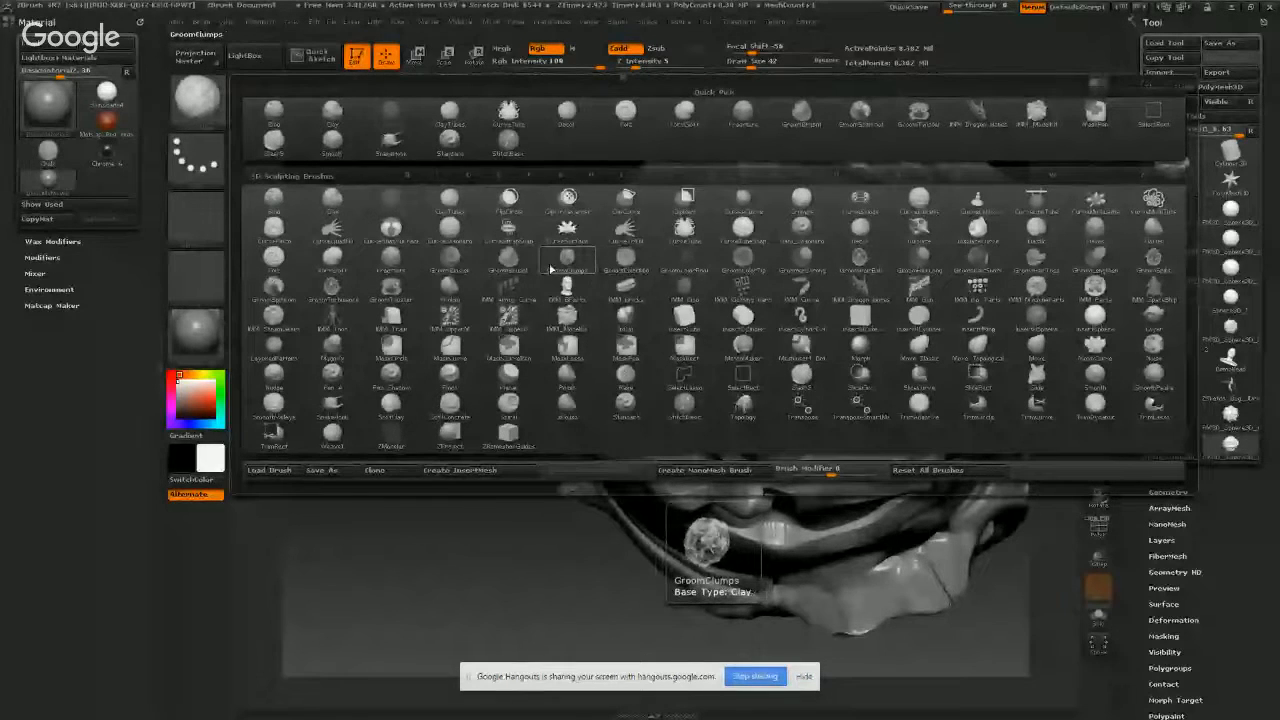
click(580, 268)
mouse_move(728, 399)
mouse_down()
mouse_move(743, 421)
mouse_move(706, 396)
mouse_move(800, 392)
mouse_up()
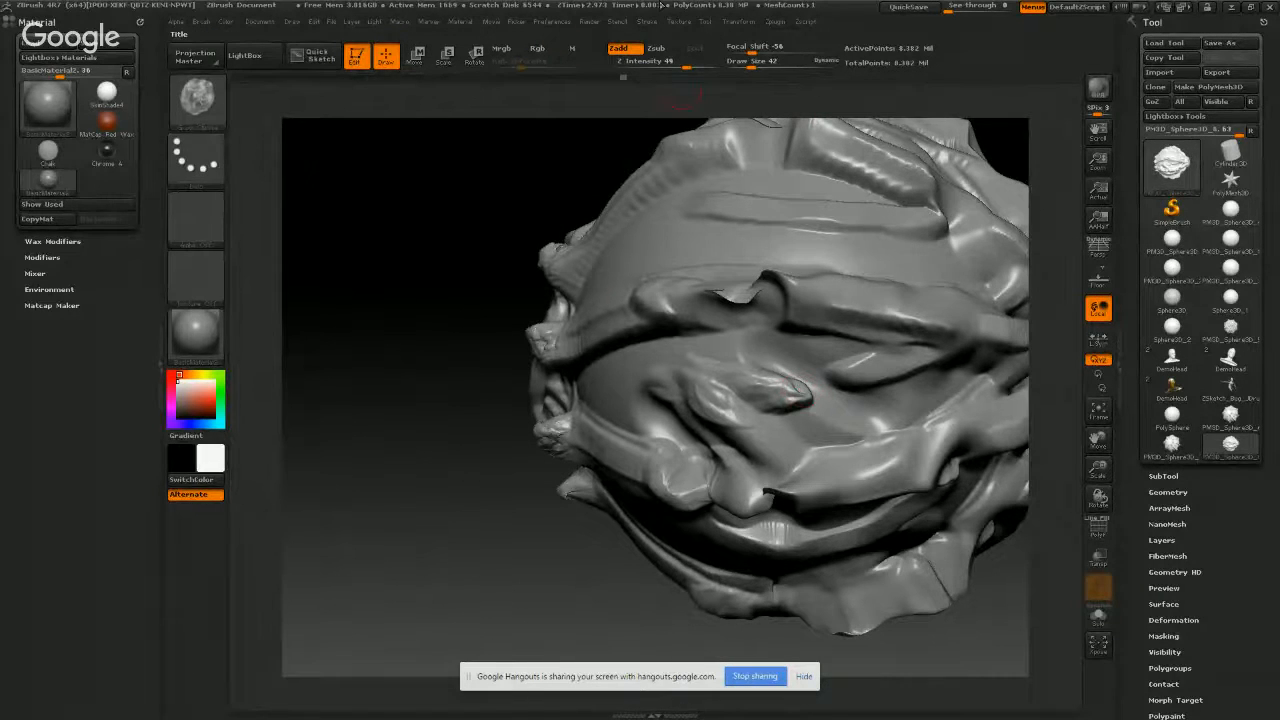
key(ctrl)
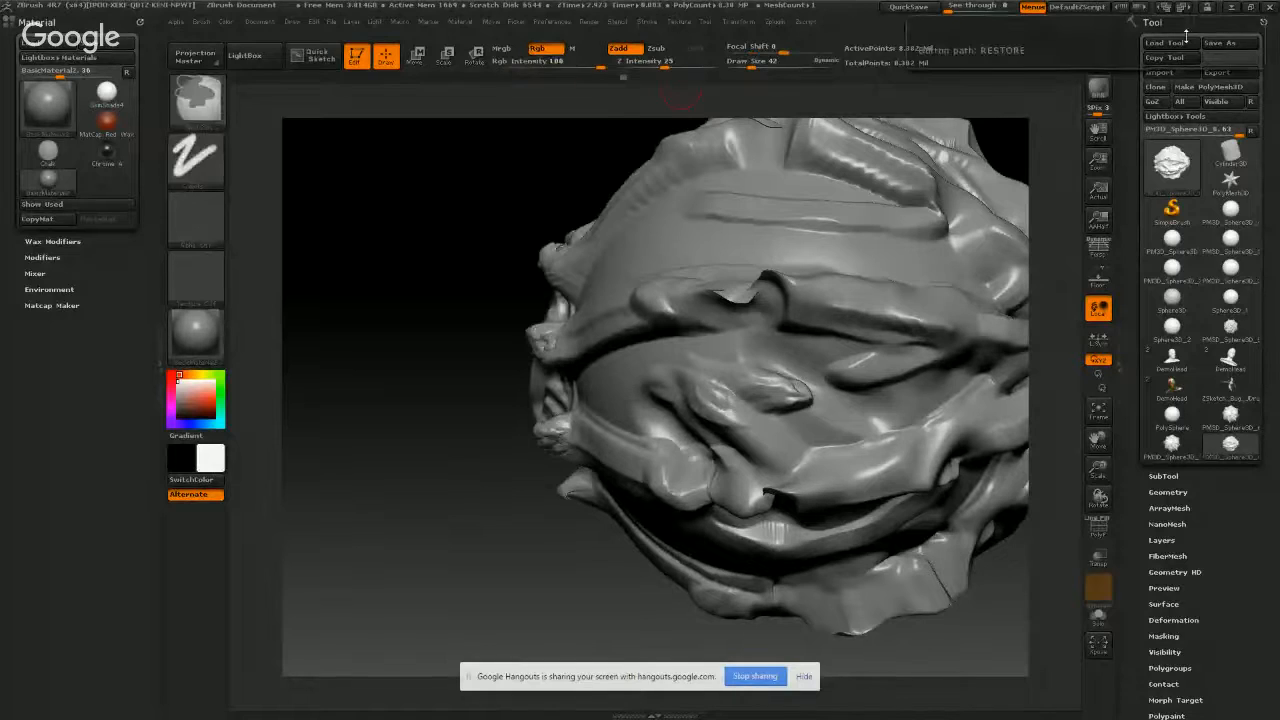
key(ctrl+z)
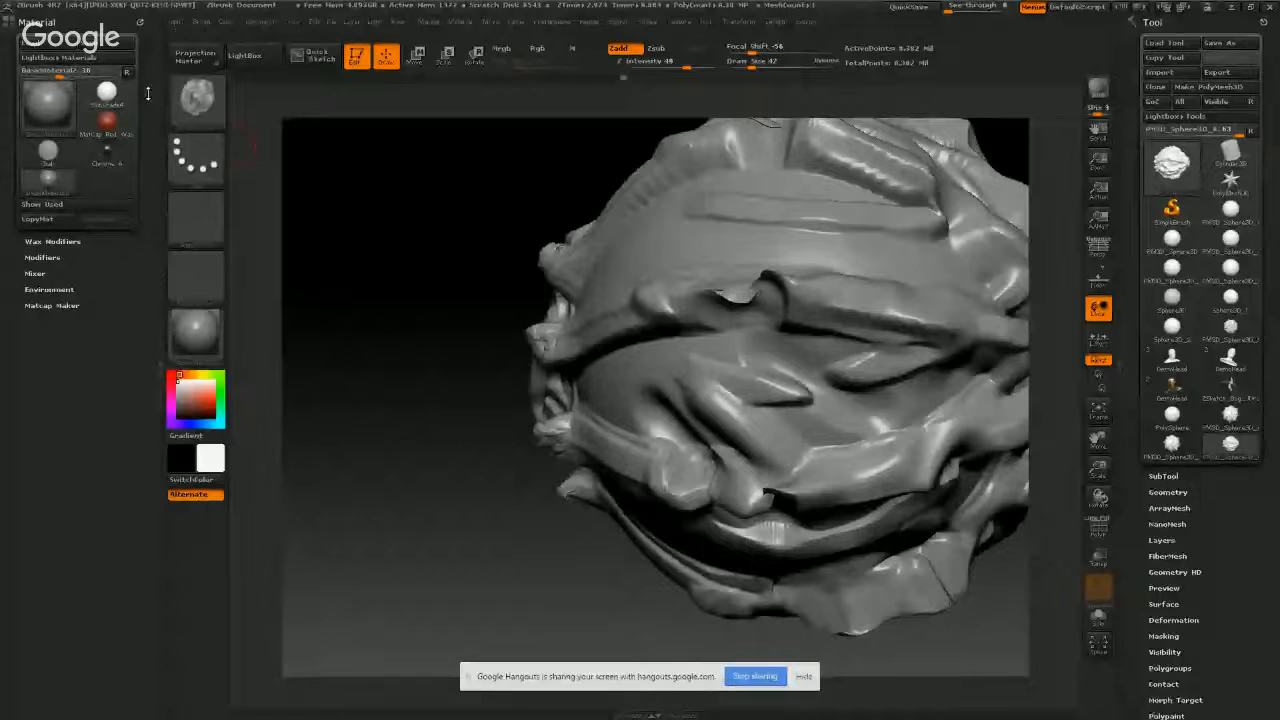
- Switch to the Standard brush, set its Z Intensity to 29, and build up the knob at the lower ridge's end
click(196, 95)
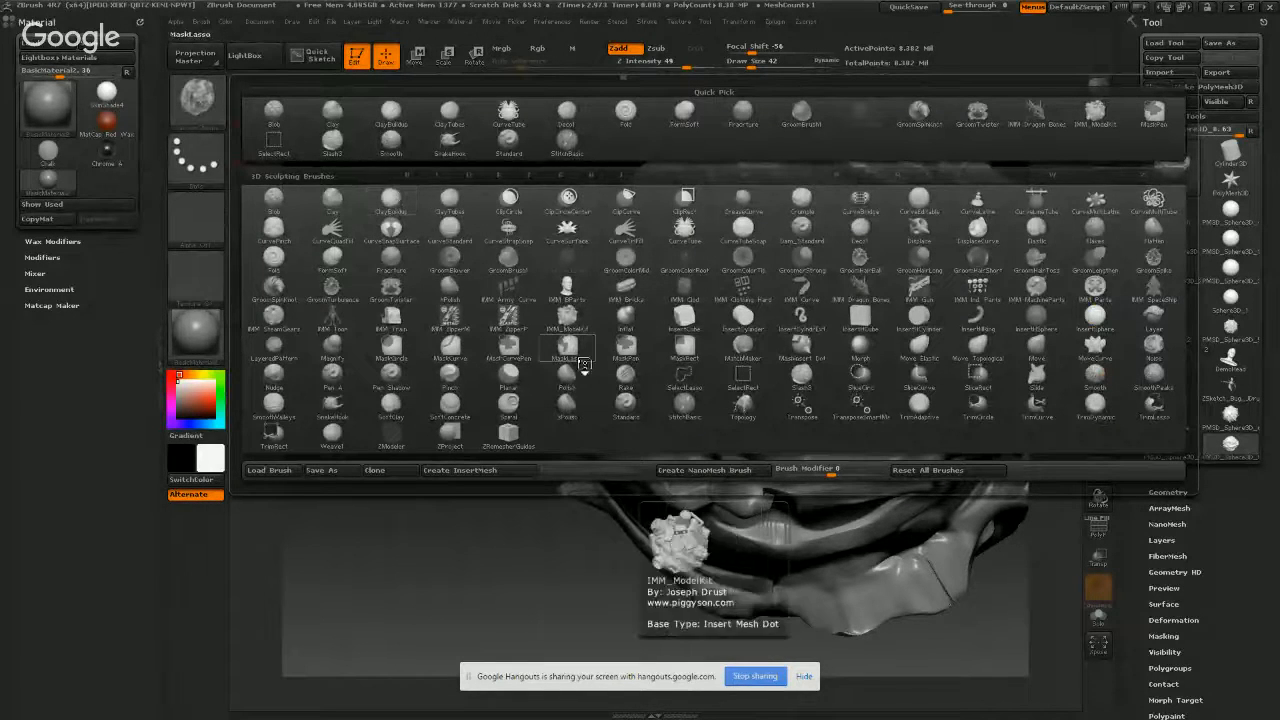
click(616, 420)
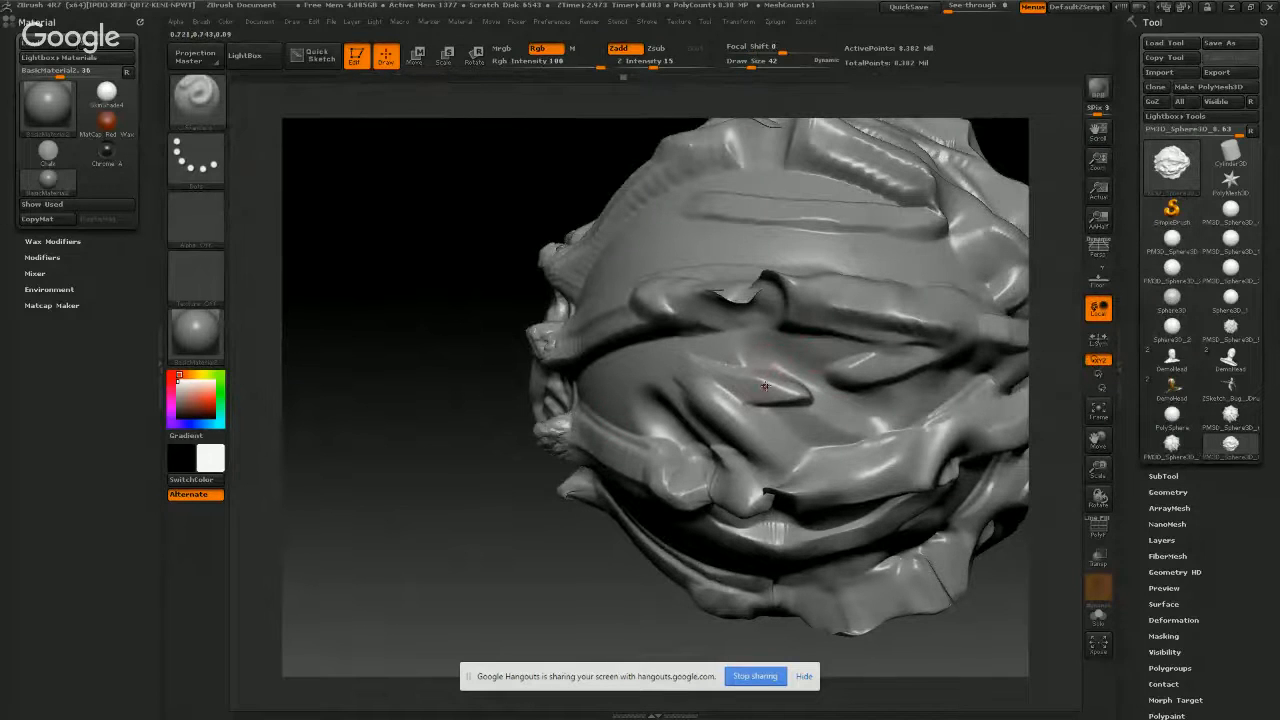
mouse_move(764, 386)
right_down()
mouse_move(692, 412)
mouse_move(728, 420)
mouse_move(769, 489)
right_up()
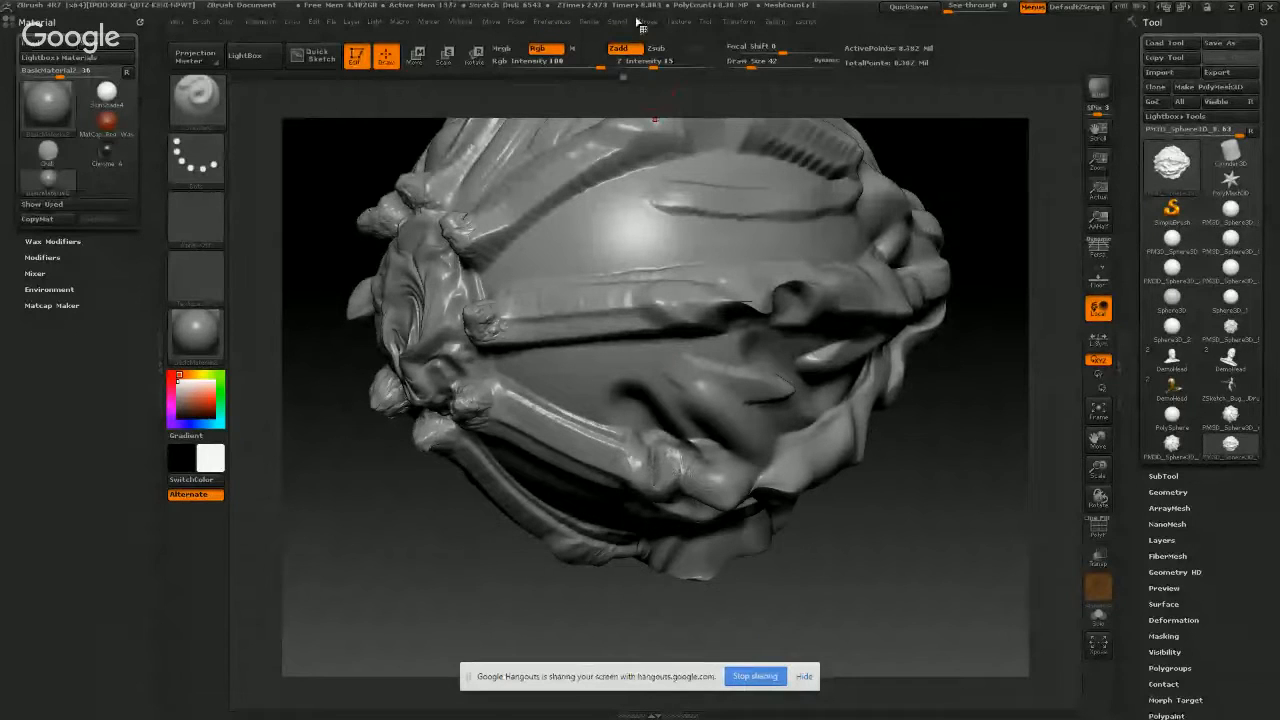
click(662, 68)
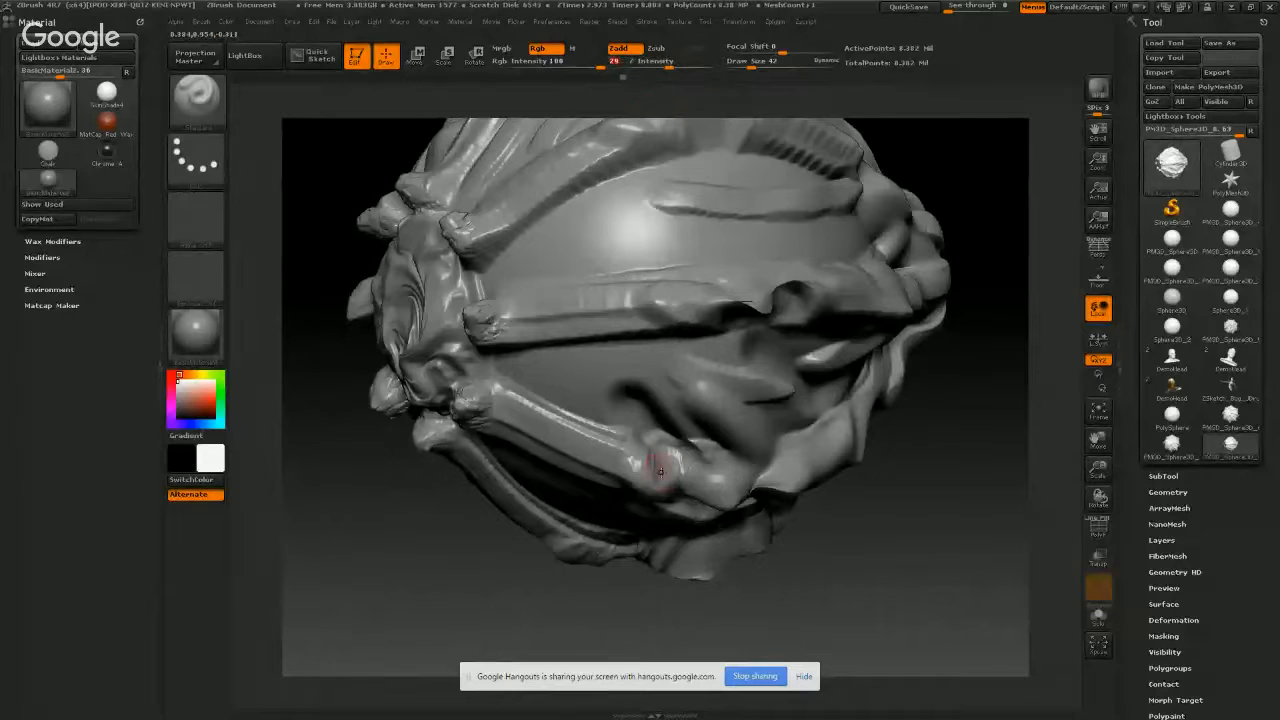
mouse_move(658, 460)
mouse_down()
mouse_move(675, 467)
mouse_move(667, 447)
mouse_move(679, 458)
mouse_up()
mouse_move(679, 458)
right_down()
mouse_move(717, 381)
mouse_move(585, 408)
mouse_move(590, 445)
mouse_move(748, 496)
right_up()
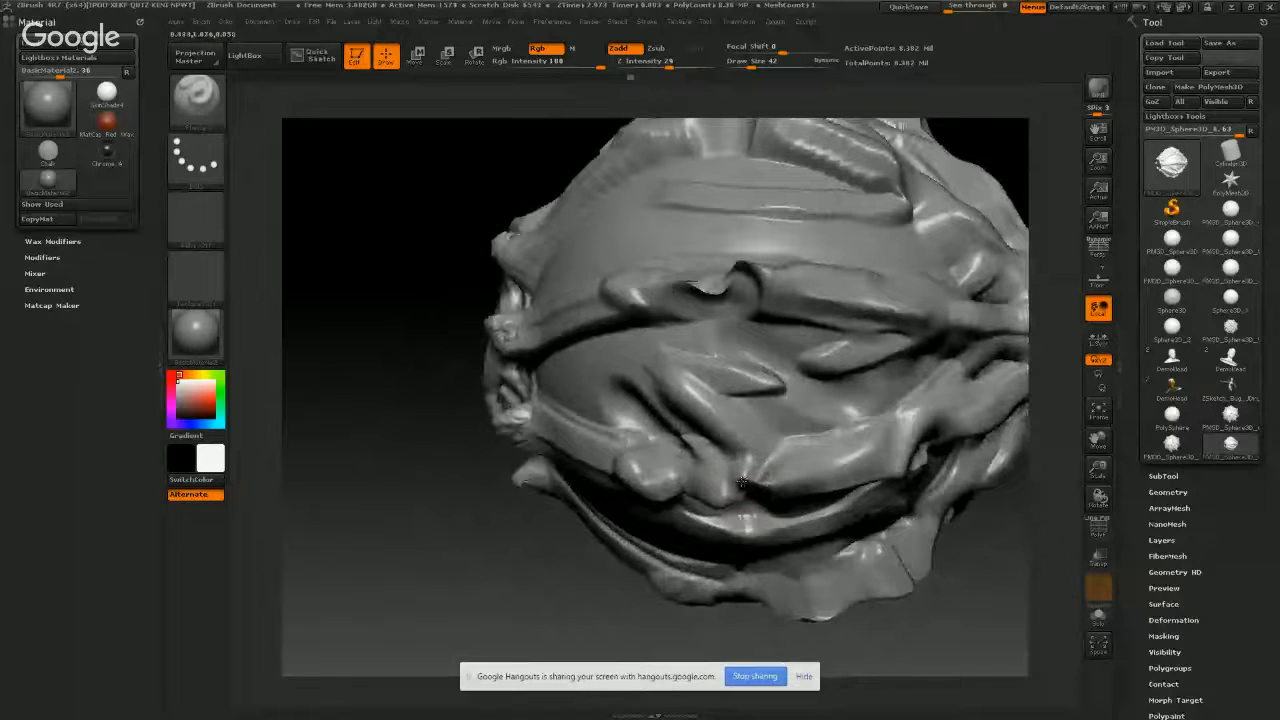
- Smooth the small fin and the area around the lower ridge's knob, working from several angles
right_drag(772, 448, 762, 446)
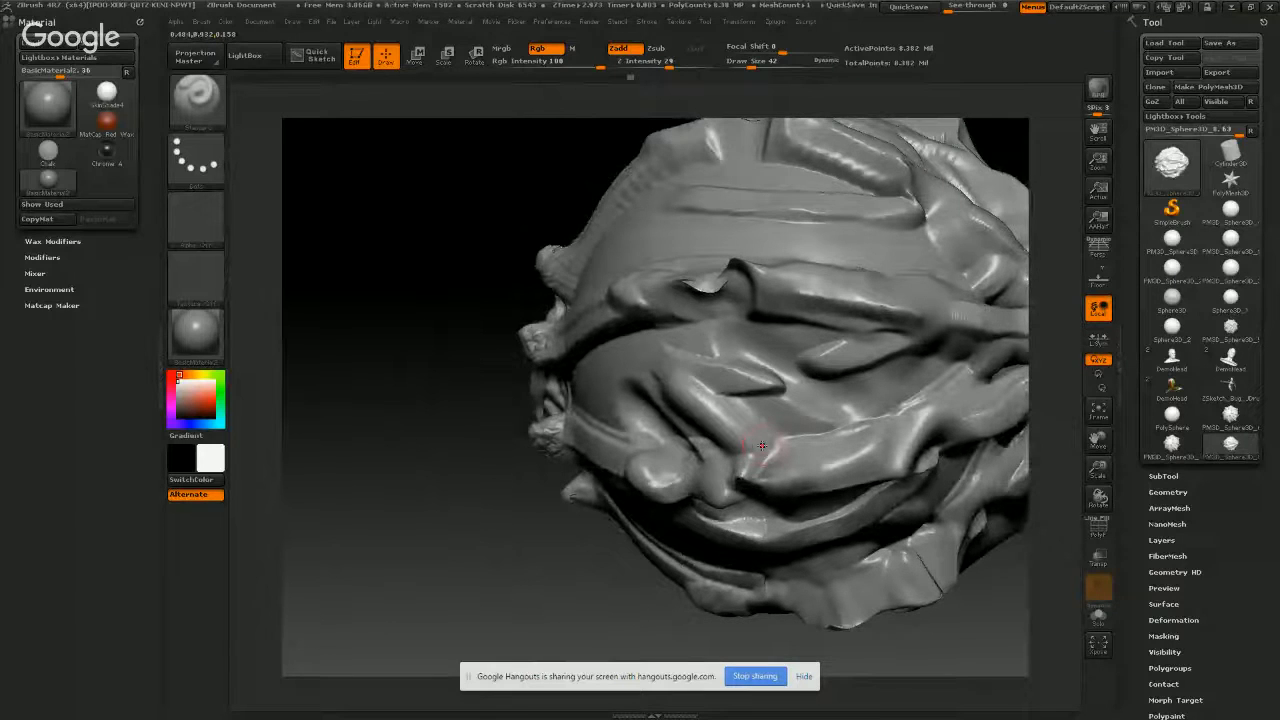
right_drag(712, 452, 814, 519)
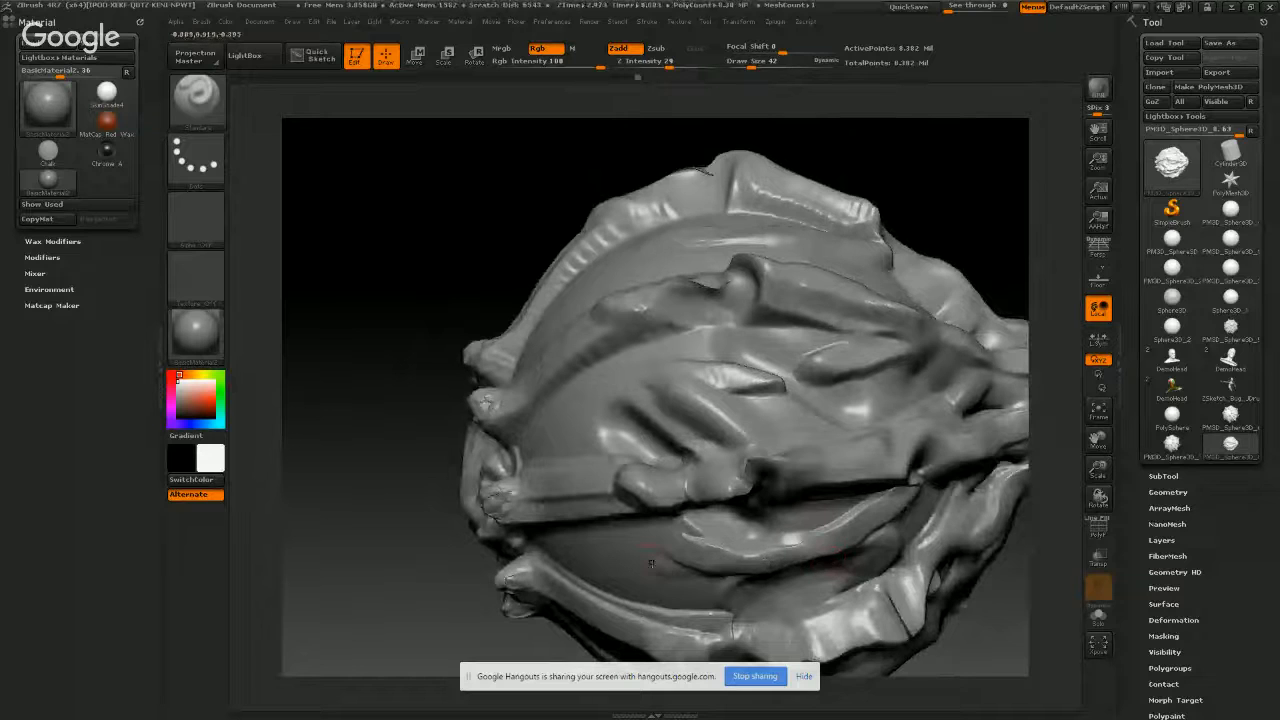
shift+drag(778, 348, 779, 363)
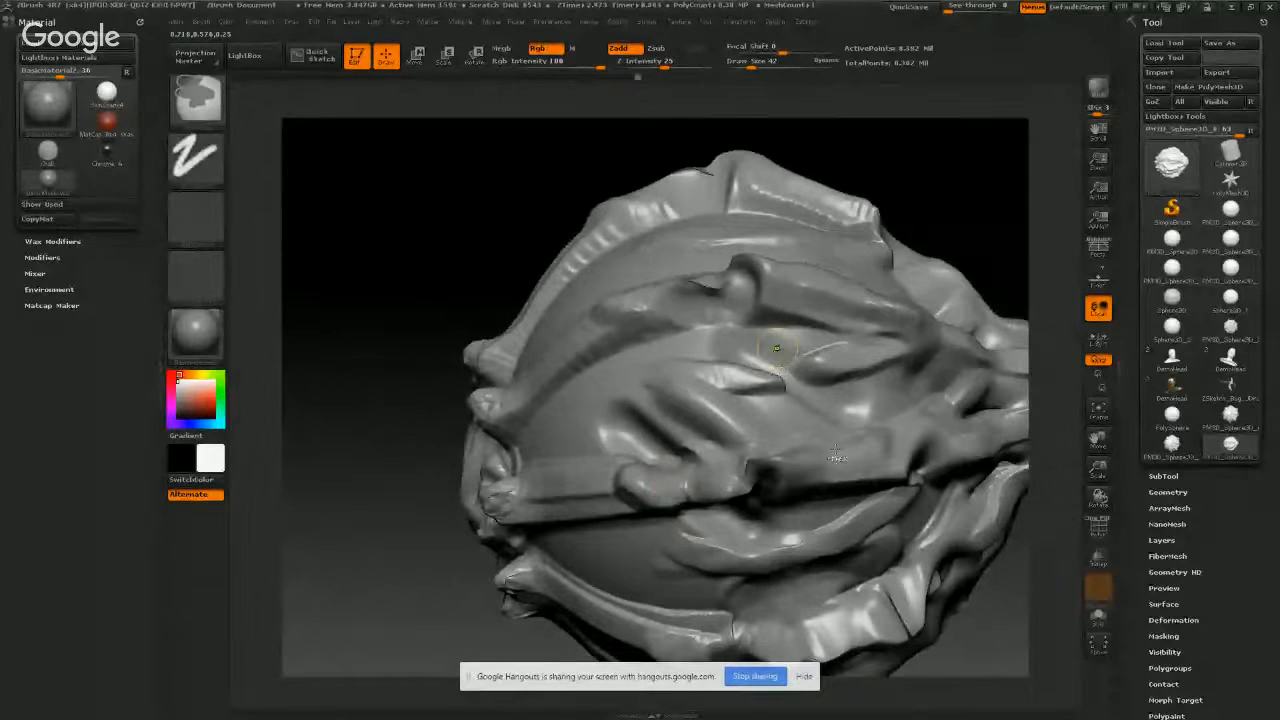
mouse_move(812, 560)
right_down()
mouse_move(744, 552)
mouse_move(845, 373)
mouse_move(820, 401)
mouse_move(787, 395)
right_up()
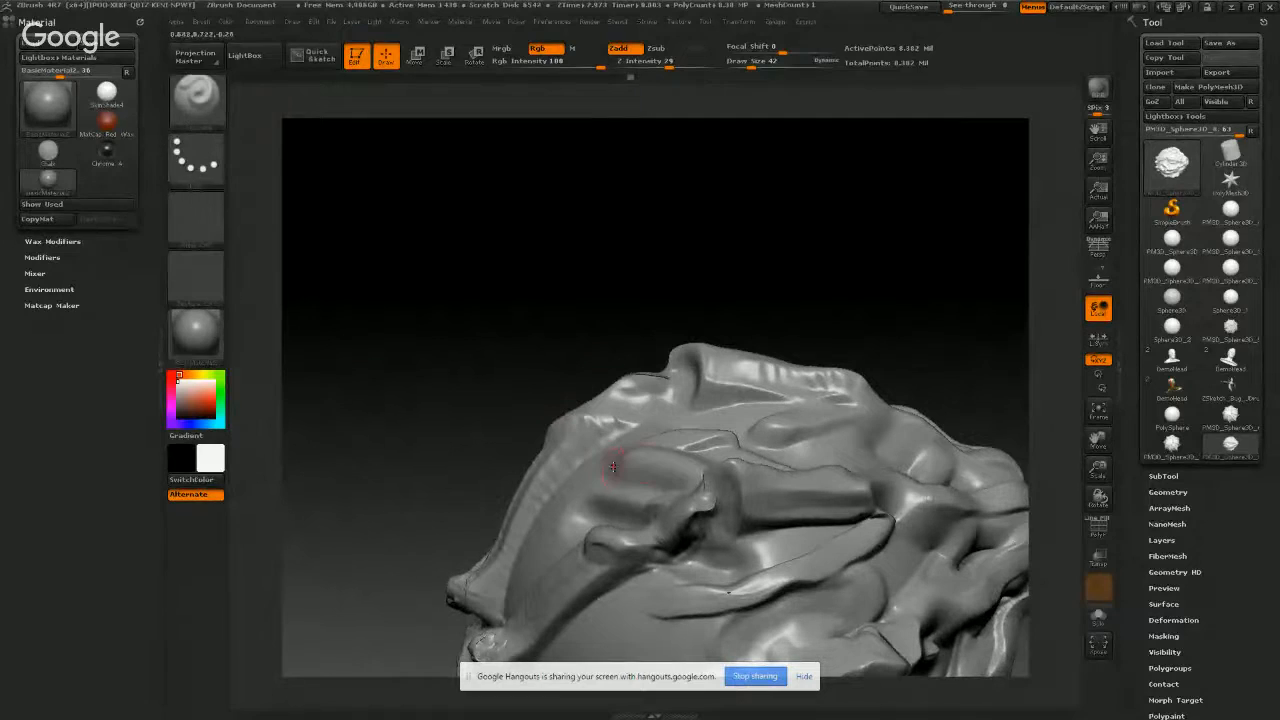
shift+drag(692, 524, 752, 484)
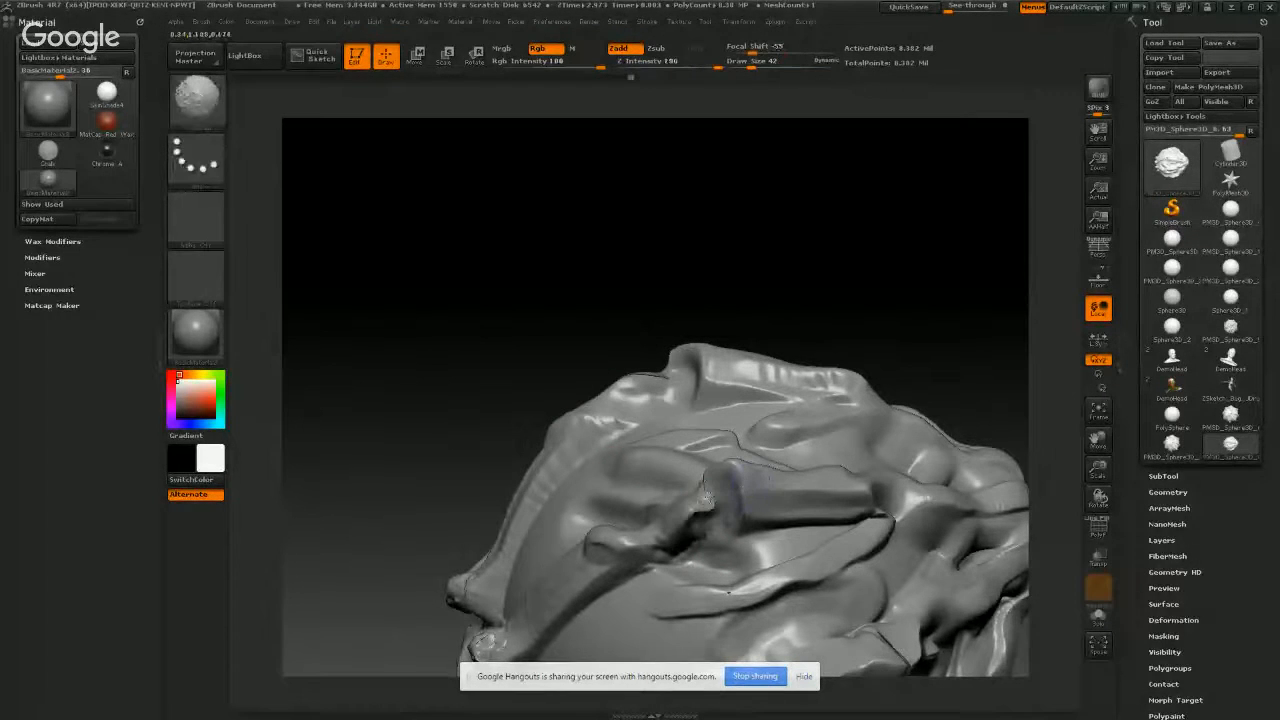
- Try the DragRect stroke type on the sculpt, undo the result, and restore the Dots stroke type
click(196, 164)
click(330, 170)
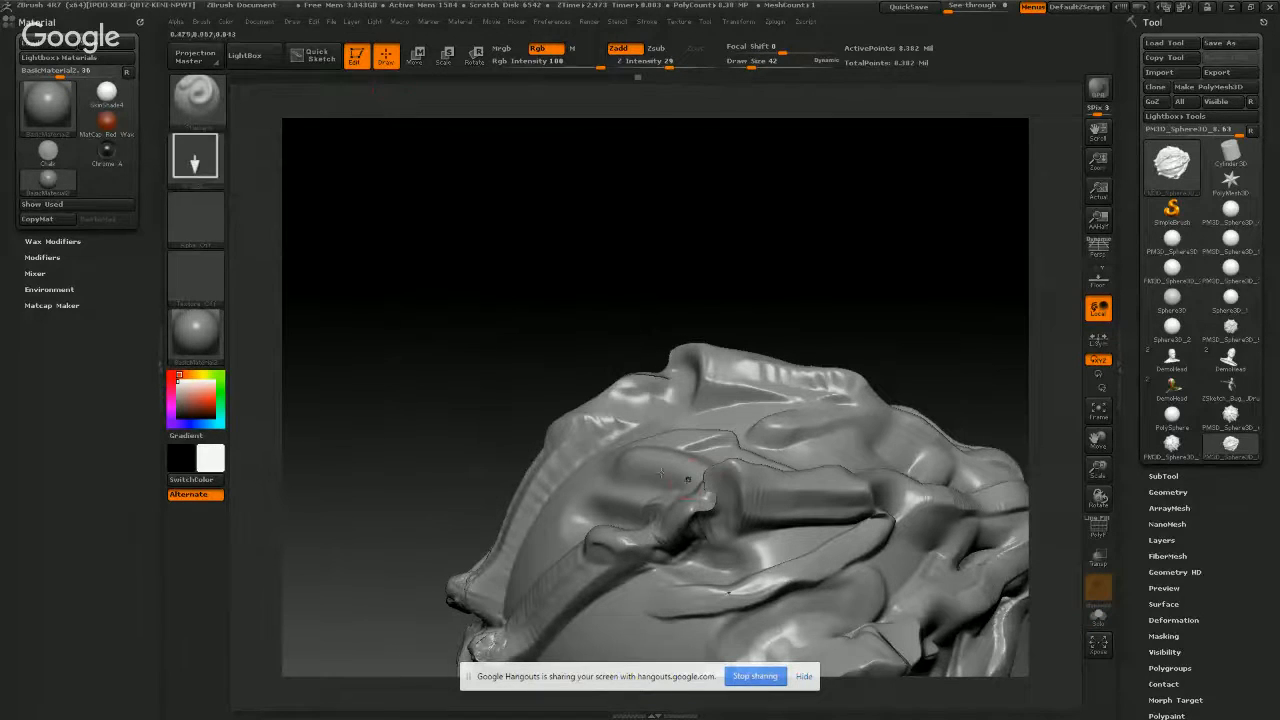
drag(728, 483, 515, 640)
mouse_move(400, 480)
mouse_down()
mouse_move(649, 536)
mouse_move(636, 612)
mouse_up()
key(ctrl+z)
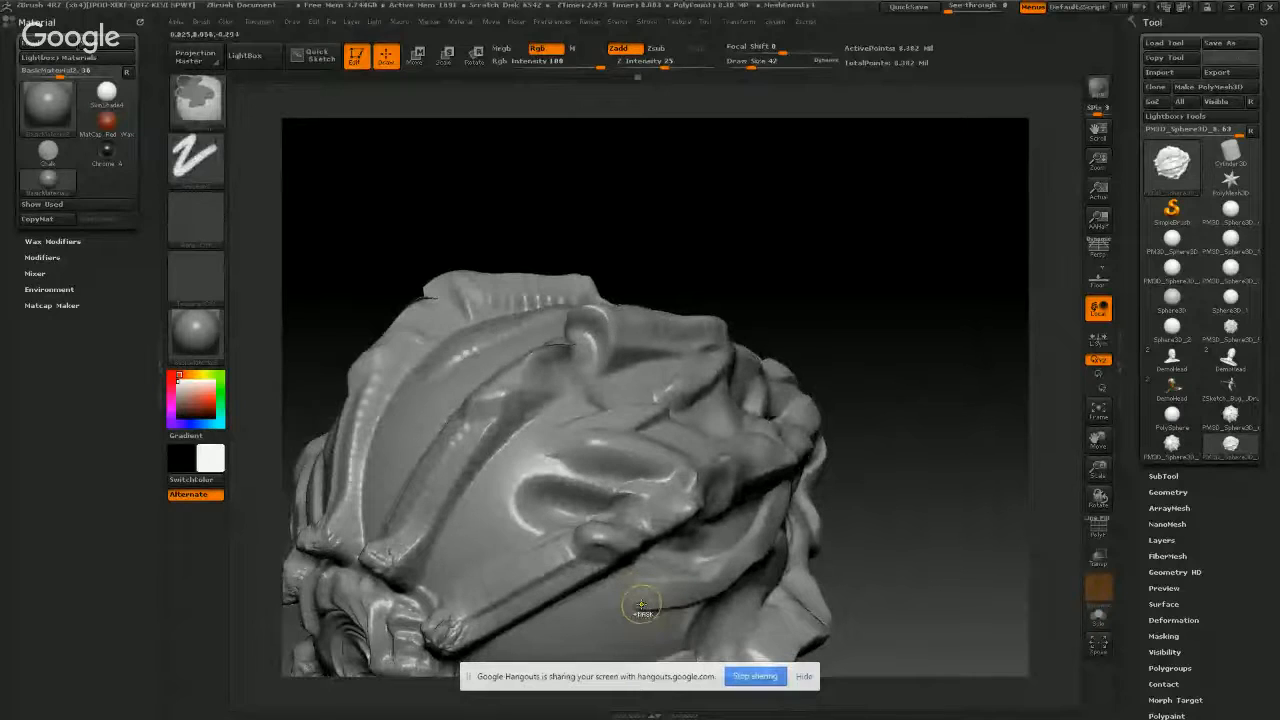
click(195, 155)
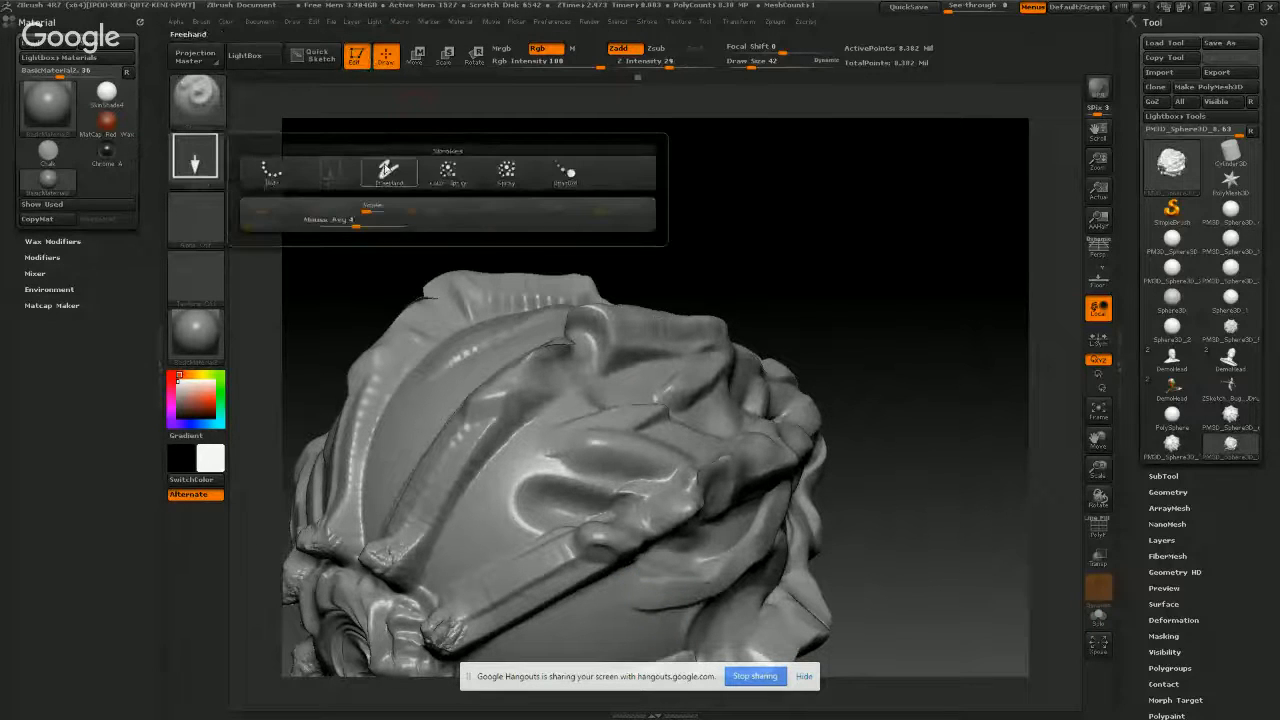
click(271, 172)
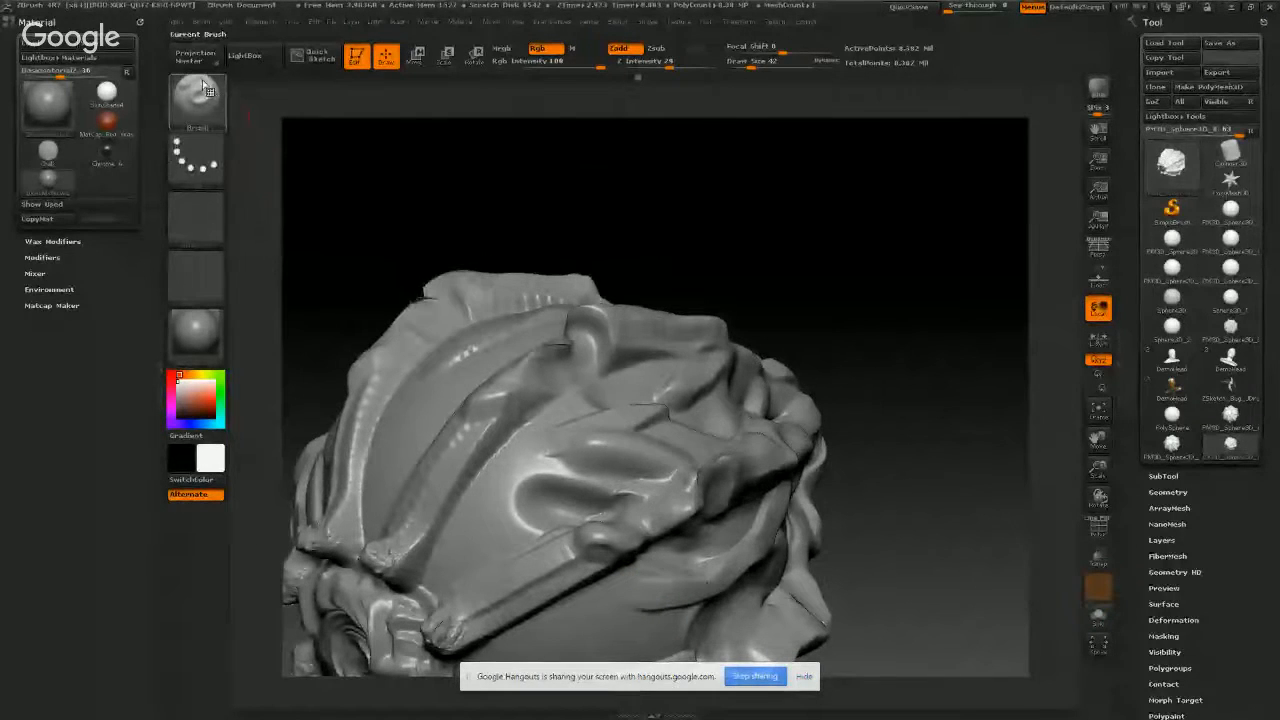
- Set SmoothValleys as the smoothing brush and try it along the diagonal ridge below the hollow
click(214, 94)
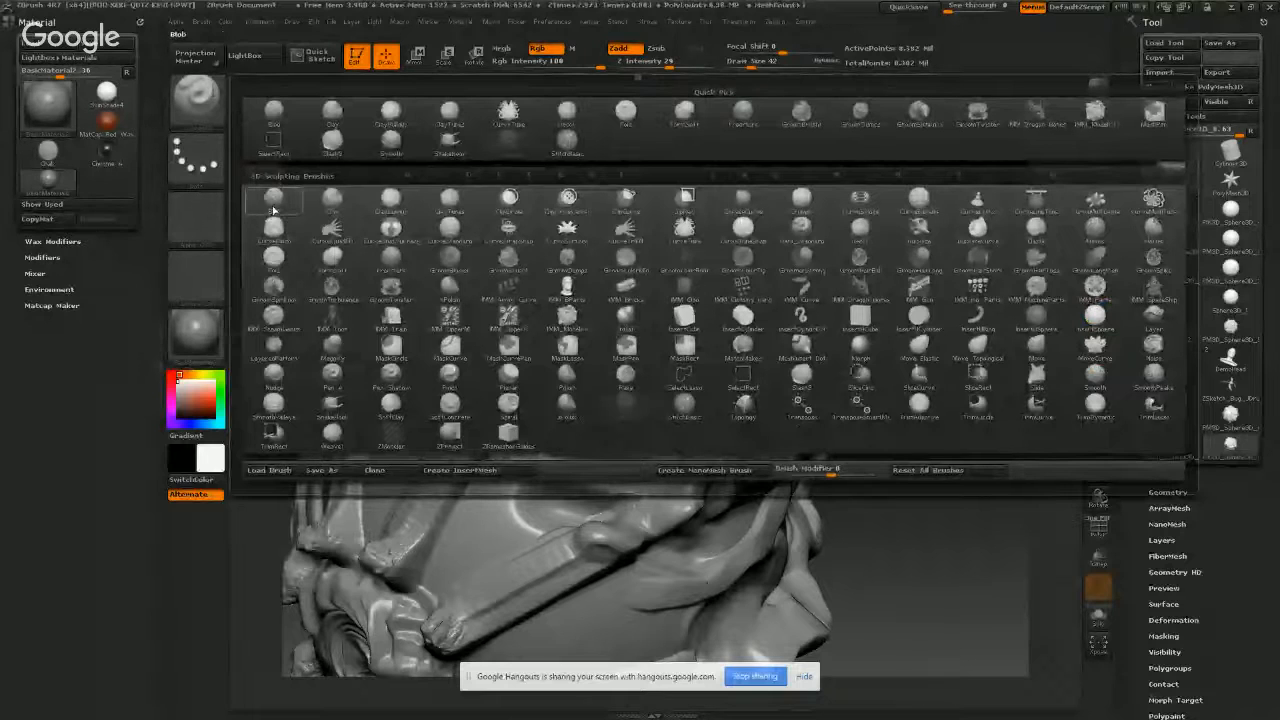
click(273, 403)
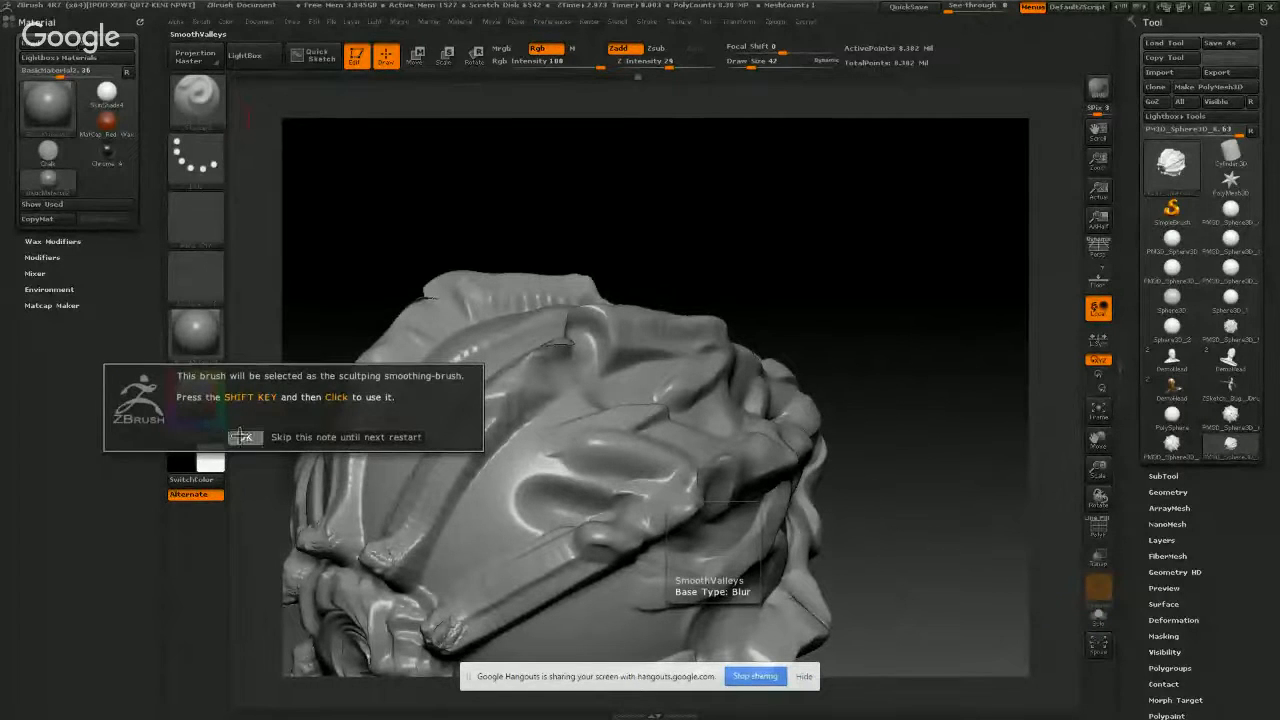
click(244, 437)
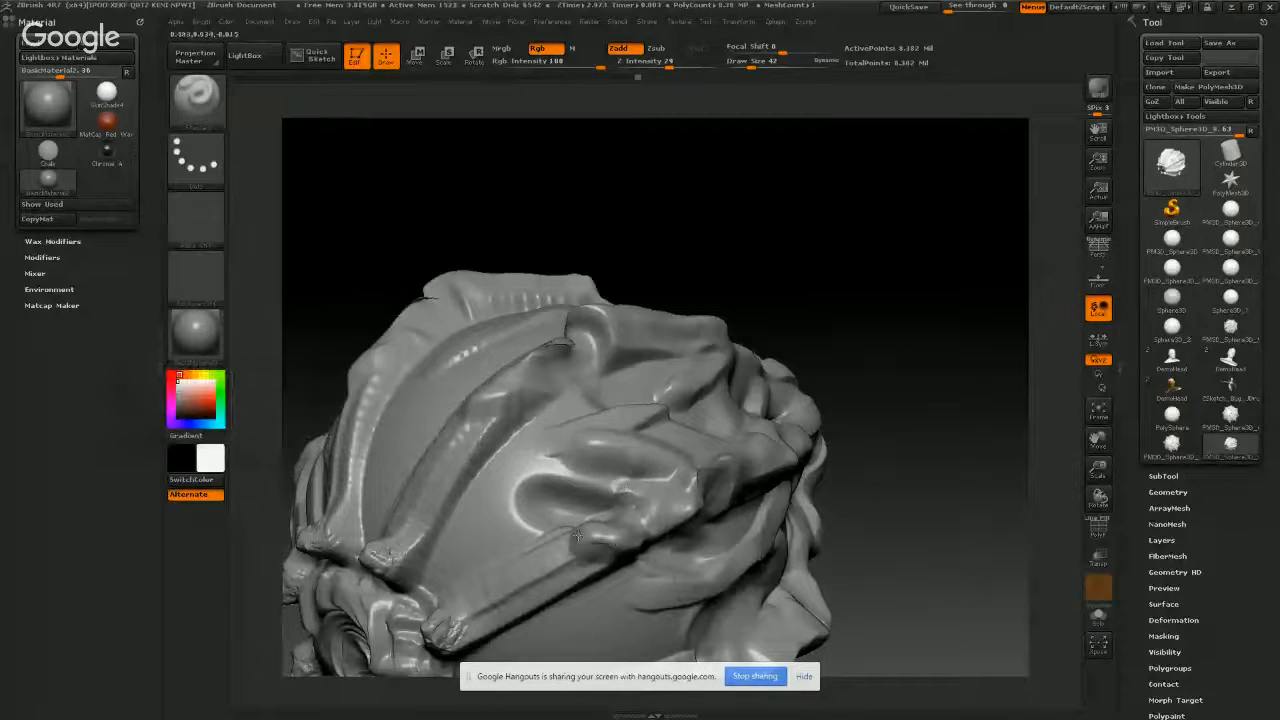
key(shift)
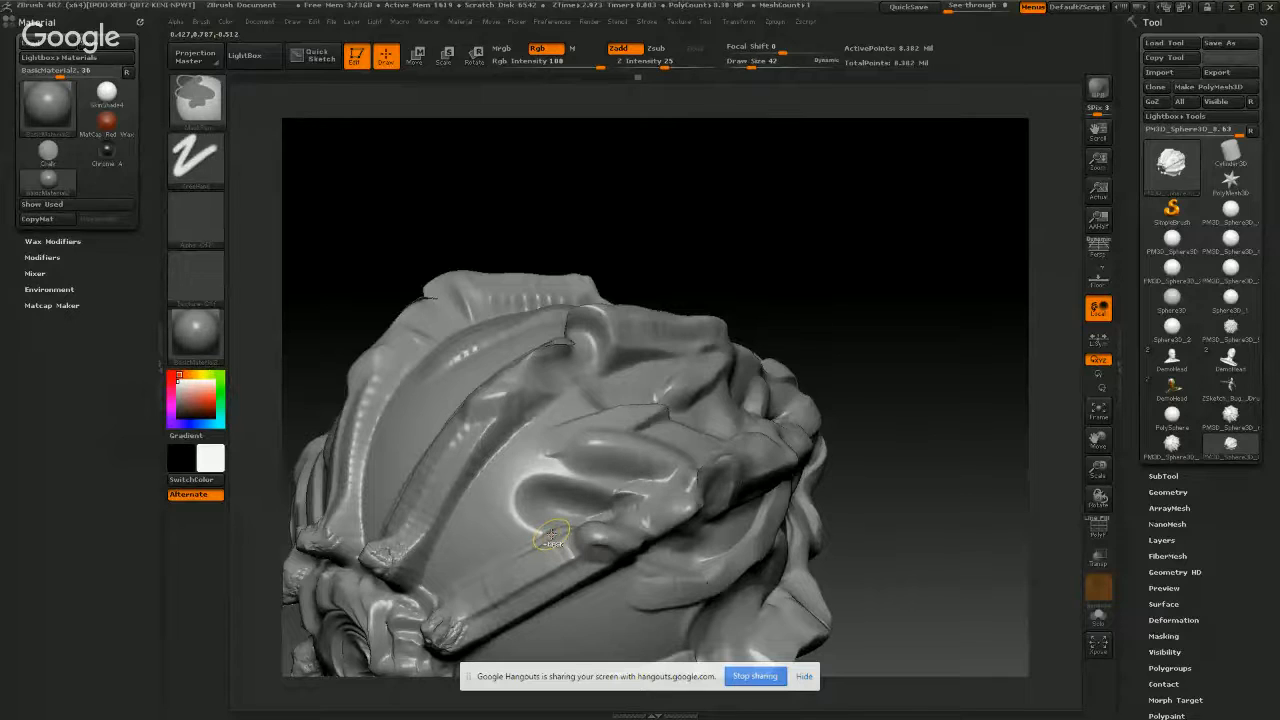
- Switch to the ClayBuildup brush and put it in subtract mode (Zsub)
click(196, 110)
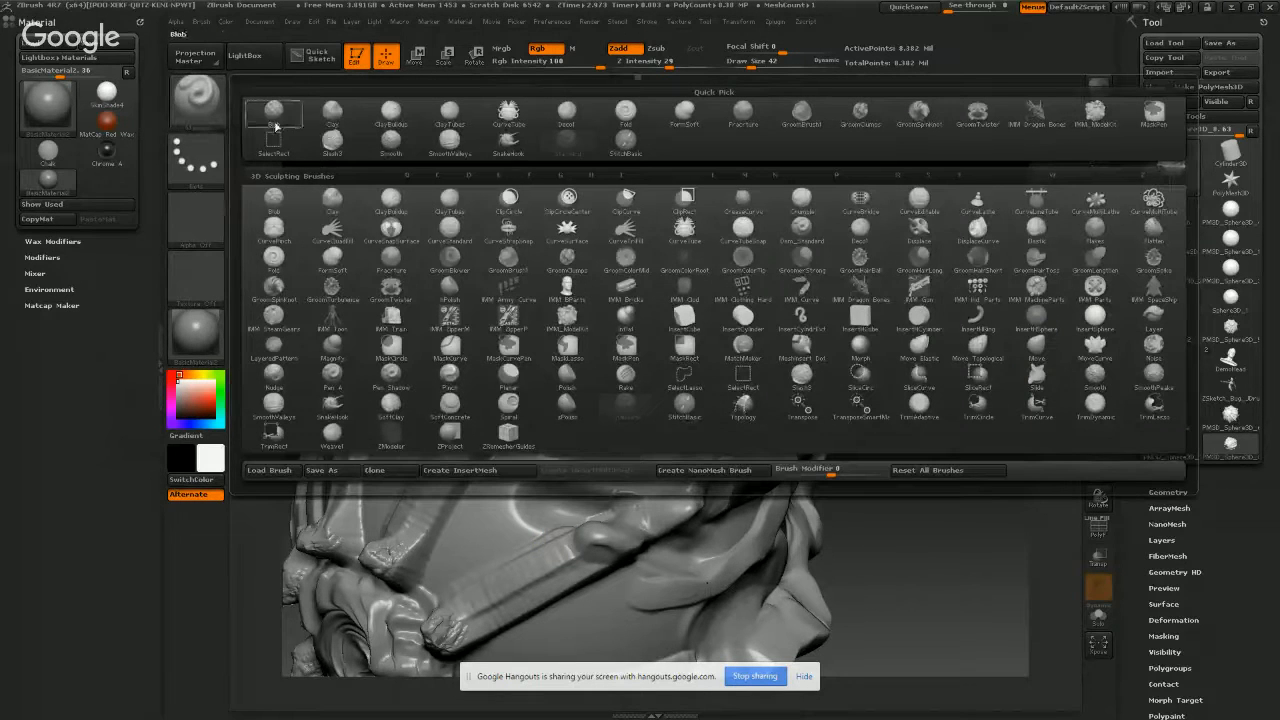
click(376, 114)
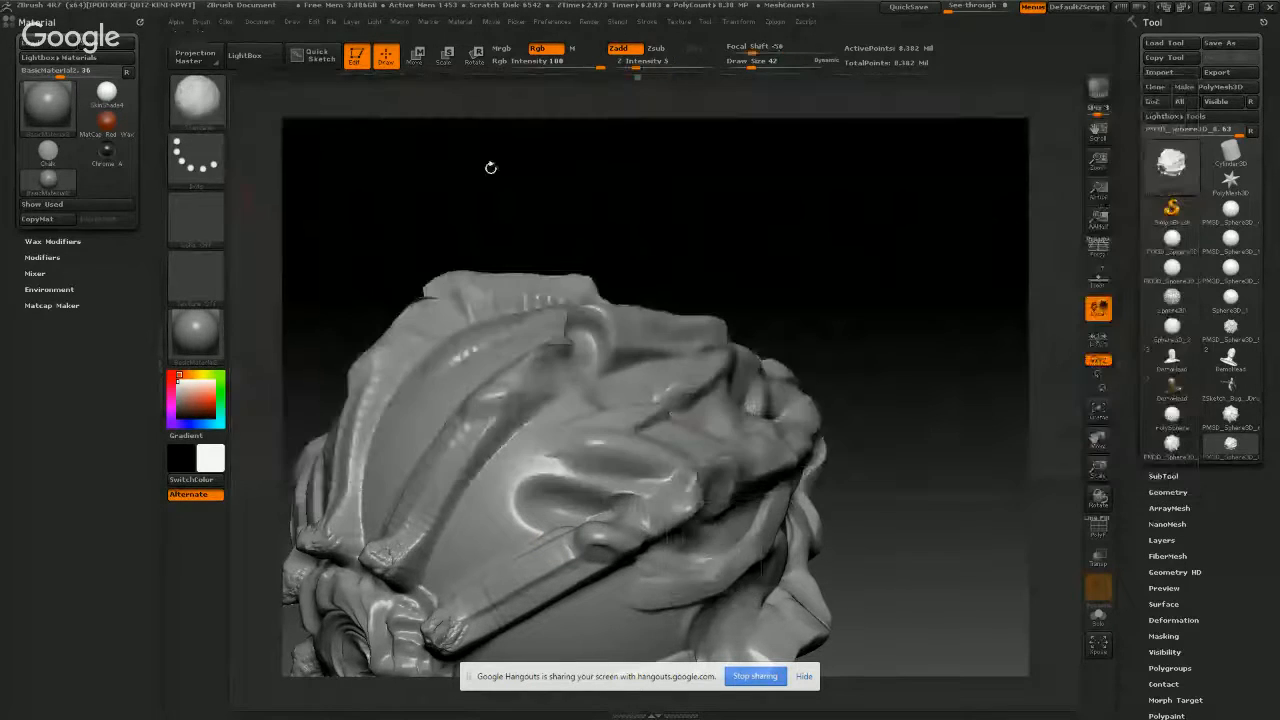
right_drag(600, 442, 575, 446)
click(656, 48)
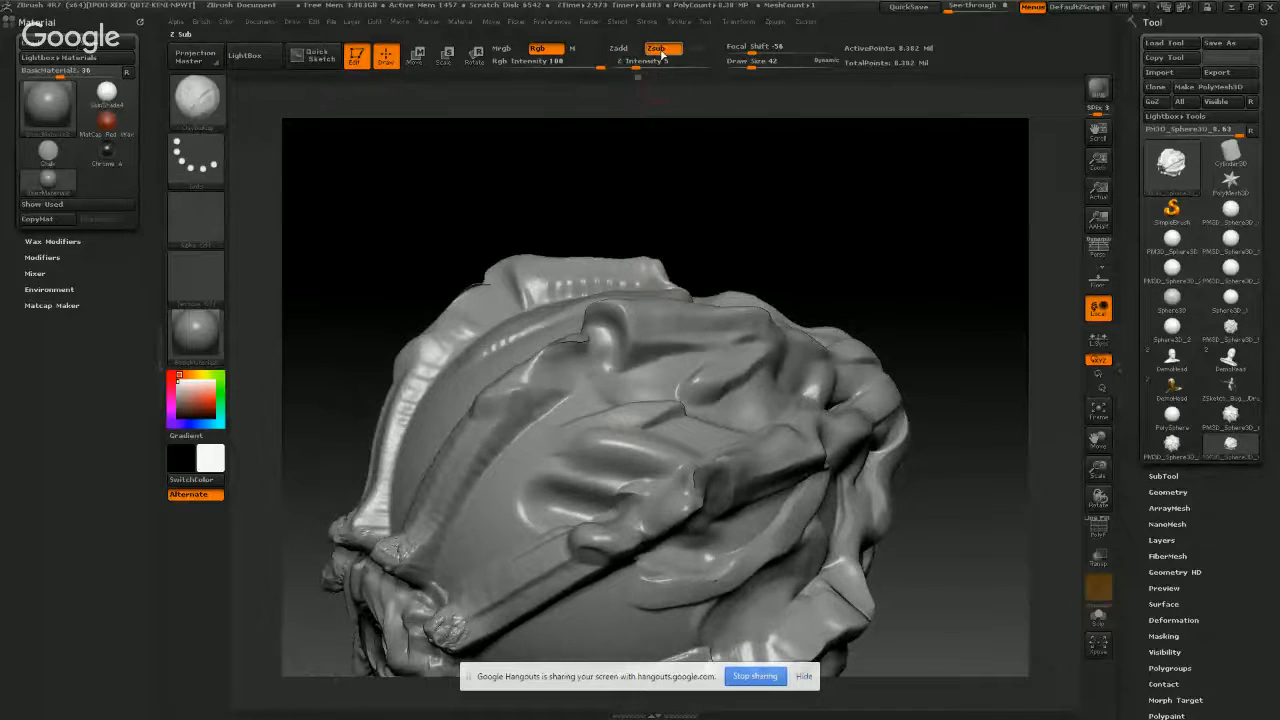
click(611, 67)
click(603, 67)
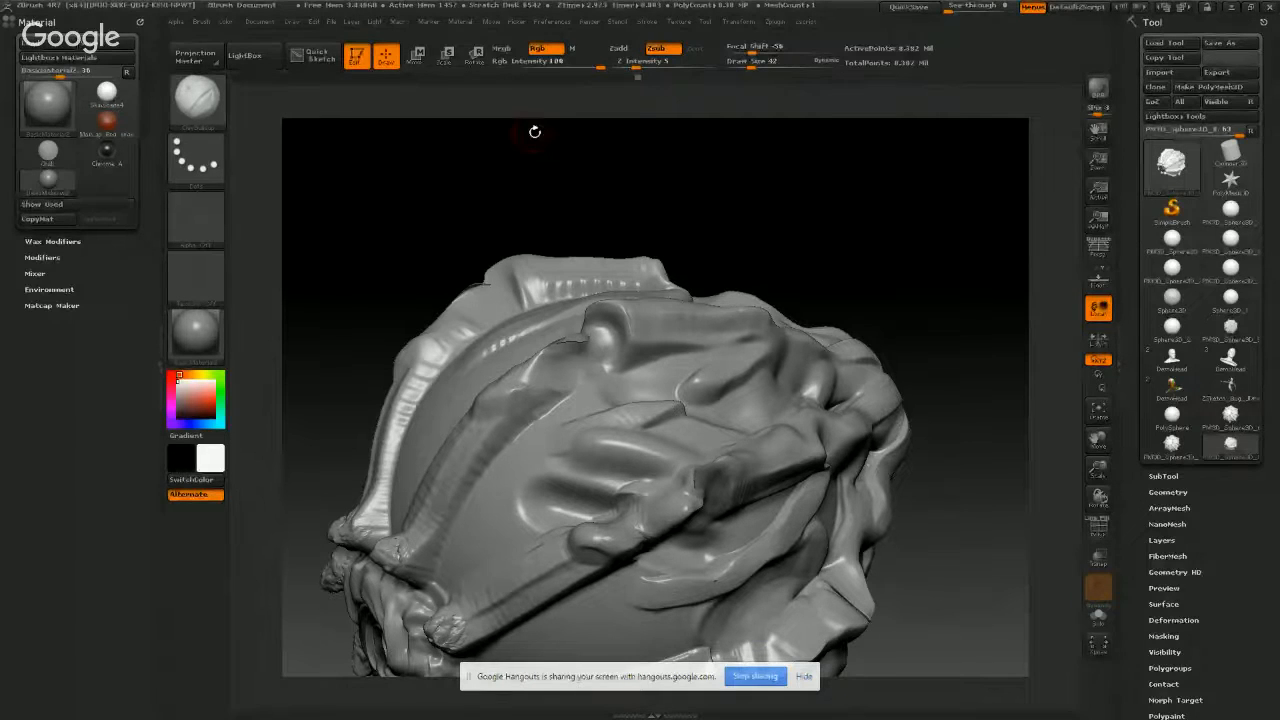
- Turn to the swirled end of the sculpt, try carving the hollow between the ridges, and return the brush to Zadd
drag(535, 131, 704, 374)
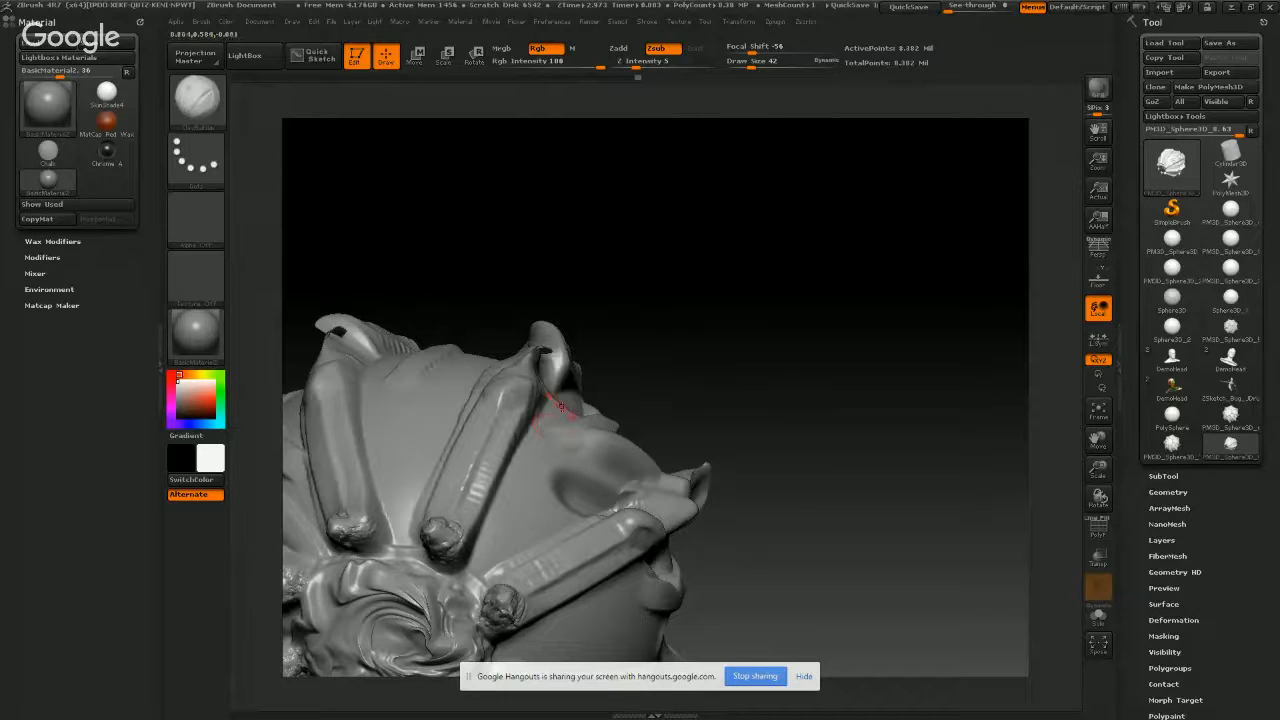
right_click(578, 508)
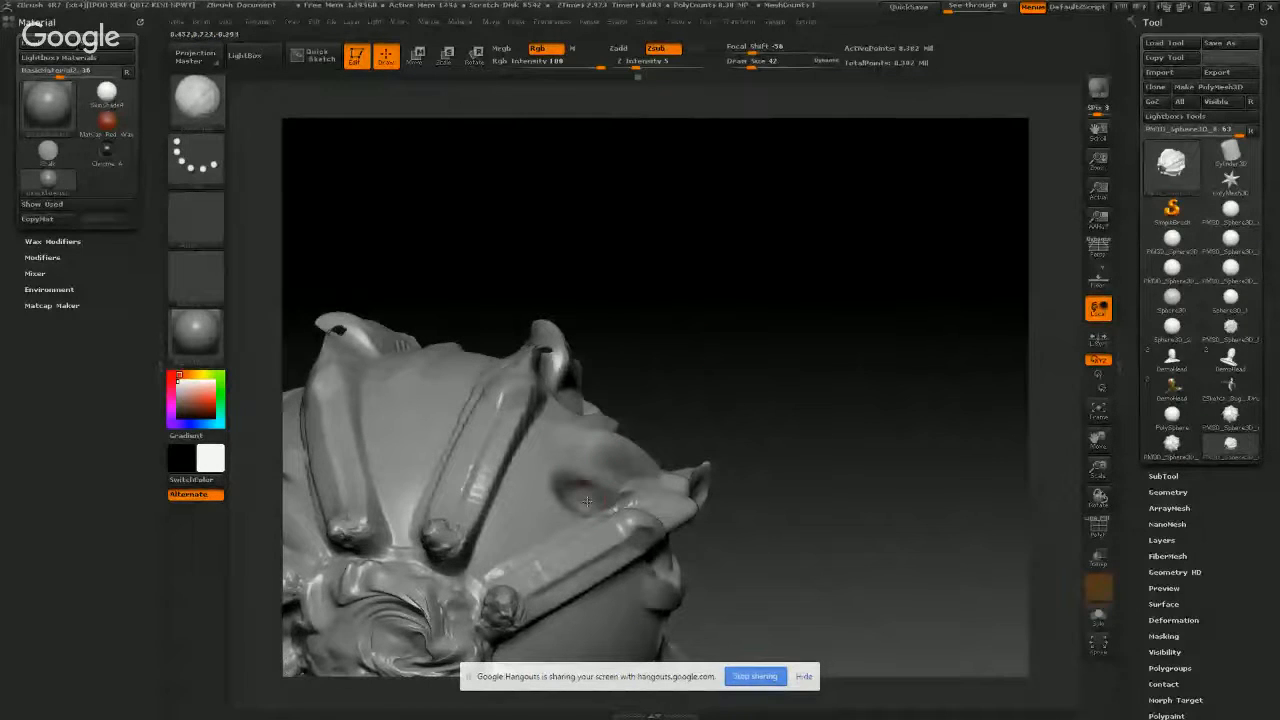
click(465, 407)
key(ctrl)
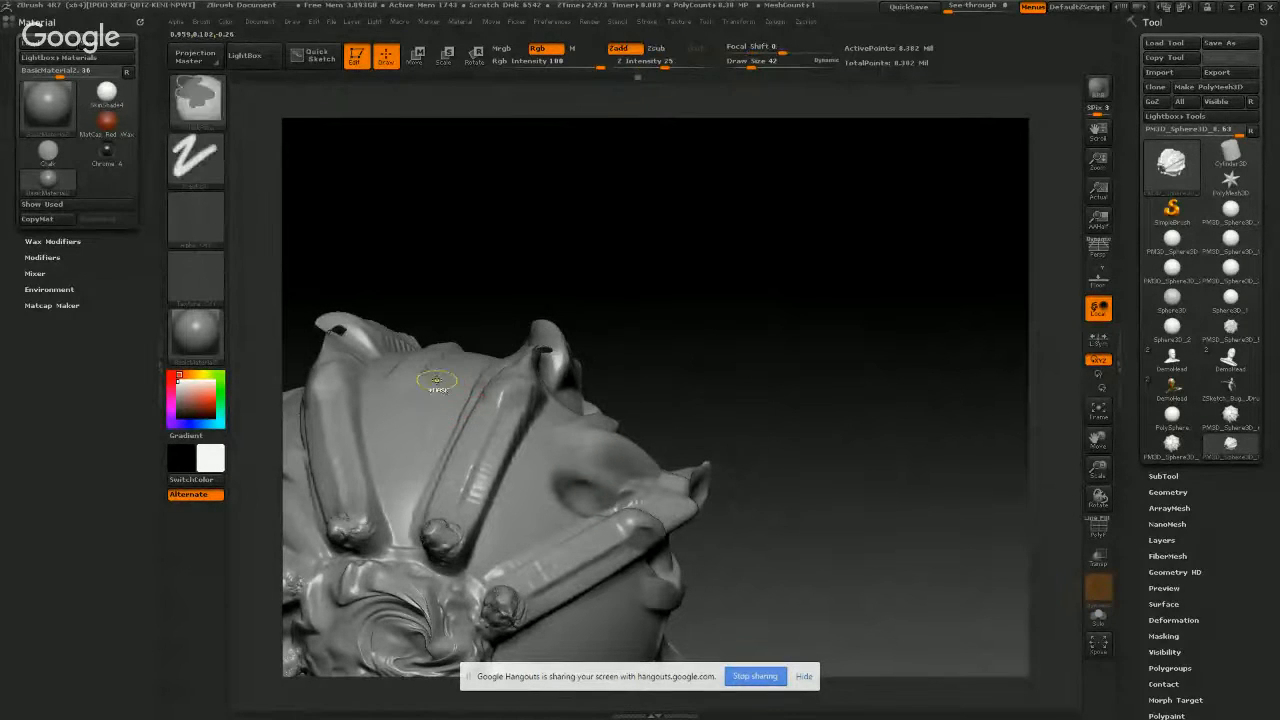
click(613, 51)
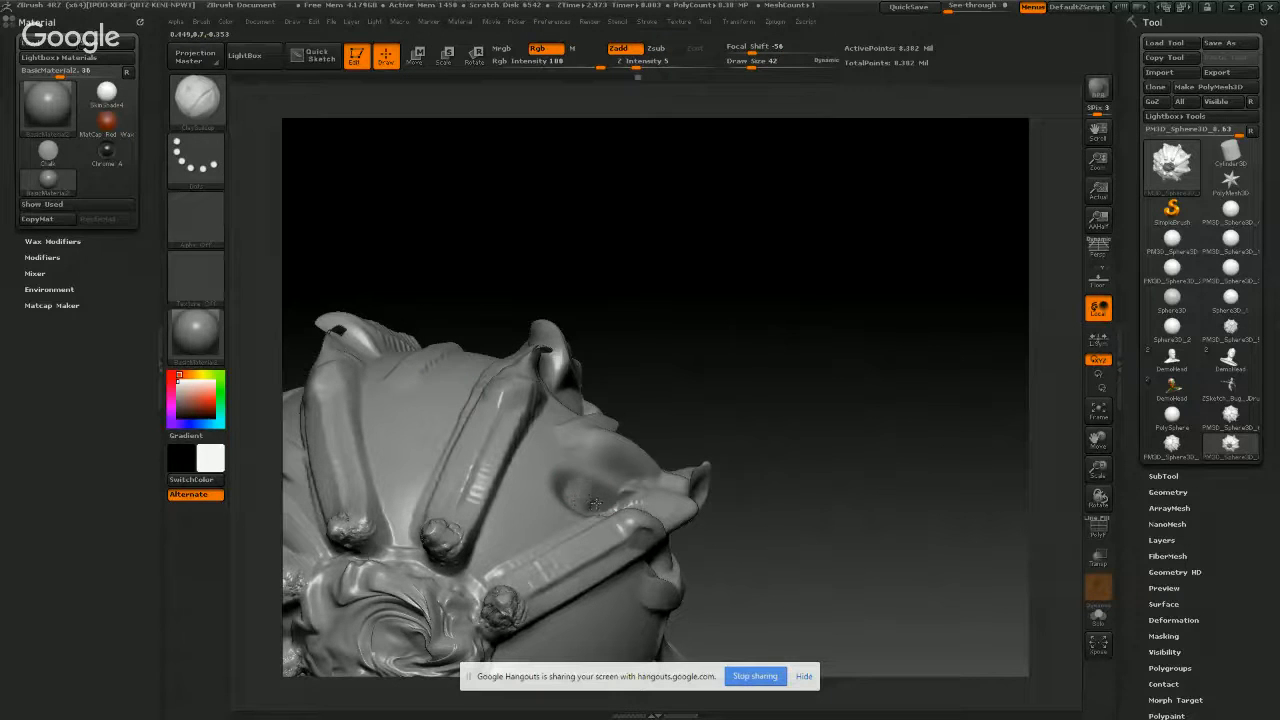
- Fill the hollow between the ridges at the swirled end with ClayBuildup strokes in Zadd mode
drag(568, 487, 566, 480)
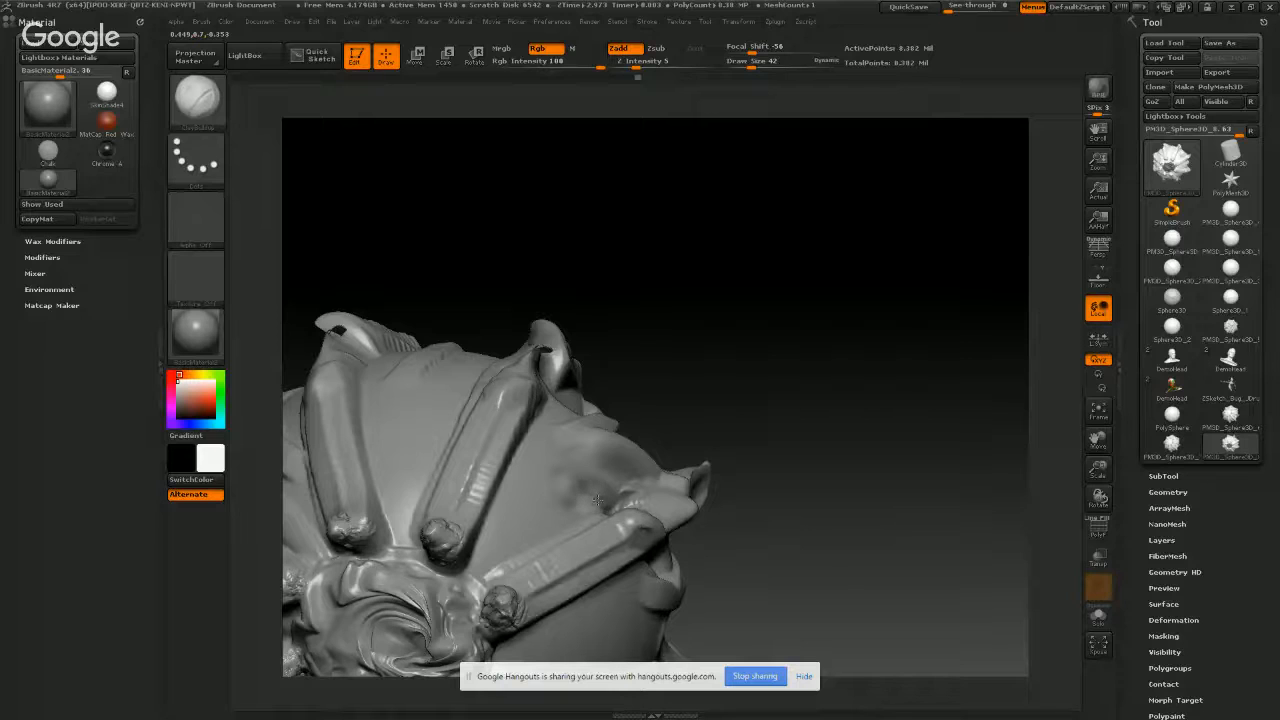
drag(597, 500, 614, 498)
right_drag(622, 496, 581, 521)
mouse_move(592, 490)
mouse_down()
mouse_move(543, 492)
mouse_move(604, 512)
mouse_move(556, 501)
mouse_move(551, 480)
mouse_up()
mouse_move(551, 479)
right_down()
mouse_move(588, 410)
mouse_move(433, 155)
right_up()
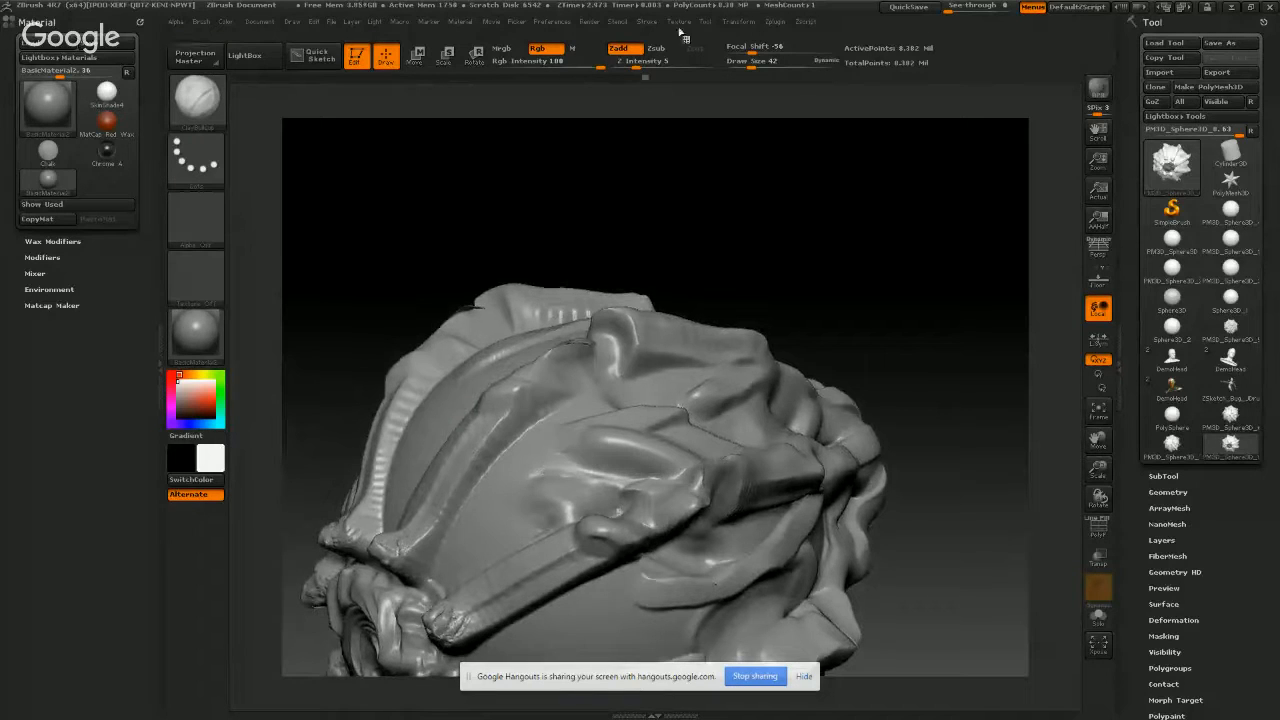
- Switch the brush to Zsub and carve uneven dents into the filled area between the two ridges
click(656, 48)
mouse_move(613, 449)
mouse_down()
mouse_move(630, 441)
mouse_move(615, 426)
mouse_move(689, 460)
mouse_move(672, 469)
mouse_up()
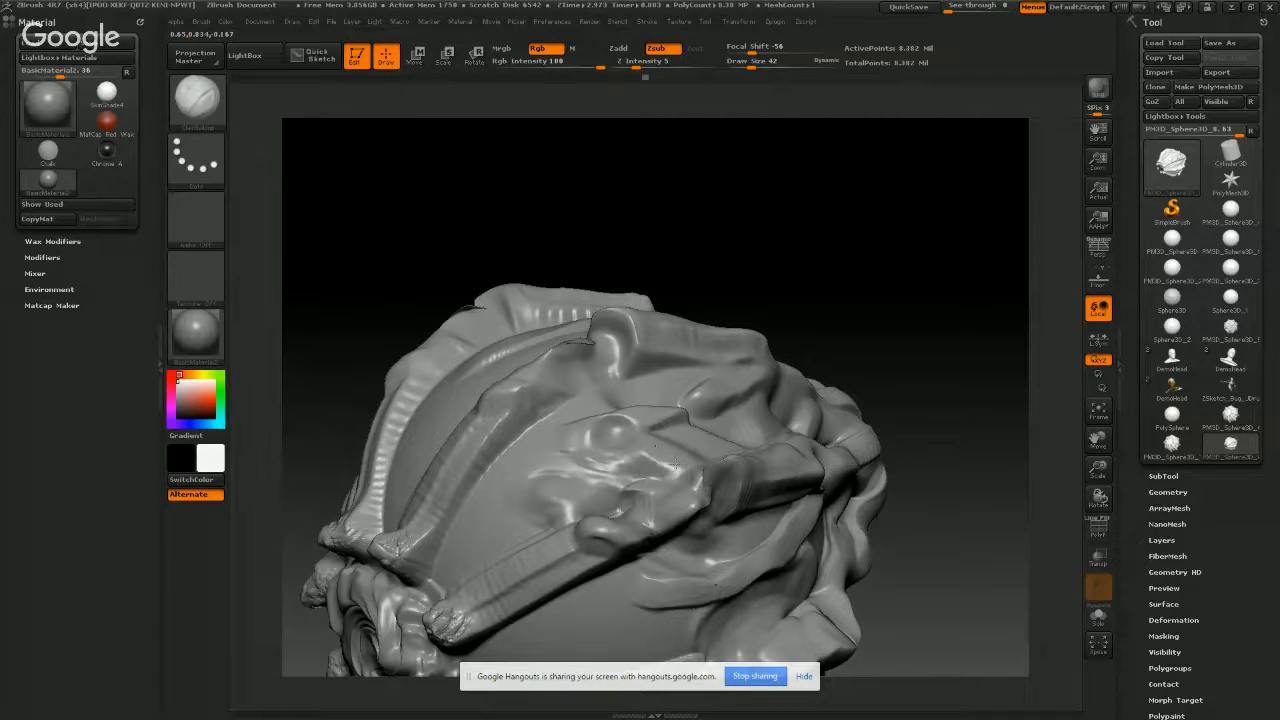
right_drag(671, 466, 651, 421)
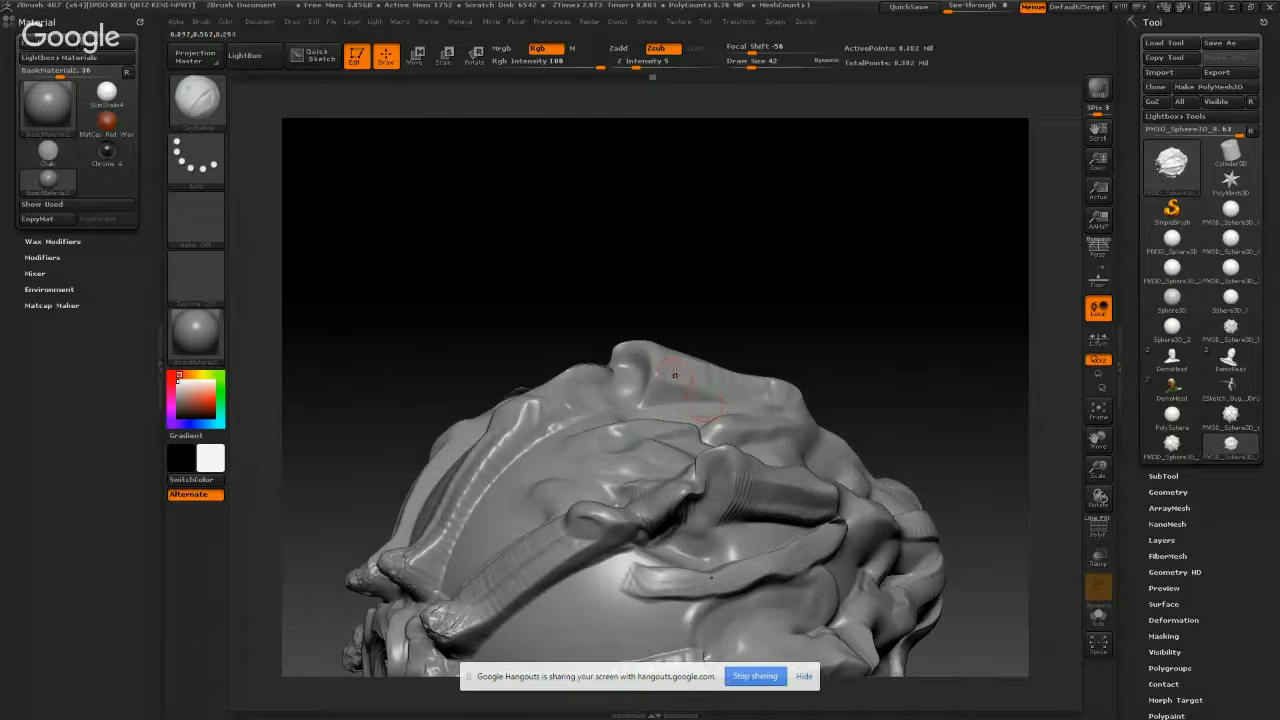
mouse_move(603, 460)
right_down()
mouse_move(655, 480)
mouse_move(655, 498)
mouse_move(608, 514)
right_up()
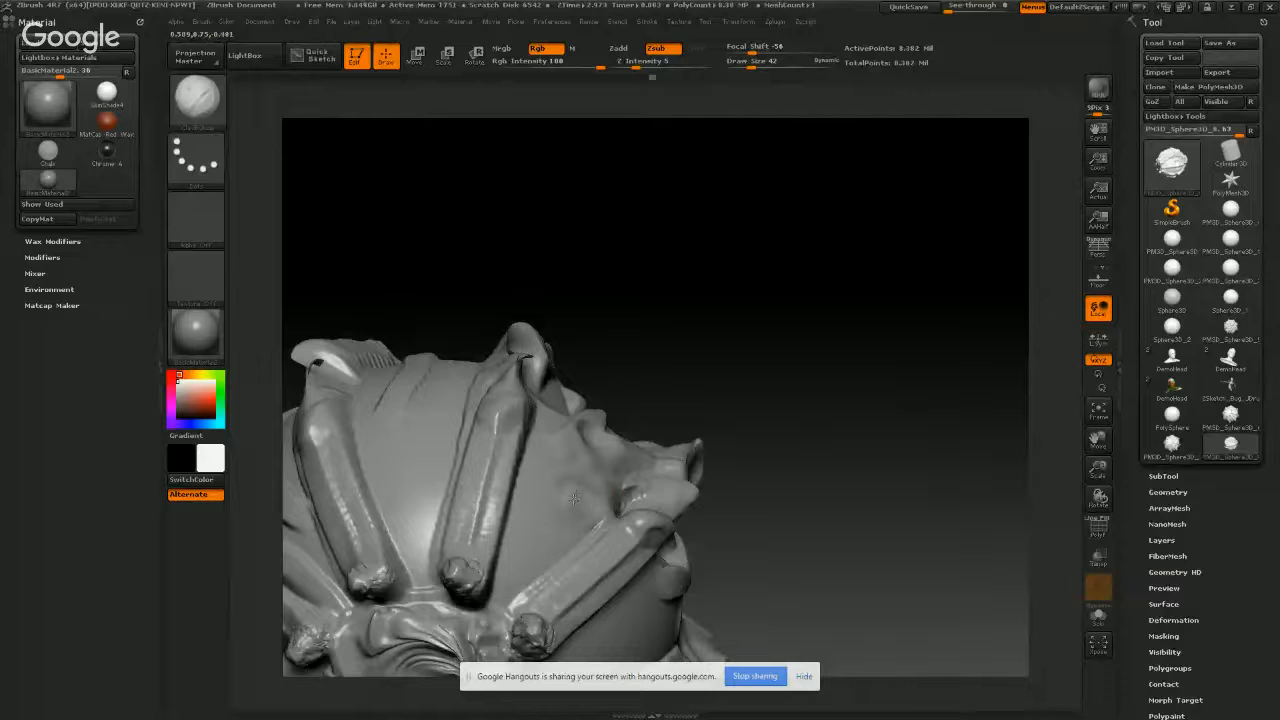
mouse_move(603, 489)
right_down()
mouse_move(611, 405)
mouse_move(587, 434)
mouse_move(617, 450)
right_up()
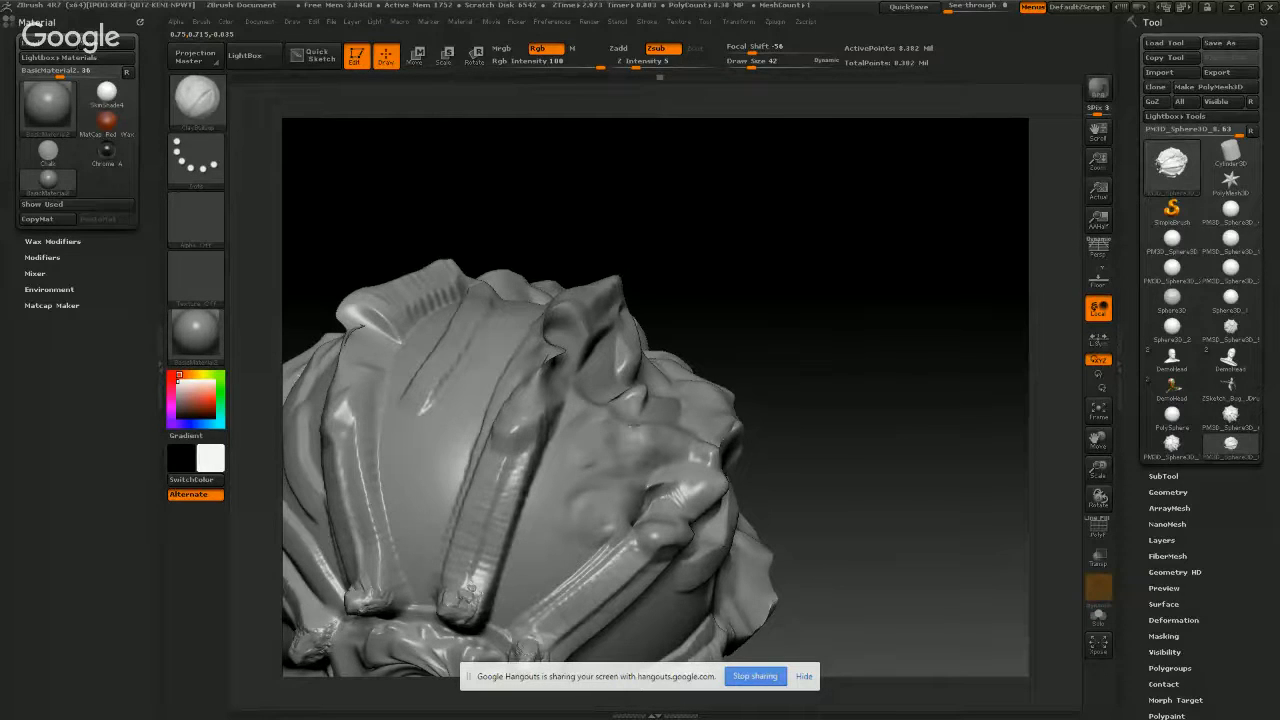
mouse_move(606, 418)
mouse_down()
mouse_move(634, 336)
mouse_move(582, 414)
mouse_up()
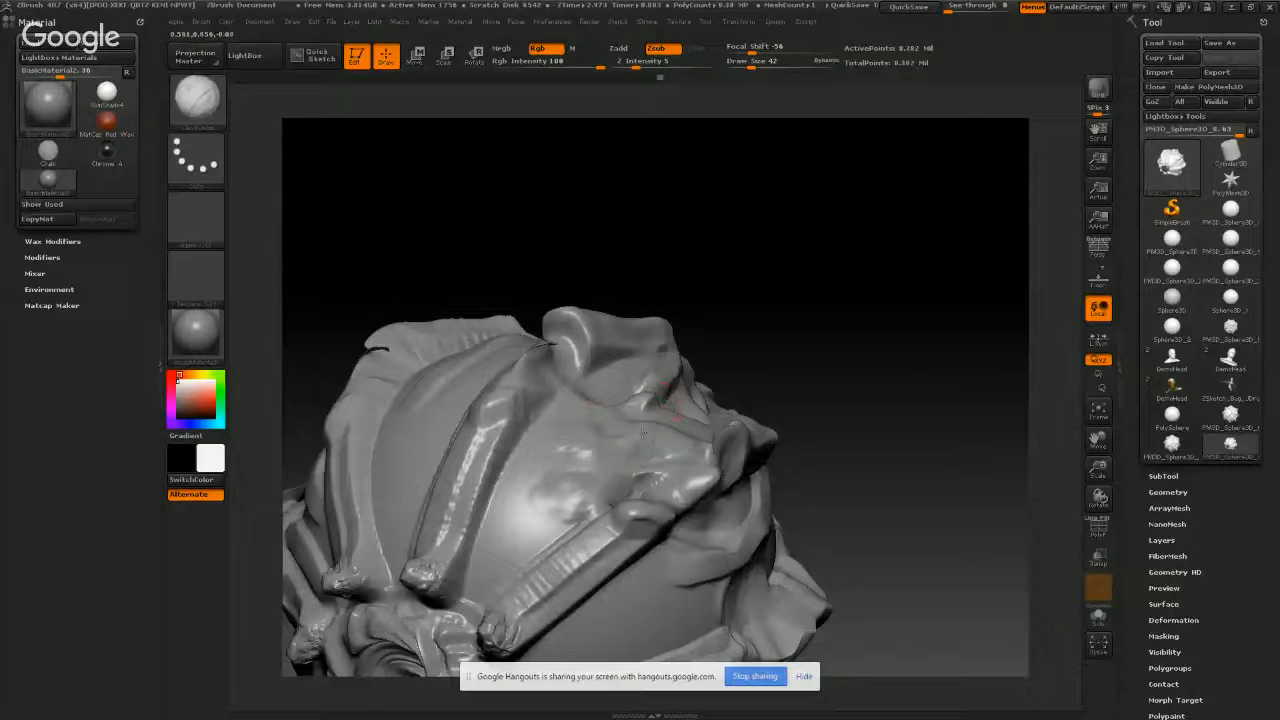
- Deepen the creases across the dented area, up to the outer end of the upper ridge
mouse_move(660, 436)
right_down()
mouse_move(618, 428)
mouse_move(651, 427)
right_up()
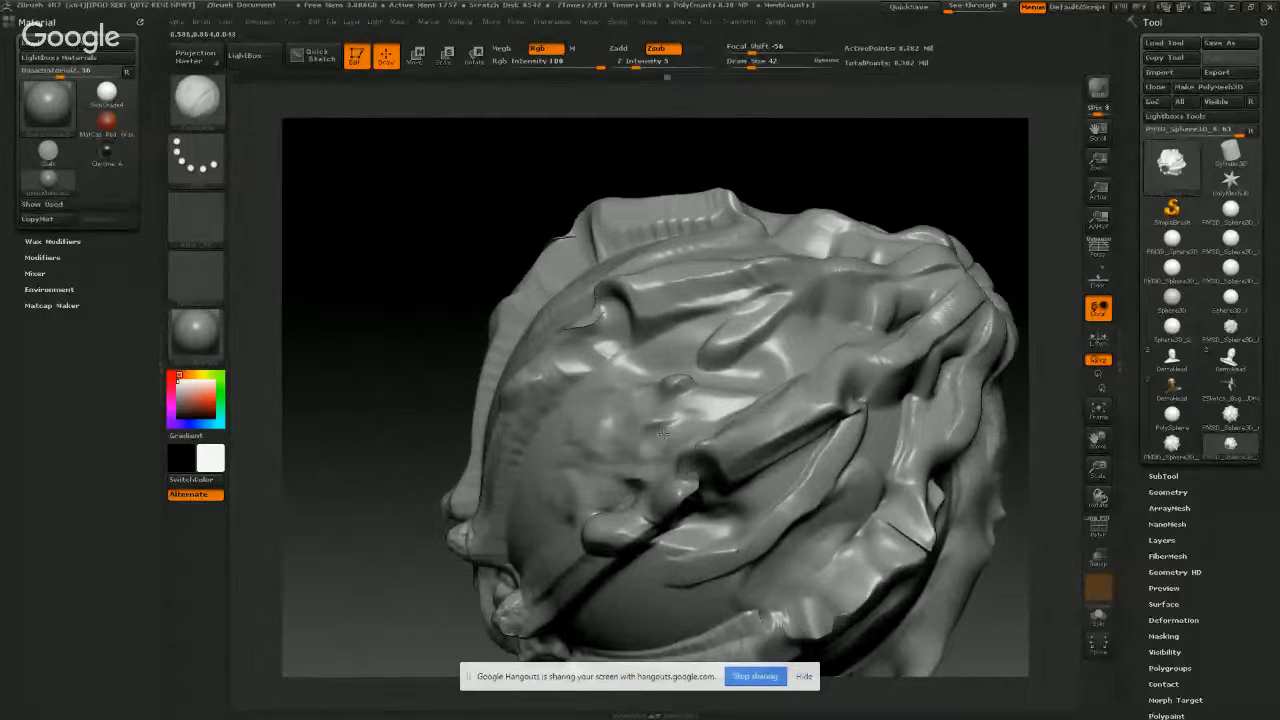
drag(663, 432, 640, 451)
mouse_move(720, 404)
mouse_down()
mouse_move(640, 450)
mouse_move(654, 438)
mouse_up()
mouse_move(650, 440)
right_down()
mouse_move(729, 338)
mouse_move(666, 412)
right_up()
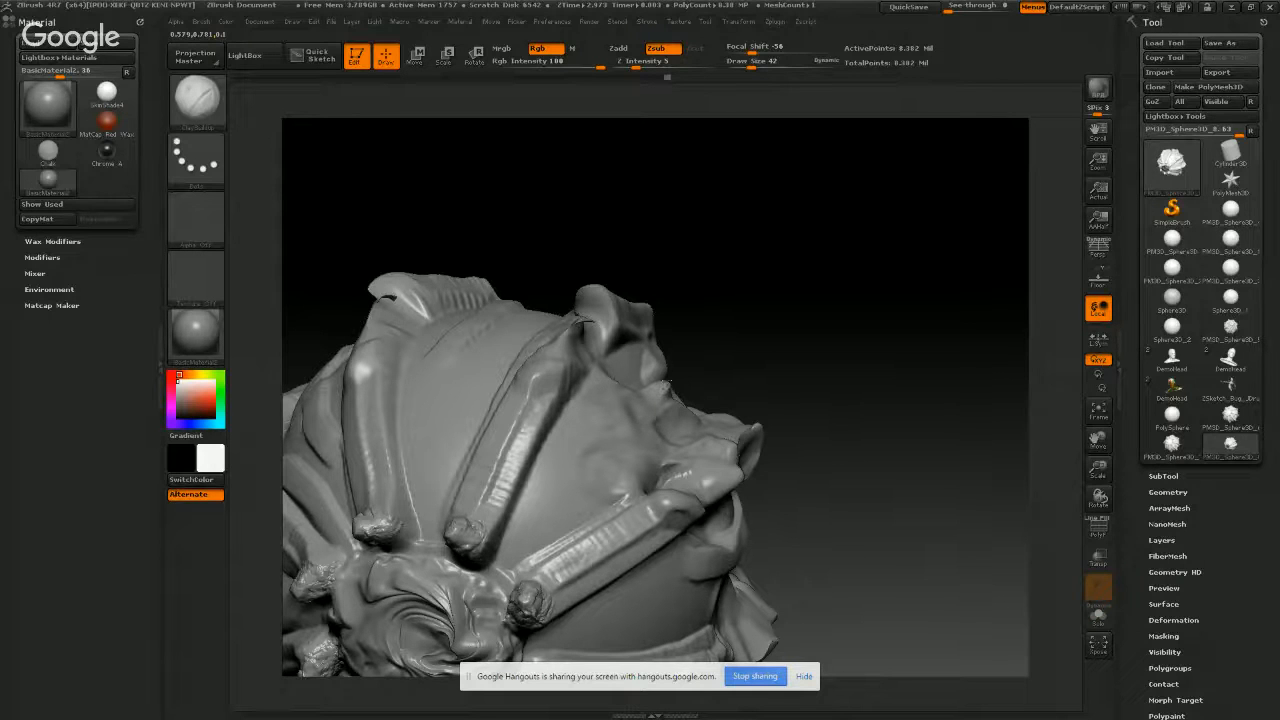
drag(647, 370, 656, 398)
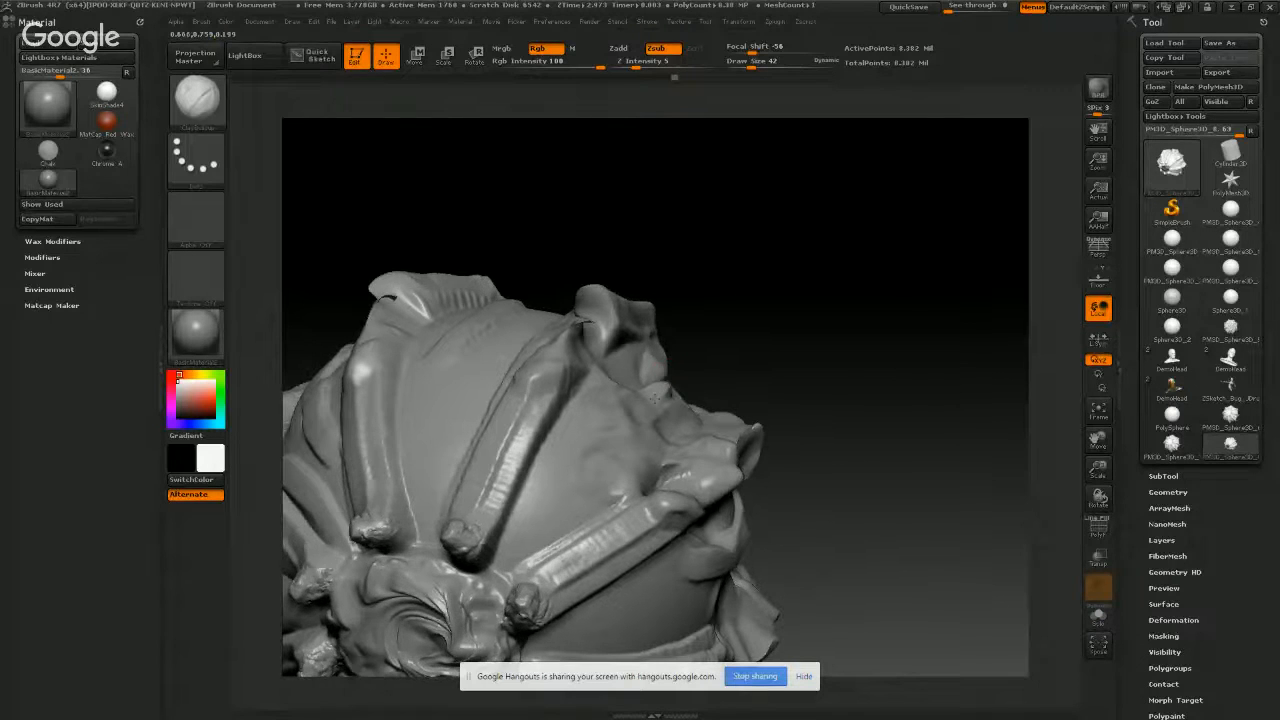
right_drag(656, 398, 550, 396)
- Build a small bump in the dented area with Zadd, then carve it down with Zsub
click(619, 54)
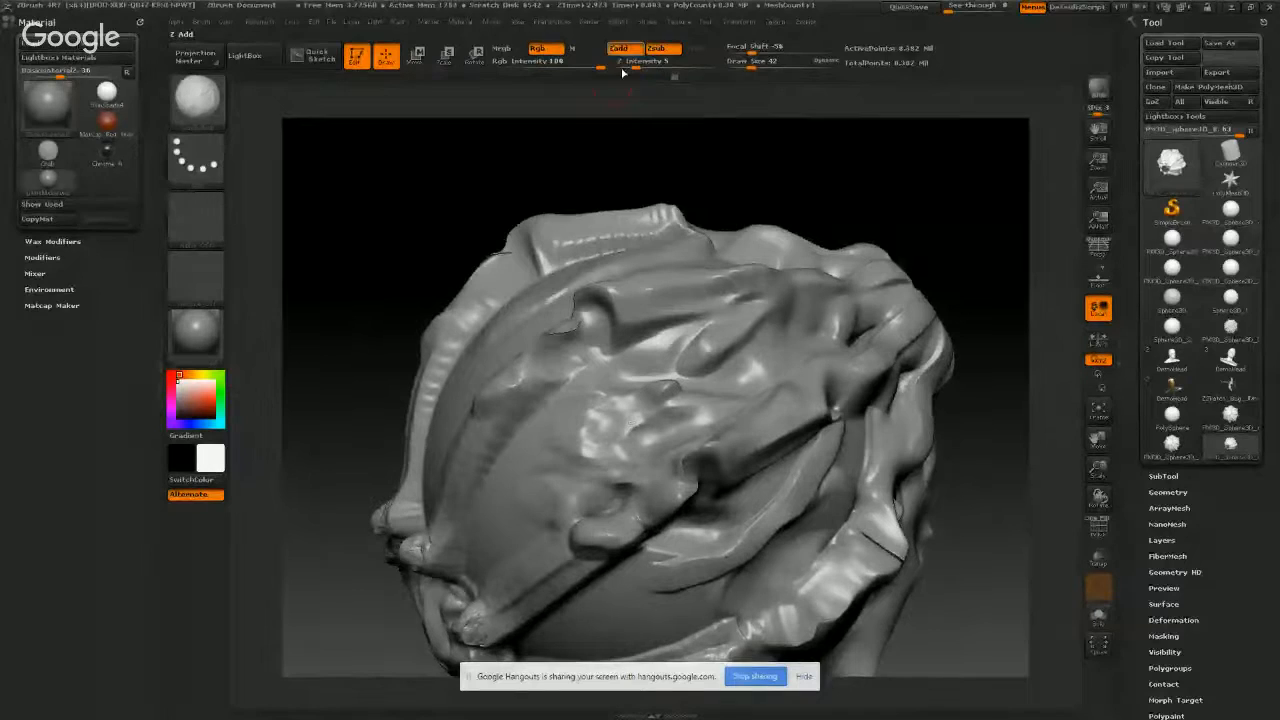
mouse_move(670, 379)
mouse_down()
mouse_move(686, 362)
mouse_move(670, 384)
mouse_up()
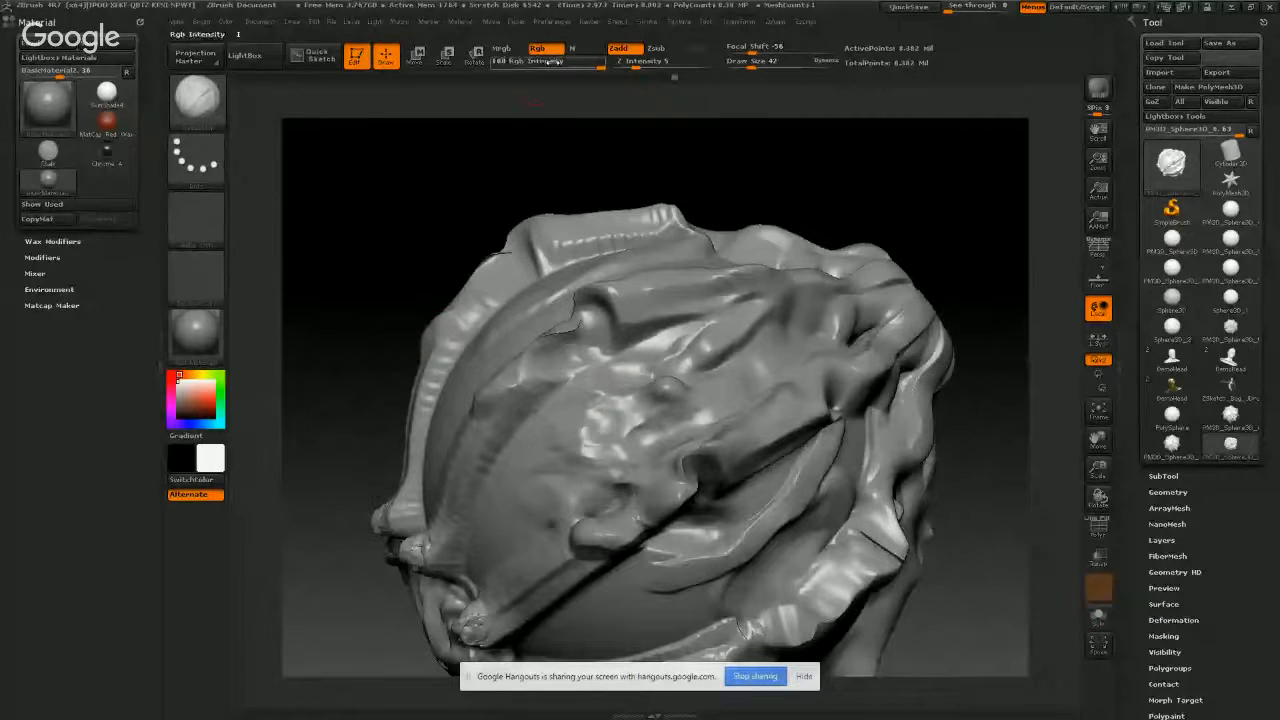
click(656, 48)
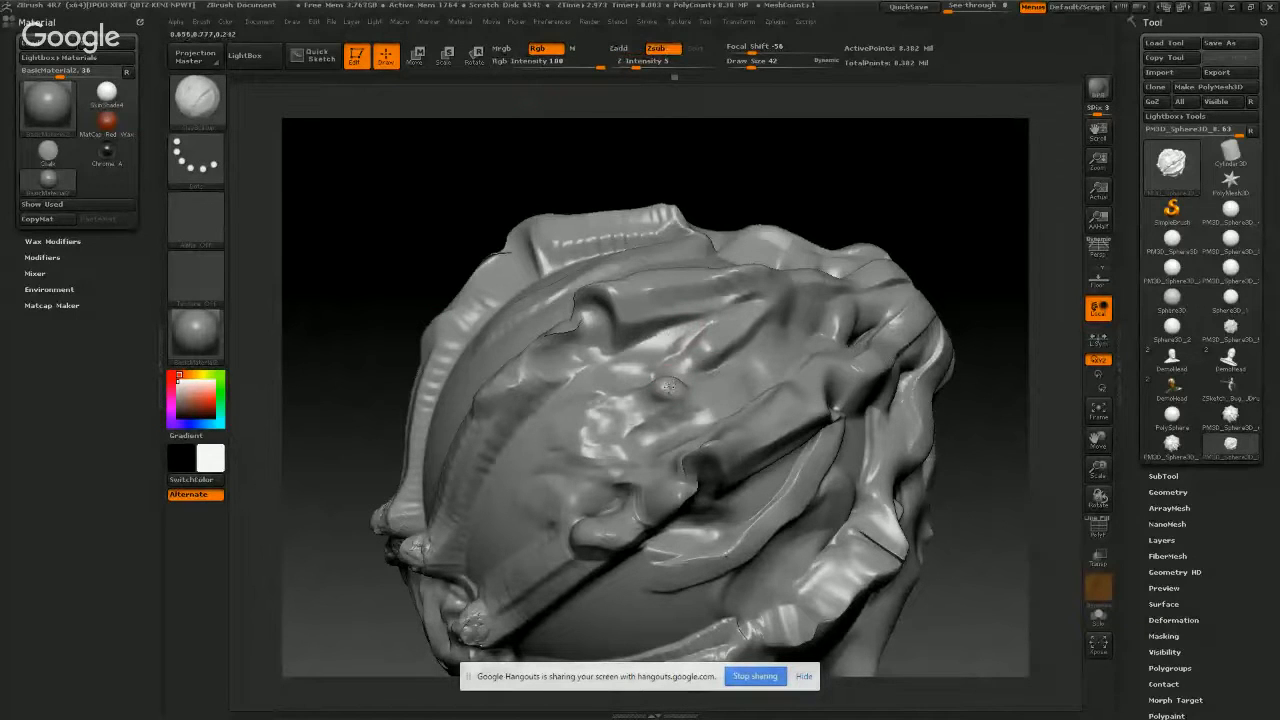
right_drag(735, 530, 669, 396)
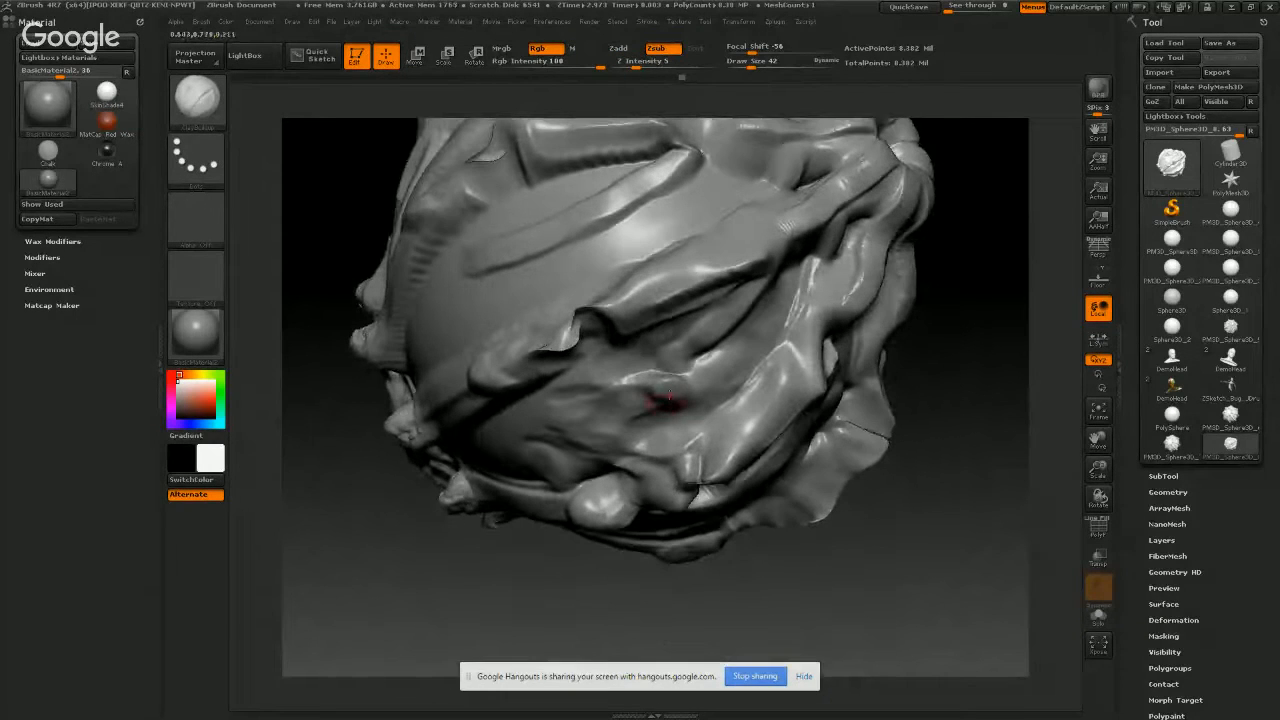
mouse_move(658, 385)
mouse_down()
mouse_move(680, 380)
mouse_move(663, 392)
mouse_up()
- Return to Zadd and build uneven folds along the smooth panel between the two ridges, down to the swirled end
mouse_move(662, 406)
right_down()
mouse_move(660, 338)
mouse_move(610, 310)
right_up()
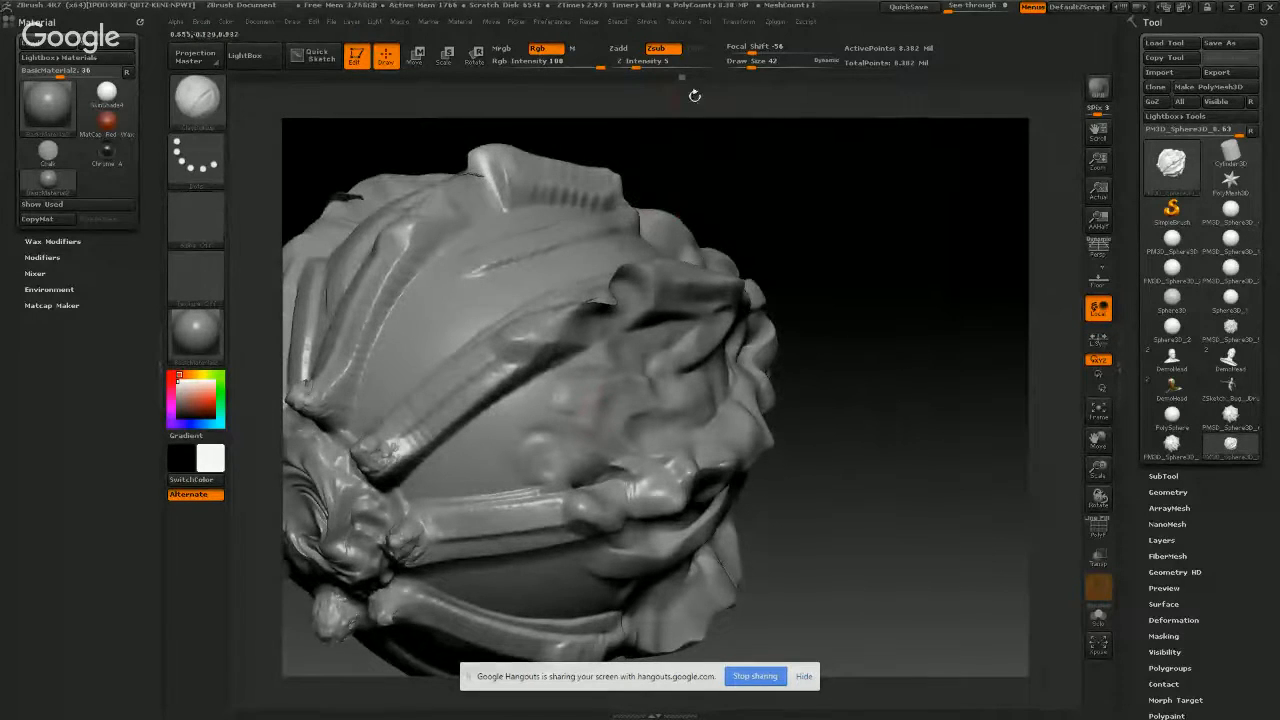
mouse_move(518, 426)
mouse_down()
mouse_move(540, 410)
mouse_move(560, 422)
mouse_move(605, 395)
mouse_move(561, 397)
mouse_move(615, 388)
mouse_move(480, 440)
mouse_move(548, 396)
mouse_up()
mouse_move(520, 484)
mouse_down()
mouse_move(430, 486)
mouse_move(525, 462)
mouse_move(430, 472)
mouse_move(560, 366)
mouse_move(660, 342)
mouse_up()
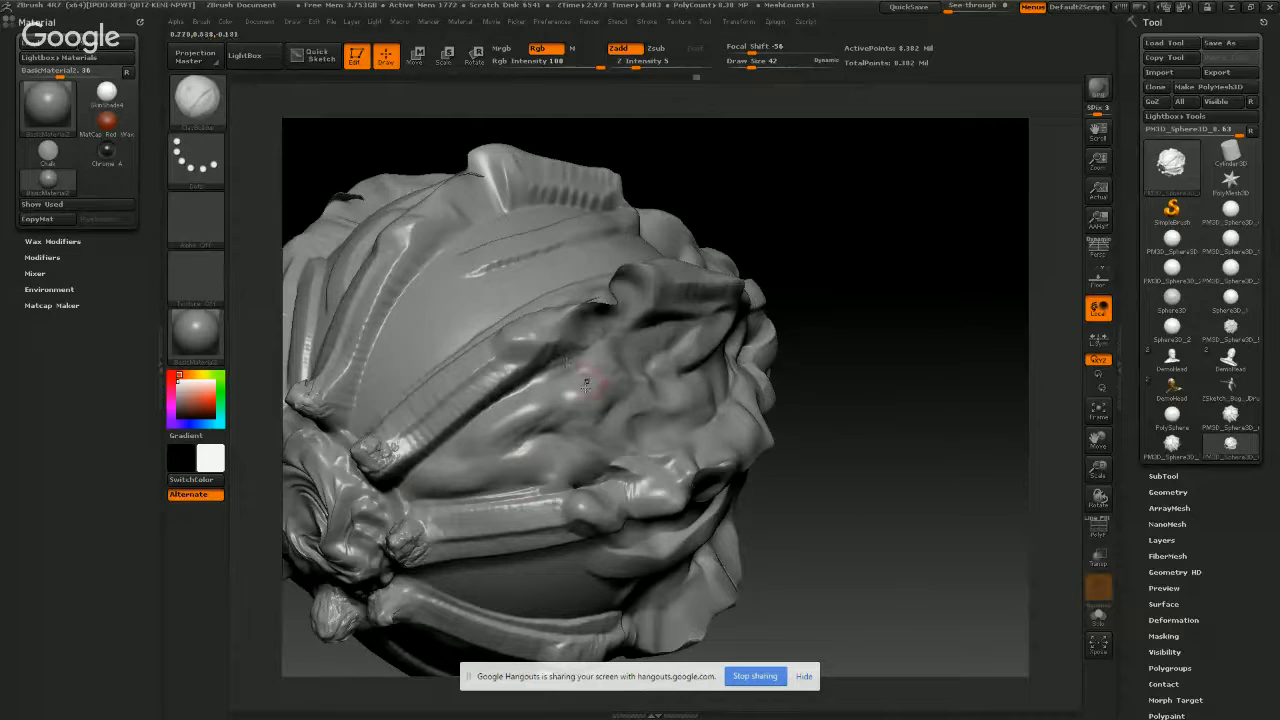
mouse_move(587, 386)
mouse_down()
mouse_move(640, 345)
mouse_move(590, 411)
mouse_up()
- Switch to Zsub and carve creases between the new folds and around the outer ridge end
mouse_move(590, 411)
right_down()
mouse_move(617, 510)
mouse_move(592, 490)
right_up()
click(655, 49)
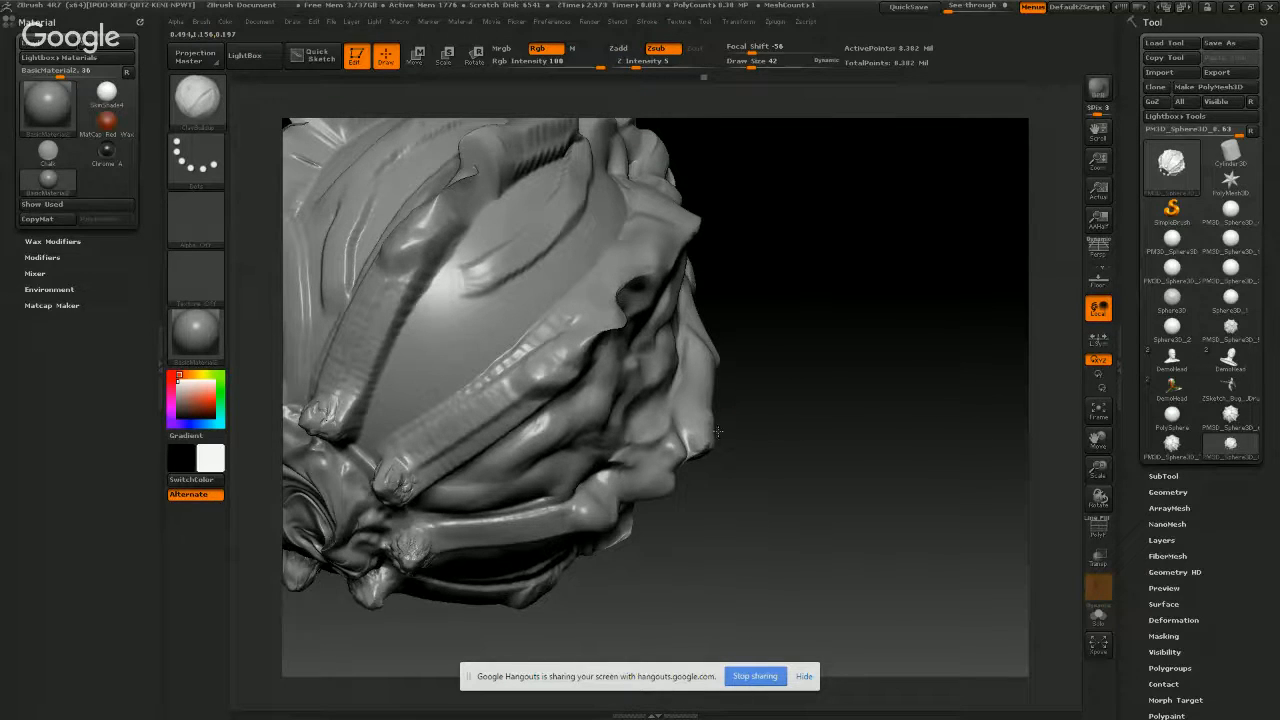
mouse_move(718, 431)
mouse_down()
mouse_move(691, 462)
mouse_move(698, 452)
mouse_move(655, 430)
mouse_move(521, 383)
mouse_up()
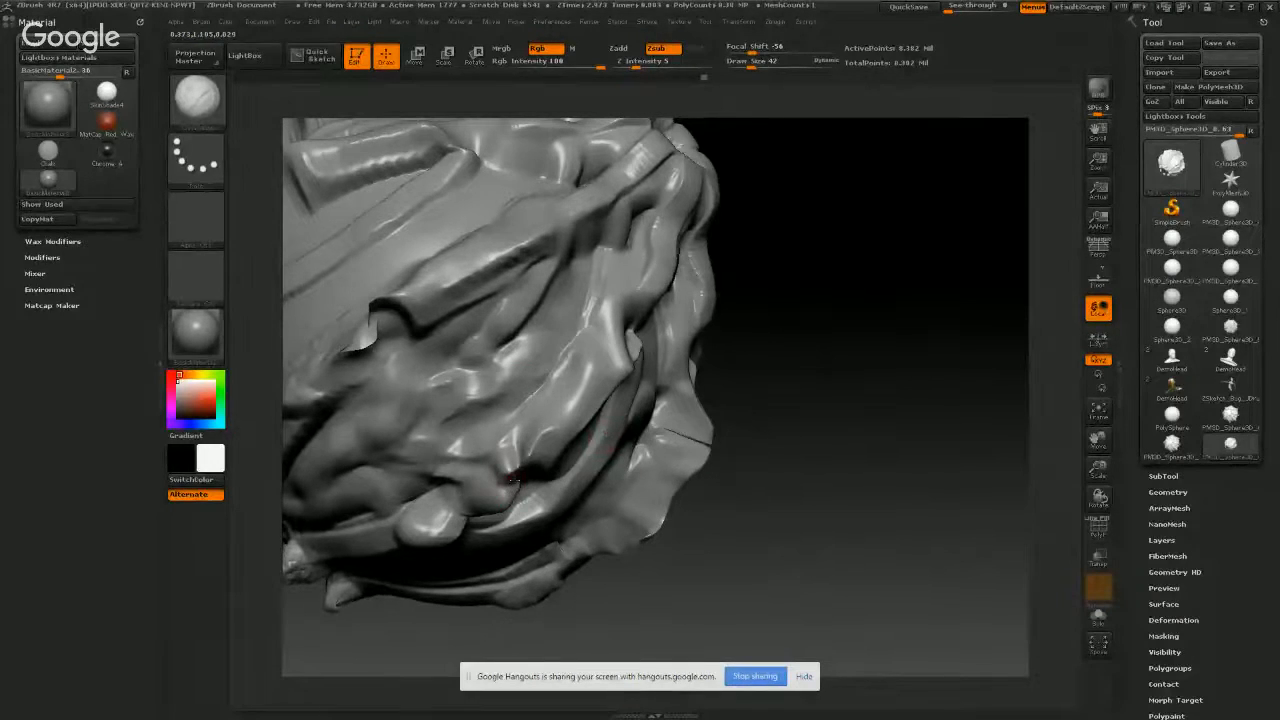
mouse_move(484, 459)
right_down()
mouse_move(402, 484)
mouse_move(437, 405)
mouse_move(436, 466)
right_up()
mouse_move(585, 201)
right_down()
mouse_move(650, 200)
mouse_move(360, 425)
mouse_move(500, 334)
mouse_move(420, 436)
mouse_move(425, 558)
right_up()
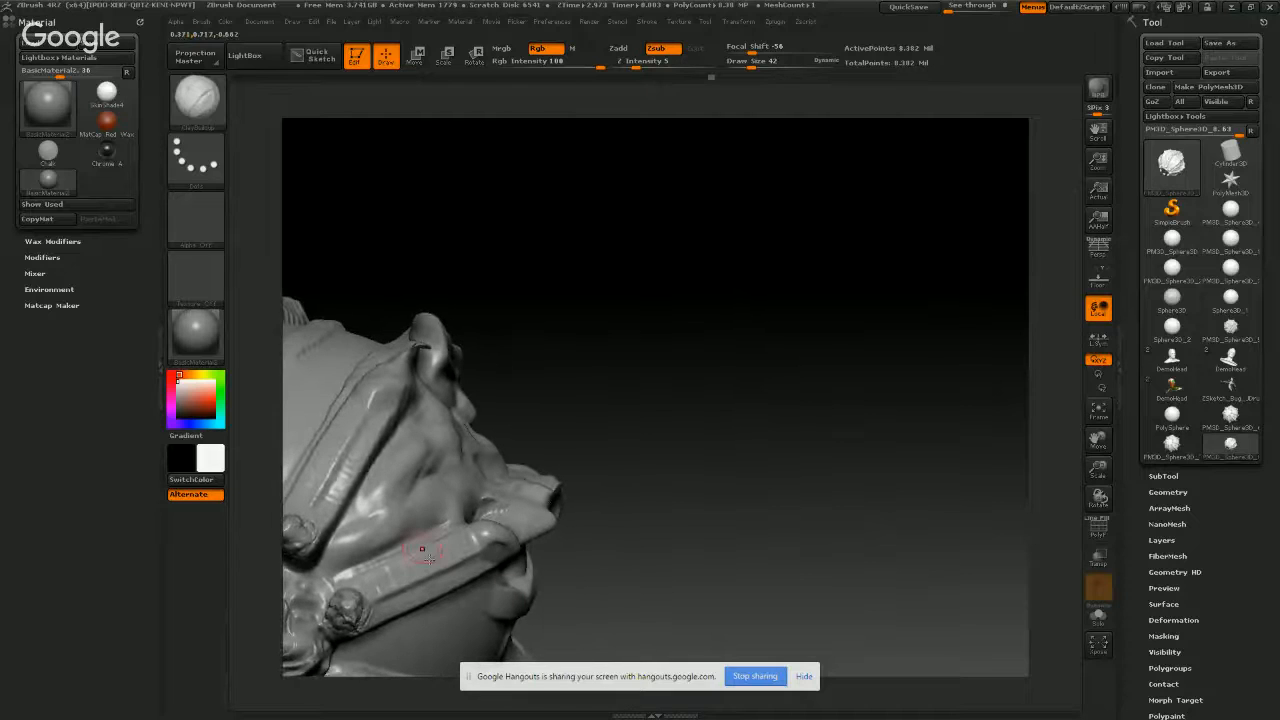
- Frame the whole sculpt, try a carving stroke on the smooth panel between the upper ridges, and undo it
key(f)
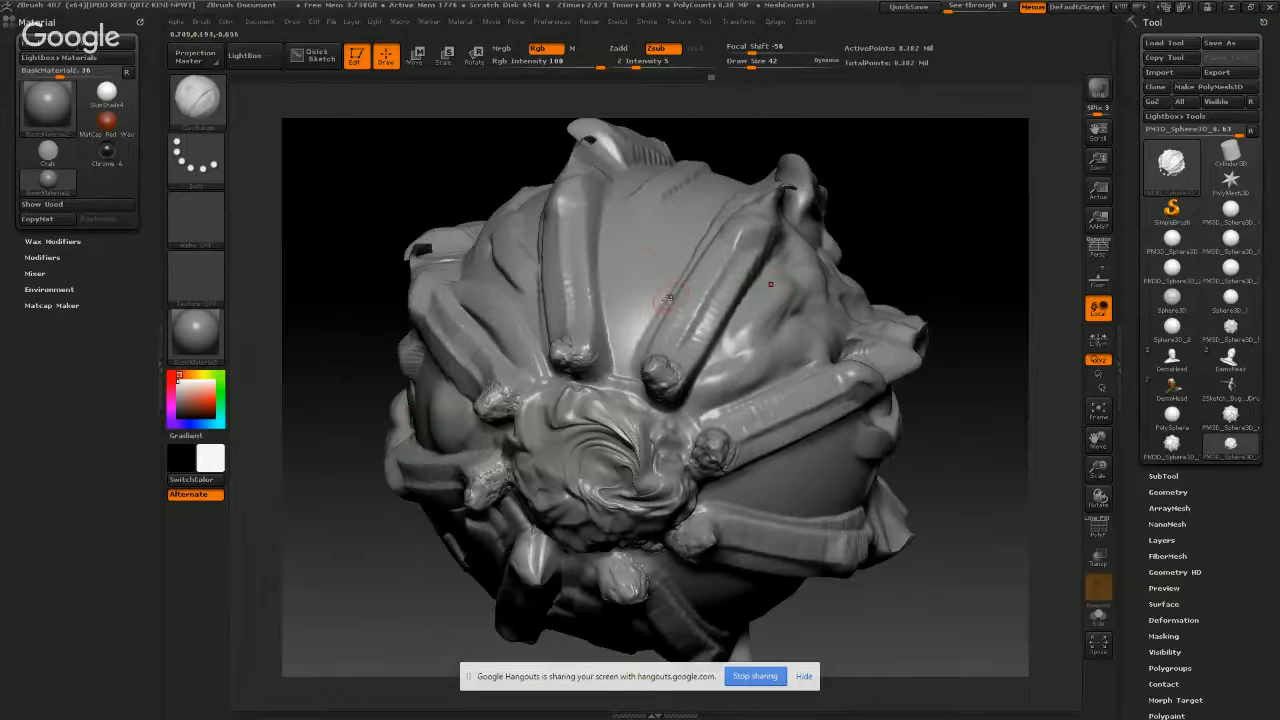
drag(627, 272, 640, 260)
key(ctrl+z)
- Carve further grooves in Zsub across the folded panel and beneath the outer end of the neighbouring ridge
mouse_move(860, 322)
right_down()
mouse_move(790, 312)
mouse_move(811, 317)
right_up()
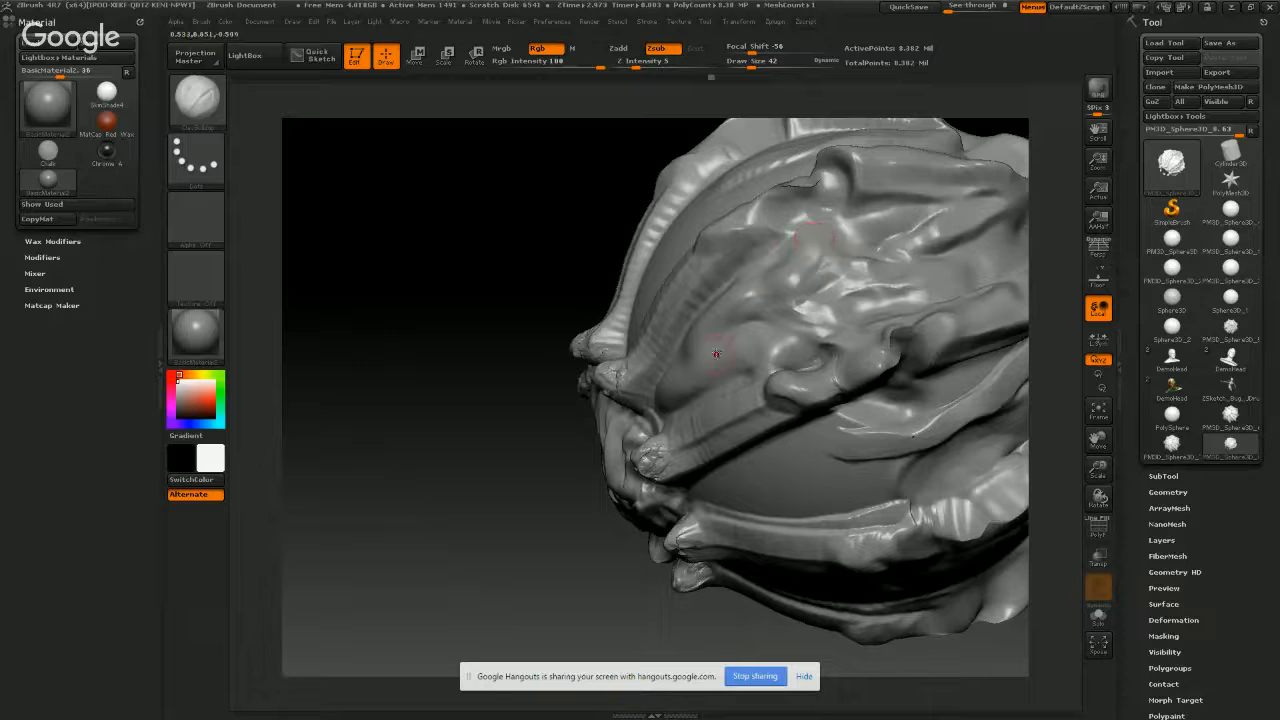
mouse_move(820, 335)
right_down()
mouse_move(836, 358)
mouse_move(863, 263)
right_up()
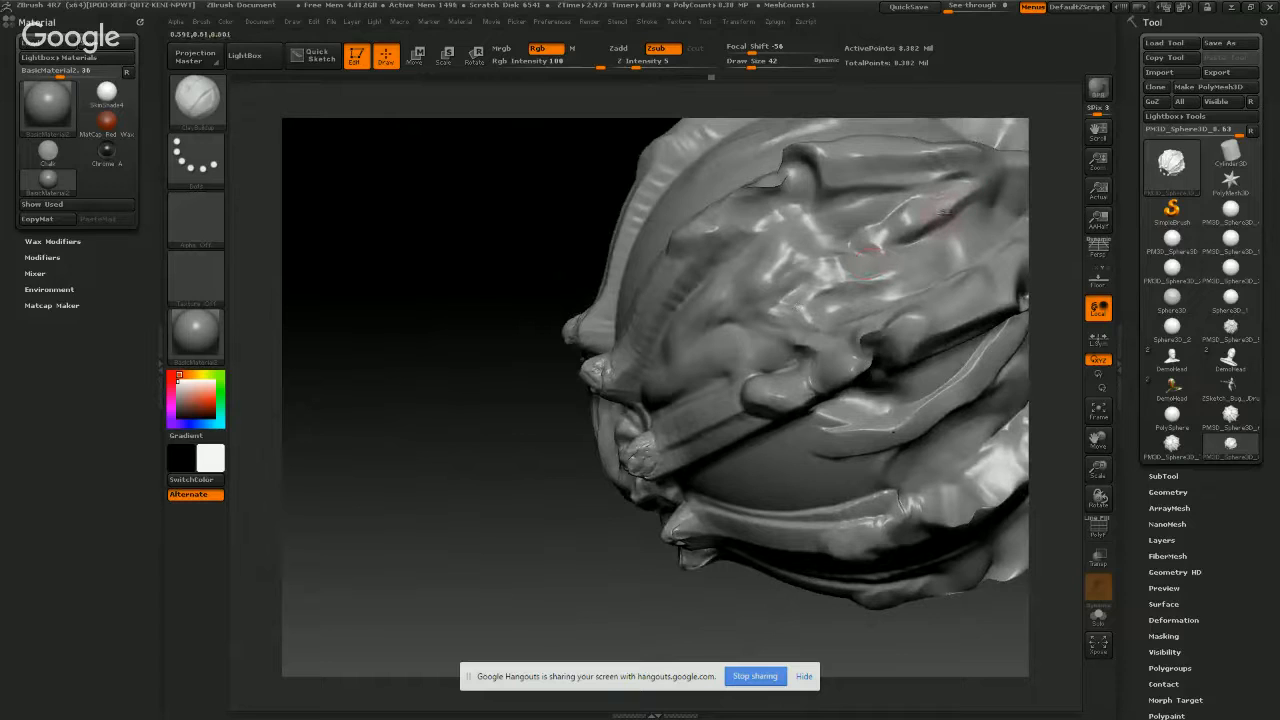
mouse_move(898, 223)
mouse_down()
mouse_move(956, 199)
mouse_move(922, 200)
mouse_up()
mouse_move(560, 200)
mouse_down()
mouse_move(940, 208)
mouse_move(887, 154)
mouse_up()
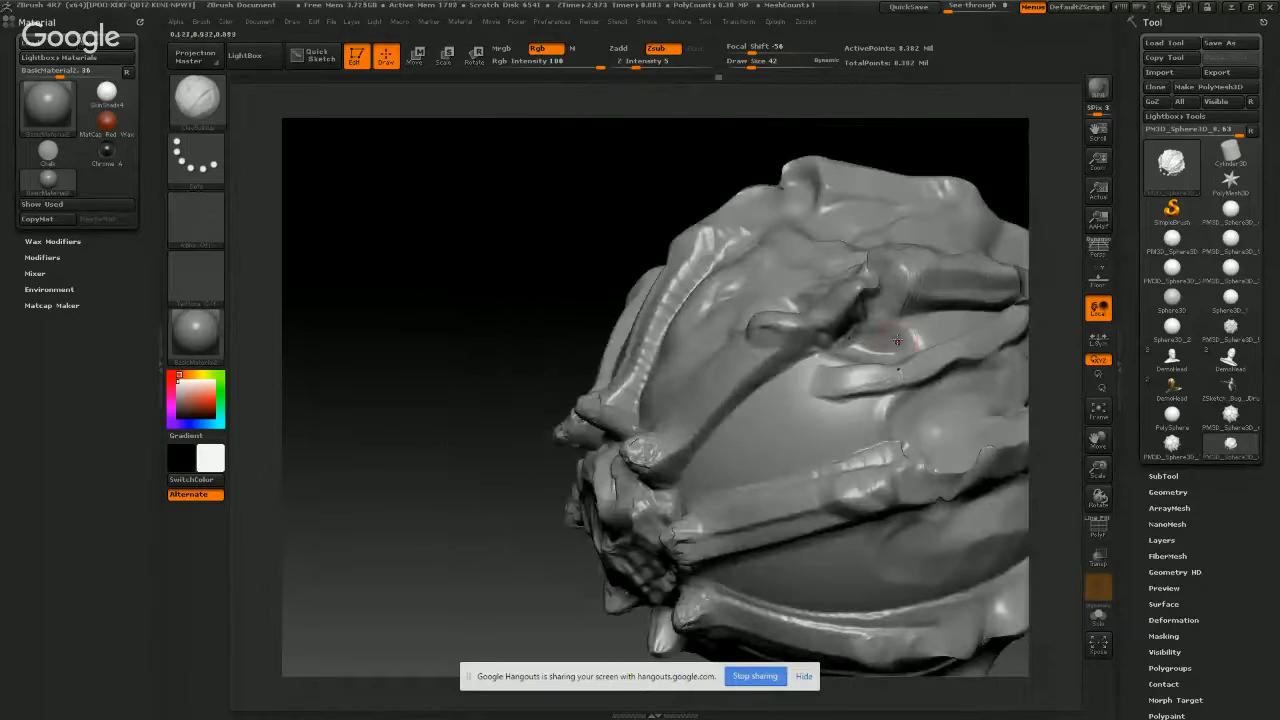
drag(897, 341, 877, 321)
- Turn to the neighbouring smooth panel and carve dents into its outer half below the ridge
alt+right_drag(873, 313, 575, 238)
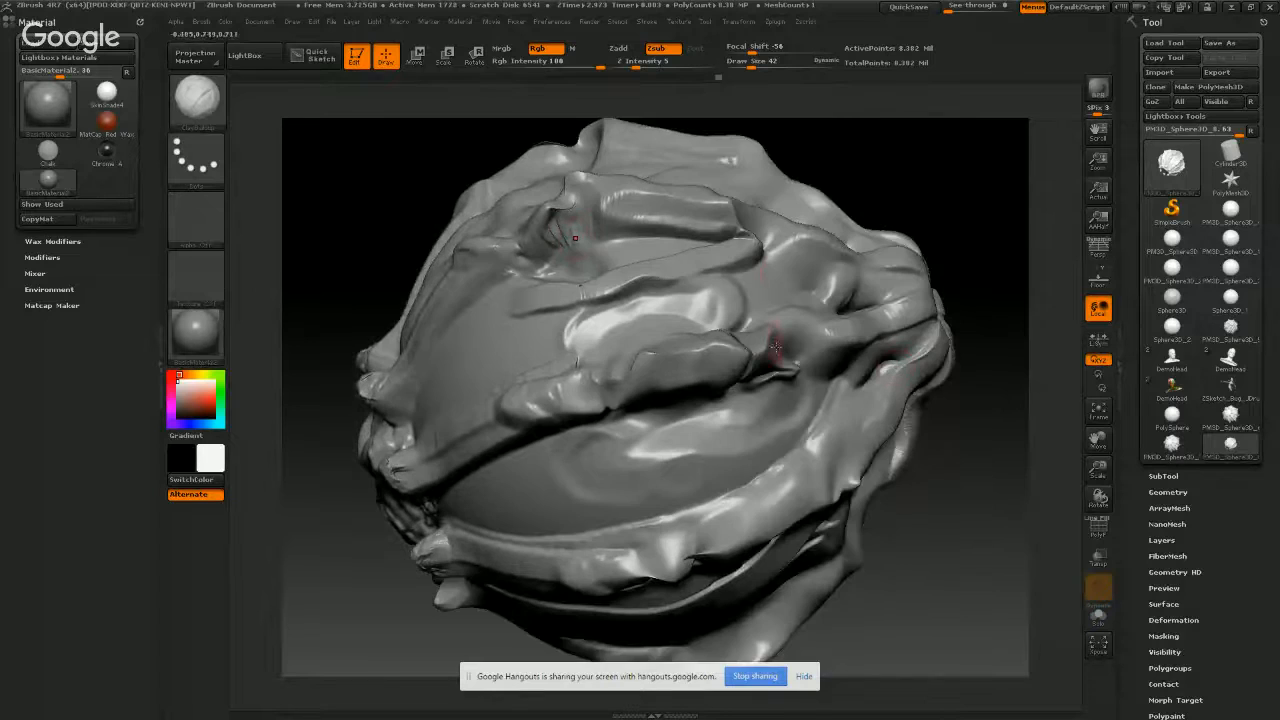
mouse_move(682, 269)
mouse_down()
mouse_move(562, 293)
mouse_move(590, 300)
mouse_move(630, 286)
mouse_move(558, 285)
mouse_move(595, 310)
mouse_move(690, 268)
mouse_move(619, 268)
mouse_move(705, 252)
mouse_up()
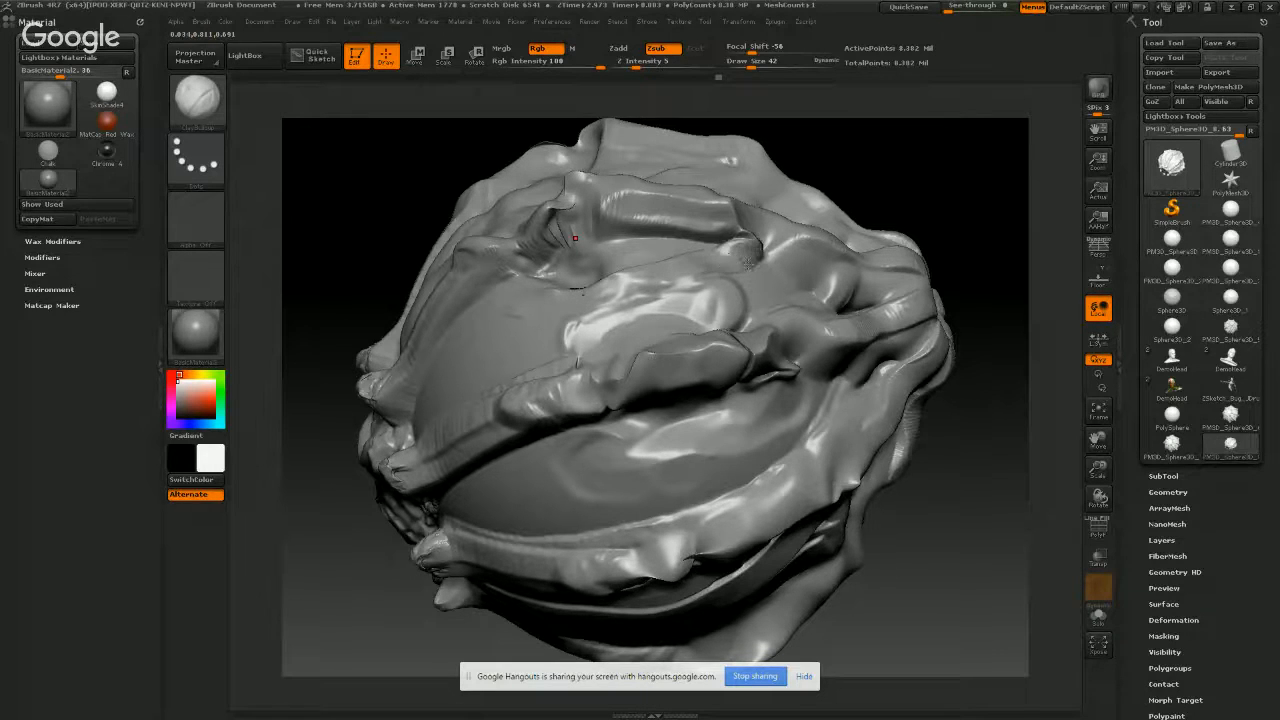
mouse_move(622, 400)
right_down()
mouse_move(645, 300)
mouse_move(692, 322)
right_up()
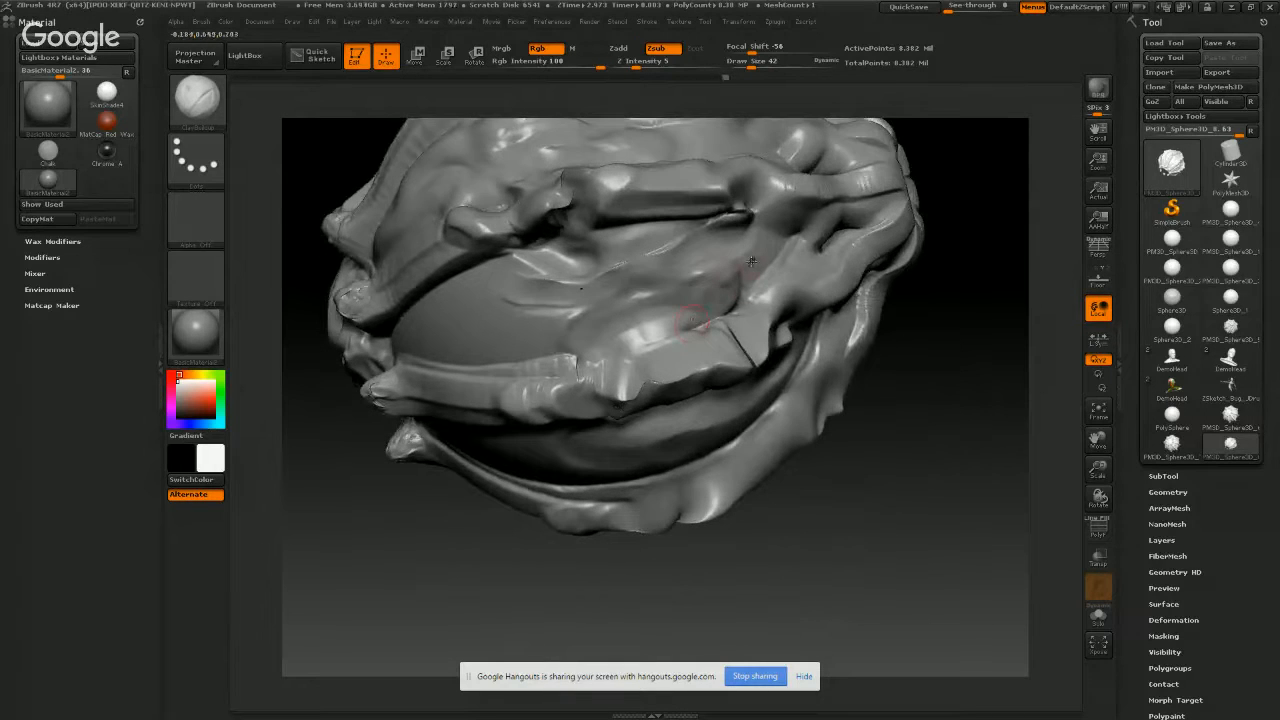
- Switch the brush to Zadd and build soft folds across the carved panel, extending to its smooth inner end
alt+drag(751, 261, 738, 215)
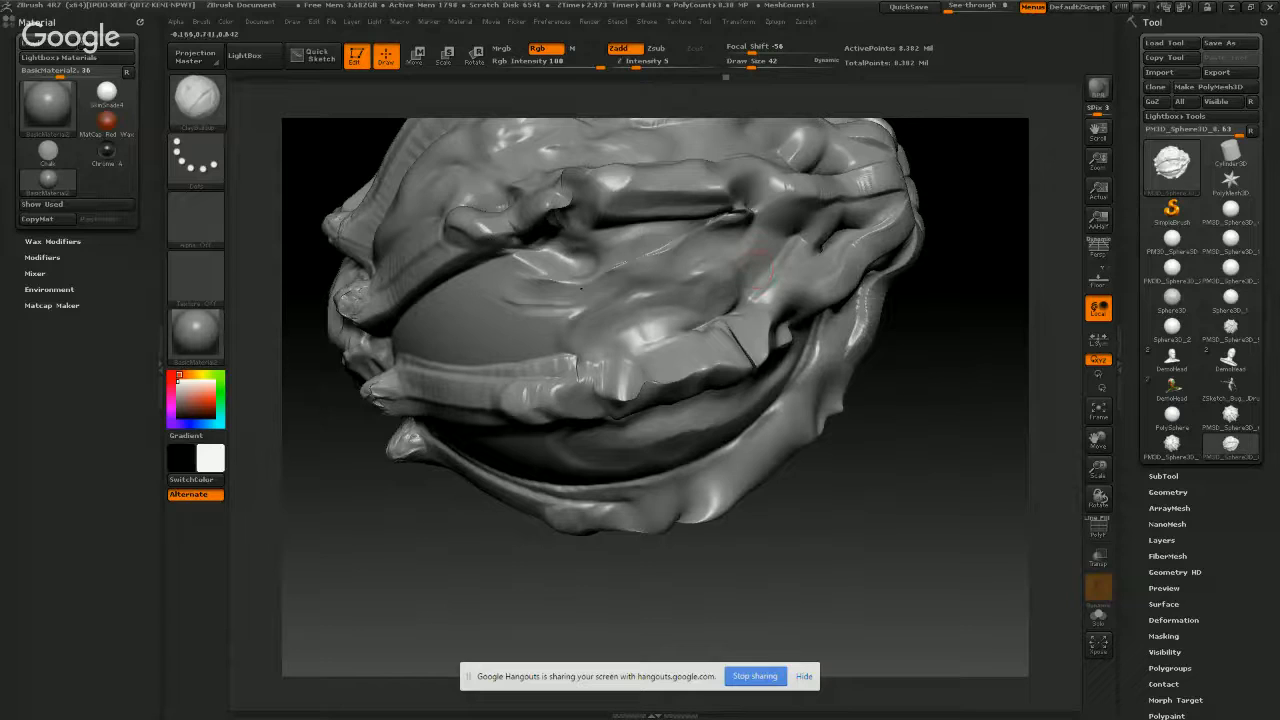
drag(758, 268, 660, 322)
mouse_move(724, 283)
mouse_down()
mouse_move(662, 288)
mouse_move(534, 336)
mouse_move(722, 280)
mouse_up()
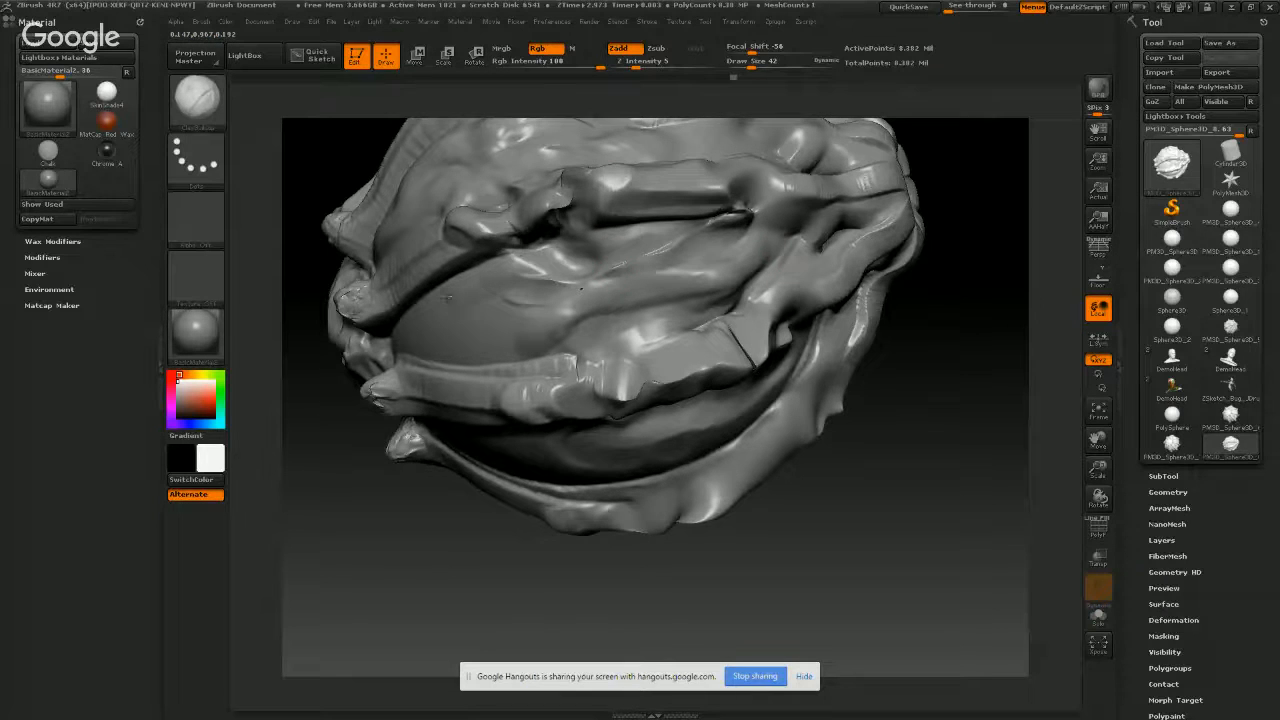
drag(414, 314, 506, 298)
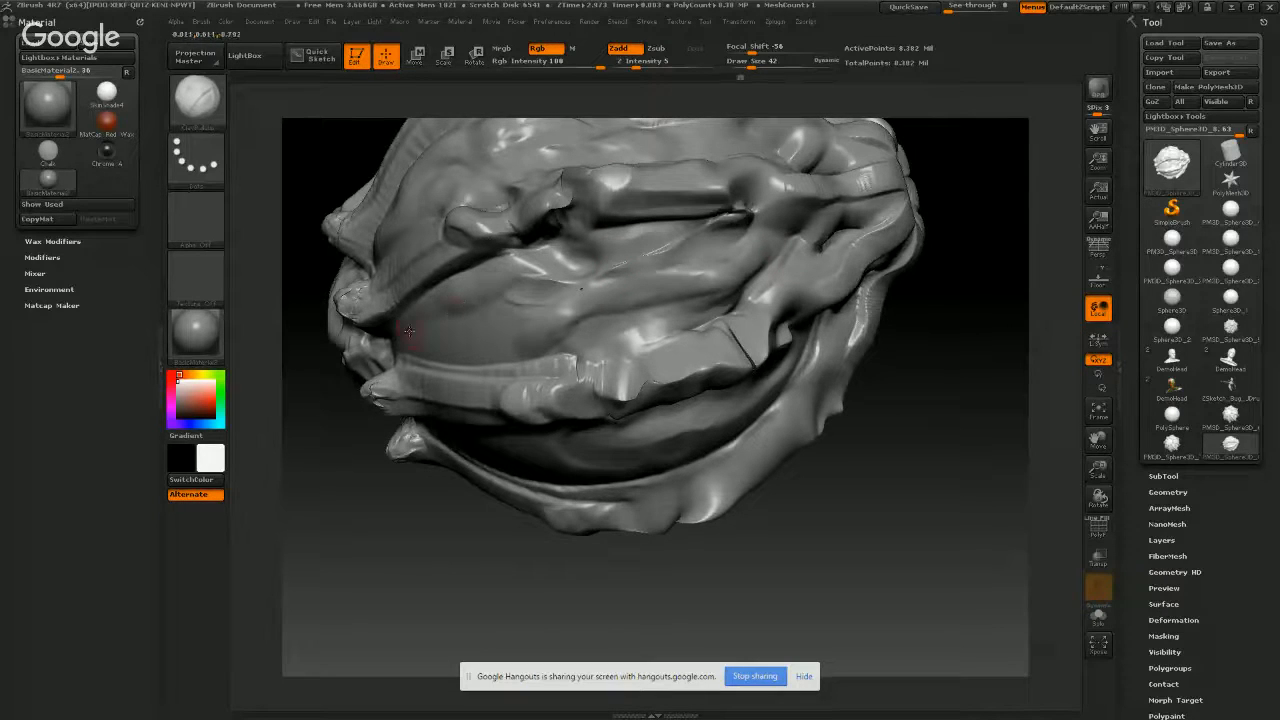
drag(430, 329, 514, 348)
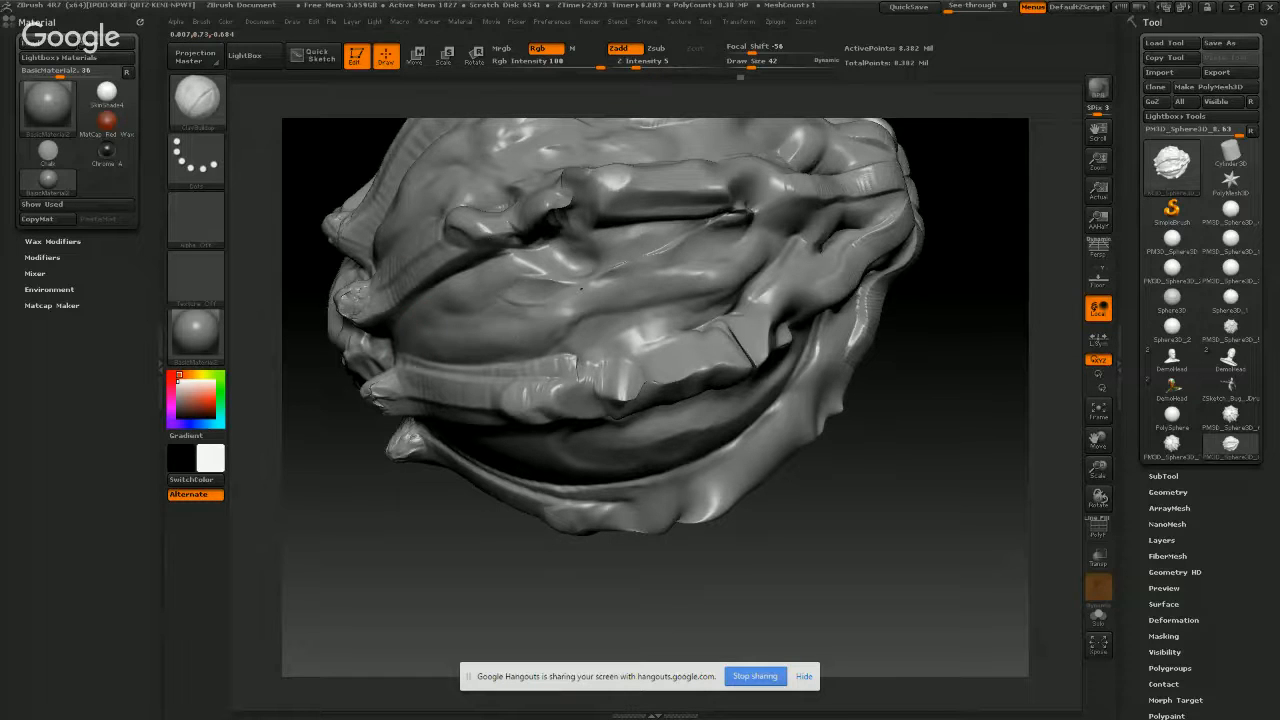
- Add long raised folds beneath the panel's upper ridge and along its lower ridge
drag(582, 275, 690, 238)
mouse_move(602, 252)
mouse_down()
mouse_move(704, 242)
mouse_move(558, 259)
mouse_up()
mouse_move(559, 259)
right_down()
mouse_move(645, 215)
mouse_move(682, 307)
right_up()
mouse_move(636, 320)
mouse_down()
mouse_move(548, 358)
mouse_move(590, 352)
mouse_up()
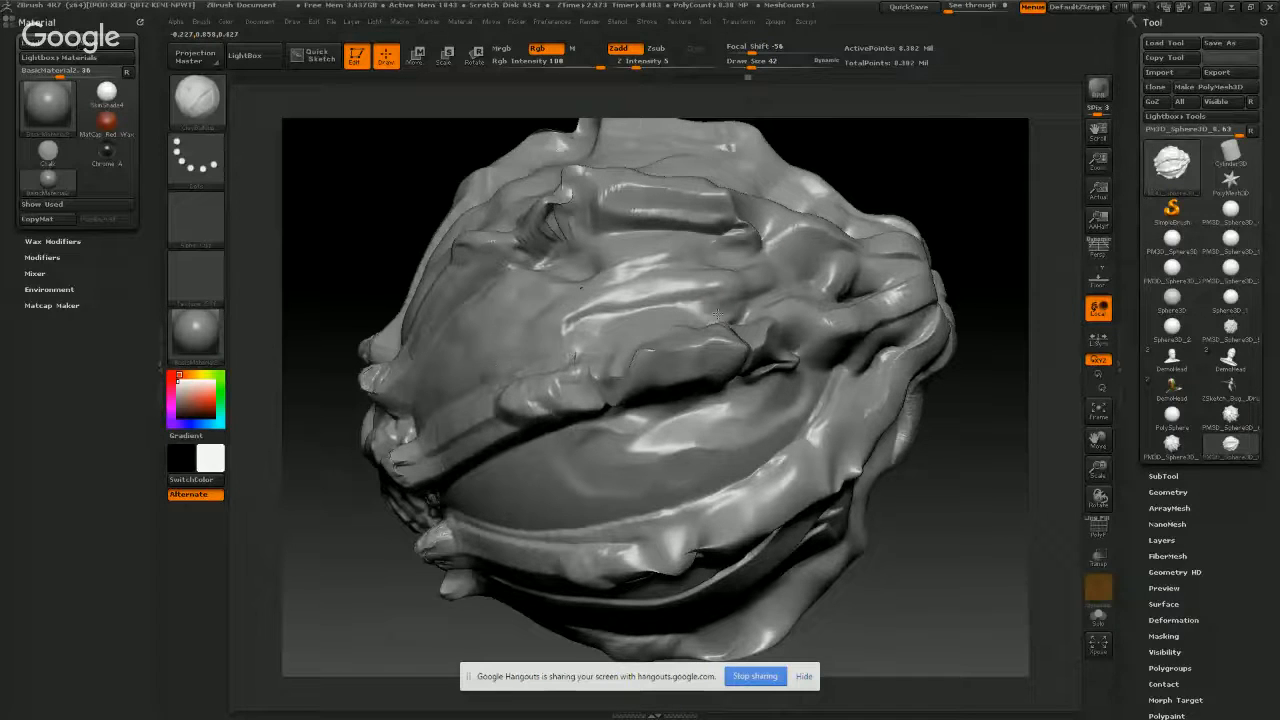
- Return to Zsub and carve long lengthwise grooves between the panel's folds
right_drag(706, 314, 696, 225)
click(656, 48)
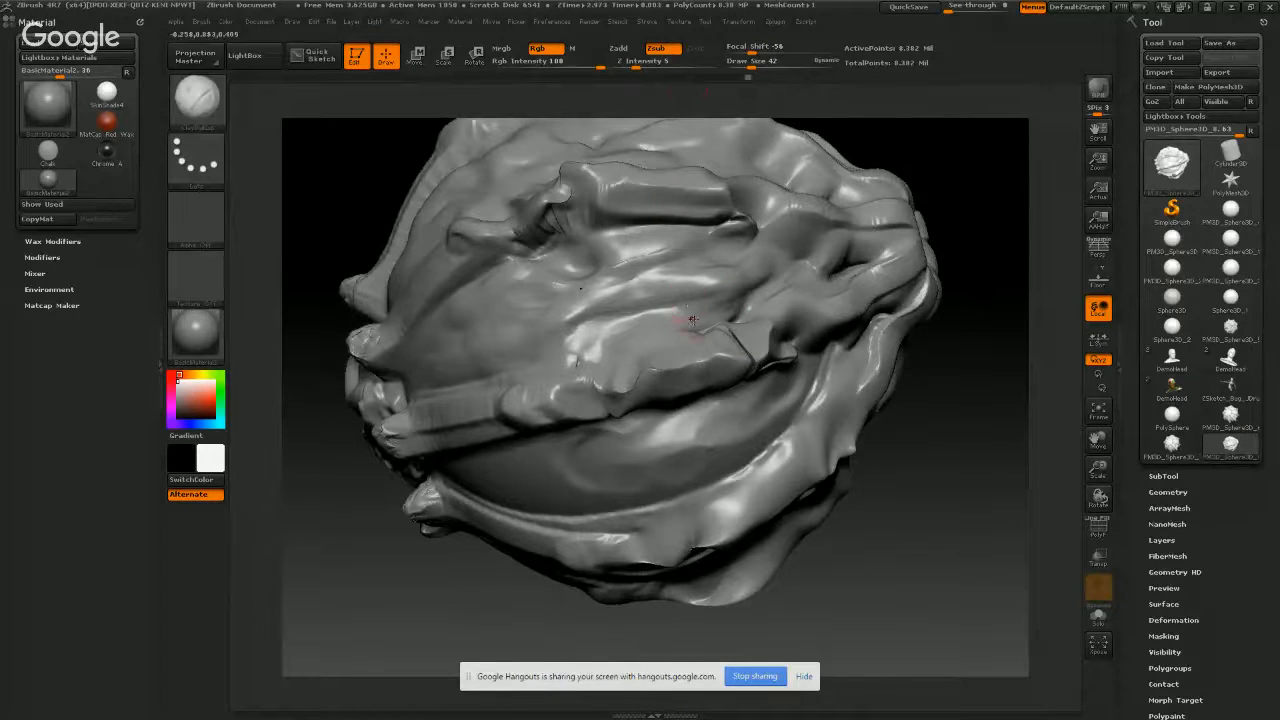
drag(650, 320, 555, 365)
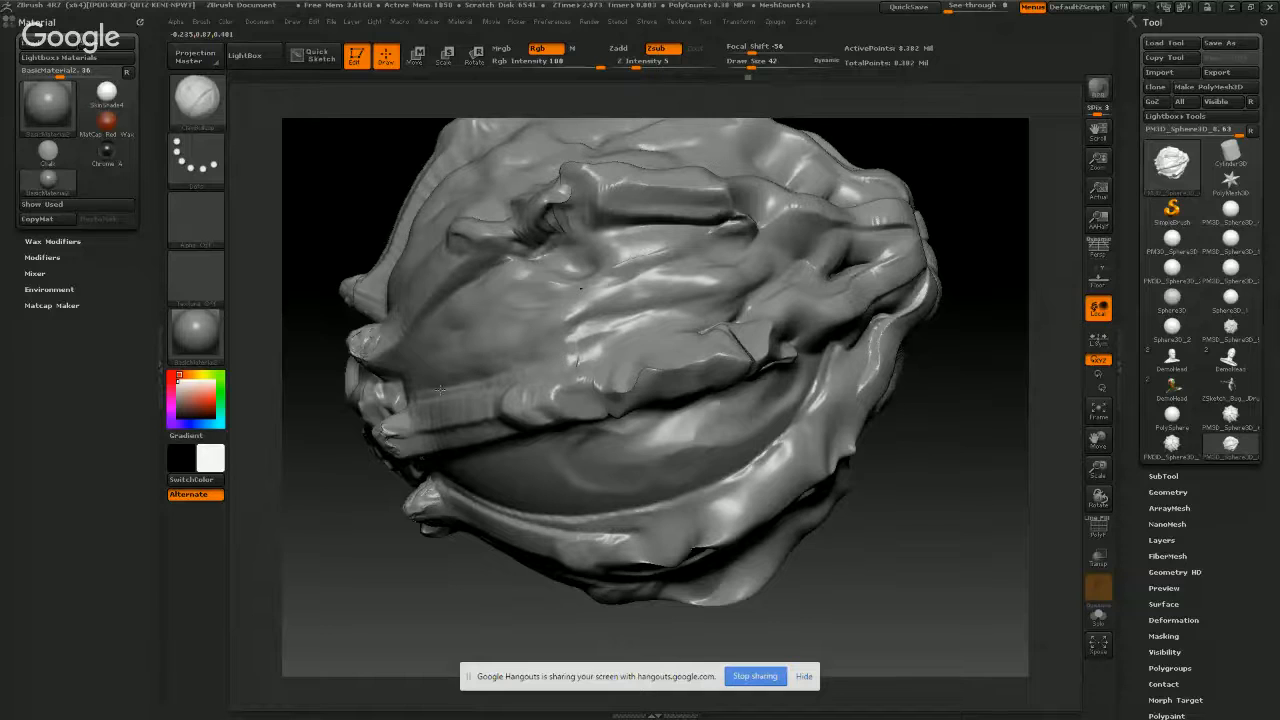
drag(722, 311, 472, 363)
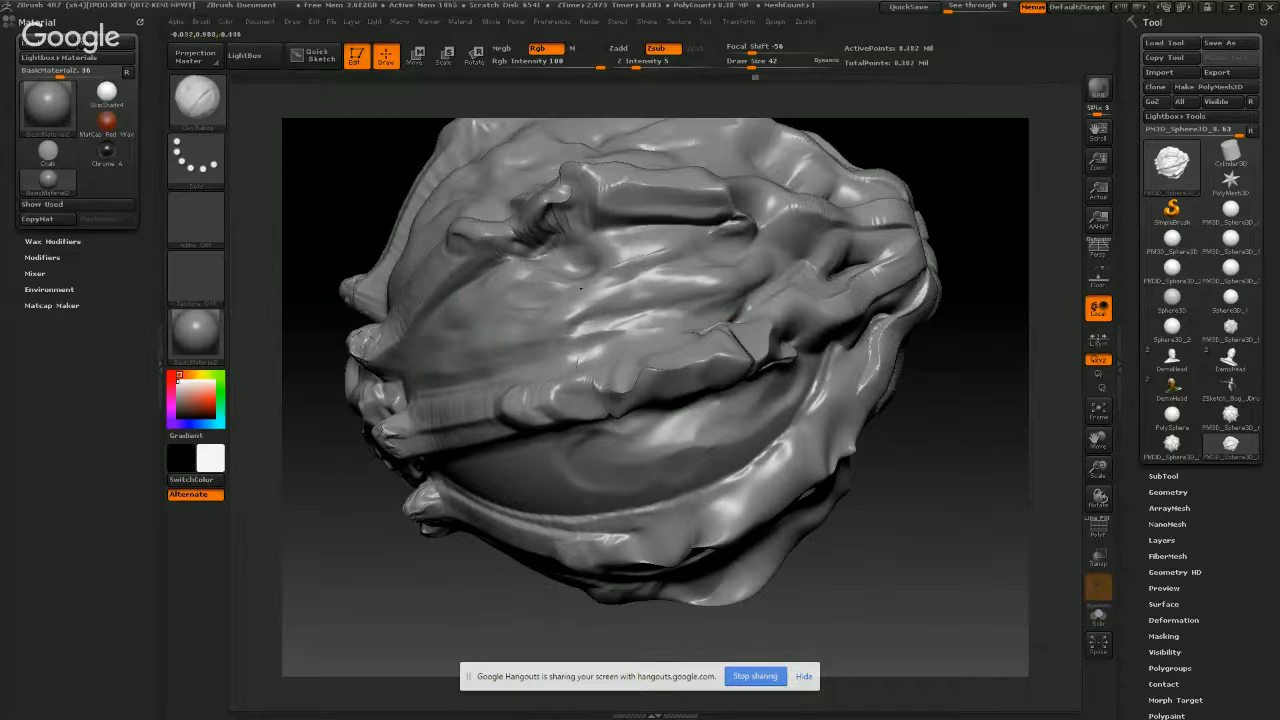
drag(606, 266, 696, 249)
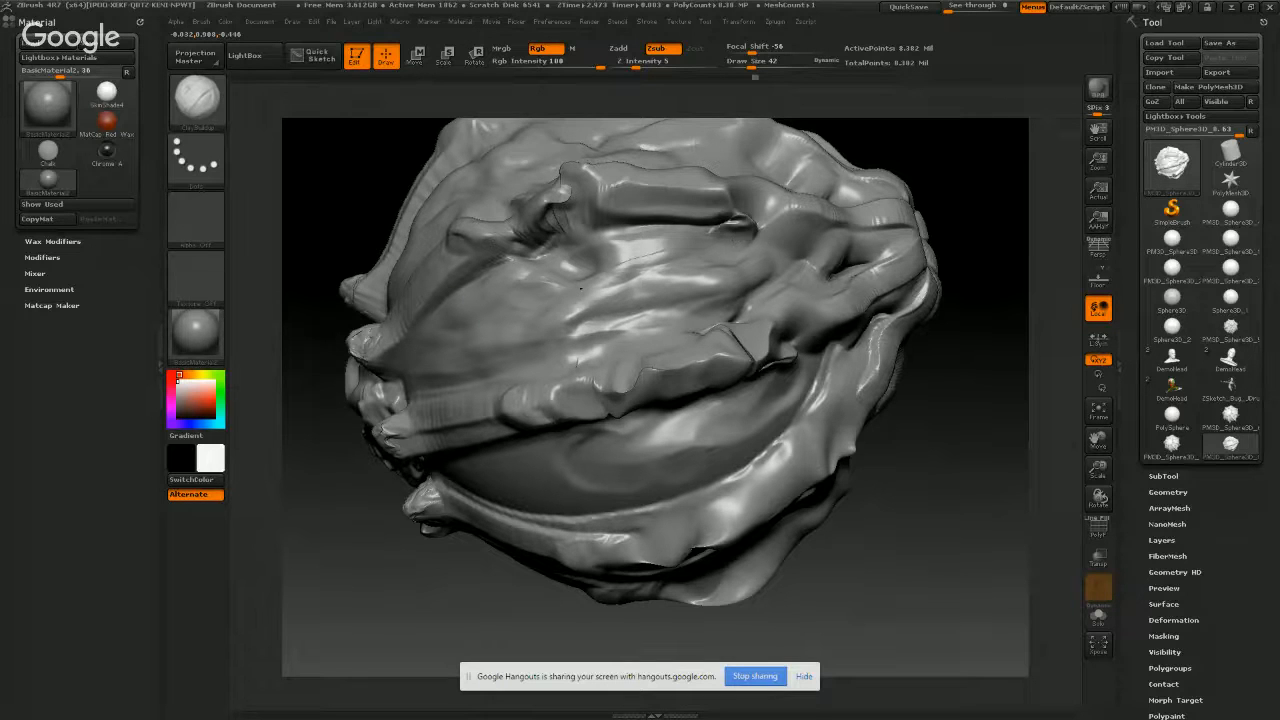
- Switch the brush to Zadd and build soft folds across the panel just beneath its upper ridge
right_drag(640, 226, 627, 284)
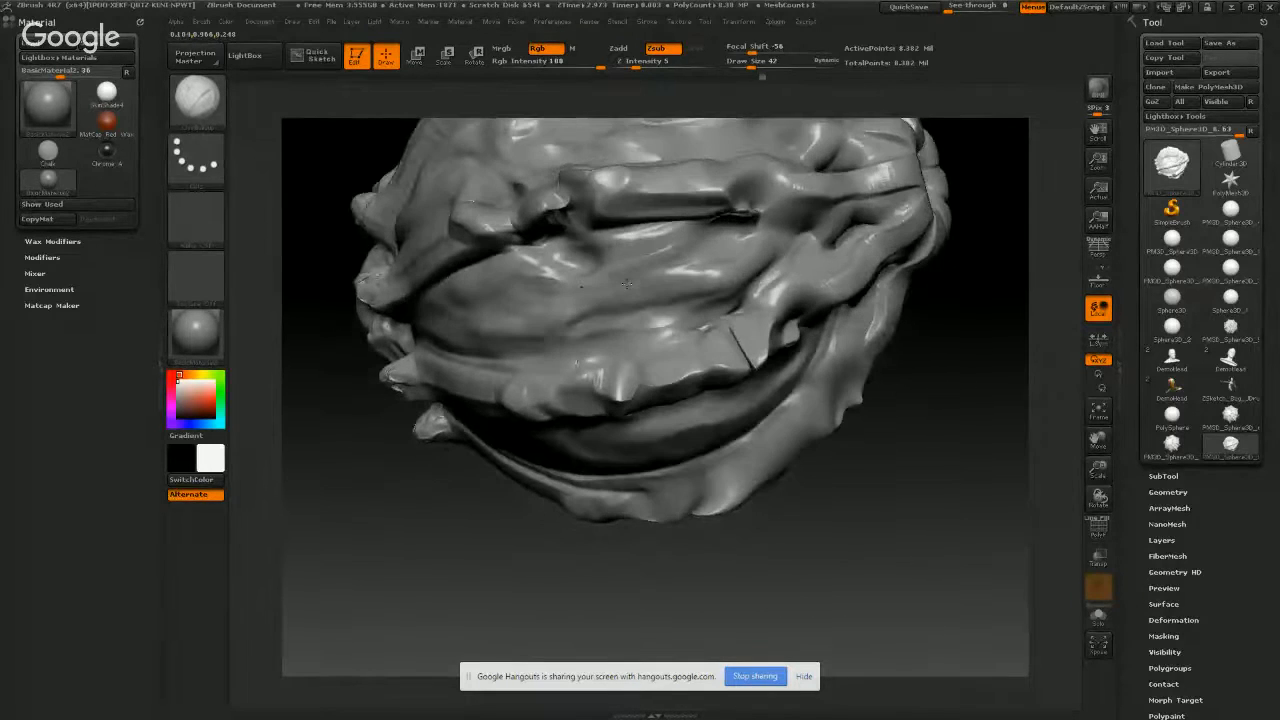
right_drag(563, 228, 638, 196)
click(629, 49)
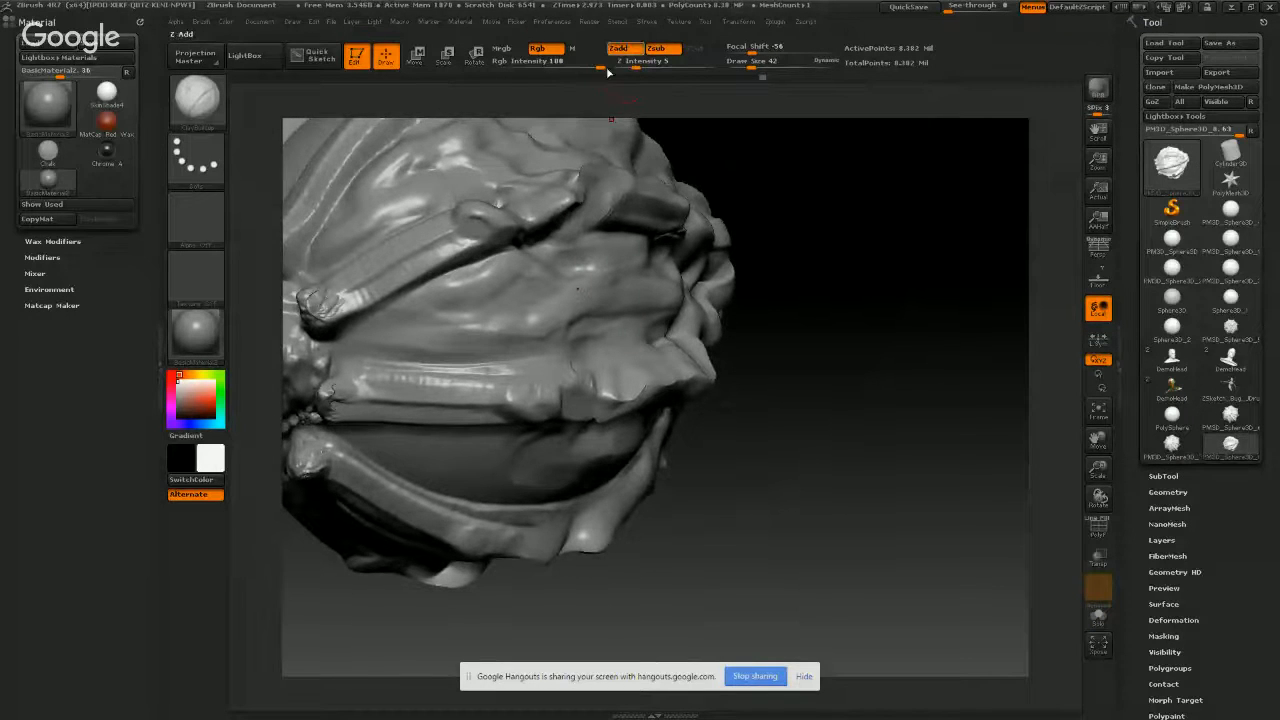
mouse_move(450, 320)
mouse_down()
mouse_move(405, 322)
mouse_move(477, 315)
mouse_move(385, 348)
mouse_move(595, 262)
mouse_up()
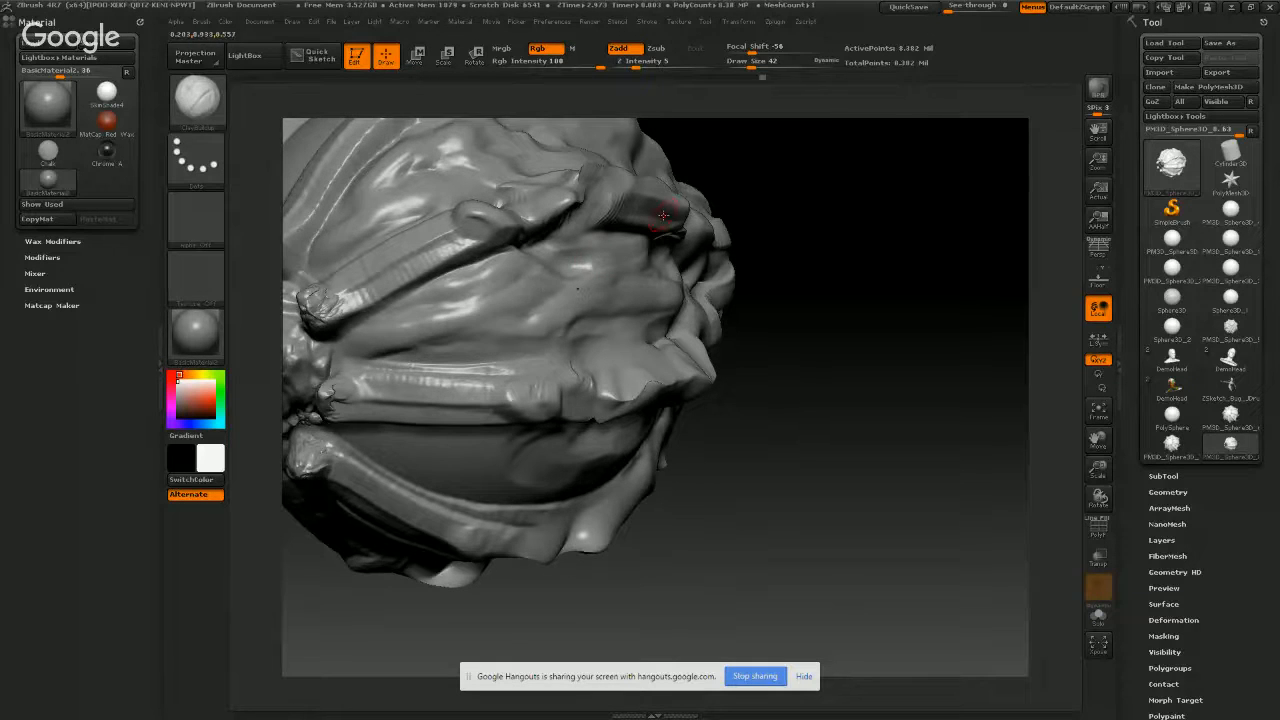
mouse_move(812, 228)
mouse_down()
mouse_move(630, 232)
mouse_move(509, 258)
mouse_move(570, 265)
mouse_up()
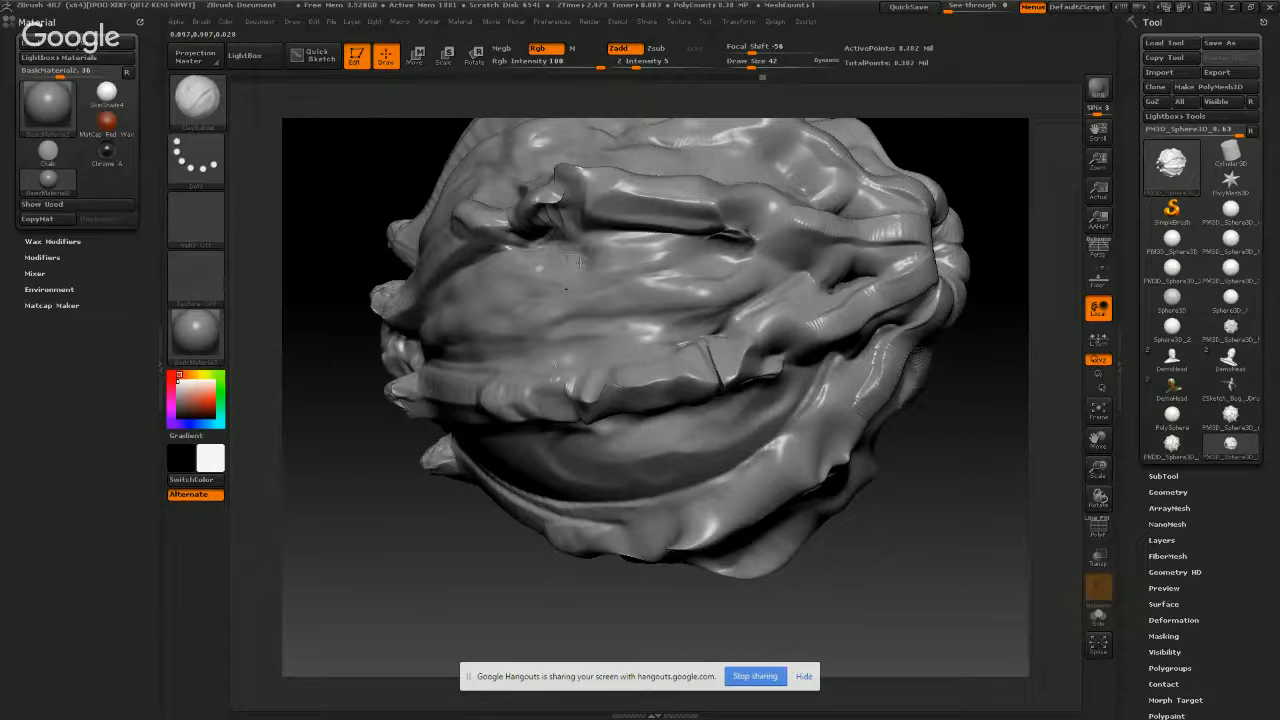
mouse_move(583, 261)
mouse_down()
mouse_move(611, 264)
mouse_move(600, 277)
mouse_move(572, 261)
mouse_up()
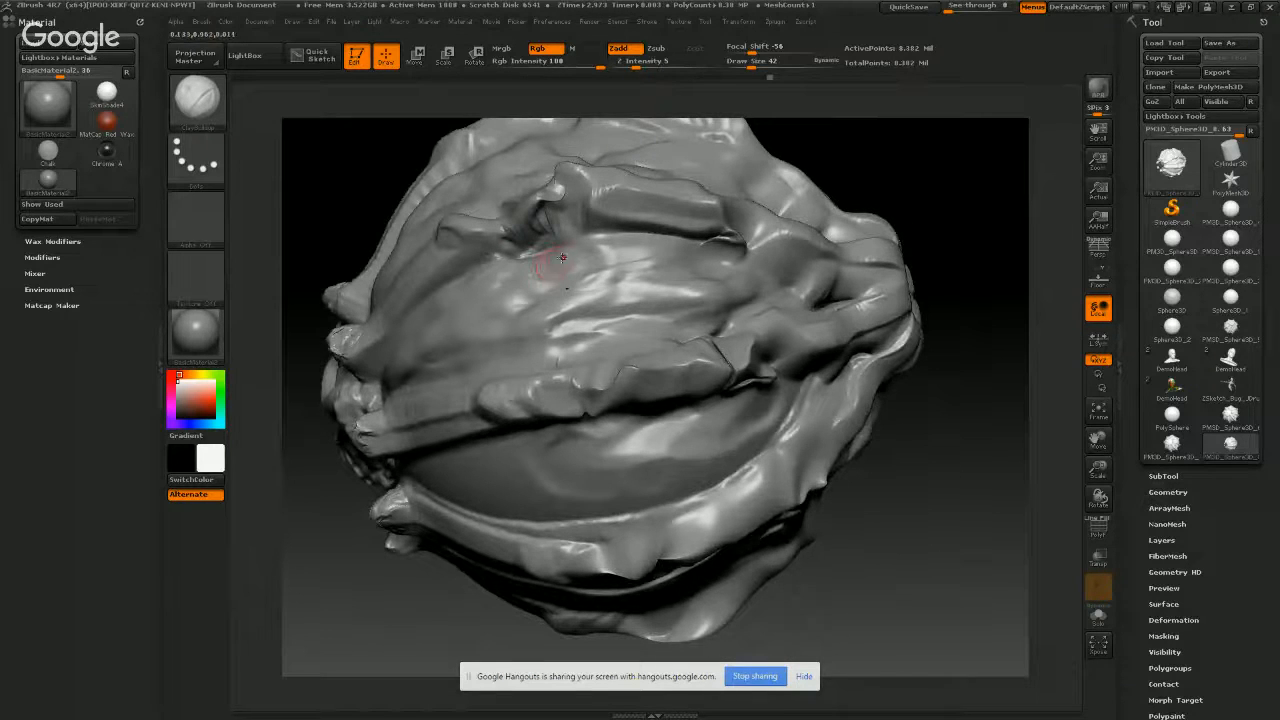
- Raise strokes along the gap in the panel's upper ridge to bridge its two broken sections
key(shift)
right_drag(524, 234, 545, 205)
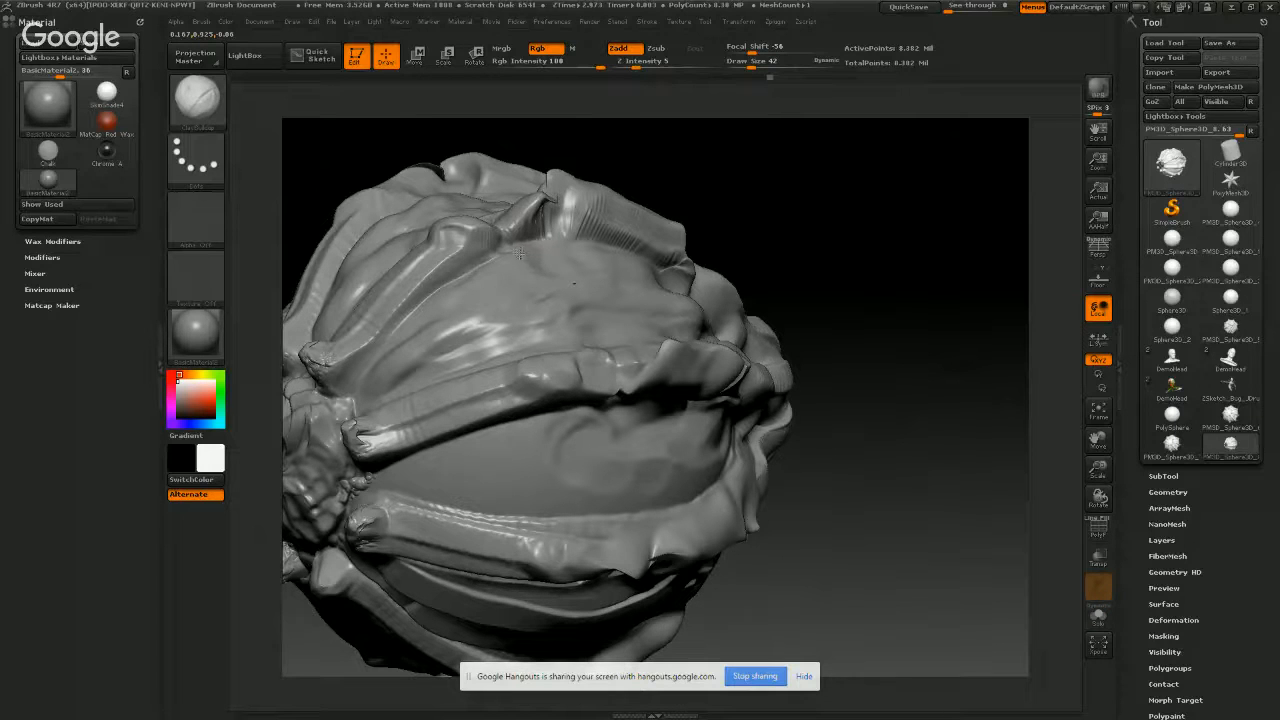
right_drag(541, 243, 530, 250)
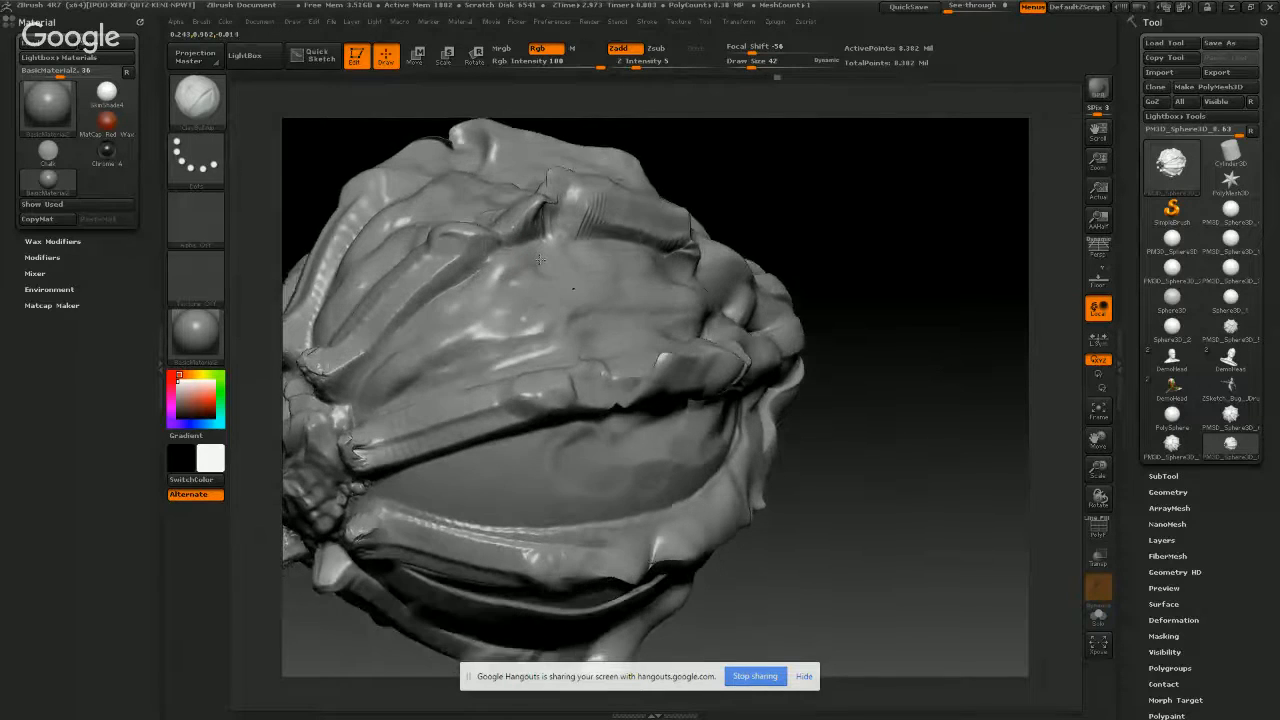
key(alt)
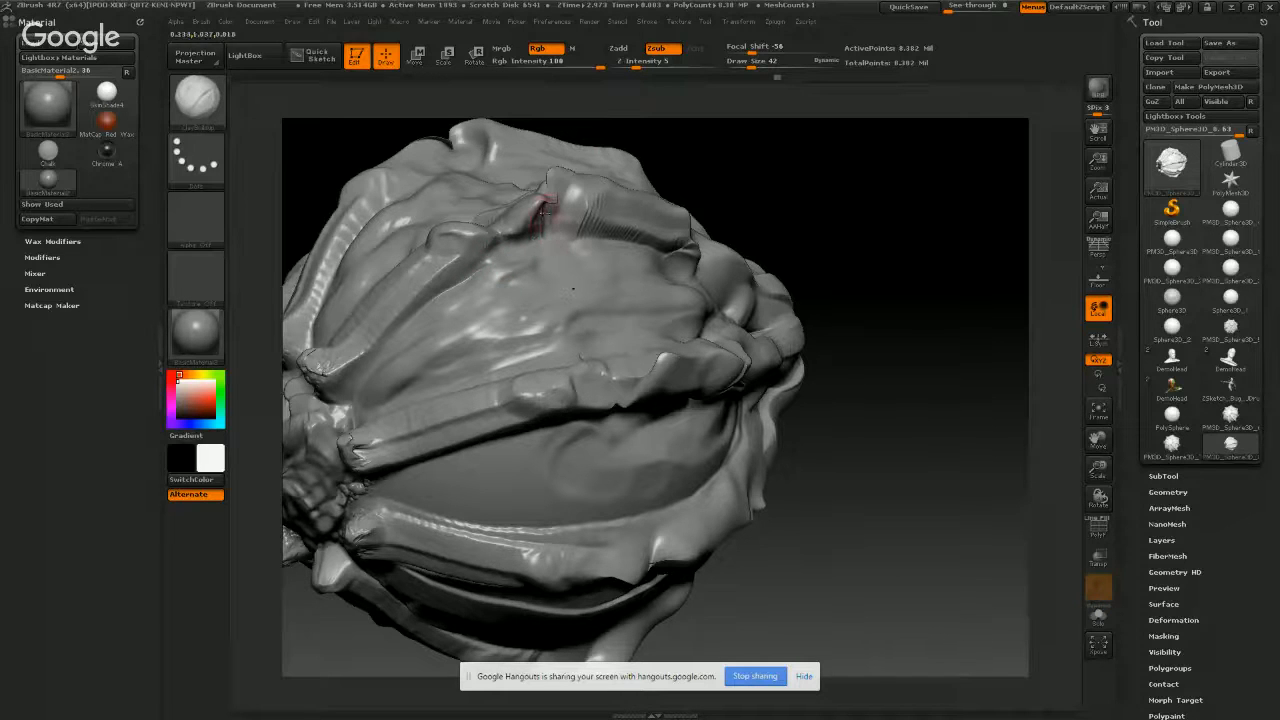
click(622, 49)
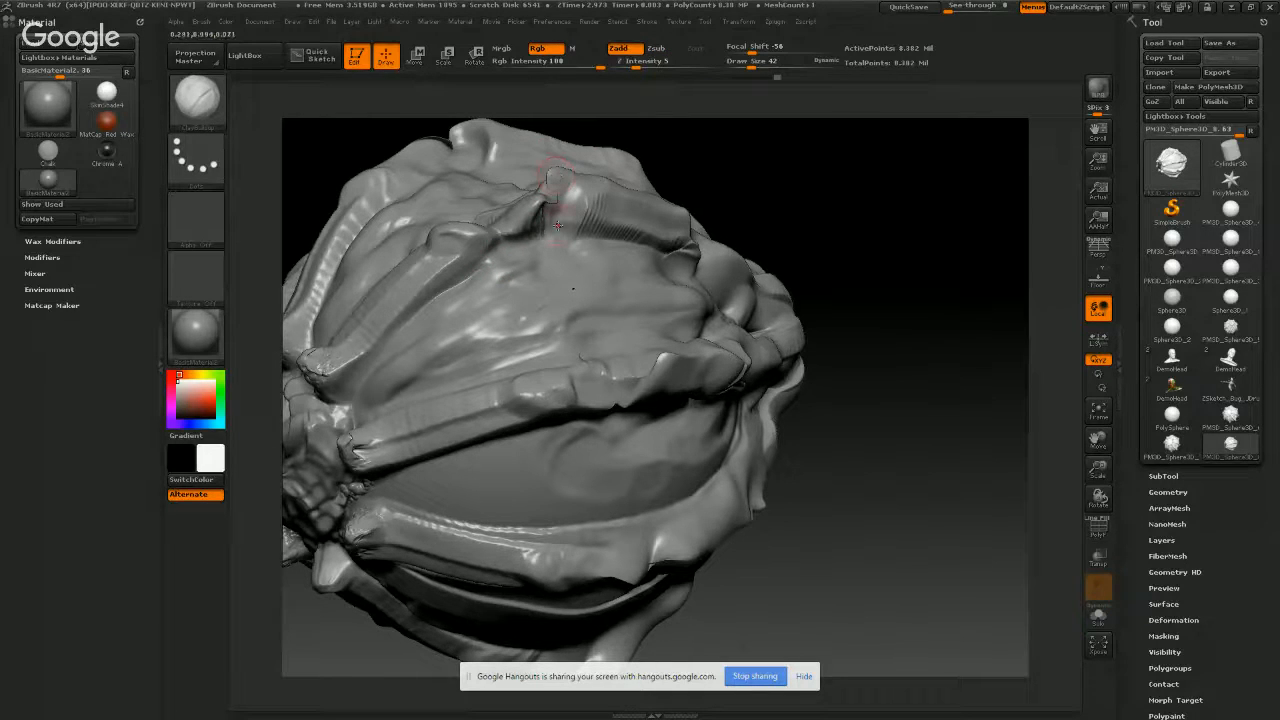
mouse_move(548, 212)
mouse_down()
mouse_move(482, 258)
mouse_move(494, 246)
mouse_move(470, 241)
mouse_up()
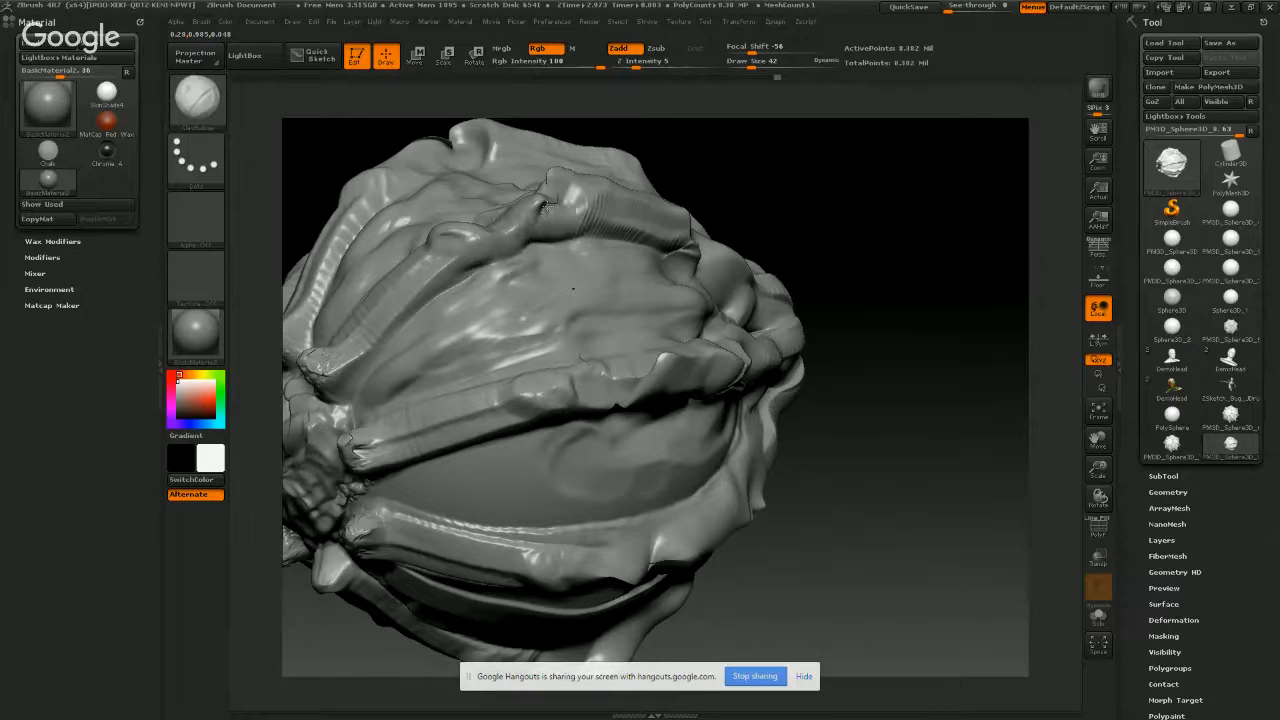
mouse_move(545, 211)
mouse_down()
mouse_move(570, 203)
mouse_move(525, 234)
mouse_move(466, 247)
mouse_up()
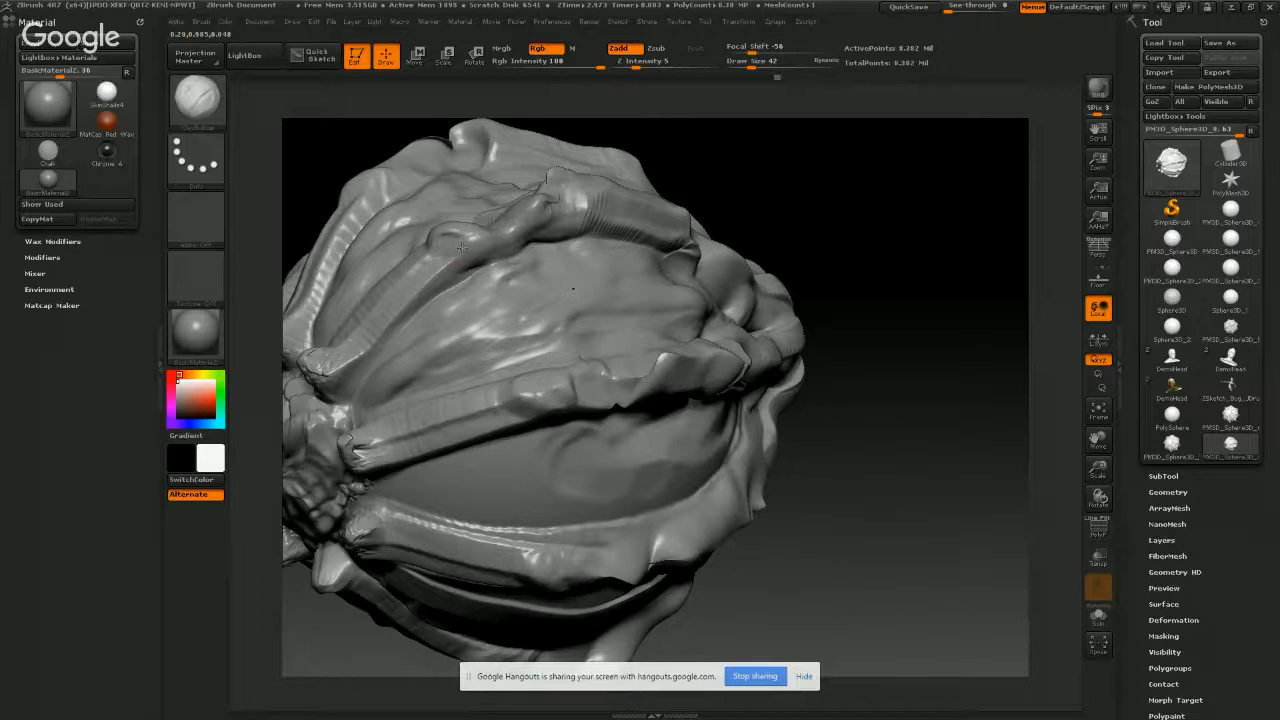
- Raise a small bump on the neighbouring ridge and carve it back with Zsub strokes along the ridge
mouse_move(461, 260)
right_down()
mouse_move(441, 214)
mouse_move(473, 292)
mouse_move(374, 216)
right_up()
alt+right_drag(573, 202, 628, 343)
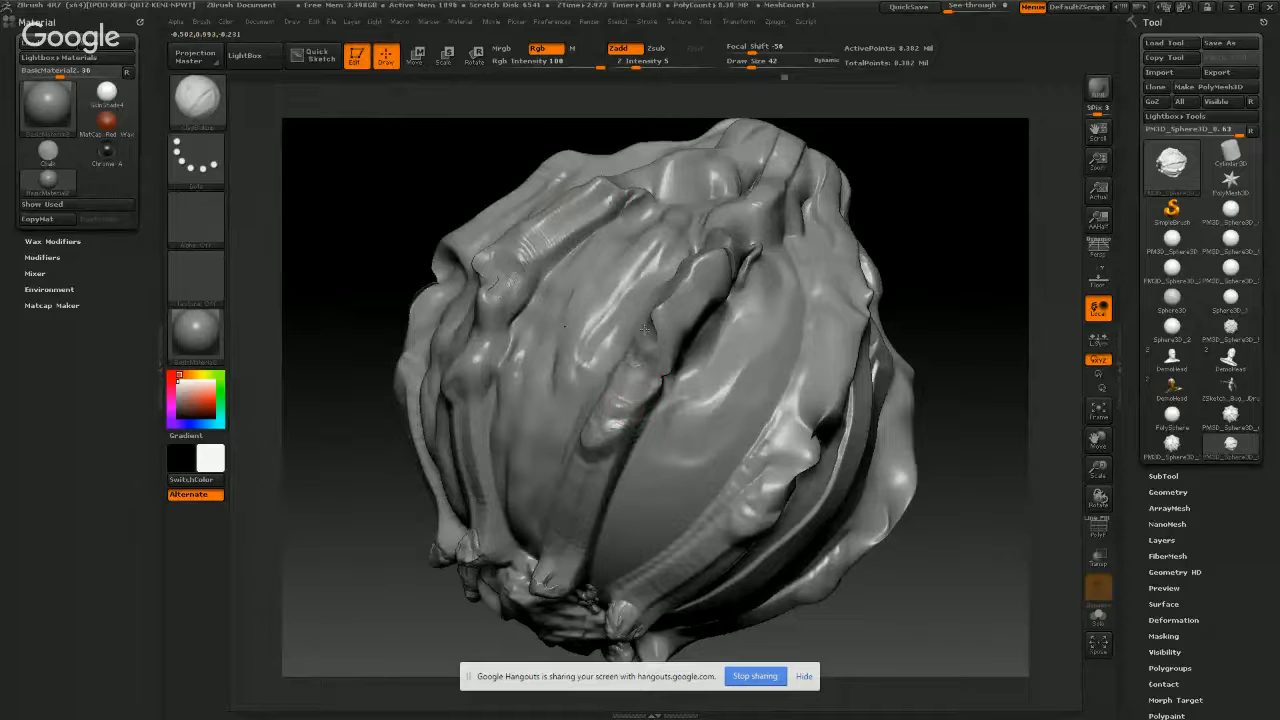
right_drag(656, 333, 638, 330)
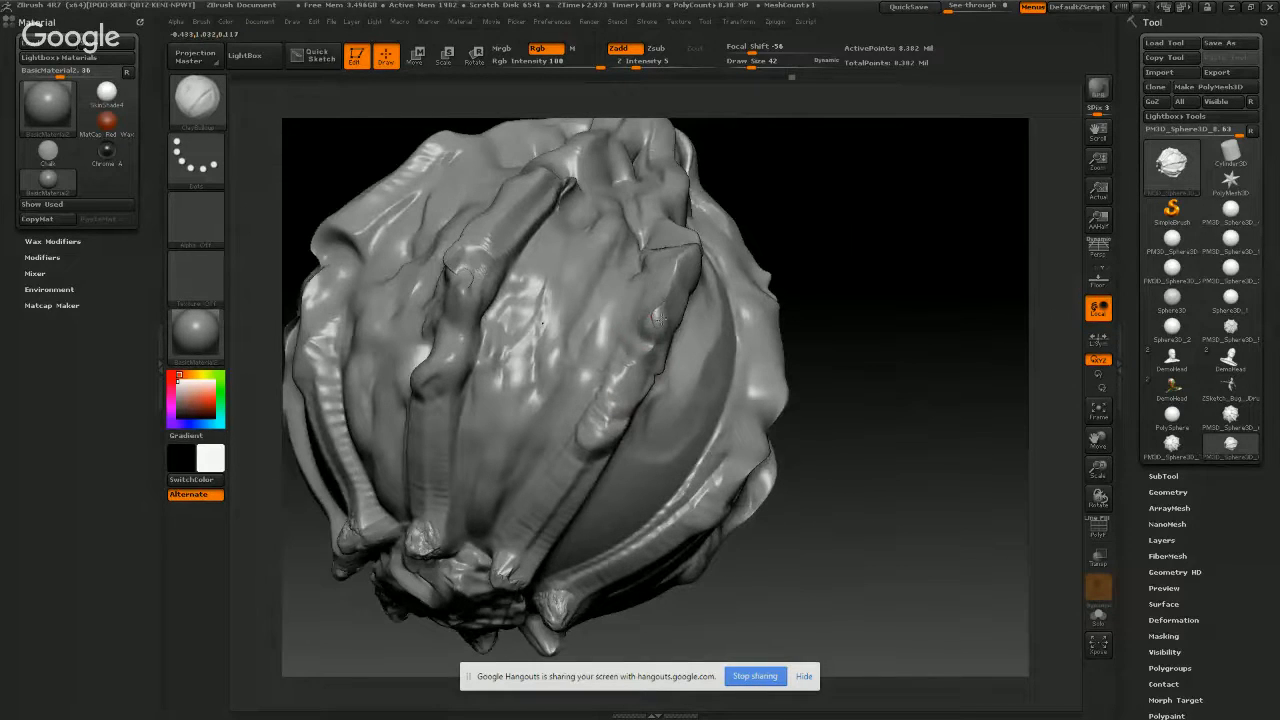
drag(659, 319, 652, 322)
mouse_move(543, 322)
right_down()
mouse_move(530, 460)
mouse_move(591, 297)
mouse_move(570, 330)
mouse_move(548, 329)
right_up()
key(alt)
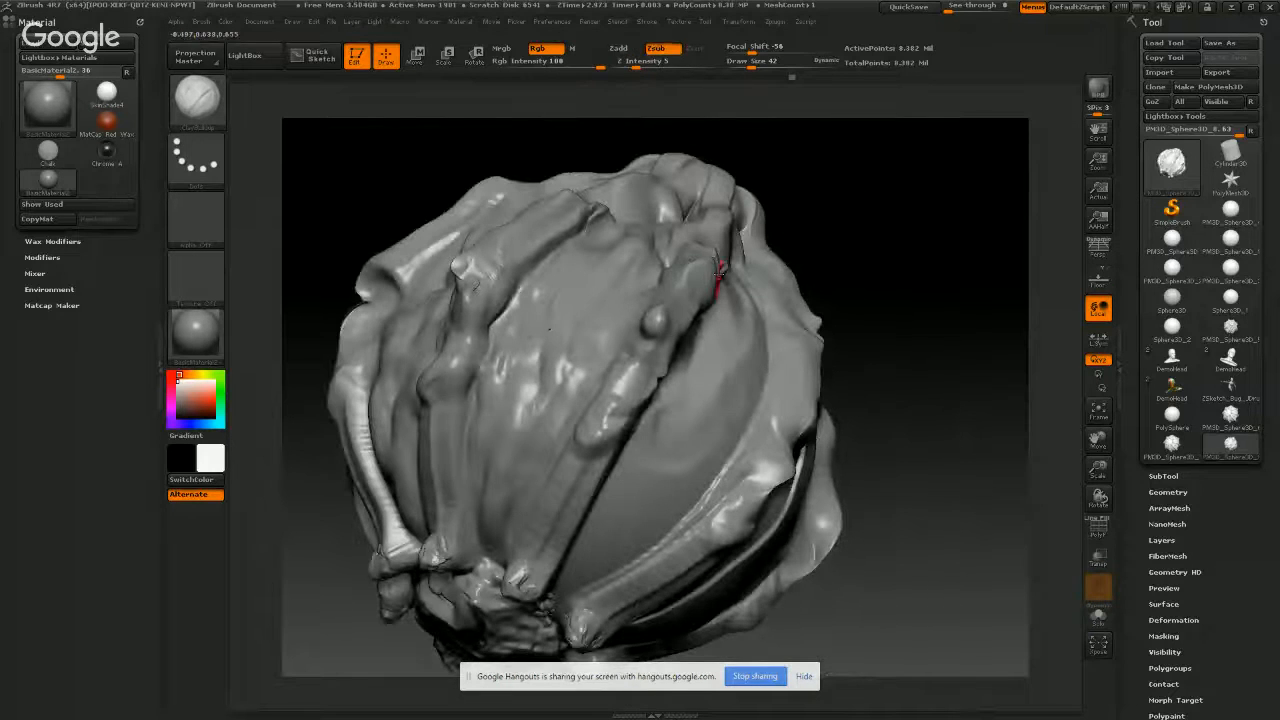
alt+drag(650, 332, 662, 314)
alt+drag(690, 265, 656, 346)
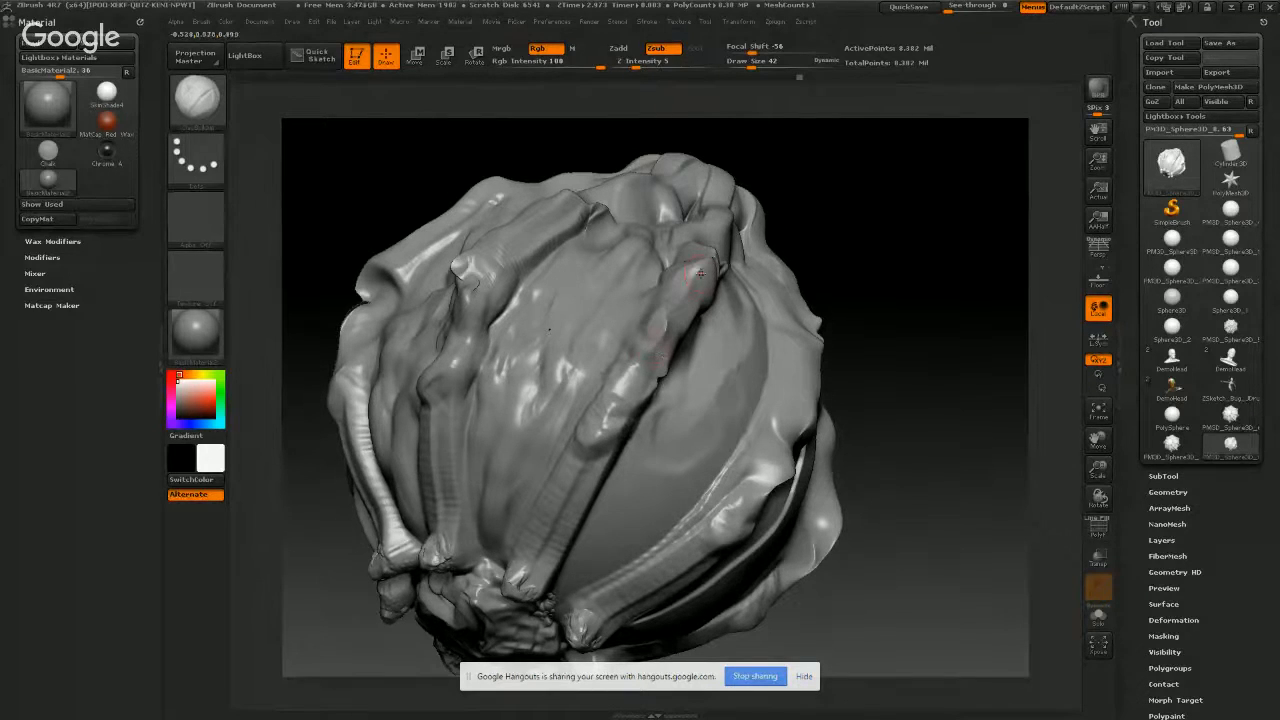
- Return to Zadd and fill in the dark notch beside the outer end of the upper ridge
mouse_move(700, 273)
right_down()
mouse_move(742, 262)
mouse_move(752, 225)
mouse_move(644, 157)
mouse_move(625, 184)
mouse_move(631, 228)
right_up()
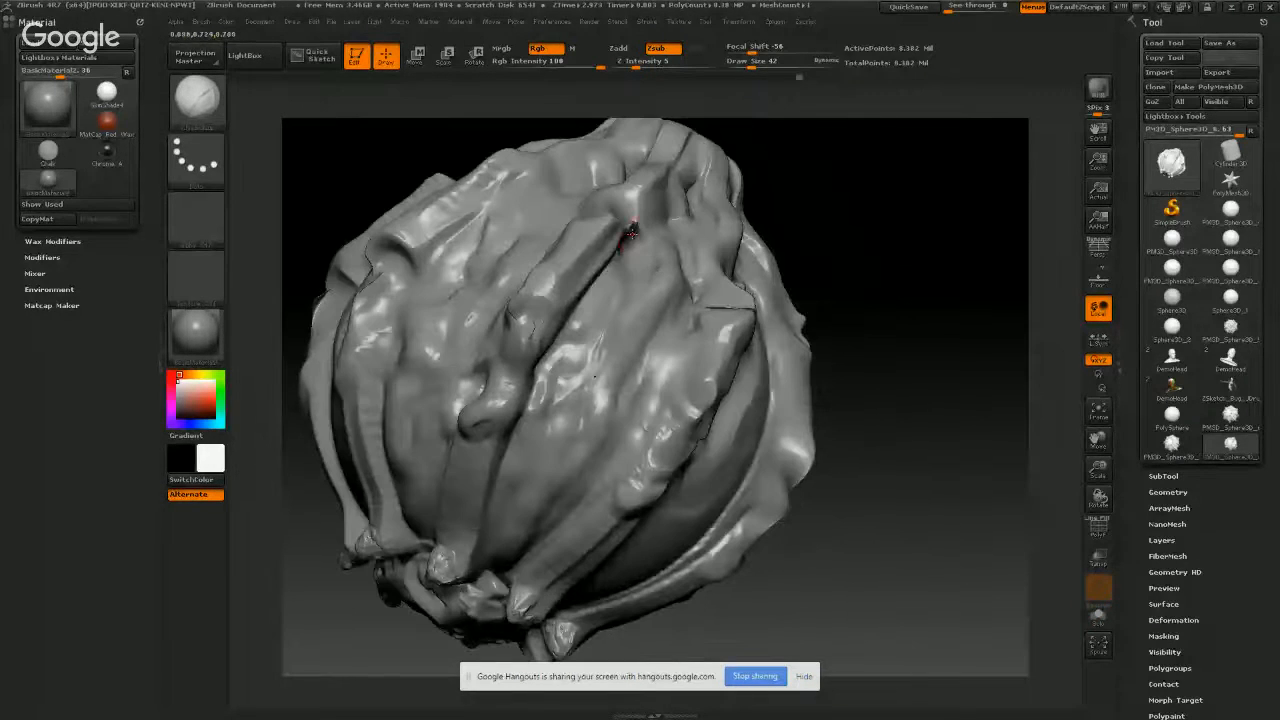
click(615, 50)
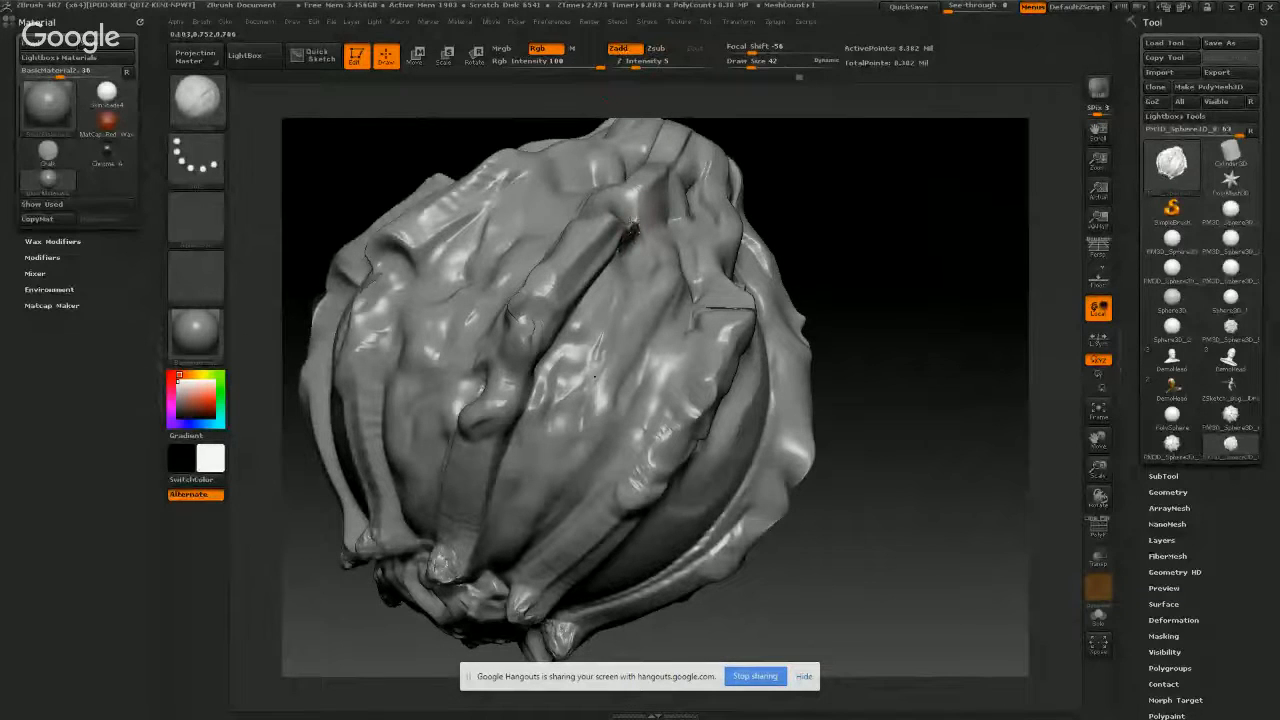
drag(628, 233, 631, 224)
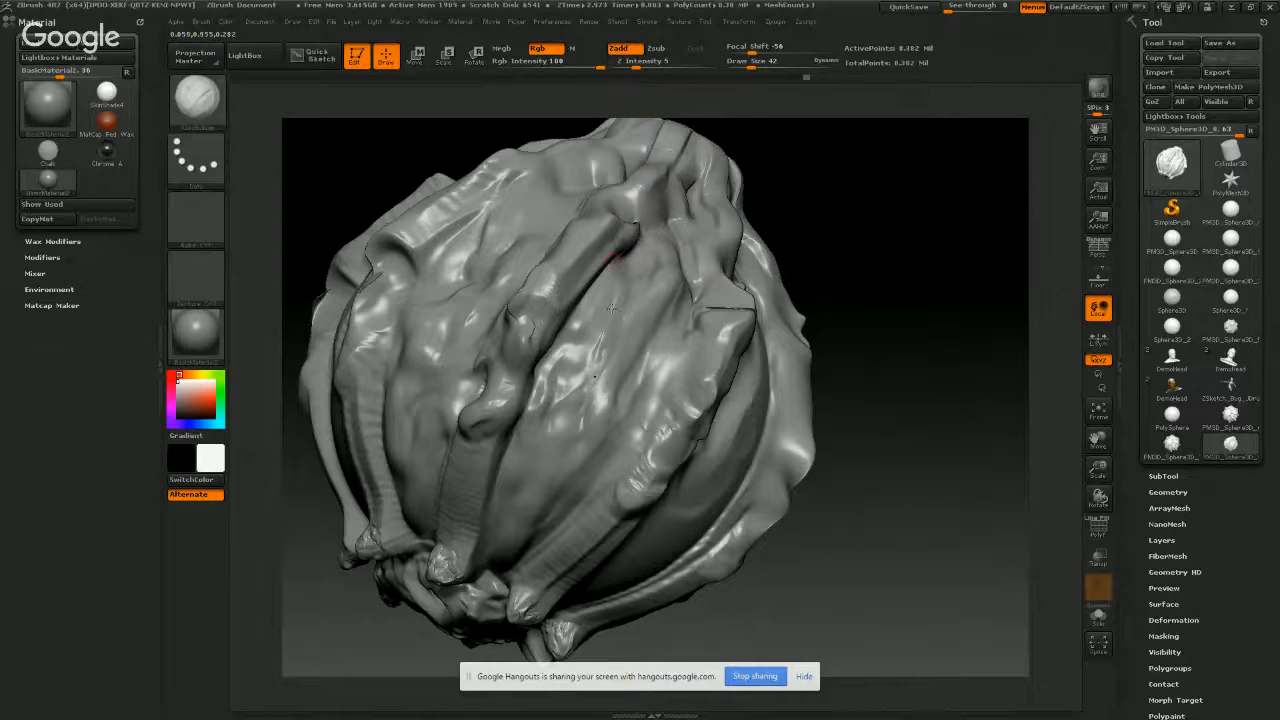
mouse_move(624, 250)
right_down()
mouse_move(645, 268)
mouse_move(649, 234)
mouse_move(632, 231)
right_up()
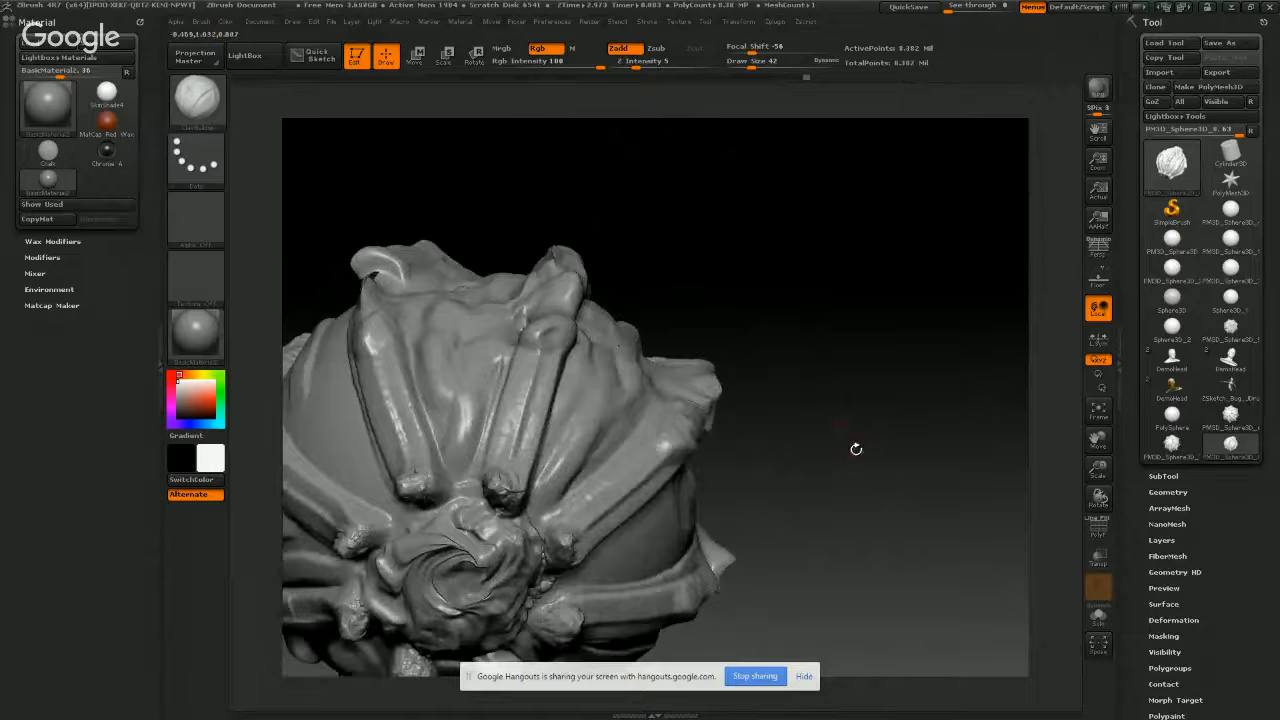
- Carve beside the lower ridge with Zsub and build up the ridge's crest with Zadd strokes
mouse_move(610, 398)
right_down()
mouse_move(720, 353)
mouse_move(826, 354)
right_up()
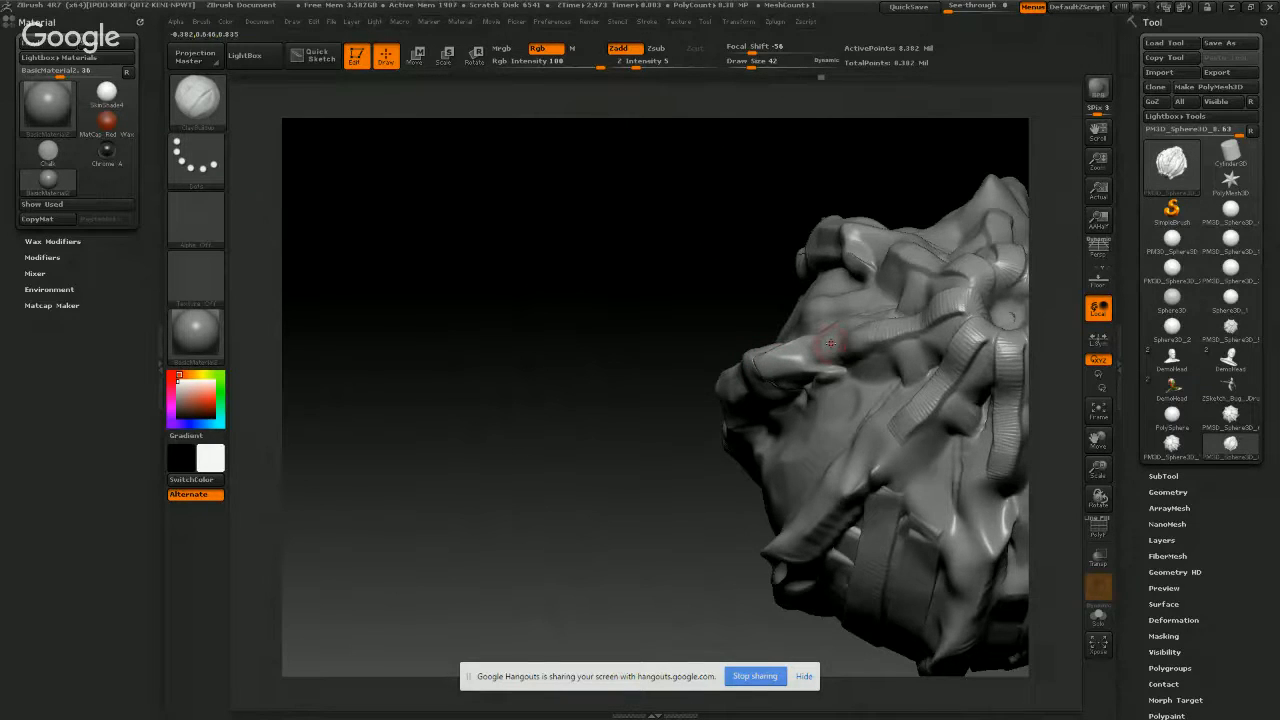
right_drag(829, 338, 790, 335)
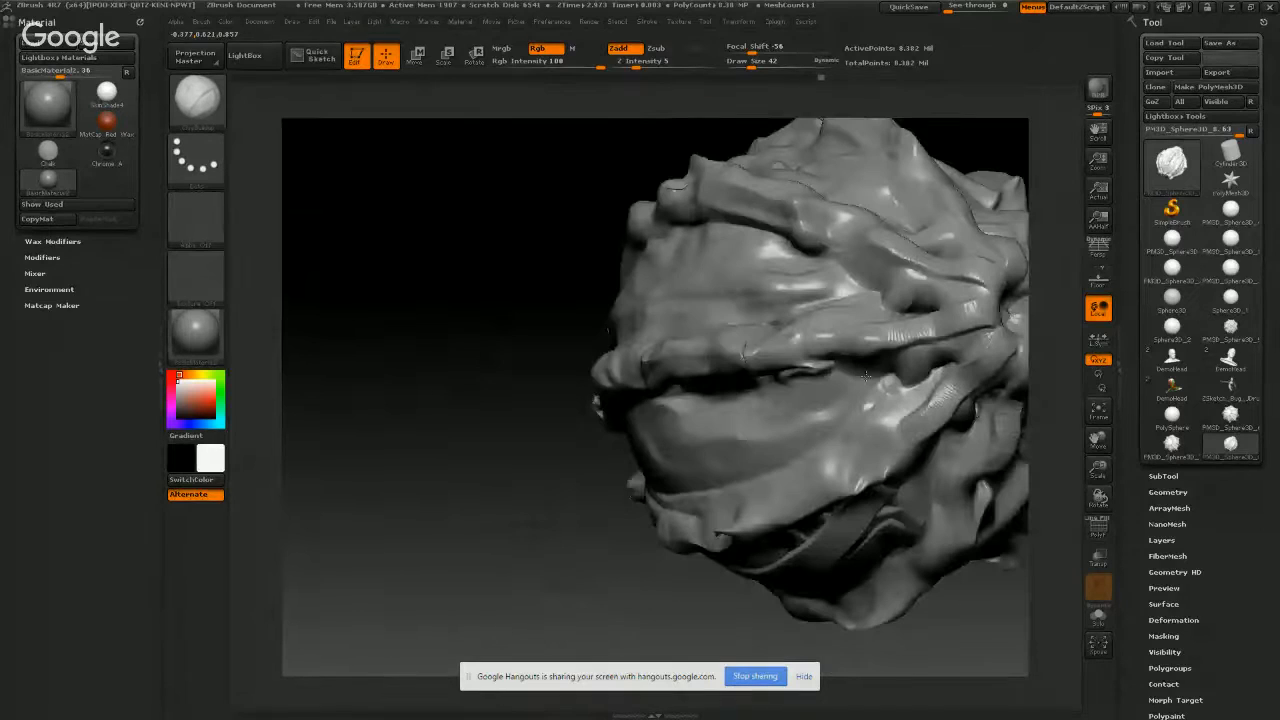
click(656, 48)
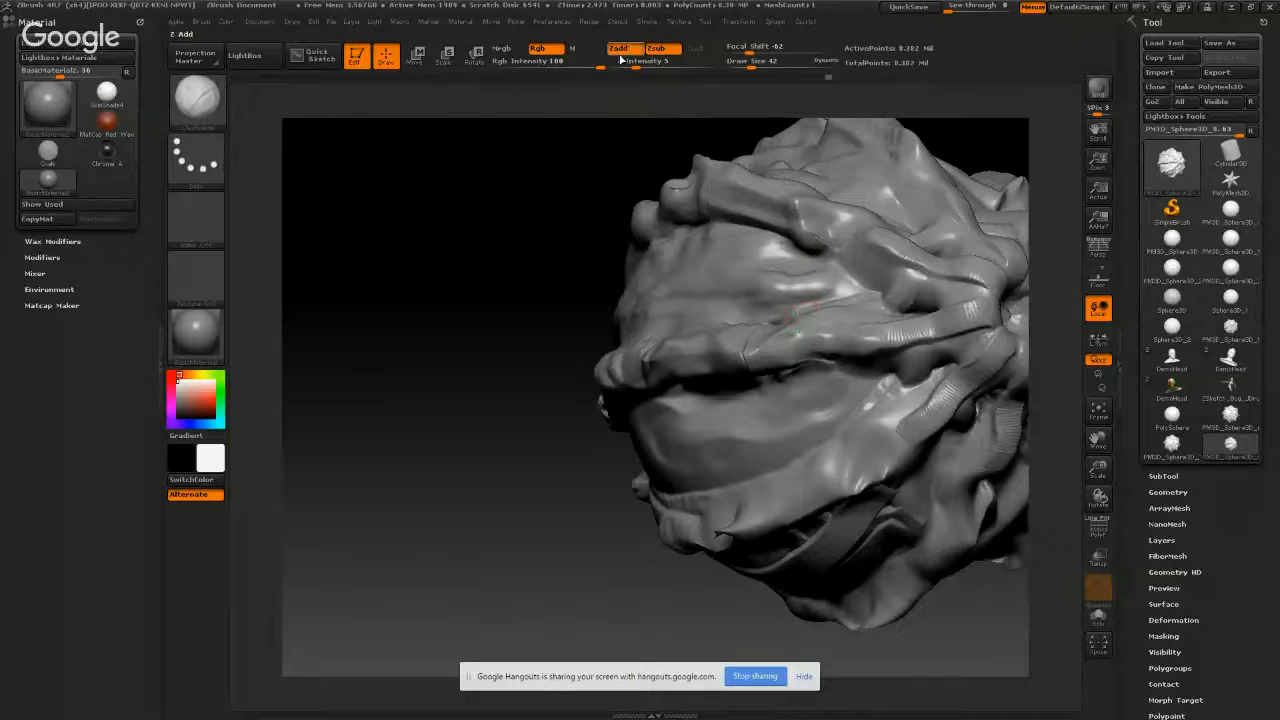
key(alt)
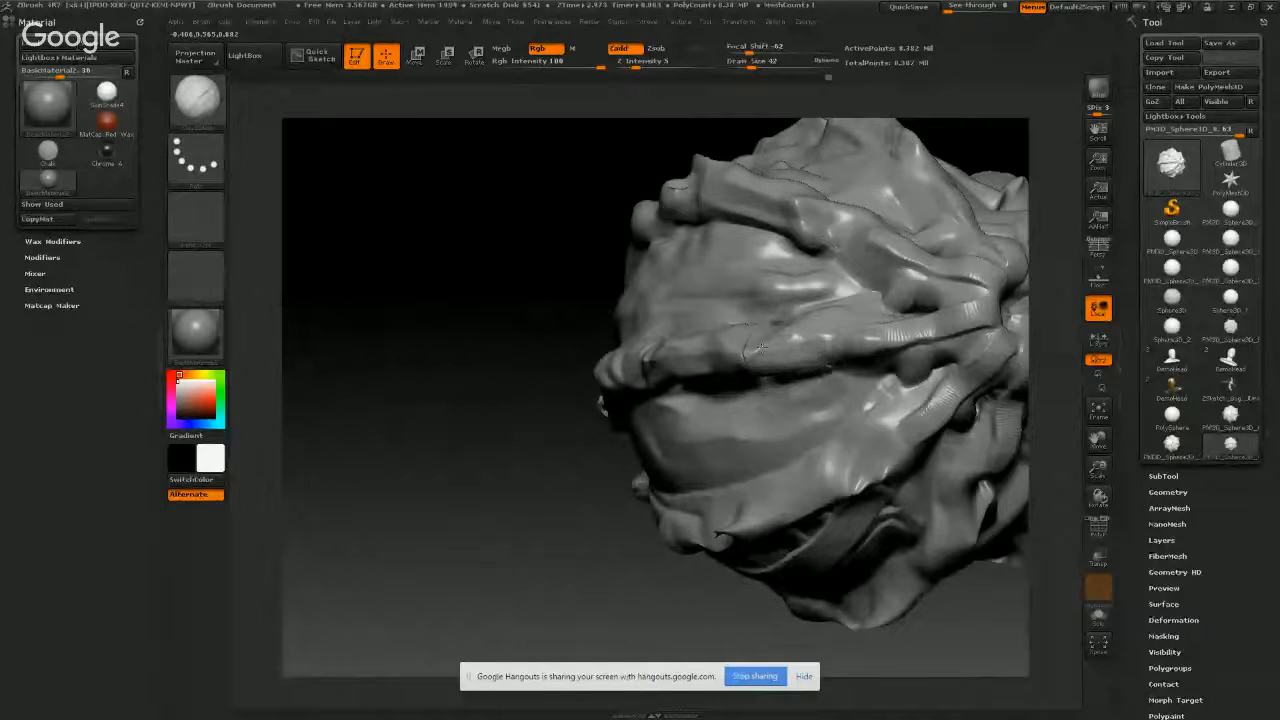
drag(550, 358, 755, 354)
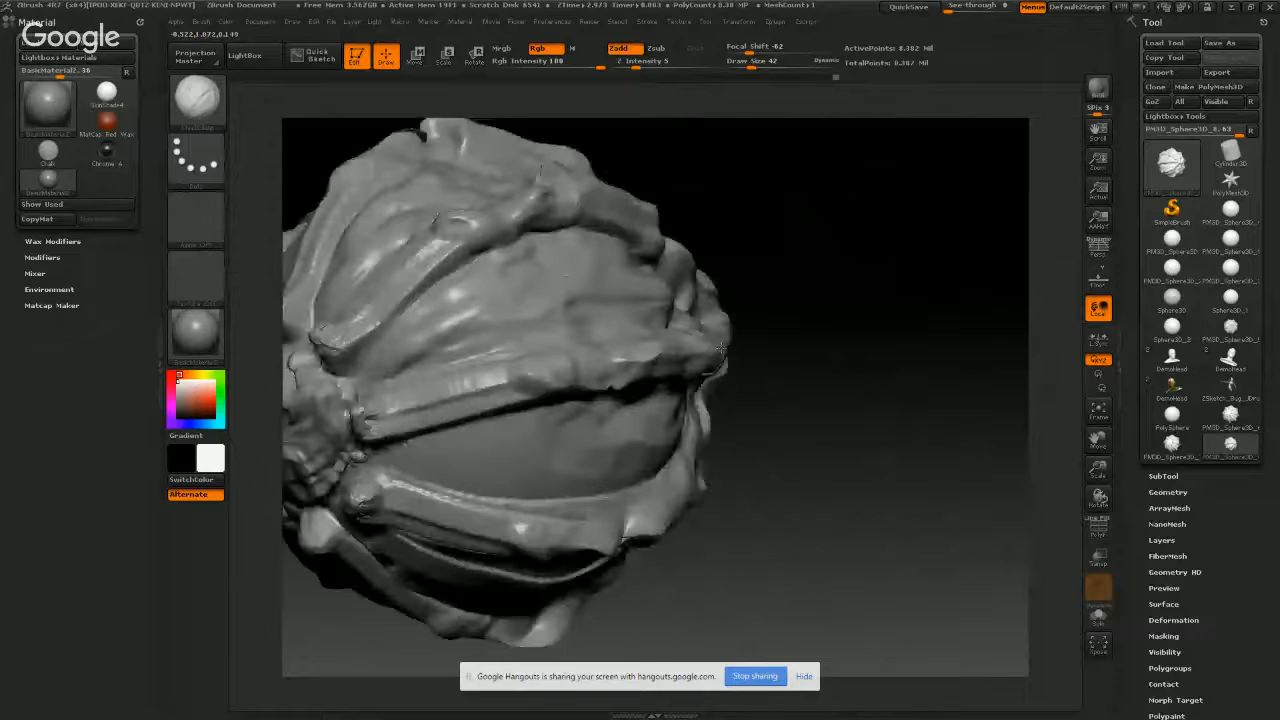
drag(673, 356, 514, 390)
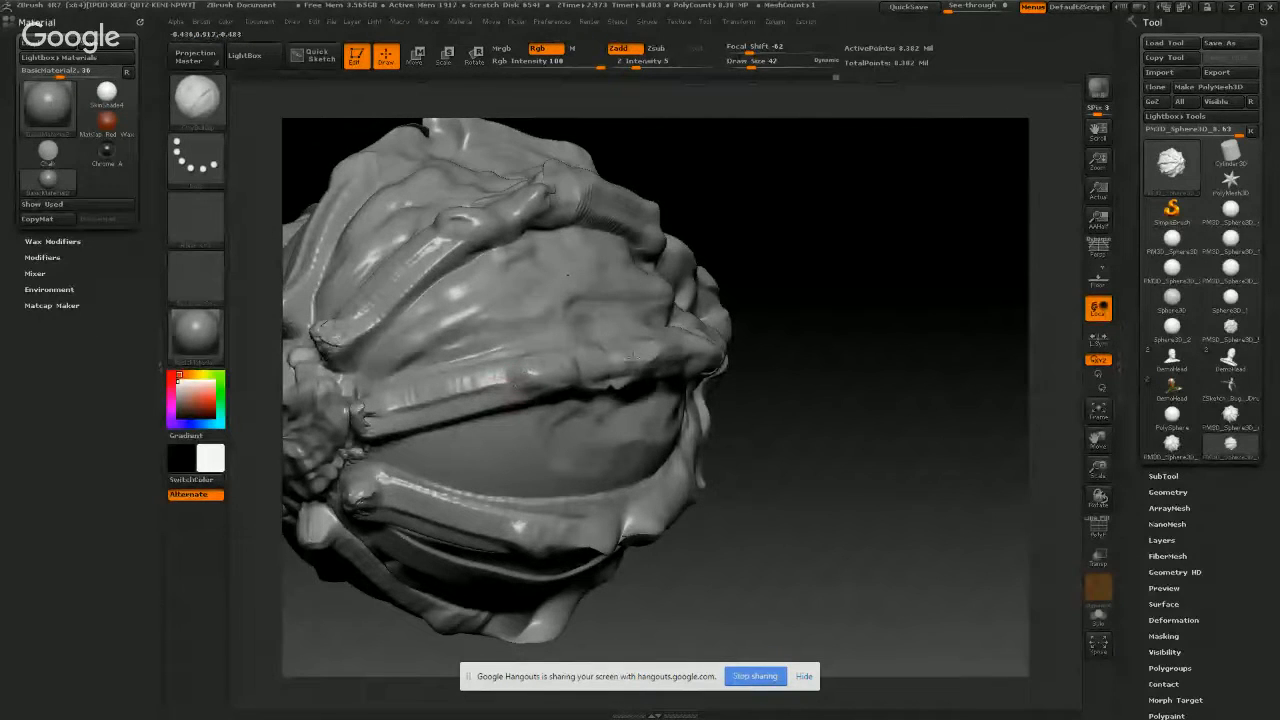
- Switch to Zsub and carve grooves into the lower ridge and down the ridge running toward the pole
click(660, 49)
mouse_move(505, 379)
mouse_down()
mouse_move(578, 369)
mouse_move(532, 377)
mouse_move(550, 373)
mouse_up()
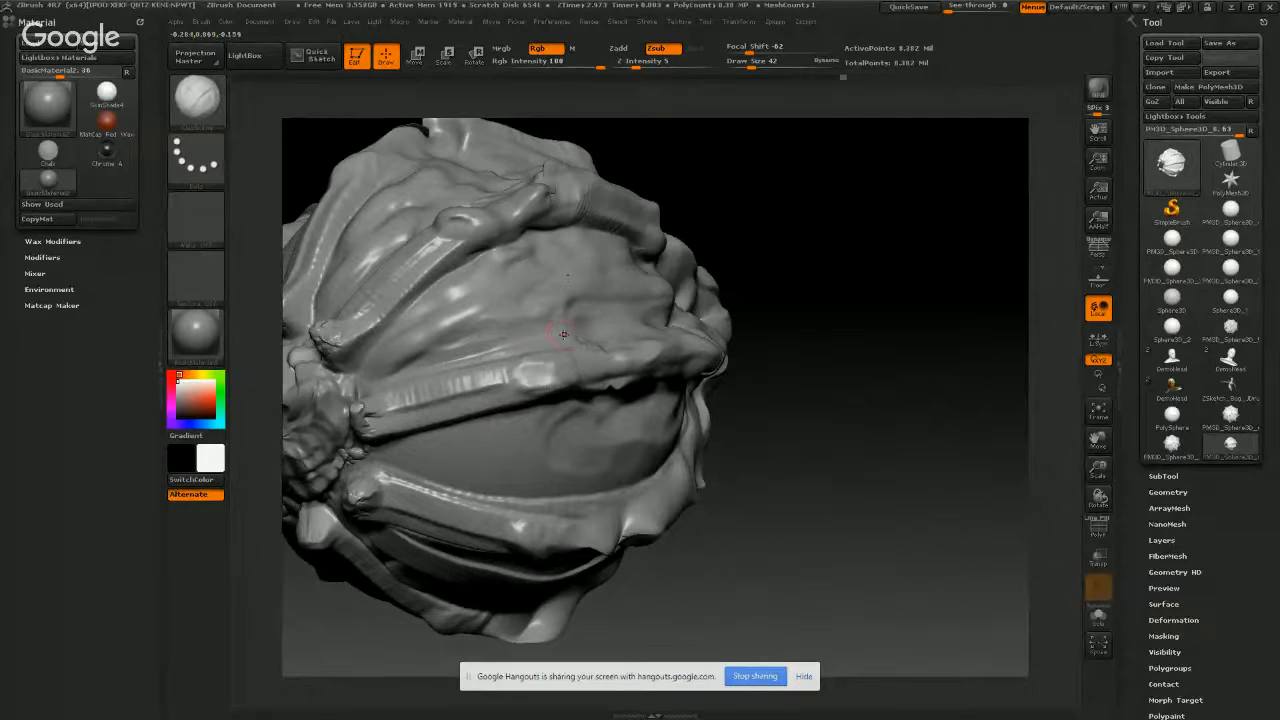
mouse_move(563, 334)
right_down()
mouse_move(538, 243)
mouse_move(517, 226)
mouse_move(678, 322)
right_up()
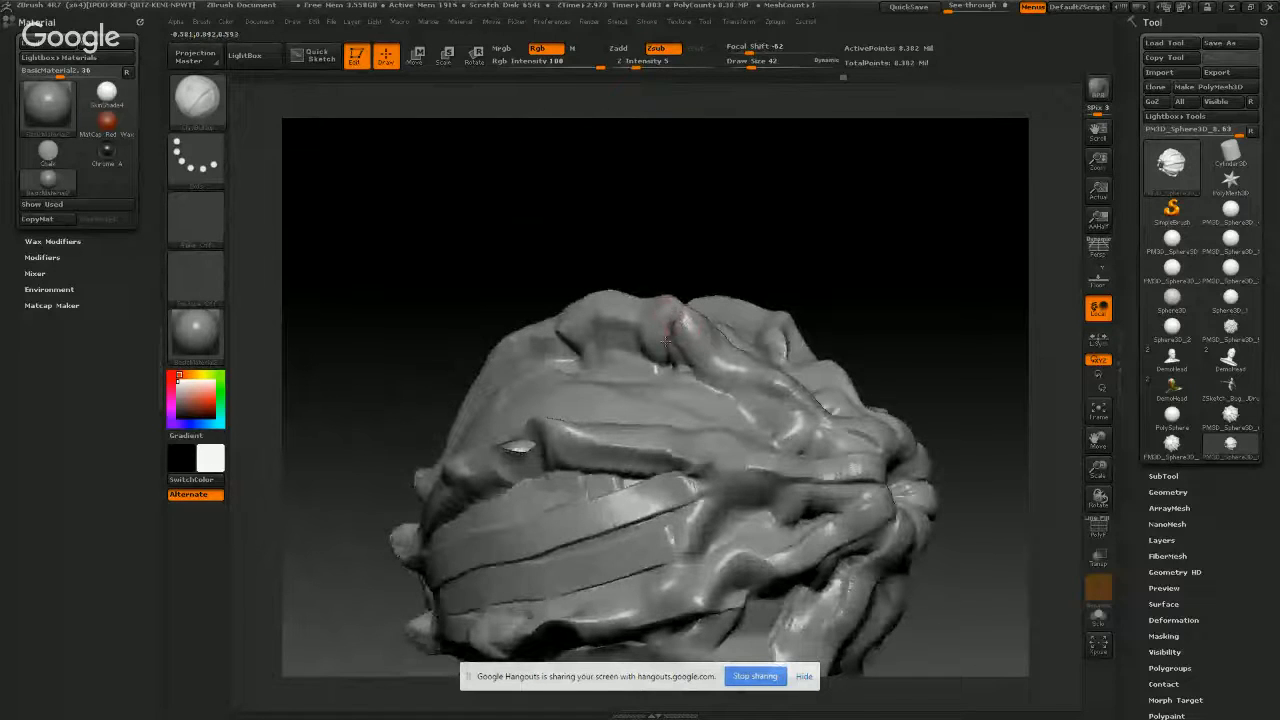
mouse_move(665, 340)
mouse_down()
mouse_move(680, 366)
mouse_move(787, 428)
mouse_up()
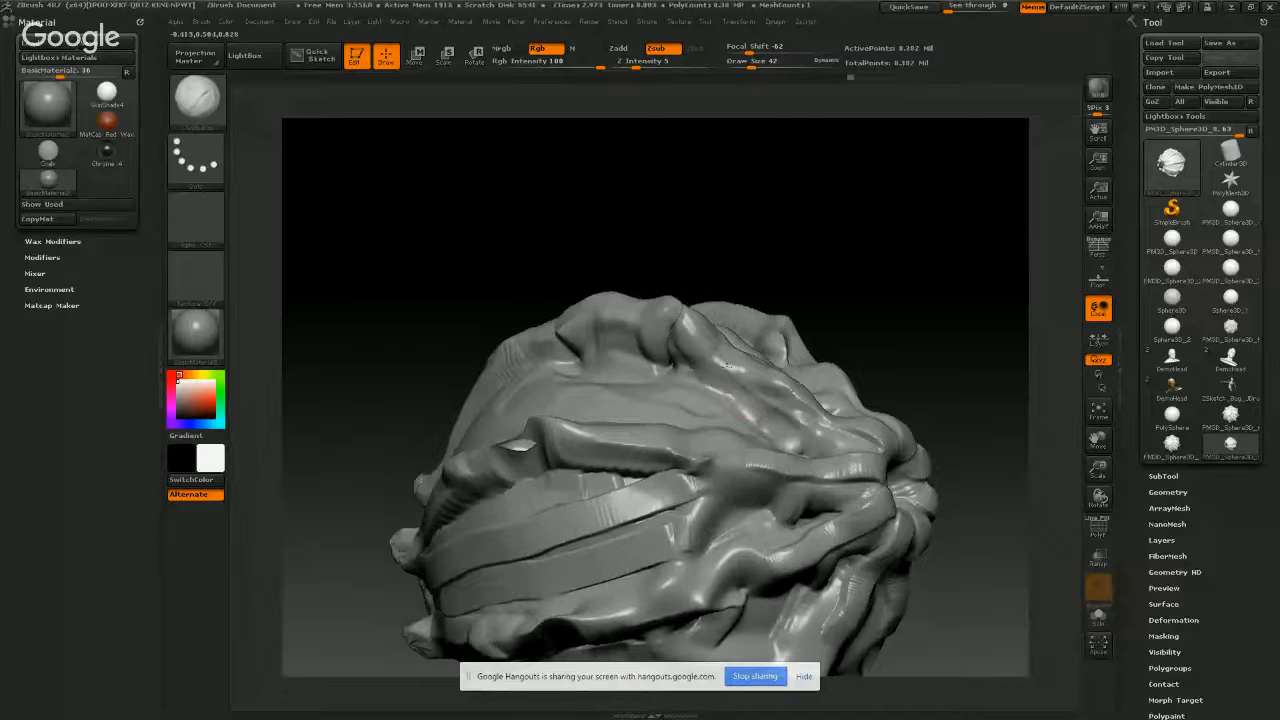
mouse_move(727, 365)
right_down()
mouse_move(680, 375)
mouse_move(700, 425)
mouse_move(745, 445)
mouse_move(780, 437)
right_up()
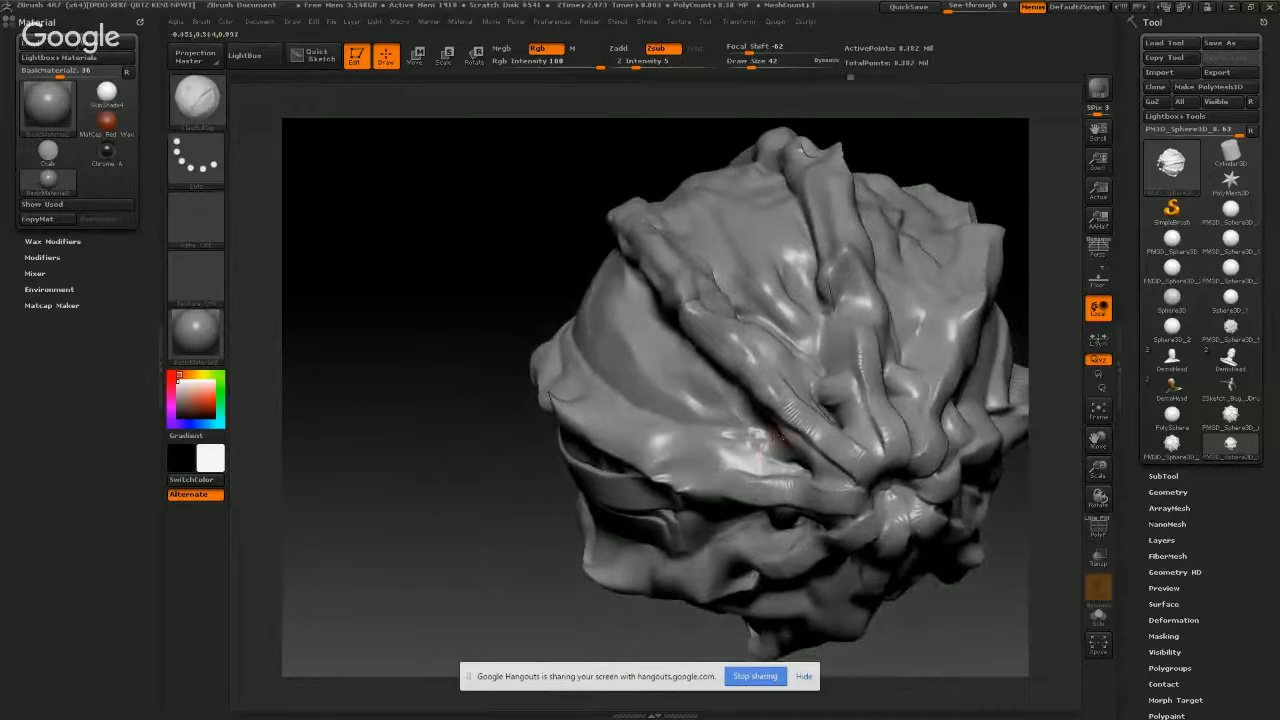
- Return to Zadd and build up the folds and ridges radiating from the pole
right_drag(664, 394, 720, 355)
mouse_move(634, 357)
right_down()
mouse_move(688, 345)
mouse_move(648, 158)
right_up()
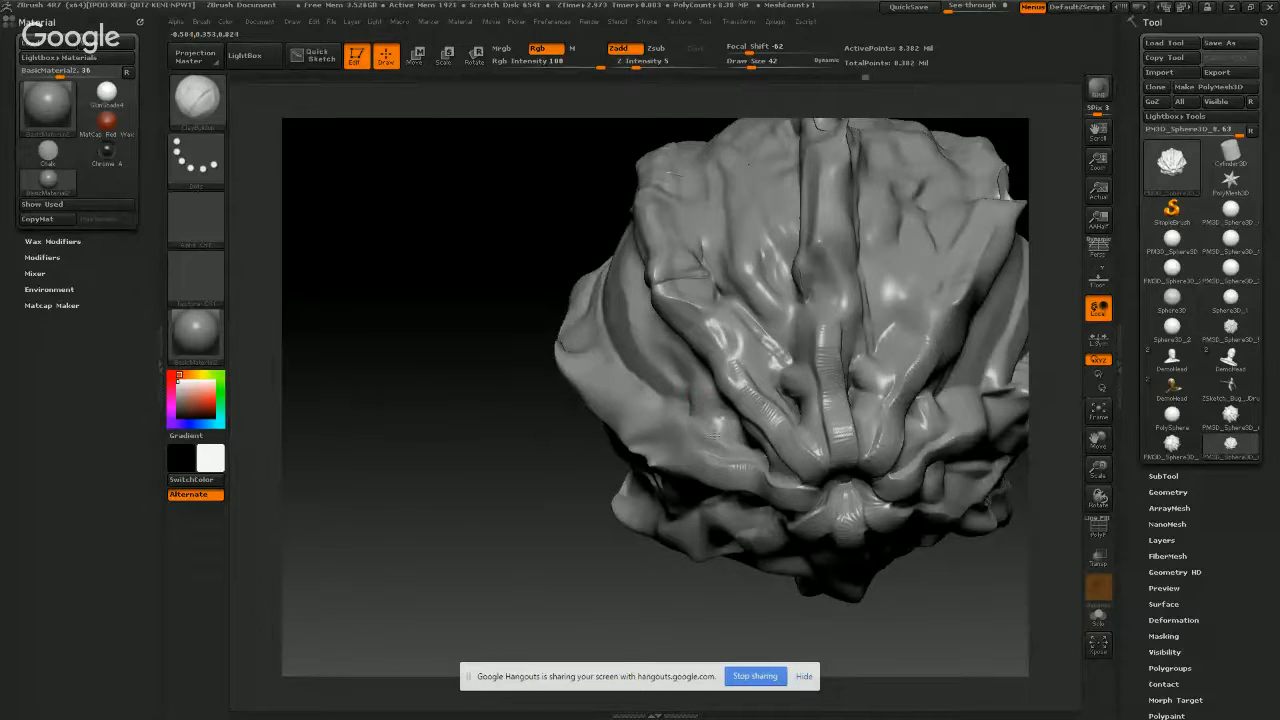
mouse_move(754, 446)
mouse_down()
mouse_move(734, 445)
mouse_move(653, 300)
mouse_up()
mouse_move(510, 345)
mouse_down()
mouse_move(630, 290)
mouse_move(710, 282)
mouse_up()
right_drag(710, 282, 696, 301)
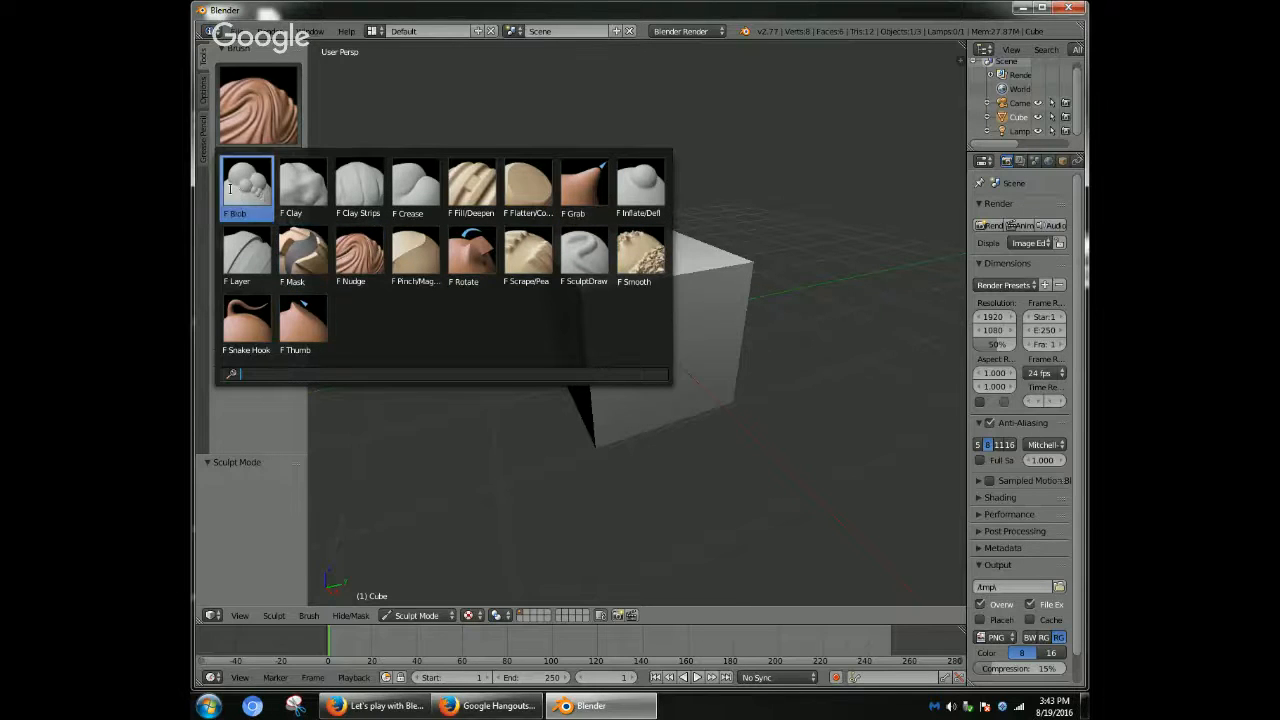
- Switch to Blender, choose the Crease sculpting brush for the cube and set its strength to 0.5
click(422, 196)
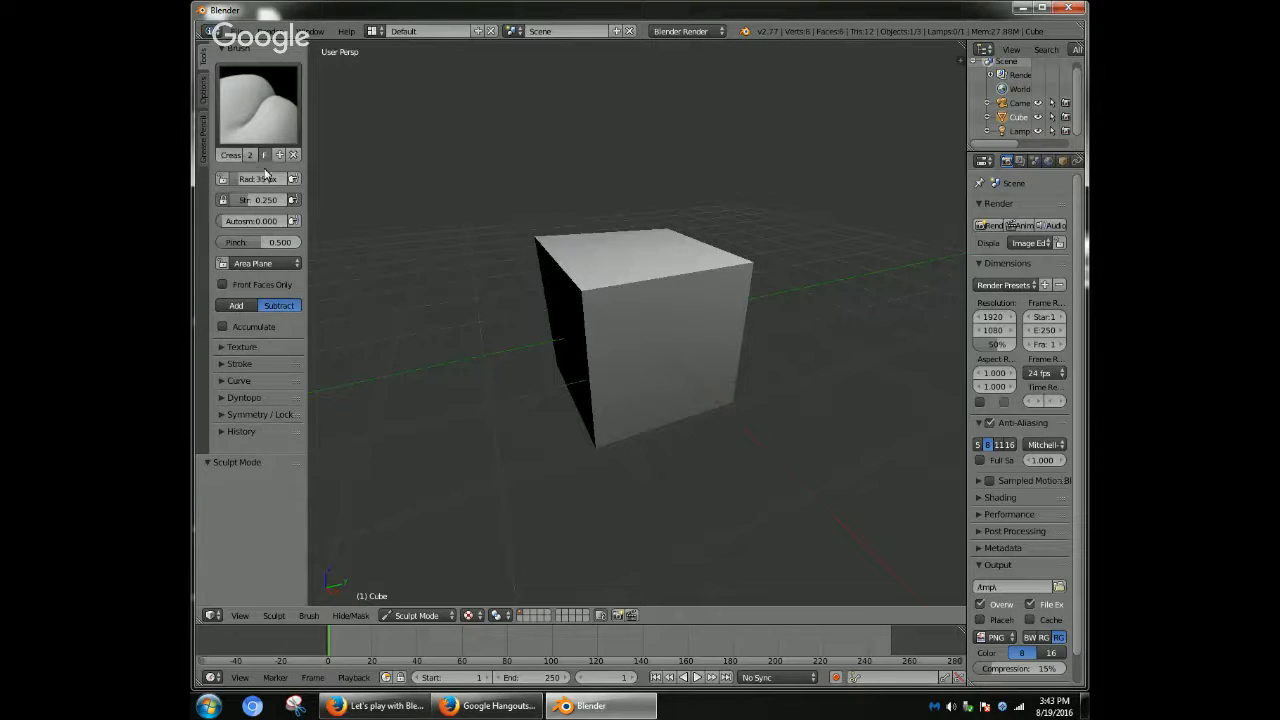
click(283, 206)
text(.5)
key(Return)
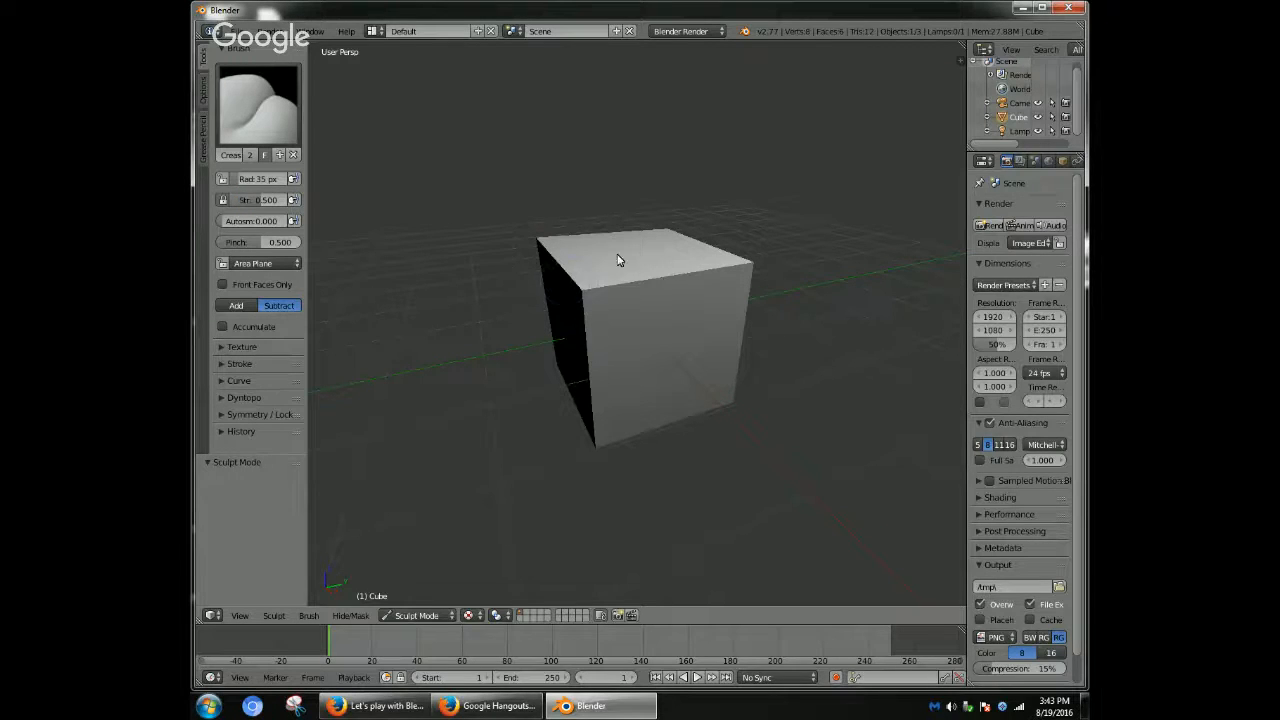
- Try Crease strokes across the cube's top face and set the brush's sculpt plane to View Plane
drag(605, 267, 651, 354)
middle_drag(560, 289, 620, 331)
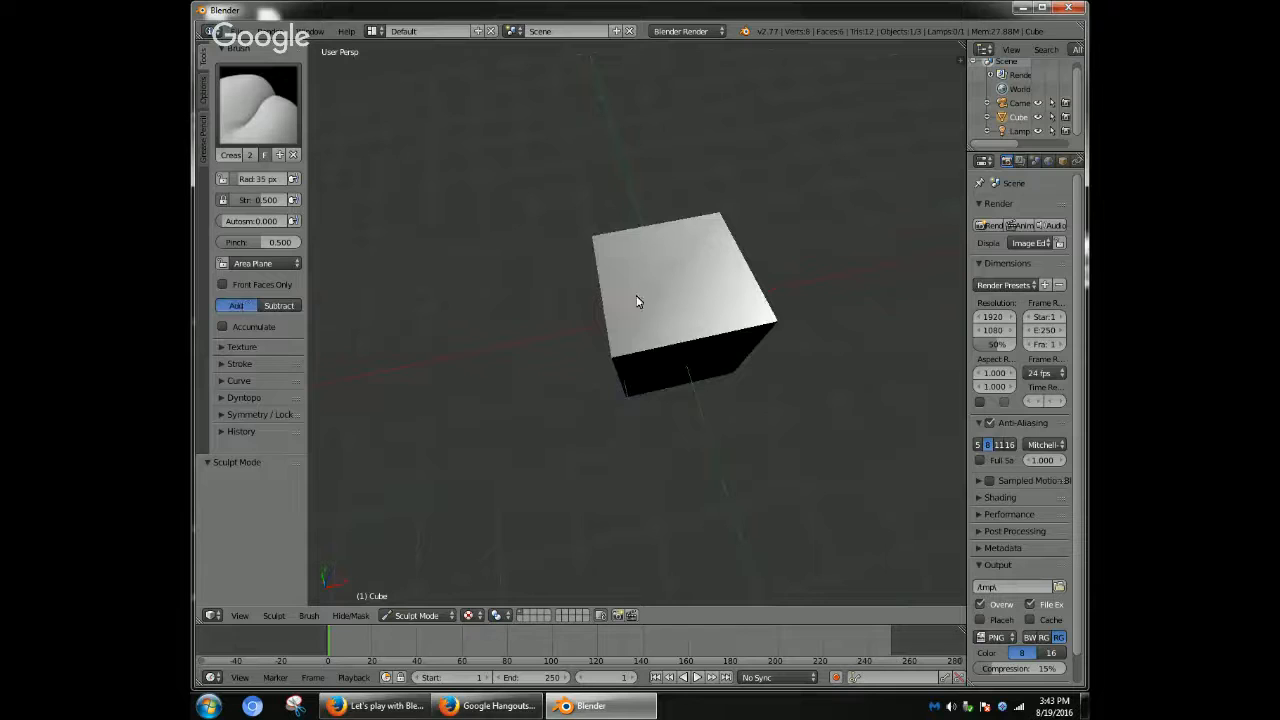
click(236, 305)
click(291, 264)
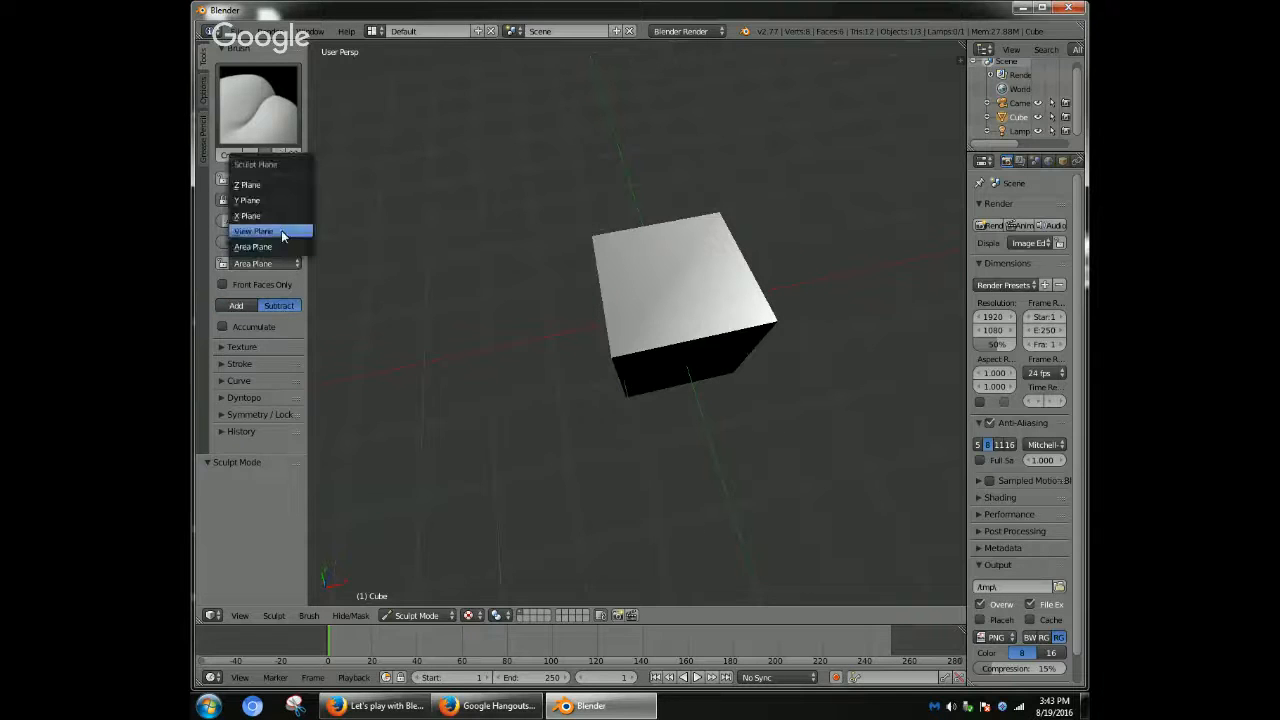
click(268, 232)
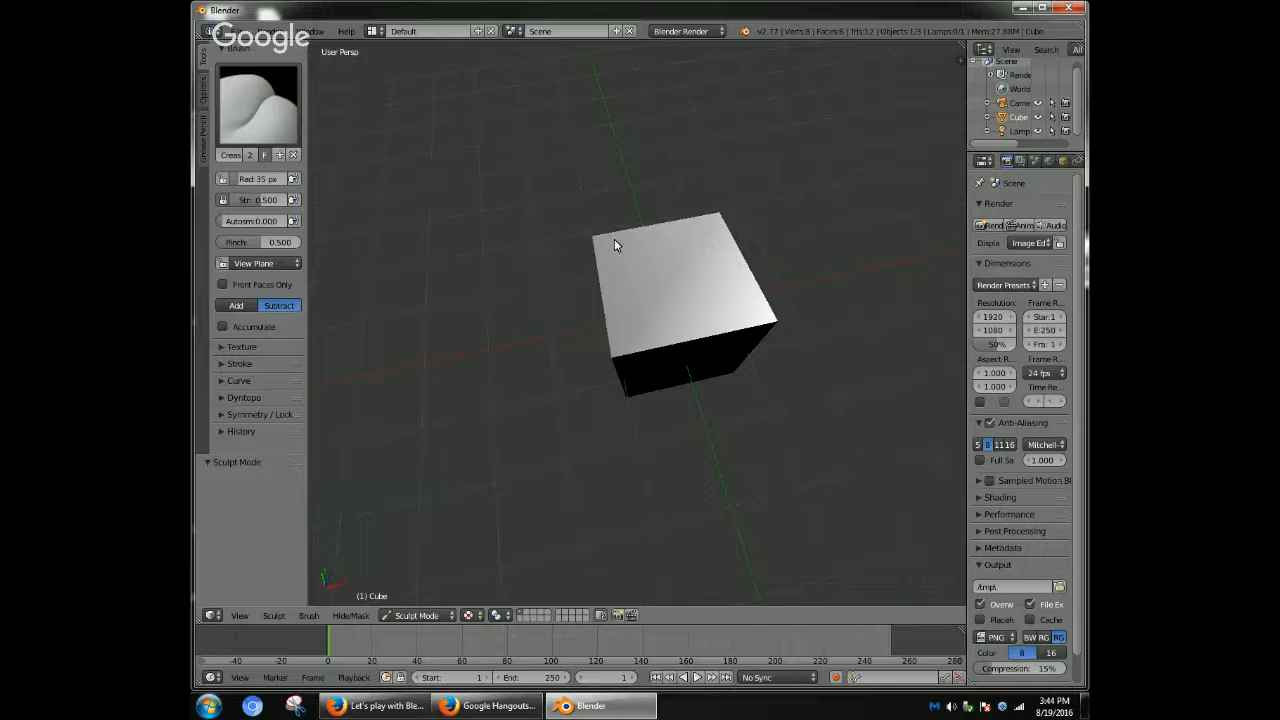
drag(616, 265, 612, 377)
scroll(571, 343, up, 3)
click(350, 617)
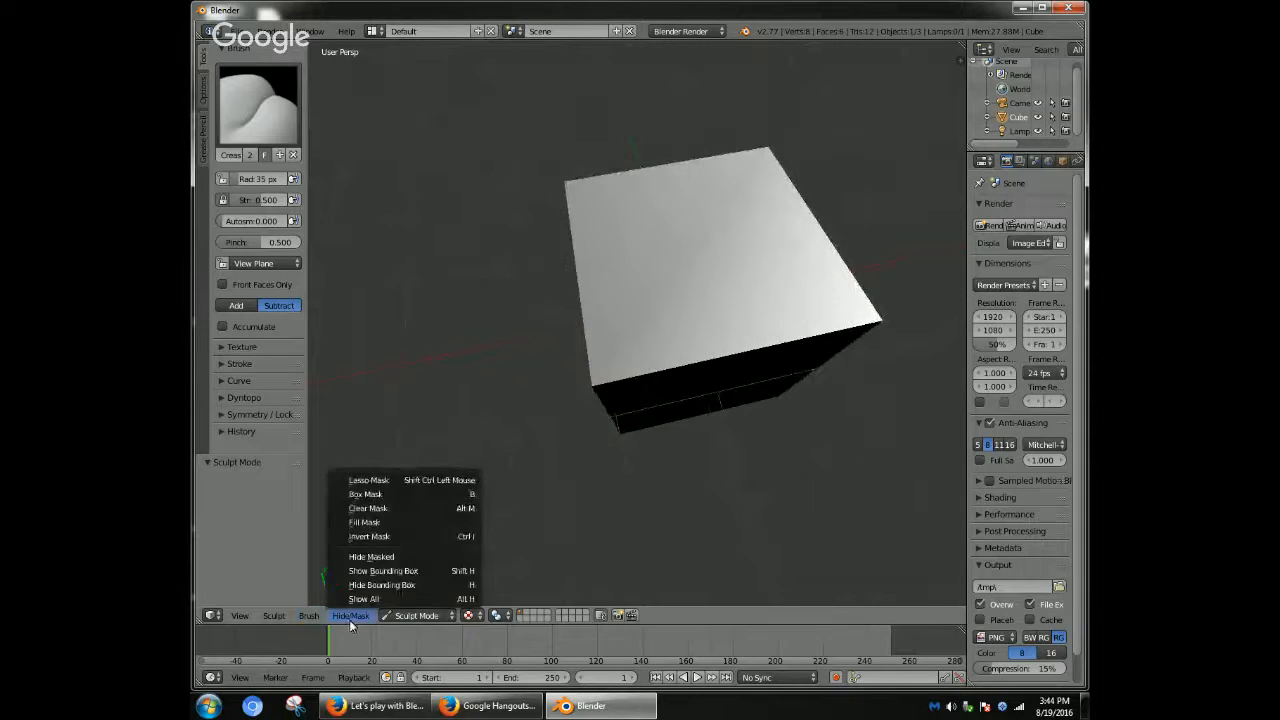
mouse_move(309, 616)
mouse_move(363, 566)
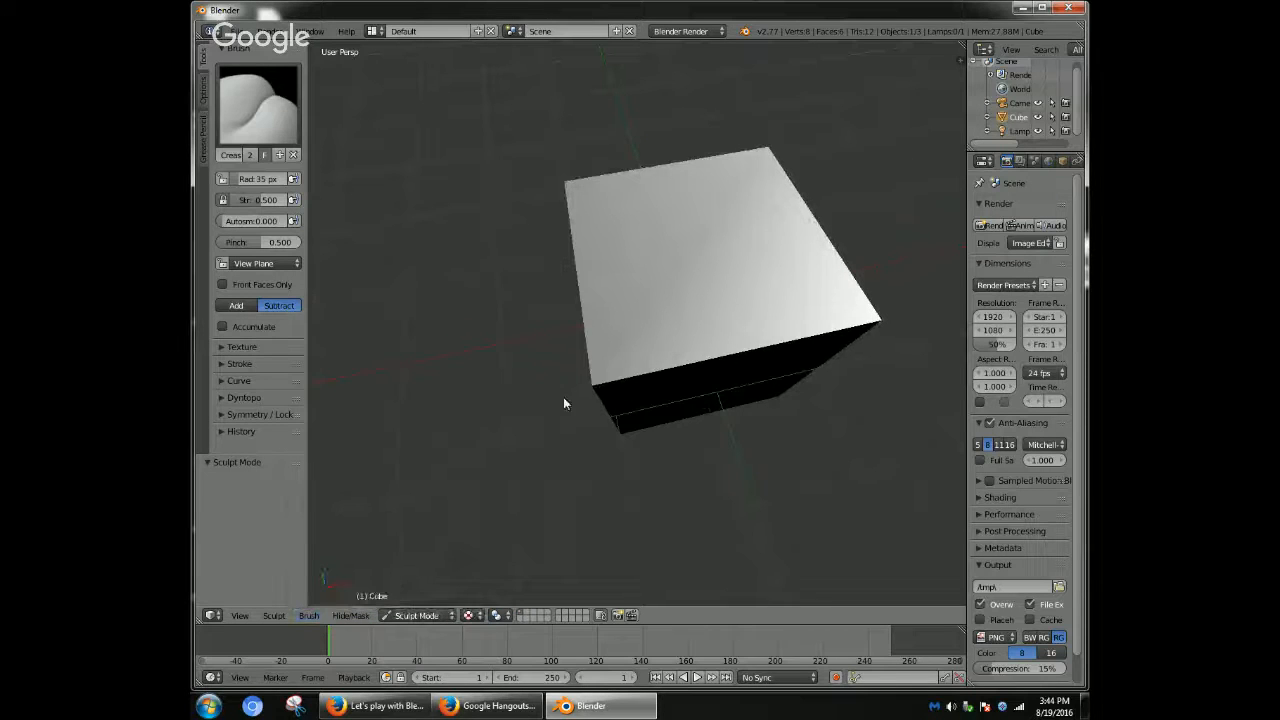
middle_drag(540, 355, 451, 248)
middle_drag(751, 365, 503, 368)
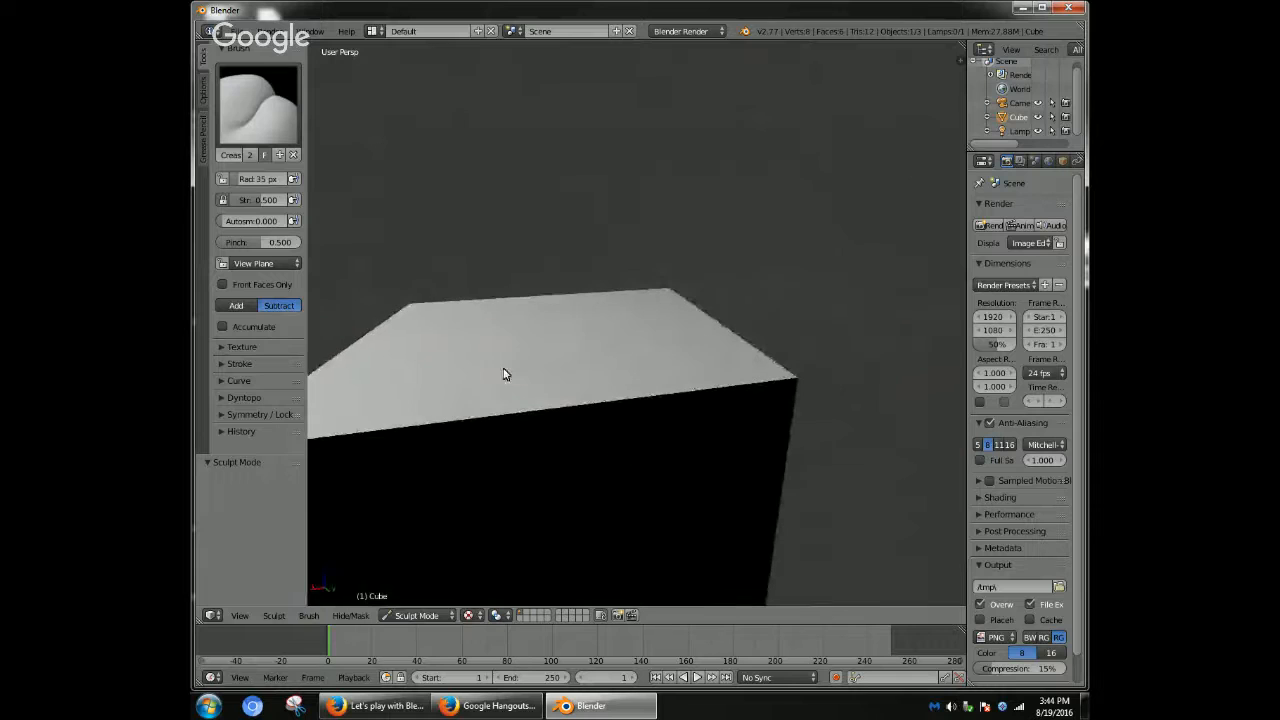
alt+scroll(745, 443, down, 2)
scroll(663, 443, down, 7)
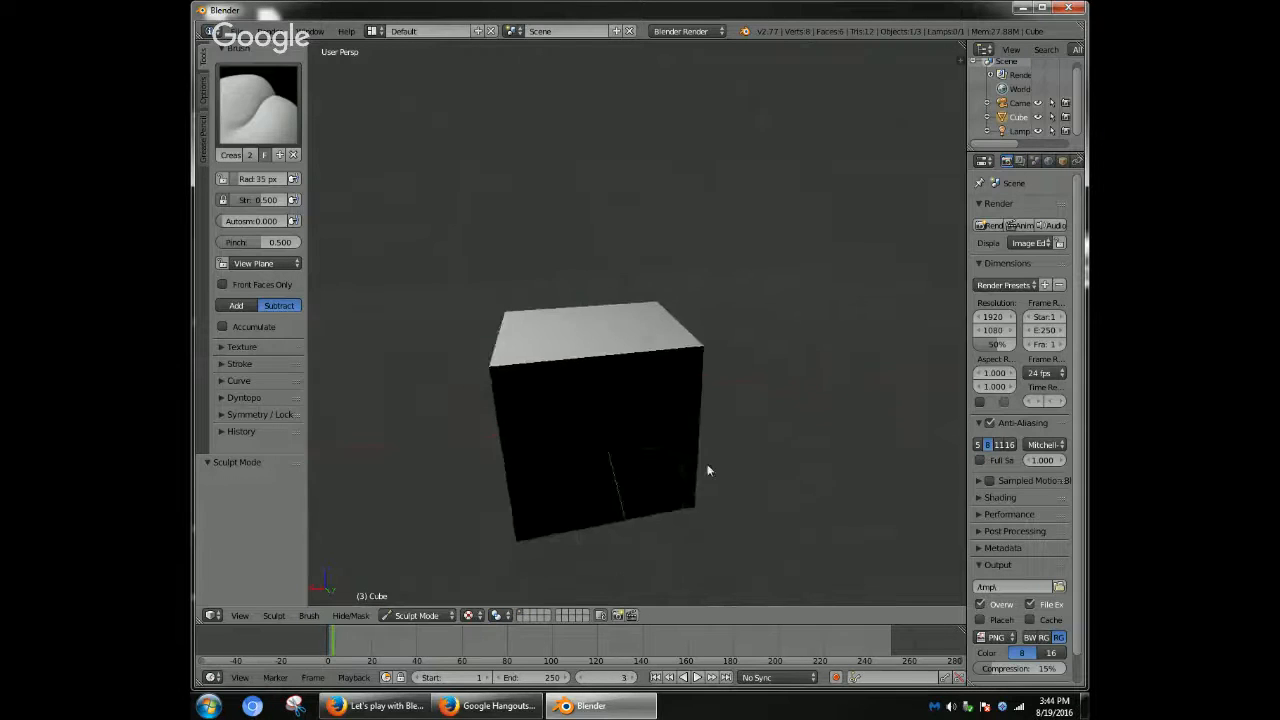
click(213, 615)
click(219, 617)
click(213, 615)
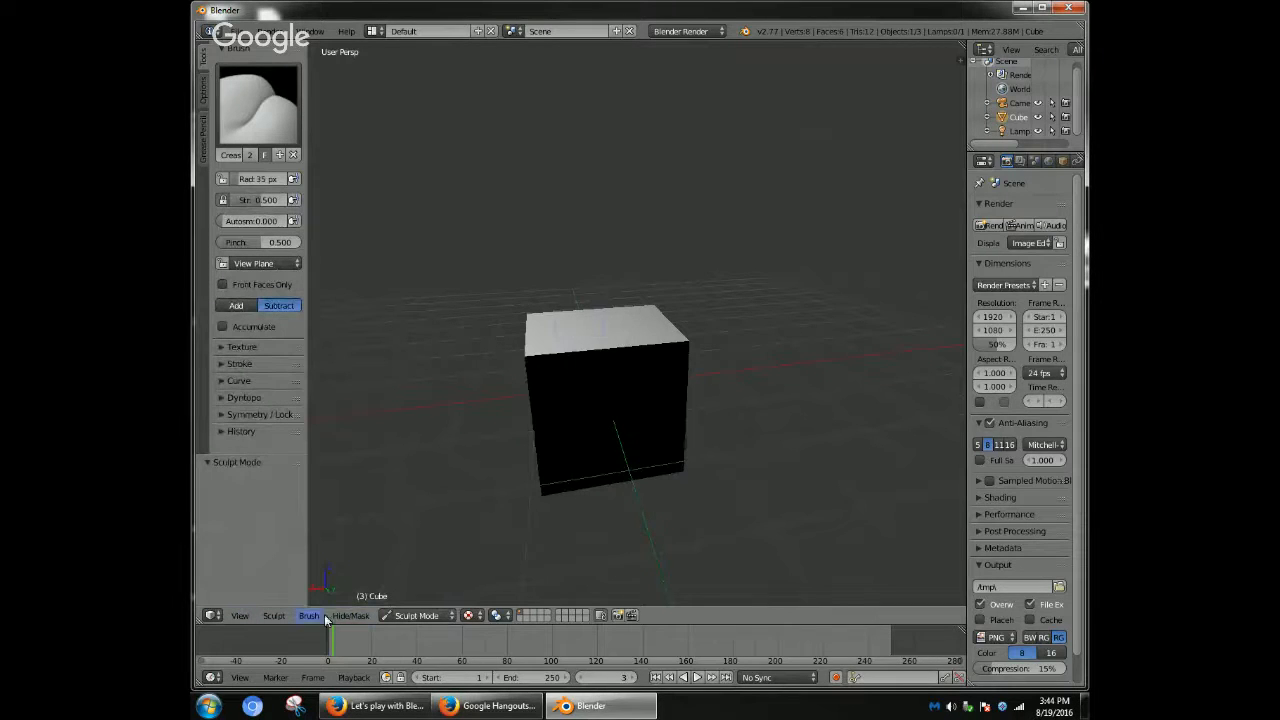
- Return the cube to Object Mode and delete it
click(417, 615)
click(428, 602)
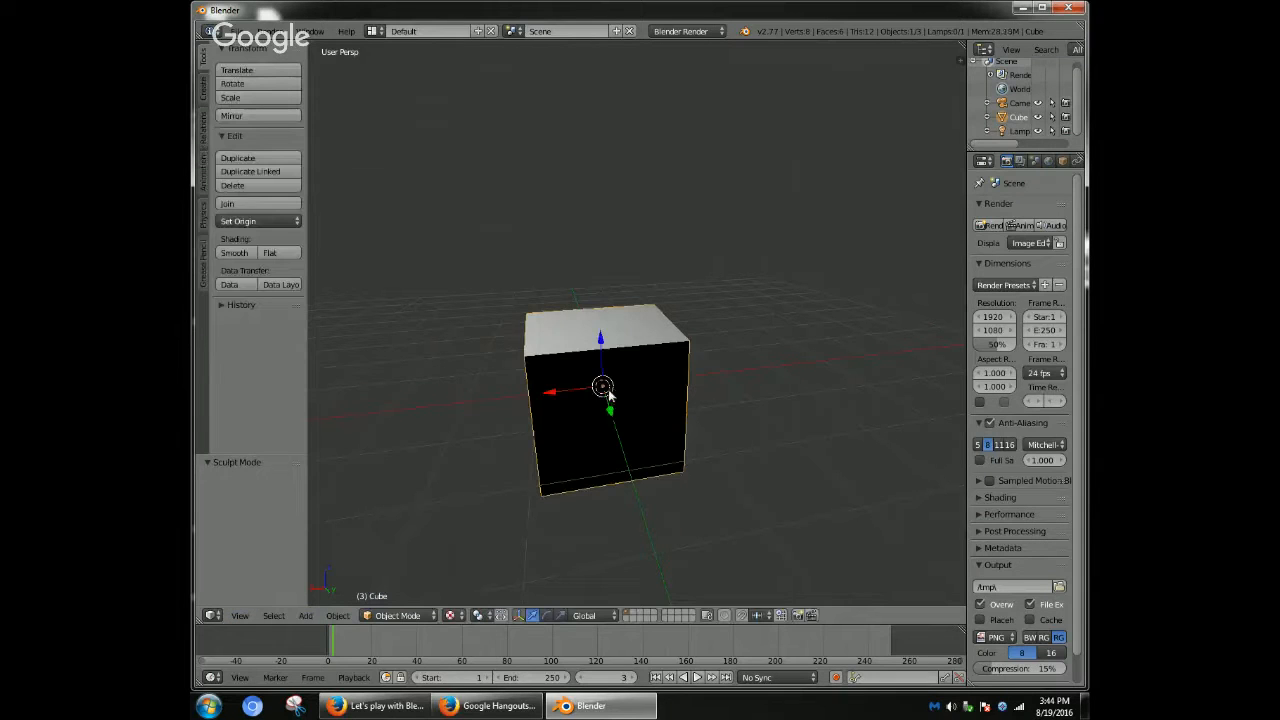
key(x)
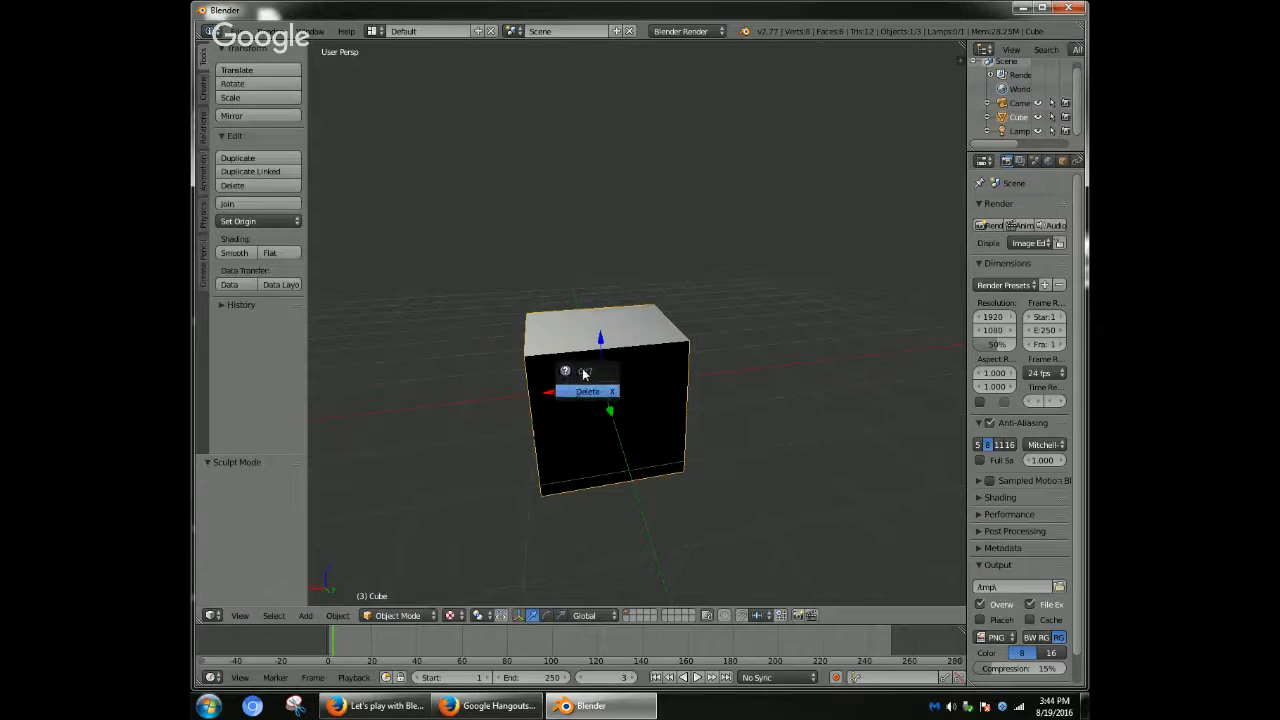
click(587, 391)
- Add a UV sphere mesh and put it in Sculpt Mode
click(337, 615)
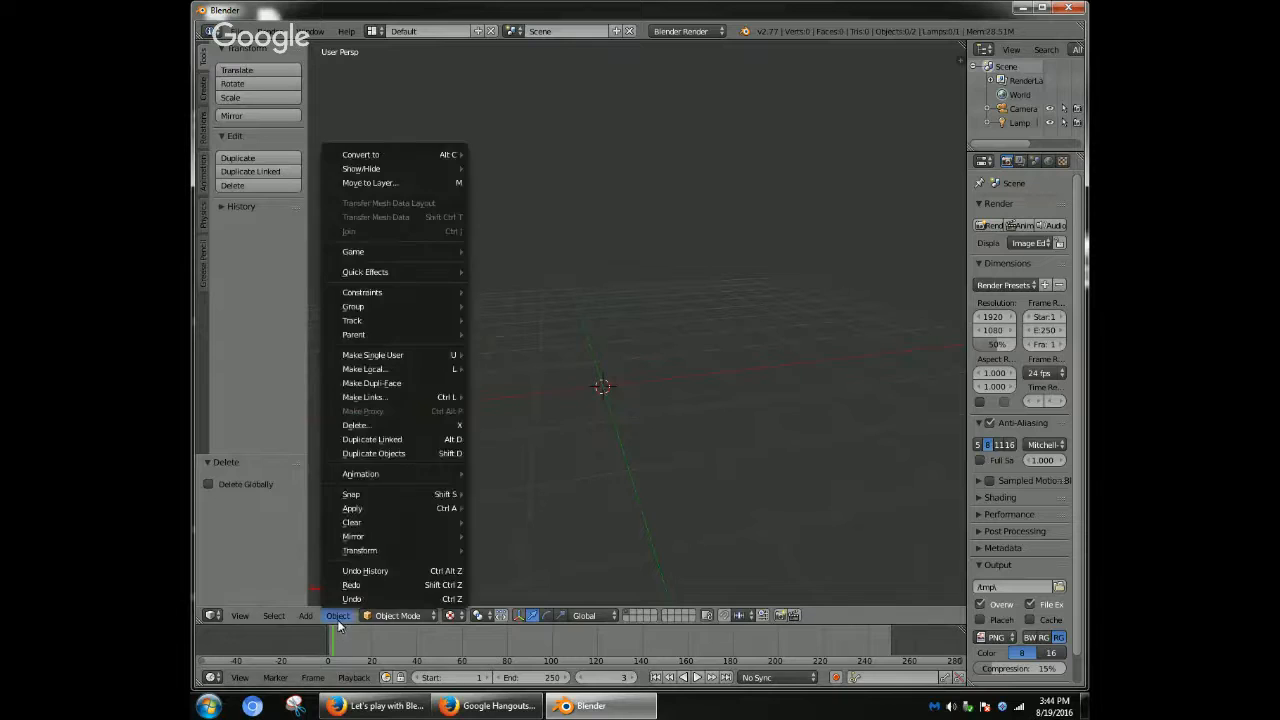
mouse_move(305, 615)
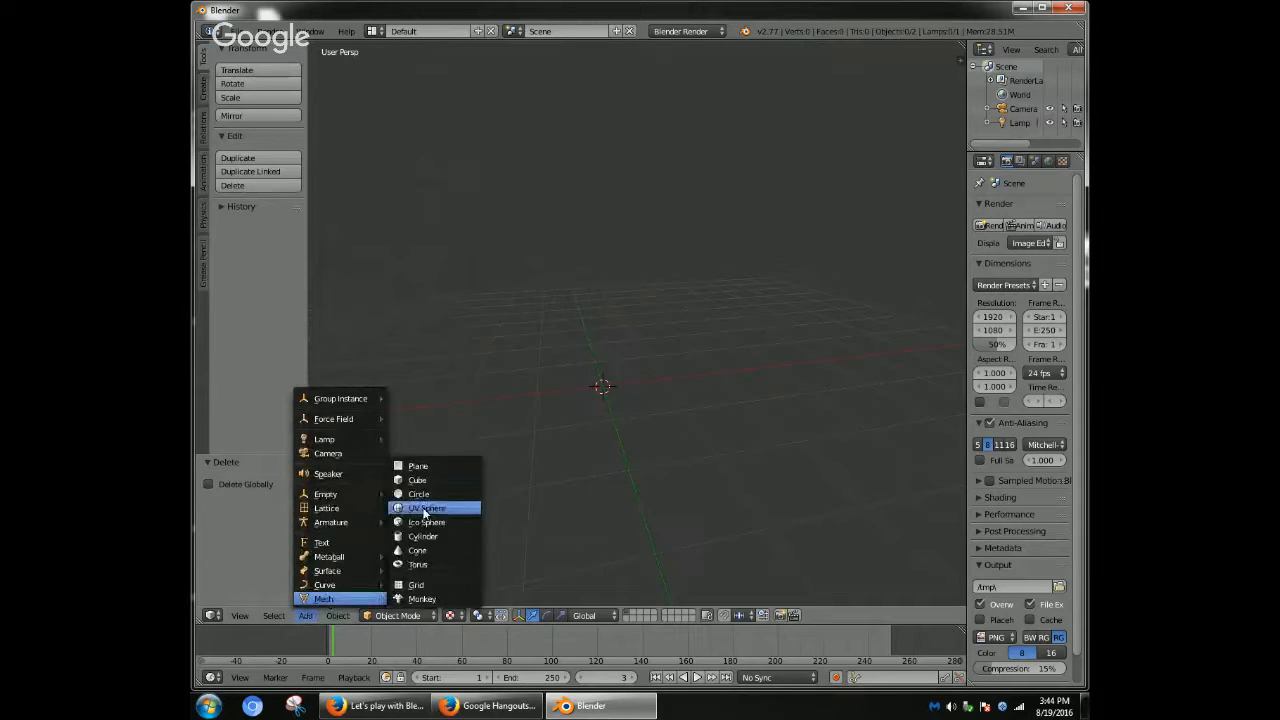
click(425, 508)
scroll(425, 513, up, 3)
click(408, 617)
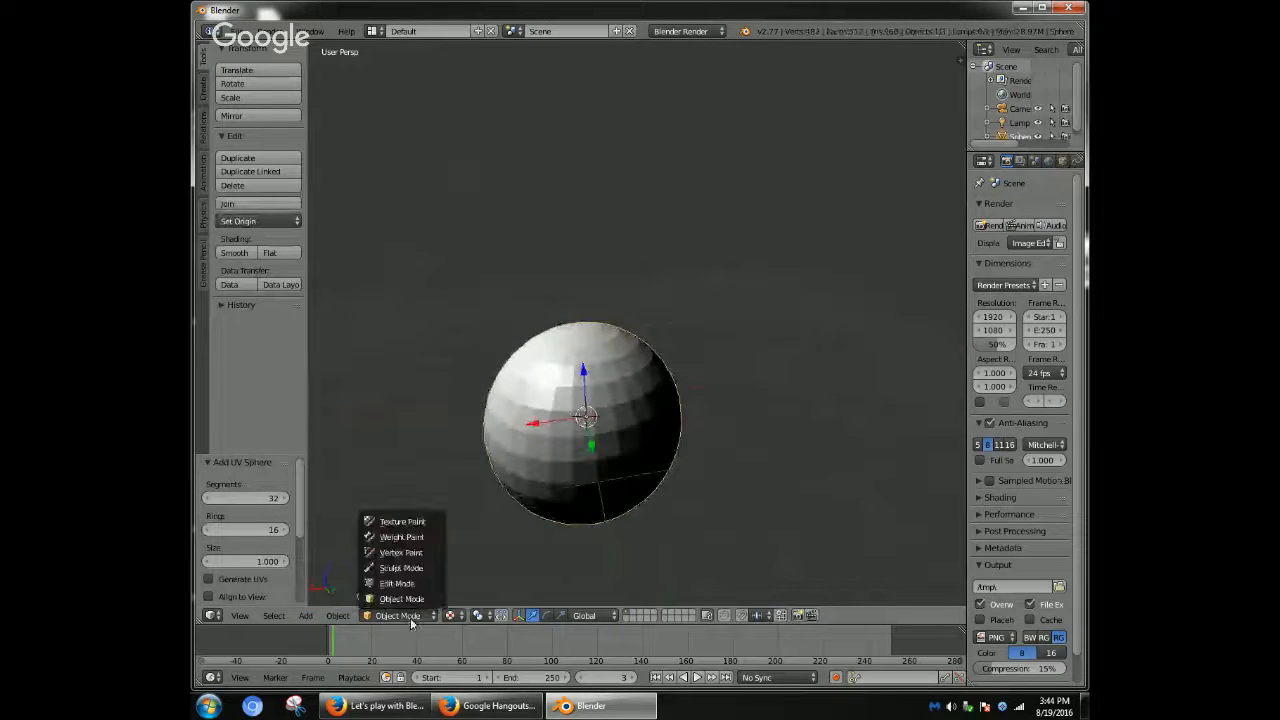
click(401, 568)
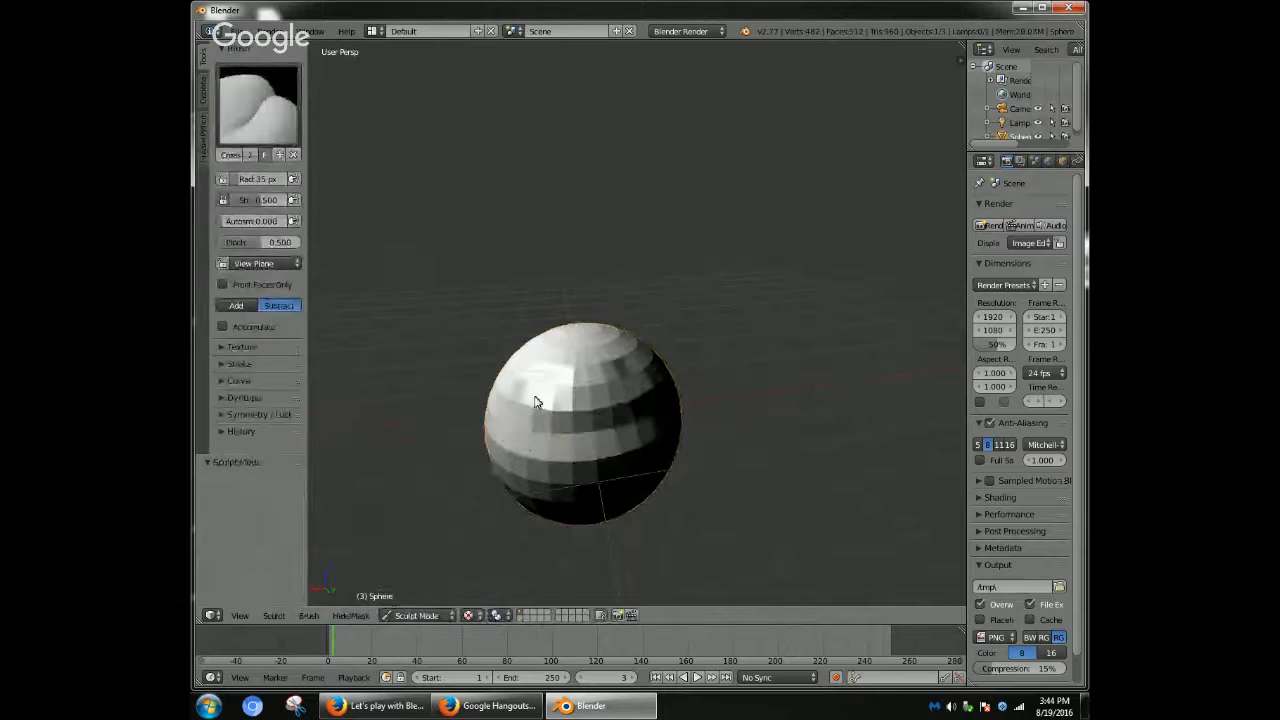
- Carve a few subtracting Crease strokes into the front of the sphere
mouse_move(535, 397)
mouse_down()
mouse_move(583, 423)
mouse_move(459, 408)
mouse_up()
scroll(583, 423, up, 1)
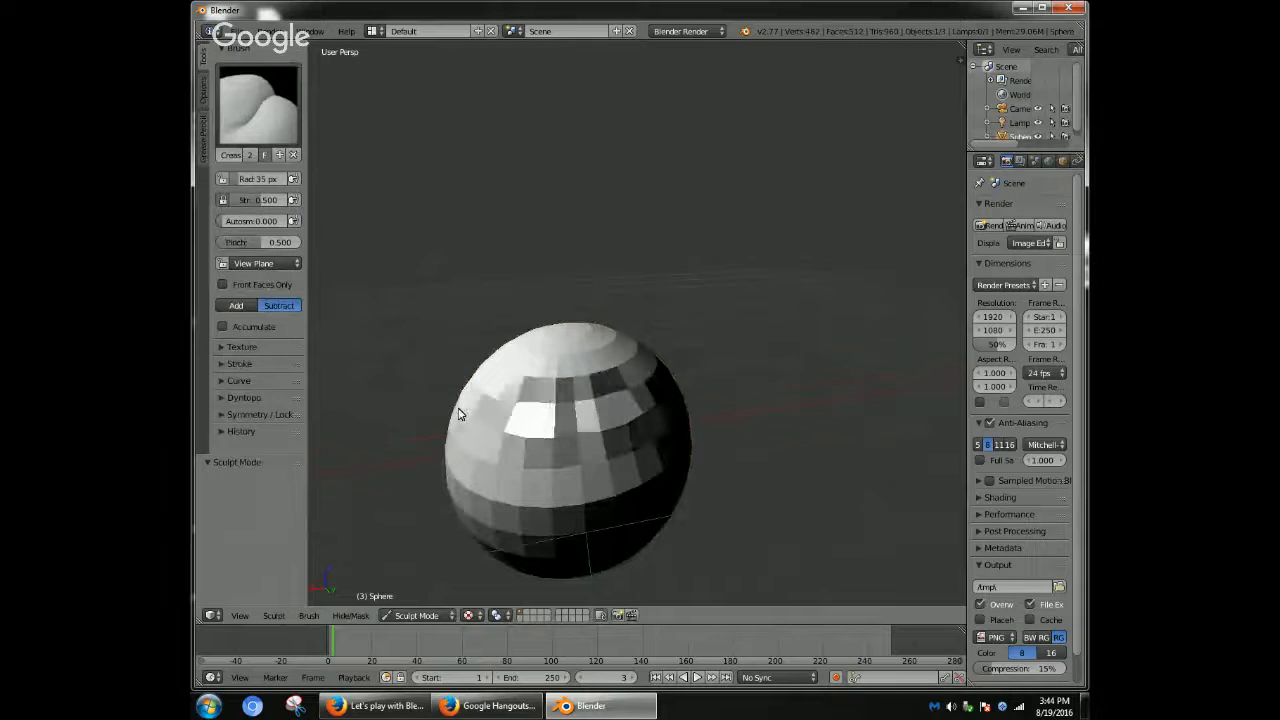
drag(567, 358, 584, 428)
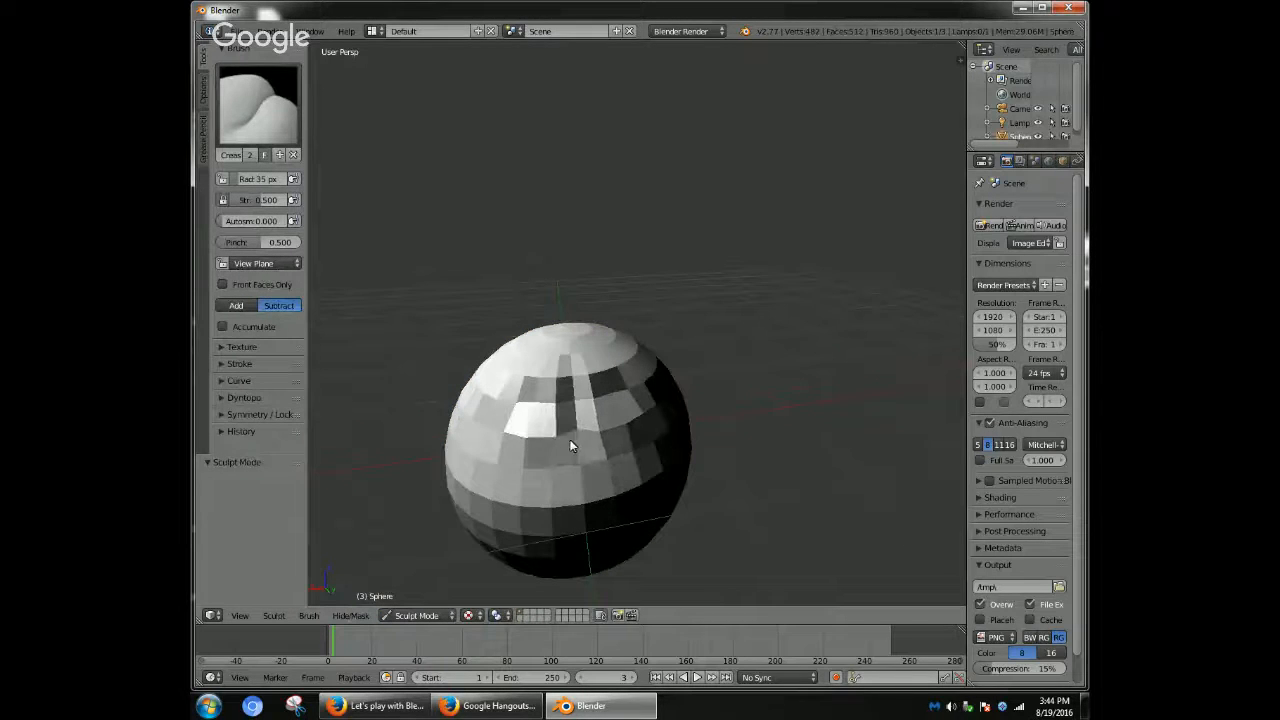
click(571, 437)
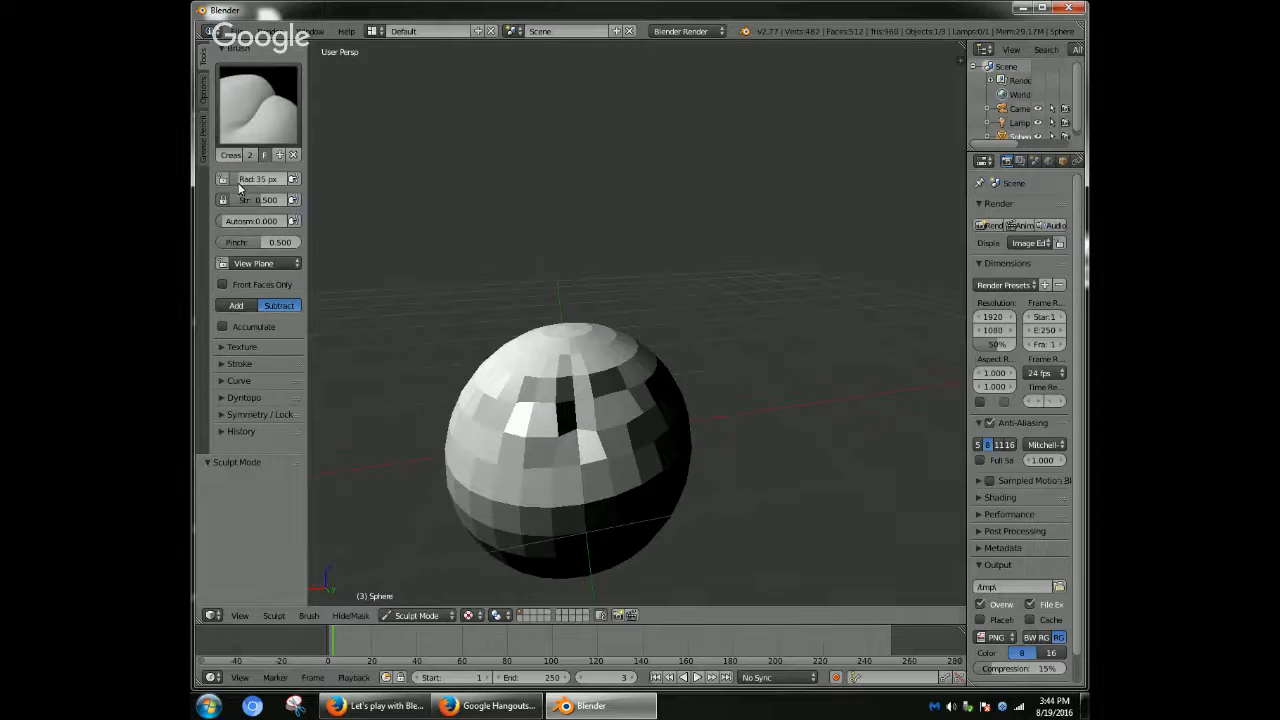
- Subdivide the sphere's whole mesh in Edit Mode and open the number of cuts for editing
click(416, 615)
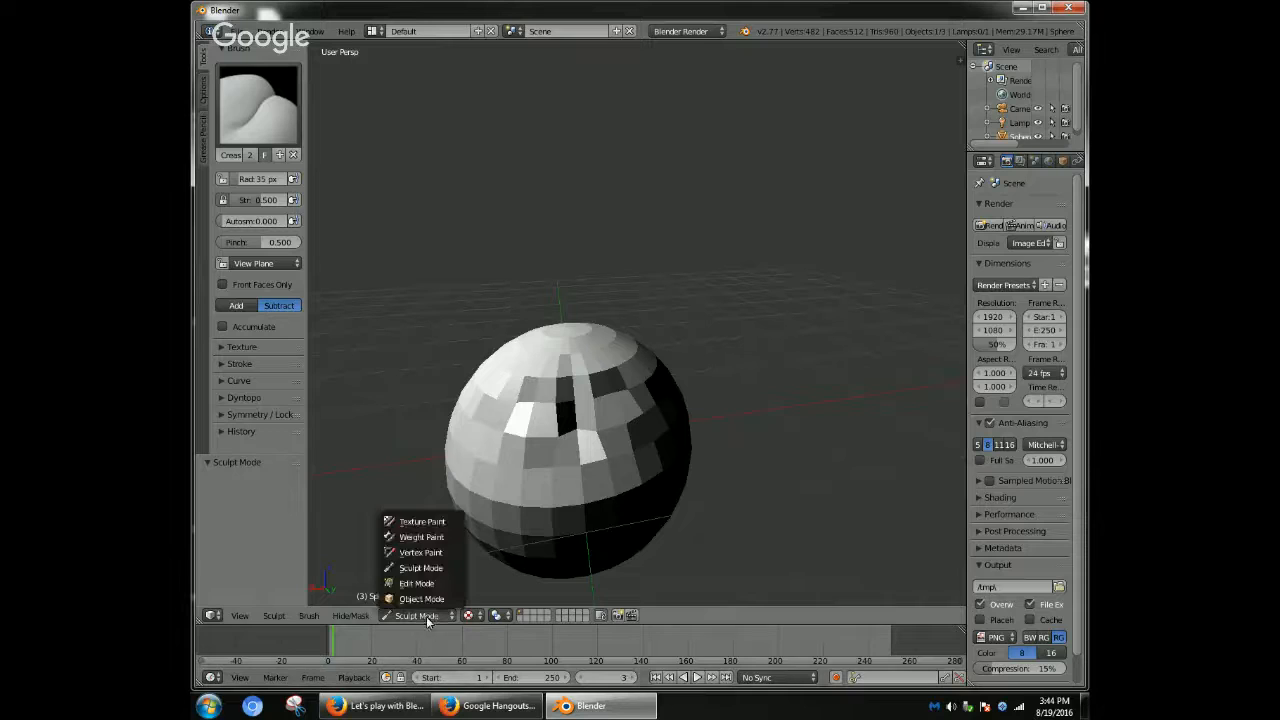
click(420, 597)
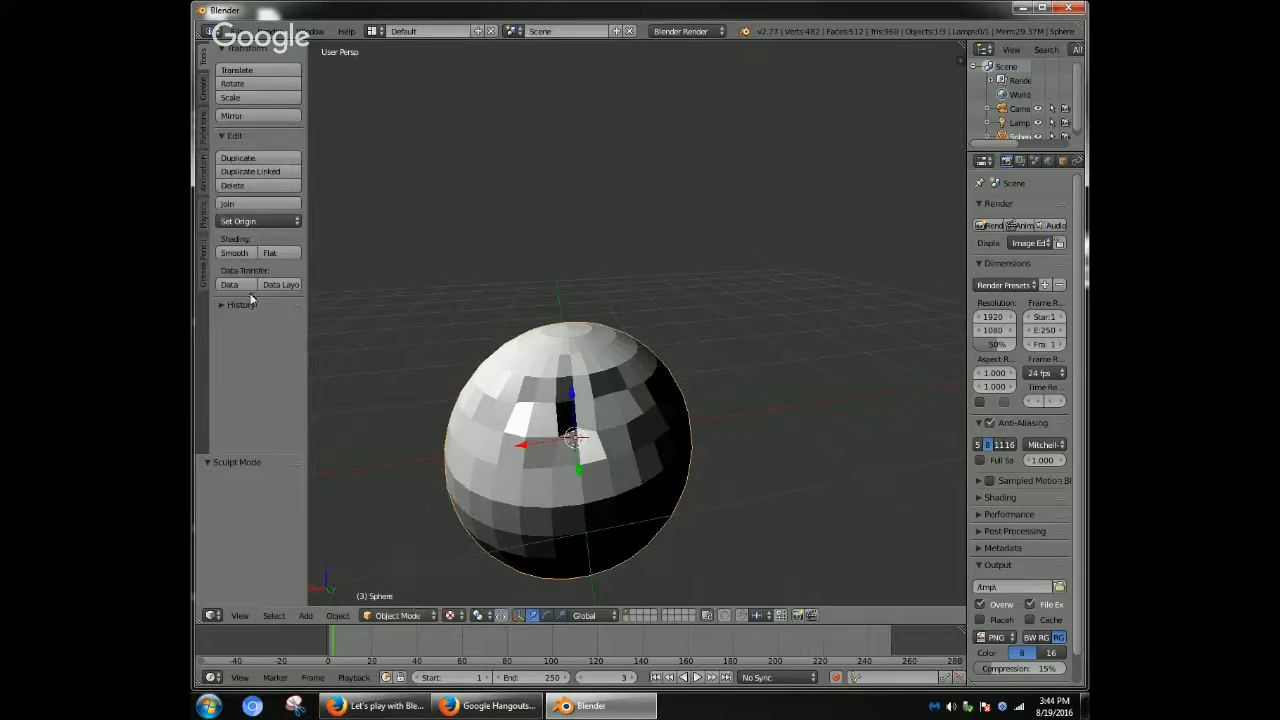
click(400, 615)
click(396, 583)
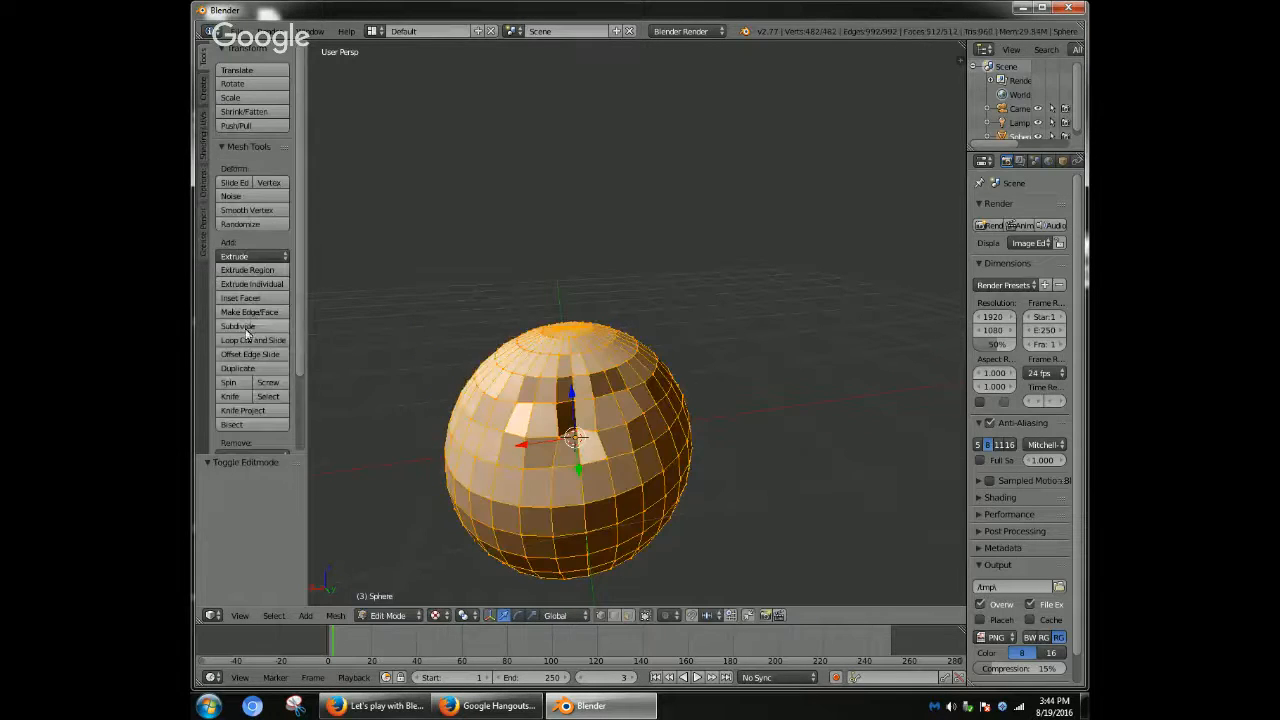
click(238, 326)
click(251, 500)
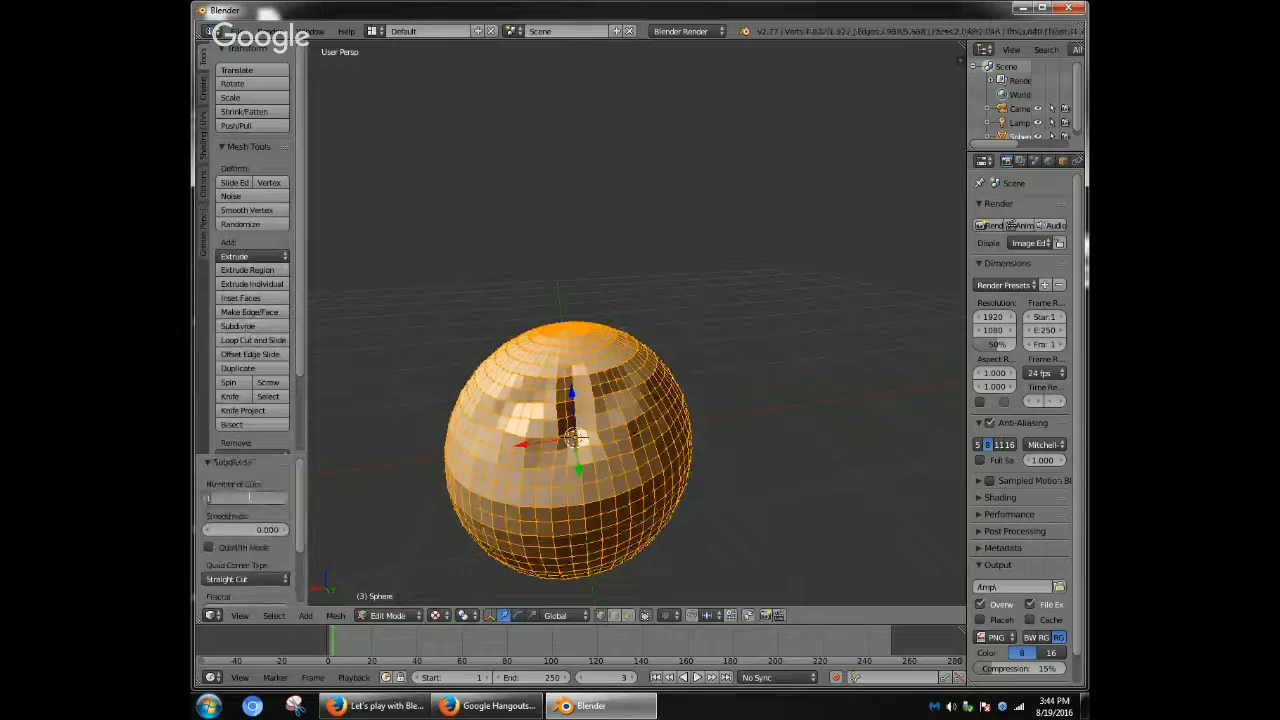
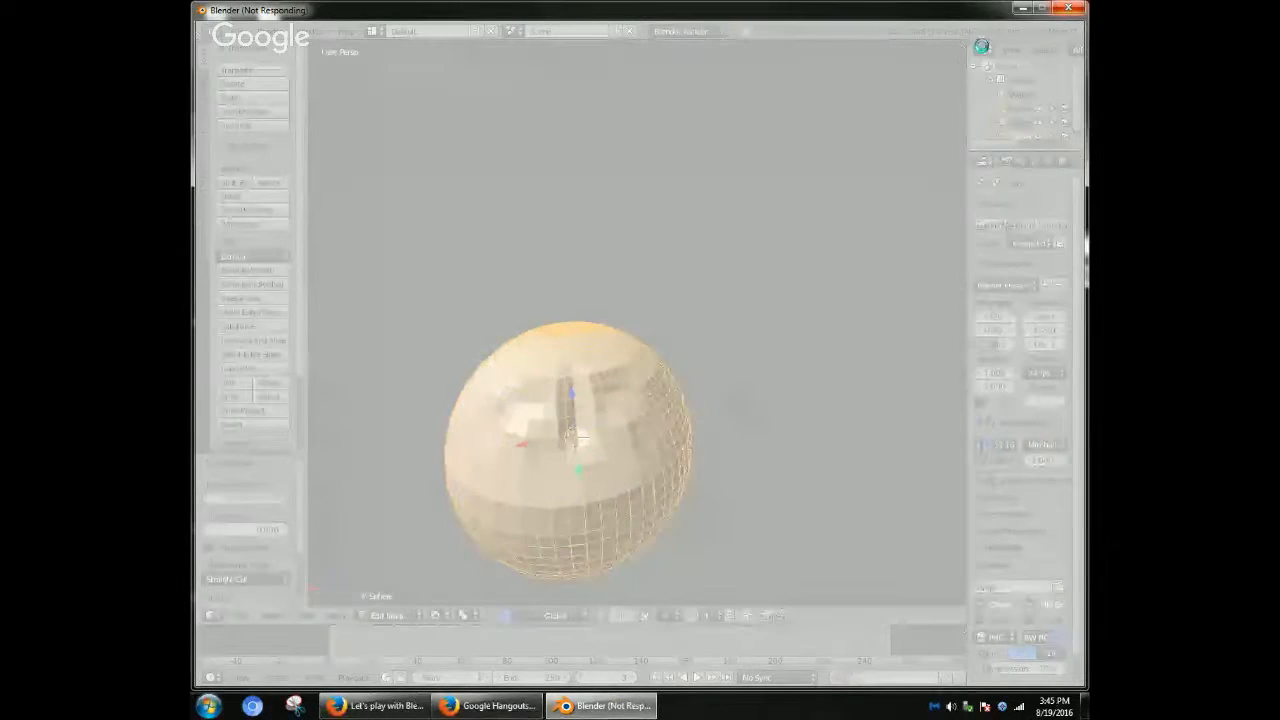
- Force the unresponsive Blender window to close
right_click(626, 708)
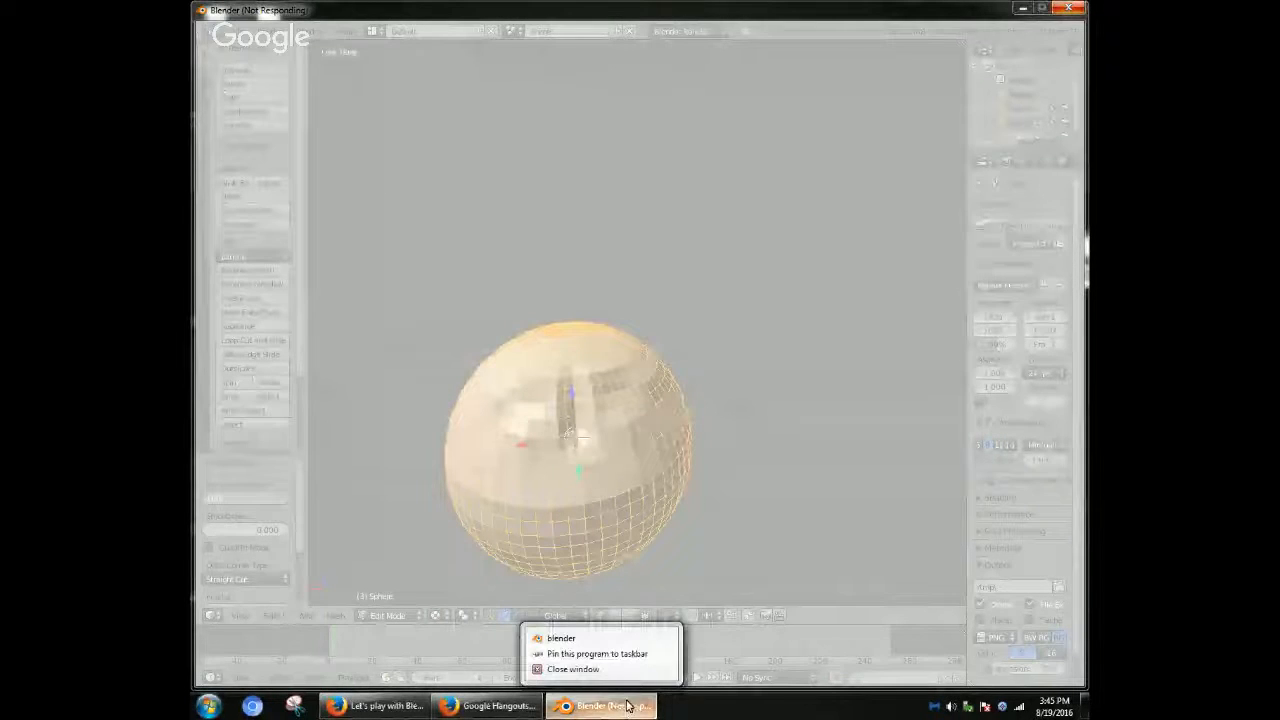
click(573, 669)
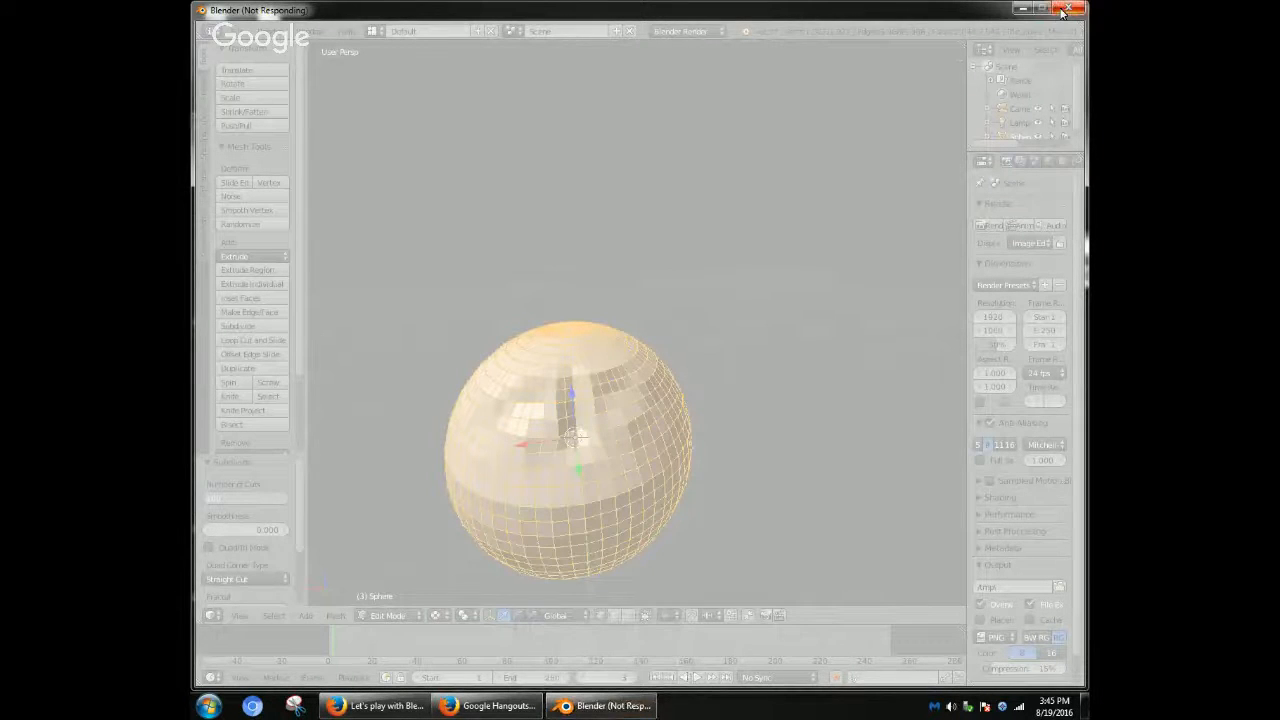
right_click(626, 706)
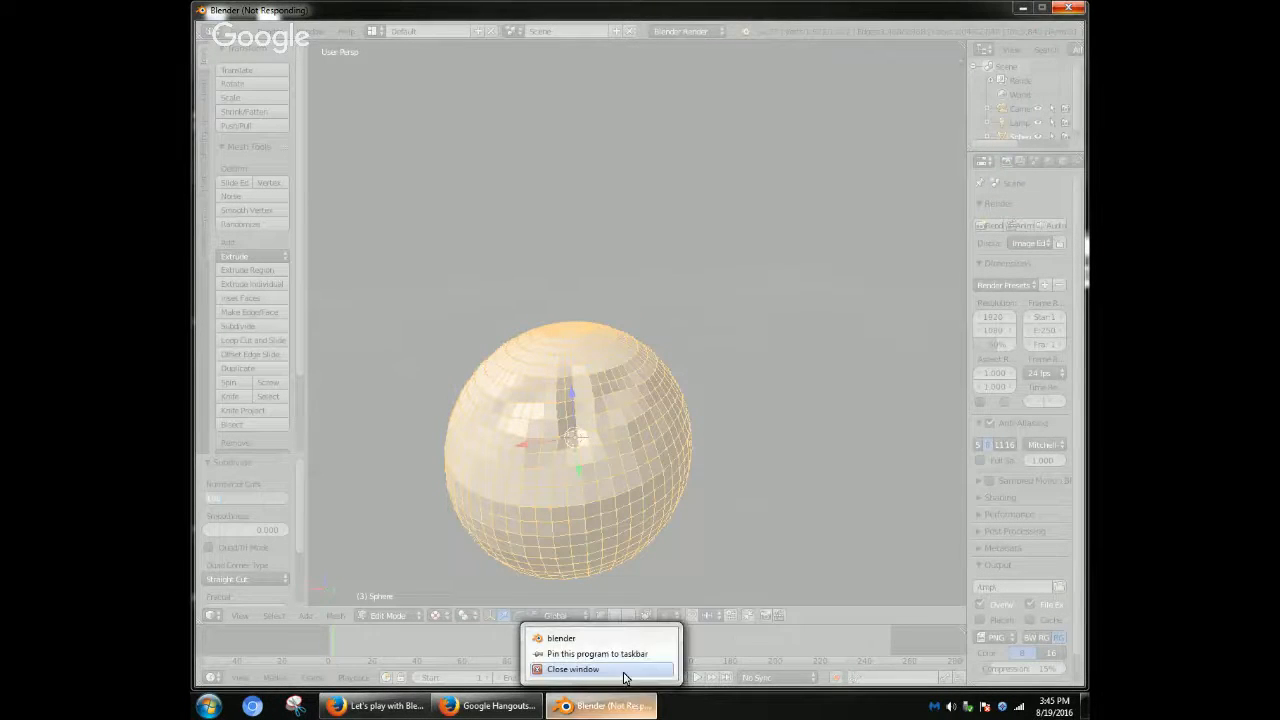
click(623, 672)
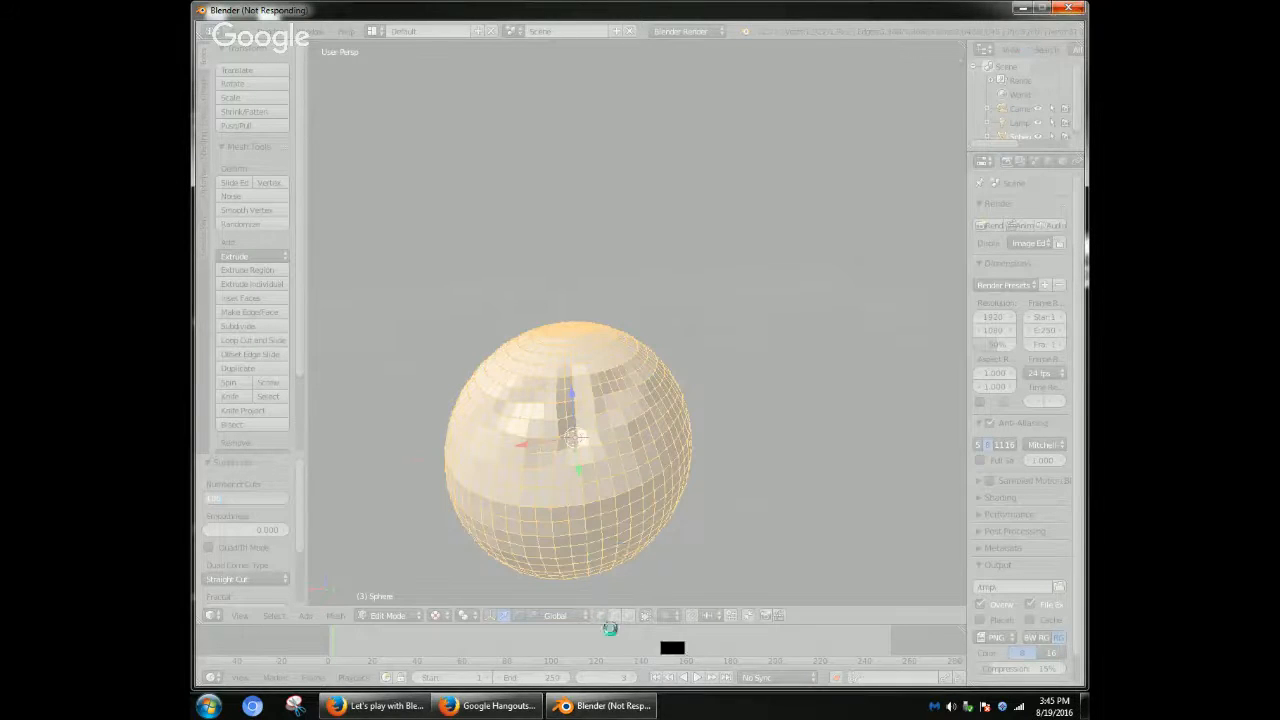
right_click(605, 706)
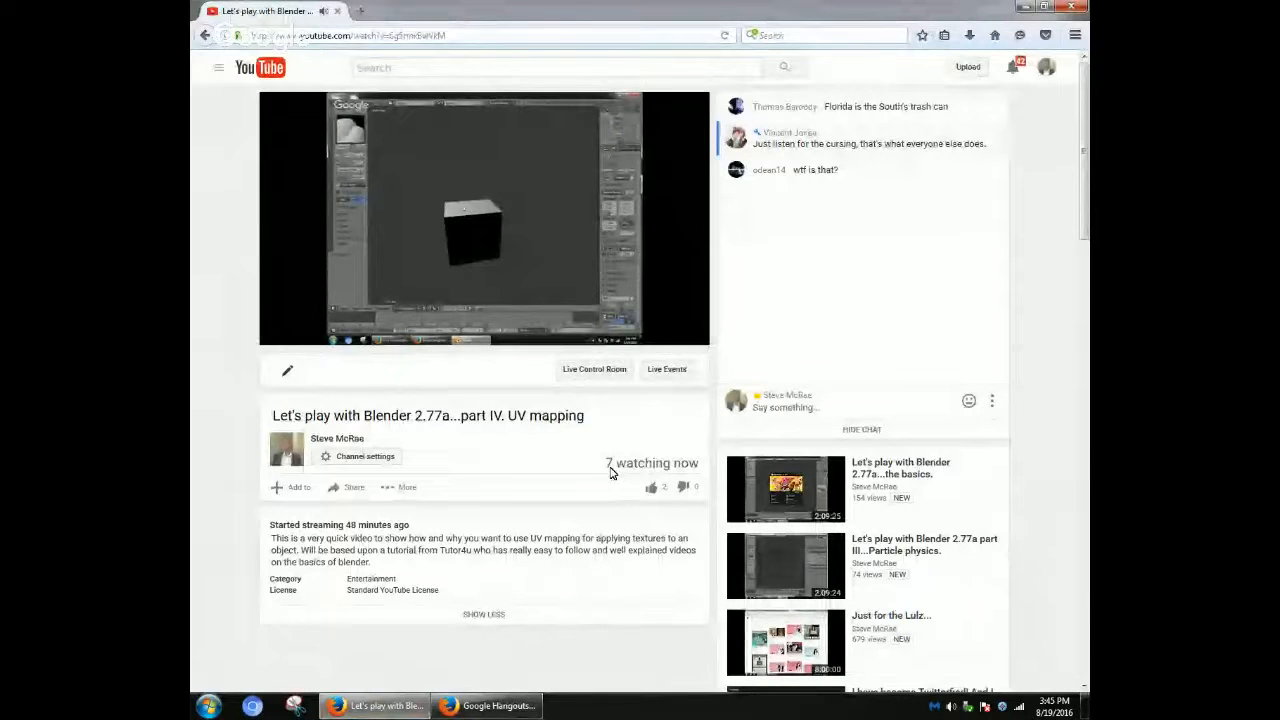
- Dismiss the browser's script warning and minimize the browser windows to relaunch Blender, closing its splash screen
click(840, 290)
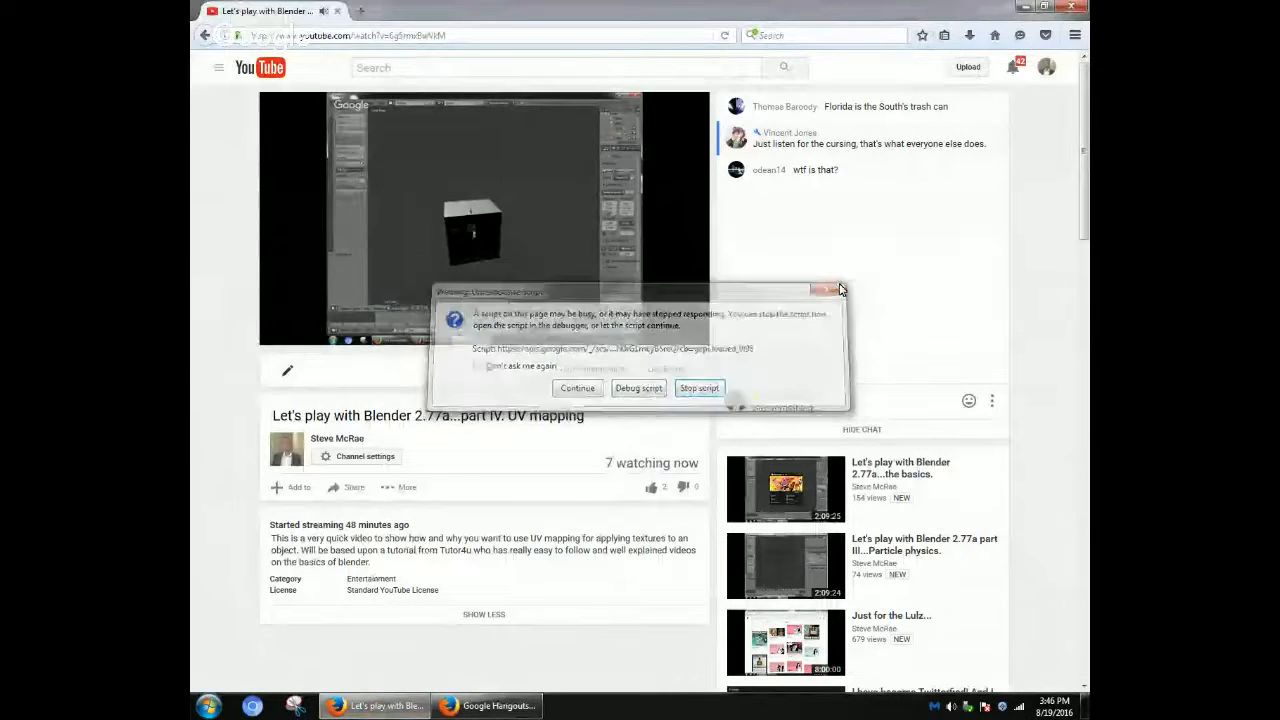
click(514, 705)
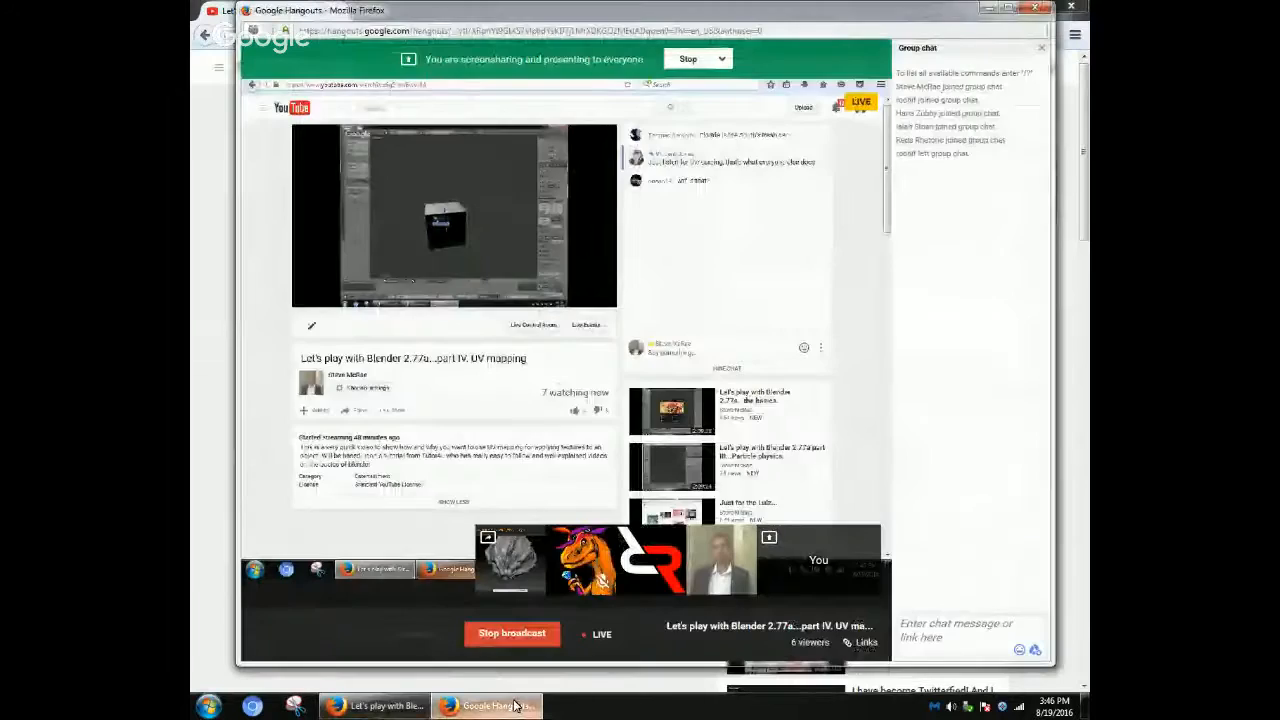
click(1020, 8)
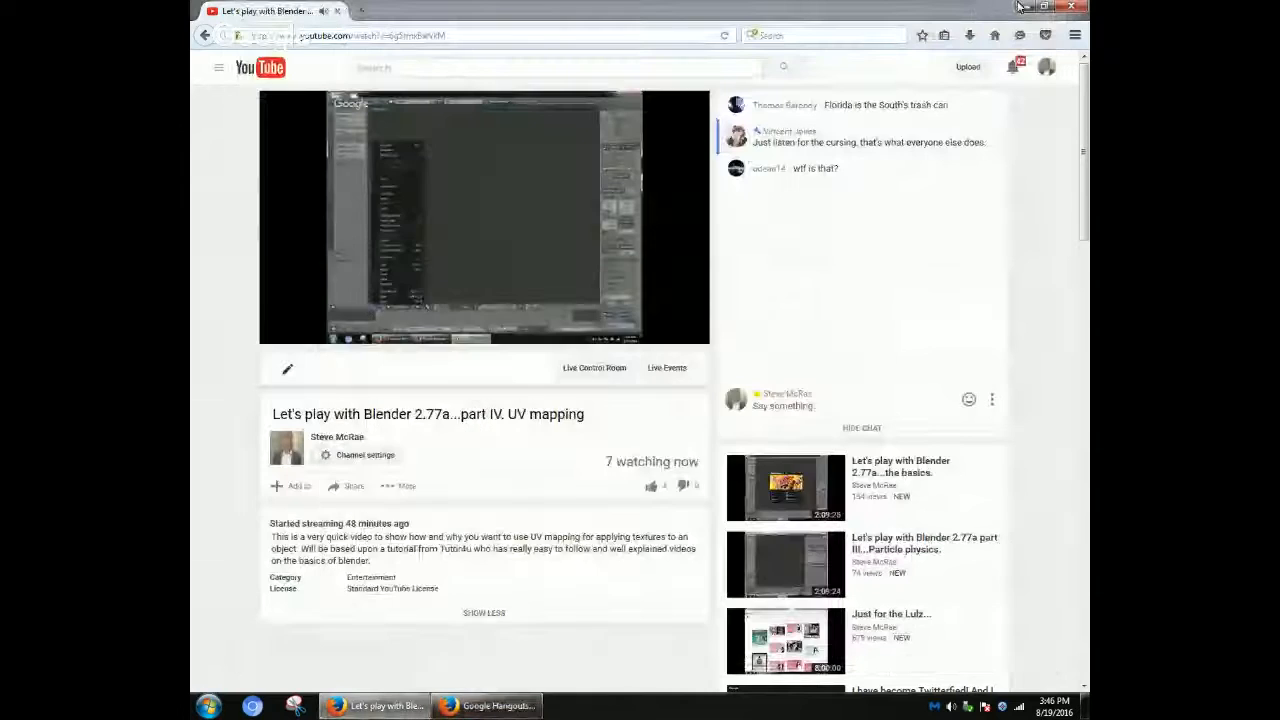
click(1020, 8)
double_click(215, 370)
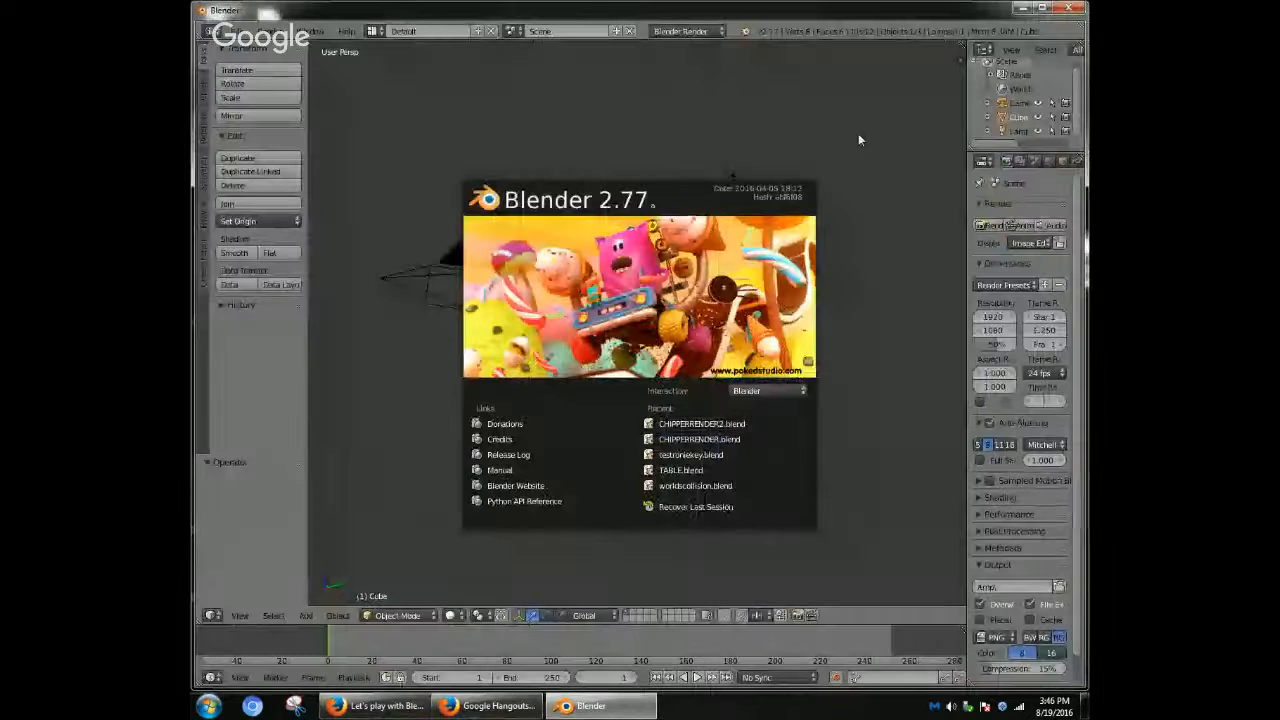
click(859, 135)
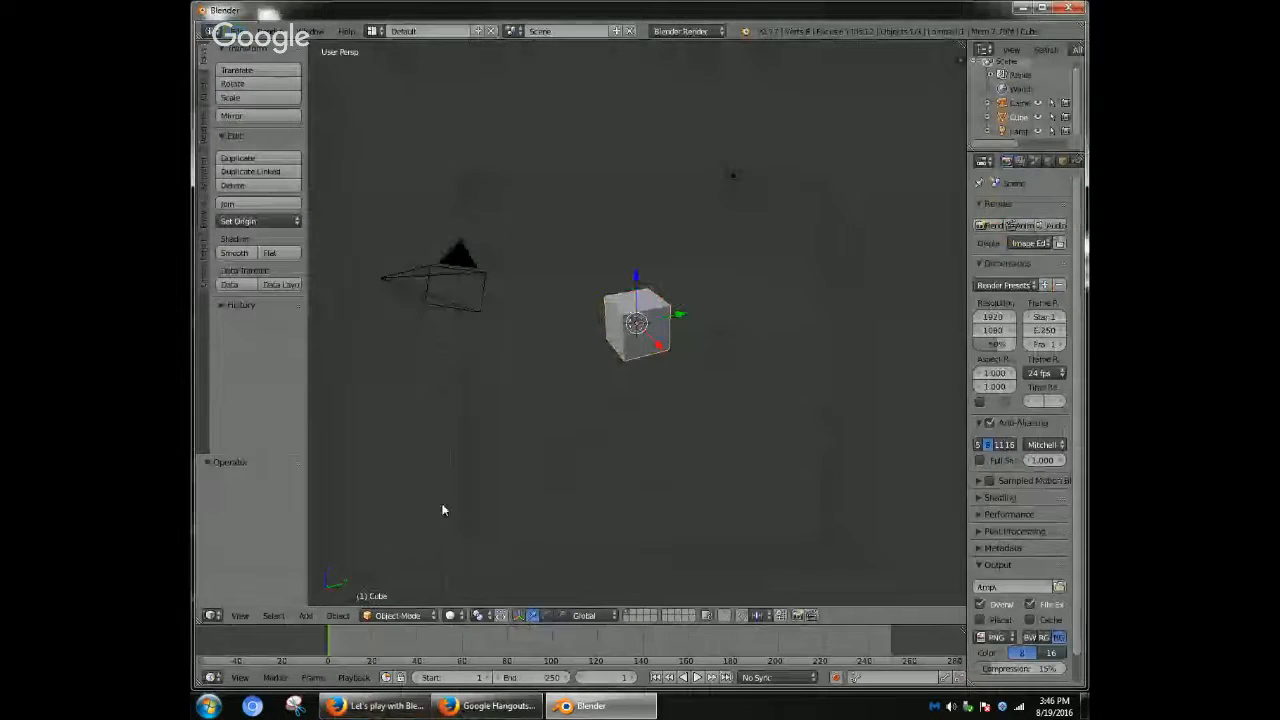
- Delete the default cube and add a UV sphere mesh in its place
key(x)
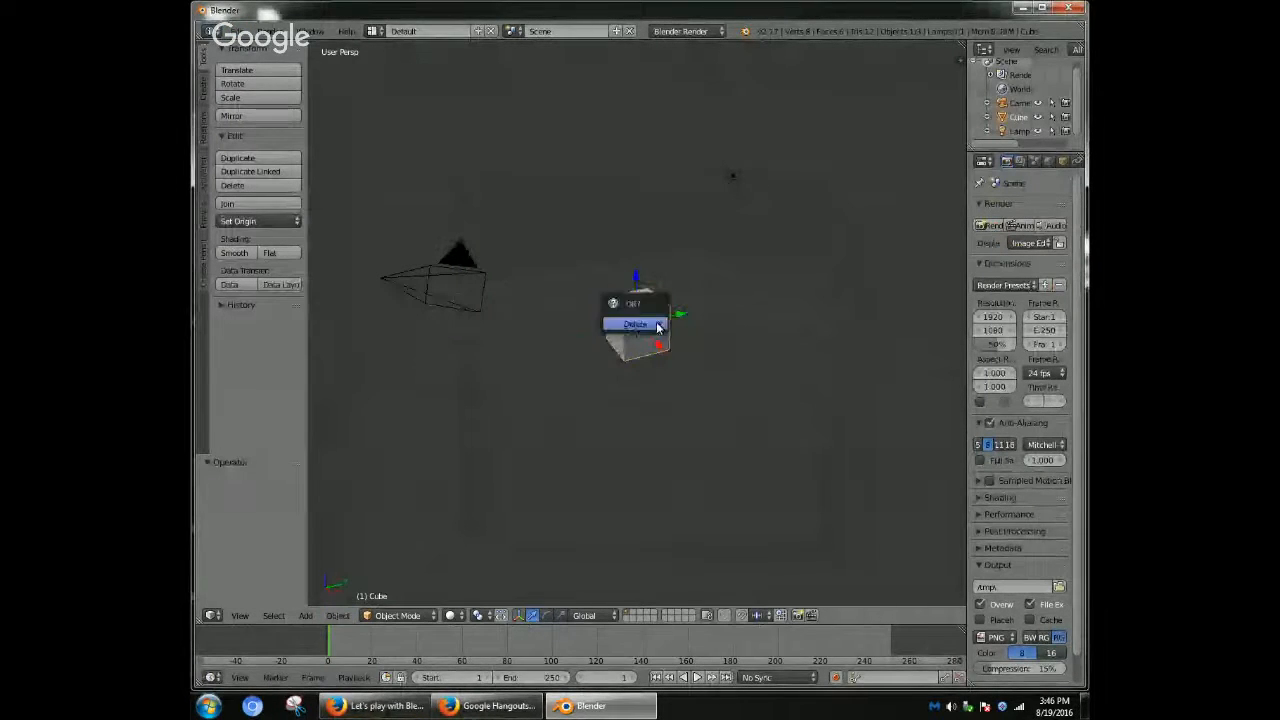
click(658, 326)
click(305, 616)
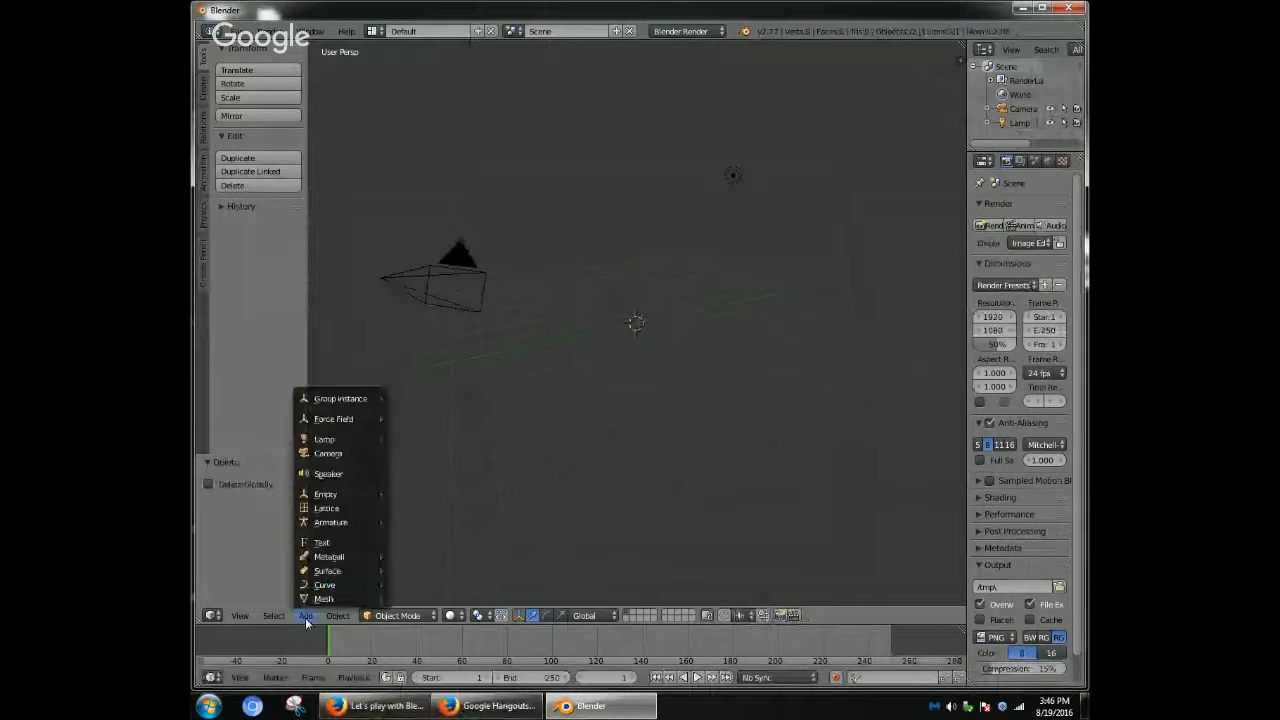
mouse_move(324, 596)
click(430, 514)
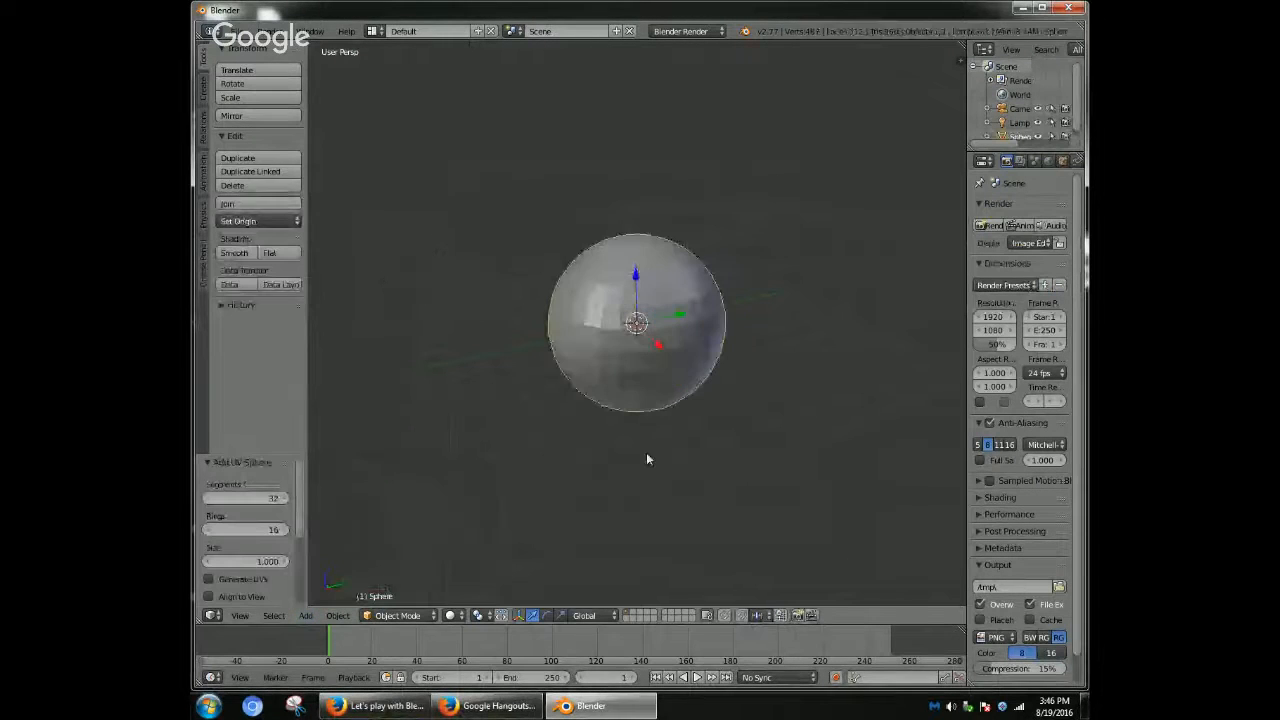
- Widen the properties area, add a Subdivision Surface modifier with 2 view subdivisions to the sphere, and shade it smooth
drag(967, 197, 794, 197)
click(916, 161)
click(866, 208)
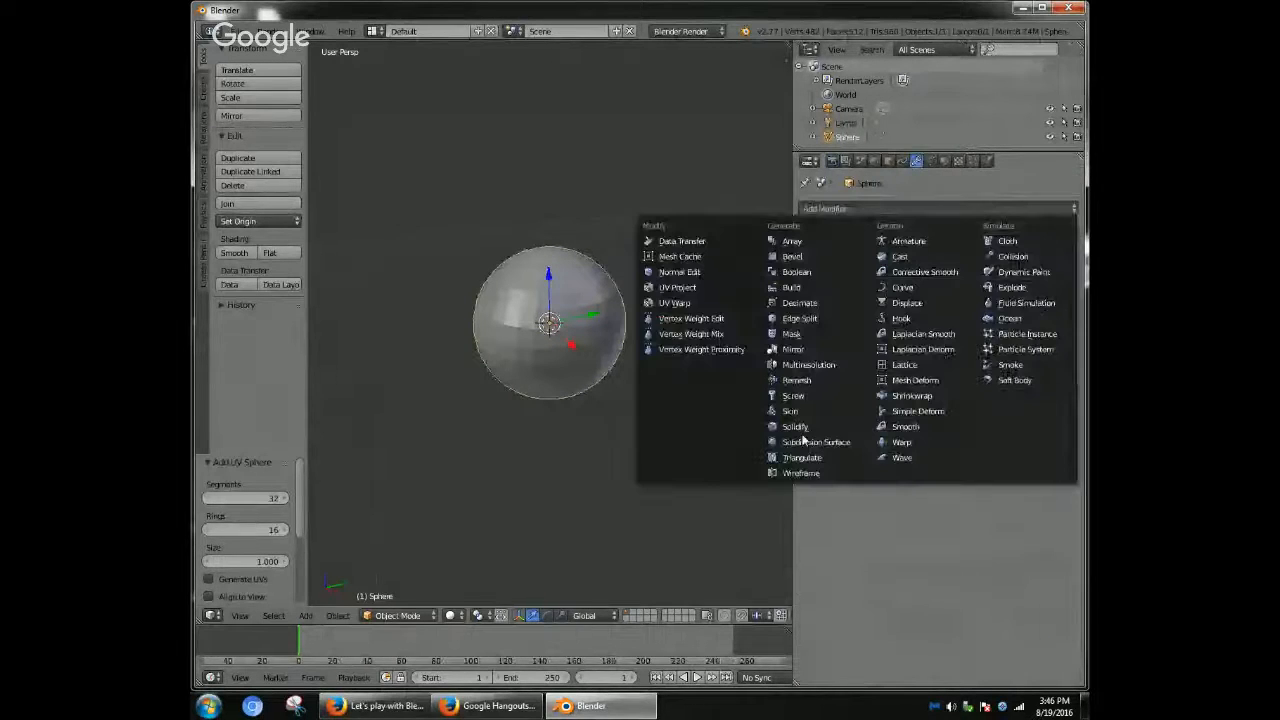
click(802, 442)
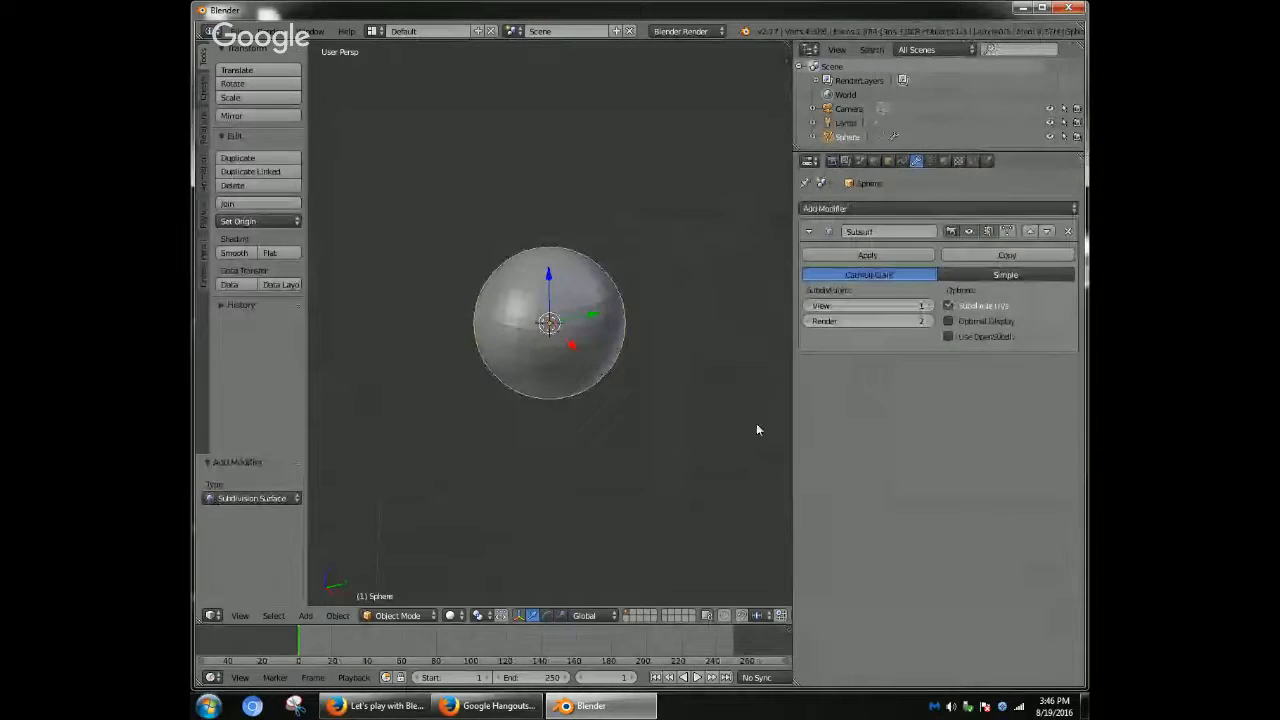
click(920, 306)
click(237, 254)
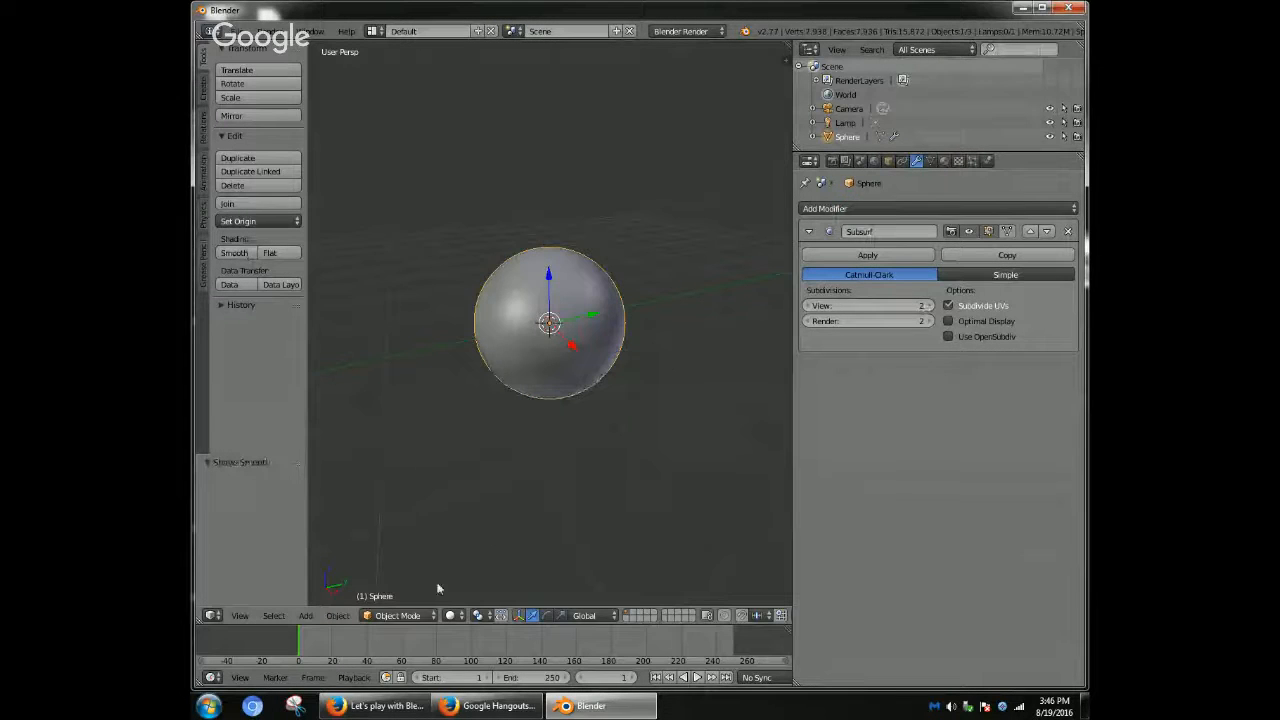
- Switch the sphere to Sculpt Mode and raise bumps on its upper surface and side with the SculptDraw brush
click(398, 615)
click(406, 571)
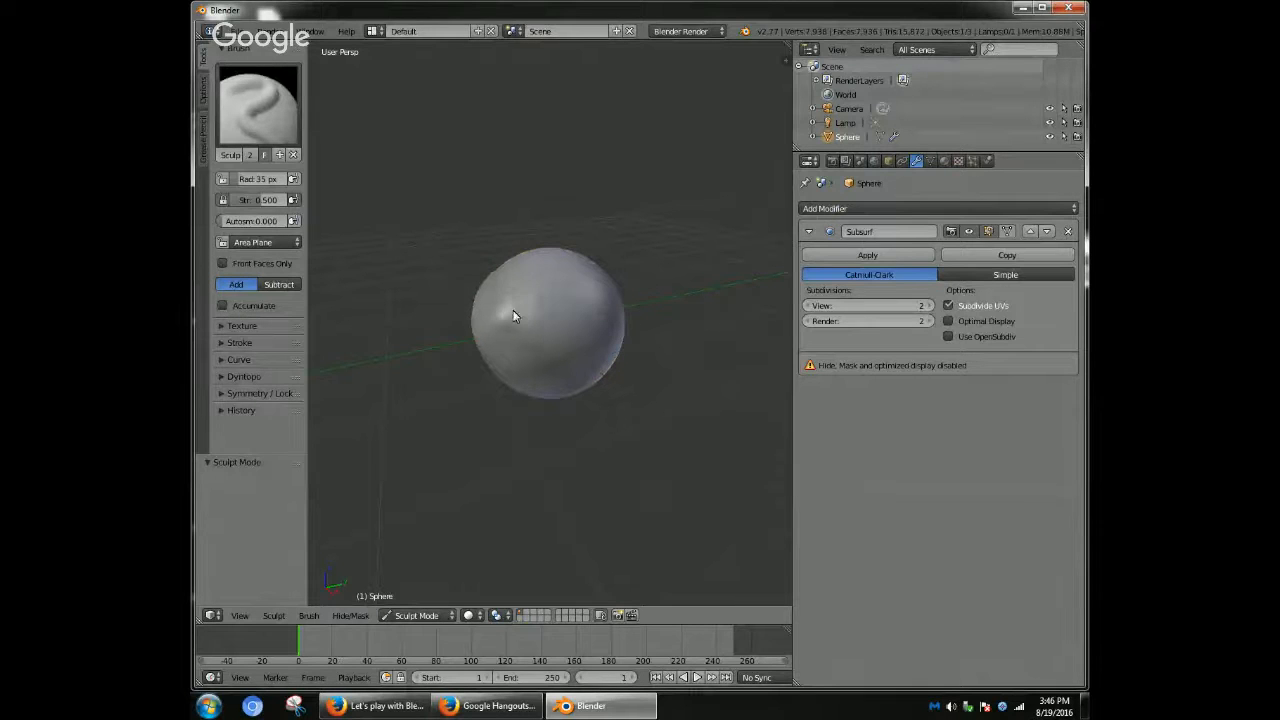
mouse_move(508, 316)
mouse_down()
mouse_move(523, 263)
mouse_move(576, 261)
mouse_up()
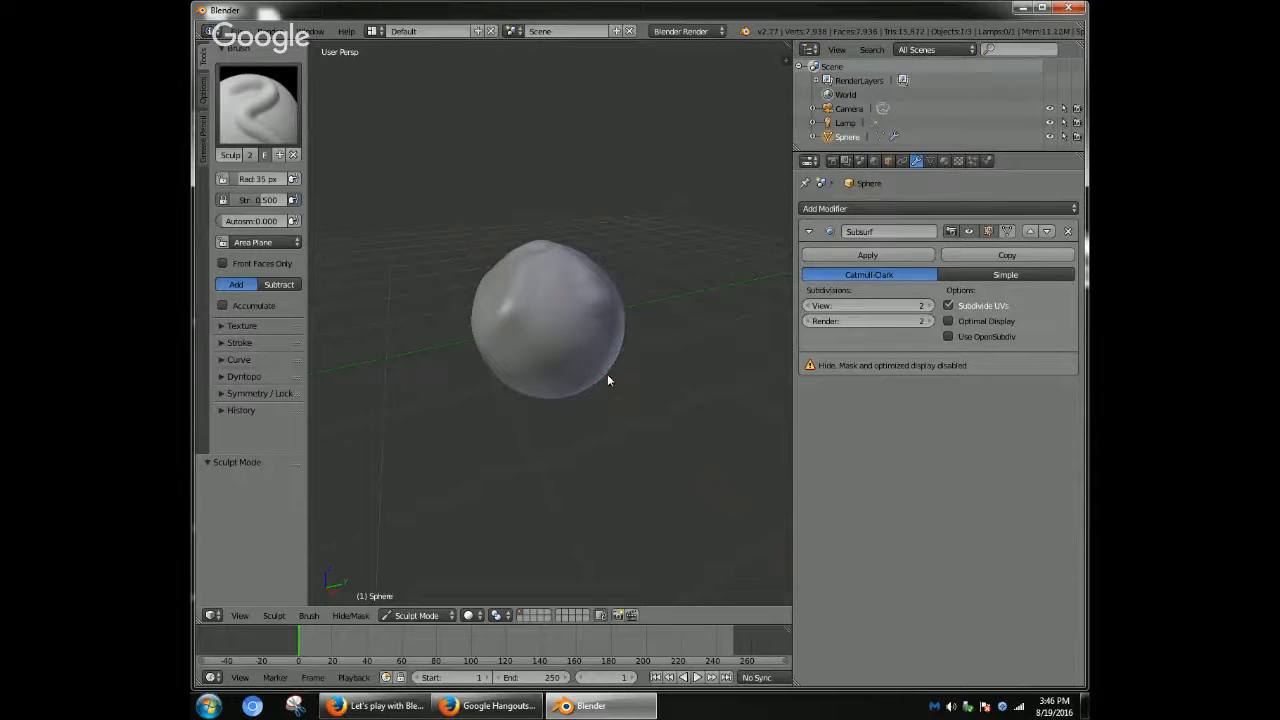
scroll(598, 378, up, 5)
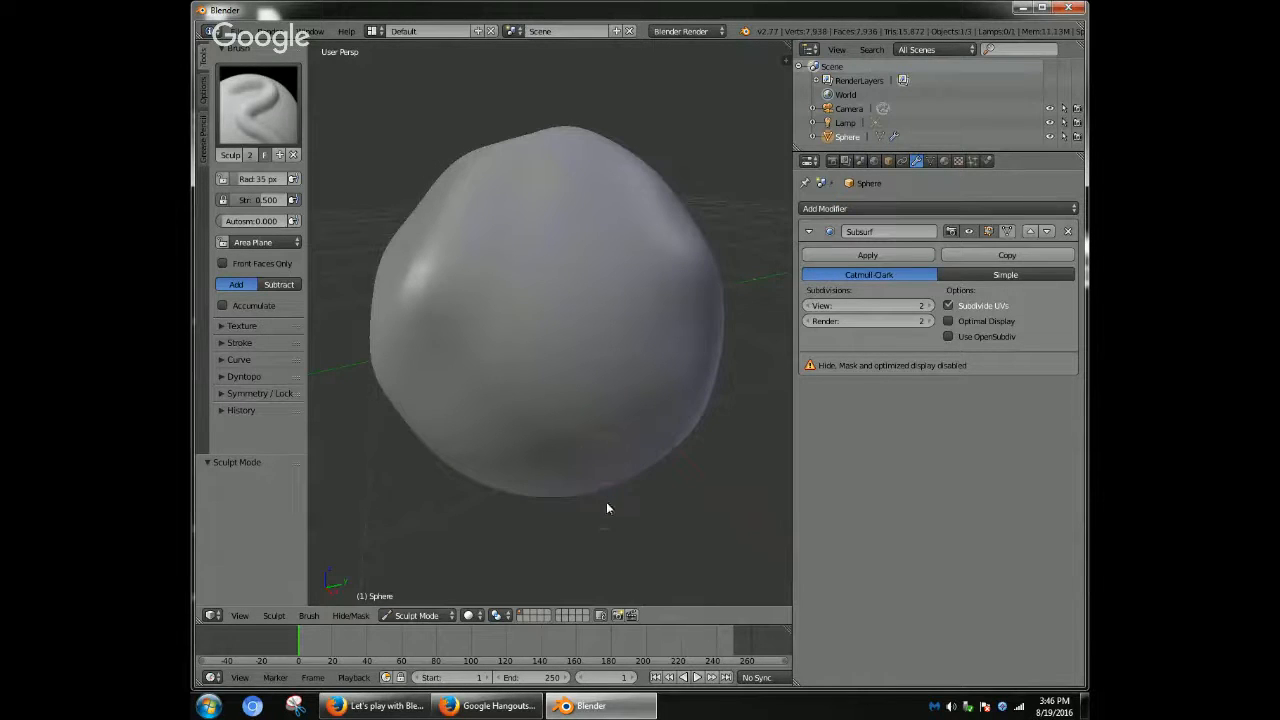
scroll(606, 501, down, 4)
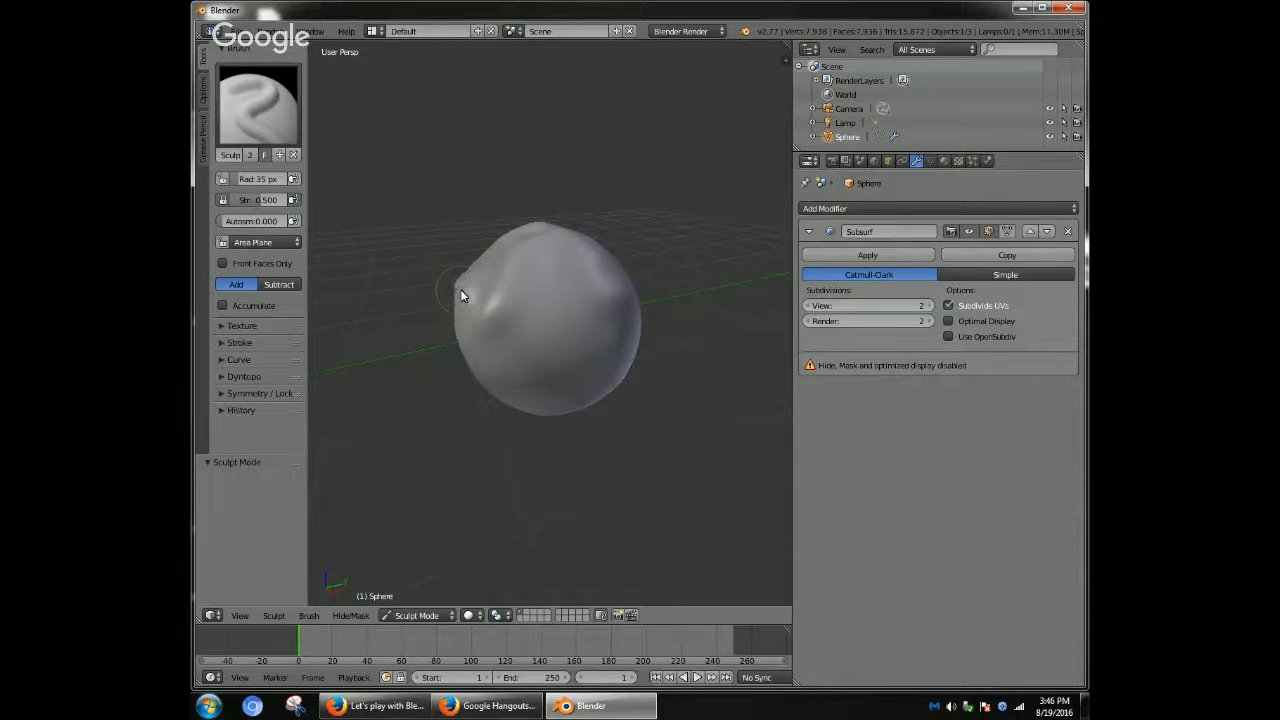
drag(462, 294, 462, 294)
drag(464, 334, 464, 334)
- Push the sphere's upper surface with the Nudge brush and build up two rounded lobes on top with the Blob brush
click(262, 117)
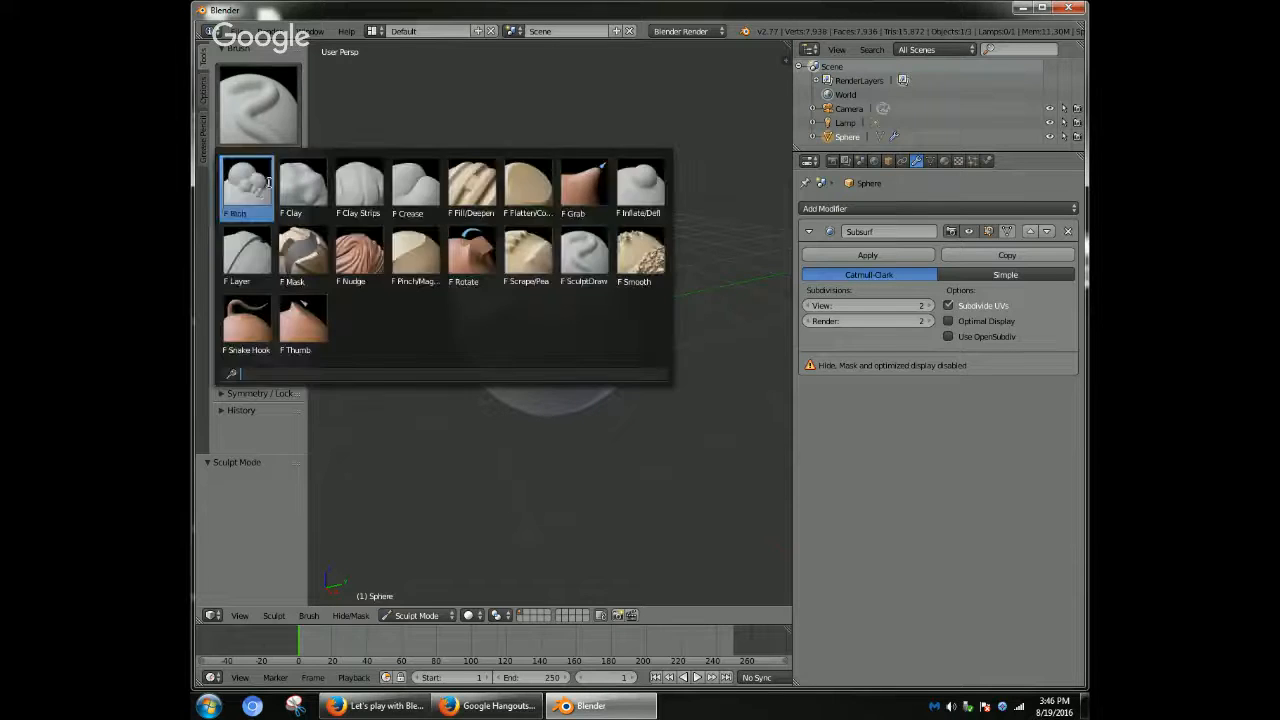
click(362, 276)
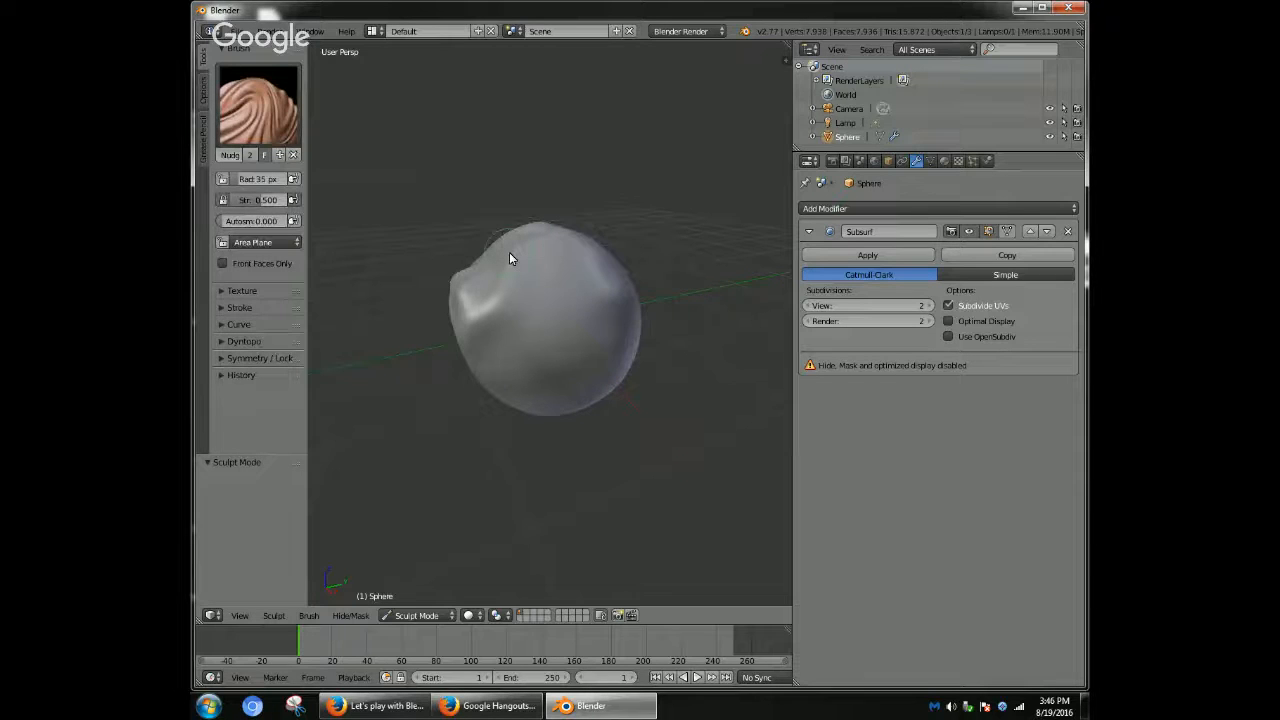
click(258, 115)
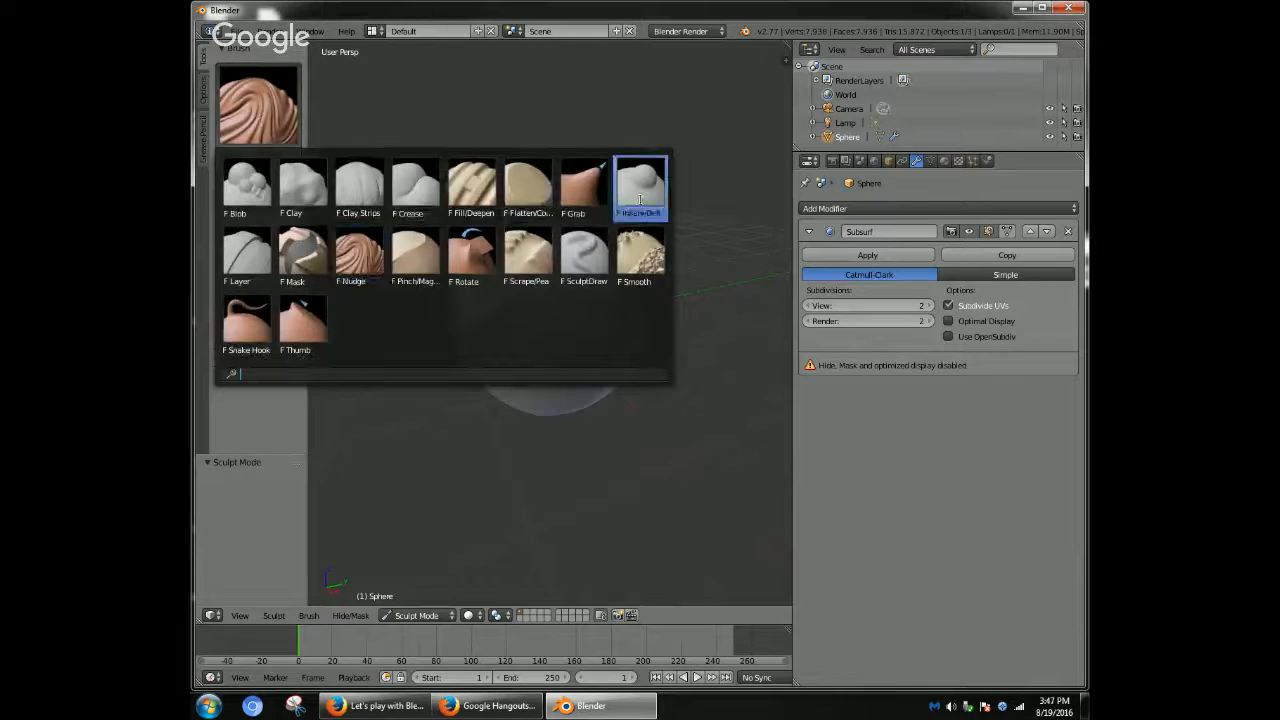
click(256, 188)
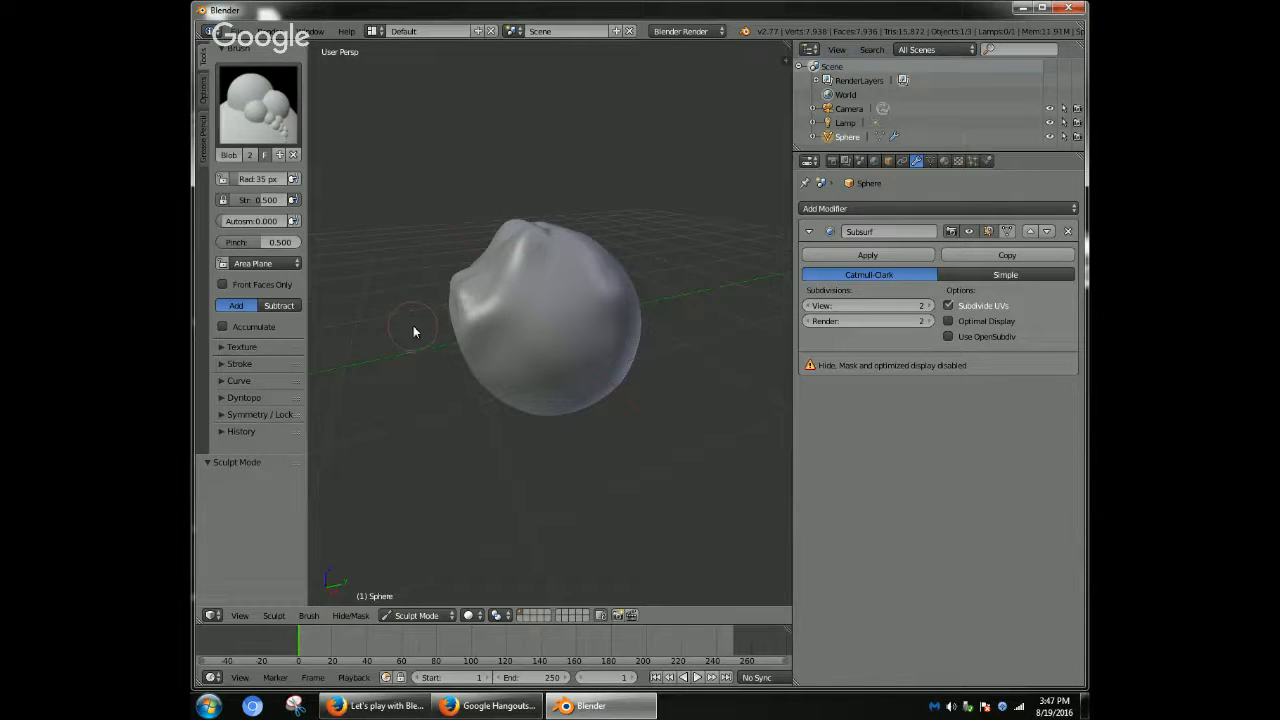
middle_drag(413, 330, 518, 254)
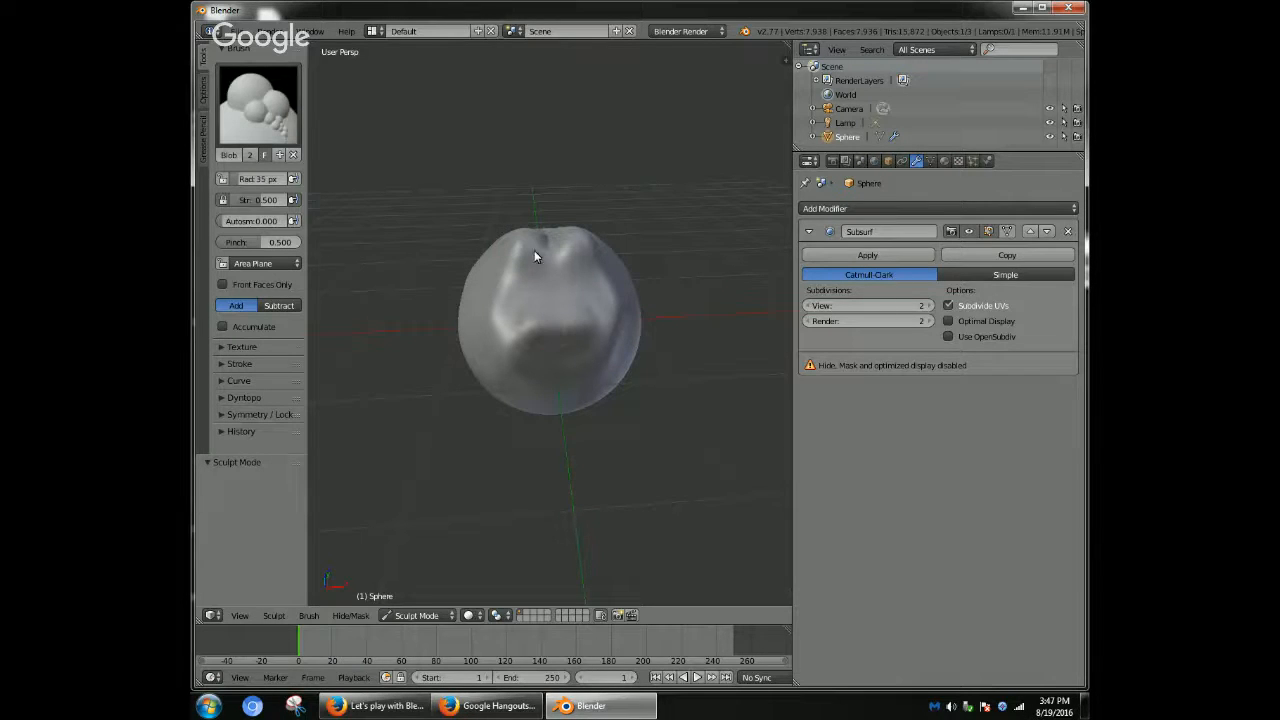
scroll(640, 288, up, 3)
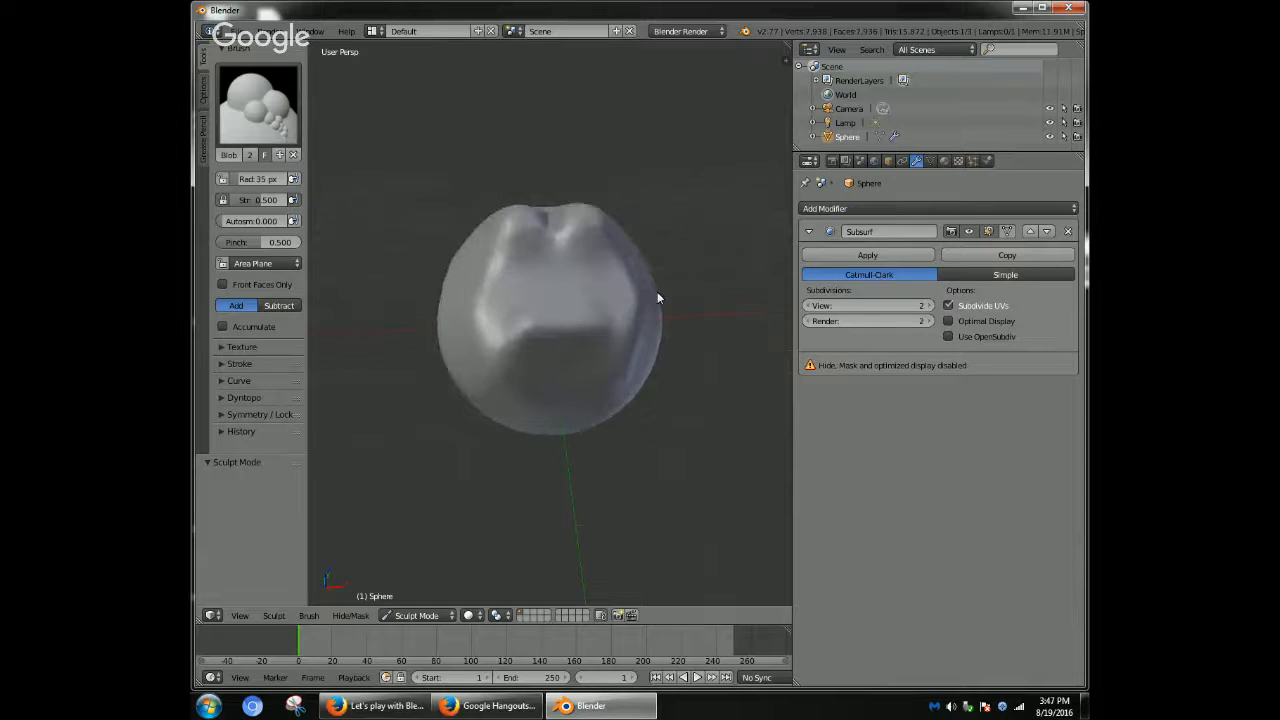
scroll(702, 277, up, 2)
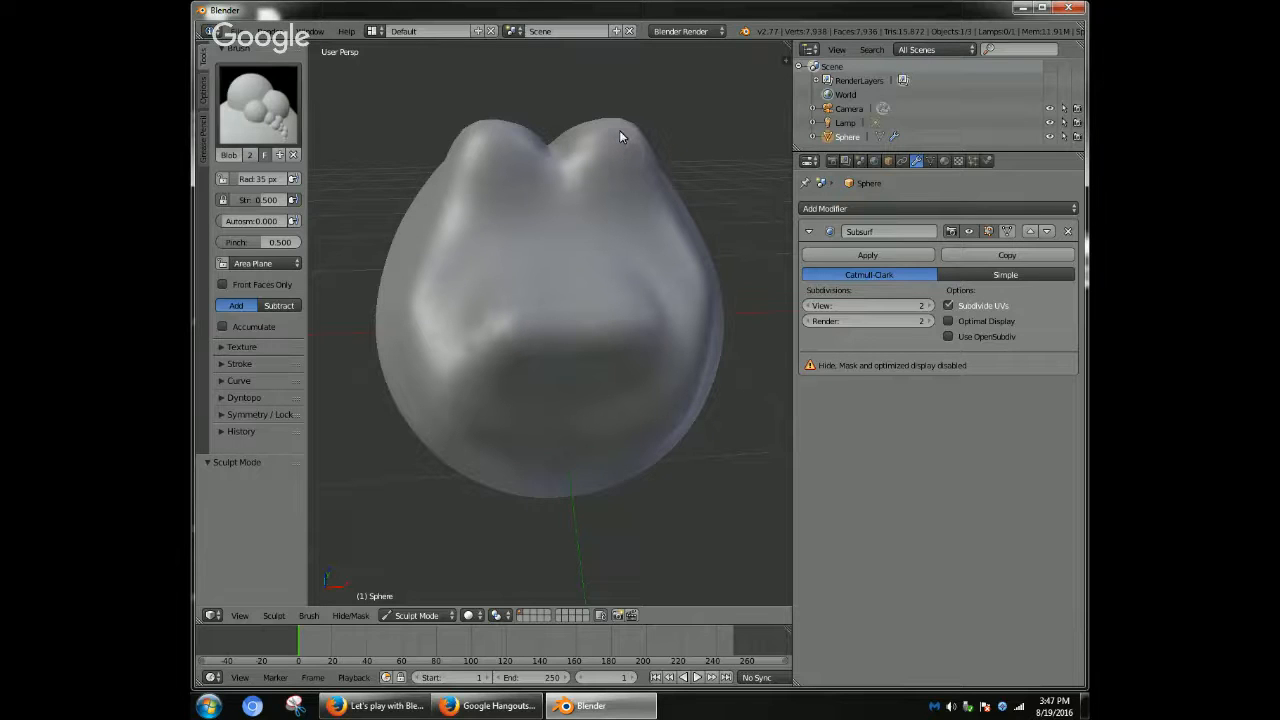
- Switch the sculpting brush to Fill/Deepen
click(225, 112)
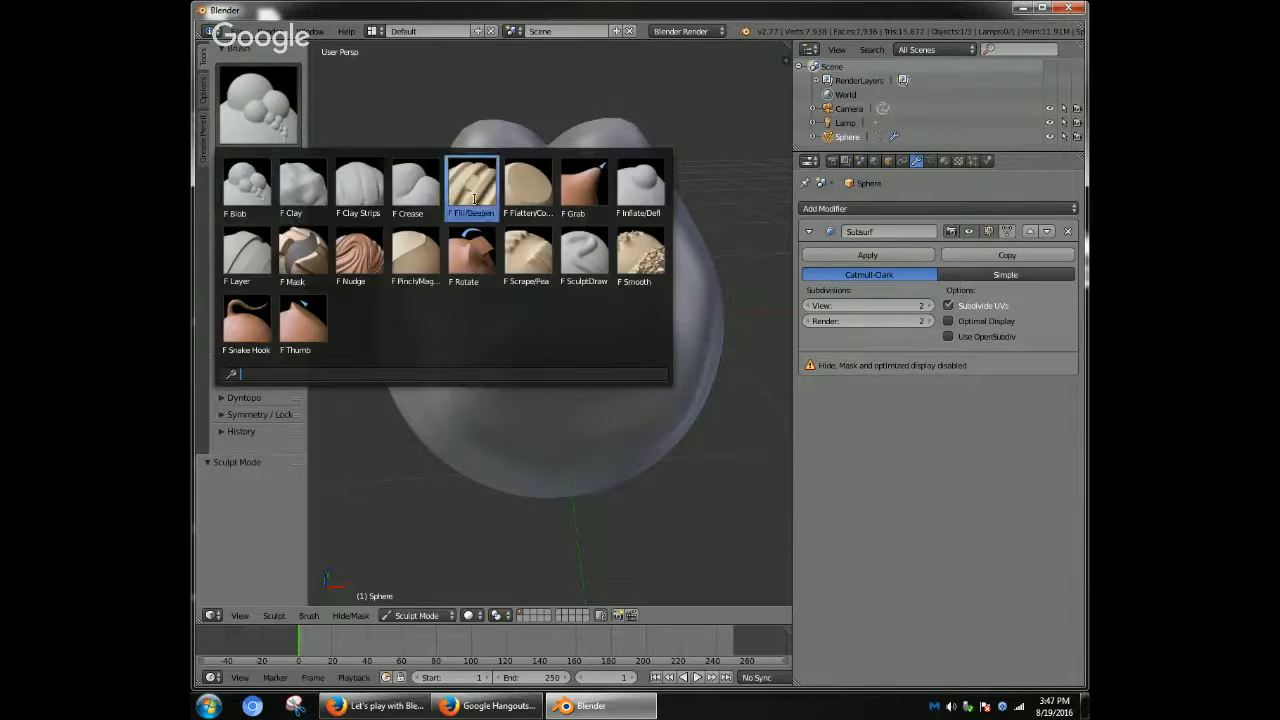
click(470, 188)
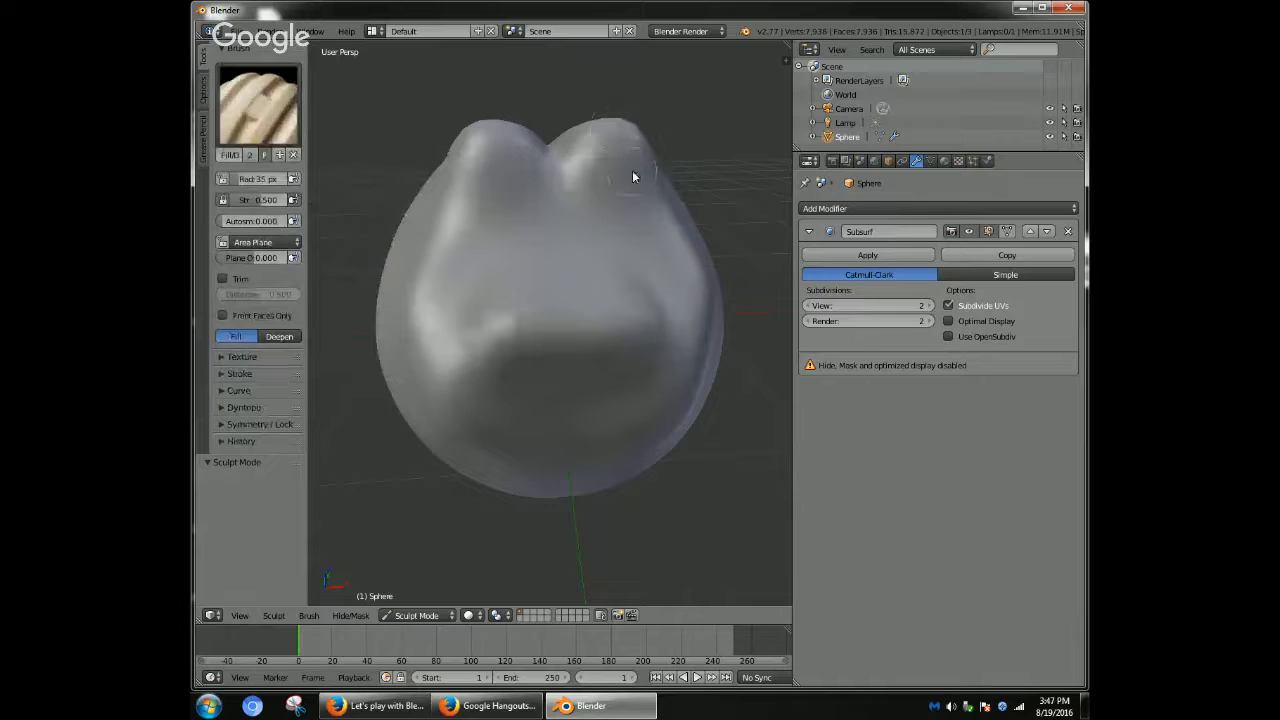
- Render a still image of the sculpted sphere, and return from the render result to the 3D view
click(834, 162)
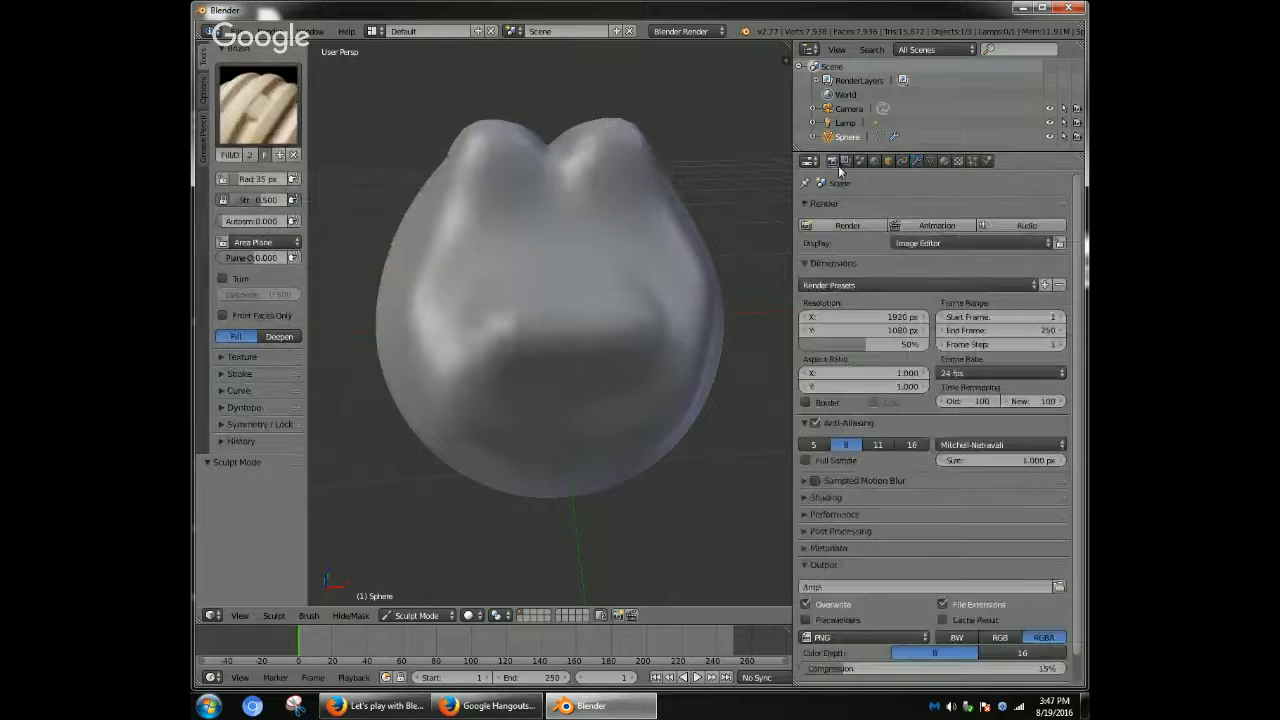
click(847, 225)
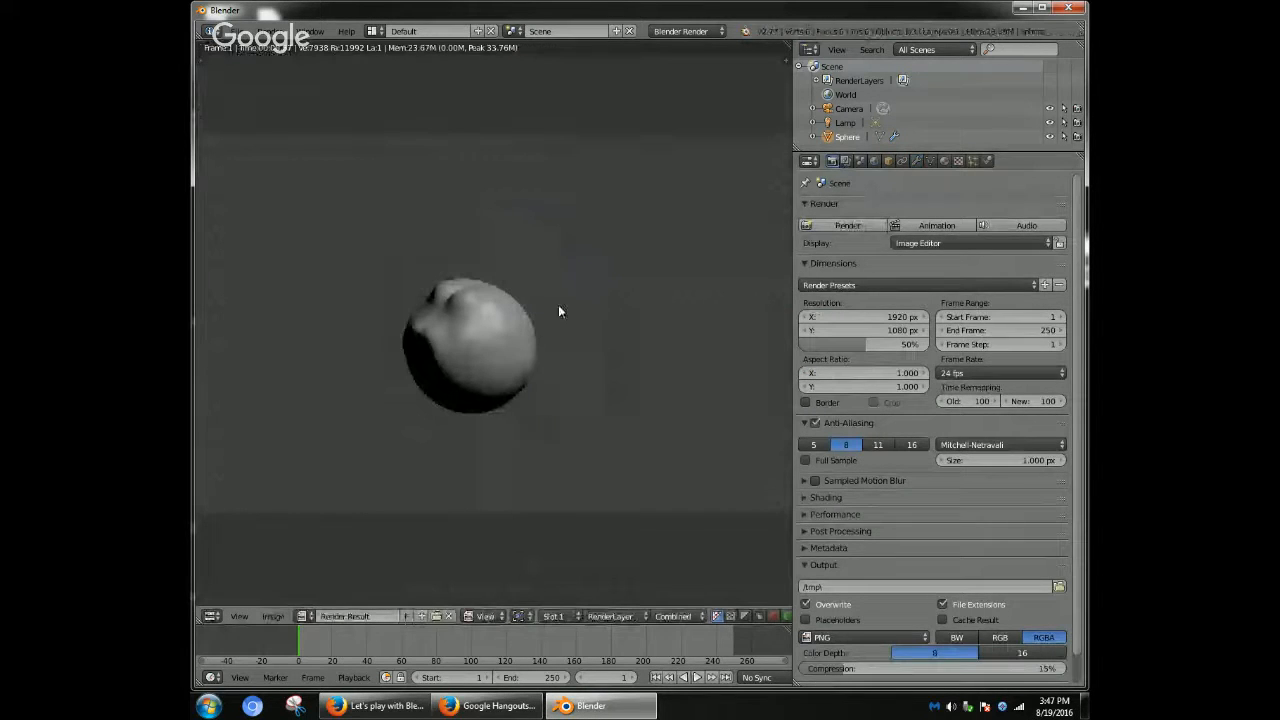
click(567, 275)
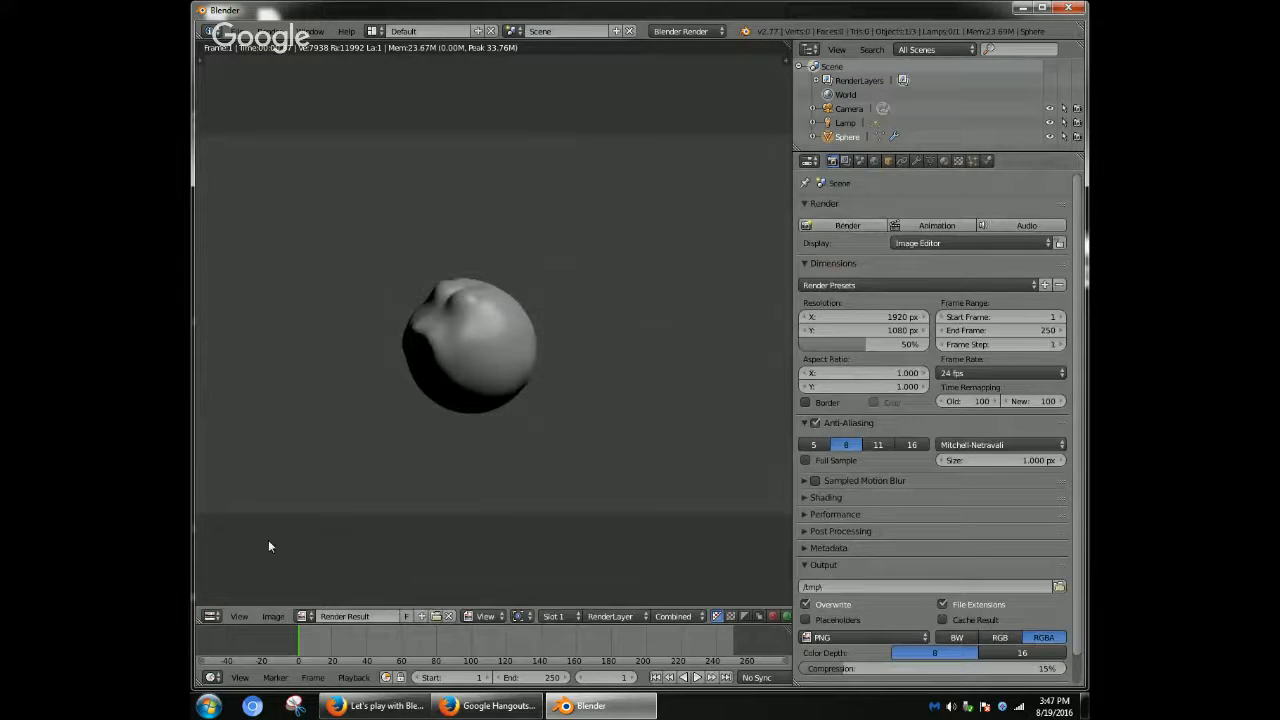
click(211, 616)
click(222, 594)
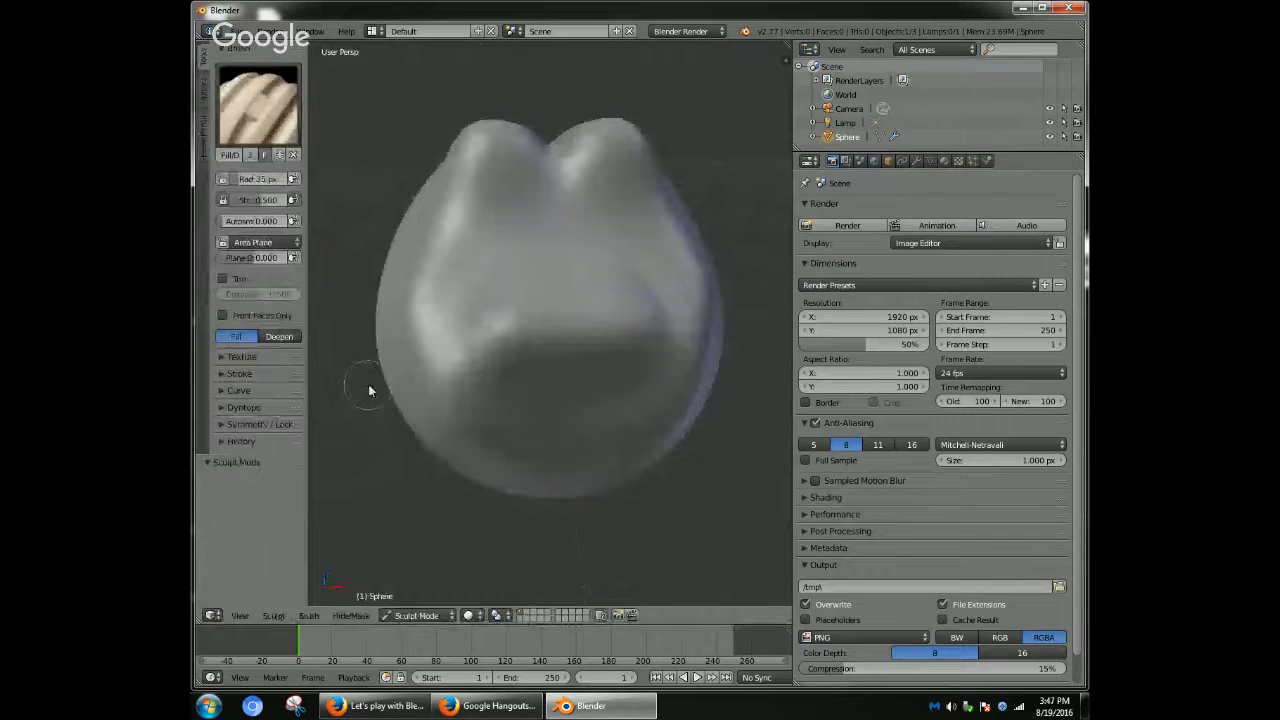
- Examine the sculpted sphere through the camera and from the front
key(KP_0)
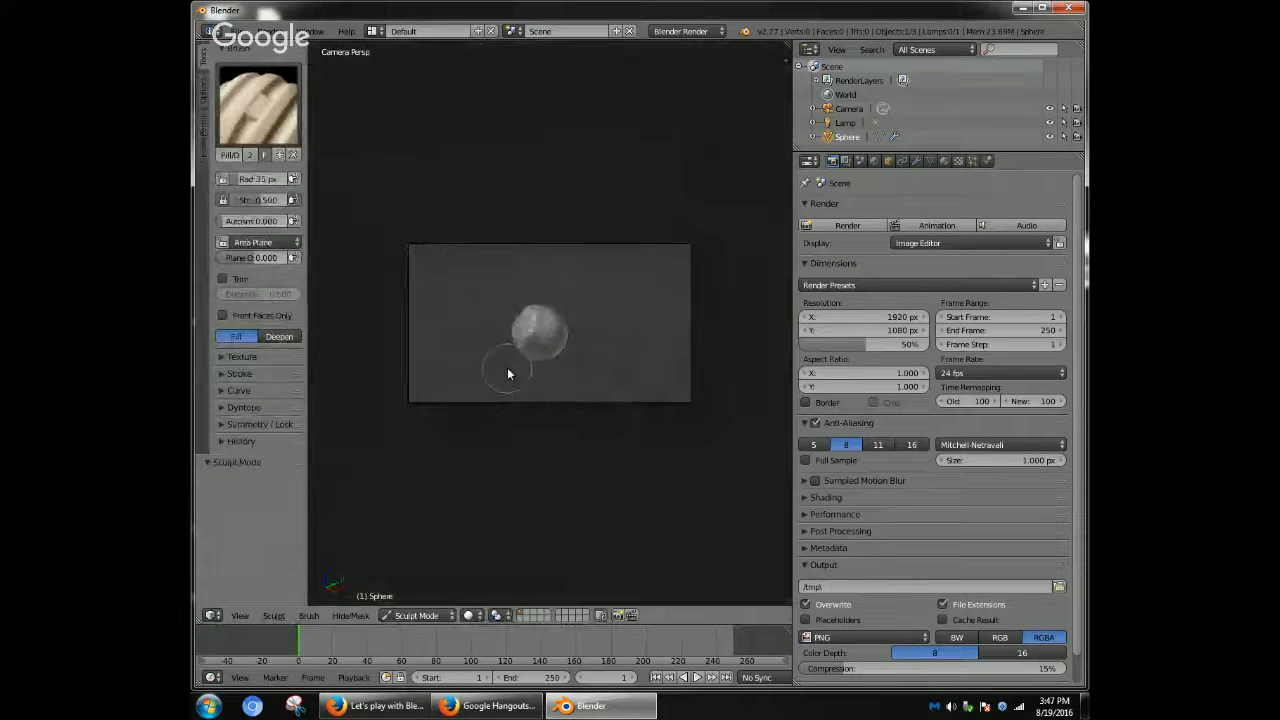
scroll(477, 368, up, 6)
middle_drag(476, 368, 516, 450)
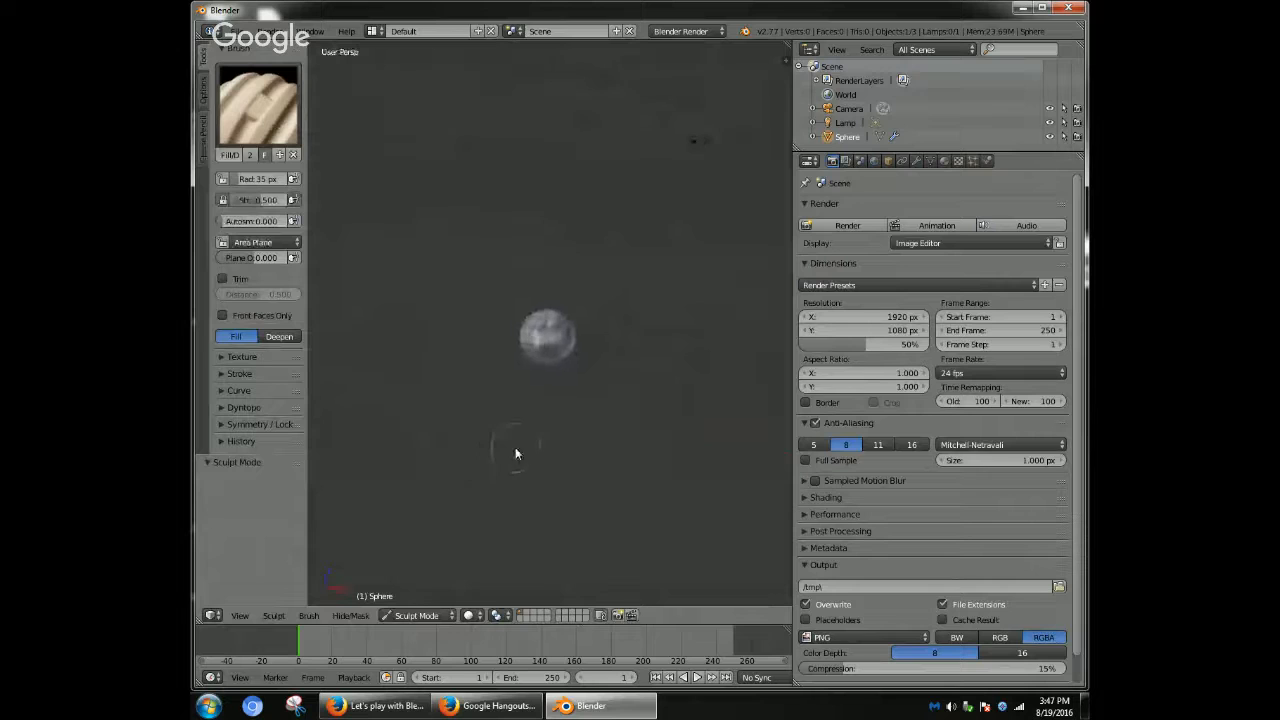
scroll(515, 447, up, 7)
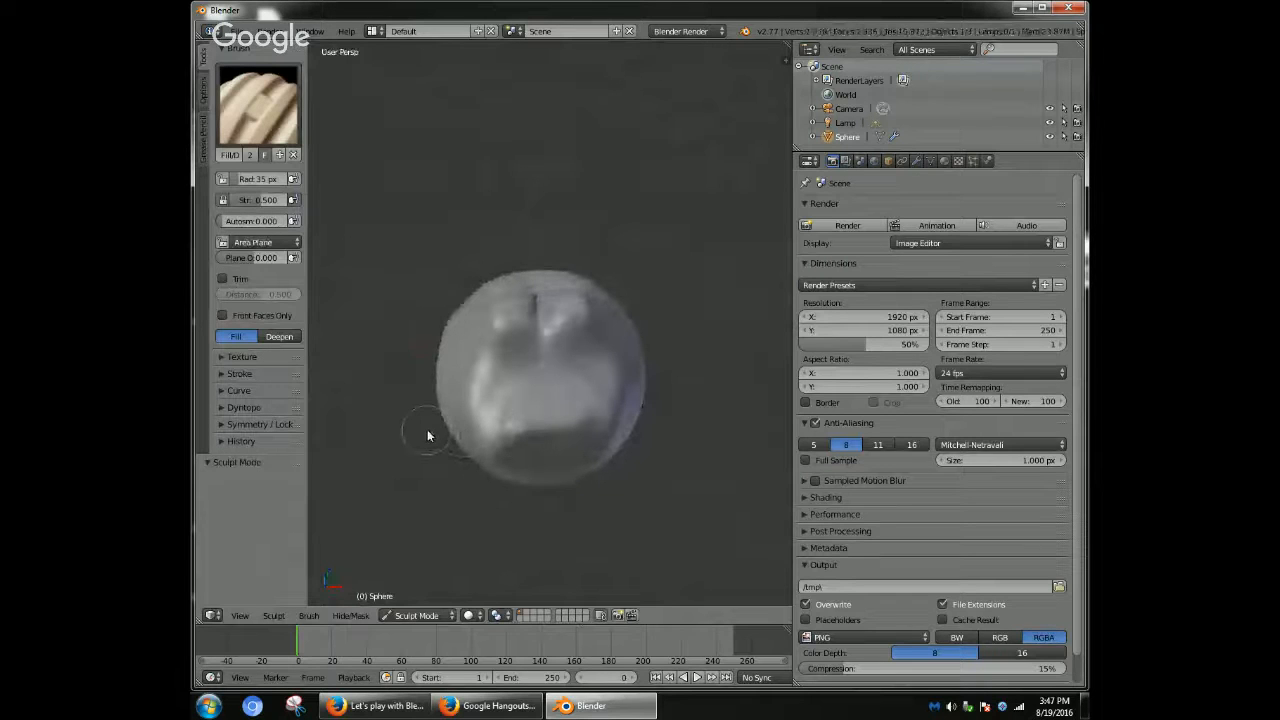
middle_drag(417, 394, 414, 314)
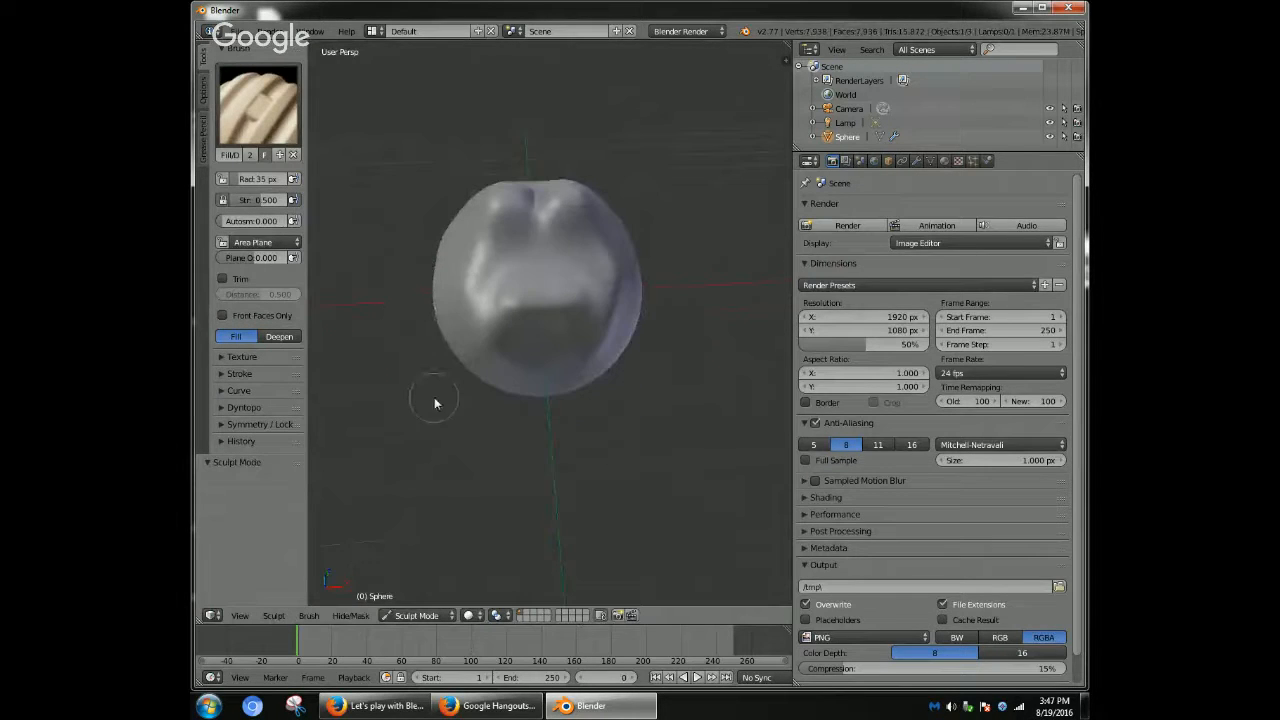
mouse_move(434, 398)
middle_down()
mouse_move(408, 386)
mouse_move(424, 393)
middle_up()
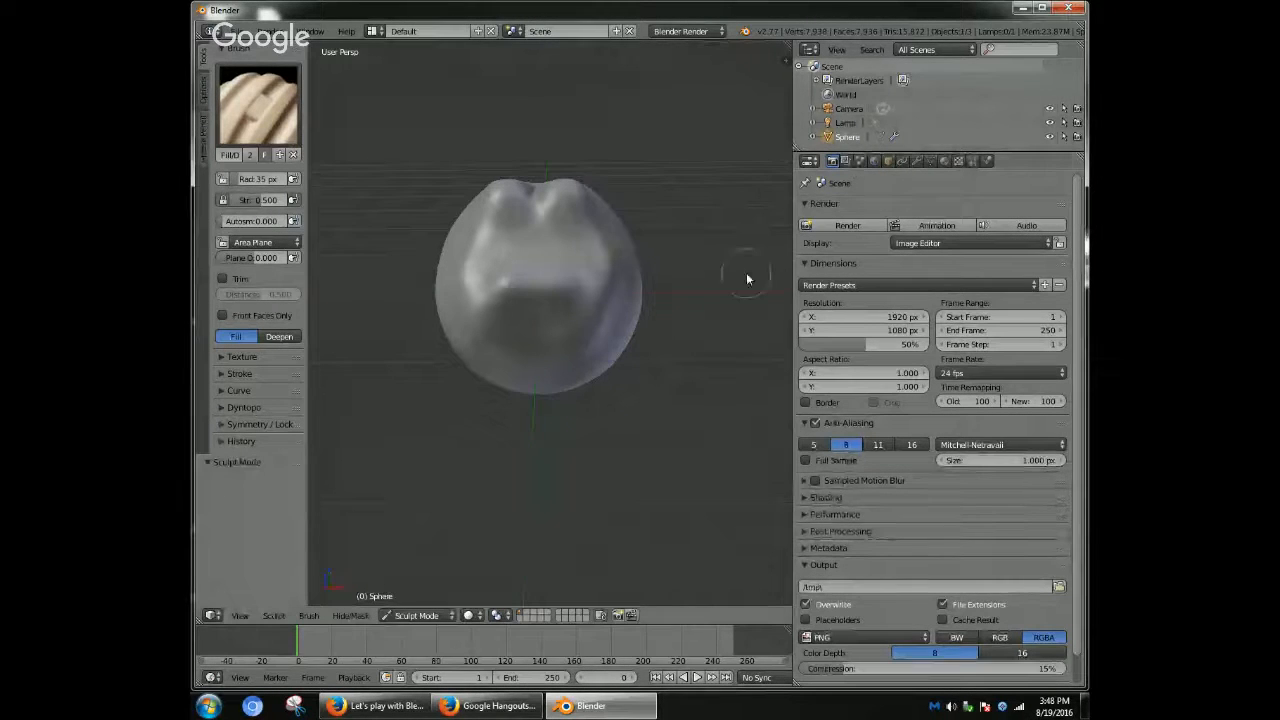
- Render the scene again, look at the sphere's material settings, and switch back to the 3D view
click(838, 226)
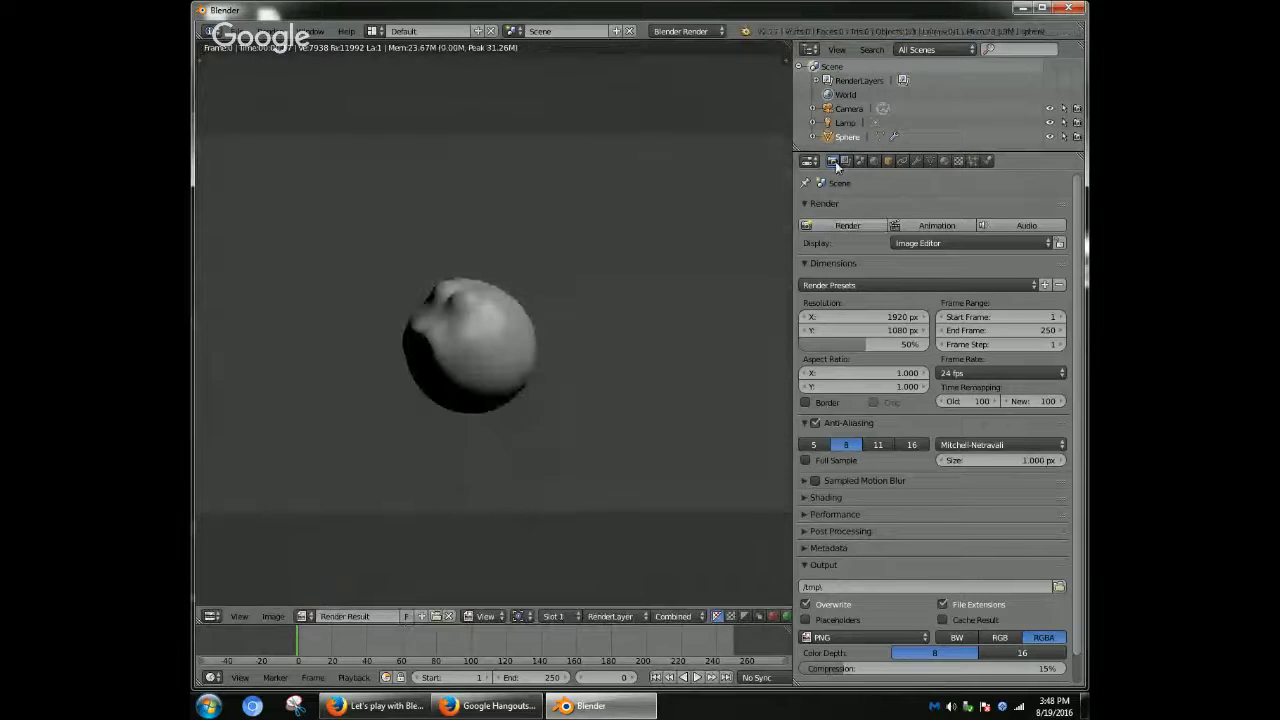
click(942, 161)
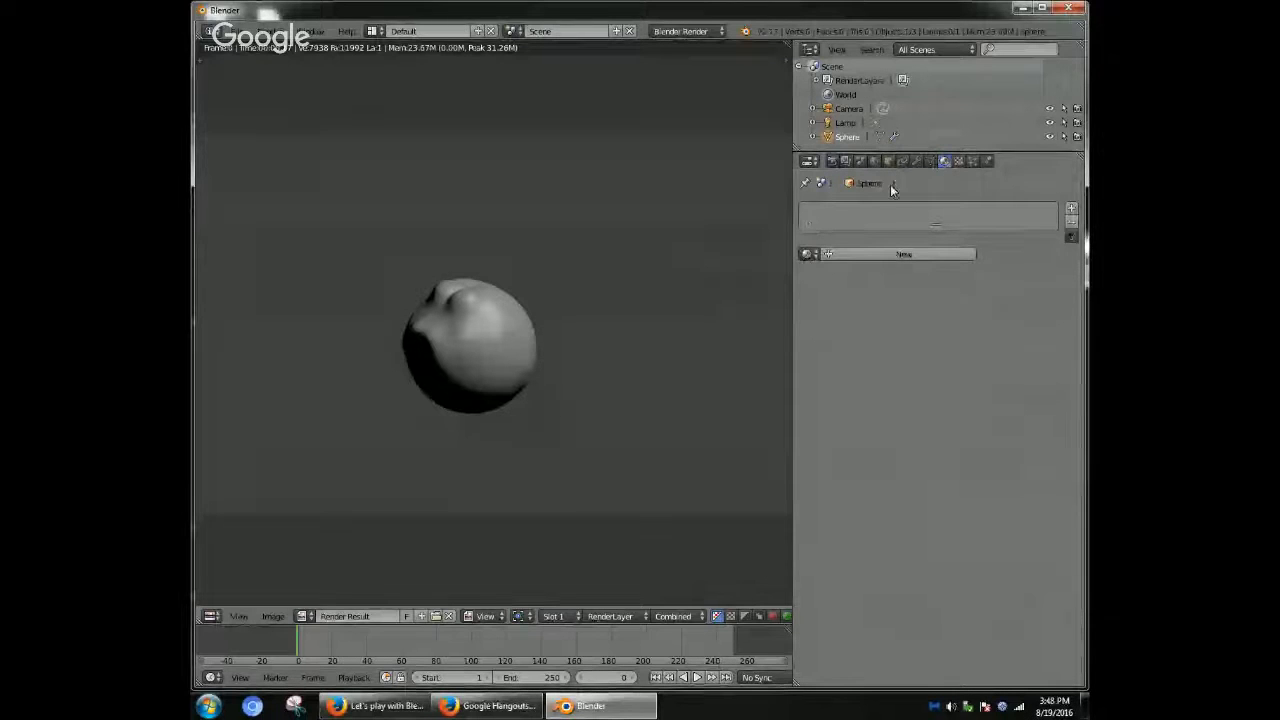
click(830, 162)
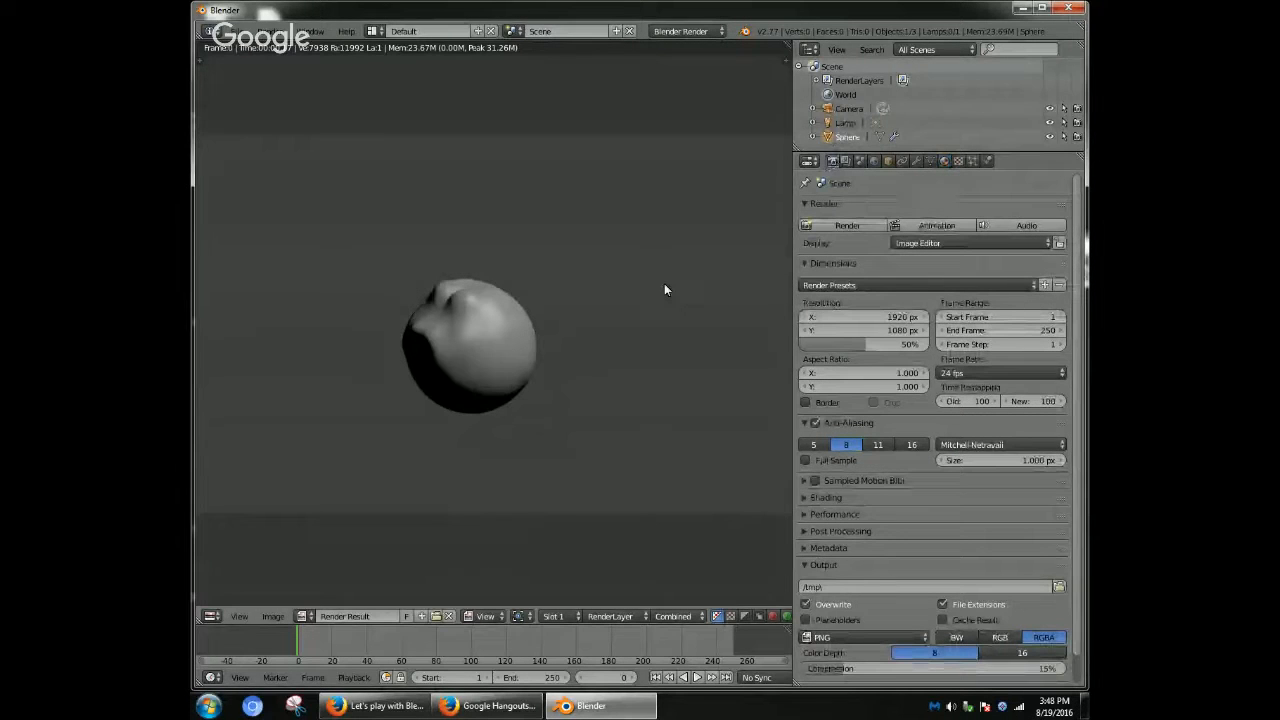
click(211, 617)
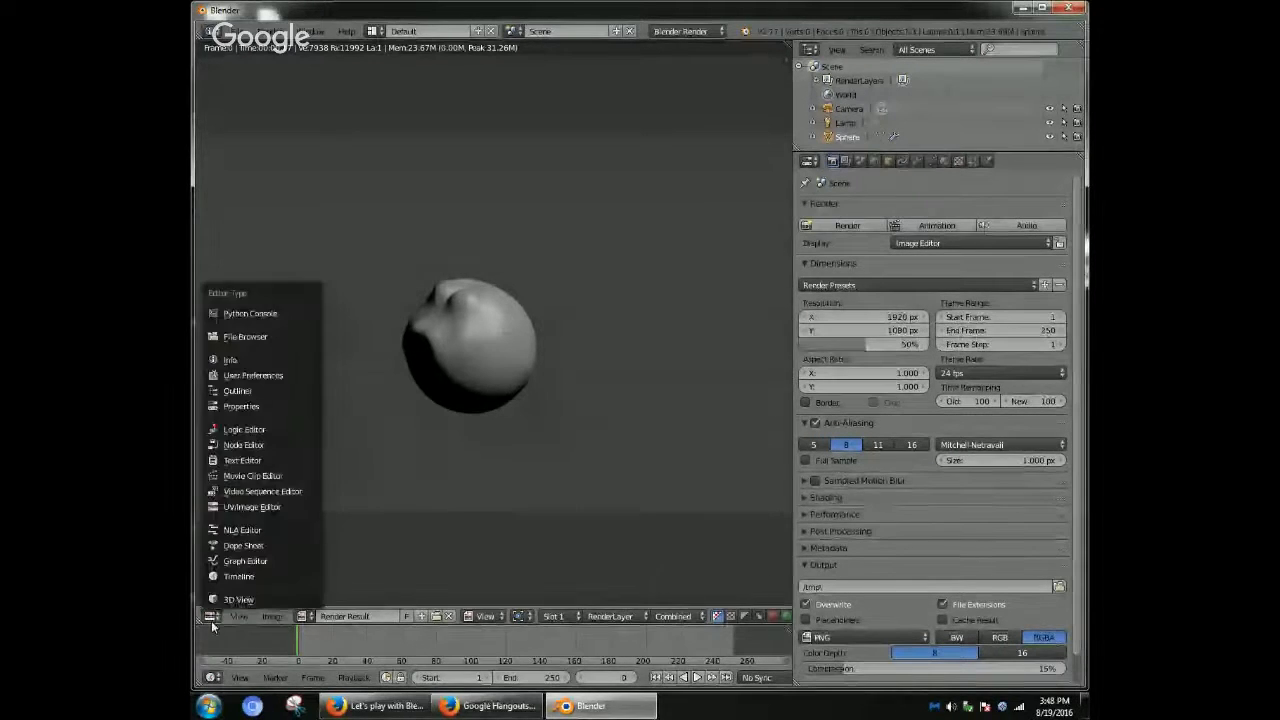
click(238, 599)
- Compare the camera's framing of the sphere with free viewing angles and inspect the 3D view's transform and view properties
mouse_move(581, 418)
middle_down()
mouse_move(371, 527)
mouse_move(400, 509)
mouse_move(367, 503)
mouse_move(788, 484)
mouse_move(746, 509)
mouse_move(760, 577)
mouse_move(760, 557)
middle_up()
key(KP_0)
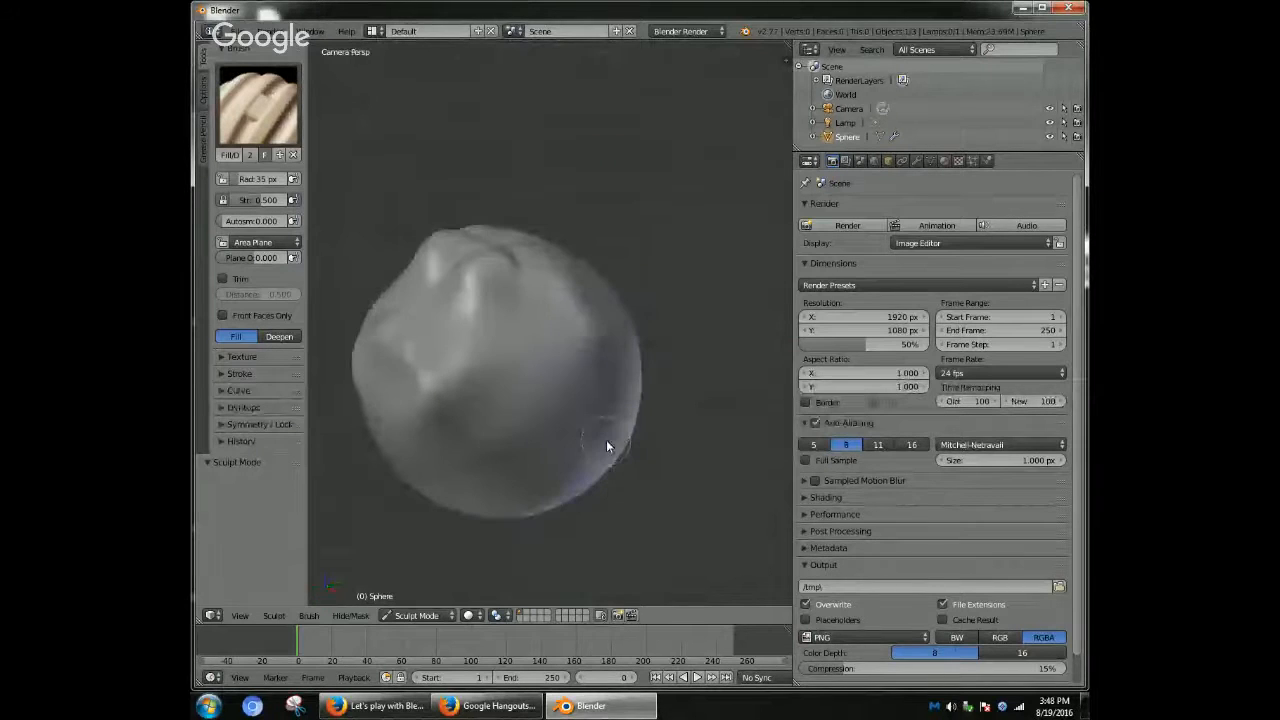
middle_drag(606, 446, 594, 470)
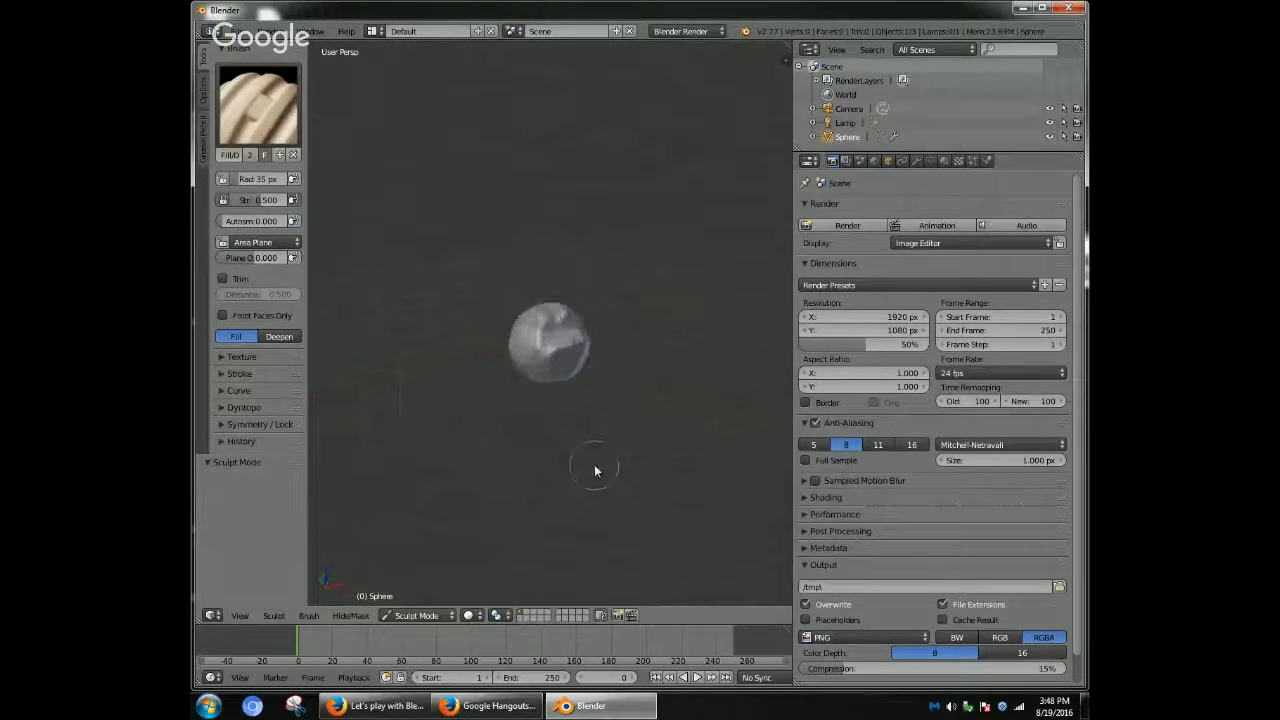
key(KP_0)
key(n)
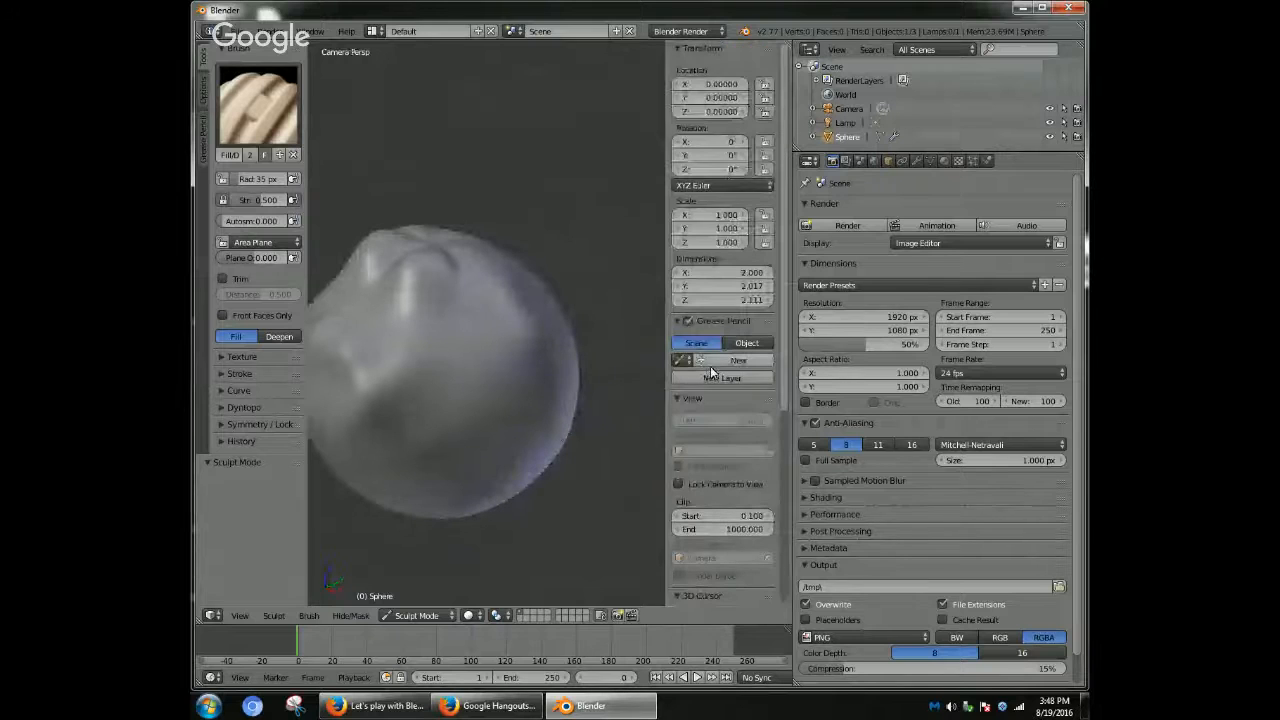
scroll(708, 396, down, 2)
key(n)
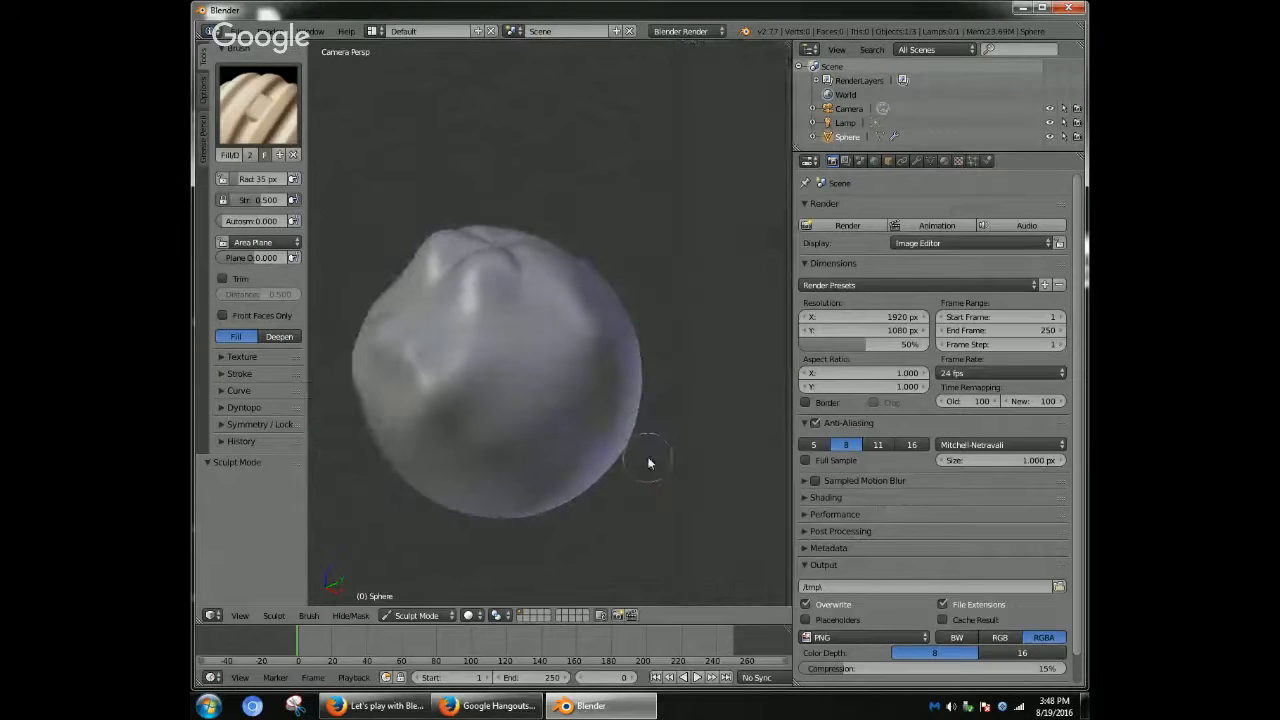
mouse_move(443, 426)
middle_down()
mouse_move(474, 446)
mouse_move(537, 437)
middle_up()
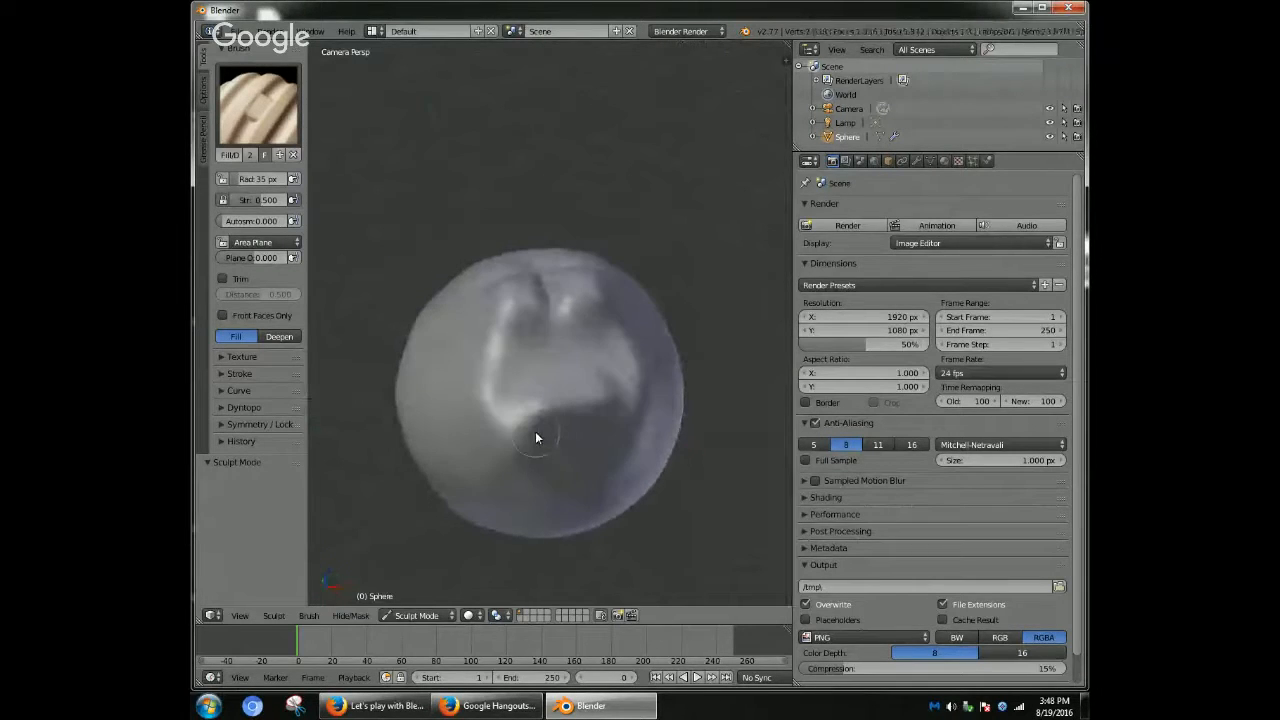
key(KP_0)
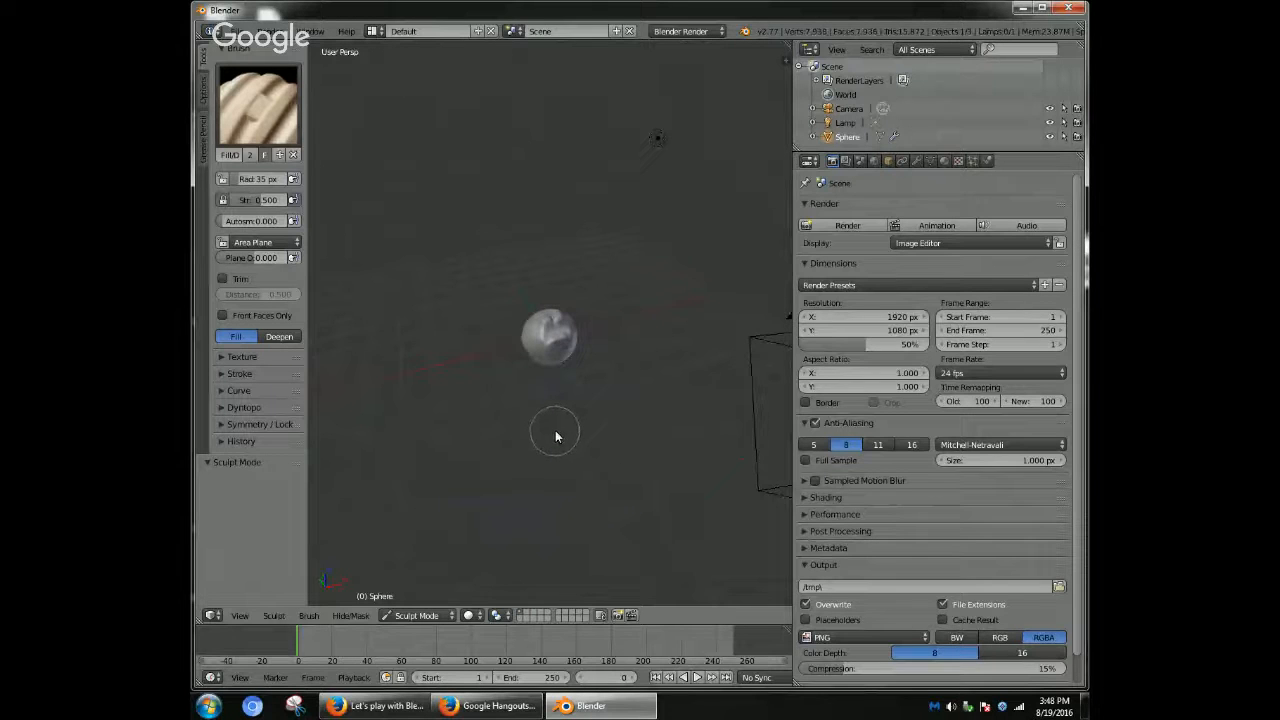
- Compare the camera's framing of the sculpted sphere with the free perspective view
key(KP_0)
key(KP_0)
key(KP_0)
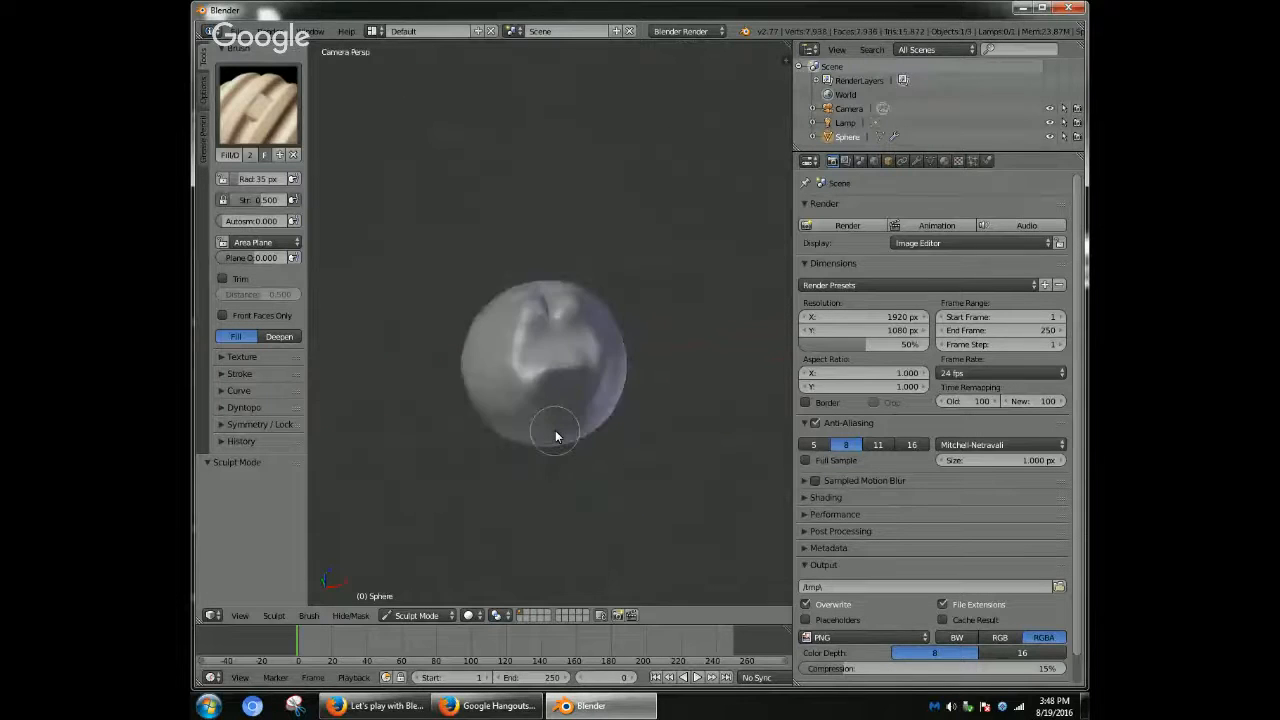
key(KP_0)
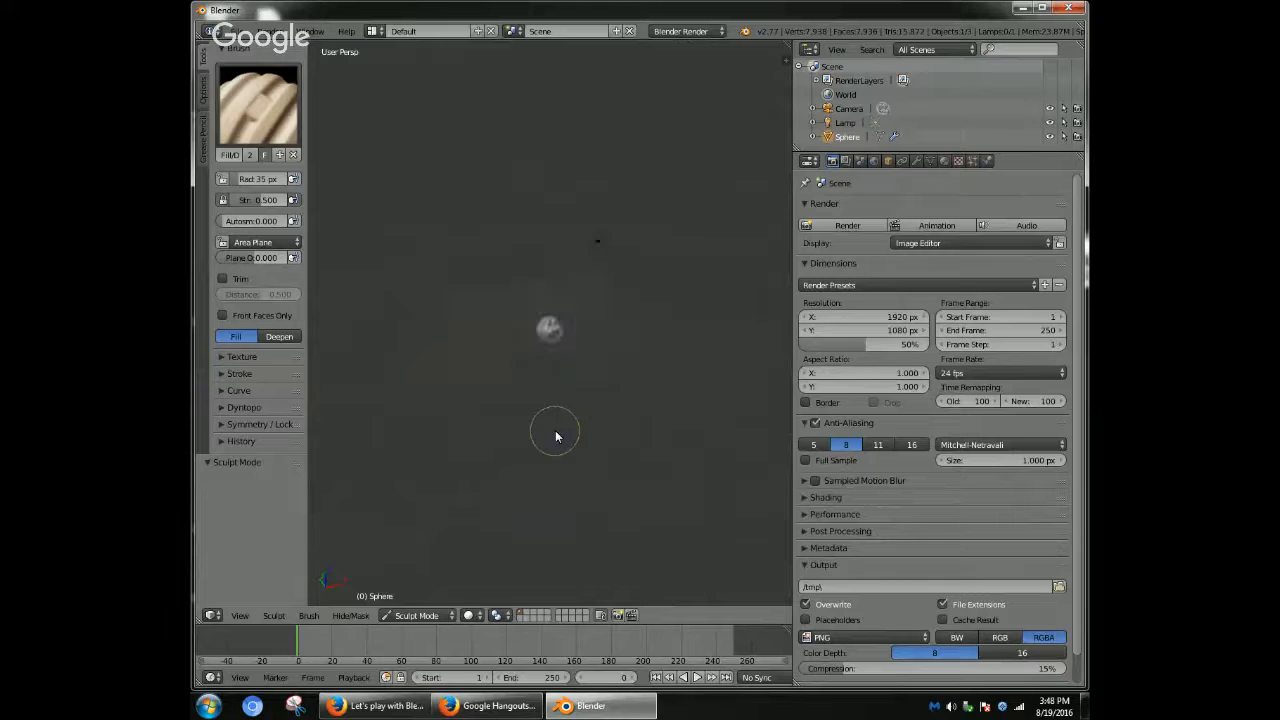
scroll(555, 430, up, 11)
key(KP_0)
key(KP_0)
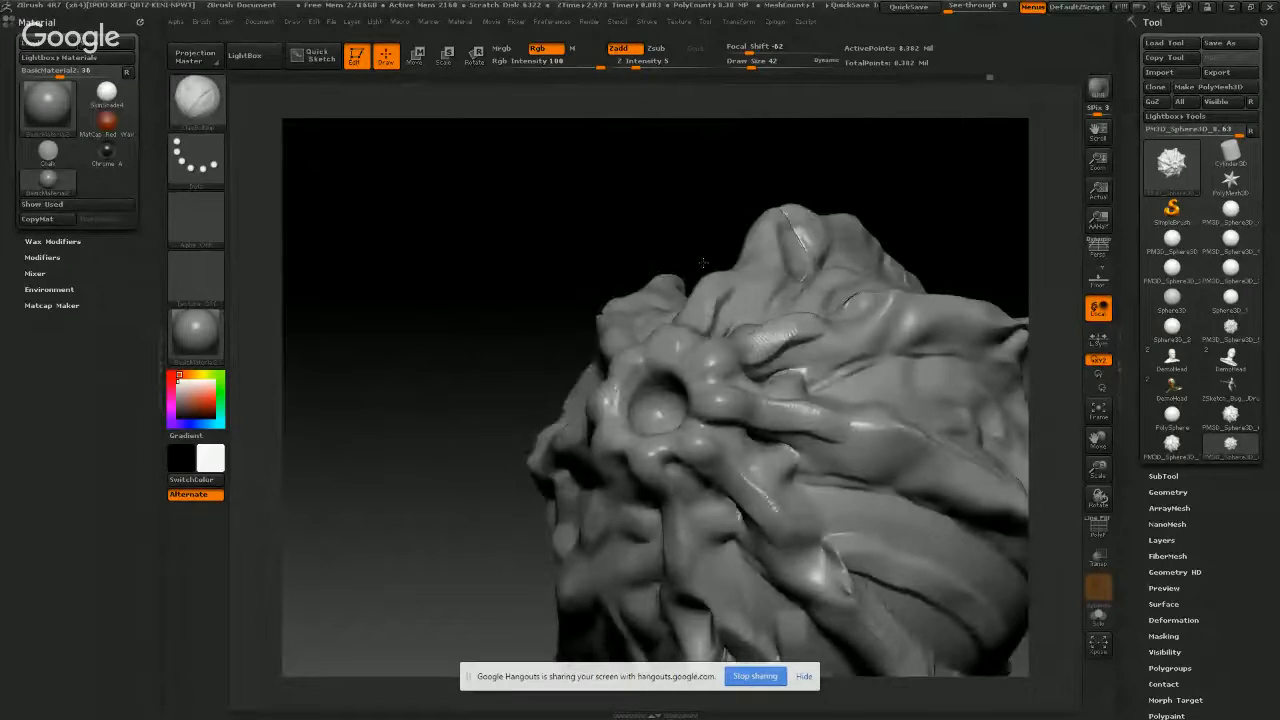
- Switch to ZBrush and examine the spiked sphere sculpt from several sides
drag(703, 263, 722, 290)
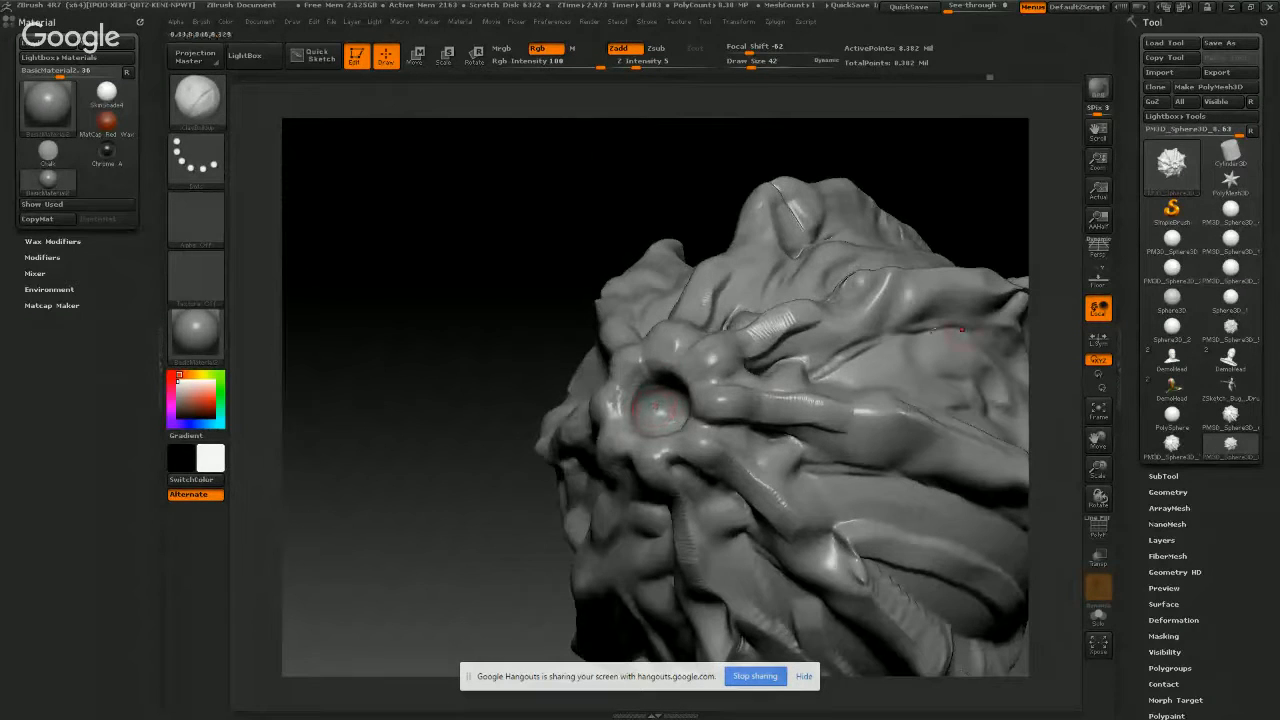
mouse_move(1231, 386)
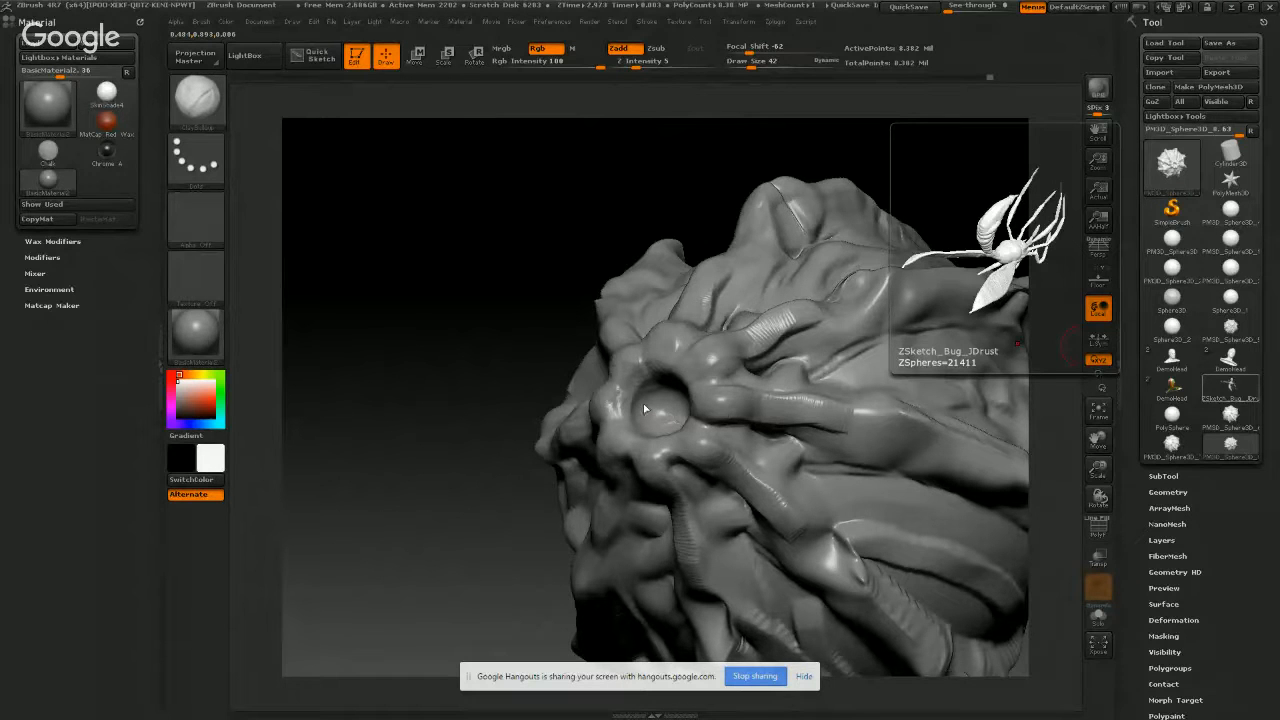
mouse_move(666, 380)
right_down()
mouse_move(634, 272)
mouse_move(688, 427)
mouse_move(684, 394)
mouse_move(769, 380)
mouse_move(745, 467)
mouse_move(691, 400)
mouse_move(765, 372)
right_up()
mouse_move(566, 312)
right_down()
mouse_move(592, 313)
mouse_move(508, 240)
right_up()
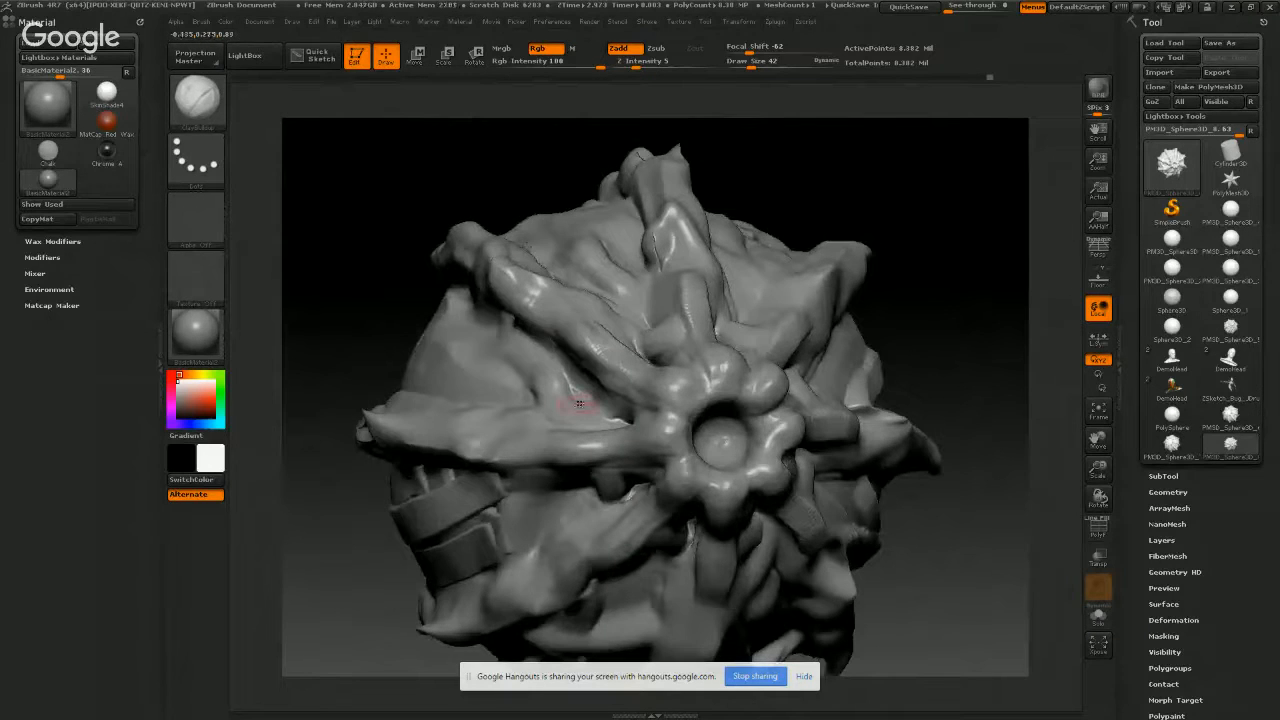
mouse_move(553, 343)
right_down()
mouse_move(486, 366)
mouse_move(525, 375)
mouse_move(512, 371)
right_up()
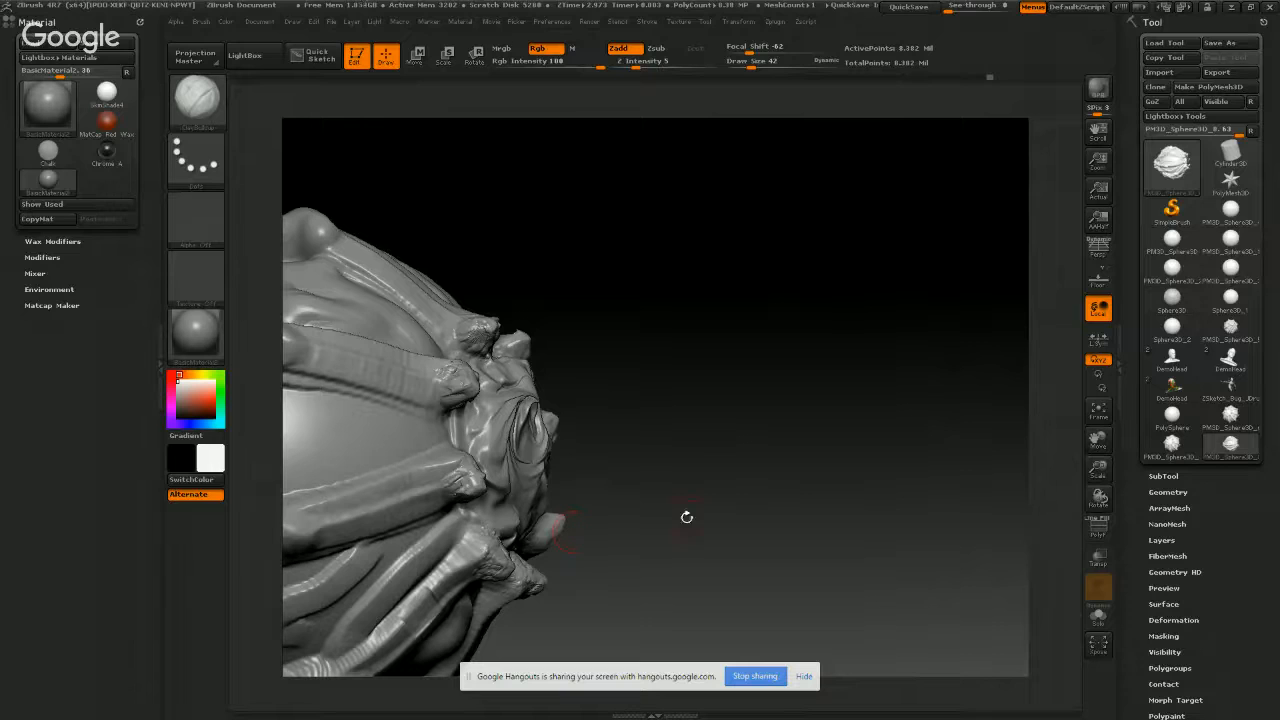
- Set the sculpting brush to Zsub and carve a hollow into the swirled center between the radiating ribs
right_drag(406, 428, 225, 420)
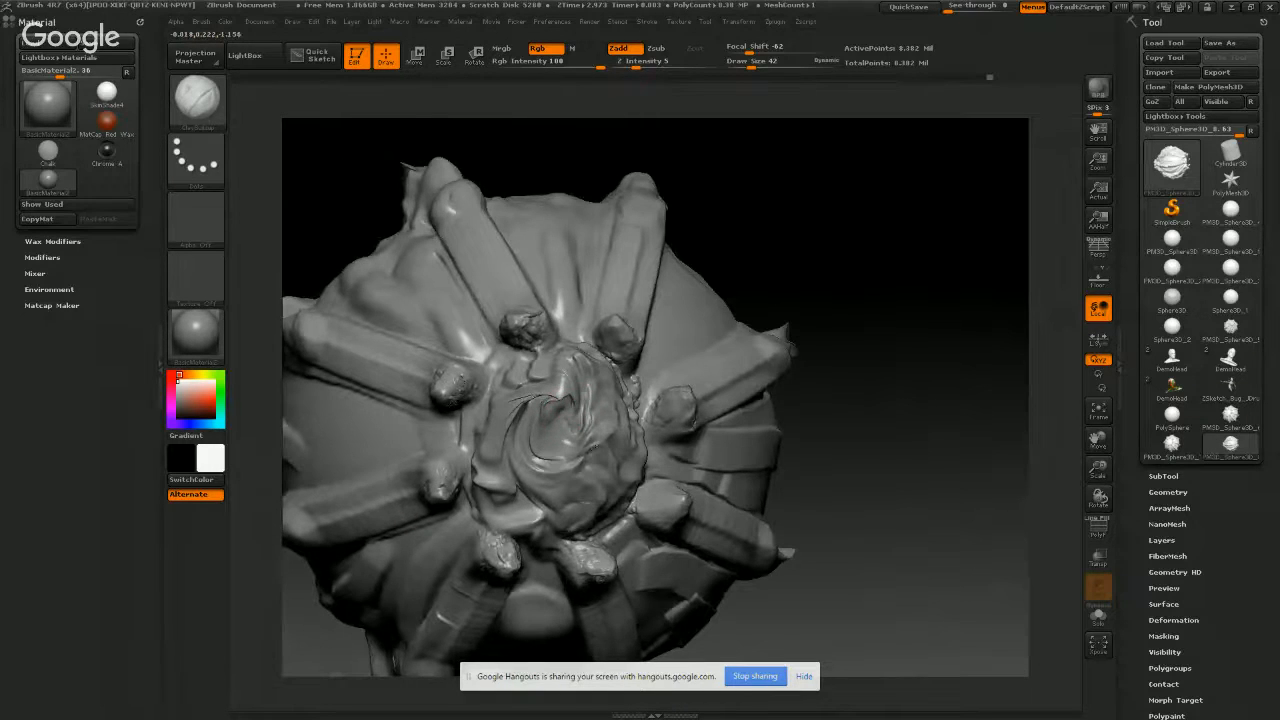
click(657, 54)
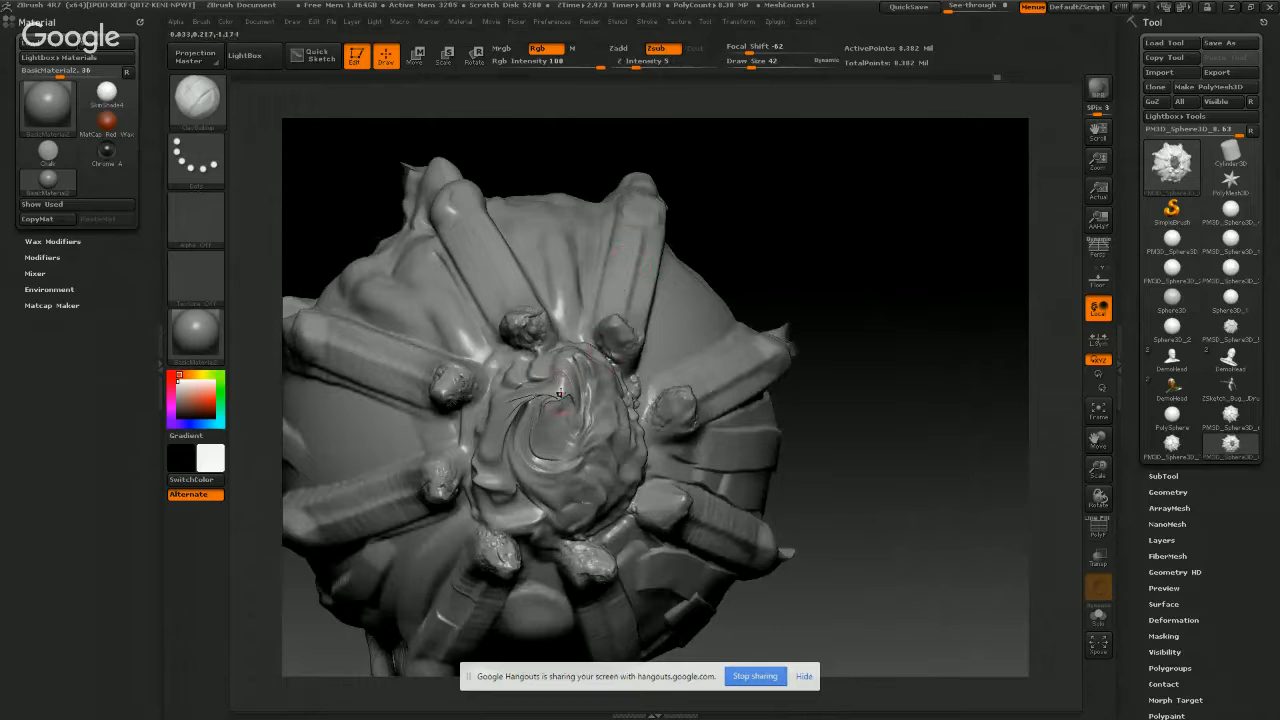
mouse_move(562, 396)
mouse_down()
mouse_move(535, 456)
mouse_move(524, 408)
mouse_move(568, 403)
mouse_move(595, 440)
mouse_move(590, 470)
mouse_move(530, 495)
mouse_move(502, 425)
mouse_move(525, 400)
mouse_move(583, 386)
mouse_move(612, 444)
mouse_move(602, 474)
mouse_move(545, 485)
mouse_move(515, 470)
mouse_move(505, 410)
mouse_move(555, 365)
mouse_move(578, 390)
mouse_move(570, 370)
mouse_up()
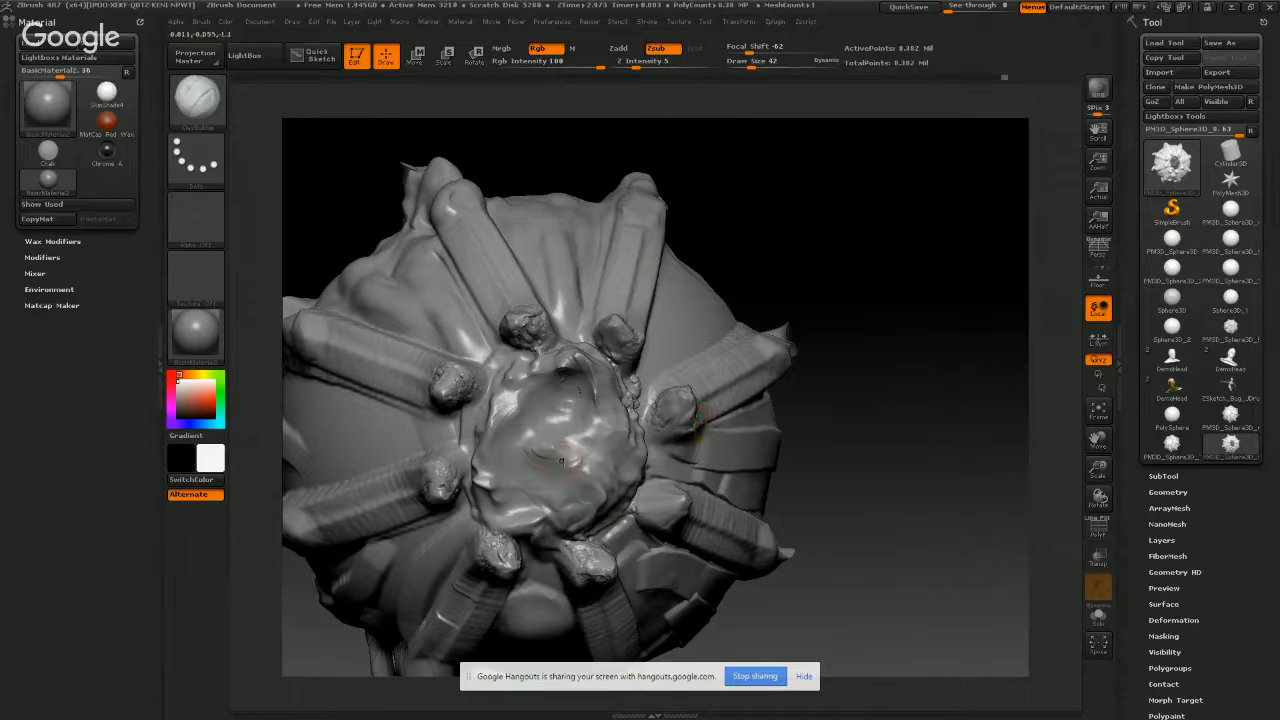
mouse_move(550, 450)
mouse_down()
mouse_move(591, 448)
mouse_move(596, 496)
mouse_move(604, 486)
mouse_move(573, 473)
mouse_move(610, 428)
mouse_move(618, 438)
mouse_move(534, 446)
mouse_move(560, 434)
mouse_up()
mouse_move(556, 434)
right_down()
mouse_move(612, 434)
mouse_move(588, 412)
right_up()
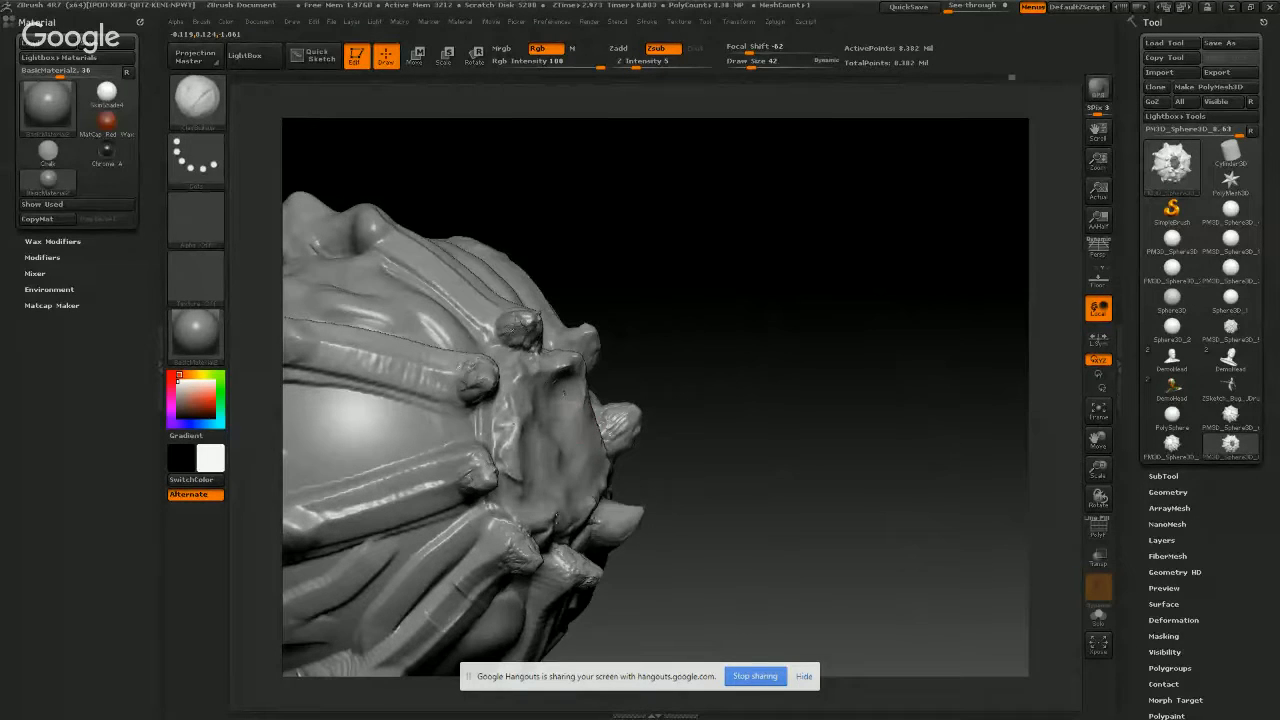
right_drag(555, 516, 597, 427)
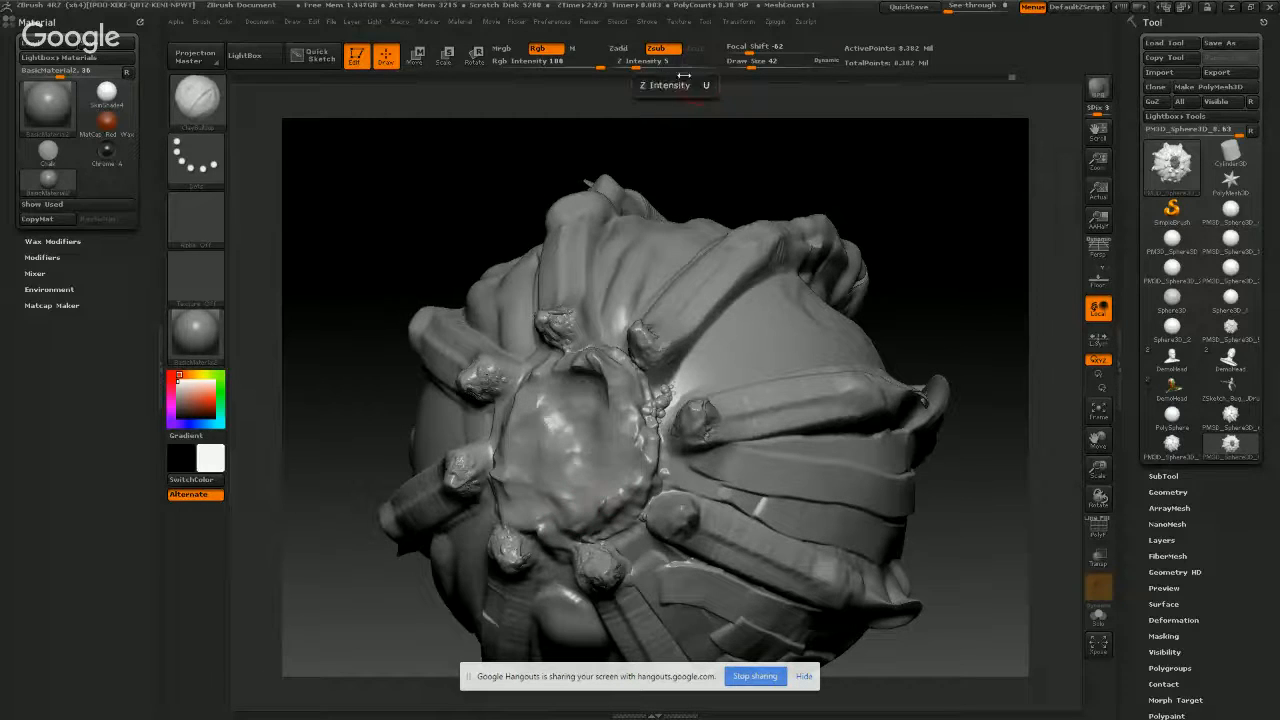
- Set the brush back to Zadd and build up material around the carved central hollow
click(624, 48)
mouse_move(586, 538)
mouse_down()
mouse_move(656, 488)
mouse_move(664, 440)
mouse_move(640, 428)
mouse_move(650, 395)
mouse_move(654, 419)
mouse_move(645, 372)
mouse_up()
mouse_move(586, 342)
mouse_down()
mouse_move(546, 361)
mouse_move(504, 432)
mouse_move(491, 494)
mouse_move(514, 513)
mouse_up()
right_drag(514, 513, 603, 467)
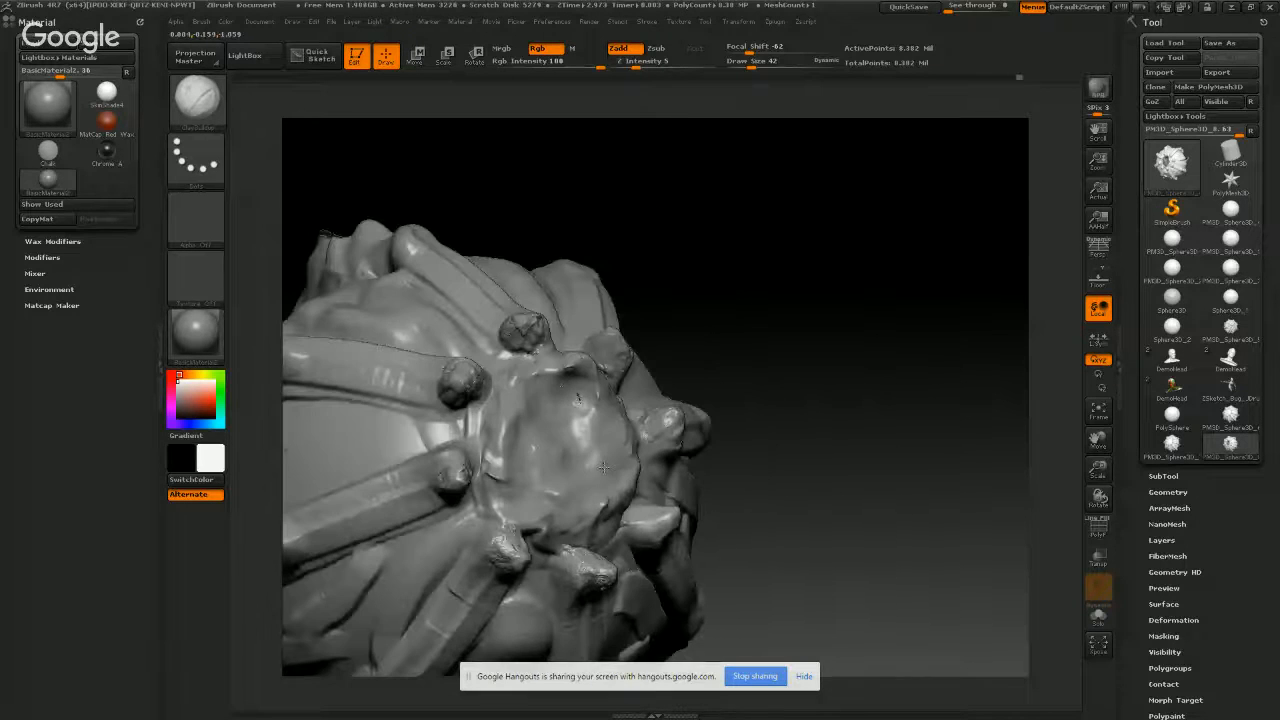
- Return the brush to Zsub and carve further along the upper part of the central hollow
click(656, 48)
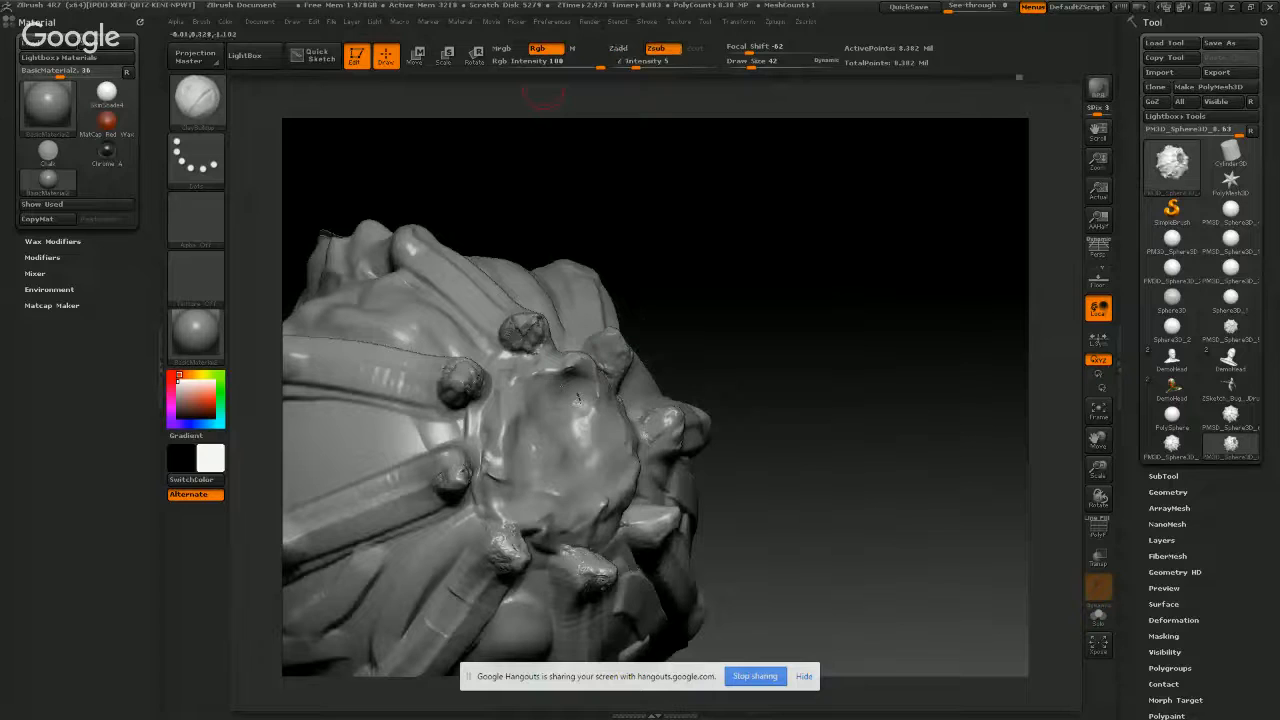
drag(580, 378, 560, 367)
mouse_move(600, 395)
right_down()
mouse_move(540, 405)
mouse_move(559, 473)
mouse_move(568, 426)
right_up()
mouse_move(582, 366)
mouse_down()
mouse_move(596, 386)
mouse_move(562, 372)
mouse_move(606, 392)
mouse_up()
mouse_move(606, 414)
right_down()
mouse_move(616, 398)
mouse_move(577, 324)
right_up()
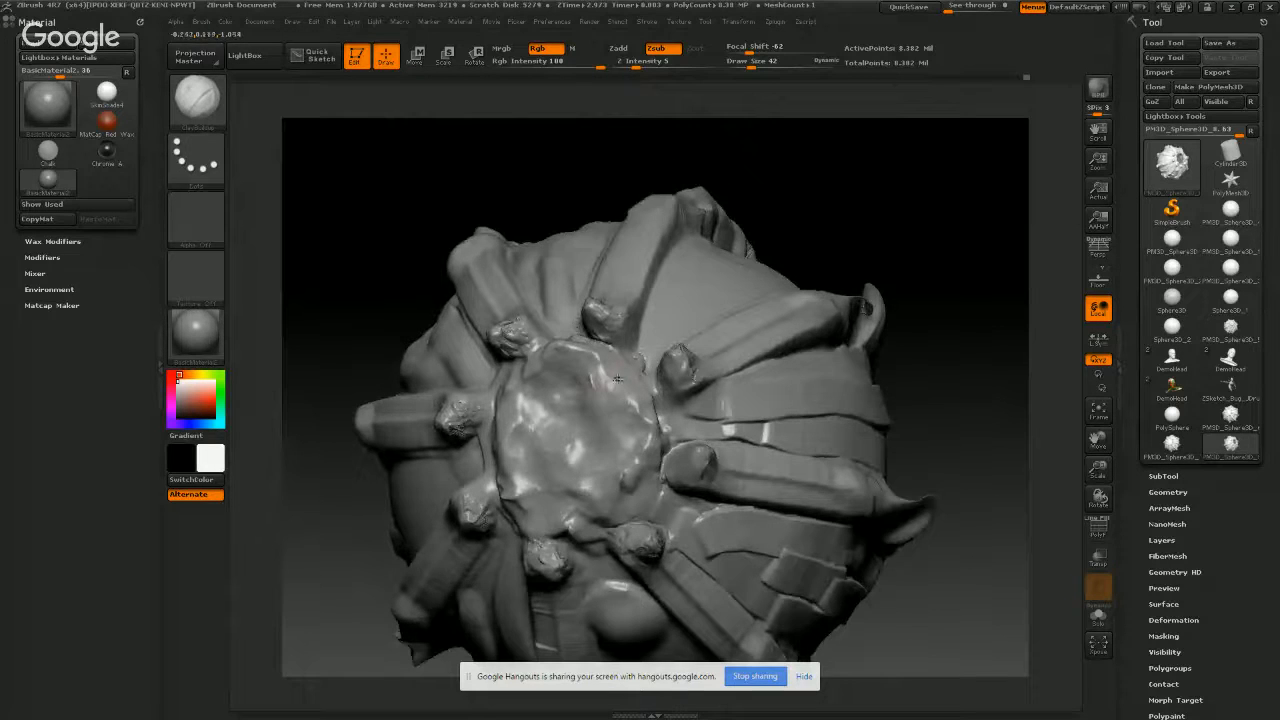
drag(551, 343, 559, 345)
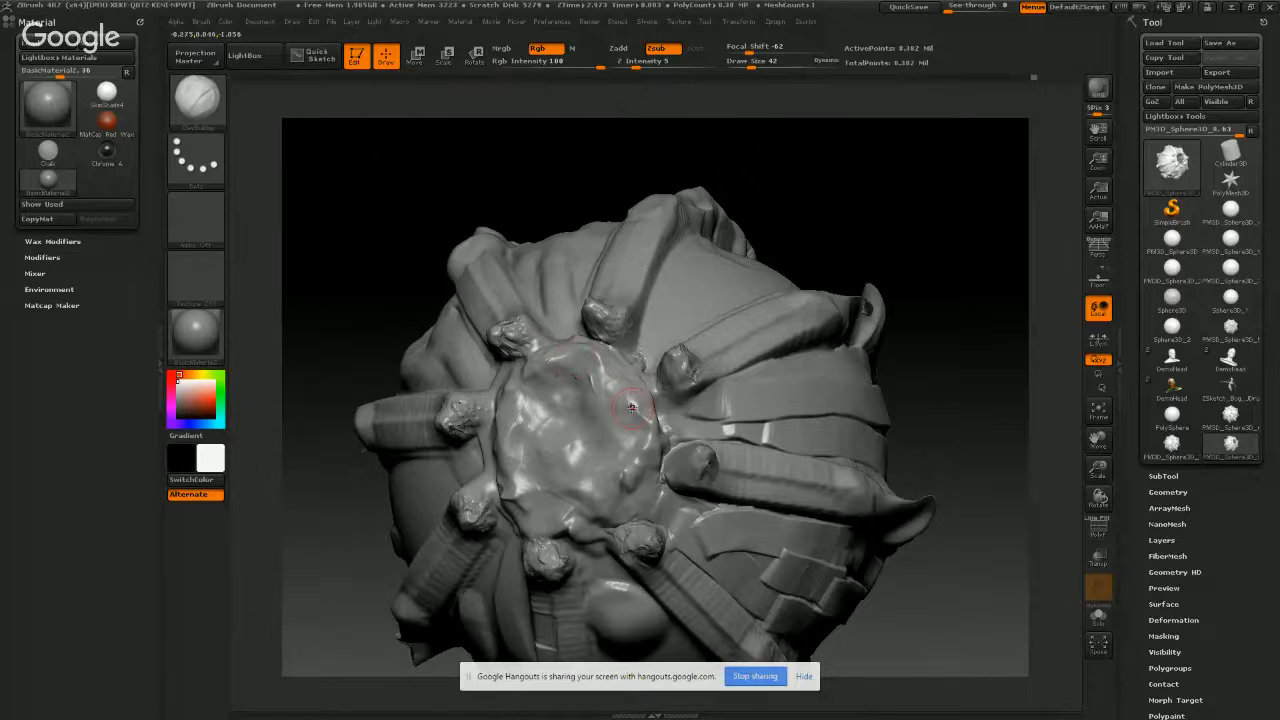
right_drag(631, 407, 612, 383)
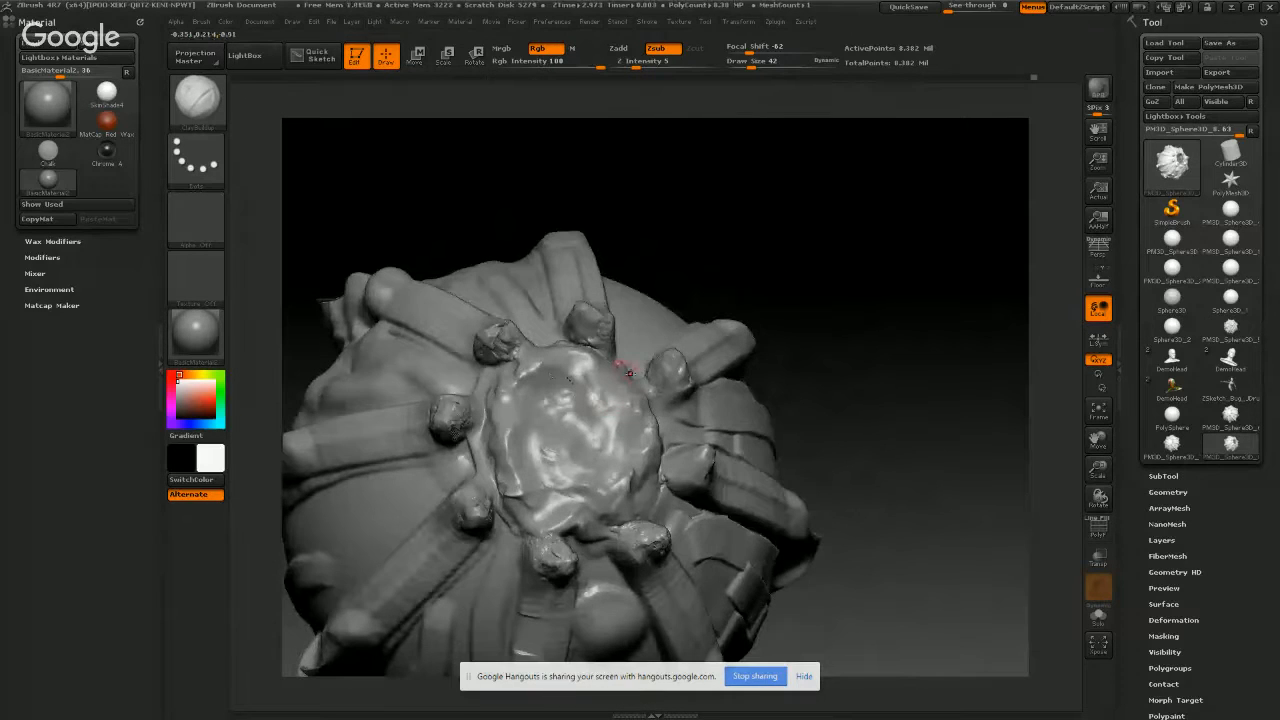
right_drag(577, 343, 582, 391)
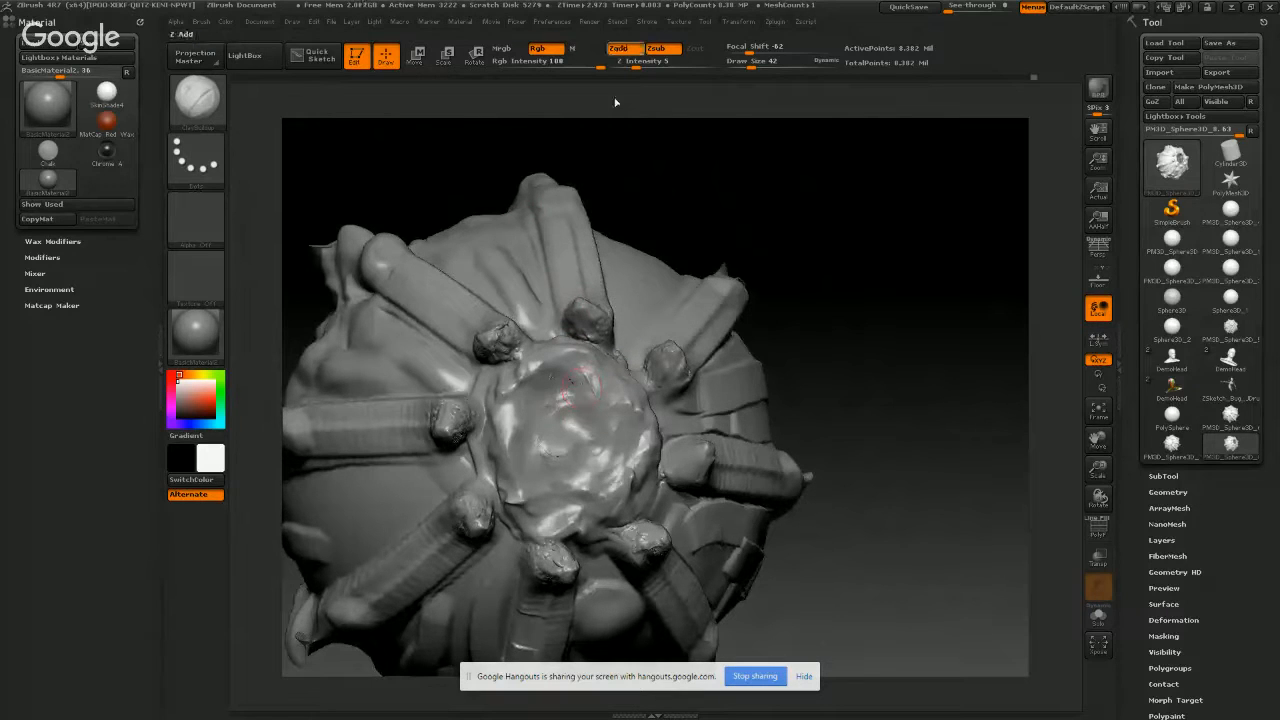
- Set the brush to Zadd and build up the upper inside of the central hollow
click(619, 48)
mouse_move(548, 381)
mouse_down()
mouse_move(582, 393)
mouse_move(564, 398)
mouse_up()
mouse_move(574, 421)
right_down()
mouse_move(594, 402)
mouse_move(514, 375)
mouse_move(606, 382)
mouse_move(602, 443)
mouse_move(604, 425)
mouse_move(562, 438)
mouse_move(624, 361)
mouse_move(589, 203)
right_up()
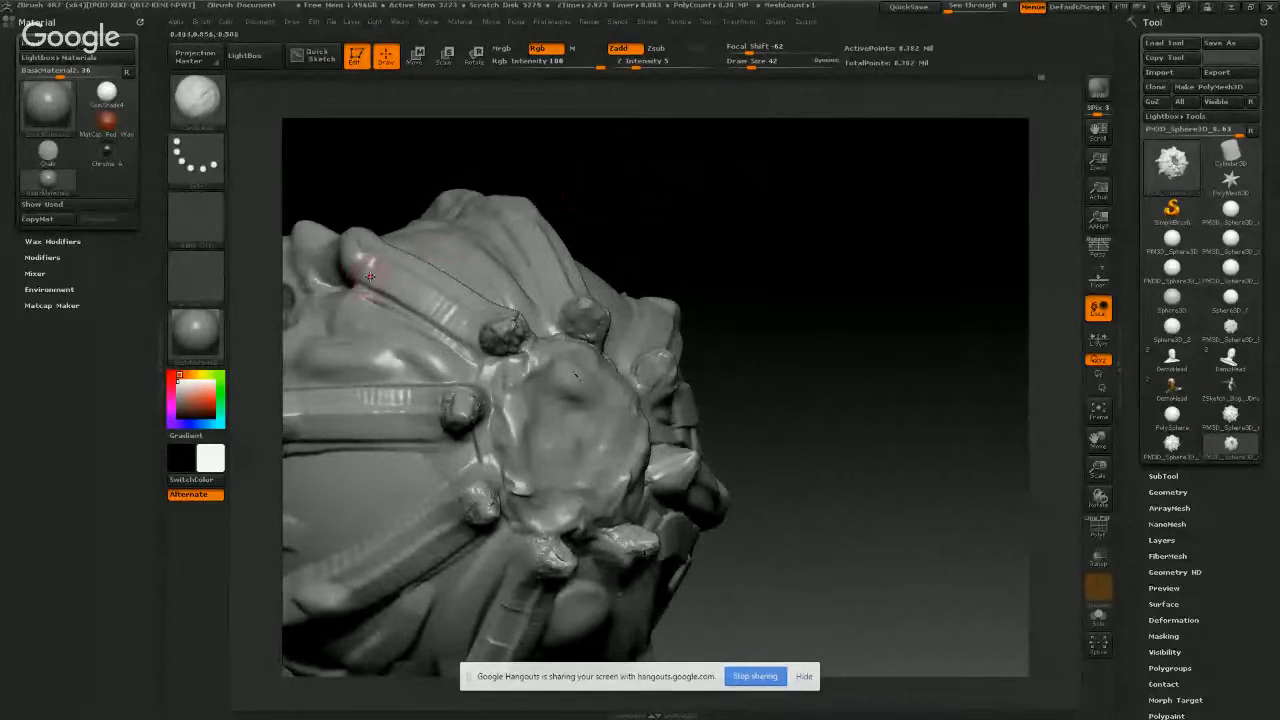
right_drag(551, 404, 571, 371)
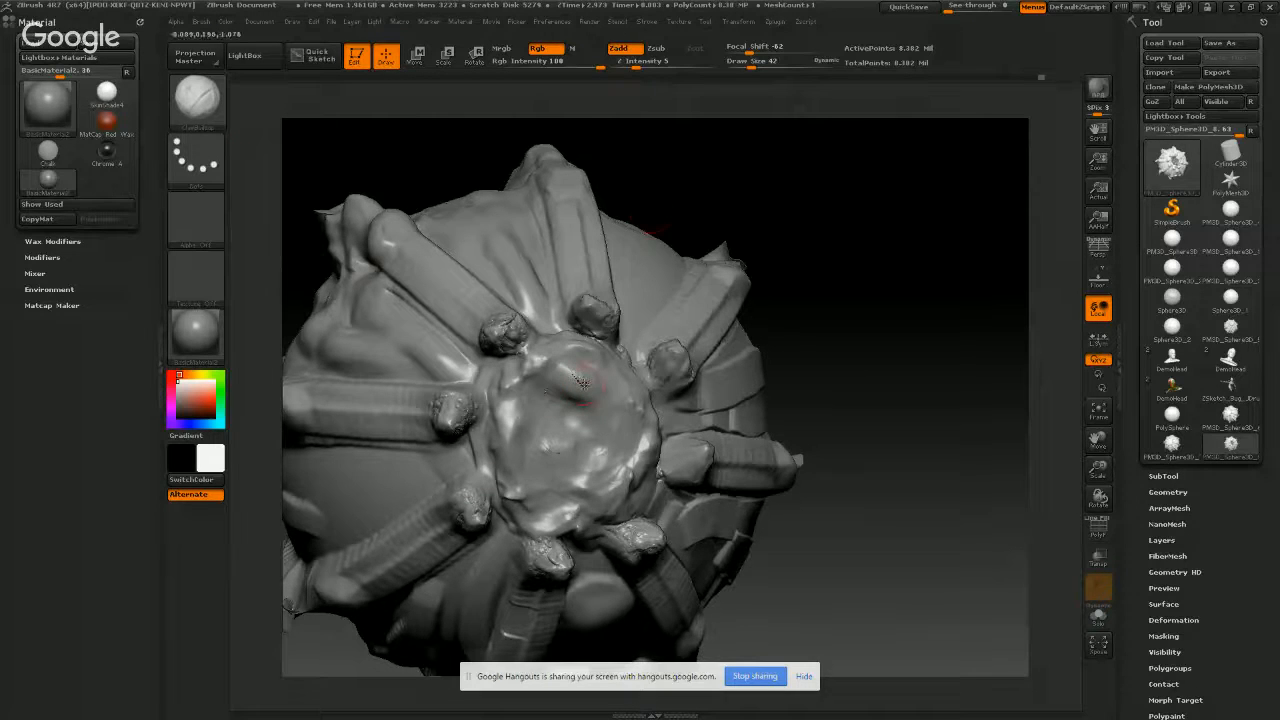
mouse_move(577, 378)
mouse_down()
mouse_move(580, 392)
mouse_move(578, 380)
mouse_up()
right_drag(580, 380, 580, 435)
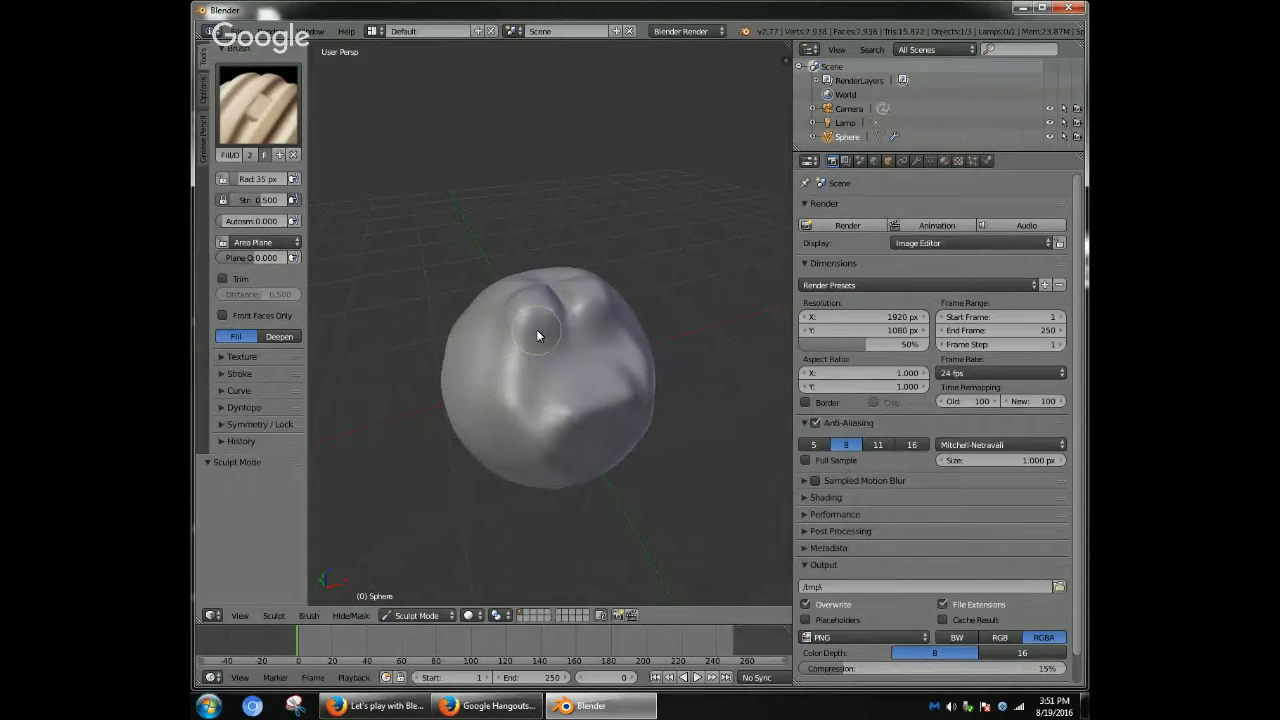
- Switch to Blender and choose the Blob brush for sculpting the sphere
scroll(536, 329, up, 2)
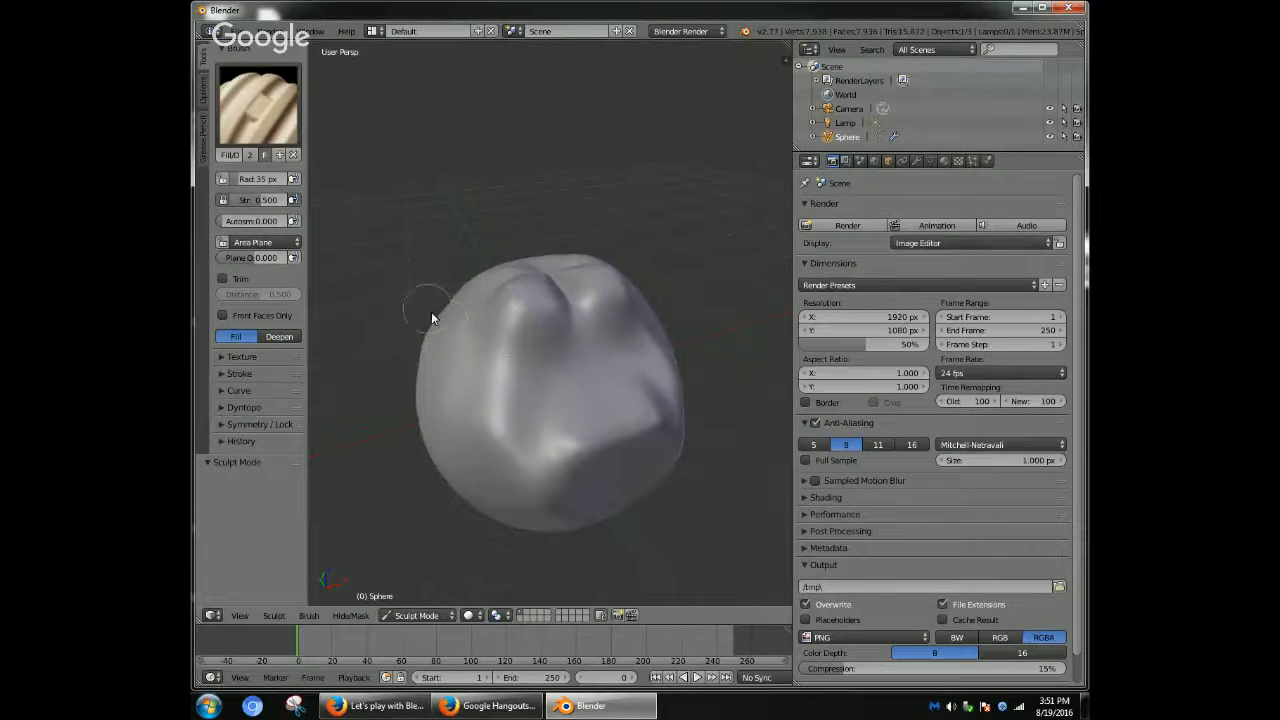
click(258, 105)
click(252, 187)
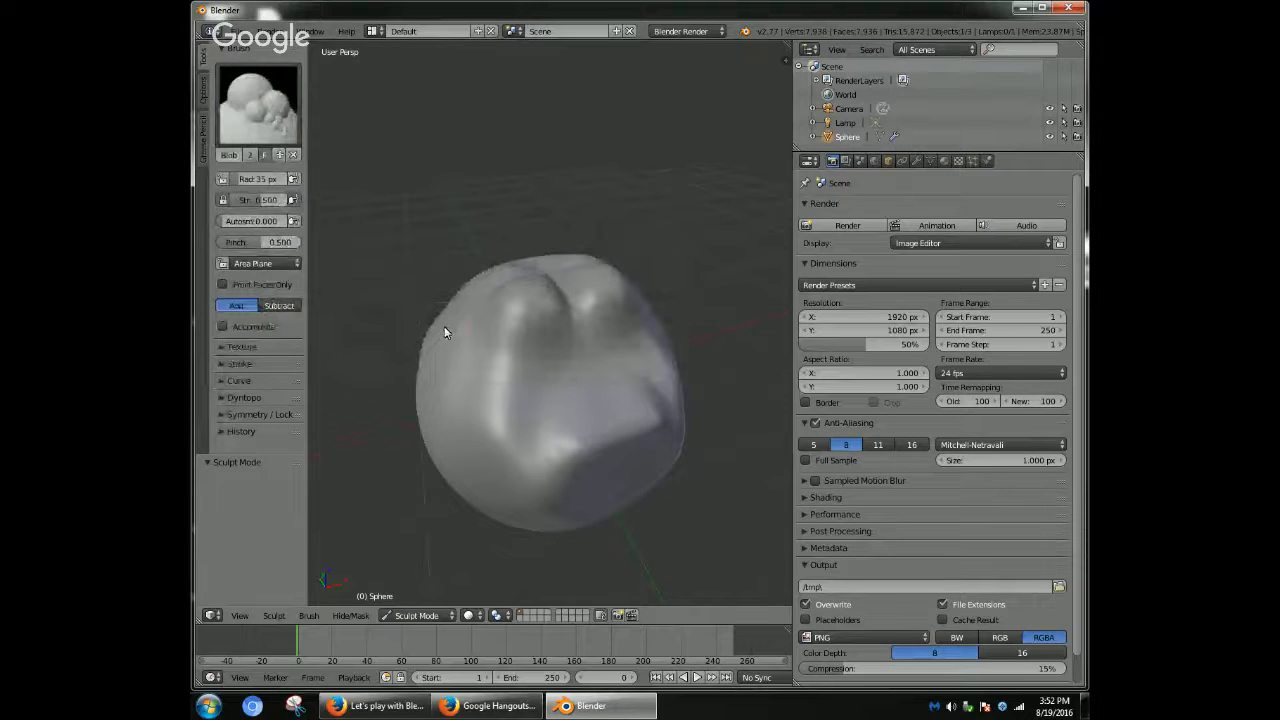
scroll(459, 330, down, 1)
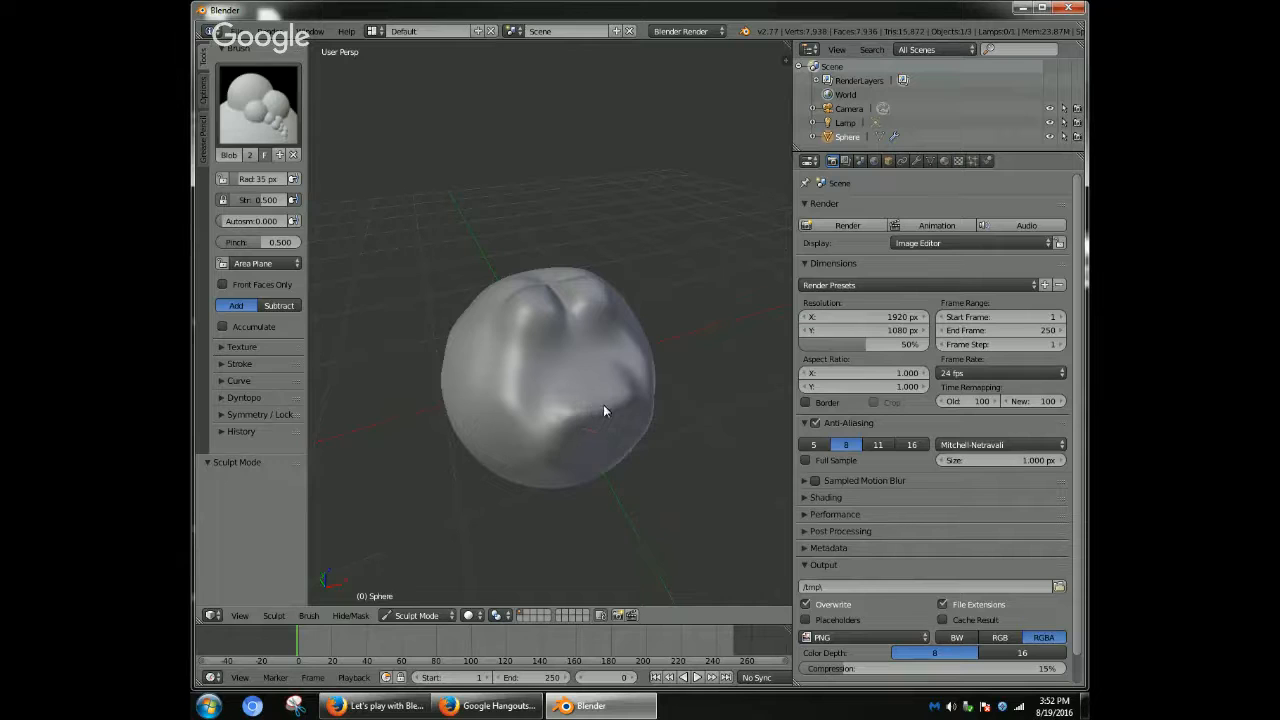
- Look through the Blob brush's sculpt plane options and its front-faces setting
click(276, 266)
click(263, 263)
click(271, 236)
click(260, 264)
click(265, 251)
click(223, 285)
- Expand the Blob brush's texture and curve settings and raise mirrored bumps on the sphere's two sides
click(229, 345)
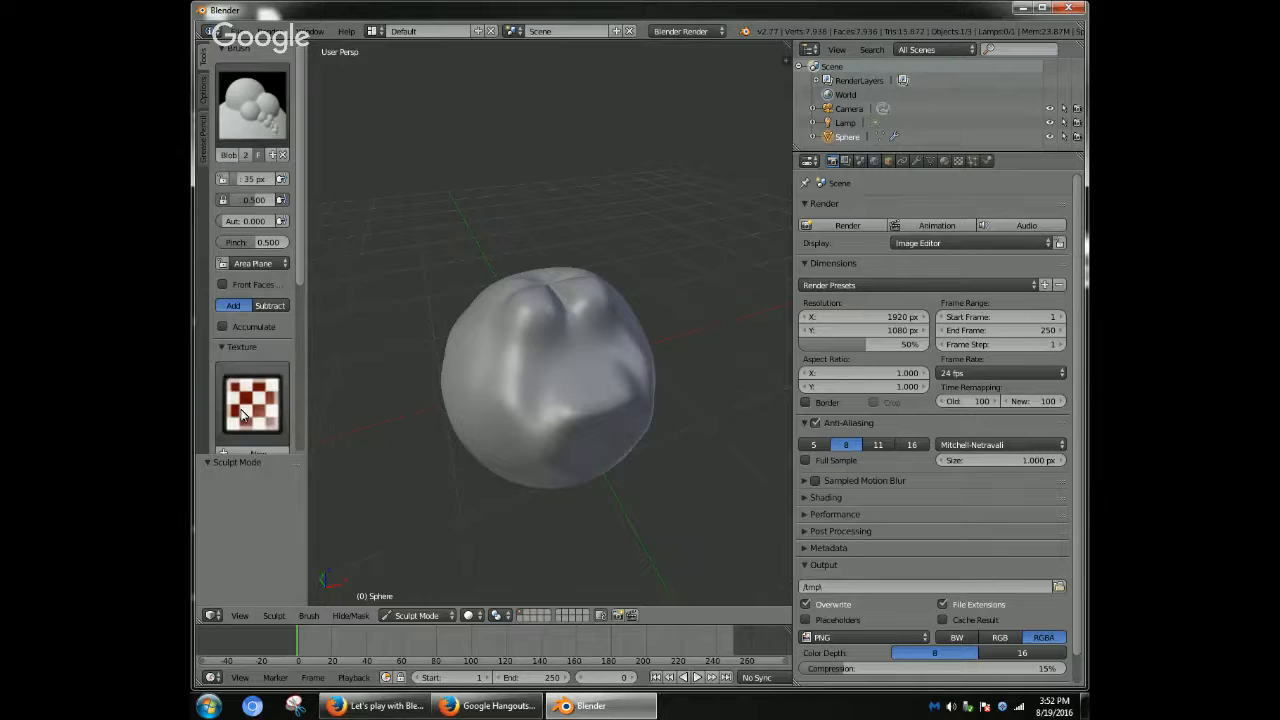
scroll(256, 438, down, 3)
click(234, 463)
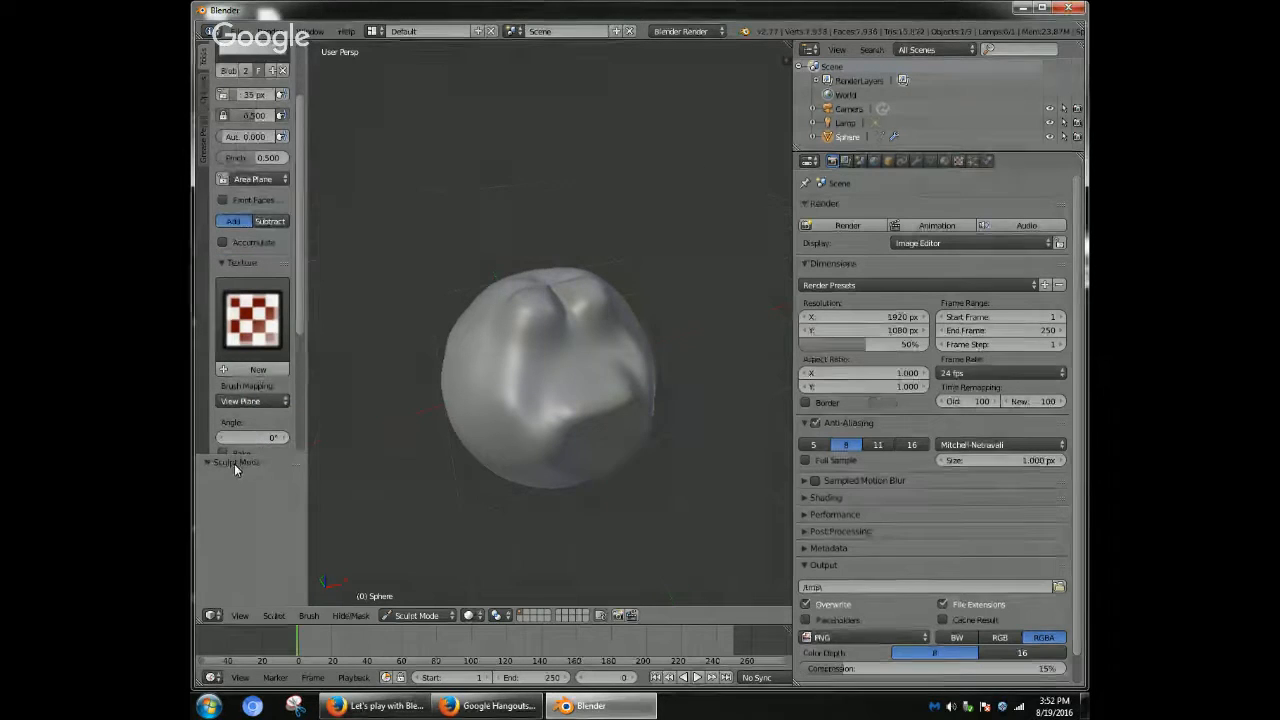
scroll(258, 355, down, 3)
scroll(248, 371, down, 3)
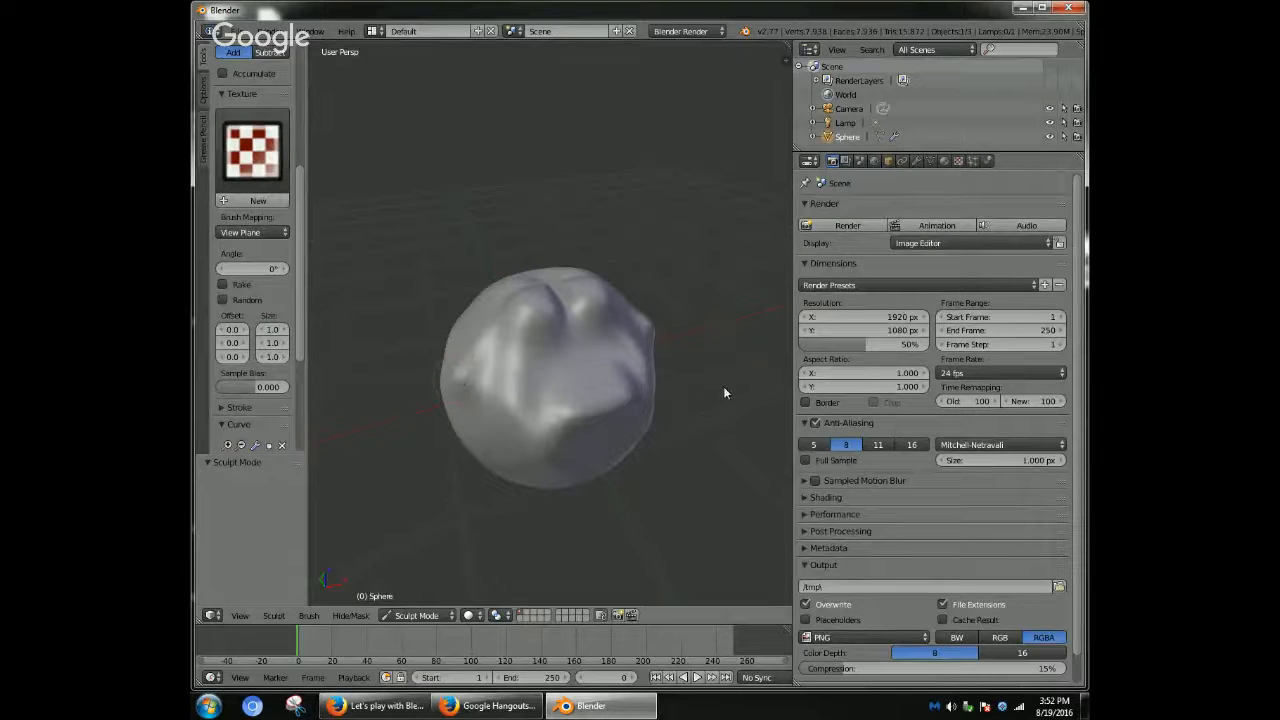
- Examine the side bumps on the sculpted sphere from the front, from above and at different distances
middle_drag(654, 437, 437, 371)
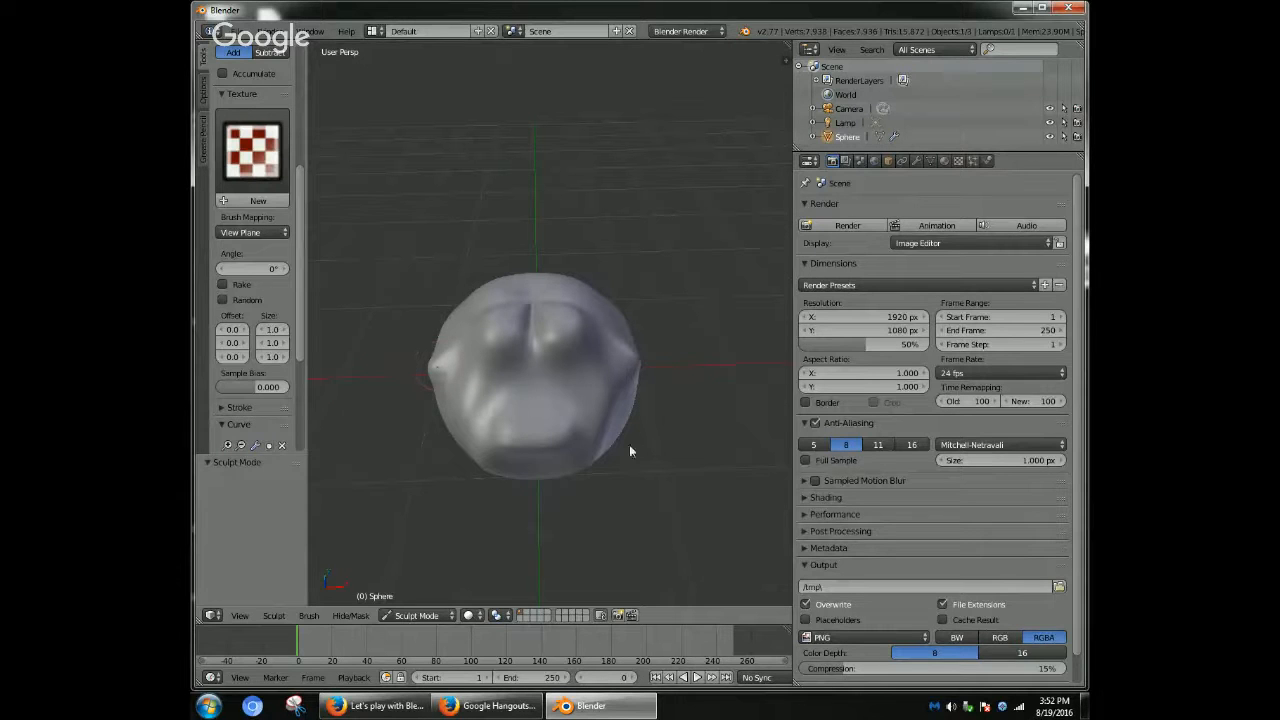
scroll(630, 450, down, 1)
scroll(630, 451, up, 5)
scroll(694, 449, down, 5)
scroll(712, 440, up, 1)
middle_drag(709, 426, 711, 398)
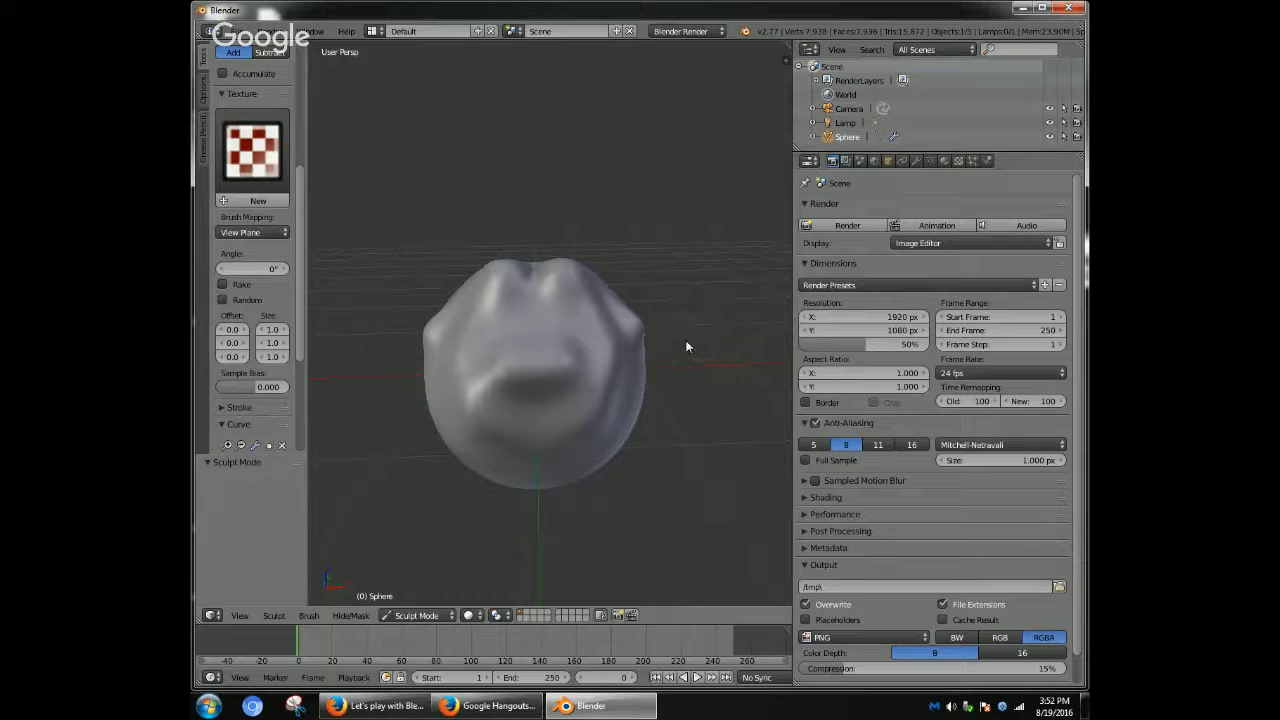
- Look at the sphere through the camera and render a still image of it
key(KP_0)
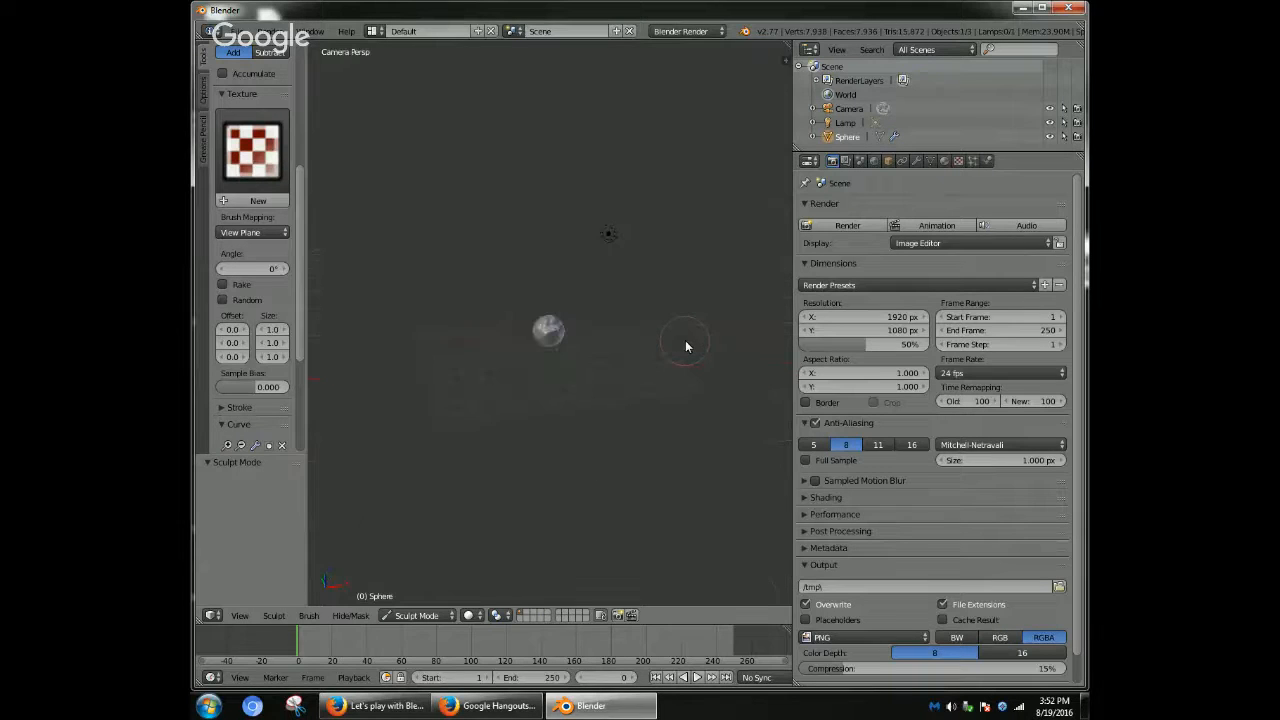
scroll(672, 339, up, 5)
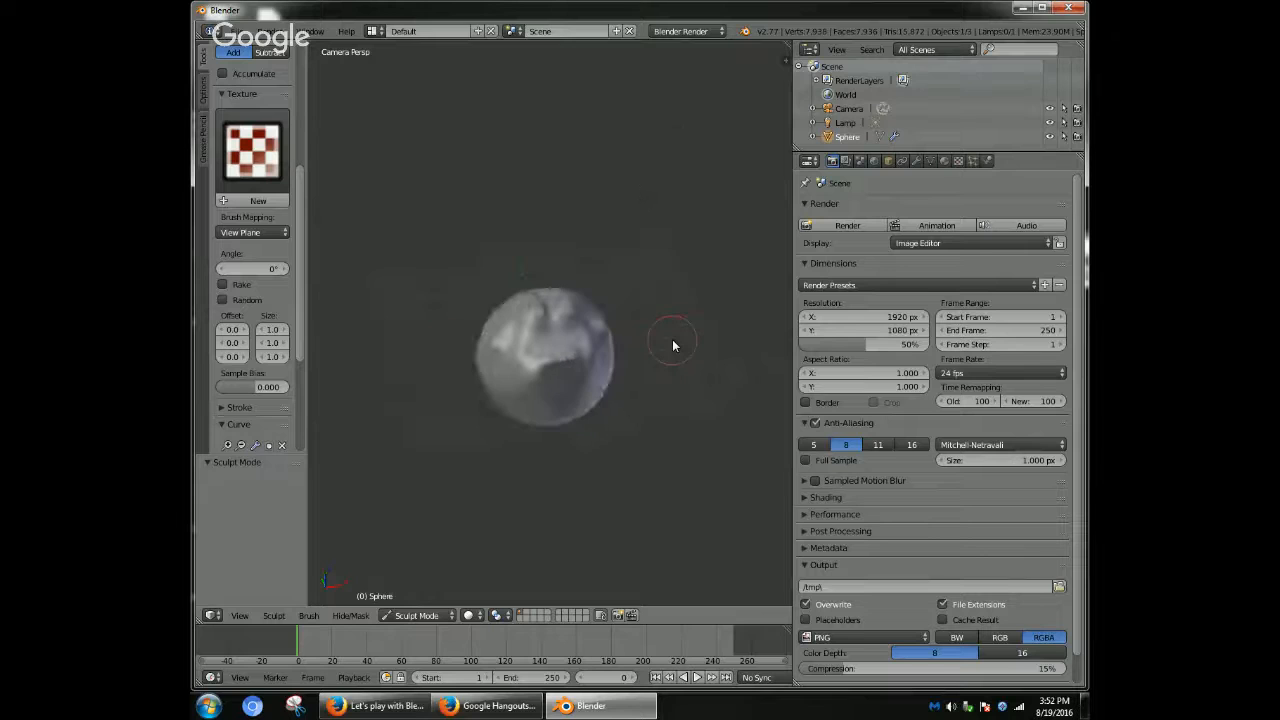
click(822, 228)
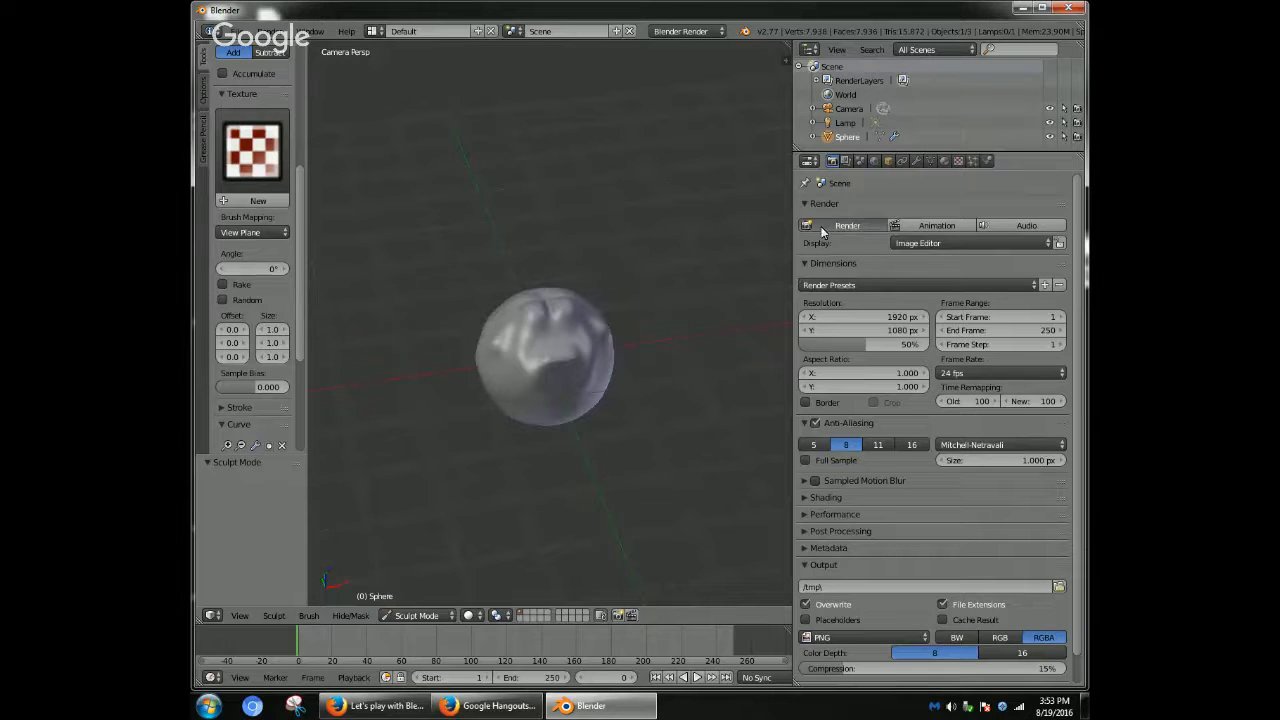
- Inspect the rendered sphere at different magnifications and return to the 3D view
scroll(630, 319, up, 4)
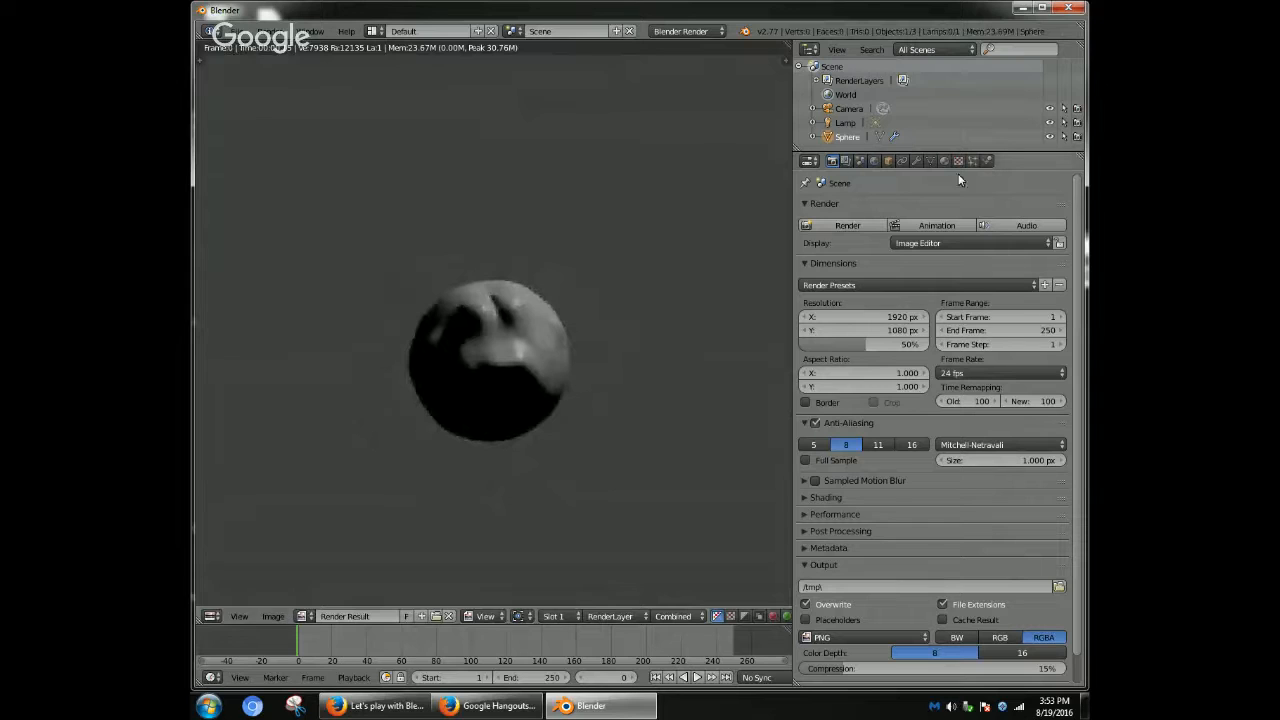
scroll(664, 305, up, 2)
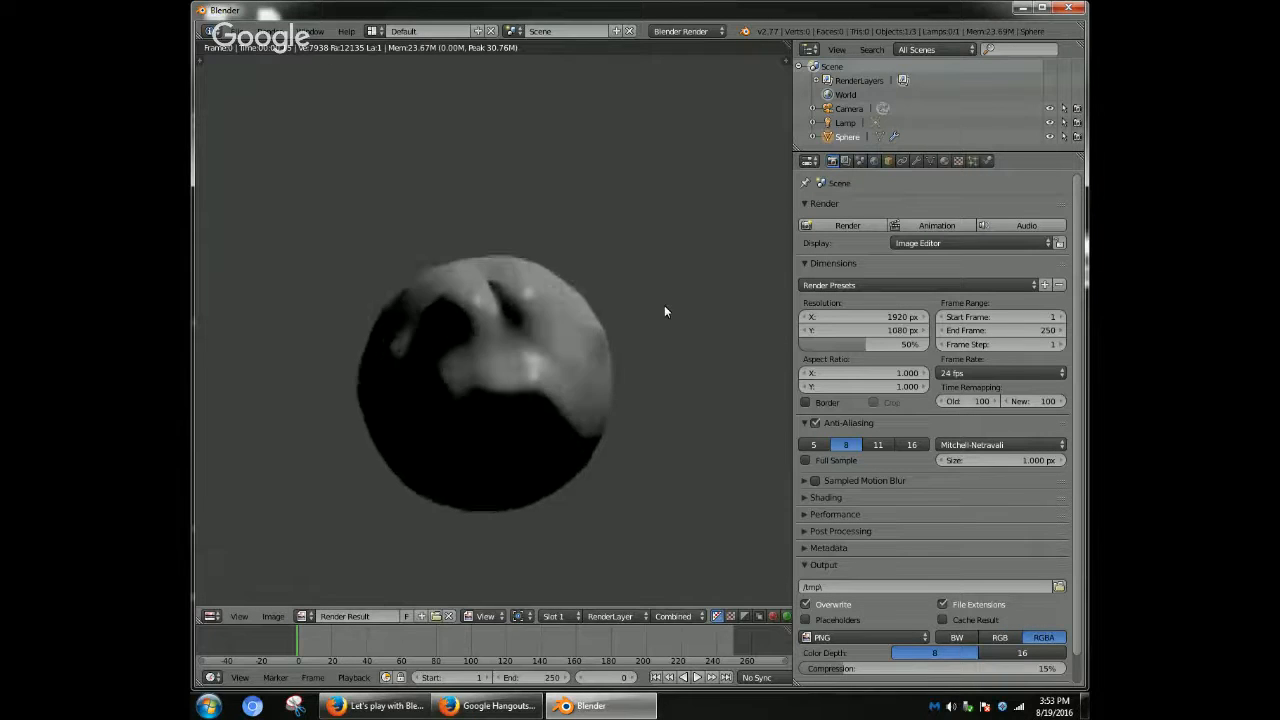
scroll(664, 305, down, 3)
click(210, 618)
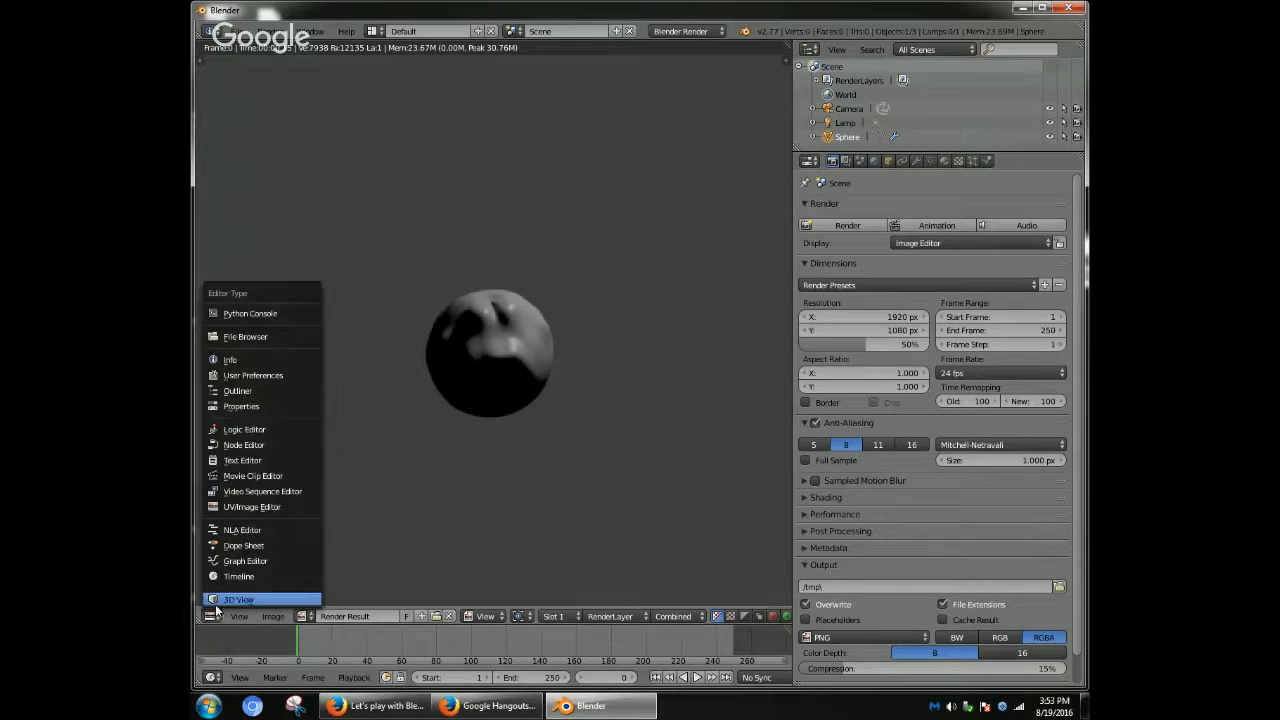
click(240, 597)
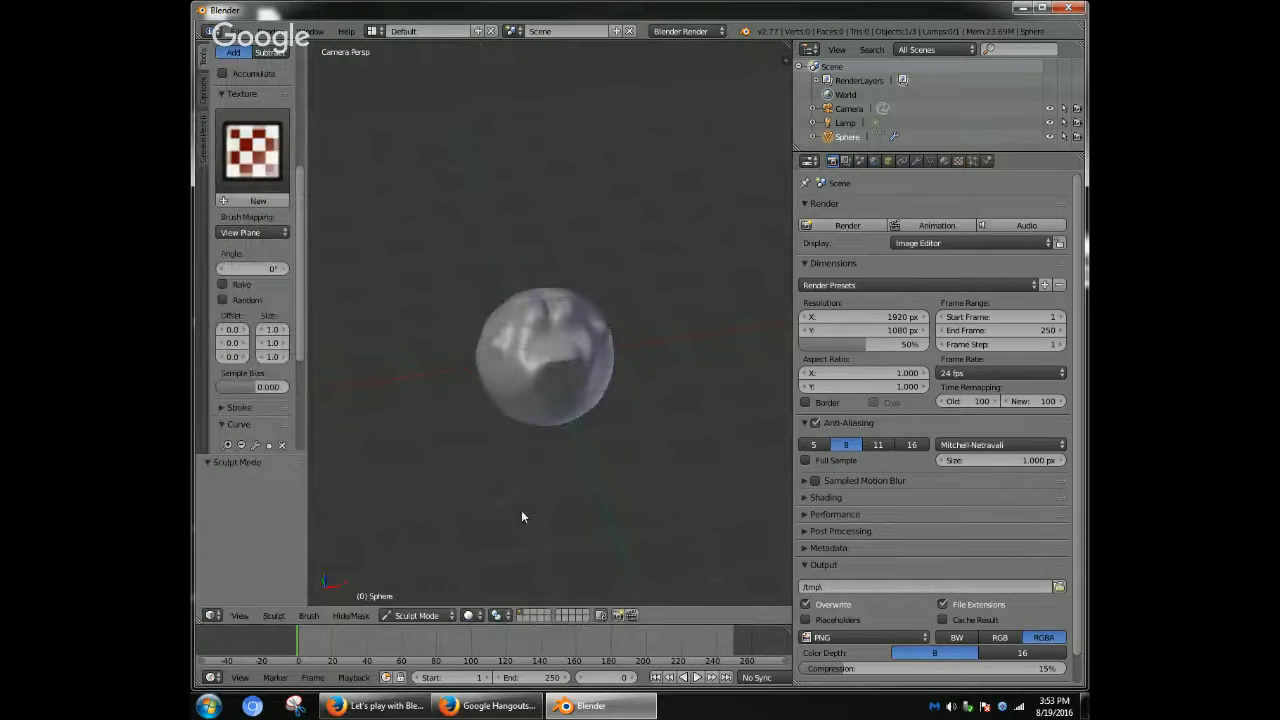
scroll(521, 510, down, 2)
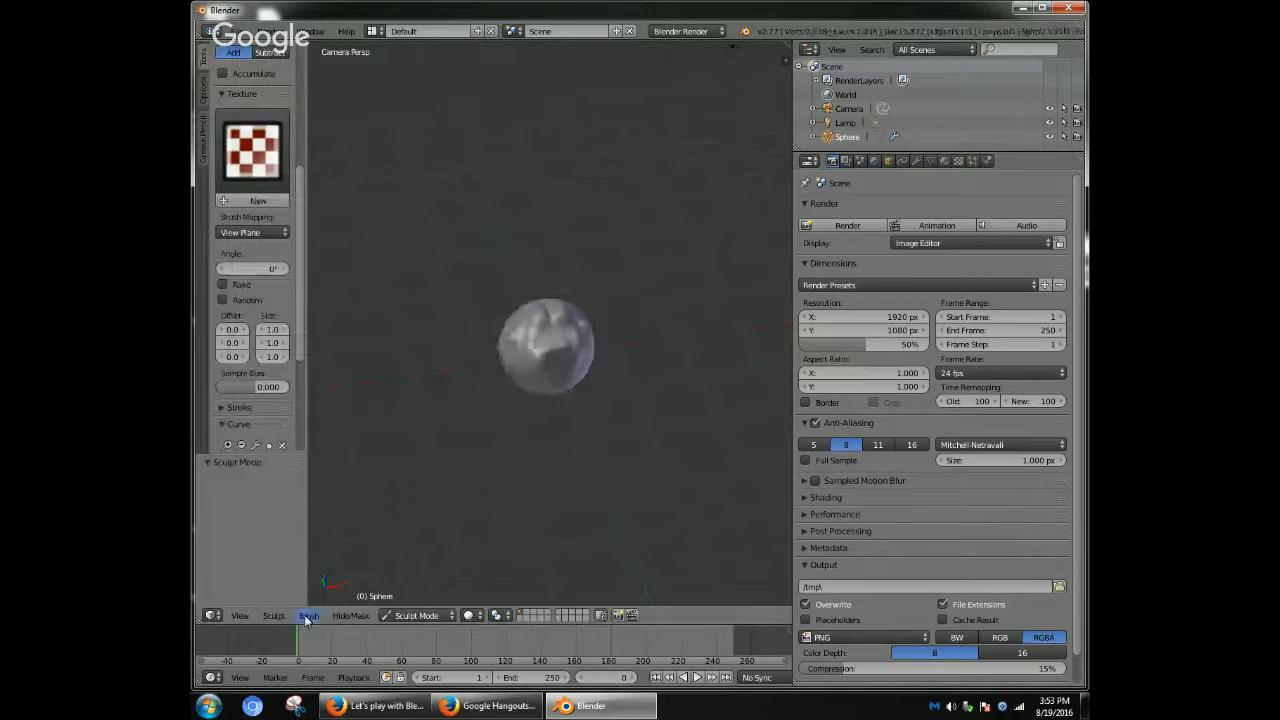
- Set the world's horizon colour to a bright, saturated blue
click(873, 161)
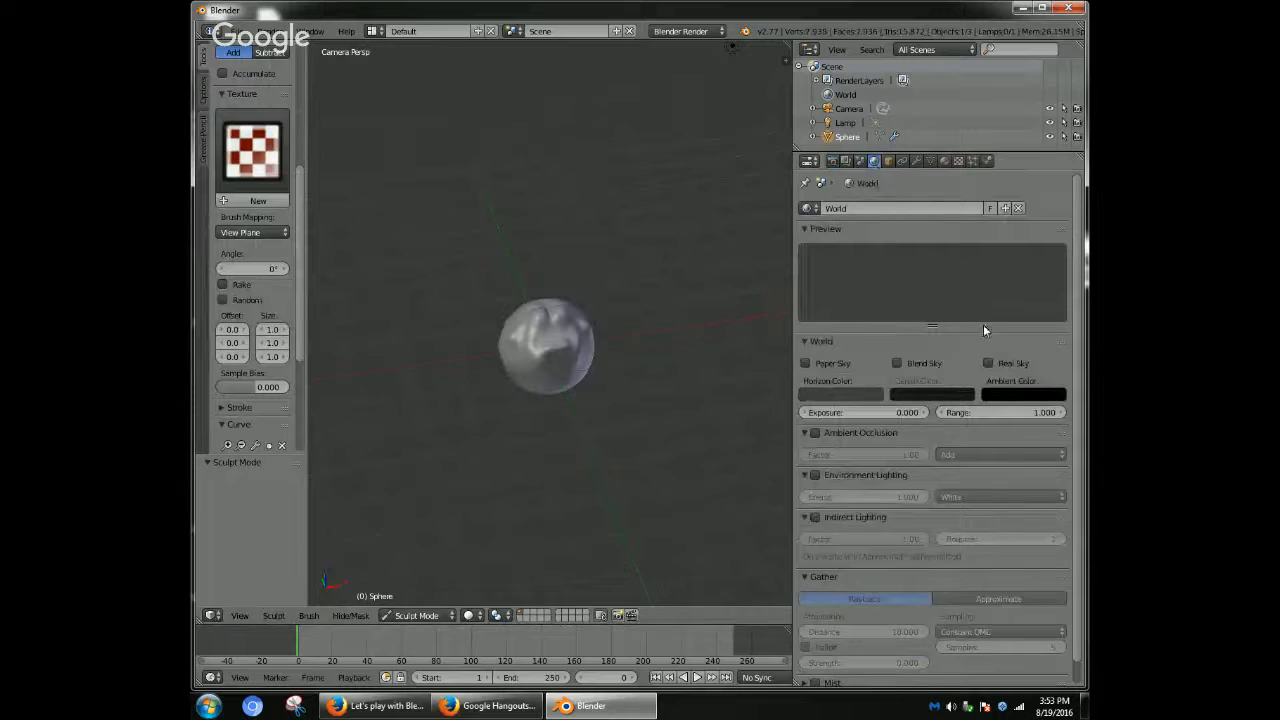
click(852, 398)
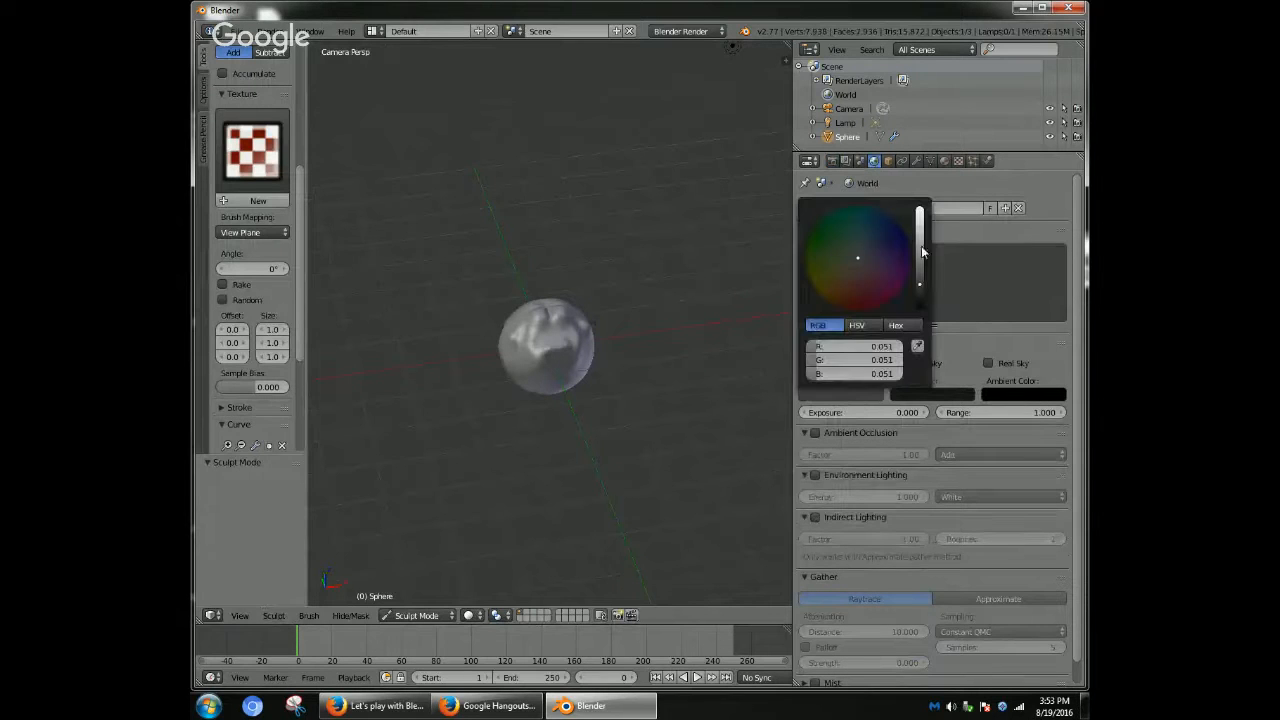
drag(920, 255, 883, 223)
click(886, 248)
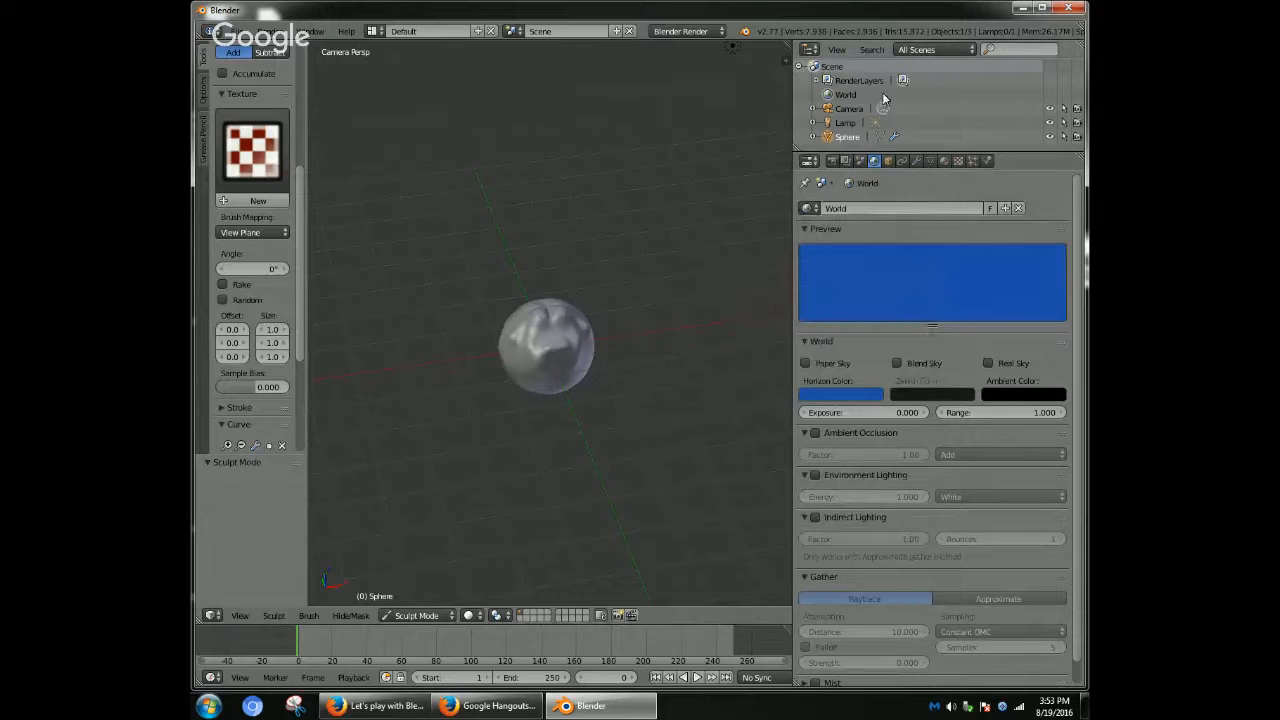
- Render a still image of the sphere against the blue background and return to the 3D view
click(832, 161)
click(839, 224)
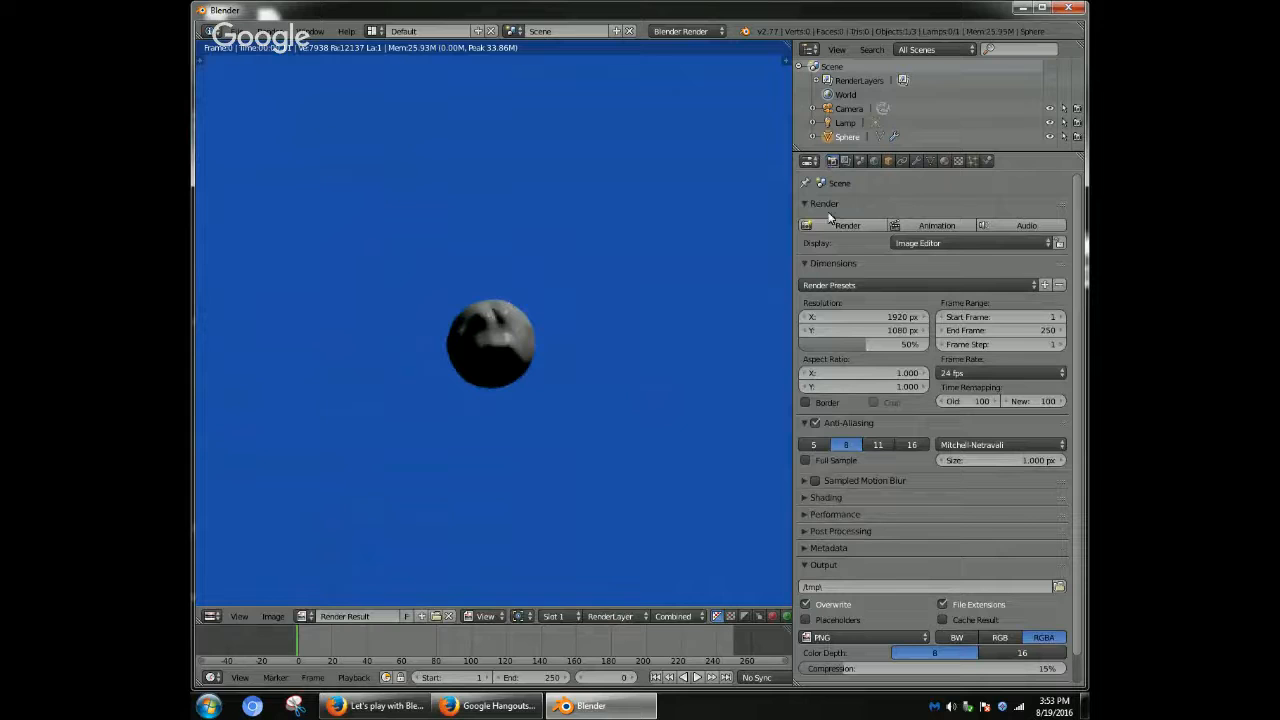
click(212, 616)
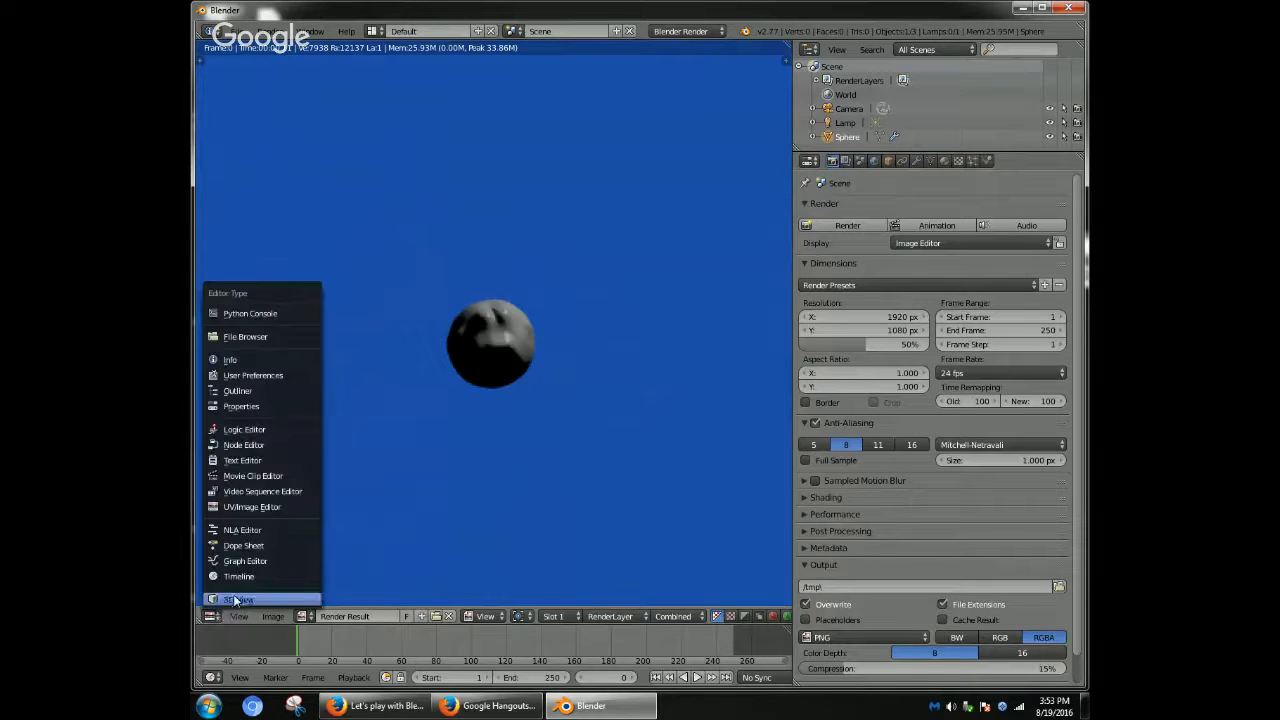
click(237, 599)
- Reshape the Blob brush's falloff curve so that it dips low and rises to a second peak near its end
scroll(280, 355, down, 2)
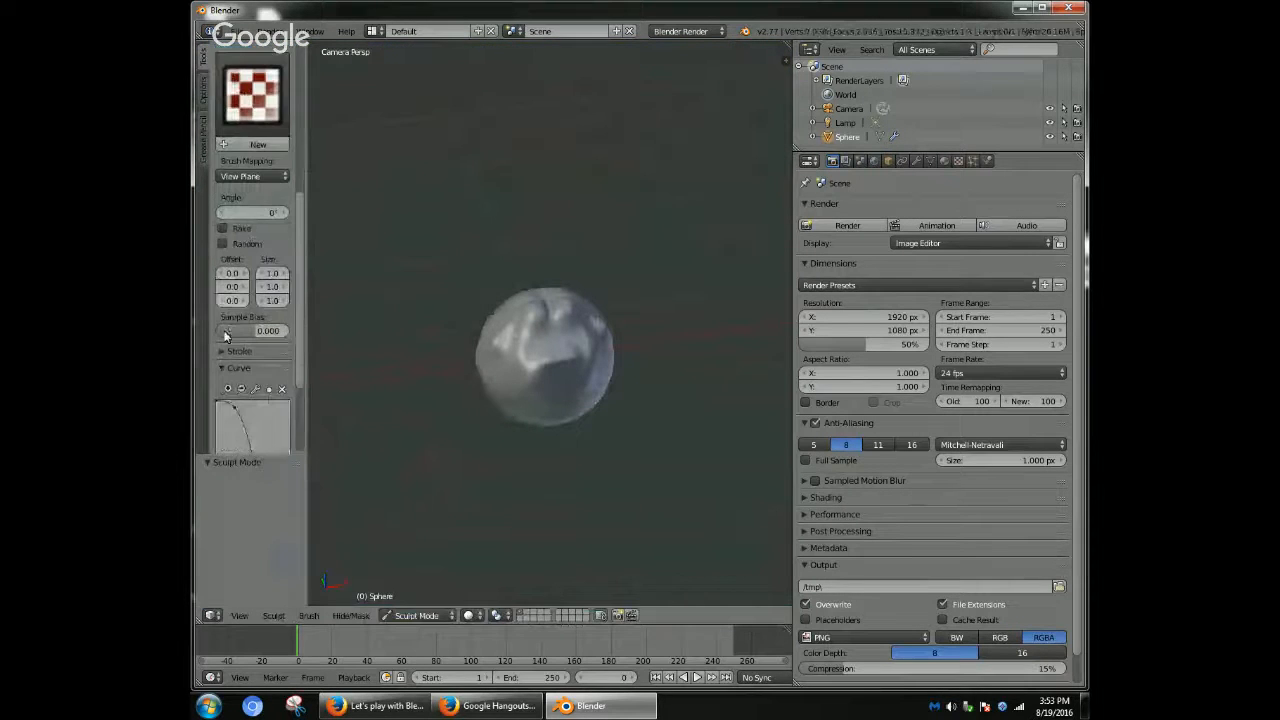
scroll(287, 358, down, 2)
drag(250, 384, 276, 367)
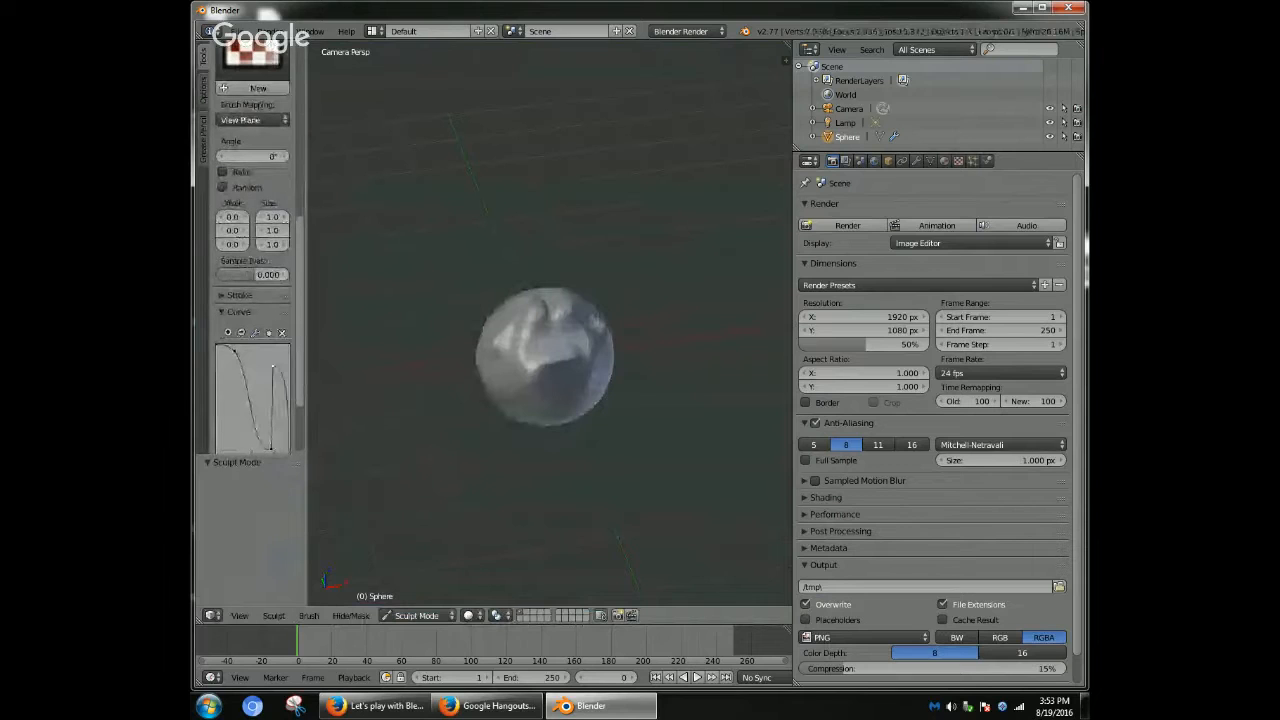
- Sculpt over the sphere's top, sides and underside with the Blob brush to swell it into a larger, lumpy form
mouse_move(482, 300)
mouse_down()
mouse_move(496, 368)
mouse_move(625, 406)
mouse_move(523, 364)
mouse_move(488, 308)
mouse_move(571, 370)
mouse_move(543, 319)
mouse_up()
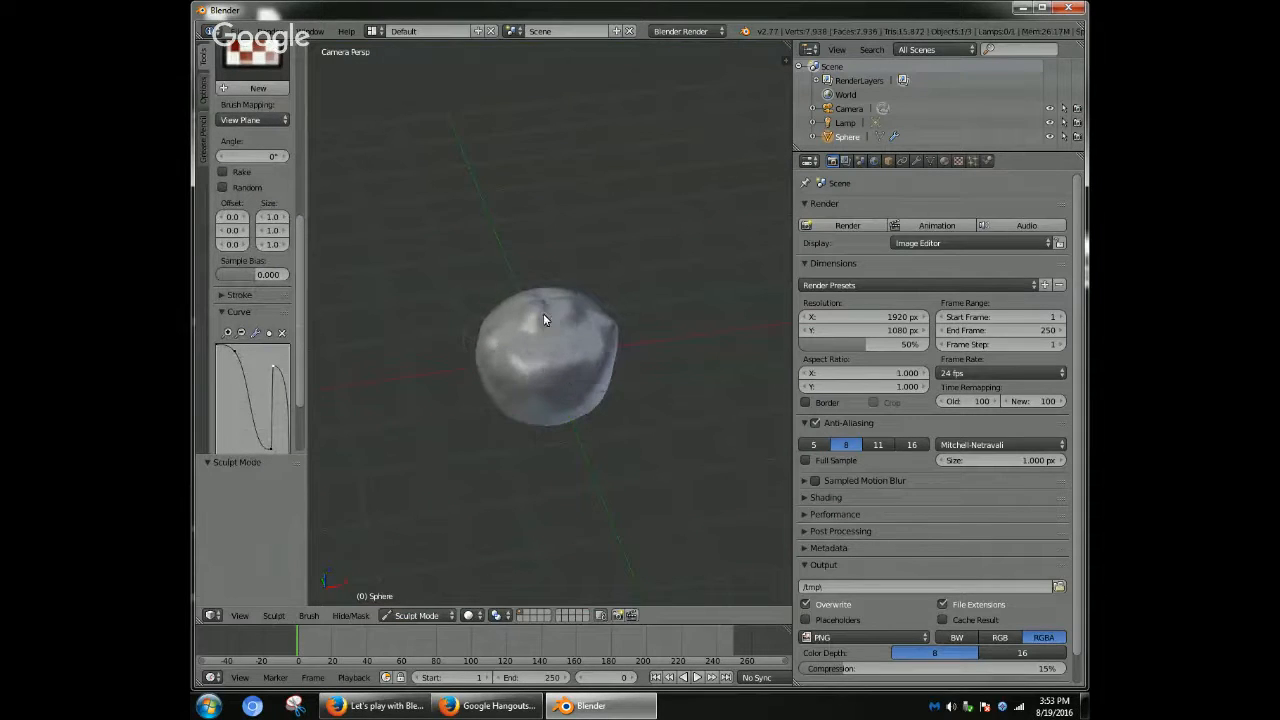
drag(511, 389, 459, 316)
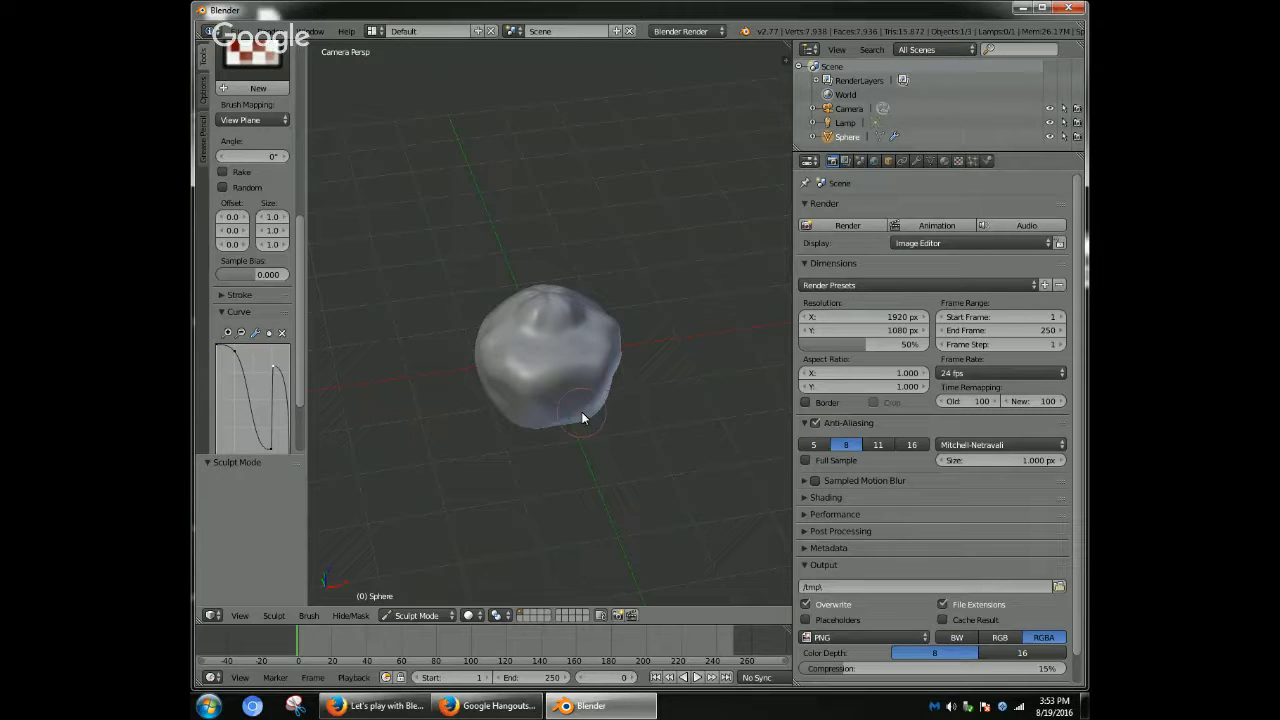
mouse_move(600, 325)
mouse_down()
mouse_move(479, 341)
mouse_move(571, 400)
mouse_move(593, 259)
mouse_up()
mouse_move(497, 276)
mouse_down()
mouse_move(494, 331)
mouse_move(686, 349)
mouse_move(691, 337)
mouse_move(473, 423)
mouse_up()
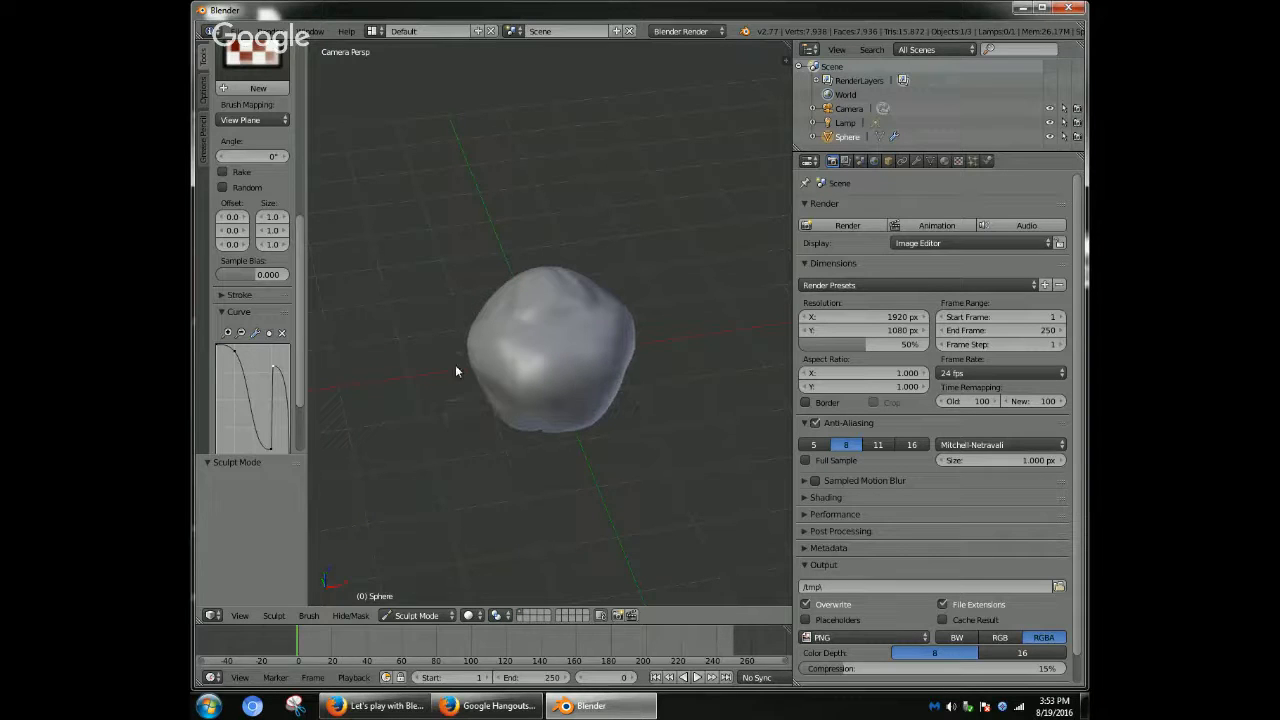
drag(563, 451, 586, 478)
mouse_move(548, 440)
mouse_down()
mouse_move(700, 397)
mouse_move(642, 365)
mouse_up()
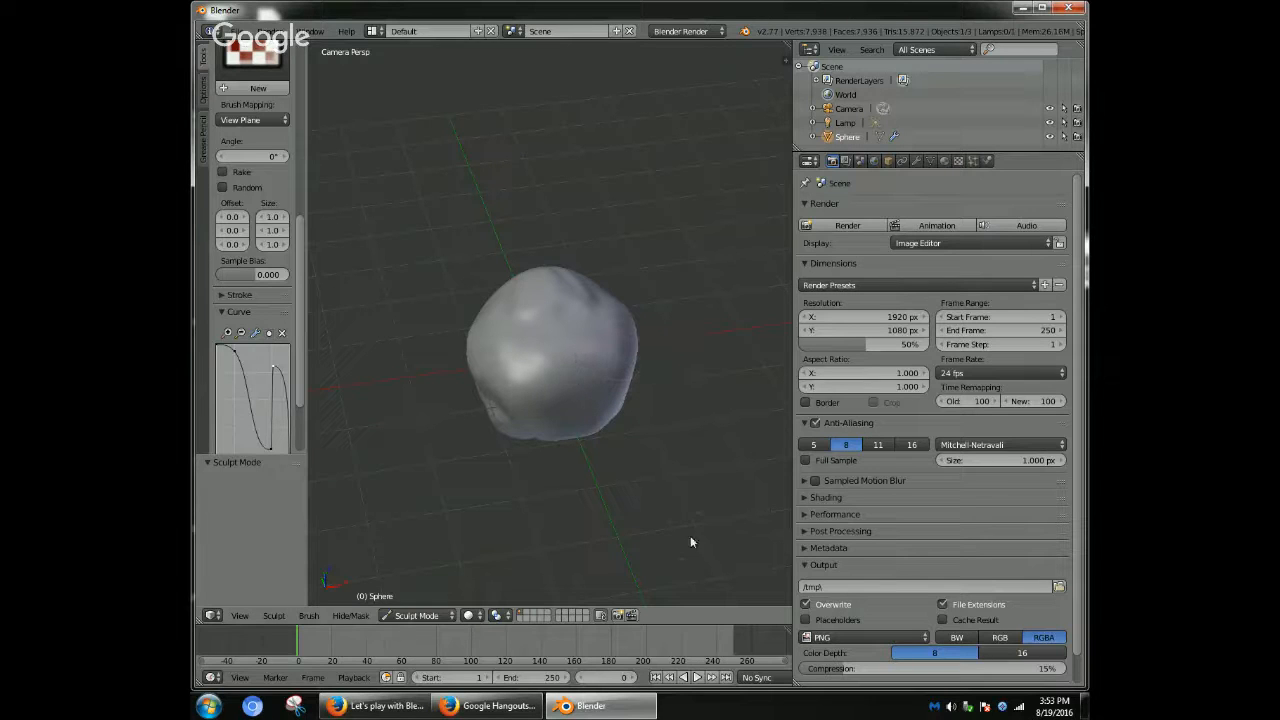
- Build up the lower part of the form with the Blob brush into a chin and mirrored cheek bulges
mouse_move(671, 500)
middle_down()
mouse_move(664, 283)
mouse_move(657, 309)
mouse_move(577, 280)
middle_up()
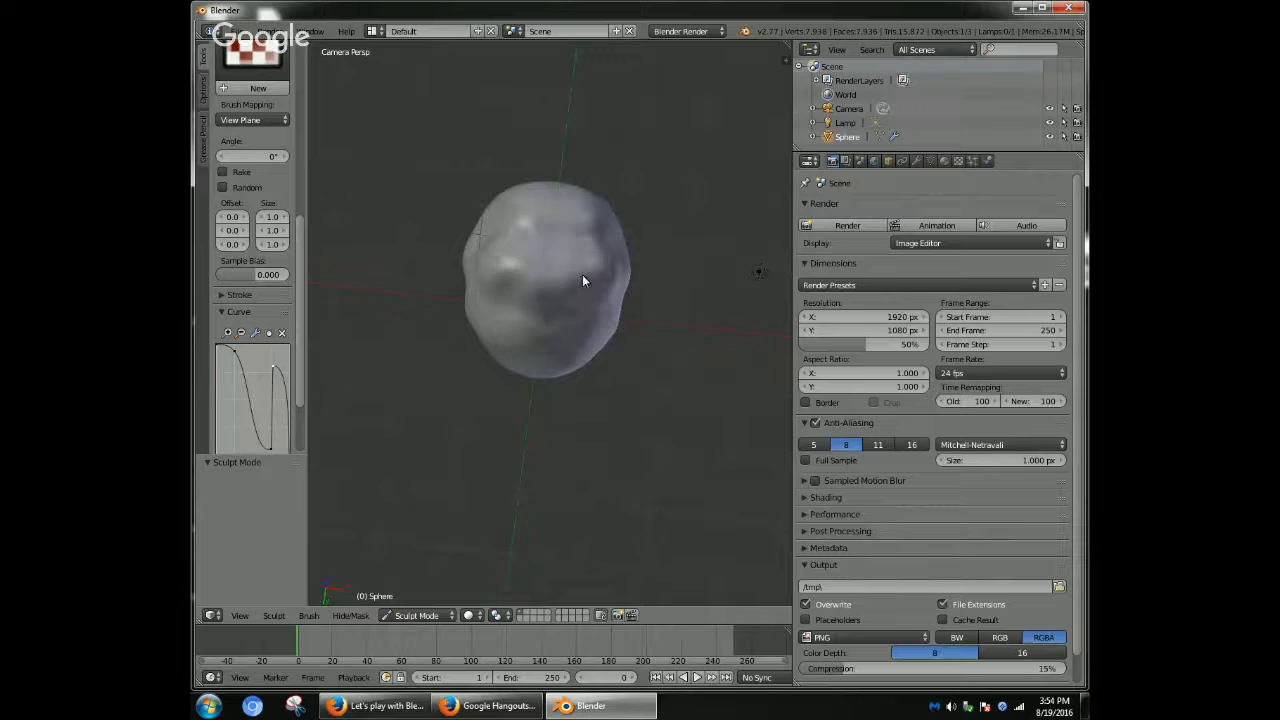
mouse_move(498, 336)
mouse_down()
mouse_move(541, 335)
mouse_move(527, 359)
mouse_move(533, 341)
mouse_move(576, 328)
mouse_move(502, 377)
mouse_up()
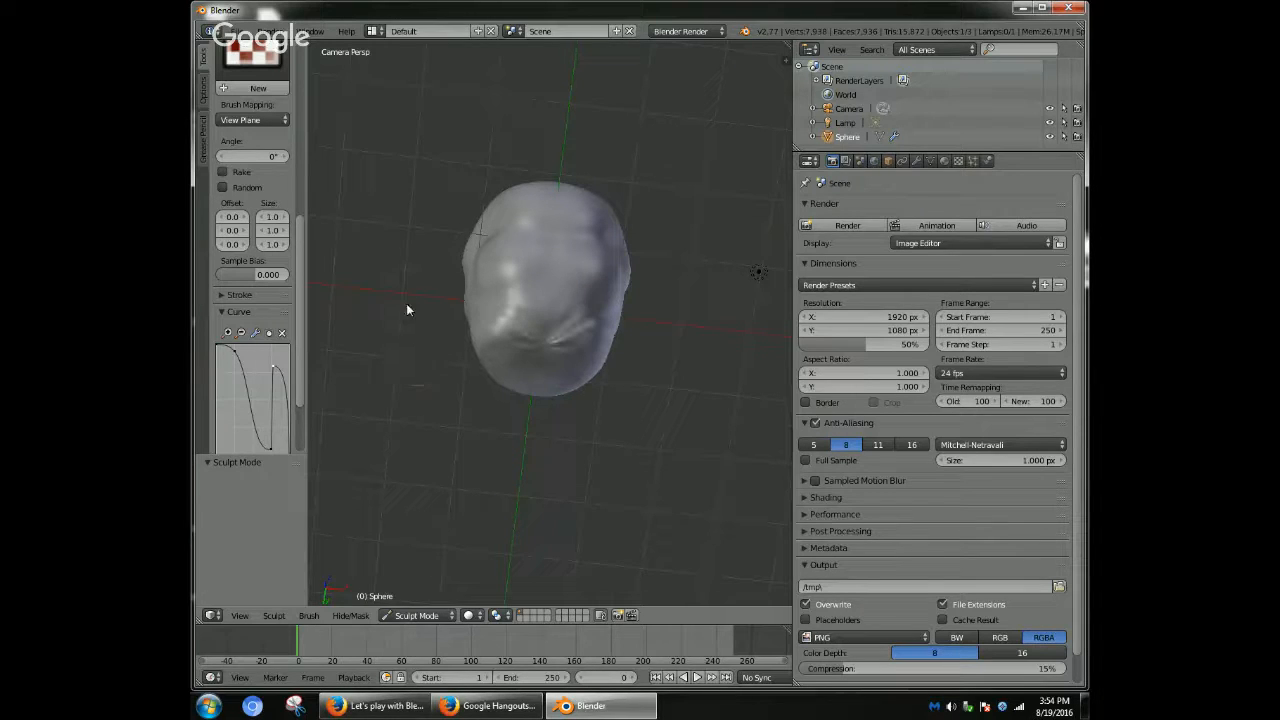
mouse_move(461, 306)
mouse_down()
mouse_move(504, 300)
mouse_move(466, 325)
mouse_up()
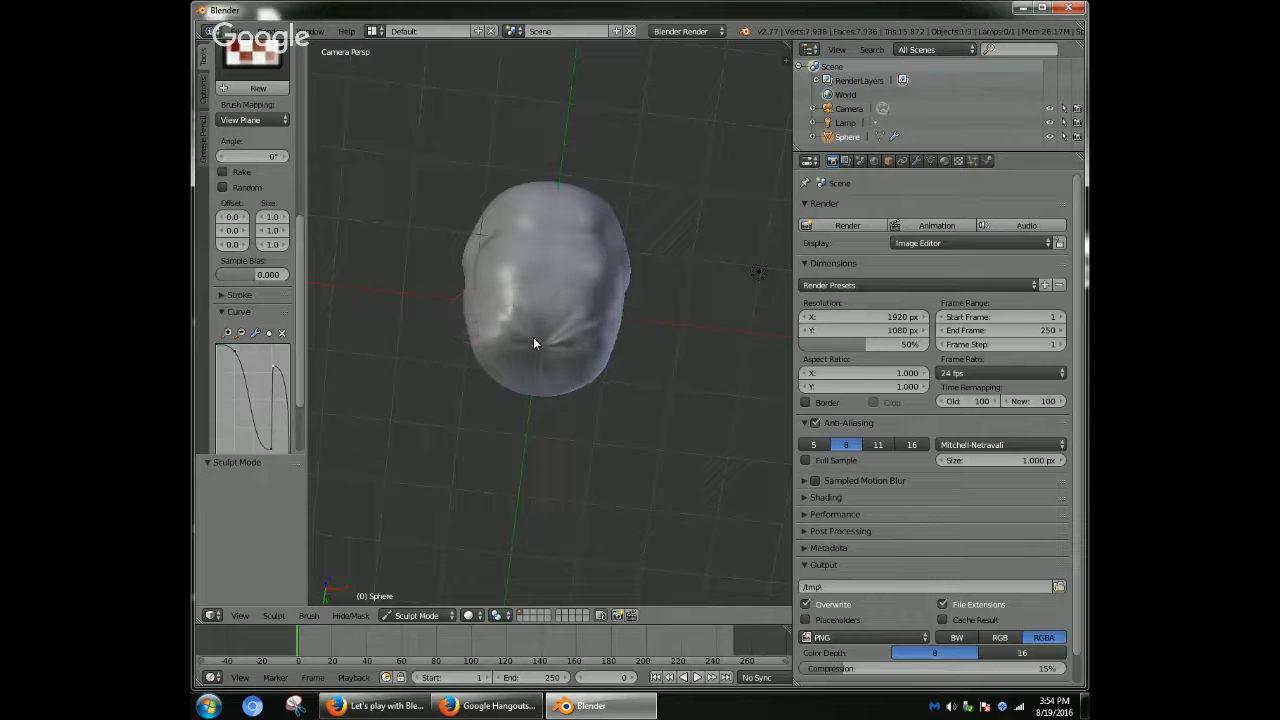
mouse_move(580, 343)
mouse_down()
mouse_move(586, 366)
mouse_move(583, 337)
mouse_up()
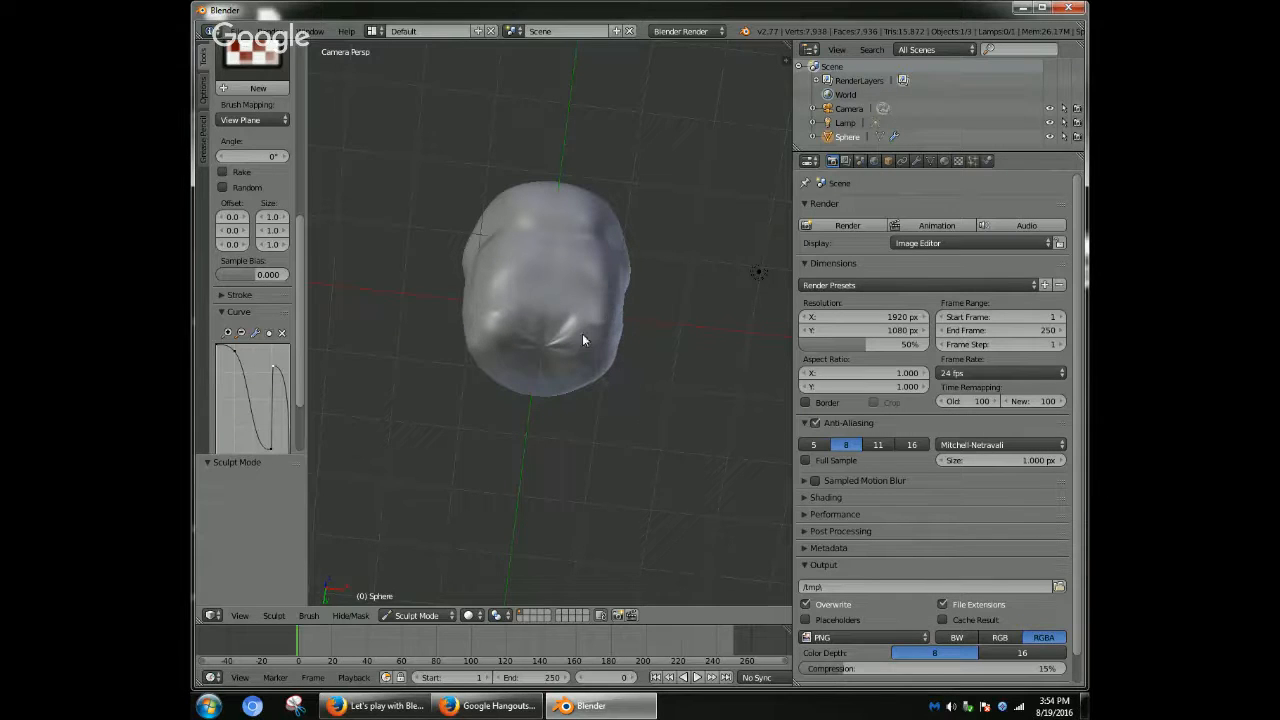
- Switch to the Layer brush, sculpt a nose-like ridge up the middle of the form, and check it at different distances
scroll(267, 278, up, 5)
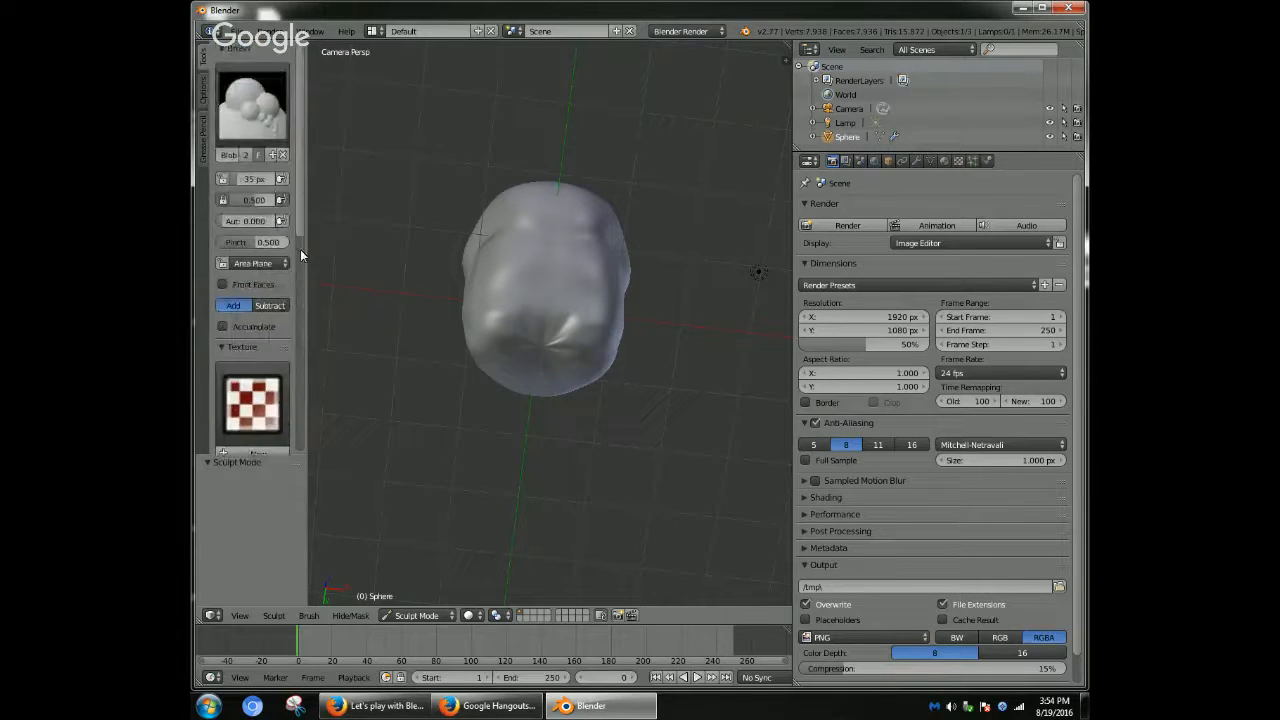
click(253, 105)
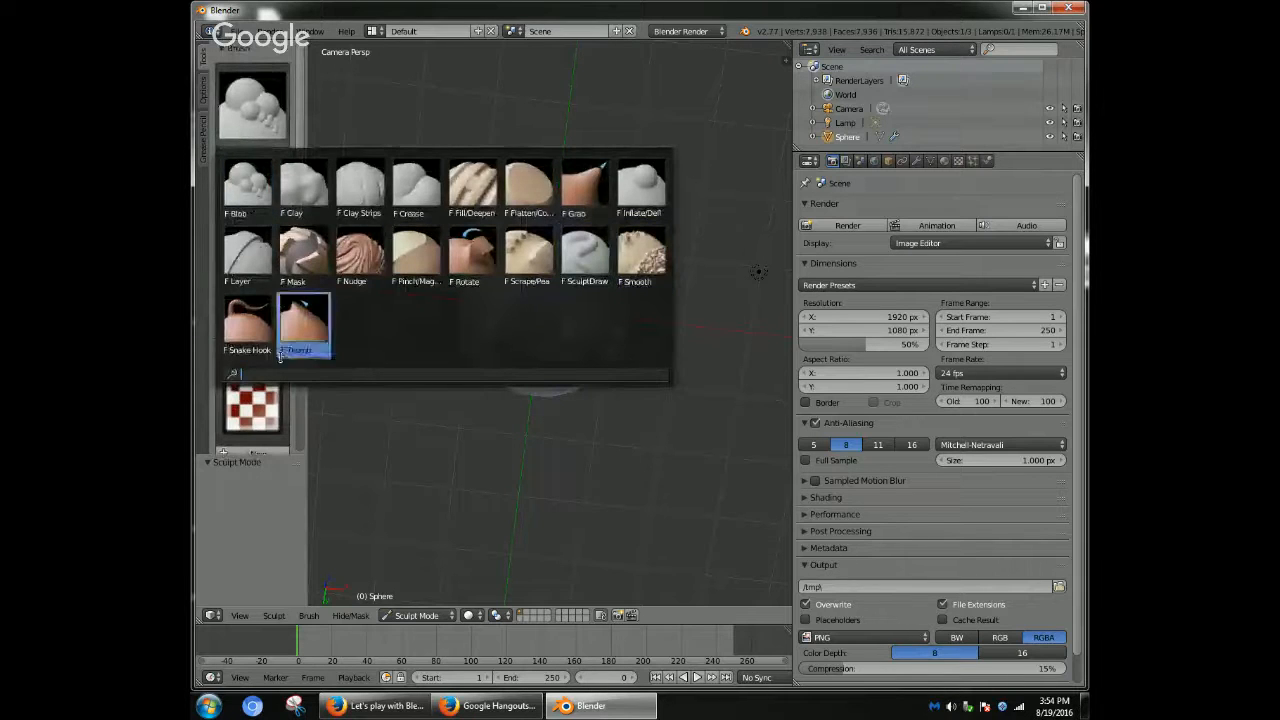
click(232, 260)
mouse_move(537, 330)
mouse_down()
mouse_move(524, 282)
mouse_move(597, 284)
mouse_move(504, 238)
mouse_move(541, 246)
mouse_up()
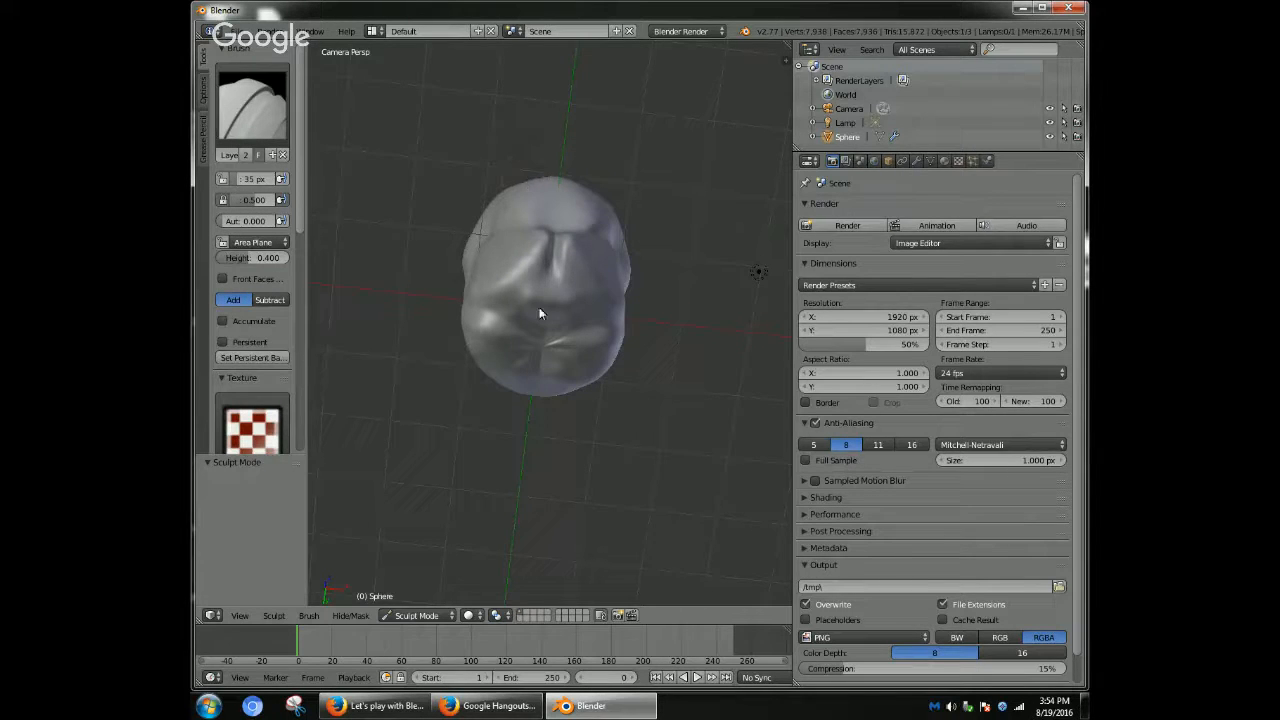
scroll(567, 308, up, 4)
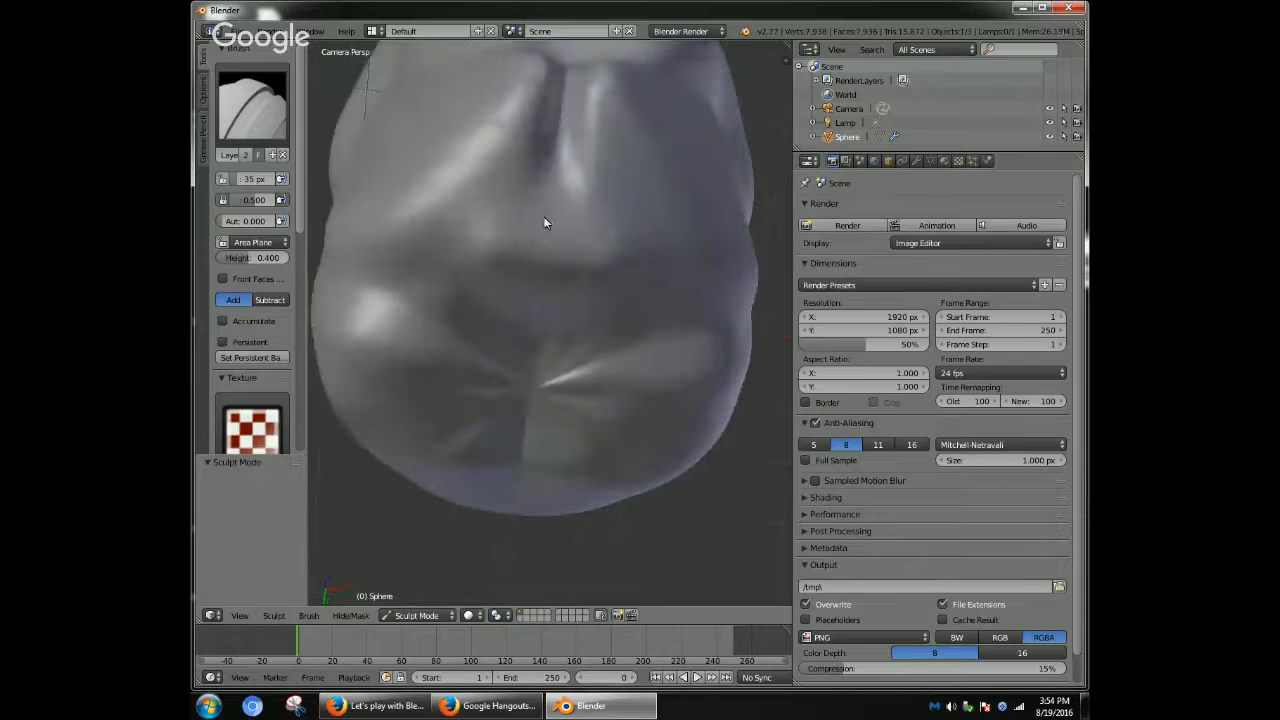
scroll(539, 233, down, 2)
scroll(545, 228, down, 2)
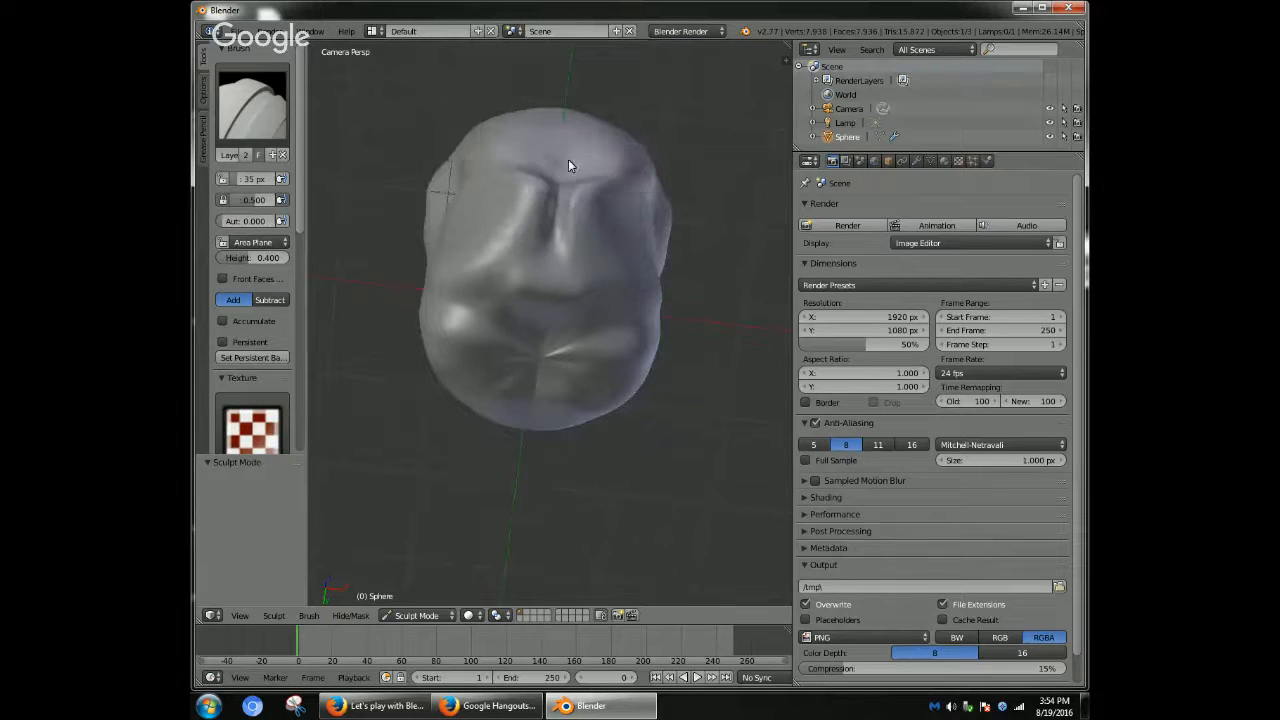
scroll(637, 349, down, 3)
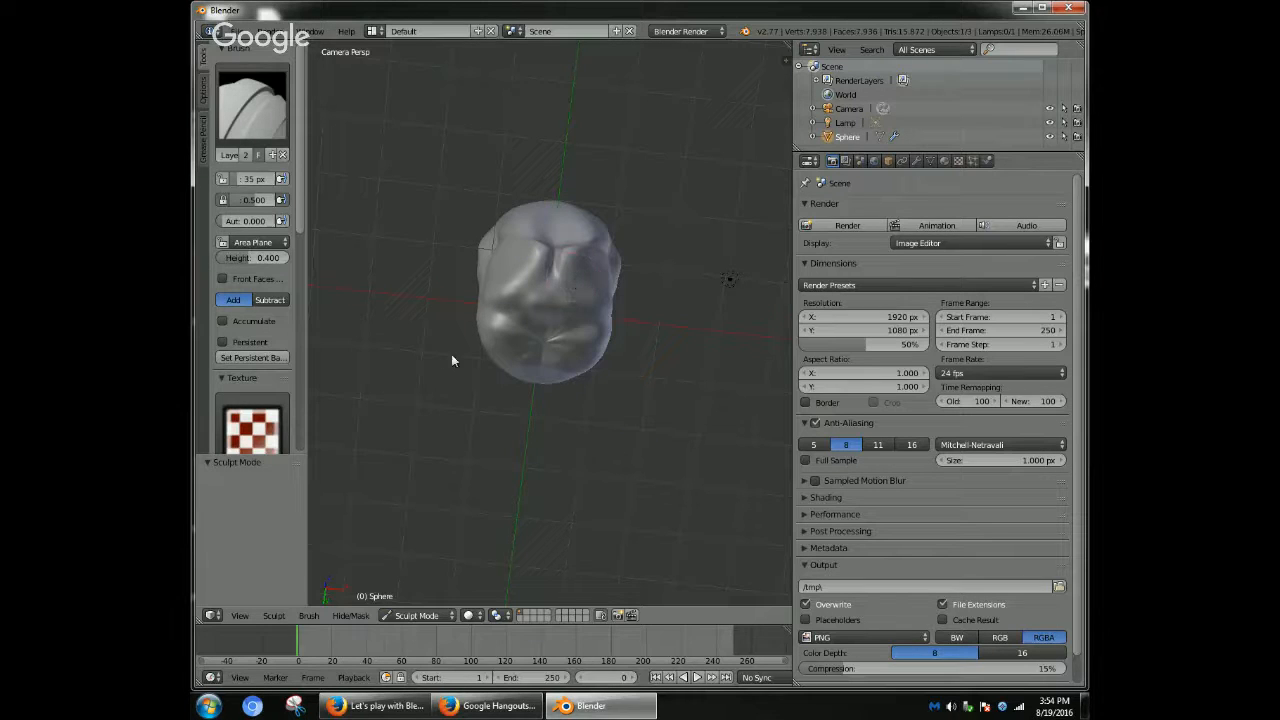
- Add a new material to the sculpted sphere
click(214, 31)
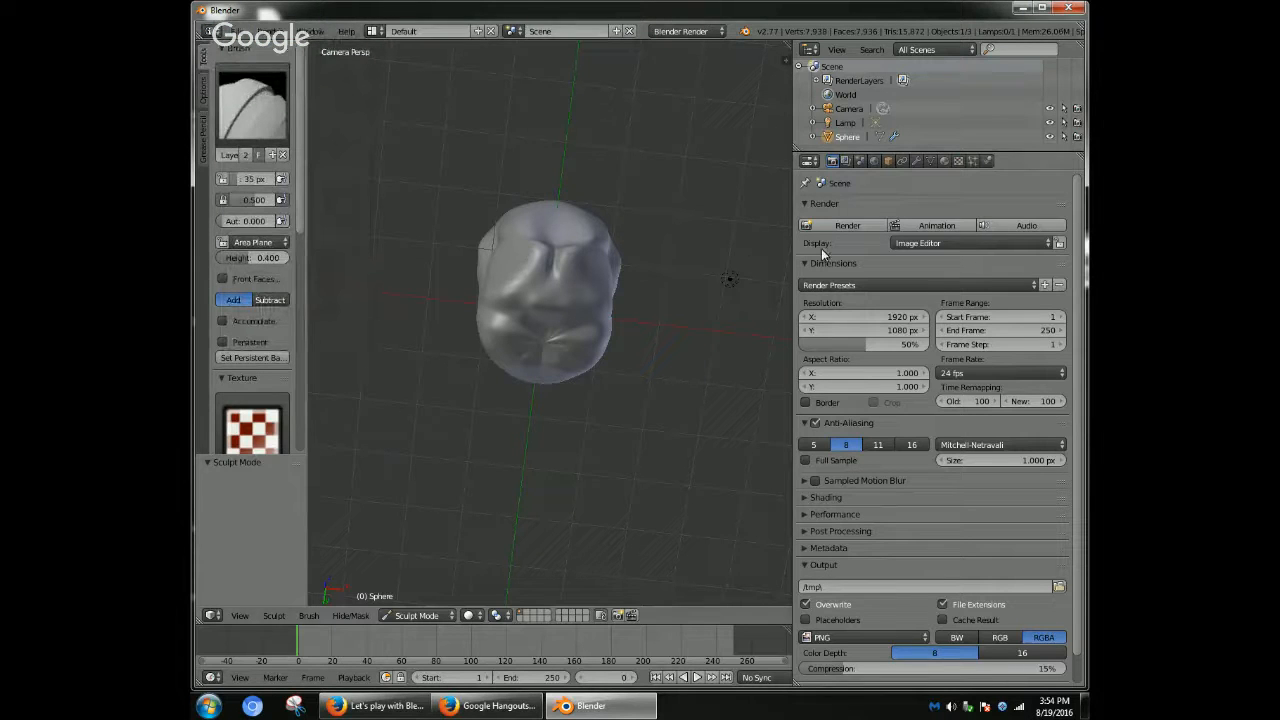
click(918, 161)
click(941, 163)
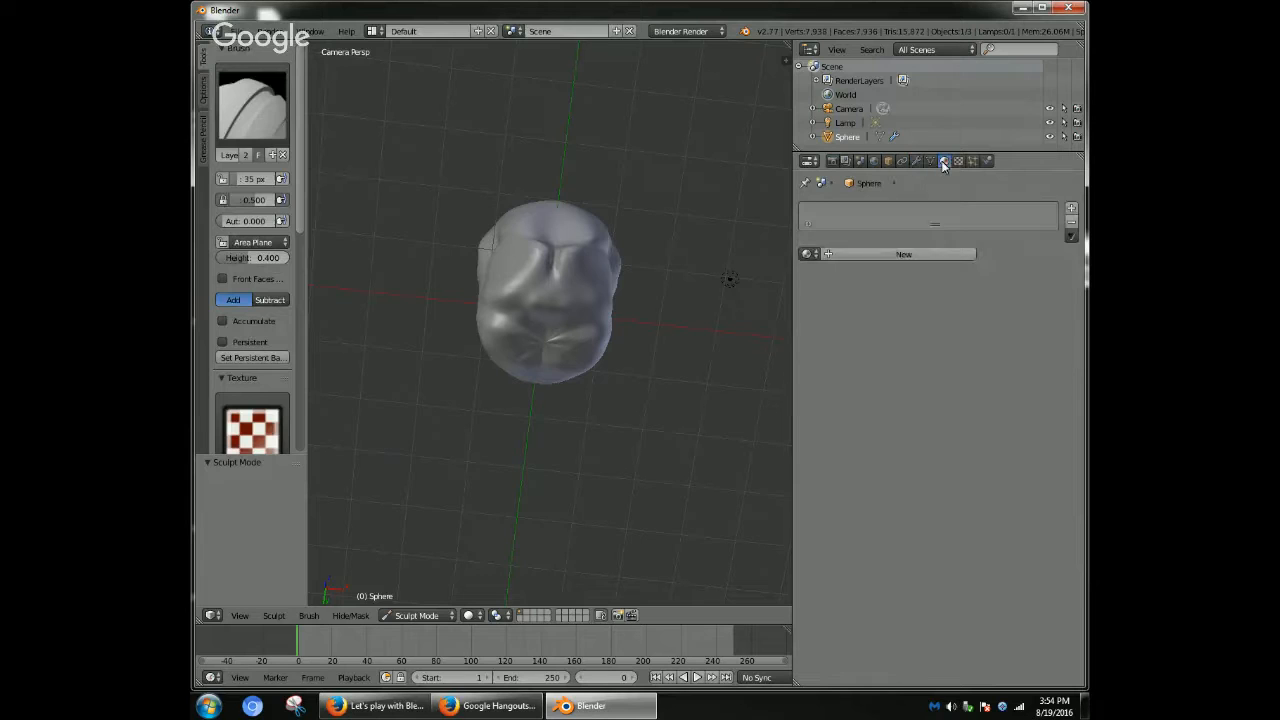
click(894, 254)
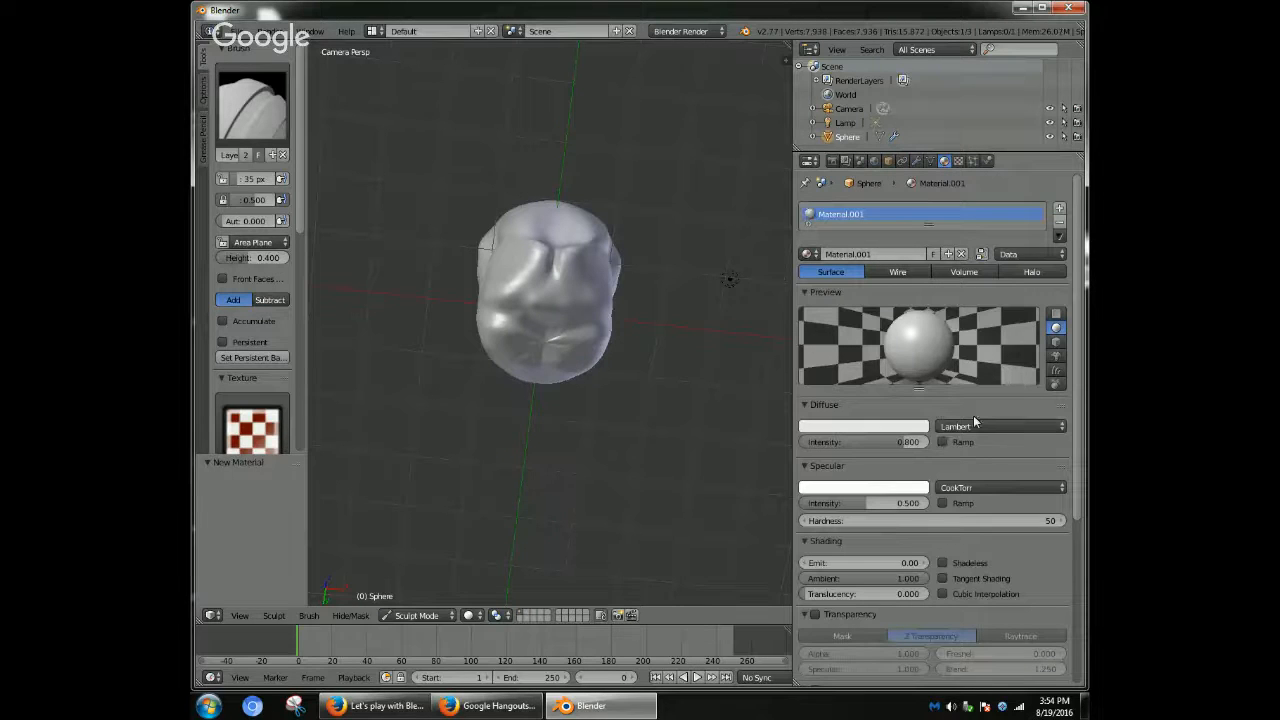
- Switch the render engine to Cycles Render and make the material's surface a node-based Glass BSDF
click(688, 31)
click(684, 82)
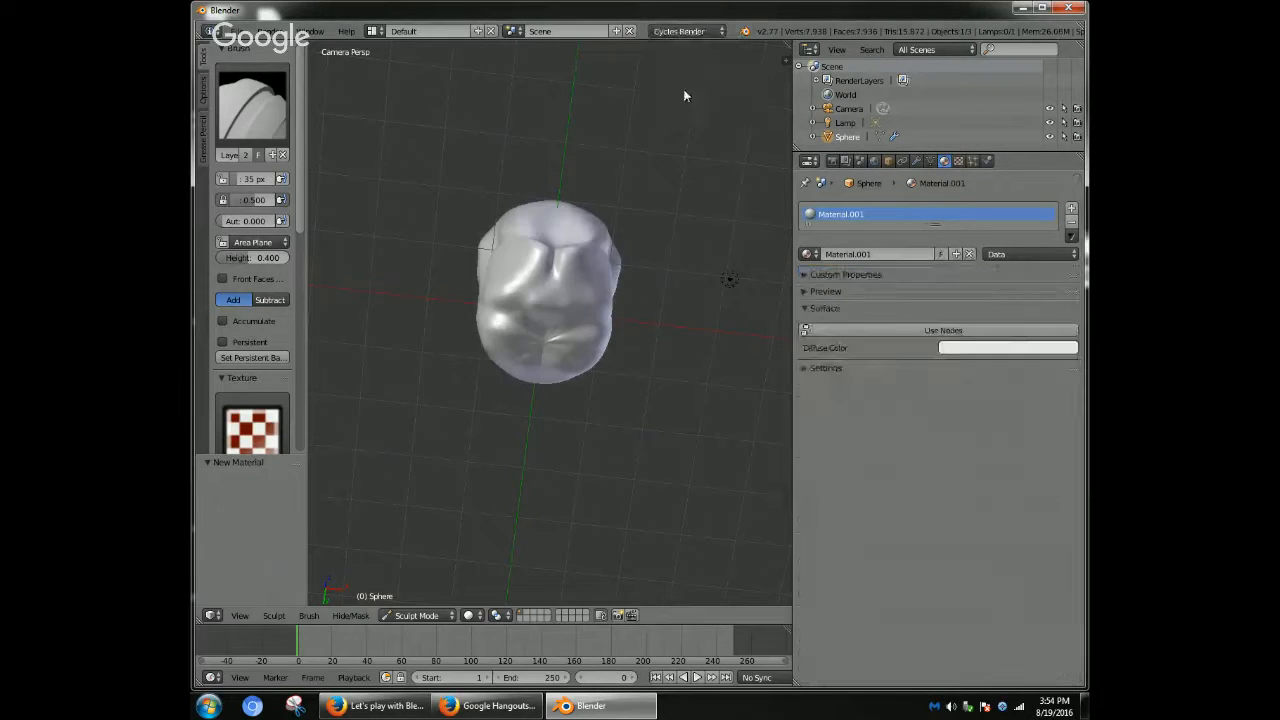
click(1000, 331)
click(983, 332)
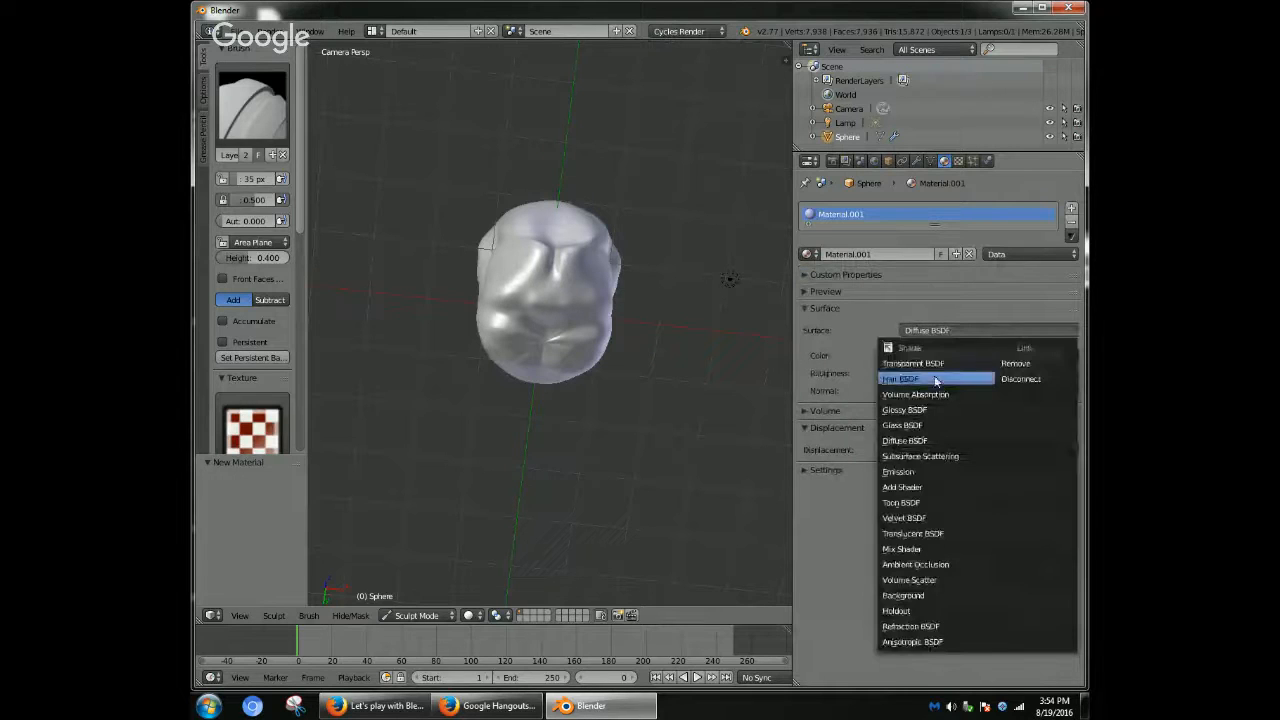
click(930, 408)
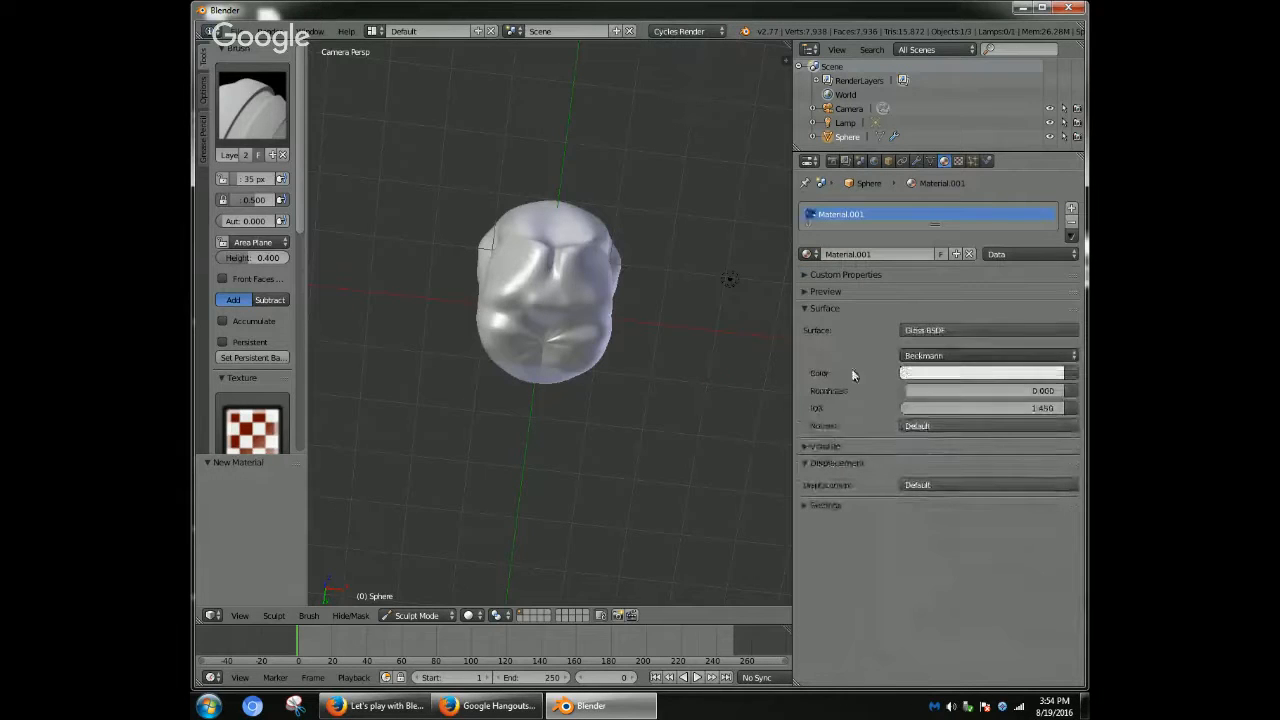
- Render a still image of the glass head with Cycles and look at it more closely
click(832, 161)
click(868, 225)
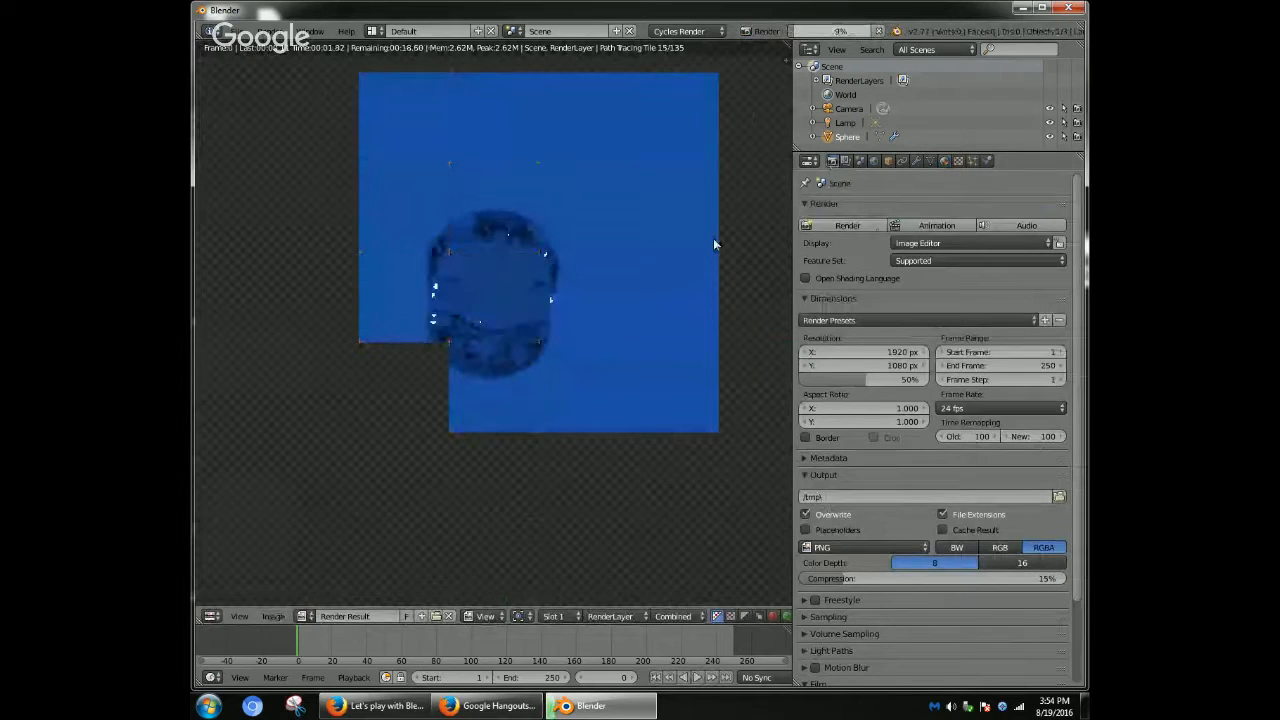
scroll(597, 335, up, 2)
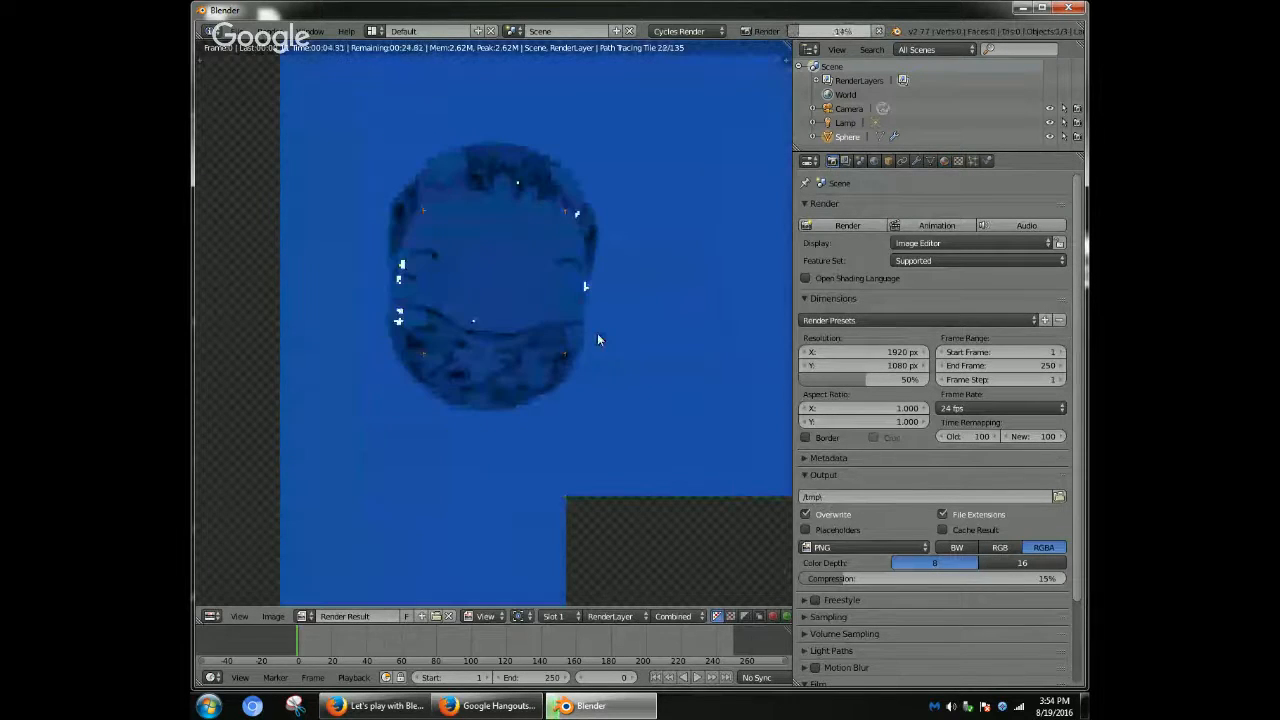
scroll(597, 338, down, 1)
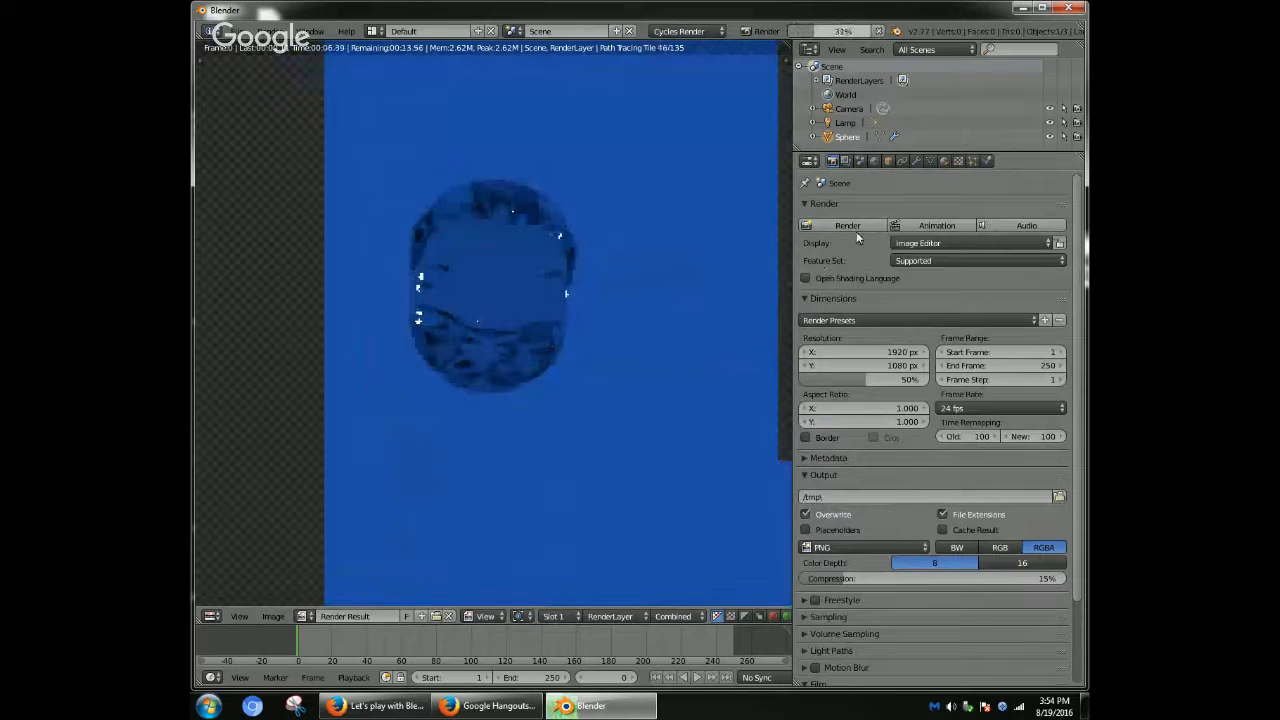
- Darken the world background colour to almost black and render the glass head again
click(870, 161)
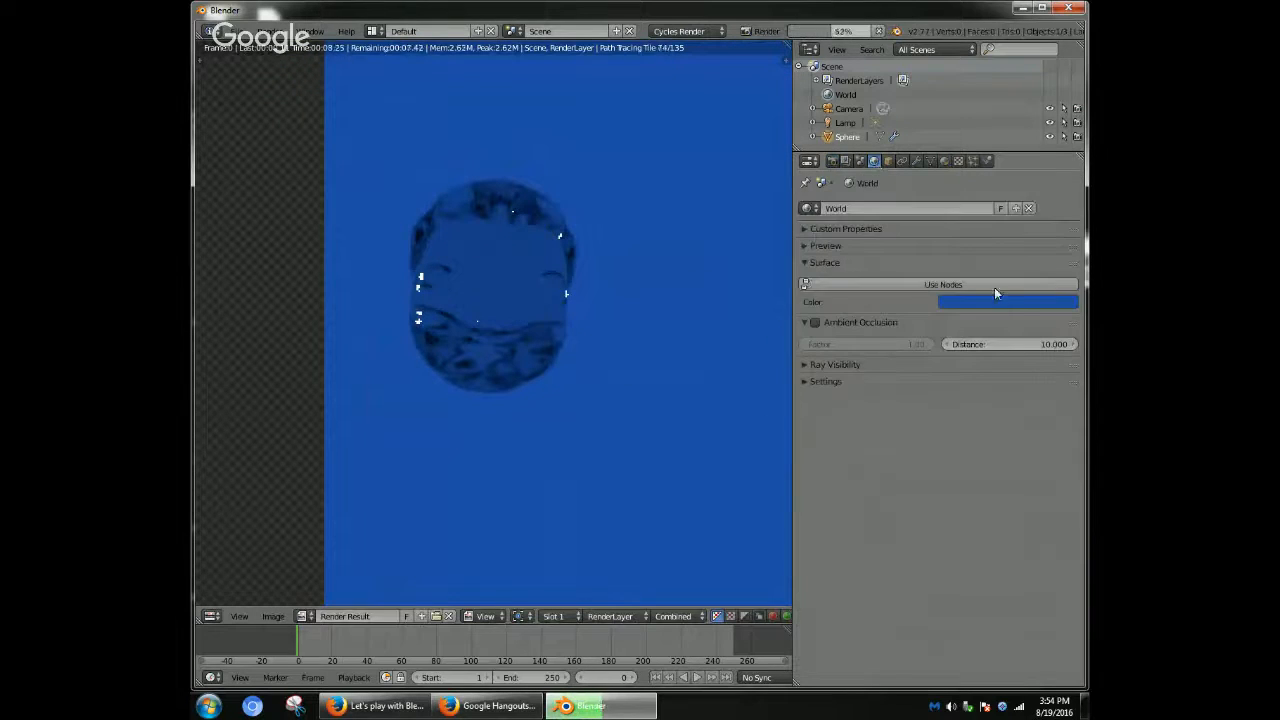
click(1003, 300)
click(1063, 212)
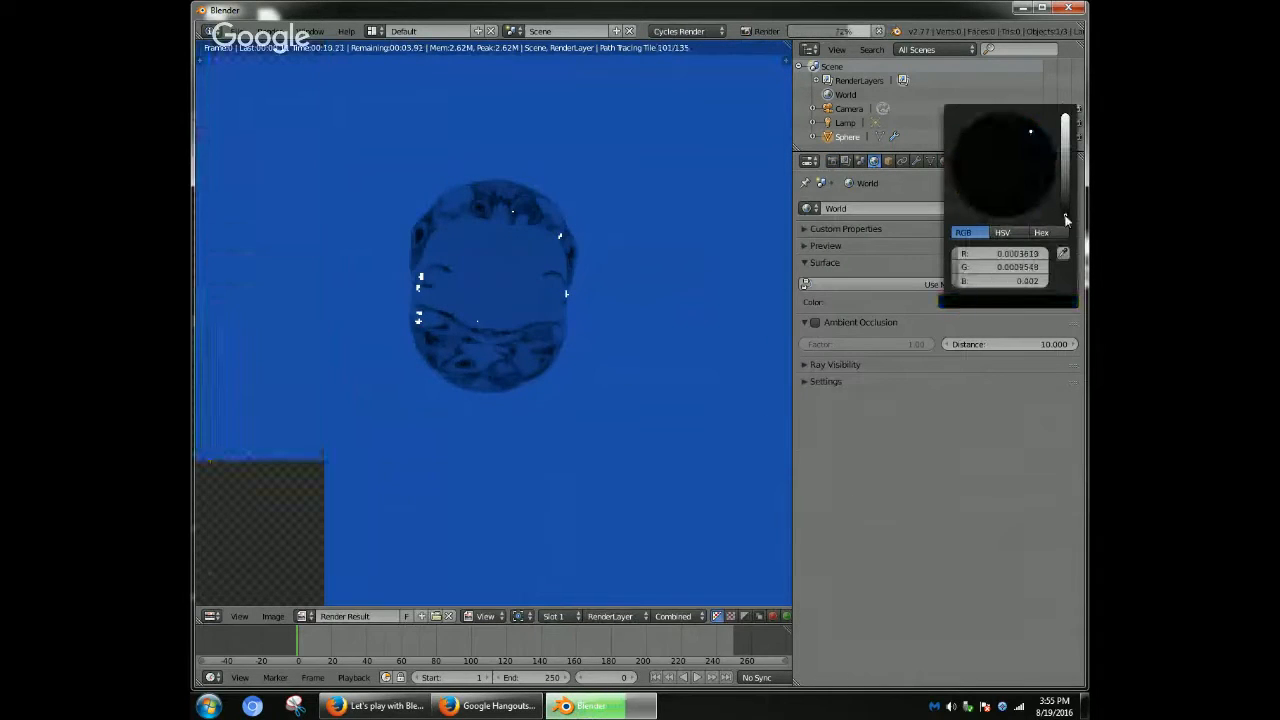
click(680, 356)
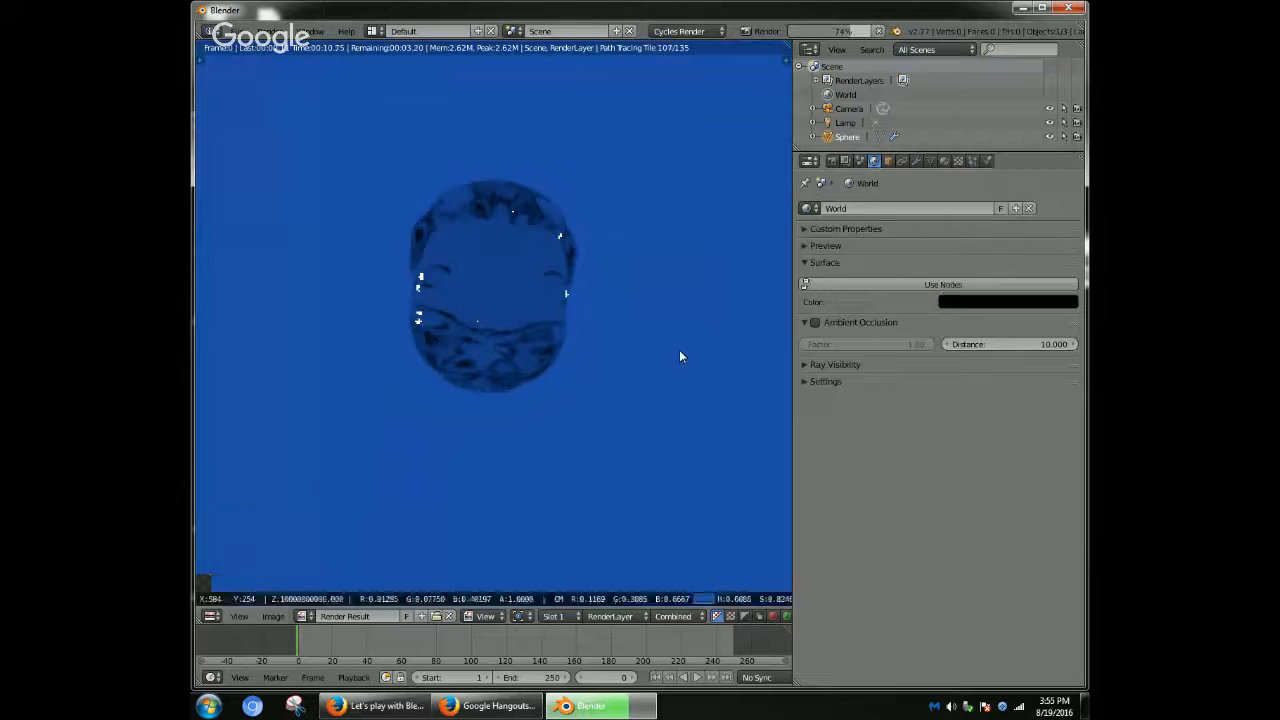
click(831, 161)
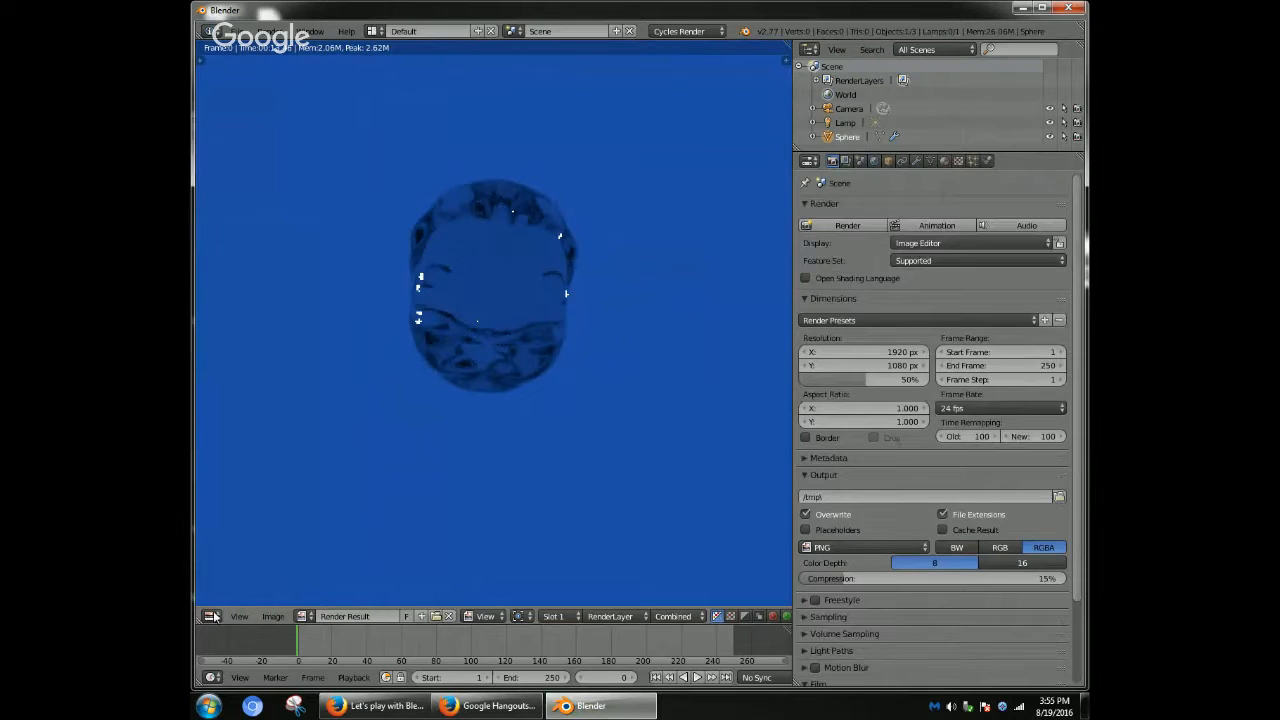
click(213, 616)
scroll(491, 328, down, 1)
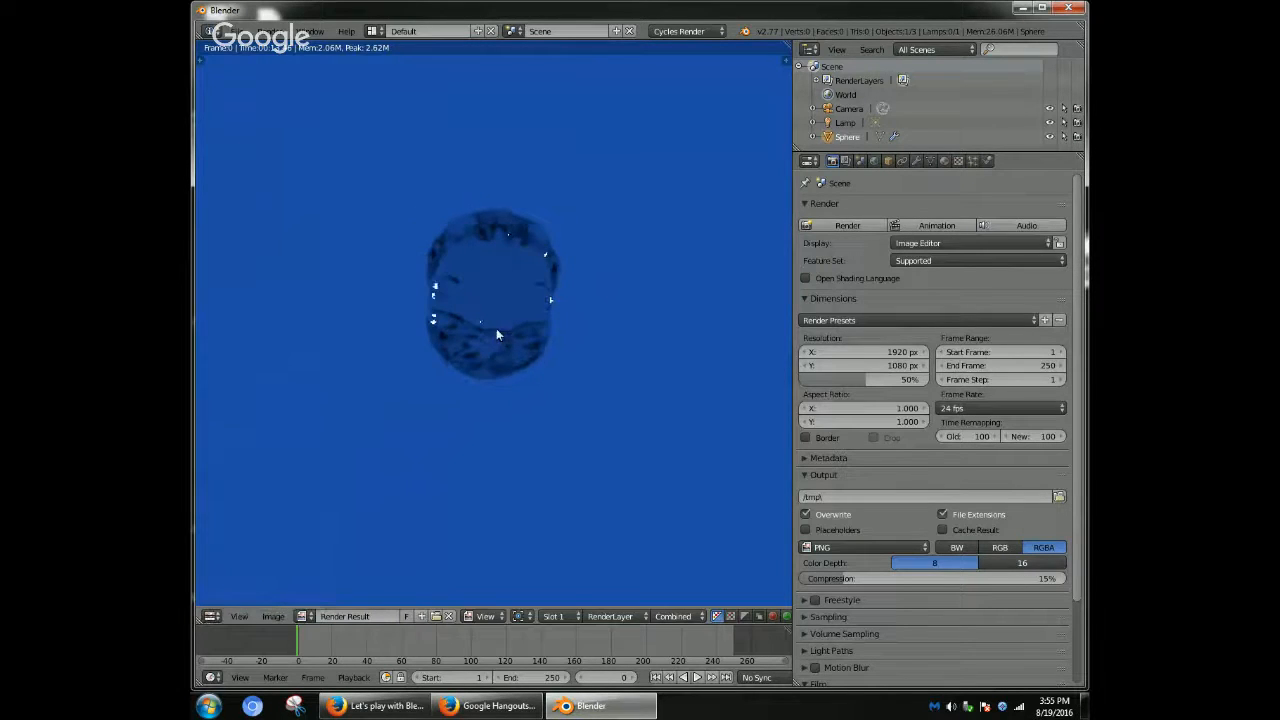
click(854, 227)
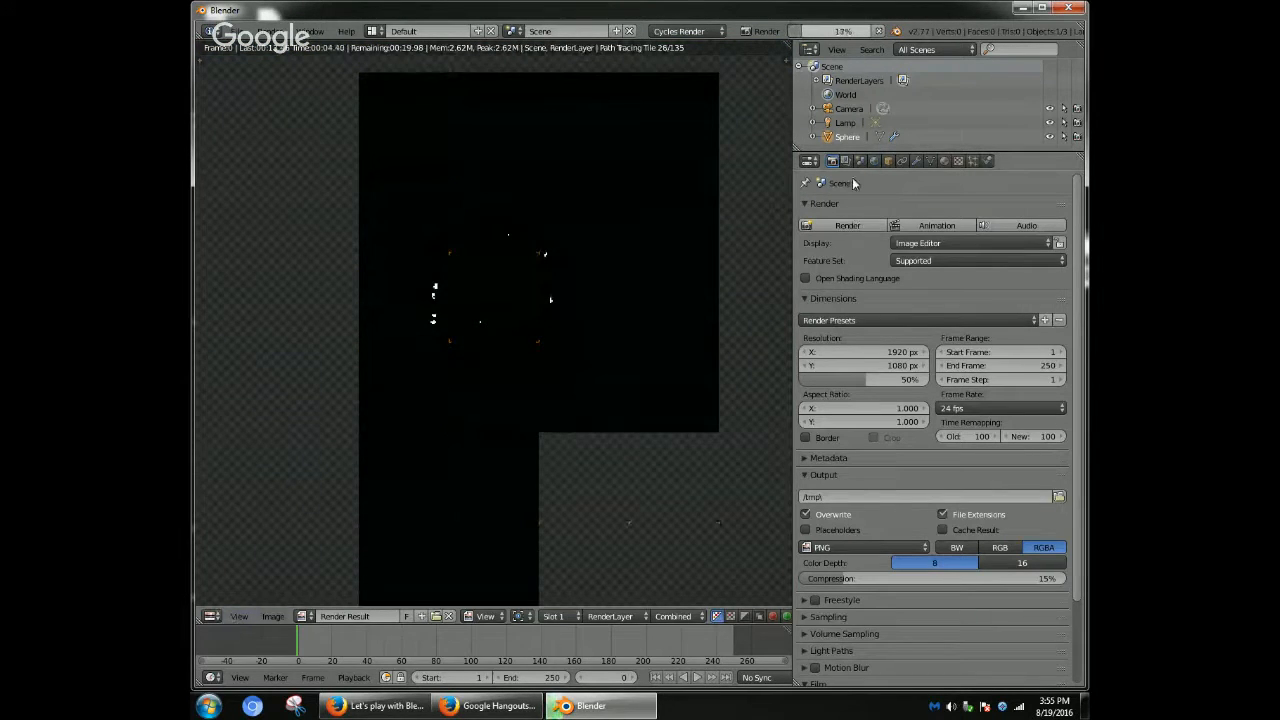
- Set the world background to an orange-red of about R 0.477, G 0.052, B 0.045 and render the glass head again
click(874, 161)
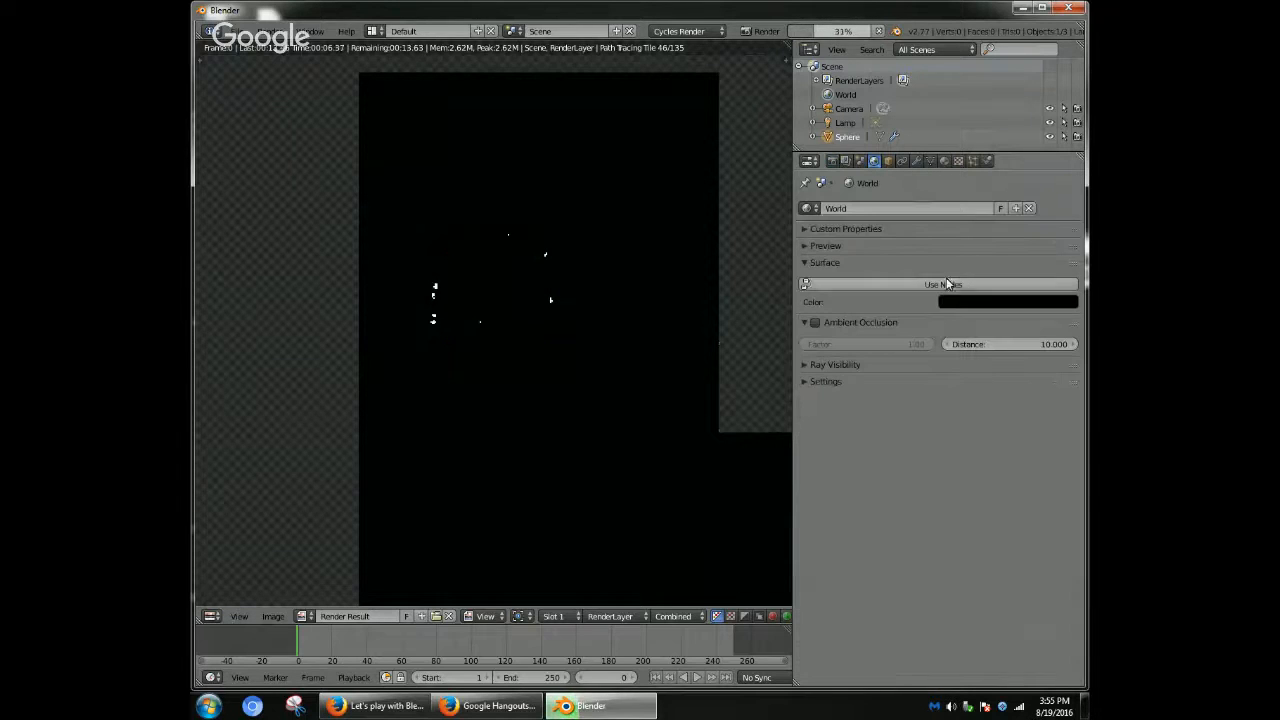
click(950, 296)
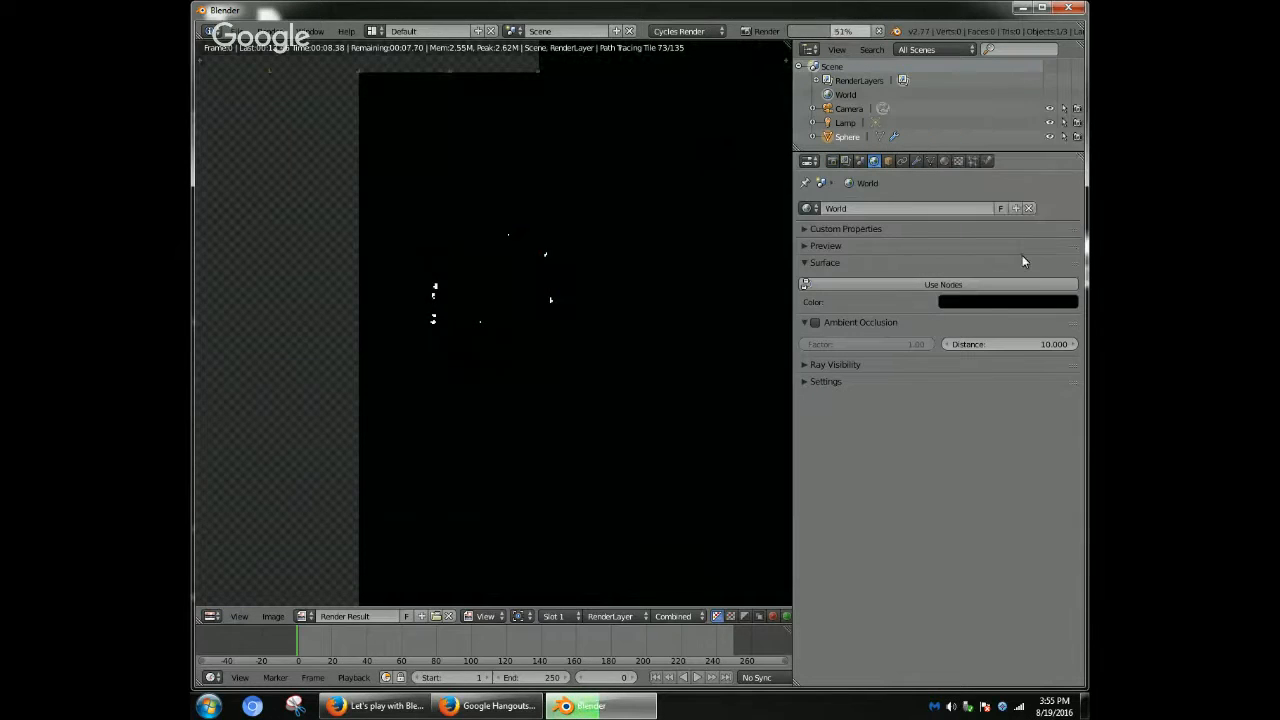
click(986, 303)
click(1065, 164)
click(1020, 170)
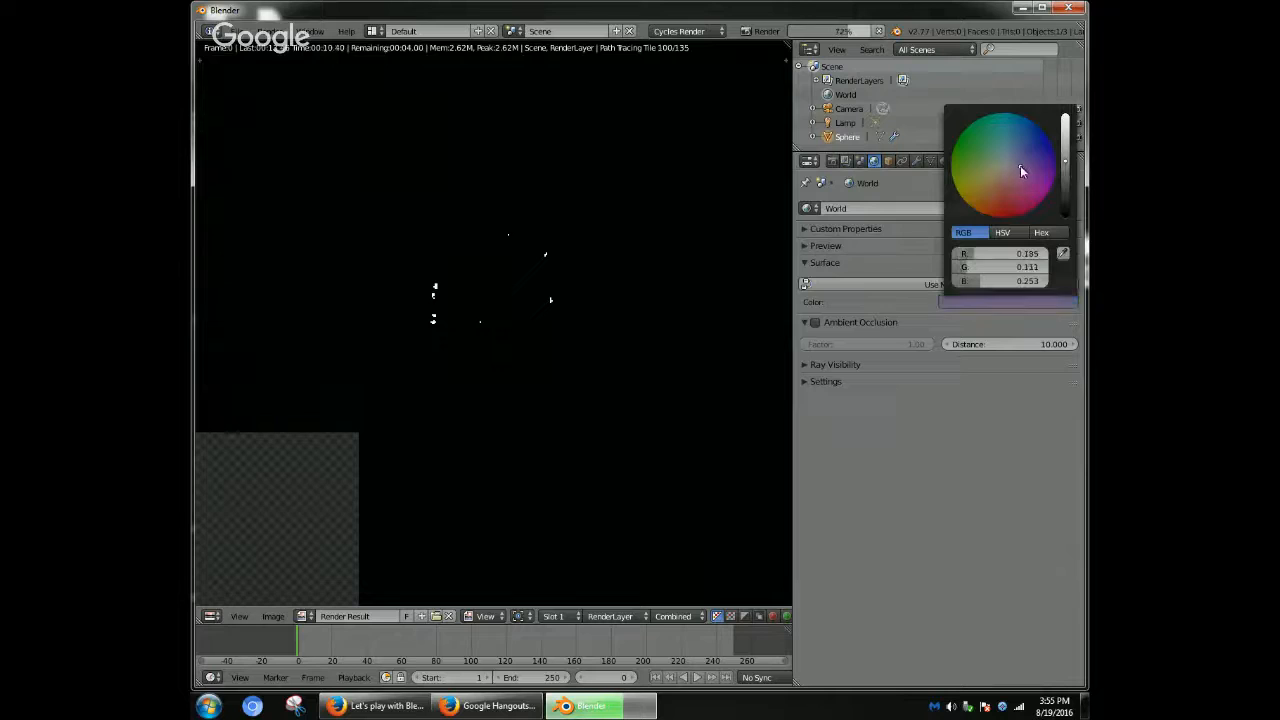
click(1012, 192)
click(1000, 201)
click(1065, 142)
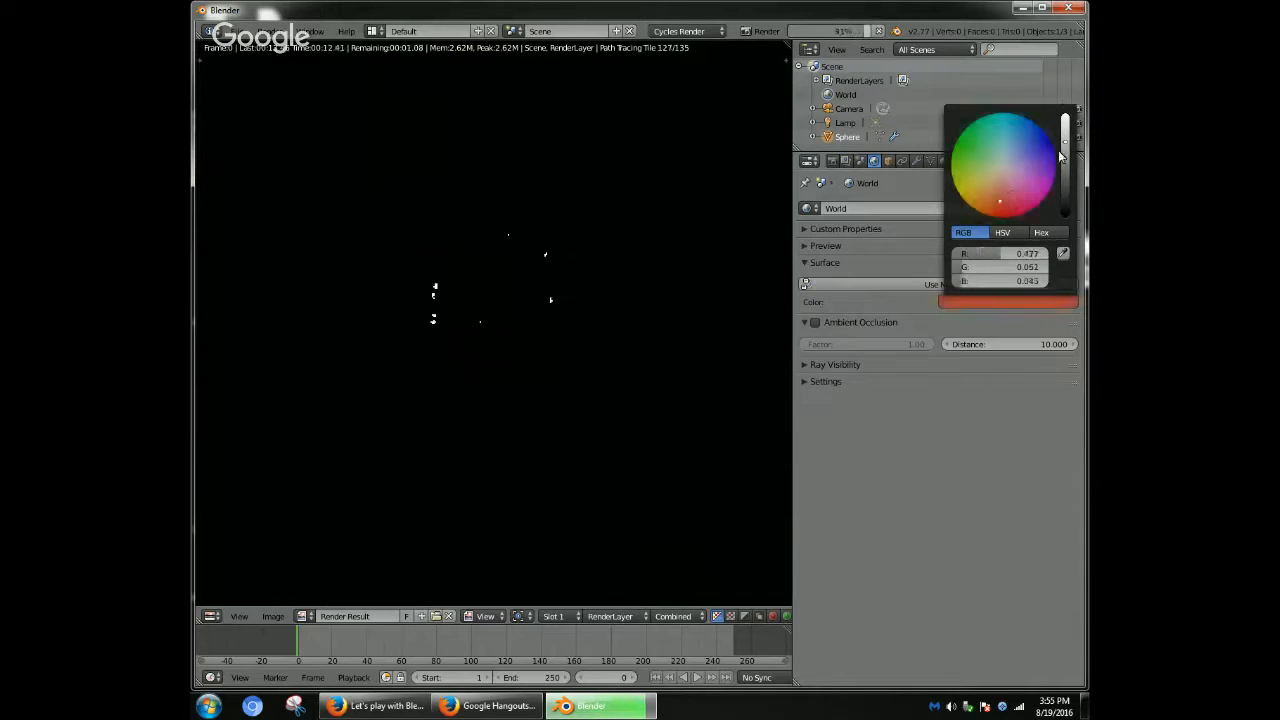
click(832, 161)
click(840, 226)
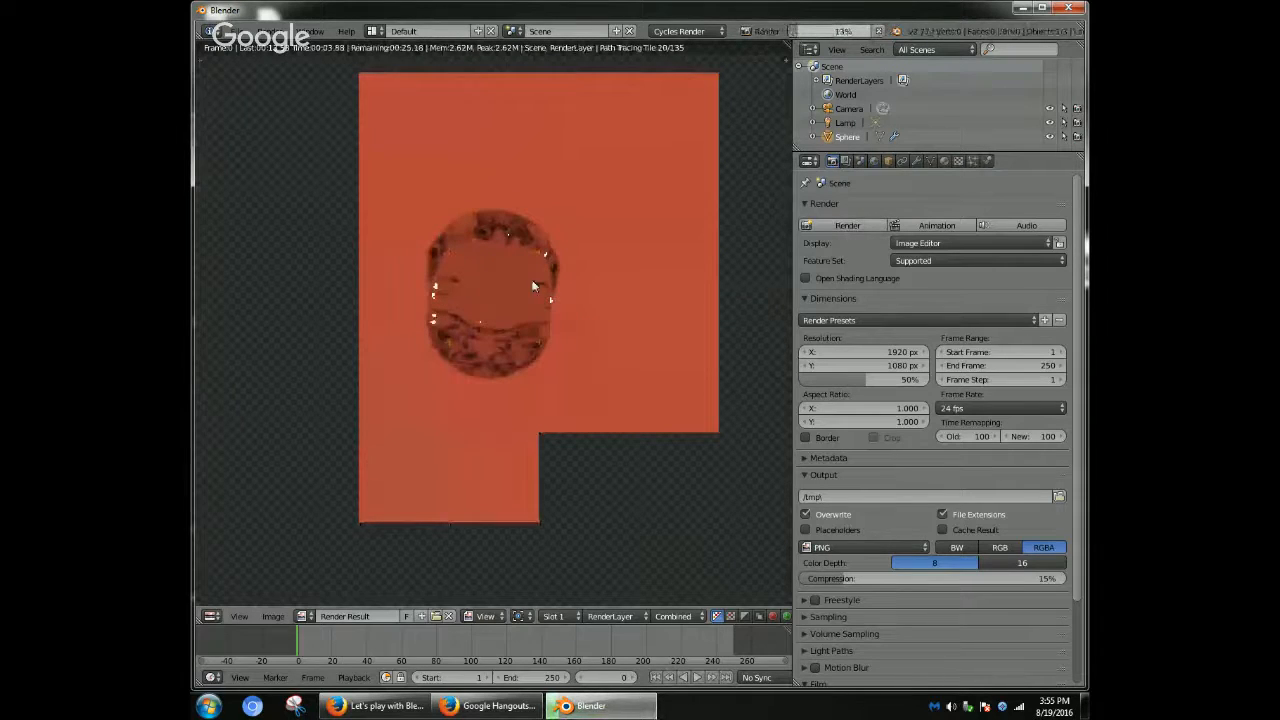
- Open the existing project warpmodifierPart2composting2.blend from the C: drive
click(225, 31)
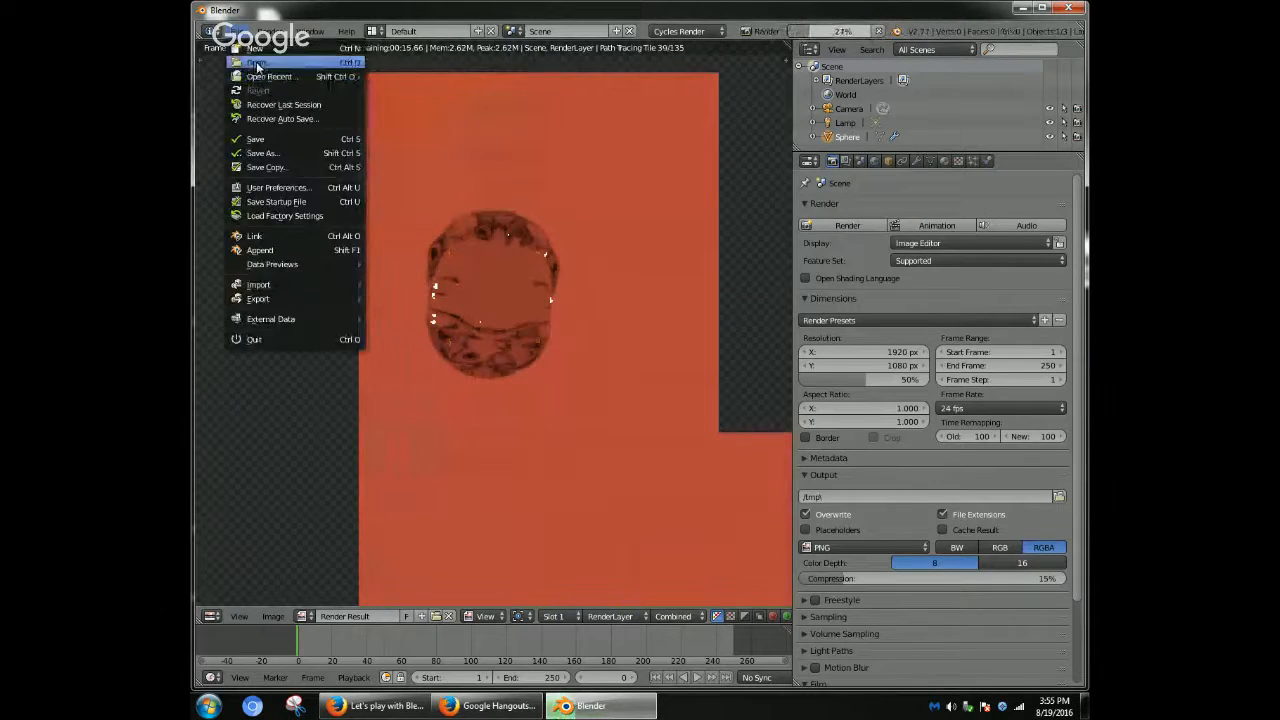
click(257, 64)
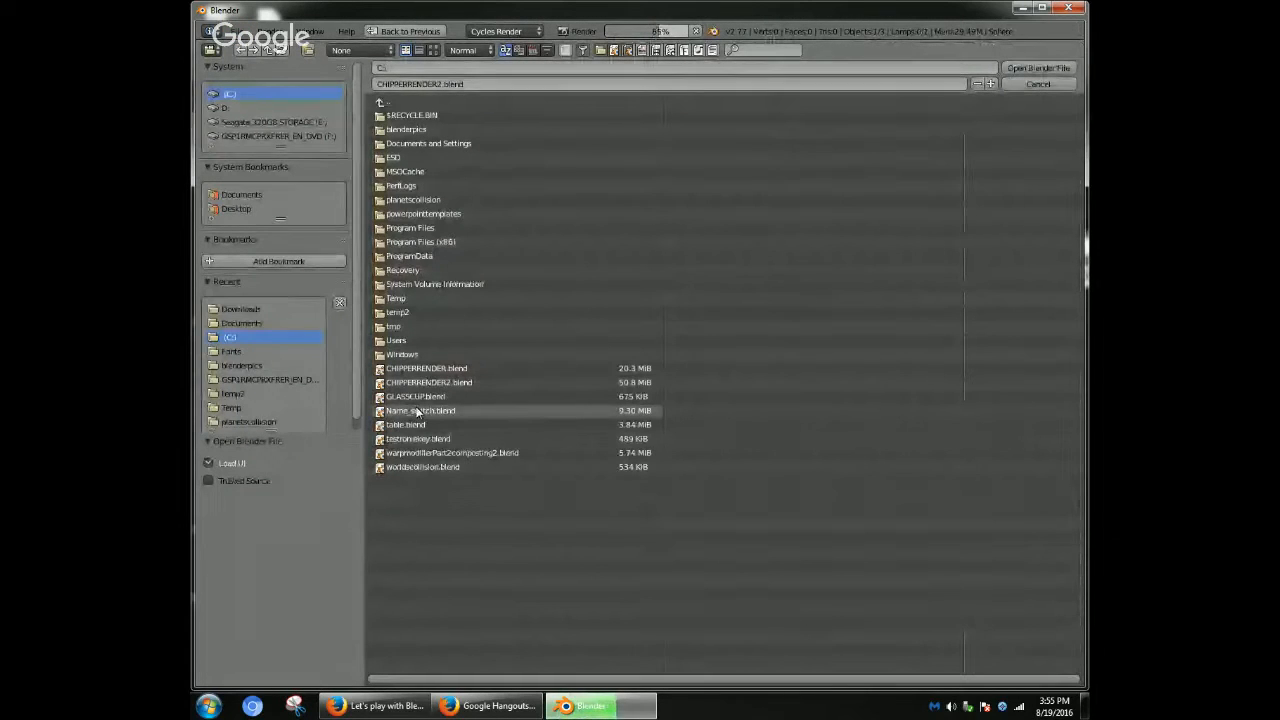
click(417, 453)
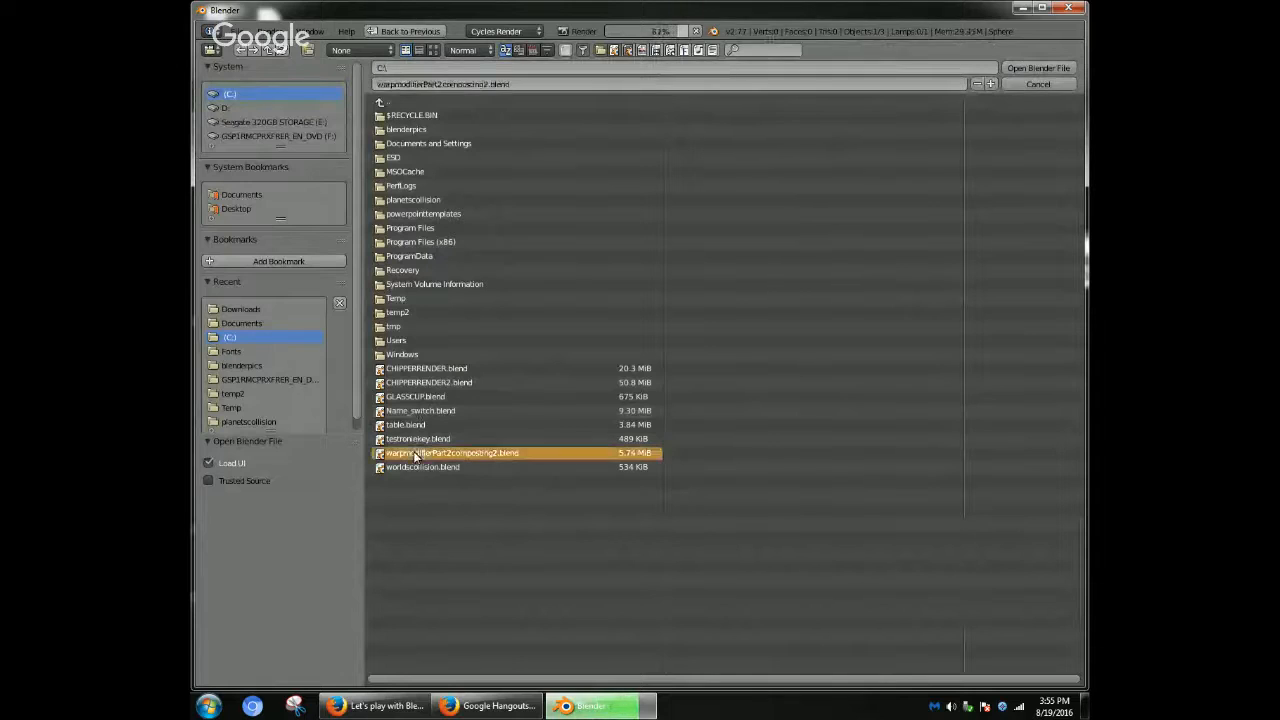
double_click(416, 455)
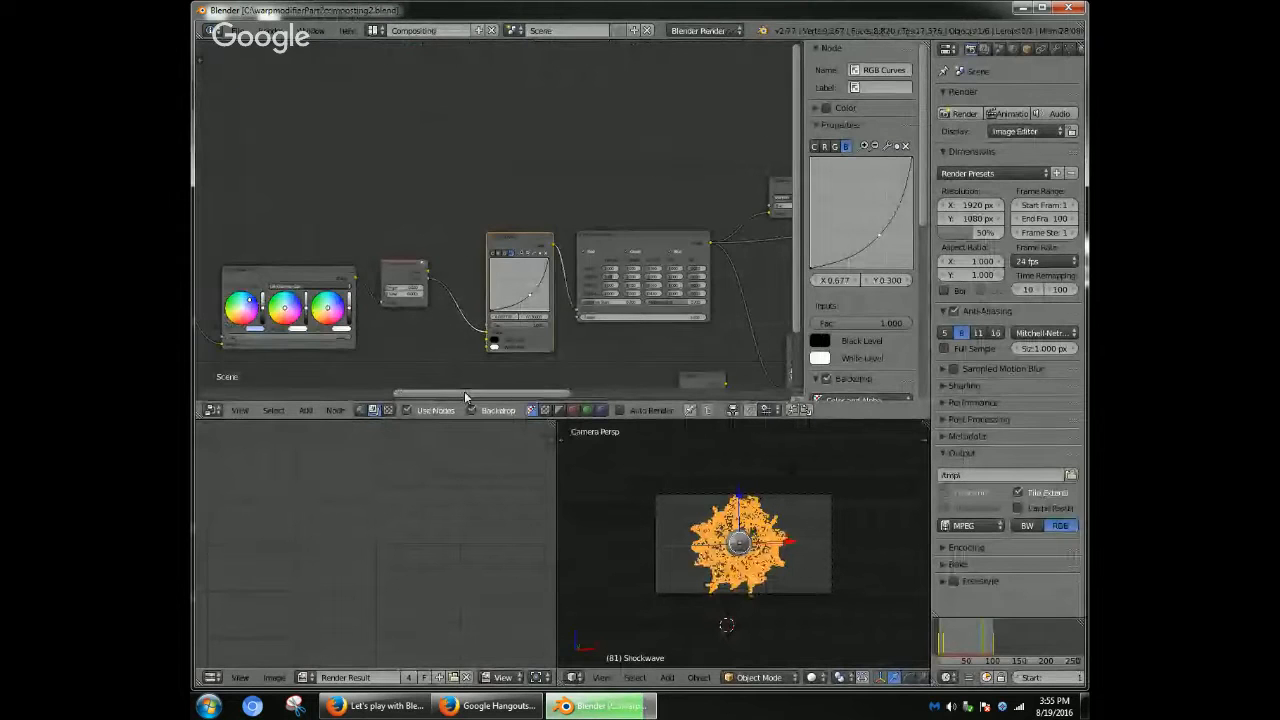
- Render the current frame of the shockwave scene and try to play back its rendered animation
key(F12)
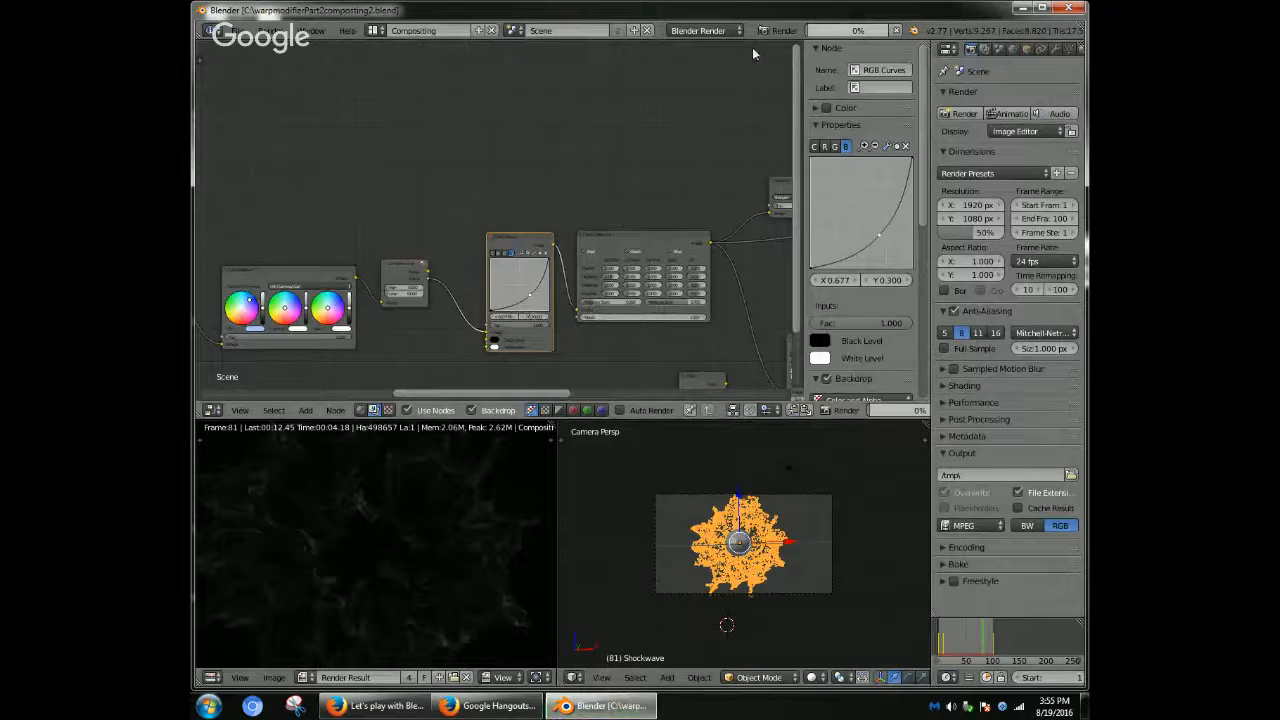
click(268, 30)
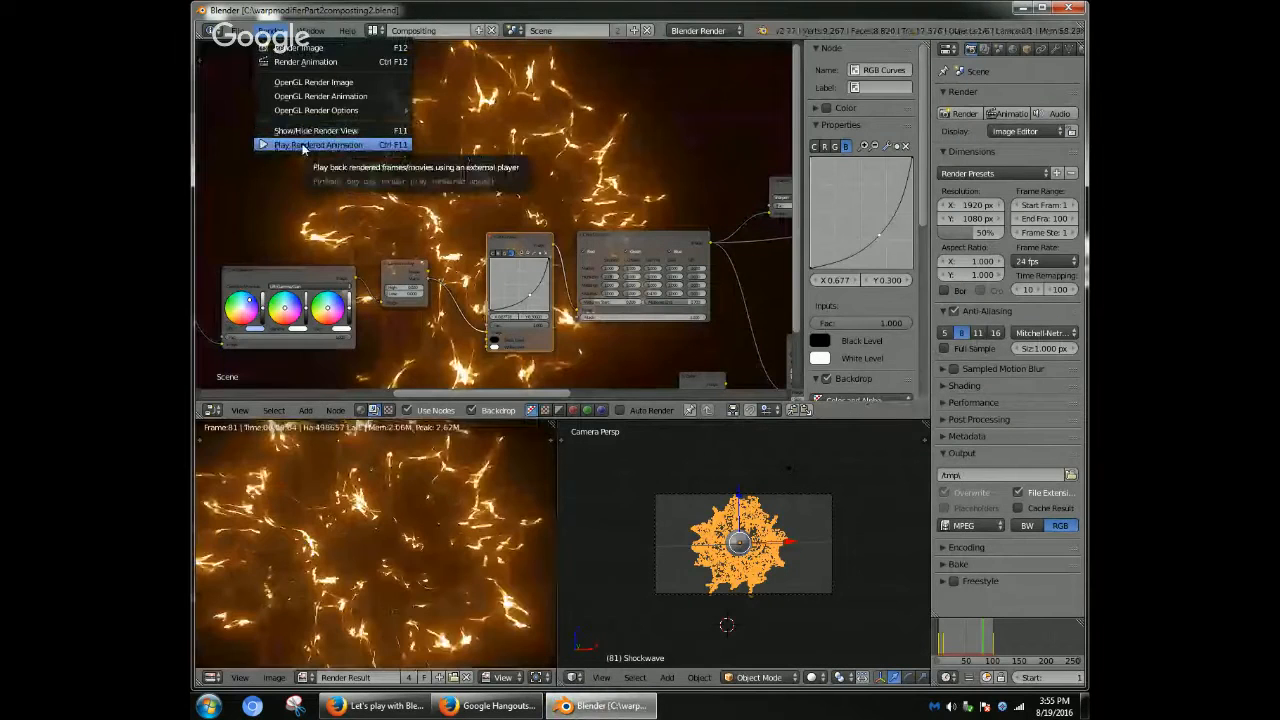
click(302, 145)
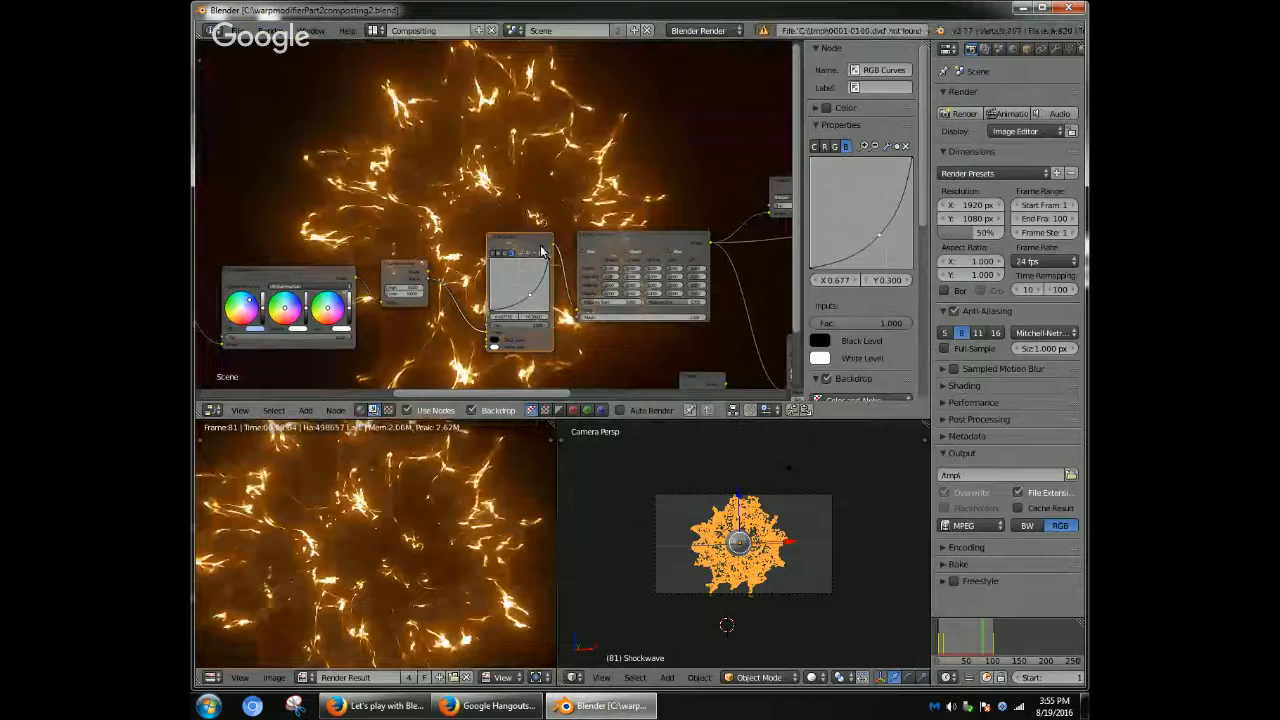
- Examine the compositing node tree over the rendered backdrop, from the Fog Glow glare and colour nodes to the outputs
scroll(541, 251, down, 2)
scroll(541, 251, up, 2)
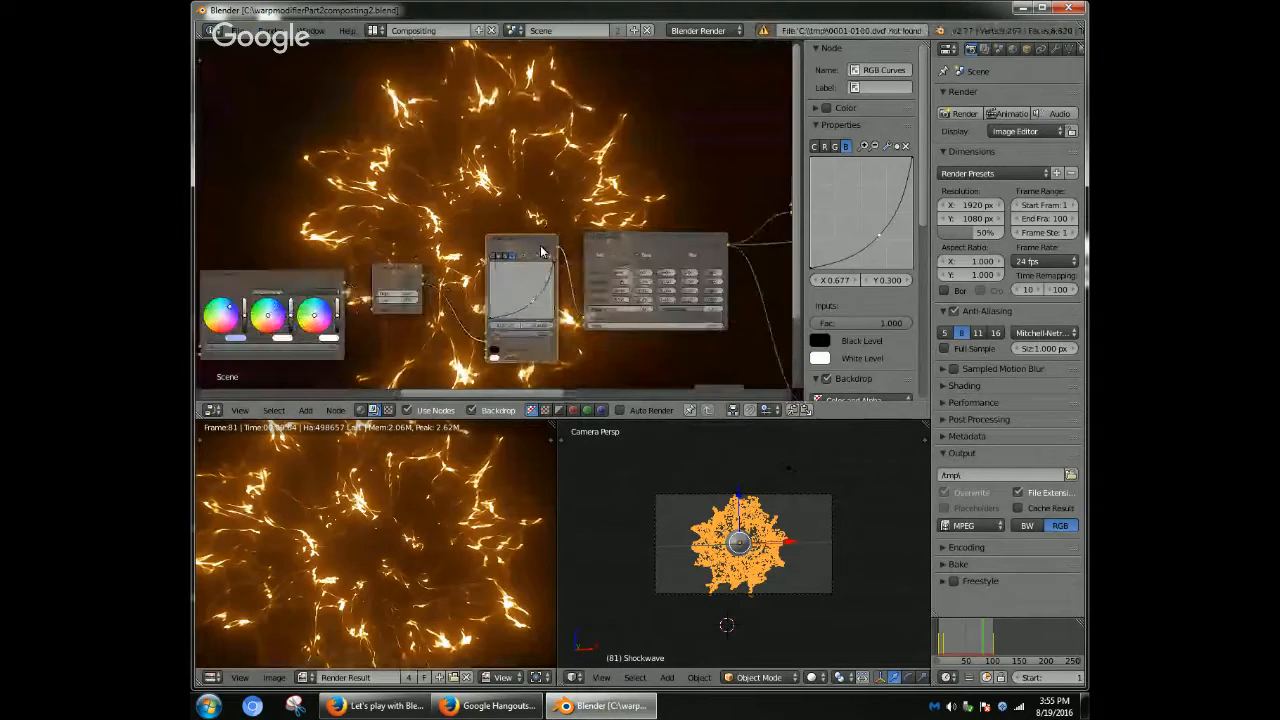
scroll(541, 252, down, 3)
scroll(541, 250, down, 5)
drag(281, 277, 304, 246)
scroll(612, 304, down, 3)
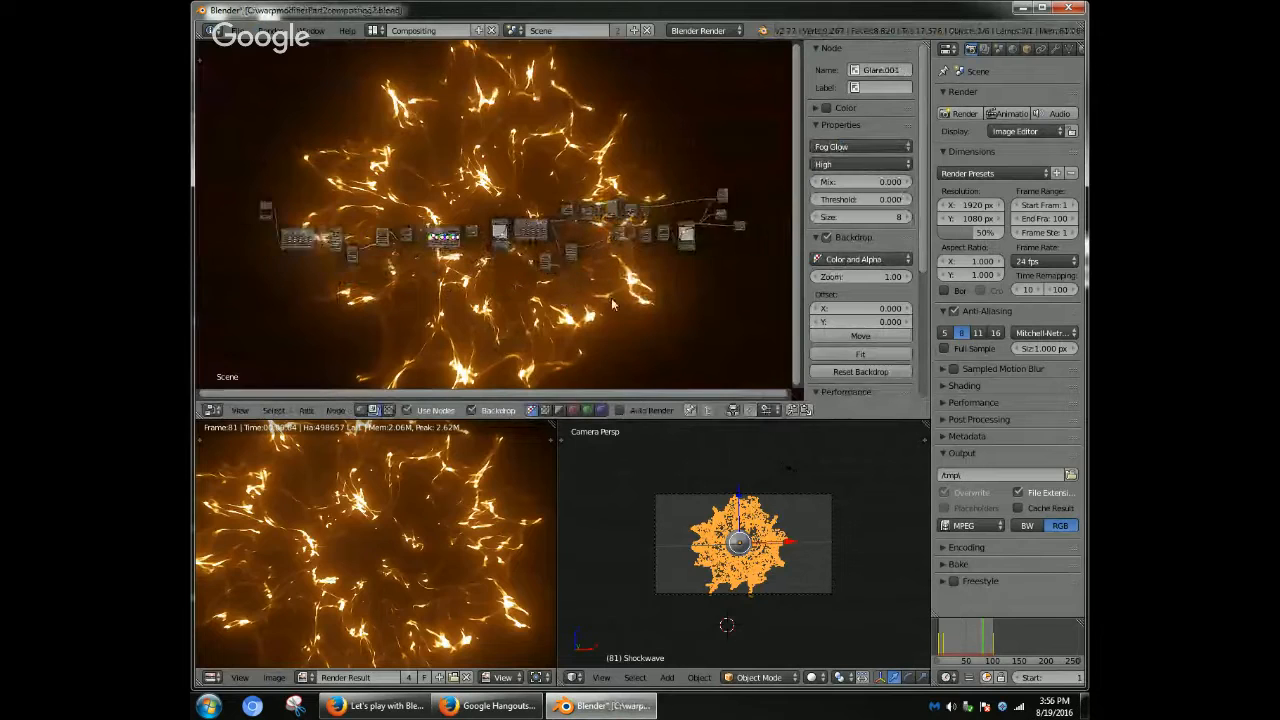
scroll(611, 331, up, 4)
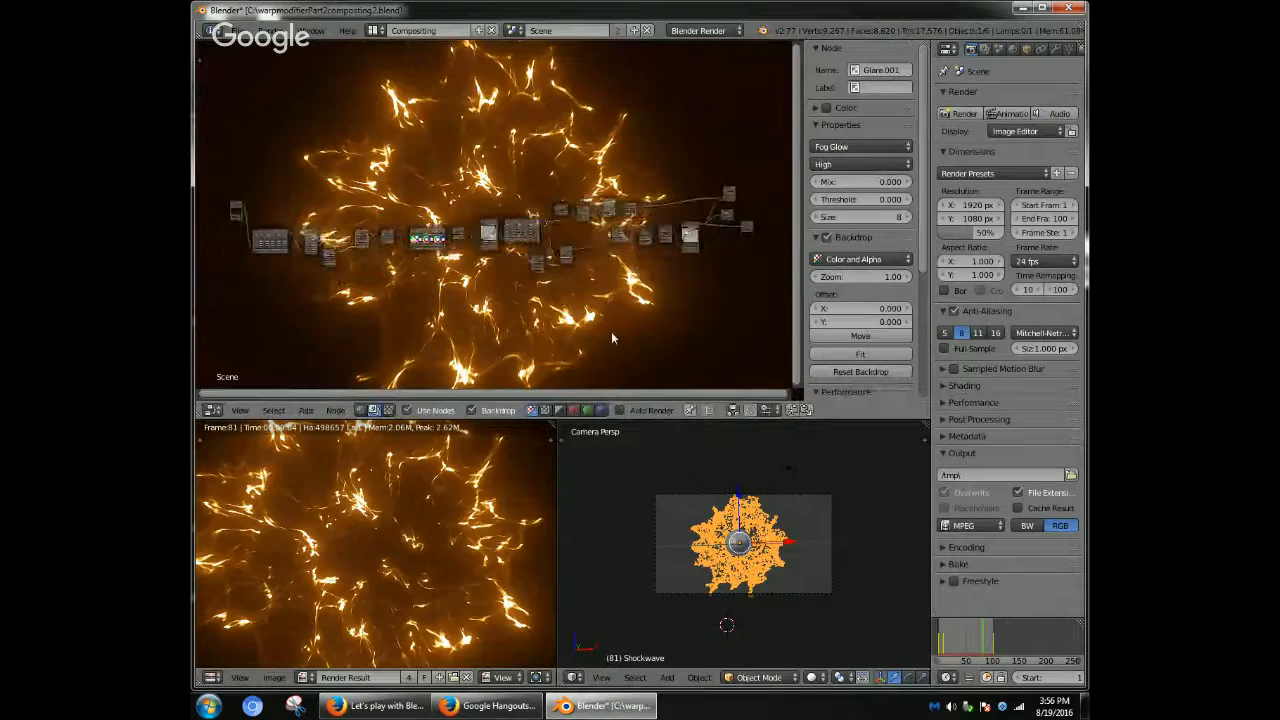
scroll(612, 336, up, 5)
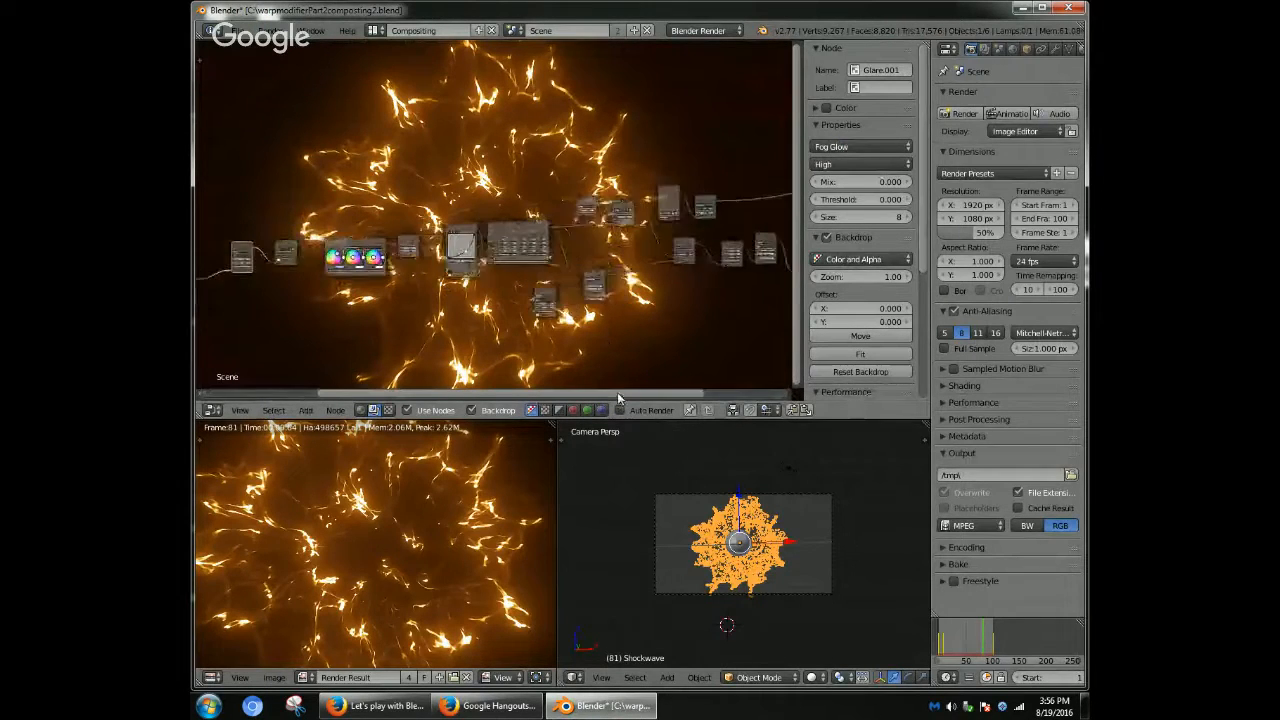
scroll(660, 360, up, 2)
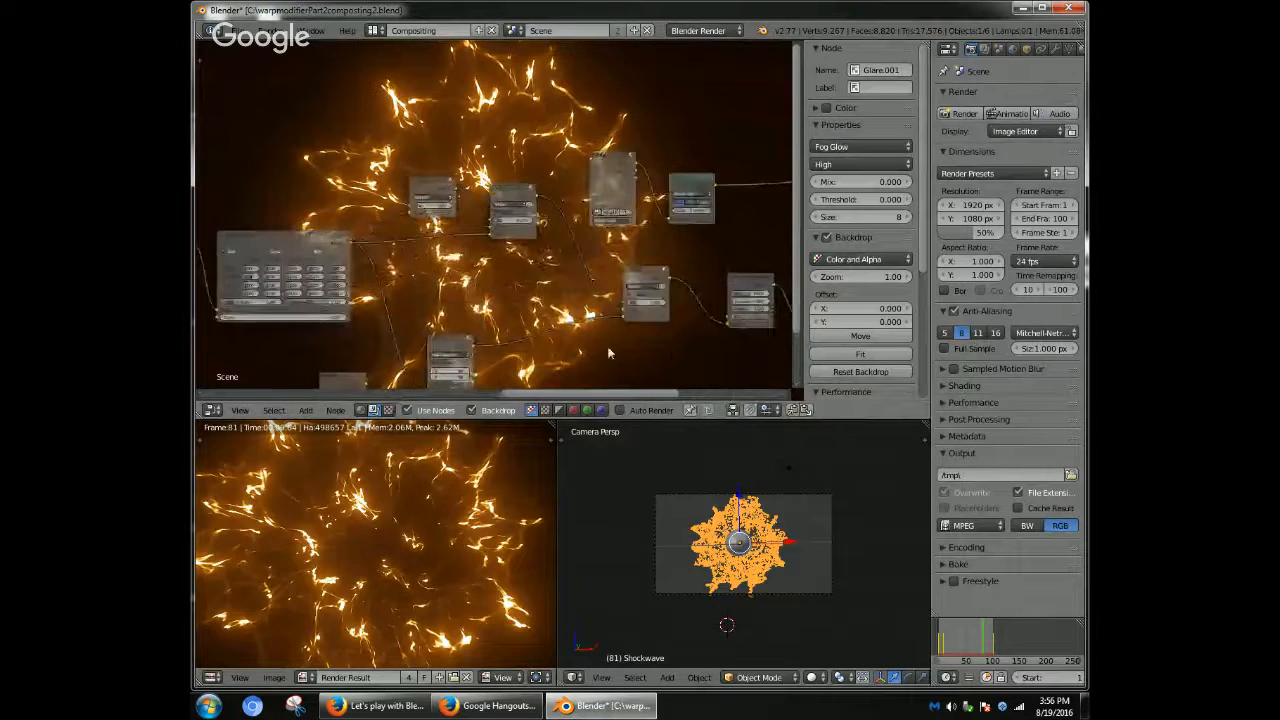
scroll(608, 348, up, 2)
drag(607, 391, 383, 404)
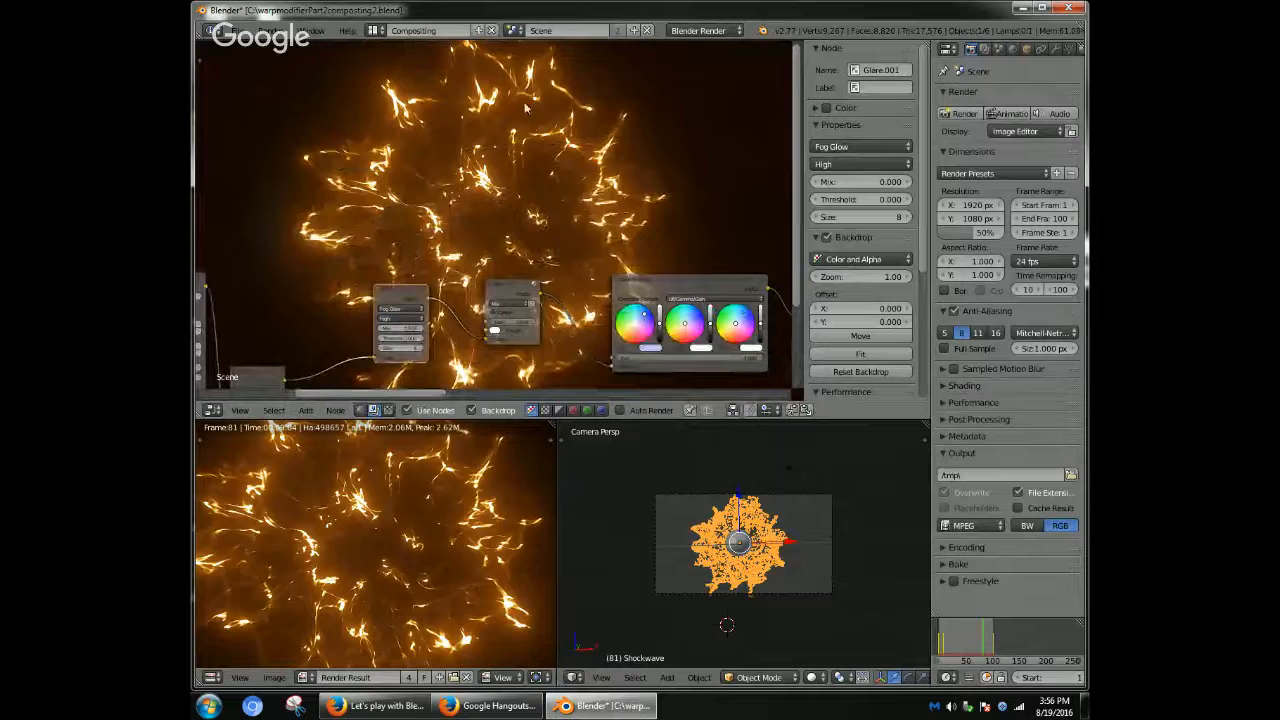
- Widen the render properties area and start rendering the shockwave animation
drag(931, 178, 663, 178)
click(876, 115)
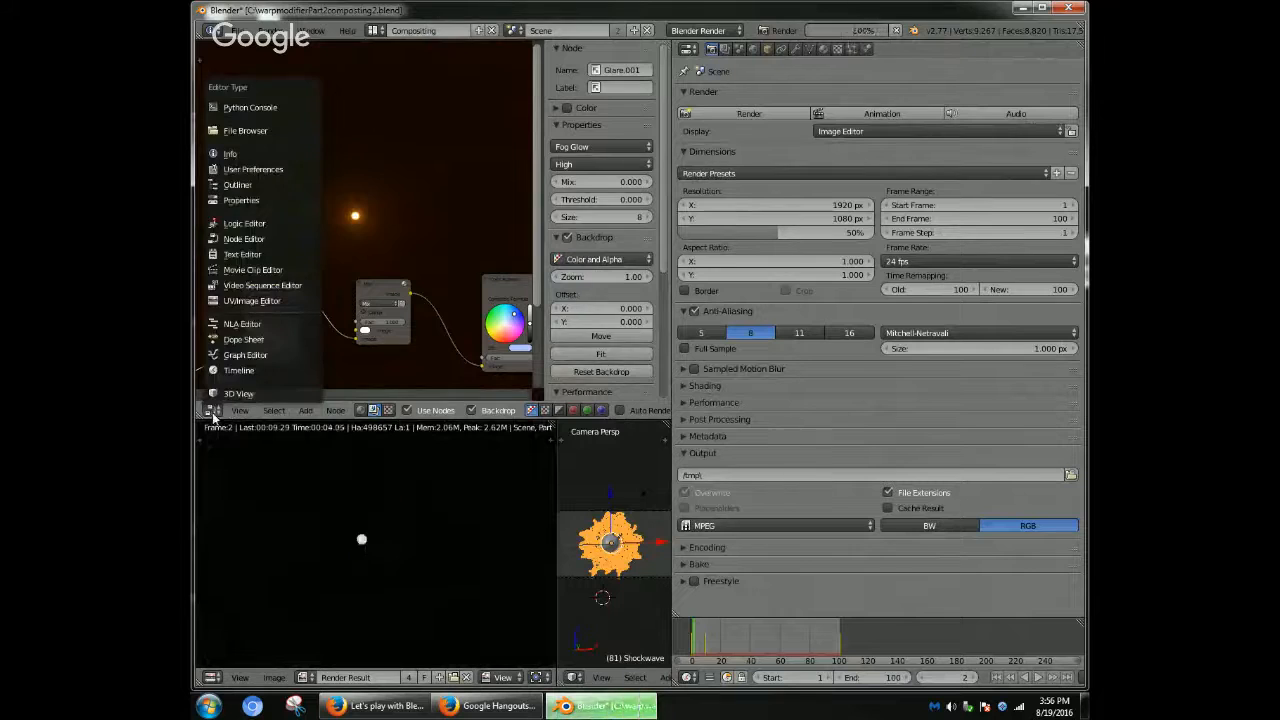
- Show the shockwave particles in a 3D View in place of the nodes, stop the animation render, and restore the Node Editor
click(238, 393)
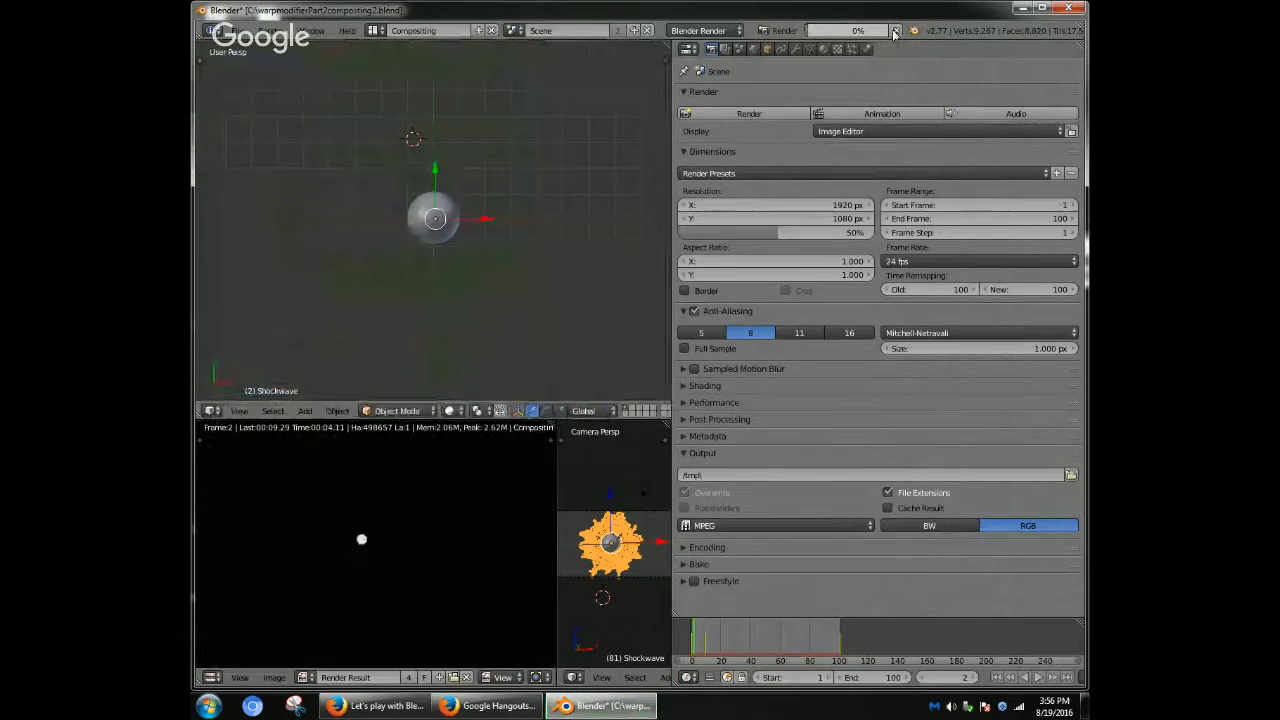
click(212, 410)
click(222, 395)
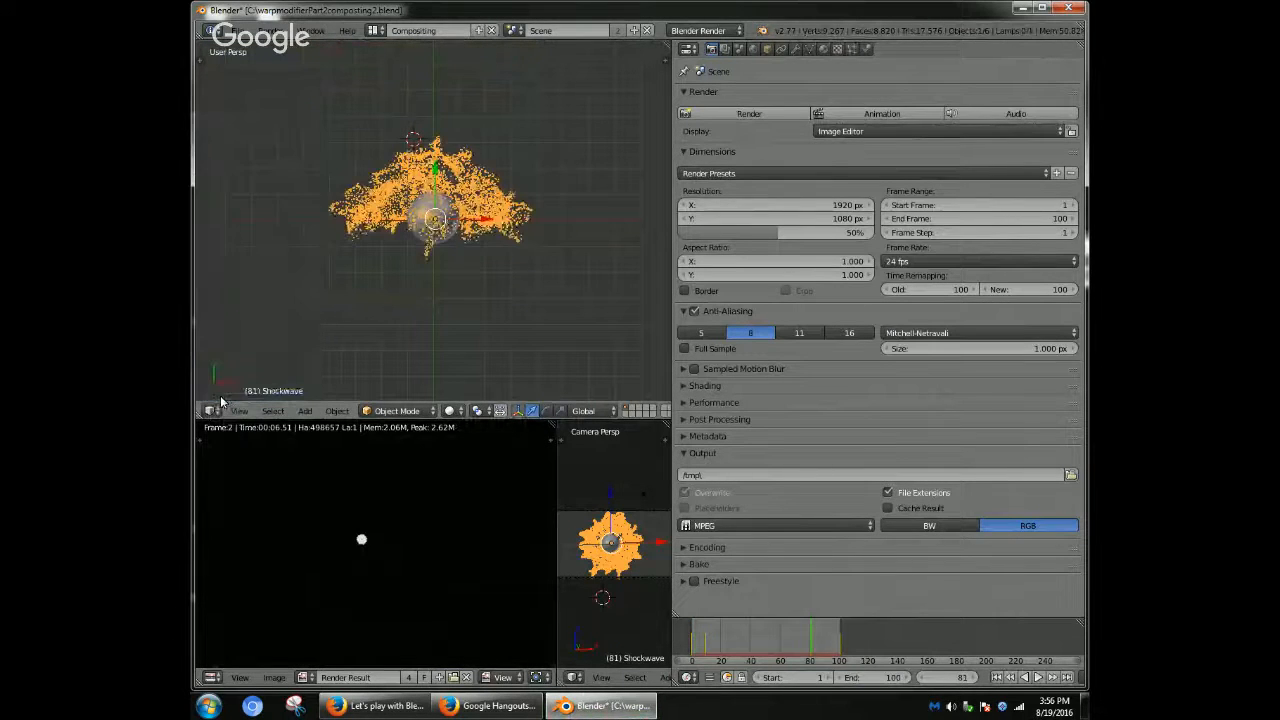
click(212, 410)
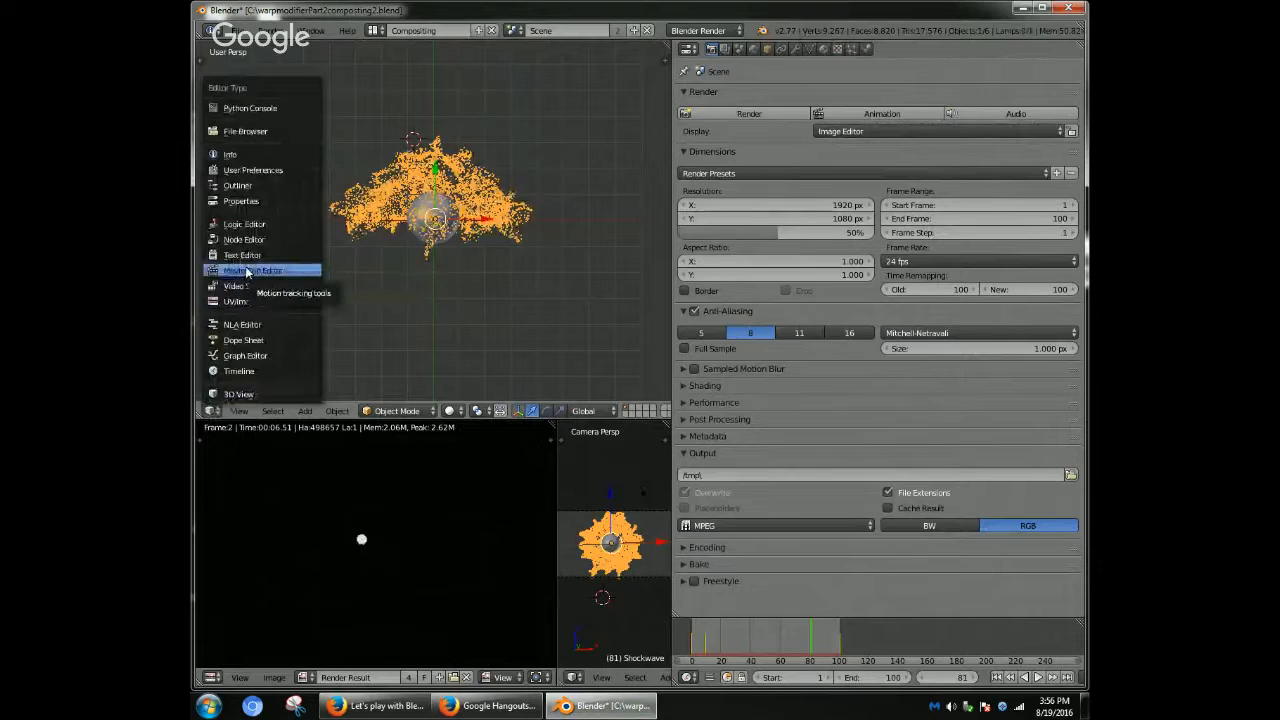
click(250, 240)
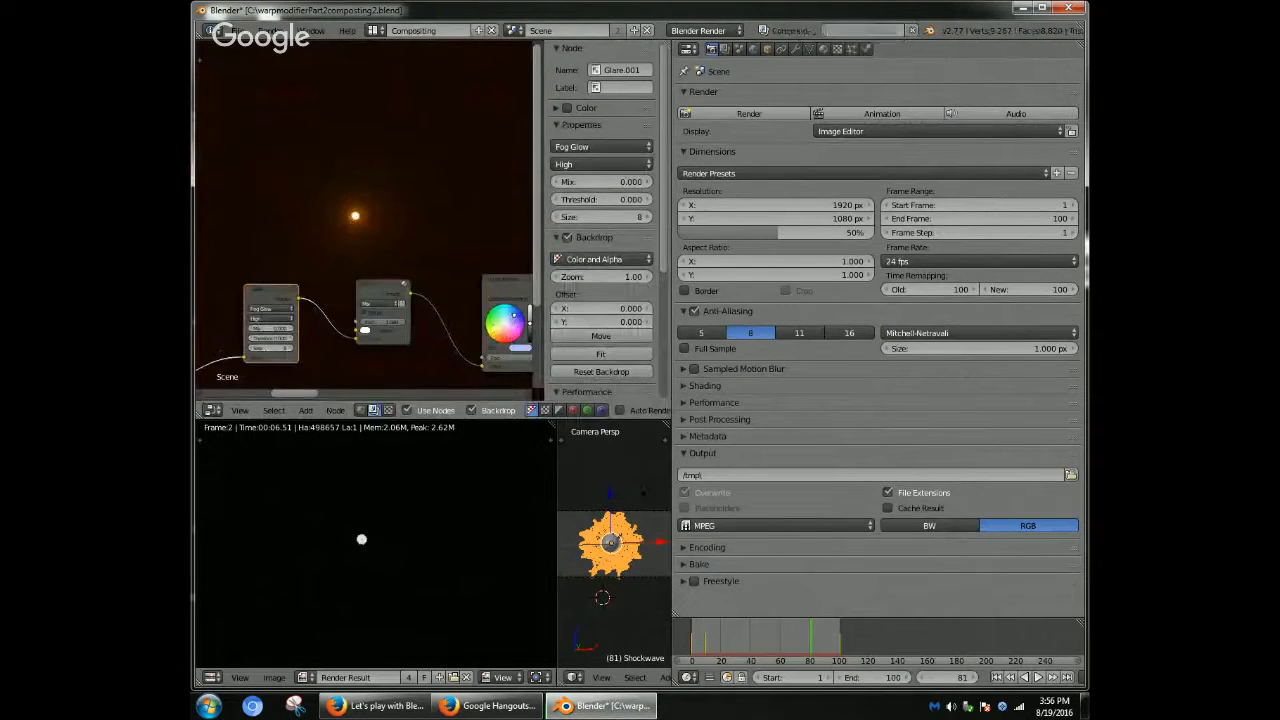
- Shift the first colour wheel of the Color Balance node to a stronger blue and go to frame 13
drag(515, 326, 521, 313)
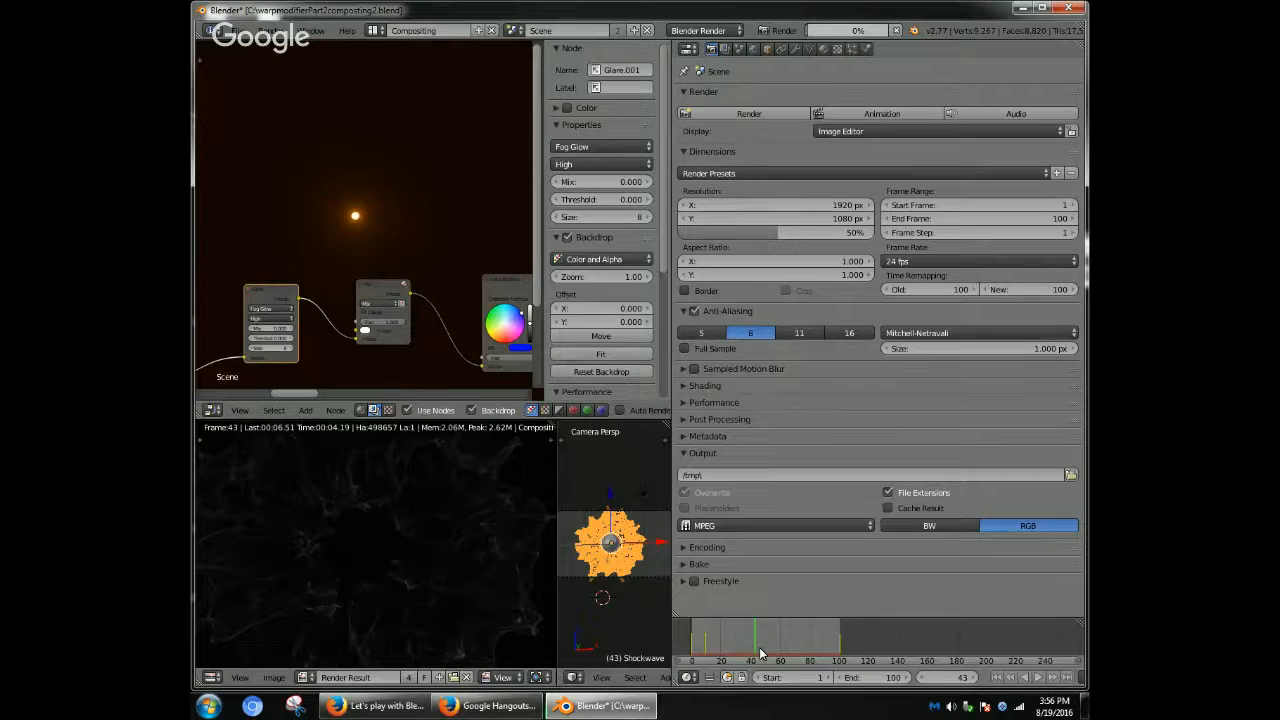
click(712, 650)
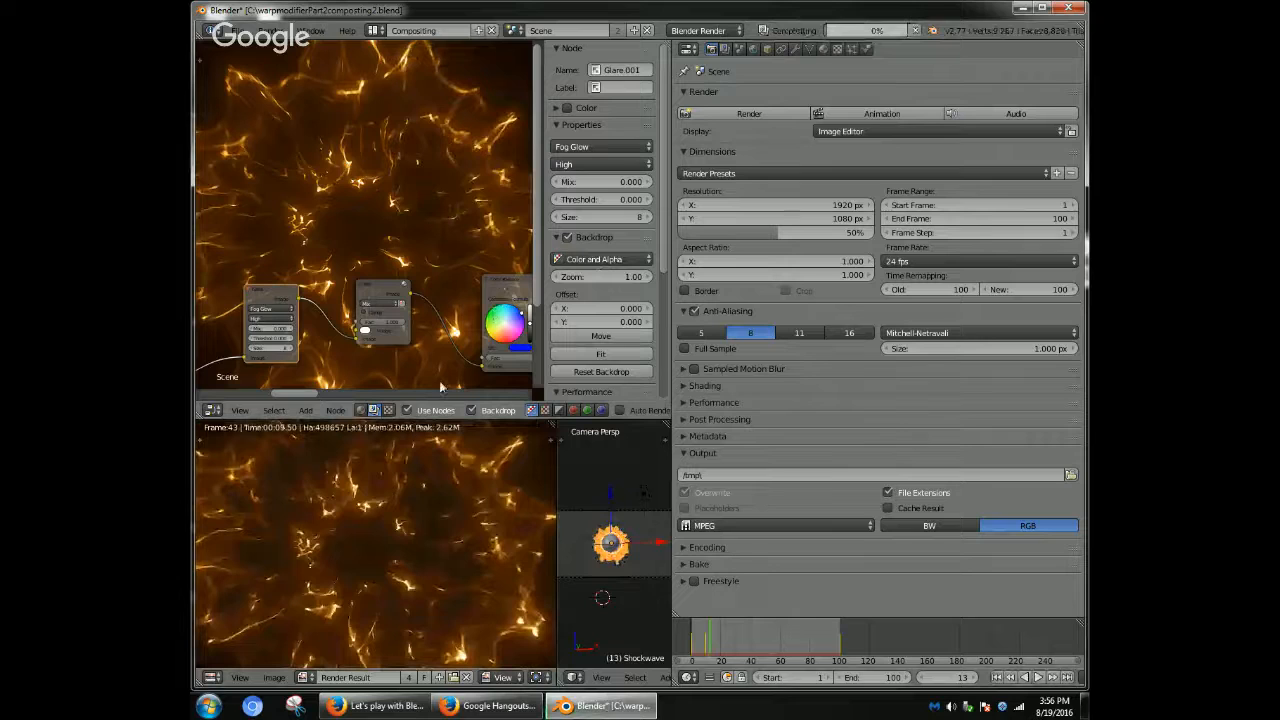
- Pull the combined curve of the RGB Curves node further down and render frame 13
scroll(440, 387, up, 5)
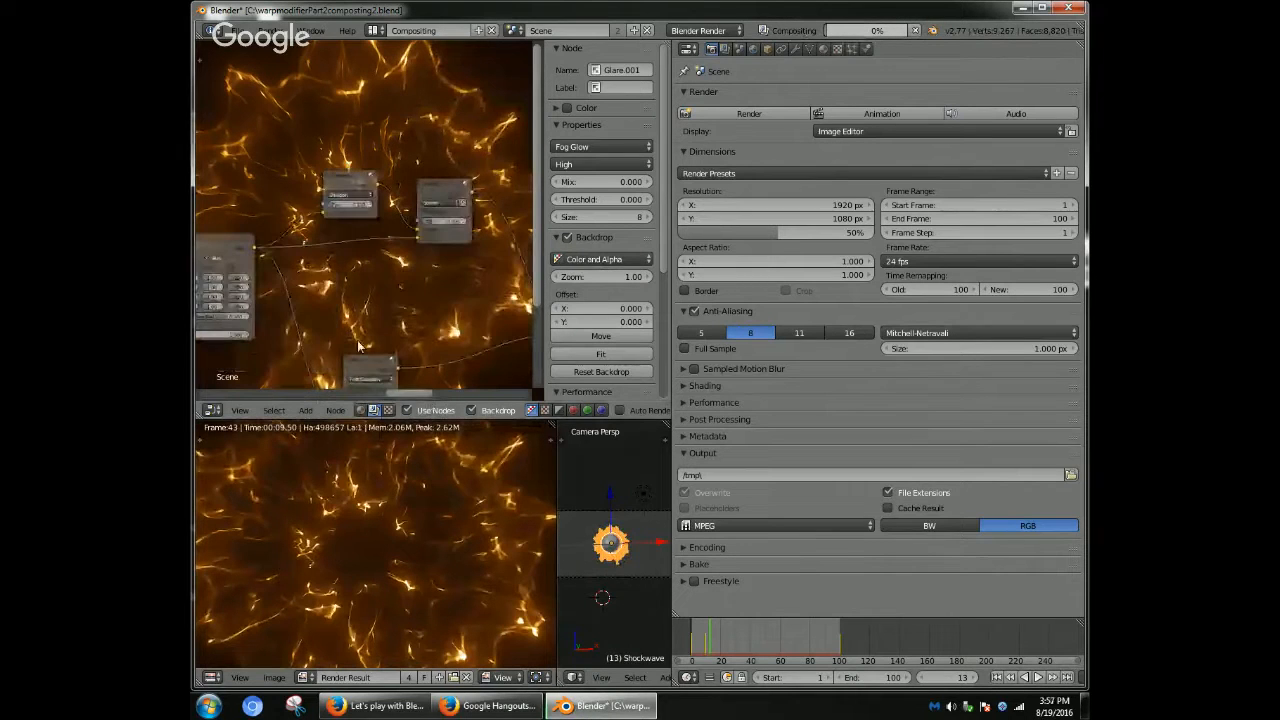
click(304, 391)
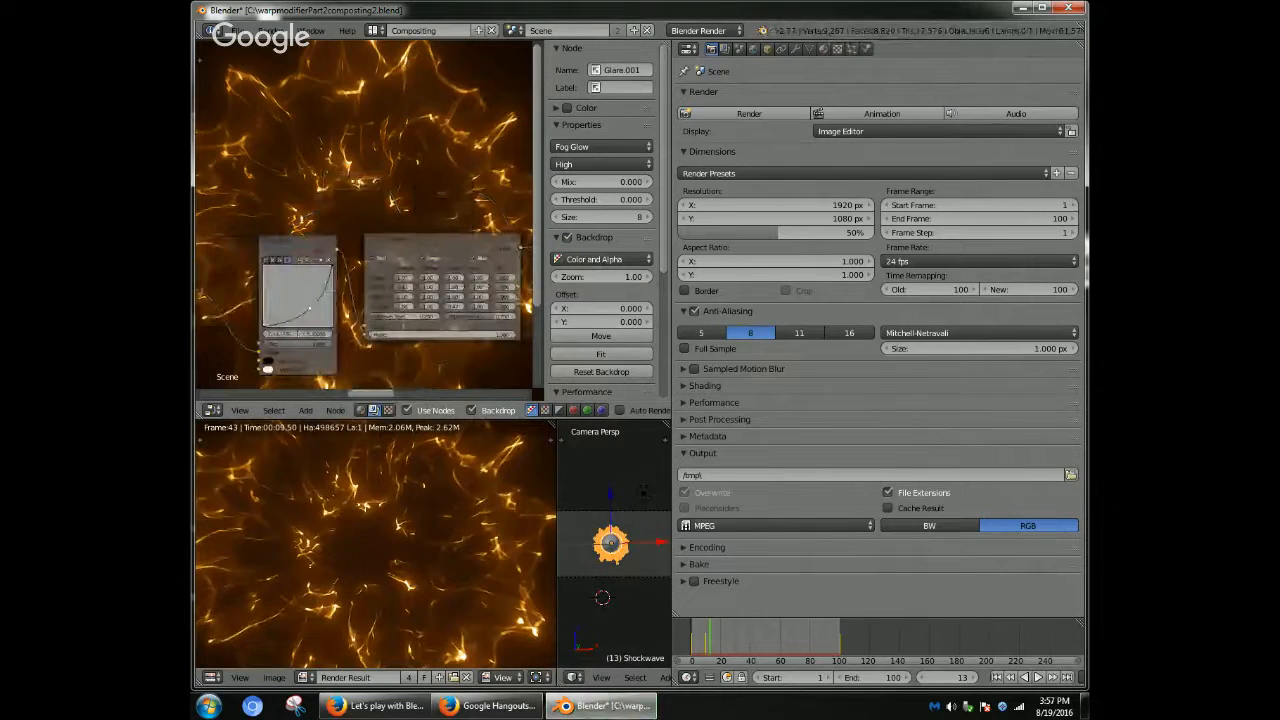
click(268, 260)
drag(297, 295, 322, 314)
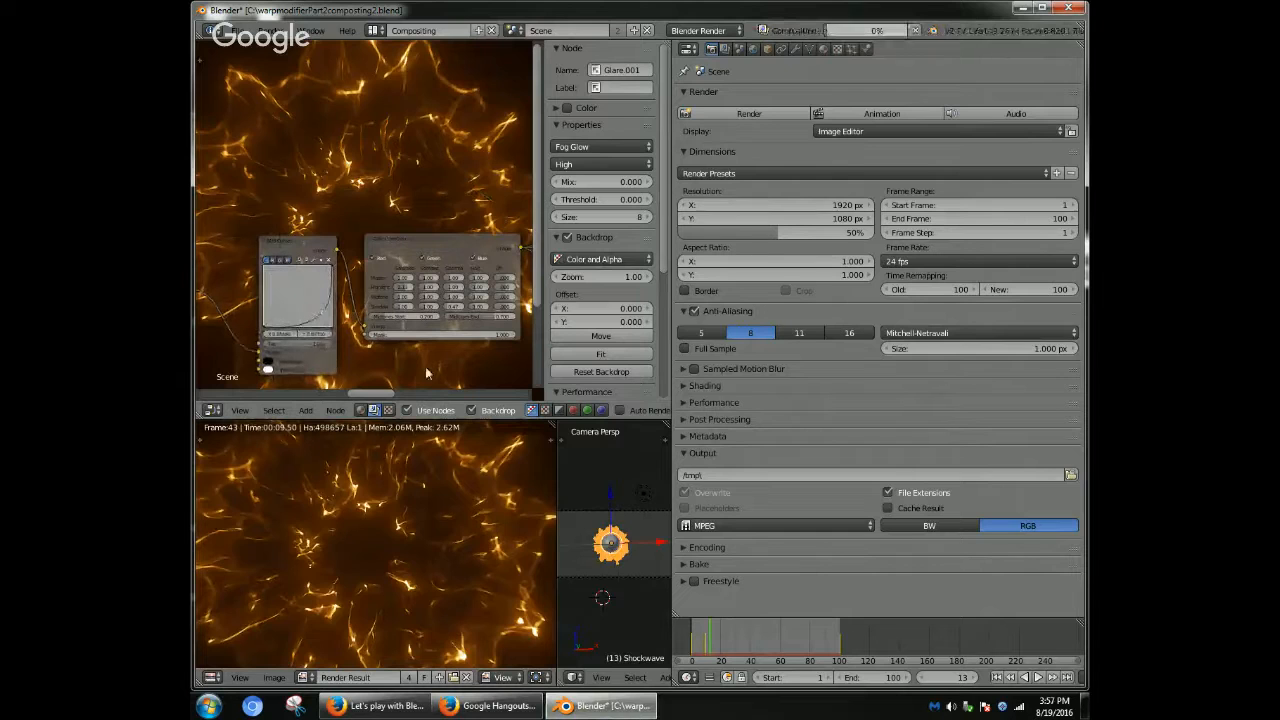
key(F12)
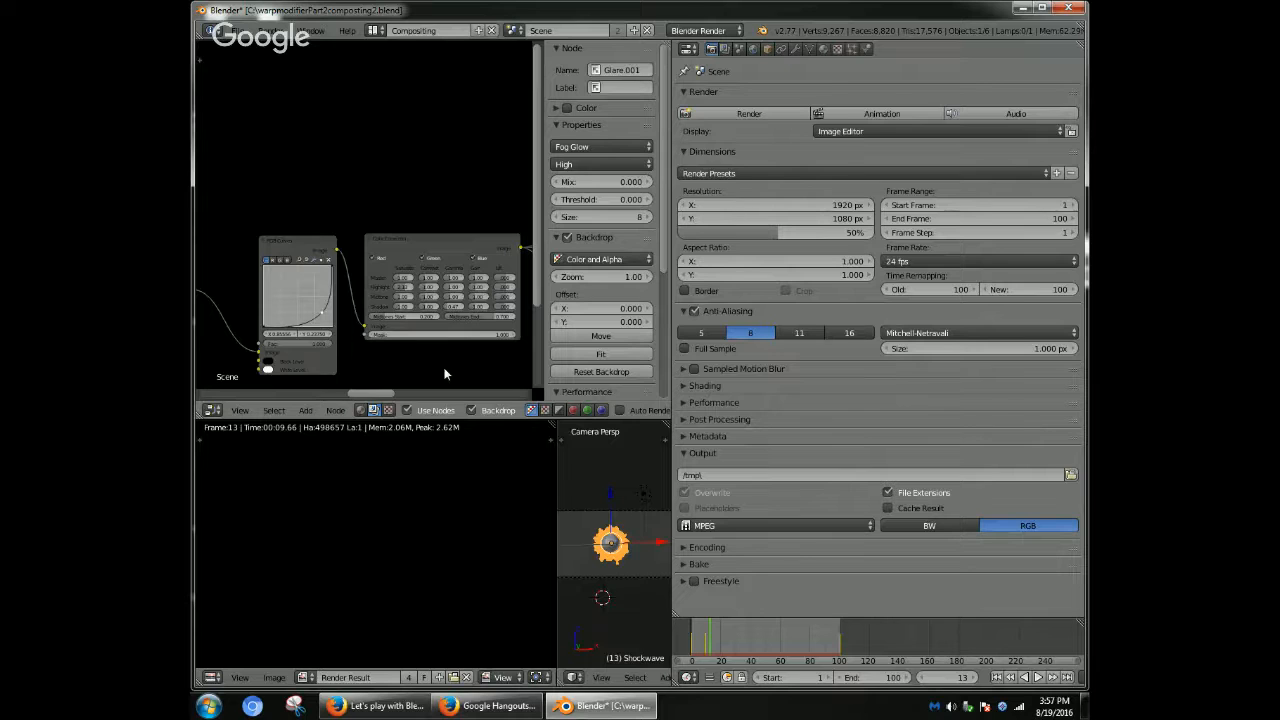
- Open LIGHTSABERGREENBLUR.blend from the F: drive and render its current frame
click(234, 30)
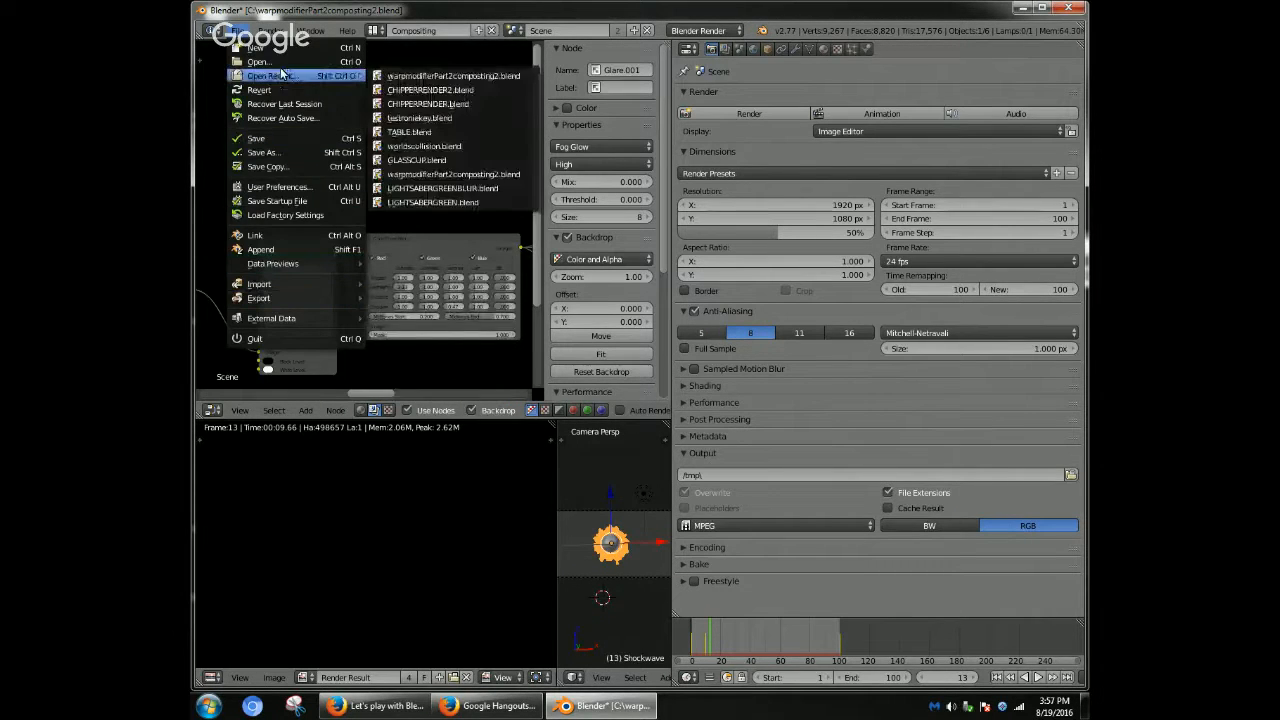
click(283, 66)
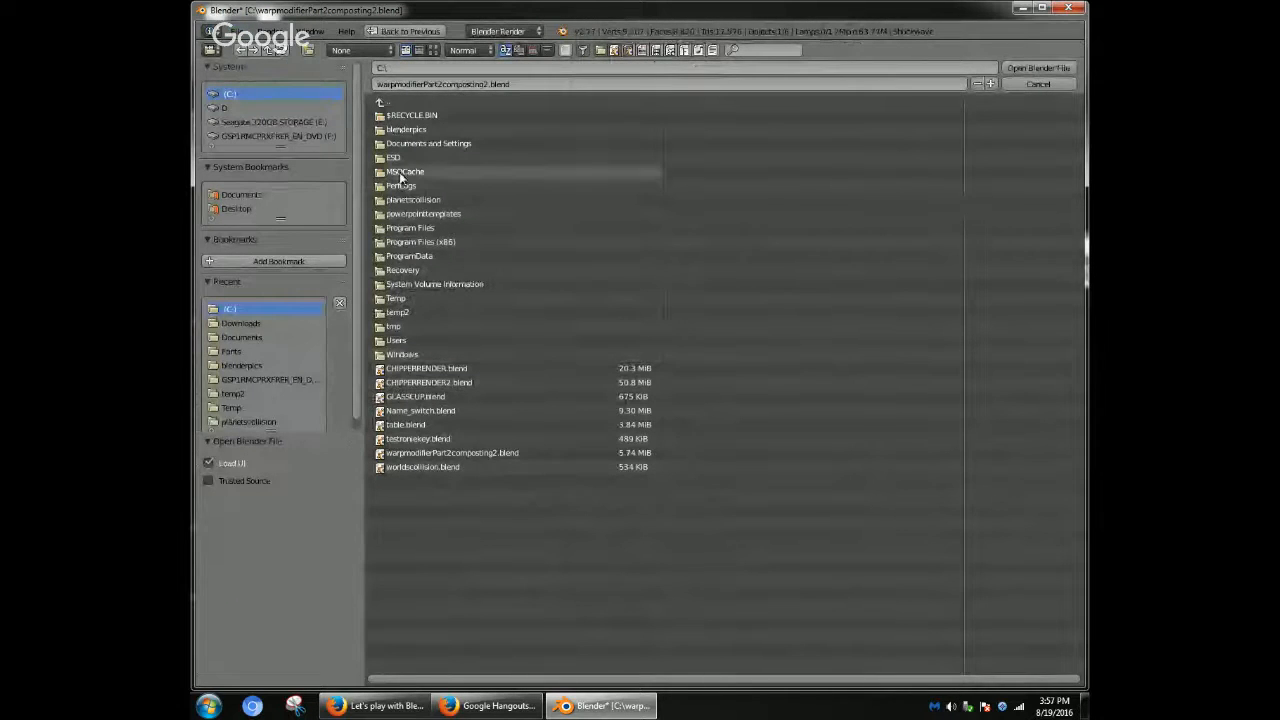
click(309, 136)
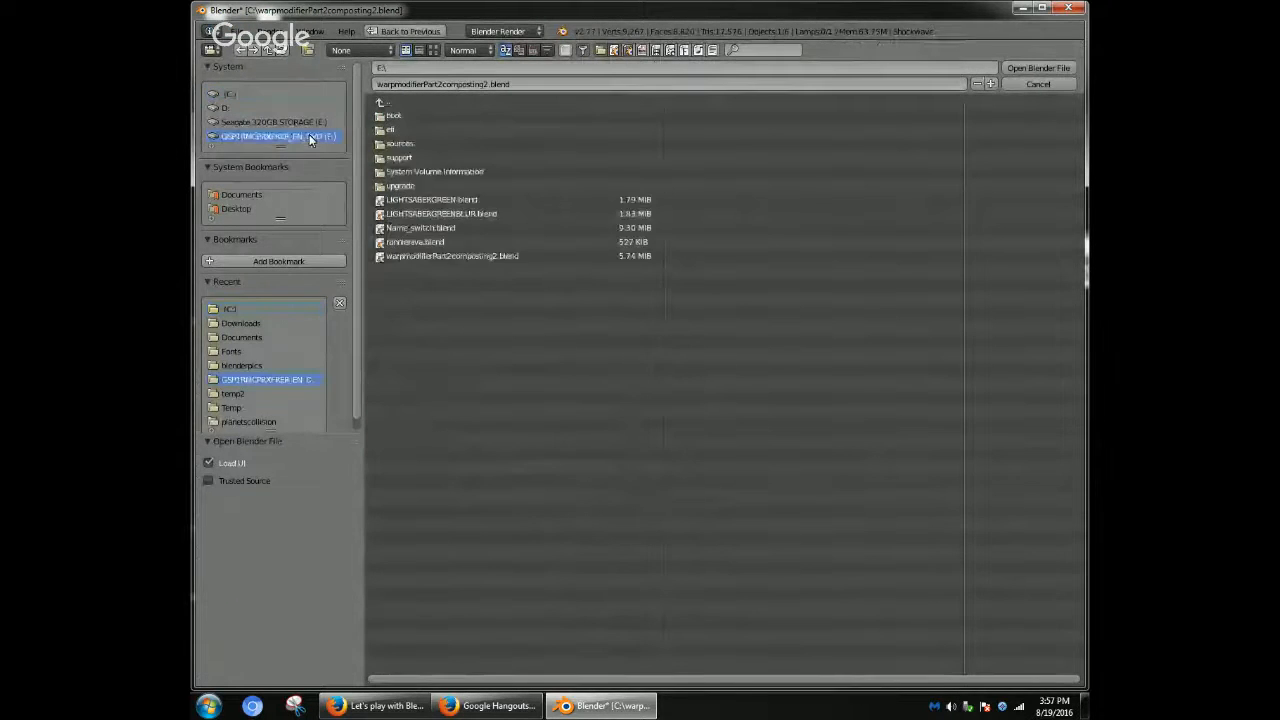
double_click(426, 214)
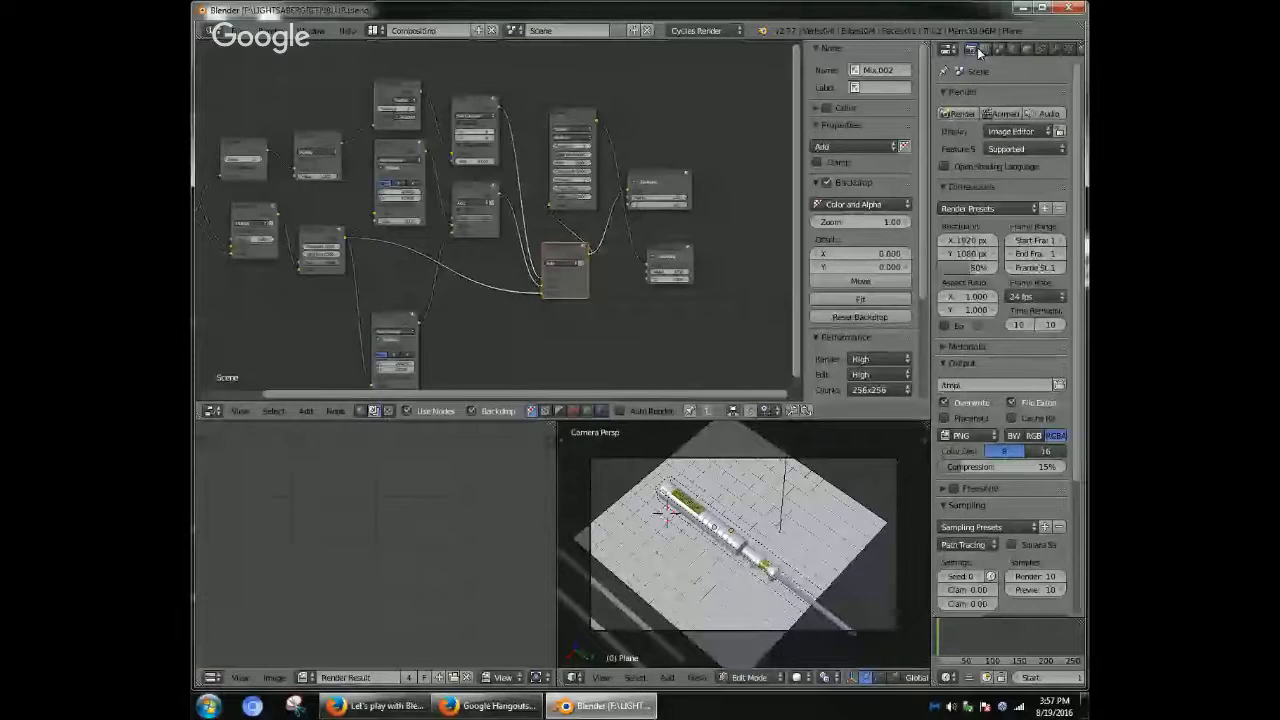
key(F12)
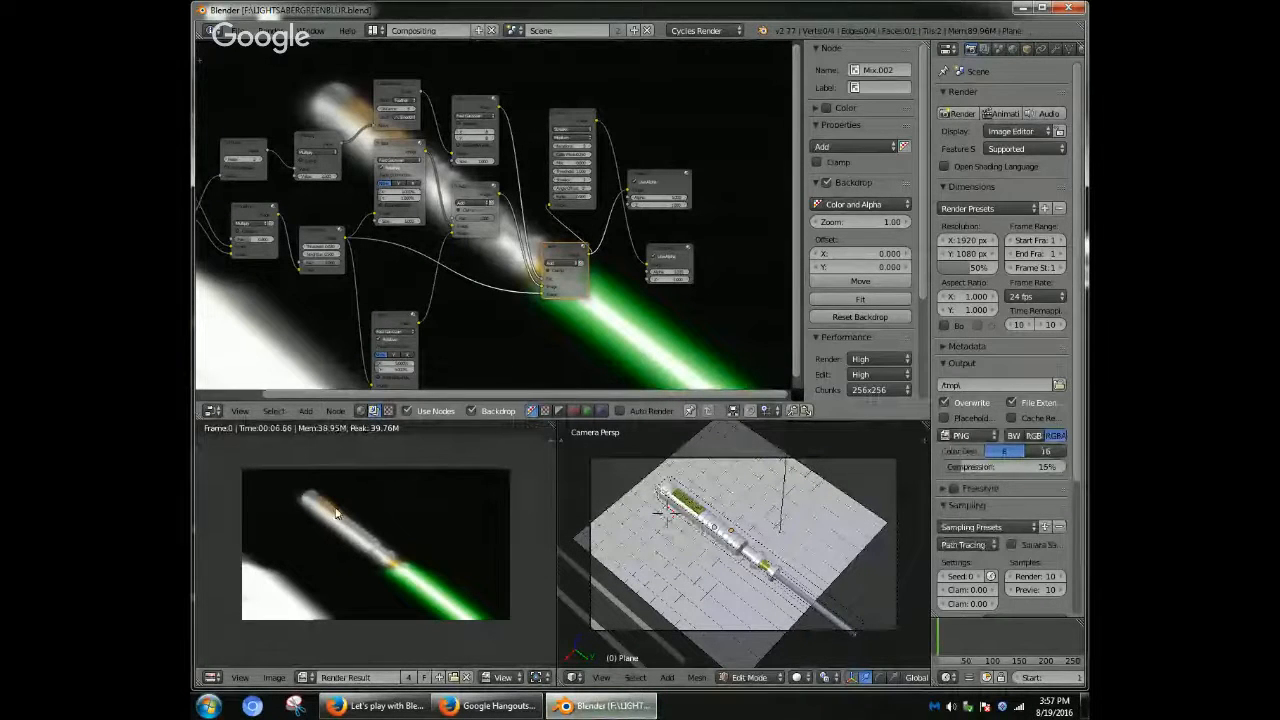
- Examine the blurred lightsaber render up close and the lightsaber model from several angles in the 3D View
scroll(432, 543, up, 2)
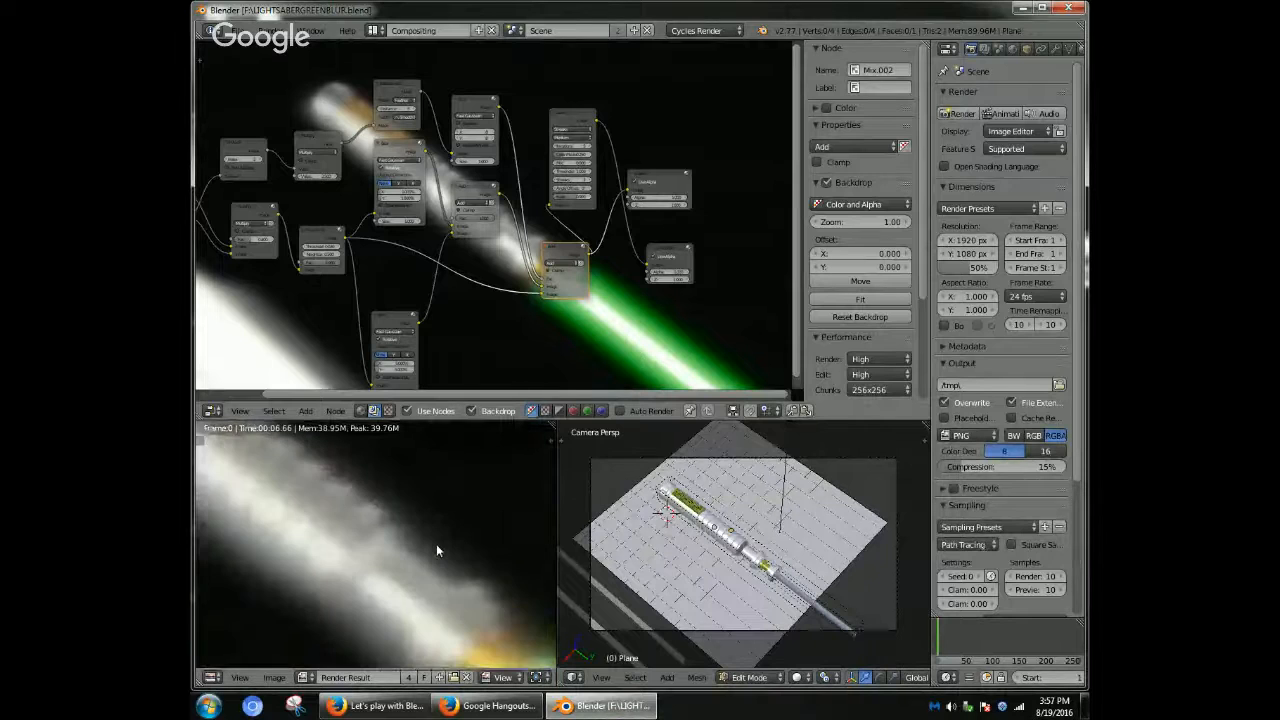
scroll(436, 545, up, 1)
scroll(436, 545, down, 1)
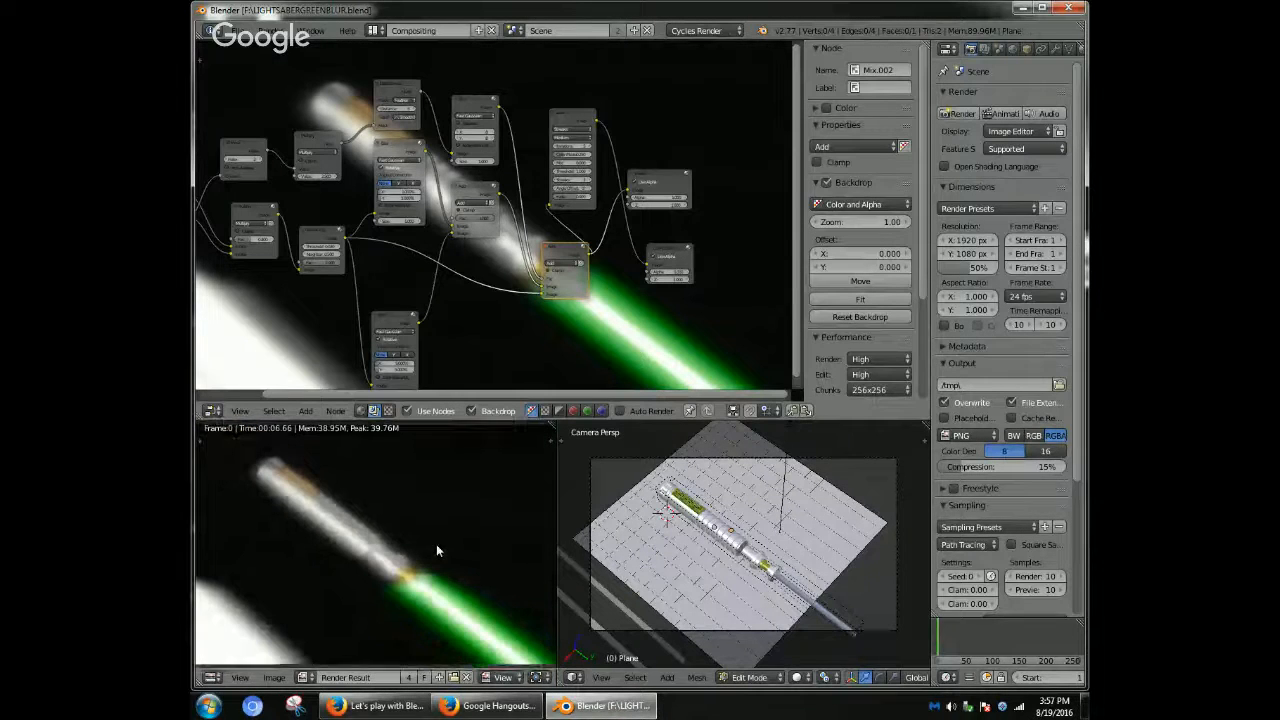
scroll(713, 572, up, 1)
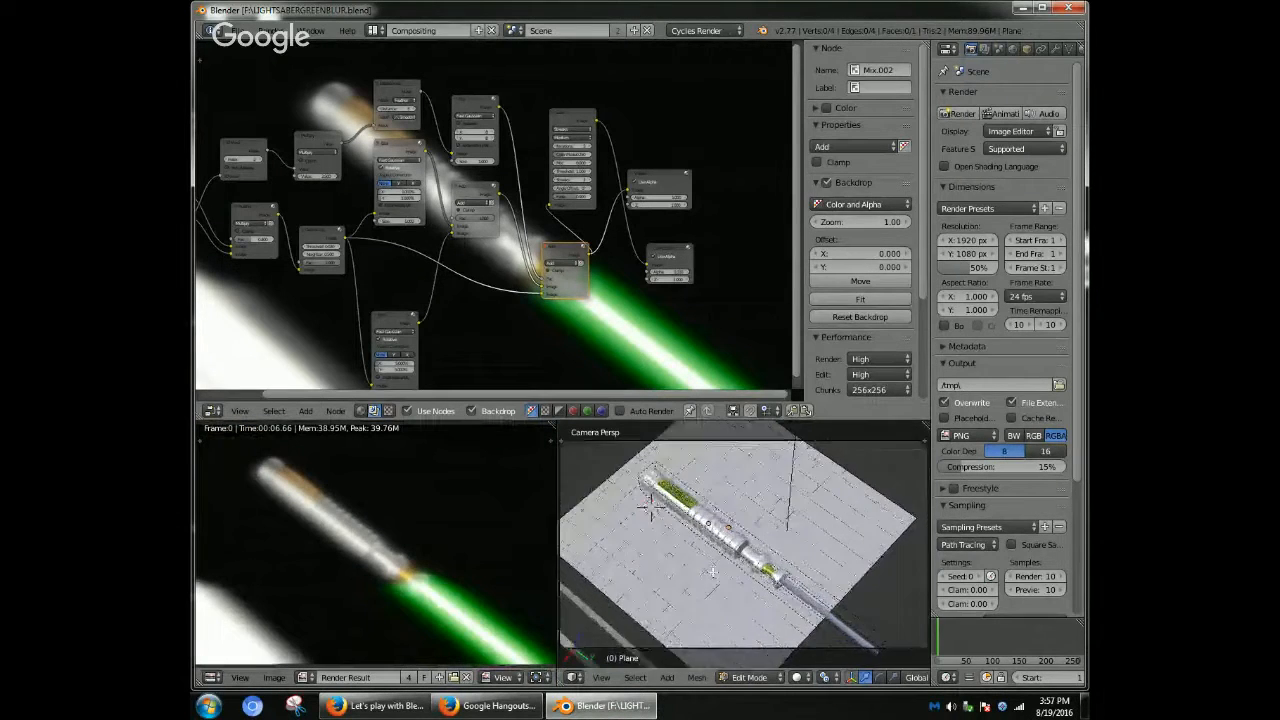
scroll(713, 572, up, 4)
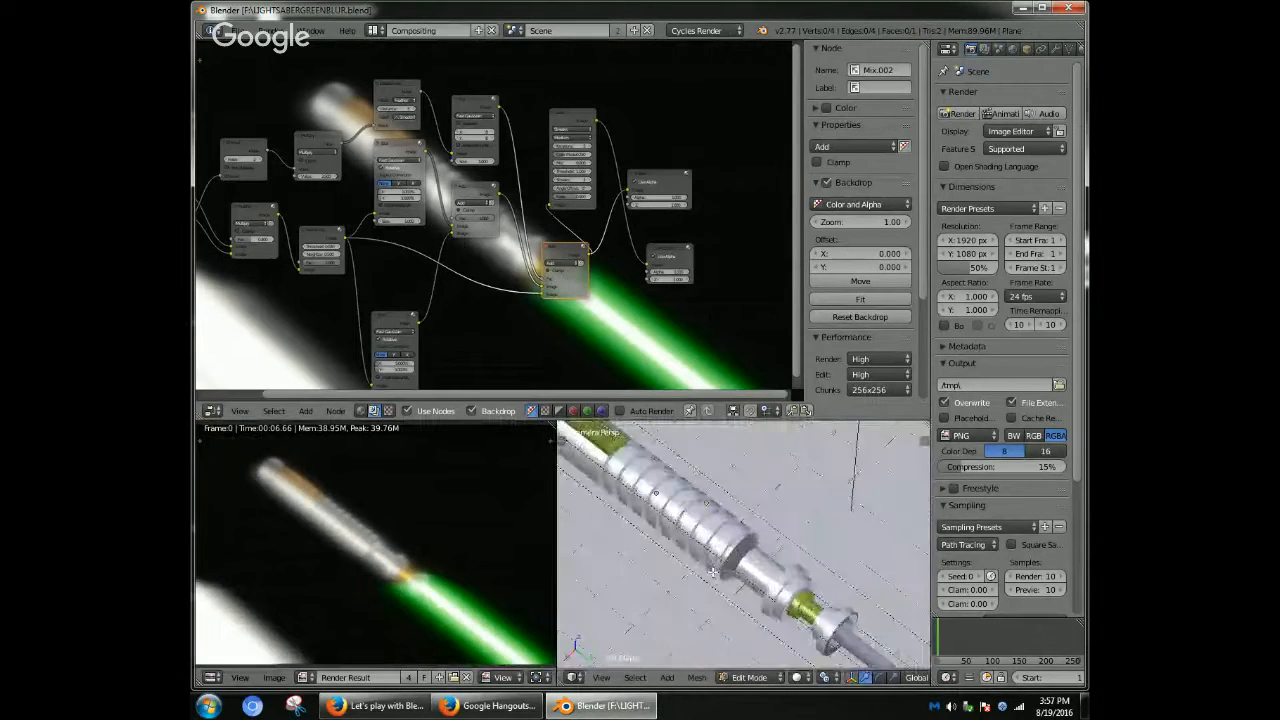
scroll(711, 572, down, 3)
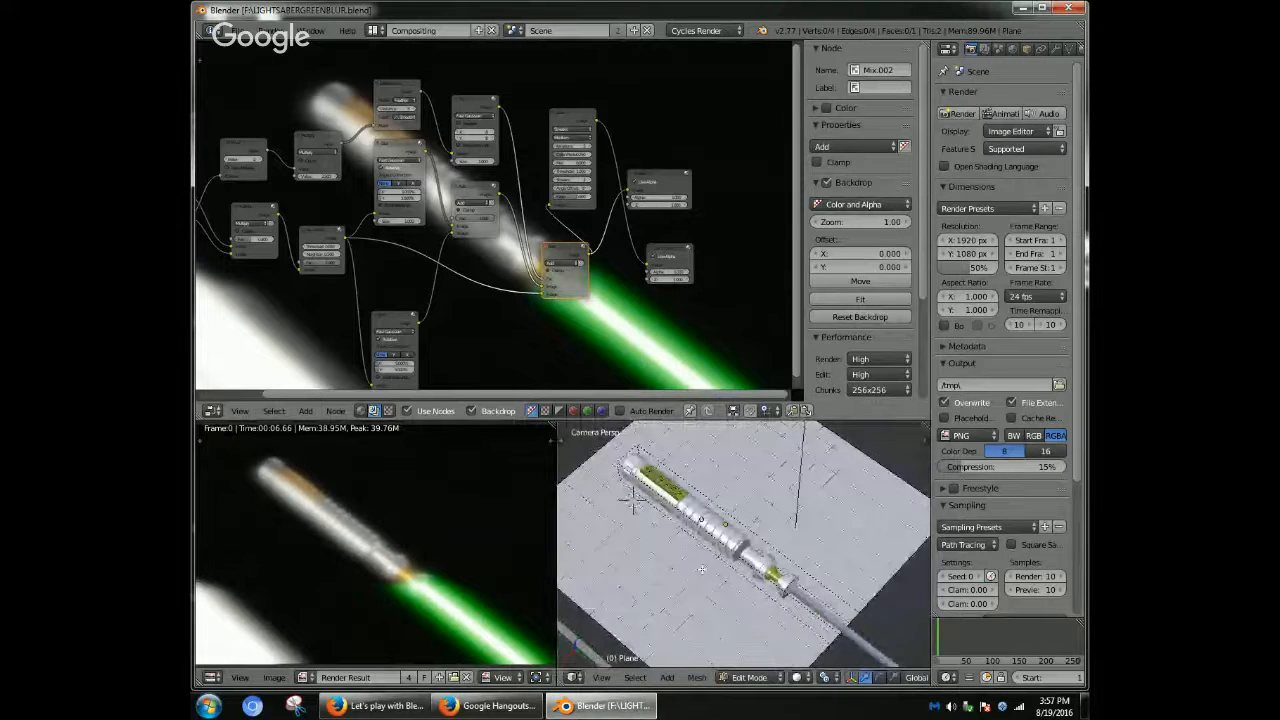
middle_drag(702, 569, 737, 572)
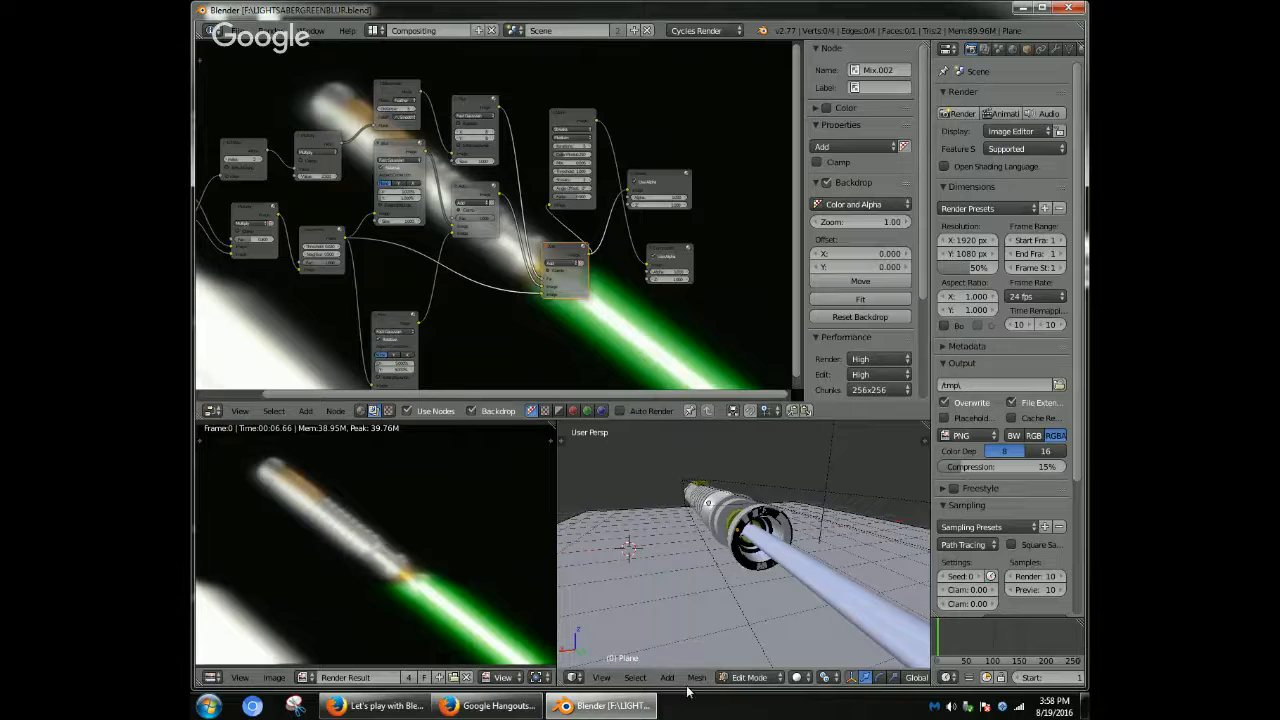
scroll(669, 532, up, 4)
scroll(670, 533, down, 4)
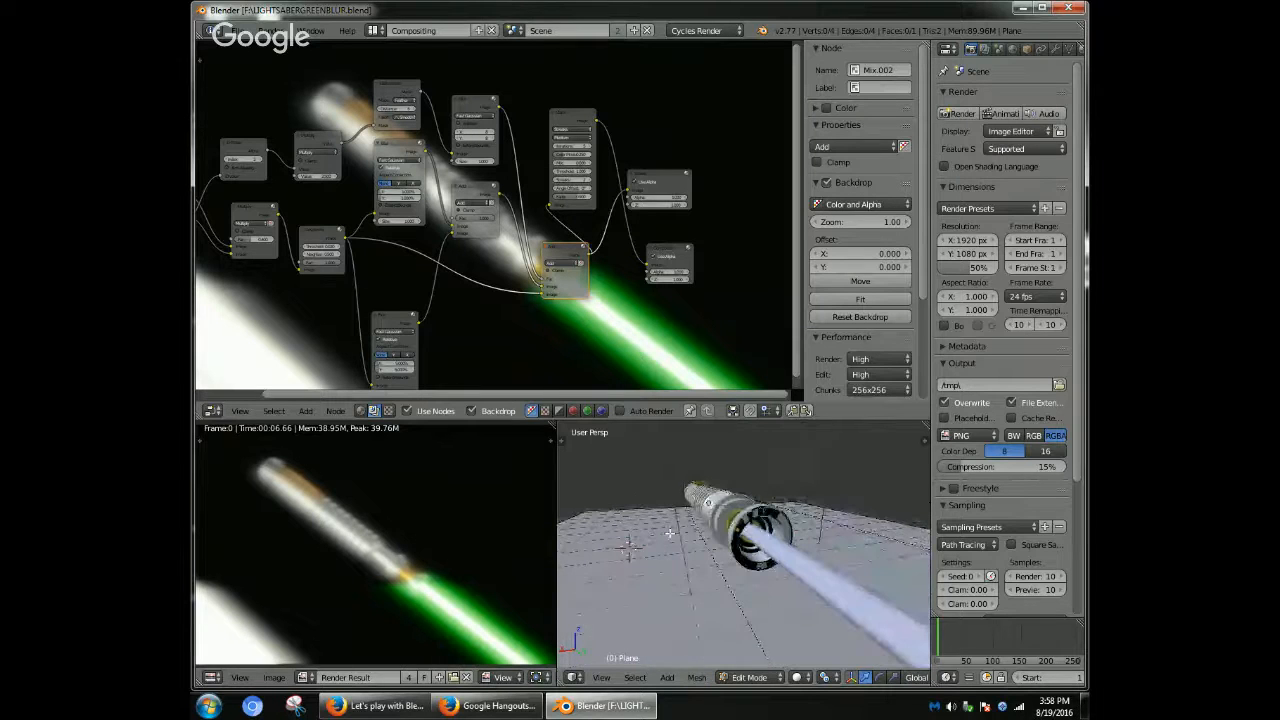
middle_drag(657, 520, 906, 594)
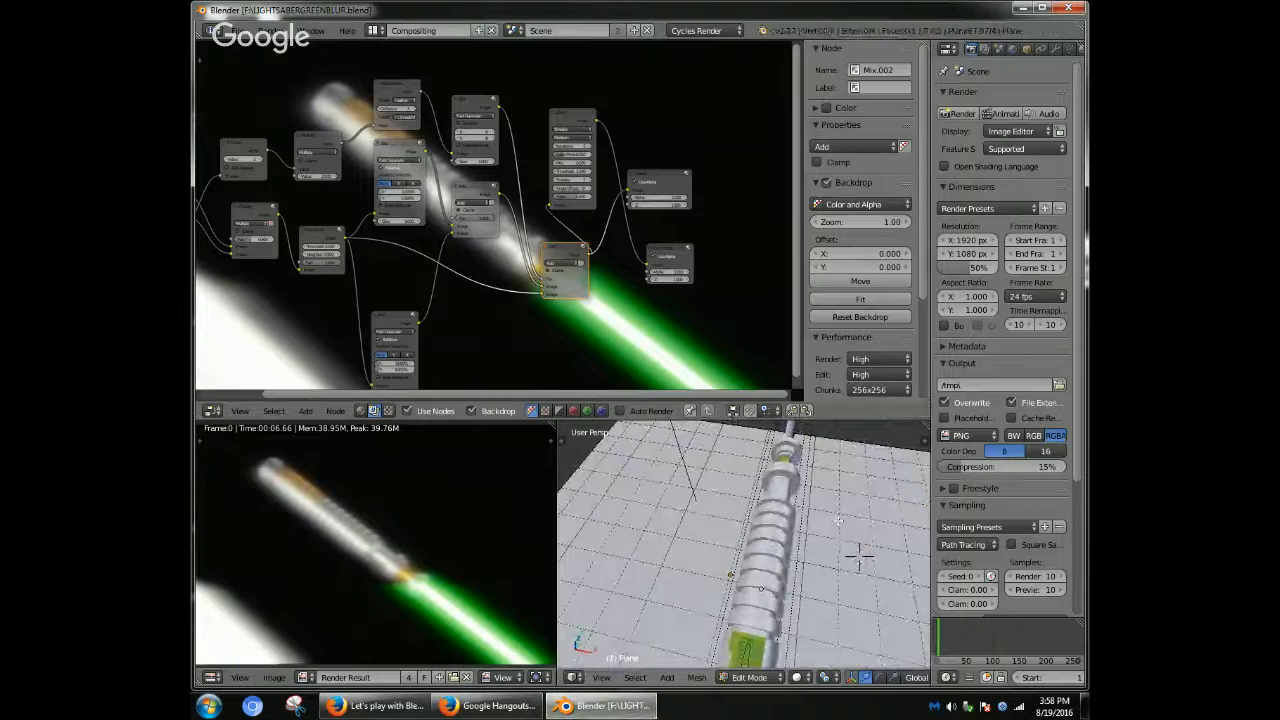
- Inspect the lightsaber's hilt in the render result again and look over the whole compositing node tree
key(j)
key(j)
key(j)
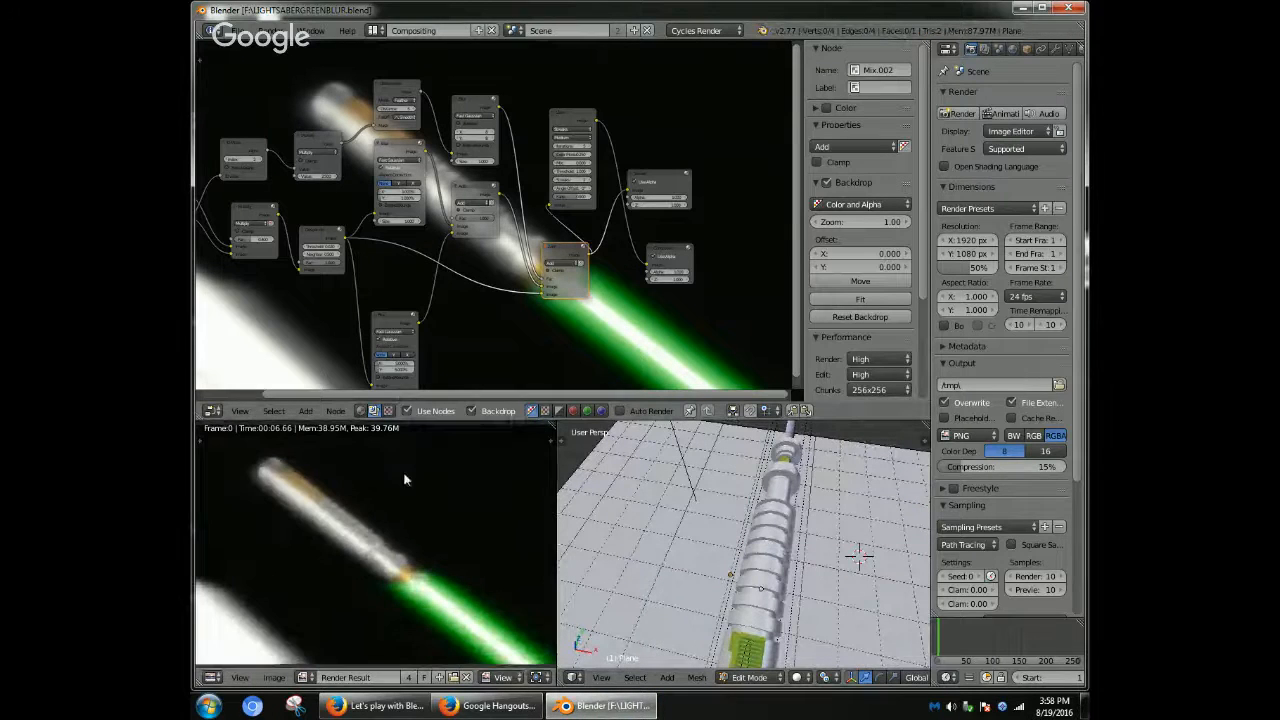
key(j)
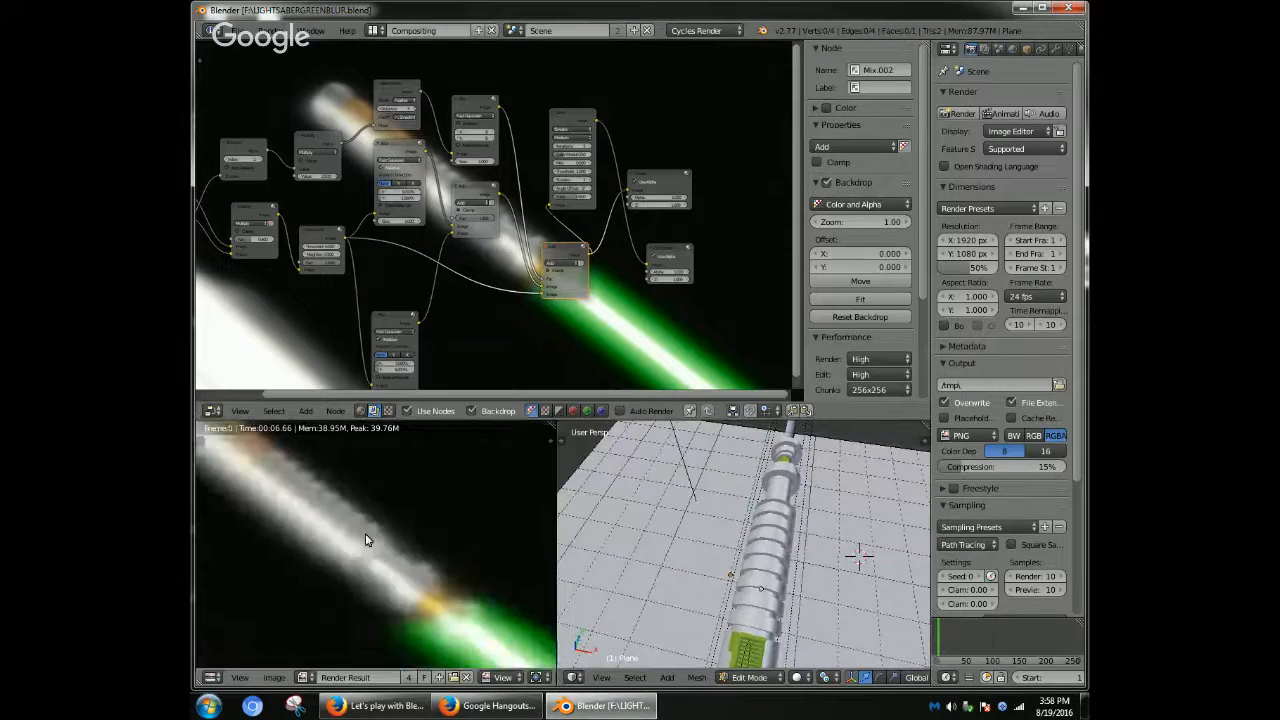
key(j)
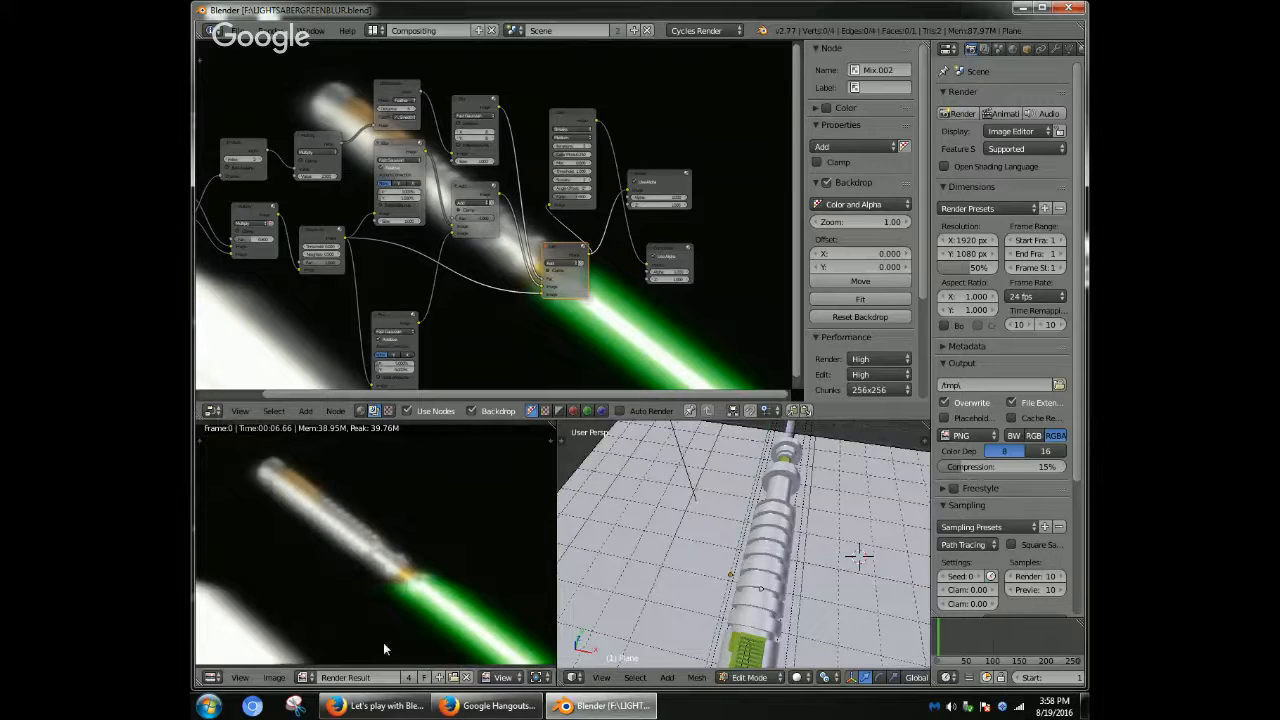
scroll(476, 627, up, 2)
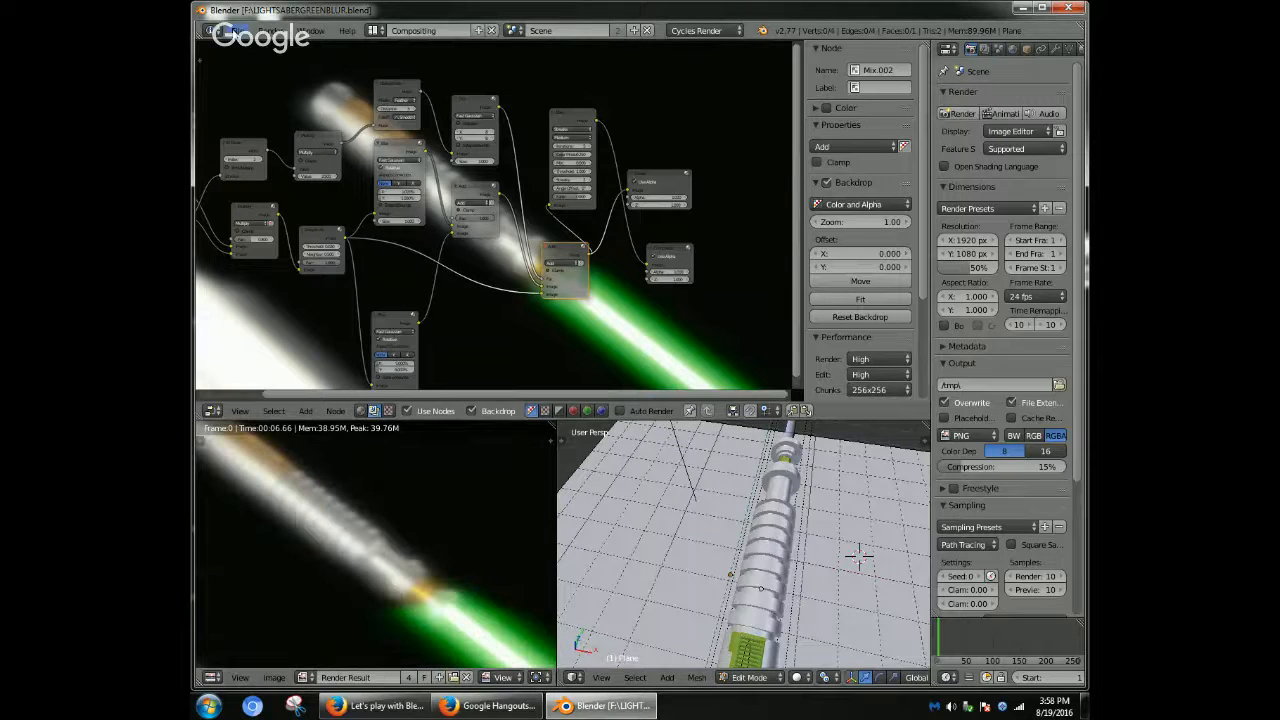
click(230, 30)
scroll(477, 345, down, 3)
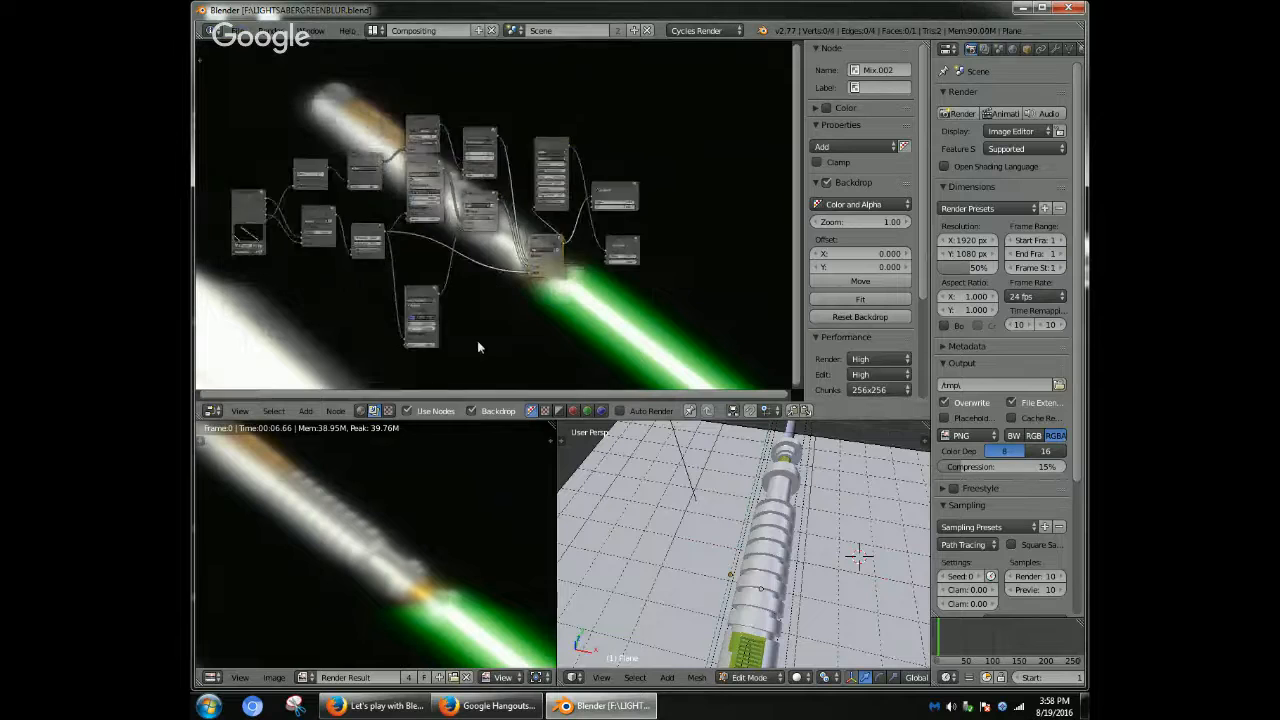
scroll(477, 347, up, 2)
- Open LIGHTSABERGREEN.blend from the F: drive and show the whole lightsaber in the 3D View
click(272, 30)
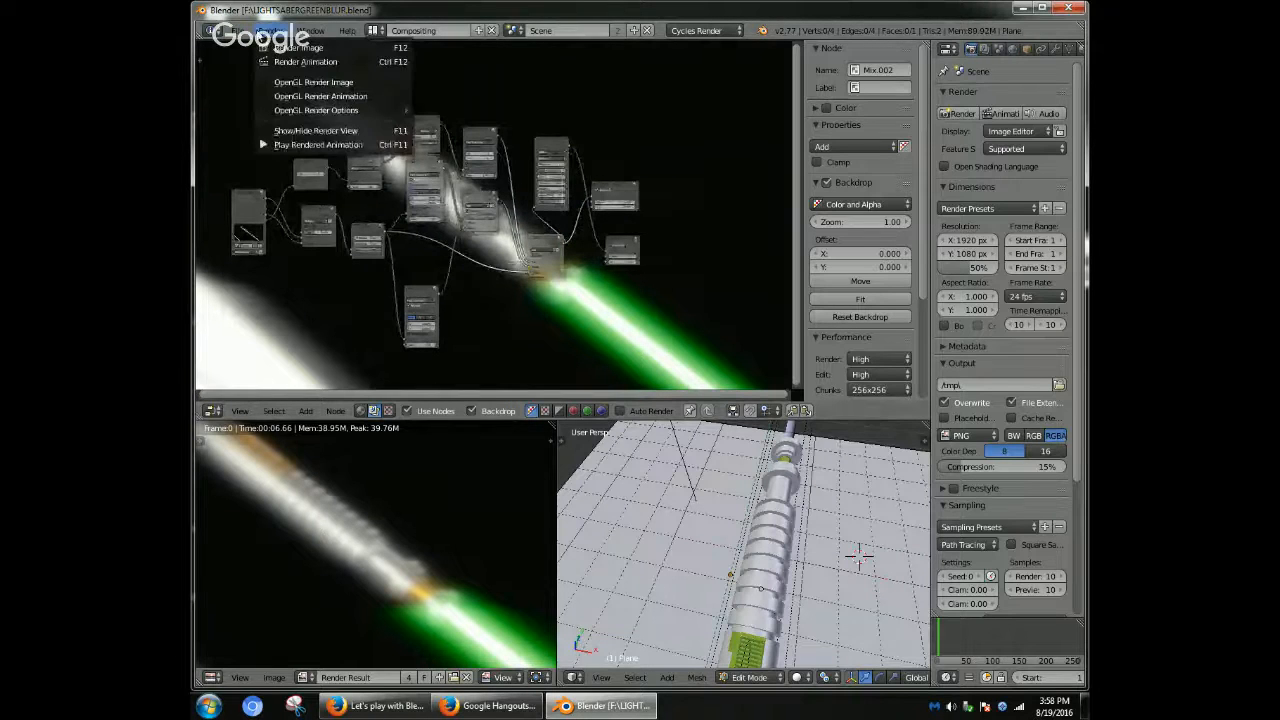
mouse_move(240, 32)
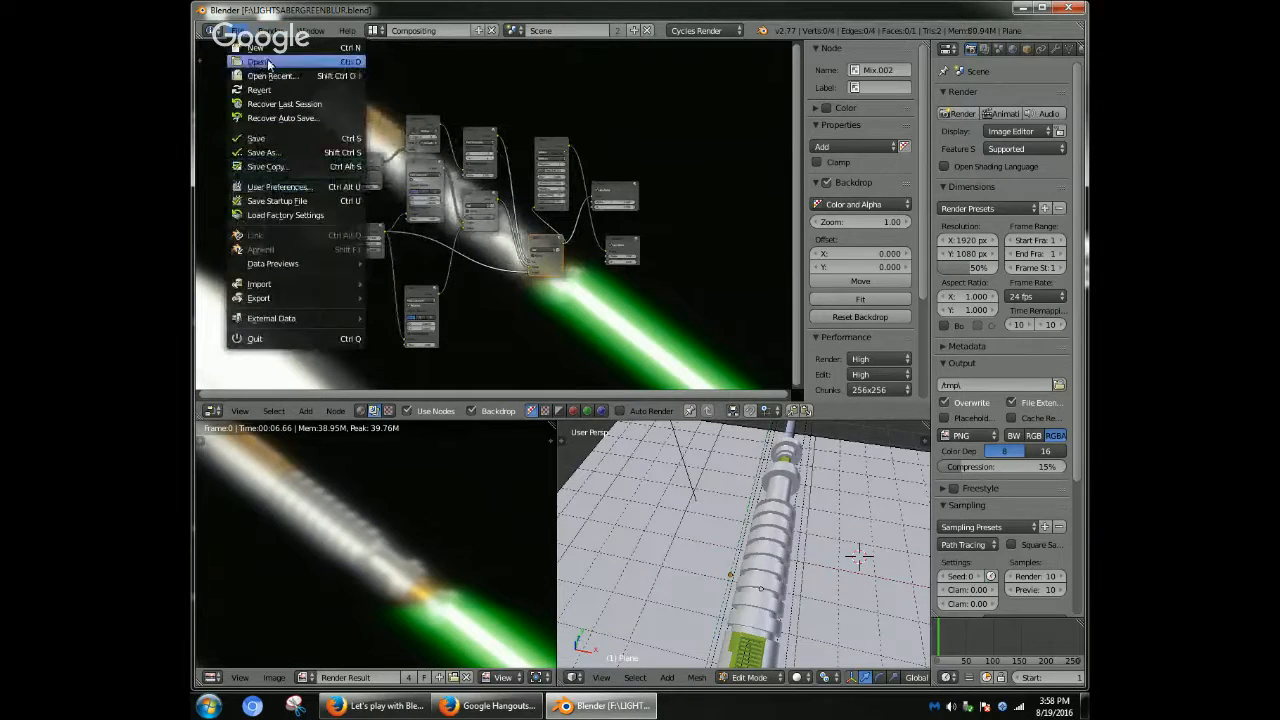
click(268, 64)
click(415, 242)
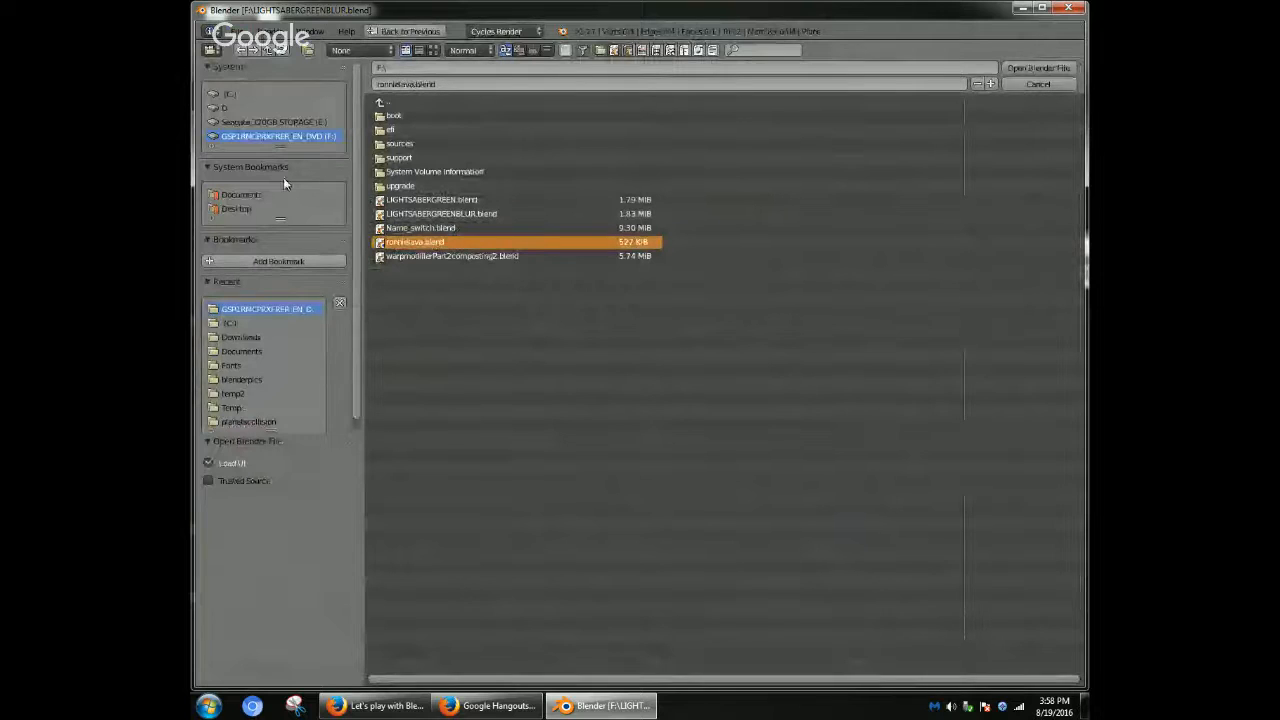
click(285, 139)
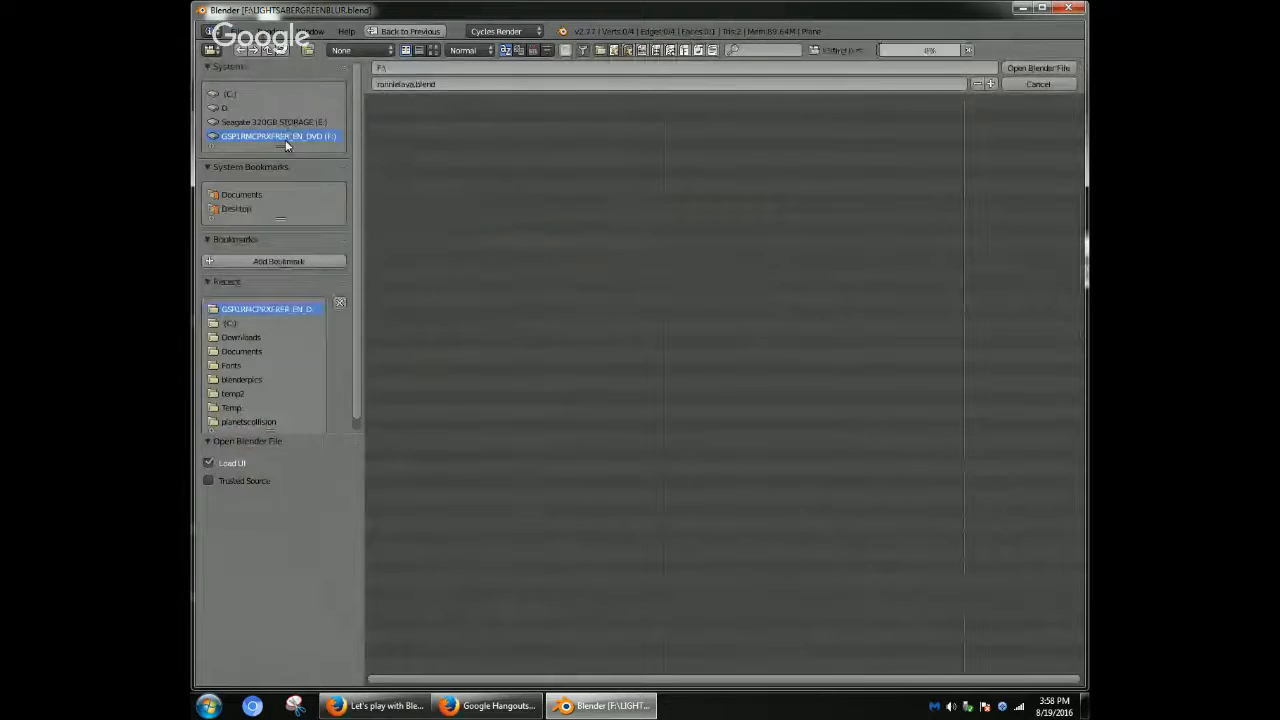
click(300, 95)
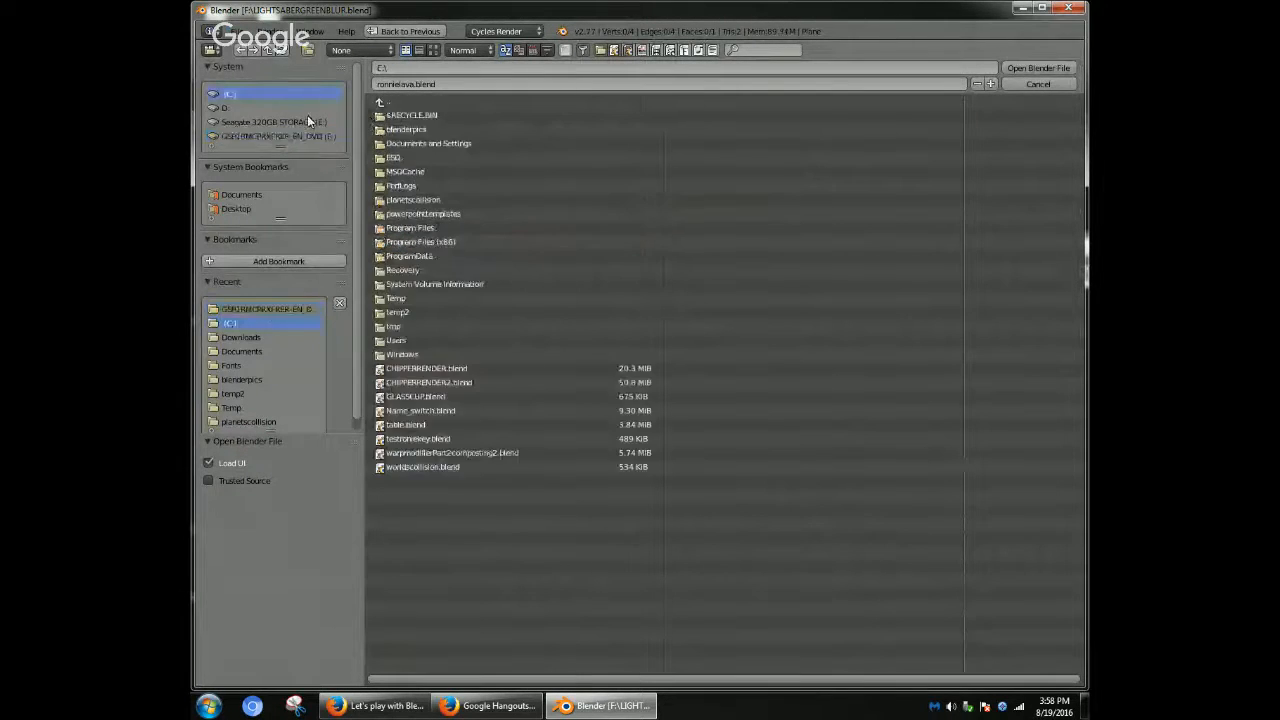
click(285, 136)
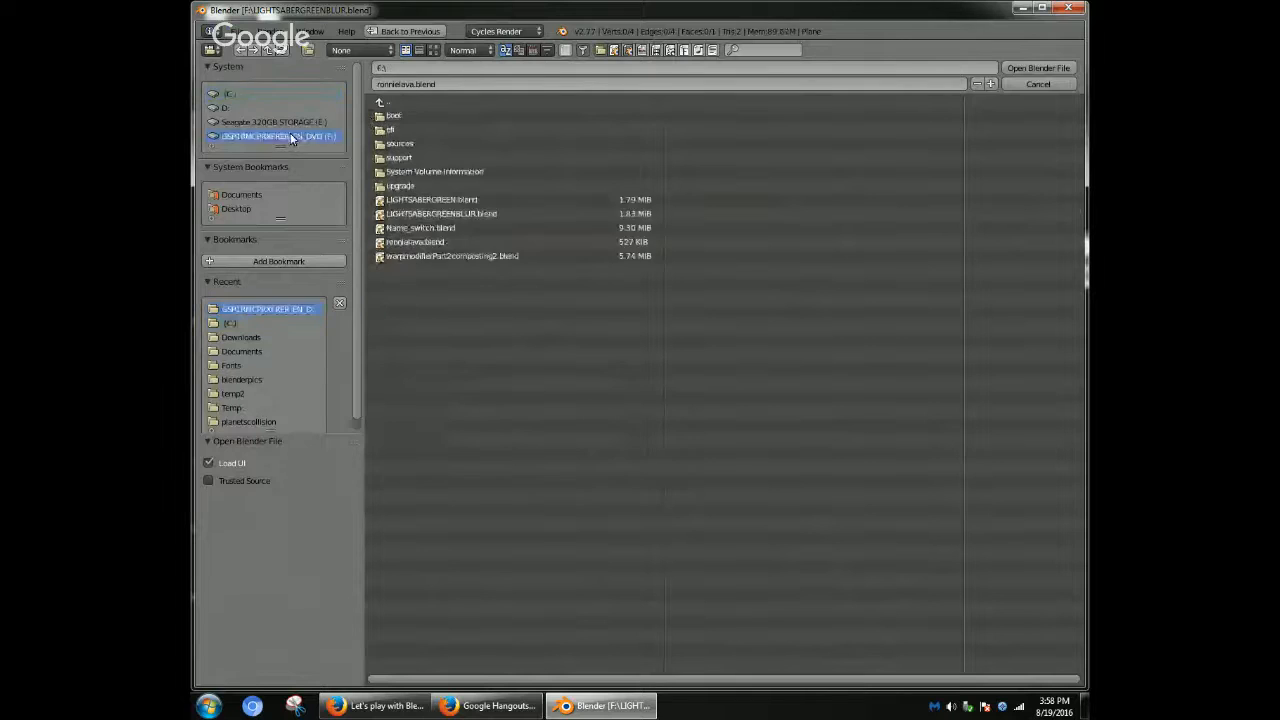
click(416, 199)
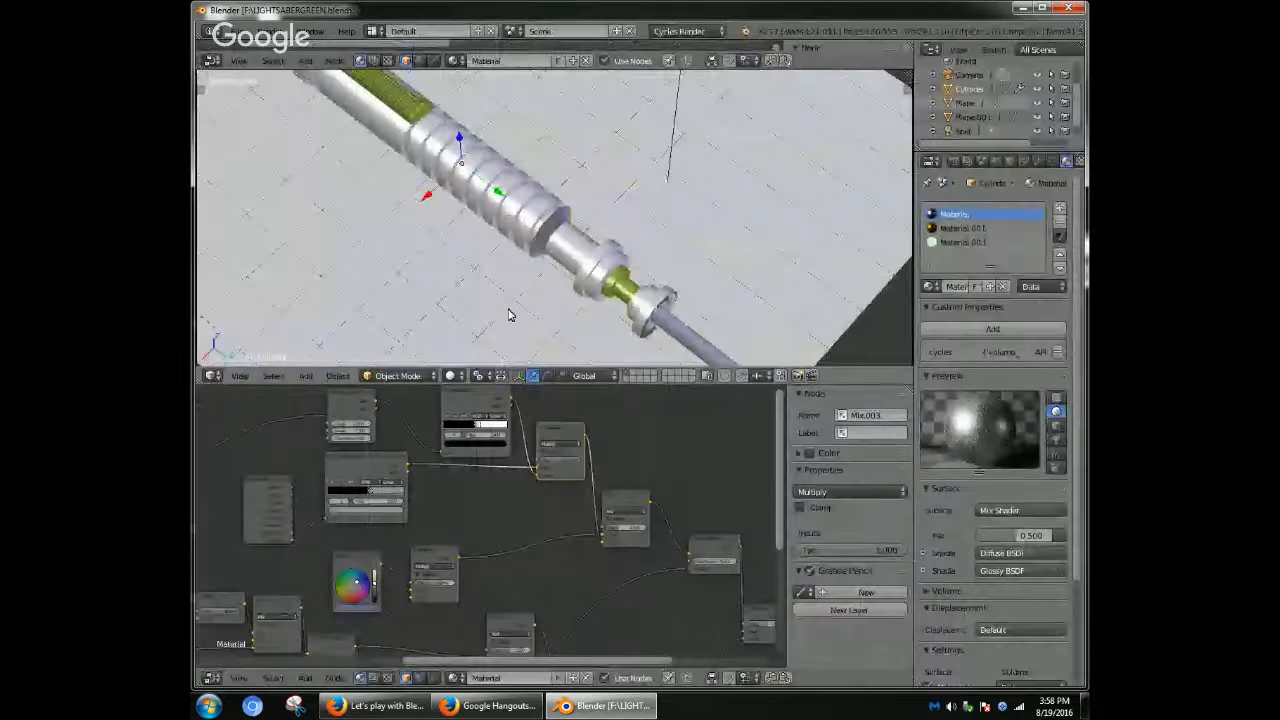
scroll(492, 311, down, 4)
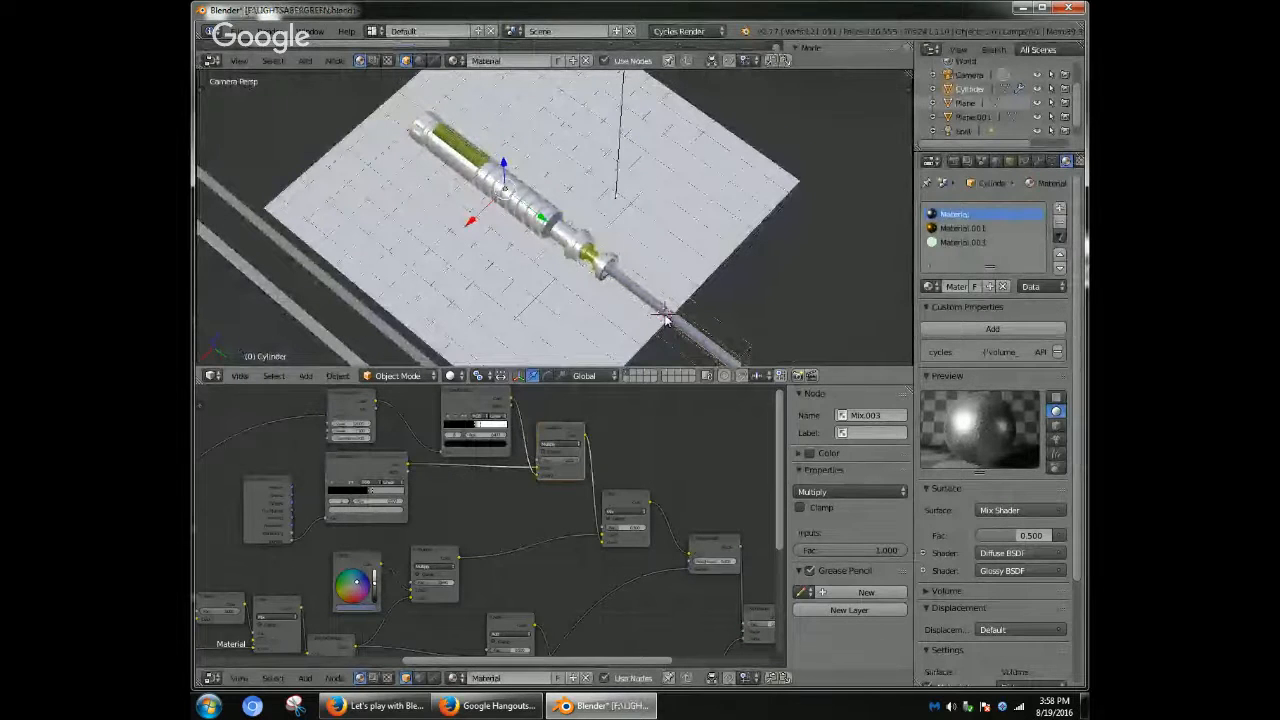
- Scale the lightsaber up very slightly, by about 1.01, and render a test image to check the hilt up close
key(s)
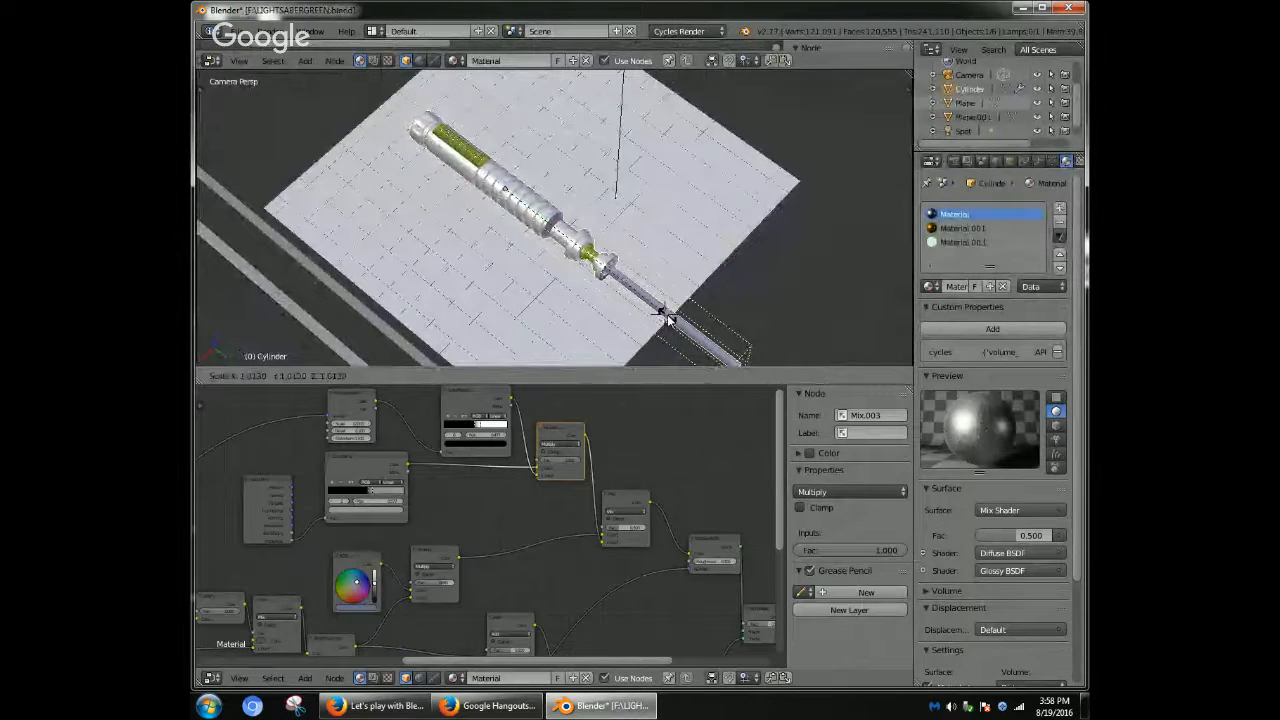
click(668, 318)
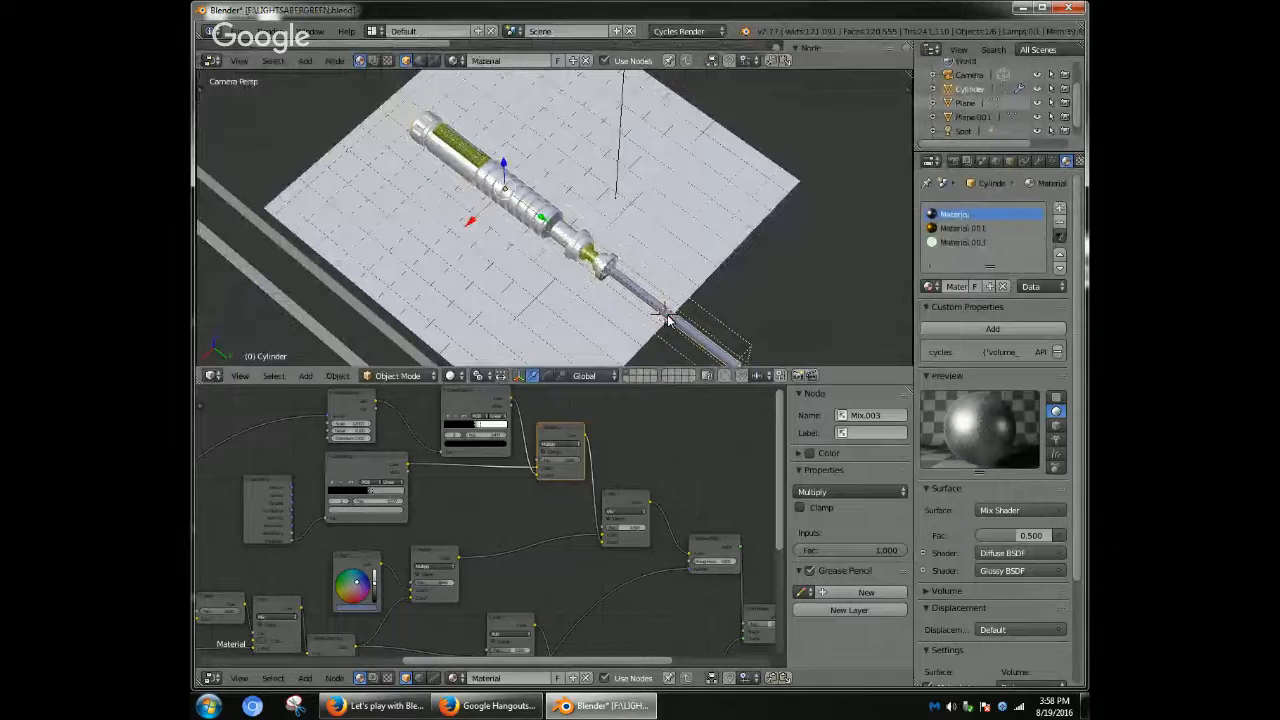
key(F12)
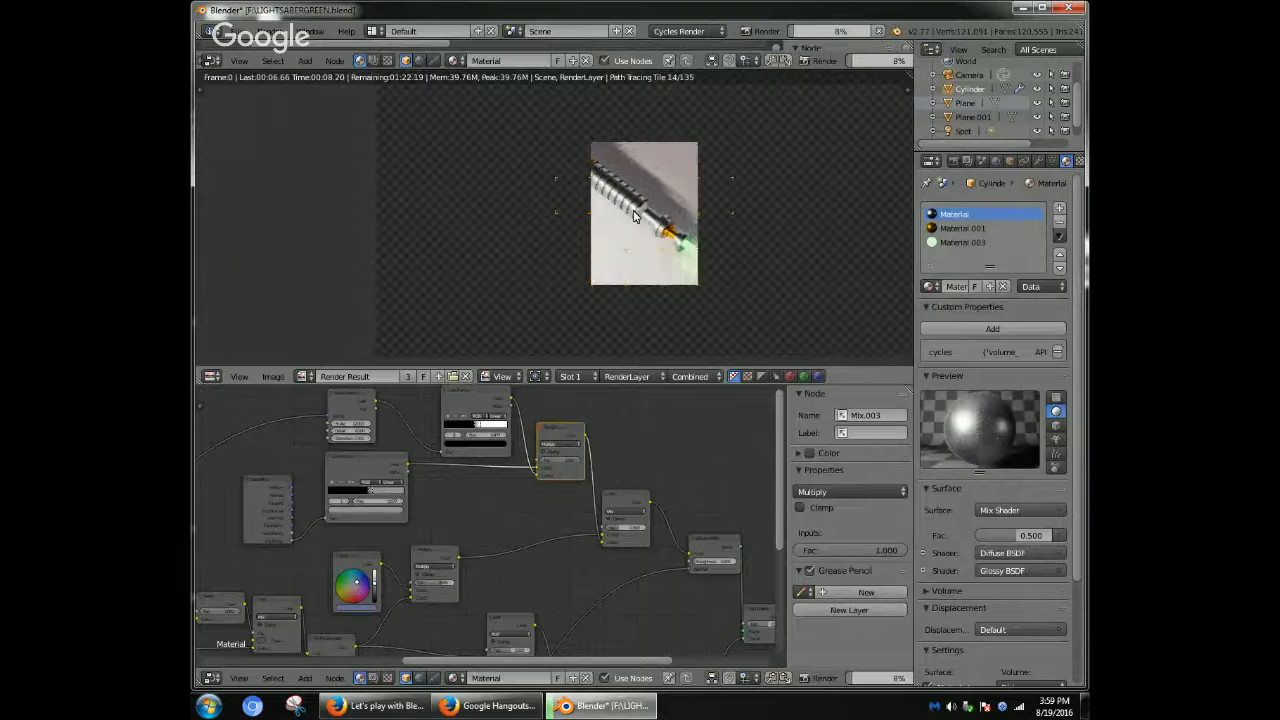
scroll(632, 215, up, 5)
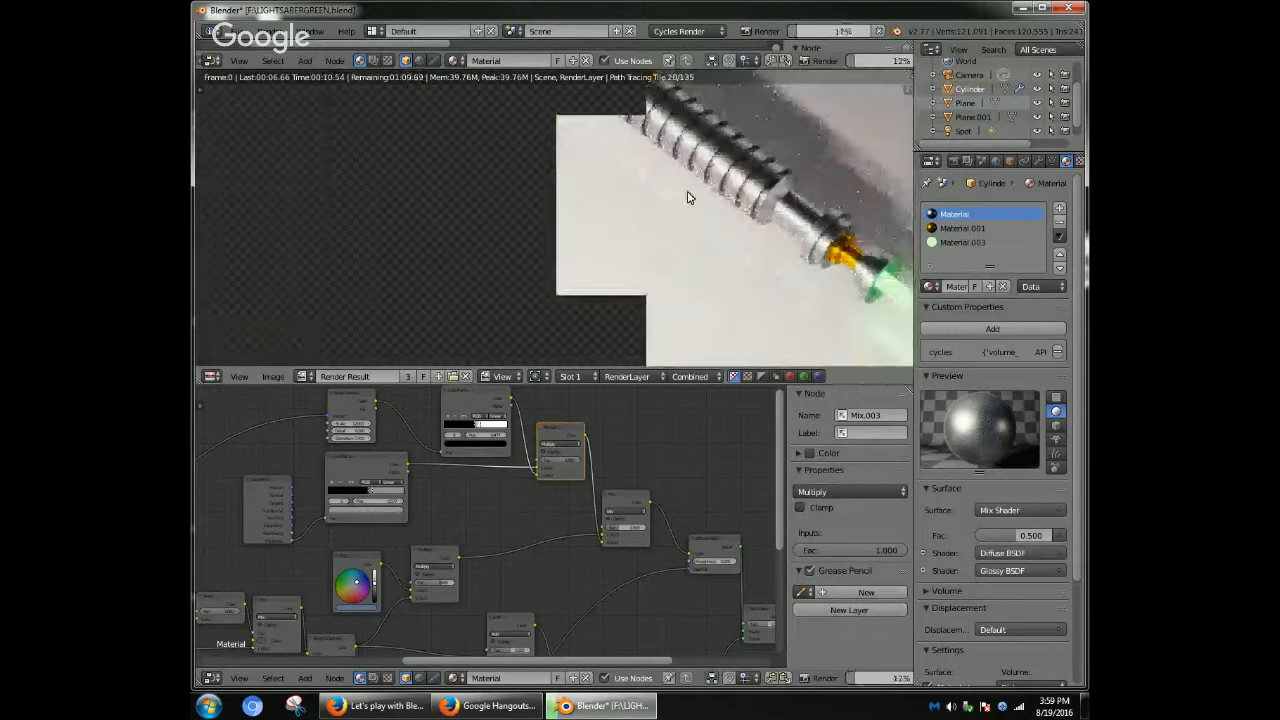
scroll(640, 229, up, 2)
middle_drag(640, 229, 571, 257)
scroll(575, 258, up, 1)
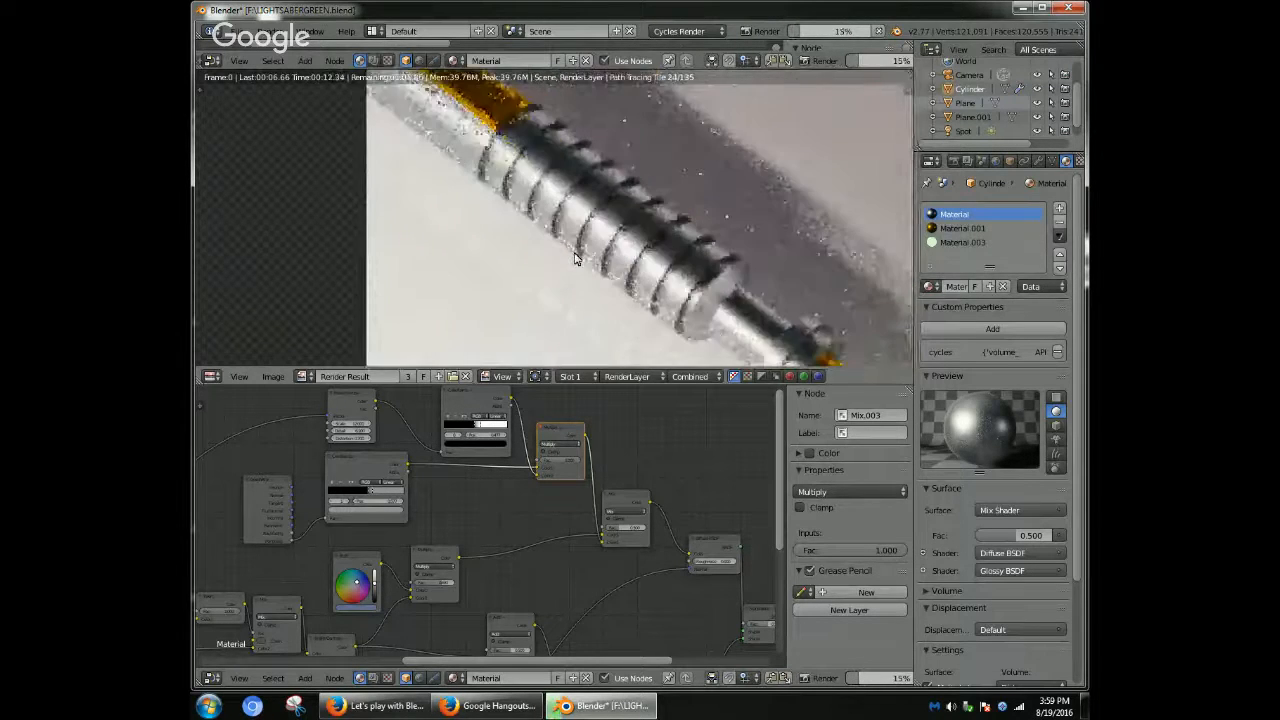
scroll(575, 258, down, 4)
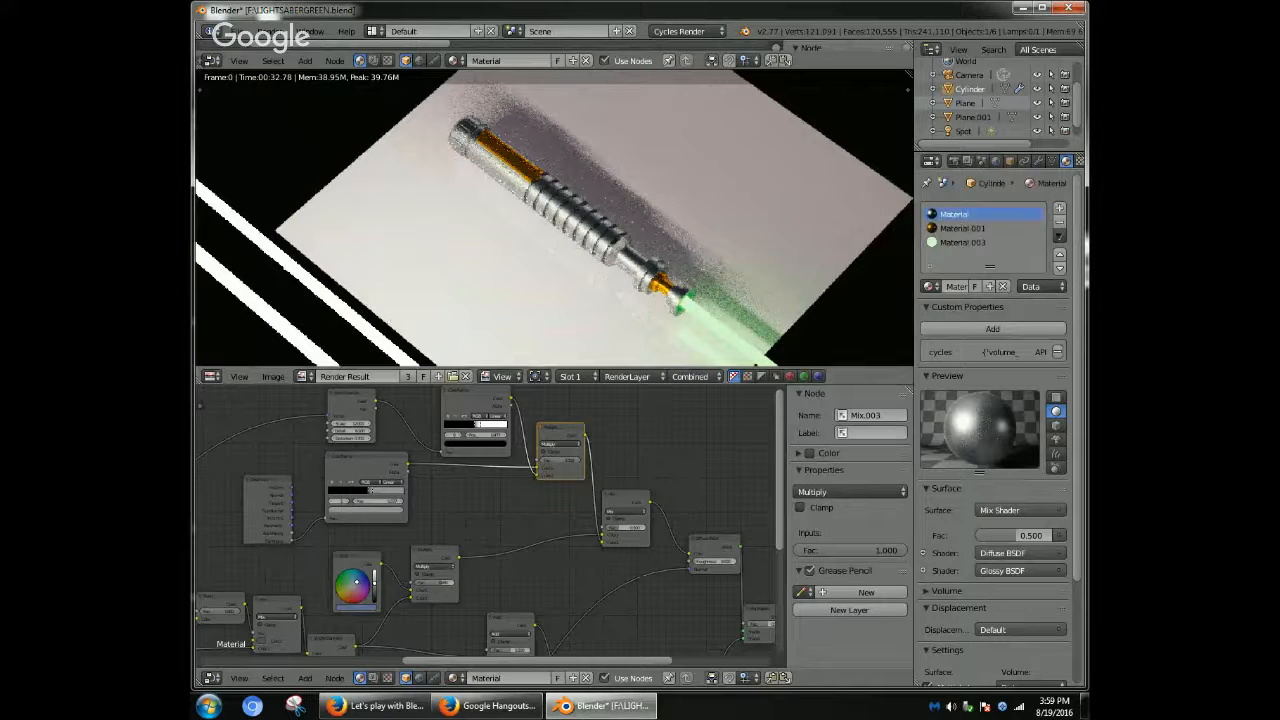
- Return to the 3D scene and make the emissive strip plane beside the floor invisible to camera rays in its Cycles ray visibility
click(212, 377)
click(230, 361)
right_click(330, 333)
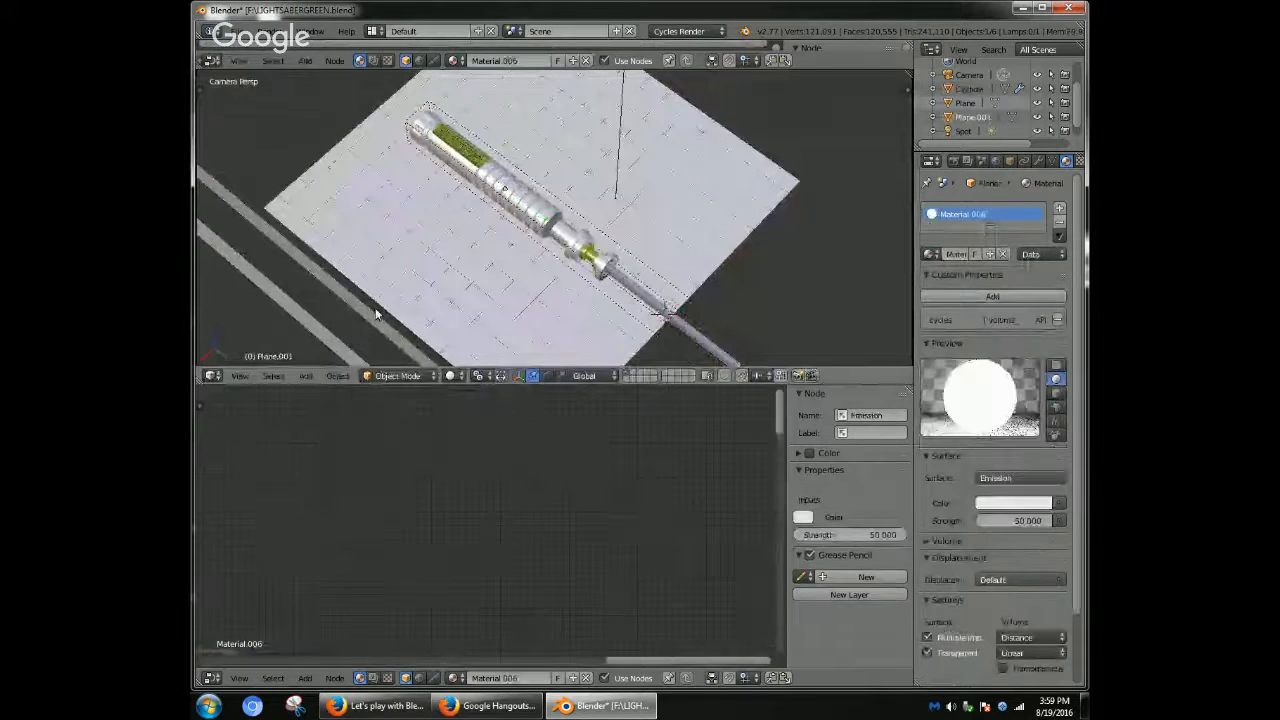
scroll(990, 110, down, 1)
click(1011, 161)
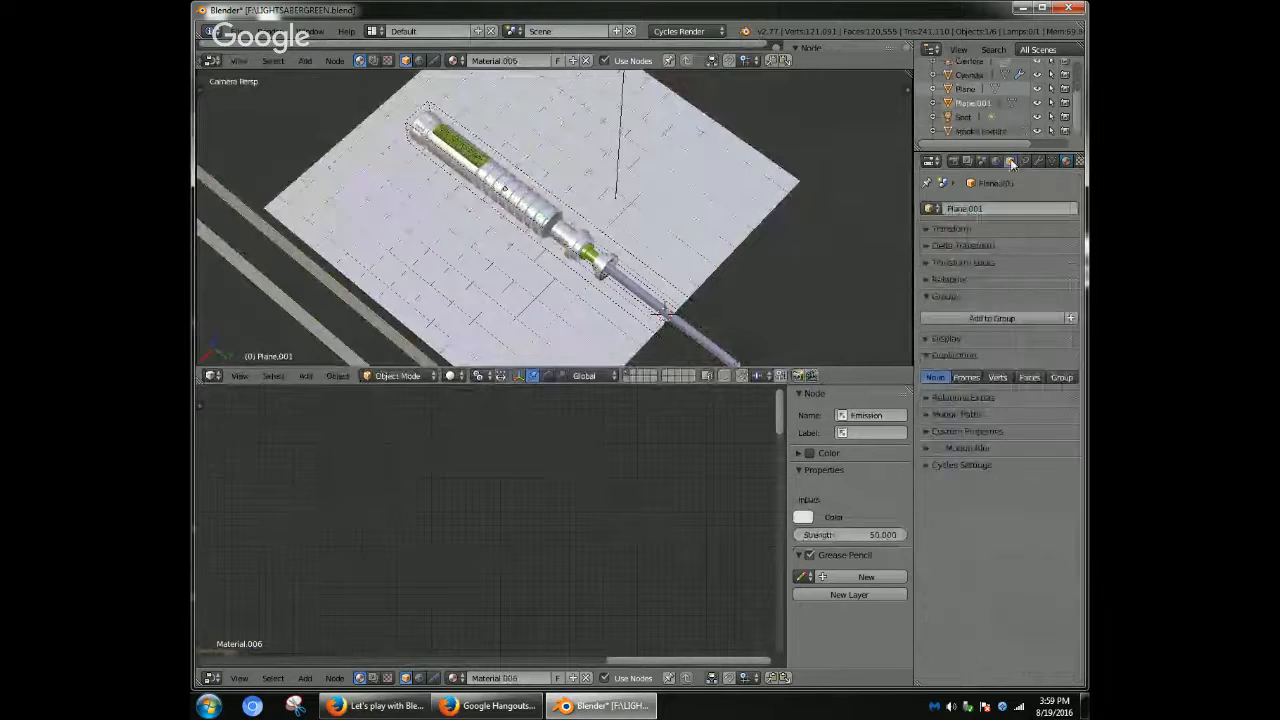
click(958, 465)
click(926, 504)
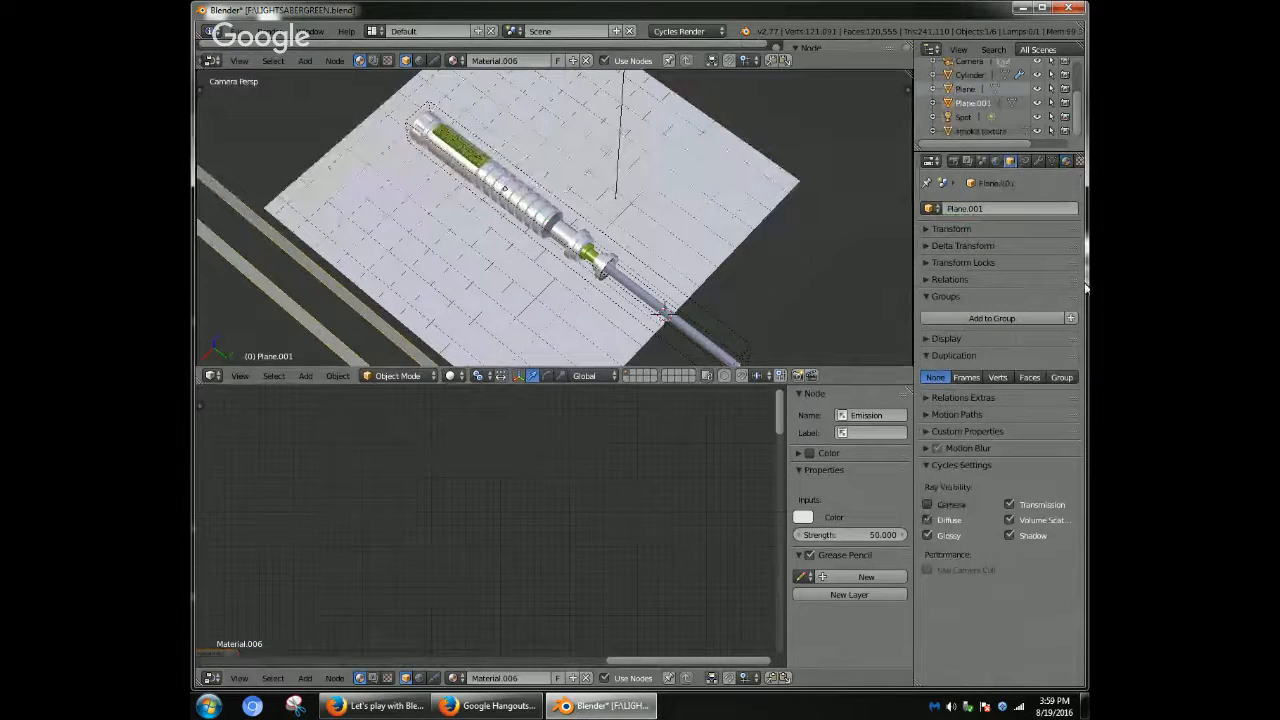
- Reselect the lightsaber cylinder and set the Cycles render samples to 250
right_click(604, 257)
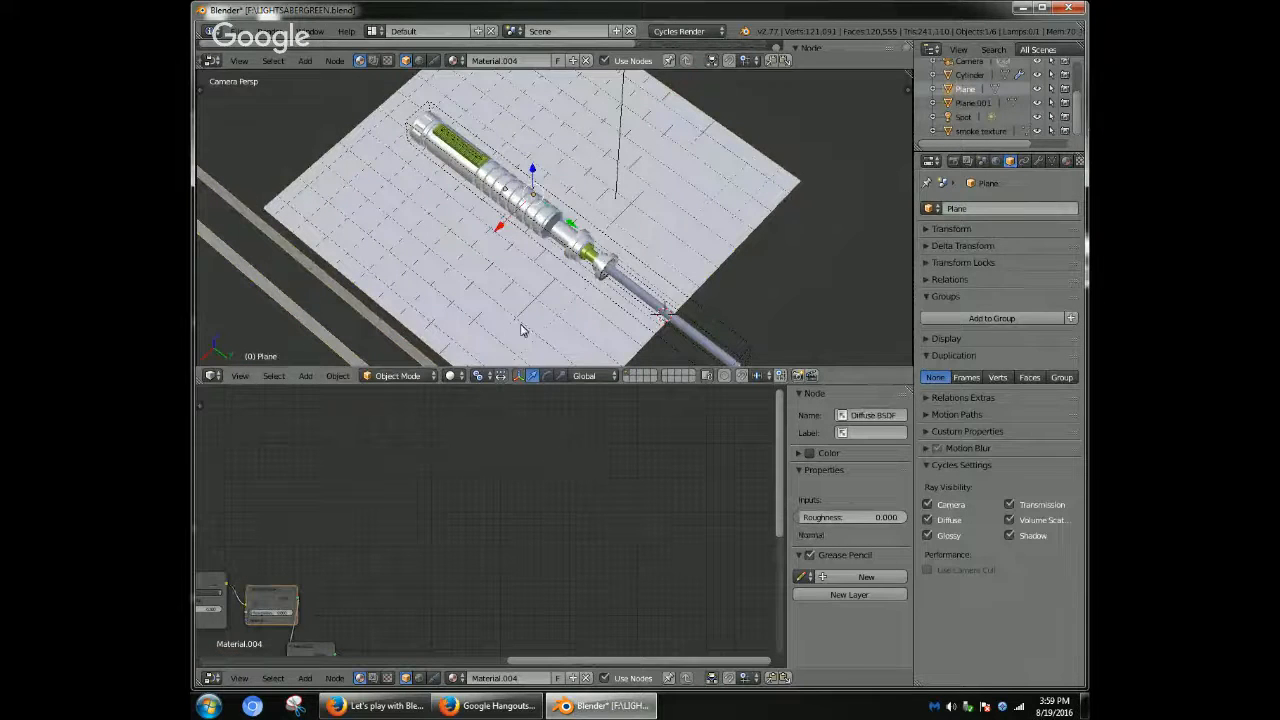
right_click(604, 234)
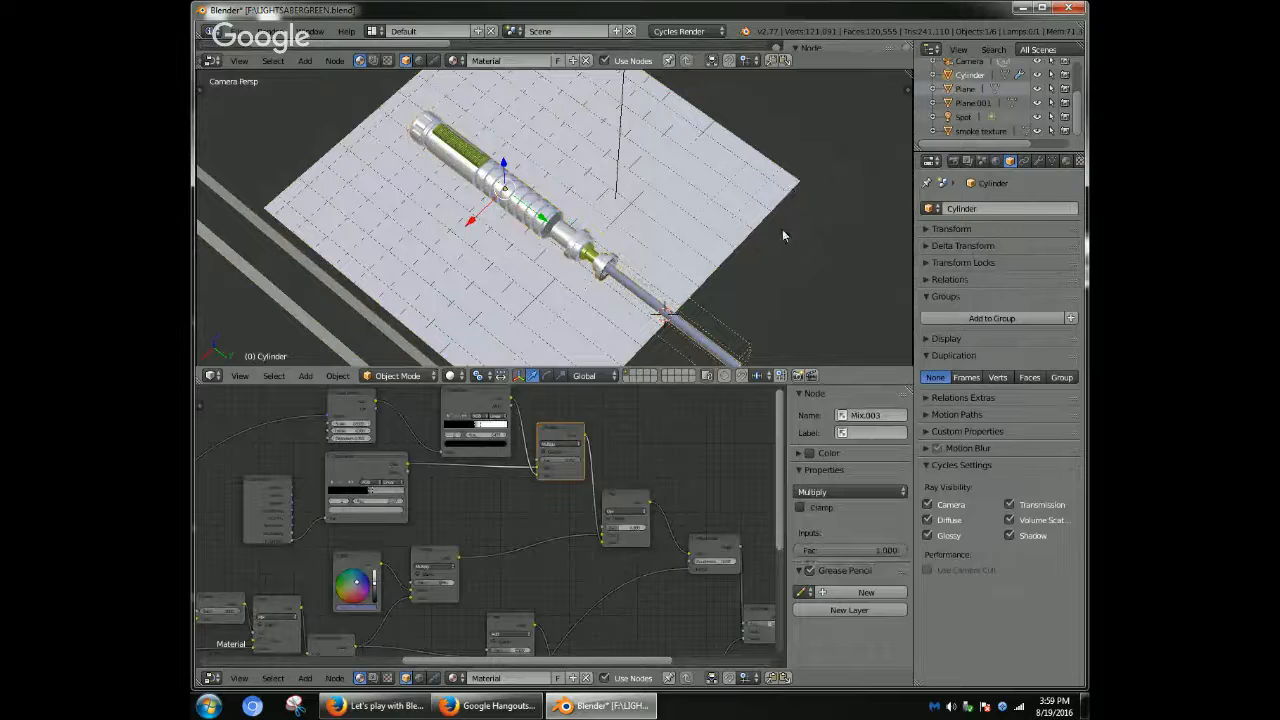
click(953, 160)
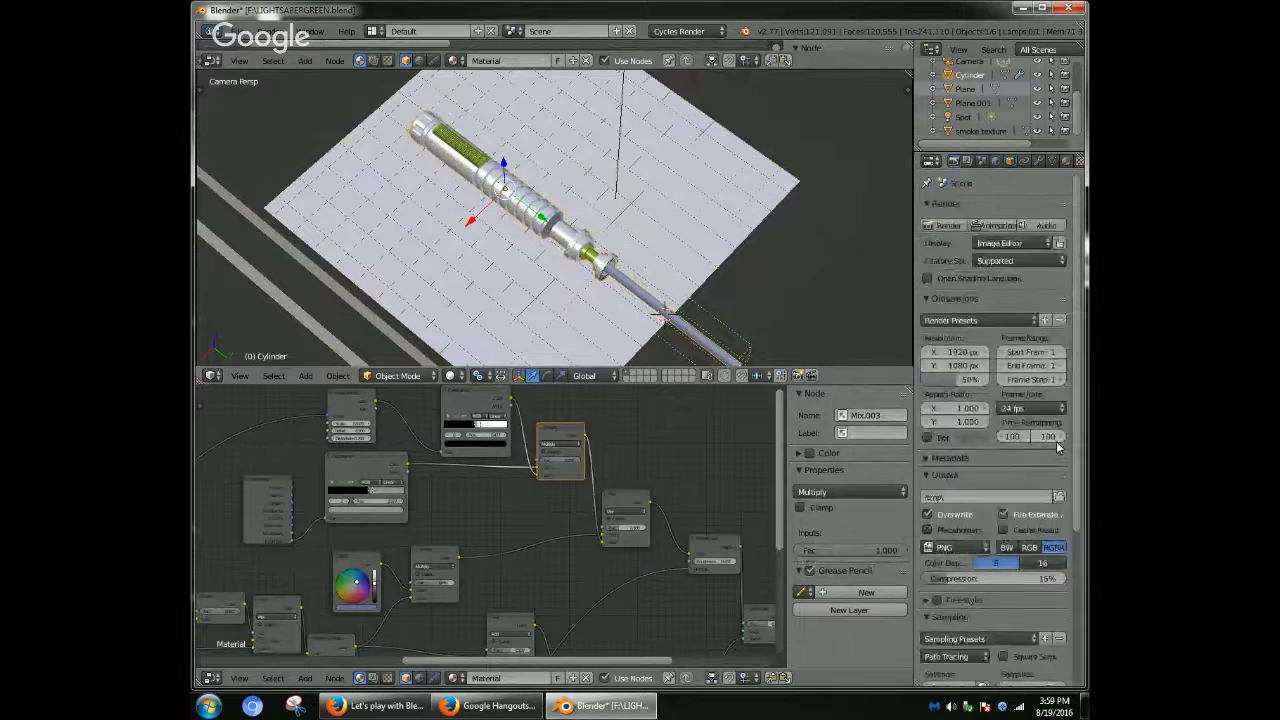
scroll(1066, 520, down, 5)
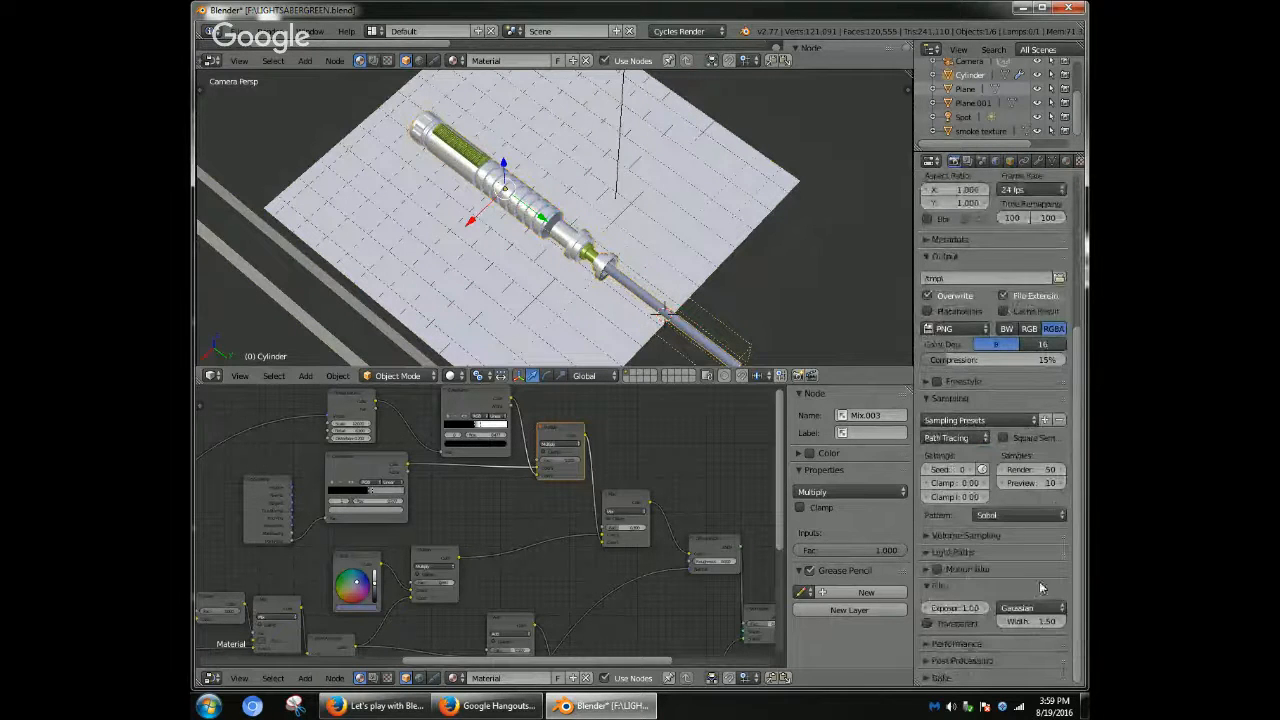
click(1033, 469)
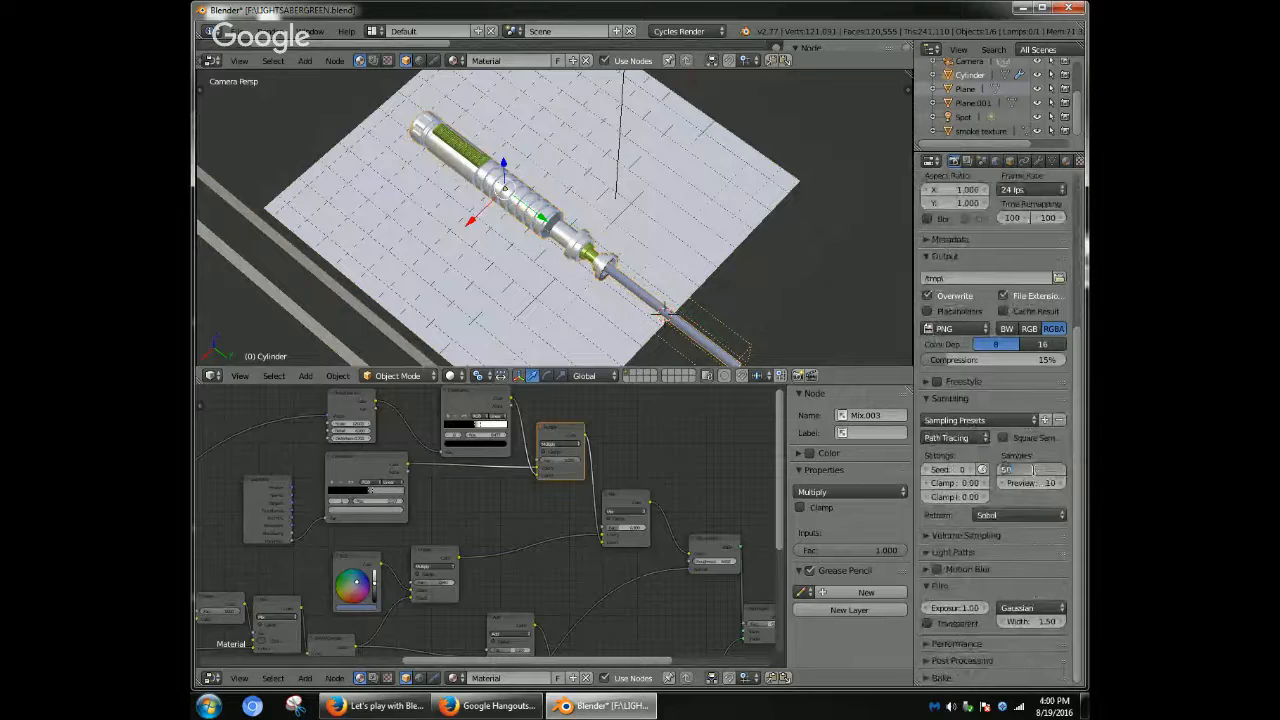
text(250)
key(Return)
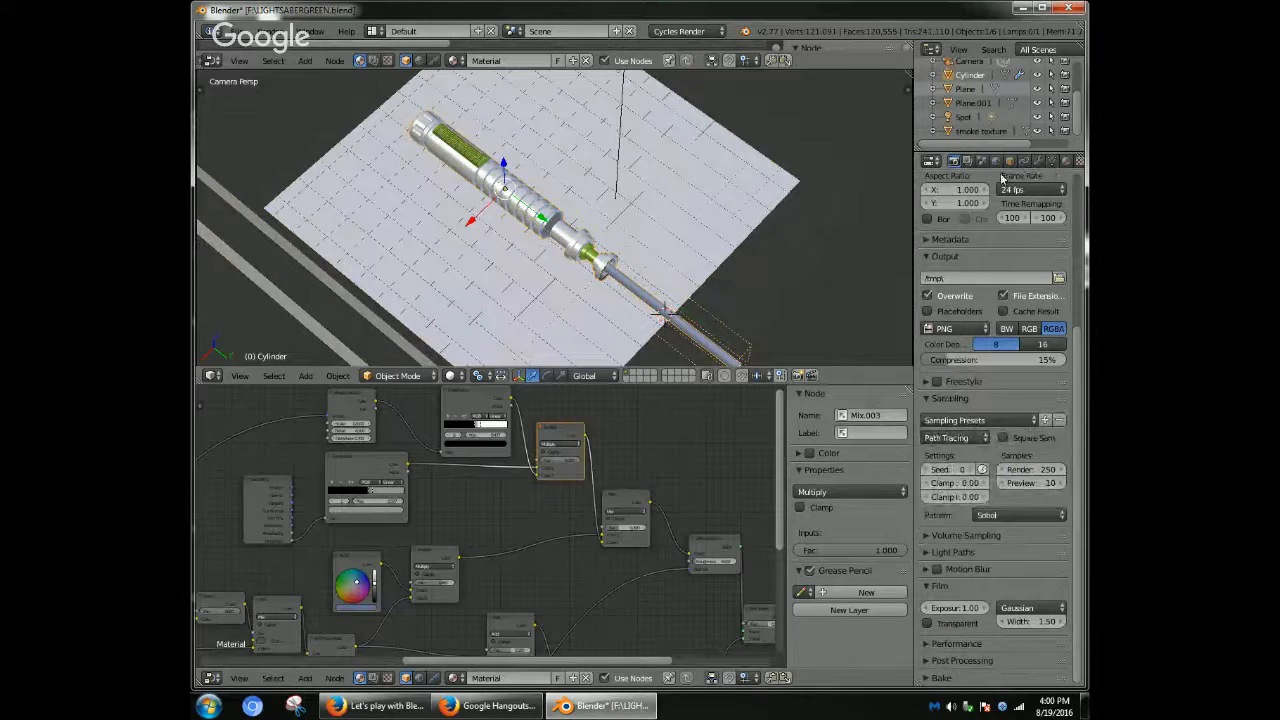
- Render the scene again and inspect the hilt and its shadow for noise while the tiles are processed
scroll(996, 138, up, 2)
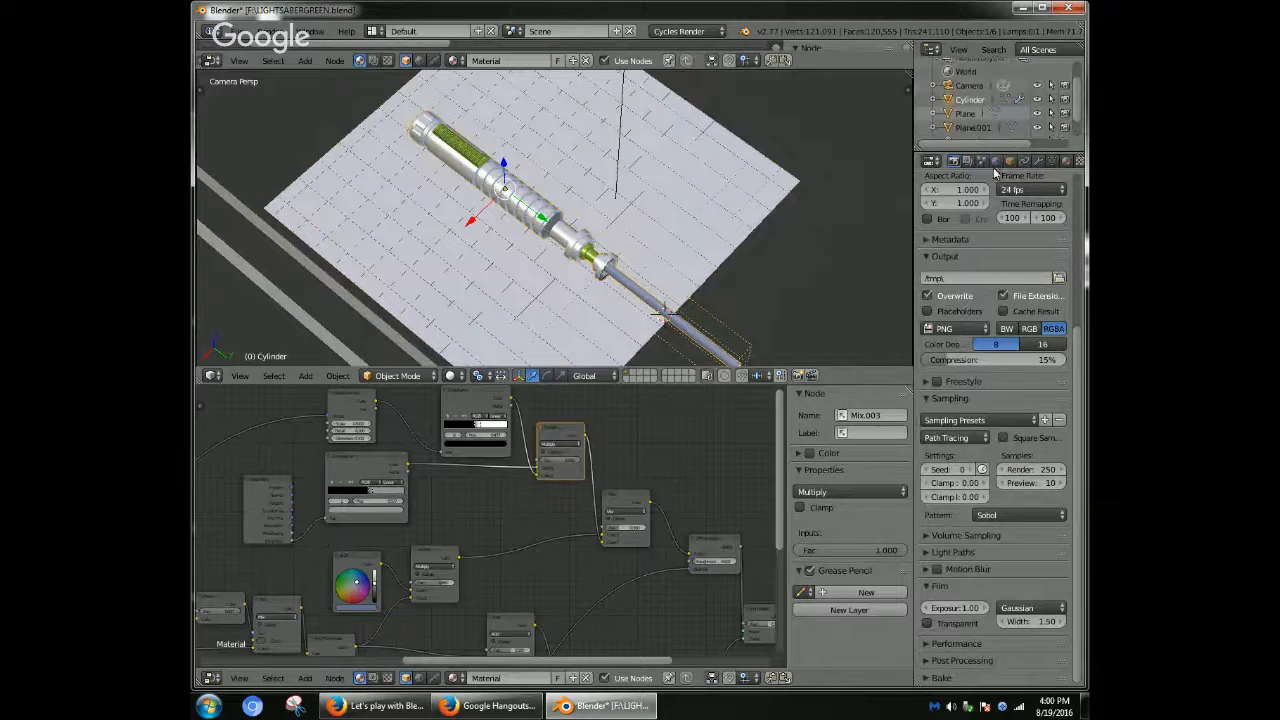
scroll(975, 185, up, 5)
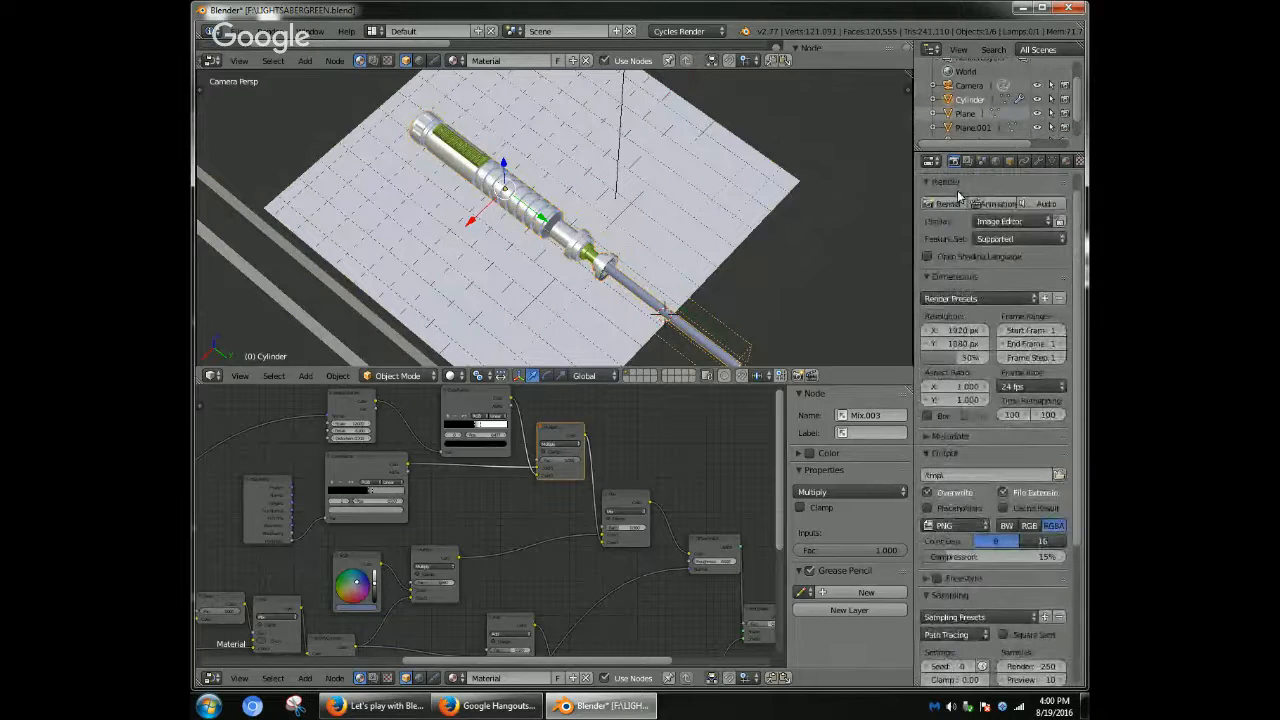
click(954, 202)
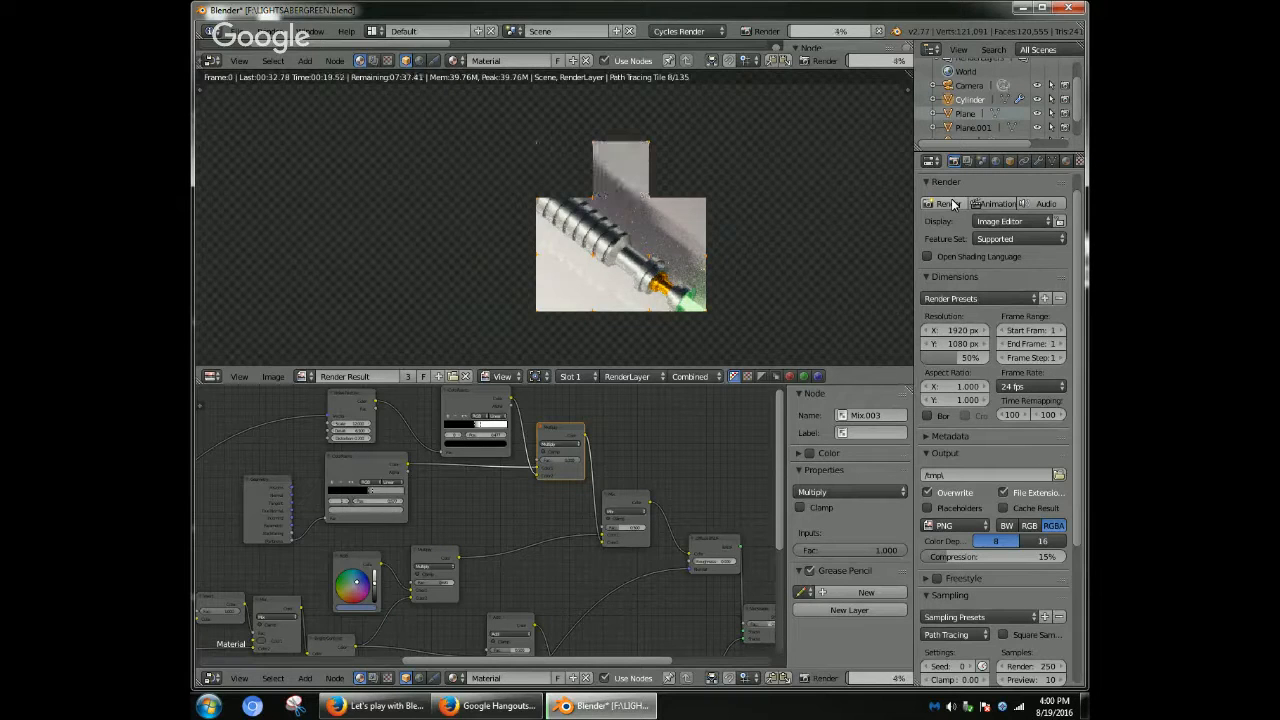
scroll(733, 202, up, 3)
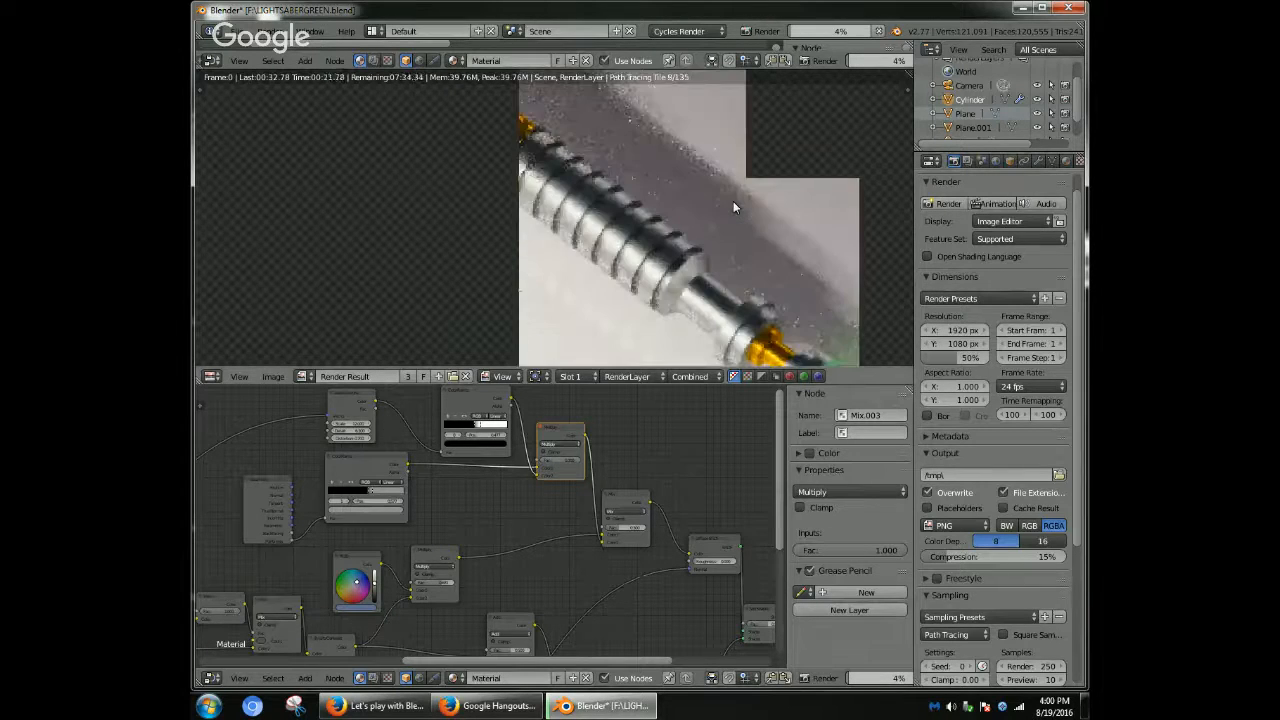
scroll(733, 202, down, 3)
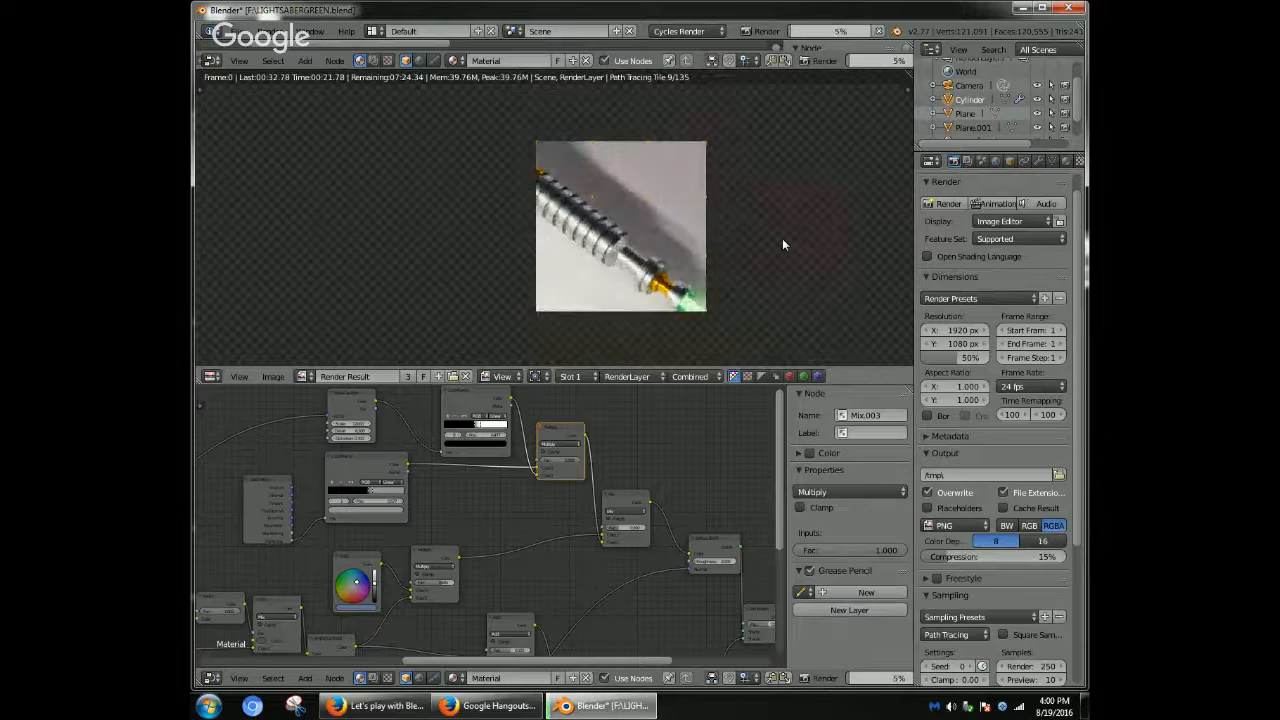
scroll(671, 222, up, 2)
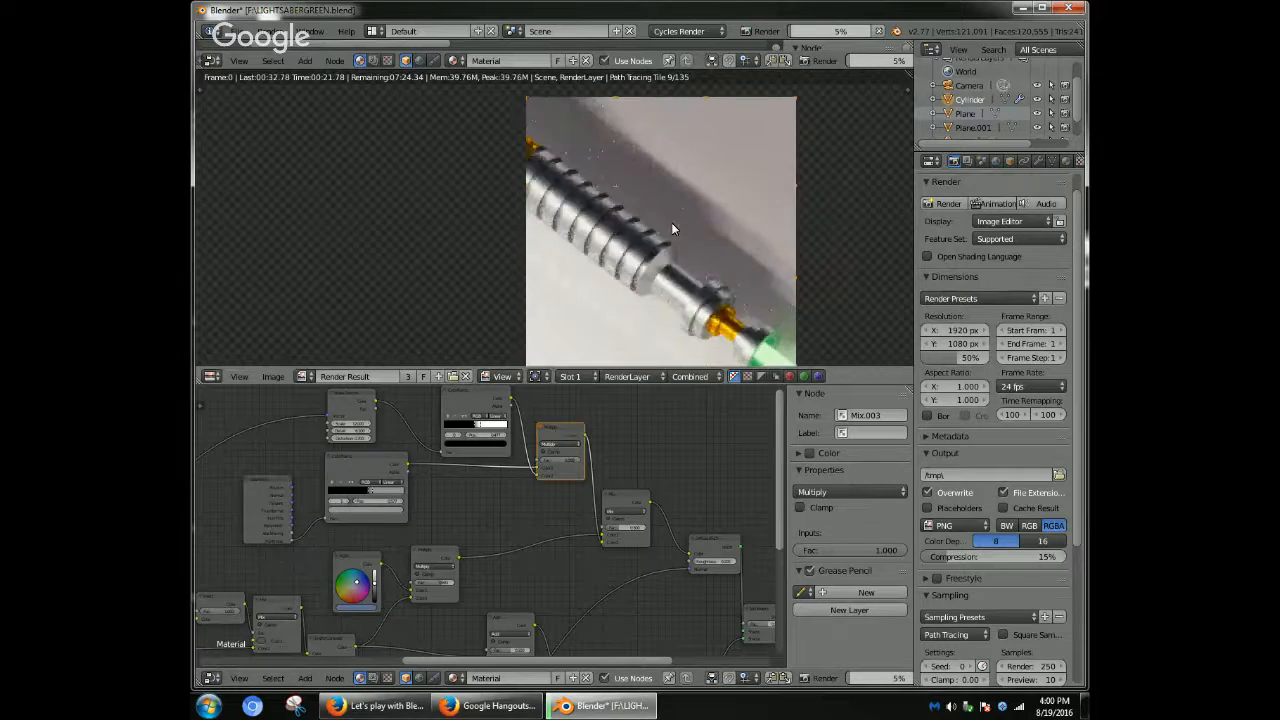
scroll(671, 222, down, 2)
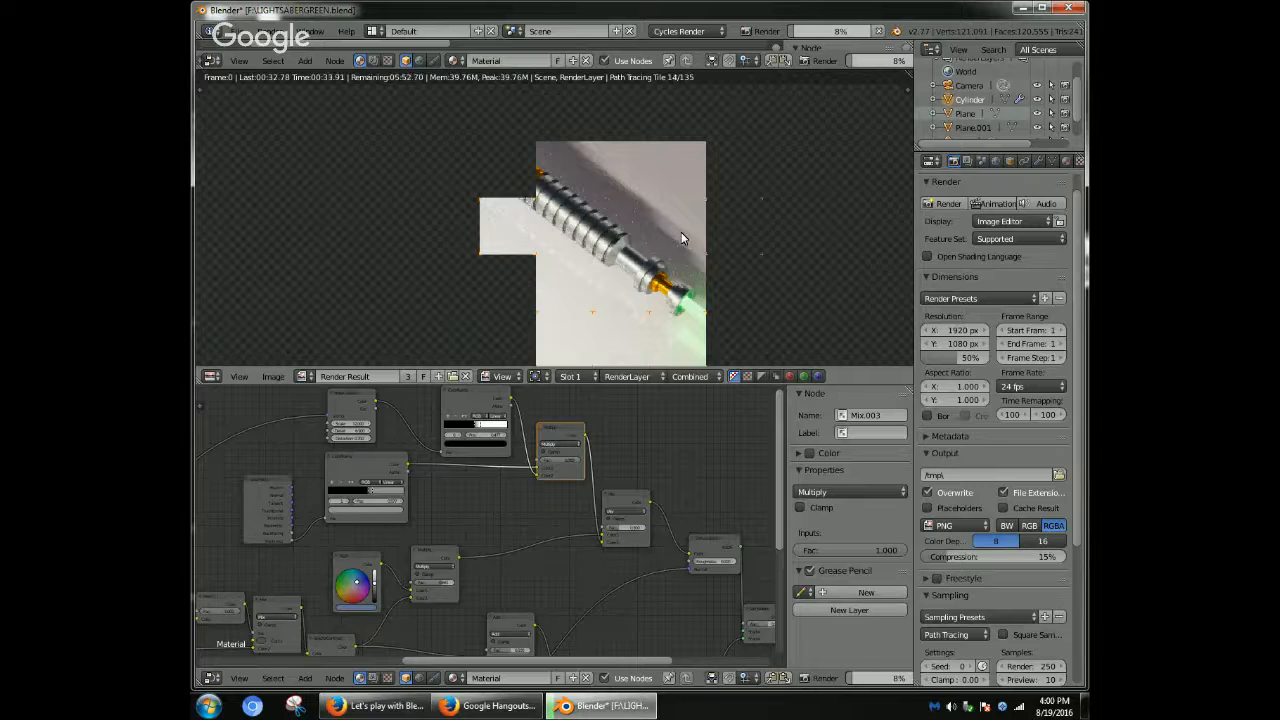
scroll(682, 238, up, 1)
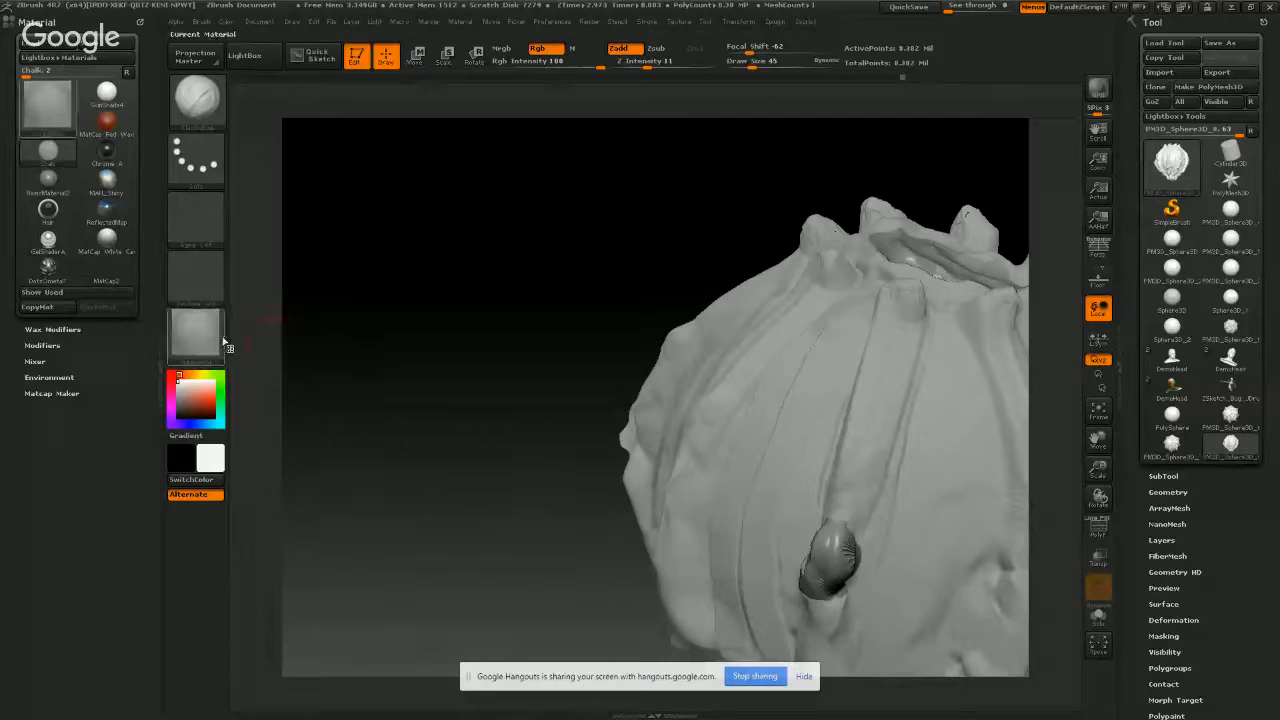
- In ZBrush, reframe the sculpted sphere and try the Flat Color material on it
click(215, 340)
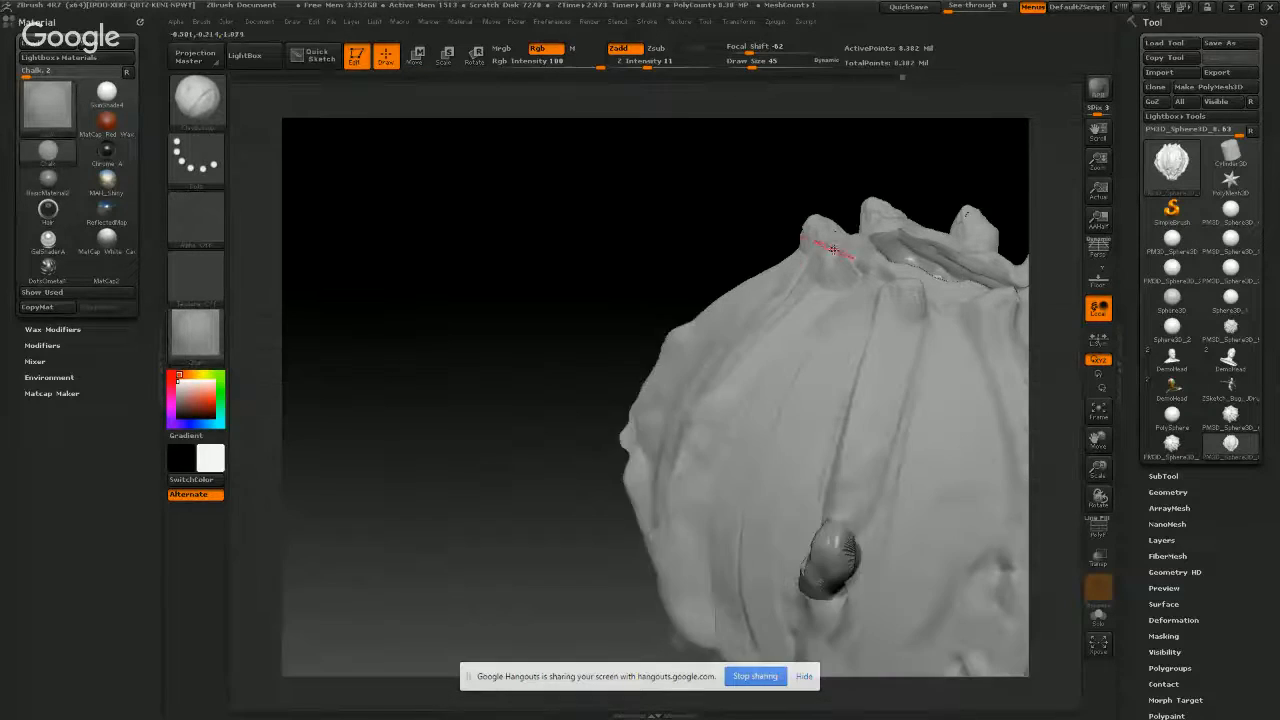
mouse_move(845, 413)
right_down()
mouse_move(743, 364)
mouse_move(507, 422)
right_up()
key(f)
click(182, 338)
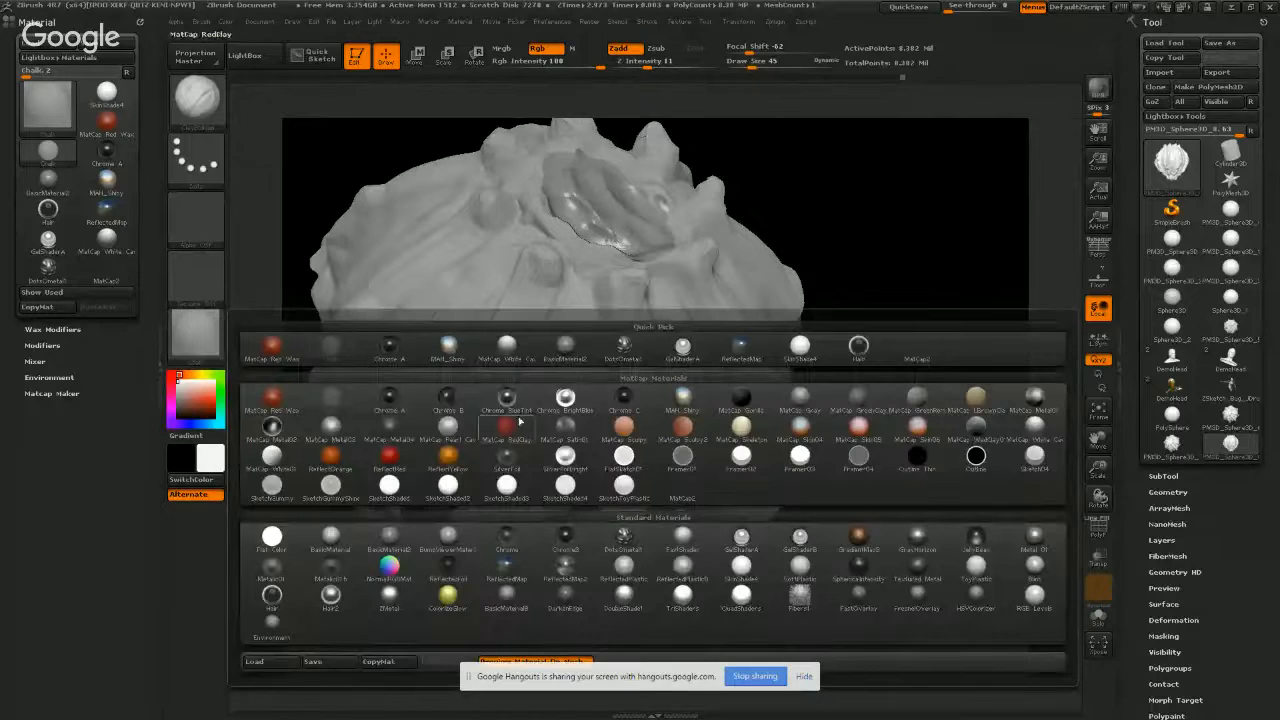
click(271, 536)
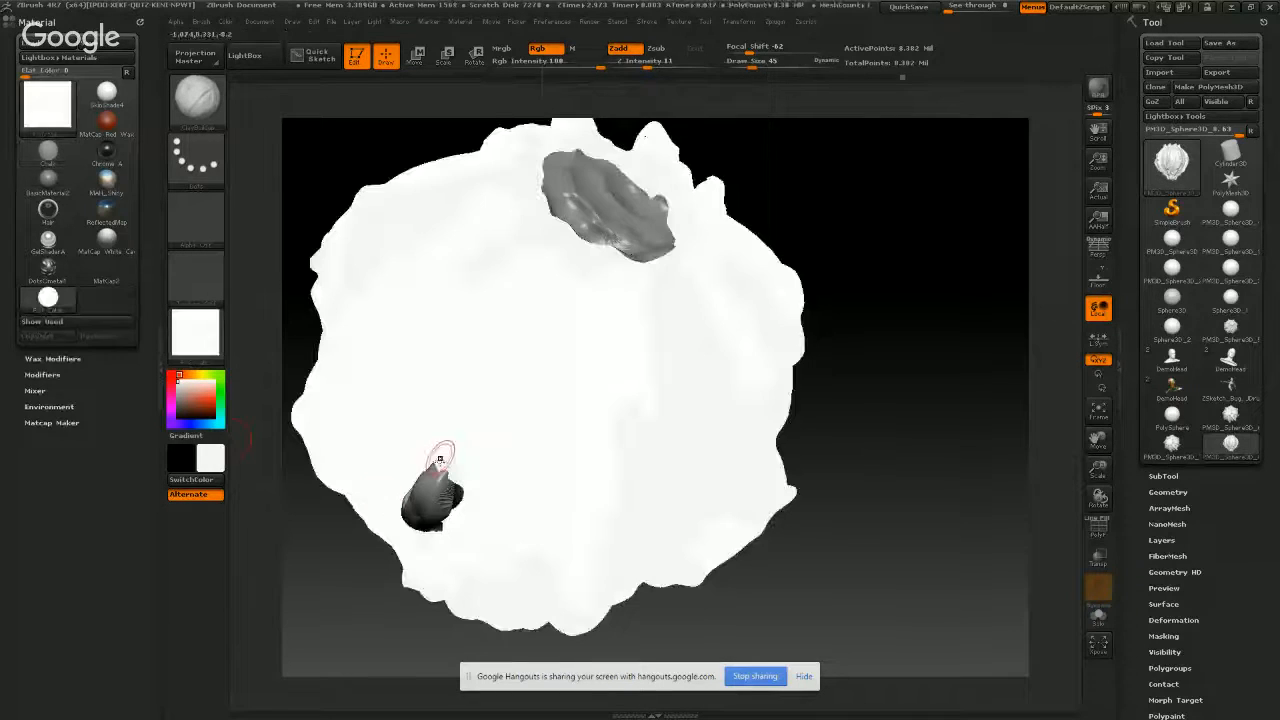
- Apply the FastShader material to the sculpted sphere and inspect its ridges and opening from several angles
click(222, 334)
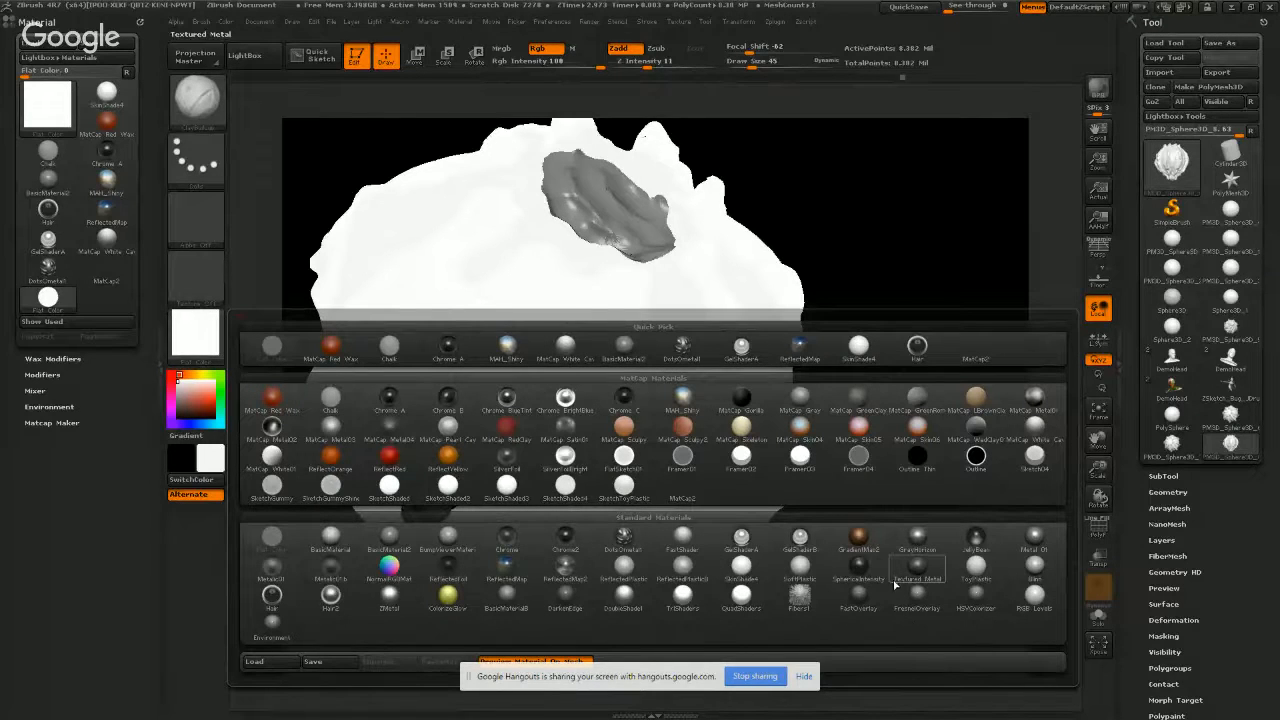
click(682, 553)
mouse_move(510, 290)
right_down()
mouse_move(534, 437)
mouse_move(564, 373)
mouse_move(554, 400)
right_up()
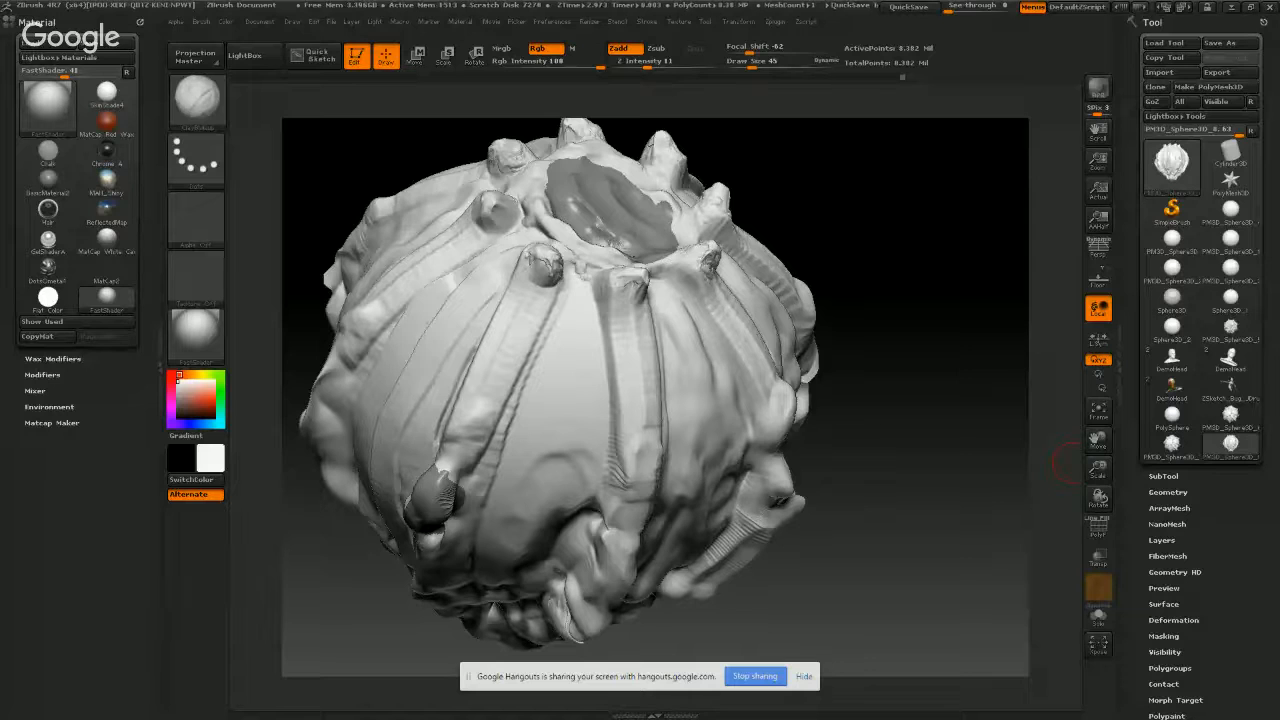
mouse_move(615, 364)
right_down()
mouse_move(665, 376)
mouse_move(594, 394)
mouse_move(573, 359)
mouse_move(580, 380)
right_up()
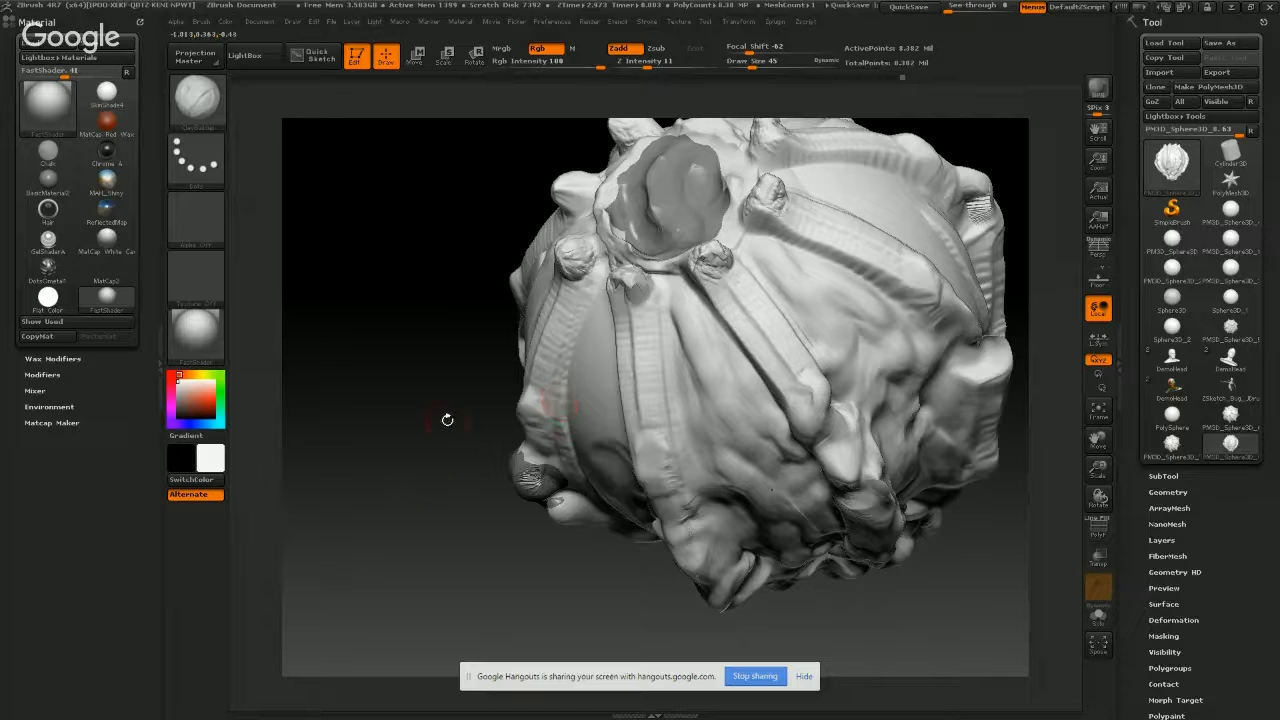
mouse_move(500, 290)
mouse_down()
mouse_move(480, 335)
mouse_move(593, 203)
mouse_up()
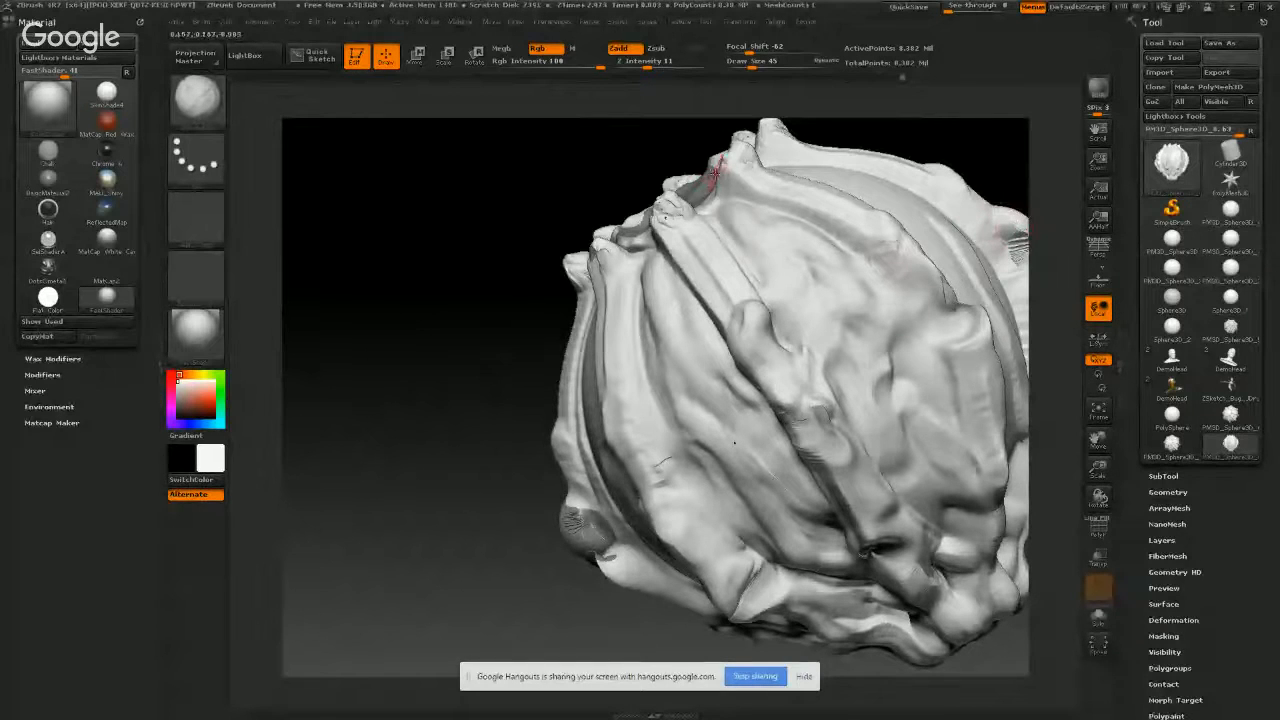
click(218, 360)
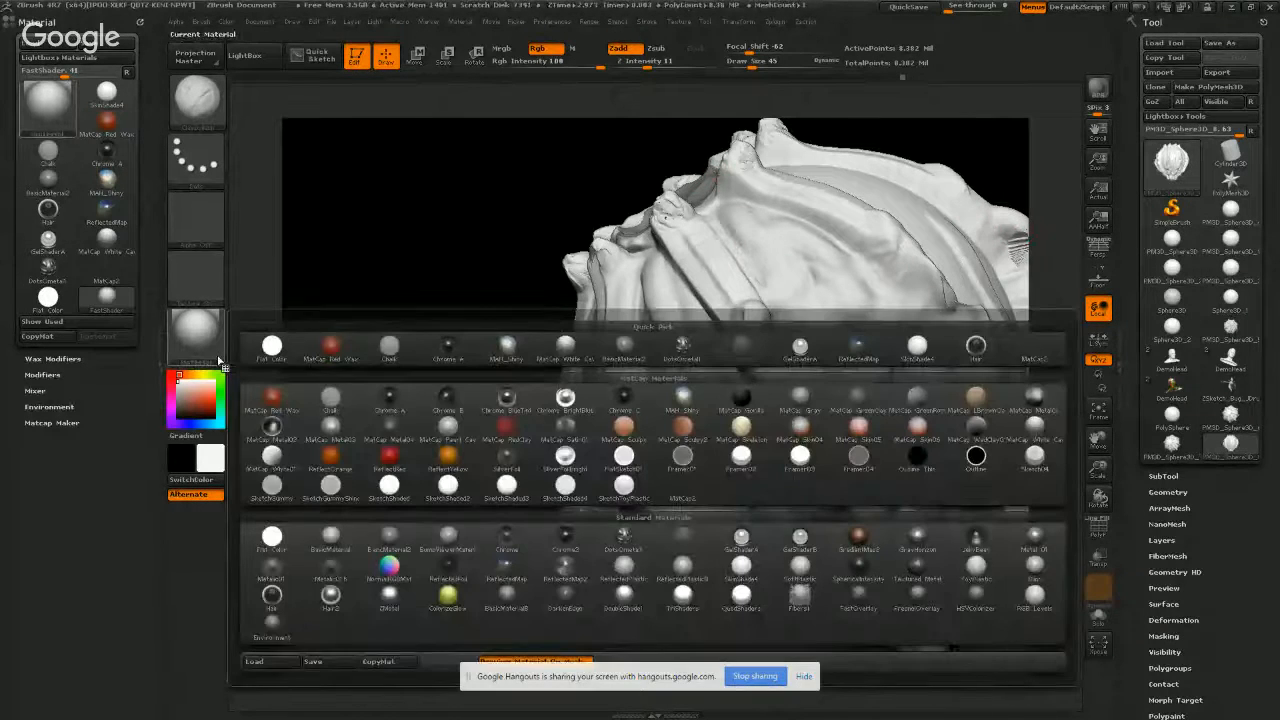
click(218, 360)
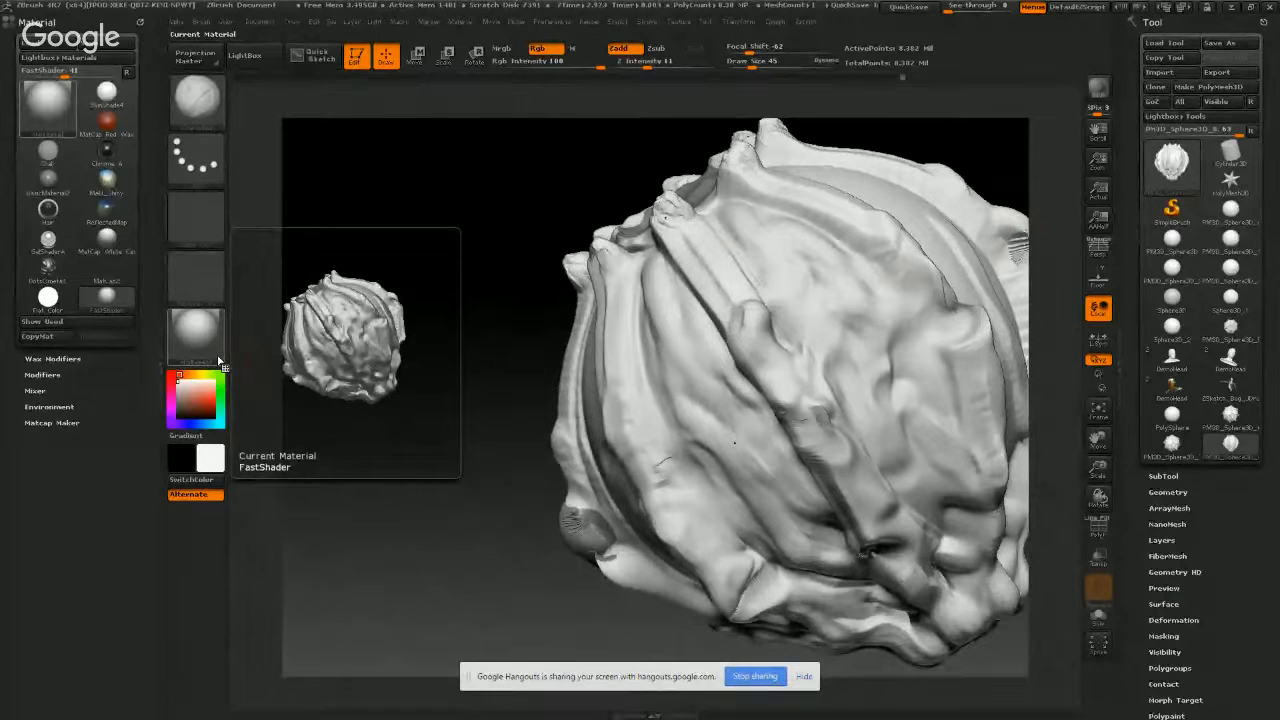
click(218, 360)
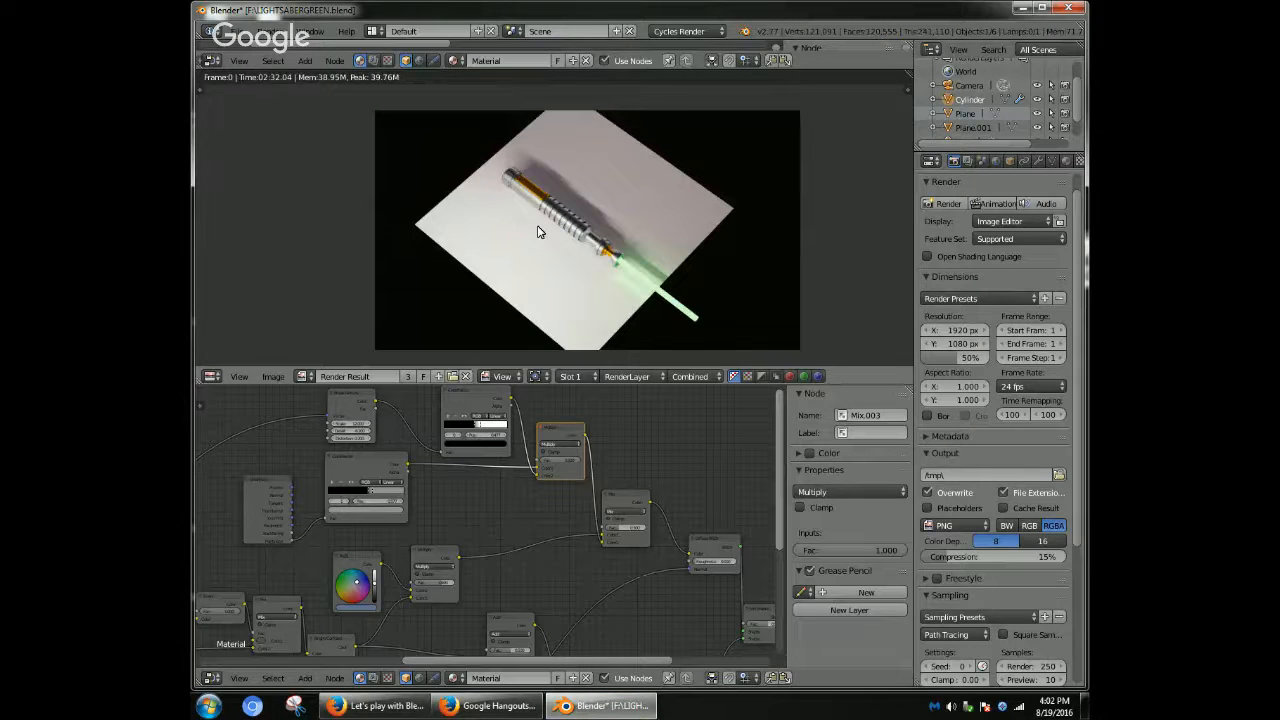
- Switch back to Blender and examine the finished lightsaber render up close and as a whole
scroll(577, 286, up, 4)
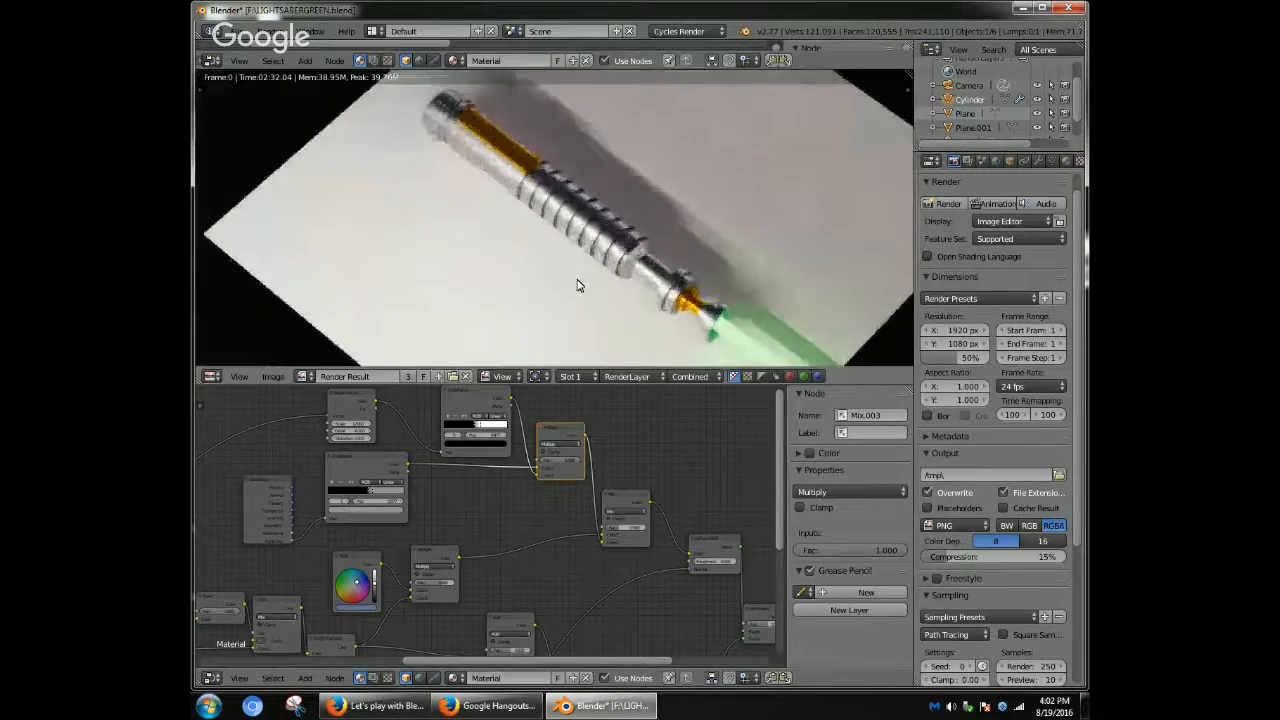
scroll(600, 314, down, 4)
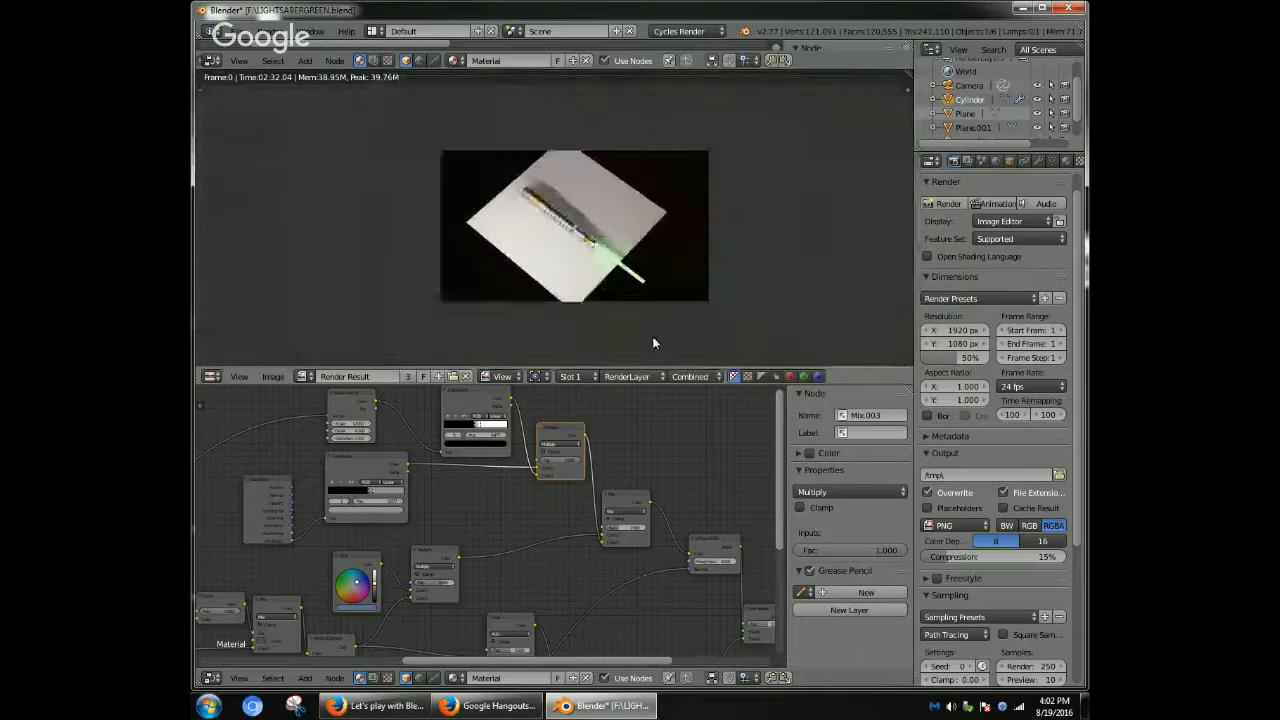
- Switch to ZBrush and sculpt small raised strokes on the rounded knob at the lower end of the sphere's ridge
scroll(652, 342, up, 1)
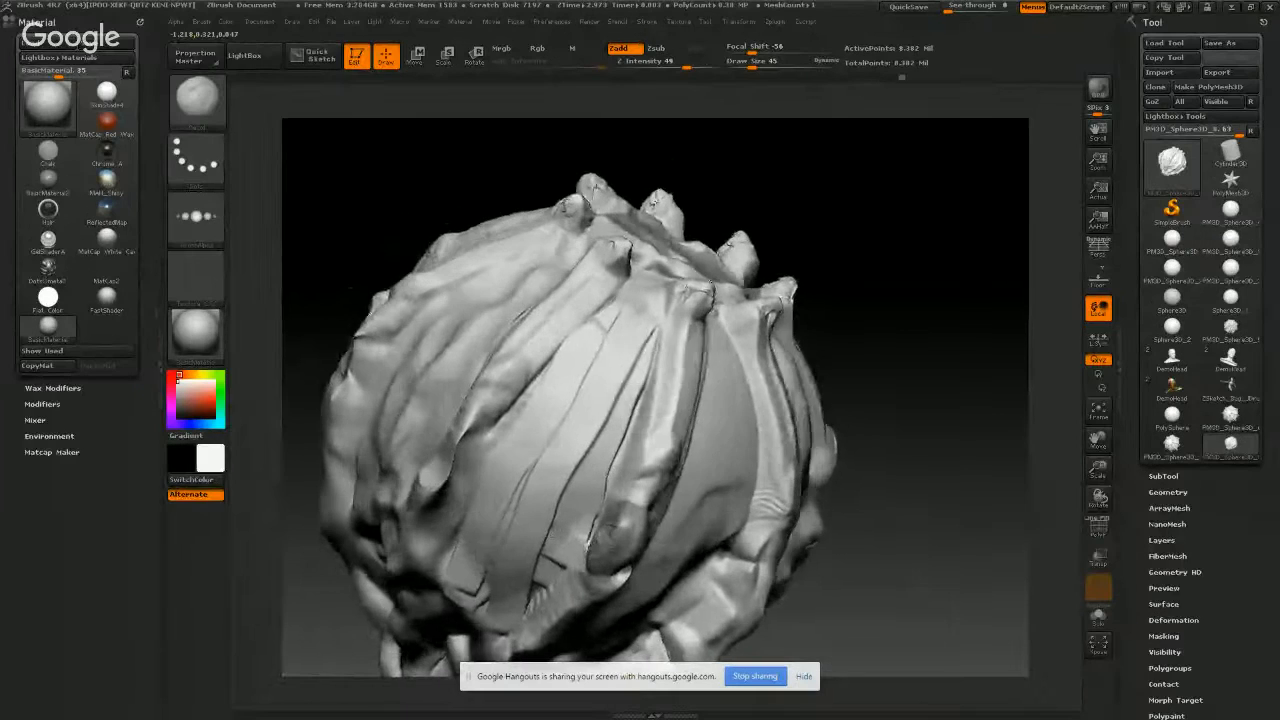
right_drag(566, 540, 566, 538)
mouse_move(602, 553)
mouse_down()
mouse_move(586, 545)
mouse_move(606, 537)
mouse_up()
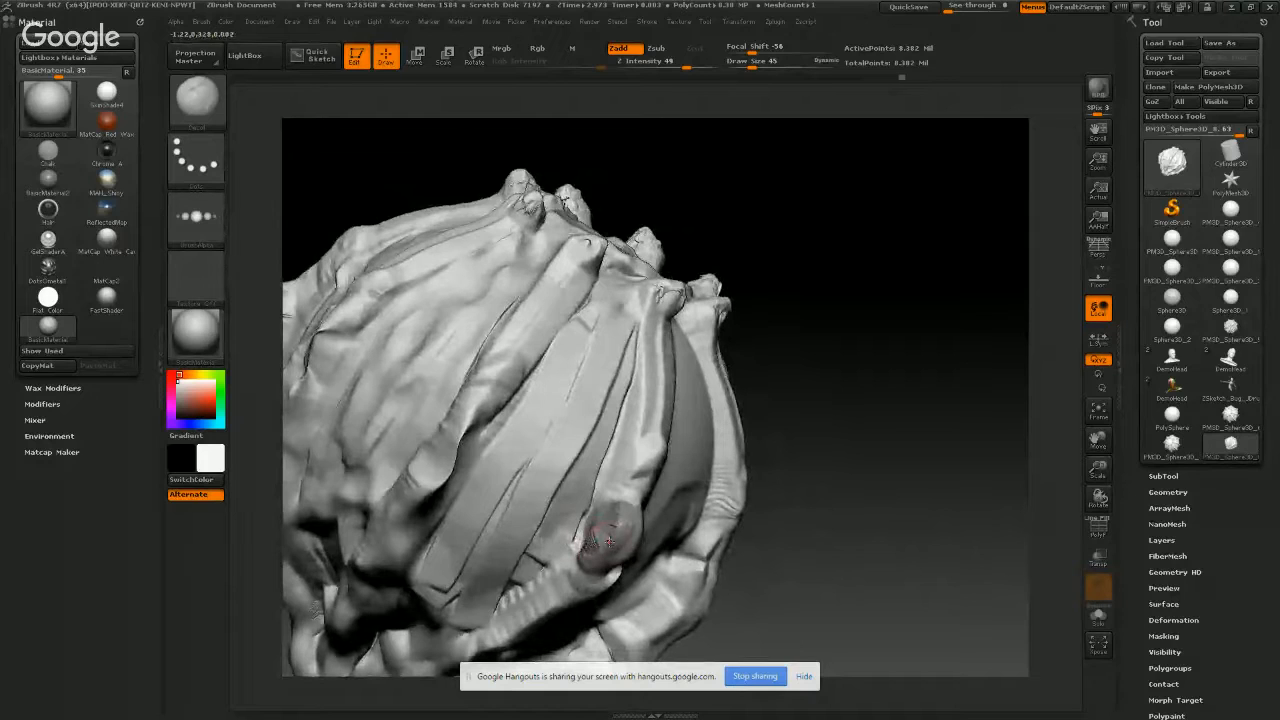
right_drag(613, 533, 720, 534)
drag(594, 539, 590, 543)
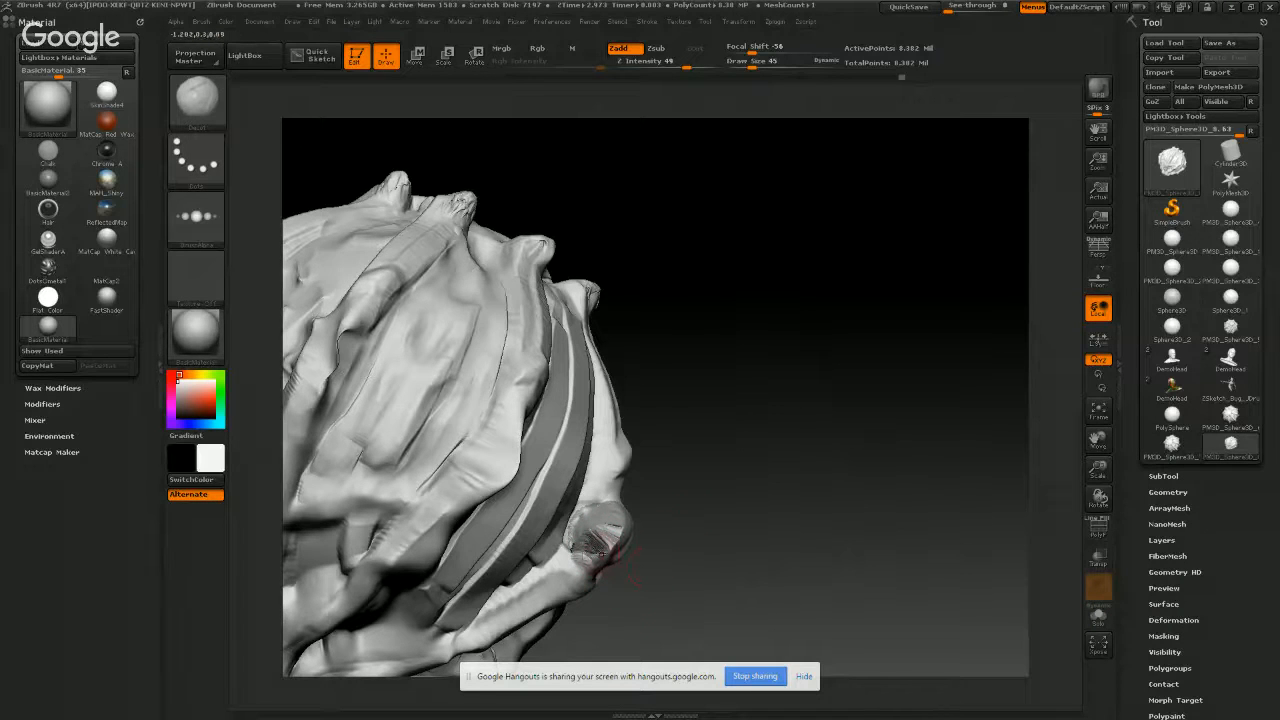
right_drag(614, 556, 560, 550)
right_drag(472, 568, 496, 574)
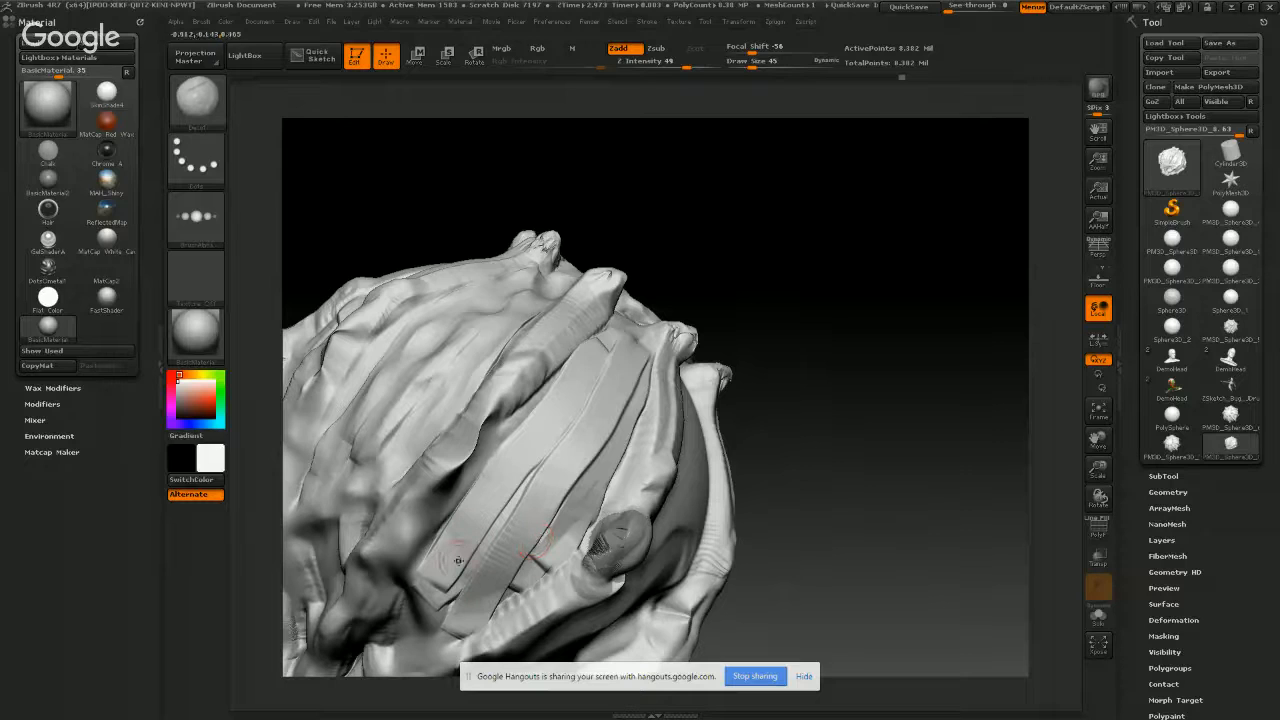
right_drag(494, 521, 563, 540)
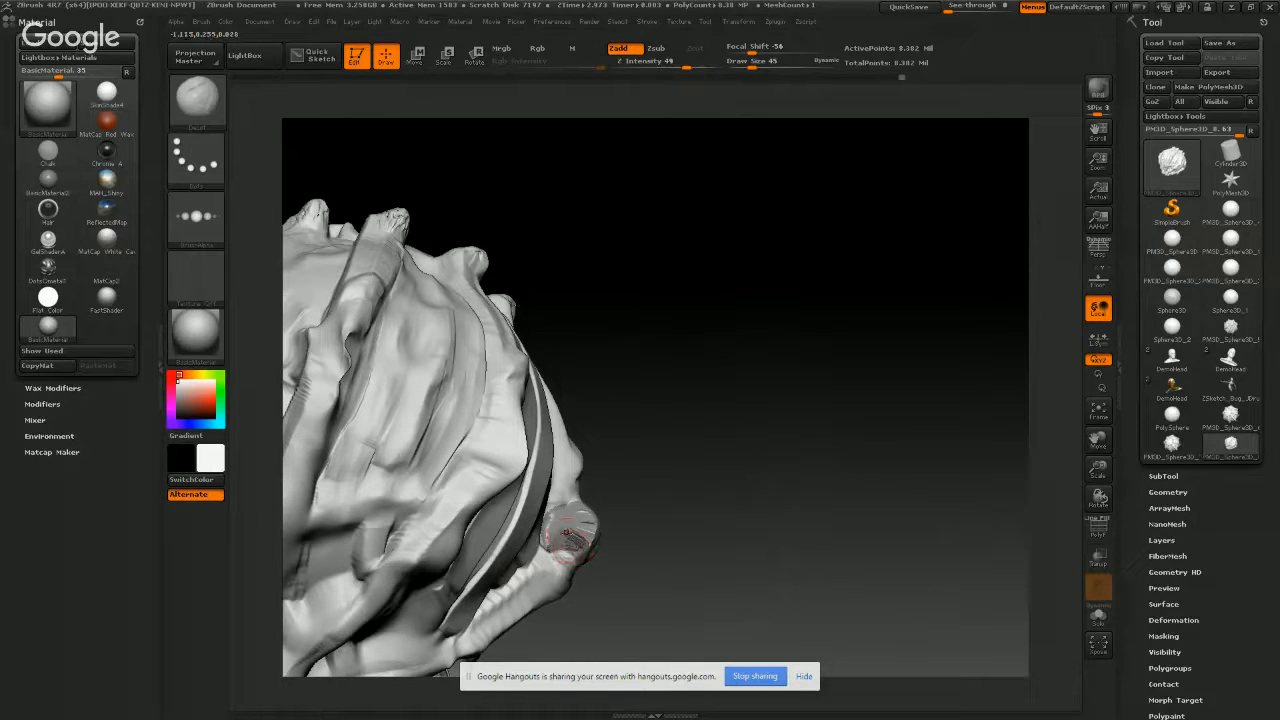
- Try carving the lower side of the knob with the Blob brush in Zsub mode, and undo the strokes
mouse_move(570, 400)
mouse_down()
mouse_move(503, 554)
mouse_move(572, 500)
mouse_move(604, 527)
mouse_move(598, 542)
mouse_move(608, 510)
mouse_up()
click(665, 51)
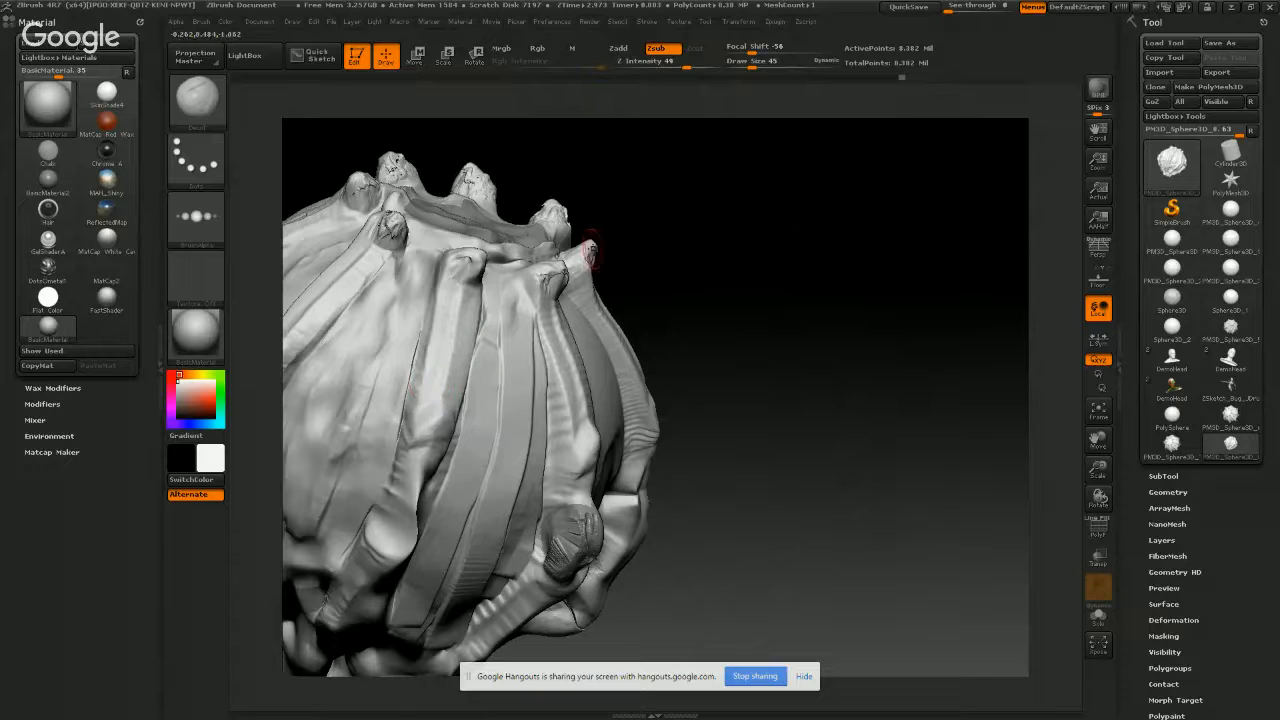
key(ctrl)
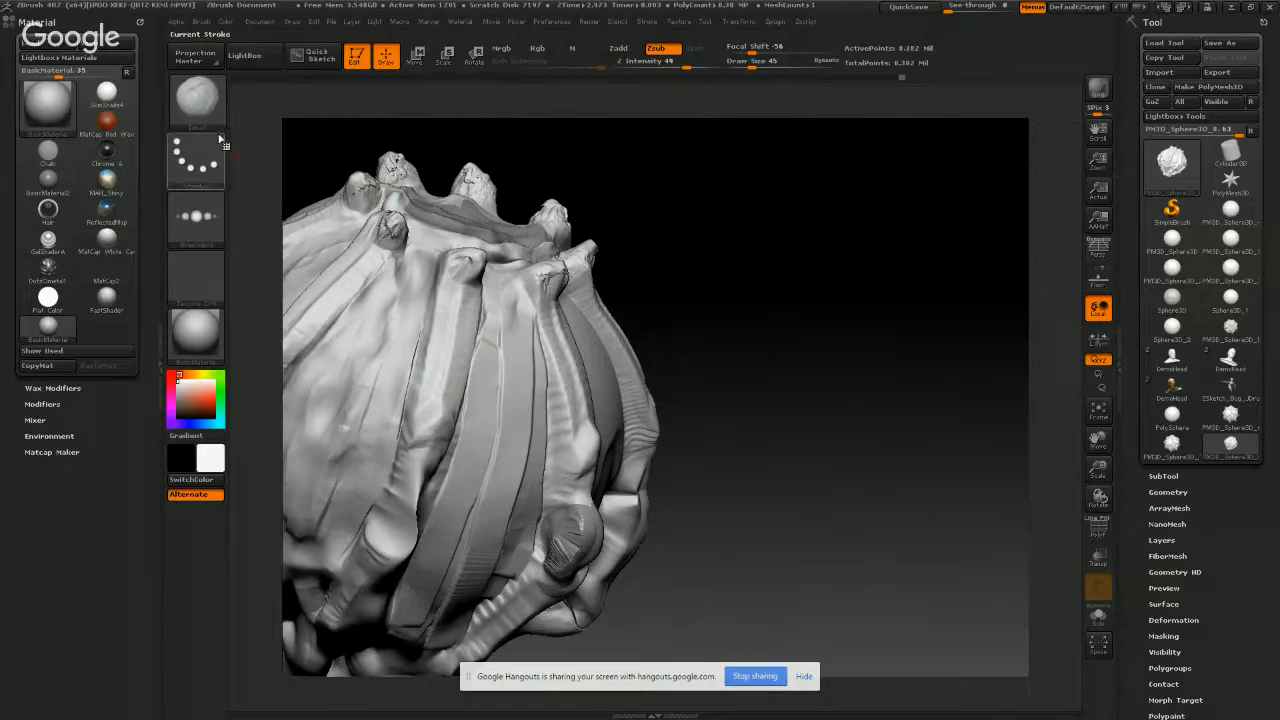
key(b)
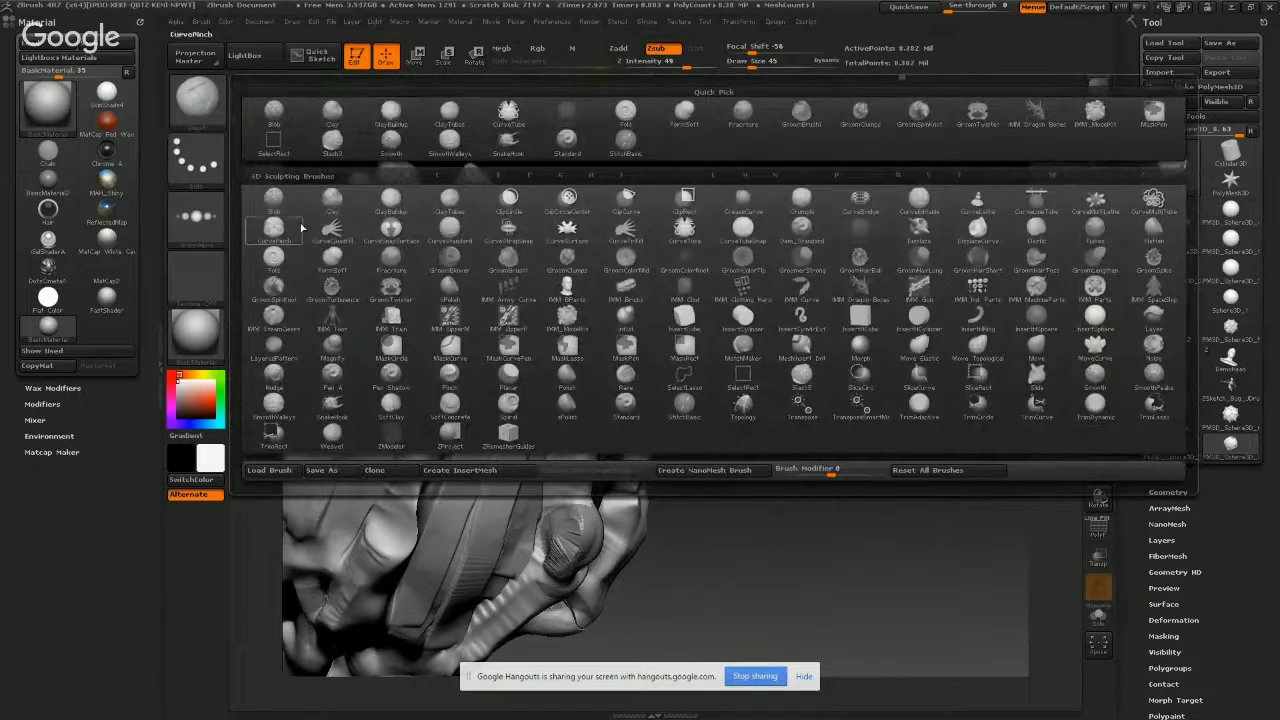
click(285, 214)
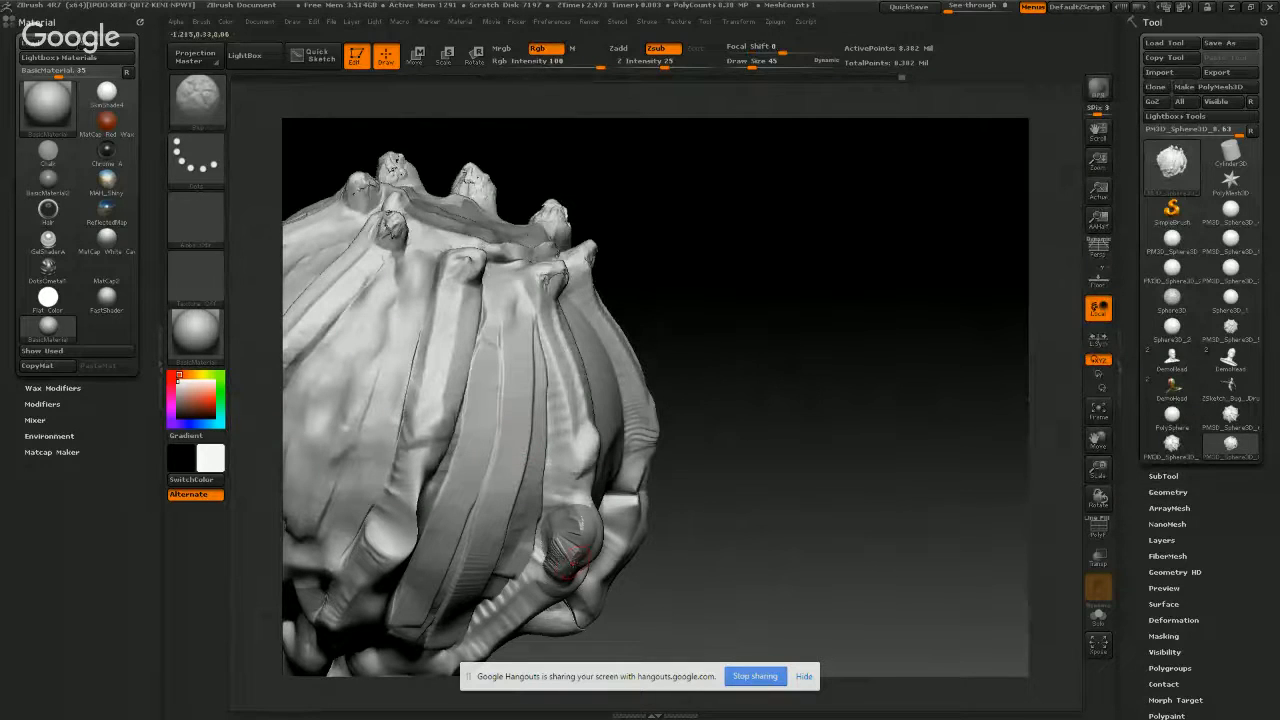
drag(587, 559, 574, 566)
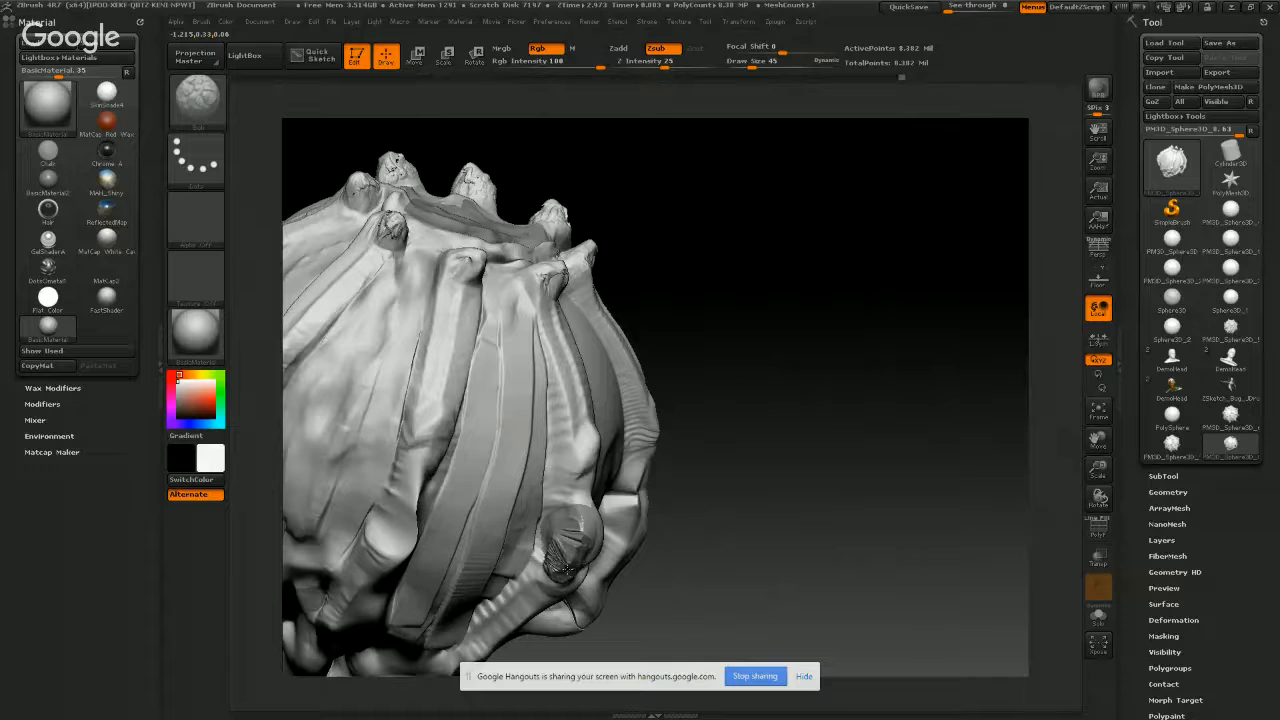
mouse_move(568, 565)
mouse_down()
mouse_move(552, 568)
mouse_move(560, 575)
mouse_up()
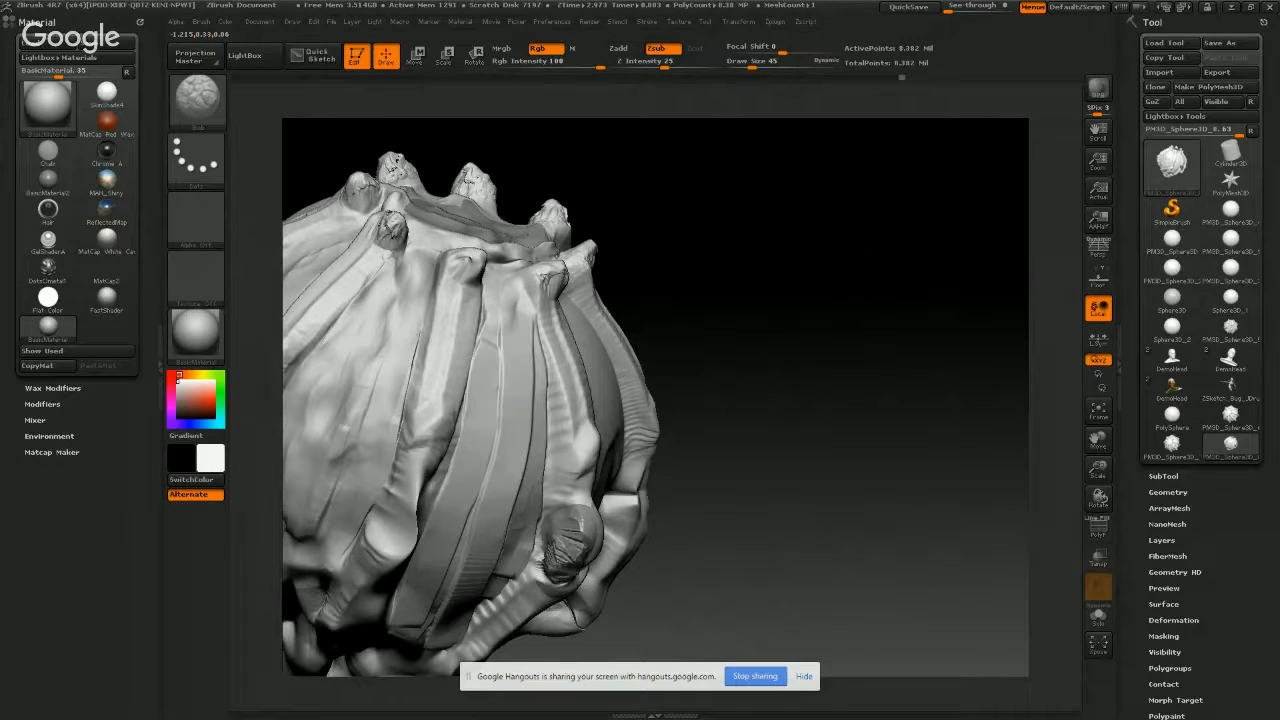
key(shift)
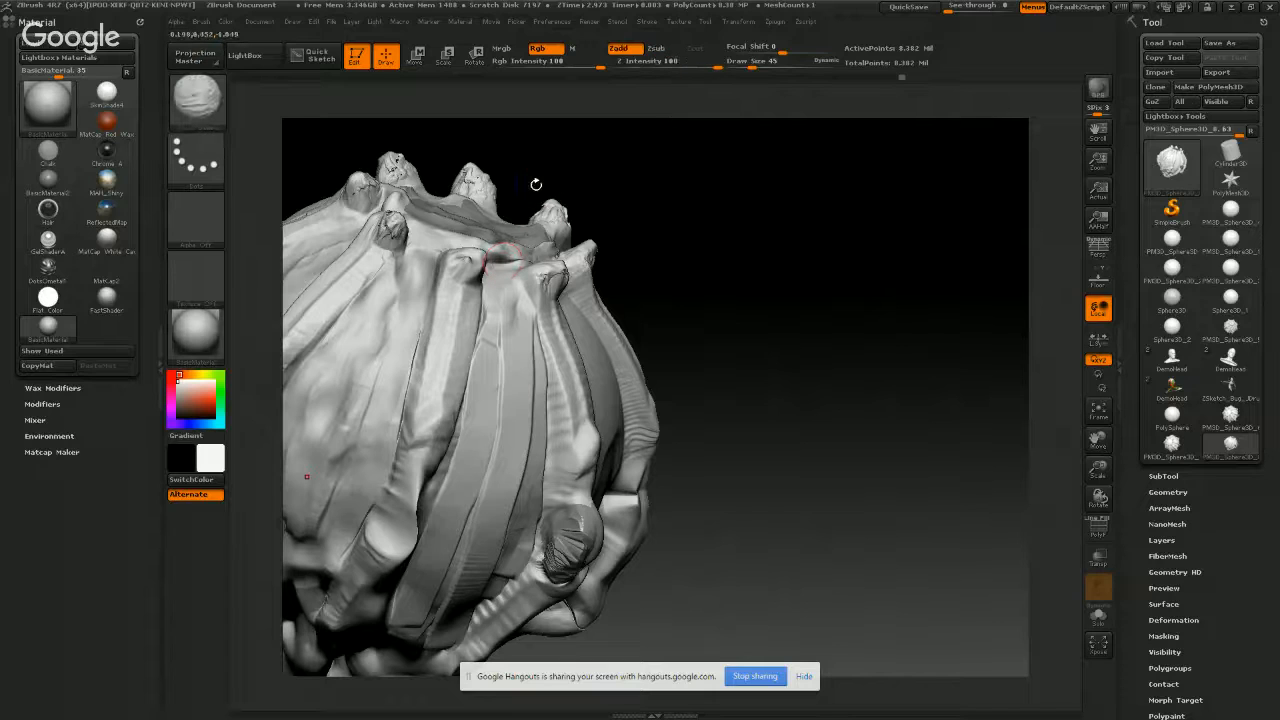
key(ctrl+z)
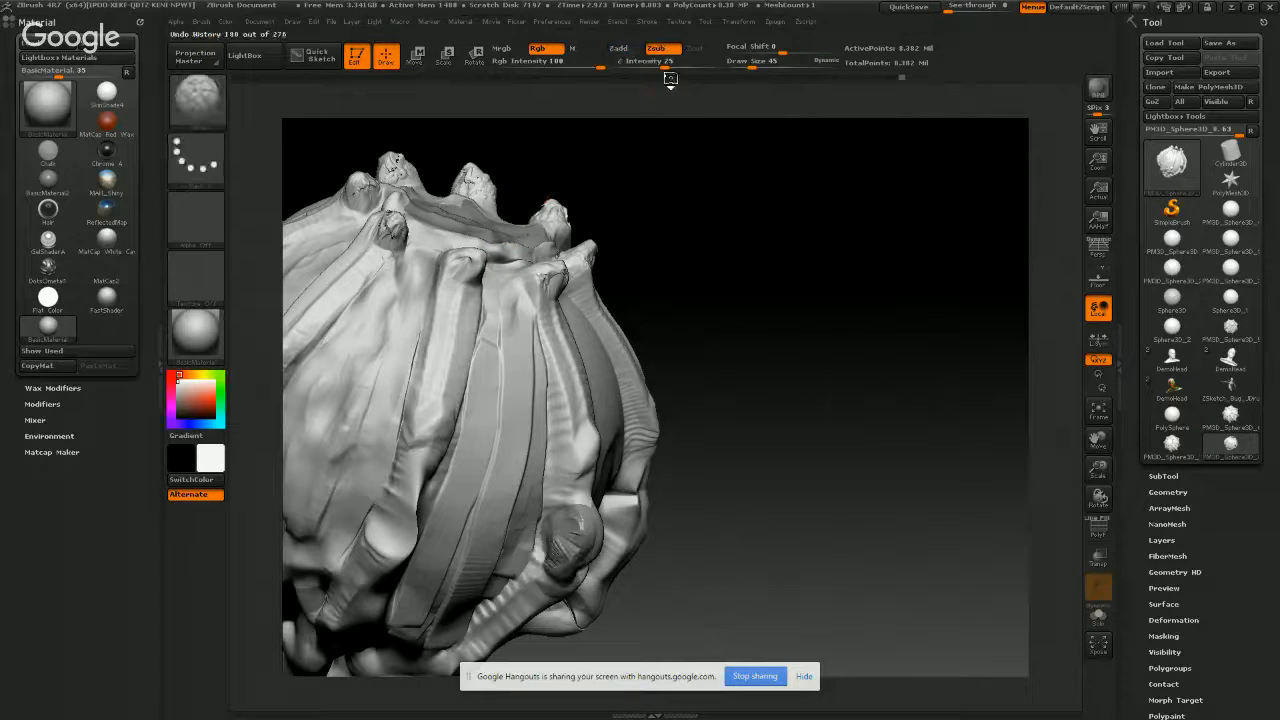
- Try a Zadd stroke with the Blob brush from the knob down the ridge below it, and undo the stroke
click(624, 50)
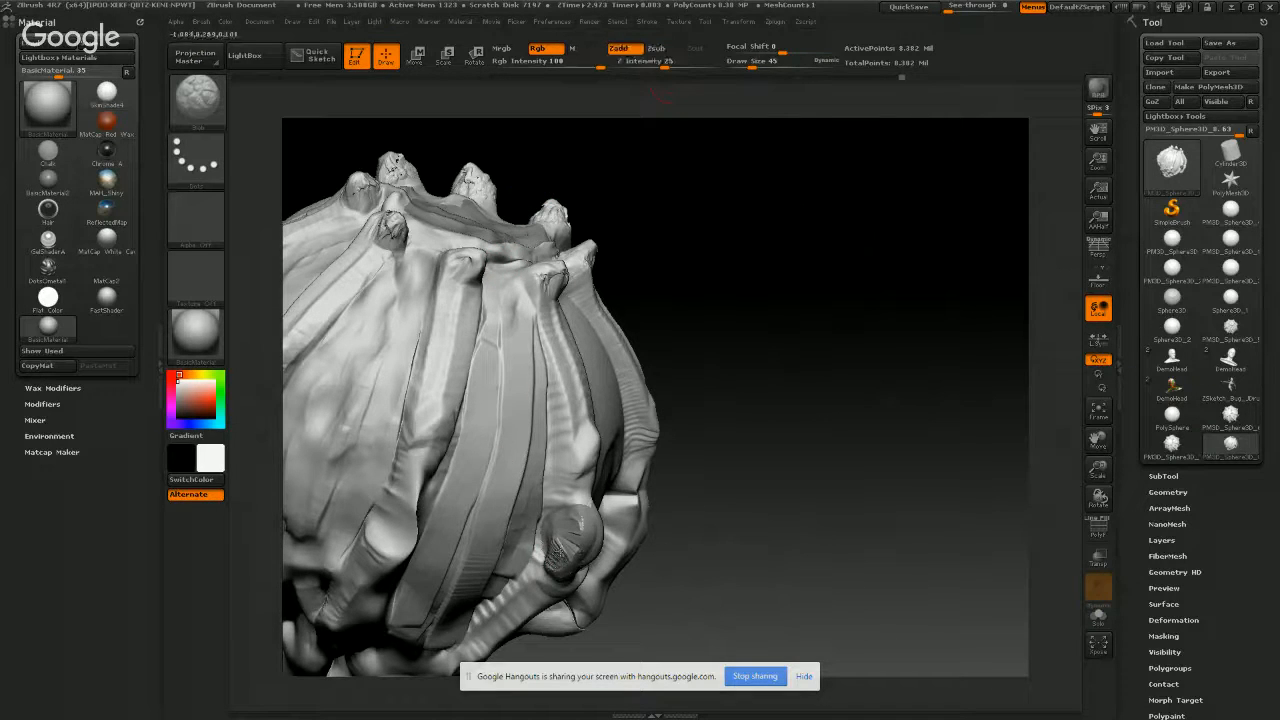
drag(561, 551, 515, 610)
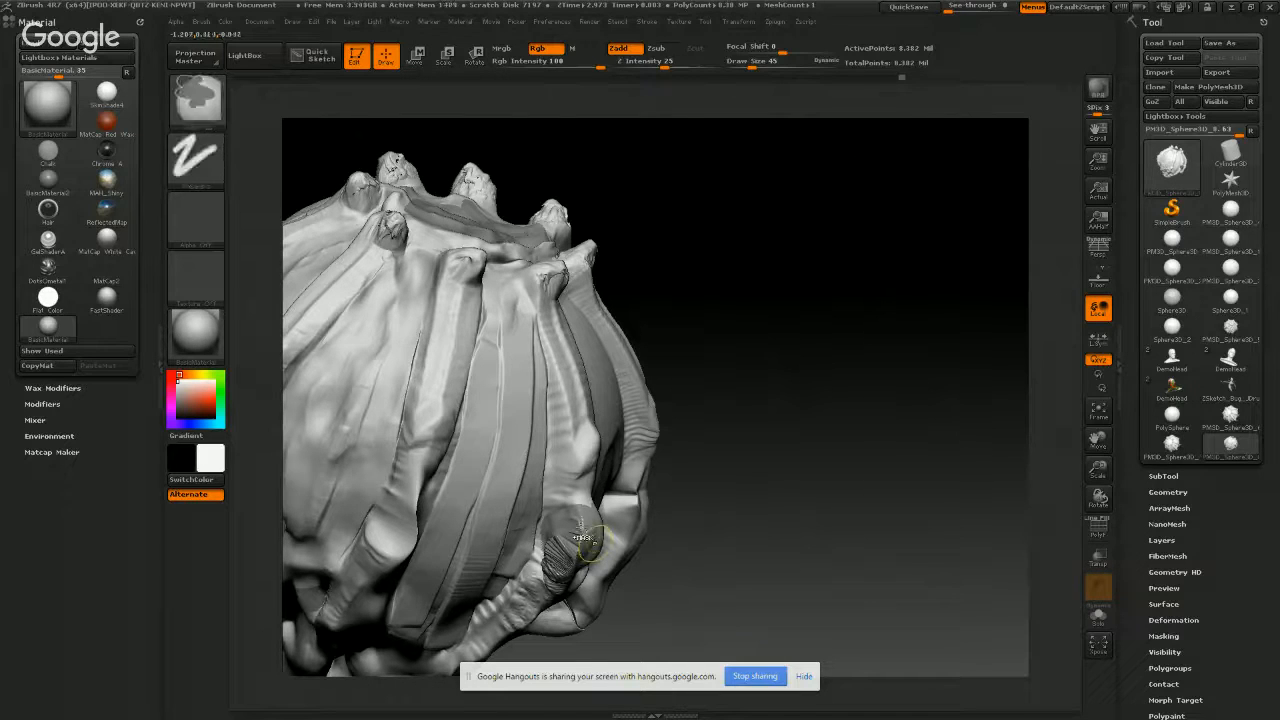
key(ctrl+z)
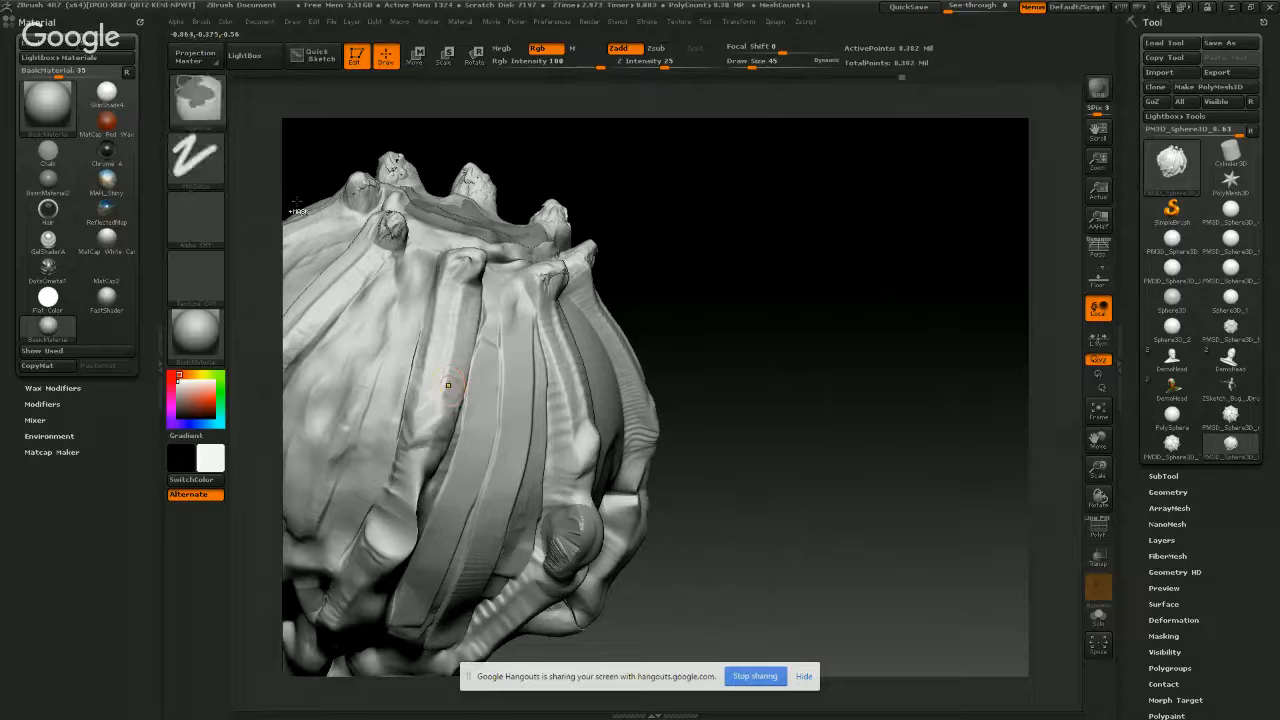
- Build up the underside of the knob with the ClayBuildup brush and set the brush's focal shift to 11
click(201, 104)
click(391, 118)
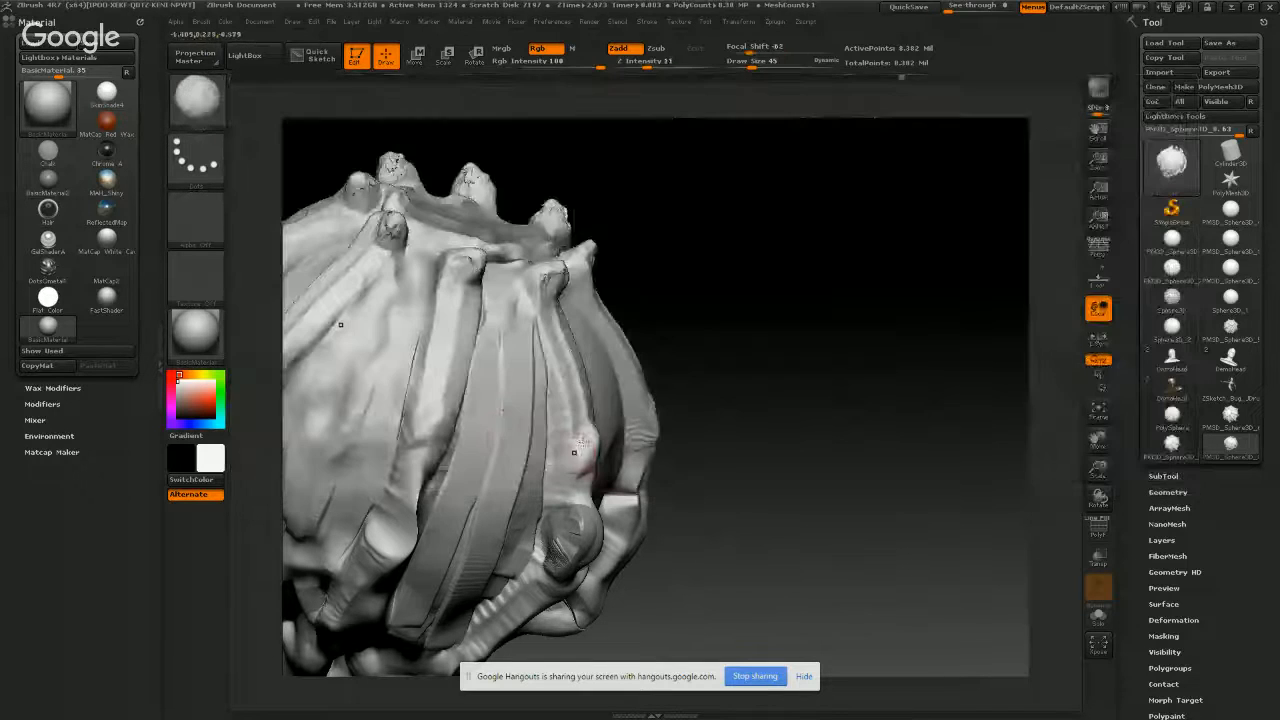
drag(560, 586, 556, 556)
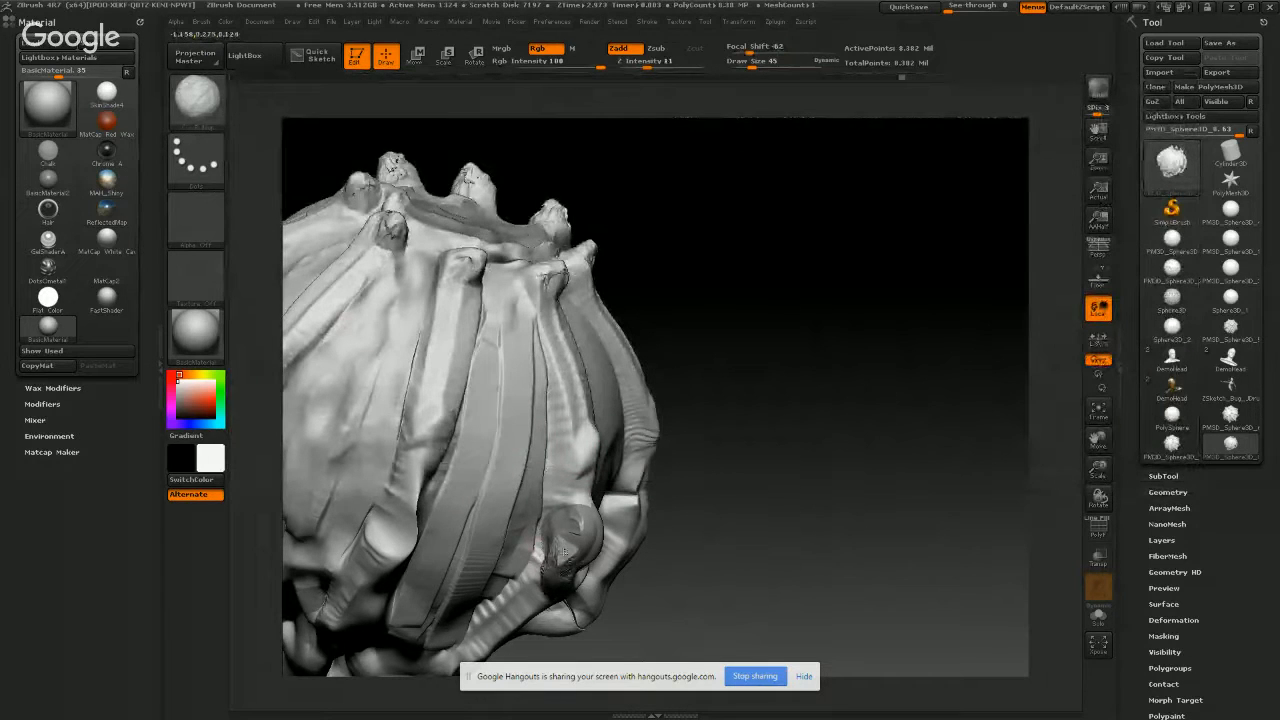
mouse_move(682, 566)
mouse_down()
mouse_move(560, 429)
mouse_move(527, 423)
mouse_move(640, 280)
mouse_move(719, 147)
mouse_up()
drag(764, 53, 790, 60)
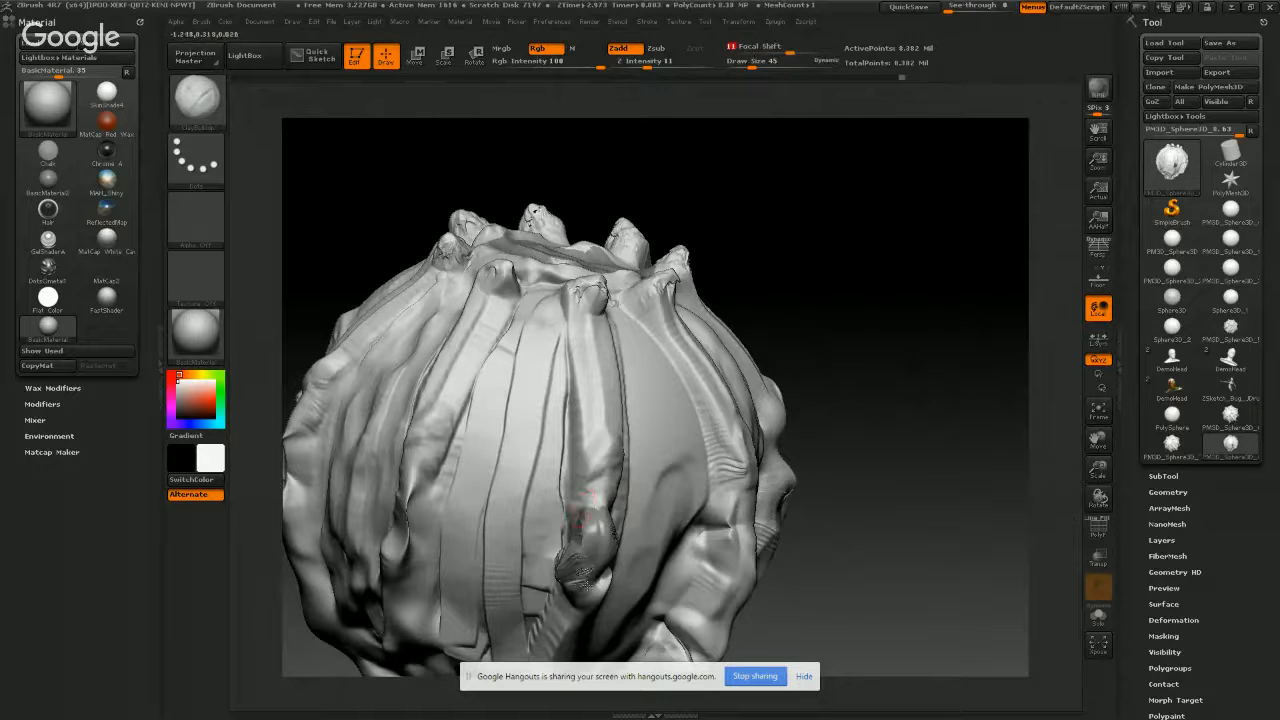
- Add short ClayBuildup strokes to the knob from the front and the side, and undo the last stroke
drag(577, 572, 578, 570)
right_drag(578, 570, 745, 550)
mouse_move(538, 562)
mouse_down()
mouse_move(545, 575)
mouse_move(542, 565)
mouse_up()
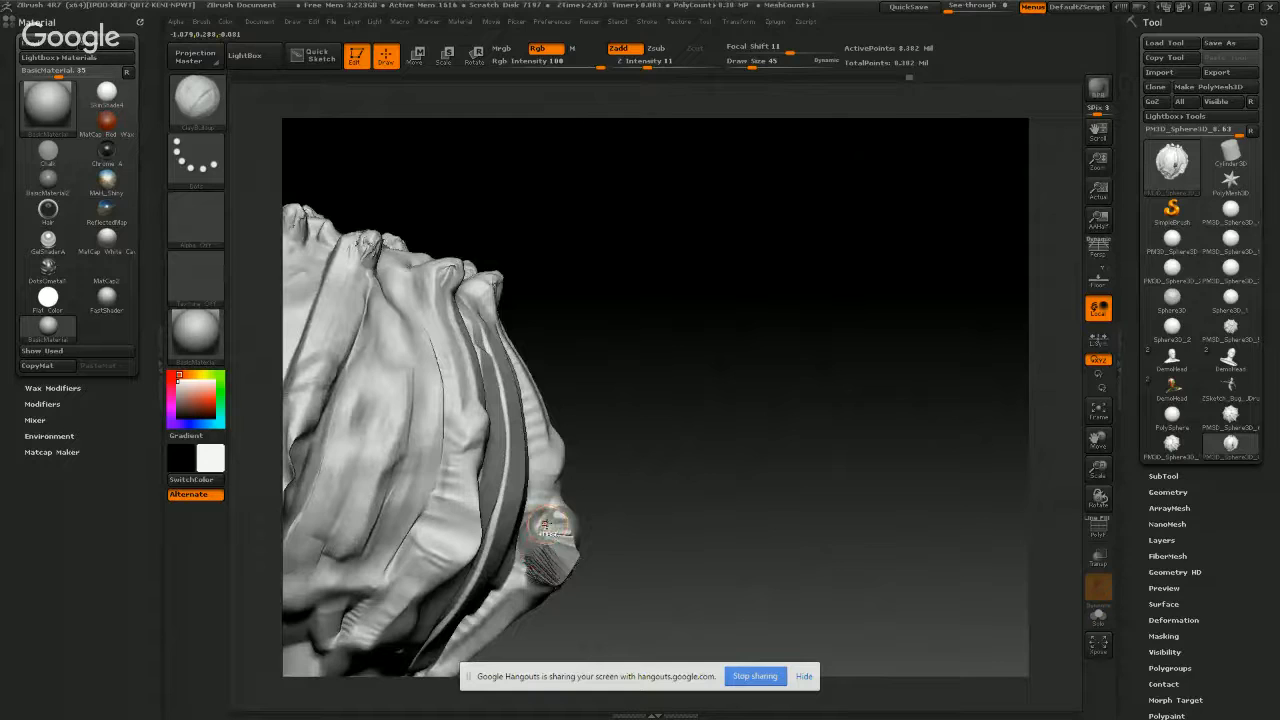
key(ctrl+z)
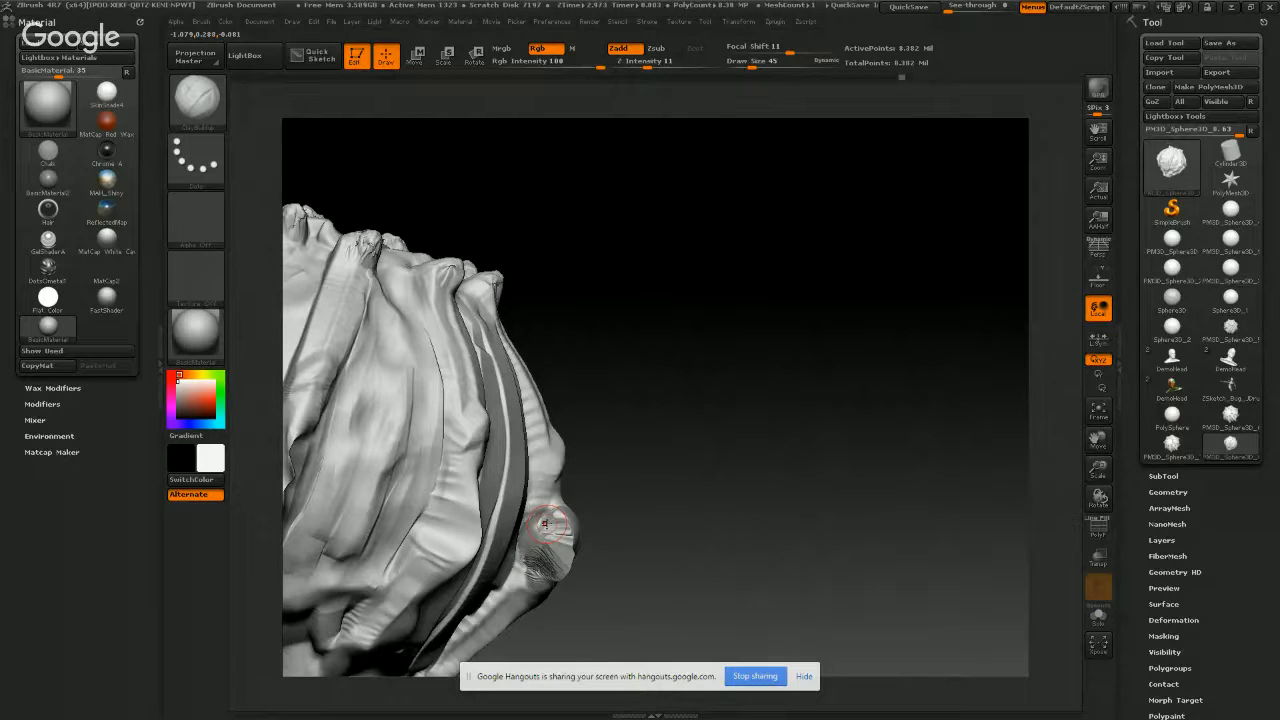
- Try the CurveStandard brush and masking strokes on the side of the knob, and undo them
click(196, 97)
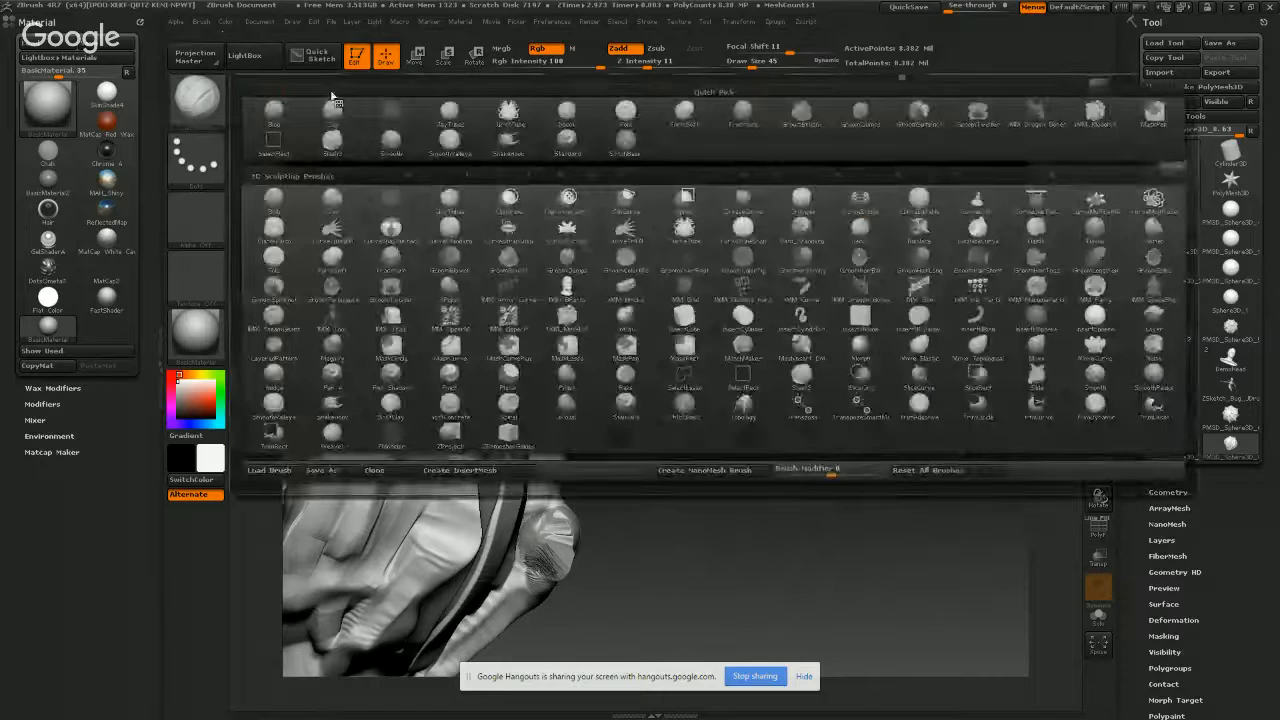
click(455, 230)
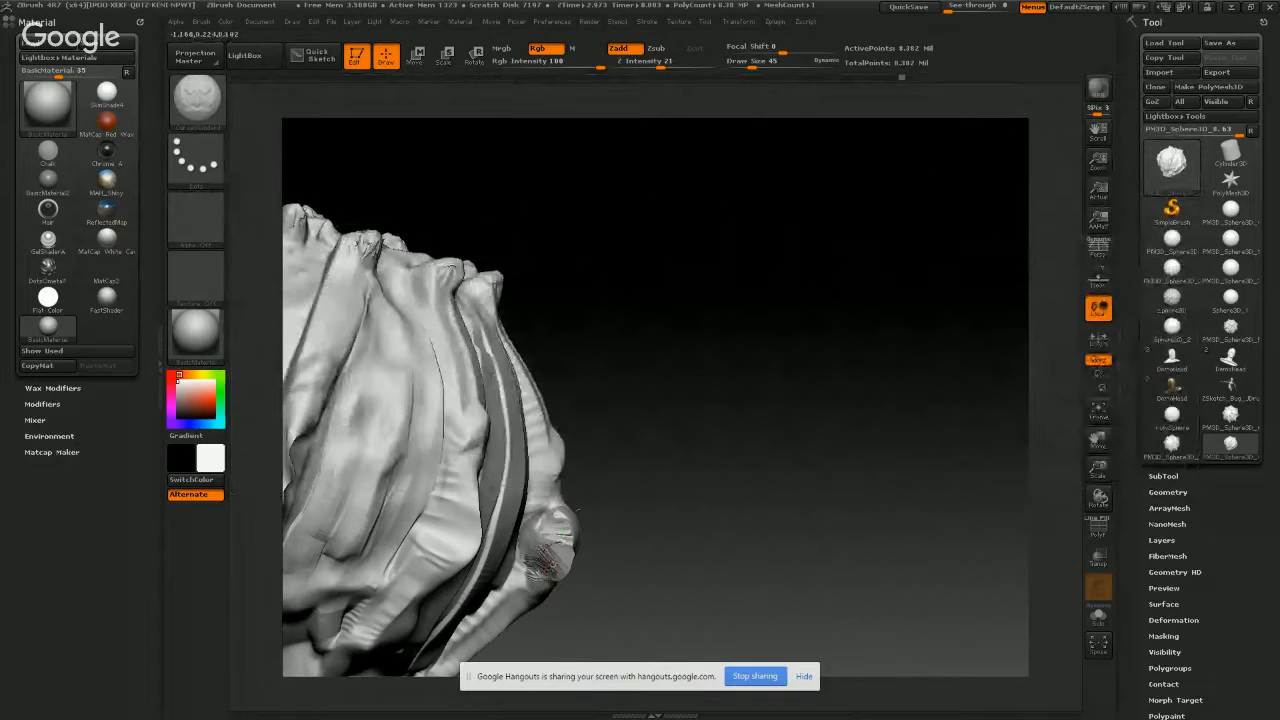
key(ctrl+z)
drag(572, 522, 548, 564)
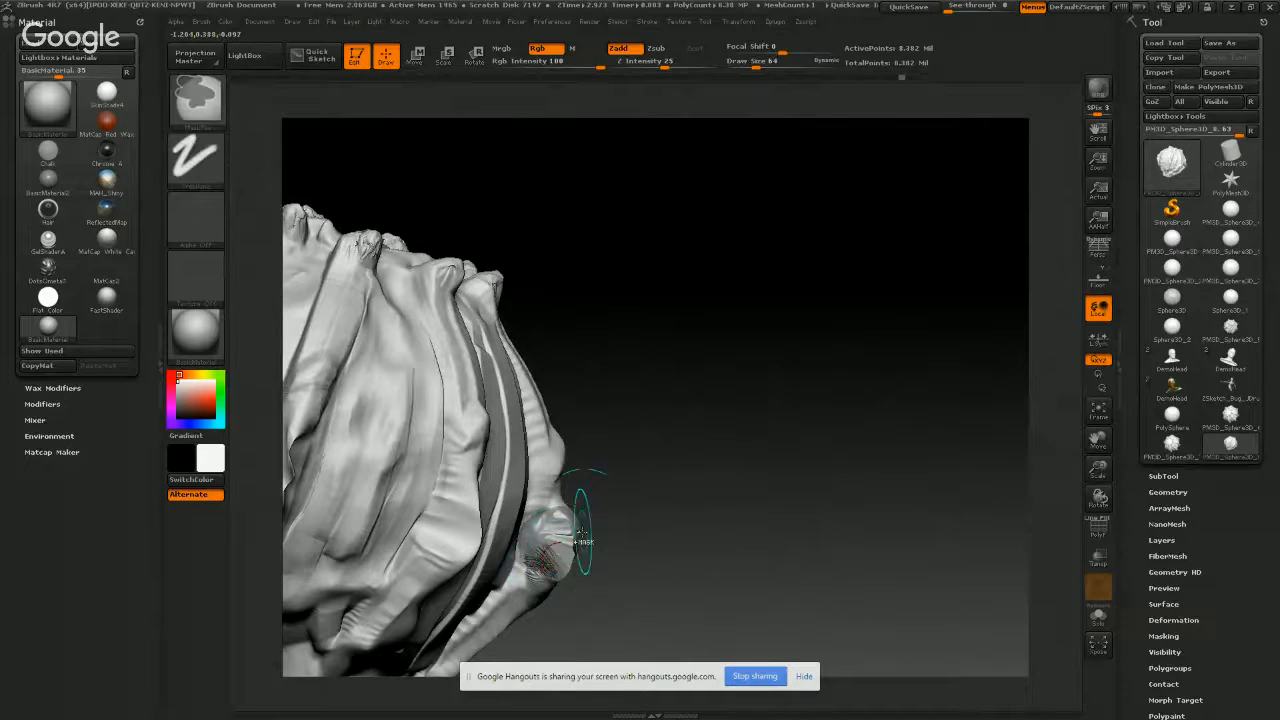
key(ctrl+z)
key(bracketleft)
key(bracketleft)
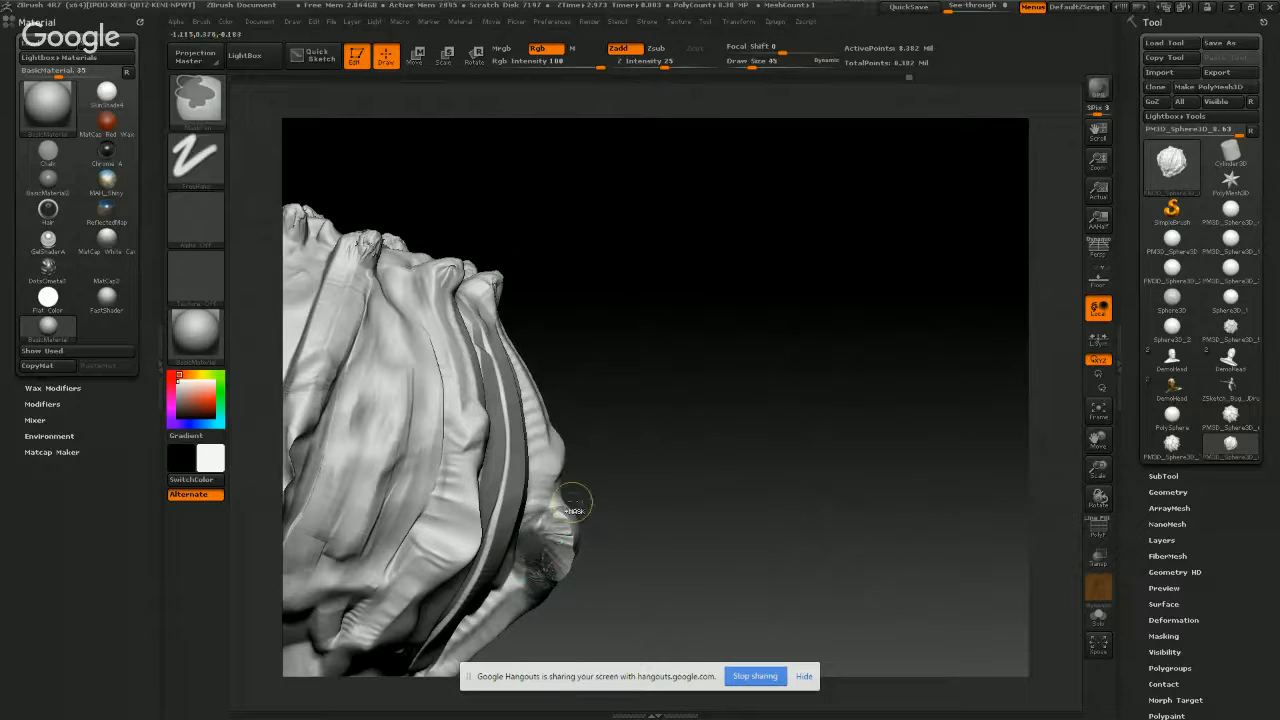
key(ctrl+z)
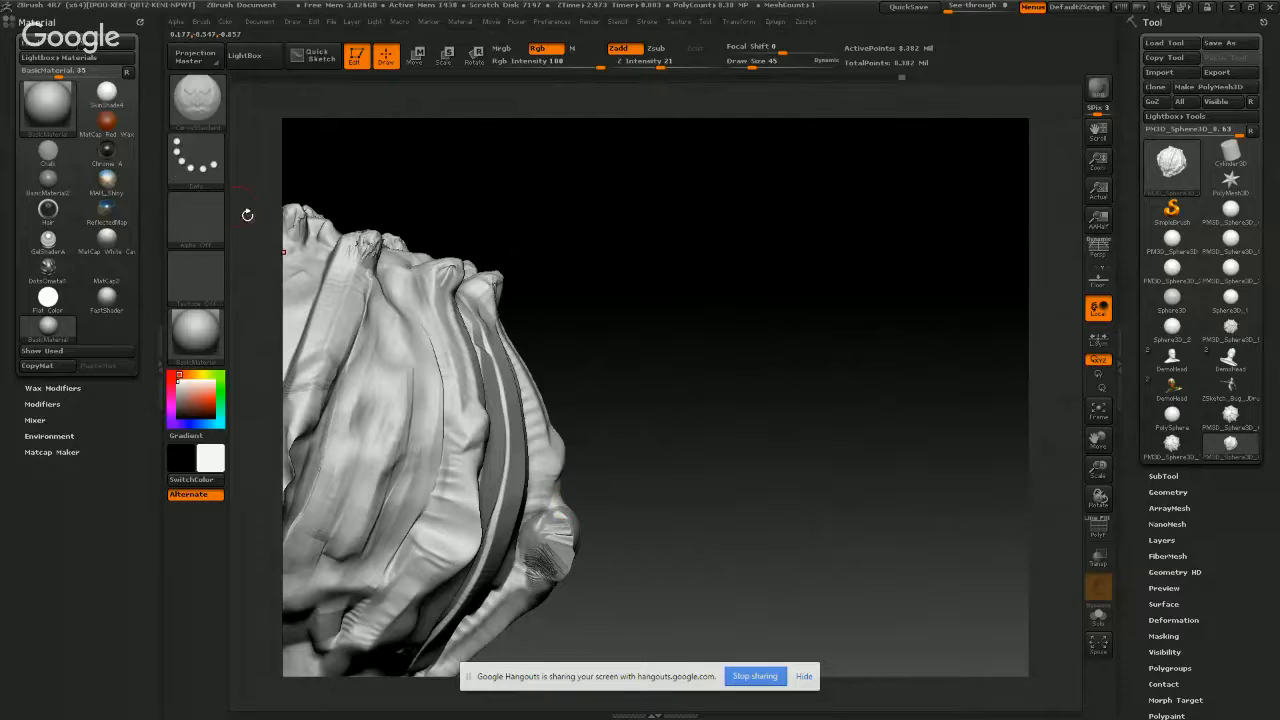
- Reshape the knob's end with ClayTubes strokes in Zsub and Zadd modes, and undo the most recent strokes
click(196, 98)
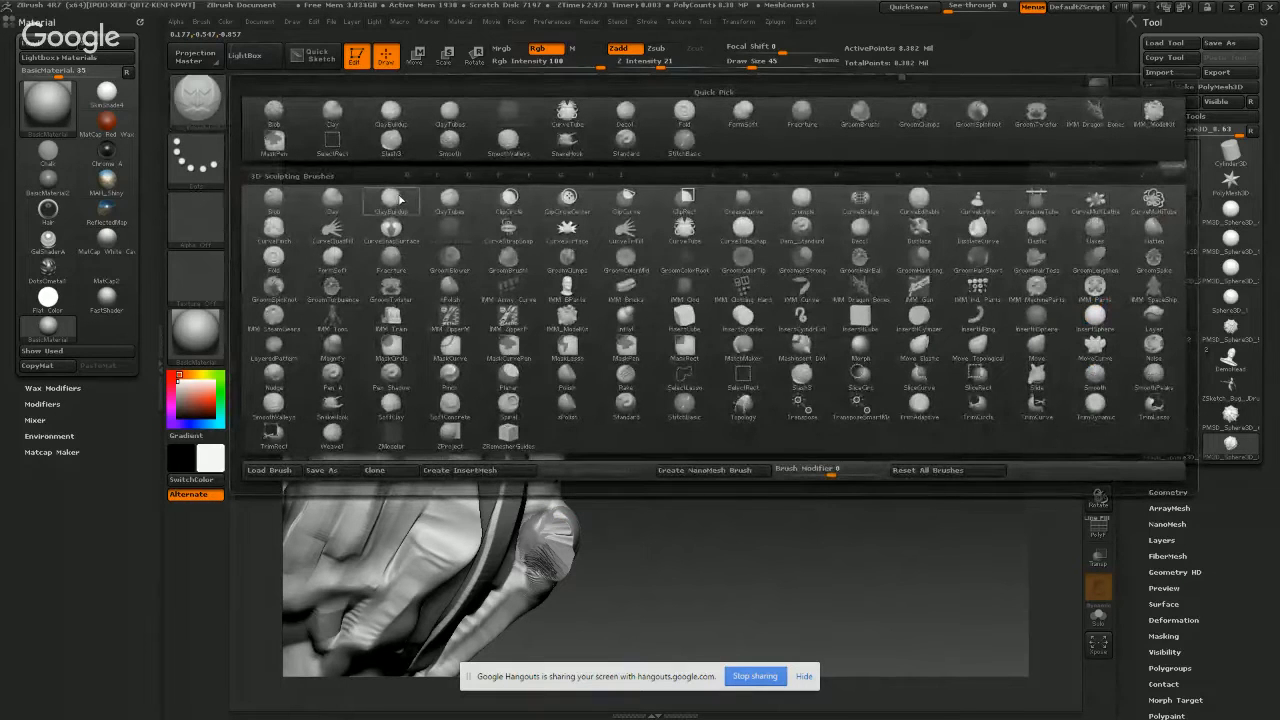
click(446, 195)
mouse_move(541, 585)
mouse_down()
mouse_move(543, 562)
mouse_move(518, 612)
mouse_up()
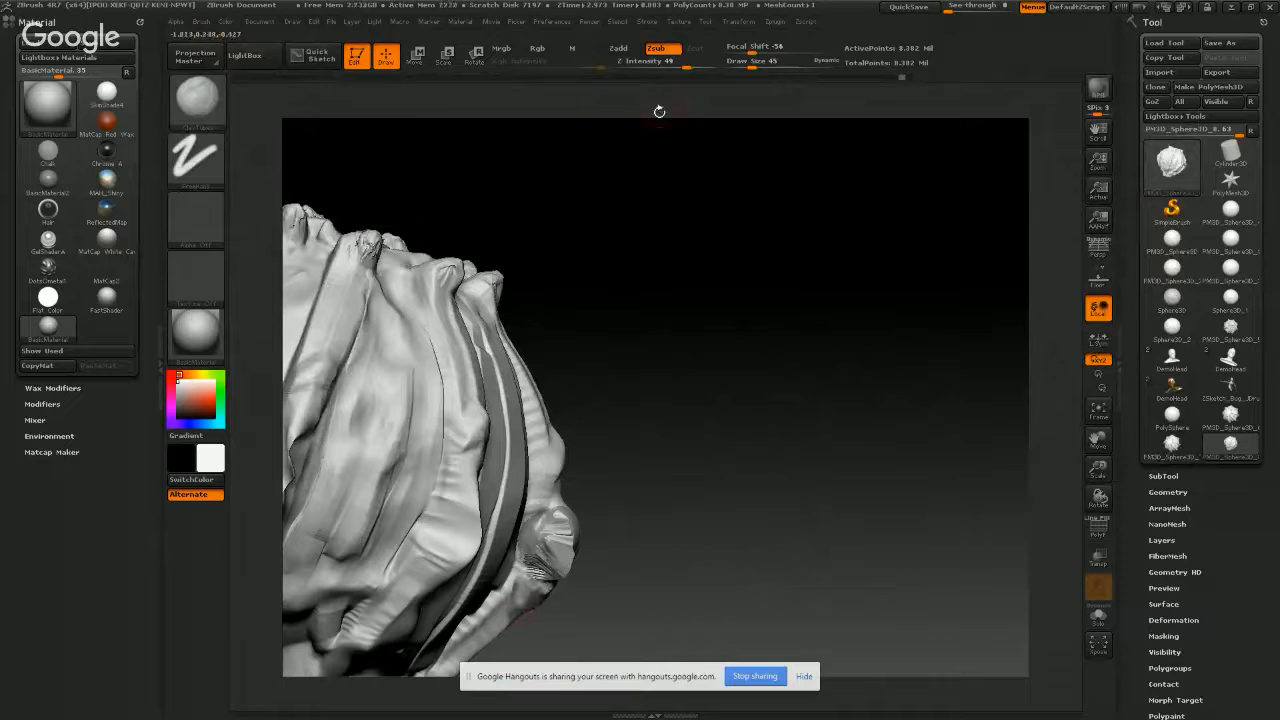
mouse_move(563, 530)
mouse_down()
mouse_move(524, 602)
mouse_move(540, 565)
mouse_move(522, 572)
mouse_up()
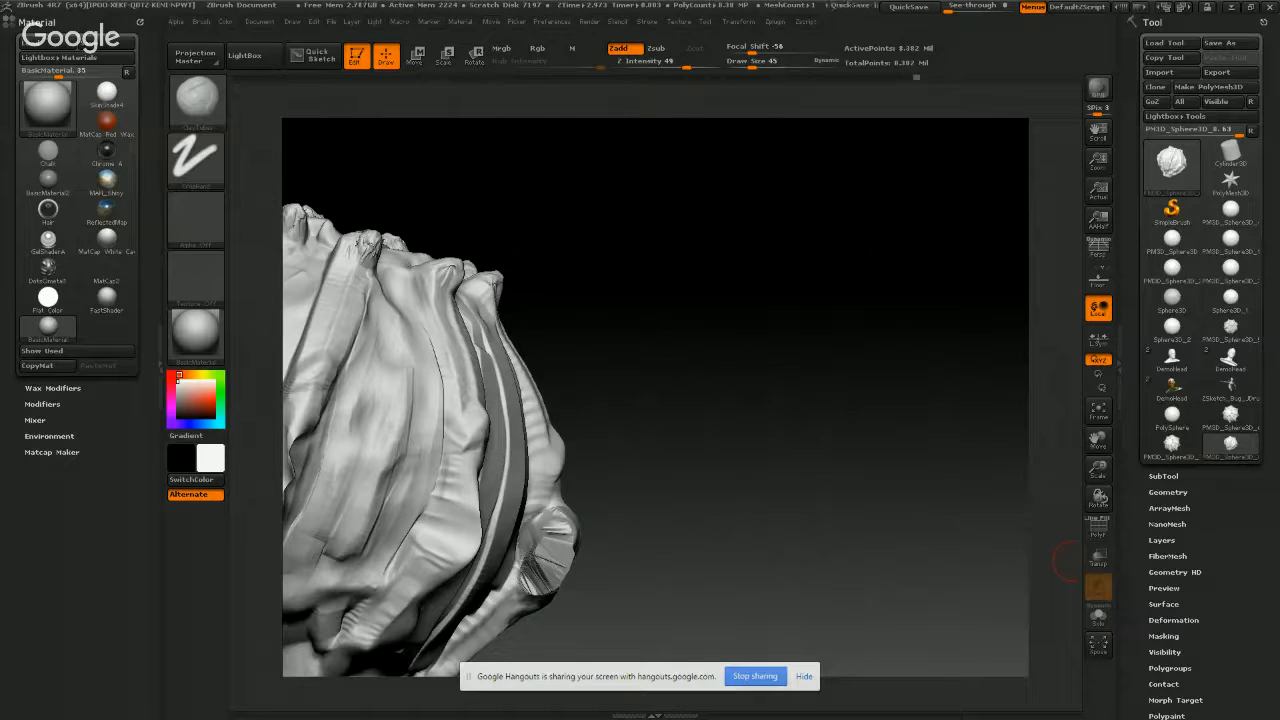
key(ctrl+z)
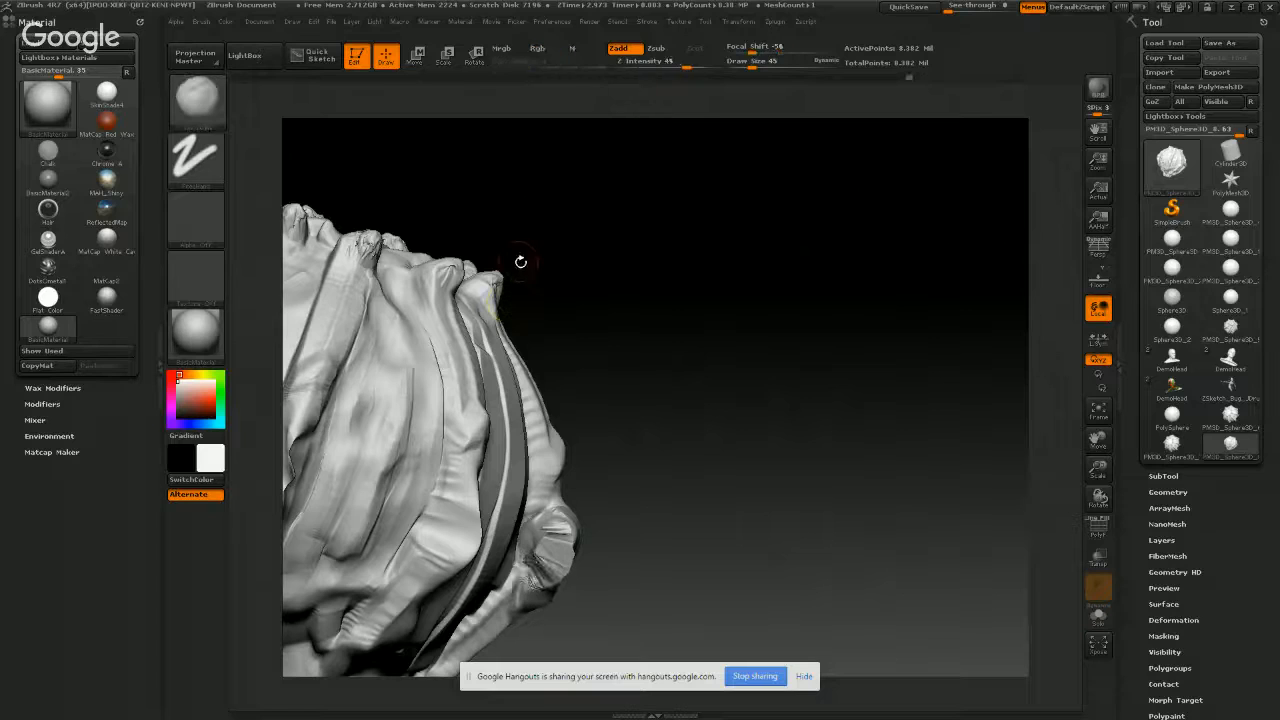
key(ctrl+z)
key(ctrl+z)
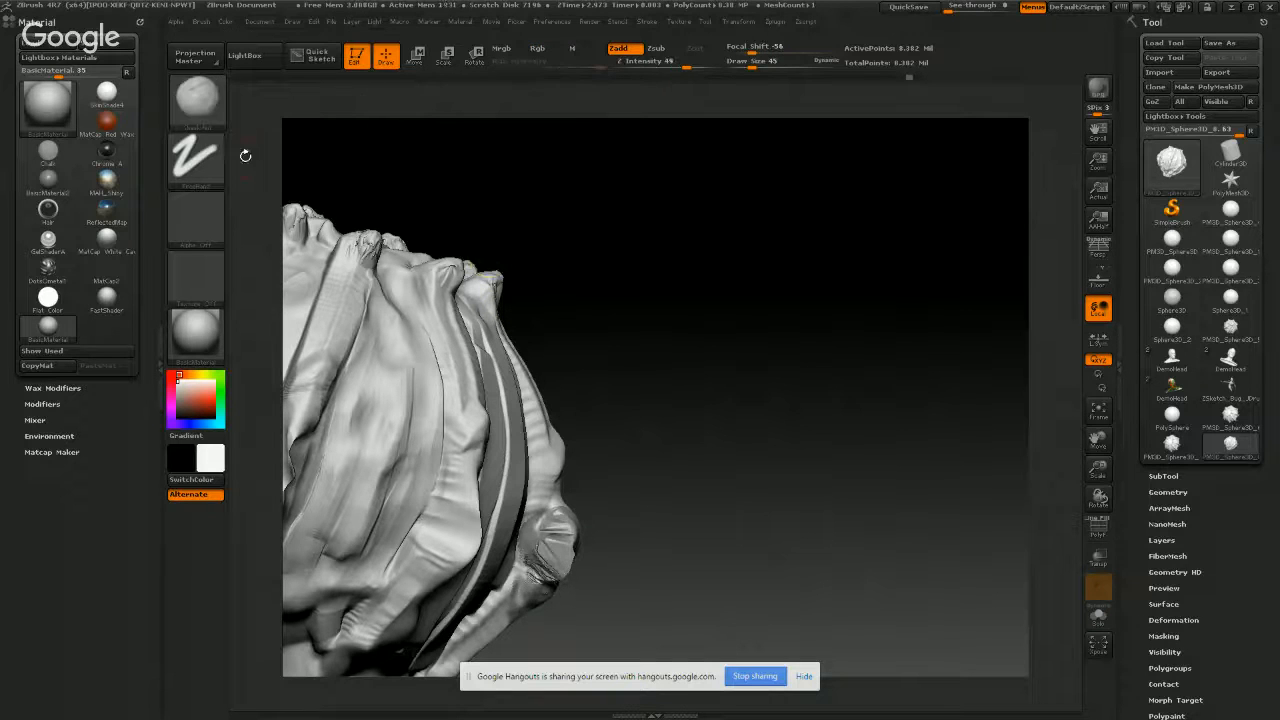
- Set the ClayTubes brush's stroke type to Dots, try a pass over the knob's end, and undo it
click(198, 145)
click(272, 172)
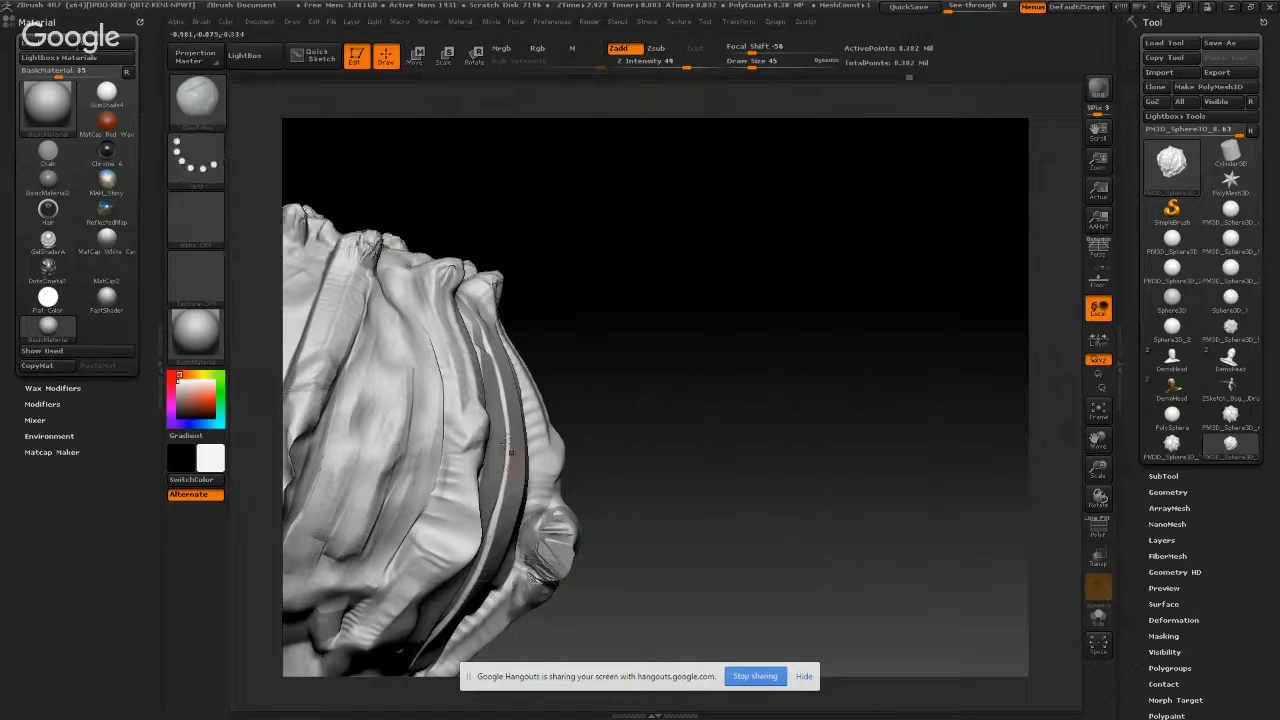
mouse_move(543, 537)
mouse_down()
mouse_move(550, 568)
mouse_move(540, 582)
mouse_move(530, 567)
mouse_up()
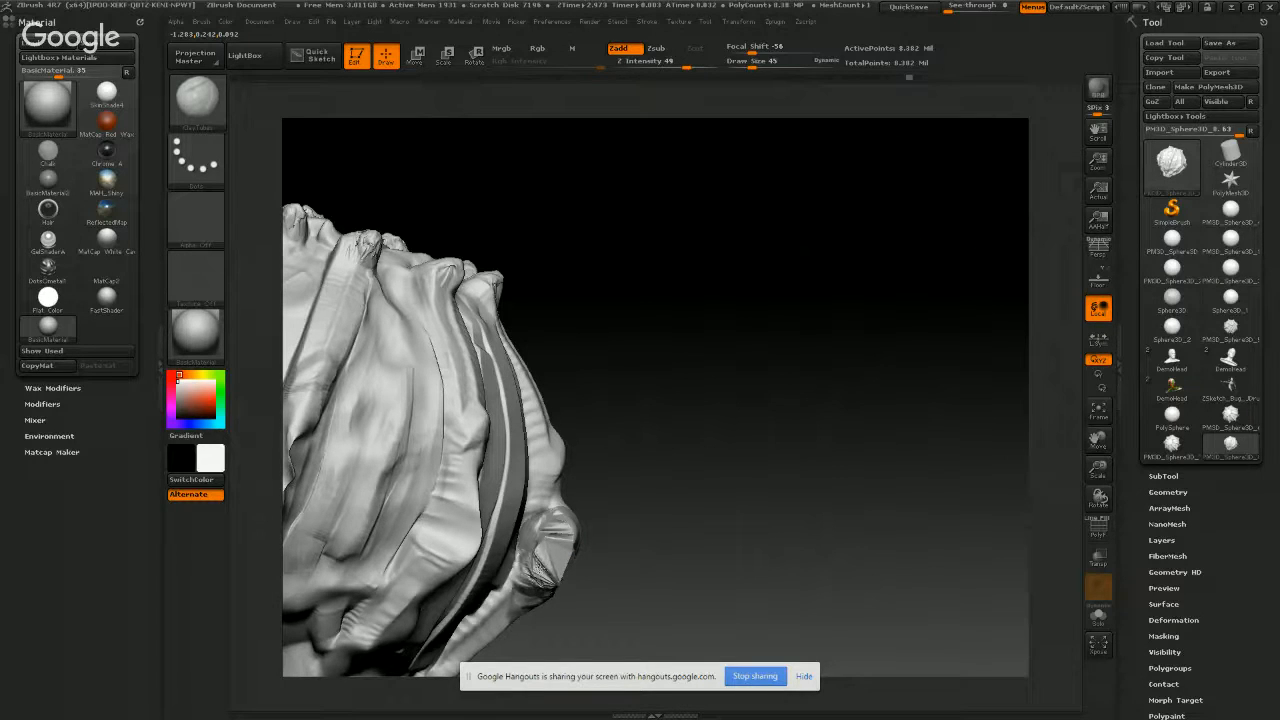
key(ctrl+z)
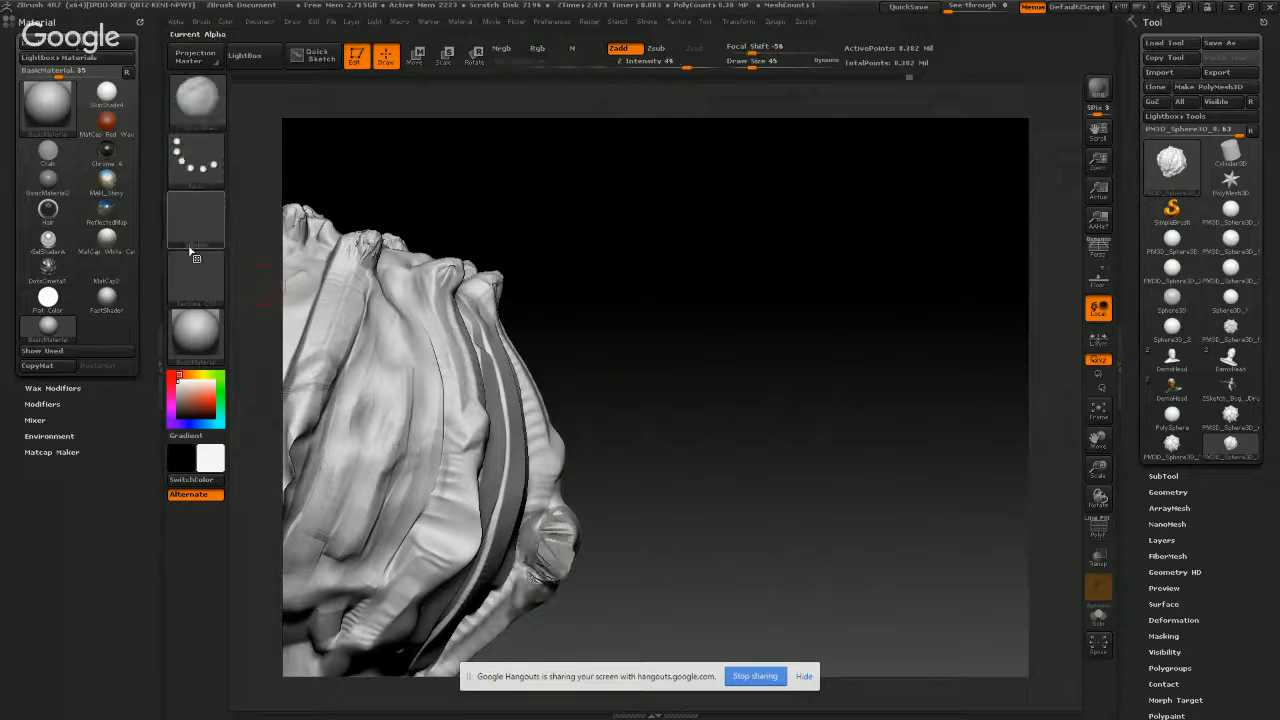
- Build up the end of the side knob and the hollow in the sphere's crown with Clay brush strokes
click(196, 97)
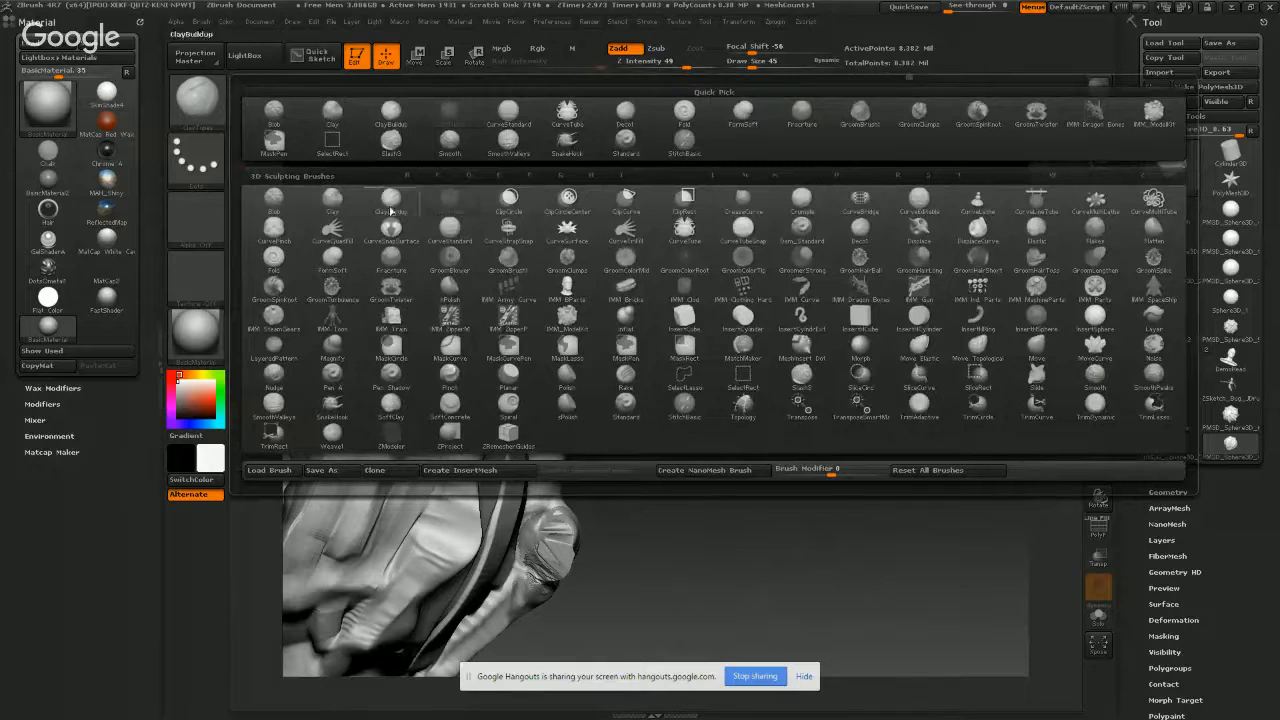
click(332, 198)
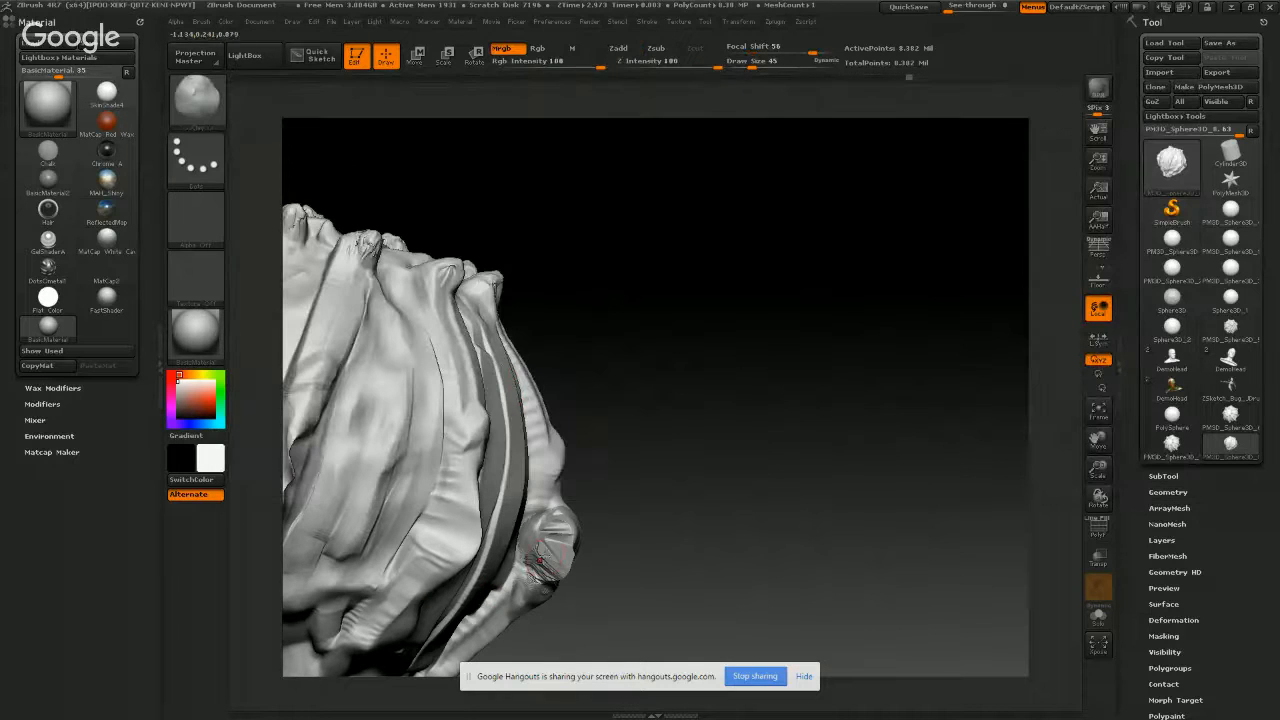
mouse_move(532, 585)
mouse_down()
mouse_move(552, 540)
mouse_move(532, 521)
mouse_up()
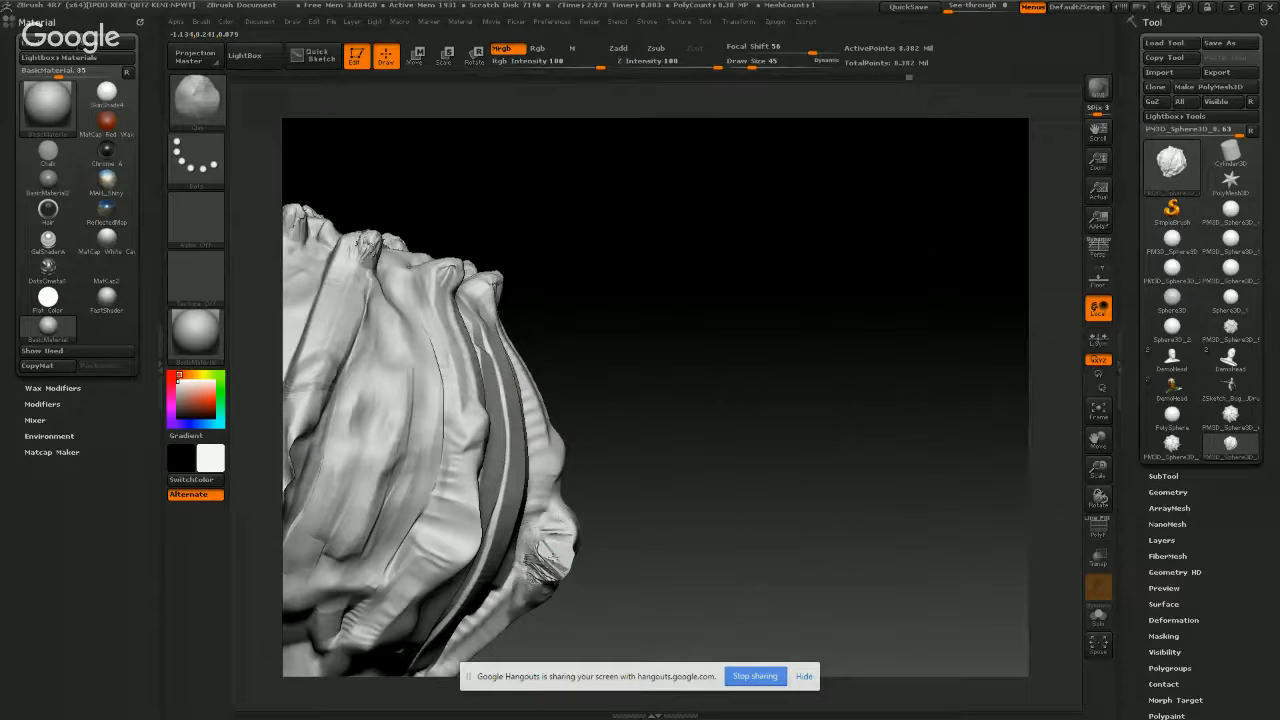
mouse_move(530, 145)
mouse_down()
mouse_move(432, 190)
mouse_move(420, 211)
mouse_move(515, 206)
mouse_move(483, 191)
mouse_up()
right_drag(483, 191, 500, 280)
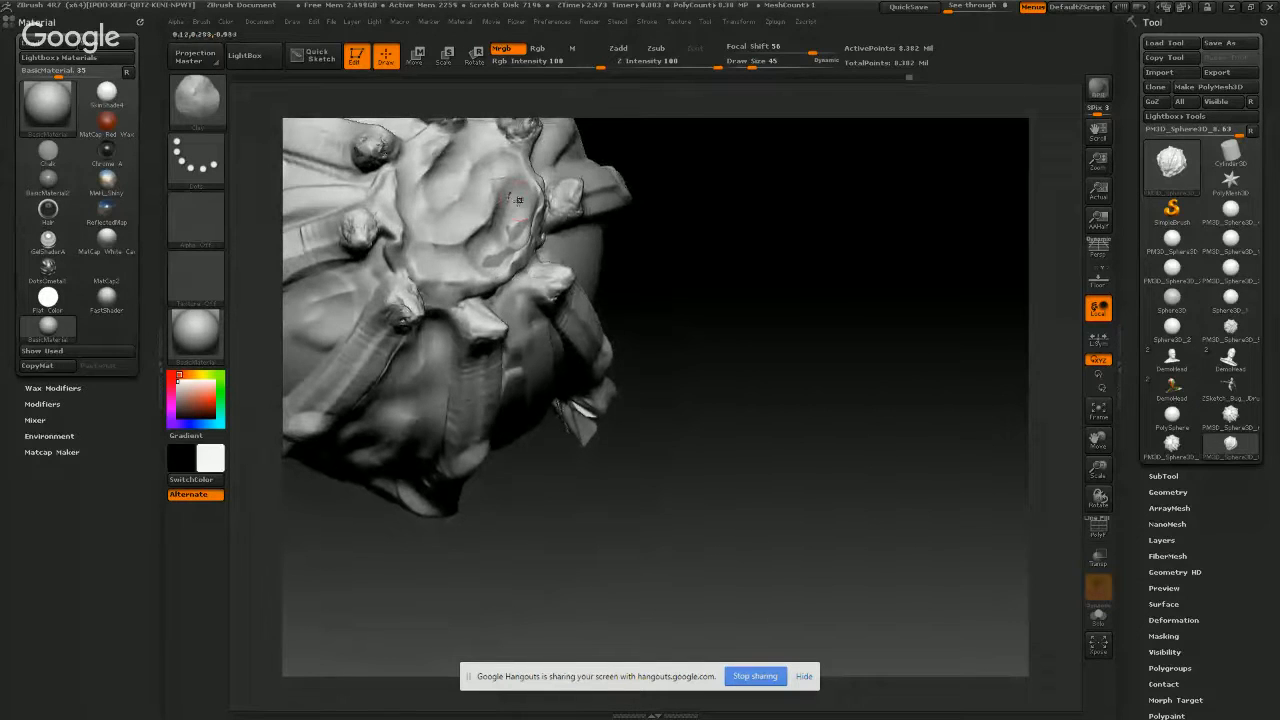
mouse_move(512, 204)
mouse_down()
mouse_move(494, 286)
mouse_move(503, 258)
mouse_up()
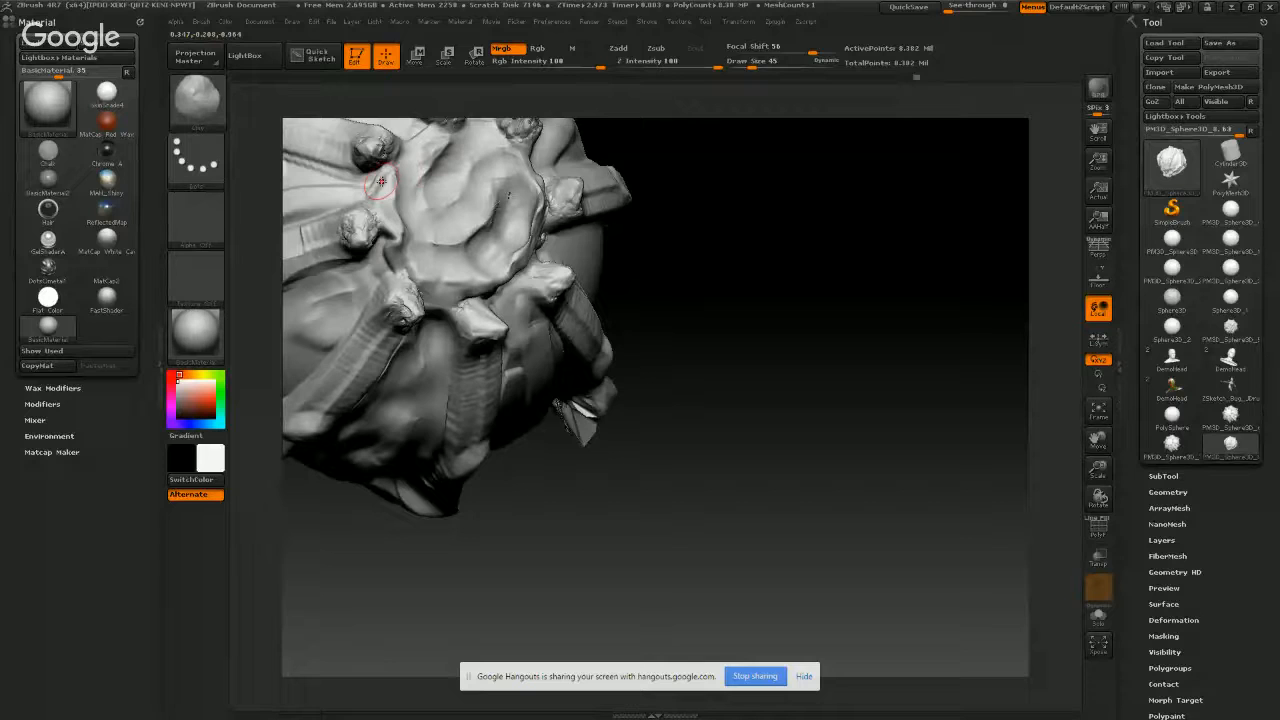
- Try a short SoftConcrete brush stroke on the knob at the lower end of the ridge
right_drag(471, 327, 440, 222)
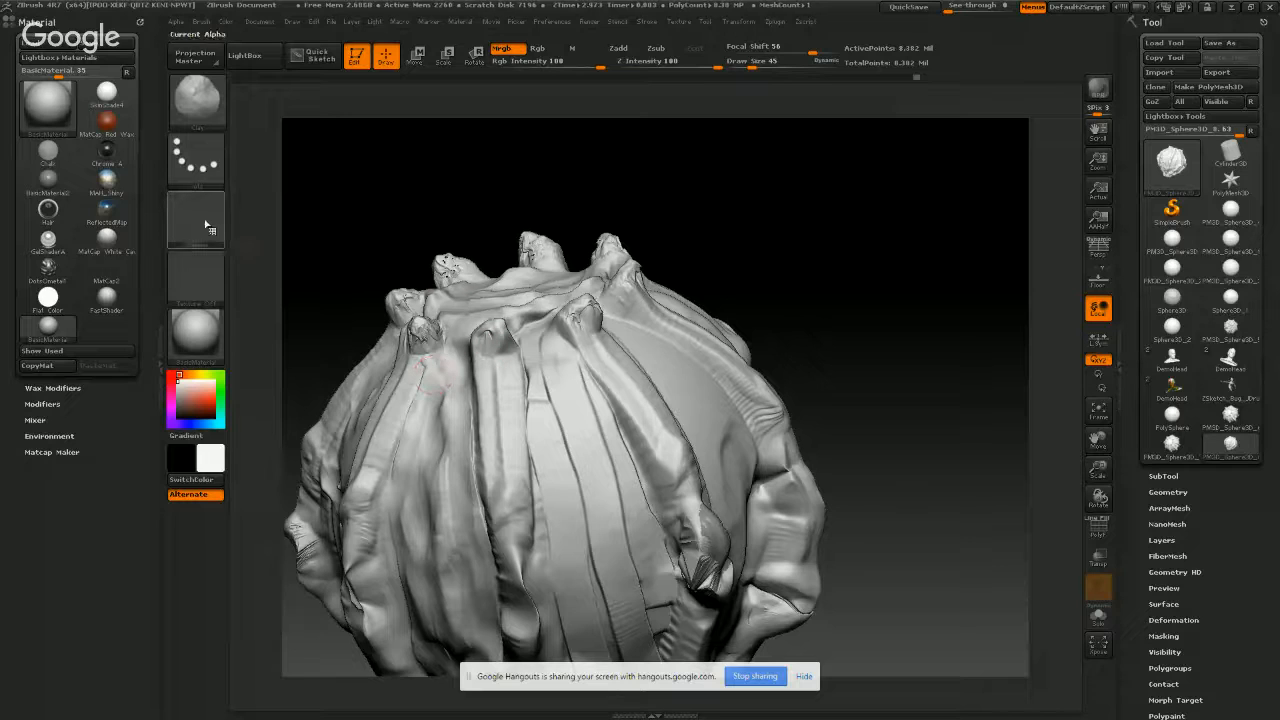
click(217, 113)
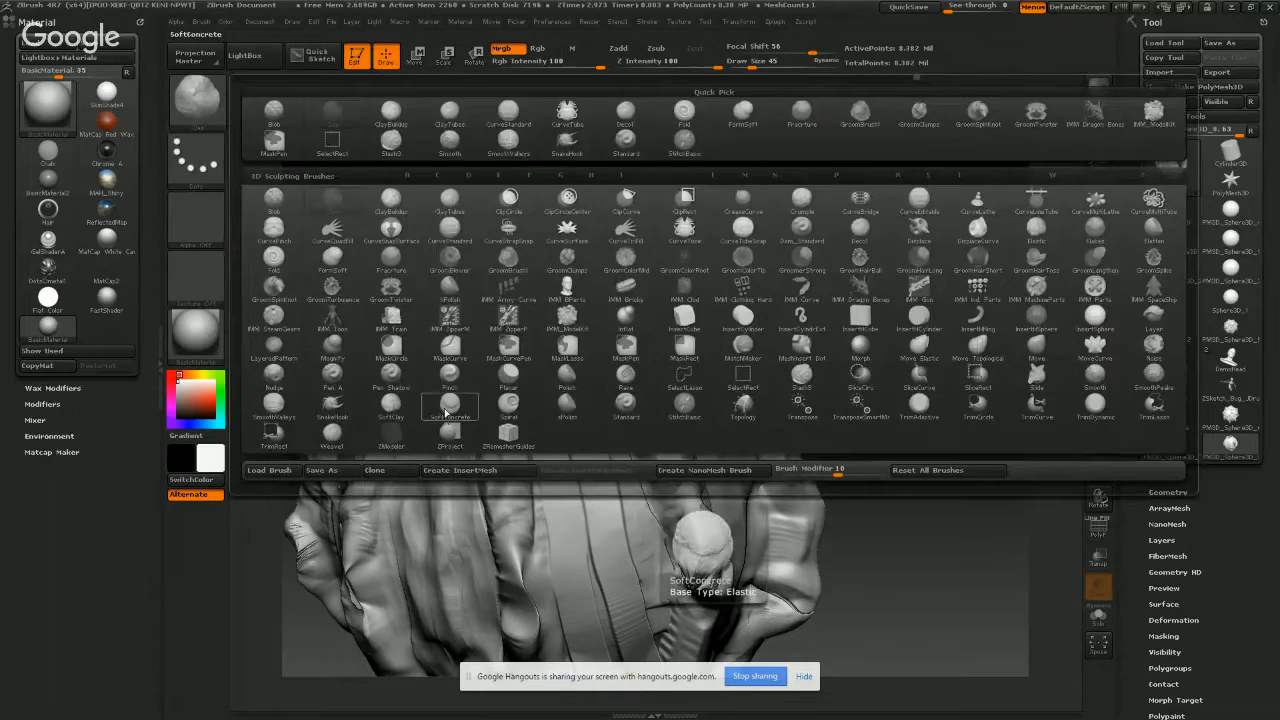
click(465, 269)
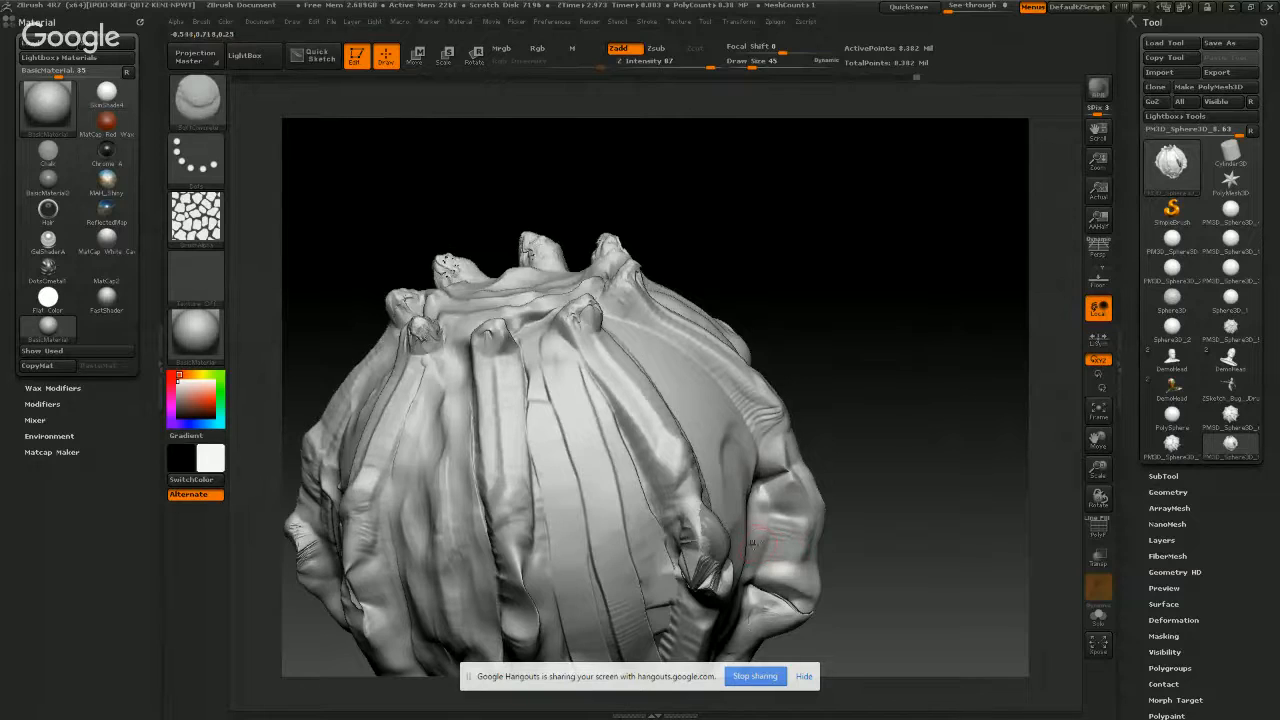
right_drag(752, 543, 758, 510)
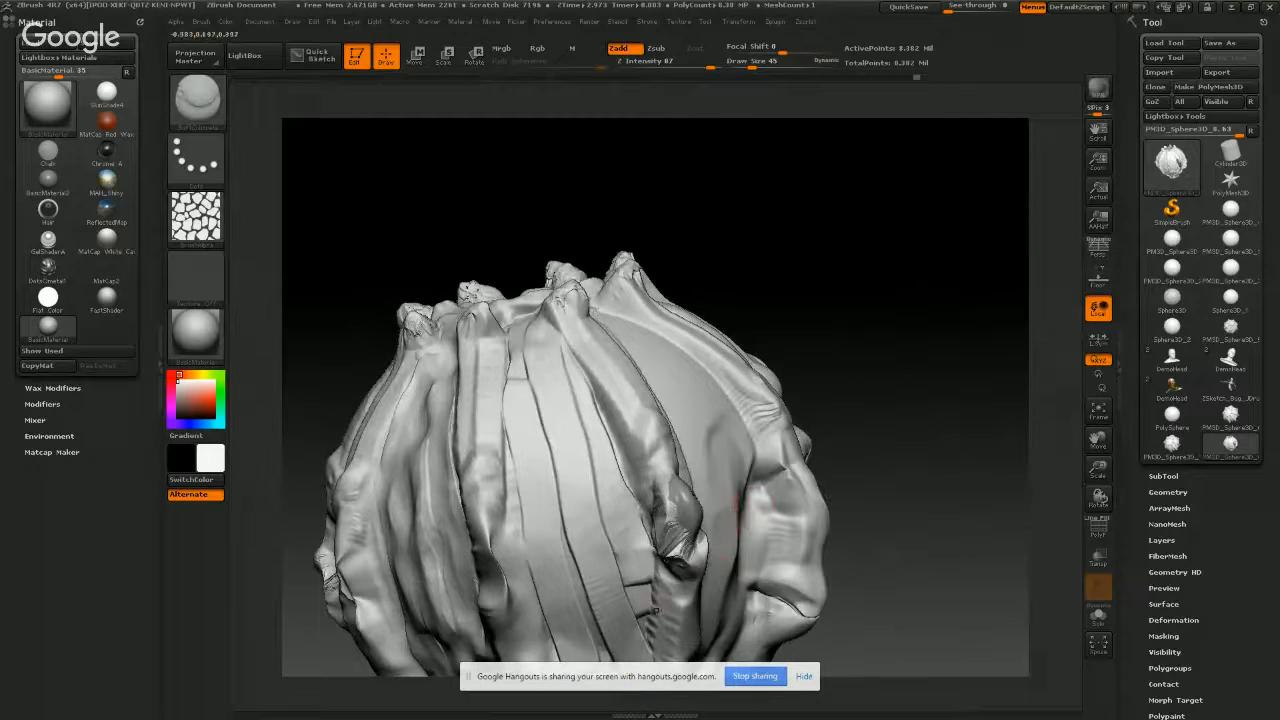
drag(674, 548, 676, 562)
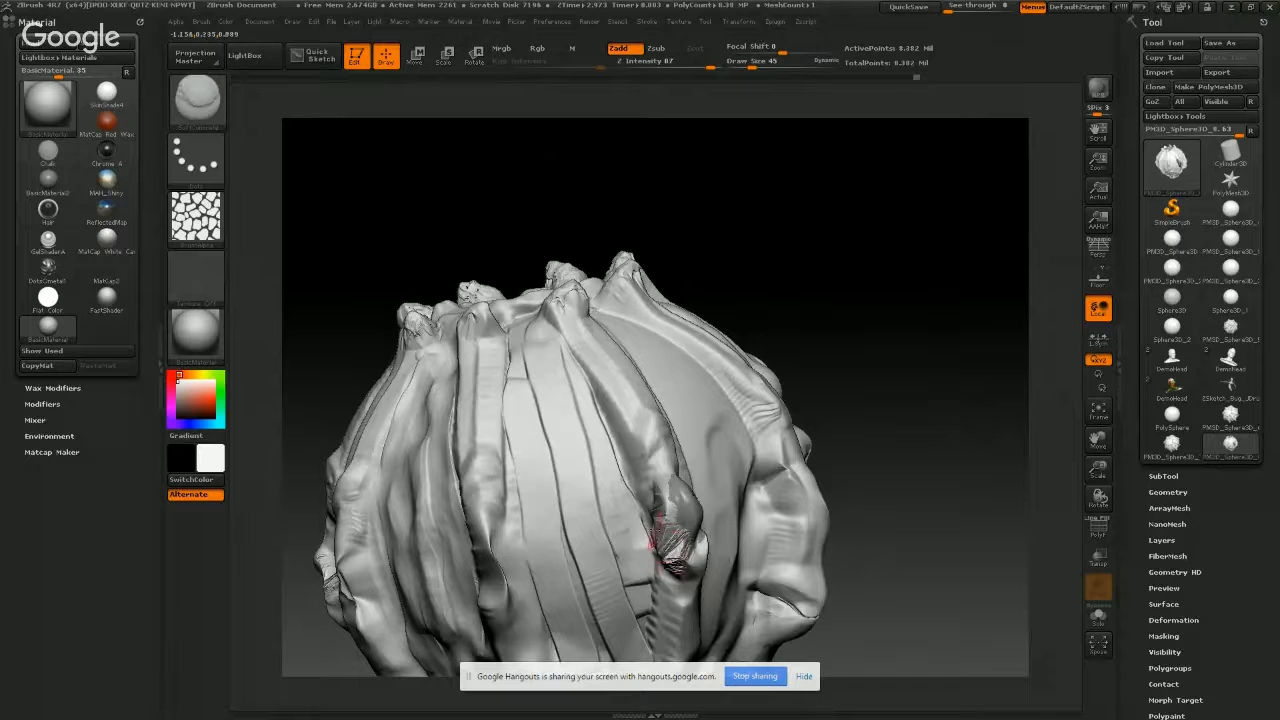
- Try the CurveTubeSnap brush on the ridge's knob and undo the inserted tube
click(195, 122)
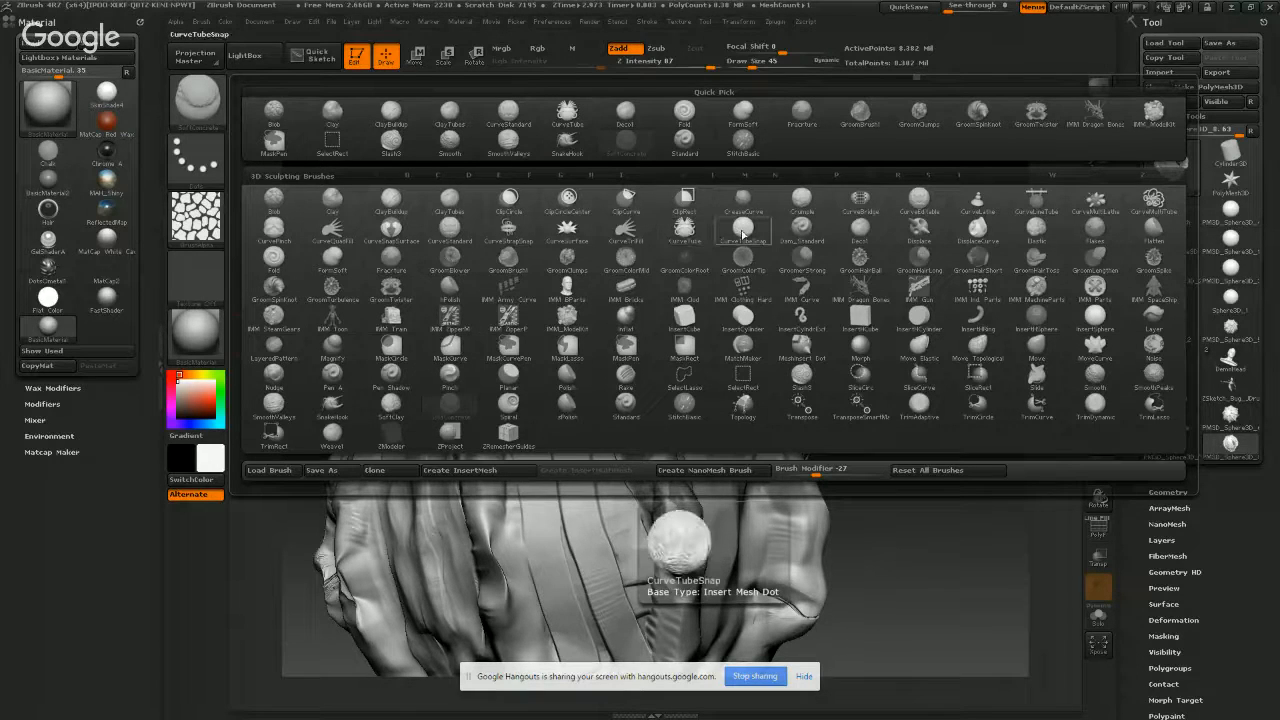
click(742, 233)
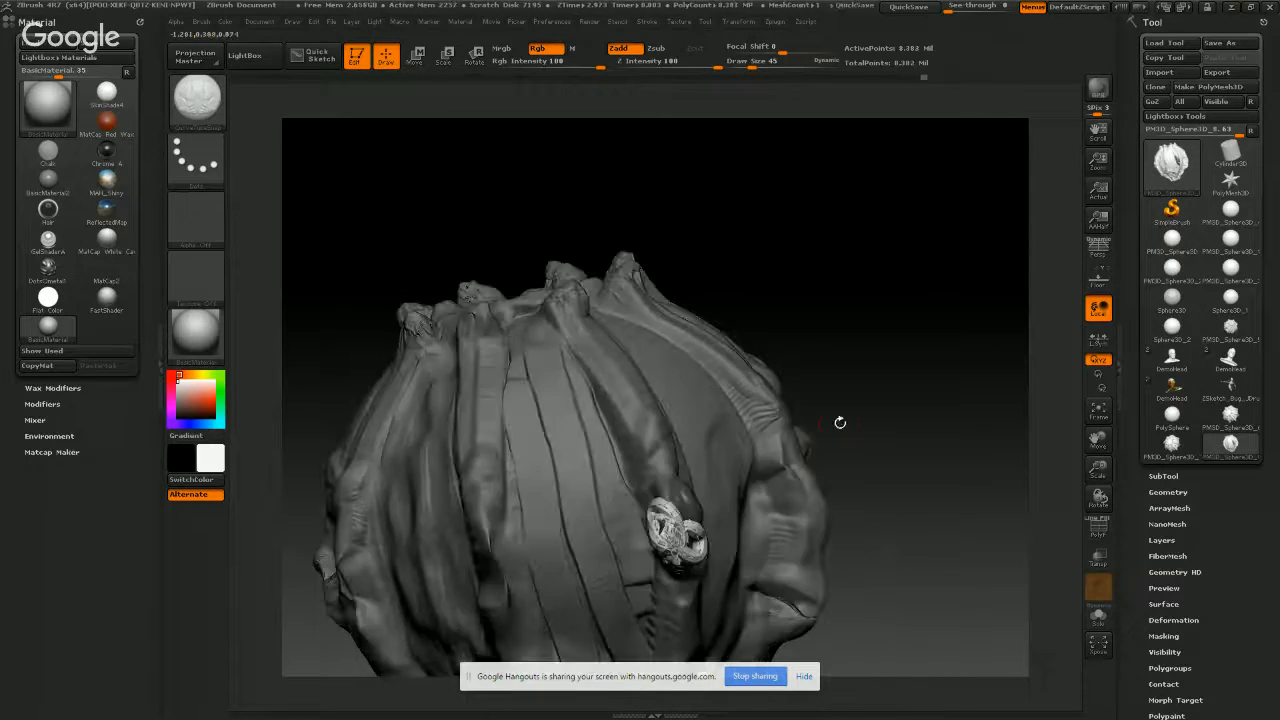
key(ctrl+z)
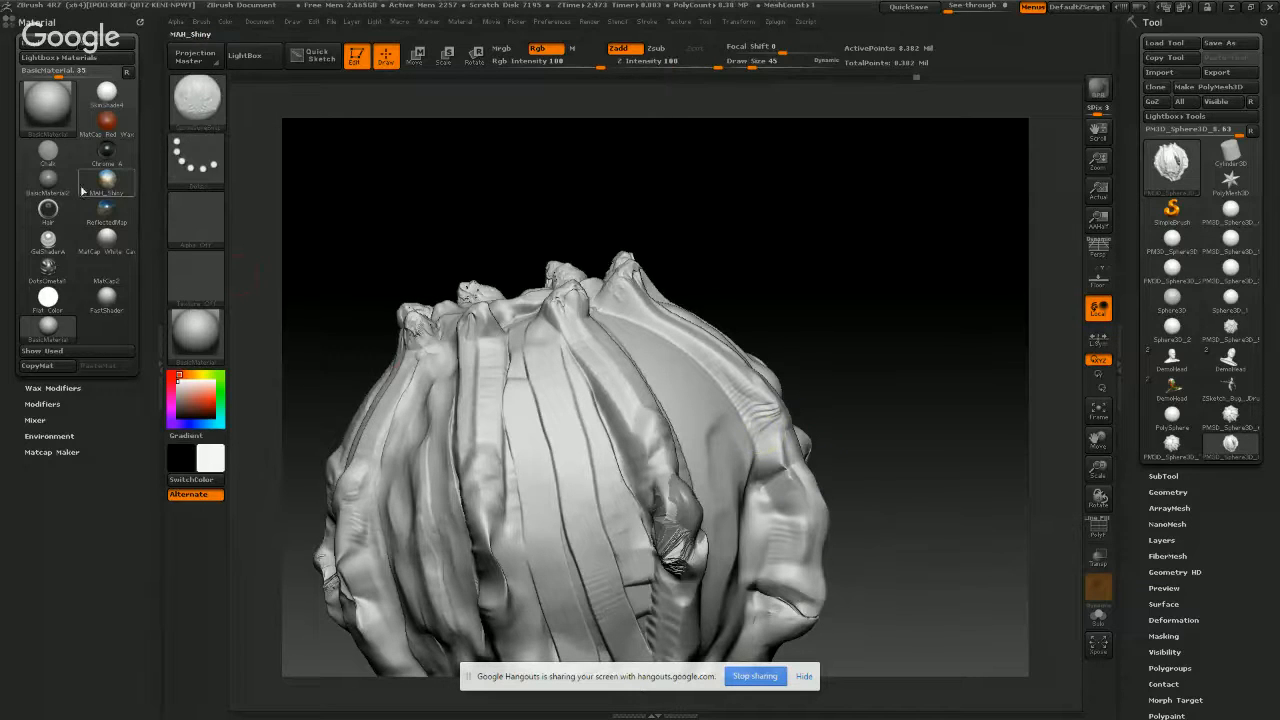
- Try the Fracture brush on the ridge's knob and undo the recent strokes
click(197, 100)
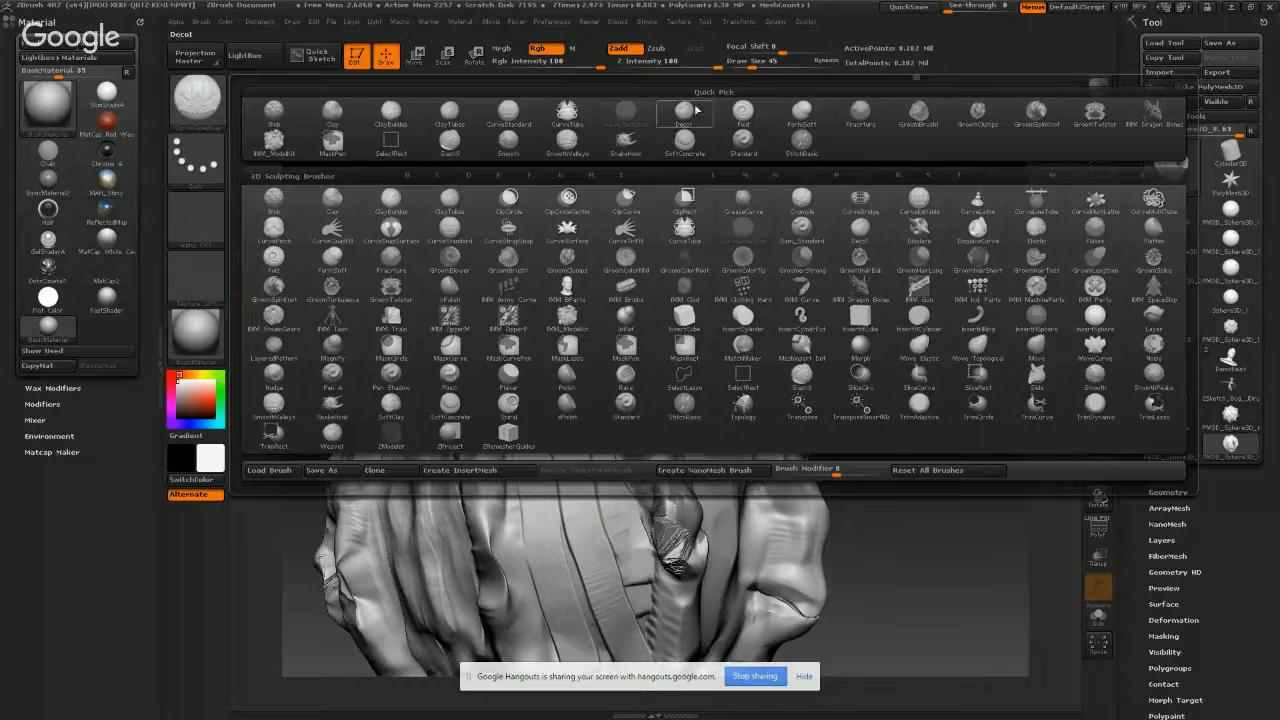
click(866, 110)
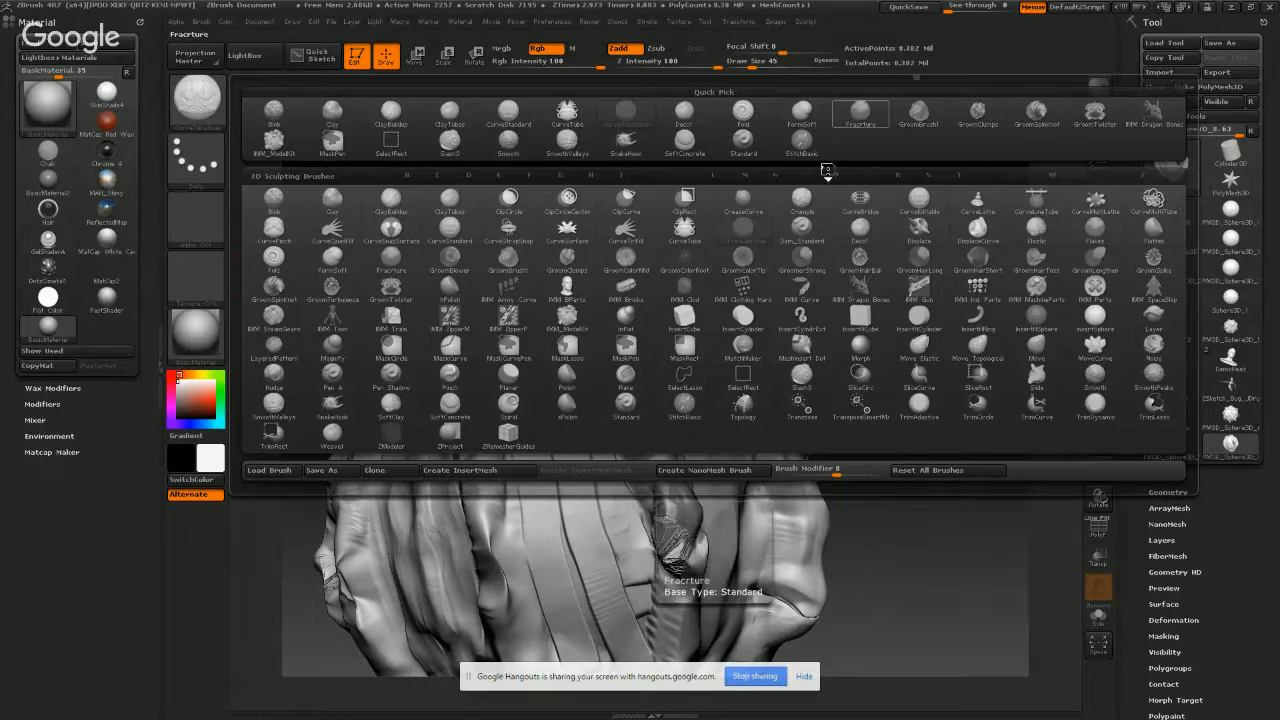
mouse_move(676, 519)
mouse_down()
mouse_move(690, 550)
mouse_move(672, 498)
mouse_move(665, 528)
mouse_move(682, 495)
mouse_up()
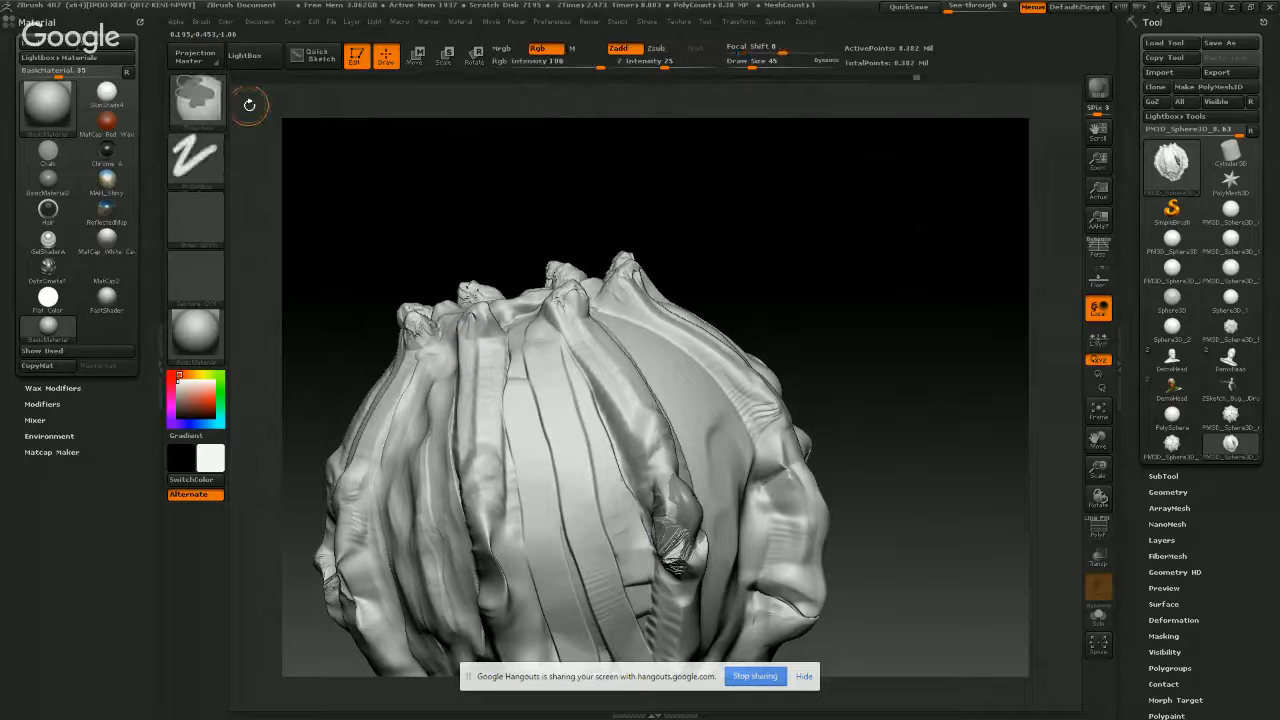
key(ctrl+z)
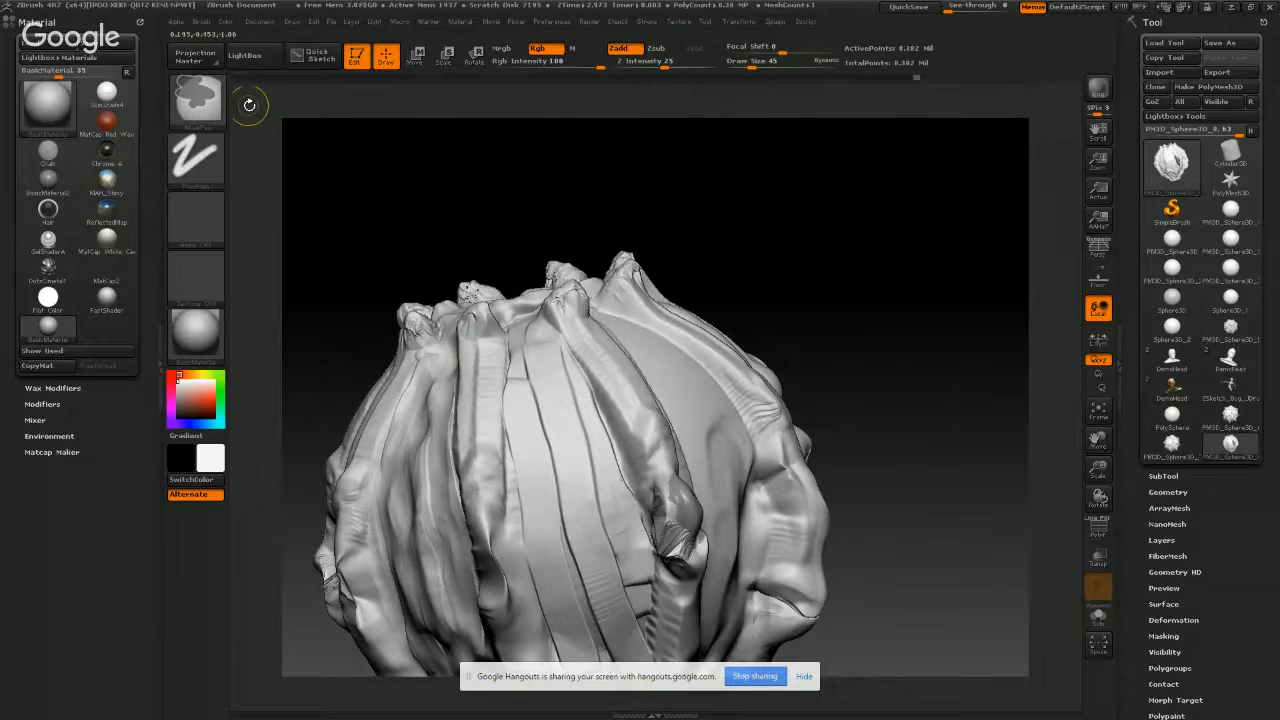
- Choose SmoothValleys as the smoothing brush, try a Fracture stroke in Zsub mode up the knob, and undo it
key(b)
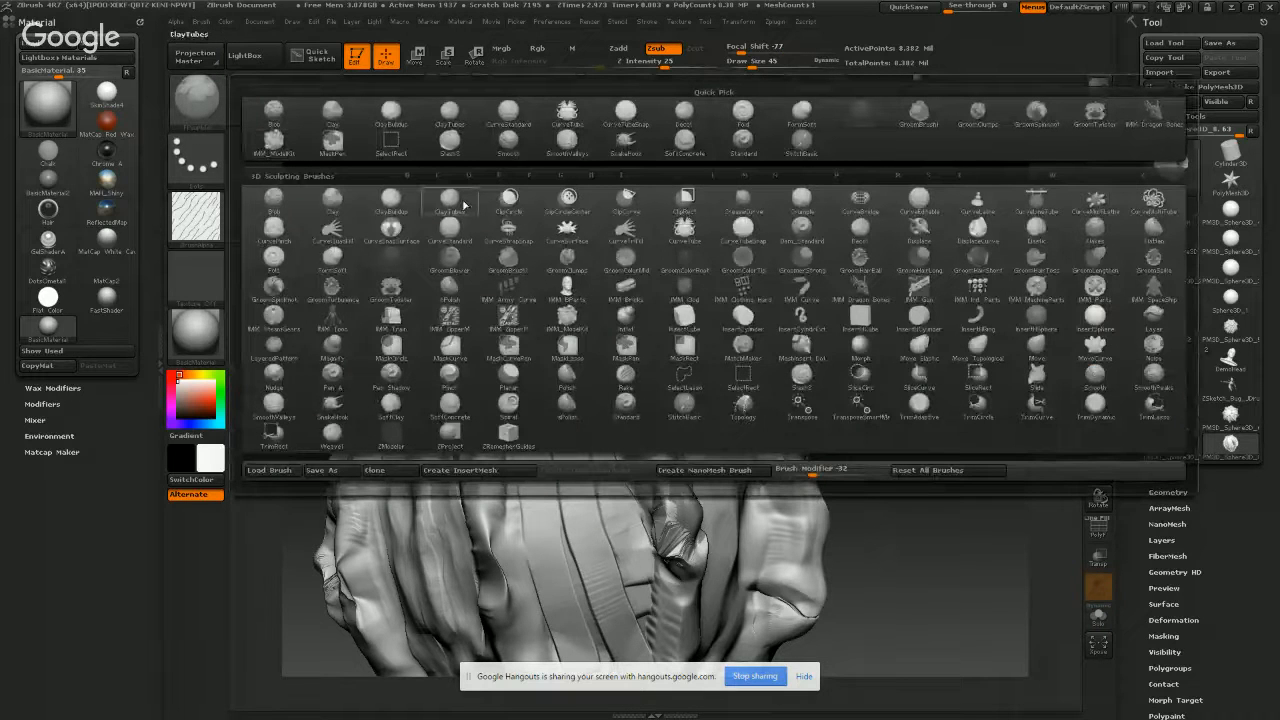
click(567, 141)
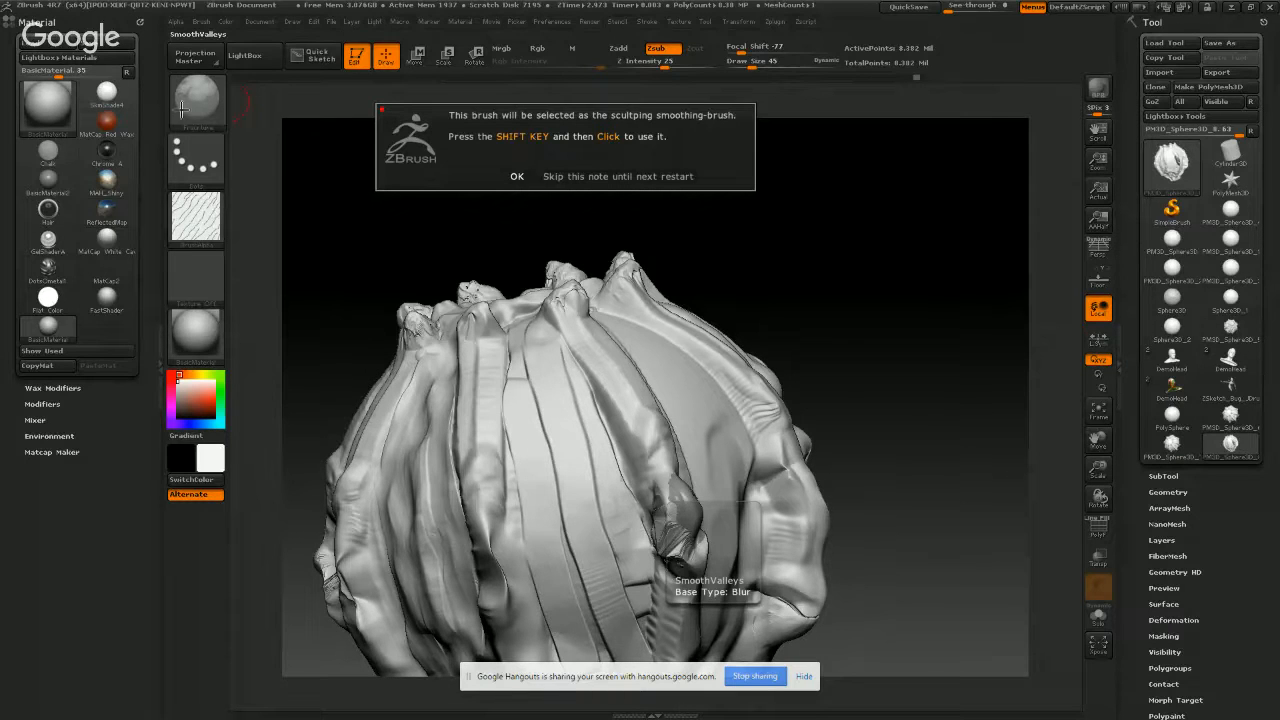
click(517, 176)
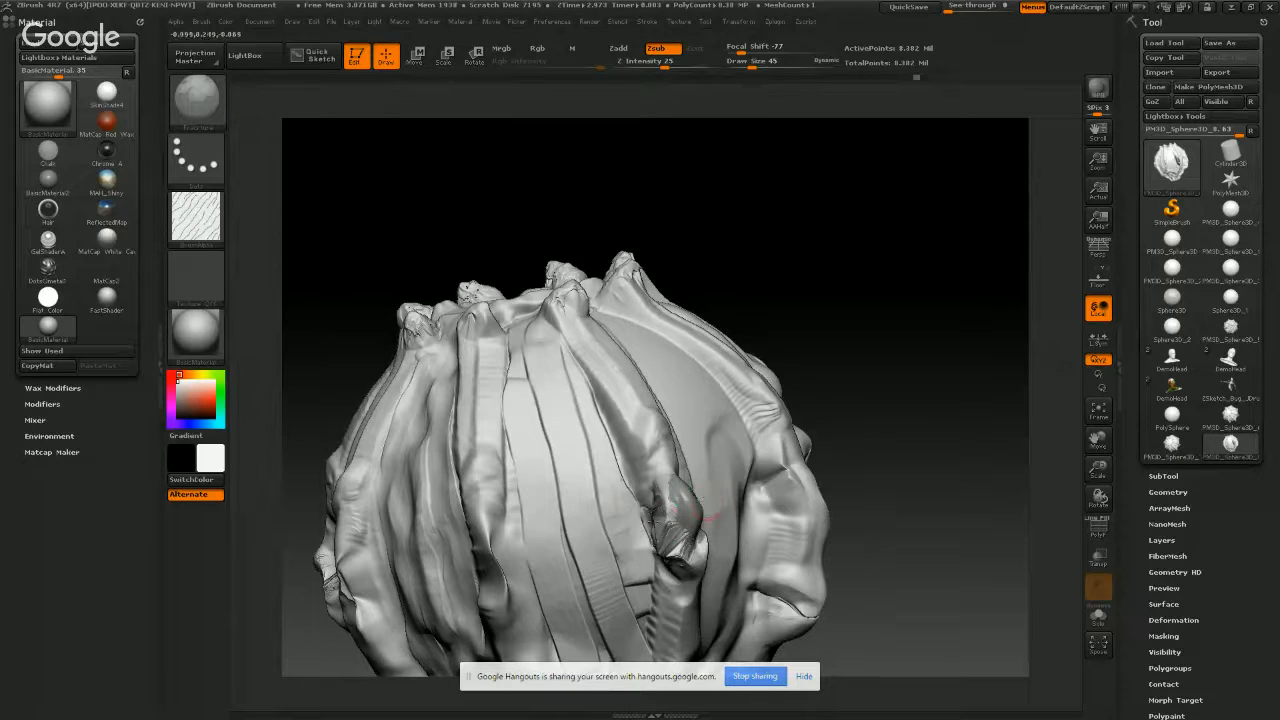
drag(677, 550, 677, 510)
key(ctrl)
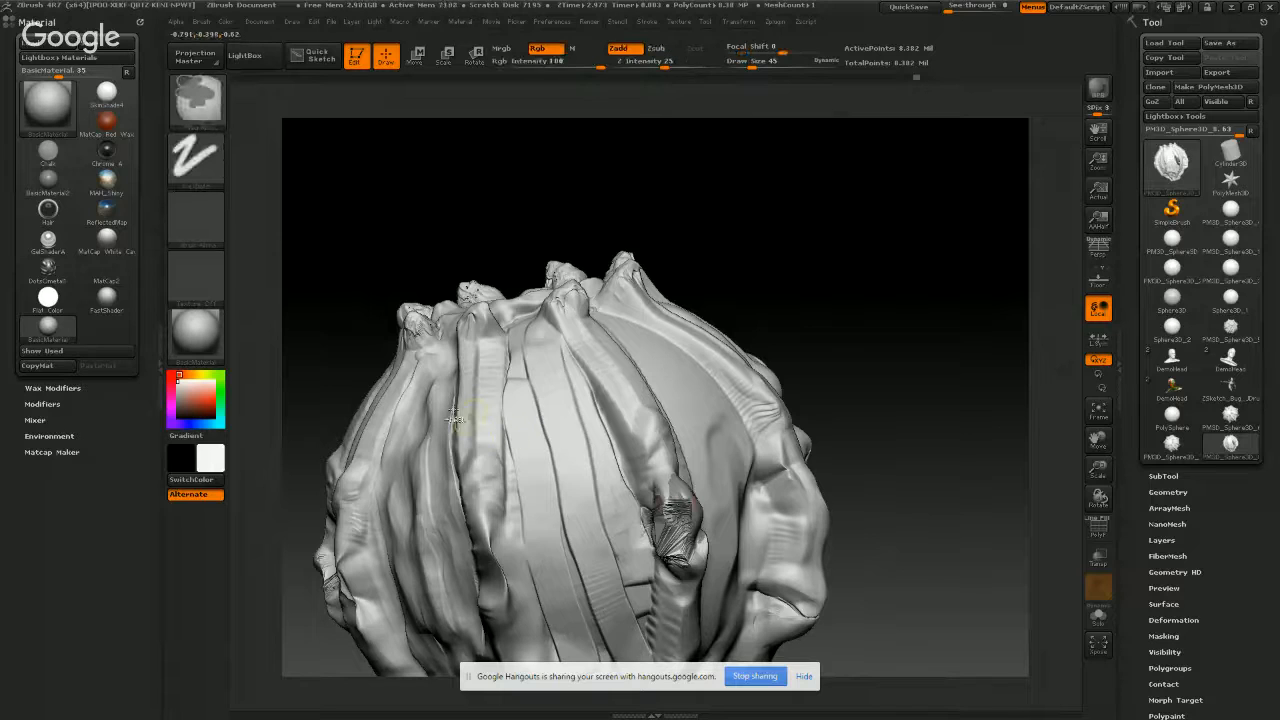
key(ctrl+z)
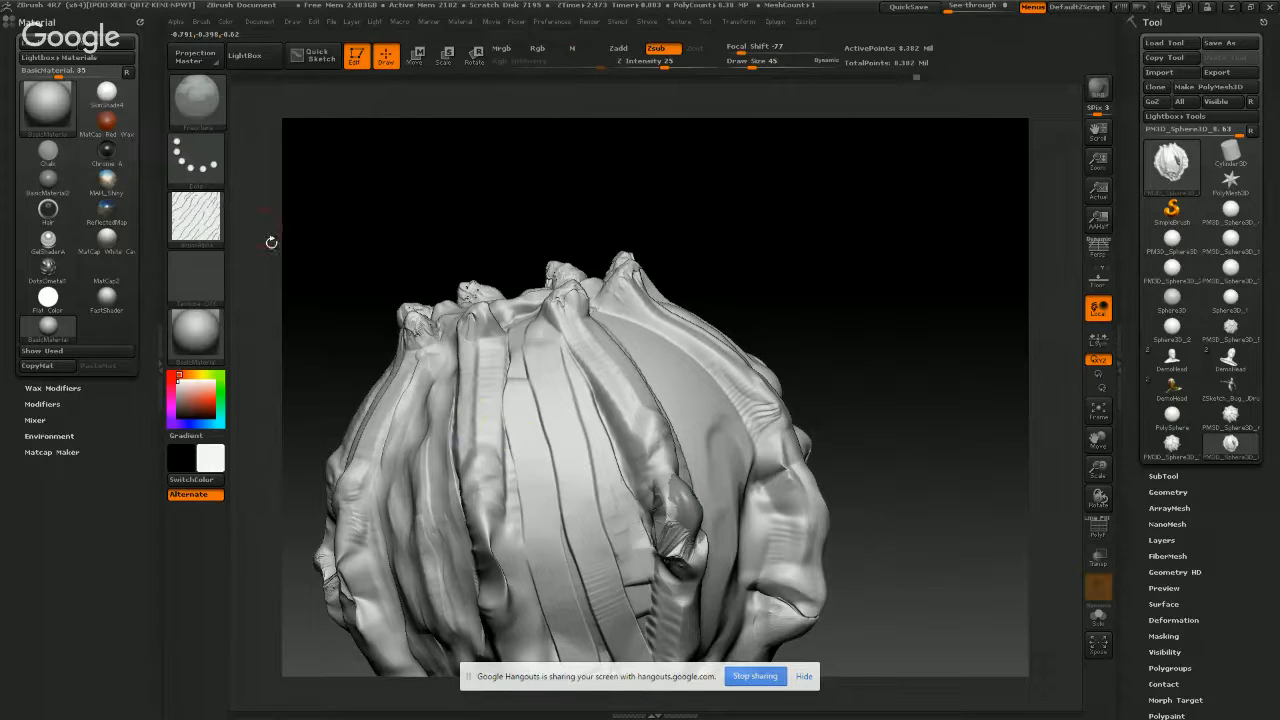
- Assign SmoothValleys as the smoothing brush again and accept the note about it
click(222, 98)
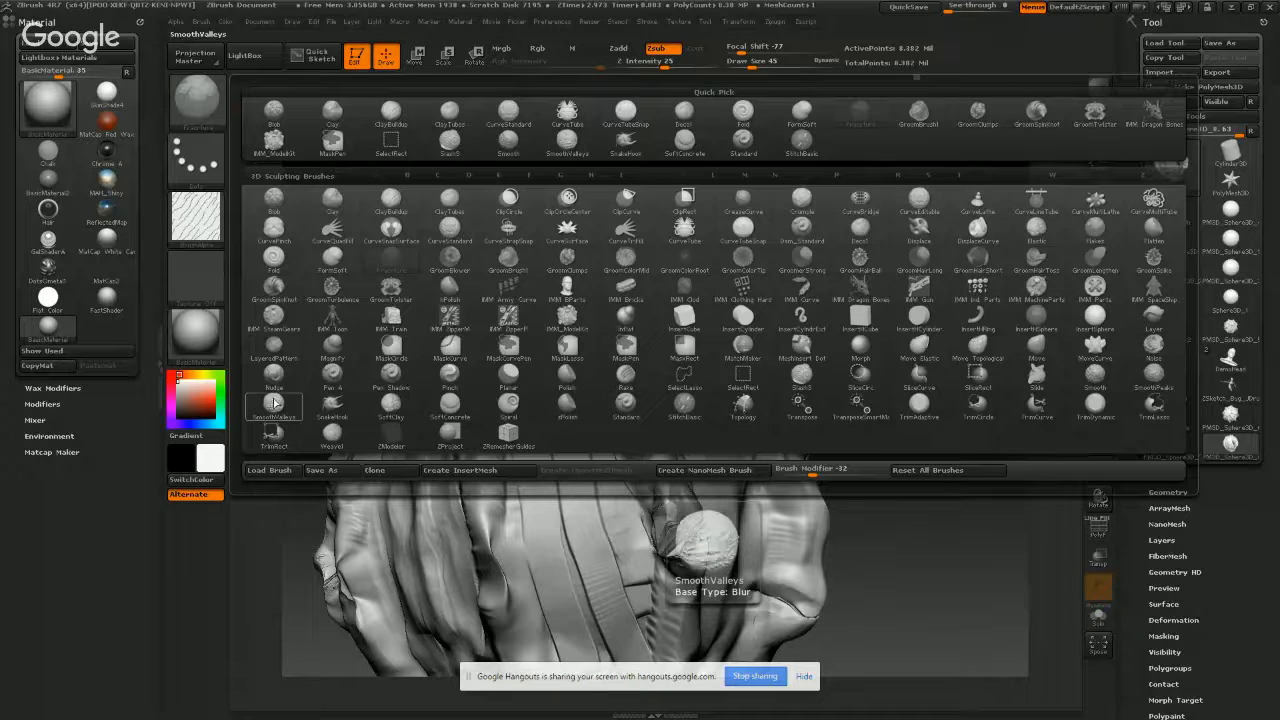
click(274, 402)
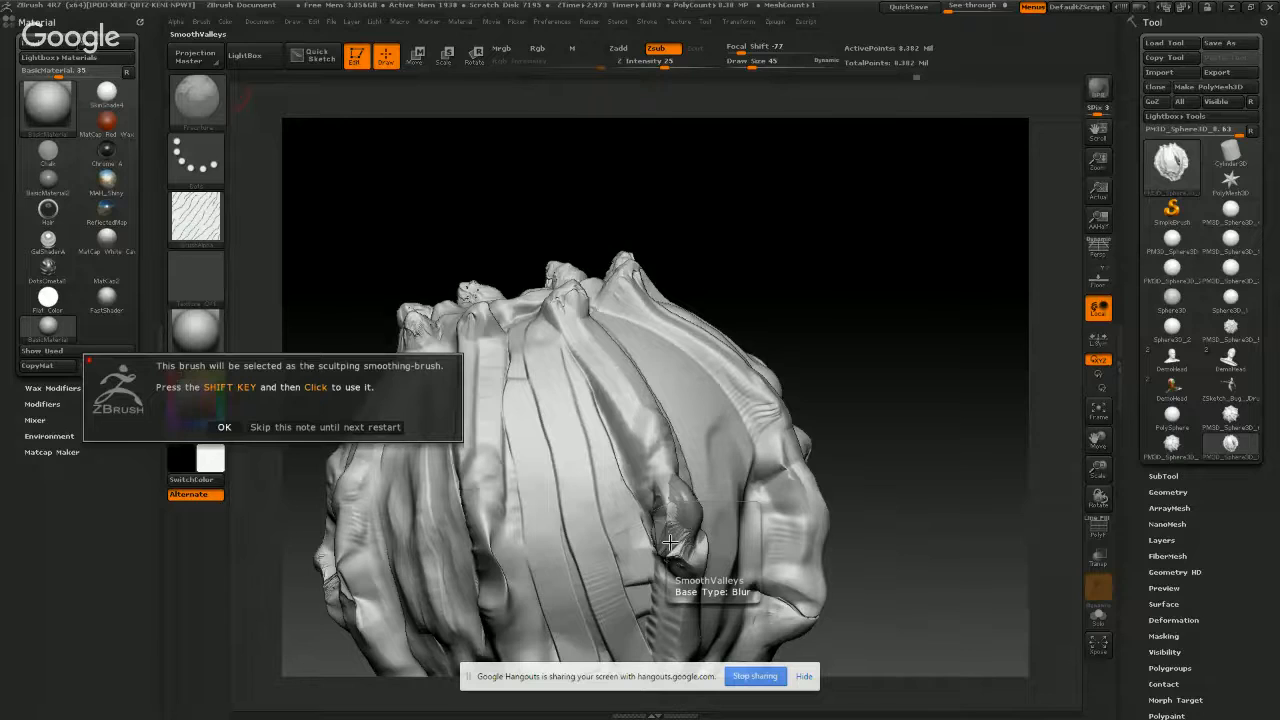
click(224, 427)
- Try a long Fracture stroke from the knob across the flat strips, and undo it
mouse_move(612, 508)
shift+mouse_down()
mouse_move(672, 535)
mouse_move(680, 495)
mouse_move(650, 420)
mouse_move(592, 428)
mouse_move(552, 462)
mouse_move(537, 531)
mouse_move(584, 634)
shift+mouse_up()
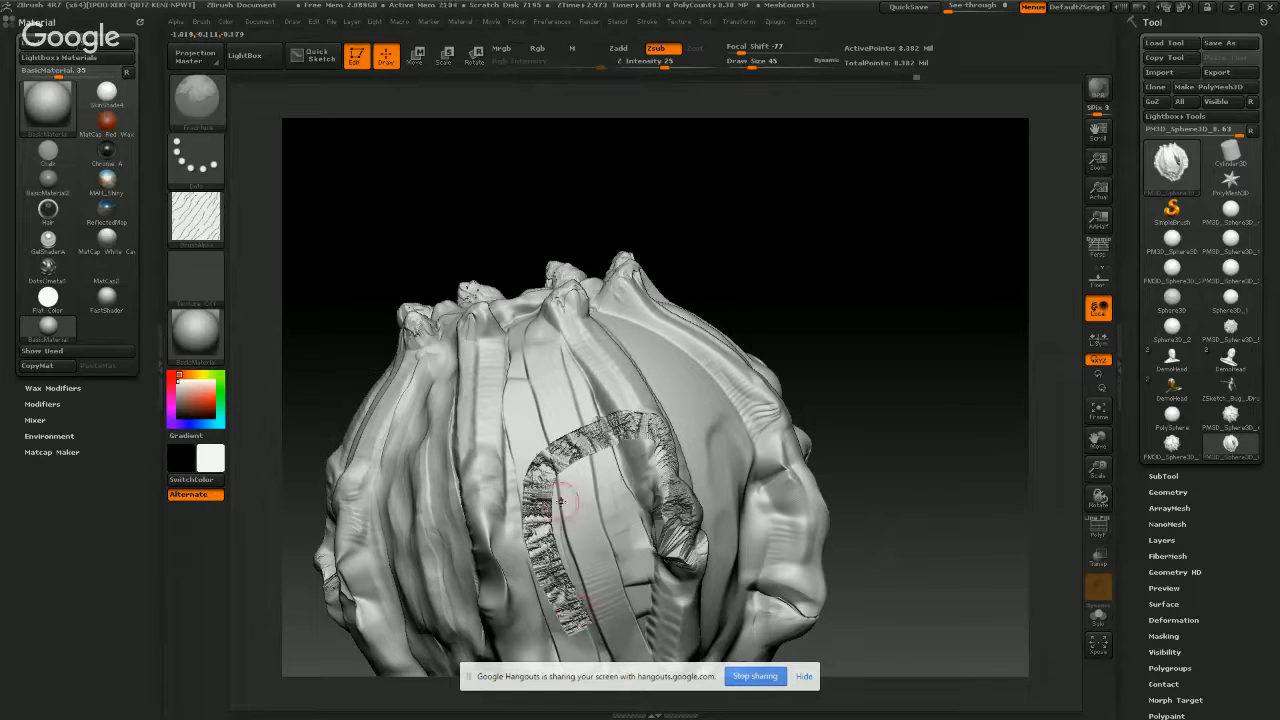
key(shift)
key(ctrl+z)
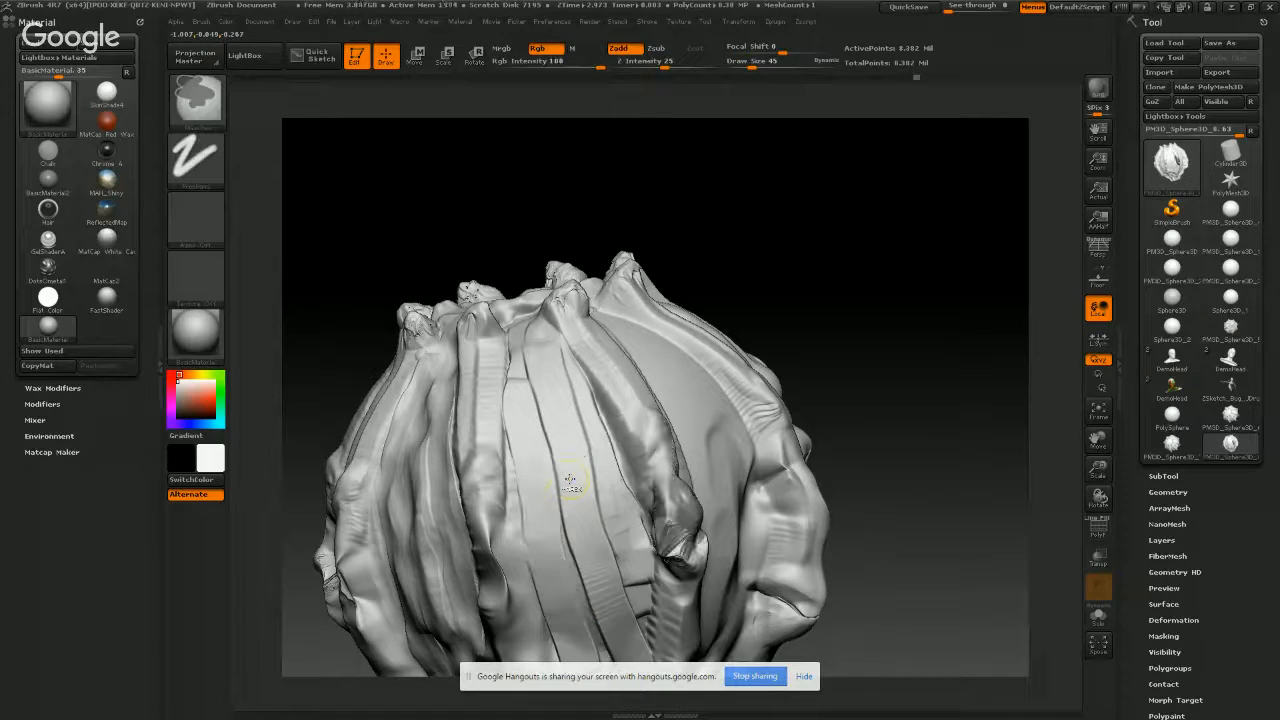
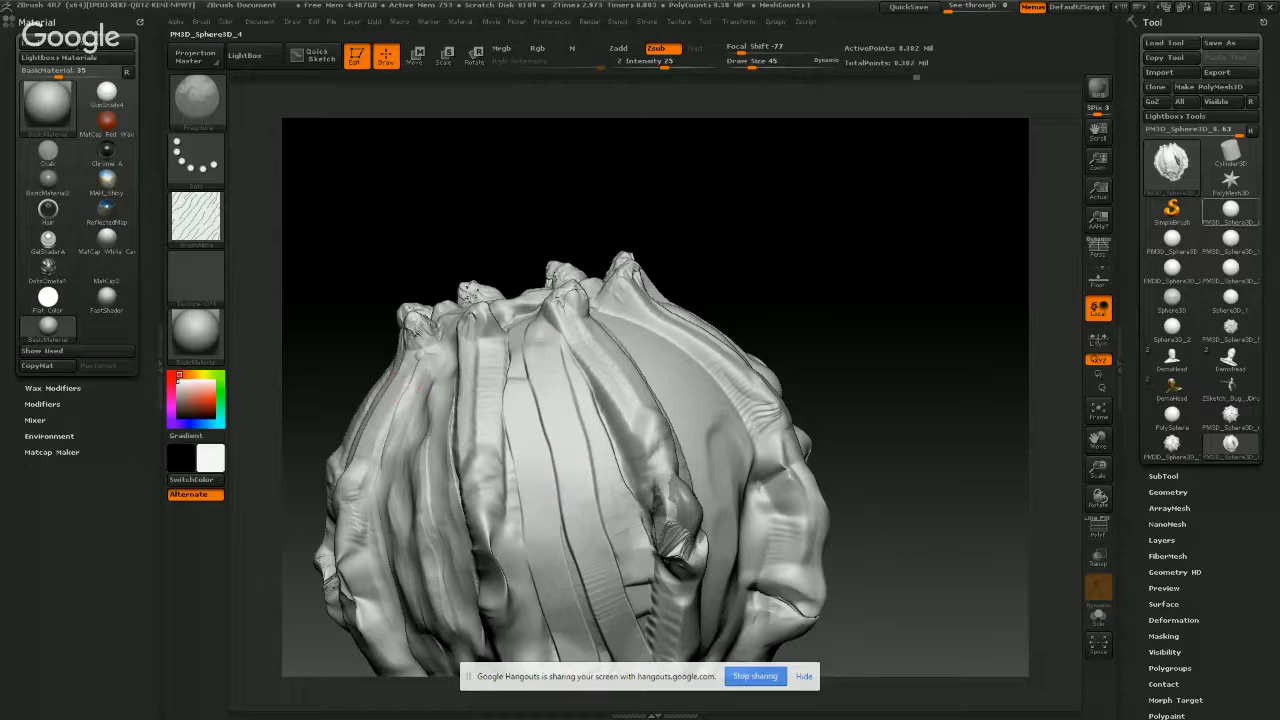
- Switch to Blender and examine the render of the table with its blue cloth, wooden bowl and metal pot
mouse_move(1230, 211)
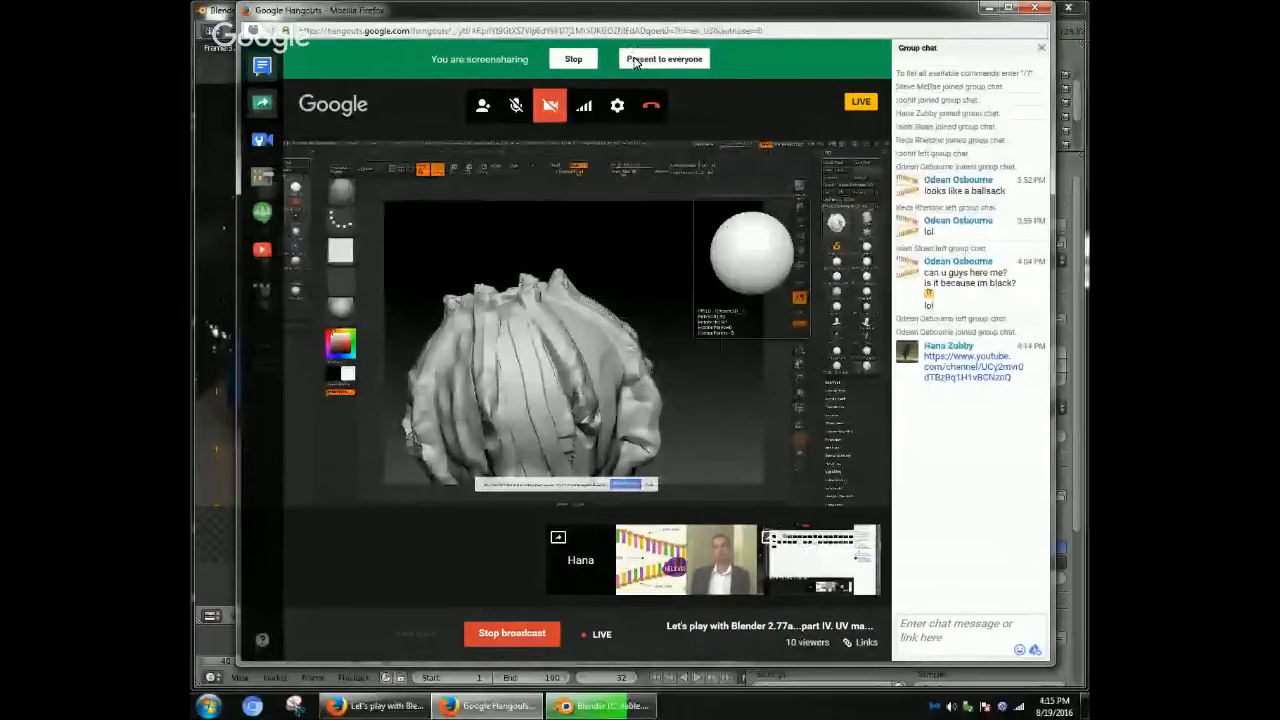
click(592, 708)
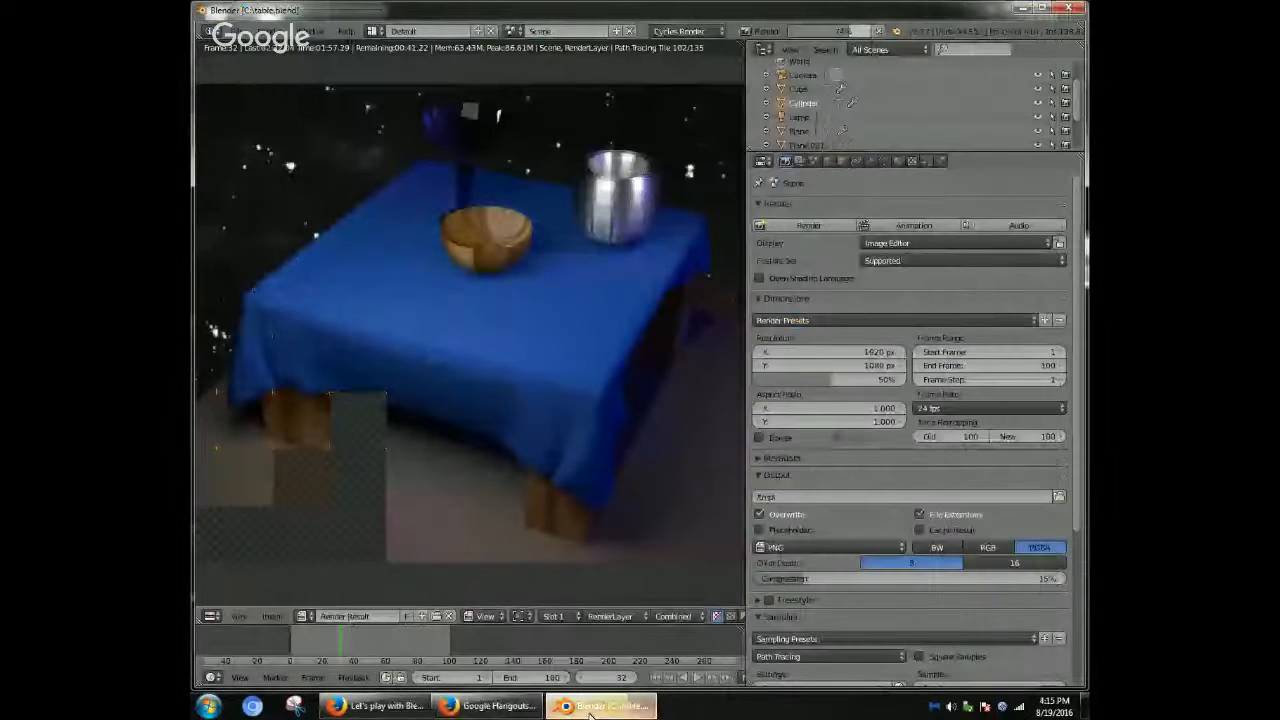
scroll(525, 496, down, 2)
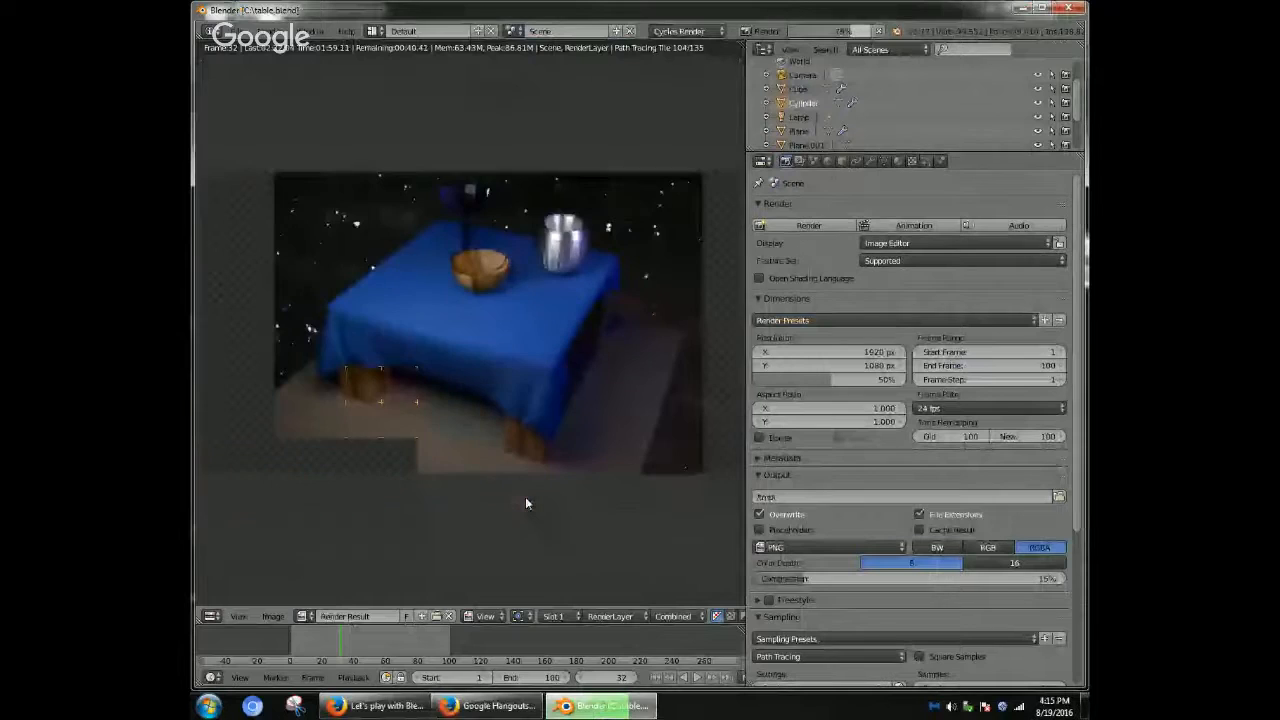
scroll(525, 503, up, 1)
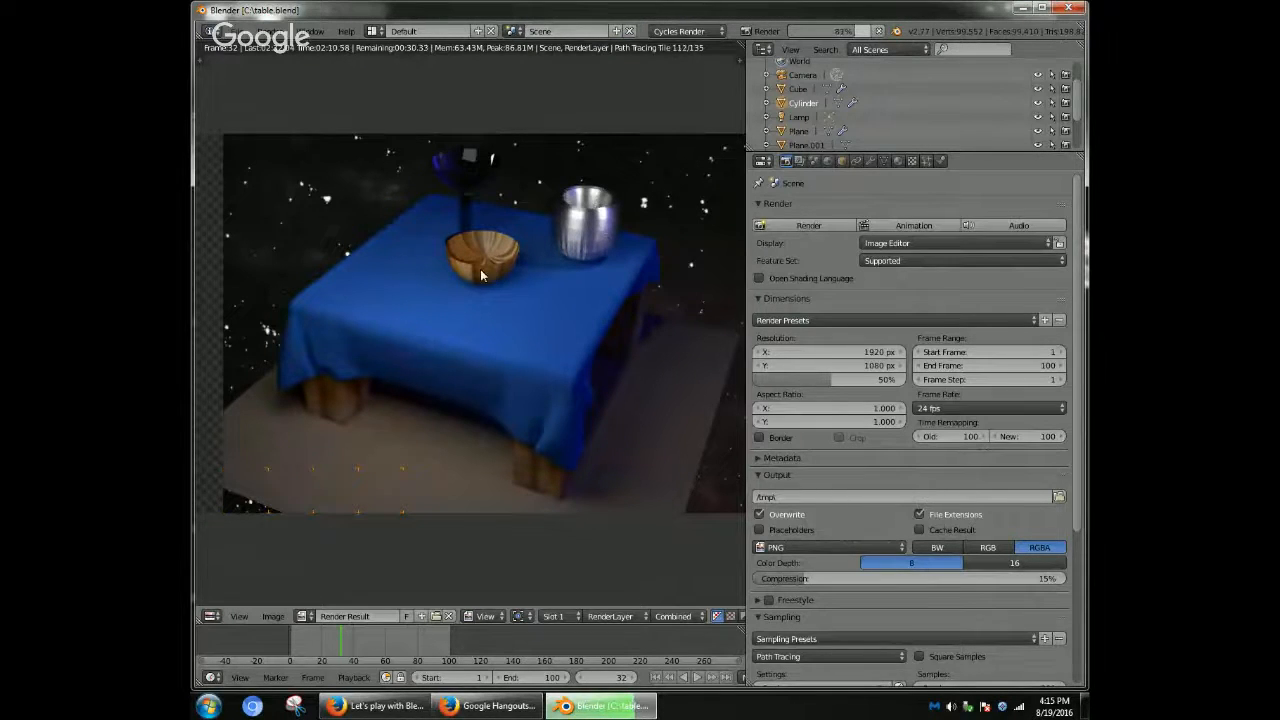
scroll(486, 272, up, 2)
scroll(492, 280, down, 1)
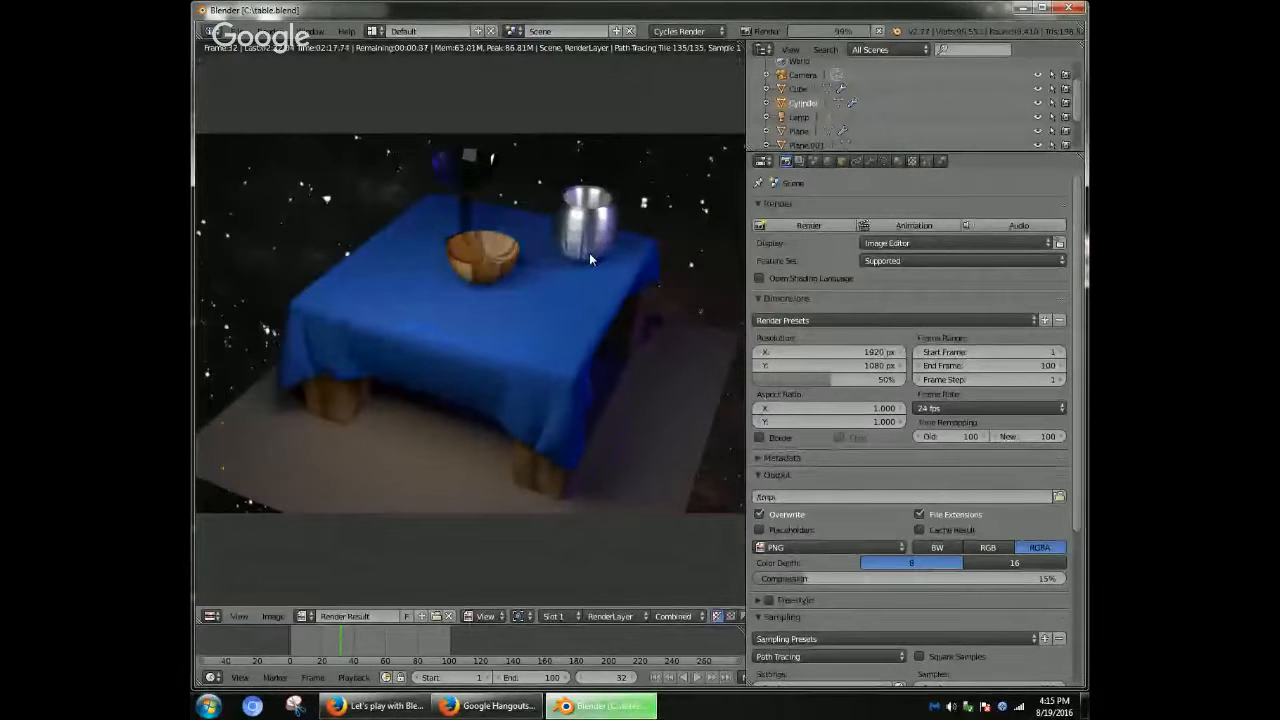
scroll(467, 280, down, 1)
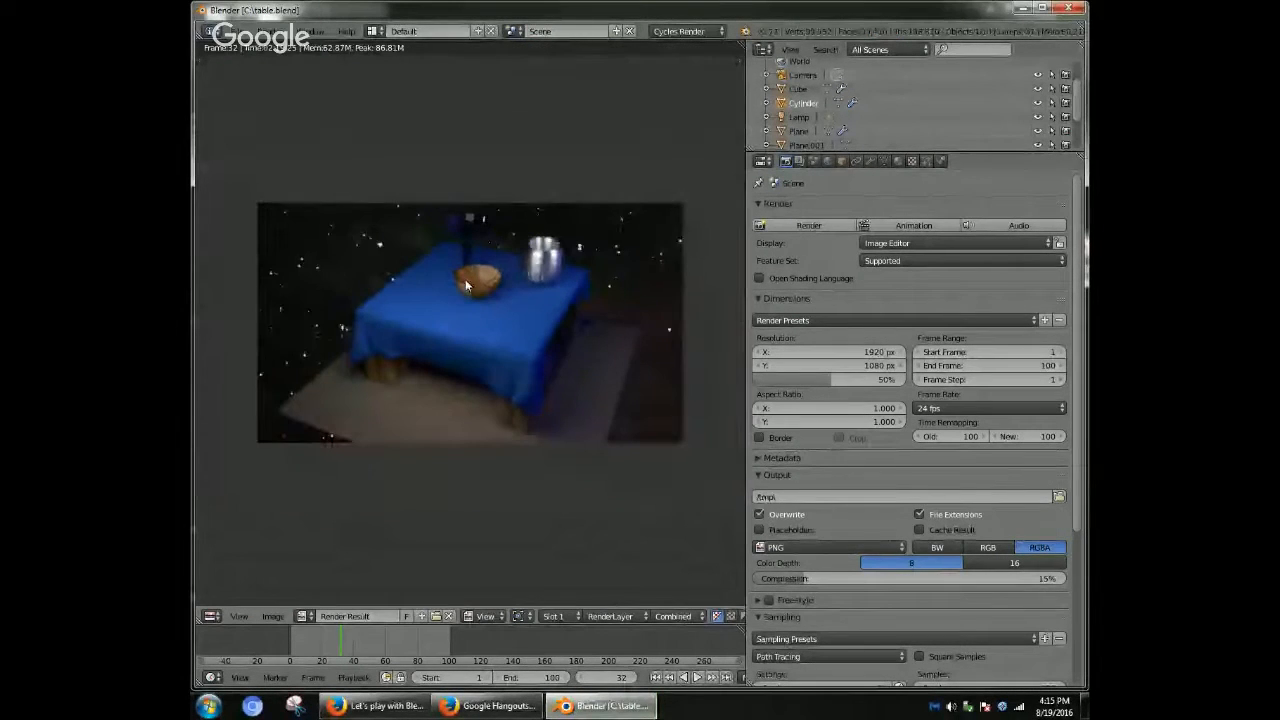
scroll(510, 246, up, 1)
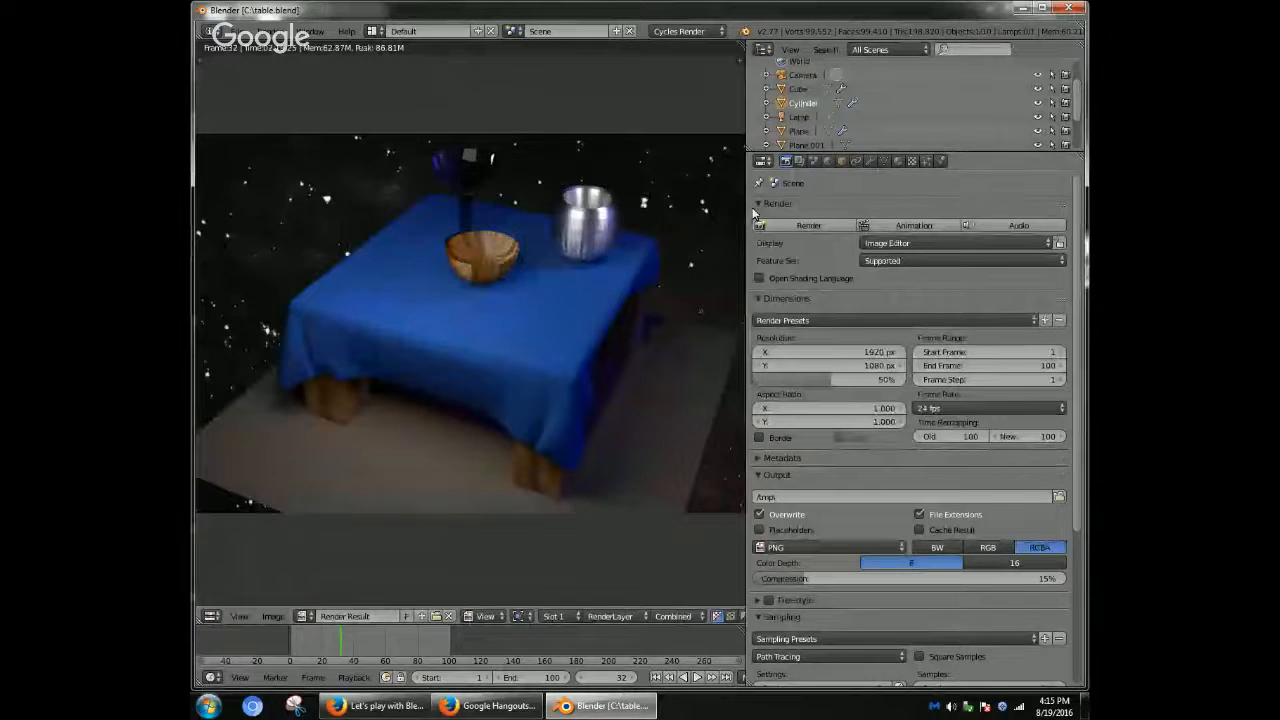
scroll(655, 220, down, 1)
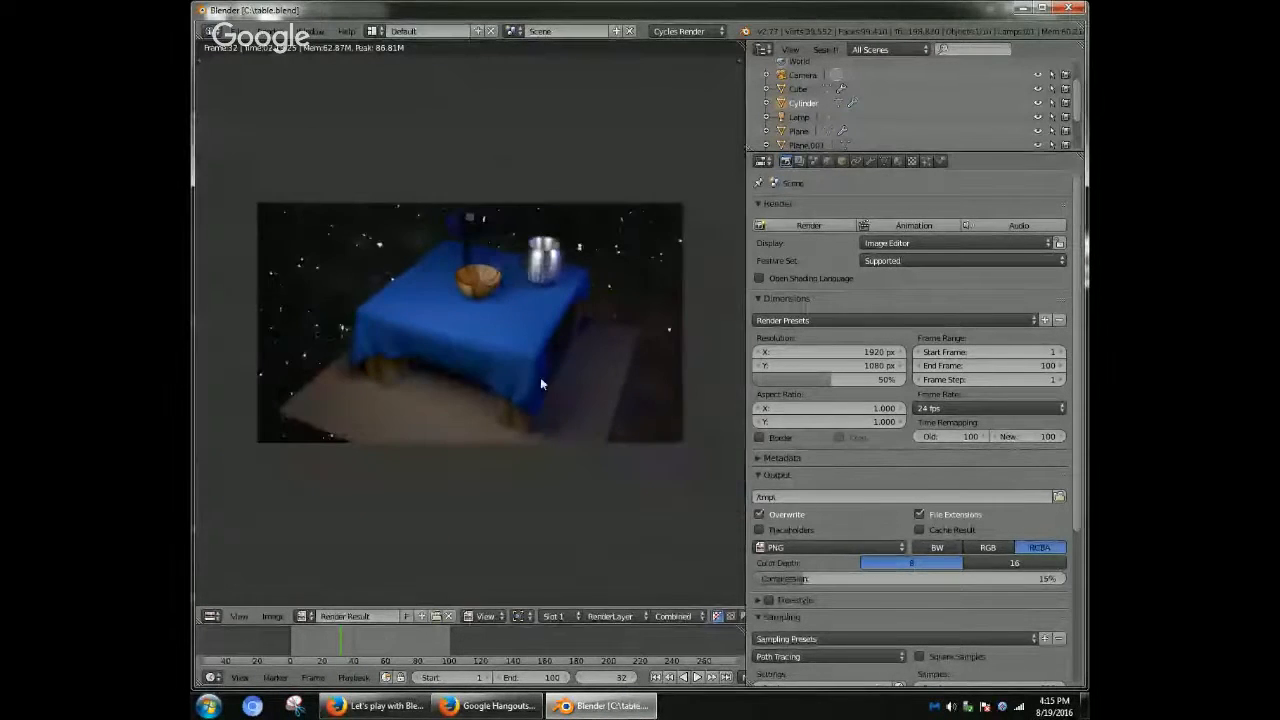
- Inspect the table render up close, from the draped cloth to the table legs
scroll(540, 383, up, 1)
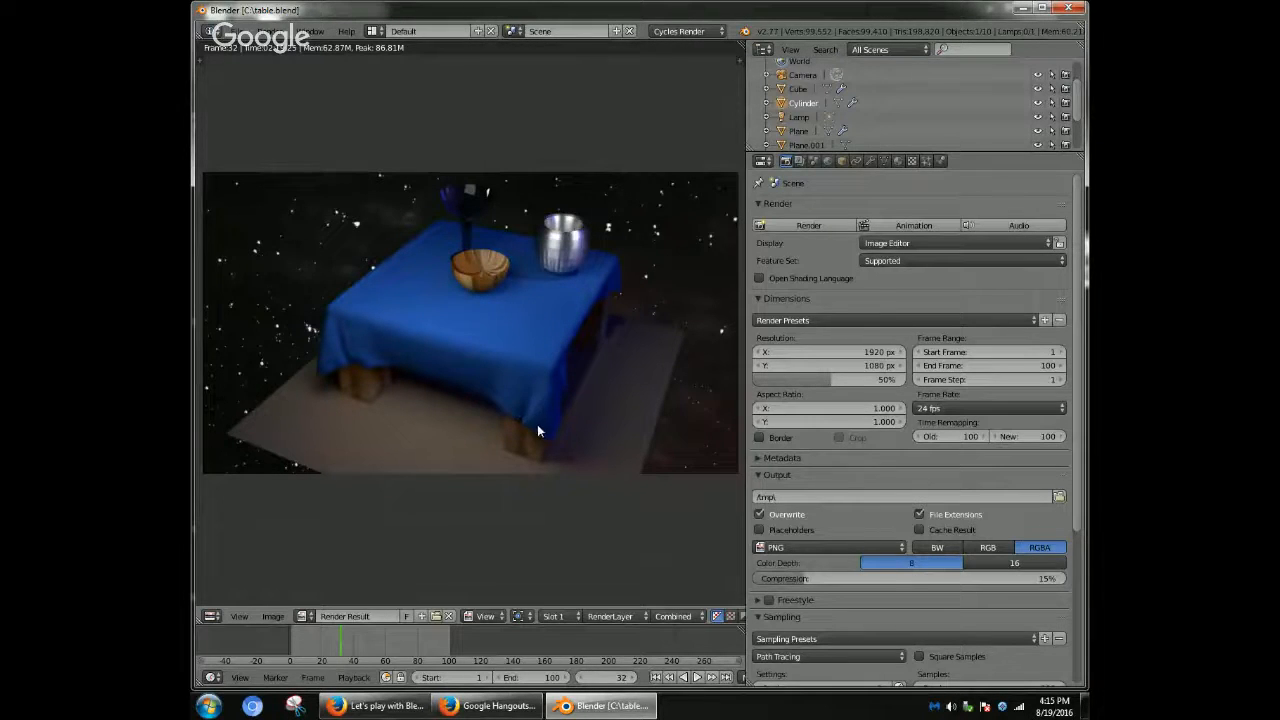
scroll(538, 424, up, 3)
scroll(584, 477, down, 2)
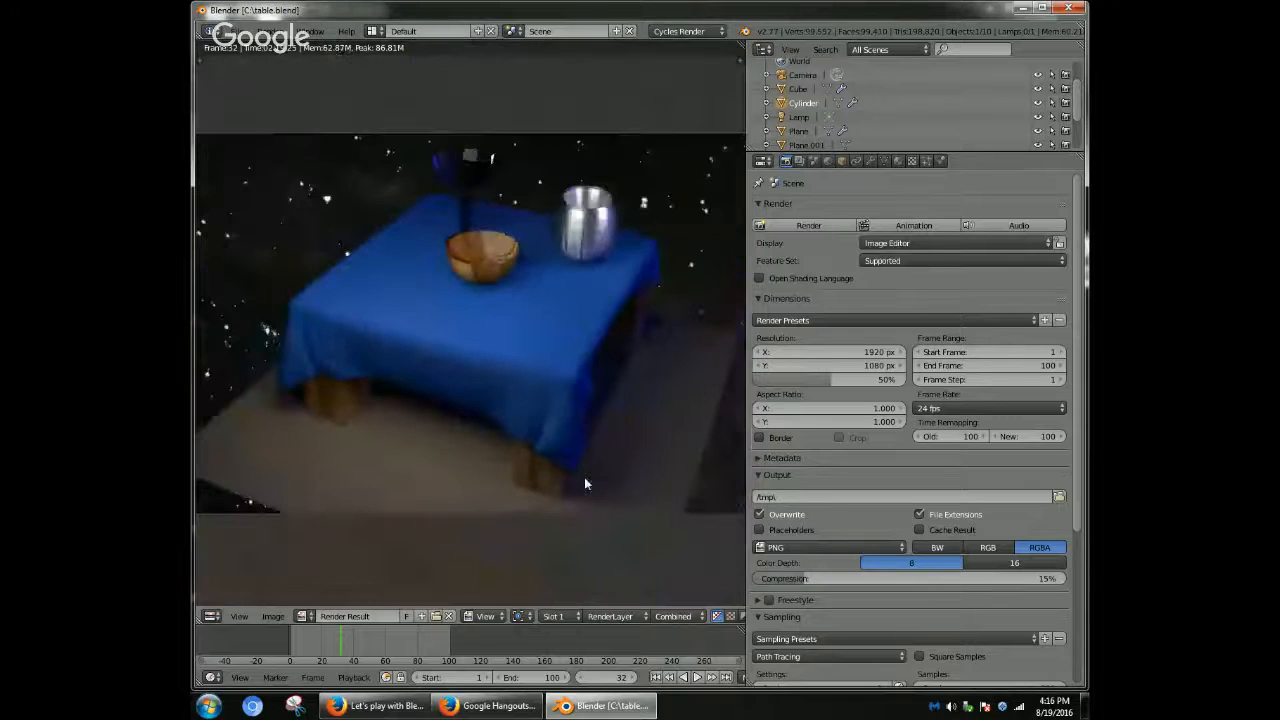
scroll(585, 476, down, 1)
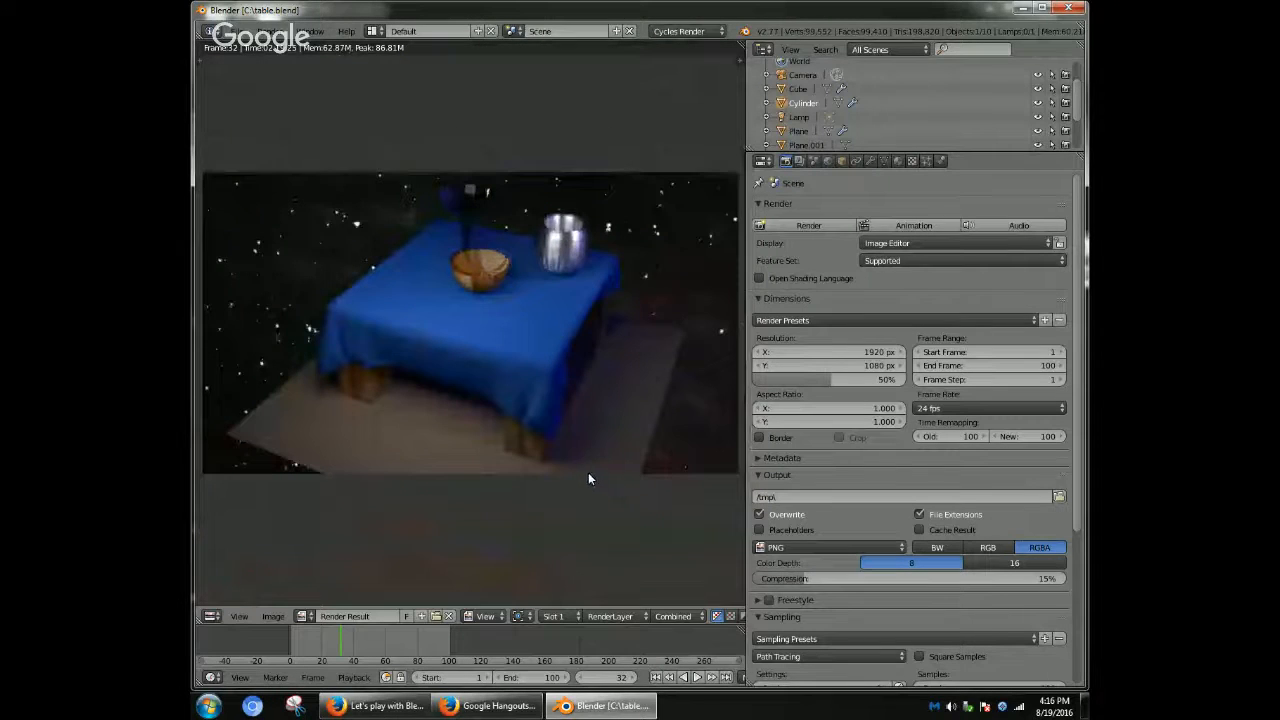
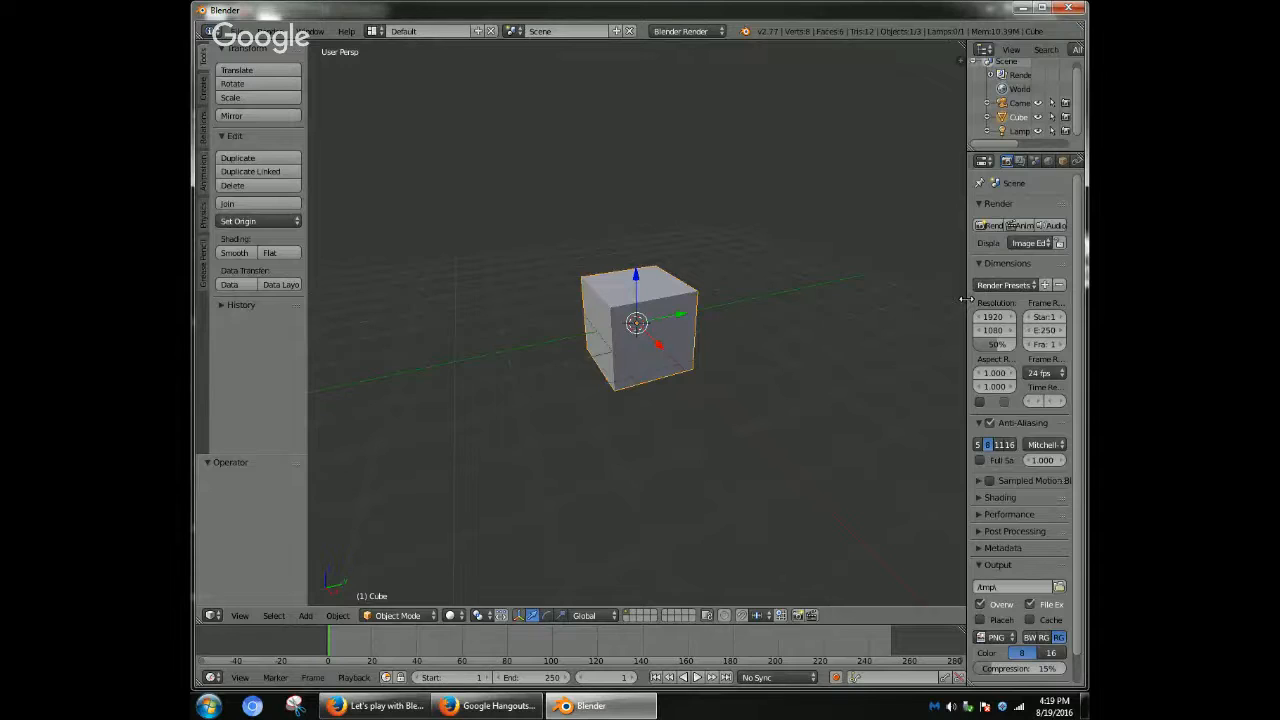
- Widen the properties editor beside the 3D view of the default cube scene
drag(966, 298, 862, 313)
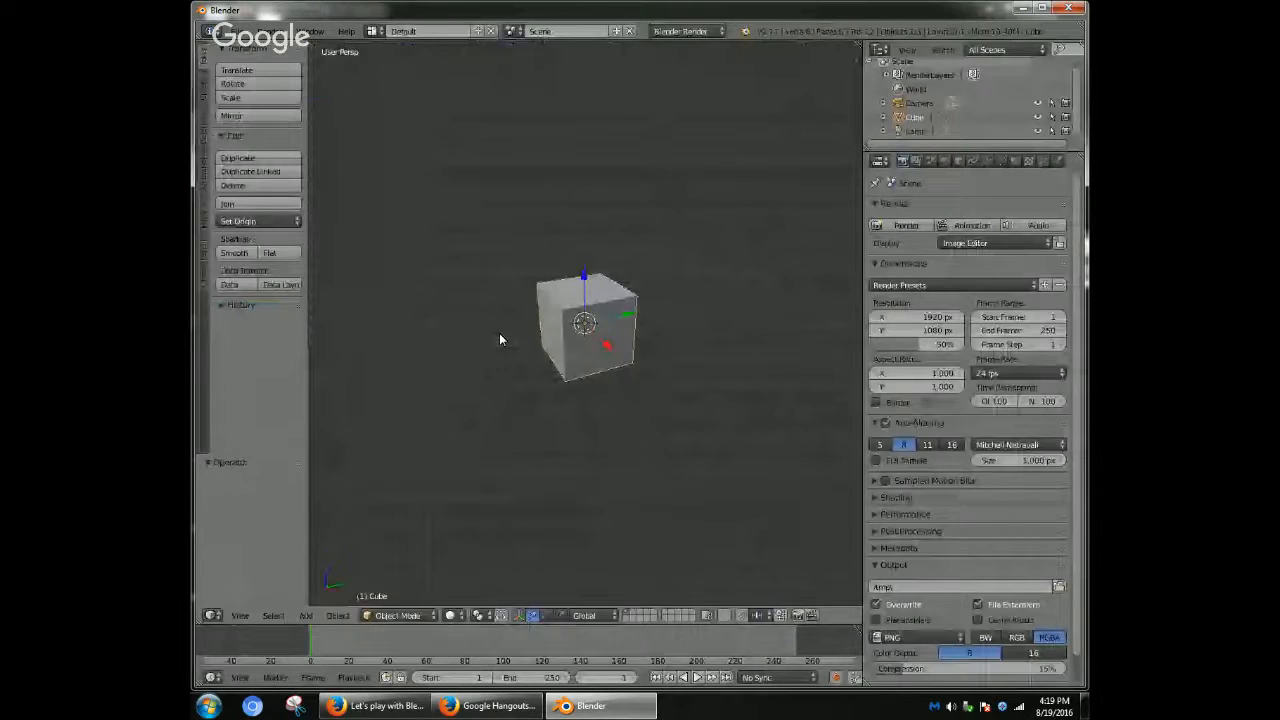
key(s)
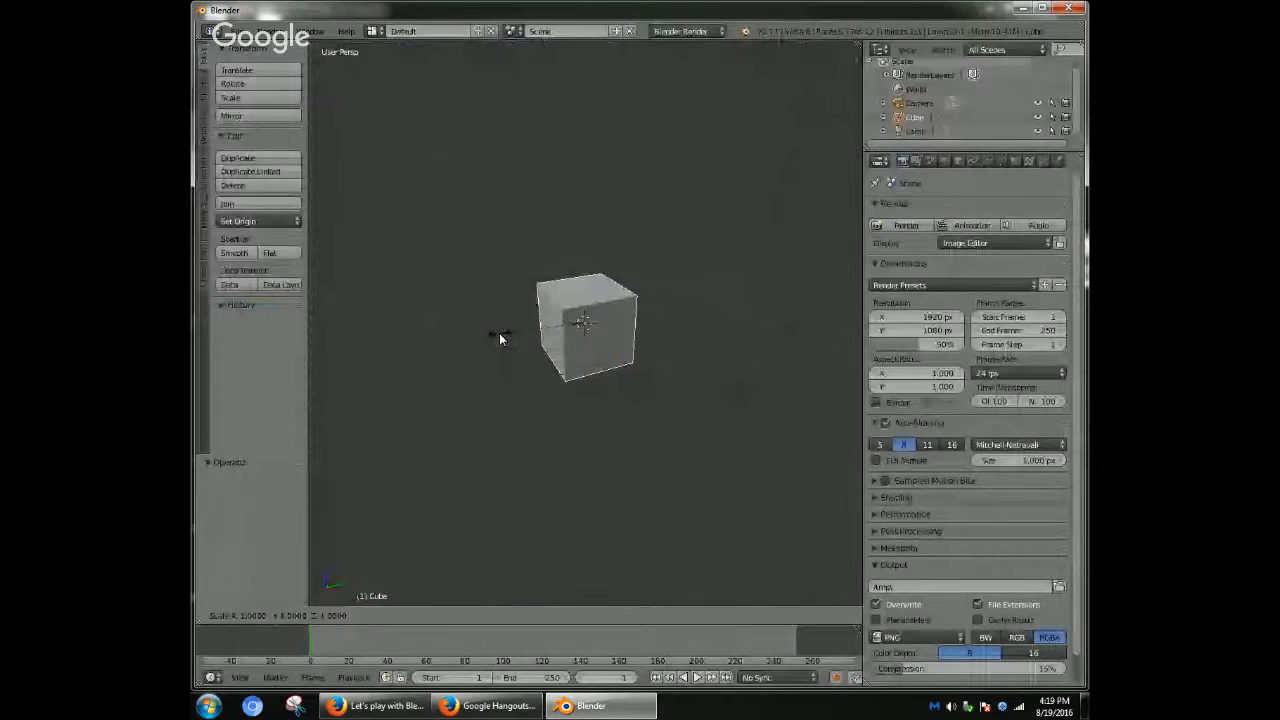
key(Escape)
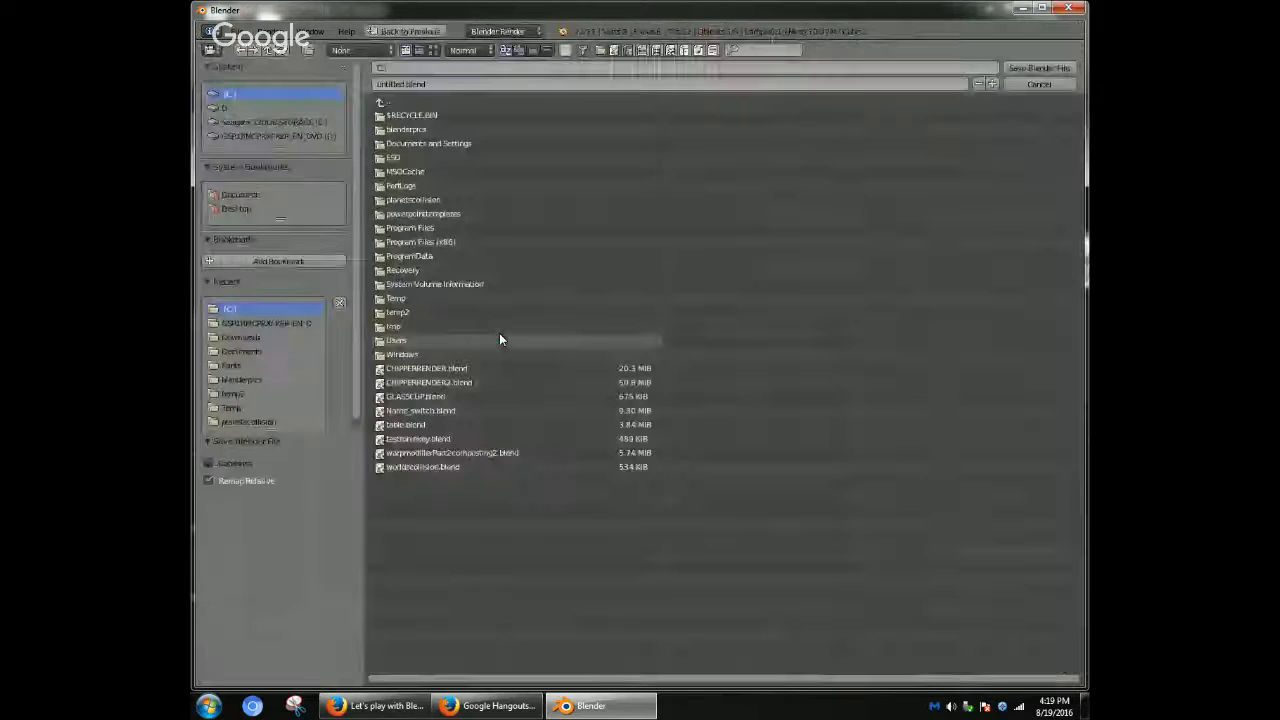
key(ctrl+s)
key(Escape)
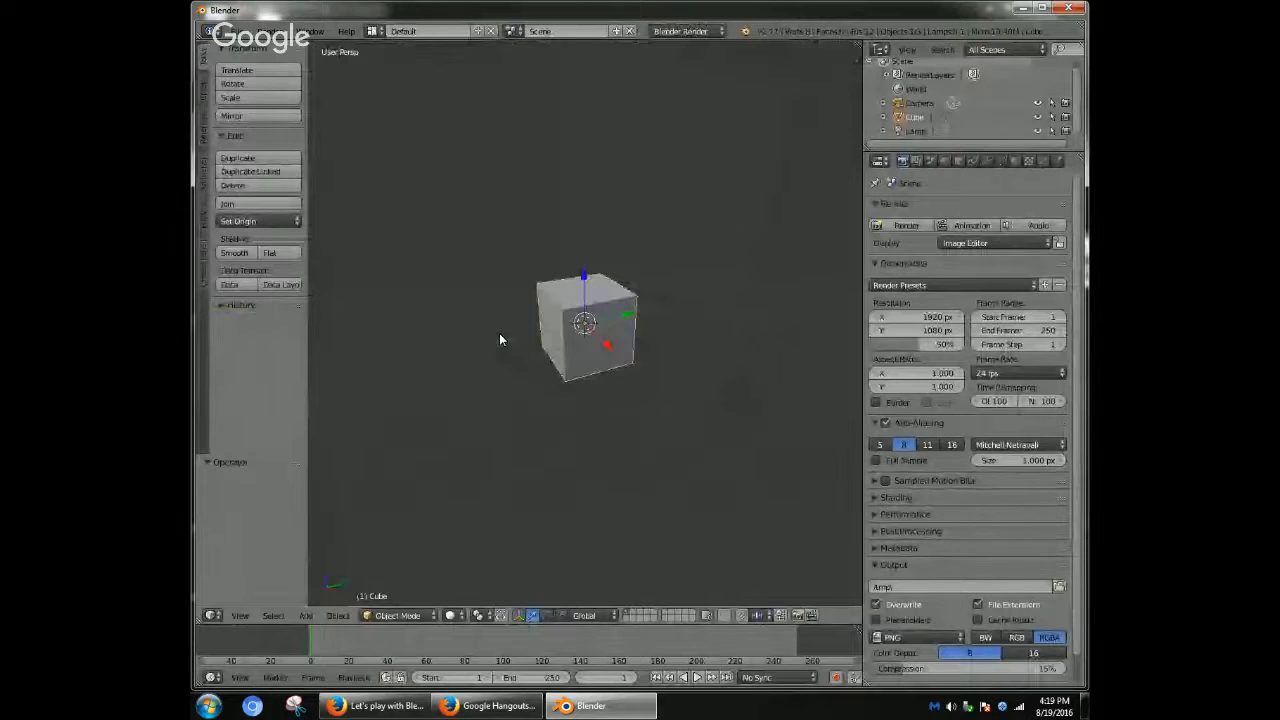
- Snap the selected default cube to the grid
key(shift+s)
click(500, 340)
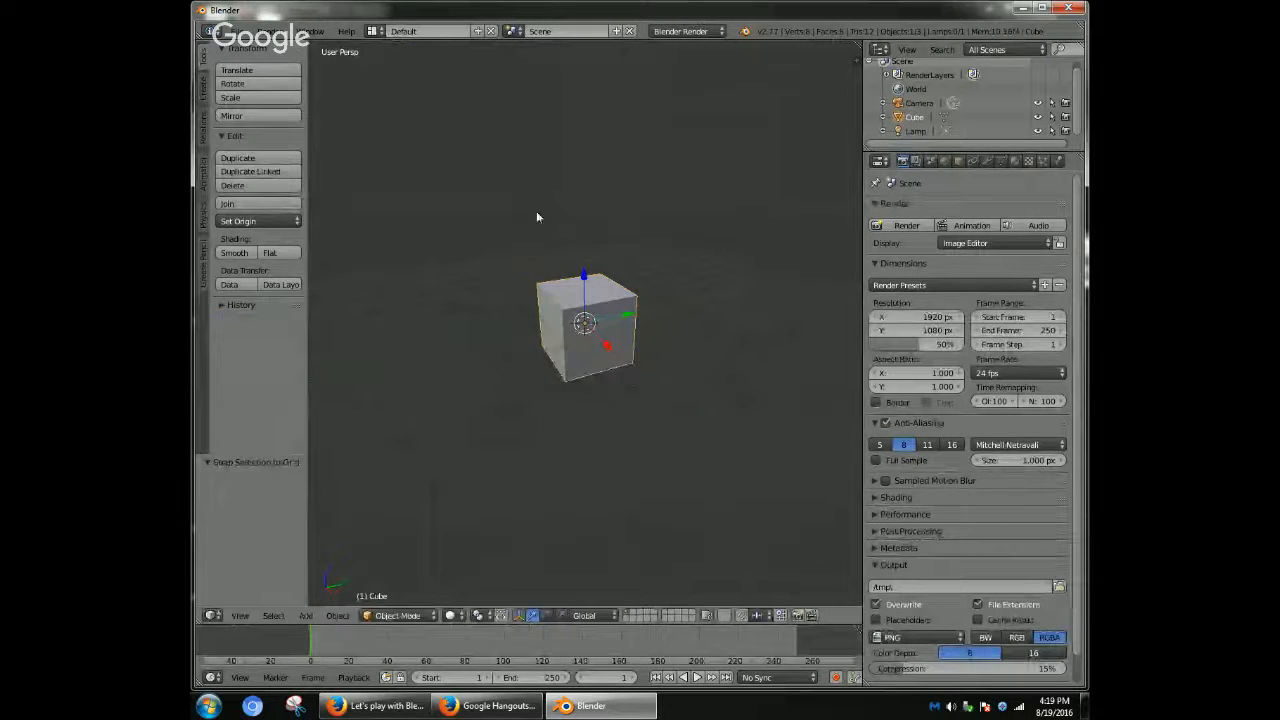
scroll(489, 491, down, 3)
scroll(489, 491, up, 4)
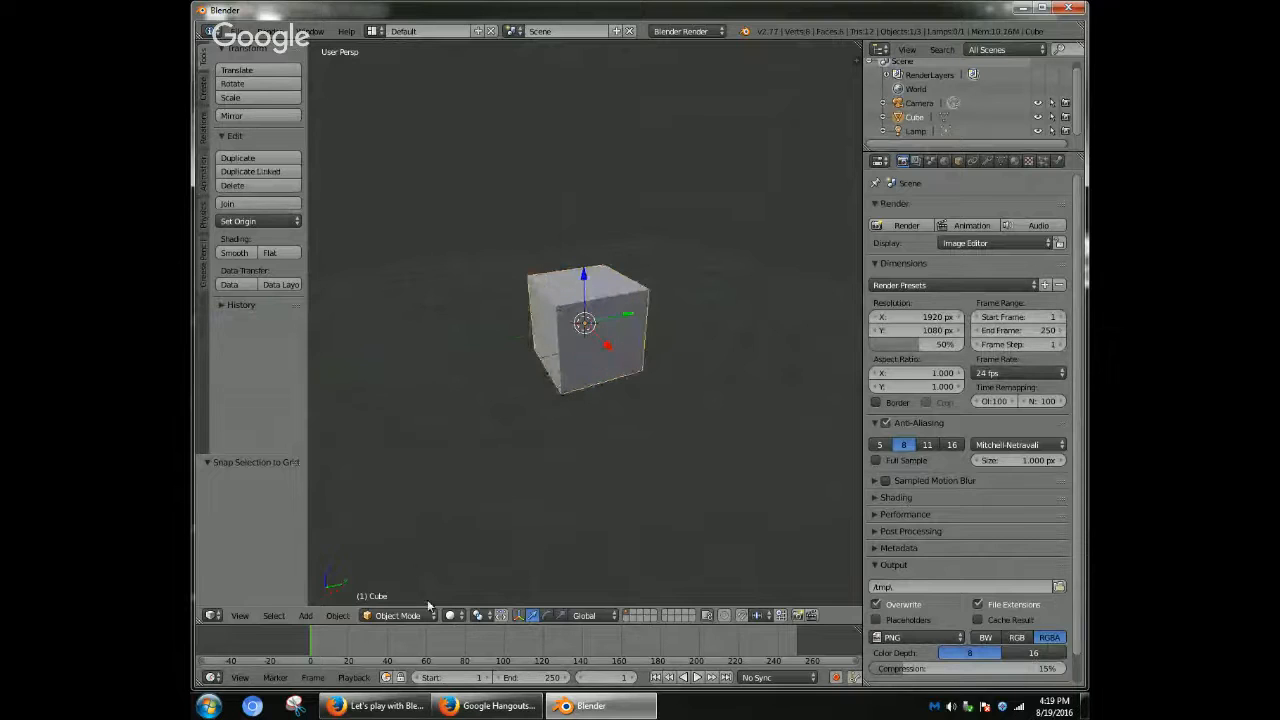
- Try adding a circle mesh and raising it about 2.84 units above the cube along Z, and delete it
click(340, 616)
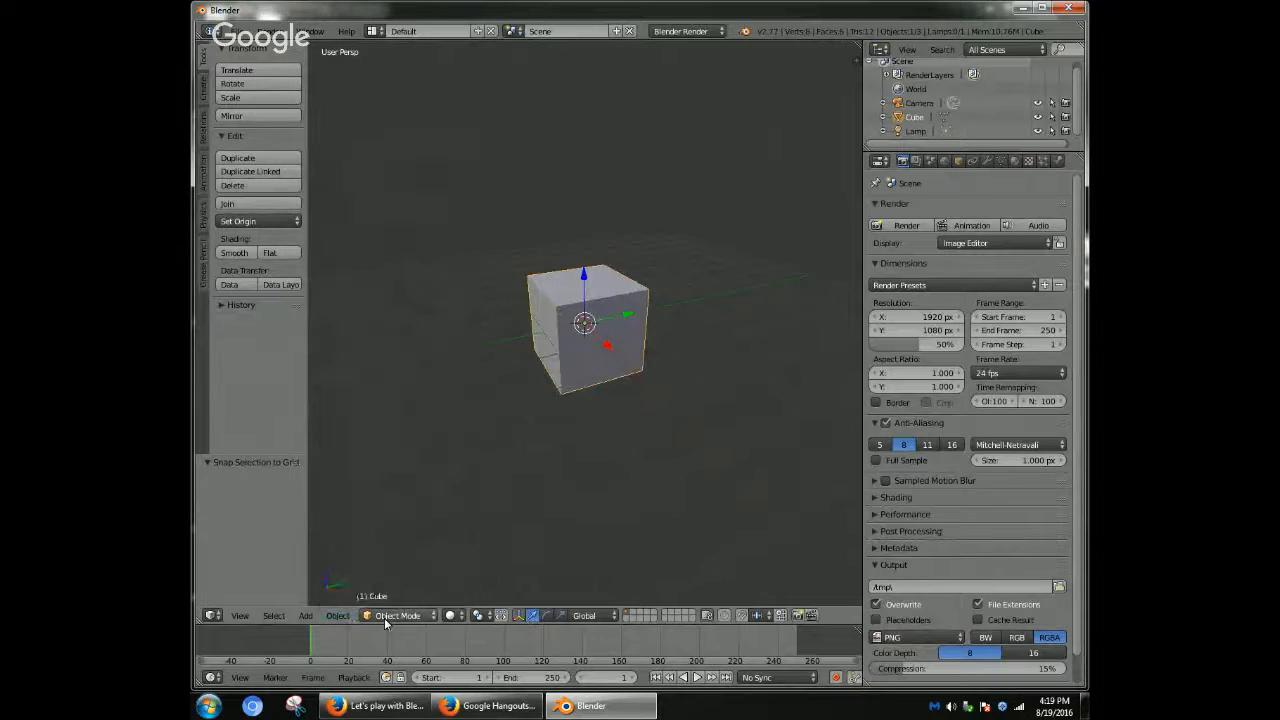
click(386, 616)
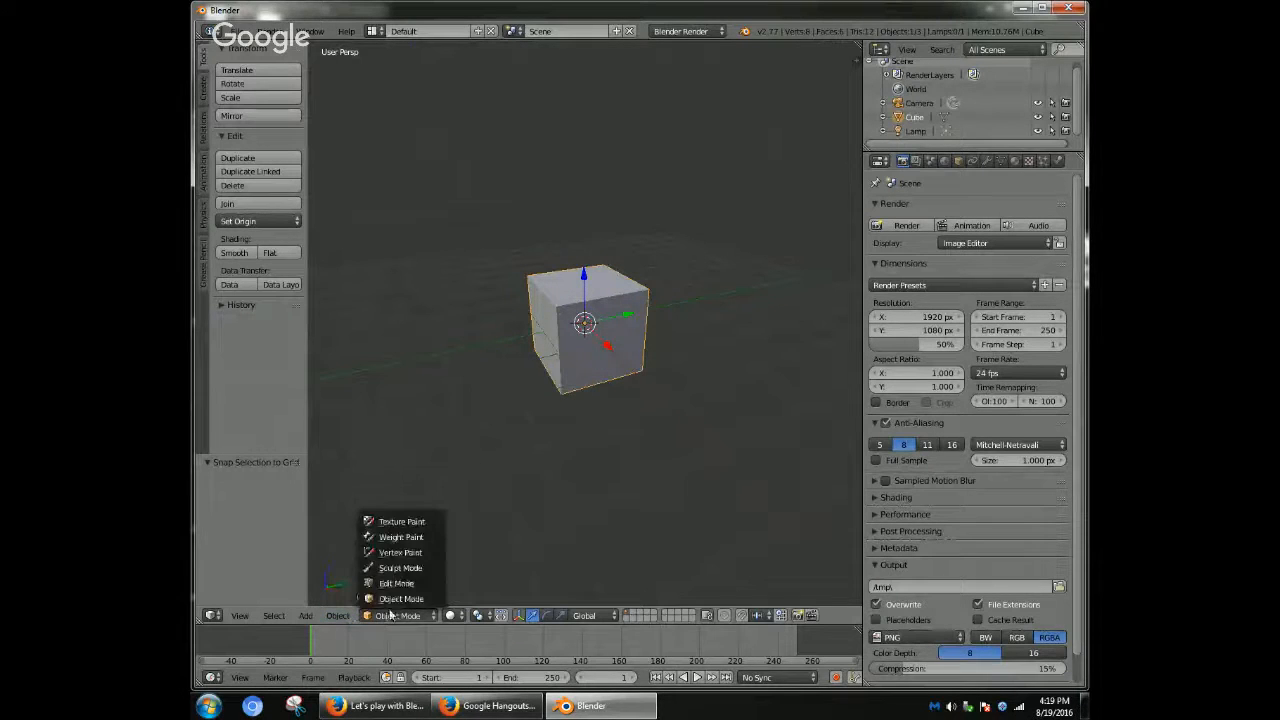
click(307, 616)
mouse_move(330, 598)
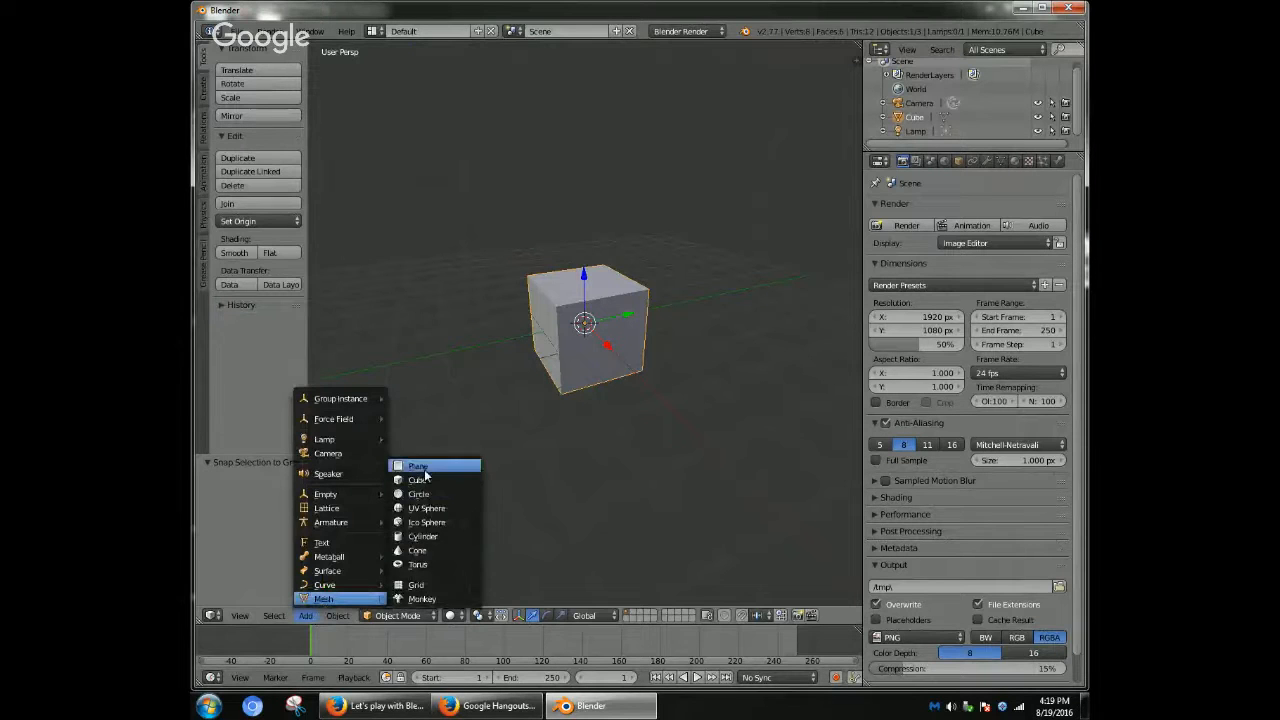
click(418, 494)
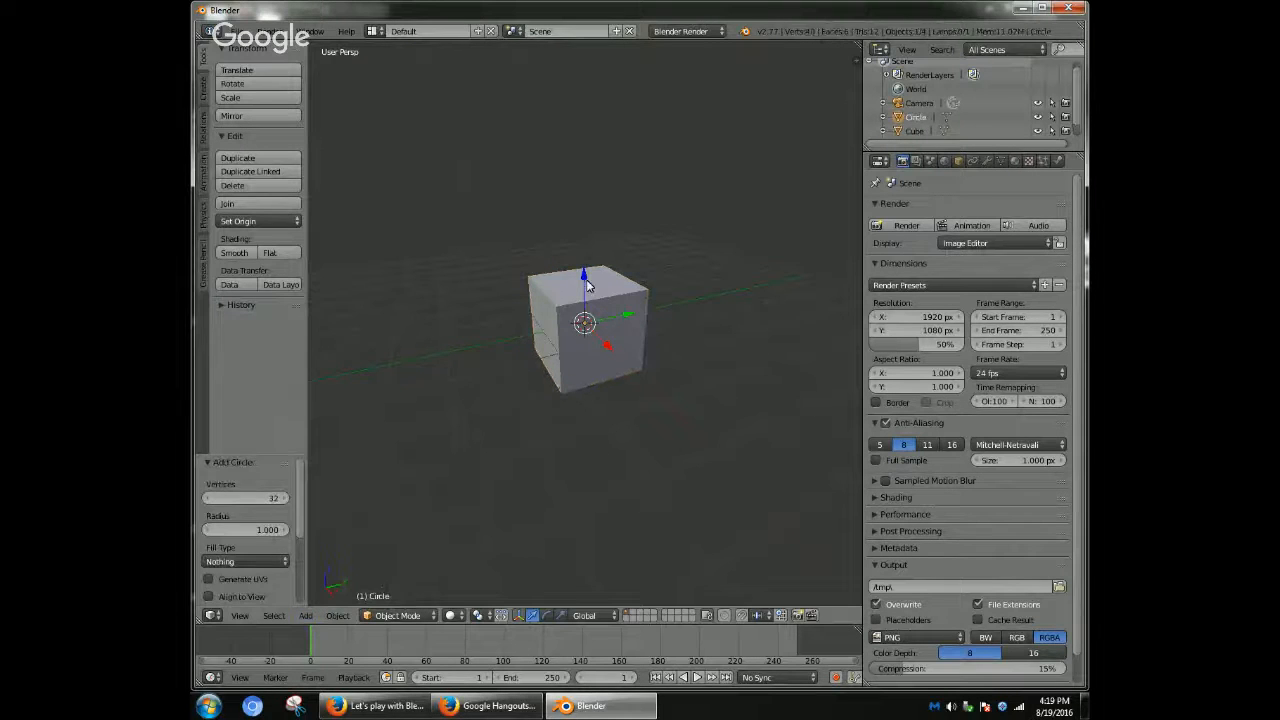
drag(587, 287, 589, 155)
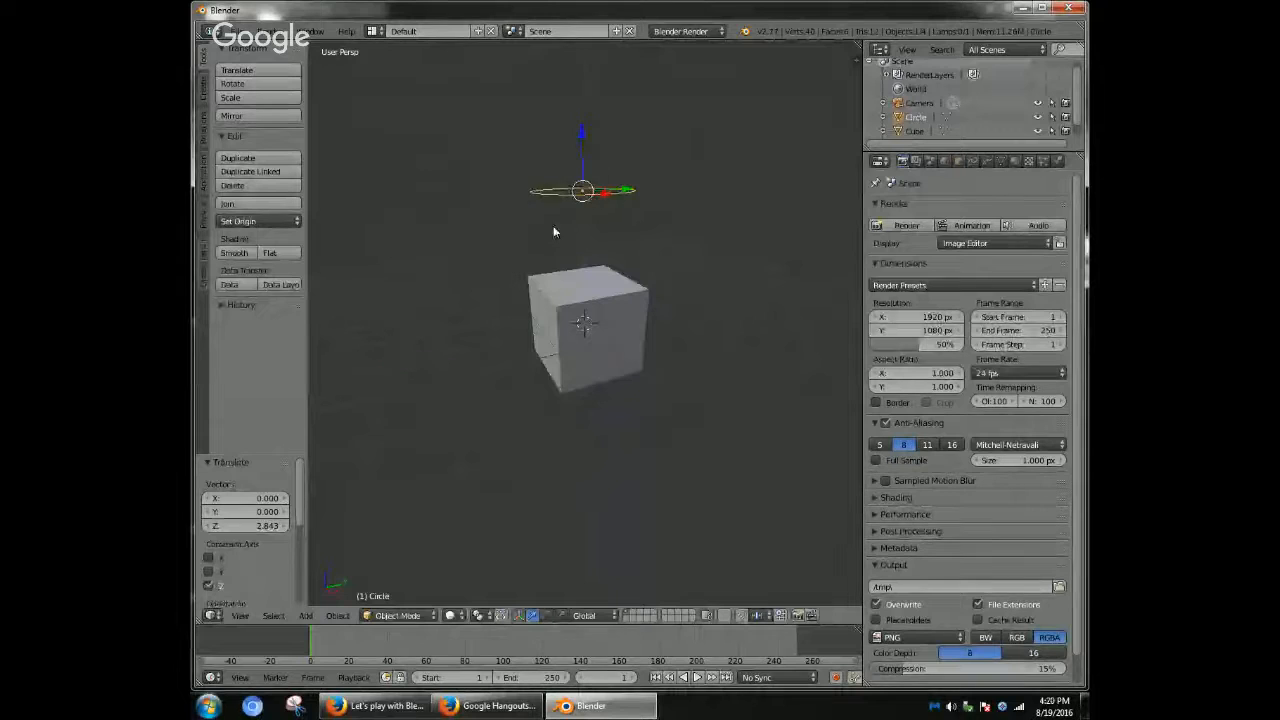
key(x)
click(557, 208)
- Add a UV sphere and raise it about 3.27 units along Z so it floats above the cube
click(307, 616)
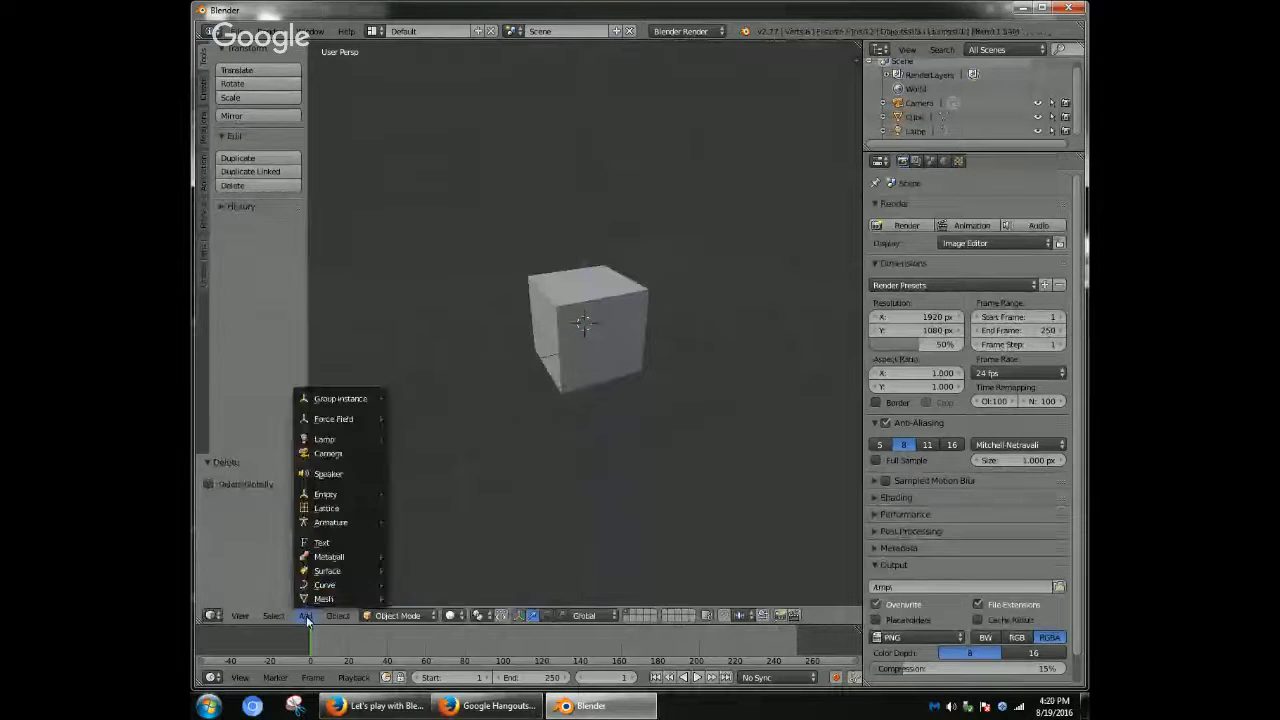
mouse_move(358, 575)
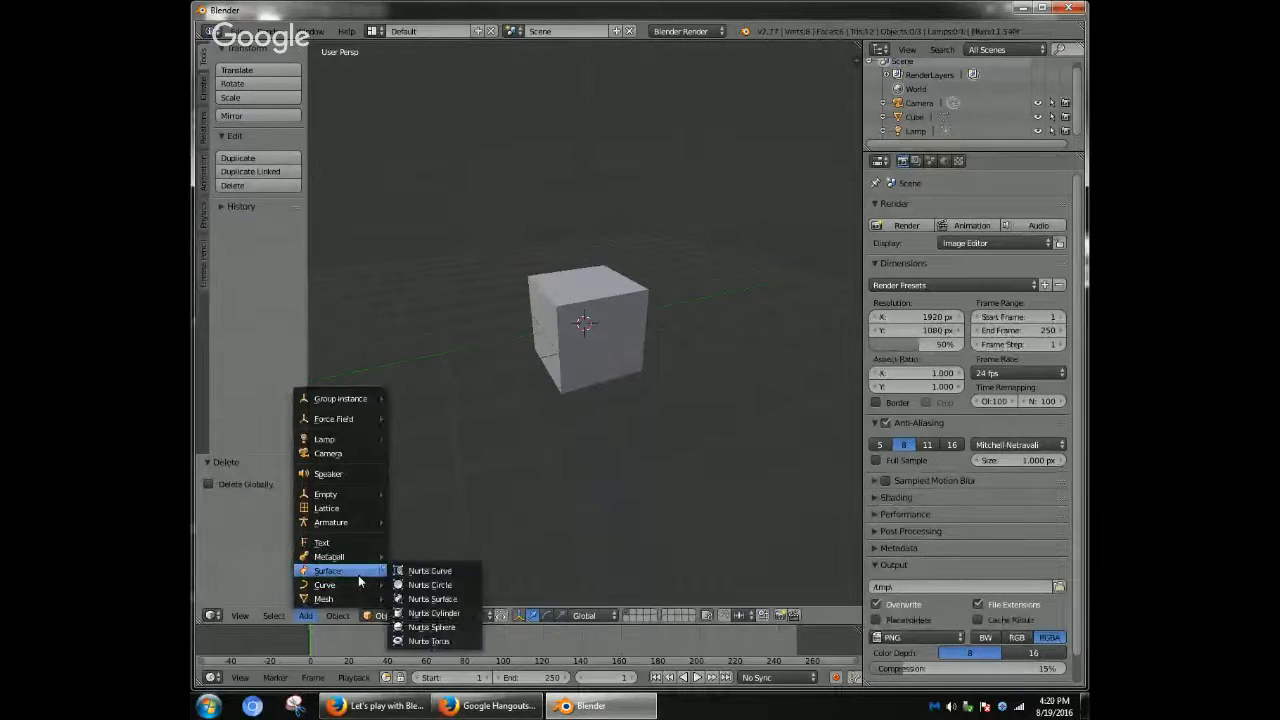
mouse_move(358, 598)
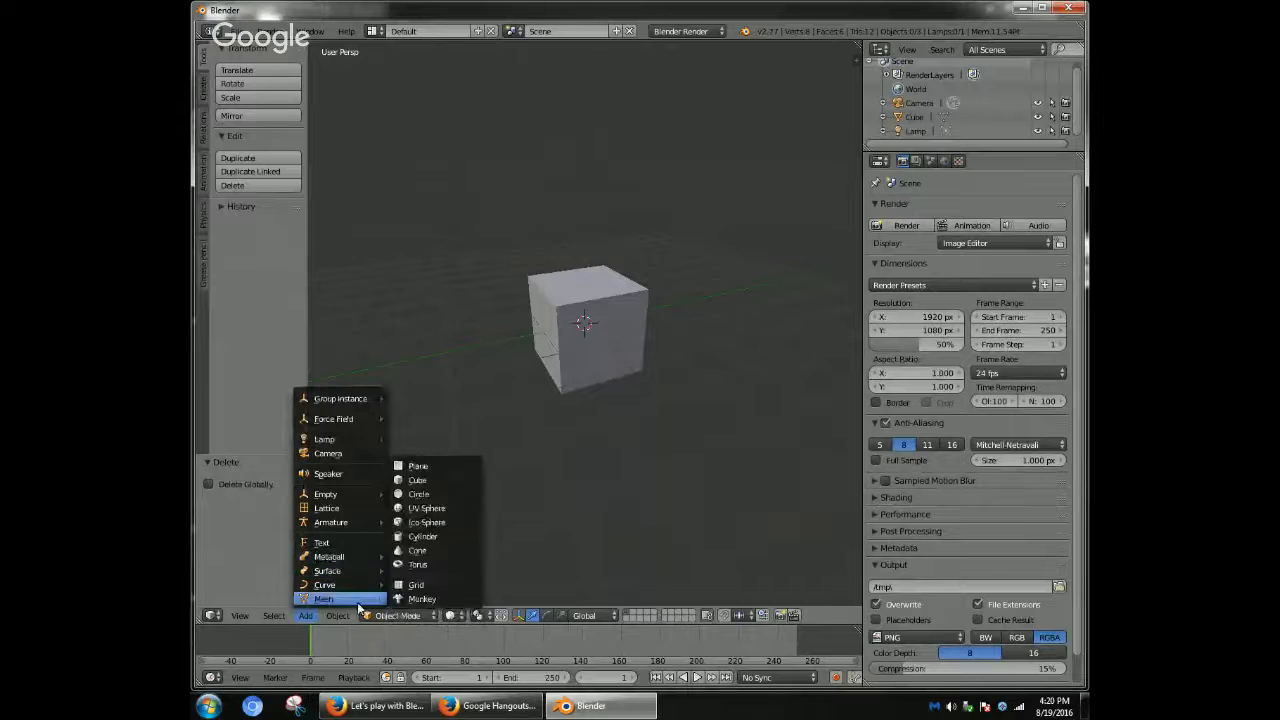
click(420, 510)
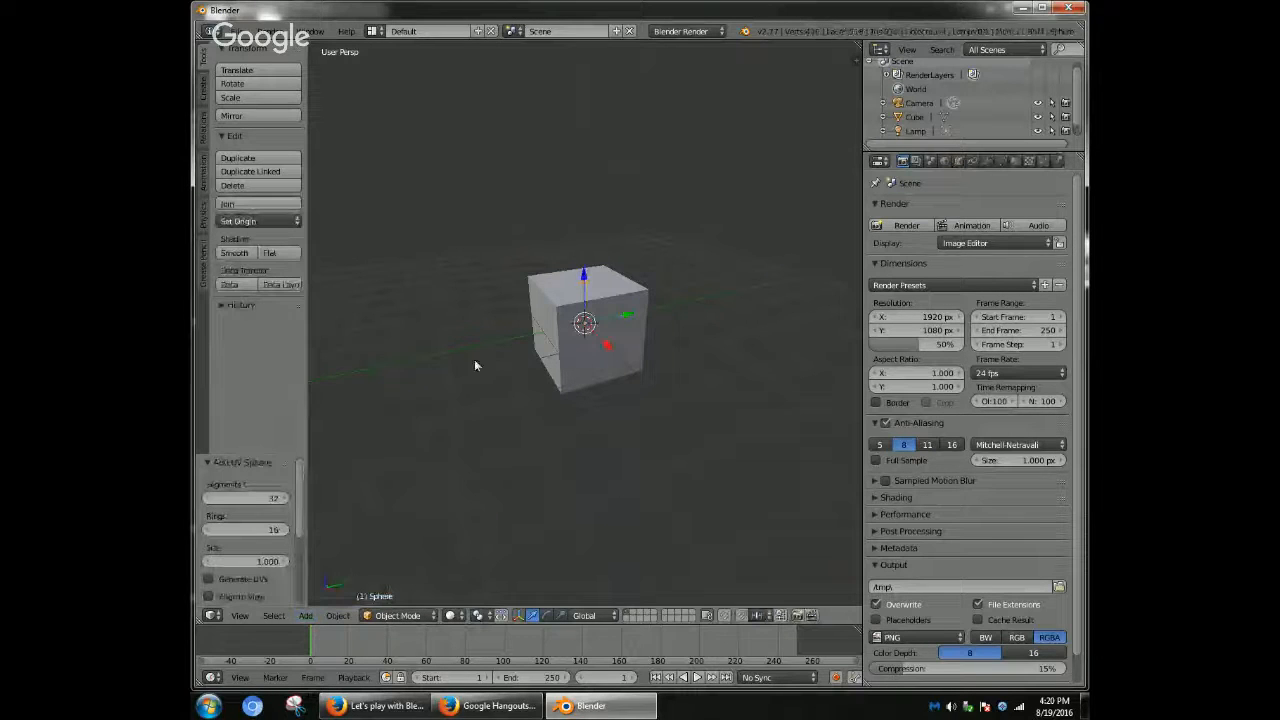
key(g)
key(z)
click(589, 147)
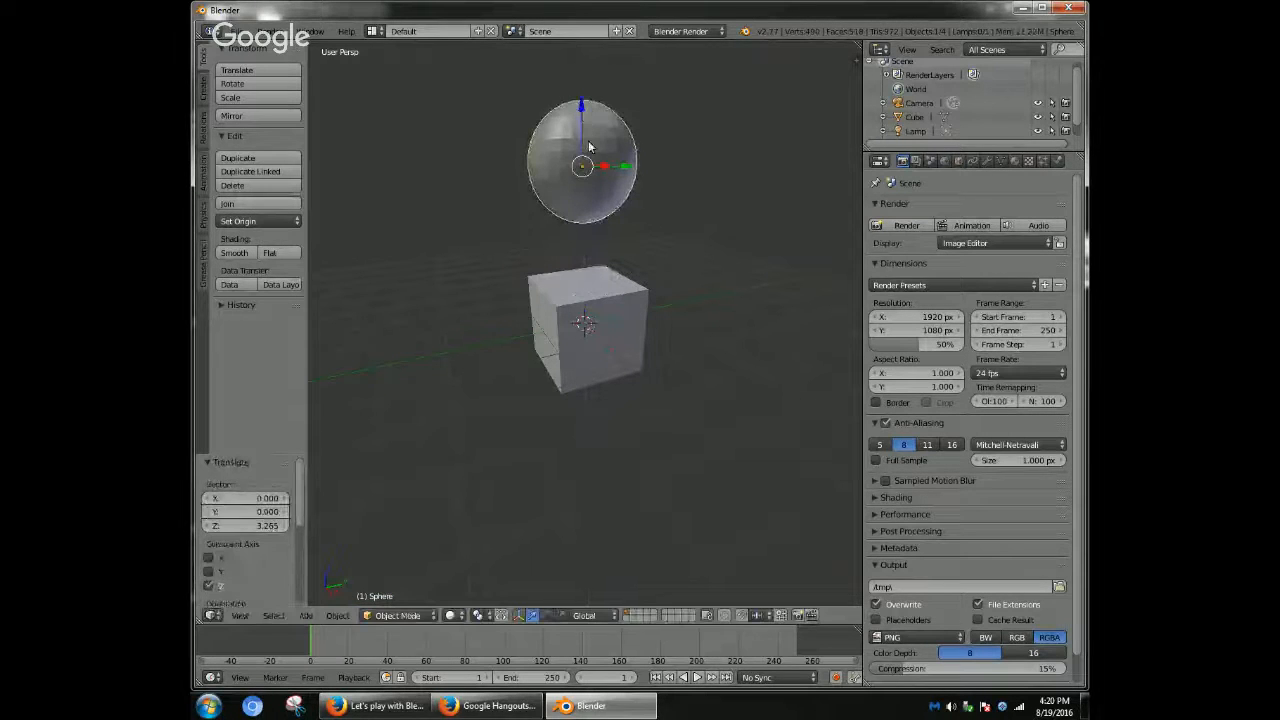
- Scale the sphere down to about 0.77 of its size
key(s)
click(598, 153)
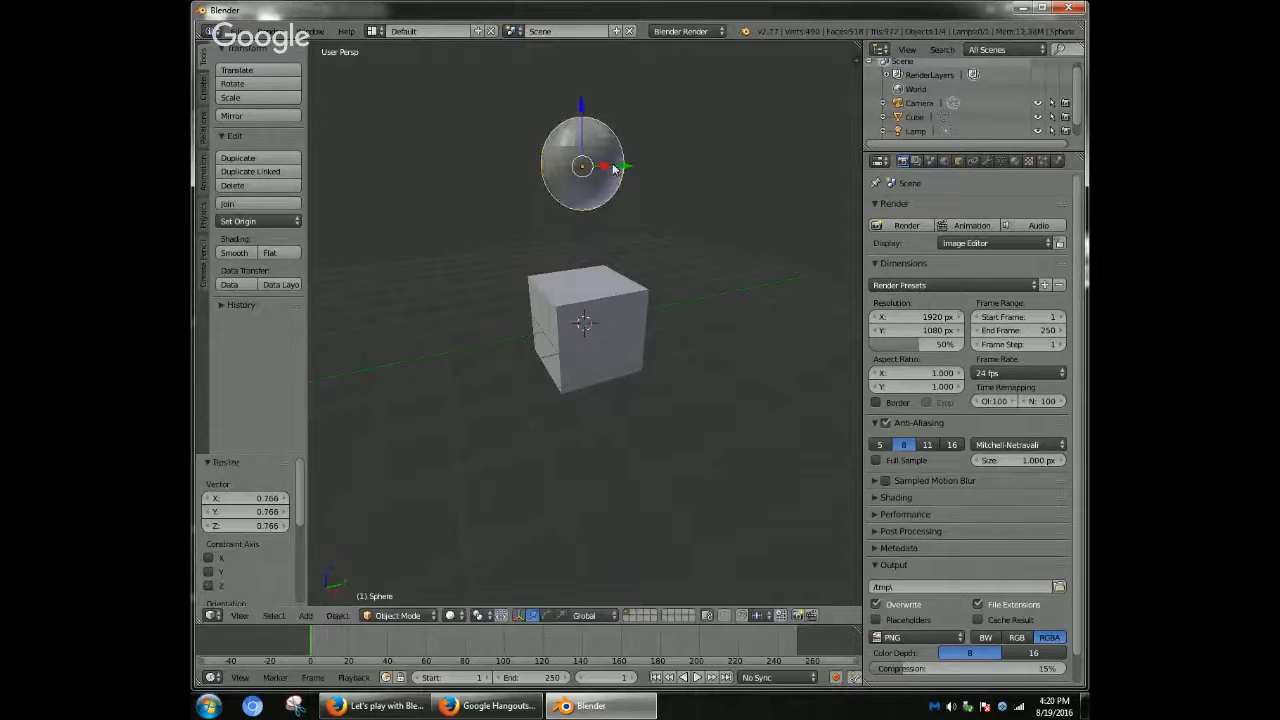
key(super)
click(517, 324)
middle_drag(517, 324, 413, 340)
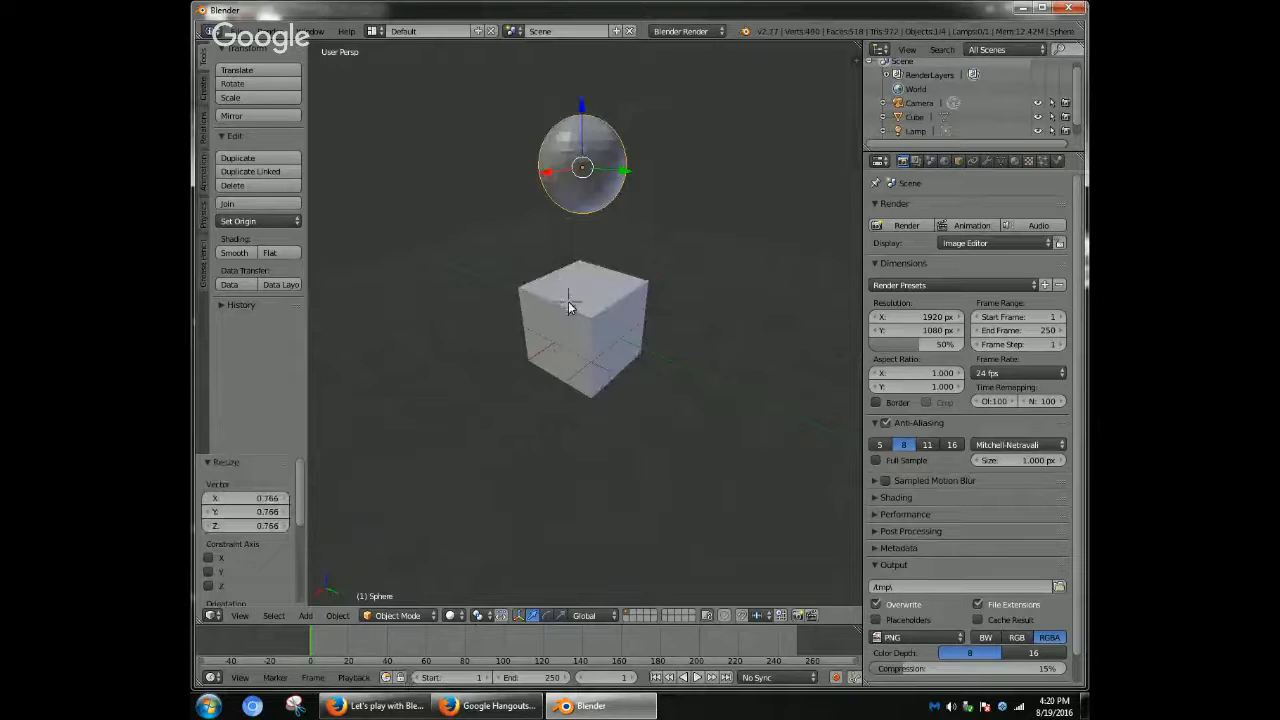
click(568, 300)
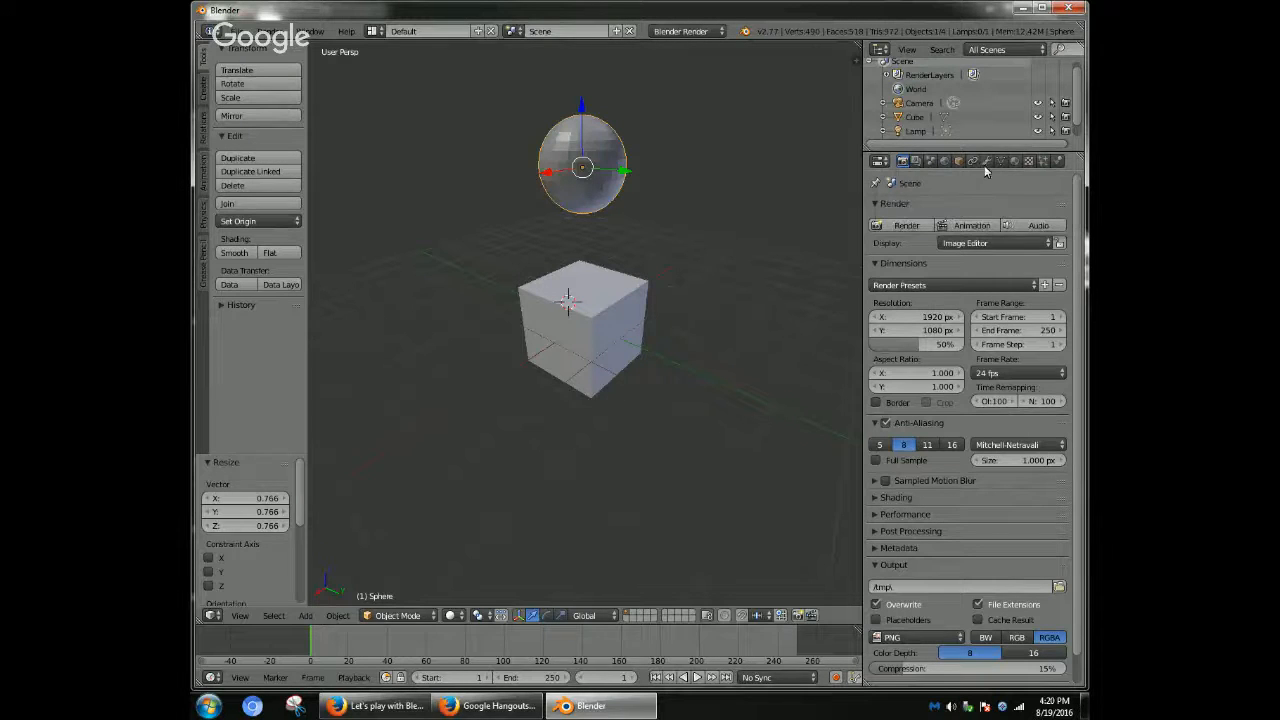
- Enable Soft Body physics on the sphere and on the cube
click(1058, 161)
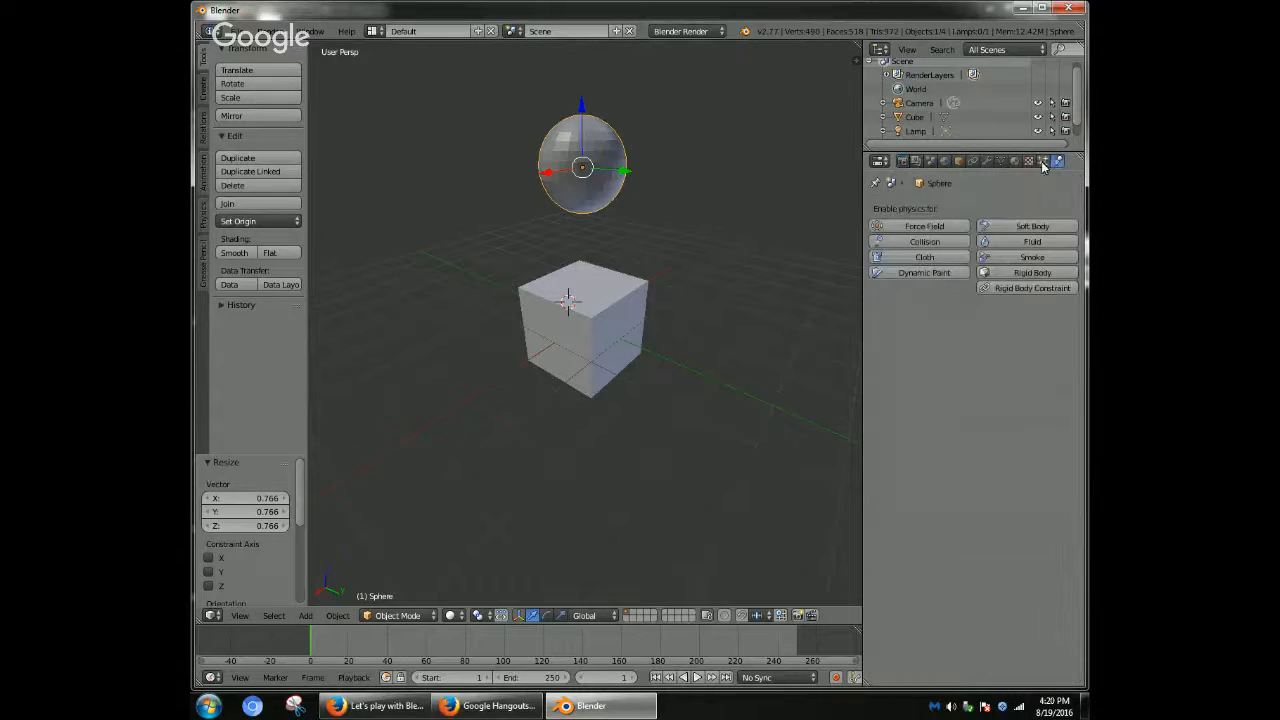
click(1022, 226)
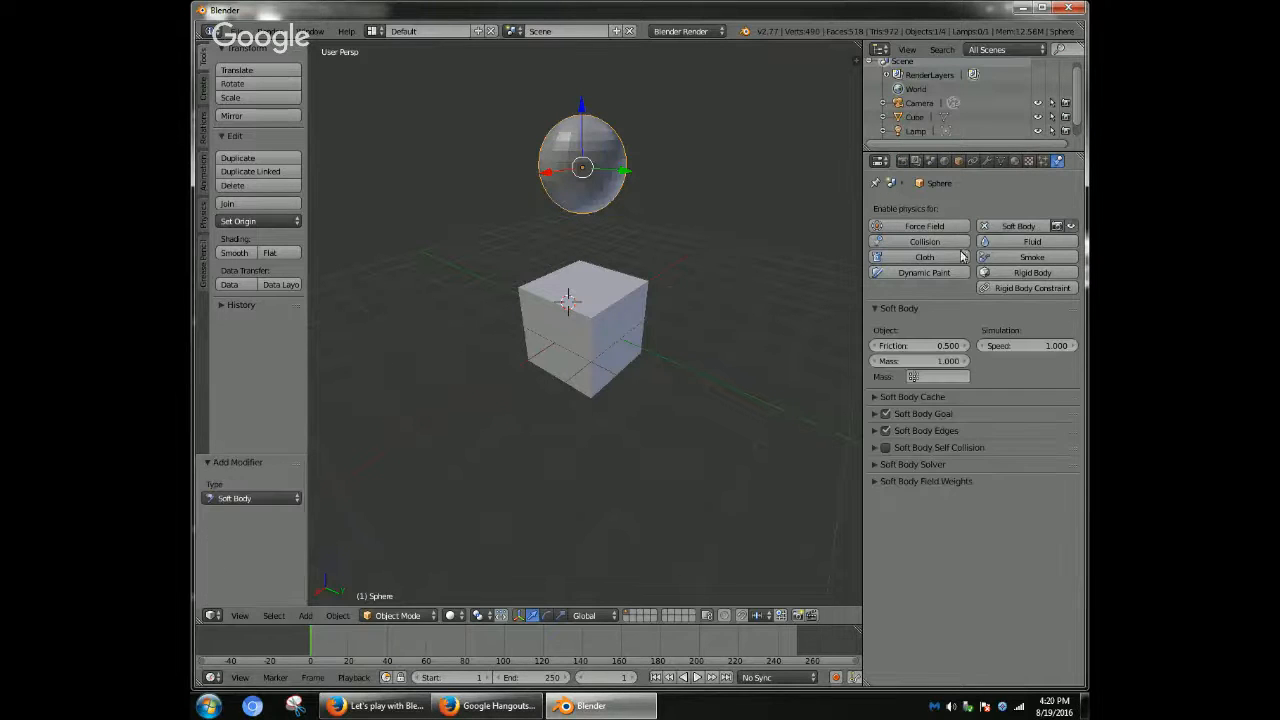
right_click(597, 317)
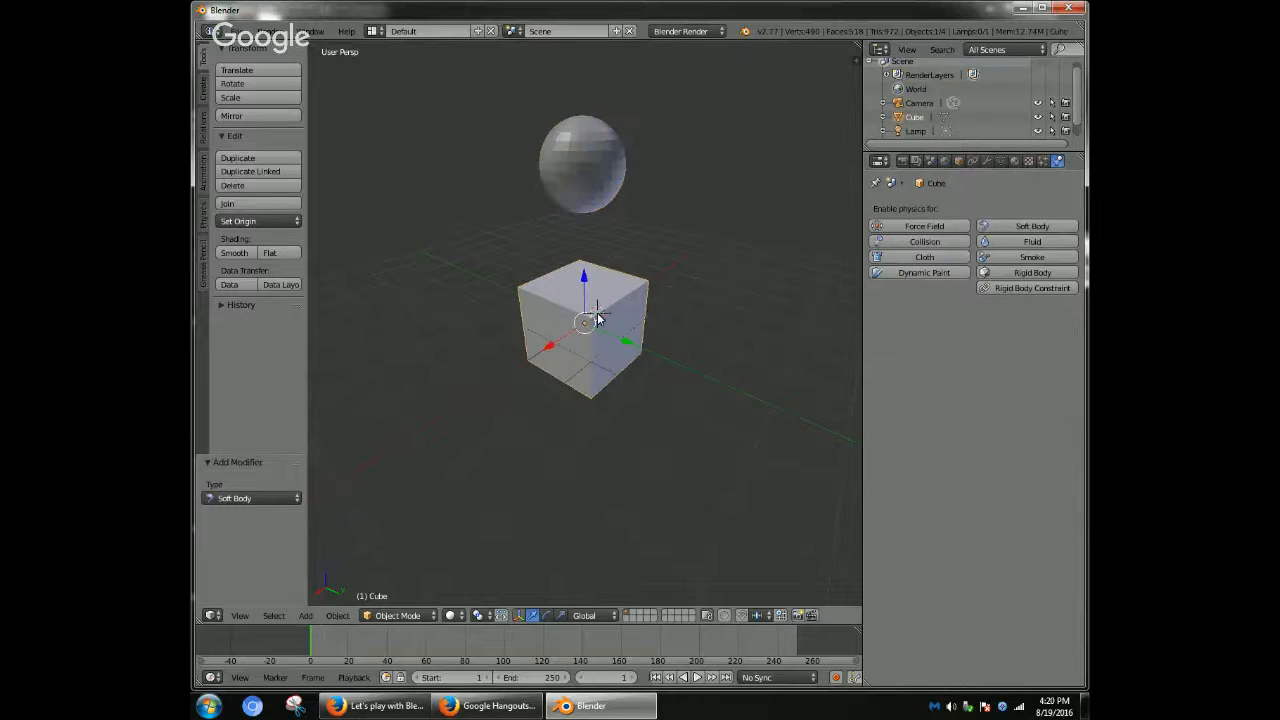
right_click(1020, 227)
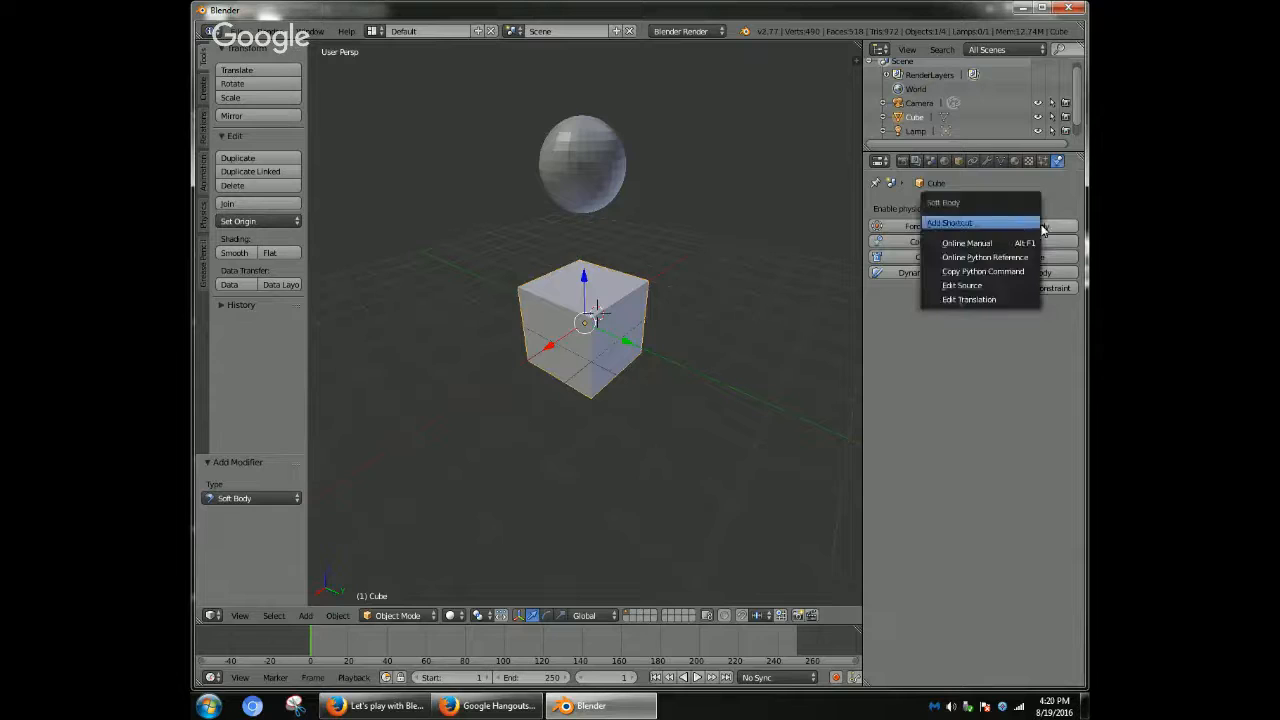
click(1043, 229)
click(1034, 232)
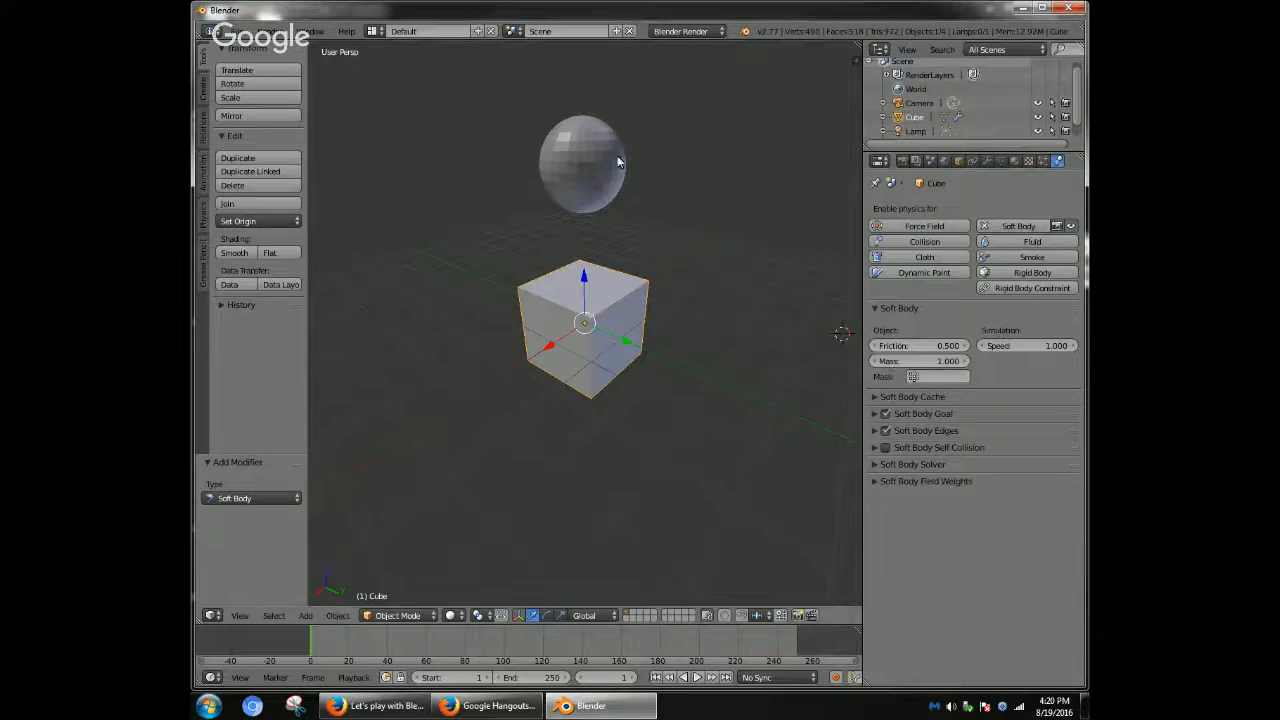
- Lower the sphere about 0.21 units along Z, keeping it above the cube
right_click(592, 162)
key(g)
key(z)
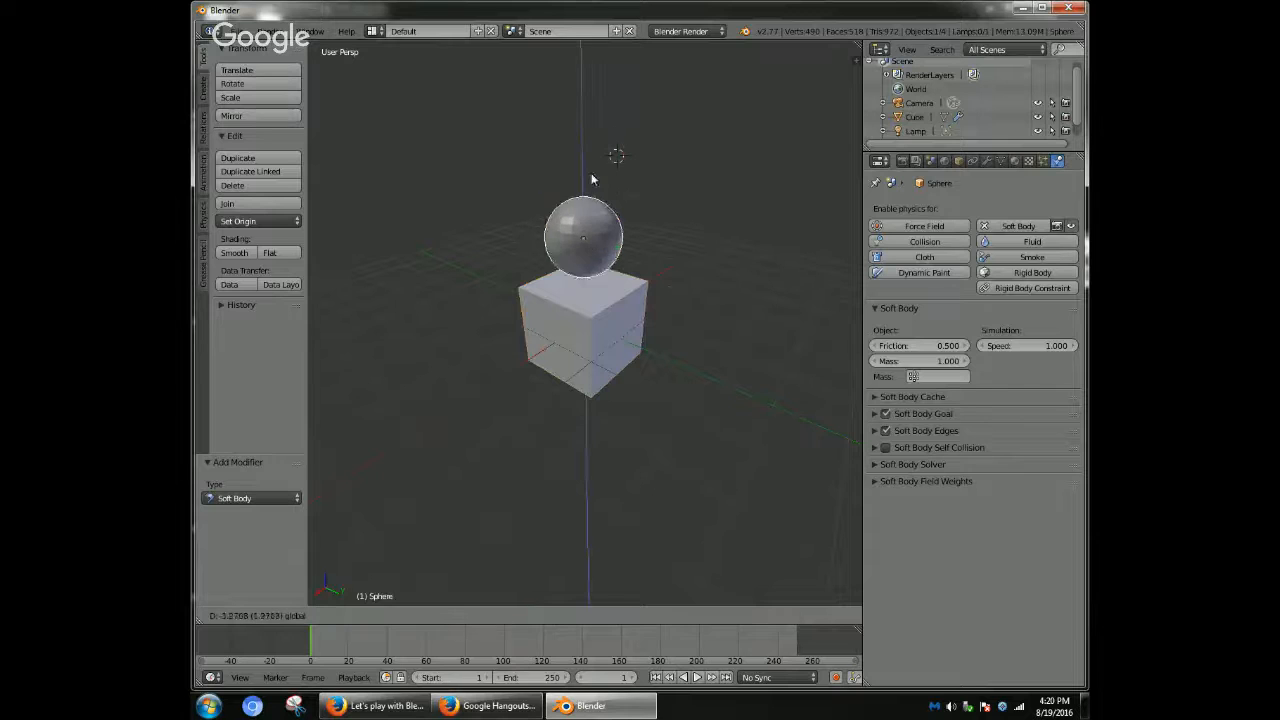
click(599, 118)
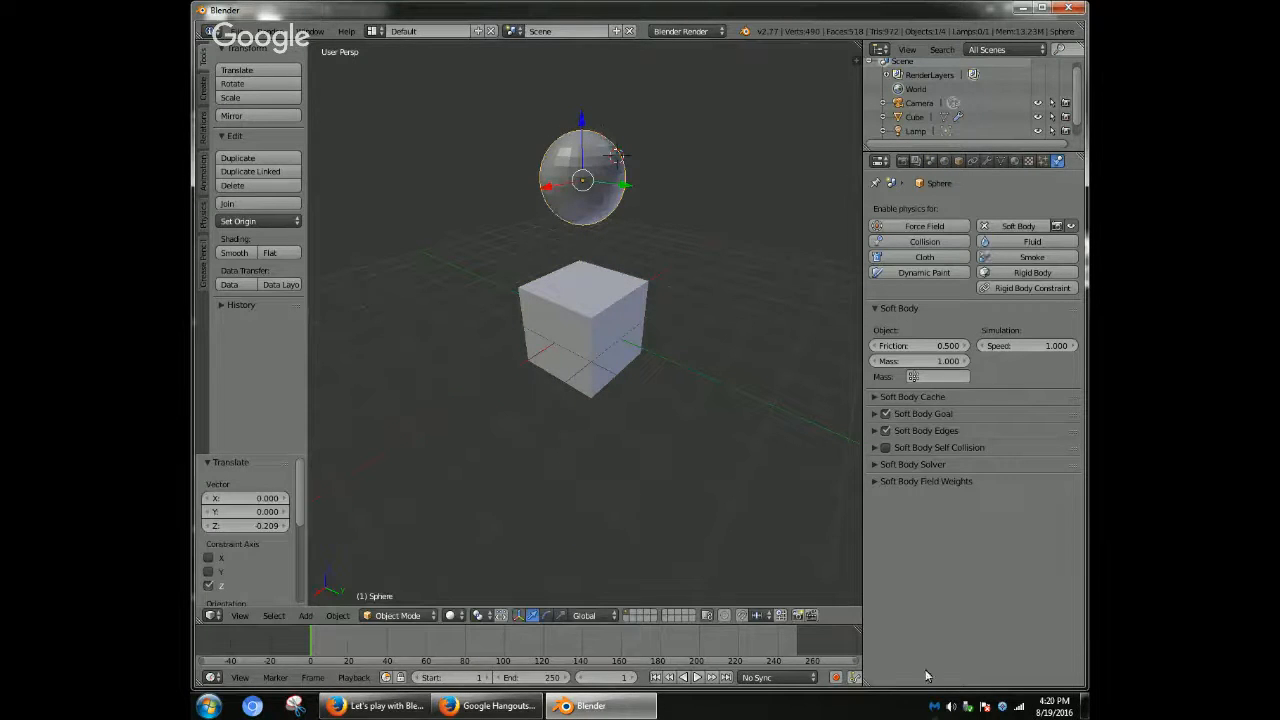
- Play the soft body simulation twice, returning the timeline to the start after each run
click(697, 679)
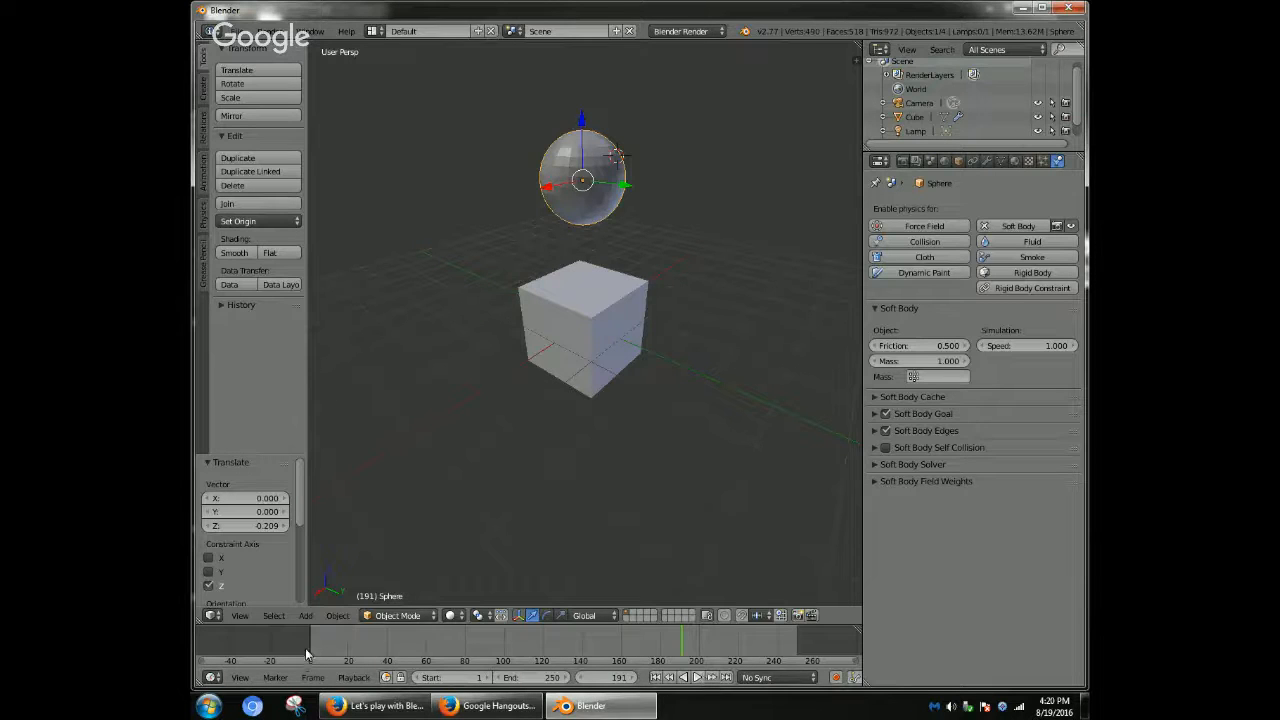
drag(306, 654, 318, 654)
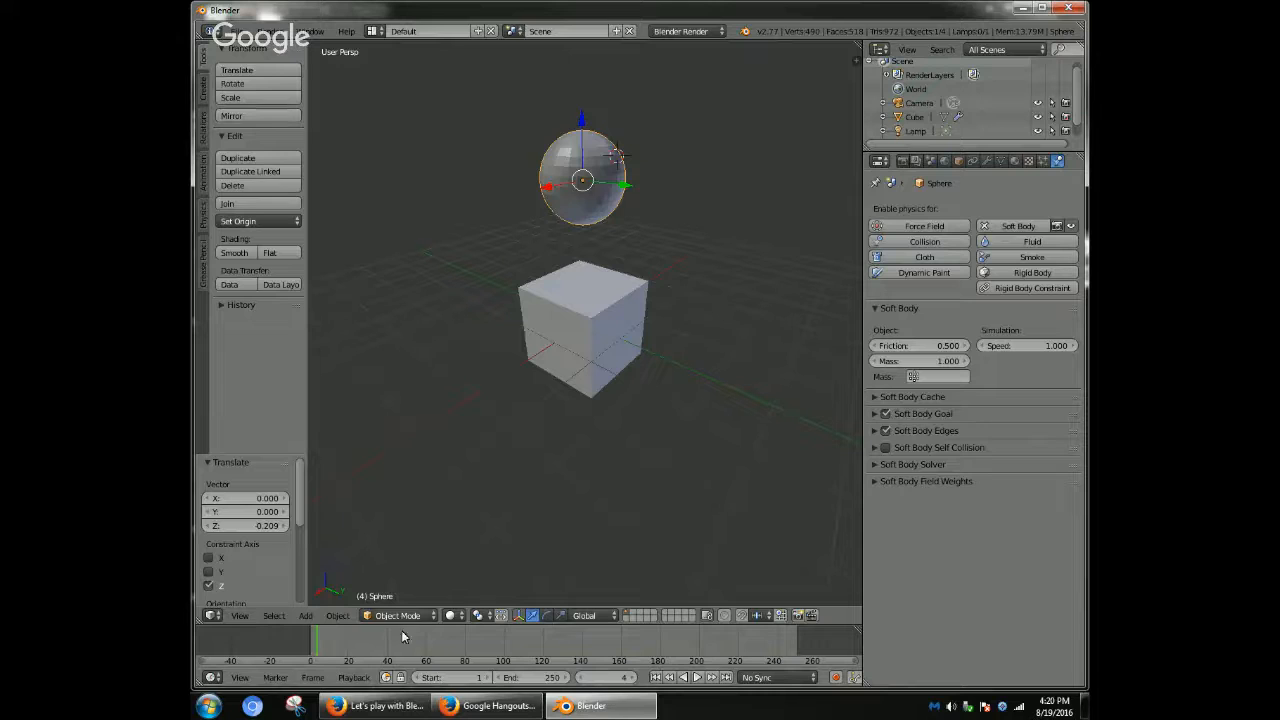
drag(319, 644, 313, 649)
click(696, 678)
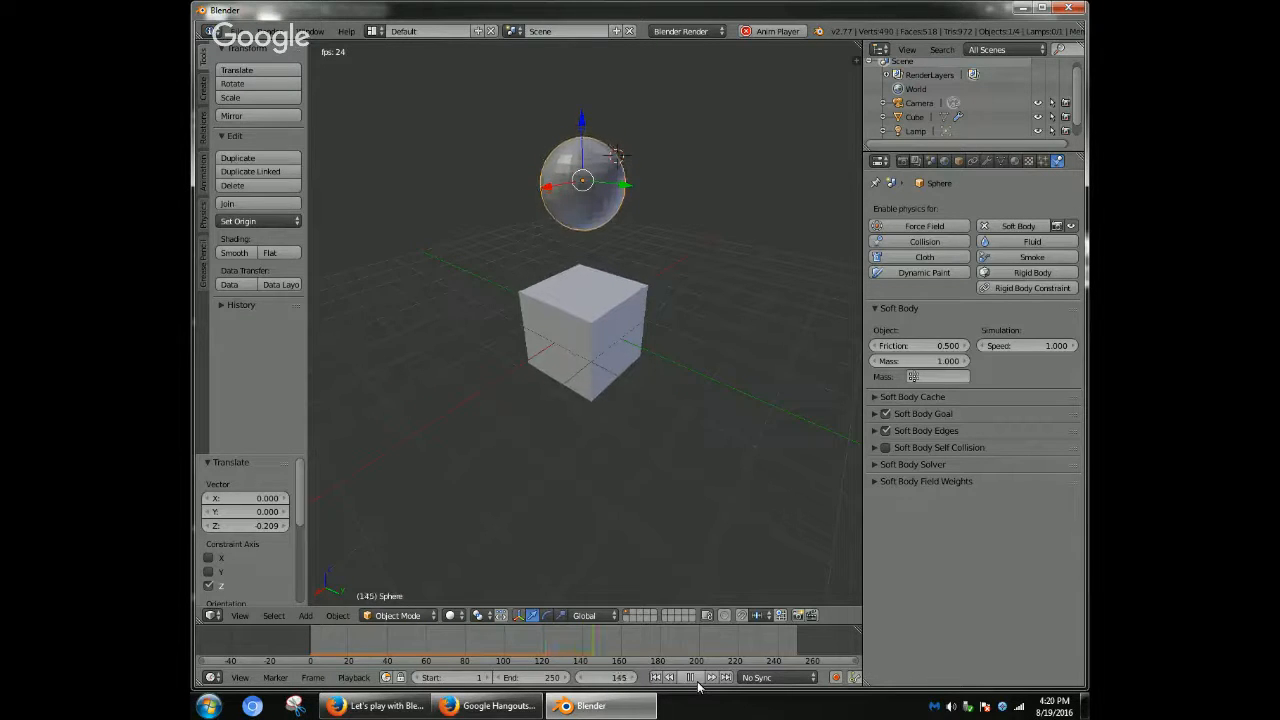
click(697, 680)
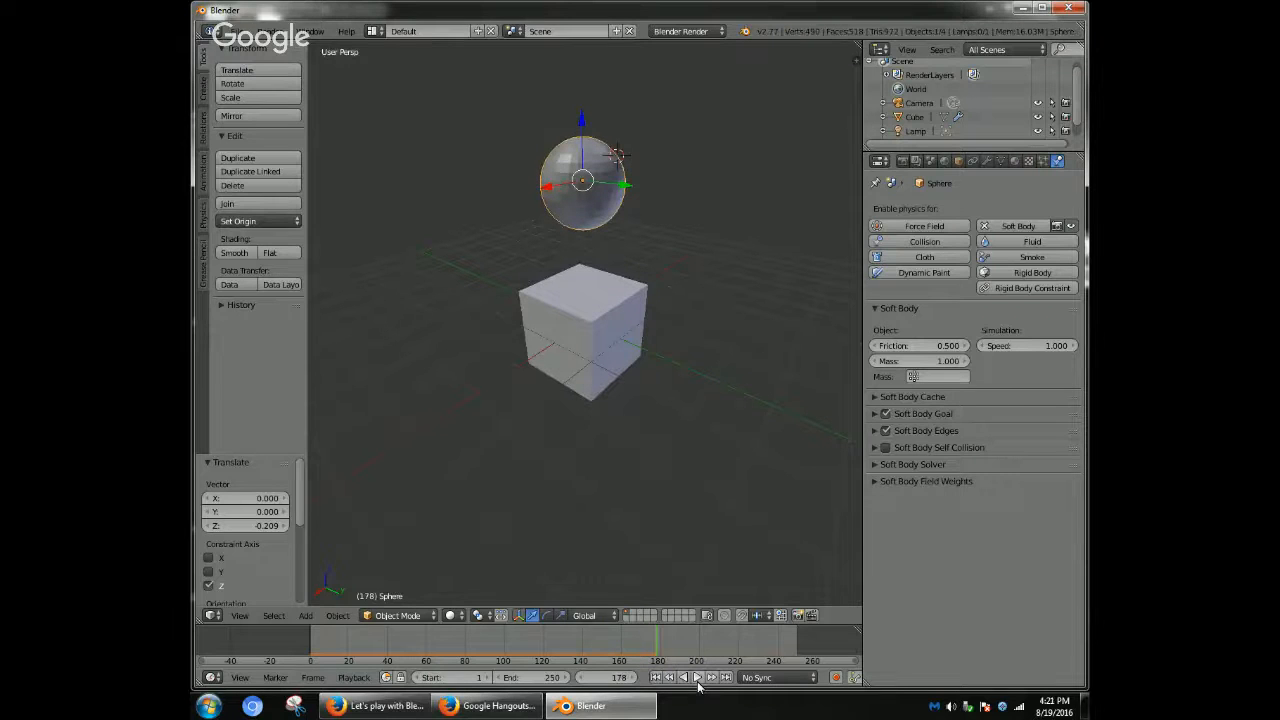
click(310, 650)
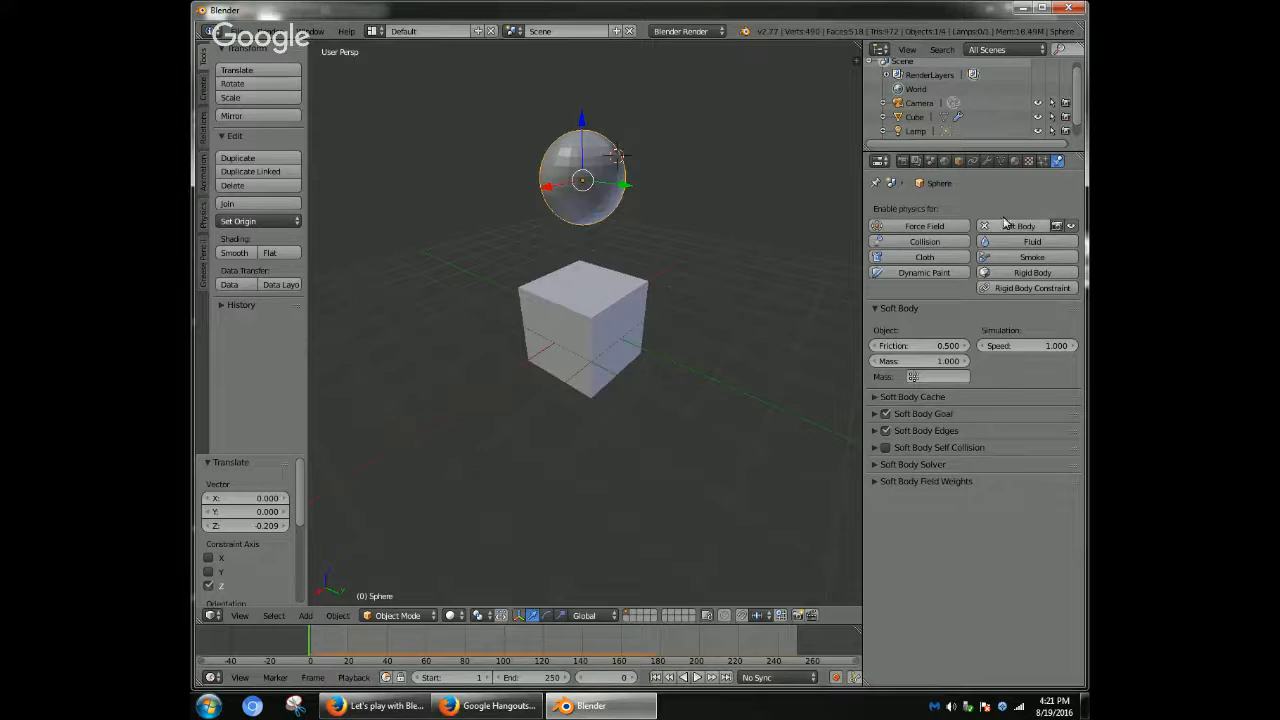
- Enable Rigid Body physics on the sphere and play the simulation to test its fall
click(1012, 273)
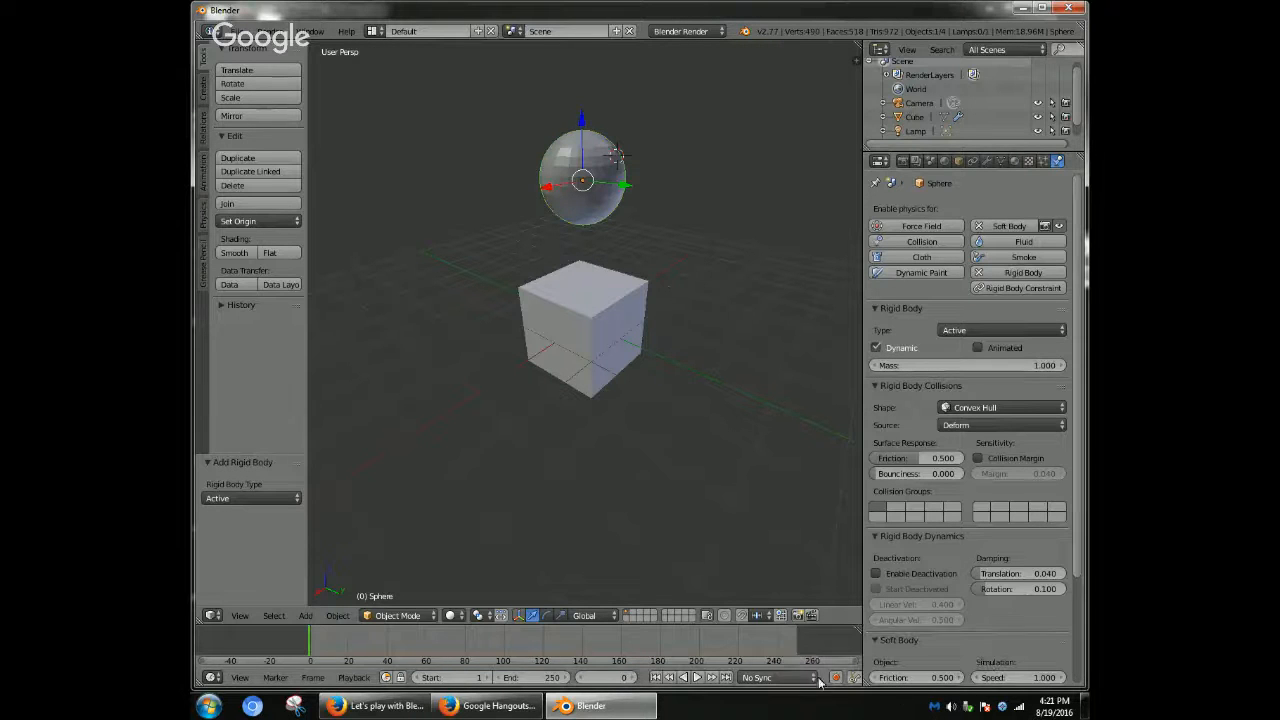
click(696, 678)
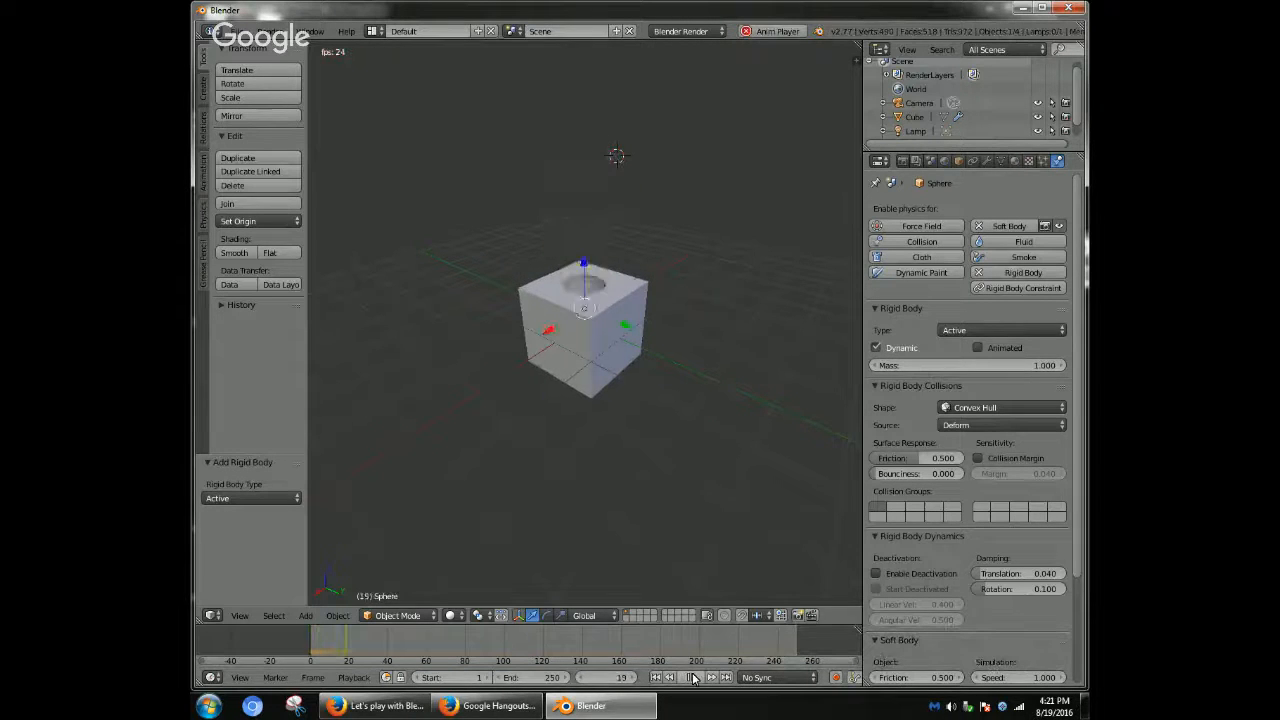
click(693, 679)
- Enable Collision physics on the cube
right_click(604, 343)
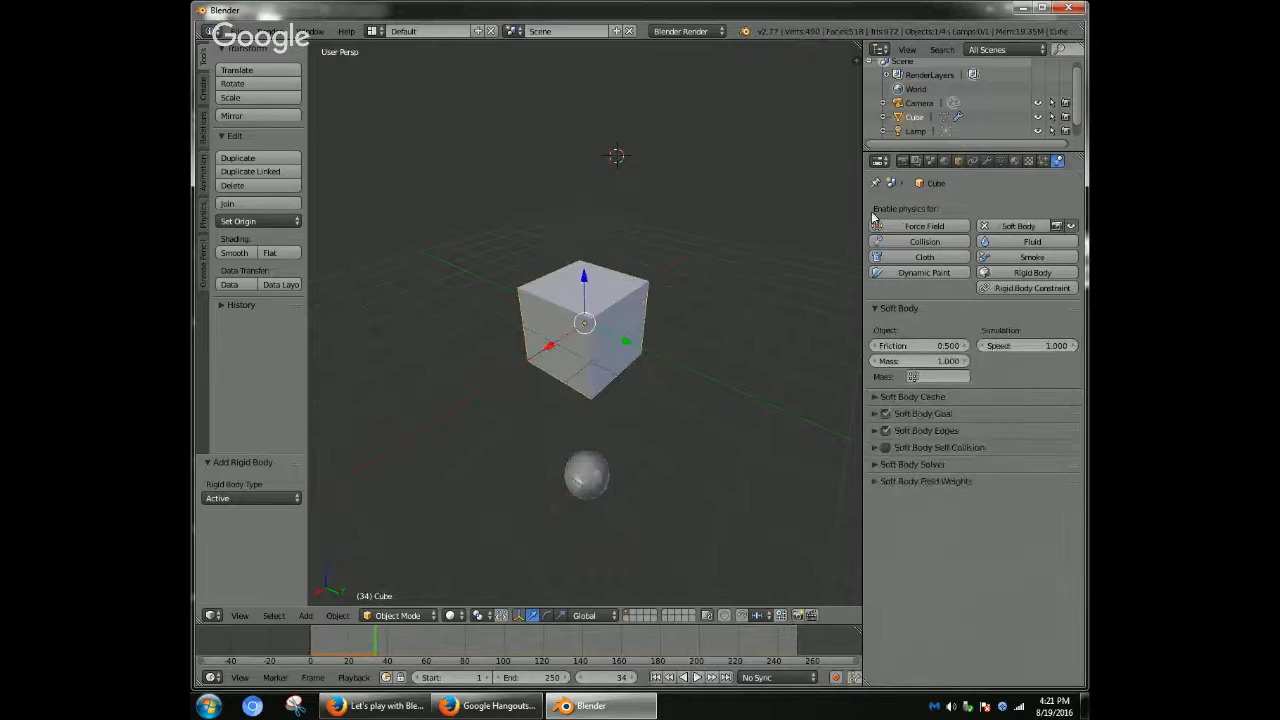
click(924, 241)
click(594, 466)
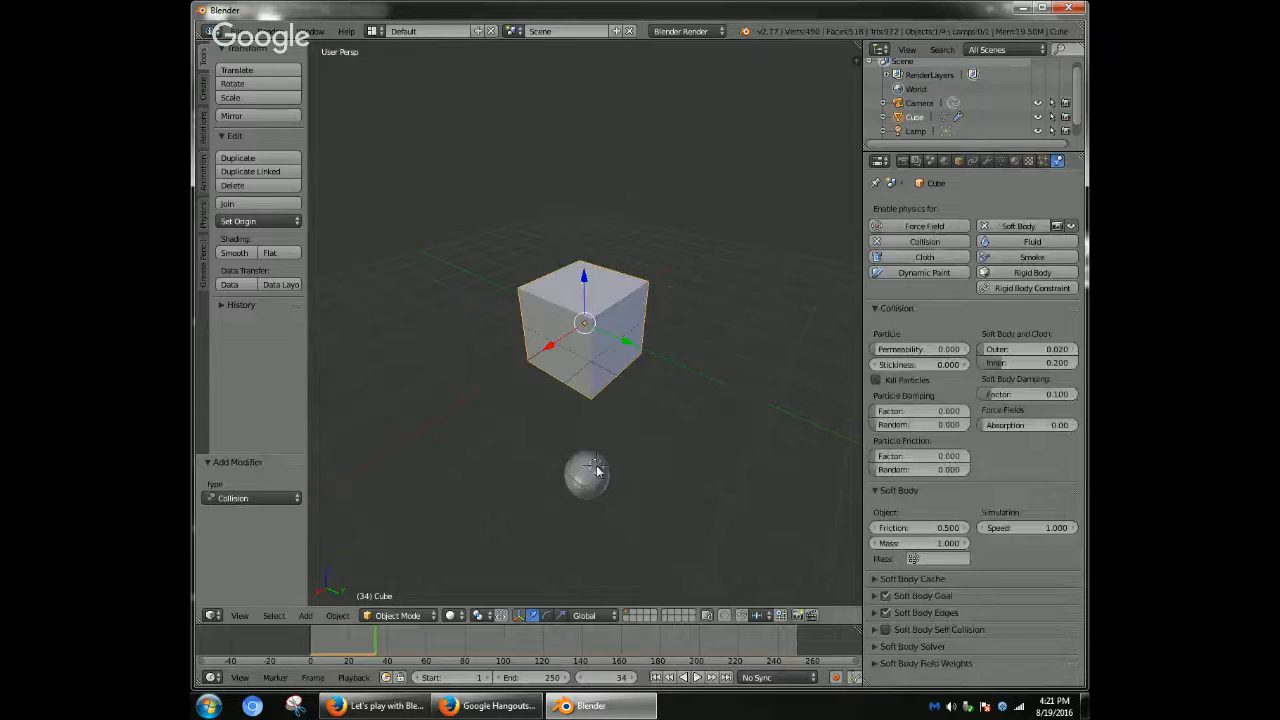
- Raise the fallen sphere 9.47 units along Z so it sits above the cube
right_click(596, 470)
key(g)
key(z)
click(629, 266)
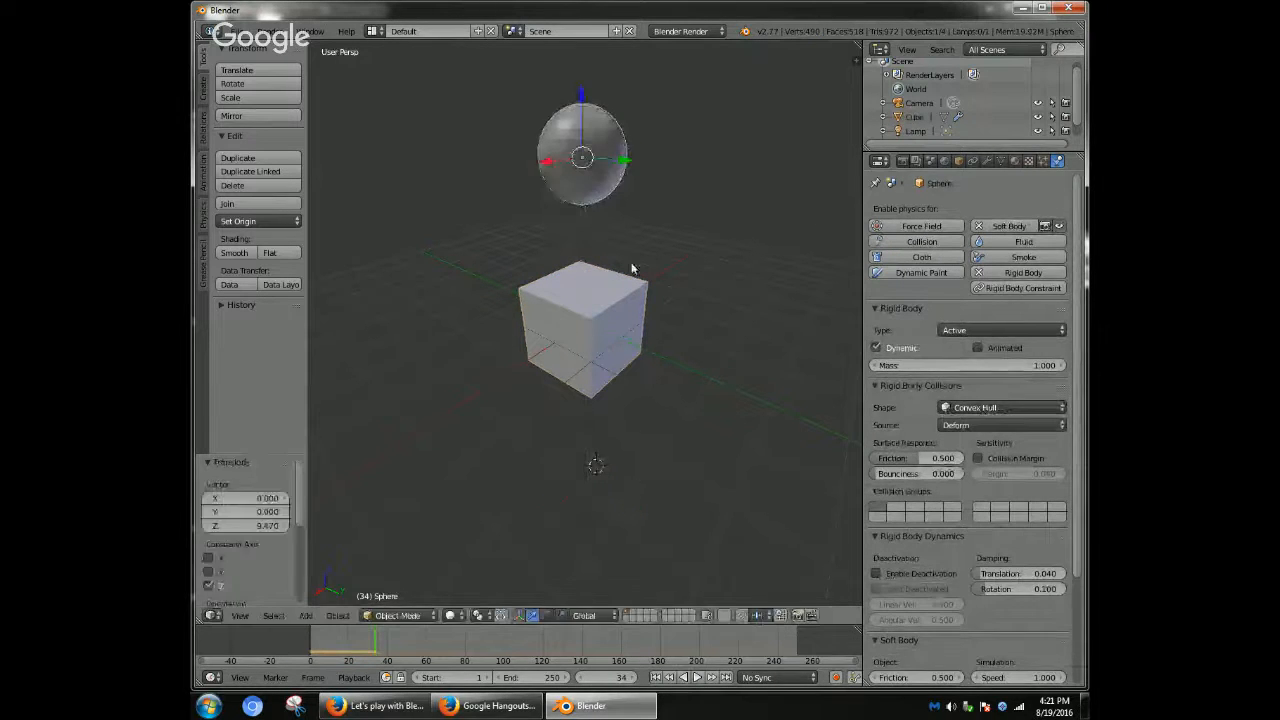
- Play the simulation with the raised sphere, stop it, and return the timeline to frame 0
click(698, 678)
click(700, 678)
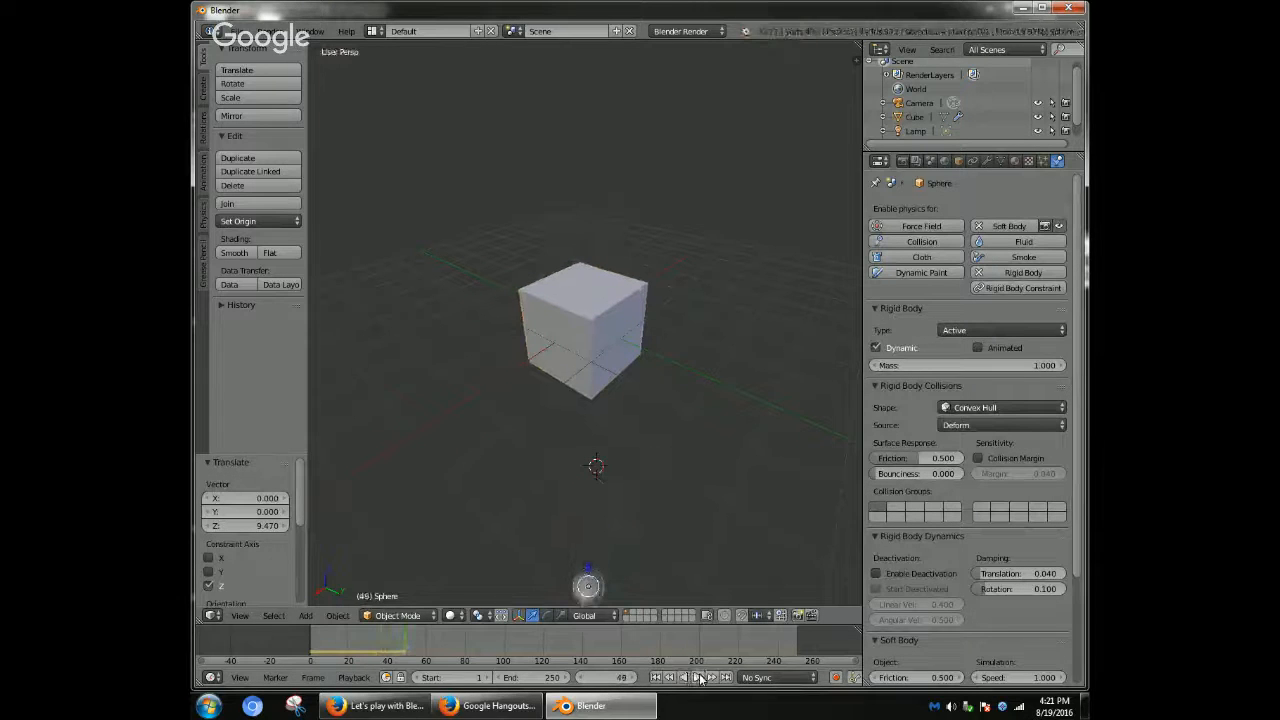
click(320, 647)
mouse_move(320, 647)
mouse_down()
mouse_move(352, 647)
mouse_move(310, 646)
mouse_up()
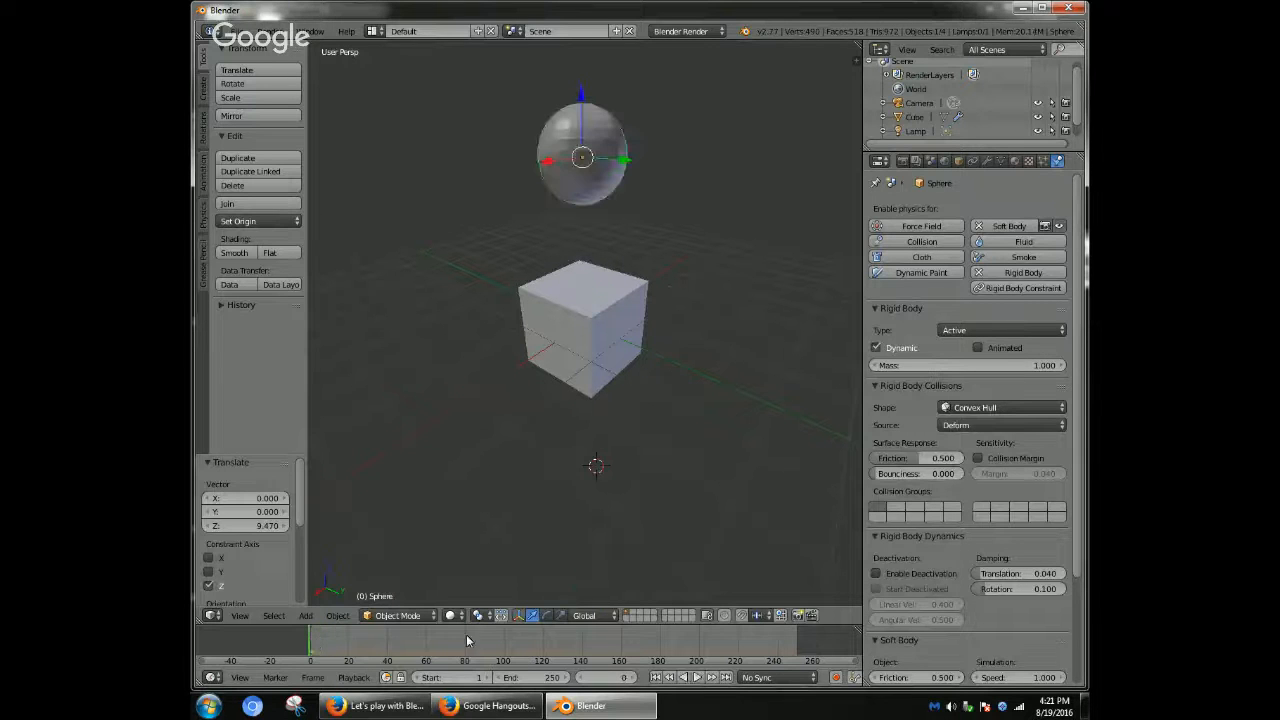
- Add a Fixed Rigid Body Constraint to the cube, then test the simulation and return the timeline to frame 0
right_click(593, 308)
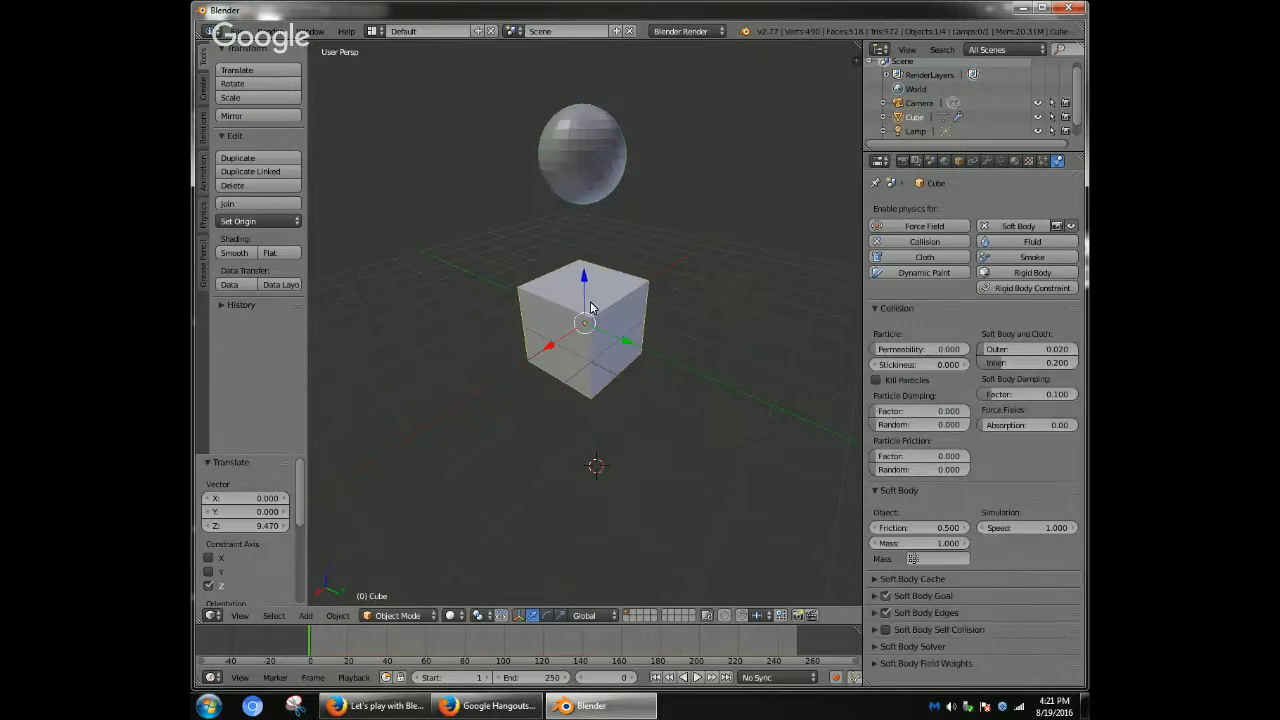
click(1036, 288)
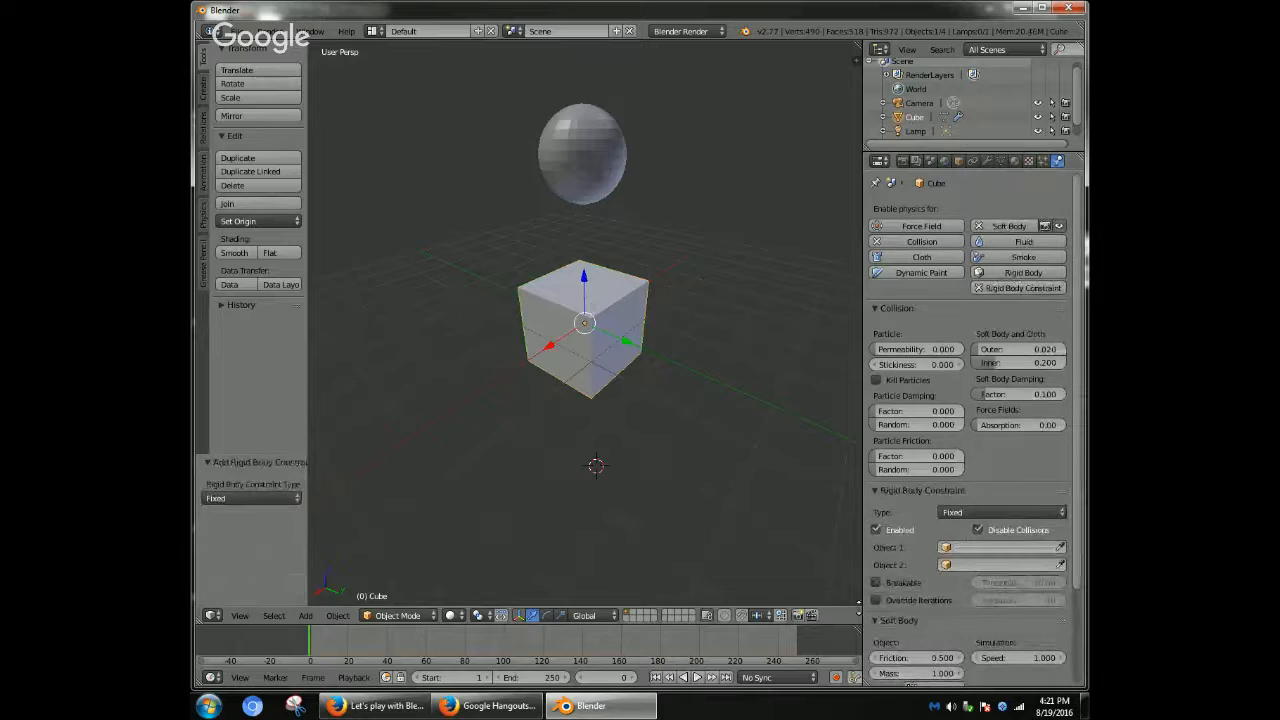
click(694, 678)
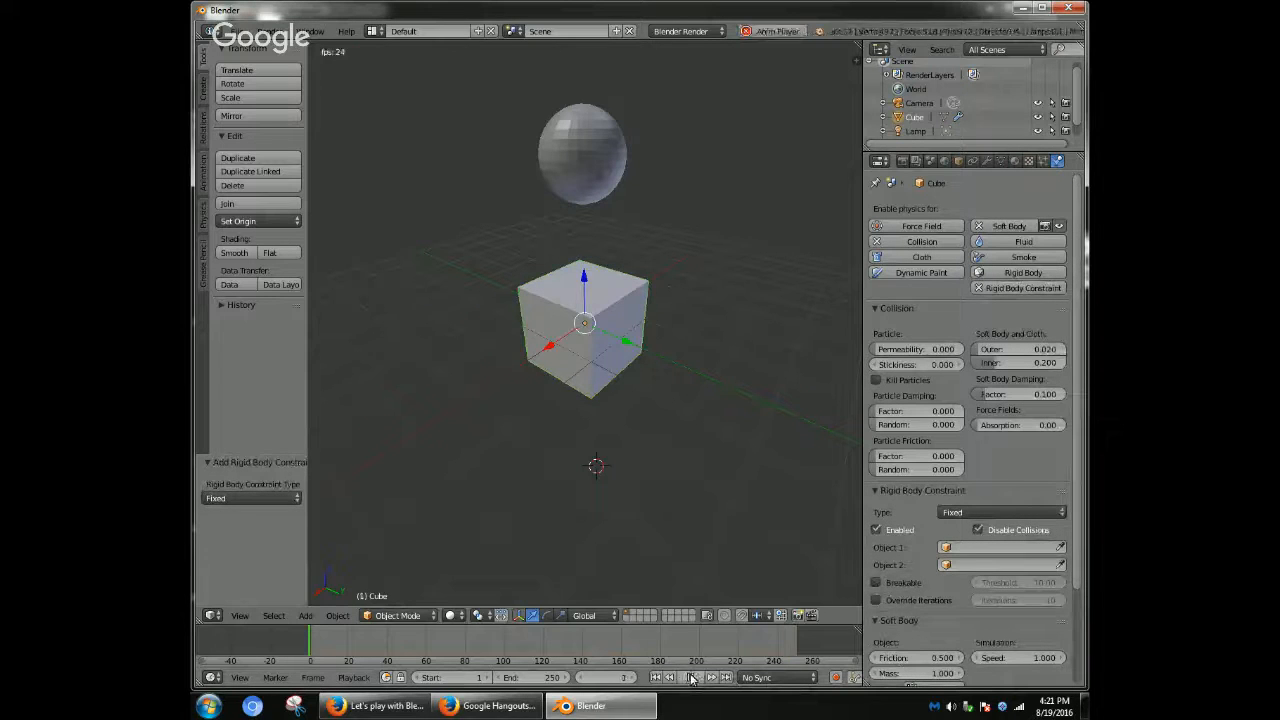
click(694, 678)
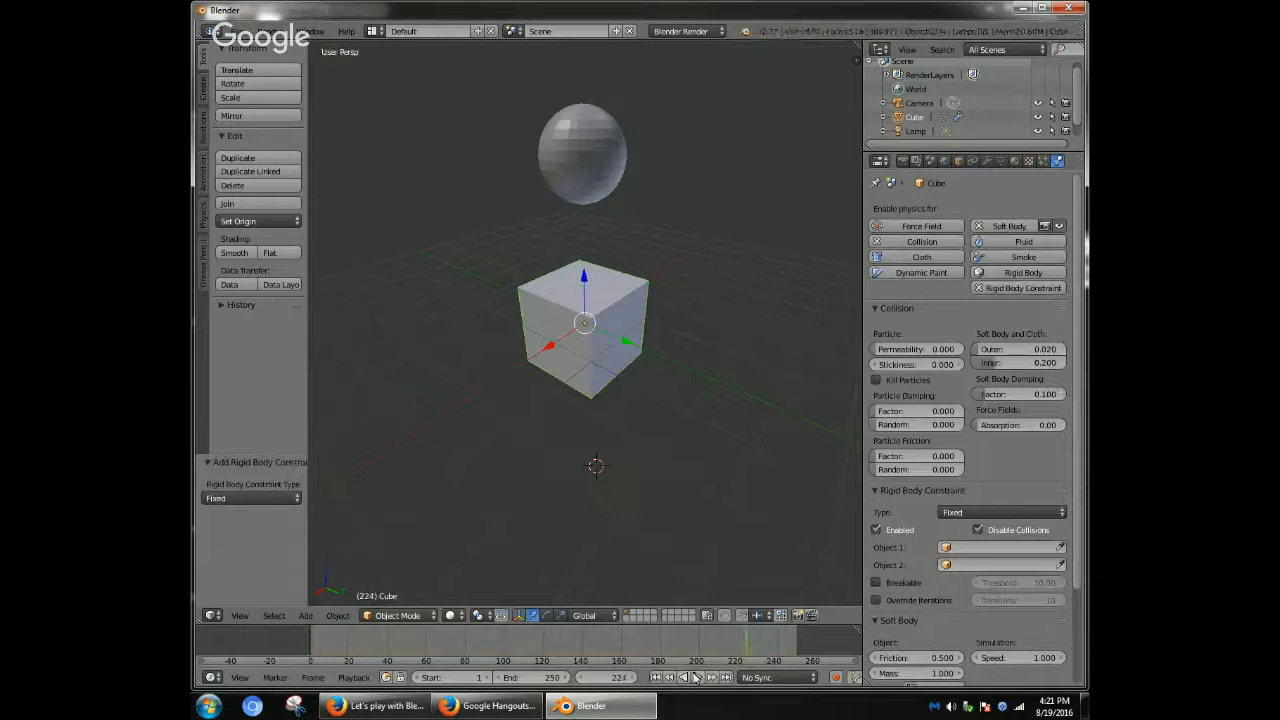
click(696, 678)
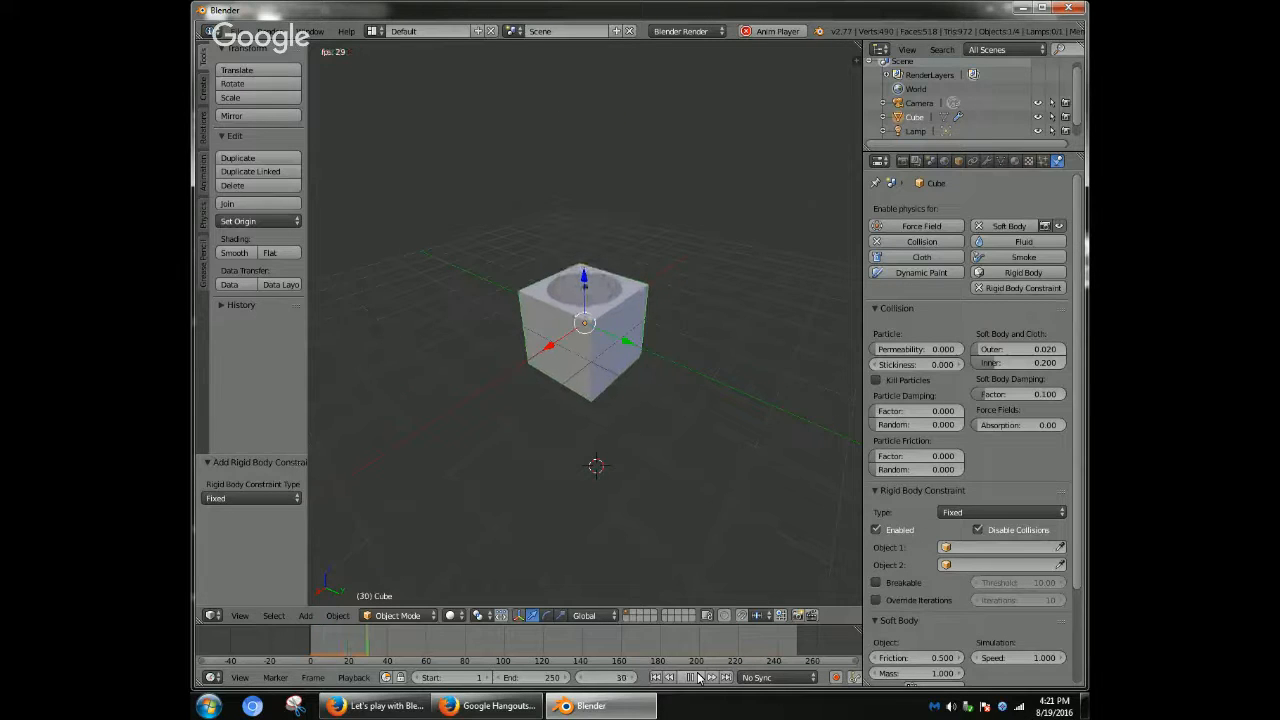
click(699, 678)
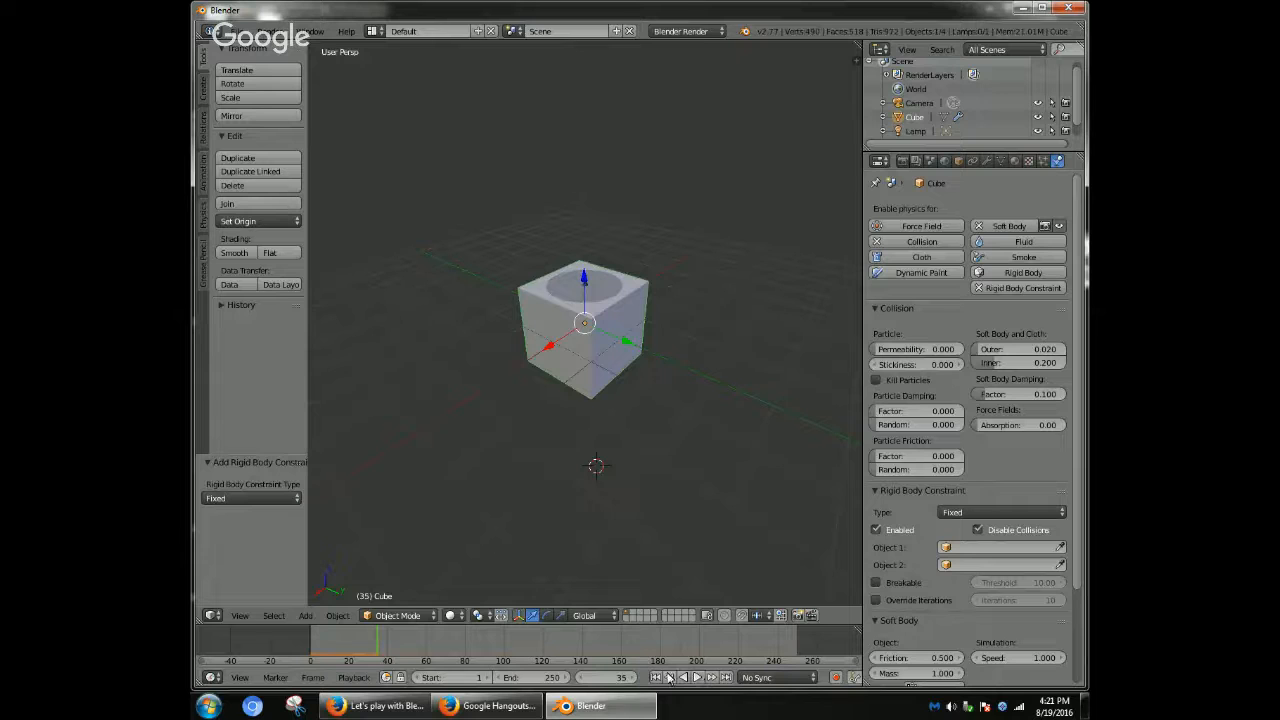
click(310, 648)
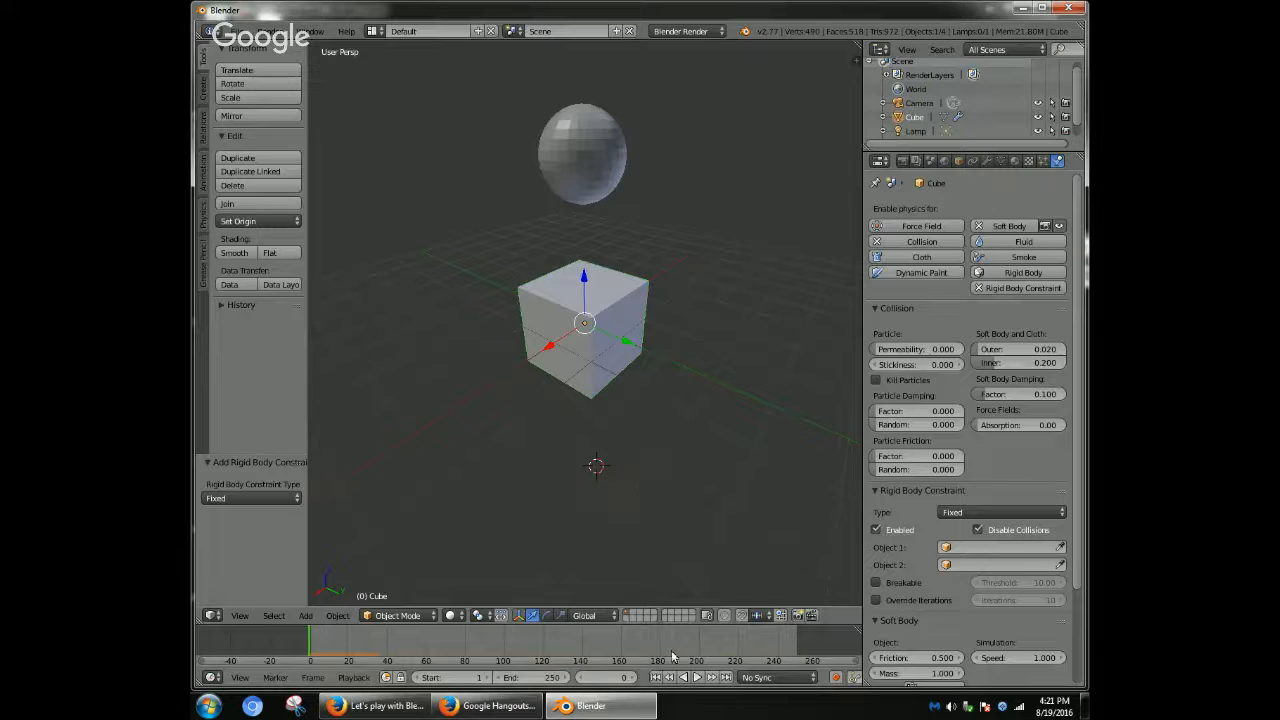
- Replay the sphere's fall onto the constrained cube and return the timeline to frame 1
click(698, 678)
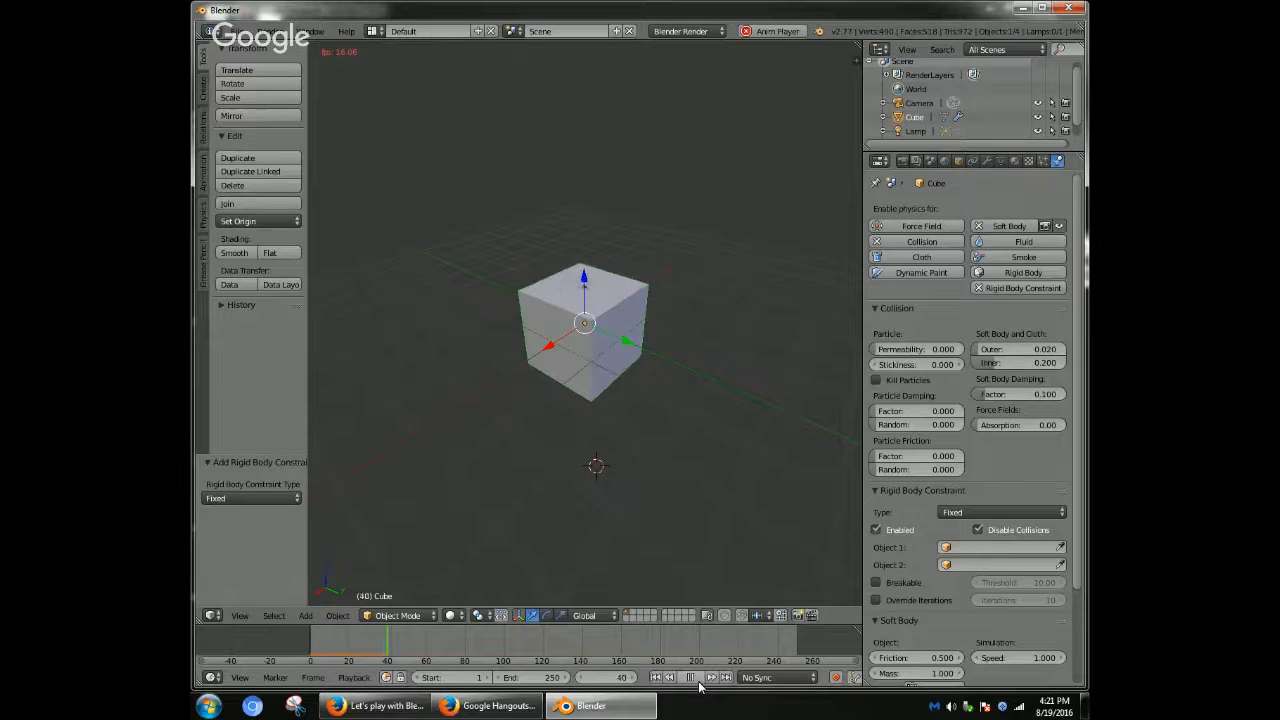
click(694, 680)
click(312, 652)
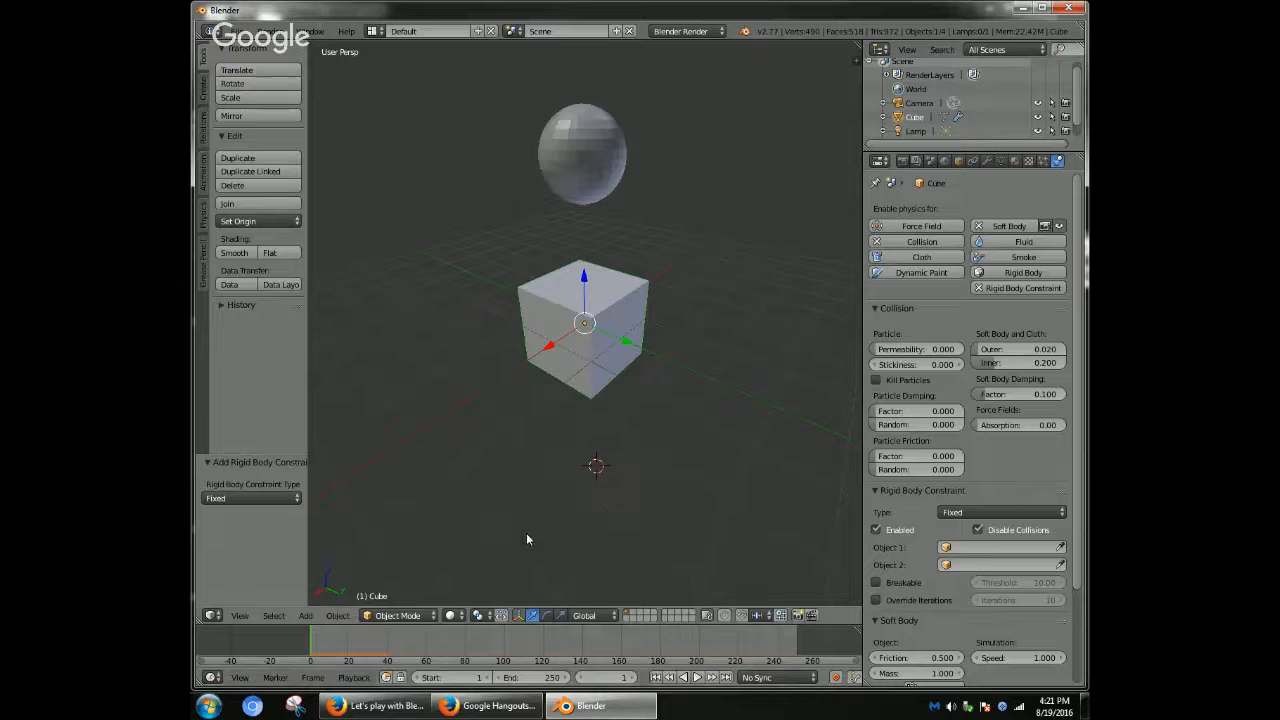
- Add a Sun lamp and move it above and to one side of the sphere, including about 3.36 units along X
scroll(528, 535, down, 1)
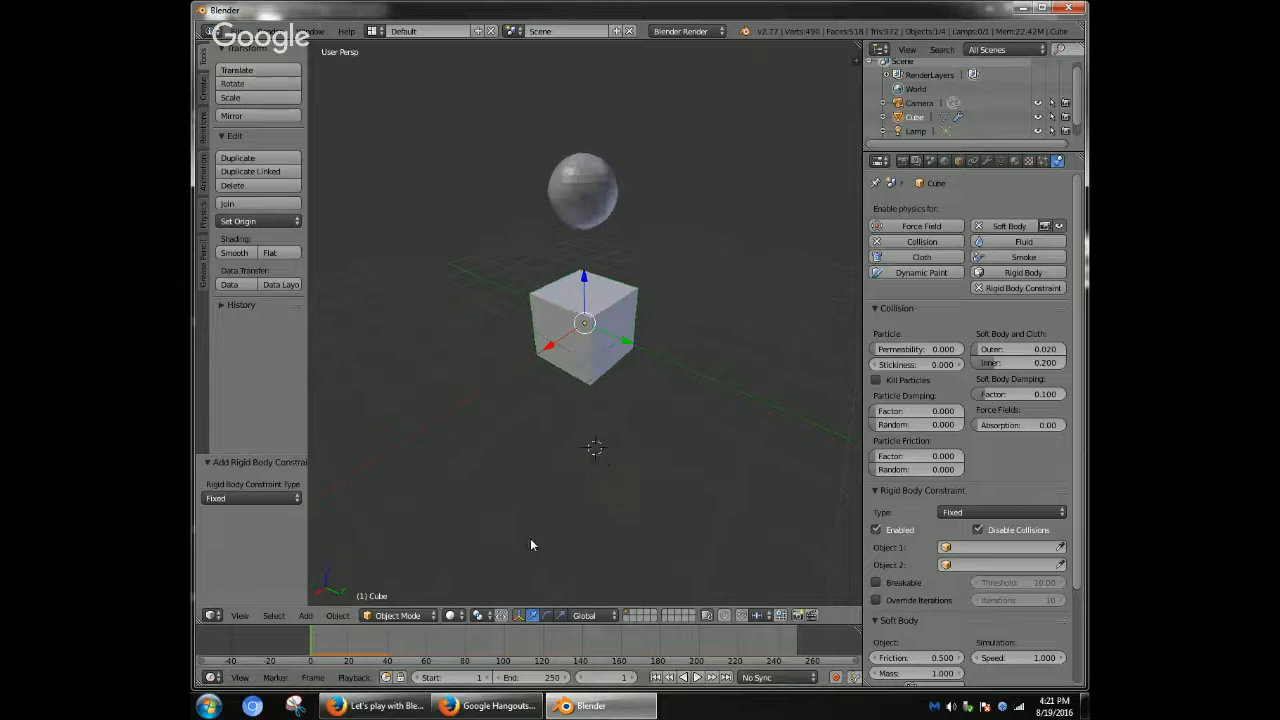
click(305, 615)
mouse_move(337, 615)
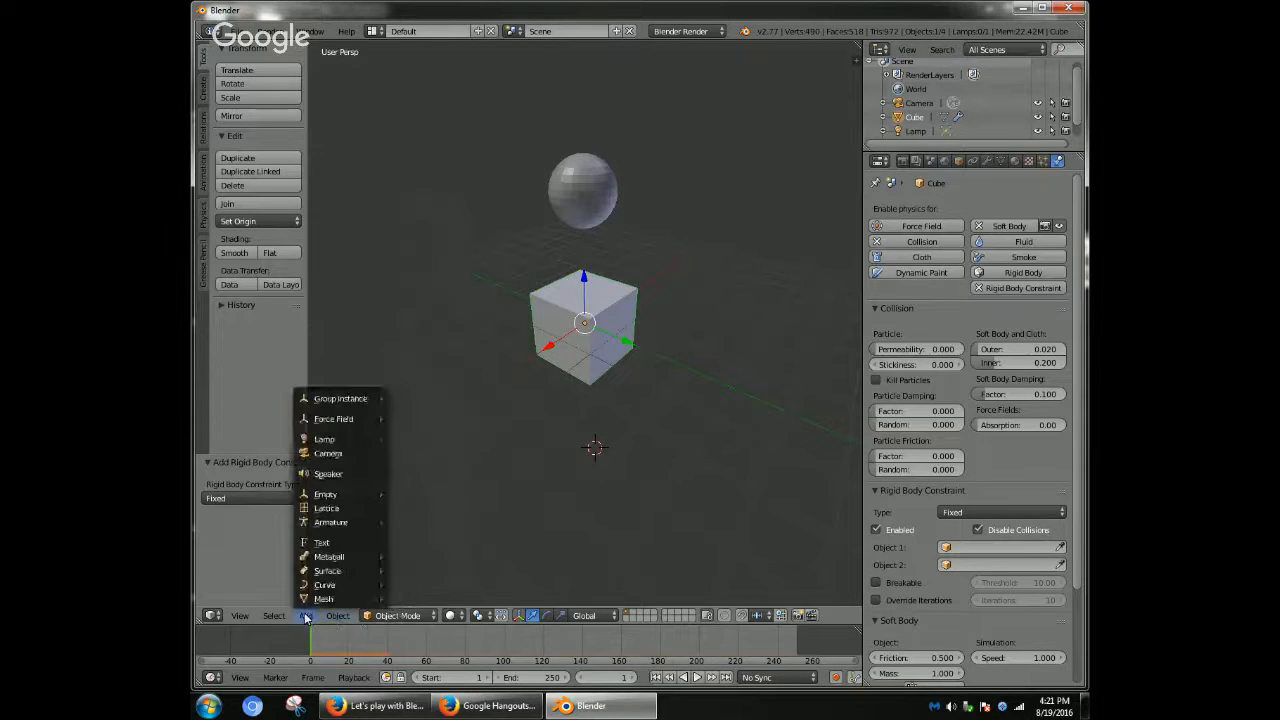
mouse_move(335, 441)
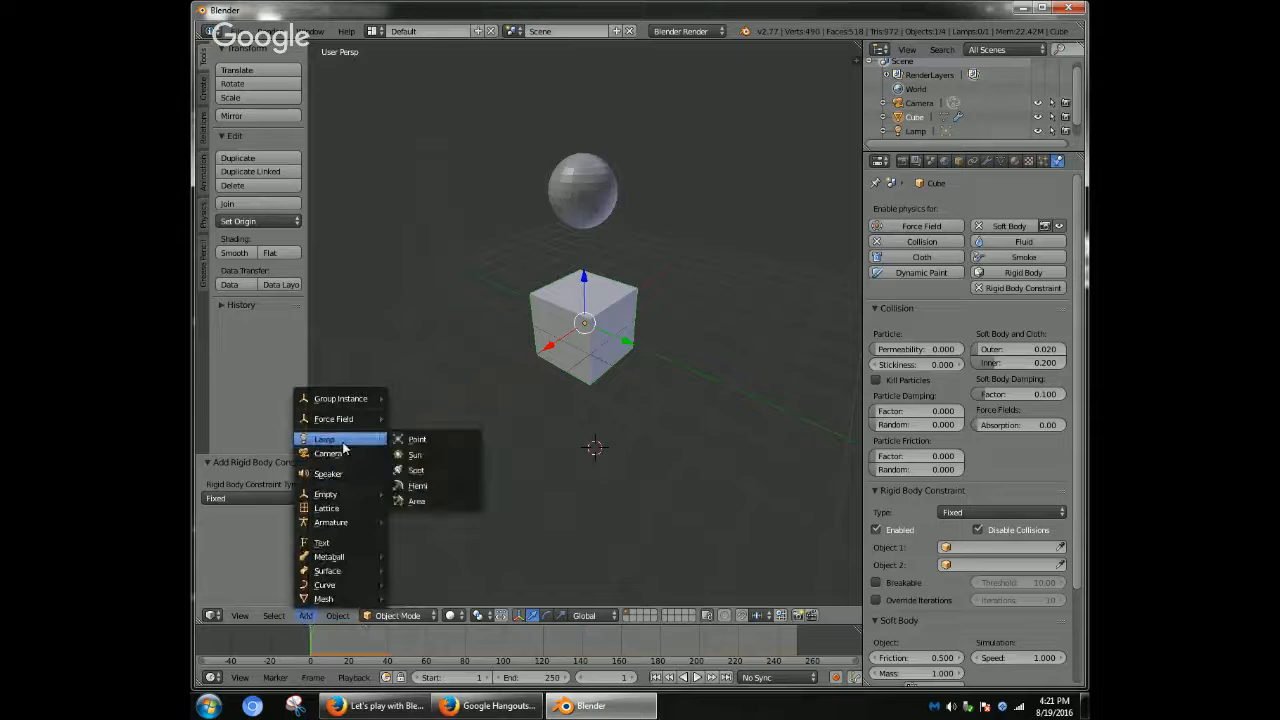
click(428, 460)
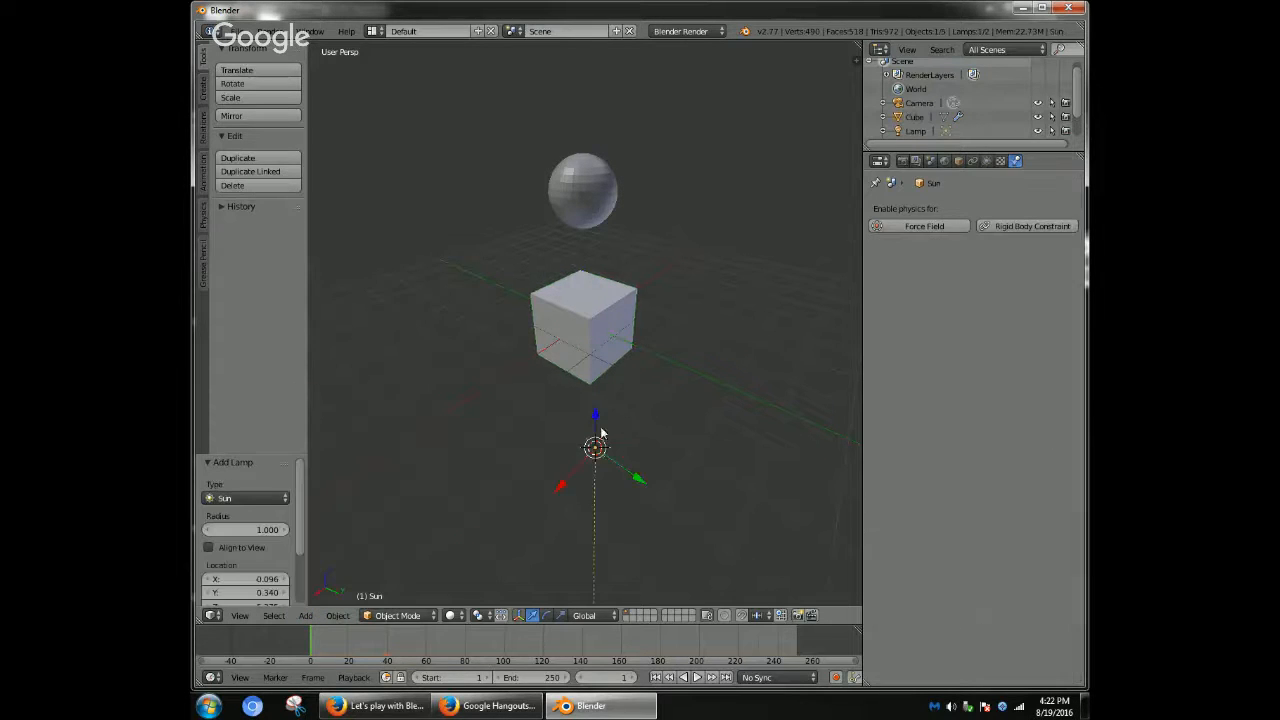
drag(598, 426, 398, 141)
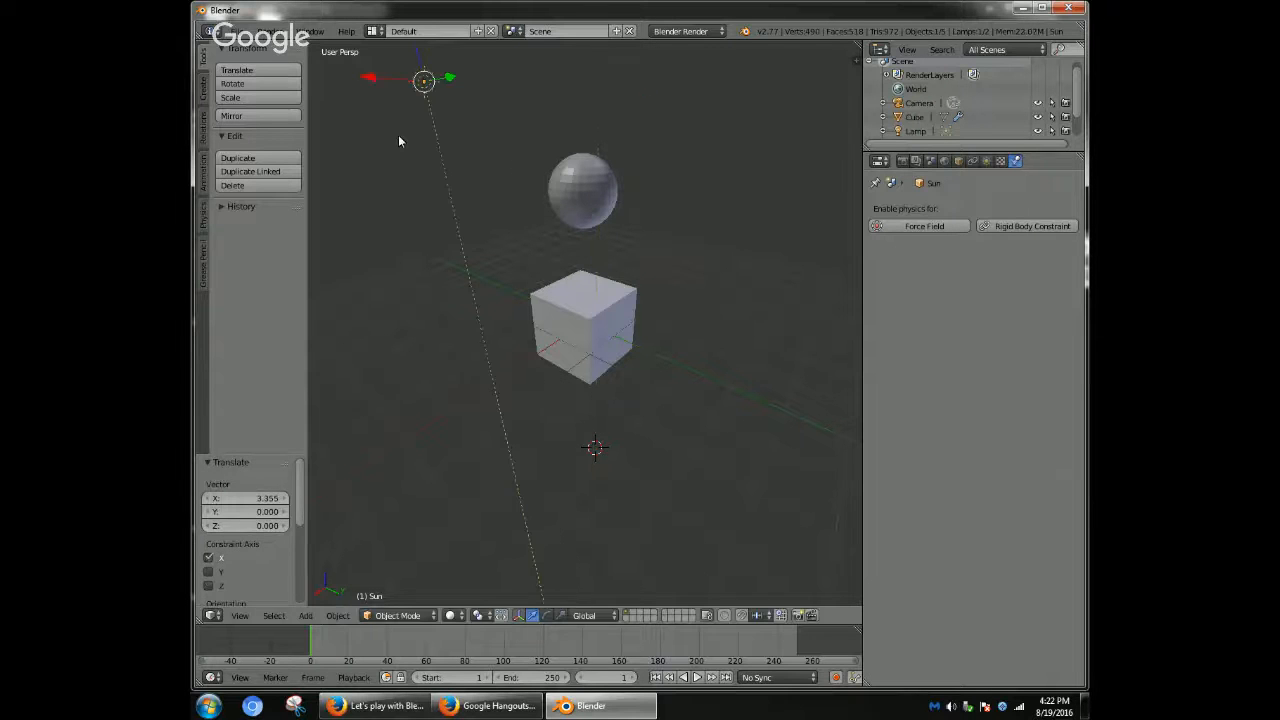
- Set the world's horizon color to a muted purplish blue
click(944, 160)
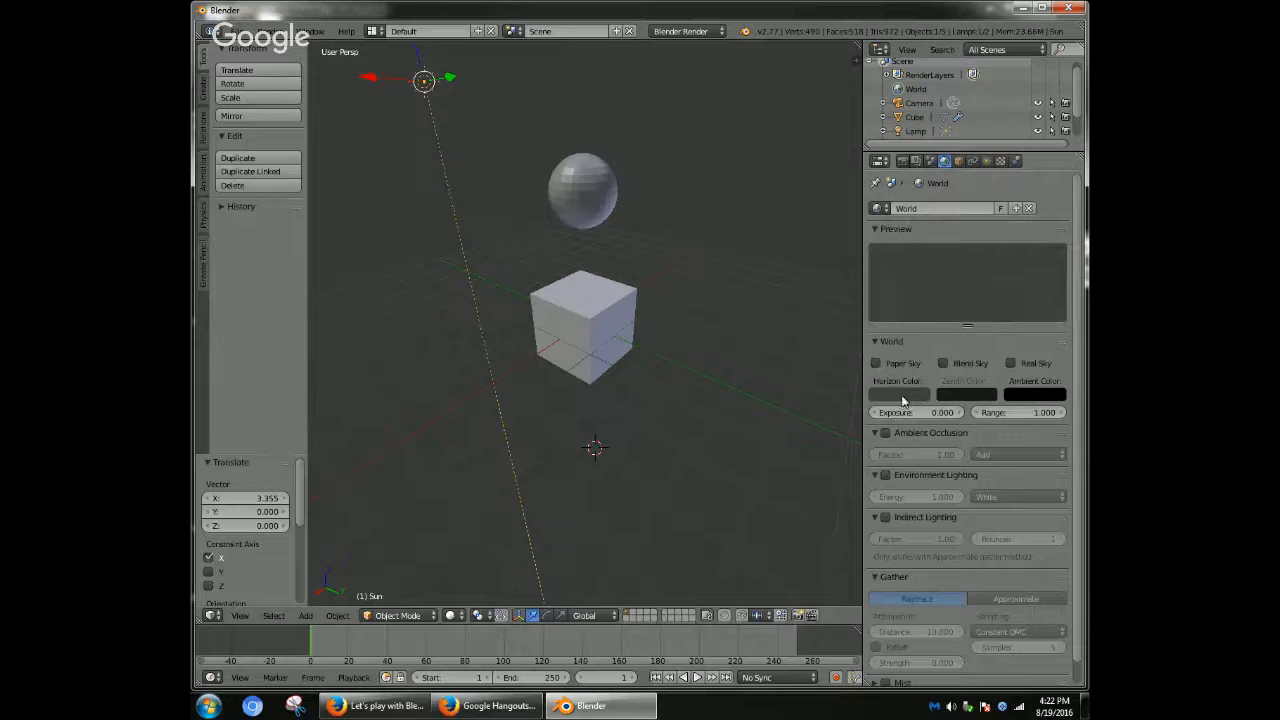
click(902, 398)
click(989, 260)
click(956, 240)
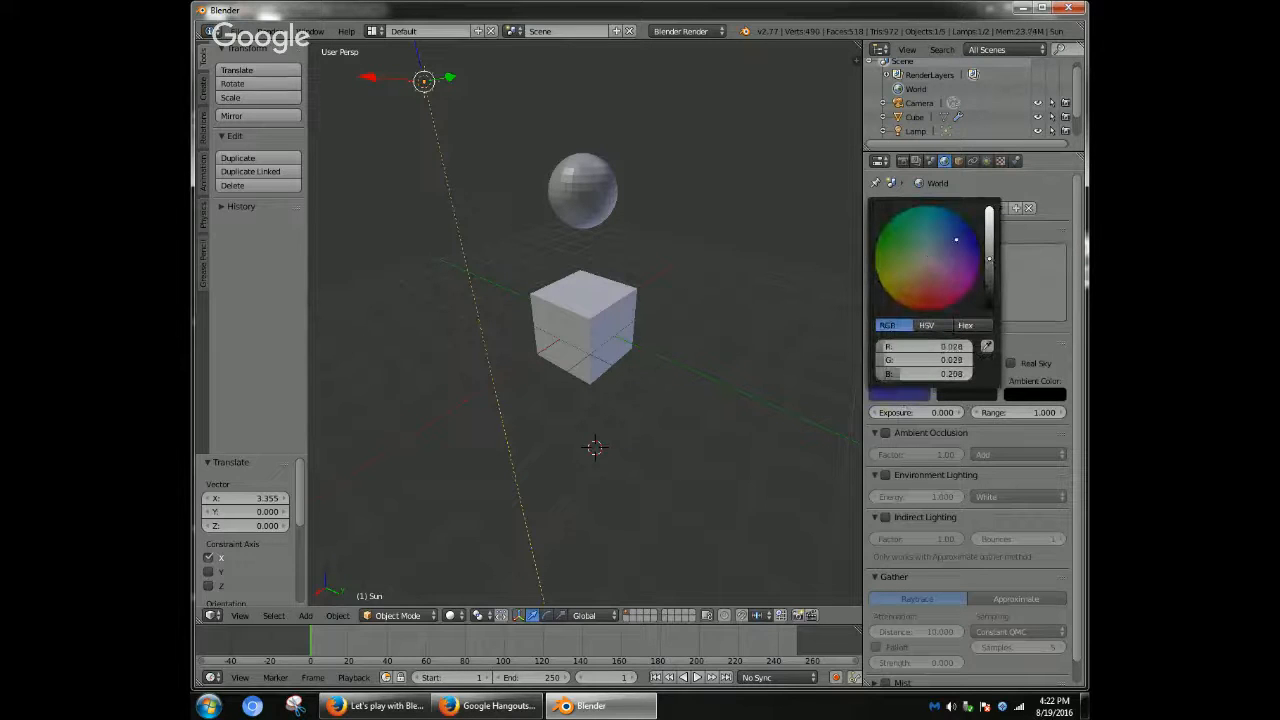
click(948, 428)
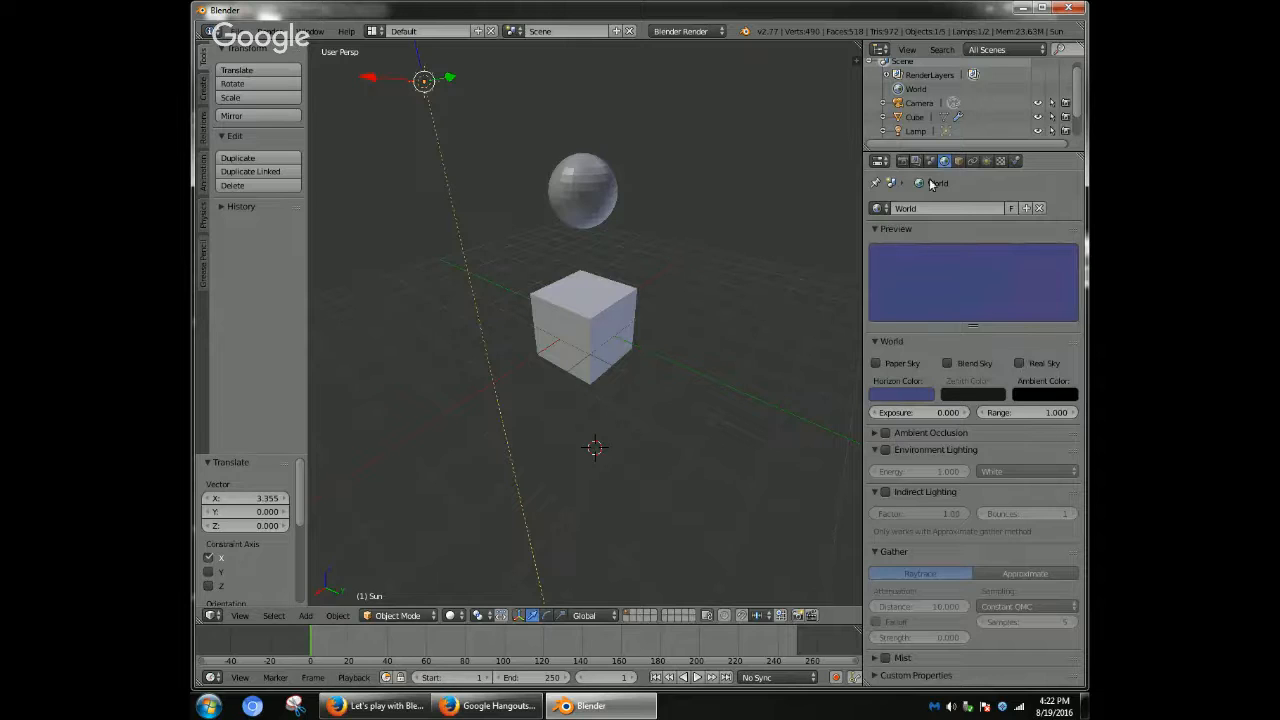
- Switch the render engine to Cycles Render and replace the current world with a new one
click(1040, 209)
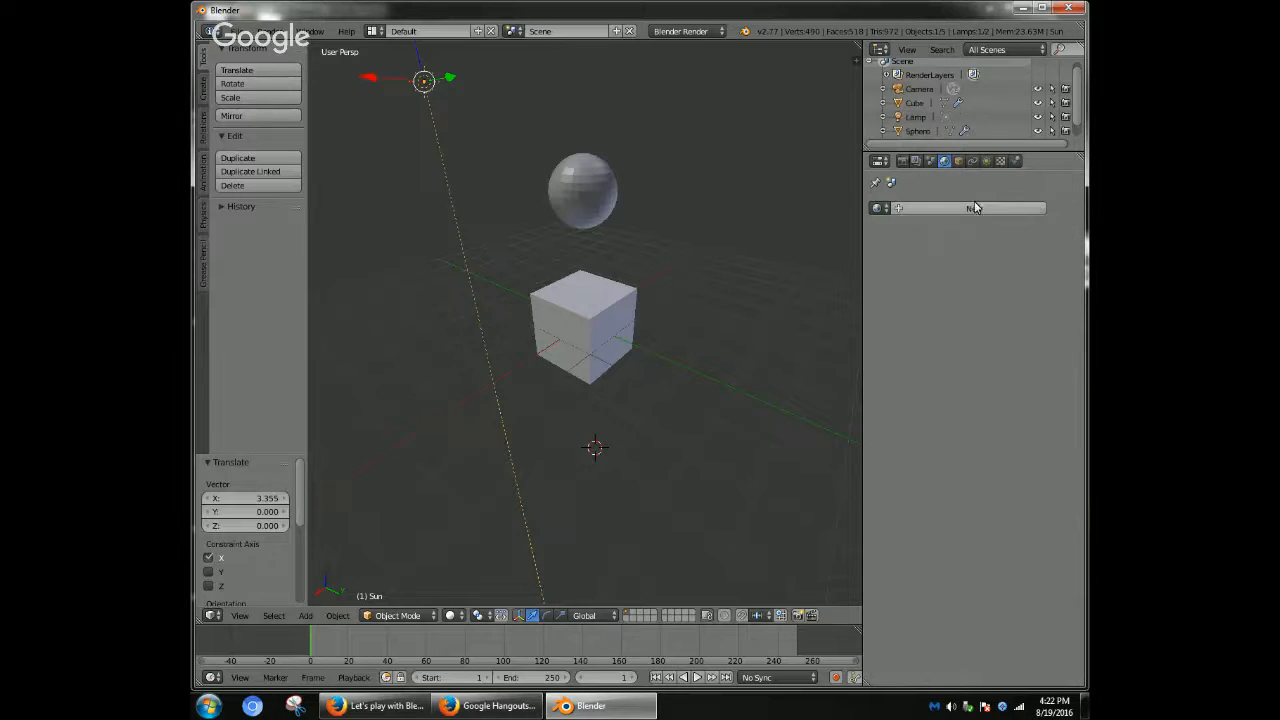
click(681, 31)
click(679, 79)
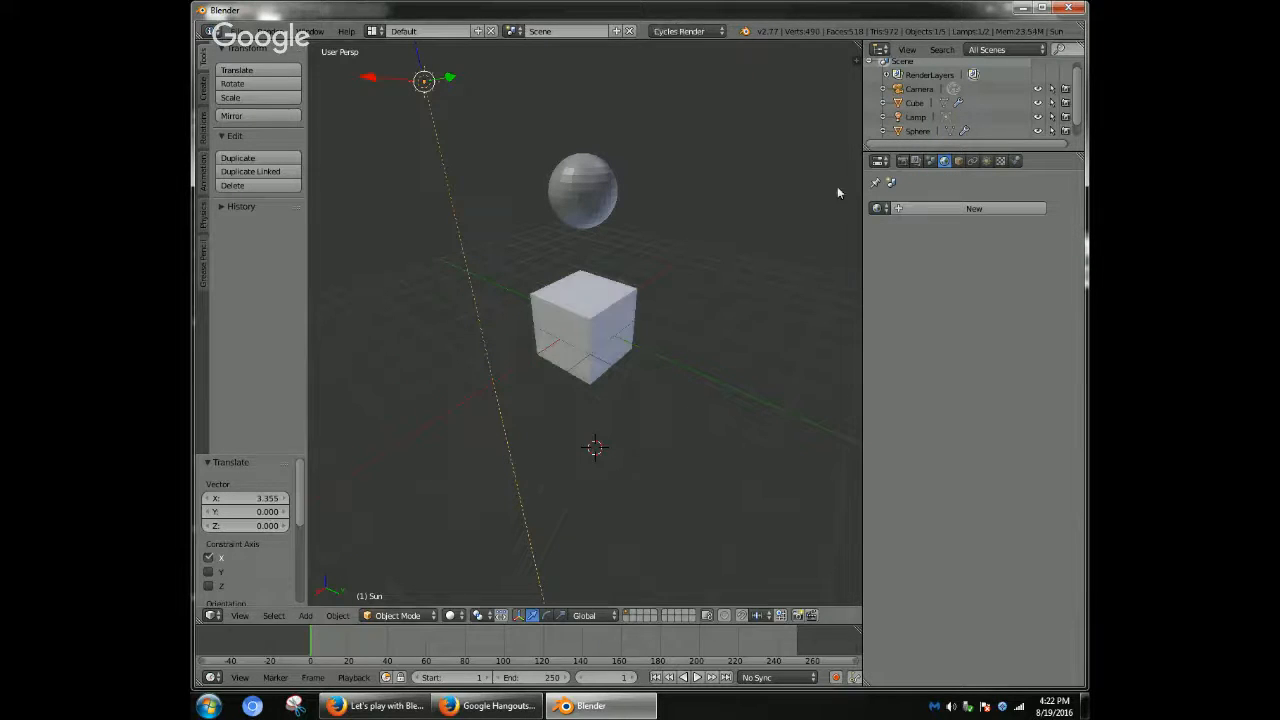
click(948, 209)
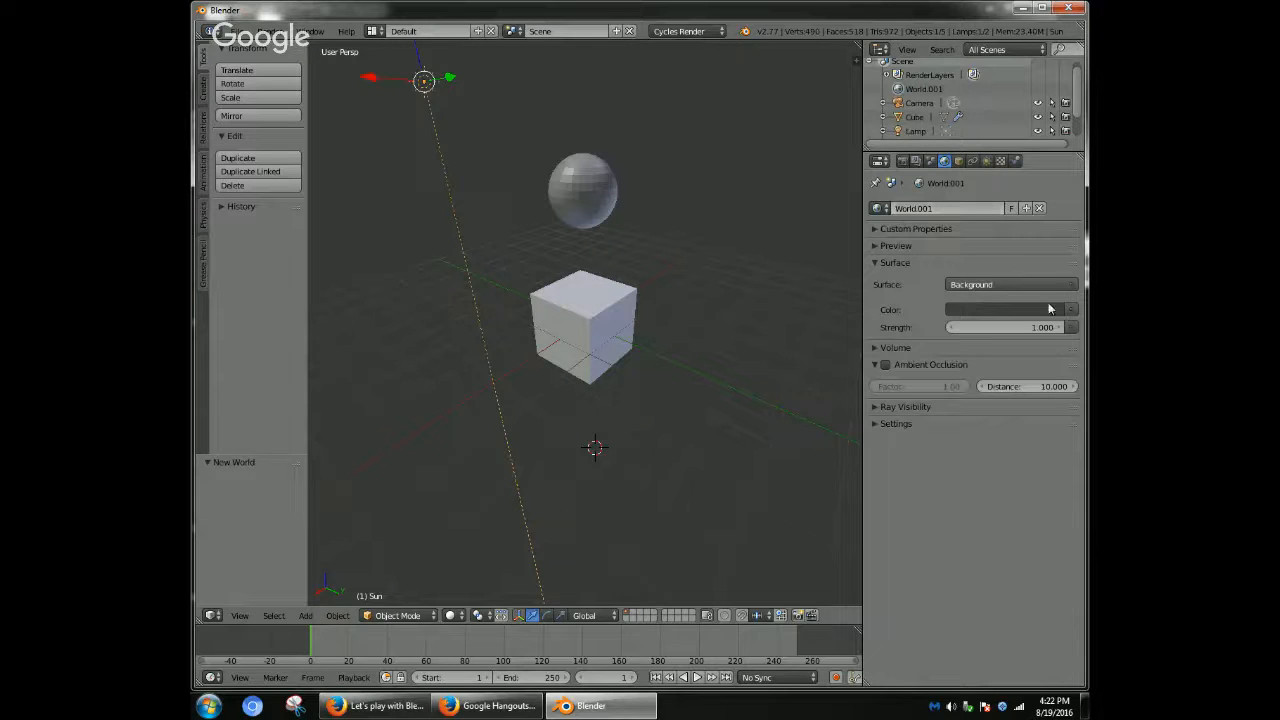
- Try an Image Texture as the world's background color, browsing for an image file and cancelling the selection
click(1076, 316)
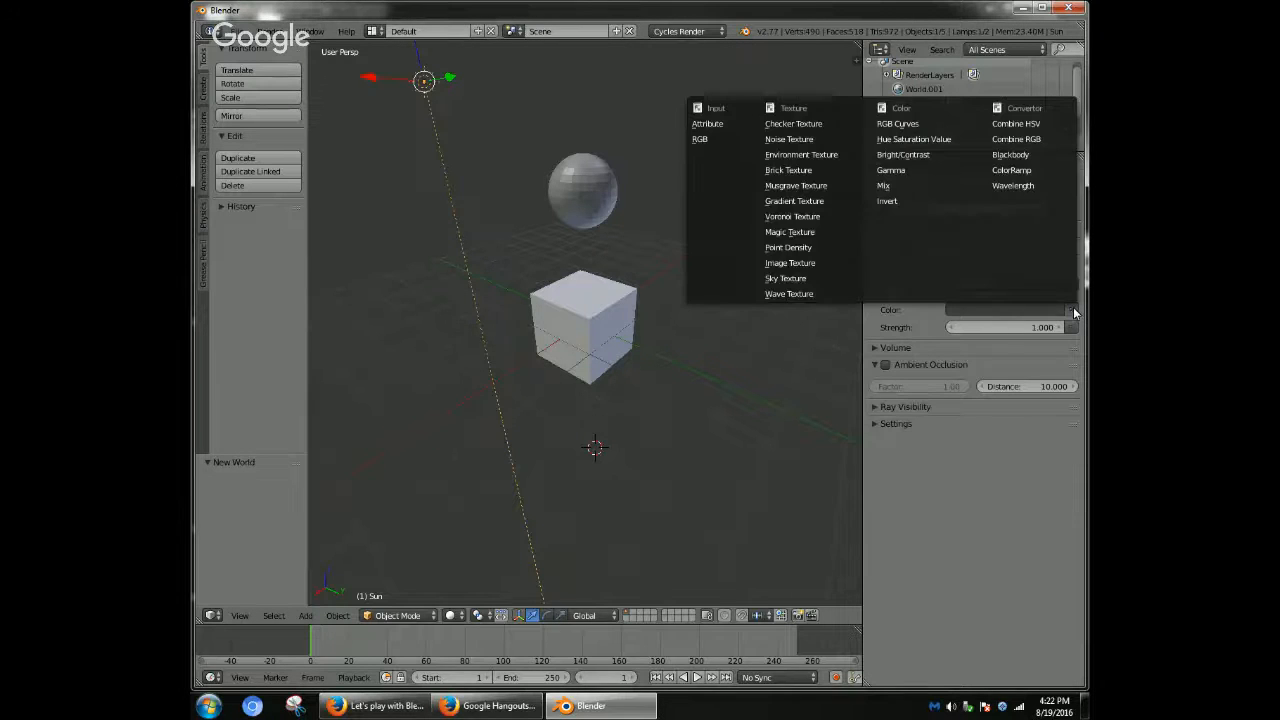
key(Escape)
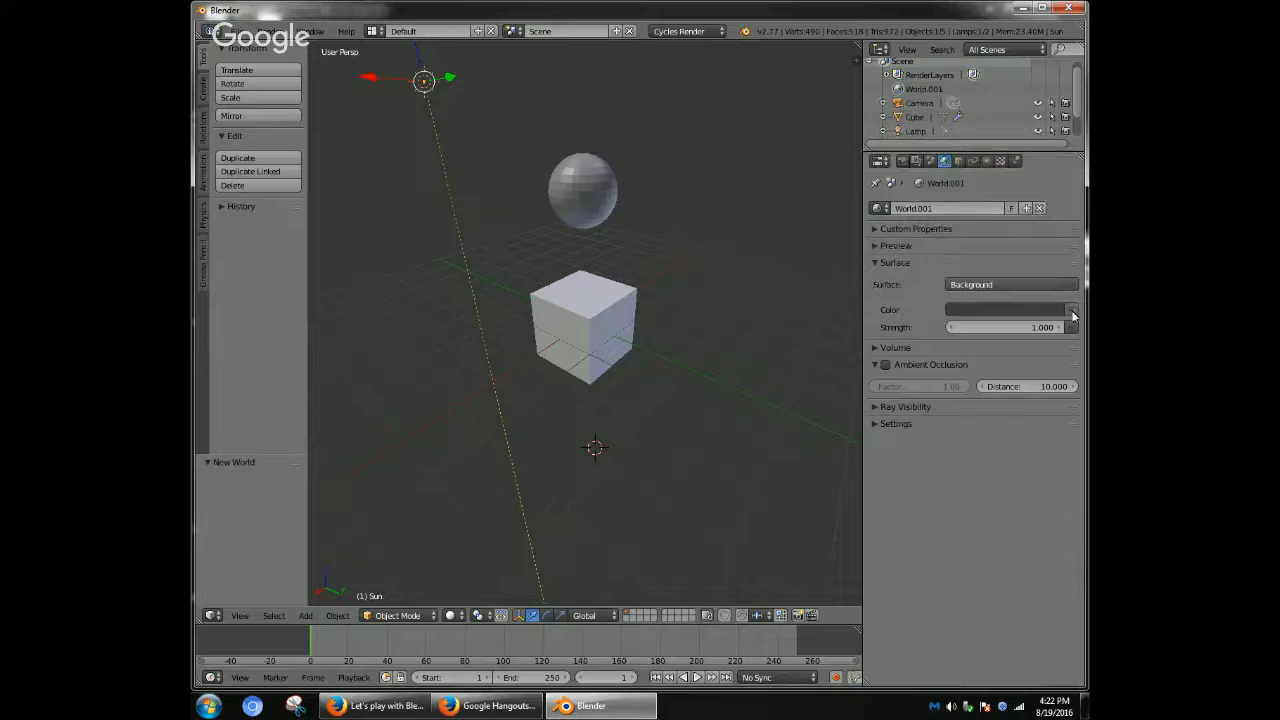
click(1071, 310)
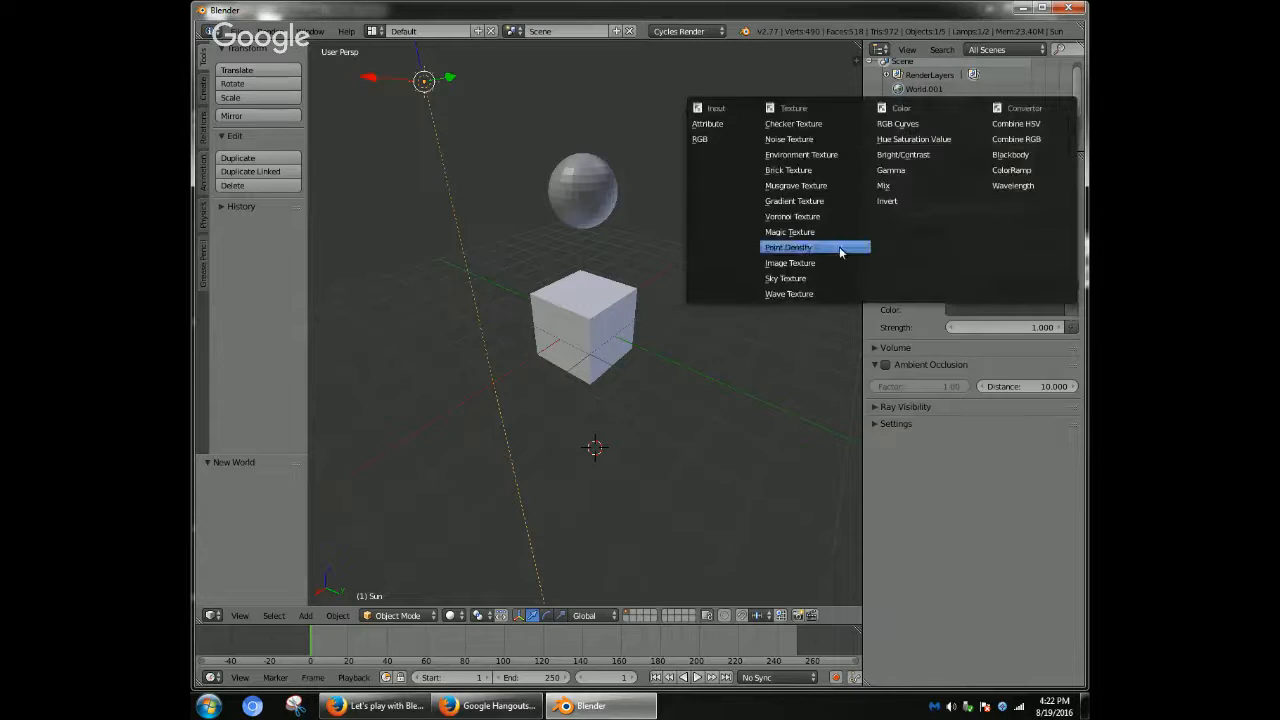
click(829, 262)
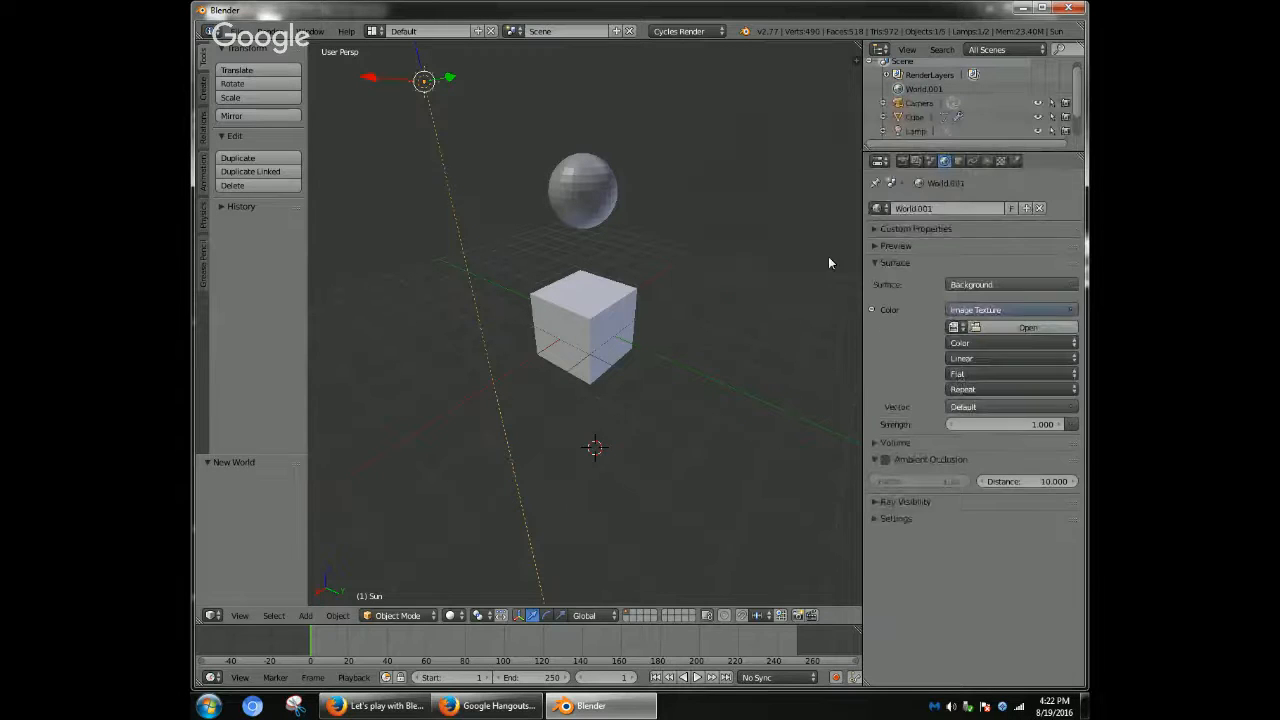
click(1012, 332)
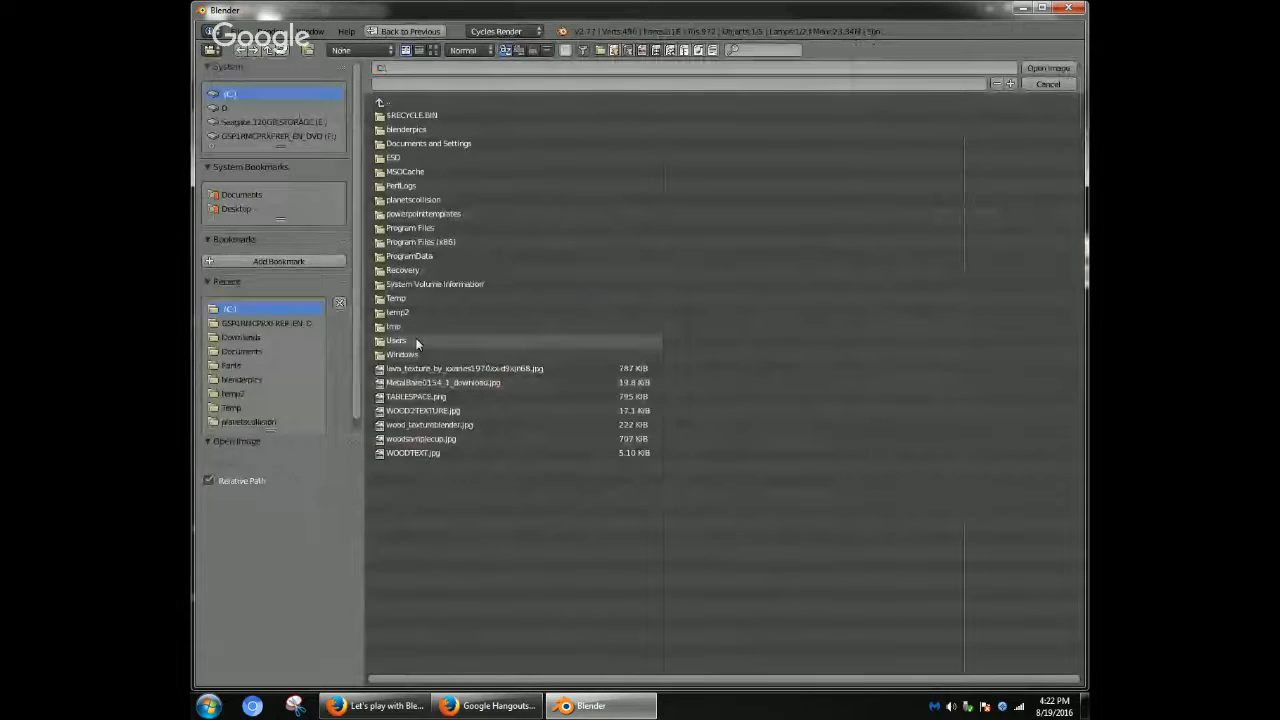
click(1064, 86)
- Assign a Sky Texture to the world's background color and open the scene's render settings
click(1014, 309)
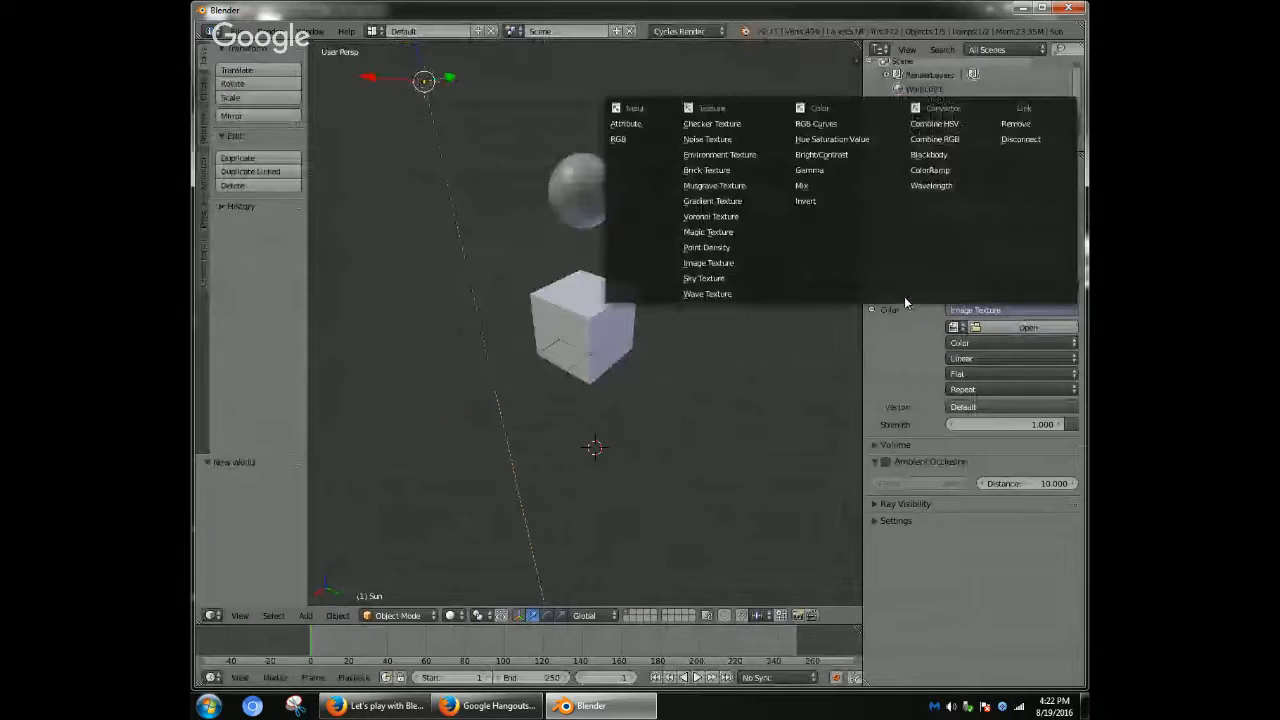
click(730, 279)
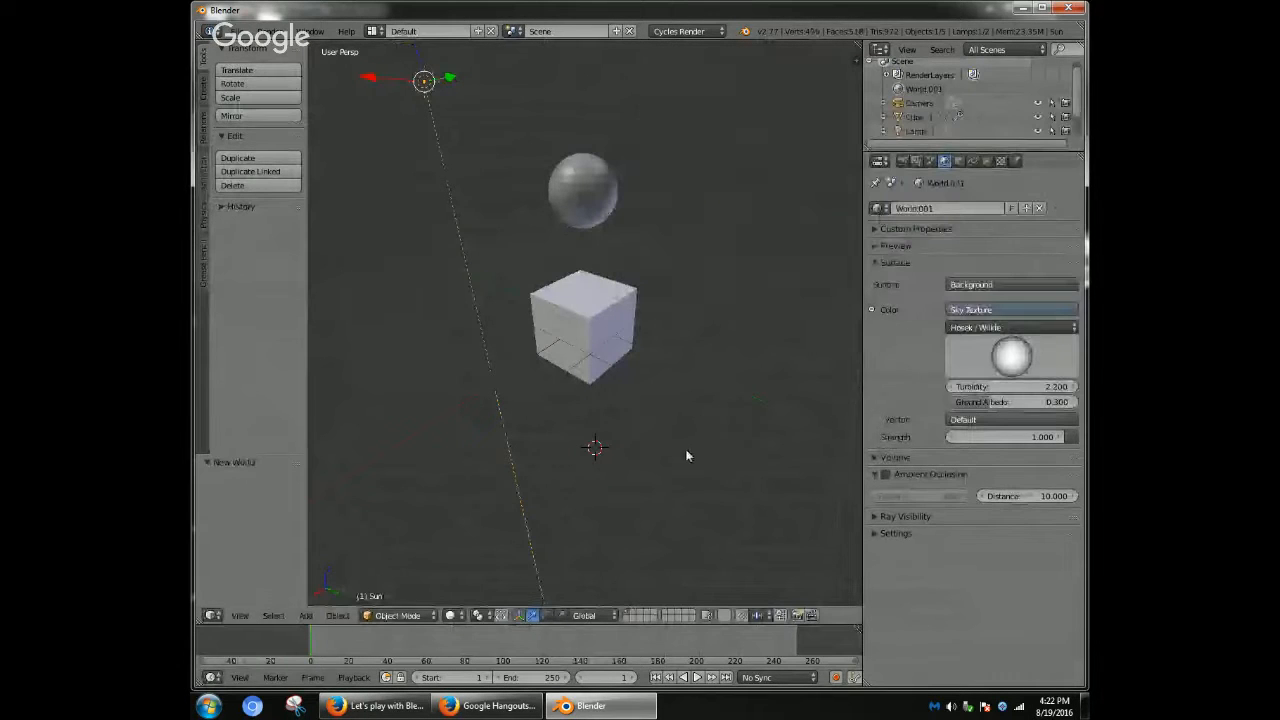
click(903, 161)
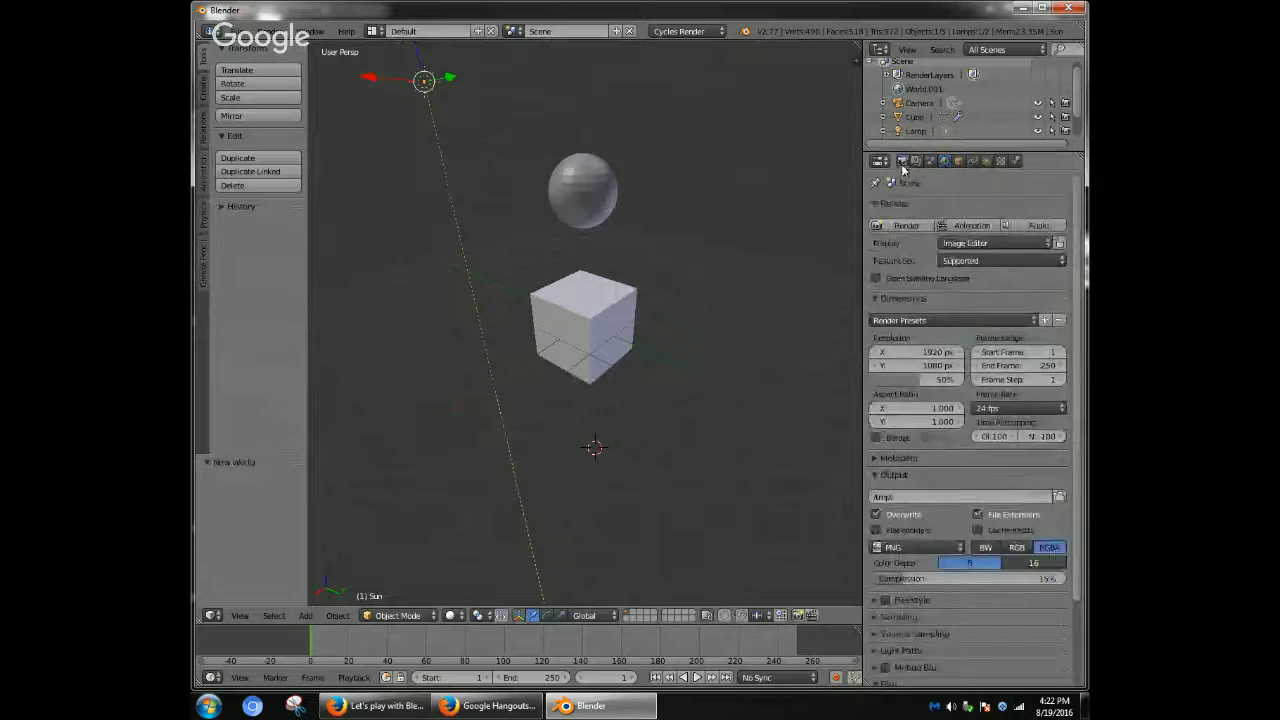
- Start a test render of the animation, cancel it, and set the Cycles render samples to 10
click(970, 227)
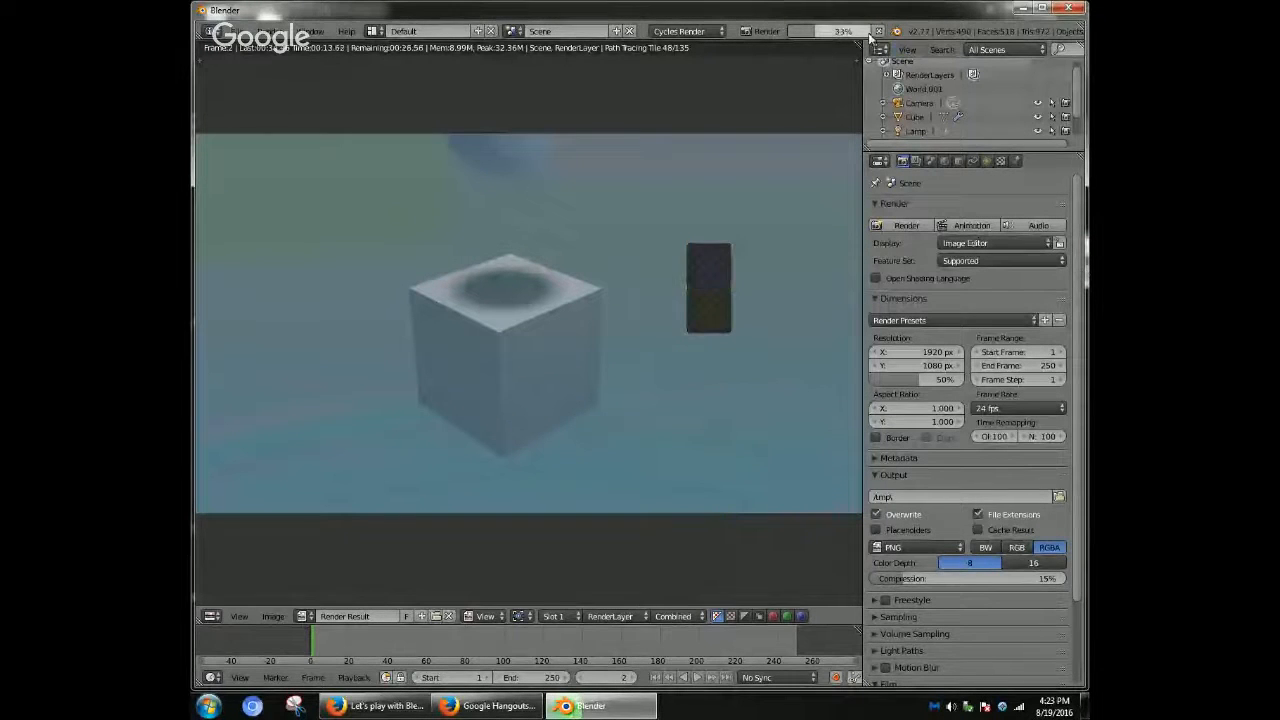
click(878, 31)
scroll(1063, 616, down, 3)
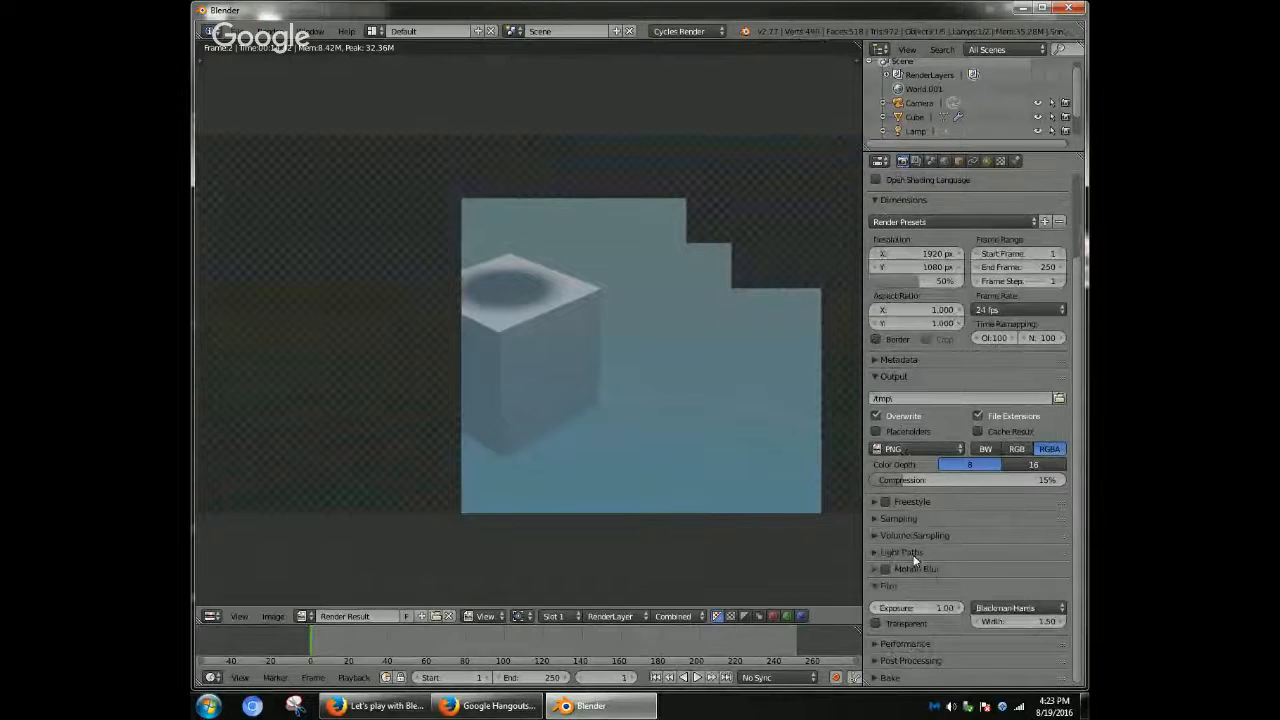
click(895, 519)
click(1031, 591)
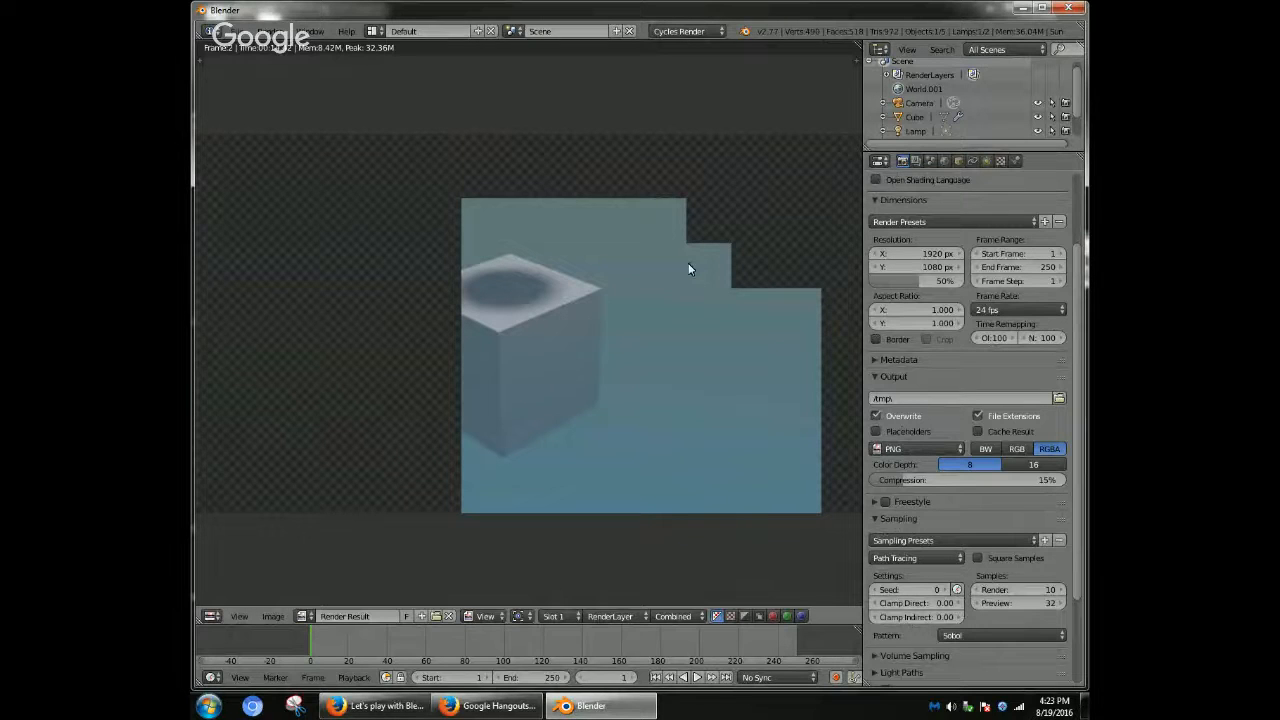
- Render the animation with the current sampling and stop it at frame 23
scroll(787, 278, up, 3)
scroll(958, 256, up, 2)
scroll(955, 226, down, 3)
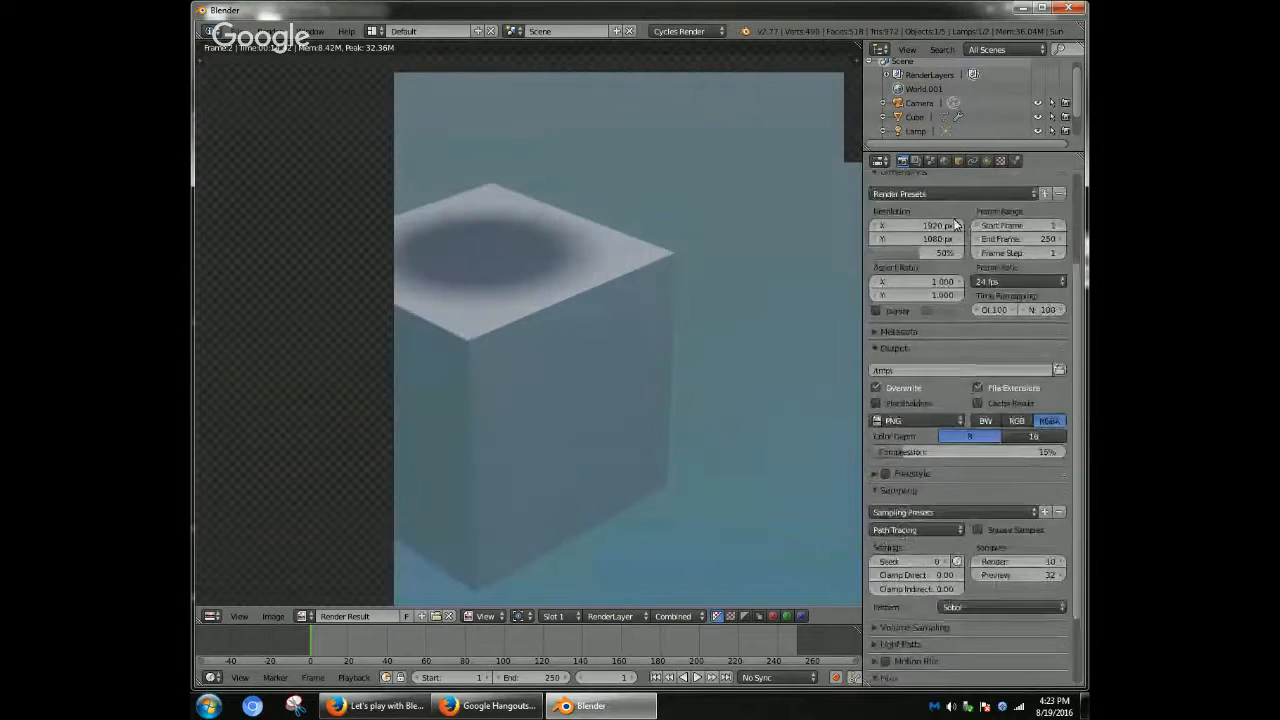
scroll(966, 198, up, 2)
scroll(965, 198, up, 3)
click(964, 220)
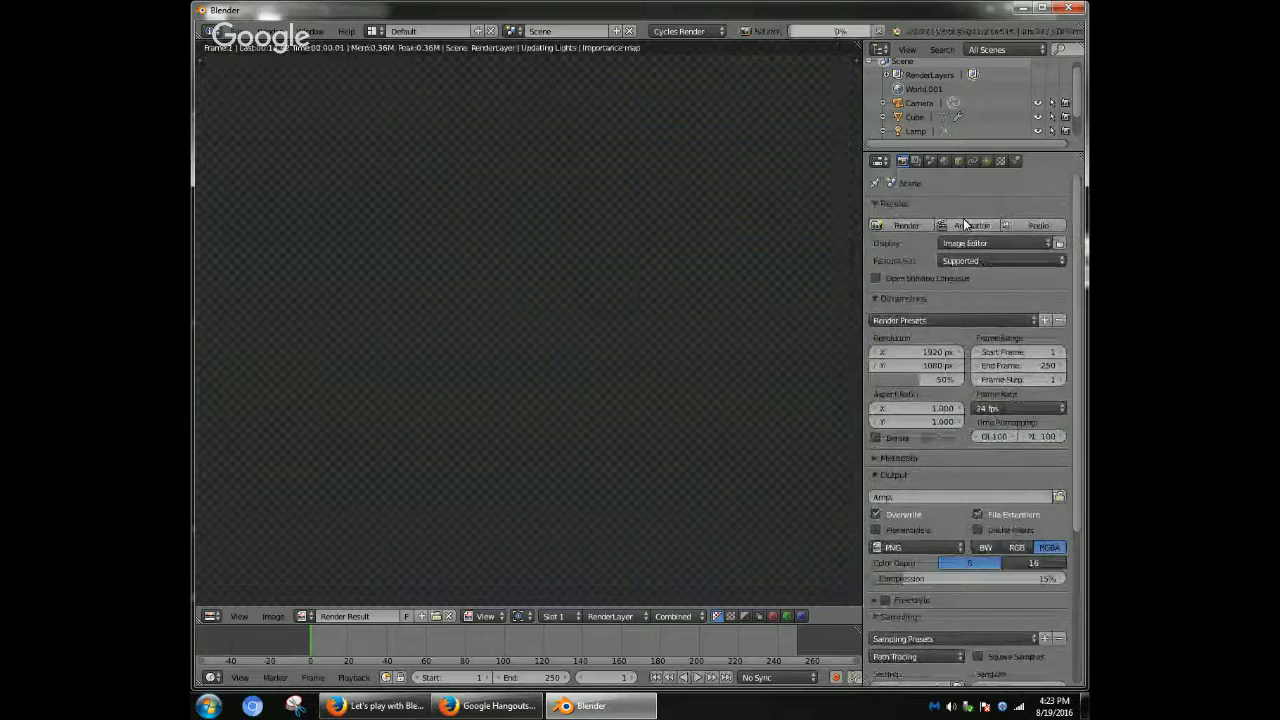
scroll(963, 219, down, 2)
scroll(580, 357, down, 5)
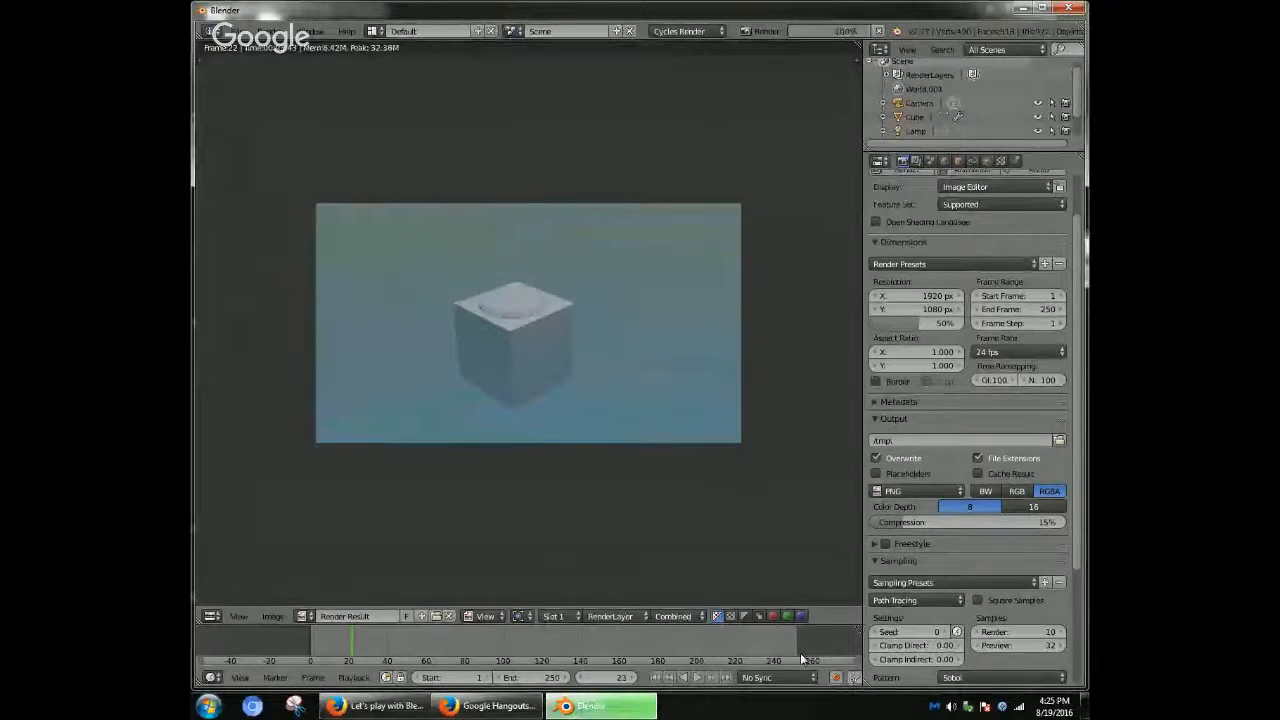
click(877, 31)
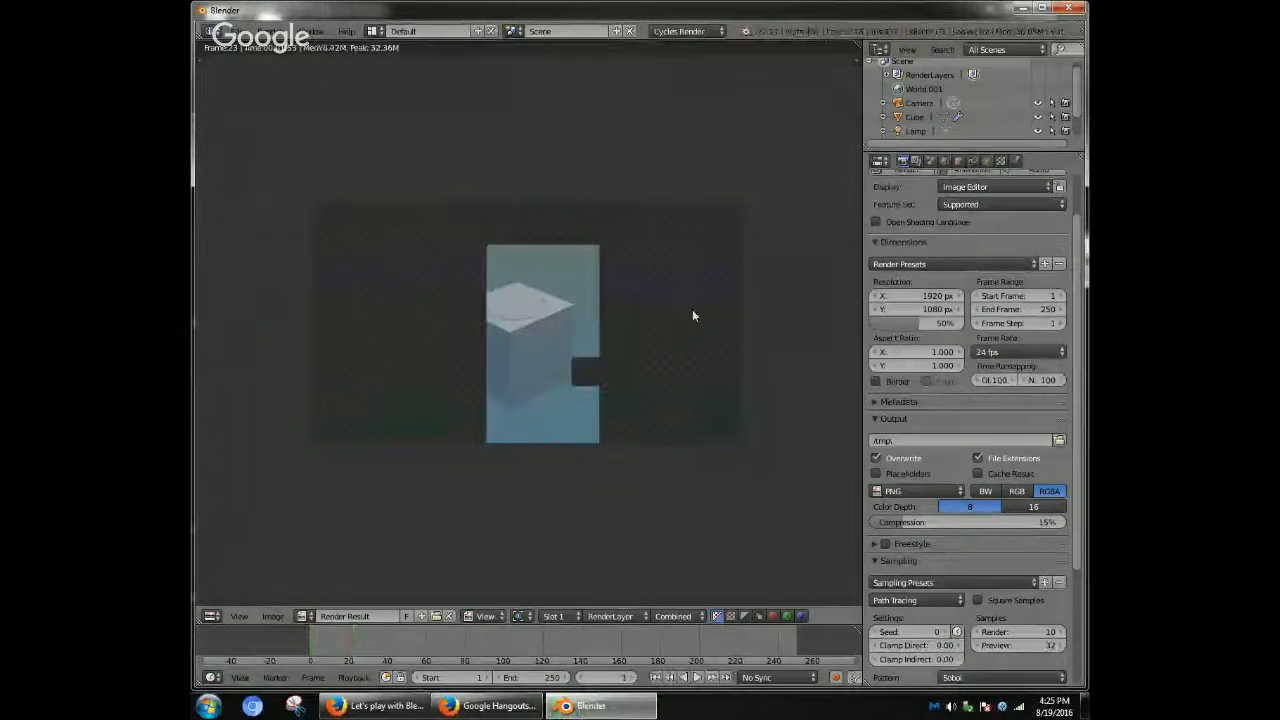
- Play back the rendered animation several times, close the player, and return to the 3D view
click(278, 31)
click(300, 142)
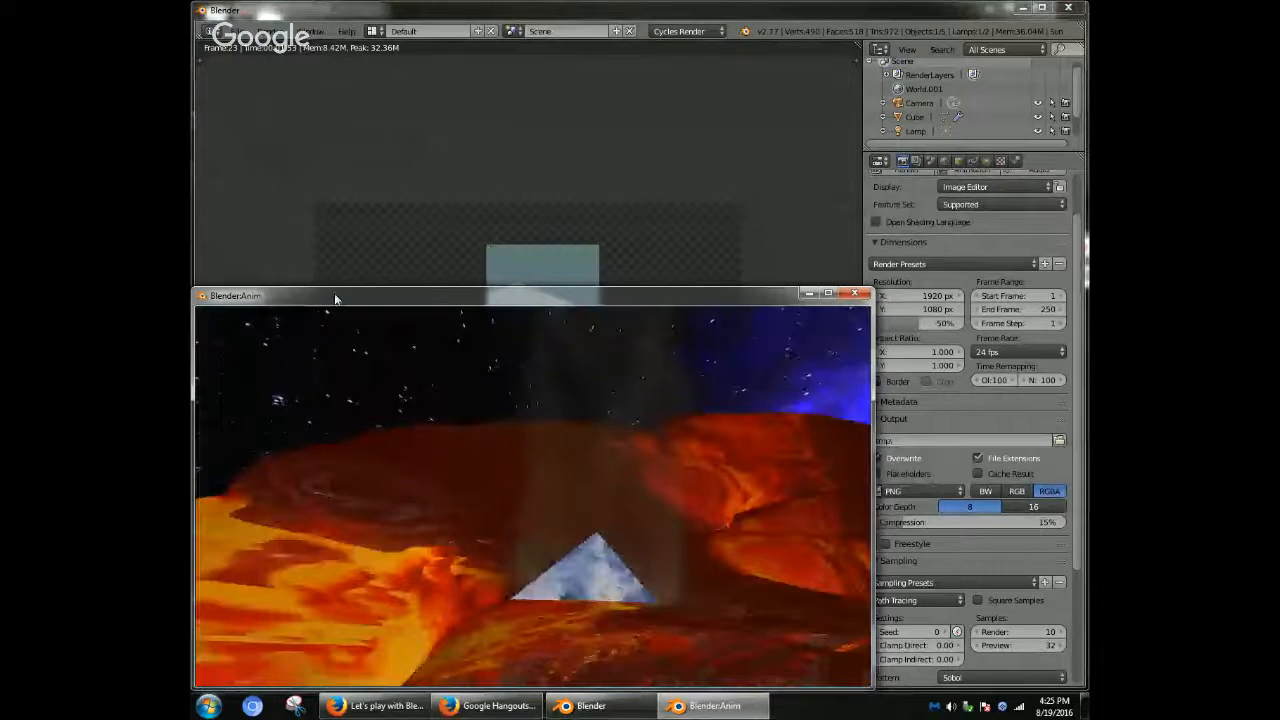
drag(334, 295, 358, 181)
click(878, 179)
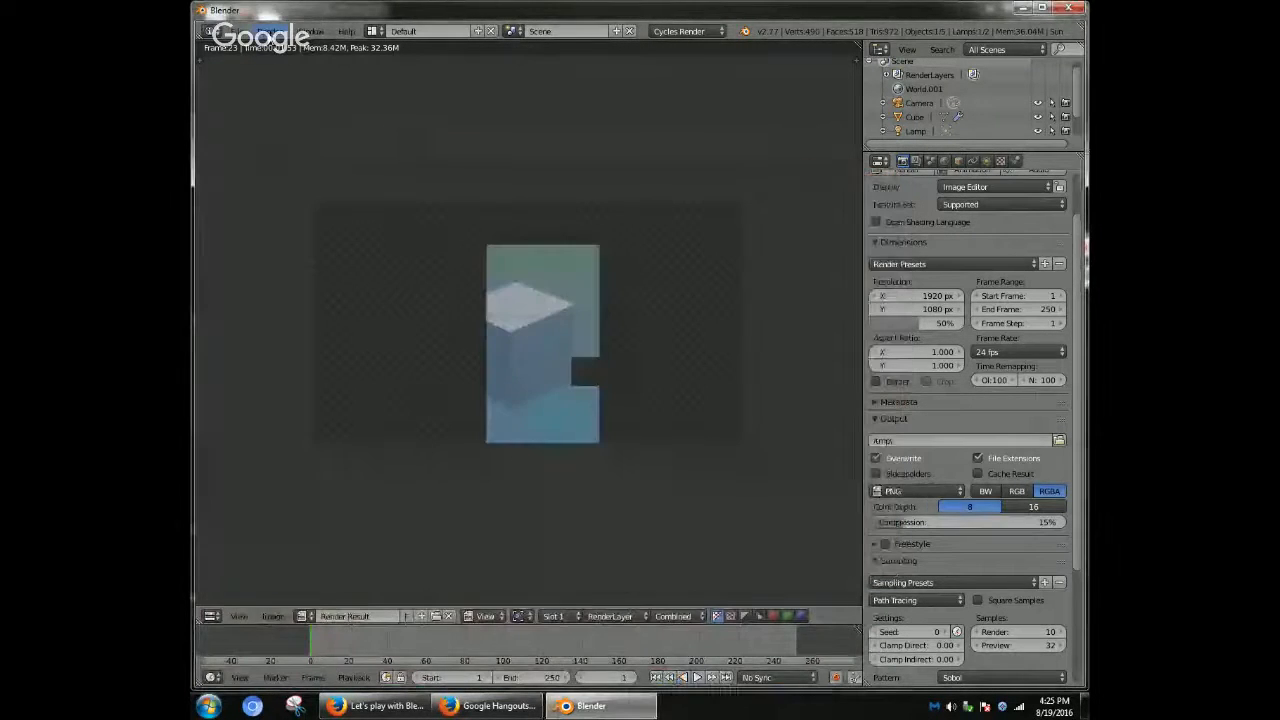
click(278, 31)
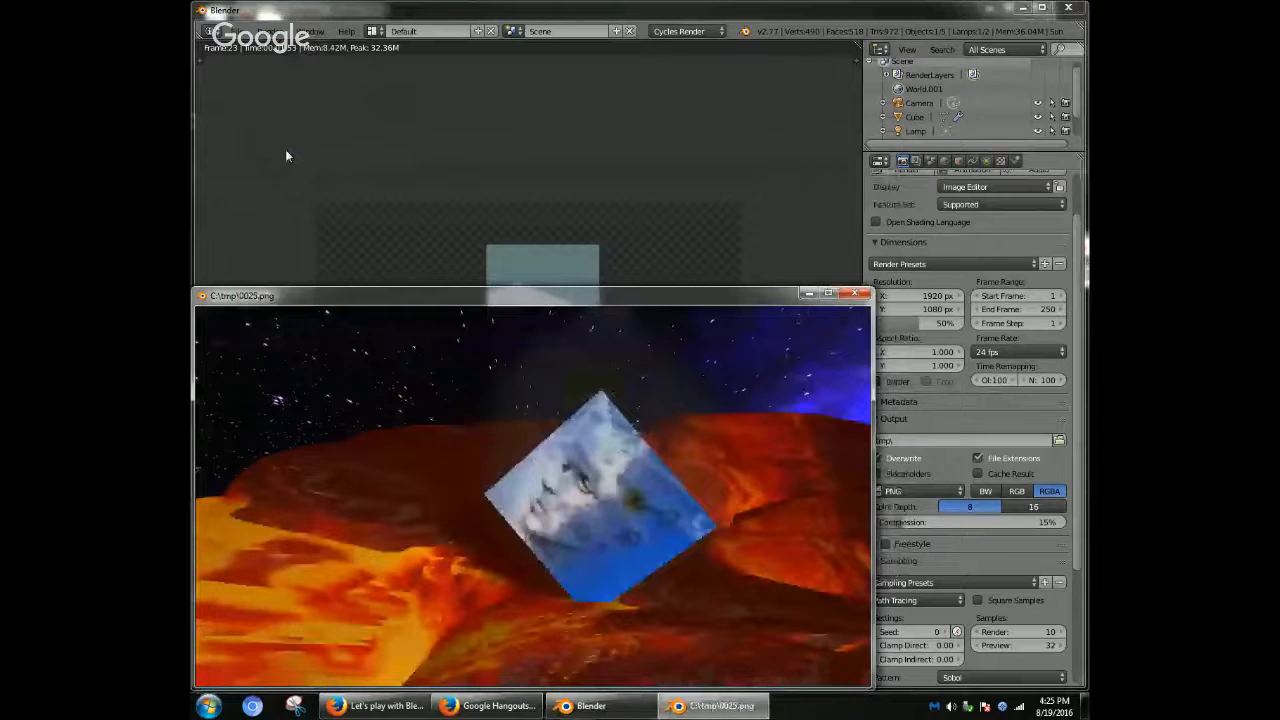
click(855, 297)
click(270, 31)
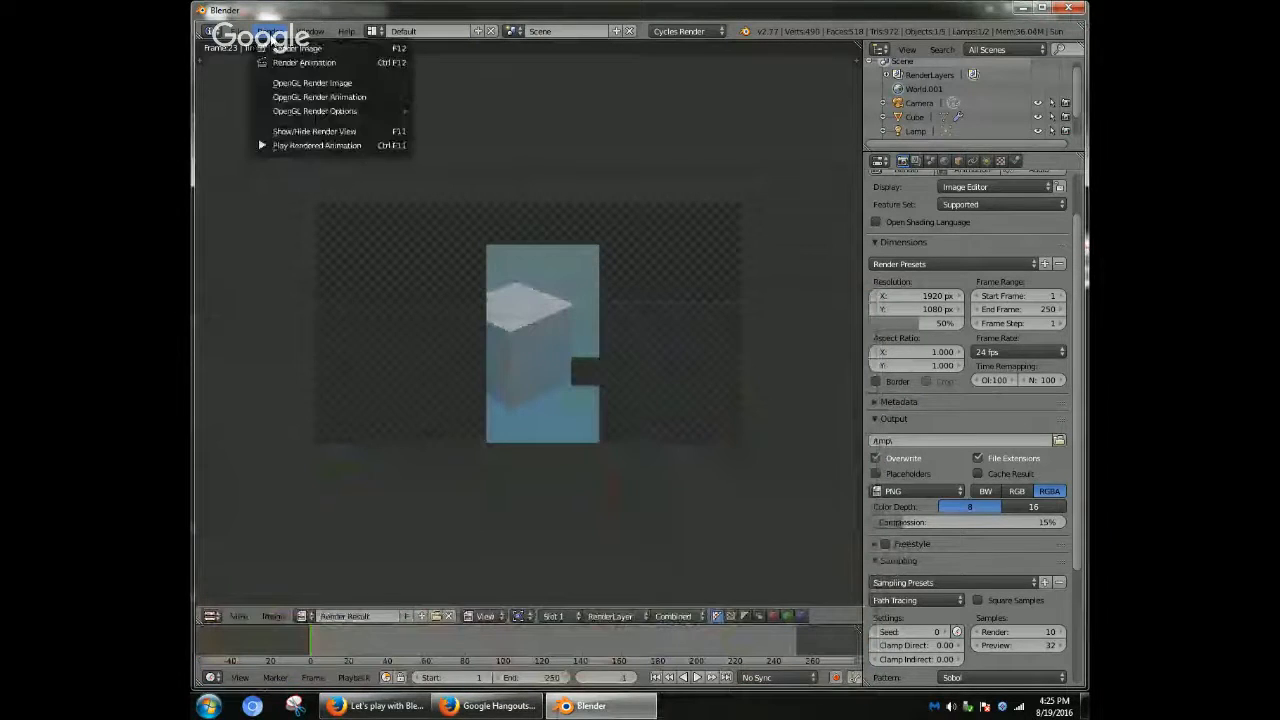
click(290, 145)
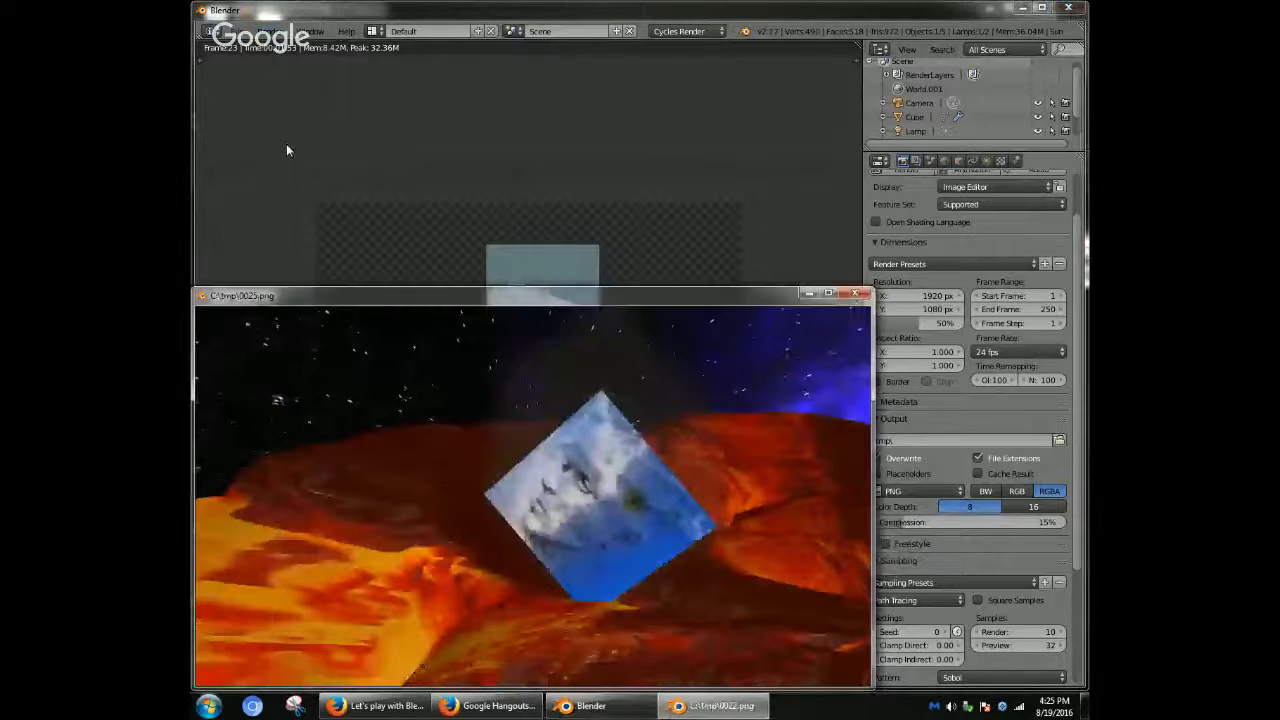
key(Escape)
click(216, 31)
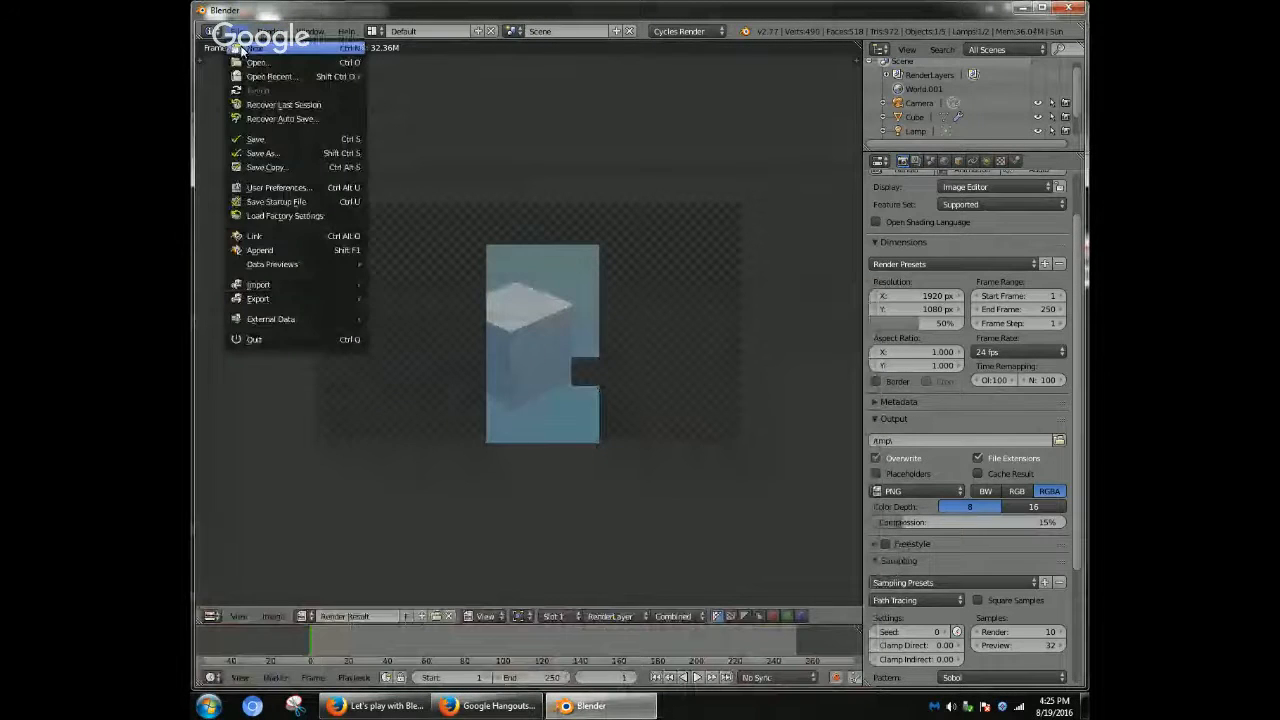
key(Escape)
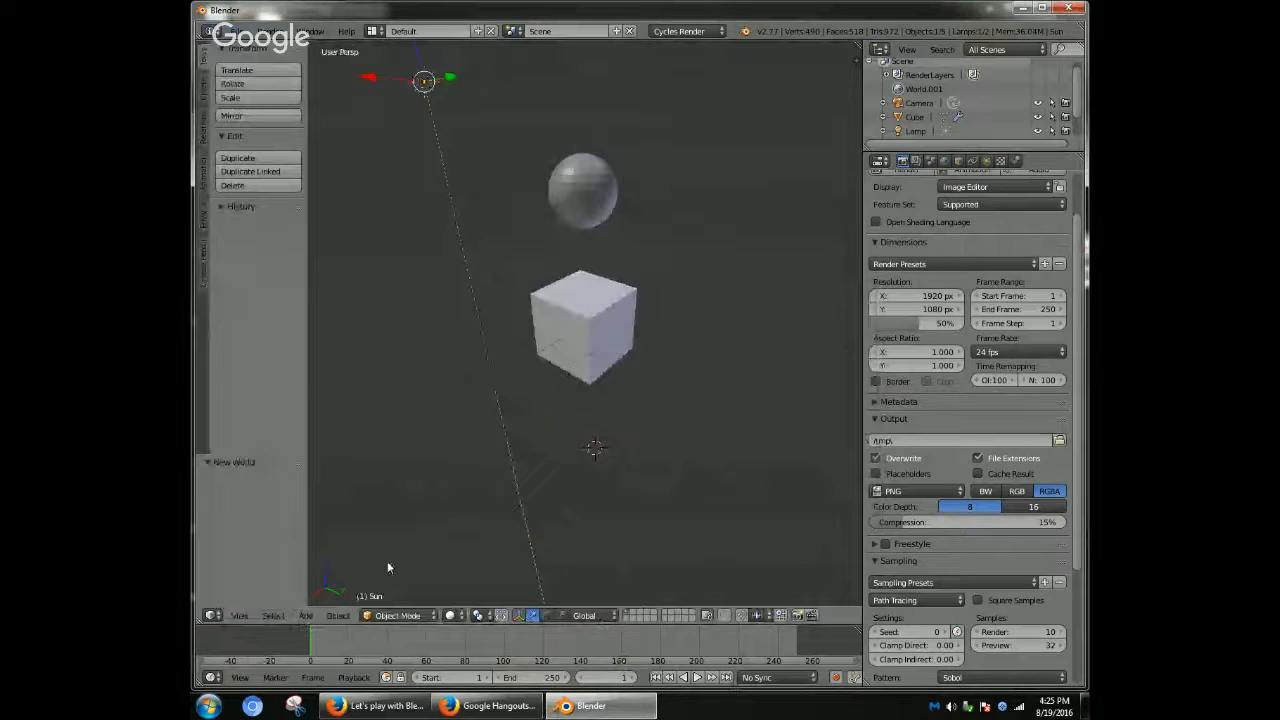
- Apply smooth shading to the sphere and open its material settings
scroll(515, 421, up, 2)
scroll(516, 427, down, 1)
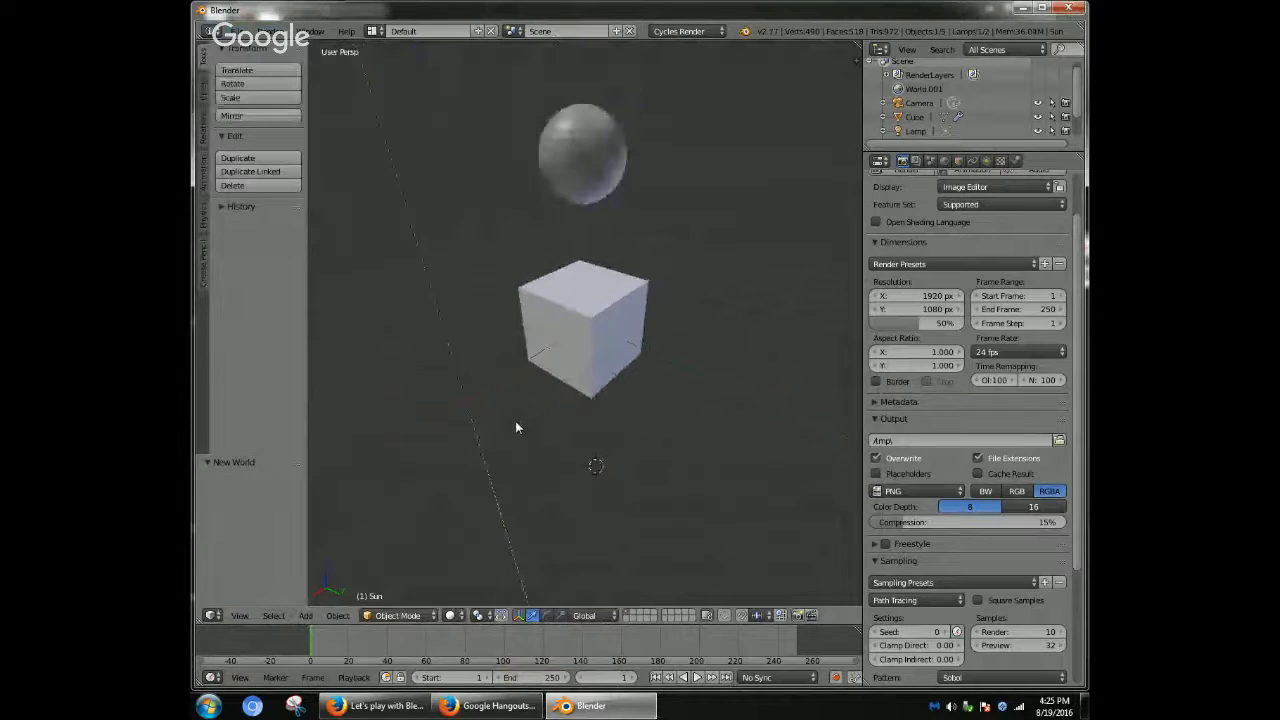
right_click(538, 140)
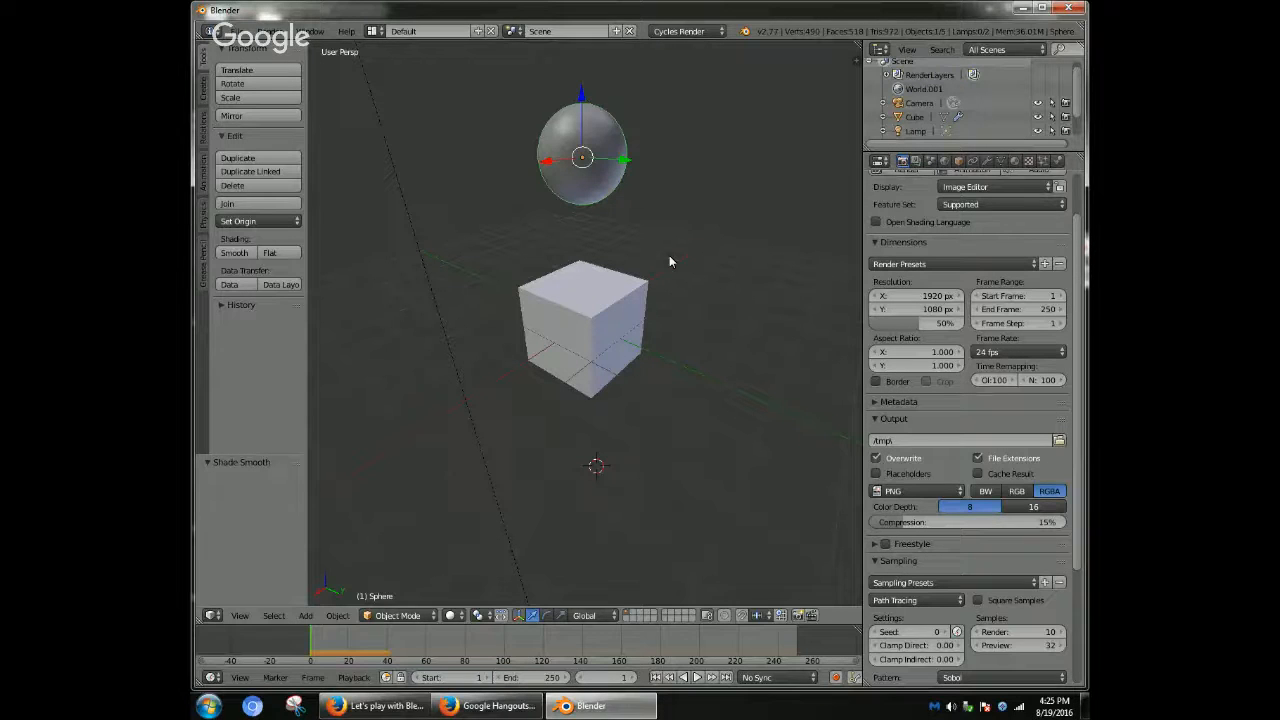
click(1016, 162)
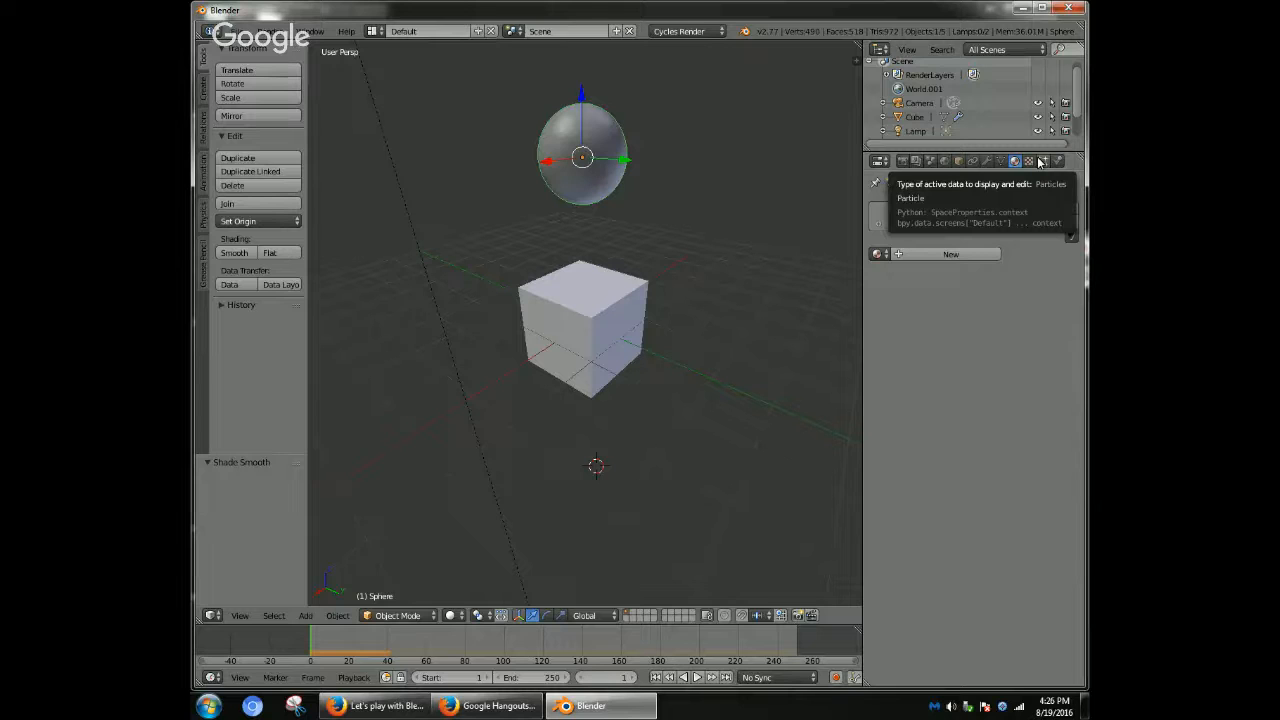
- Add a Boolean modifier to the cube and move it above the Collision modifier in the stack
right_click(609, 312)
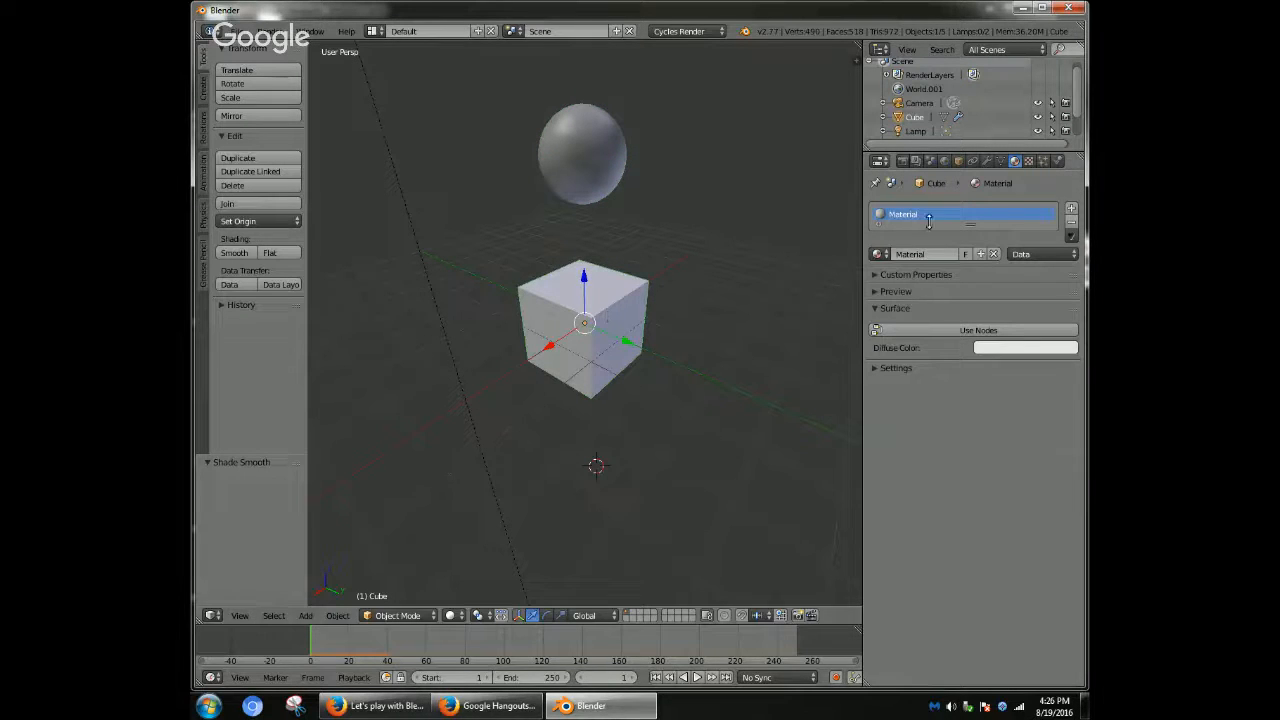
click(986, 161)
click(925, 208)
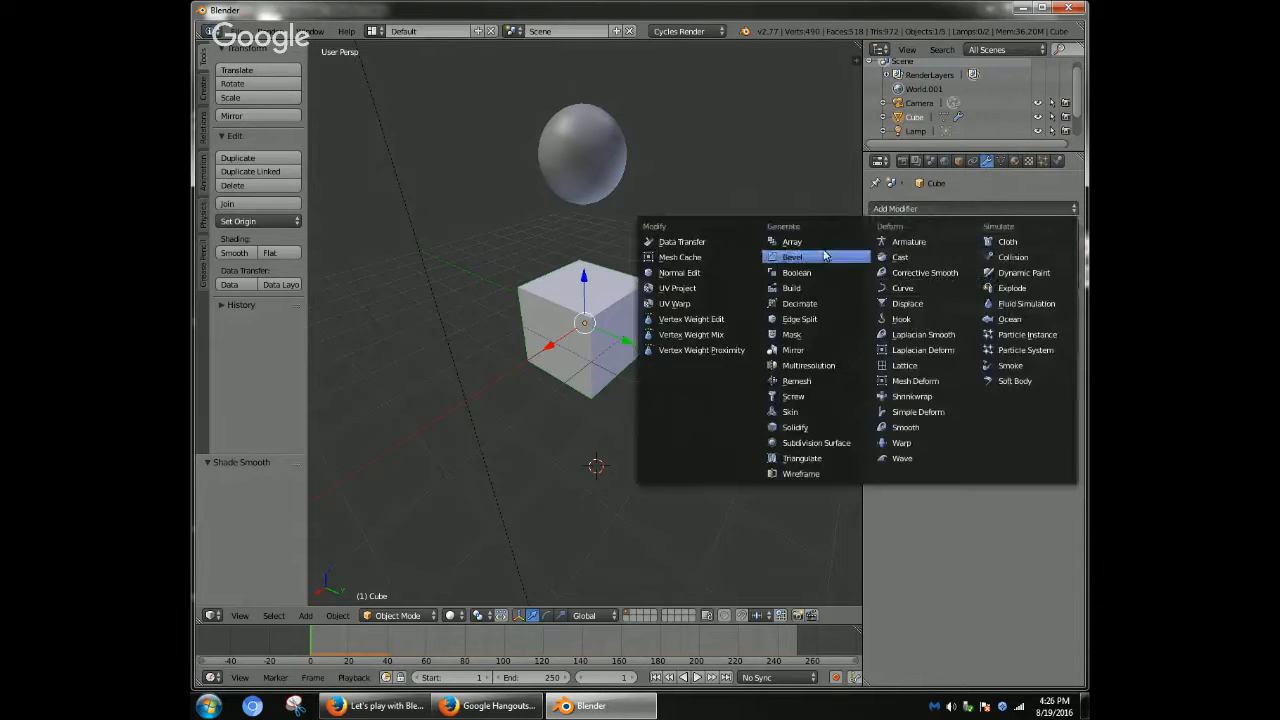
click(796, 272)
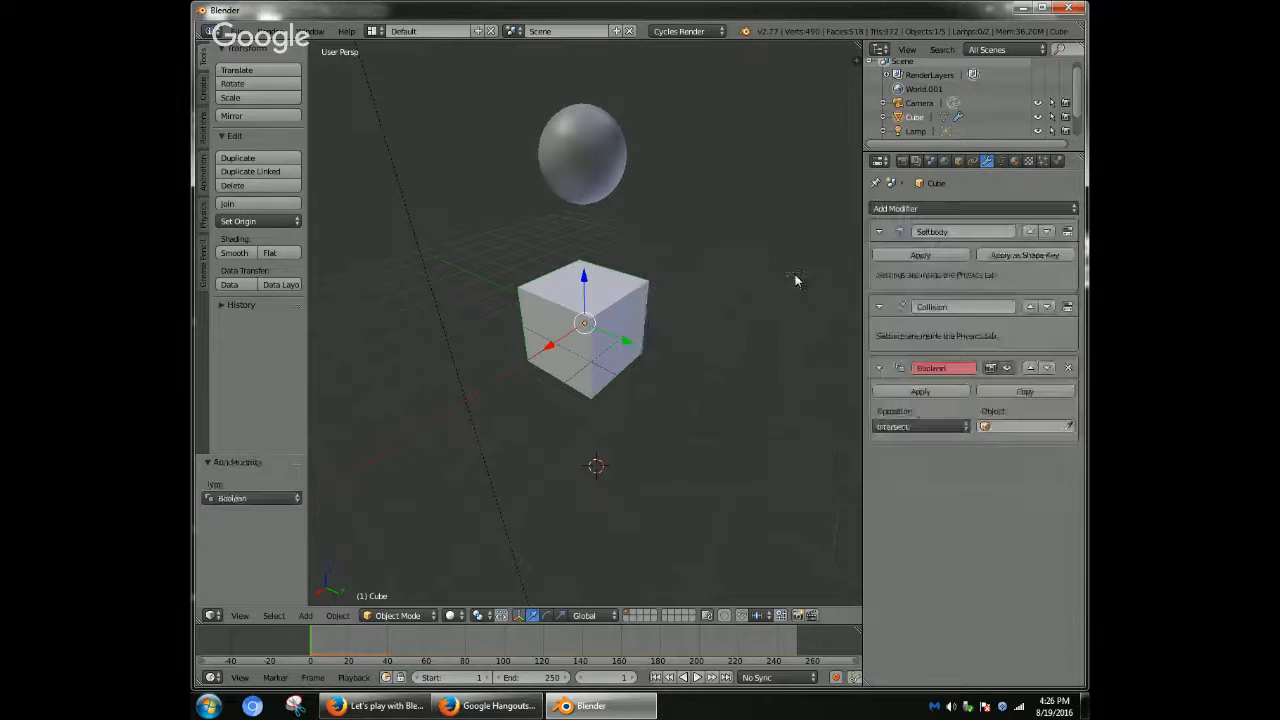
click(1032, 368)
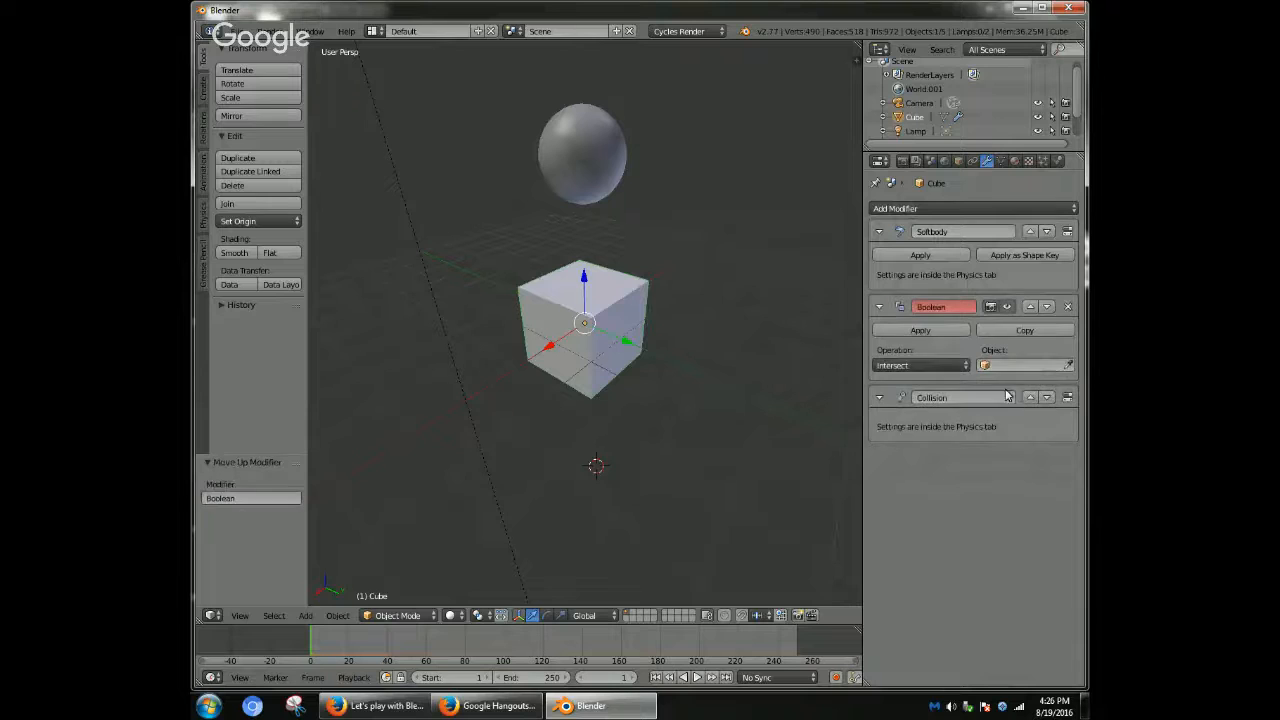
- Set the cube's Boolean modifier to the Difference operation with Sphere as its object
click(932, 368)
click(910, 334)
click(999, 368)
click(962, 380)
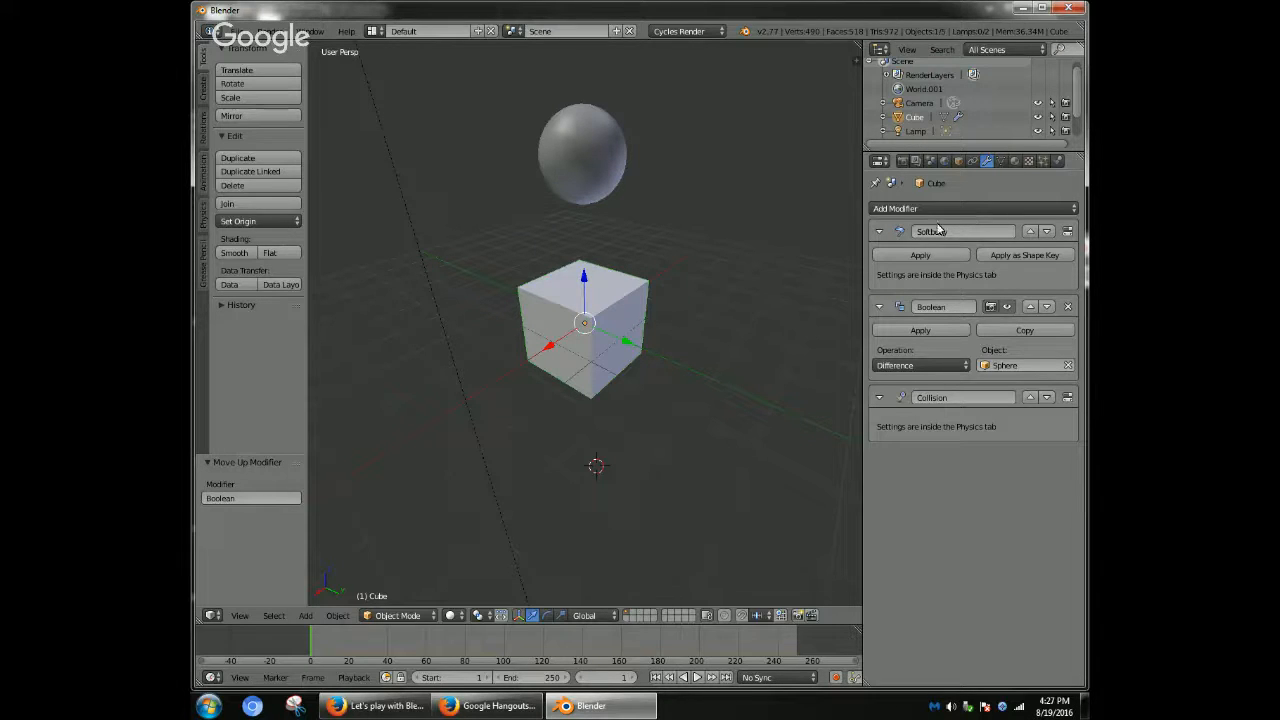
- Play the simulation to examine how the sphere cuts into the cube, stopping at frame 28
click(697, 677)
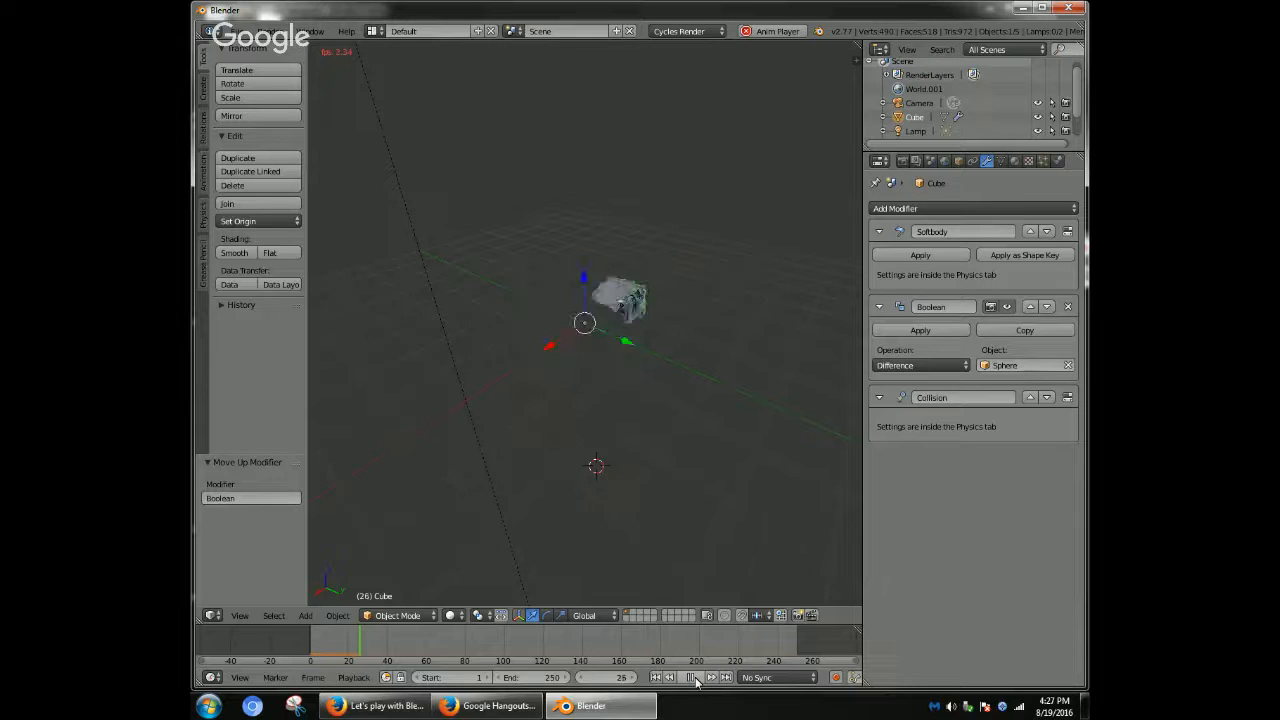
click(697, 677)
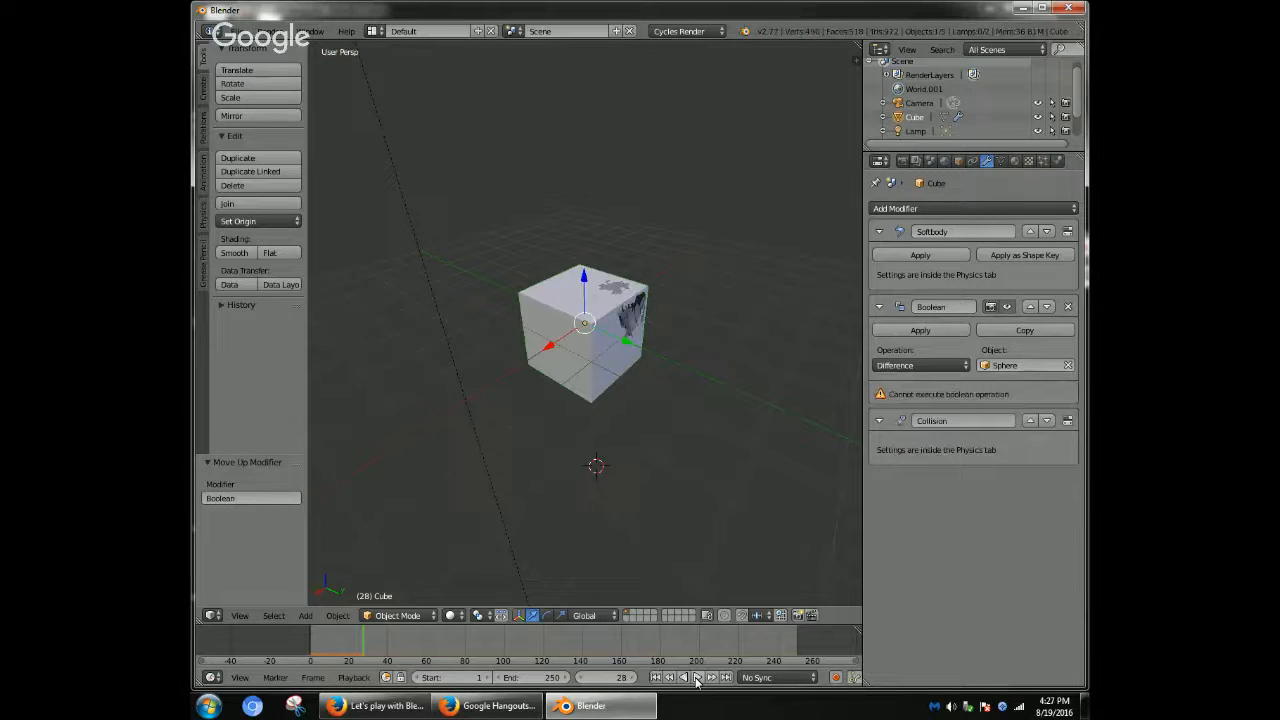
- Set the animation's end frame to 100 and return the timeline to frame 1
click(305, 615)
click(521, 679)
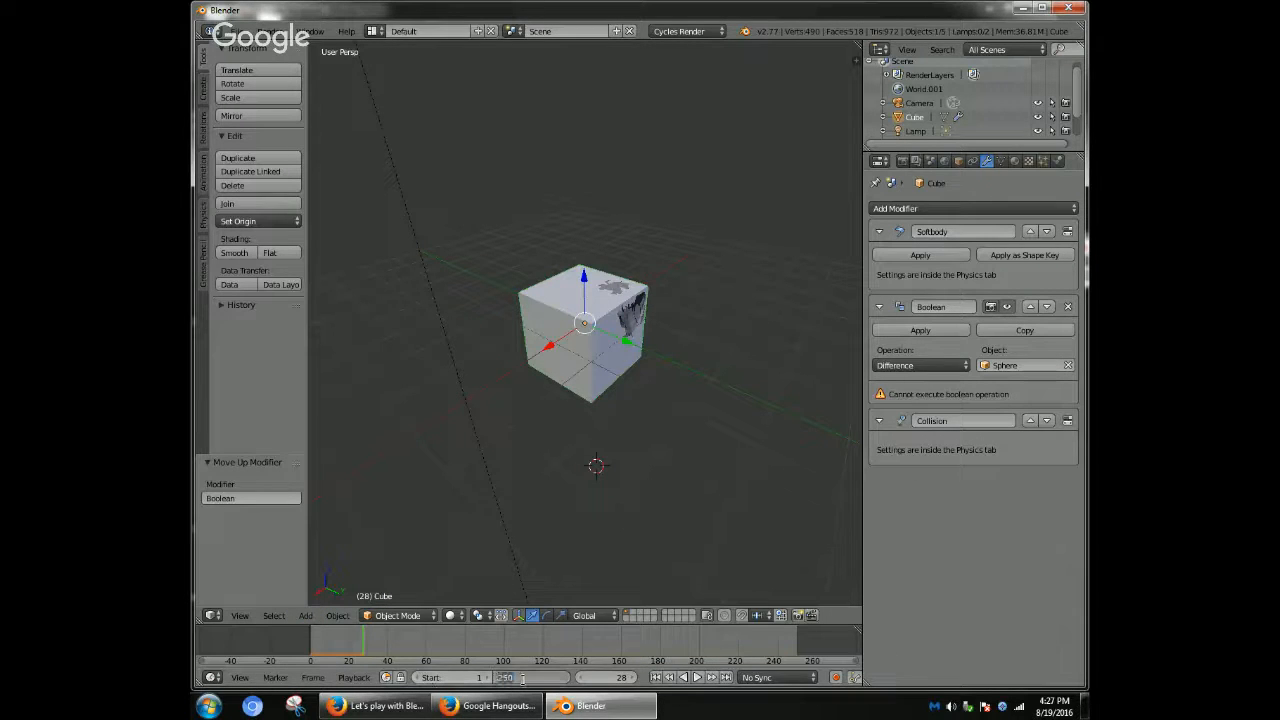
text(100)
key(Return)
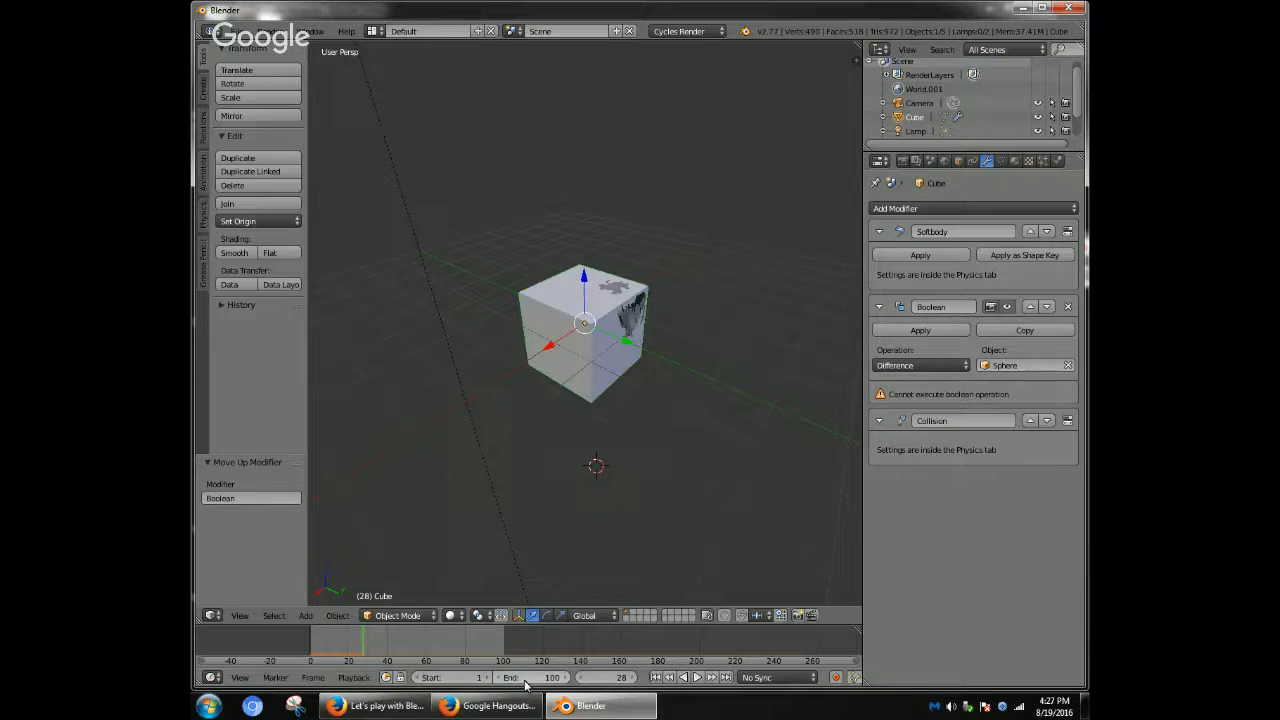
click(398, 615)
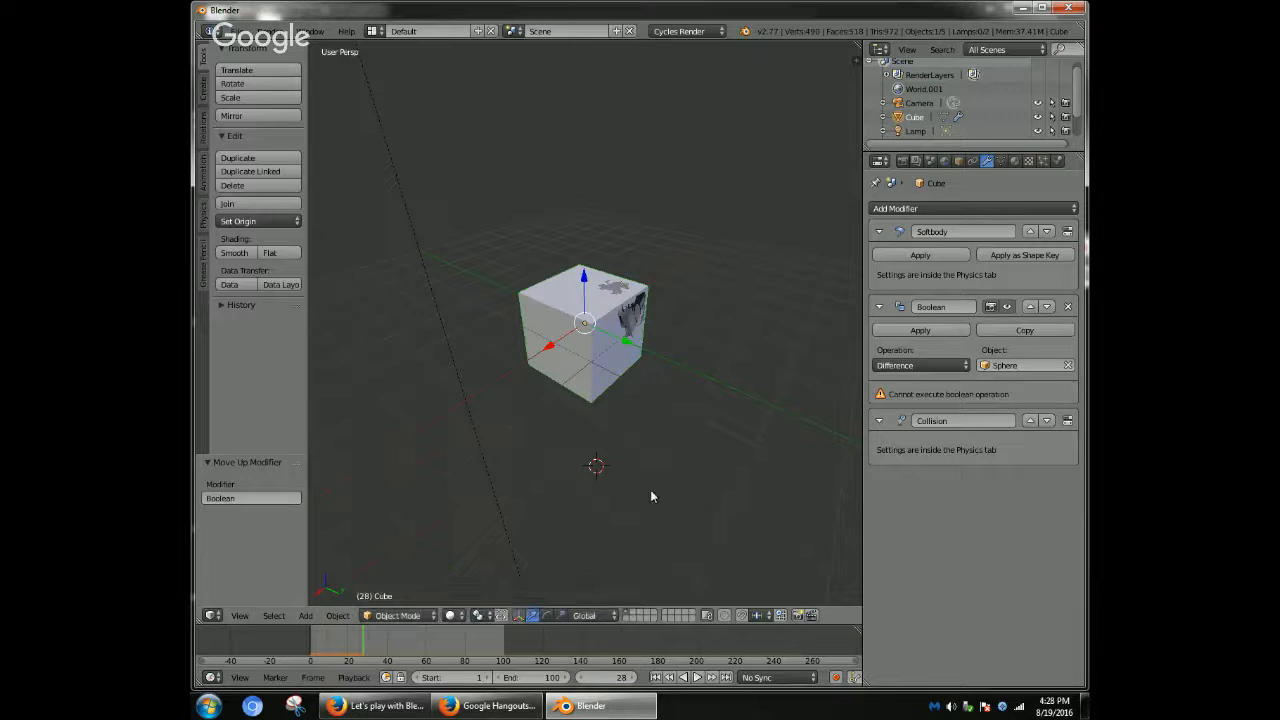
click(625, 679)
text(1)
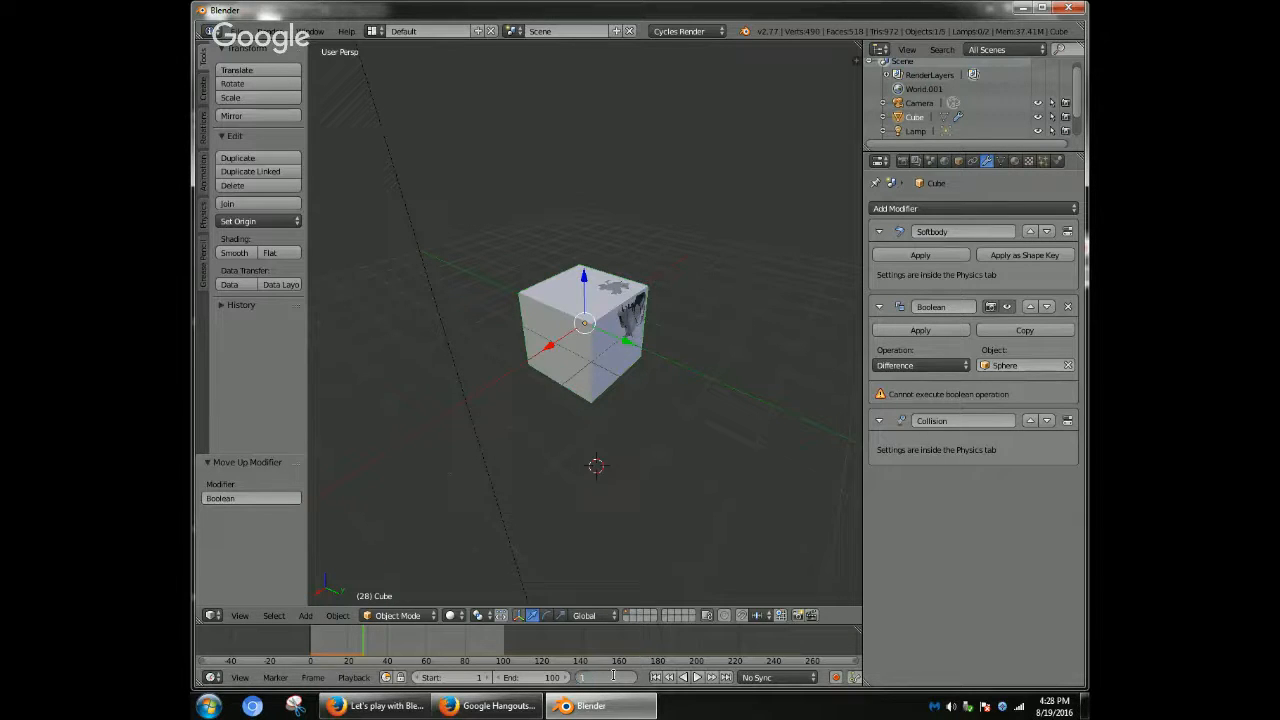
key(Return)
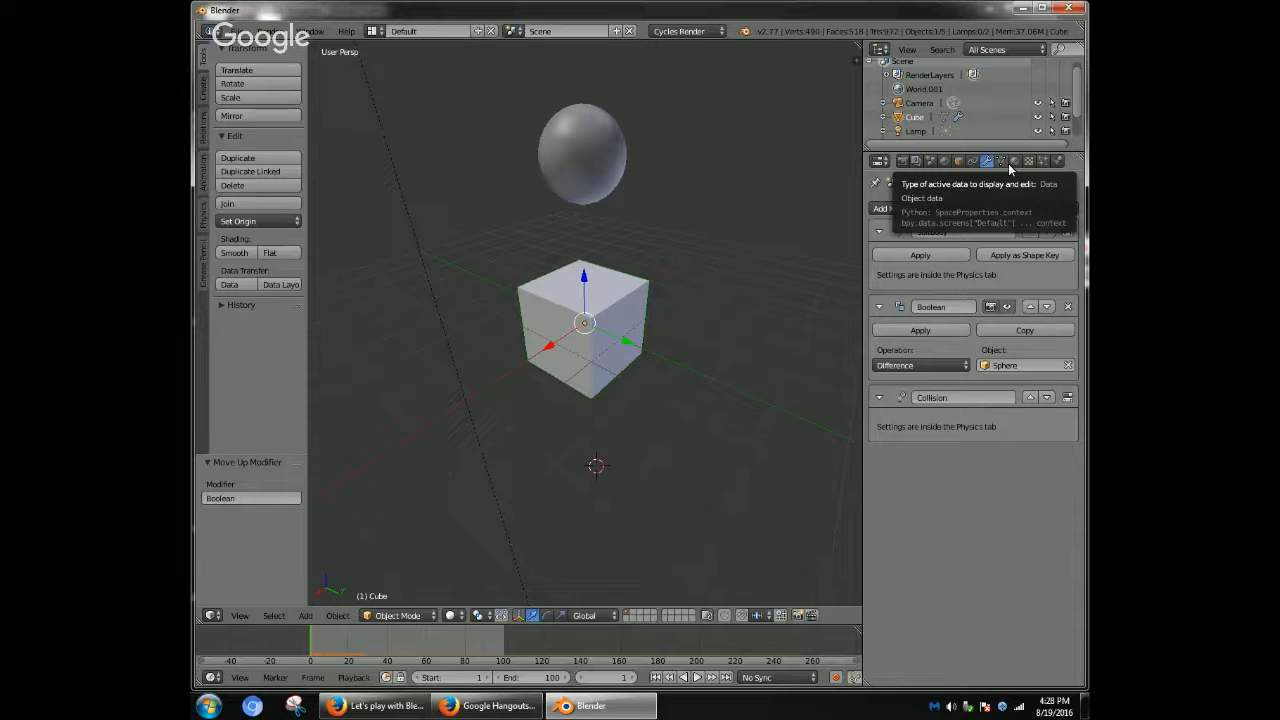
- Set the Cycles render samples to 1 in the scene's render settings
click(902, 161)
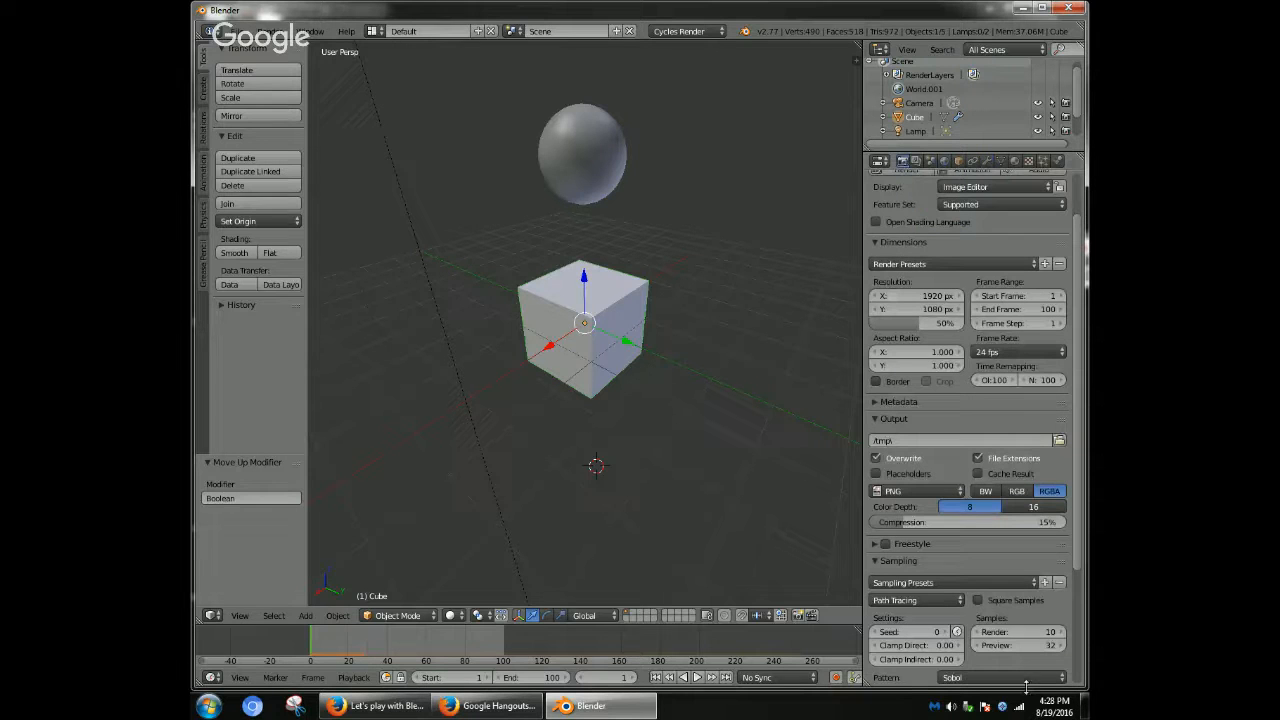
click(1023, 630)
text(1)
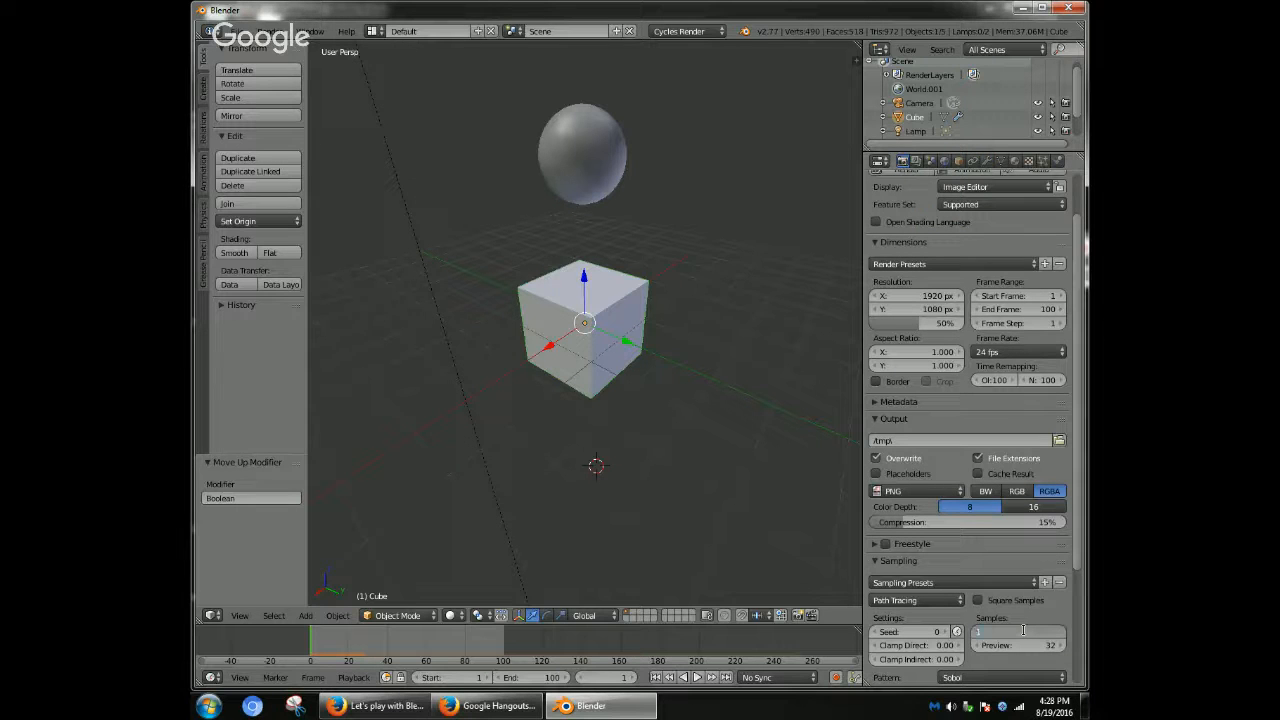
key(Return)
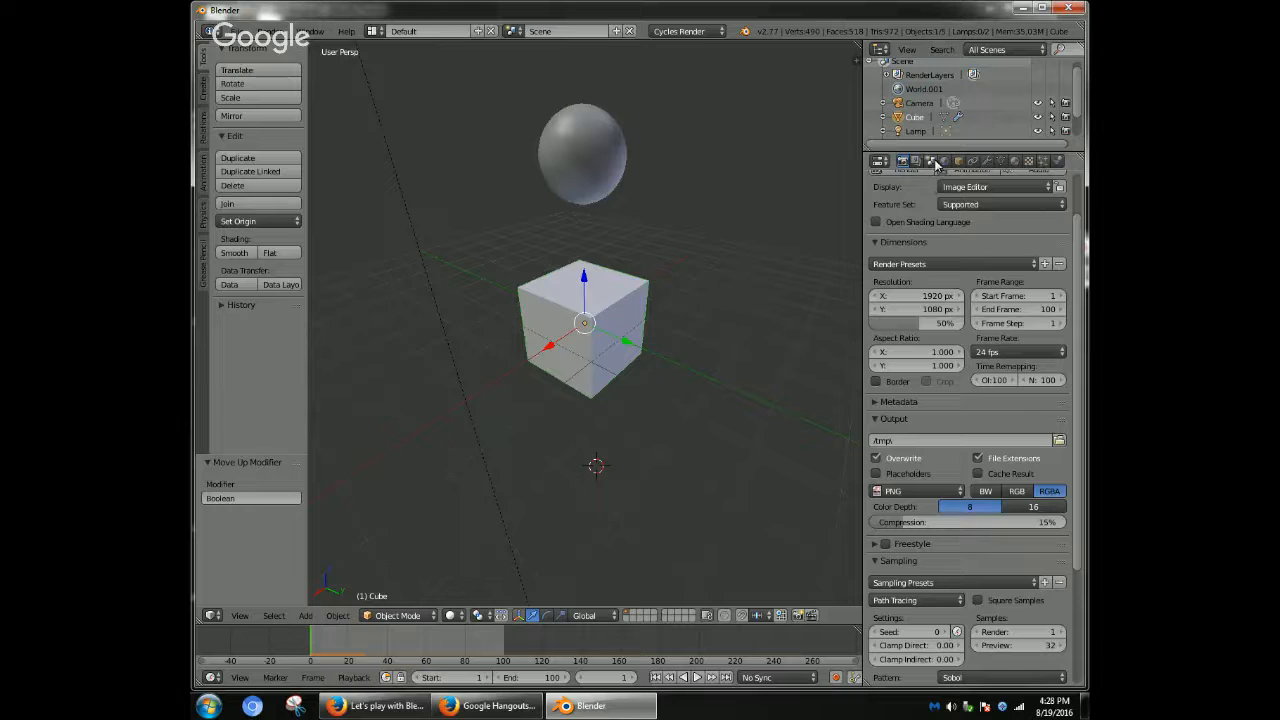
- Render the animation with the Boolean cut and stop it shortly after frame 28
scroll(952, 172, up, 2)
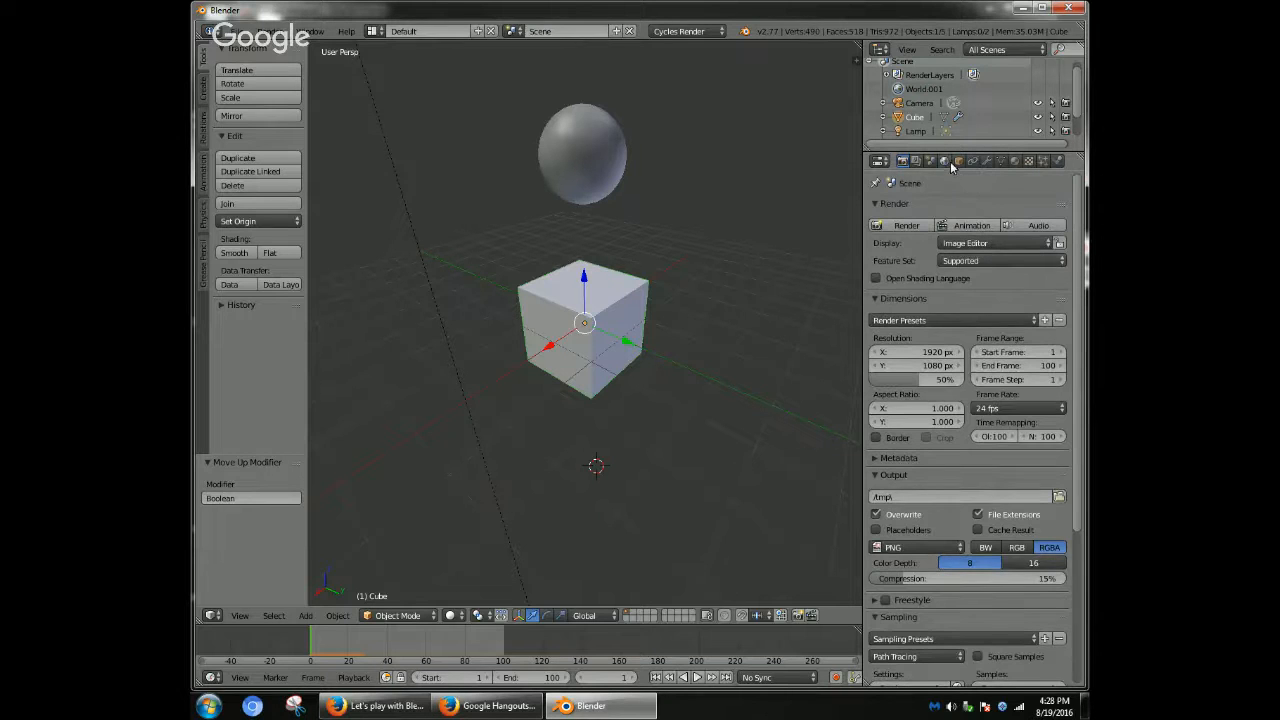
click(962, 225)
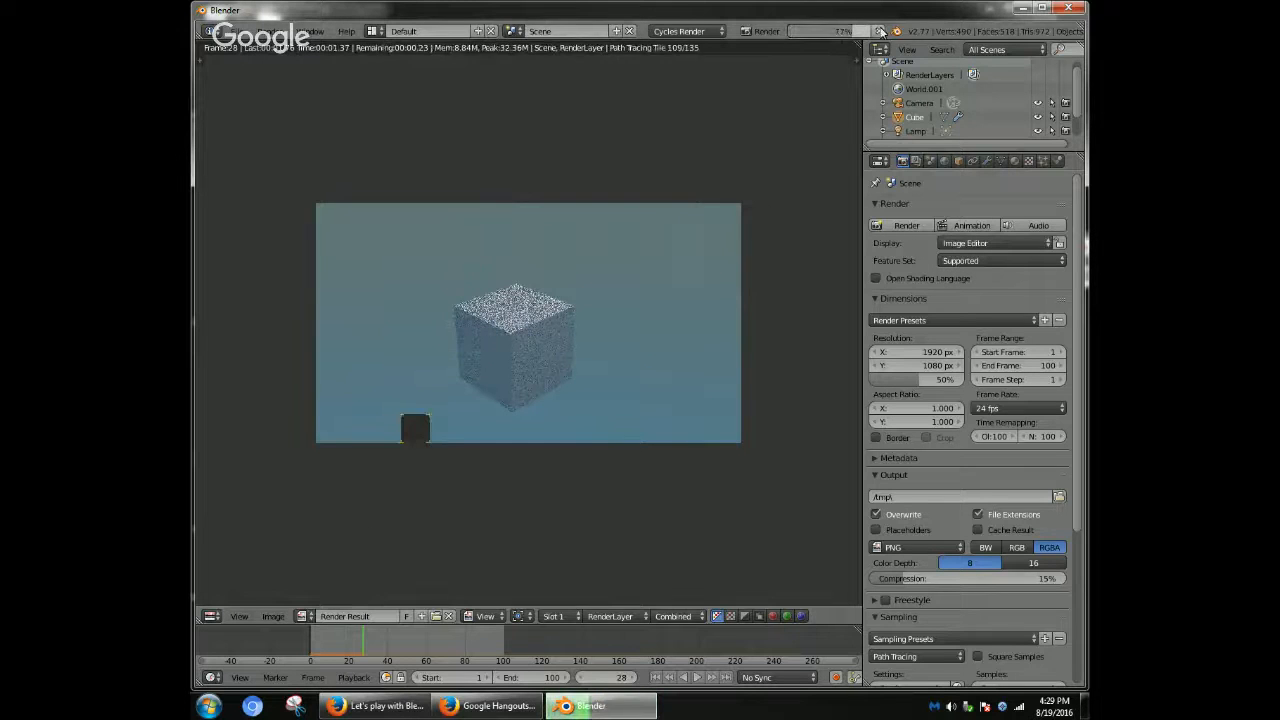
click(878, 31)
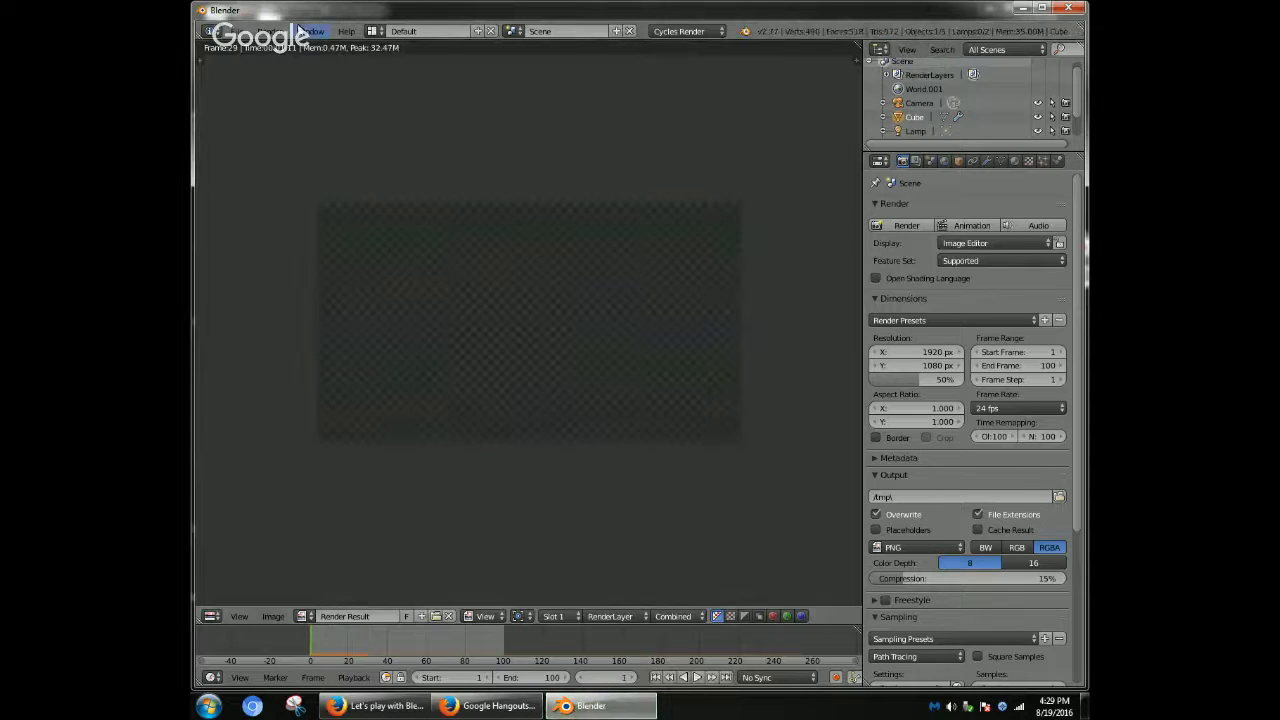
- Play back the rendered animation to examine the sphere's impact on the cube, and close the player
click(265, 31)
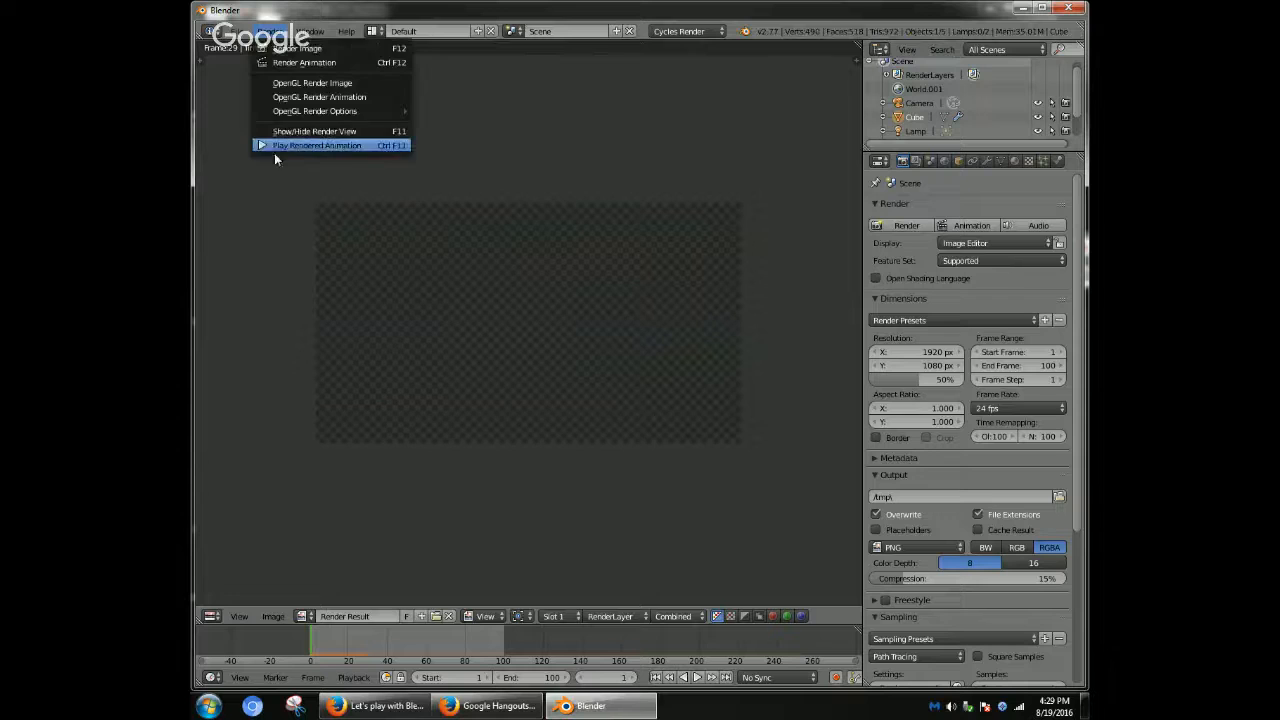
click(274, 148)
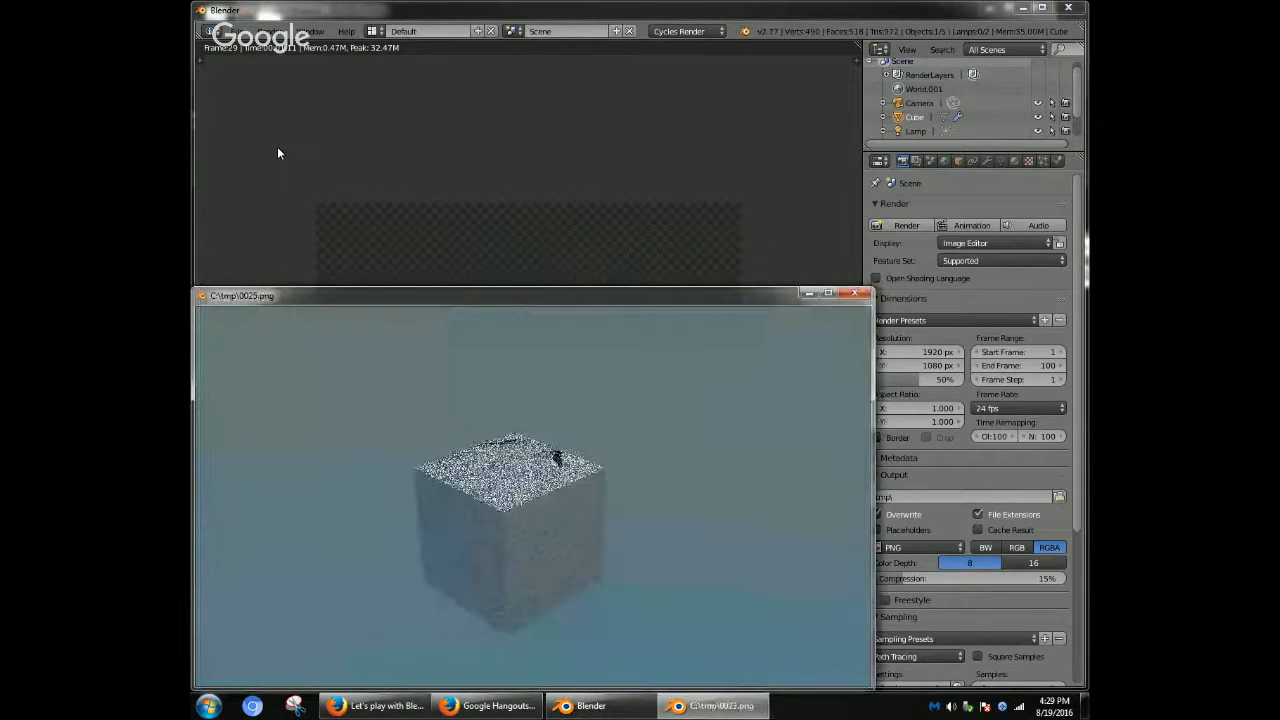
click(851, 293)
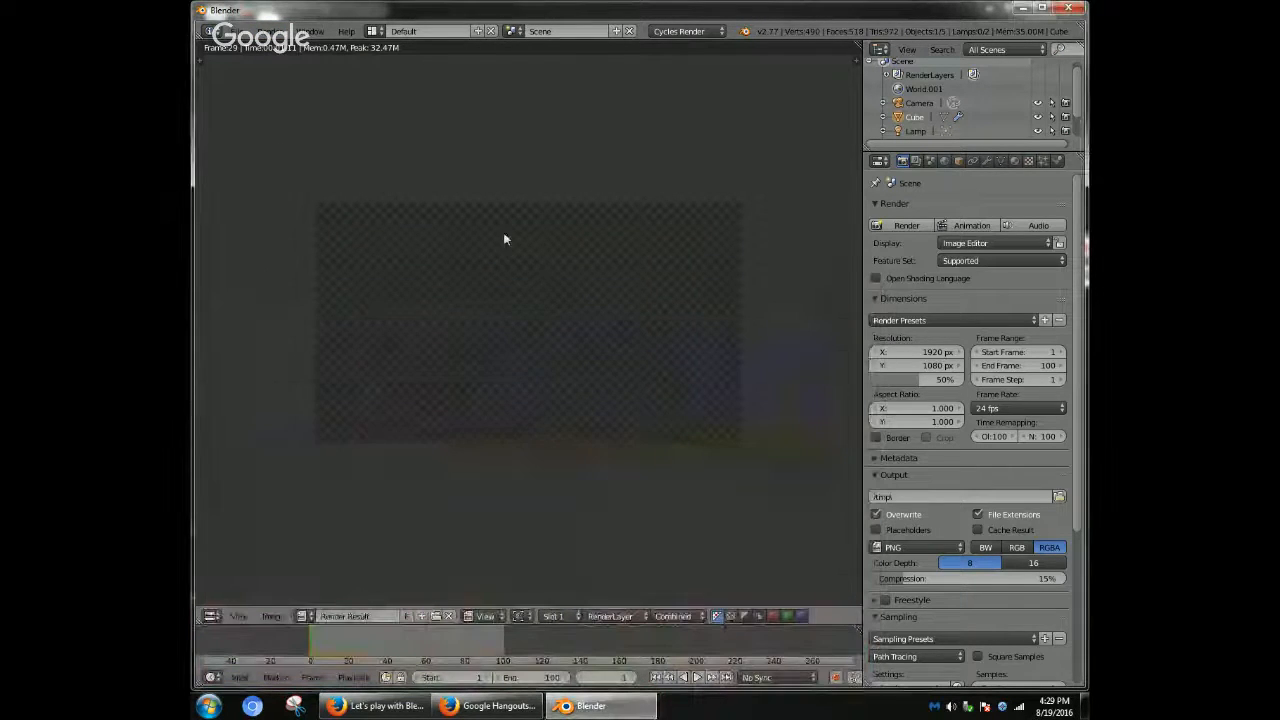
click(232, 31)
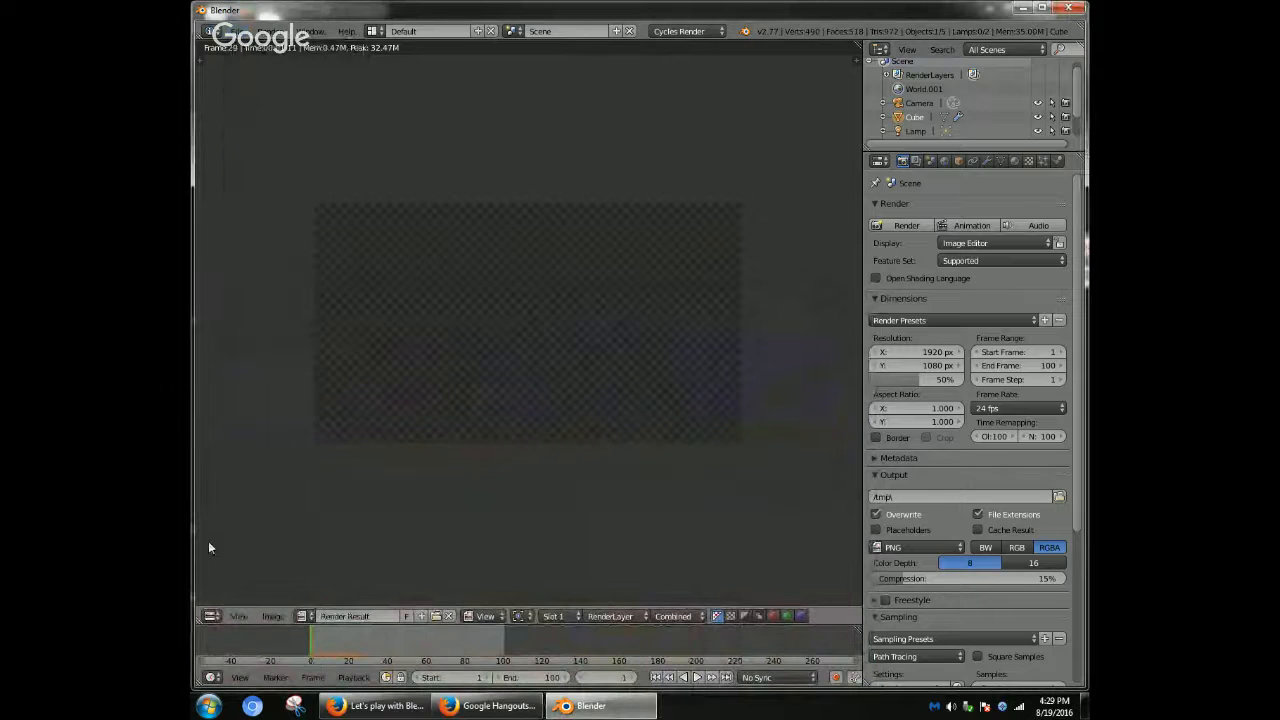
- Return to the 3D view and add a Particle Instance modifier and a Solidify modifier to the cube
click(211, 616)
click(240, 587)
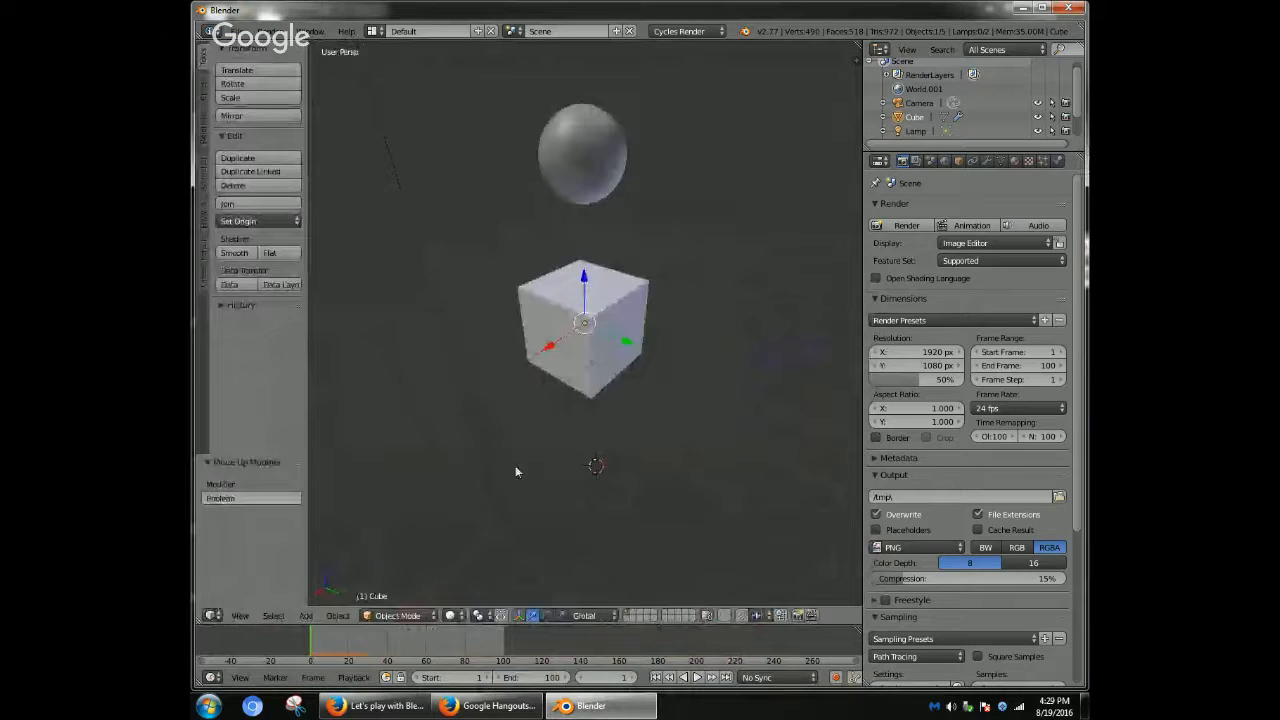
click(944, 163)
click(999, 163)
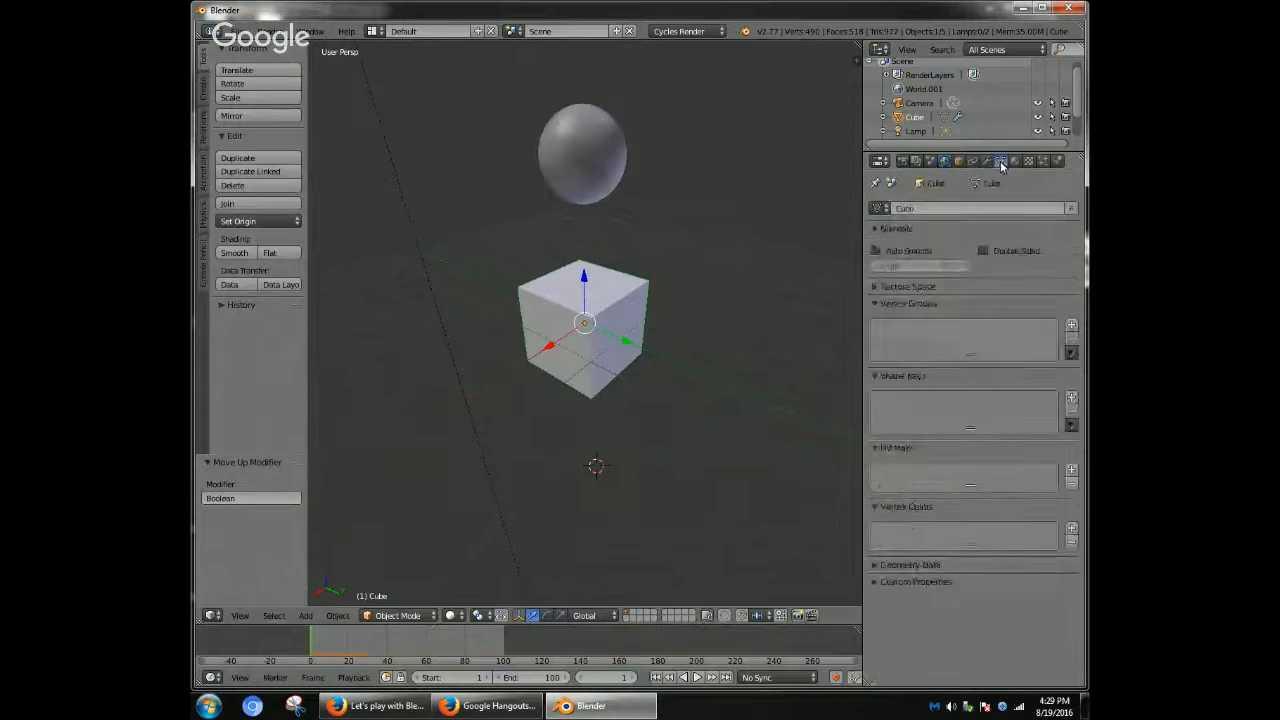
click(987, 163)
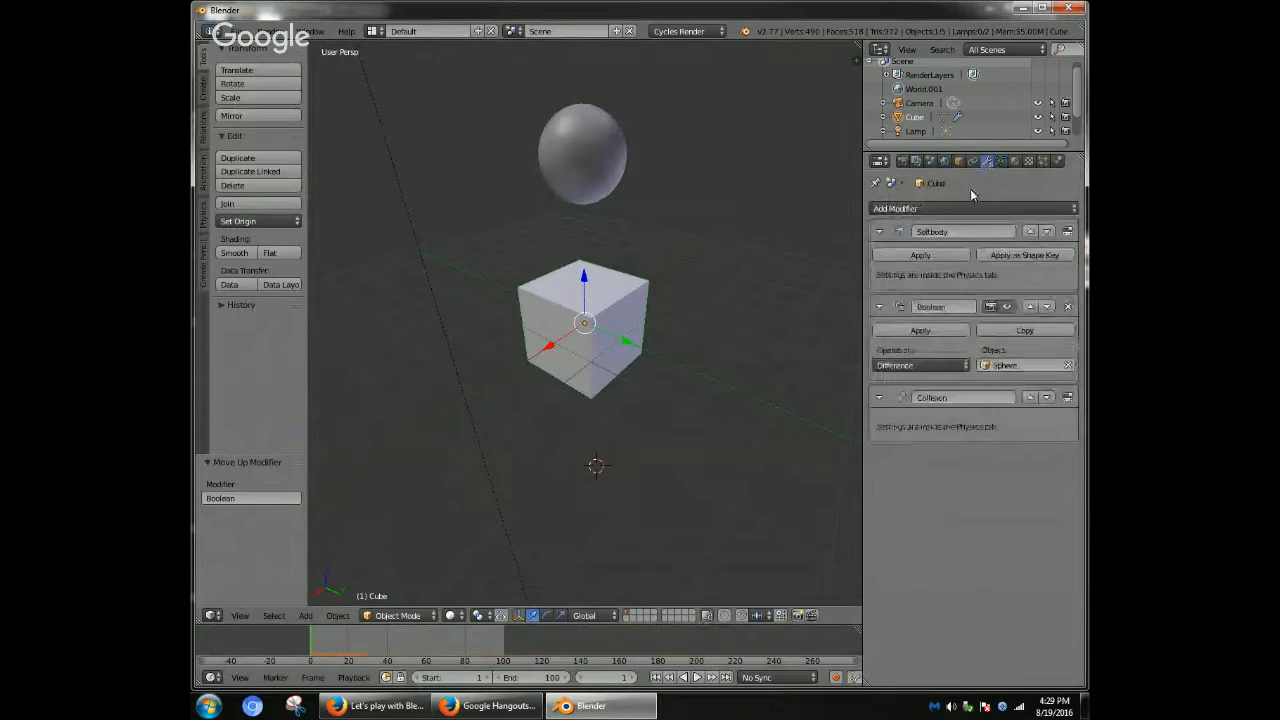
click(975, 208)
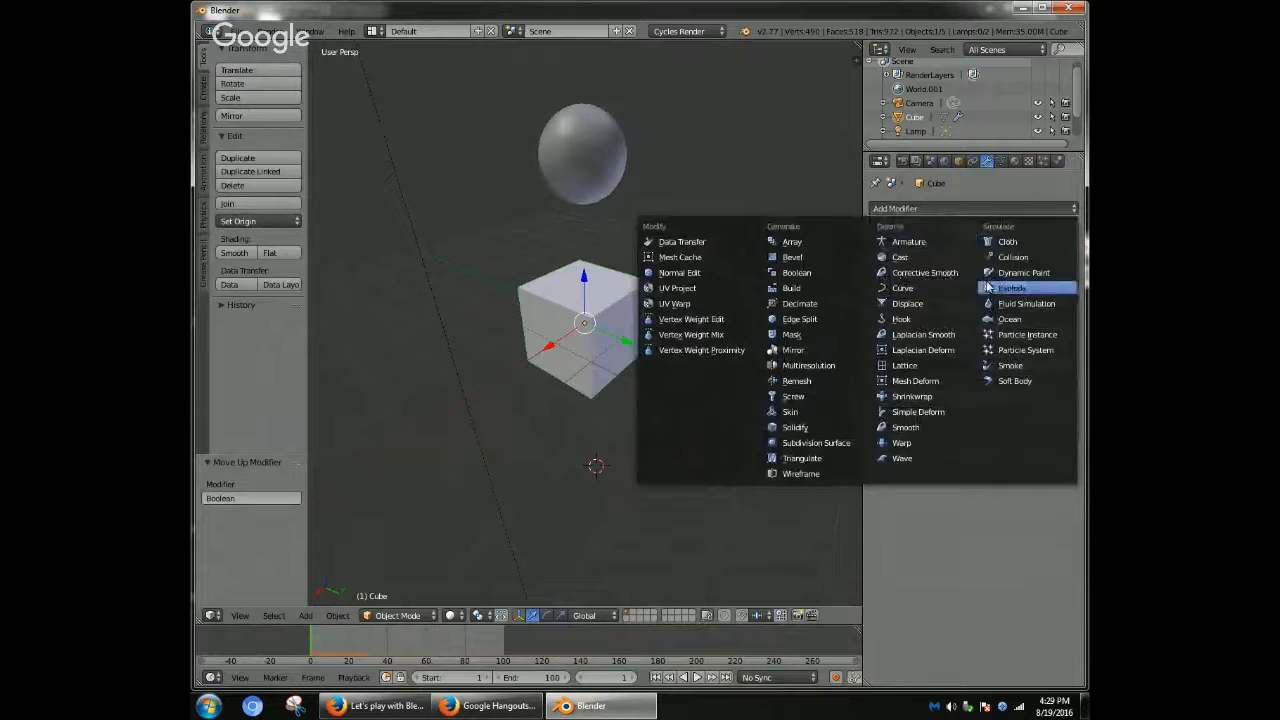
click(1010, 335)
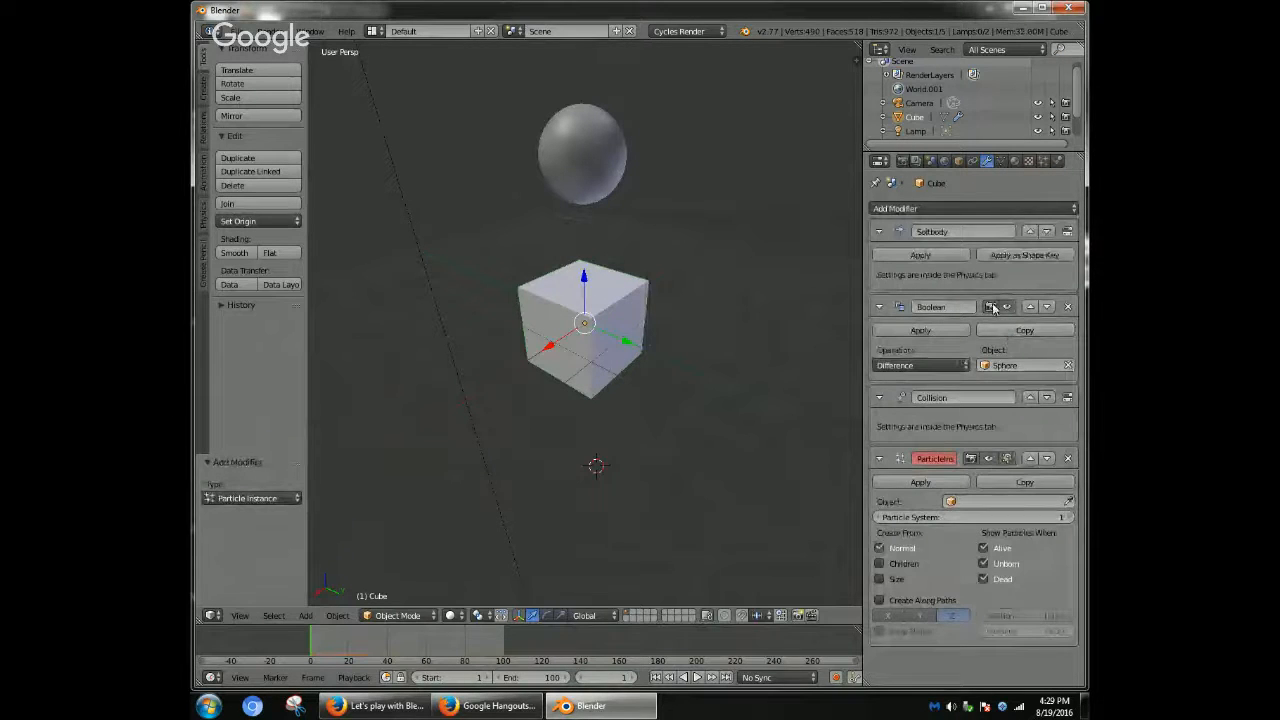
click(964, 210)
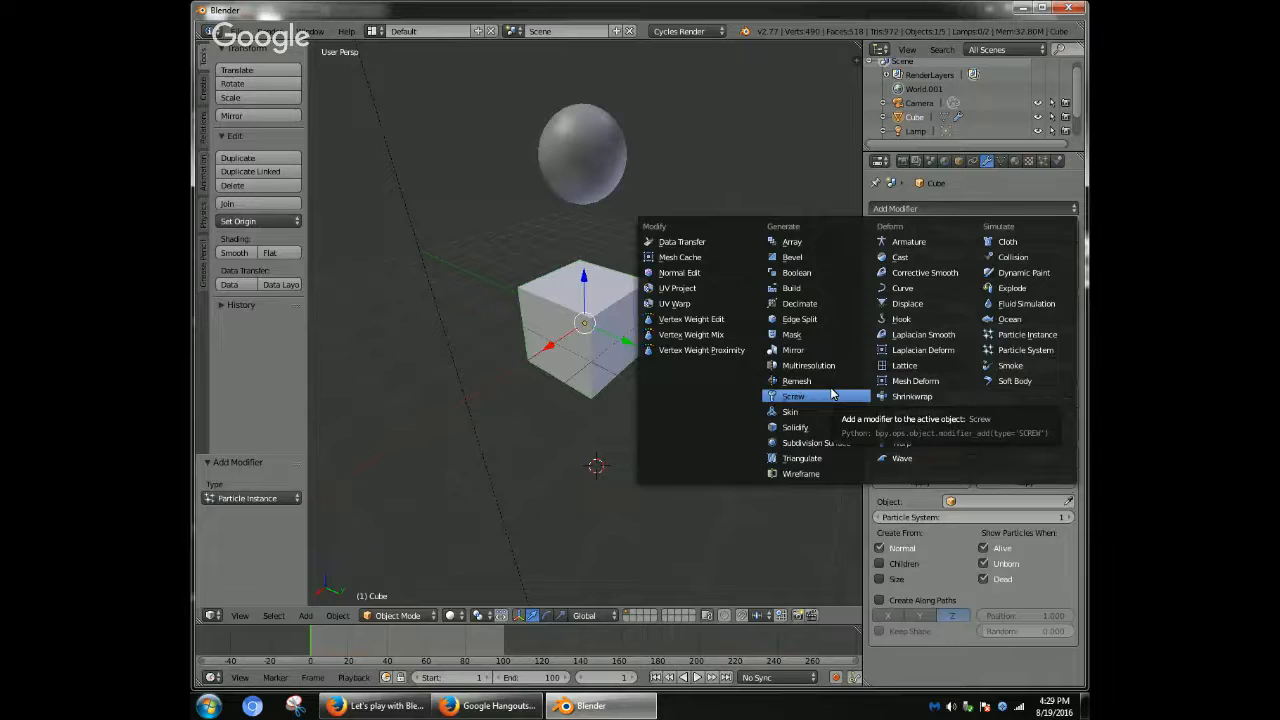
click(794, 427)
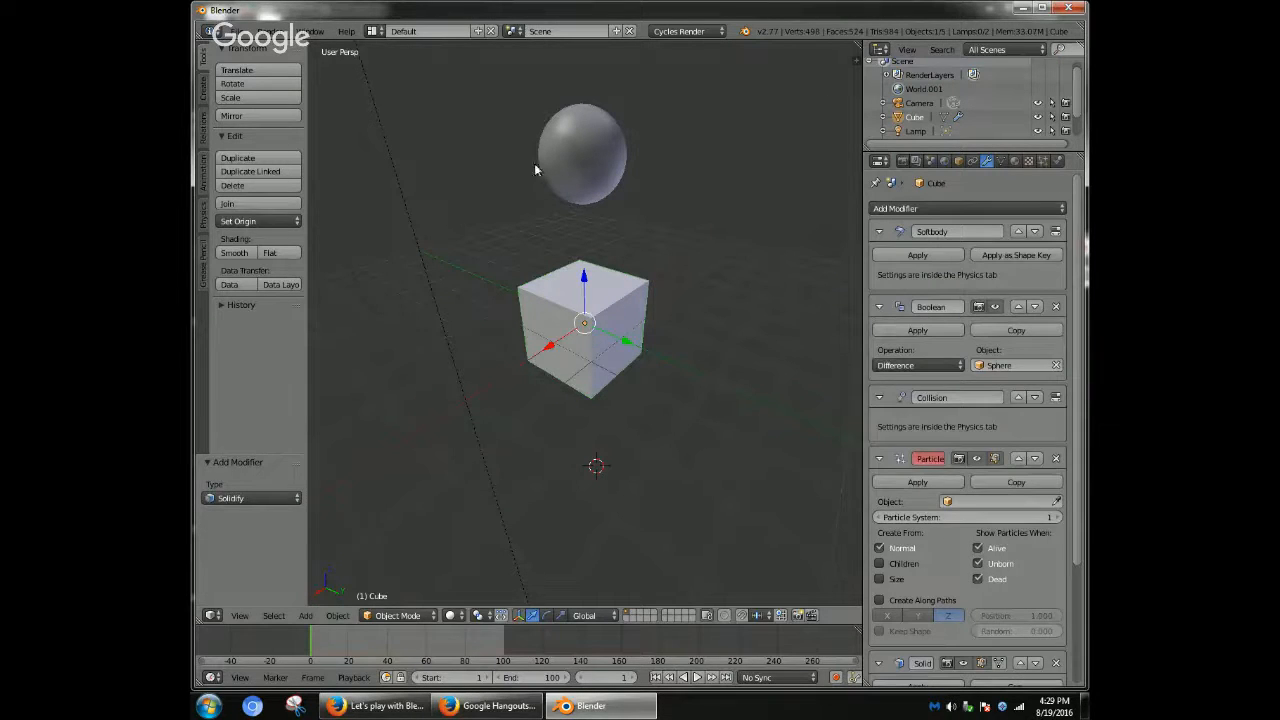
- Add Corrective Smooth, Remesh and Cloth modifiers to the sphere
right_click(568, 166)
click(990, 208)
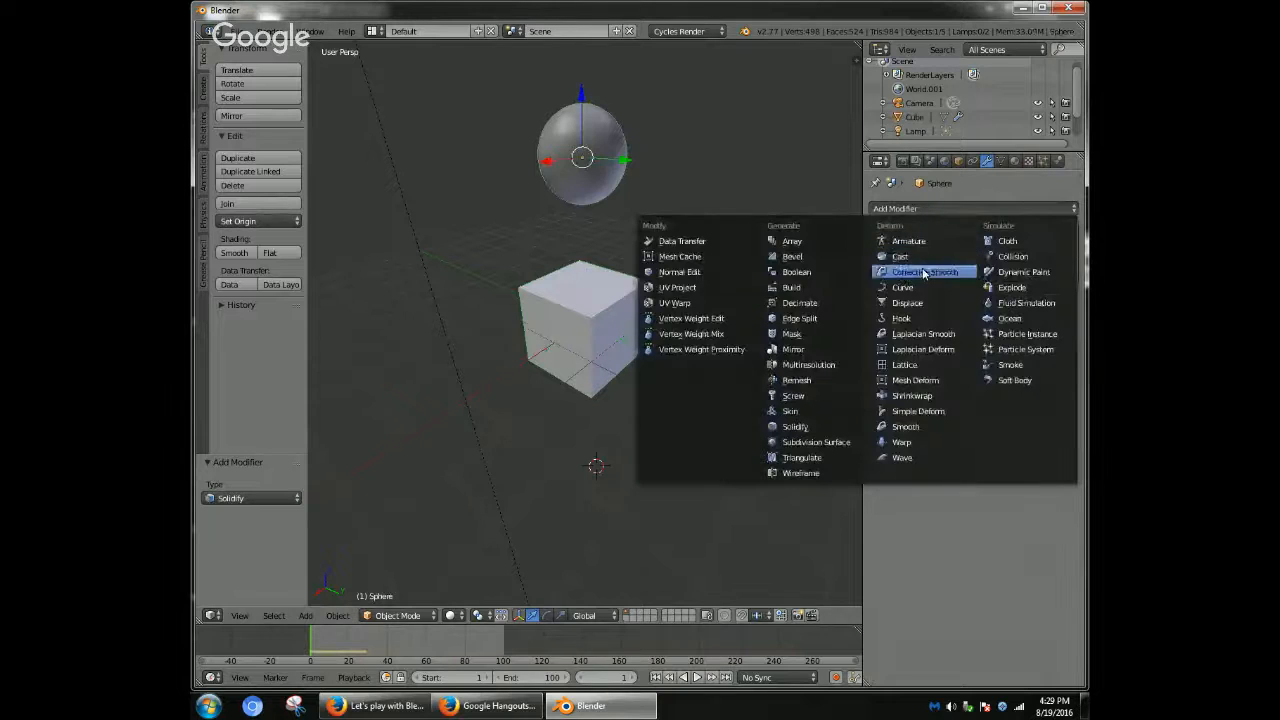
click(924, 272)
click(973, 208)
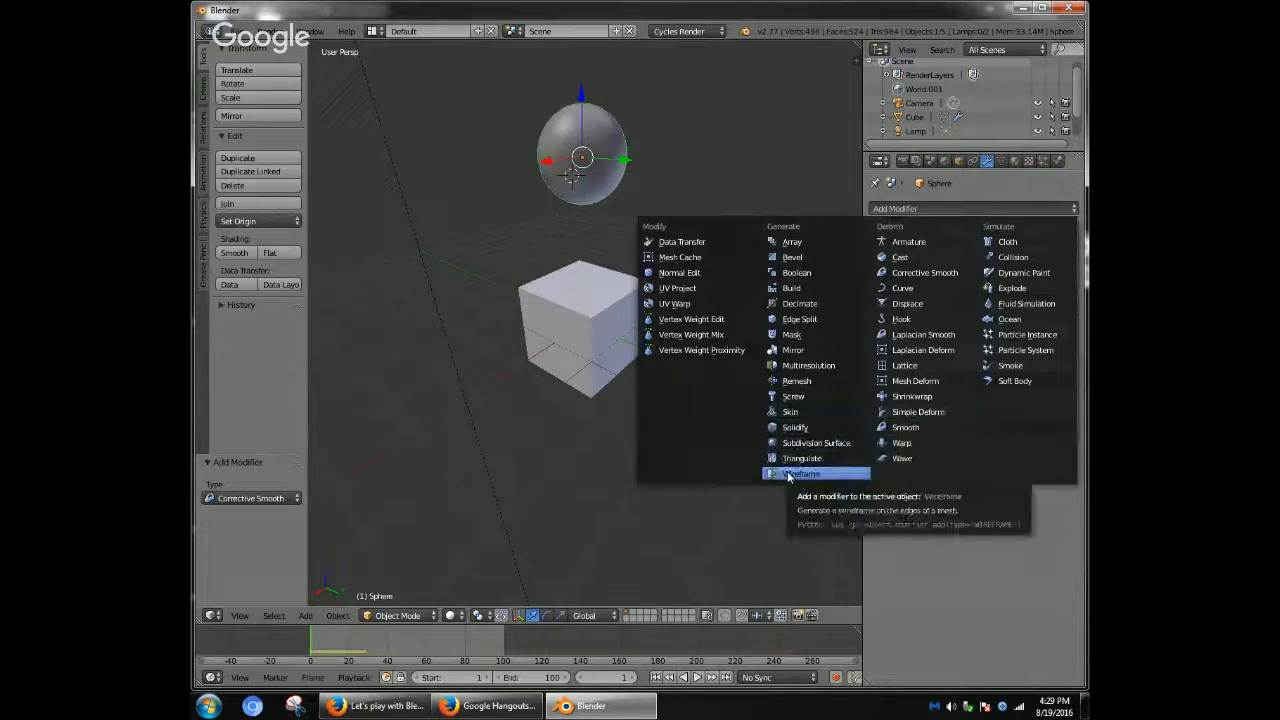
click(792, 380)
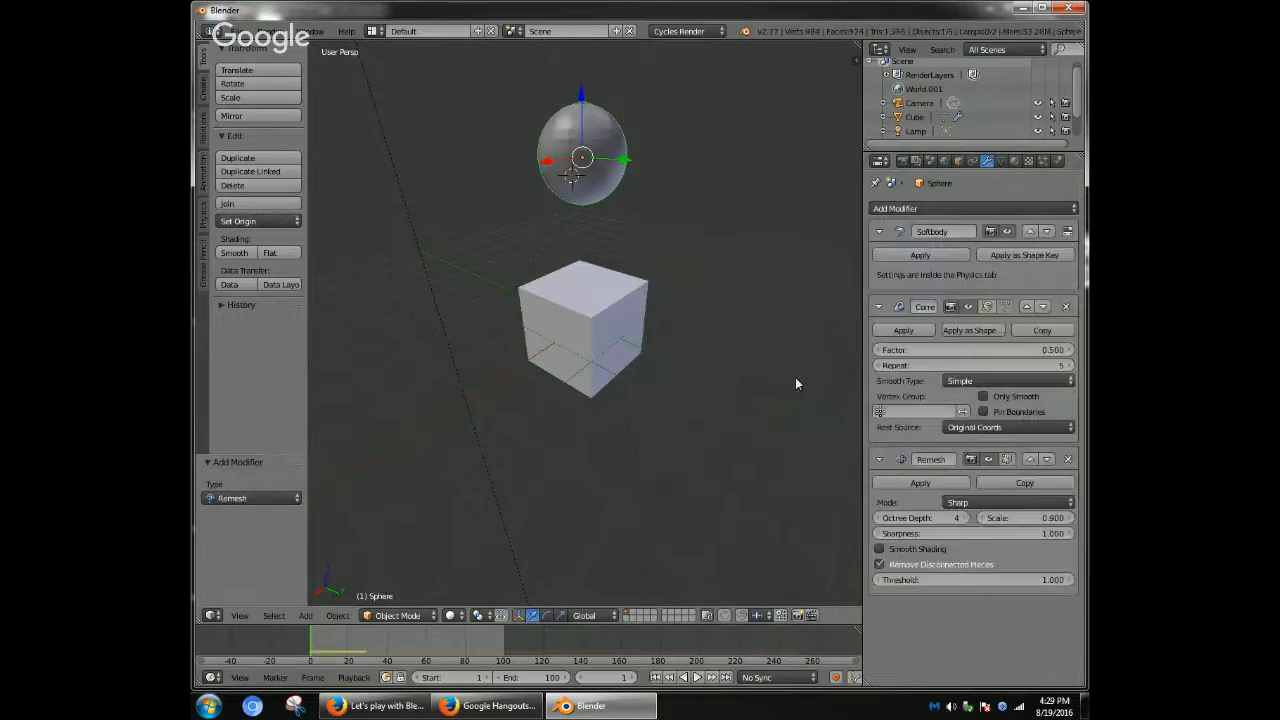
click(985, 208)
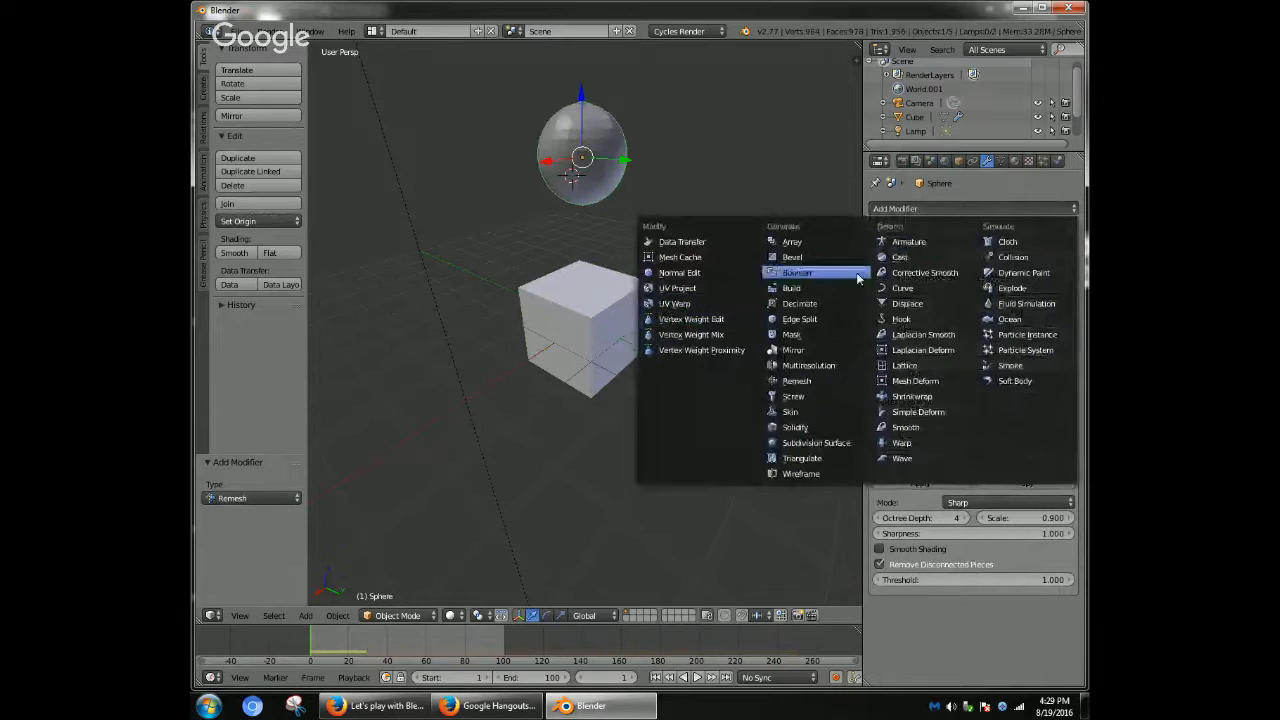
click(1005, 243)
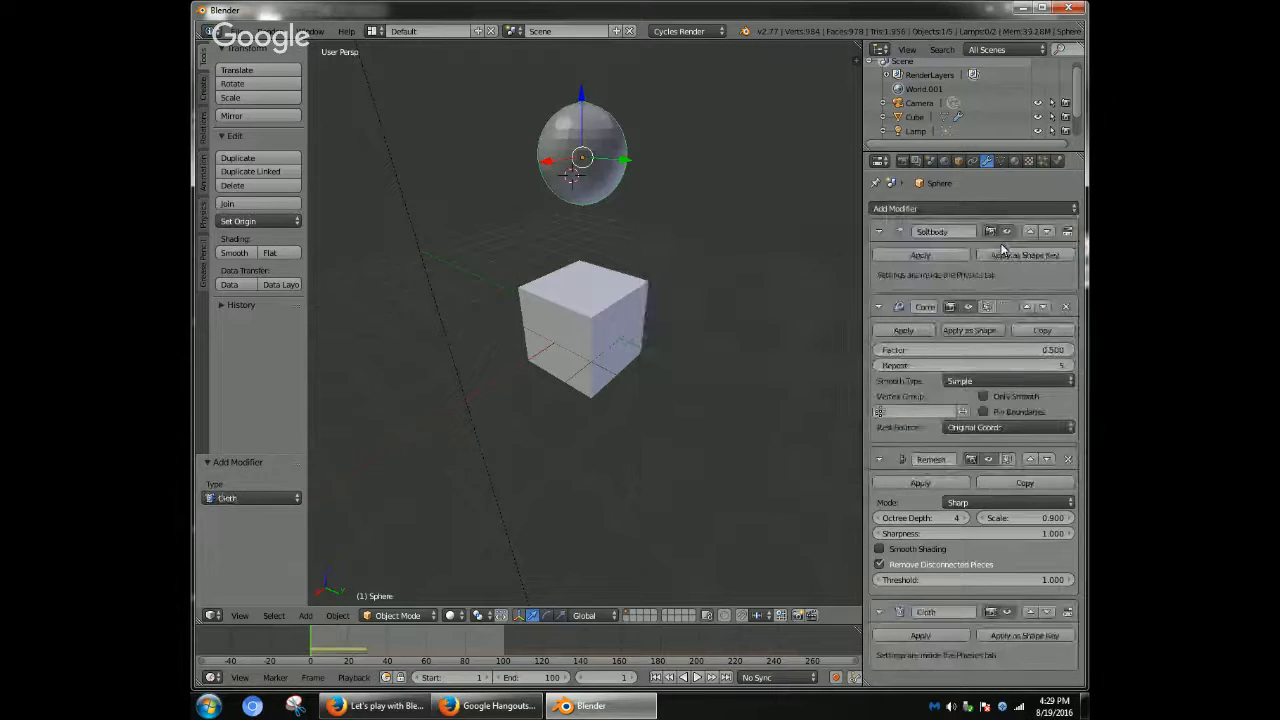
- Play the simulation with the added modifiers and set the timeline to frame 21, where the sphere meets the cube's top
click(697, 678)
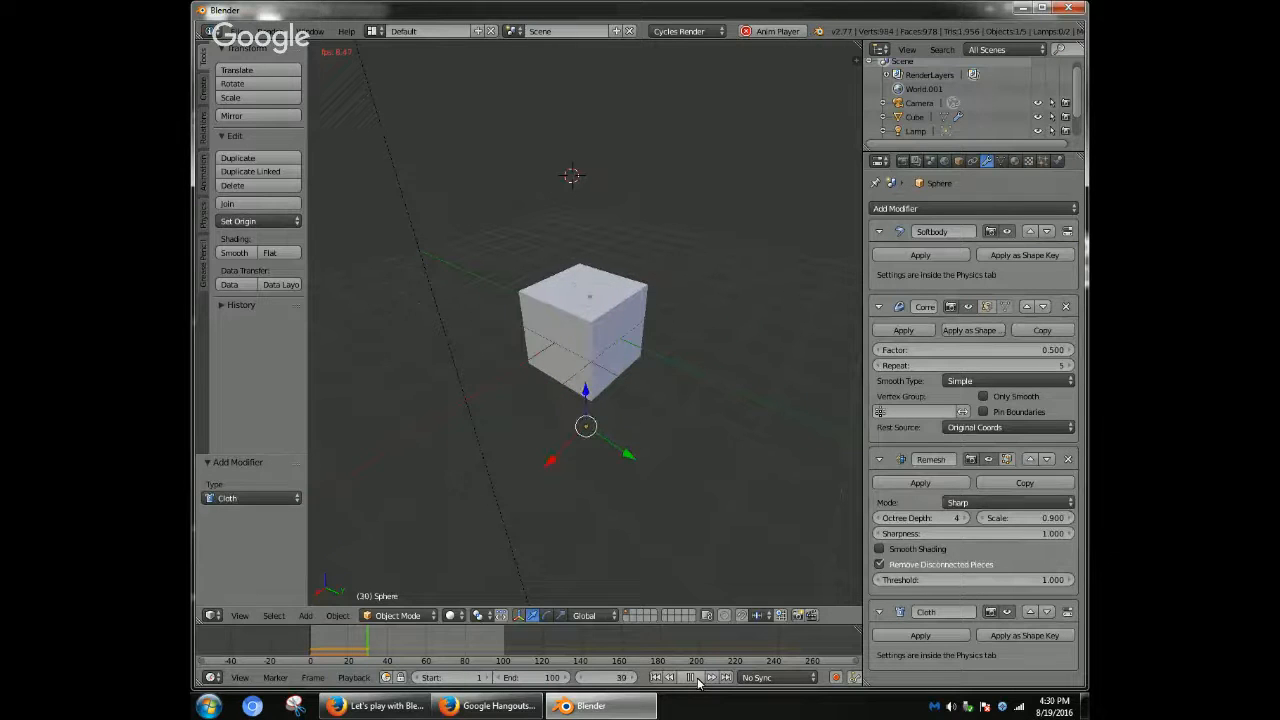
click(697, 678)
click(347, 652)
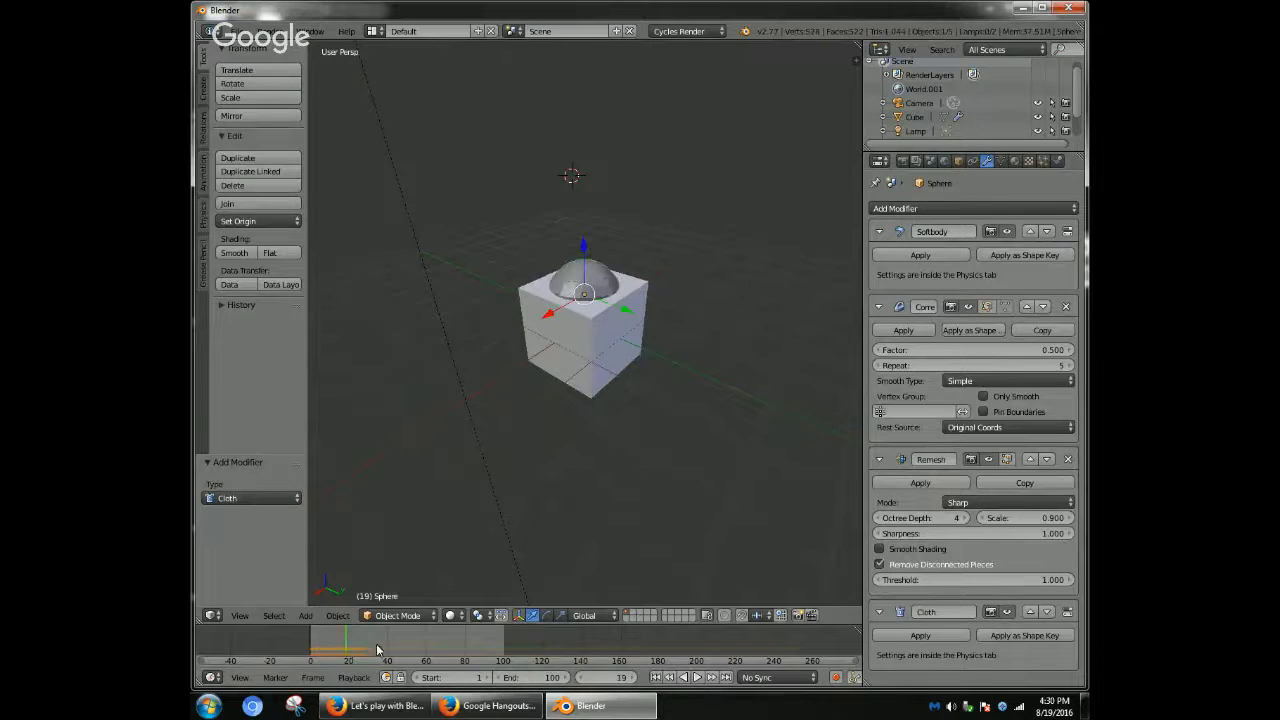
drag(378, 650, 350, 650)
click(350, 650)
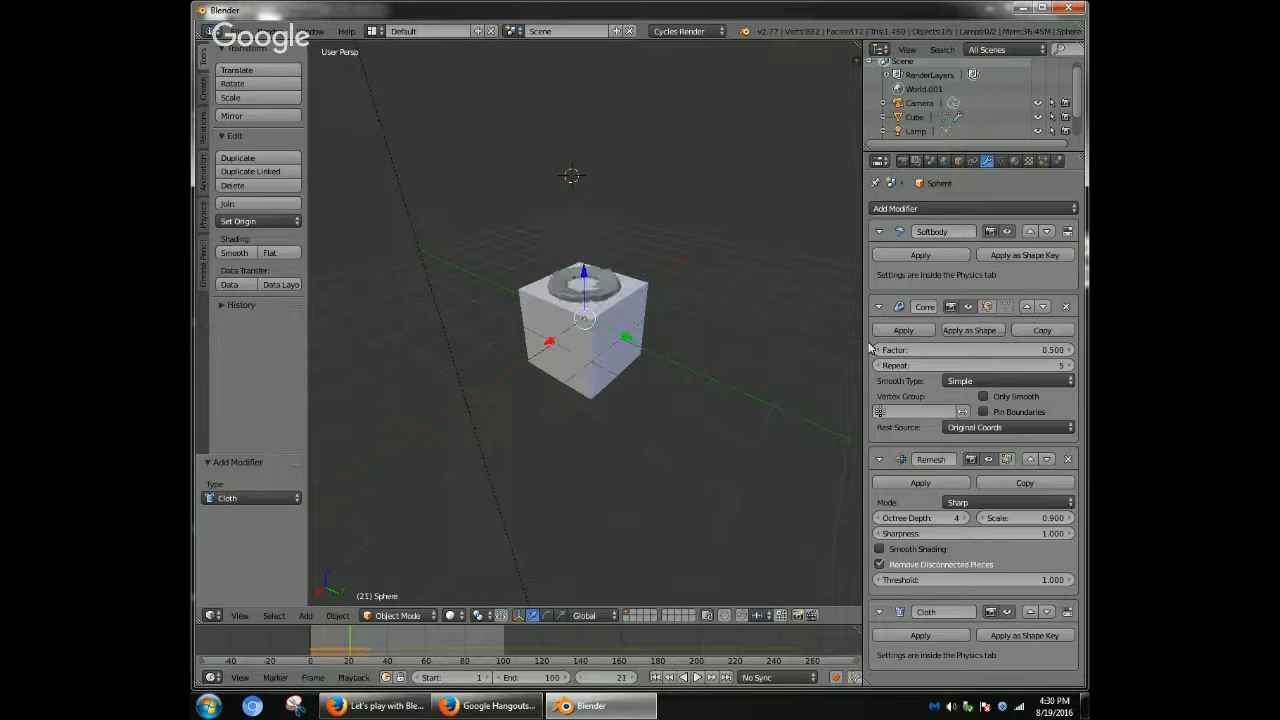
- Set the Cycles render samples to 100 in the scene's render settings
click(903, 161)
scroll(1080, 480, down, 5)
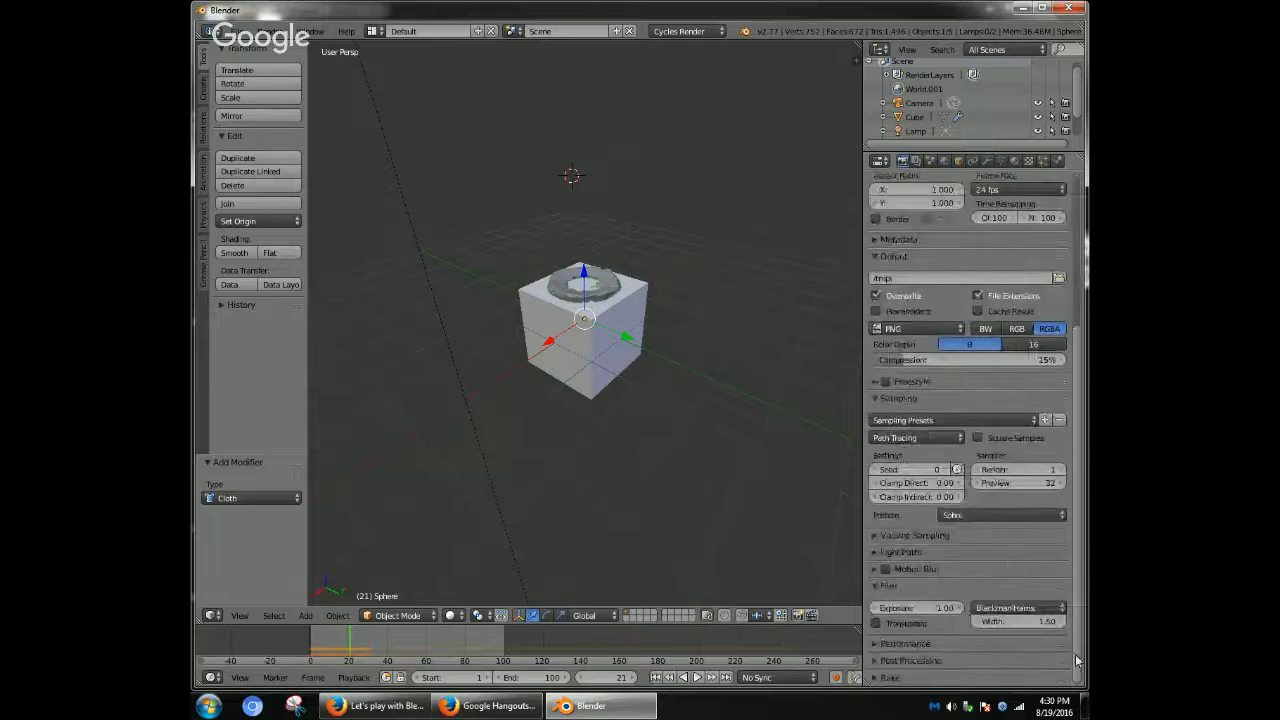
click(1009, 469)
text(100)
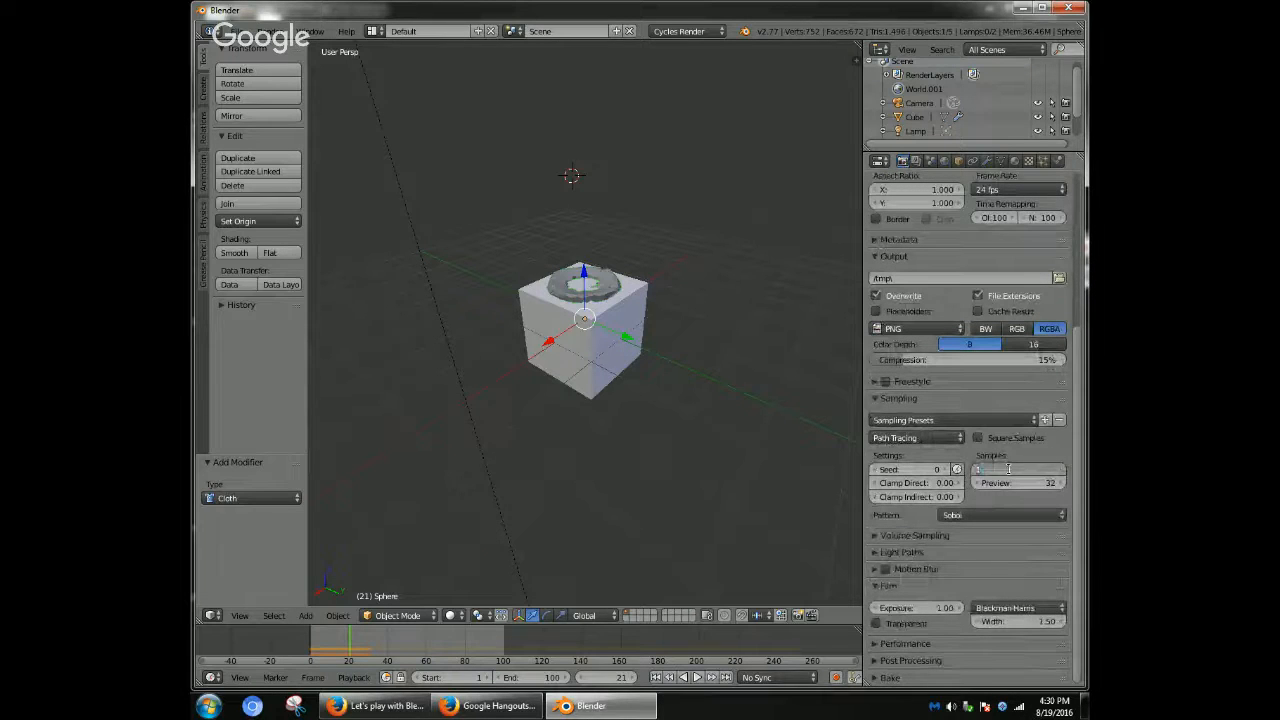
key(Return)
- Render frame 21 as a still image and switch the main area back to the 3D view
scroll(830, 240, up, 4)
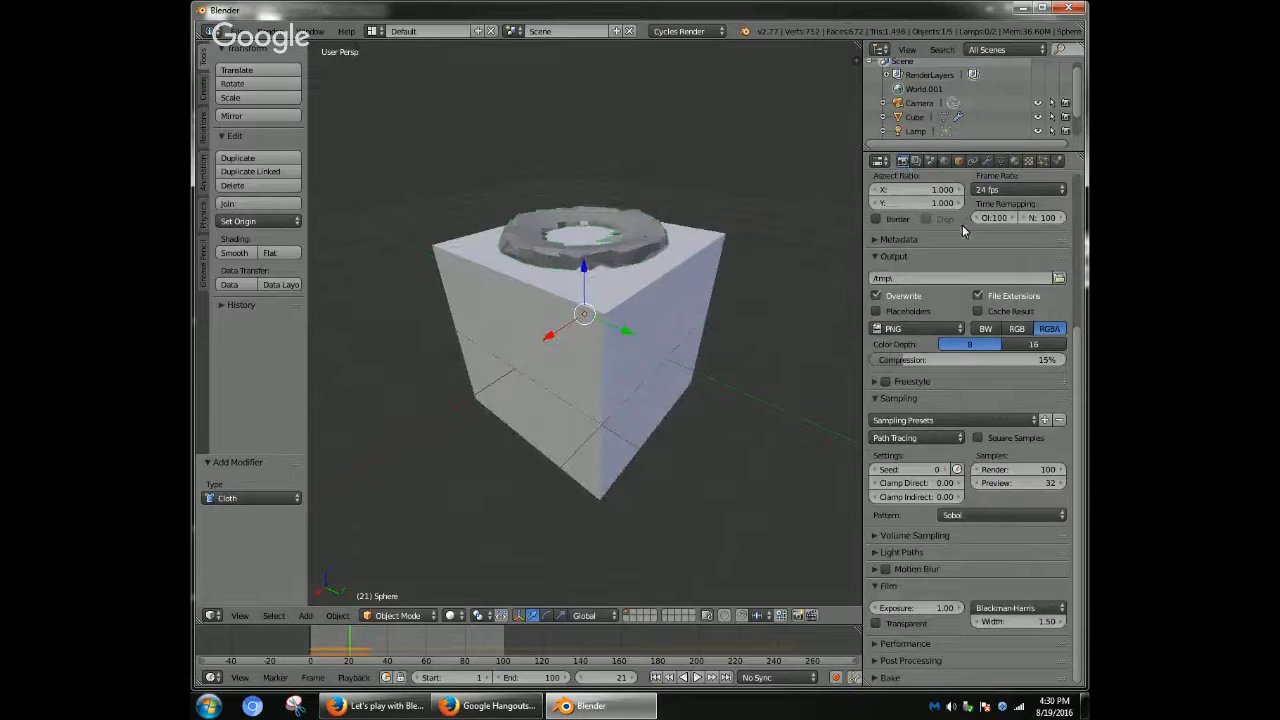
scroll(1040, 234, up, 1)
scroll(1040, 234, up, 5)
click(898, 226)
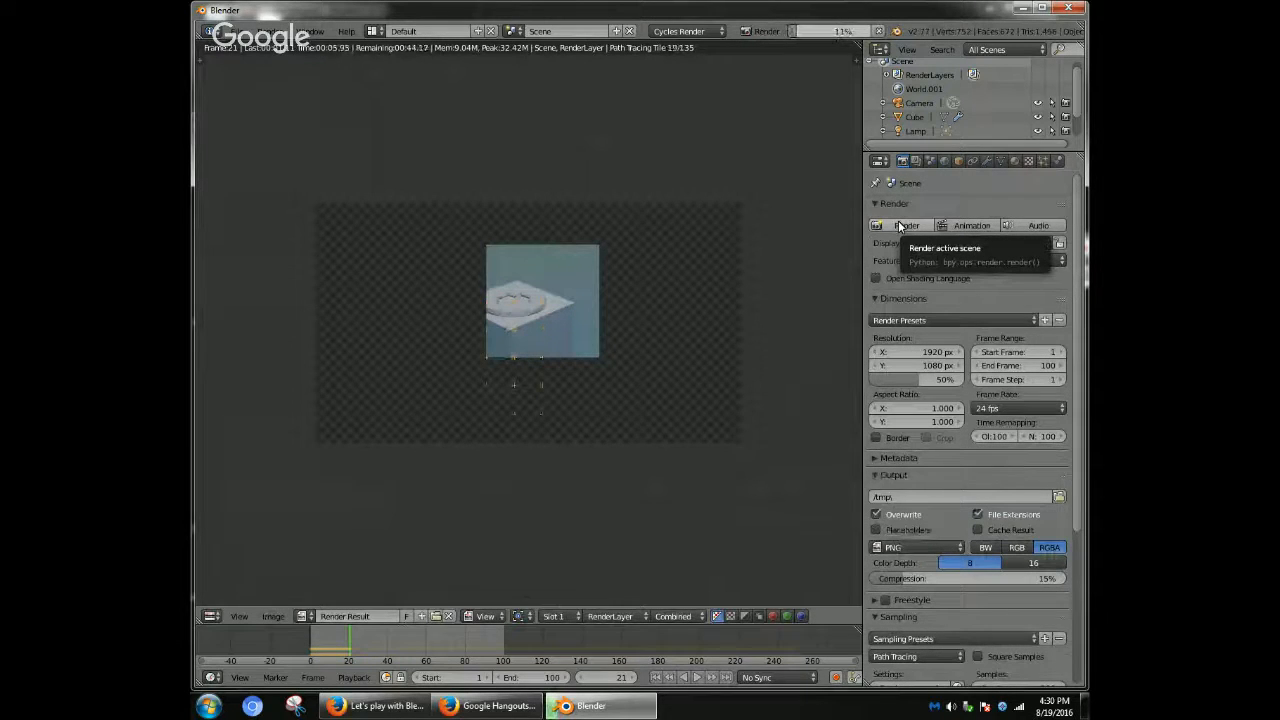
click(214, 617)
click(230, 599)
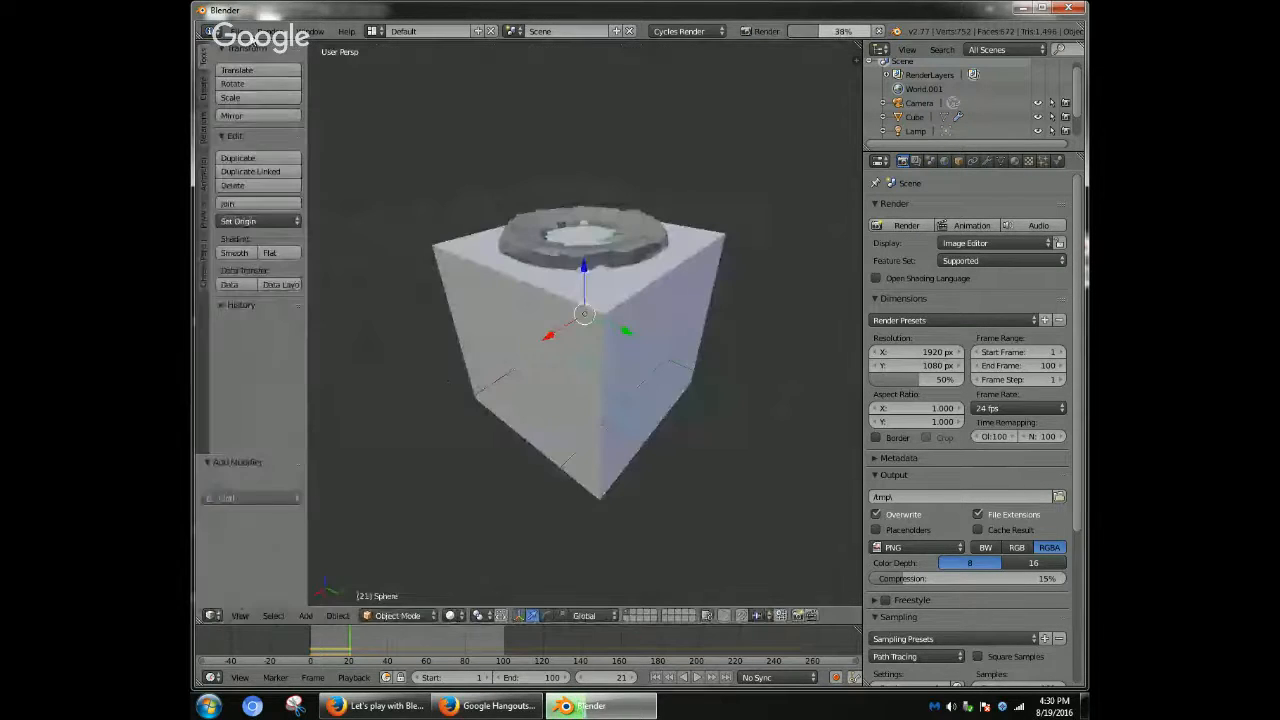
click(225, 31)
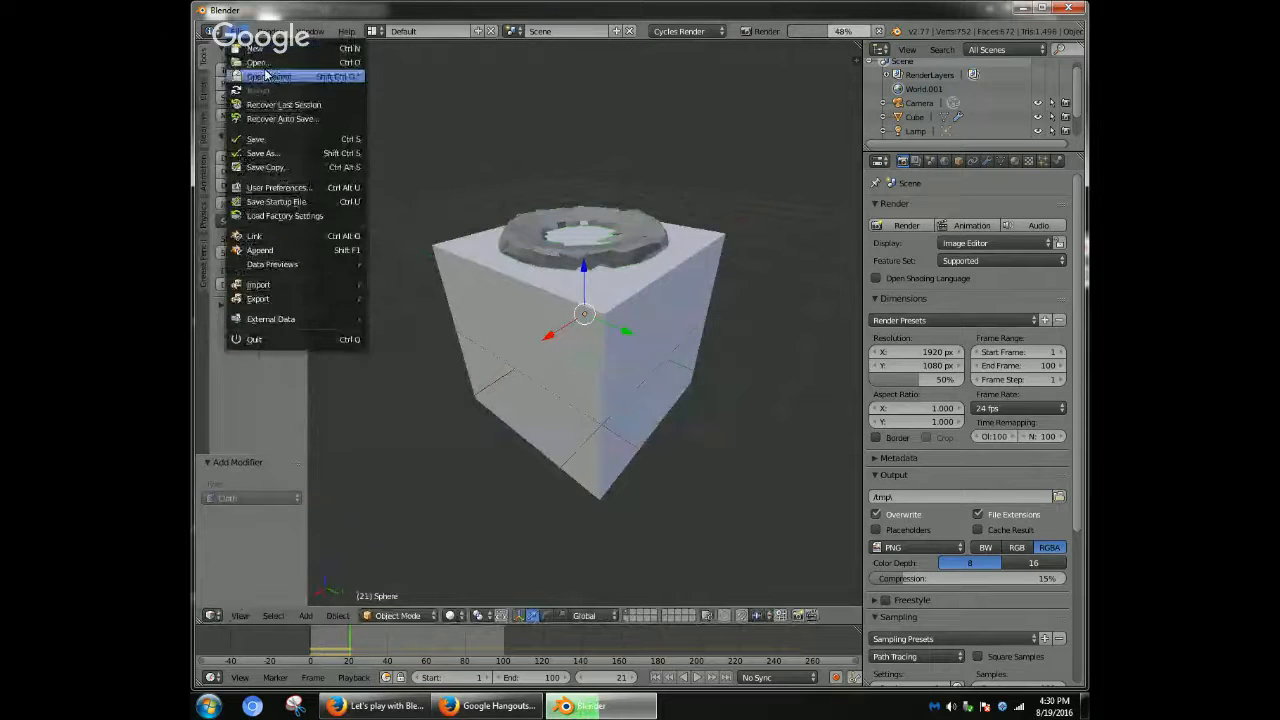
click(267, 71)
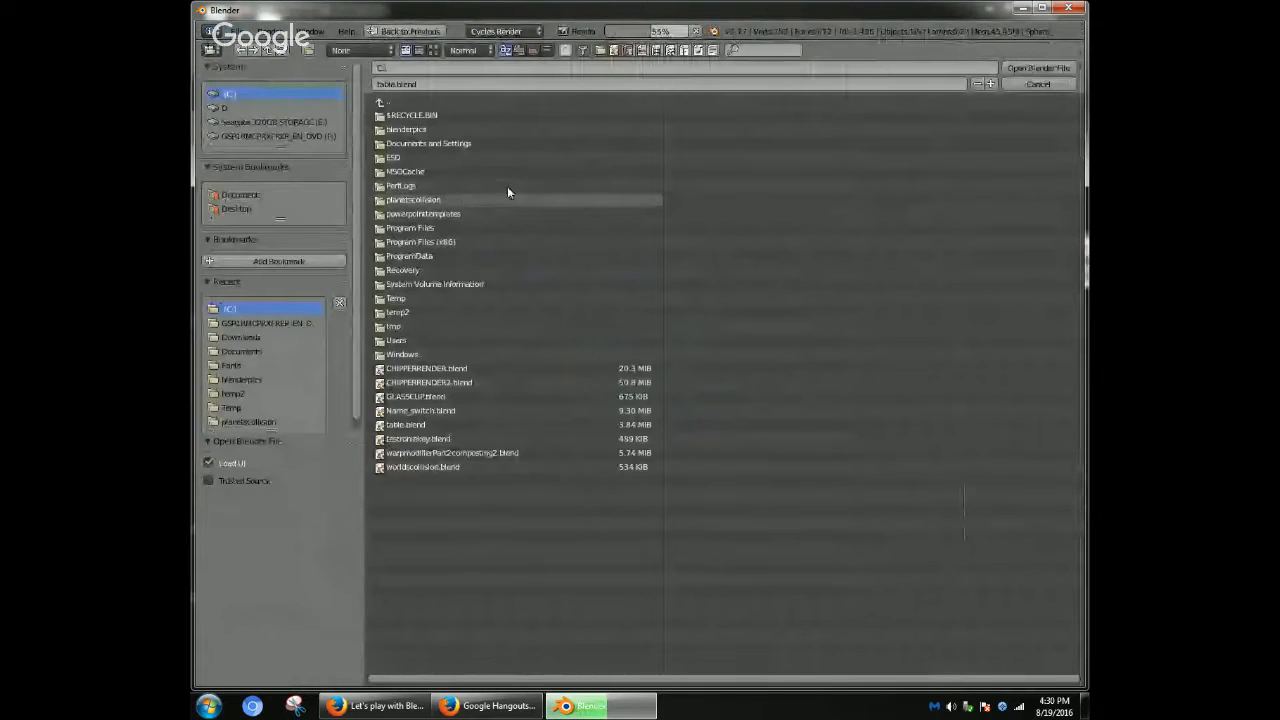
key(Escape)
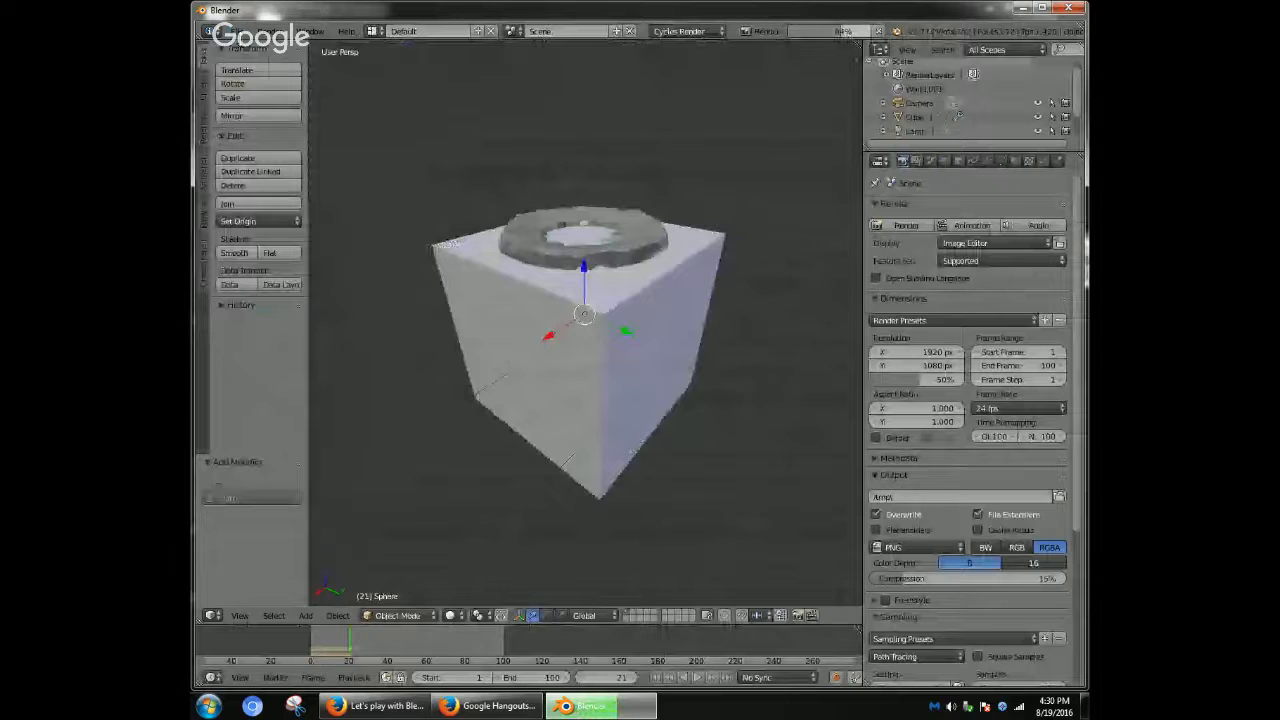
click(225, 31)
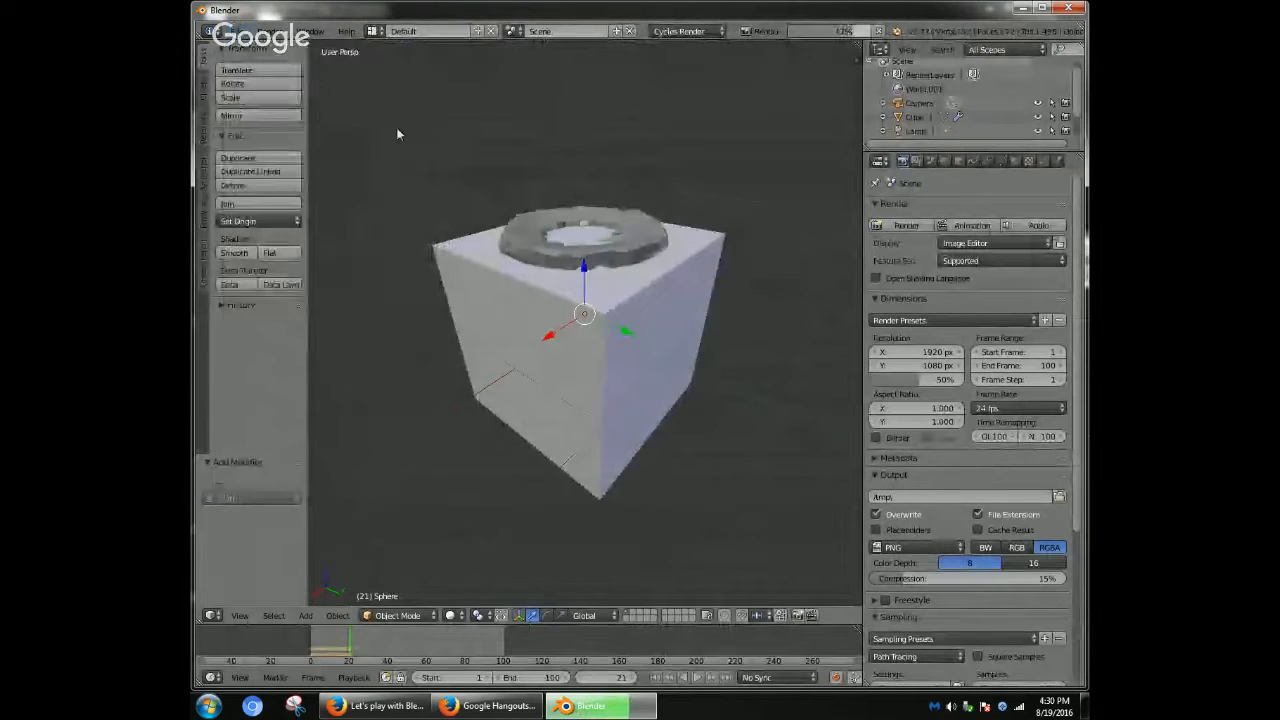
click(225, 31)
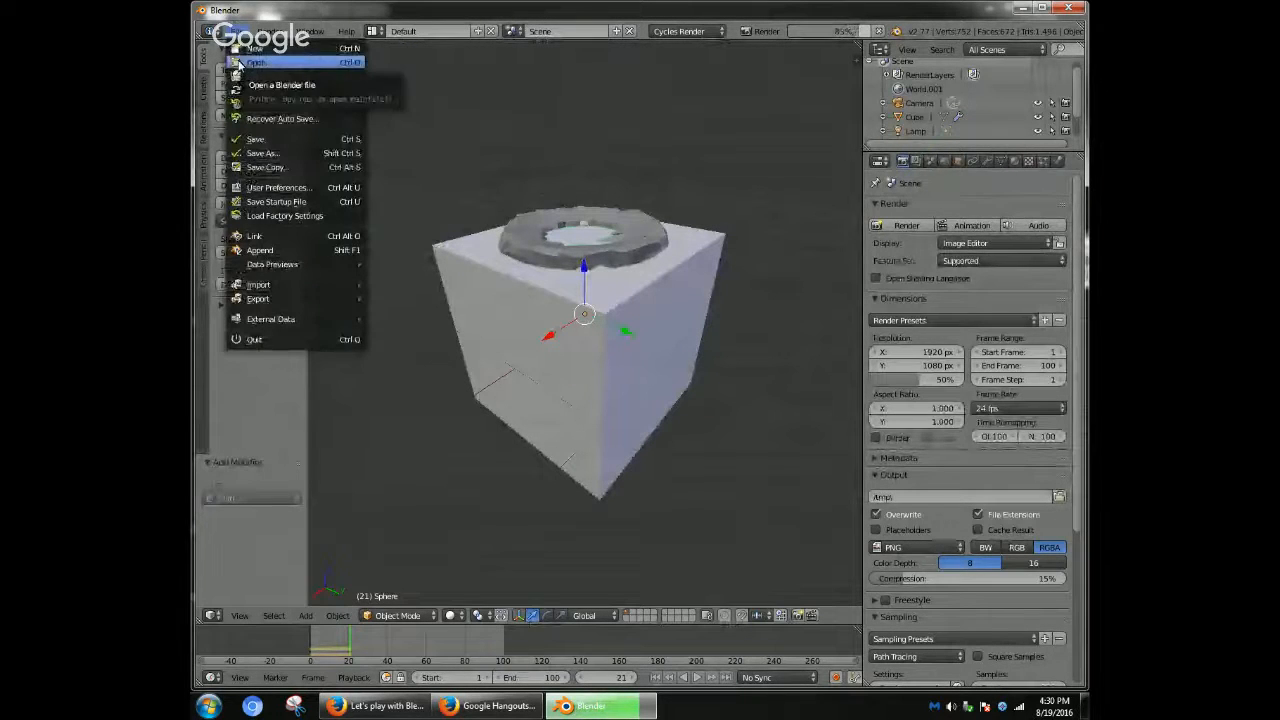
click(257, 62)
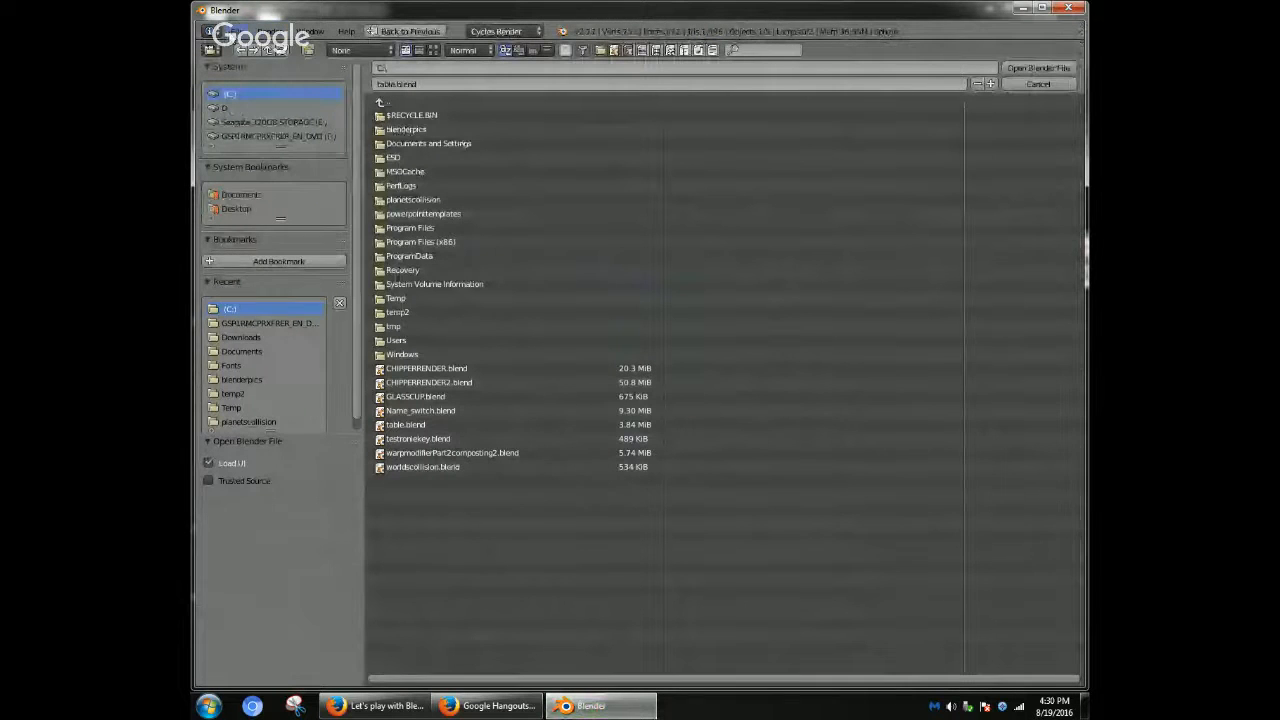
- Start a new scene by reloading the start-up file
click(225, 31)
click(247, 57)
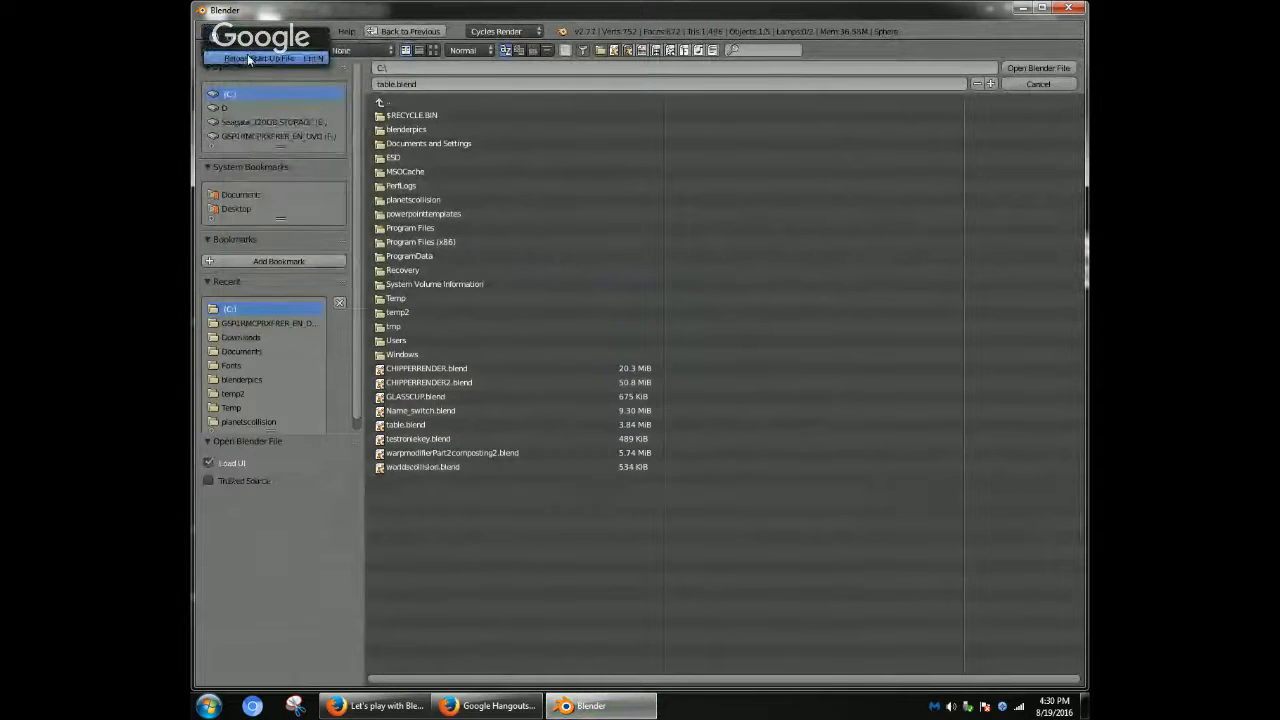
click(247, 57)
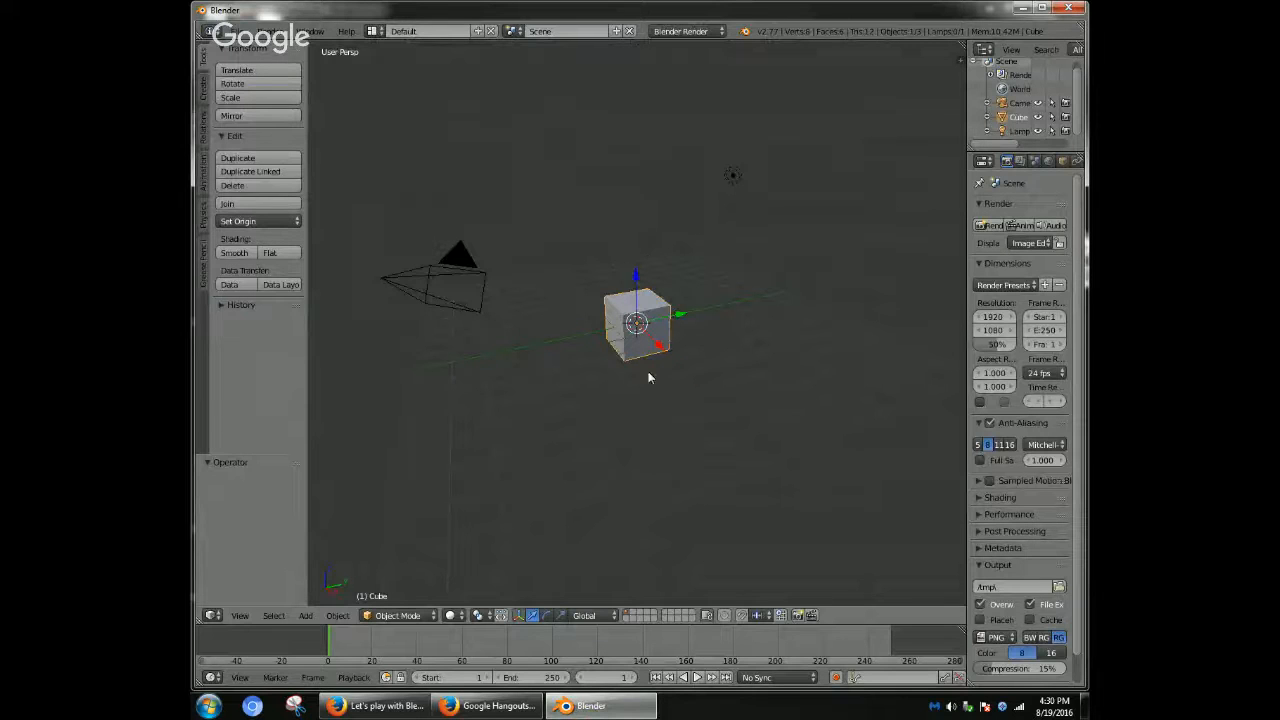
- Widen the properties area beside the 3D view and delete the default cube
scroll(650, 372, up, 3)
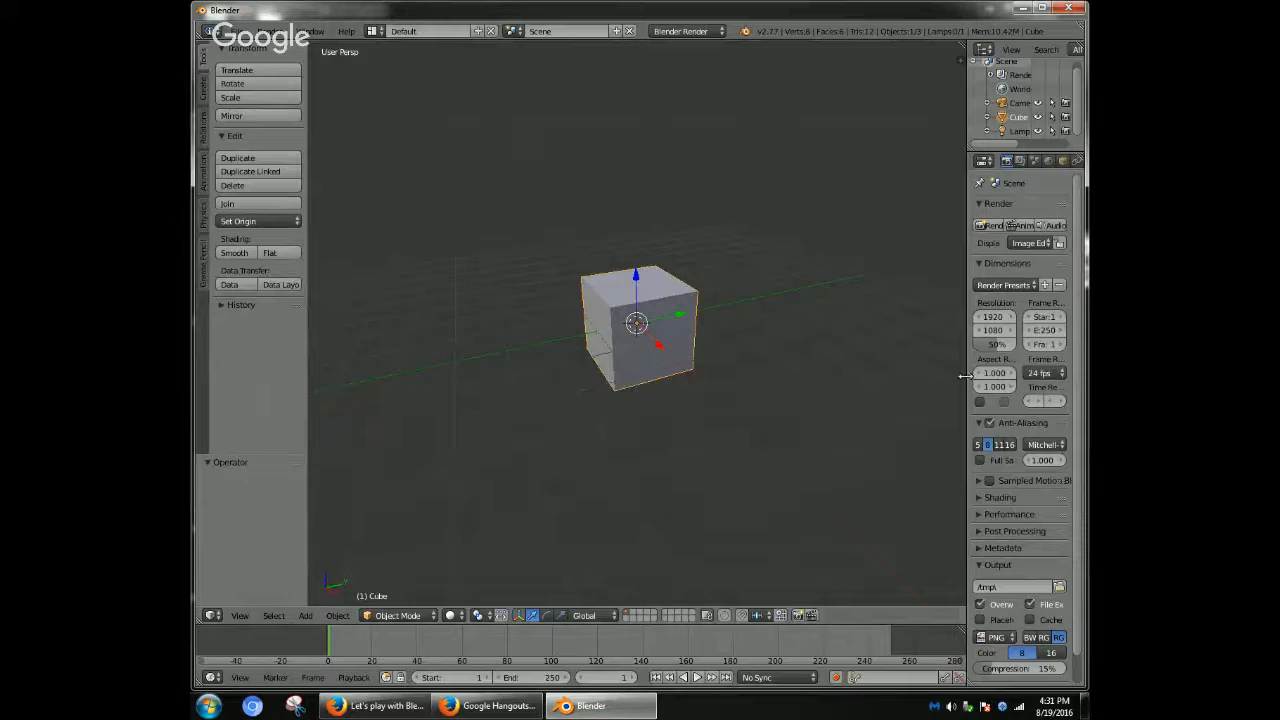
drag(964, 377, 776, 387)
key(x)
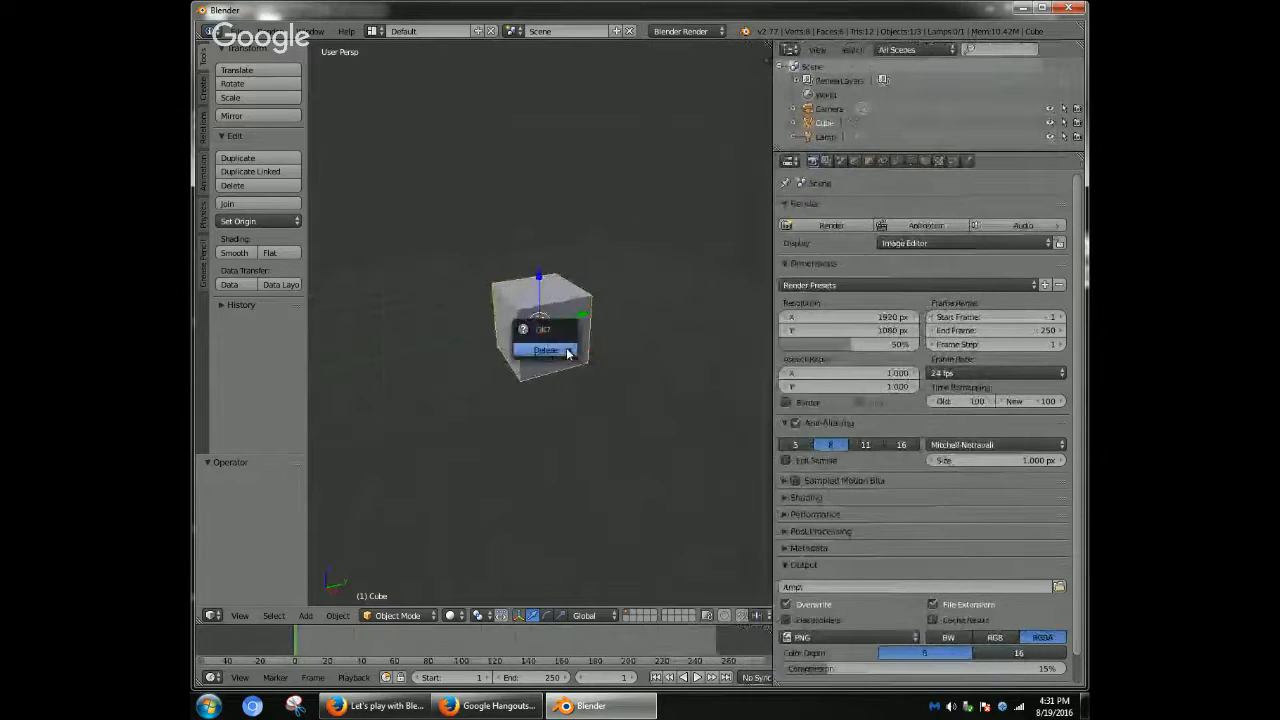
click(547, 350)
- Add a UV sphere at the origin and raise it about 2.74 units along Z
click(310, 615)
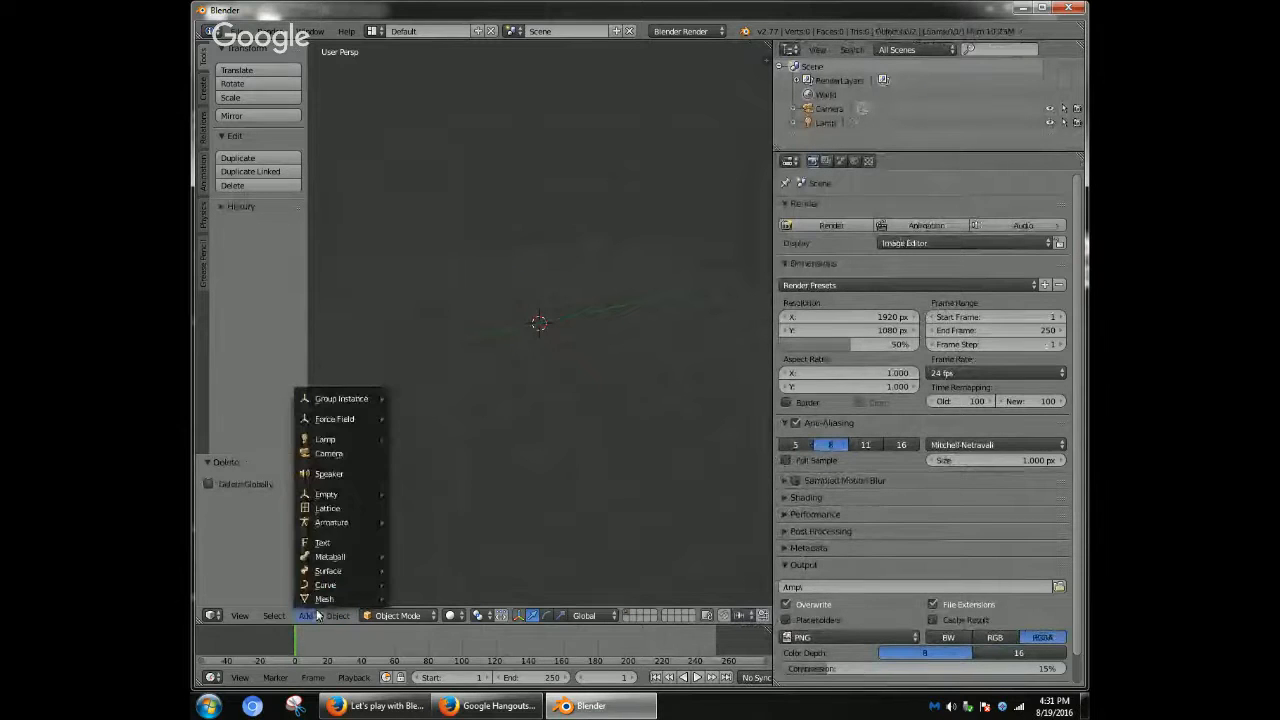
mouse_move(317, 600)
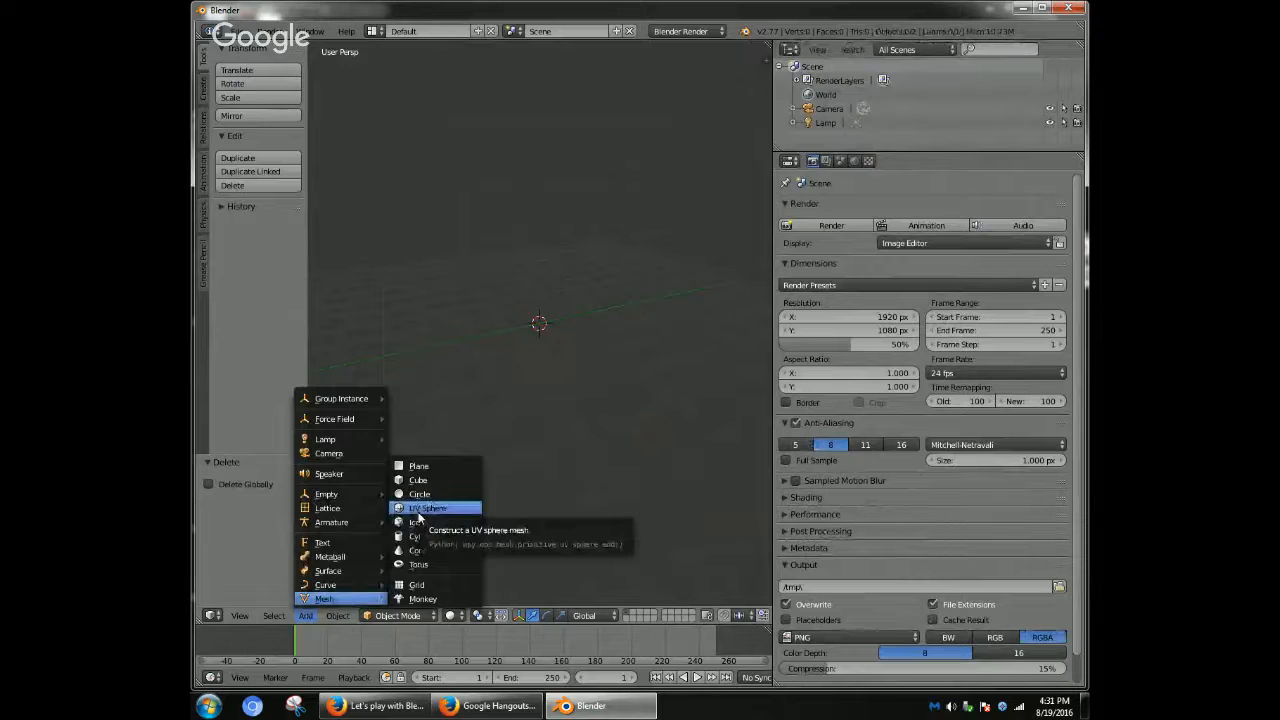
click(420, 510)
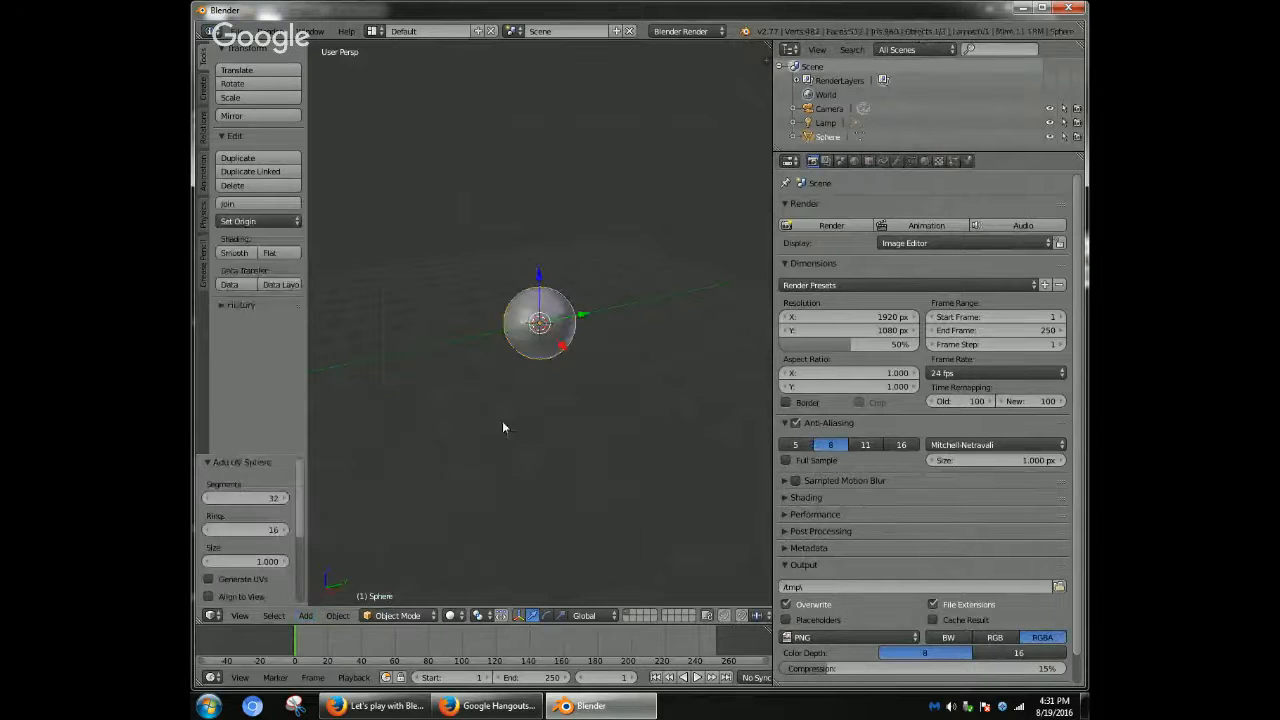
drag(543, 273, 541, 172)
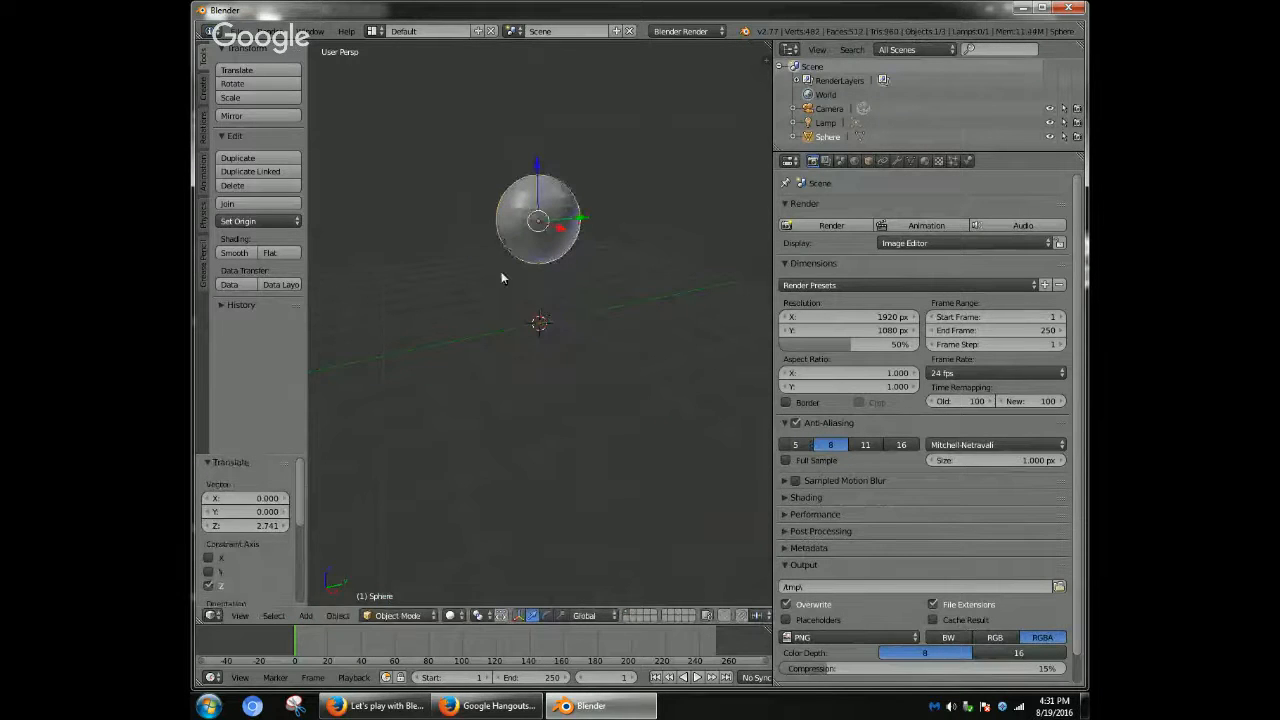
scroll(507, 273, up, 3)
scroll(508, 273, down, 1)
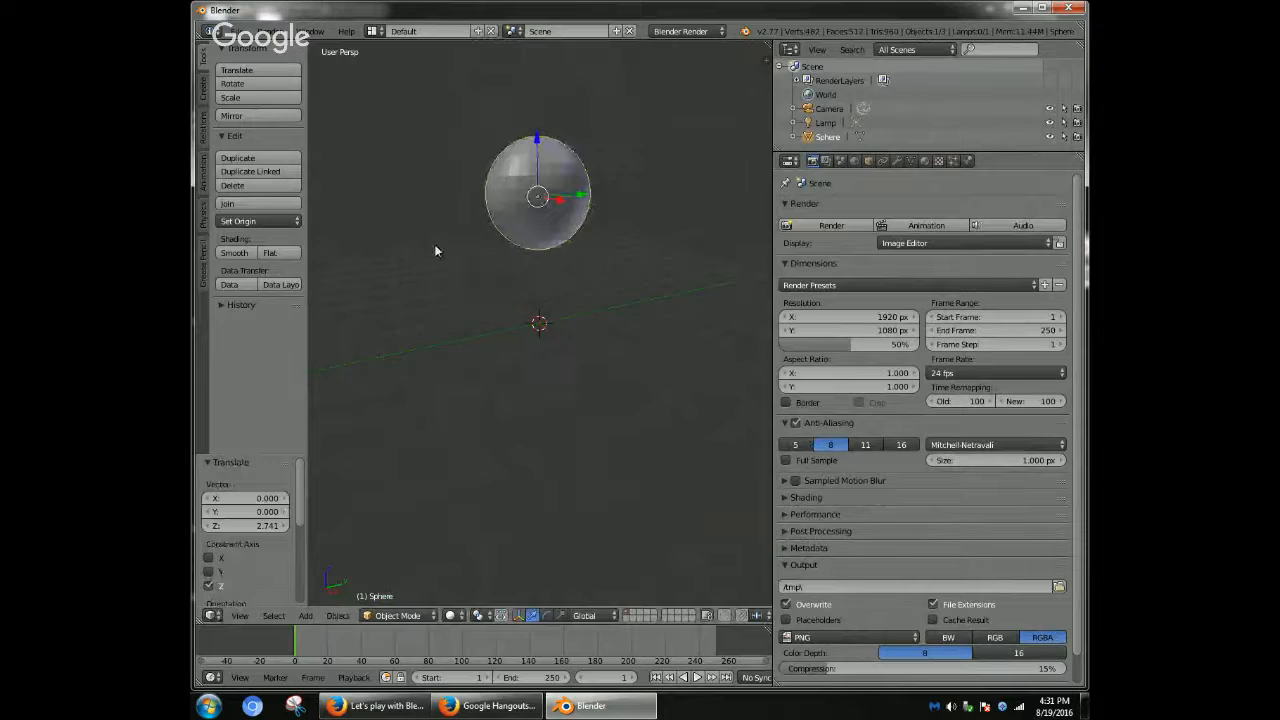
middle_drag(440, 232, 426, 297)
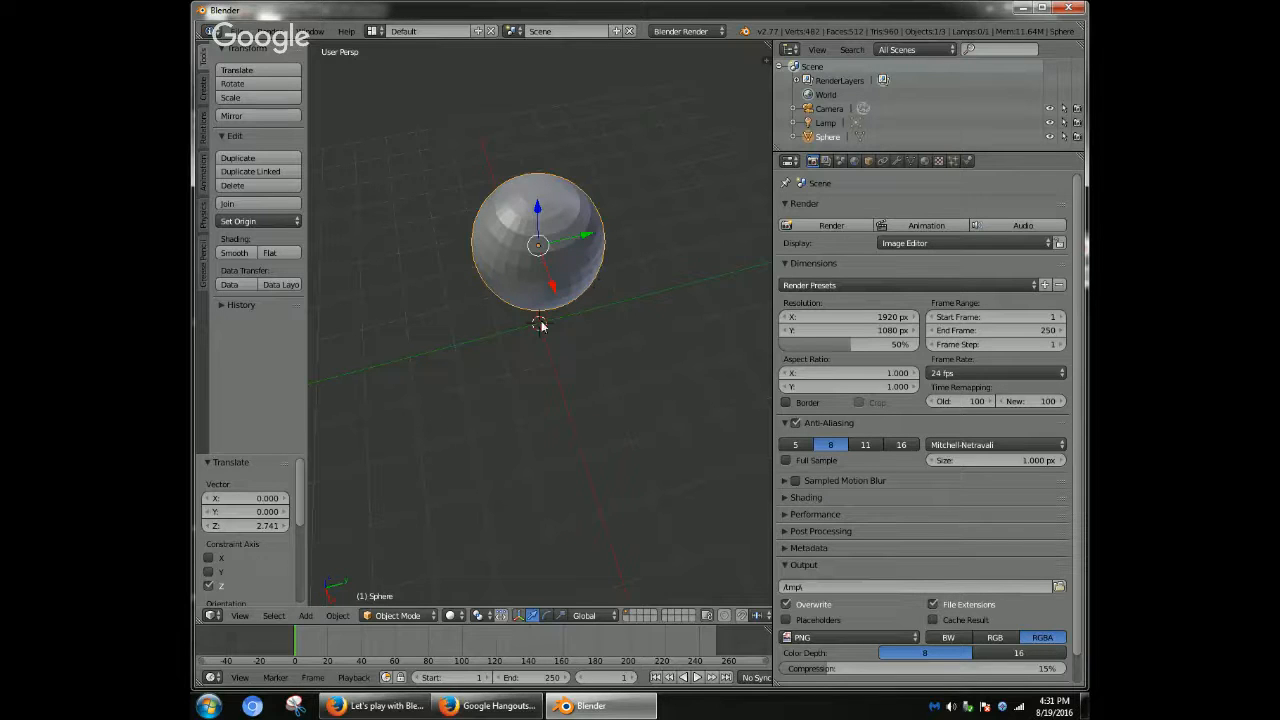
- Add a plane beneath the sphere and scale it up uniformly by about 3.4
click(305, 615)
mouse_move(322, 600)
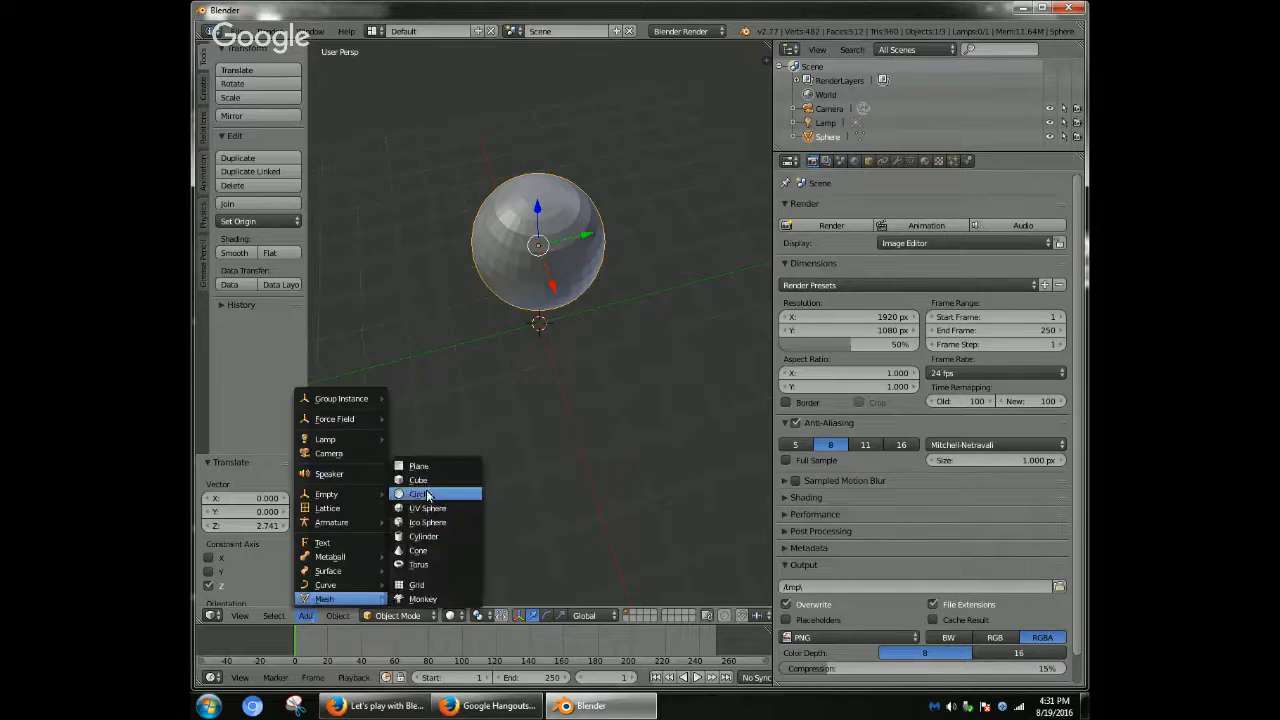
click(425, 464)
key(KP_5)
key(KP_4)
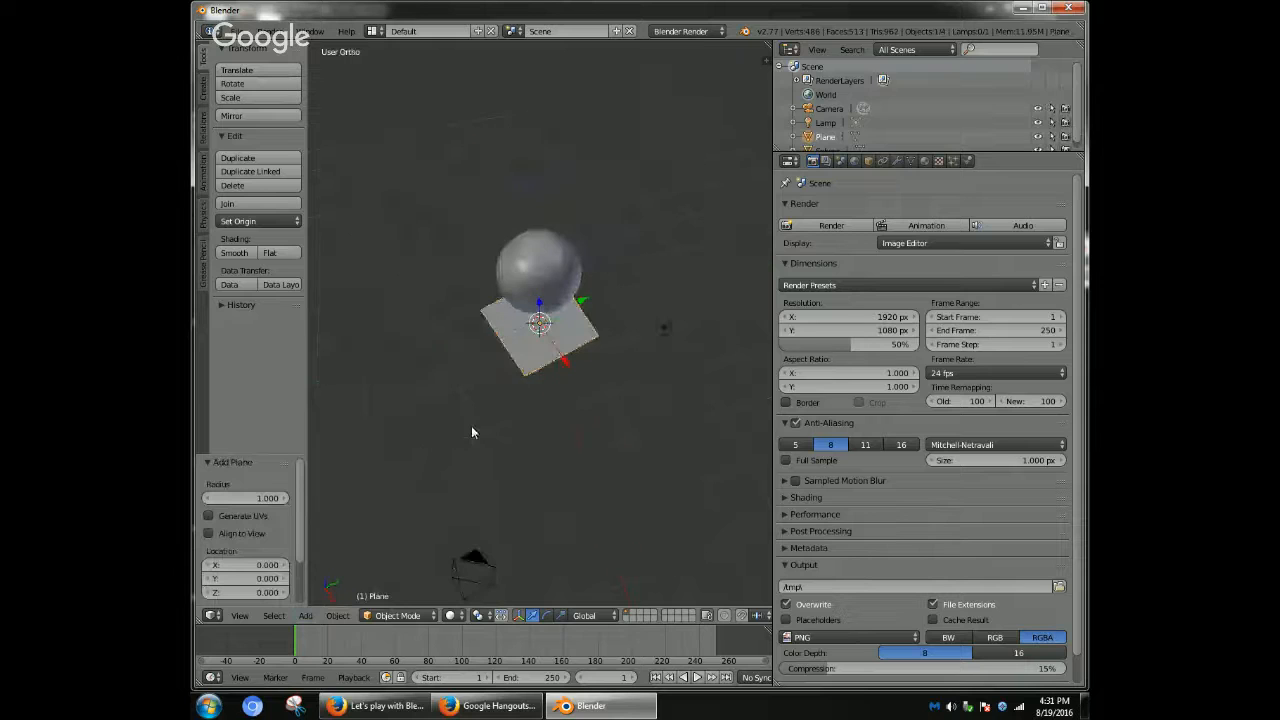
key(KP_5)
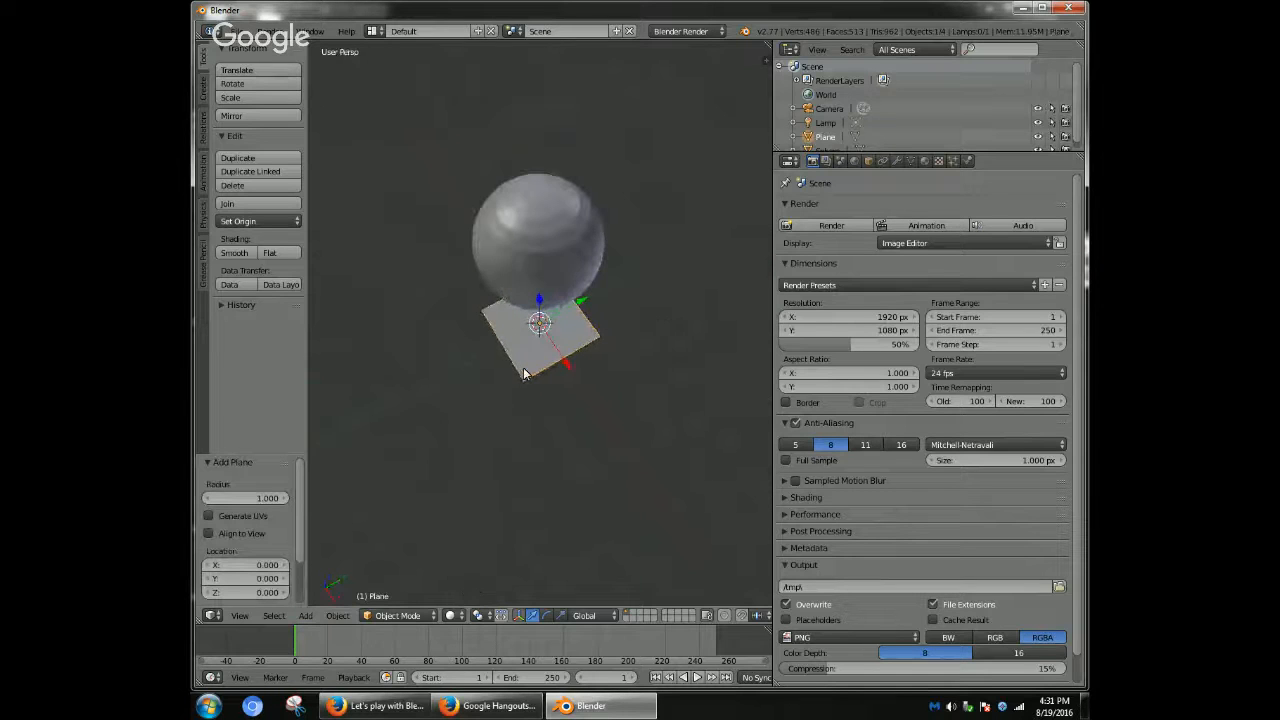
key(s)
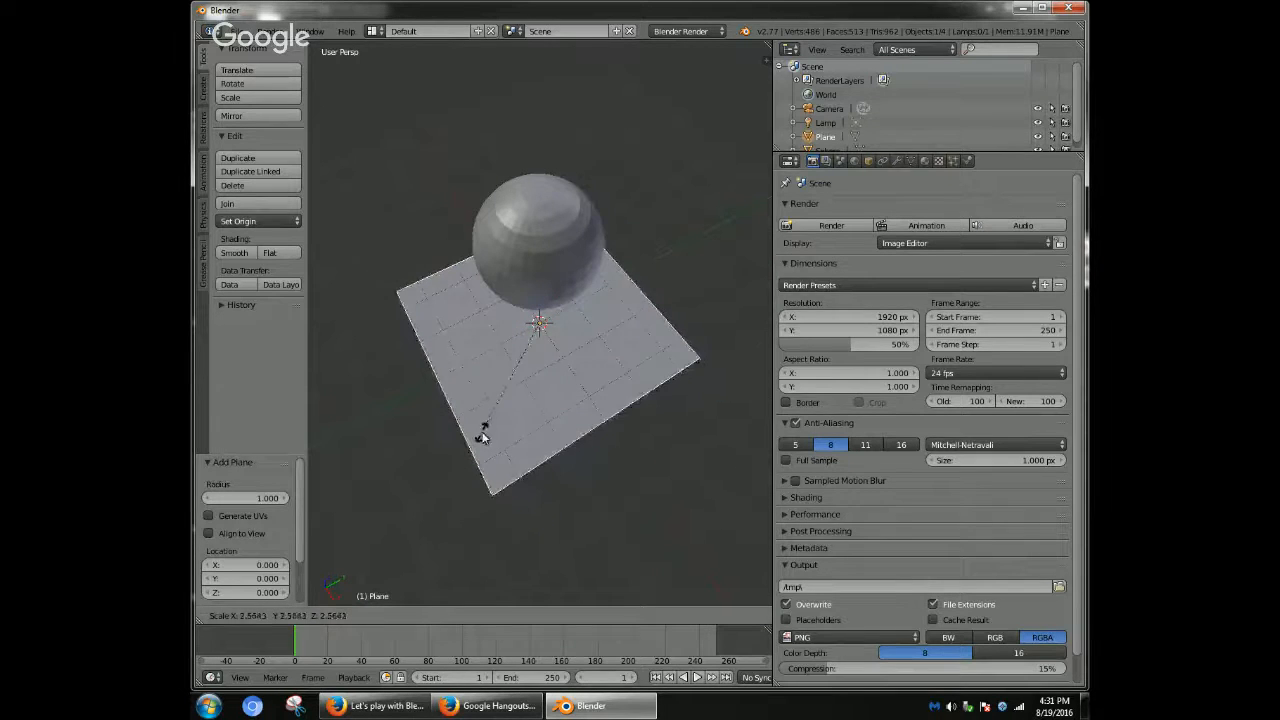
click(440, 458)
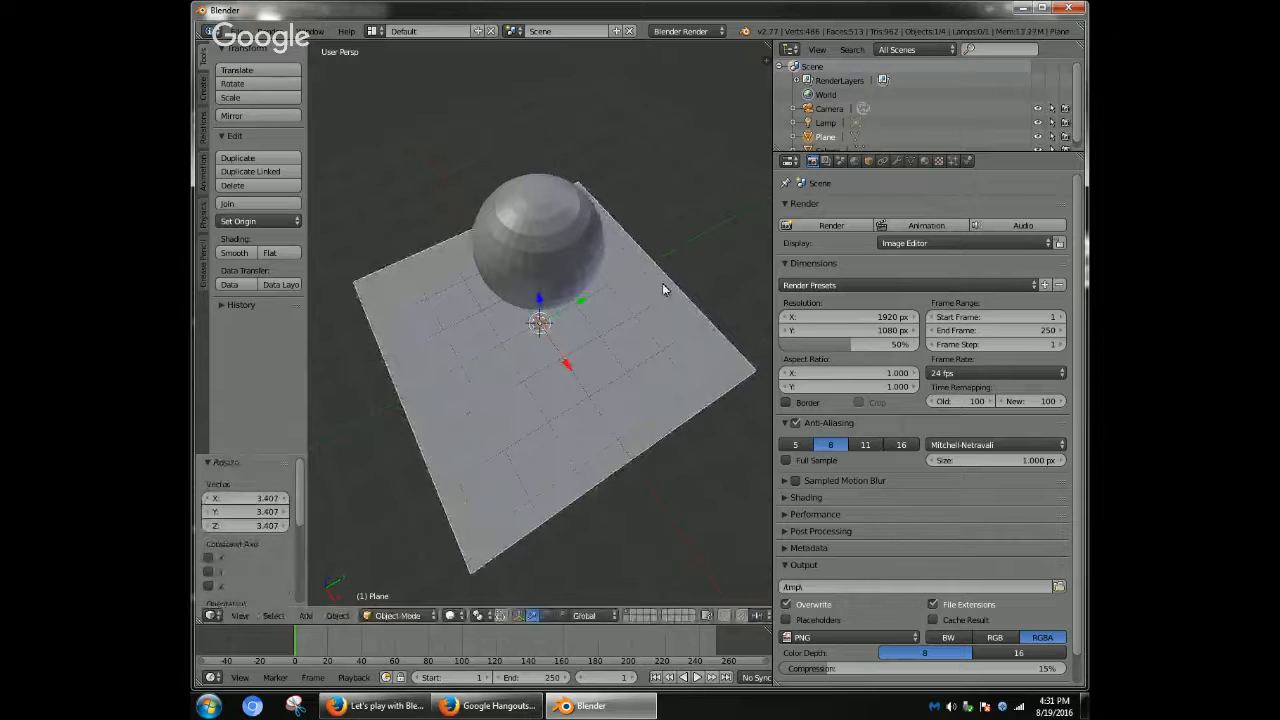
middle_drag(663, 289, 668, 209)
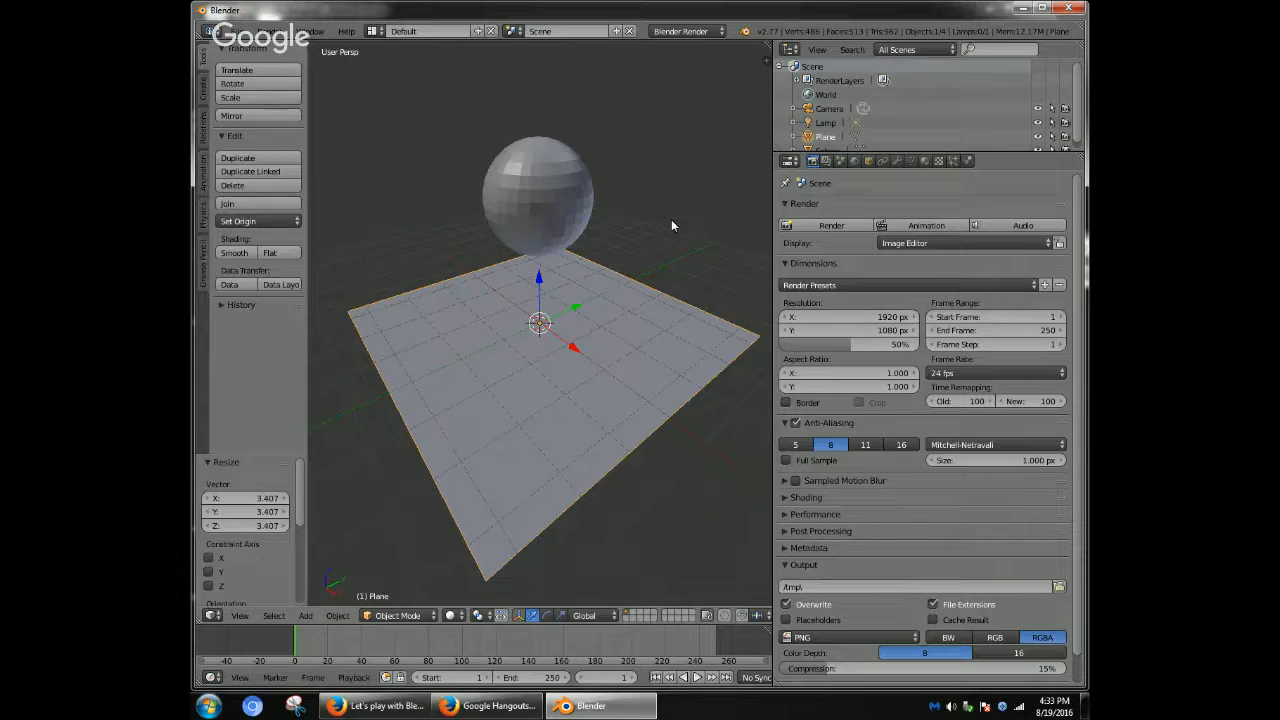
- Add a Collision modifier to the plane
right_click(585, 186)
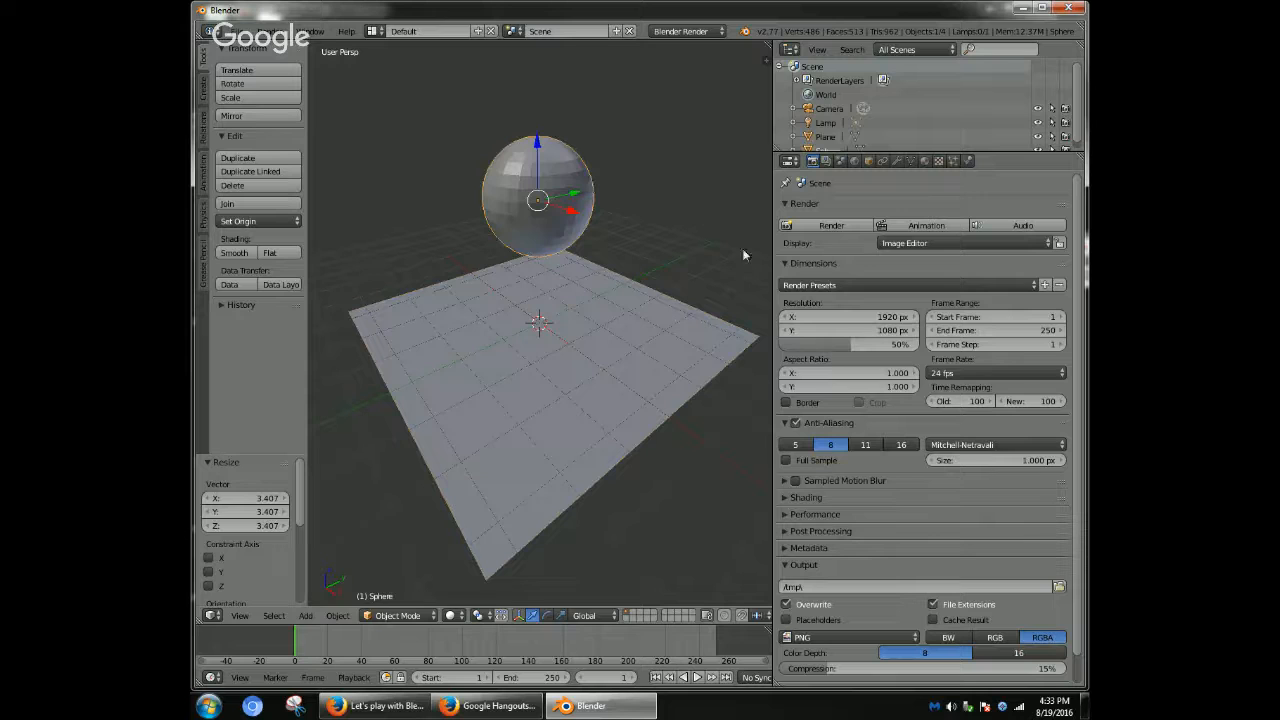
click(897, 161)
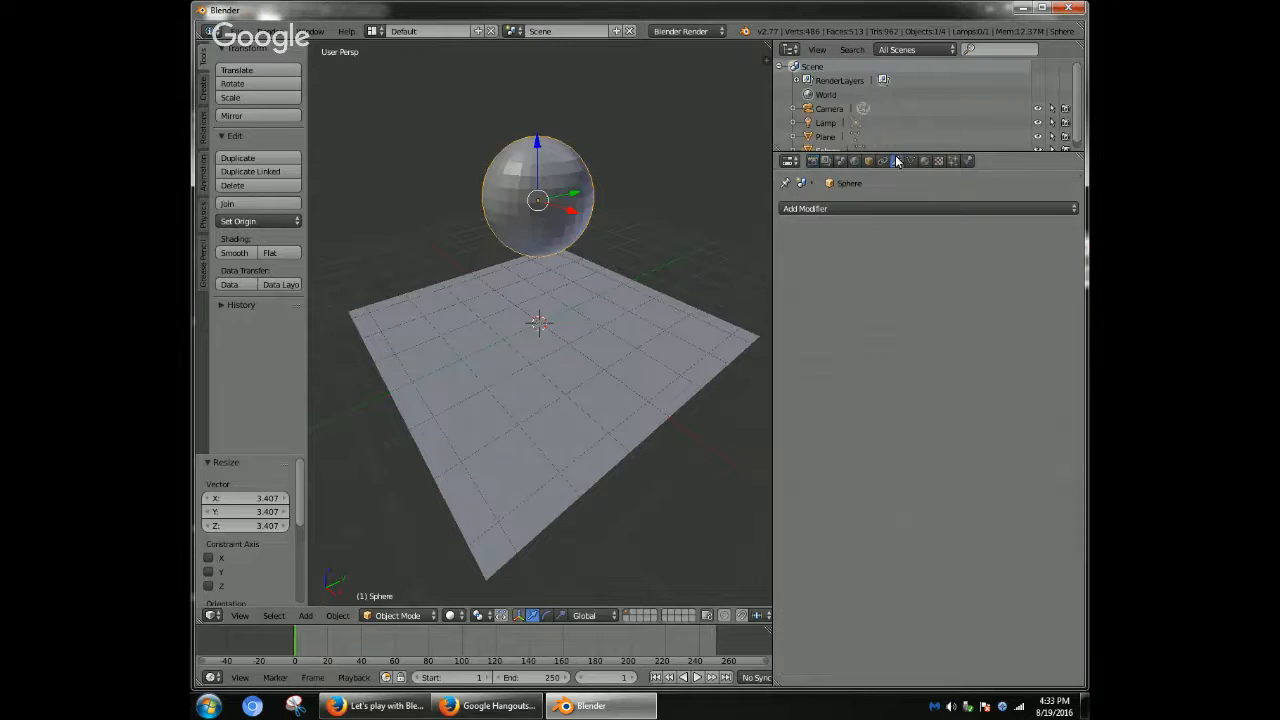
right_click(597, 357)
click(834, 209)
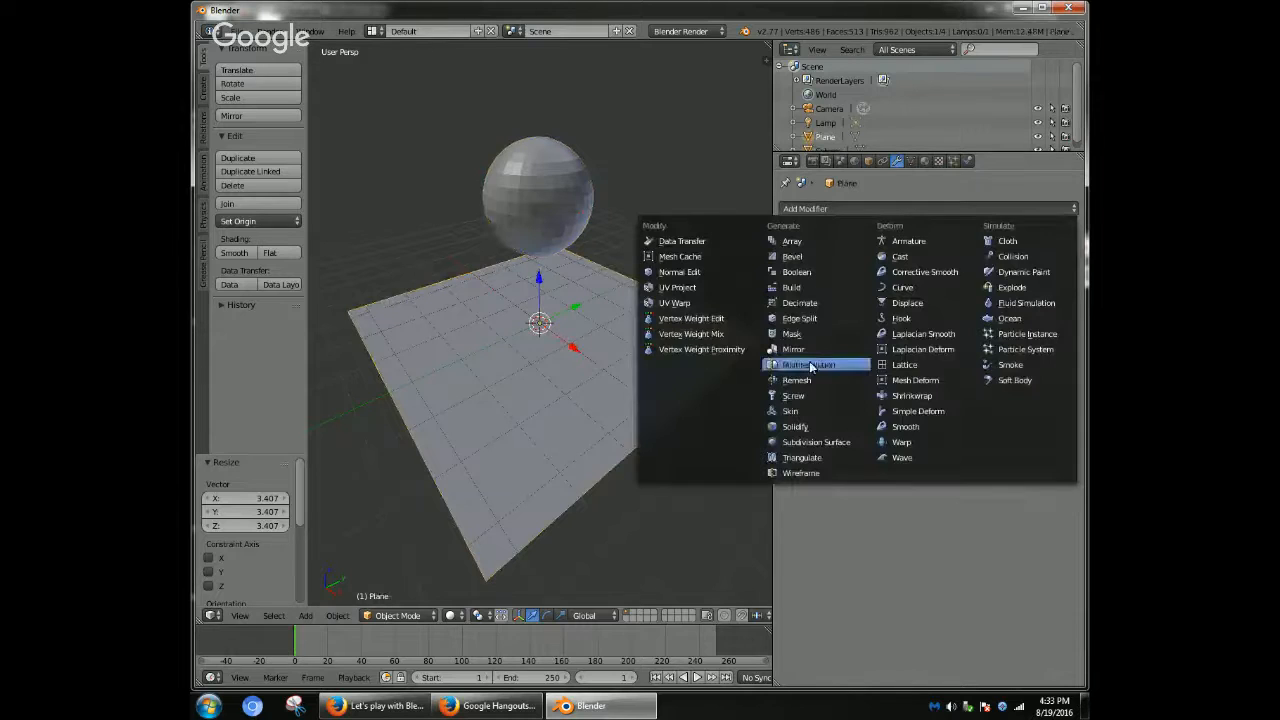
click(1012, 256)
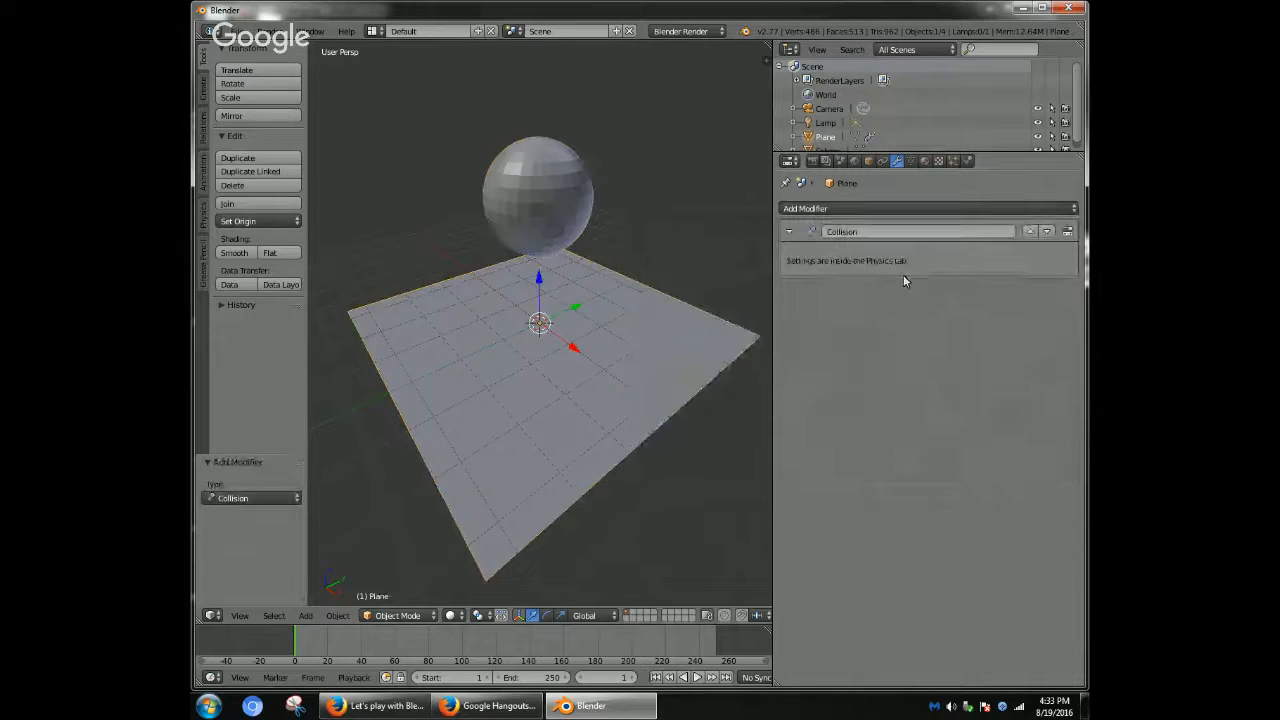
- Set the plane's particle damping factor and particle friction factor to 1 in its collision physics settings
click(967, 161)
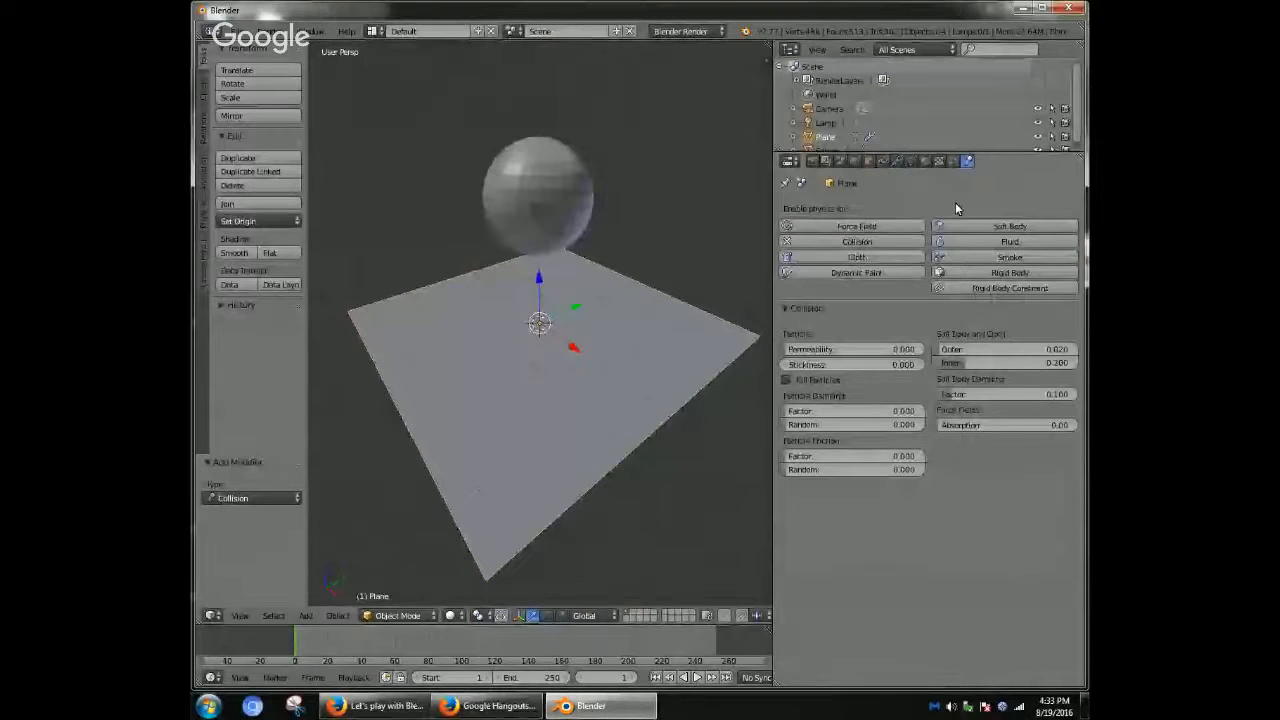
click(860, 411)
text(1)
key(Return)
click(833, 456)
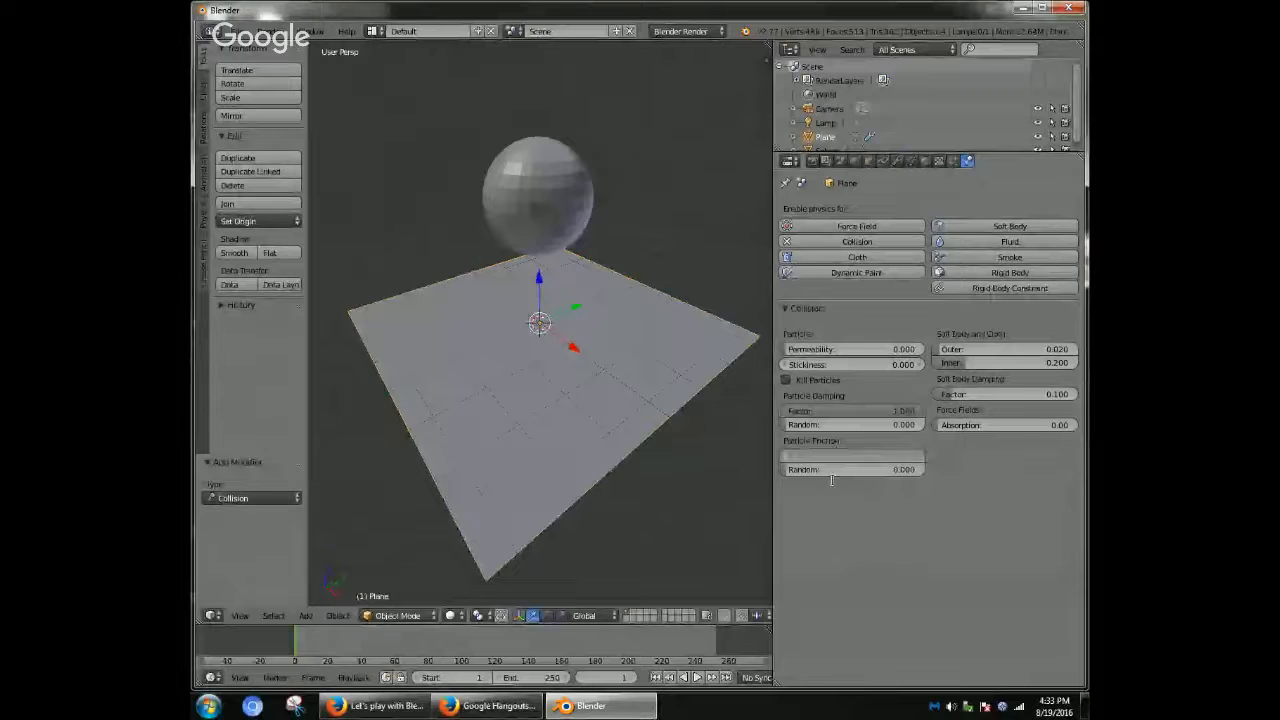
text(1)
key(Return)
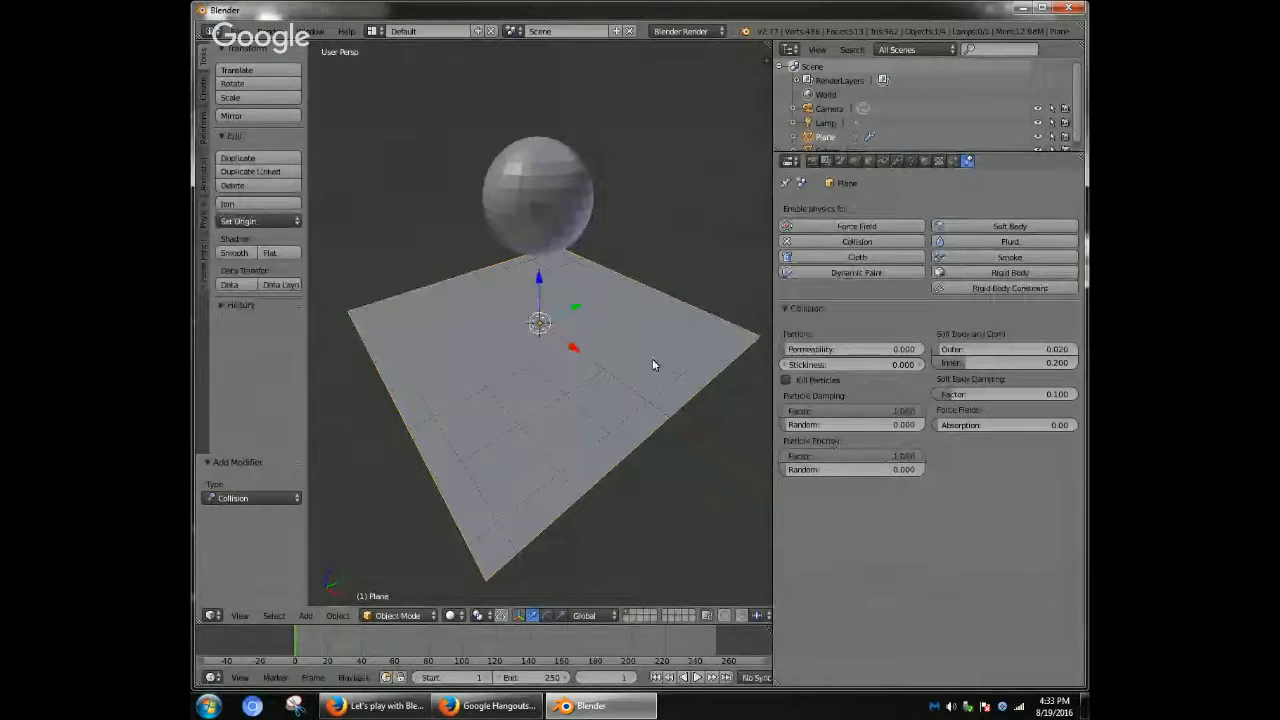
- Enable active Rigid Body physics on the sphere, play the simulation briefly and return to the start of the timeline
right_click(535, 195)
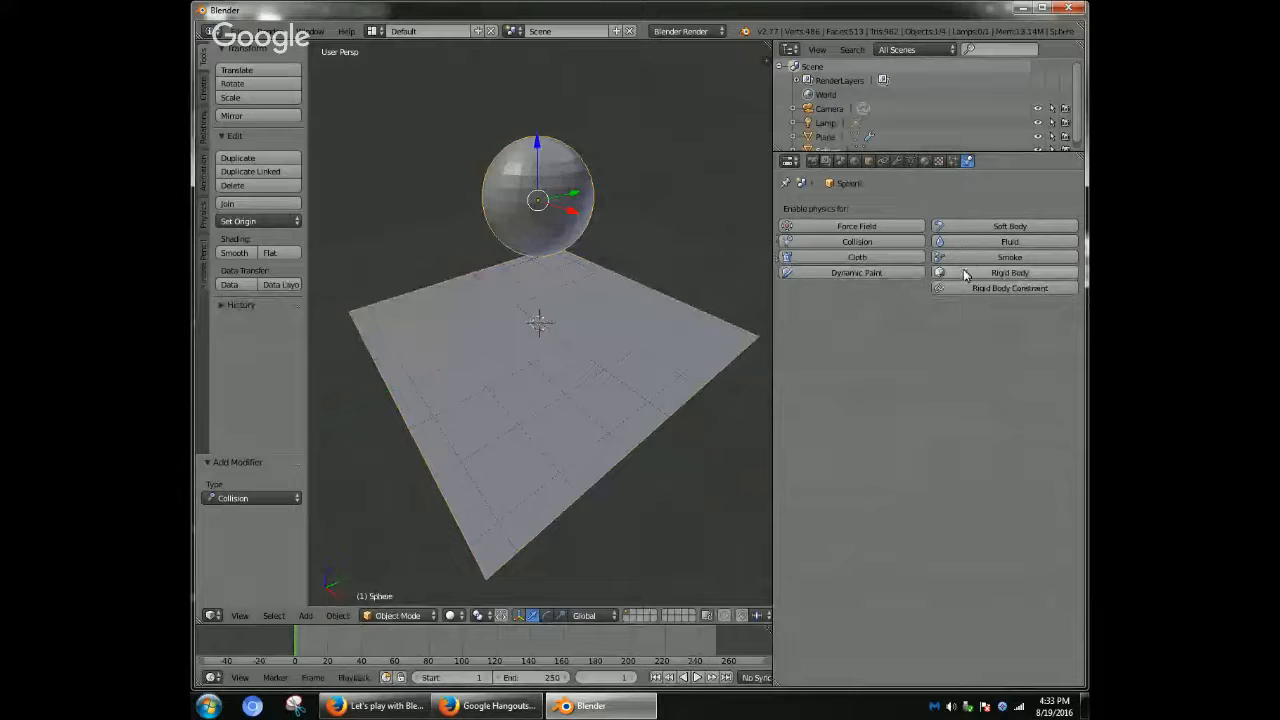
click(1005, 273)
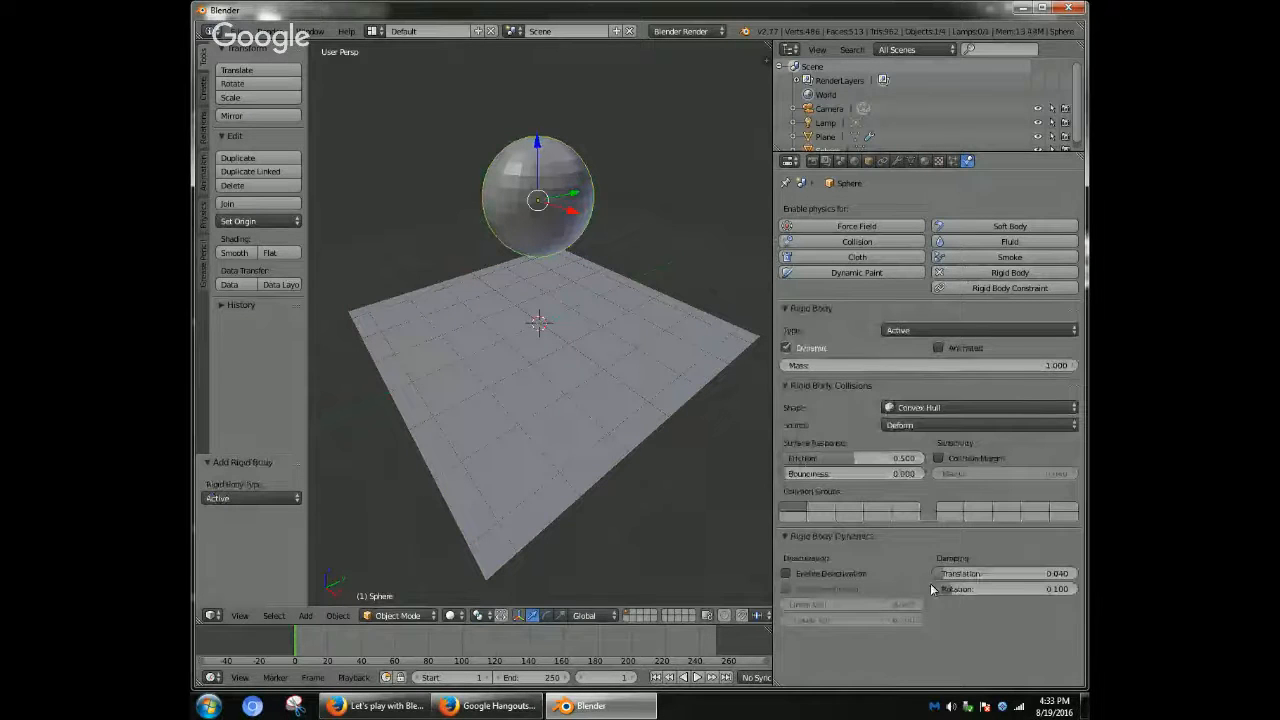
click(697, 677)
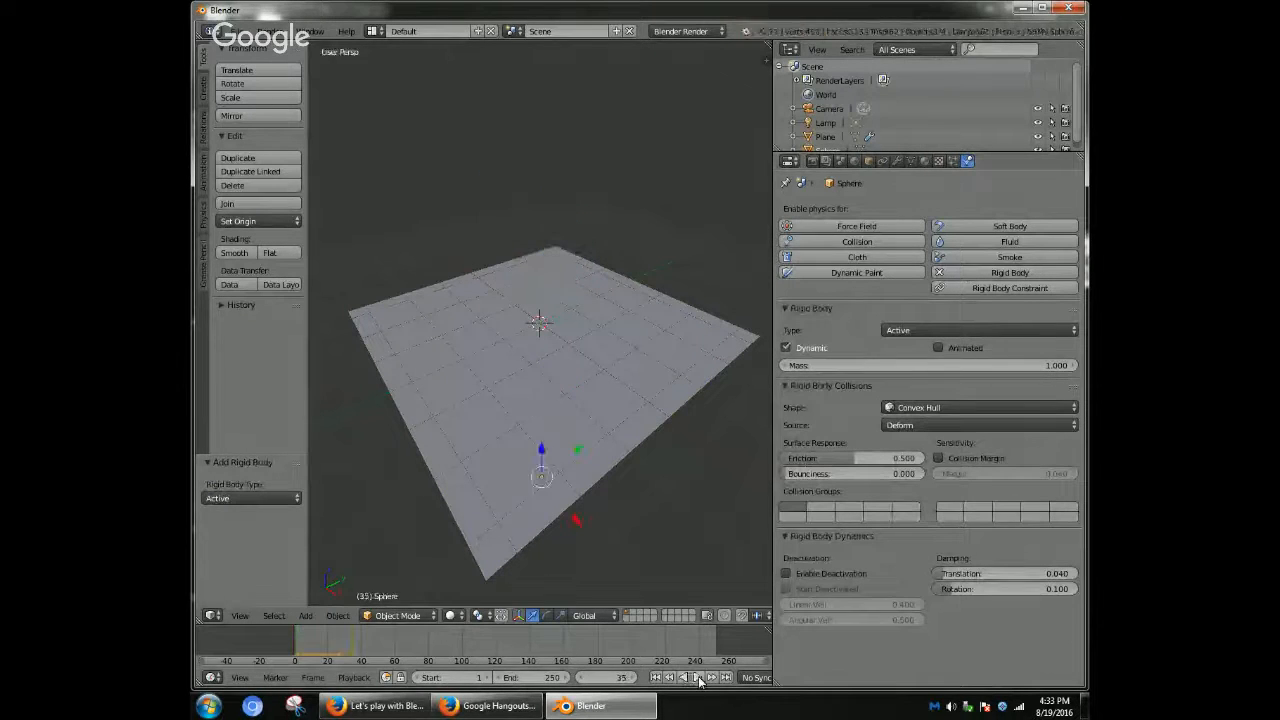
click(697, 677)
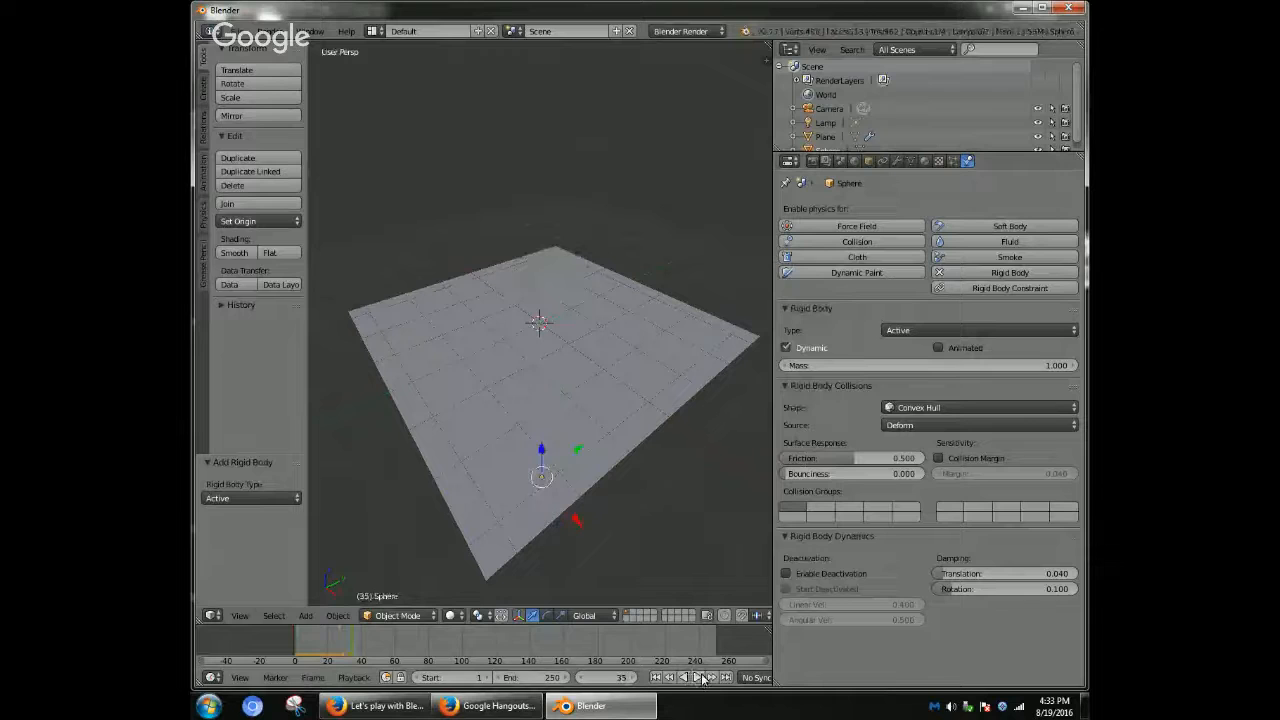
click(300, 640)
- Try a Fixed rigid body constraint on the sphere, play the simulation from the start, and remove the constraint
click(1001, 288)
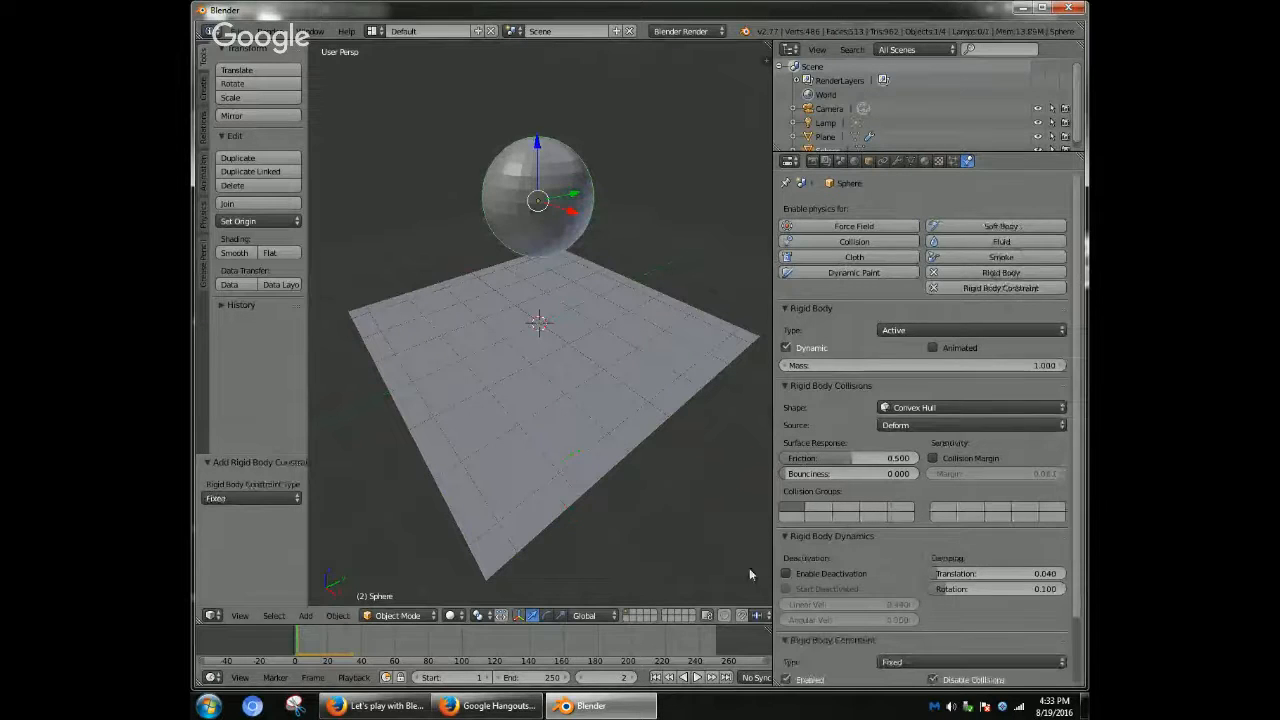
click(697, 677)
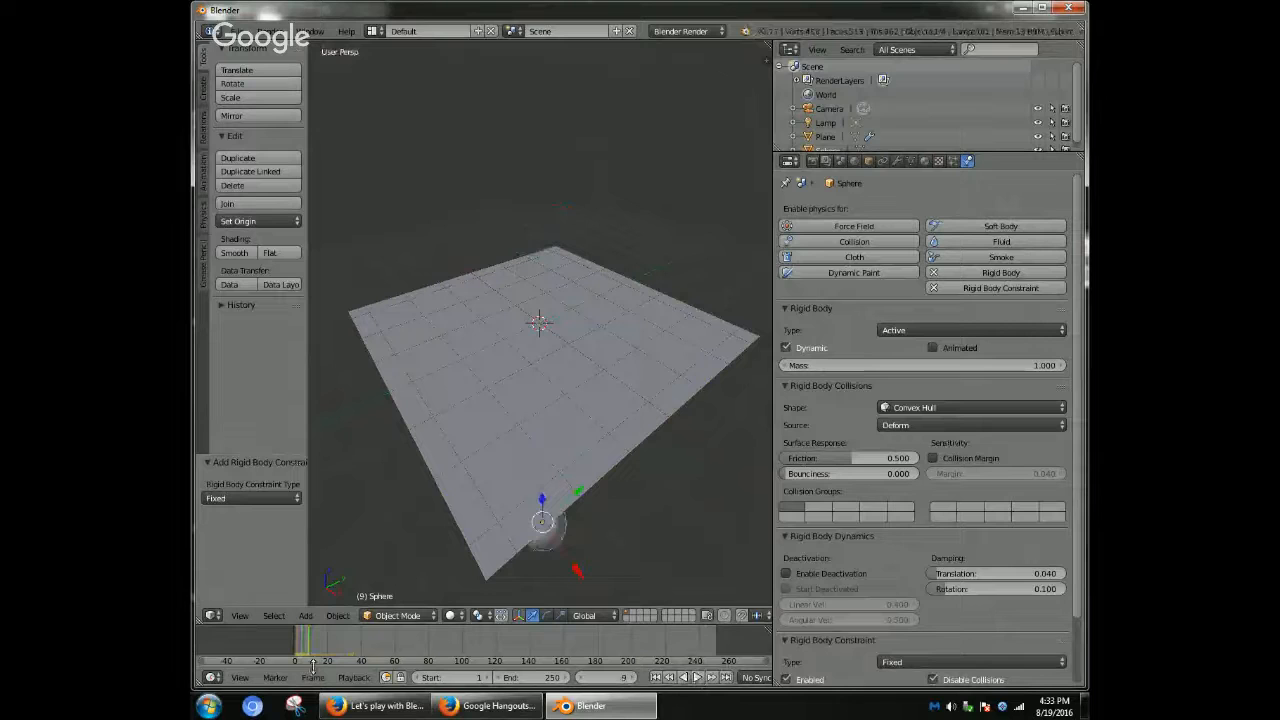
drag(304, 650, 294, 648)
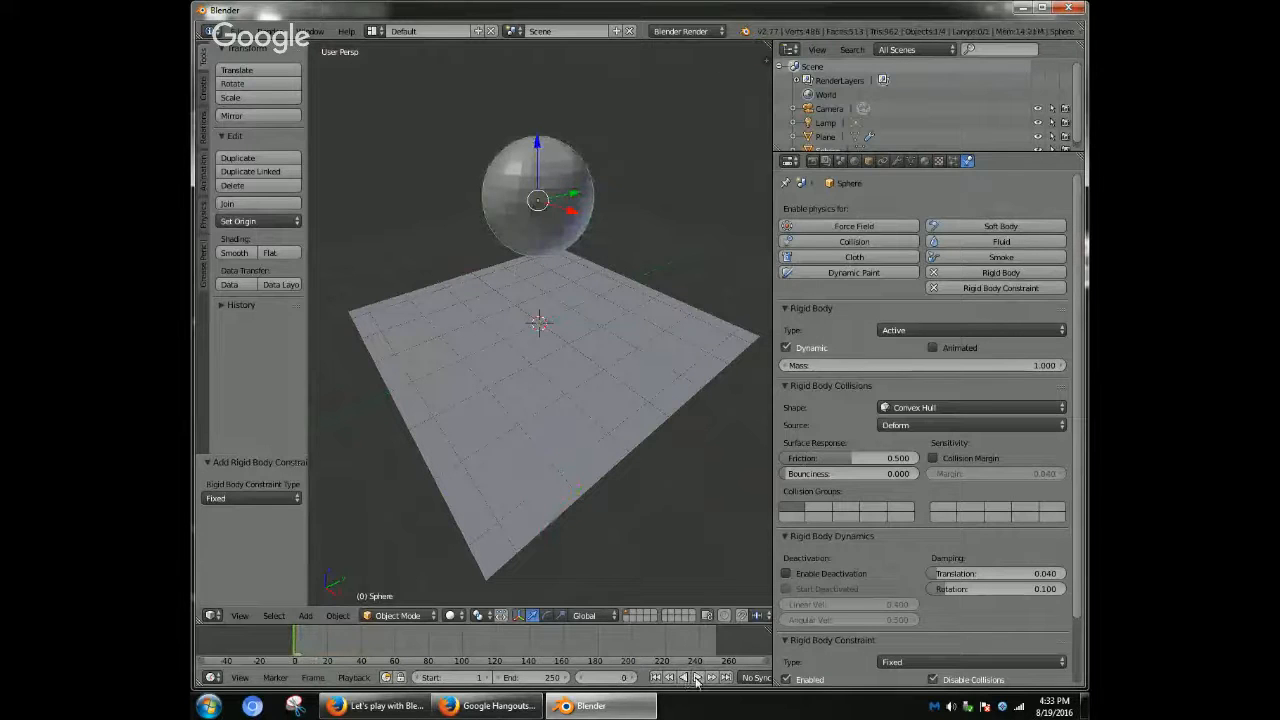
click(697, 677)
click(295, 650)
click(1007, 287)
- Try a Fixed rigid body constraint on the plane, play the simulation, rewind to frame 0 and remove the constraint
click(825, 136)
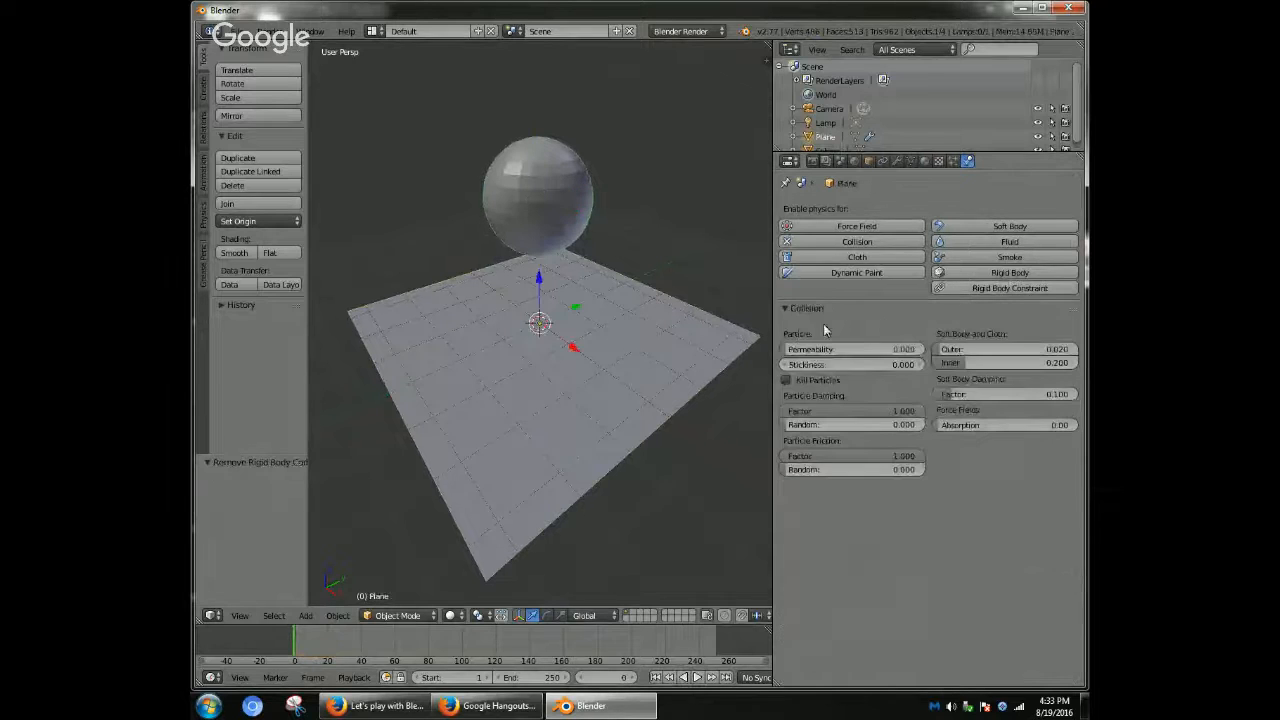
click(970, 290)
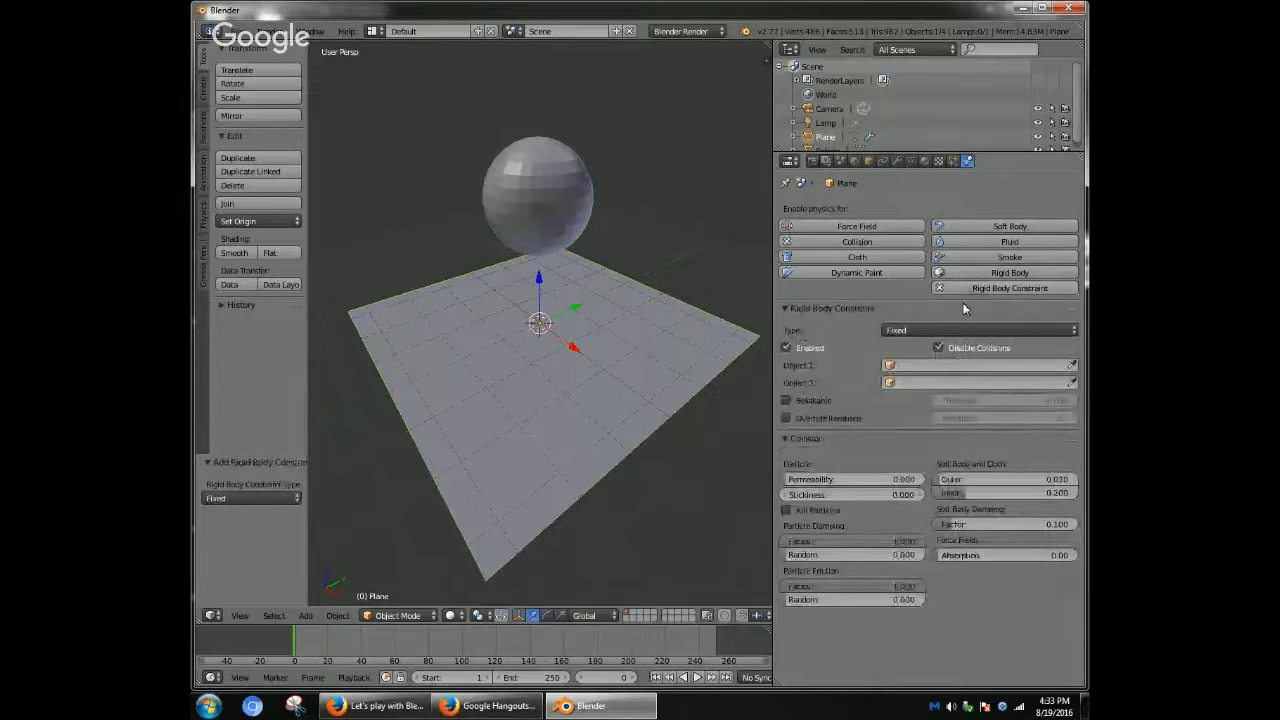
click(697, 677)
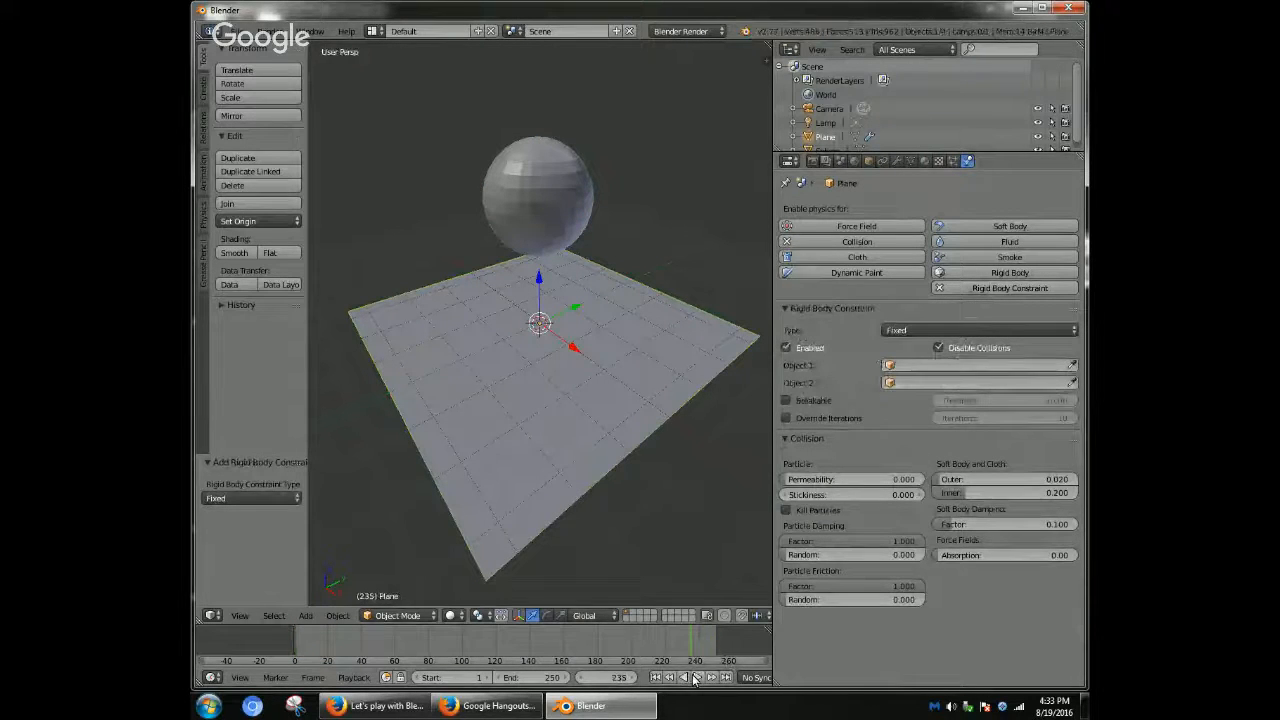
click(698, 678)
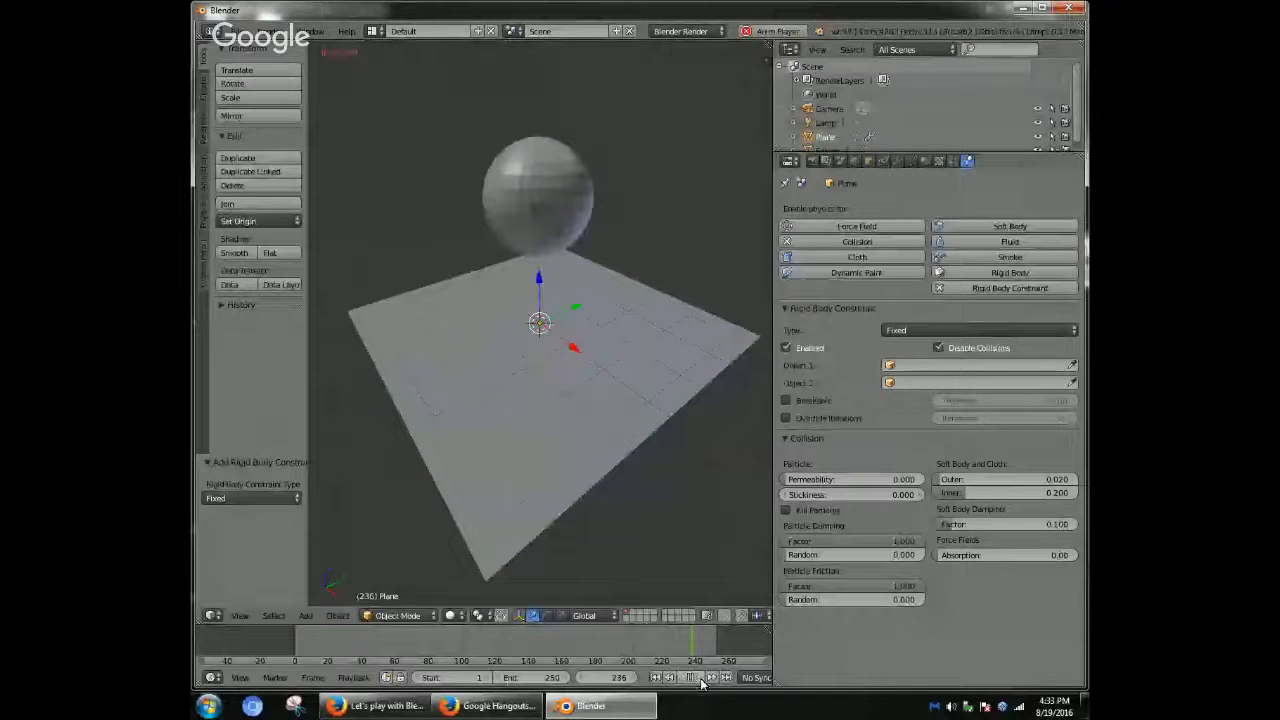
click(698, 681)
click(295, 645)
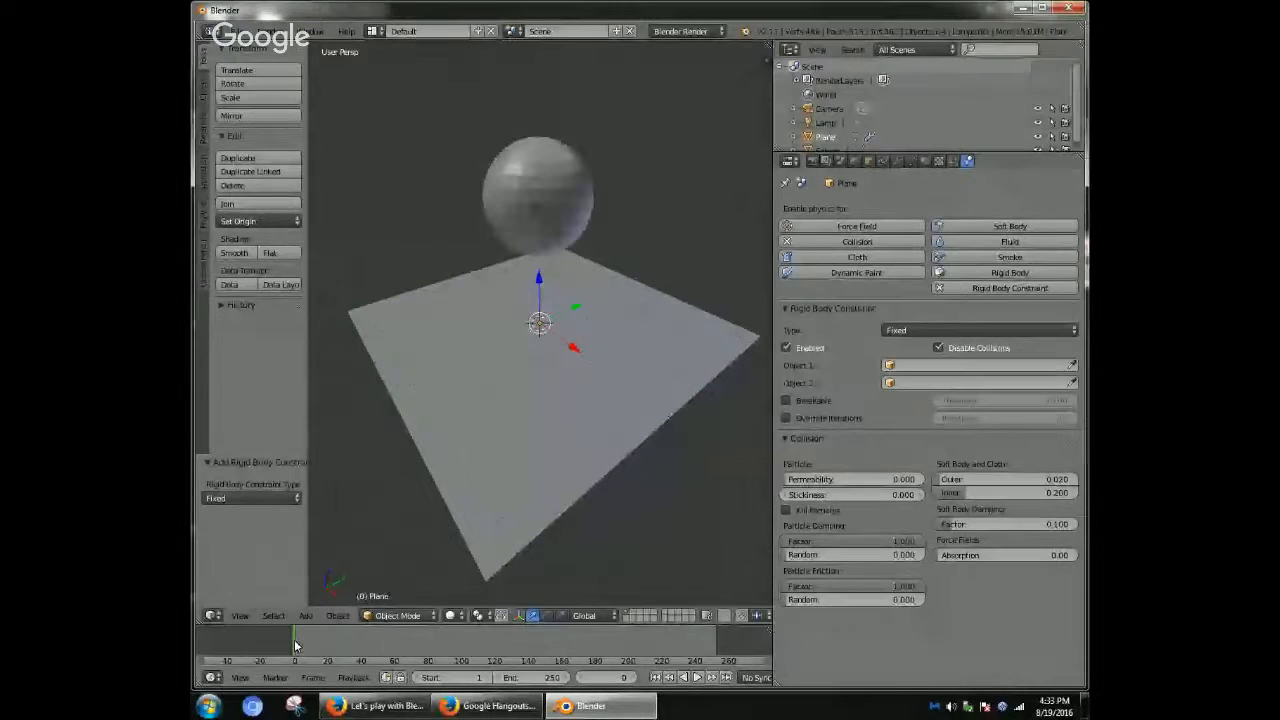
click(957, 288)
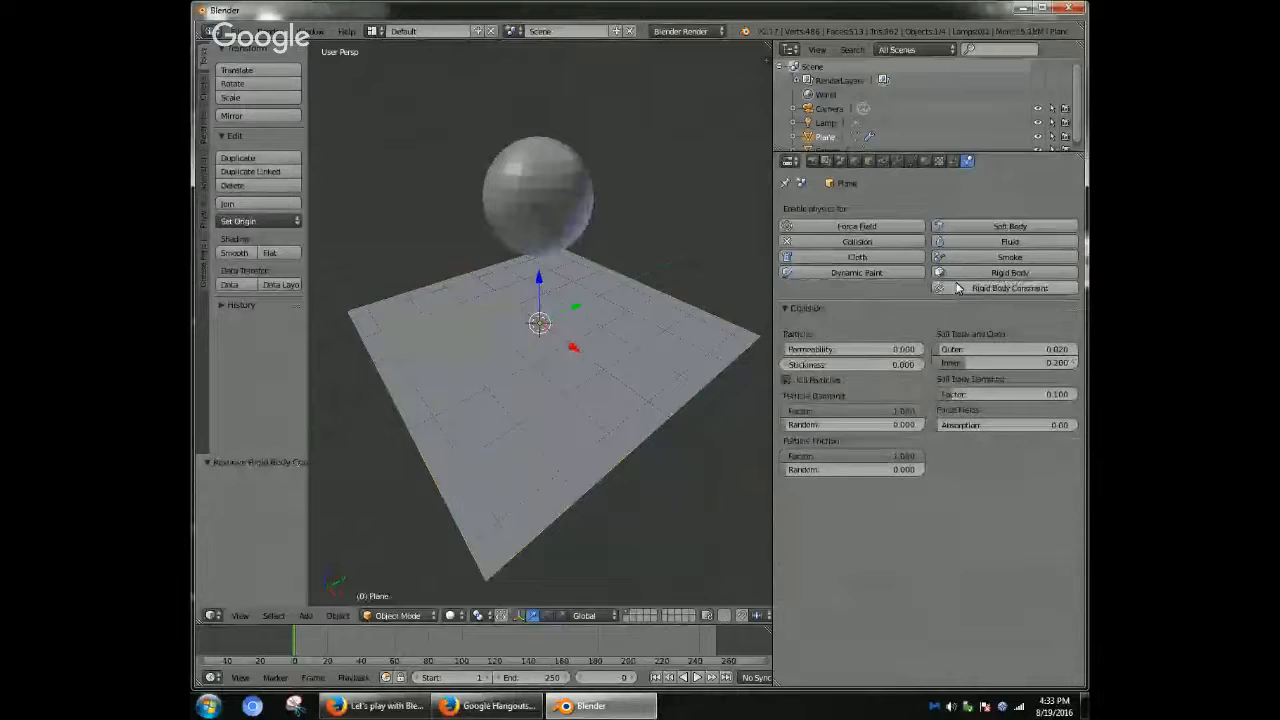
- Enable Collision physics on the sphere, play the simulation briefly and return to frame 1
right_click(562, 223)
click(867, 243)
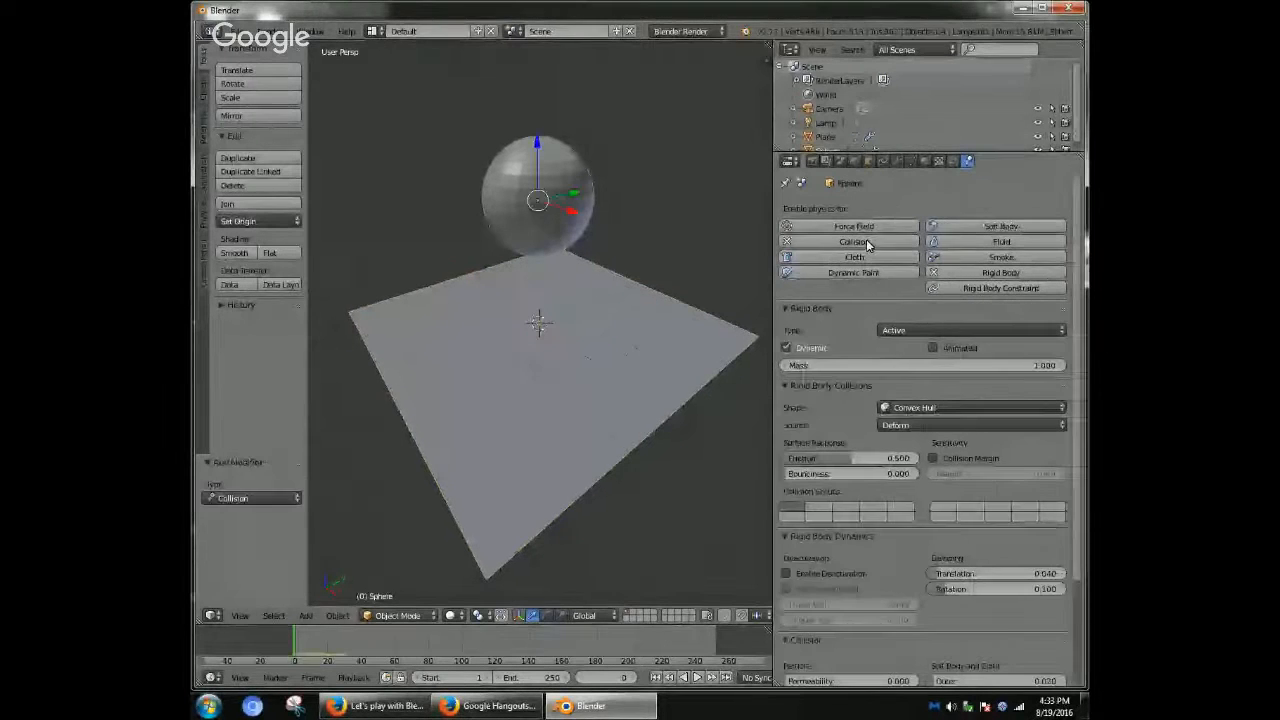
click(698, 681)
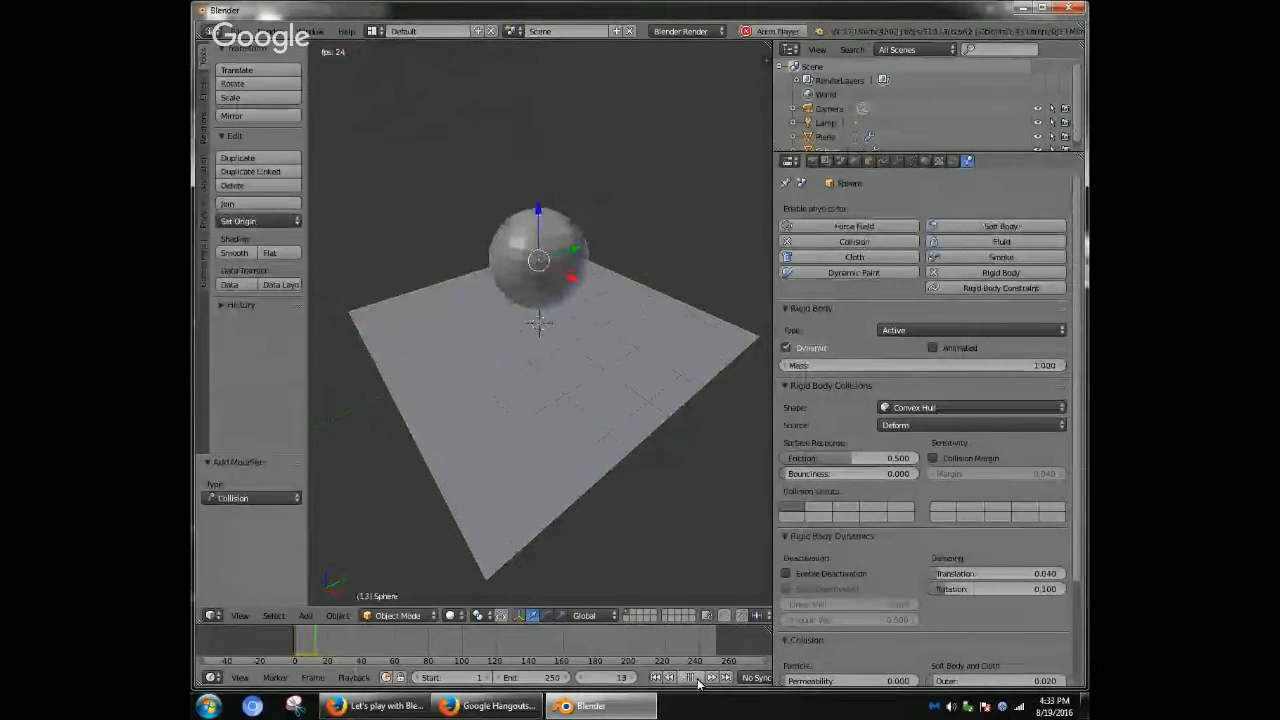
click(698, 682)
click(296, 638)
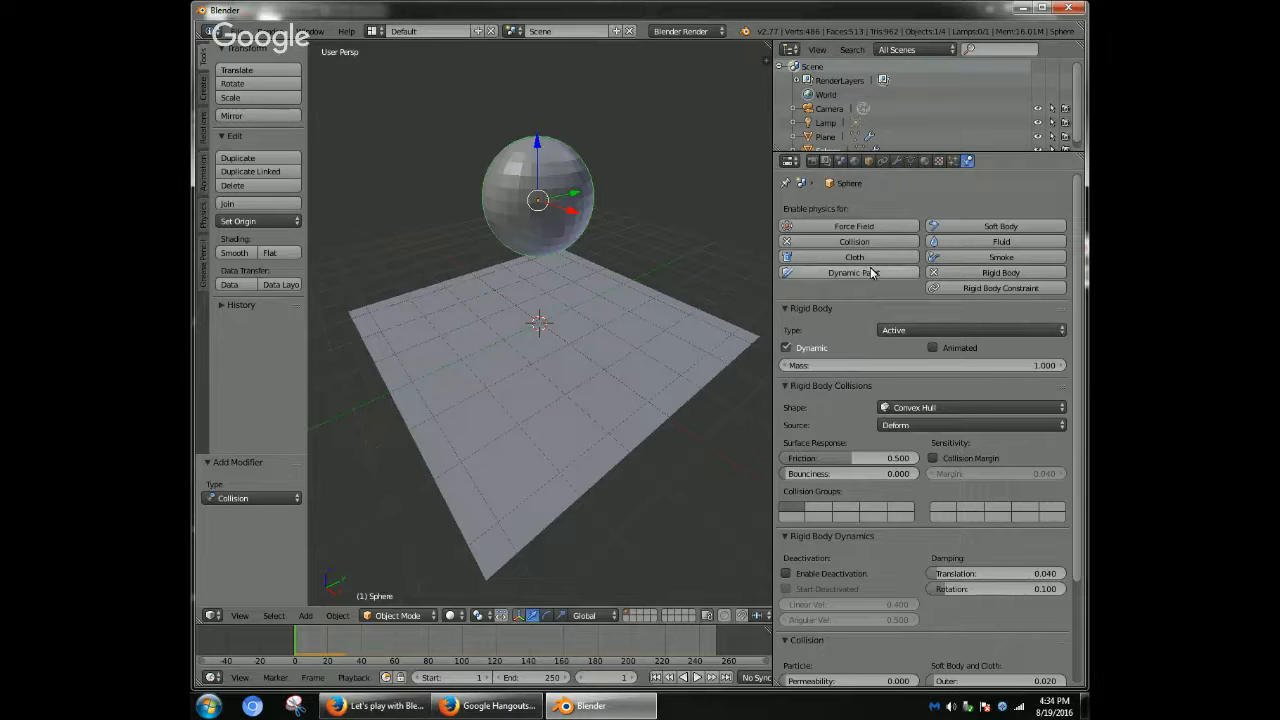
- Add a Fixed rigid body constraint to the plane with the Sphere as Object 1, and play the simulation briefly
right_click(544, 398)
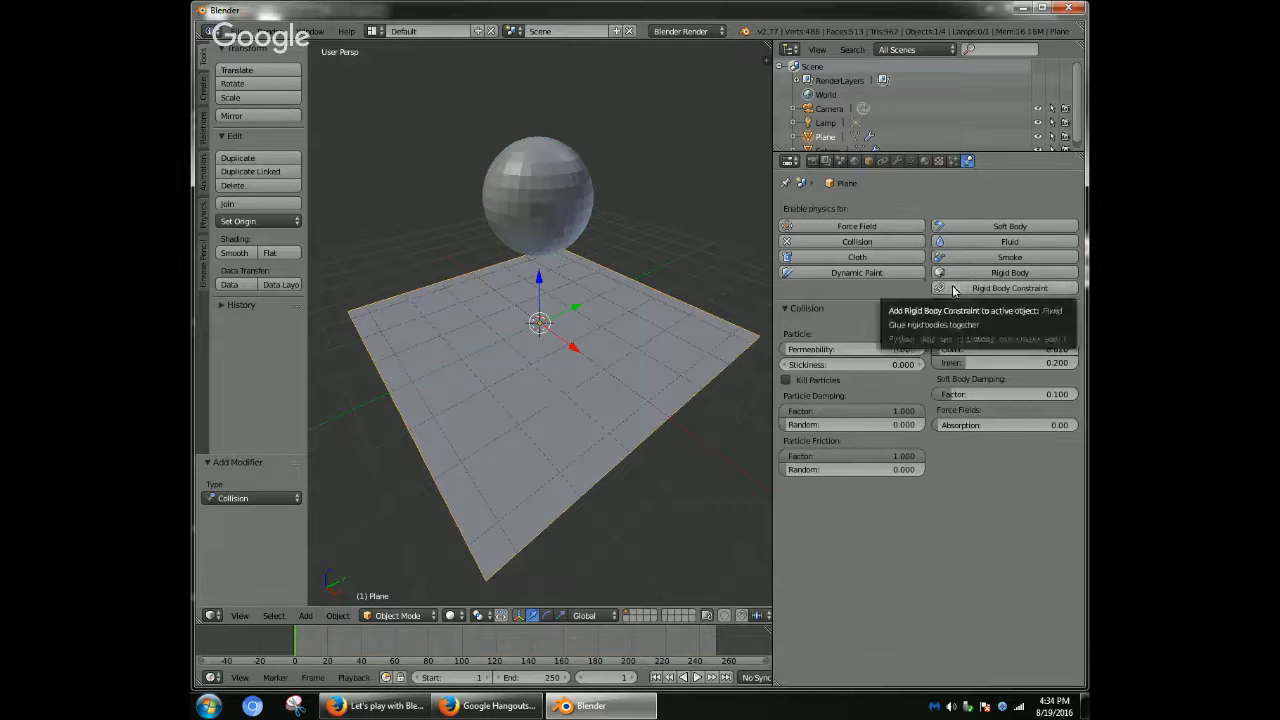
click(953, 289)
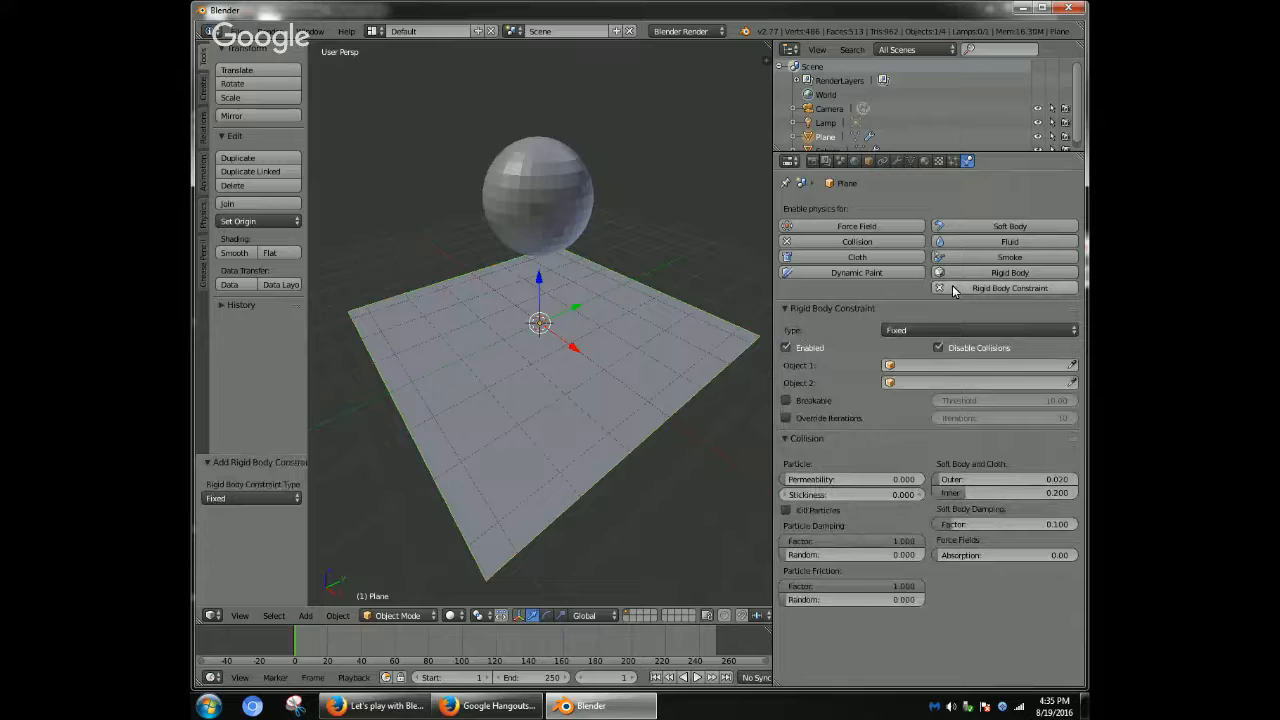
click(935, 366)
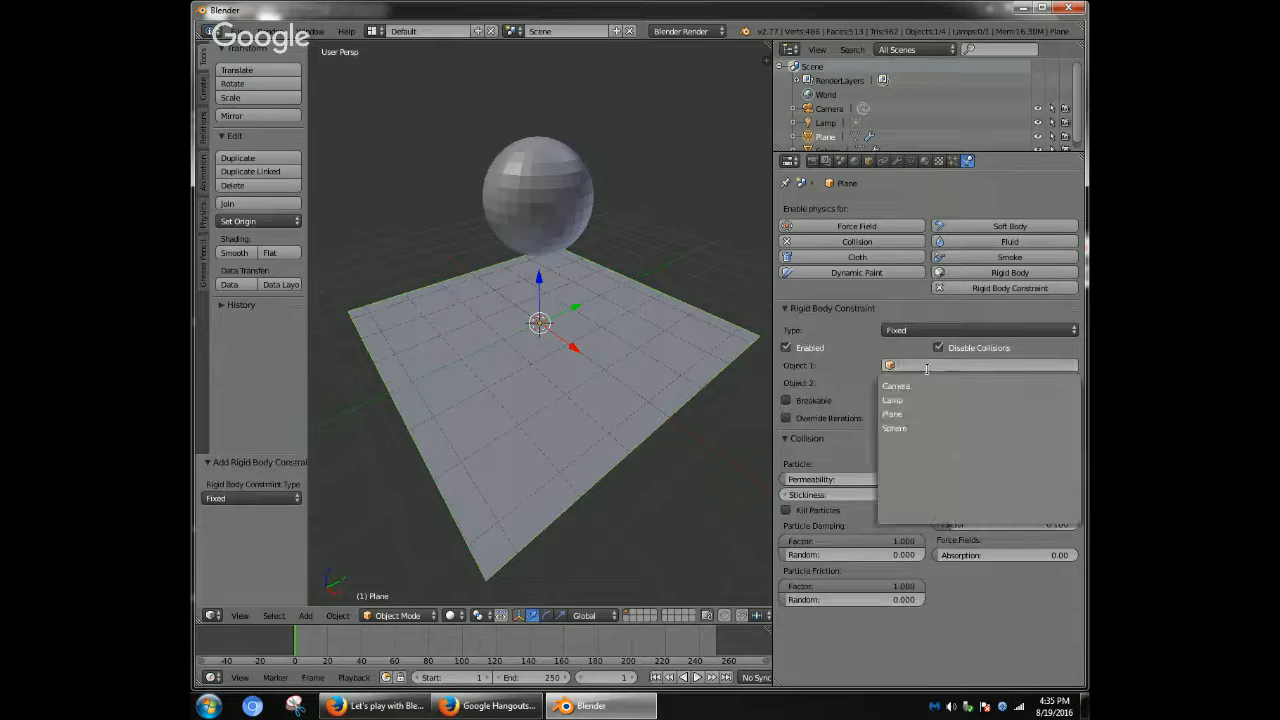
click(900, 428)
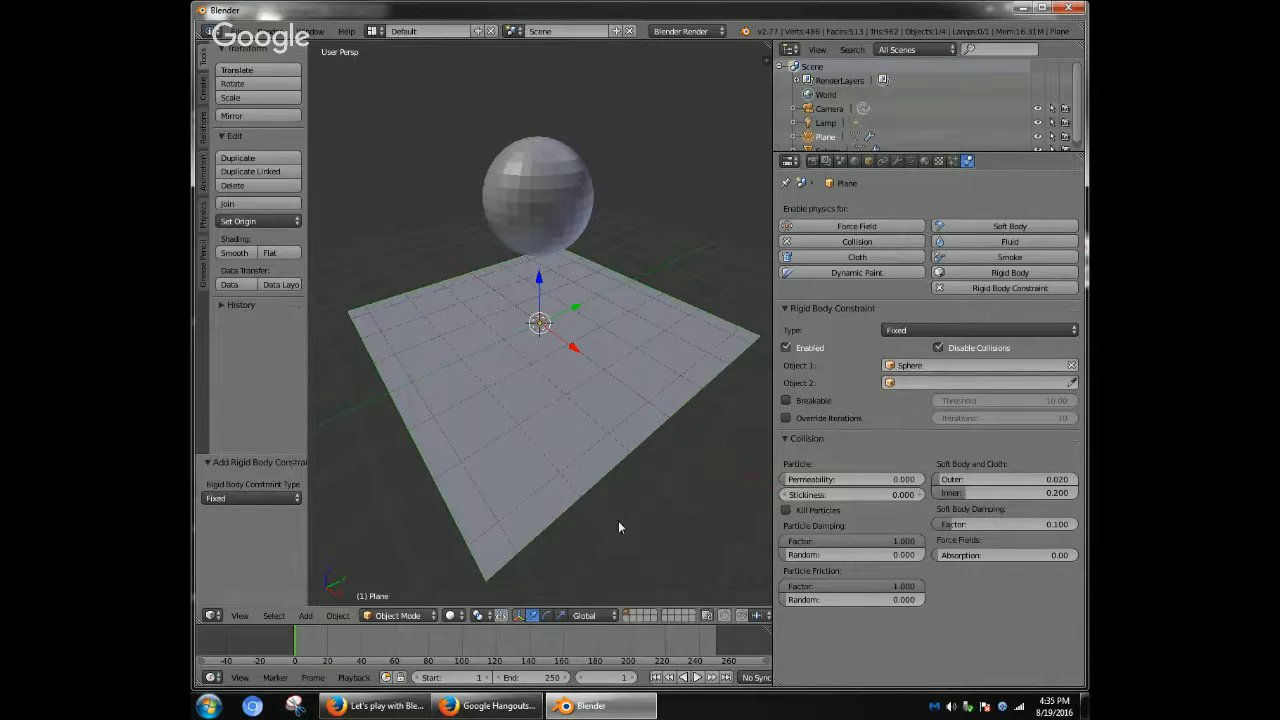
click(690, 678)
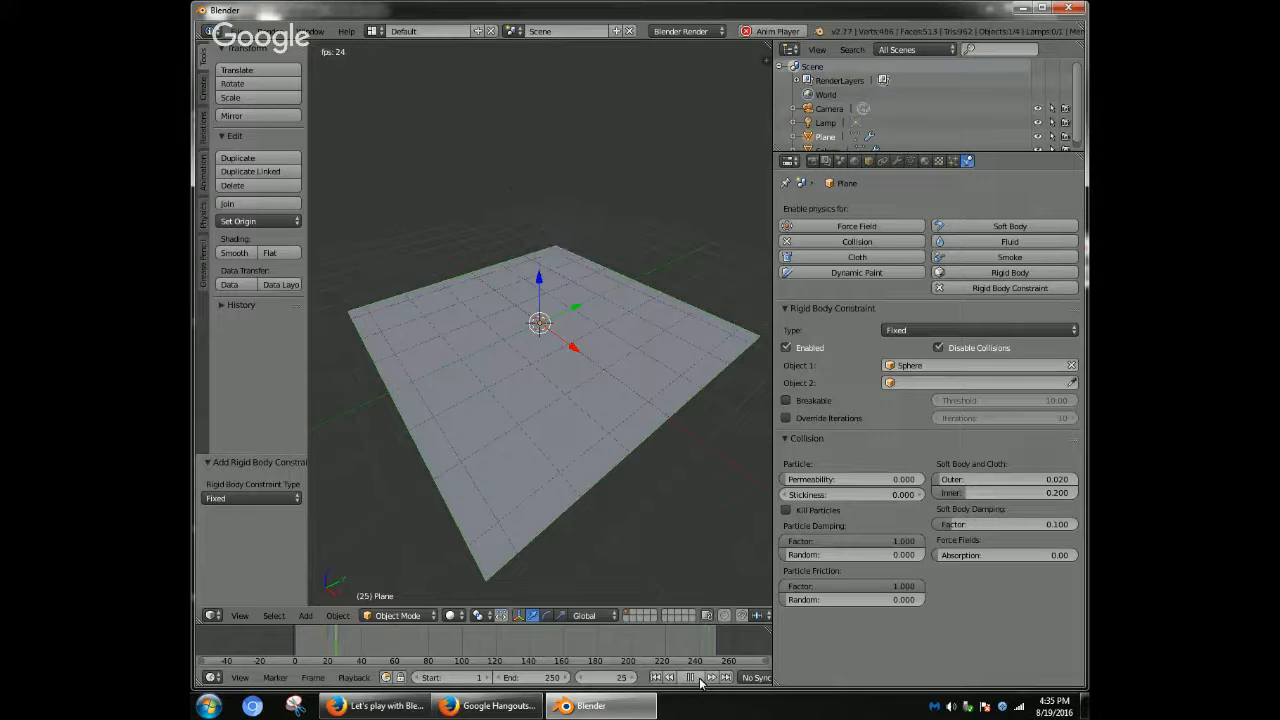
click(692, 678)
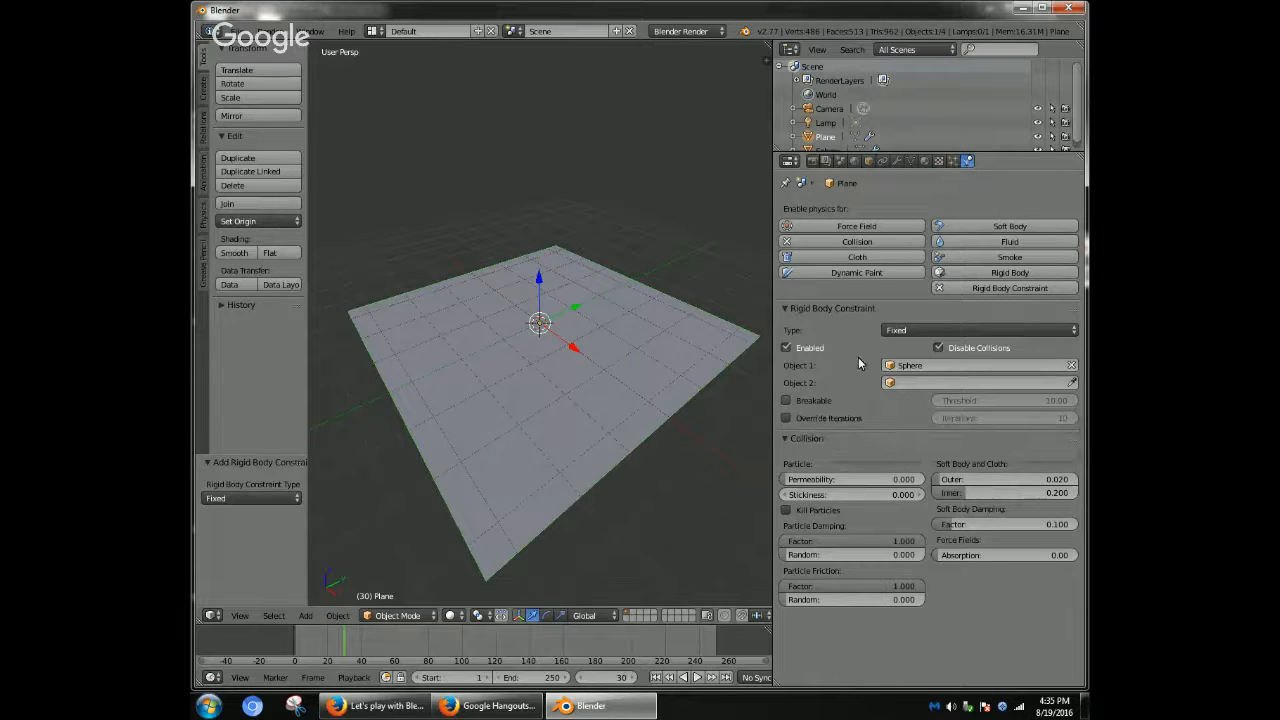
- Try Cloth physics on the plane, play the simulation from the start, rewind to frame 0 and remove the cloth
click(852, 262)
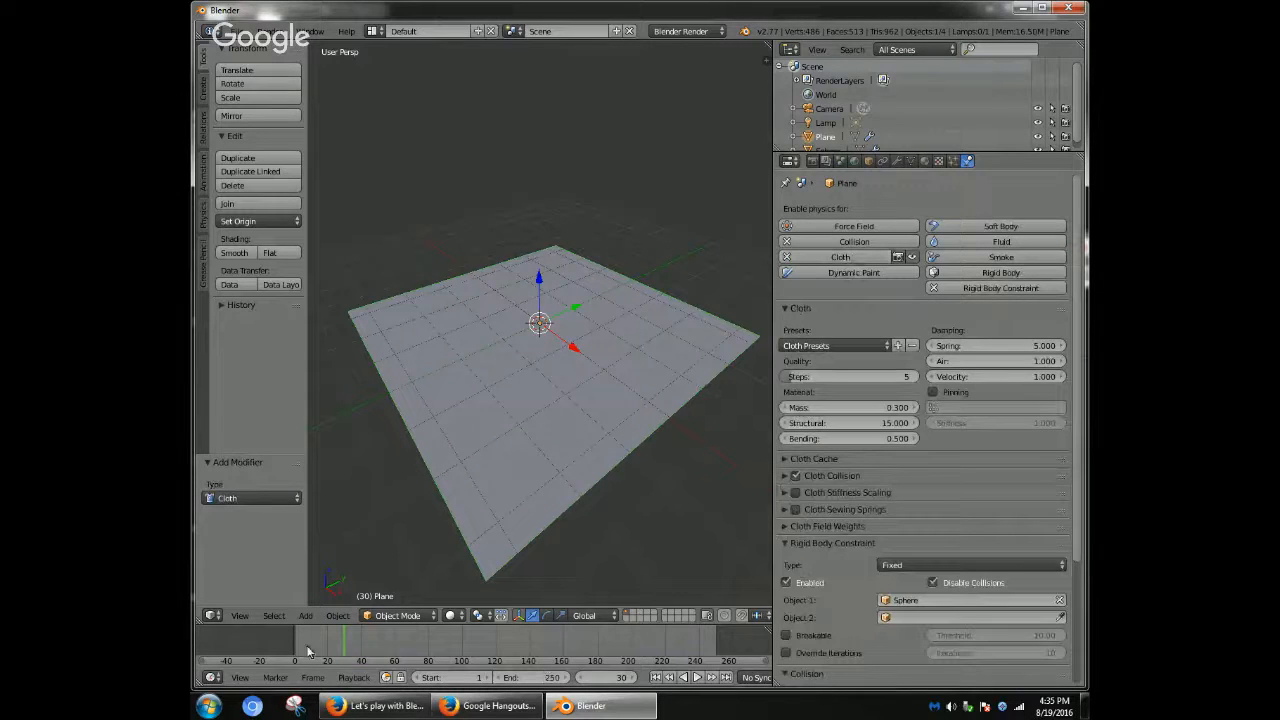
key(shift+Left)
click(697, 677)
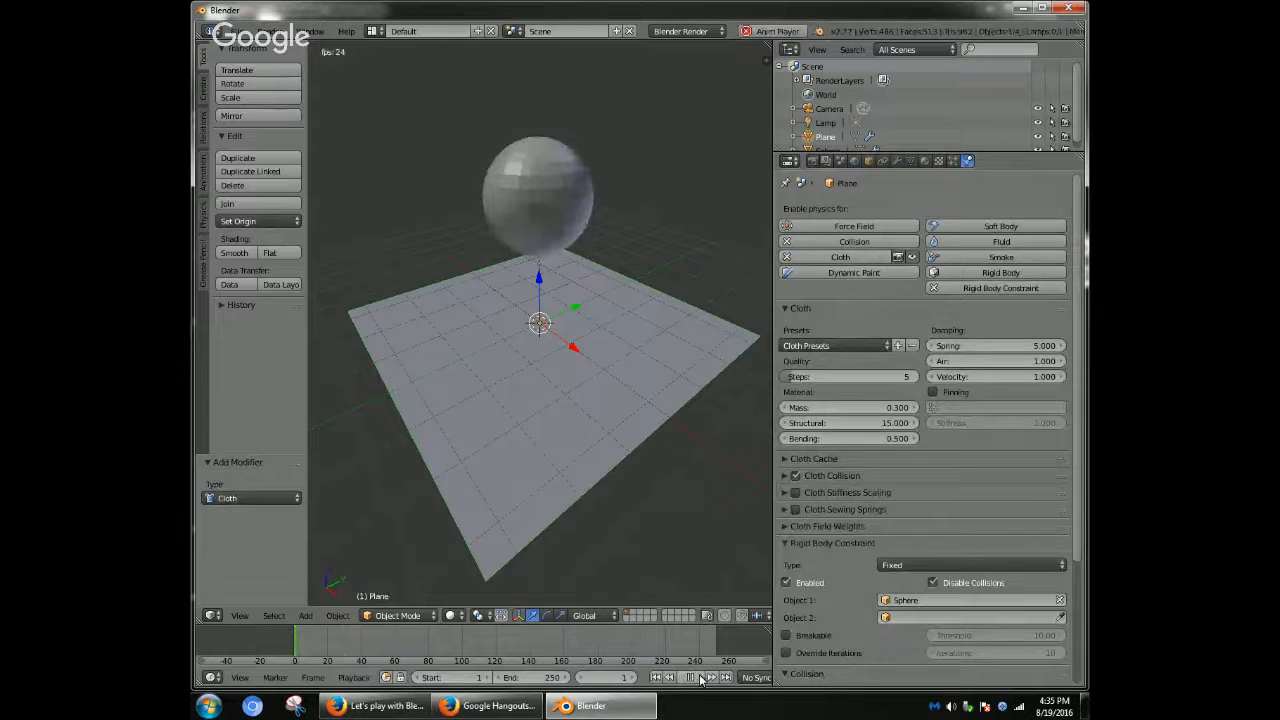
click(295, 648)
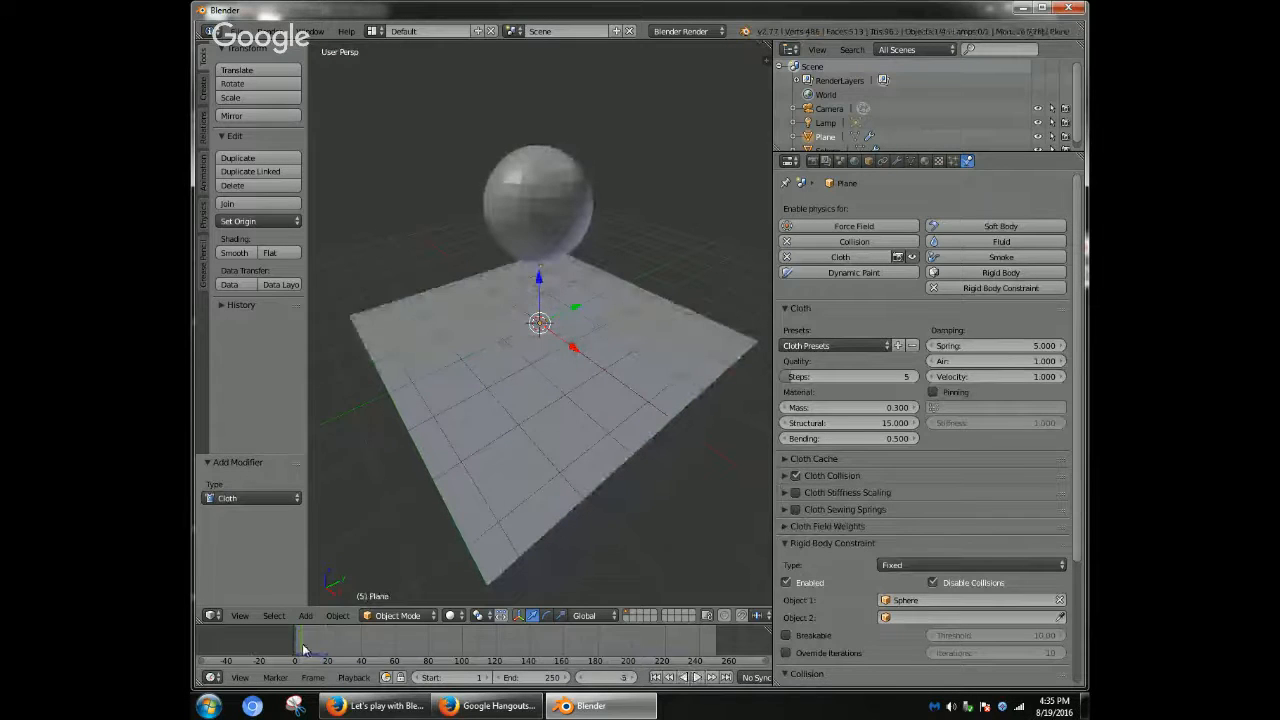
click(786, 257)
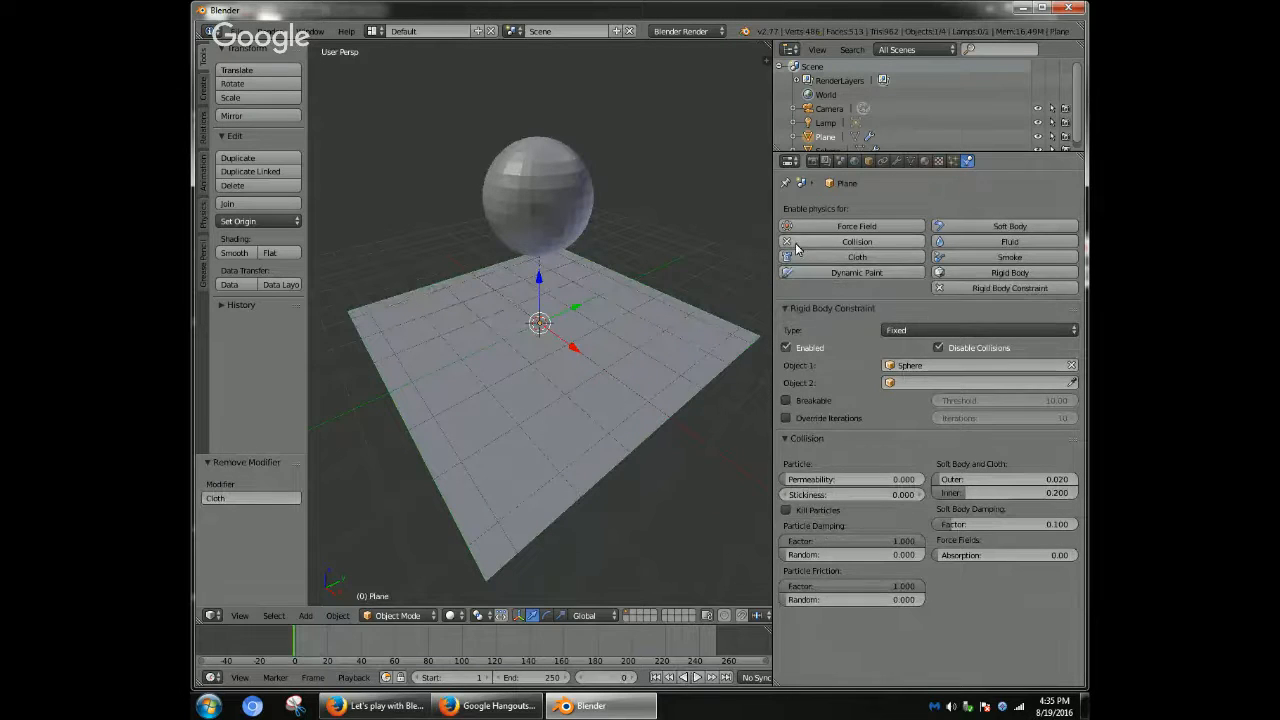
- Replace the plane's Collision physics with Fluid physics, play the simulation briefly and return to frame 1
click(786, 241)
click(955, 247)
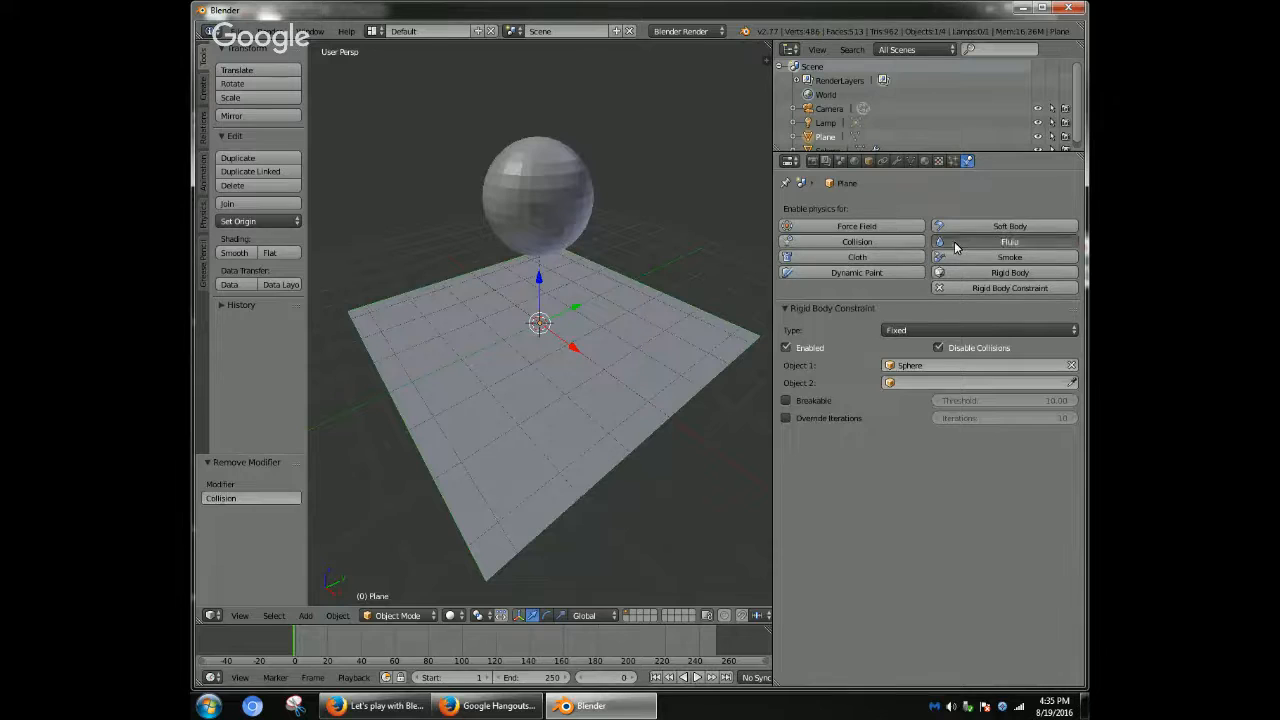
click(697, 677)
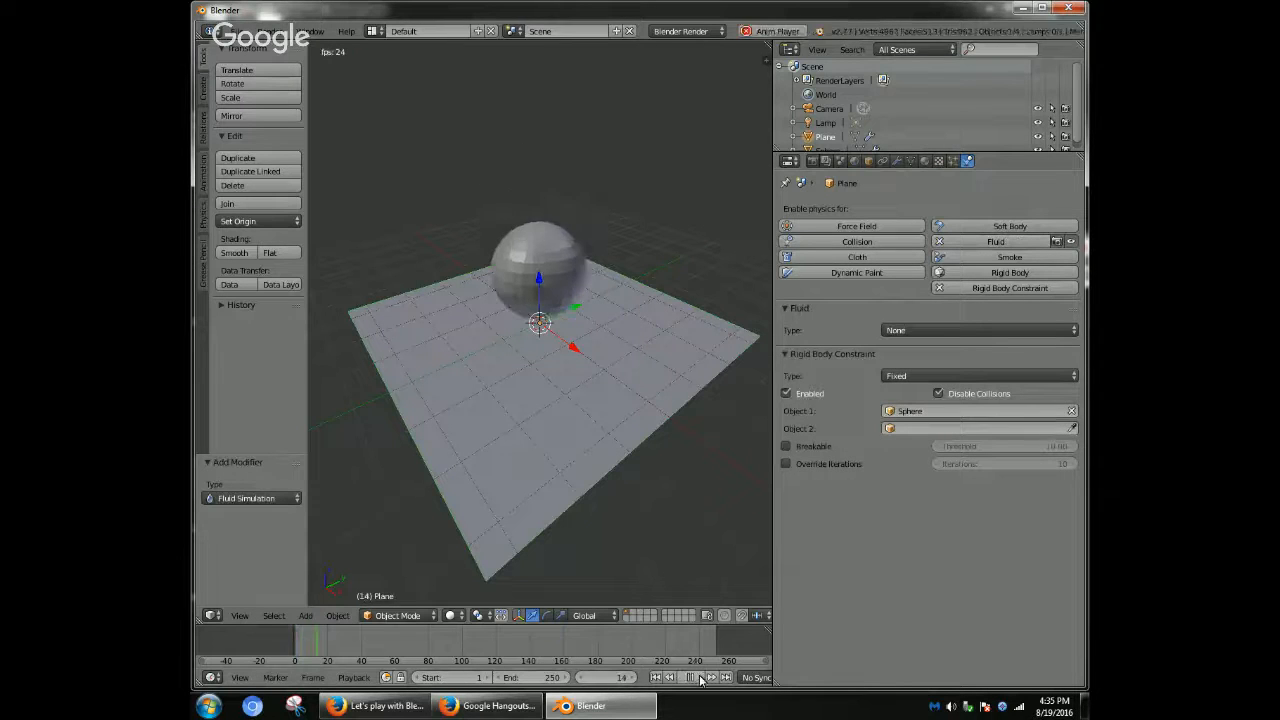
click(697, 677)
click(296, 655)
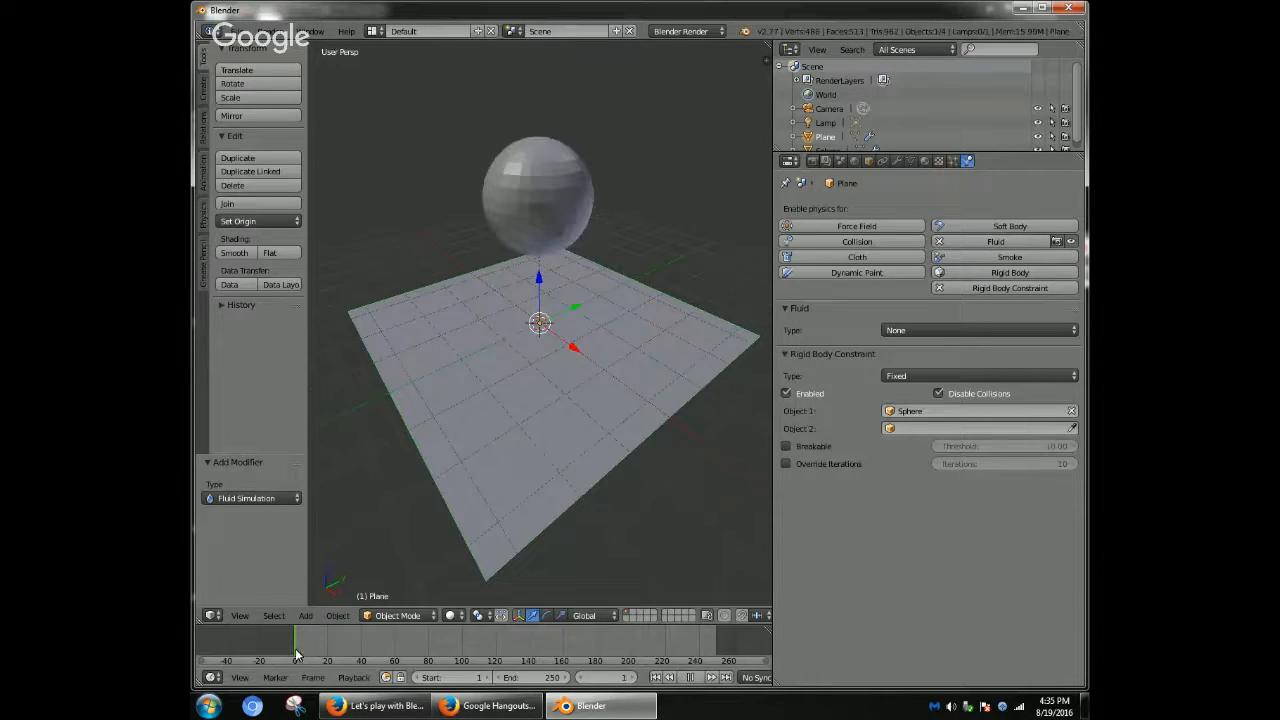
- Try to apply a quick effect to the plane
click(337, 615)
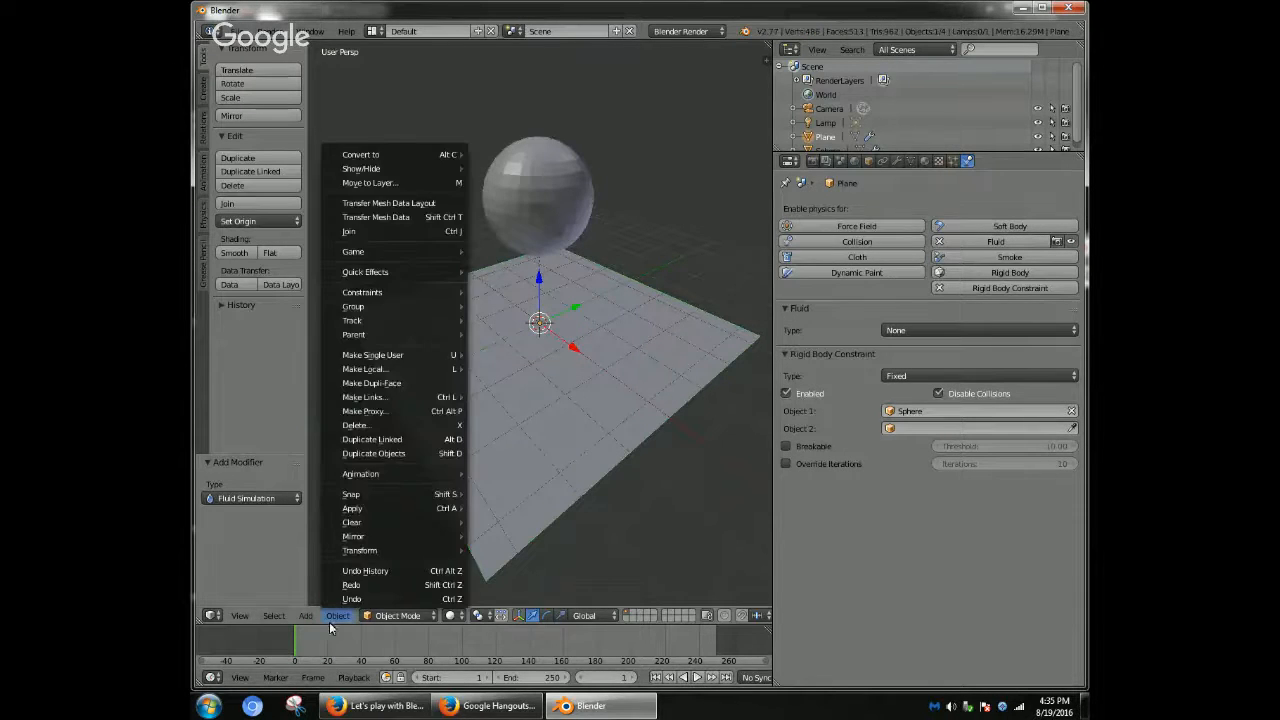
click(392, 272)
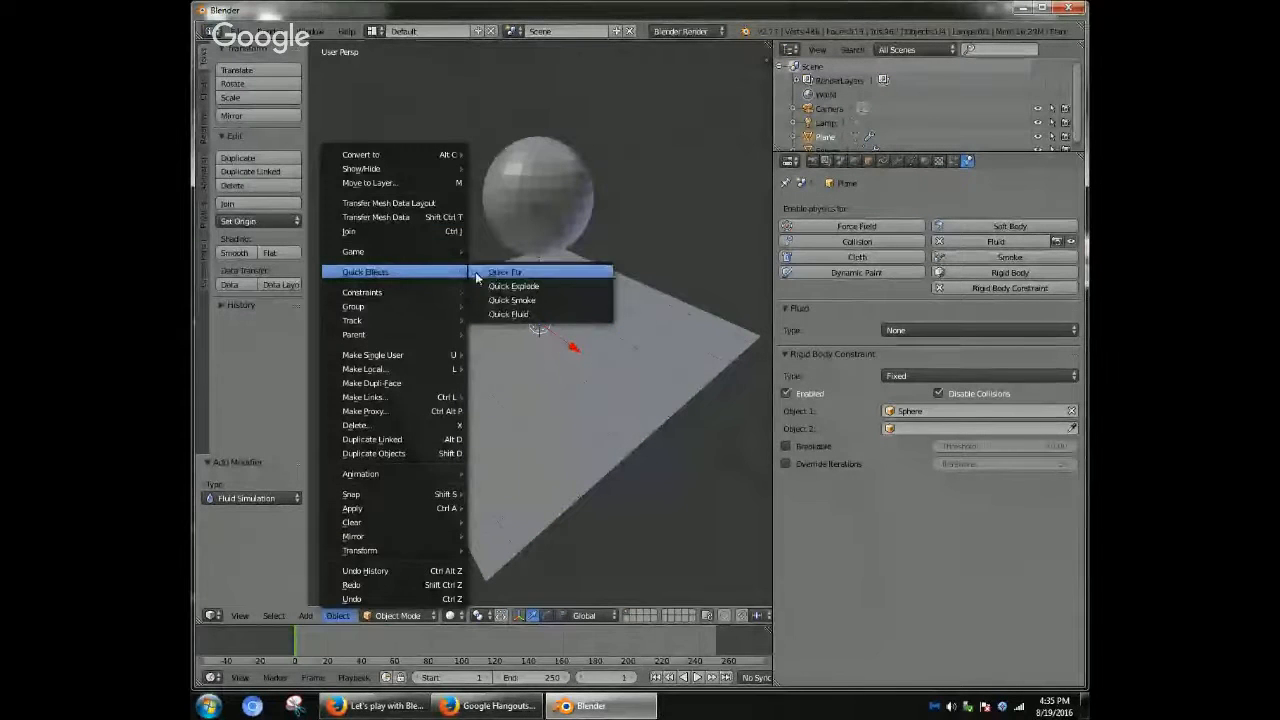
click(493, 308)
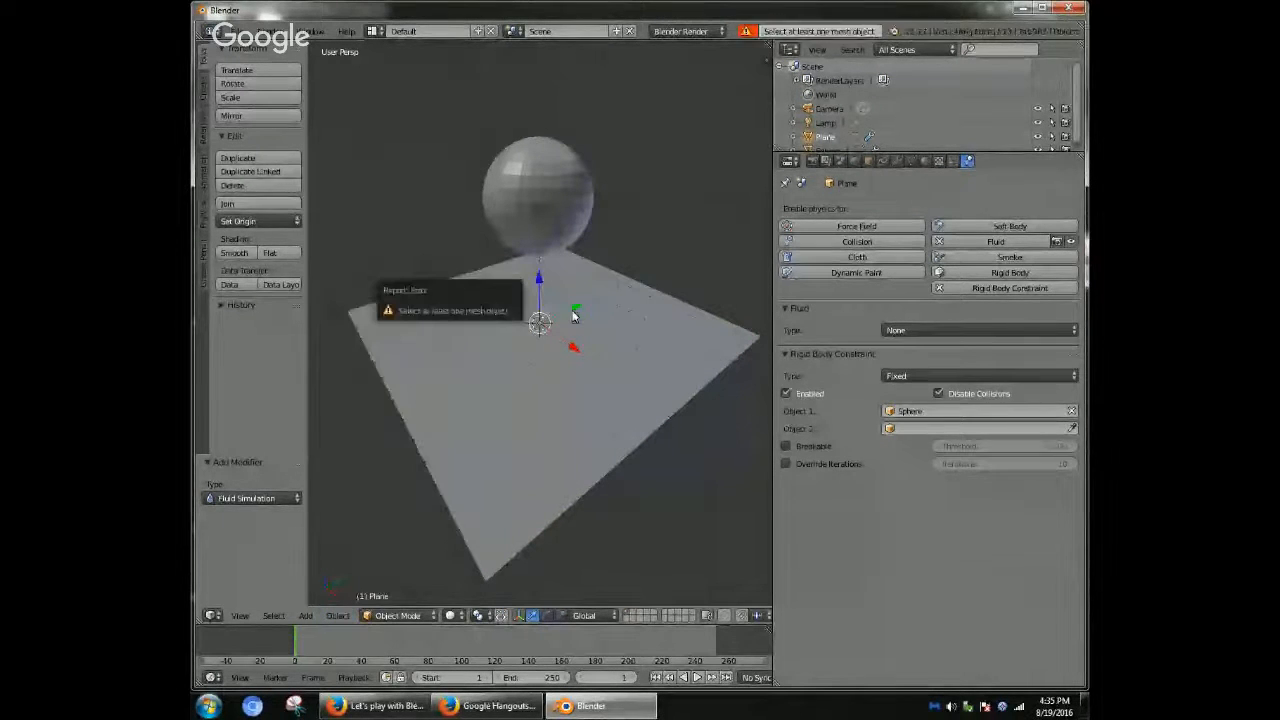
- Try the Quick Fluid effect on the sphere and undo it
right_click(530, 224)
click(336, 616)
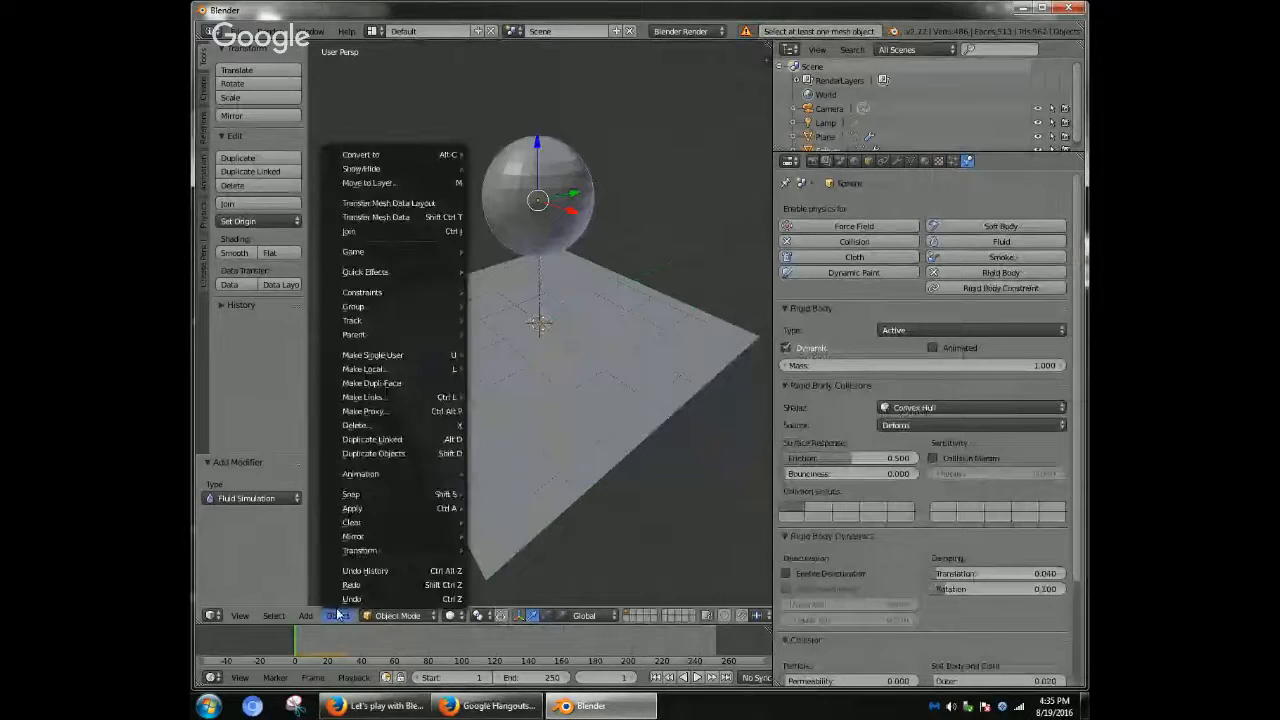
mouse_move(429, 275)
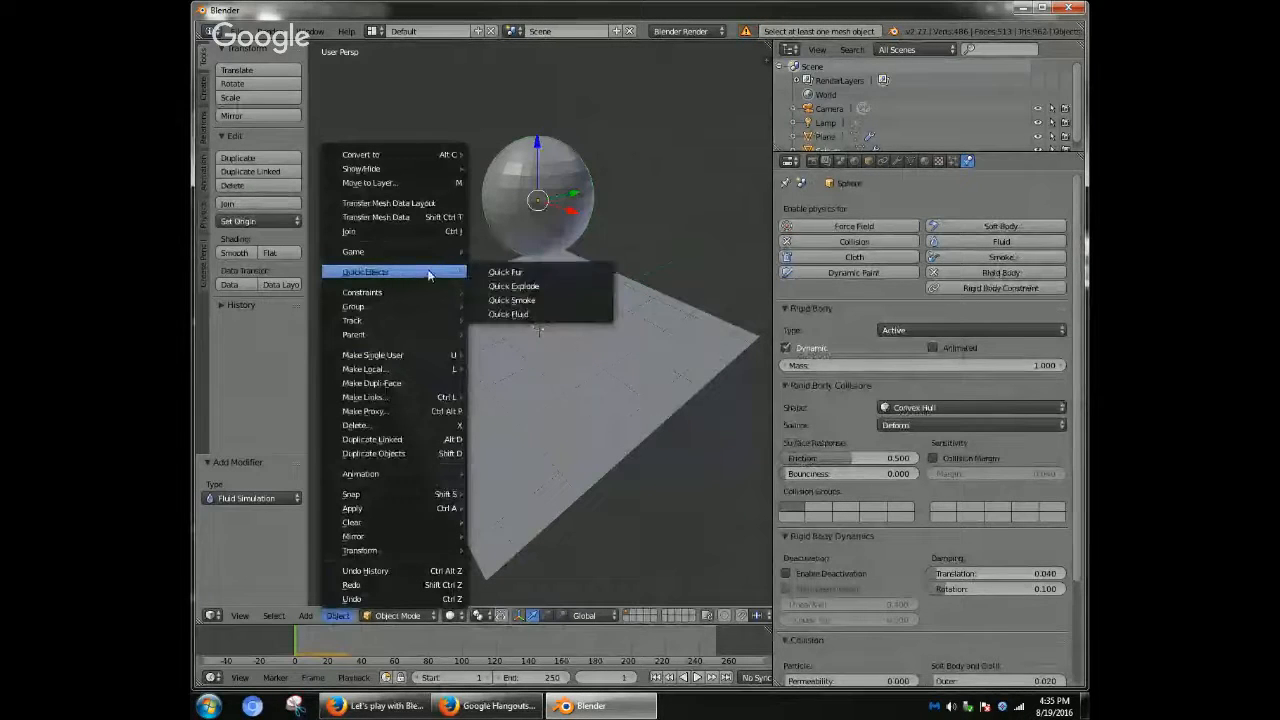
click(529, 313)
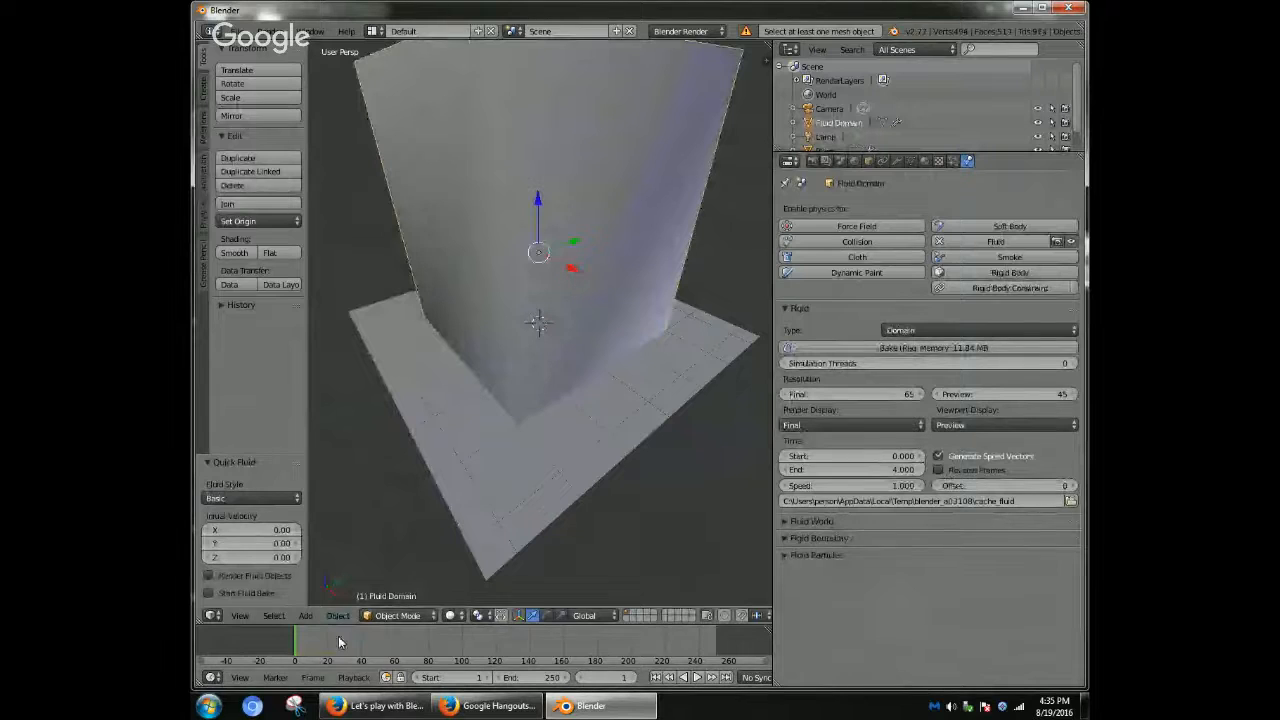
key(ctrl+z)
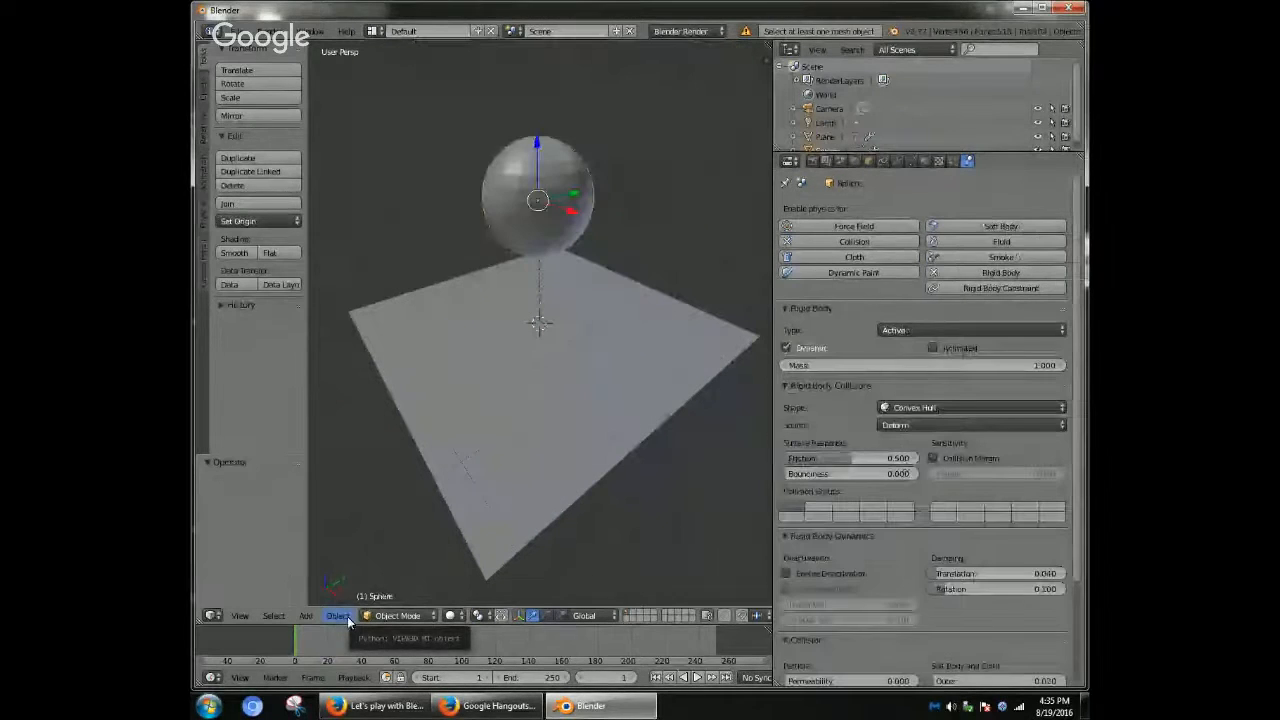
- Apply the Quick Fur effect to the sphere with Medium fur density and a length of 0.10
click(336, 615)
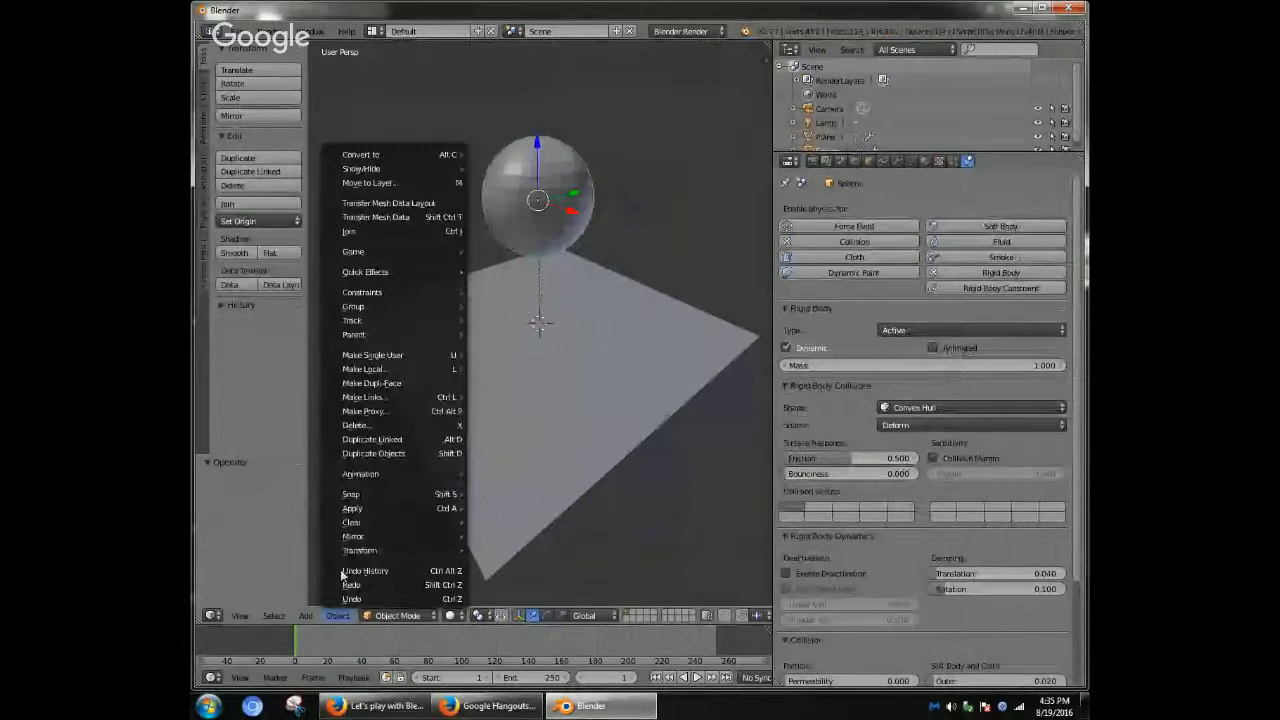
mouse_move(423, 272)
click(505, 272)
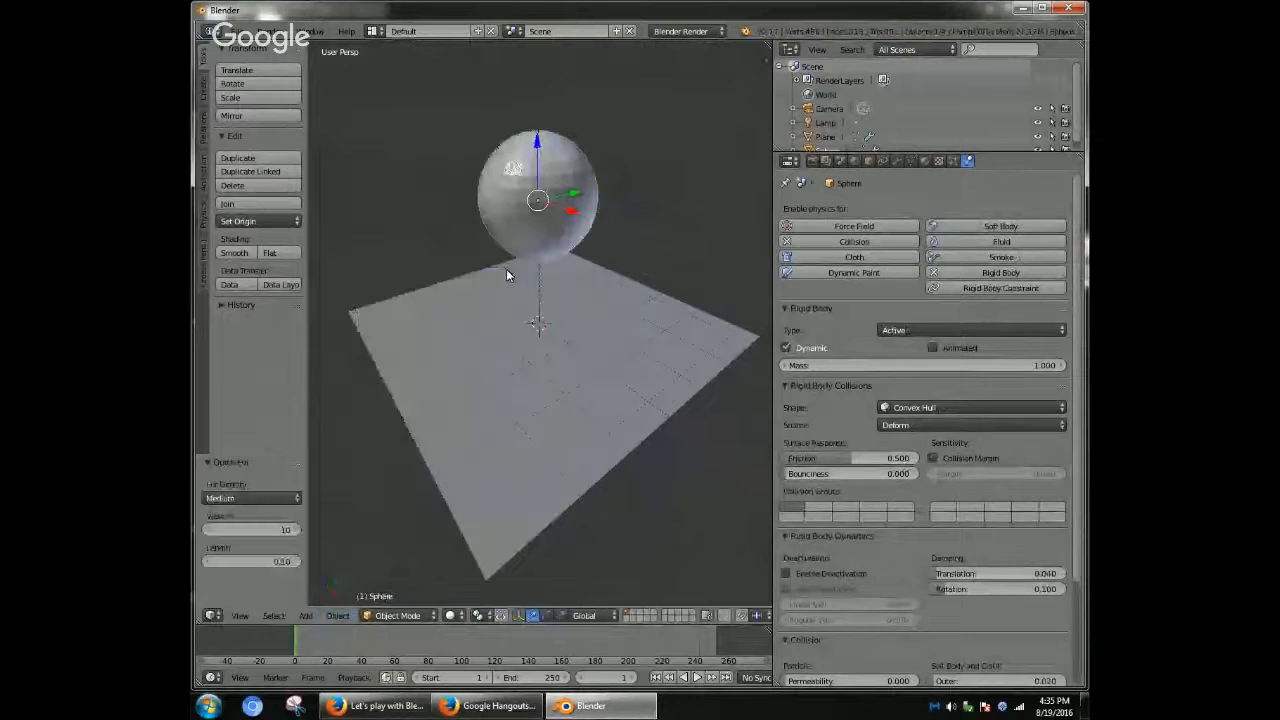
scroll(514, 295, down, 2)
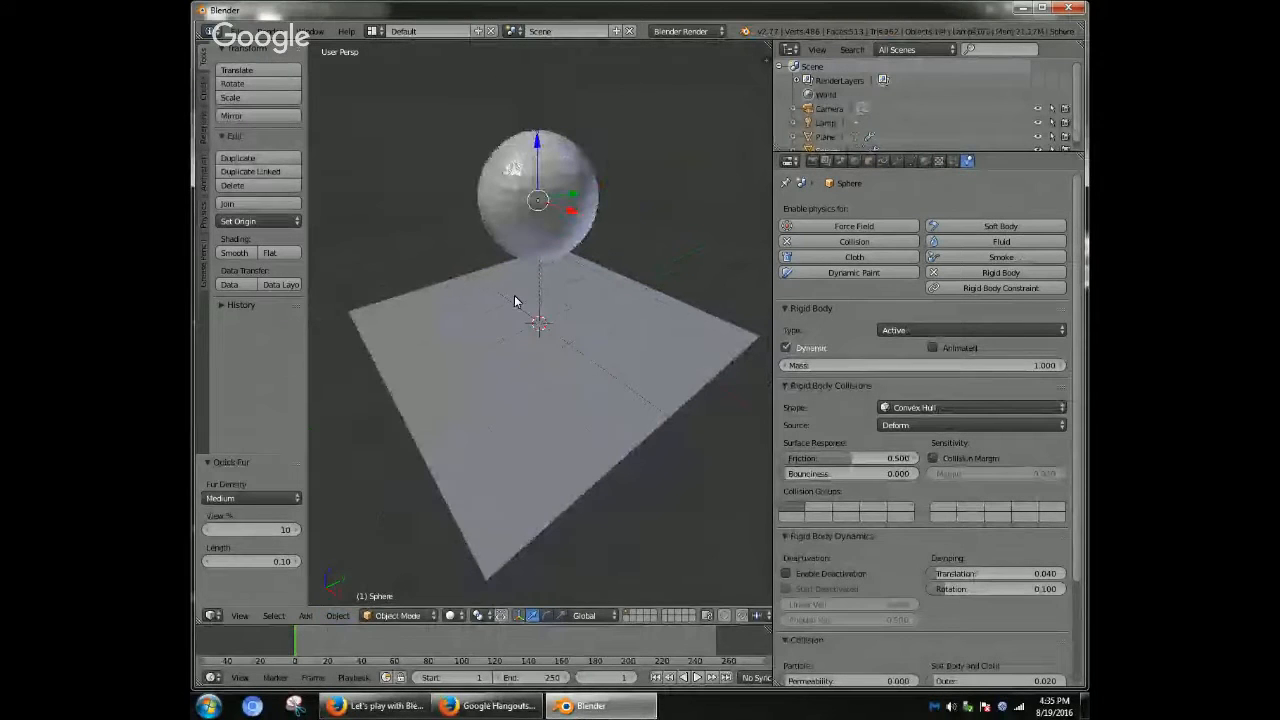
- Render the current frame with the furry sphere, and switch the render area back to the 3D View
click(812, 165)
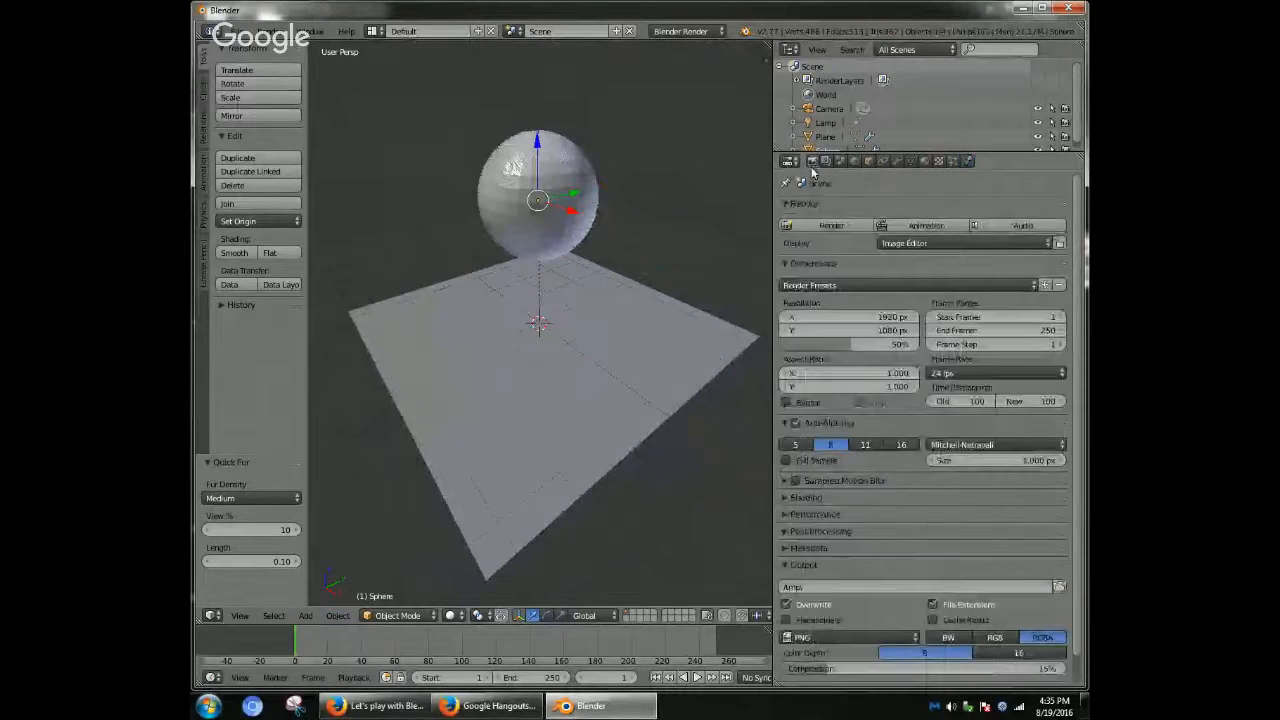
click(831, 225)
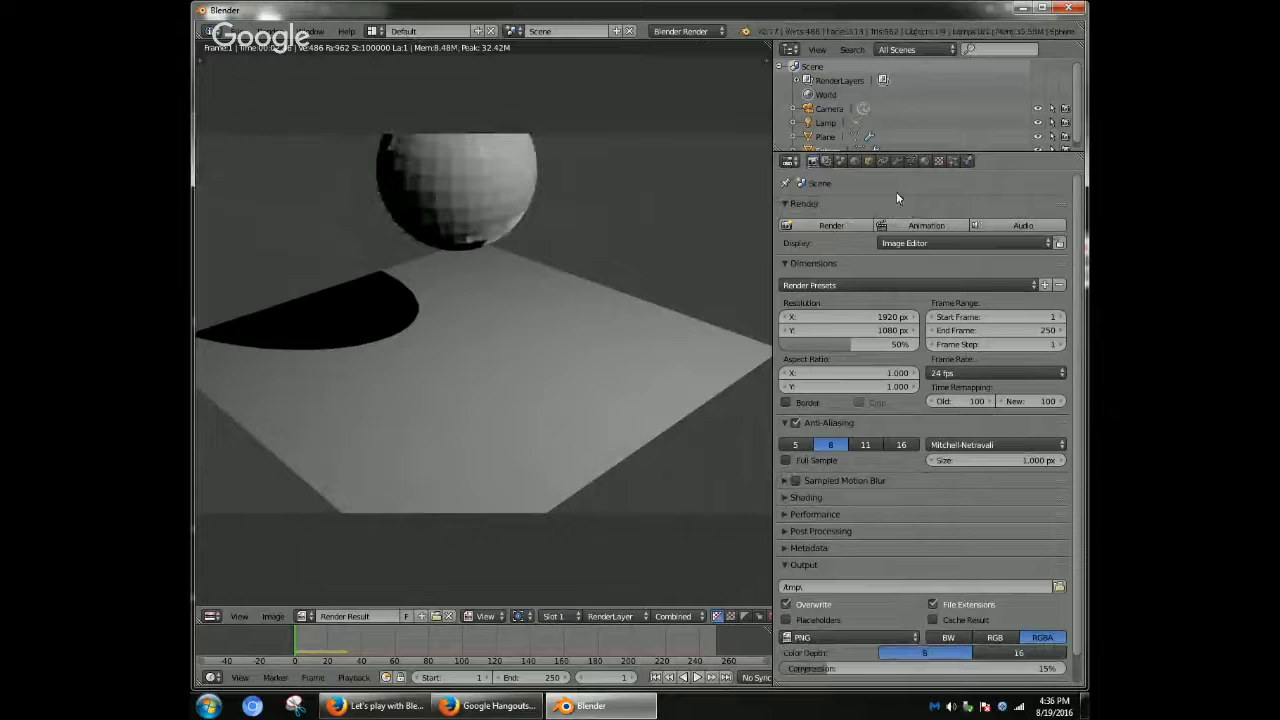
click(211, 616)
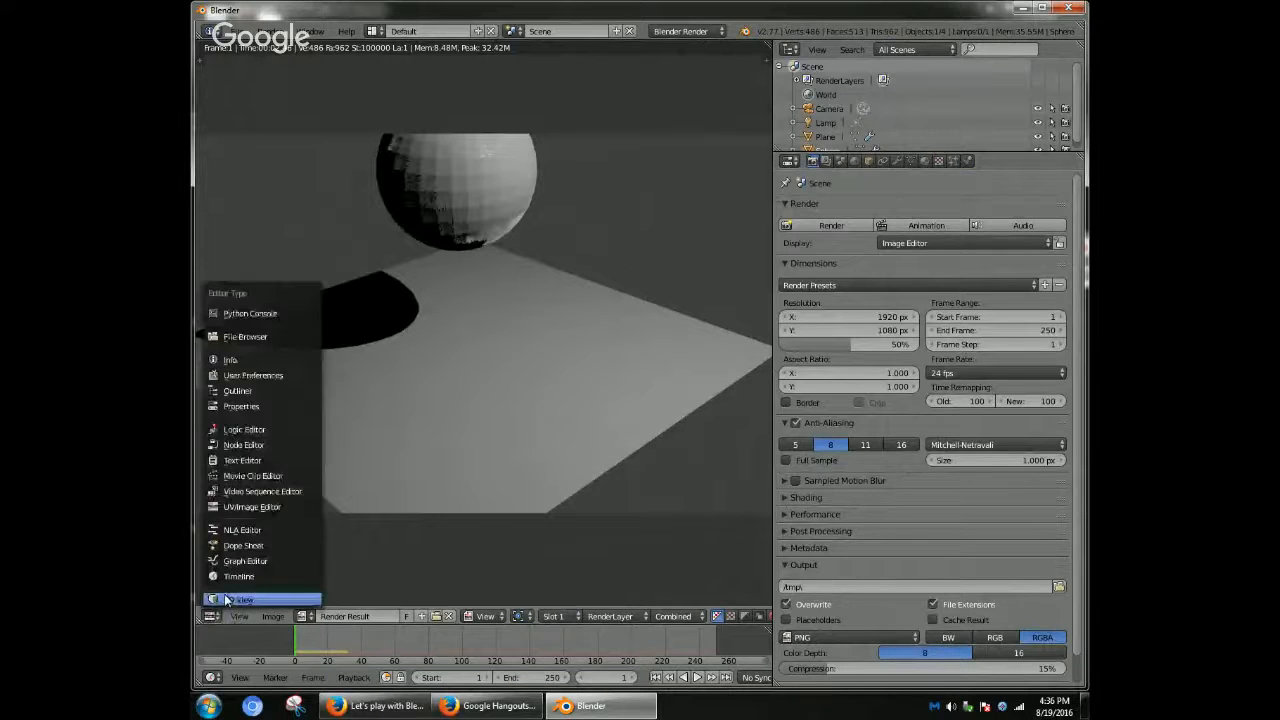
click(226, 599)
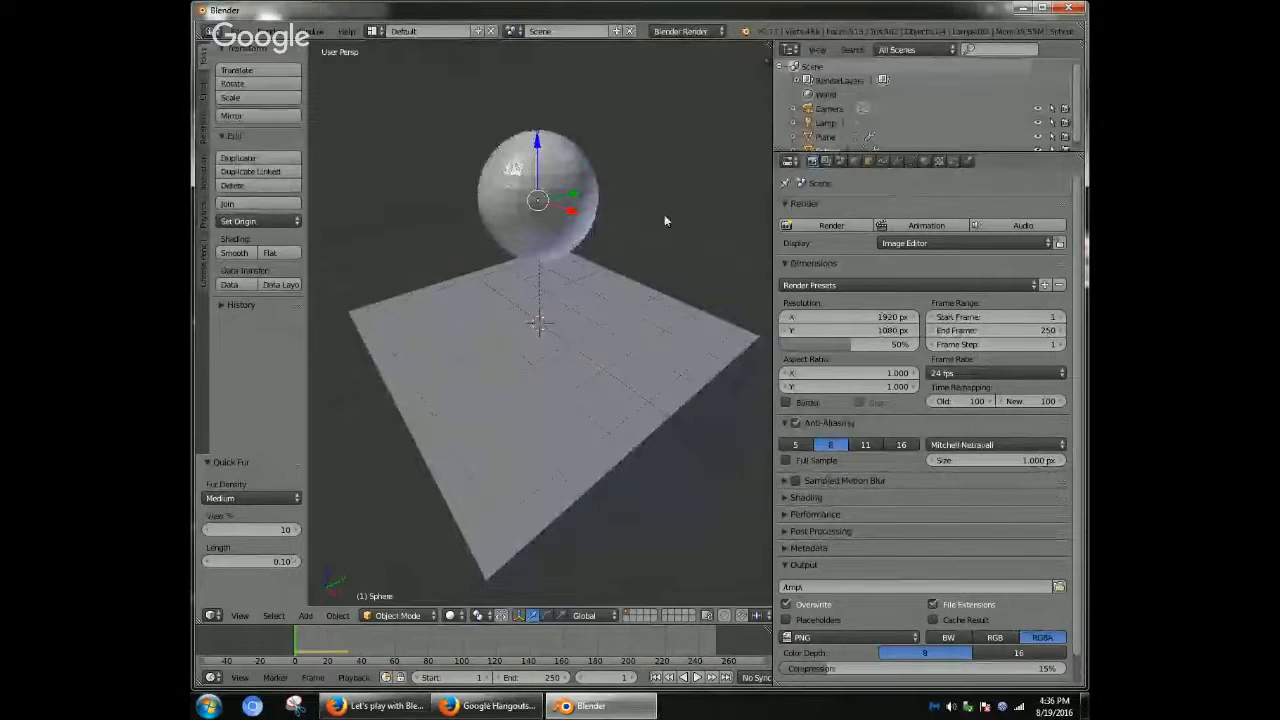
- Inspect the sphere's fur up close, render the frame again and return to the 3D View
shift+middle_drag(665, 217, 679, 269)
scroll(642, 298, up, 4)
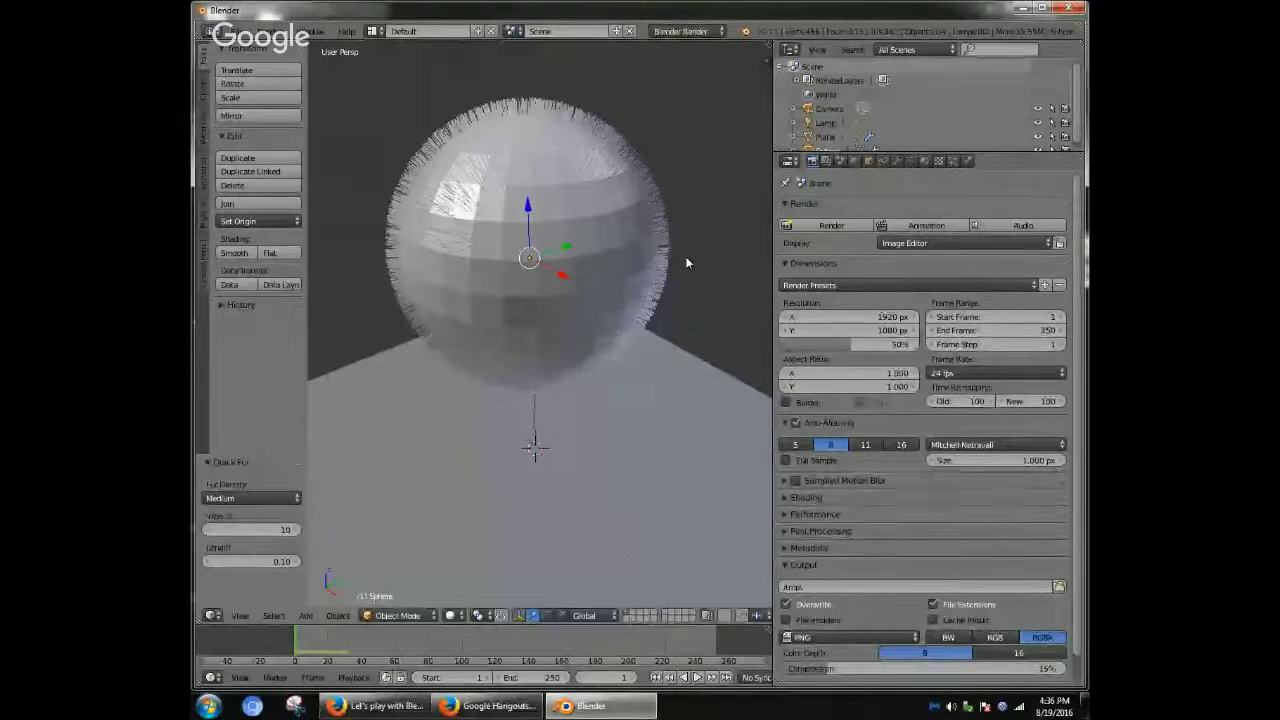
key(F12)
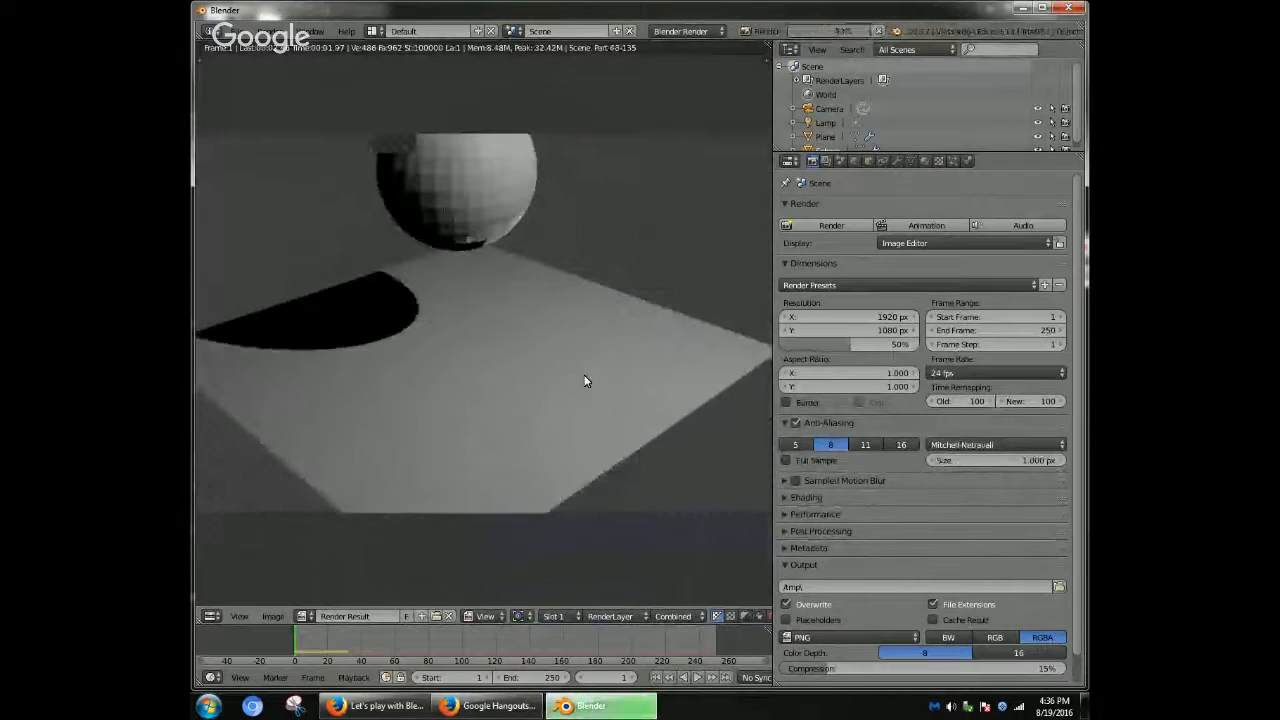
click(210, 616)
click(240, 598)
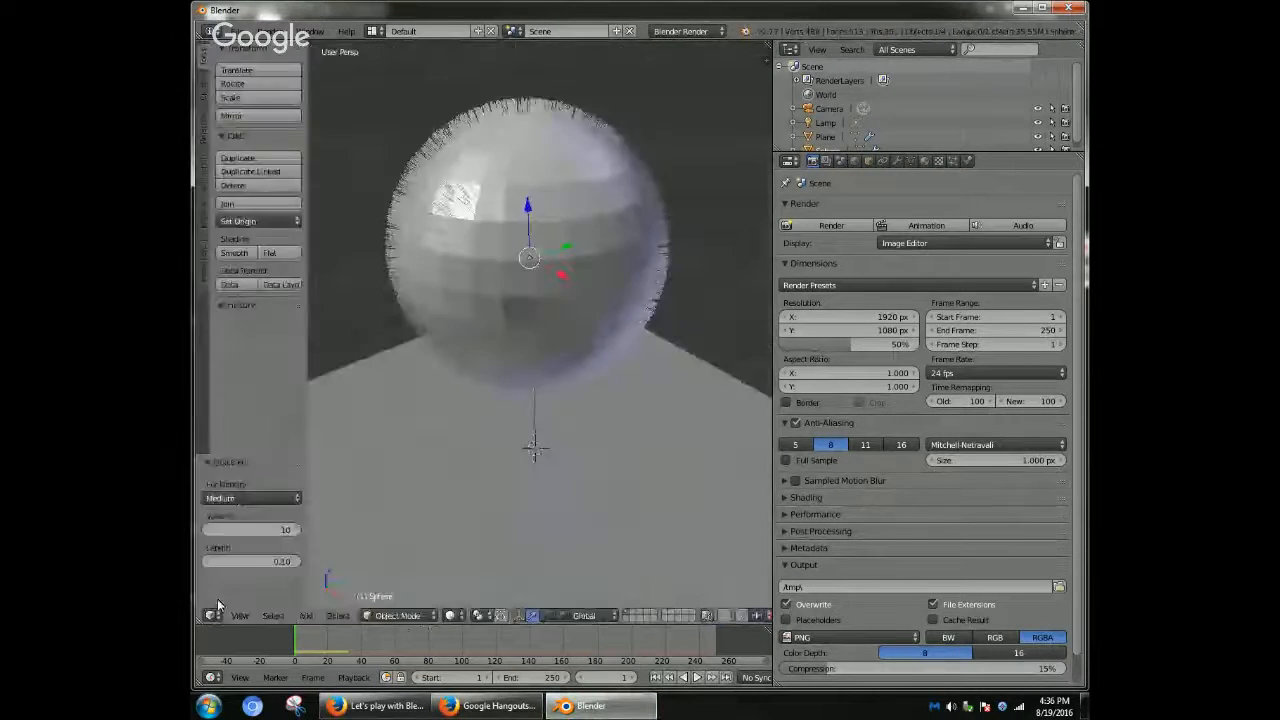
- Look through the camera to compare its framing of the sphere and plane with the free perspective view
key(KP_0)
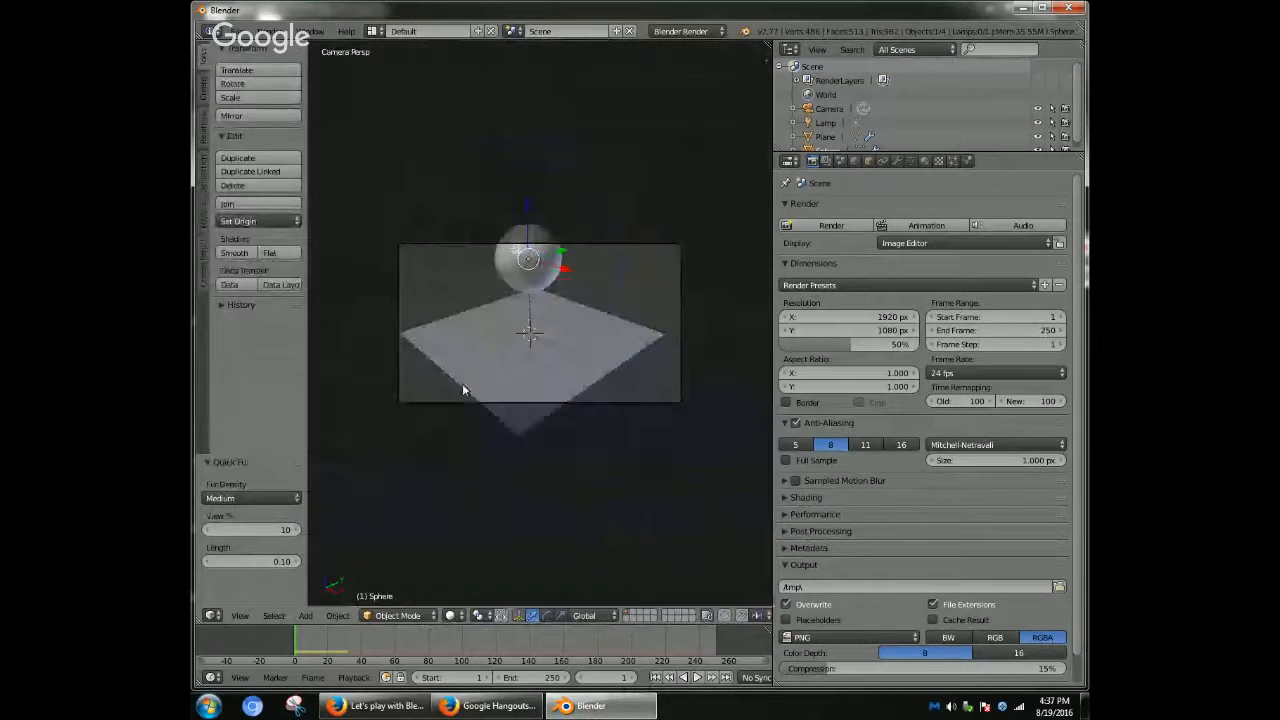
middle_drag(523, 400, 561, 404)
scroll(561, 404, up, 3)
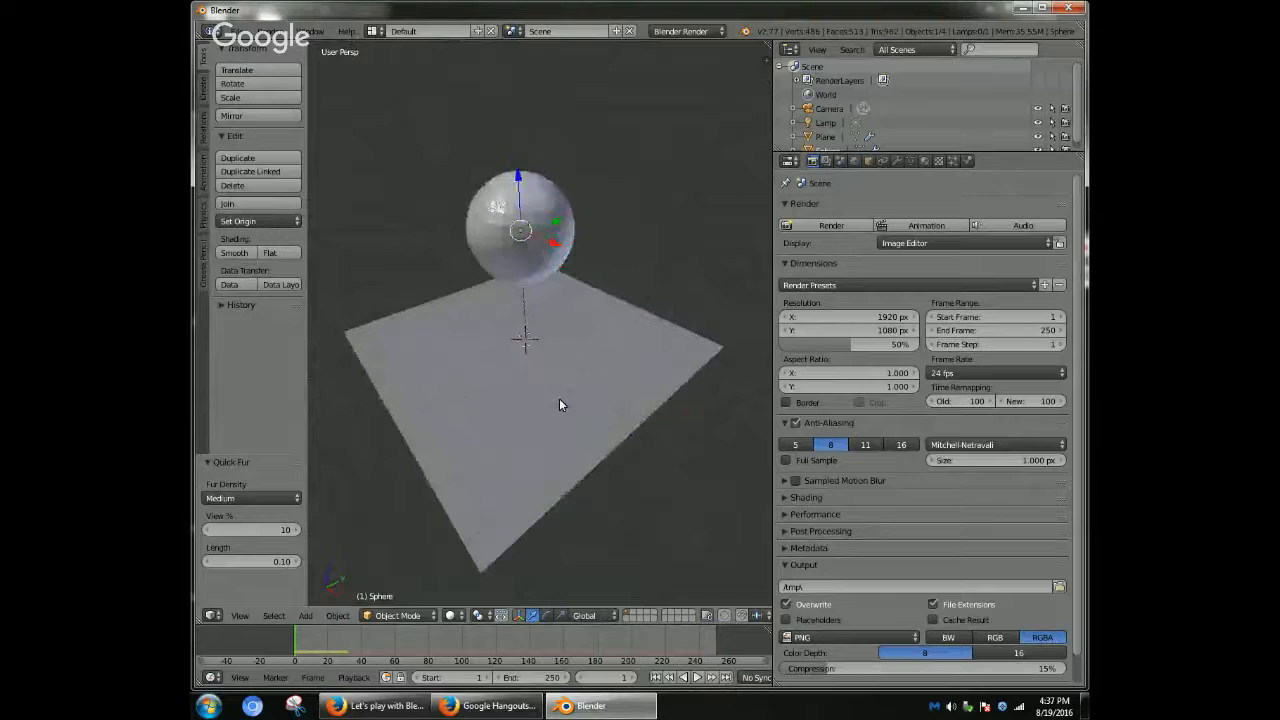
scroll(559, 400, up, 1)
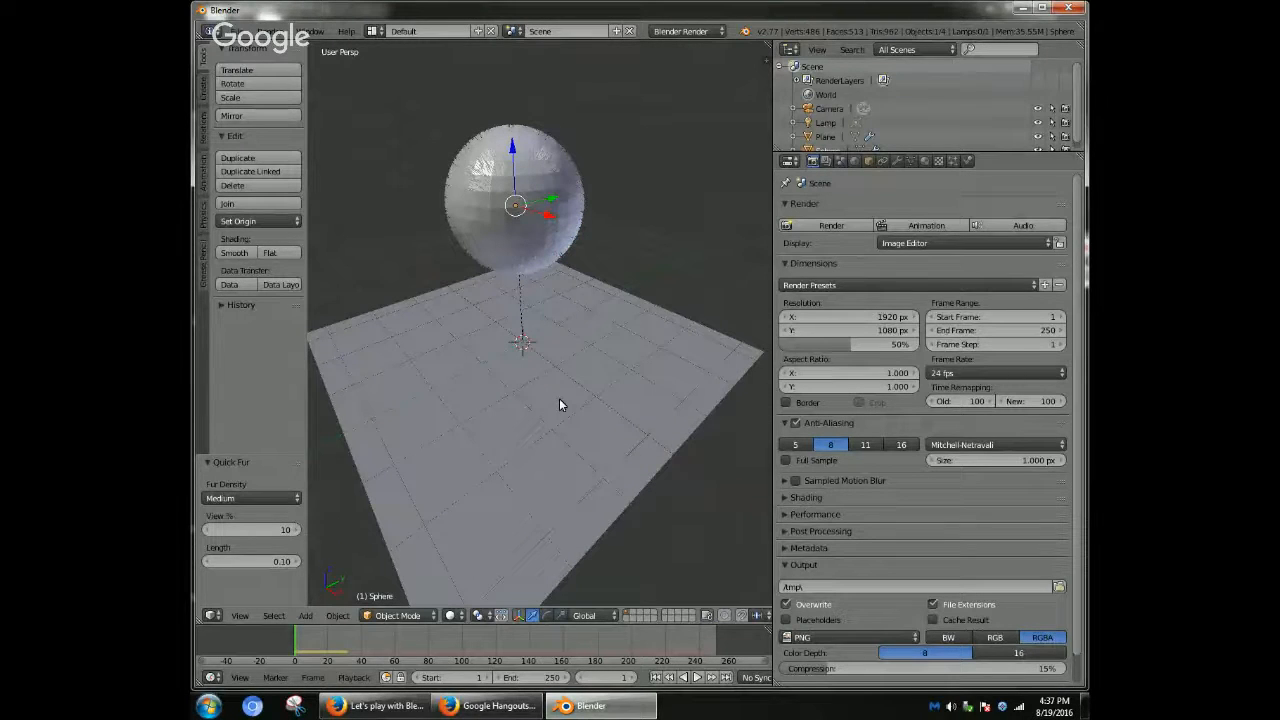
key(KP_0)
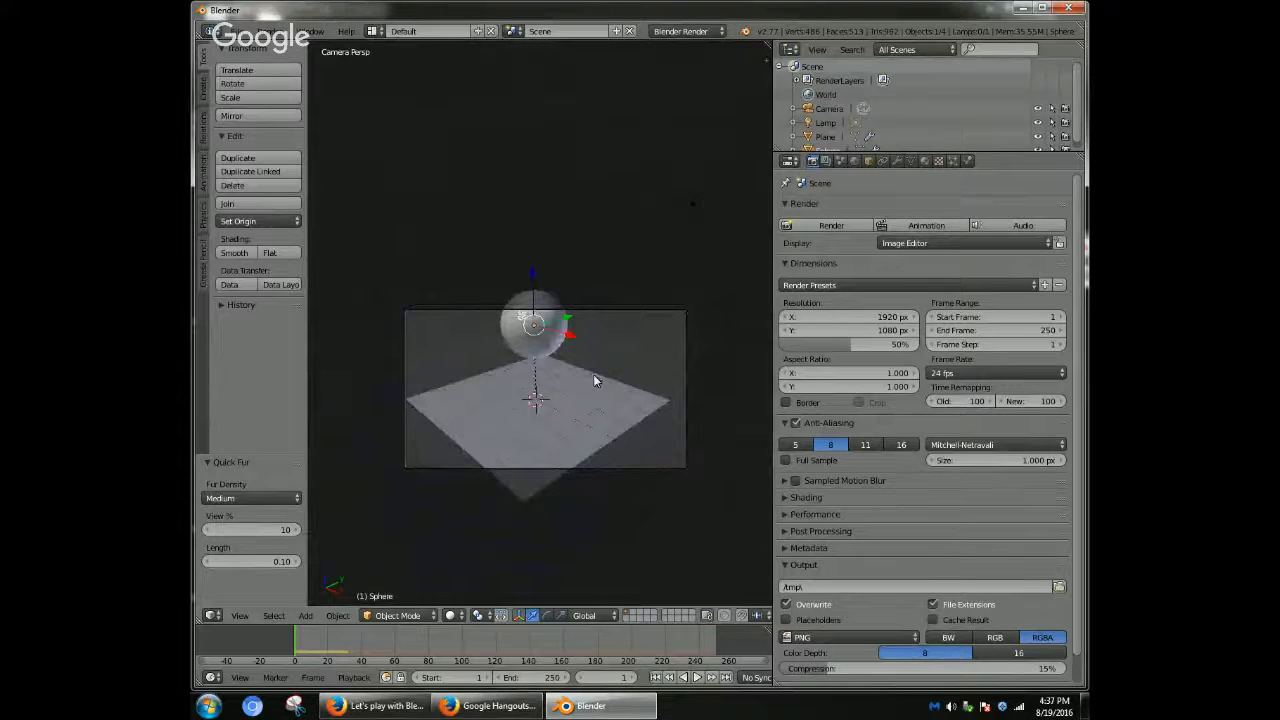
key(n)
key(n)
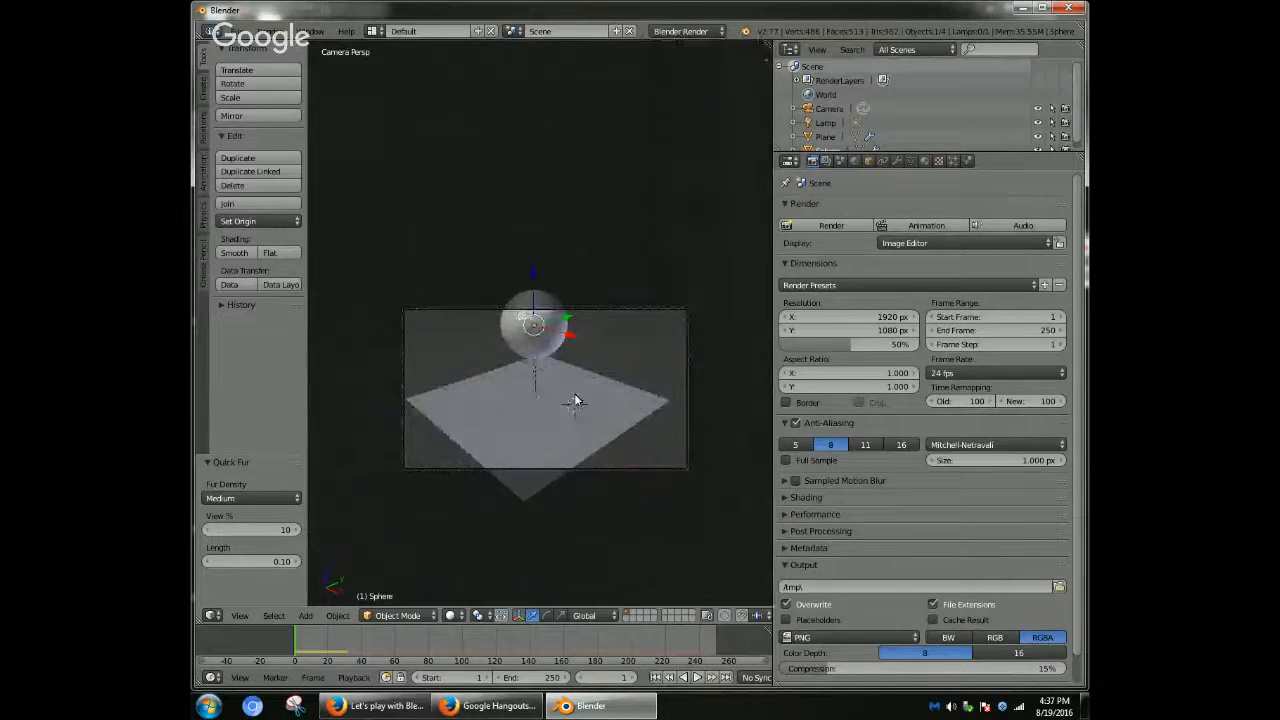
- Reframe the camera view so the furry sphere is centred and appears larger inside the camera frame
middle_drag(573, 381, 600, 405)
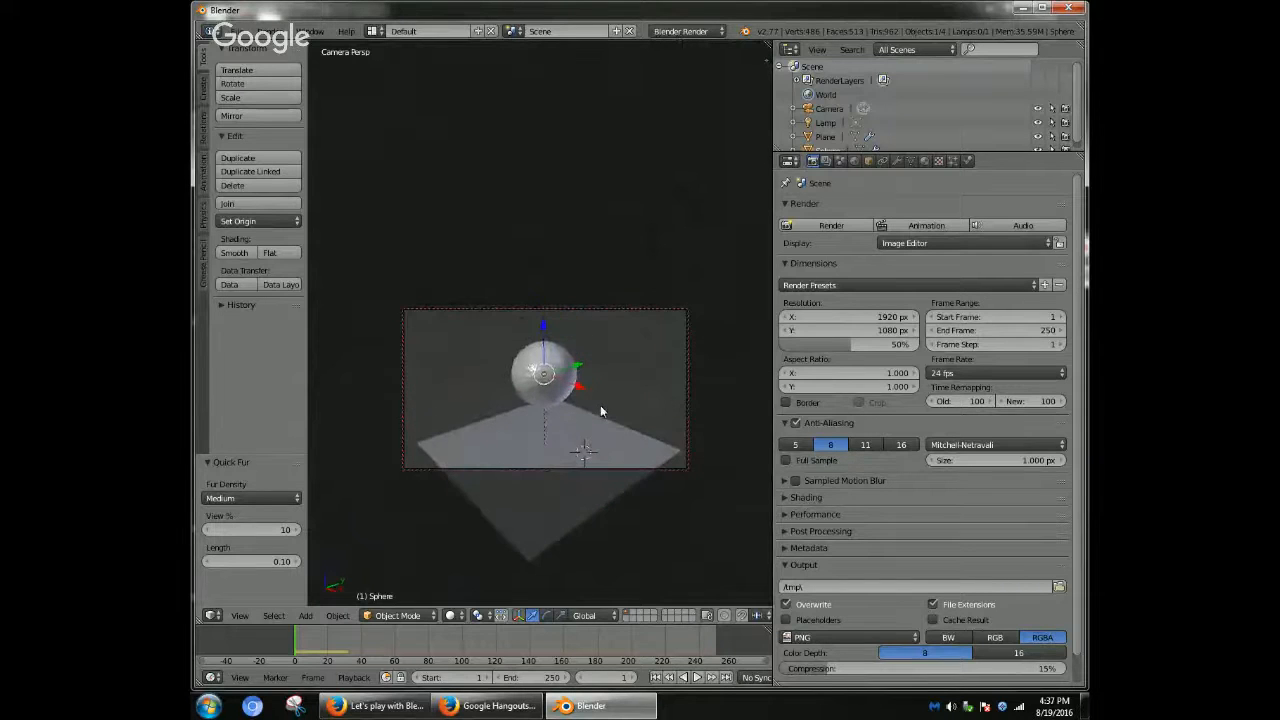
scroll(605, 403, up, 3)
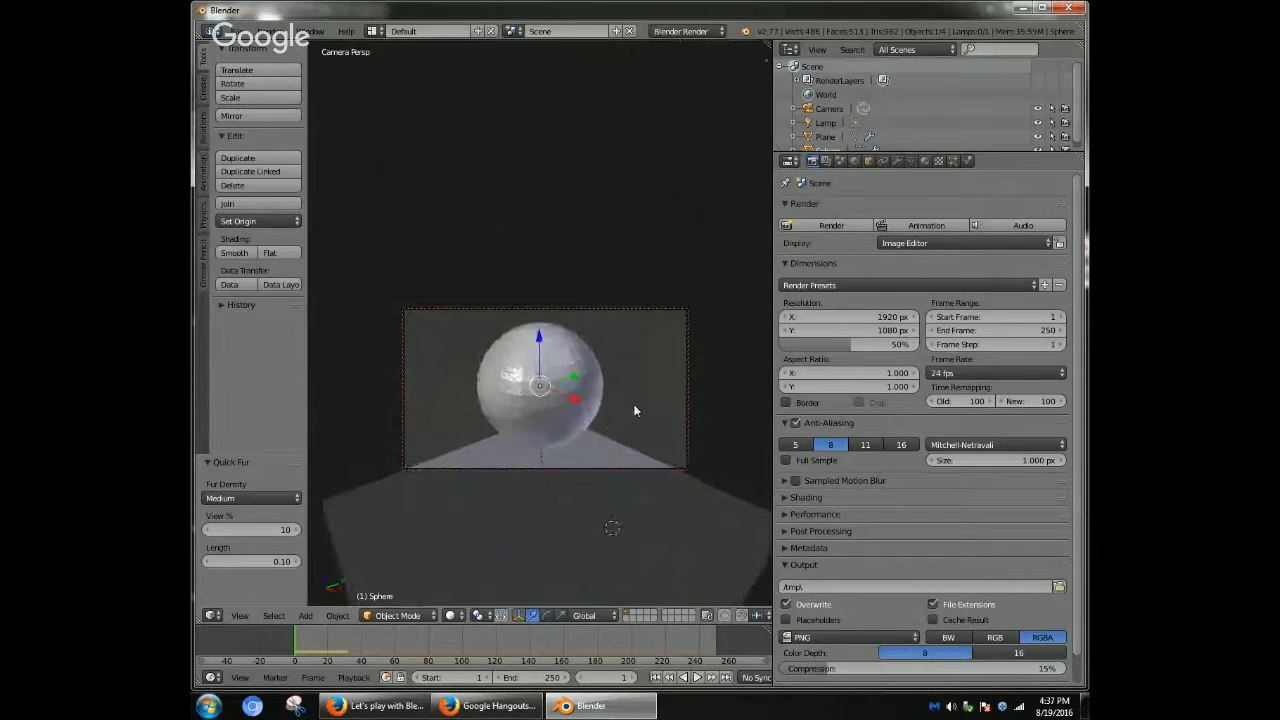
scroll(634, 410, up, 2)
scroll(634, 408, down, 2)
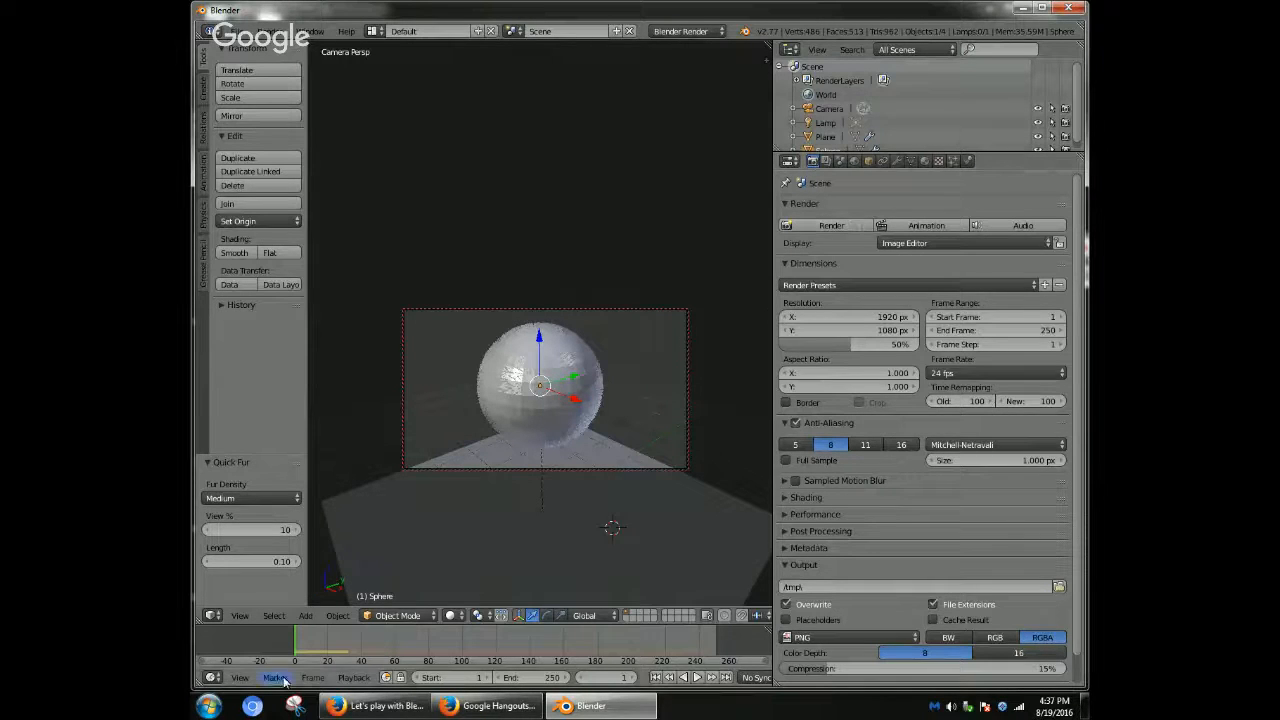
- Add a new plane to the scene and raise it about 4.98 units along Z, above the sphere
click(305, 615)
mouse_move(370, 443)
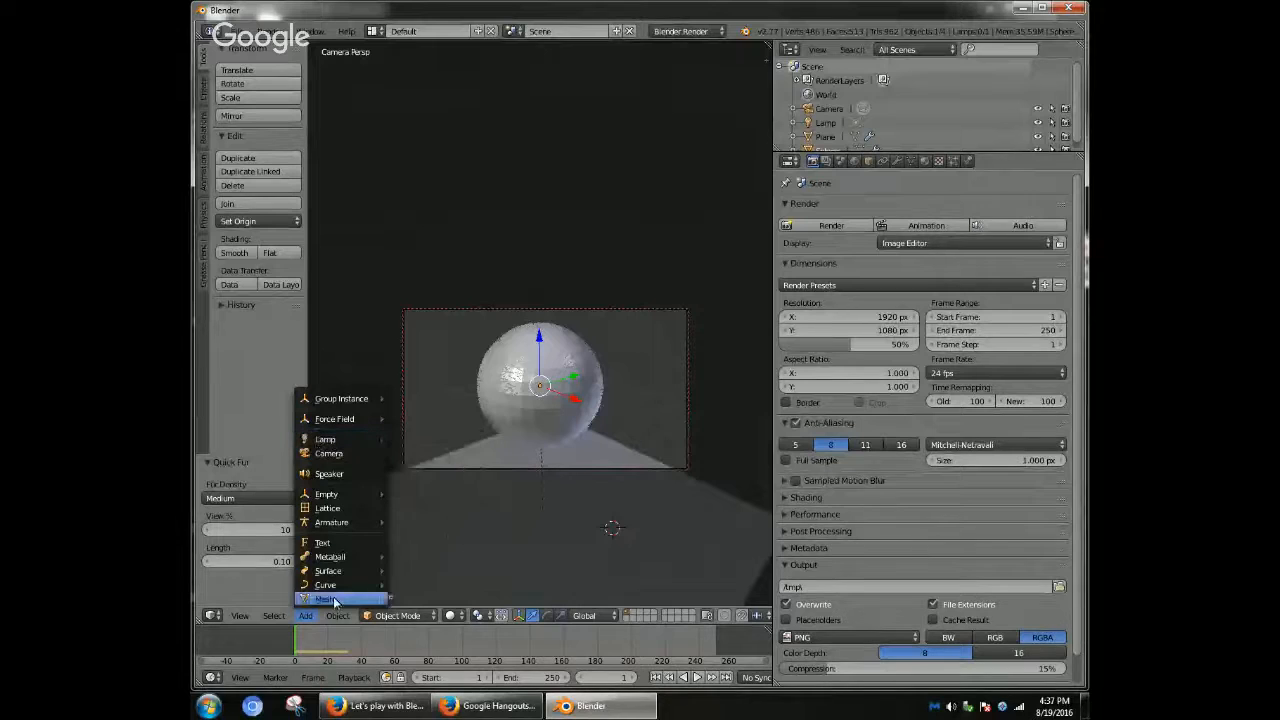
mouse_move(335, 601)
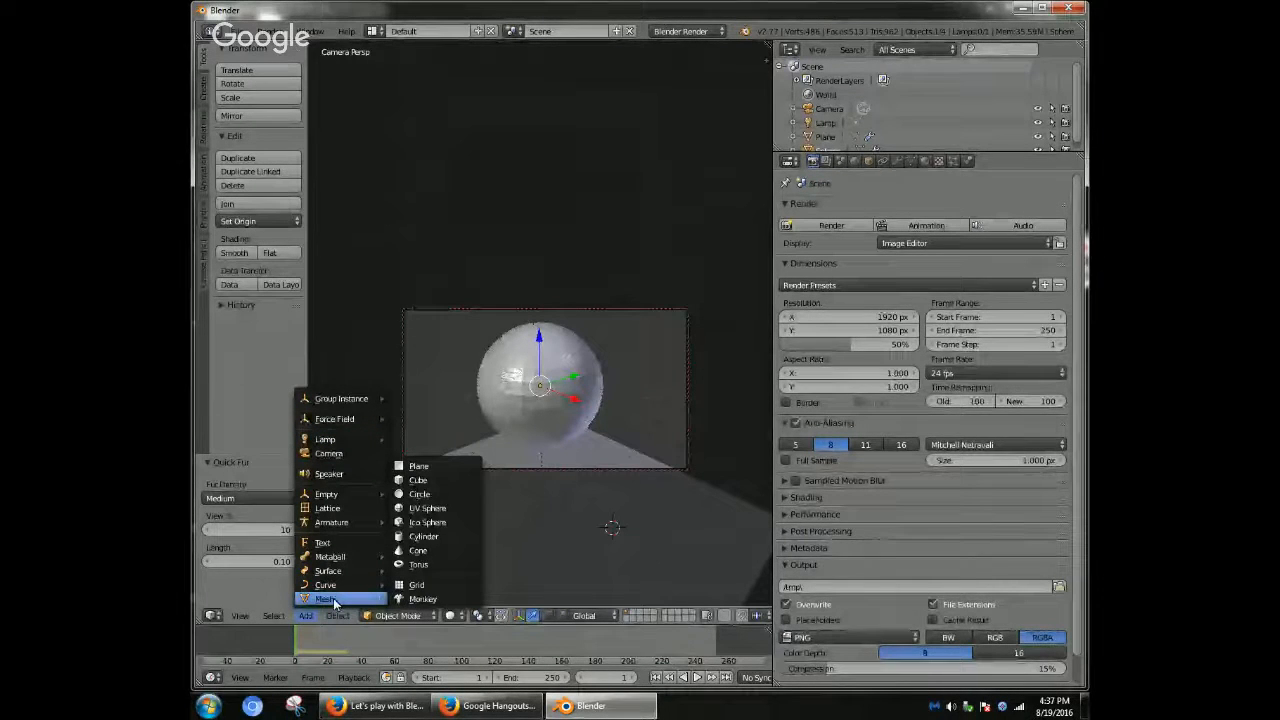
click(408, 466)
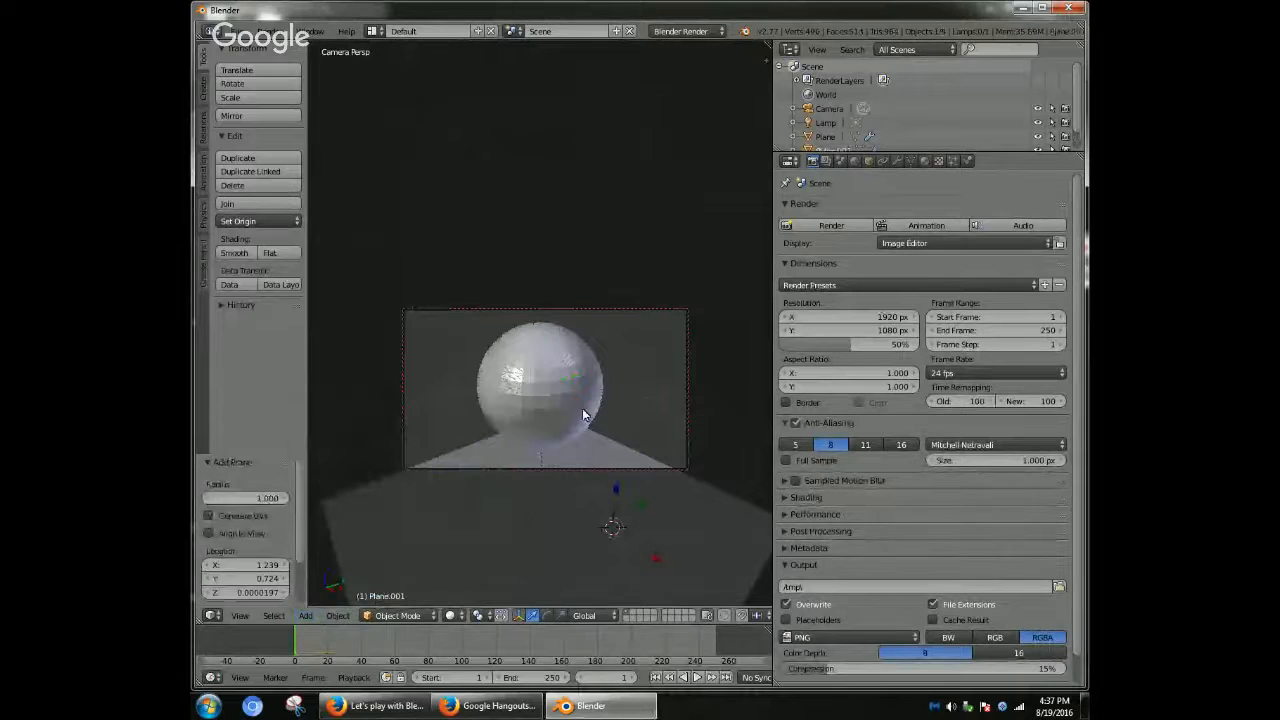
key(g)
key(z)
click(647, 243)
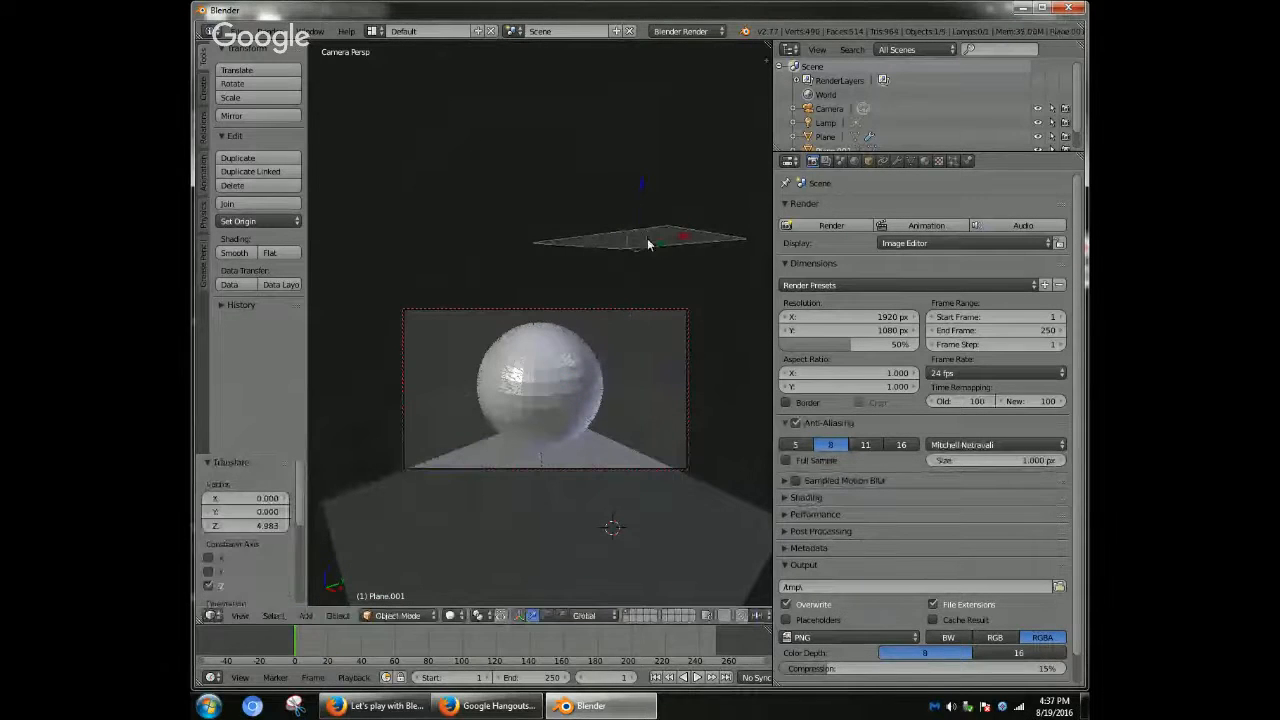
click(586, 198)
- Raise the new plane about 1.07 units further along Z and shift it about -0.6 units along Y over the sphere
middle_drag(565, 241, 478, 275)
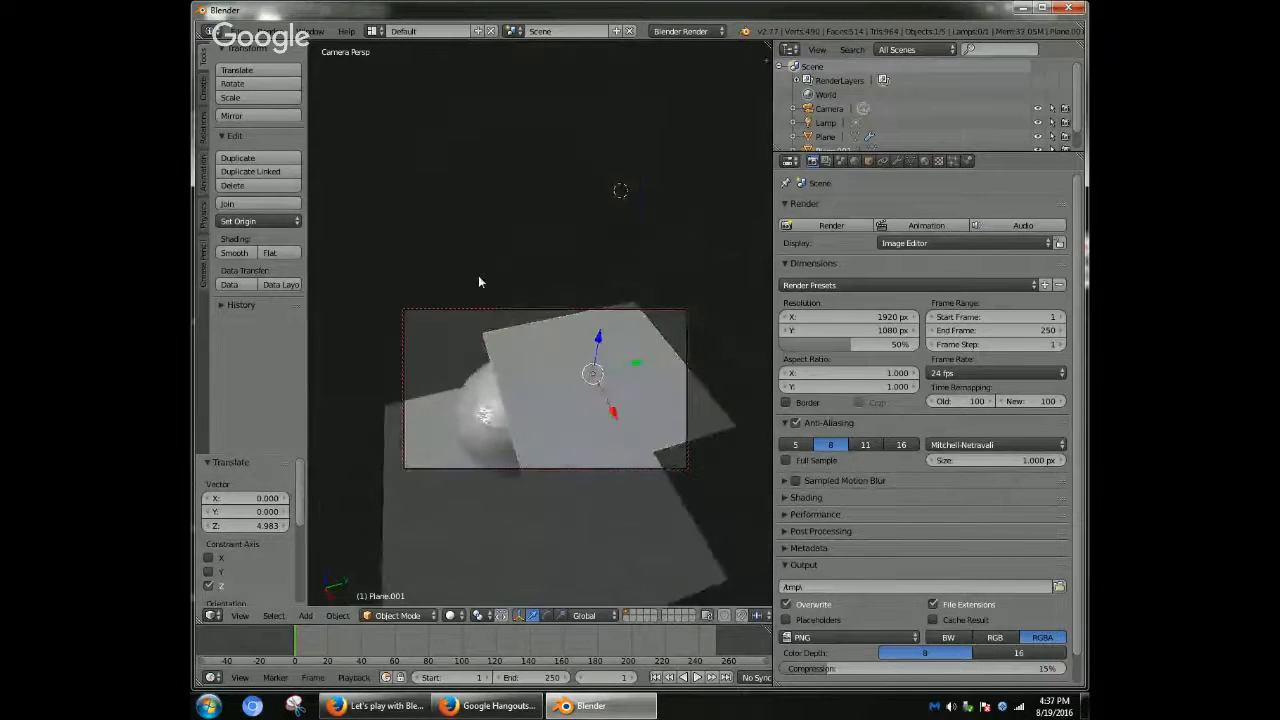
key(g)
key(z)
click(577, 237)
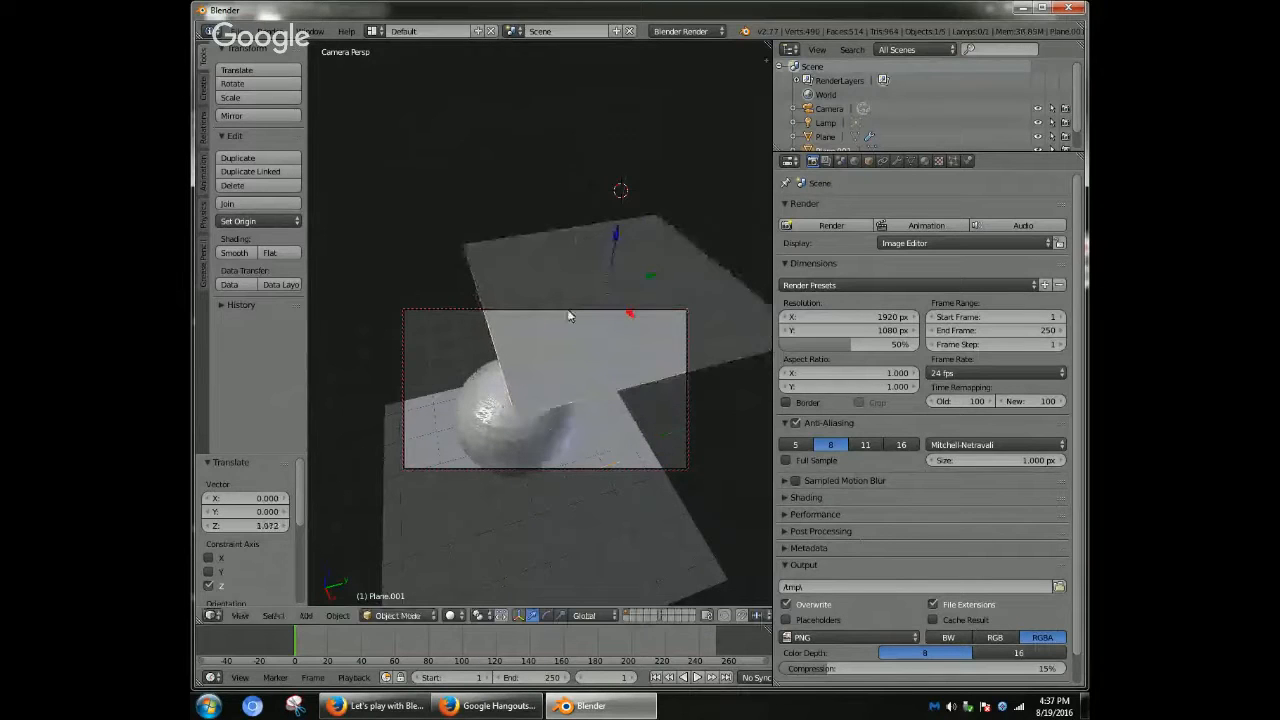
key(g)
key(y)
click(601, 294)
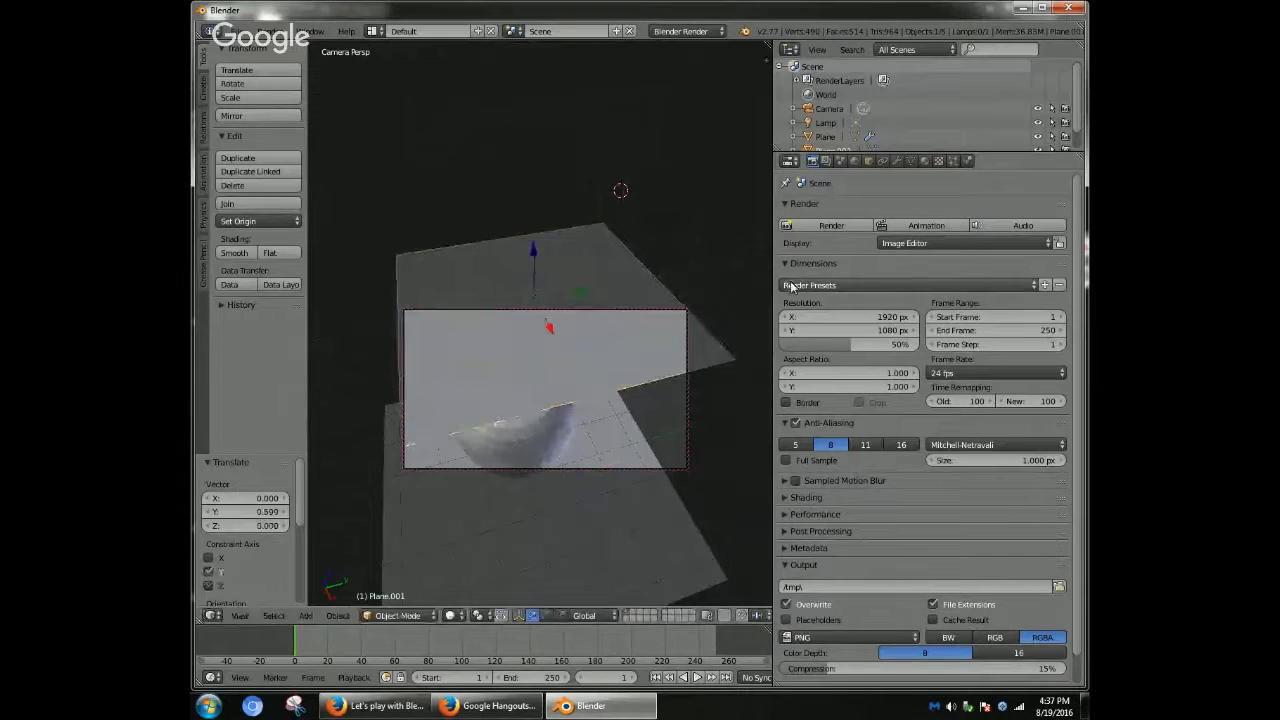
- Create a new material for the upper plane and change the render engine to Cycles Render
click(925, 161)
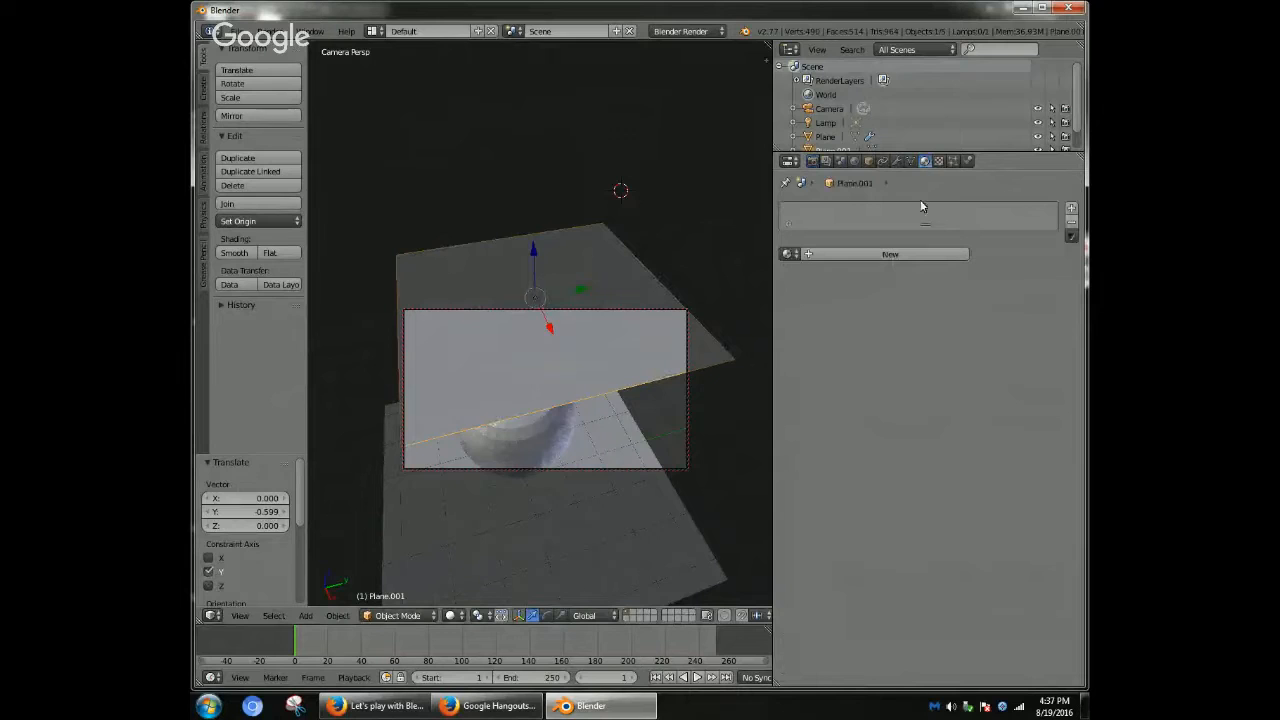
click(888, 254)
click(688, 31)
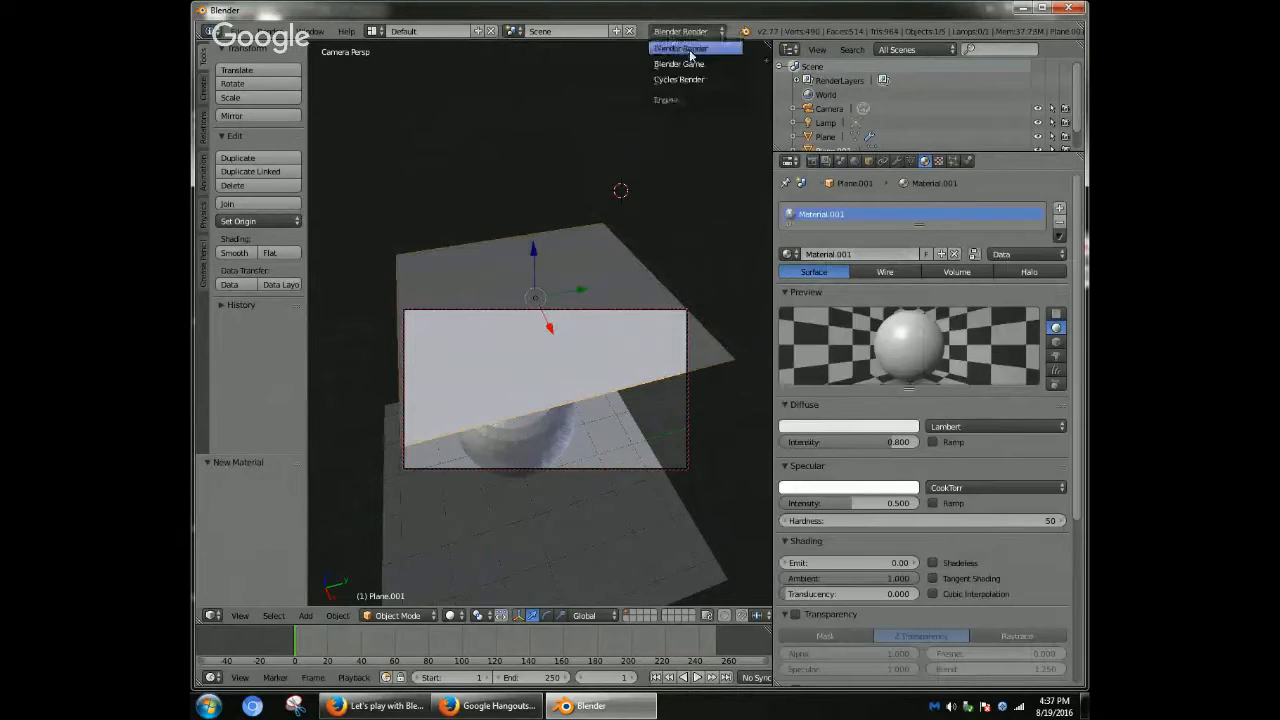
click(680, 79)
- Turn the upper plane's material into a yellow, node-based Emission surface and render the frame
click(966, 348)
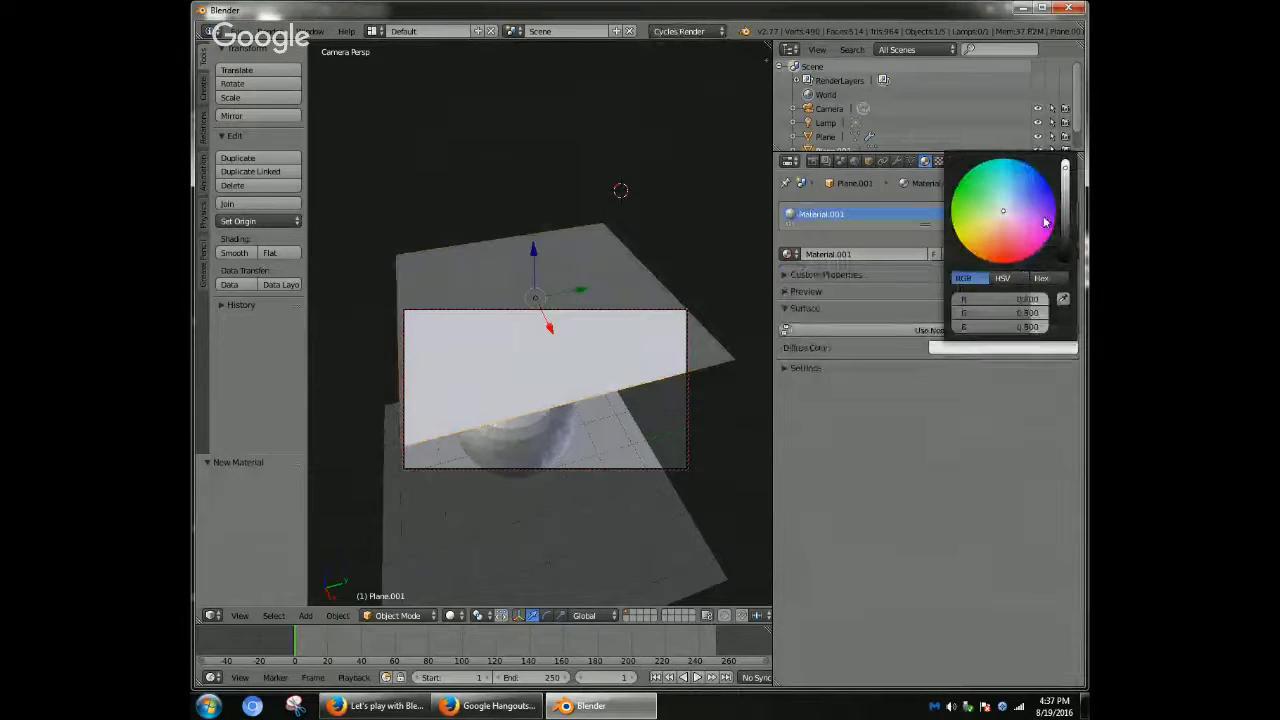
click(976, 236)
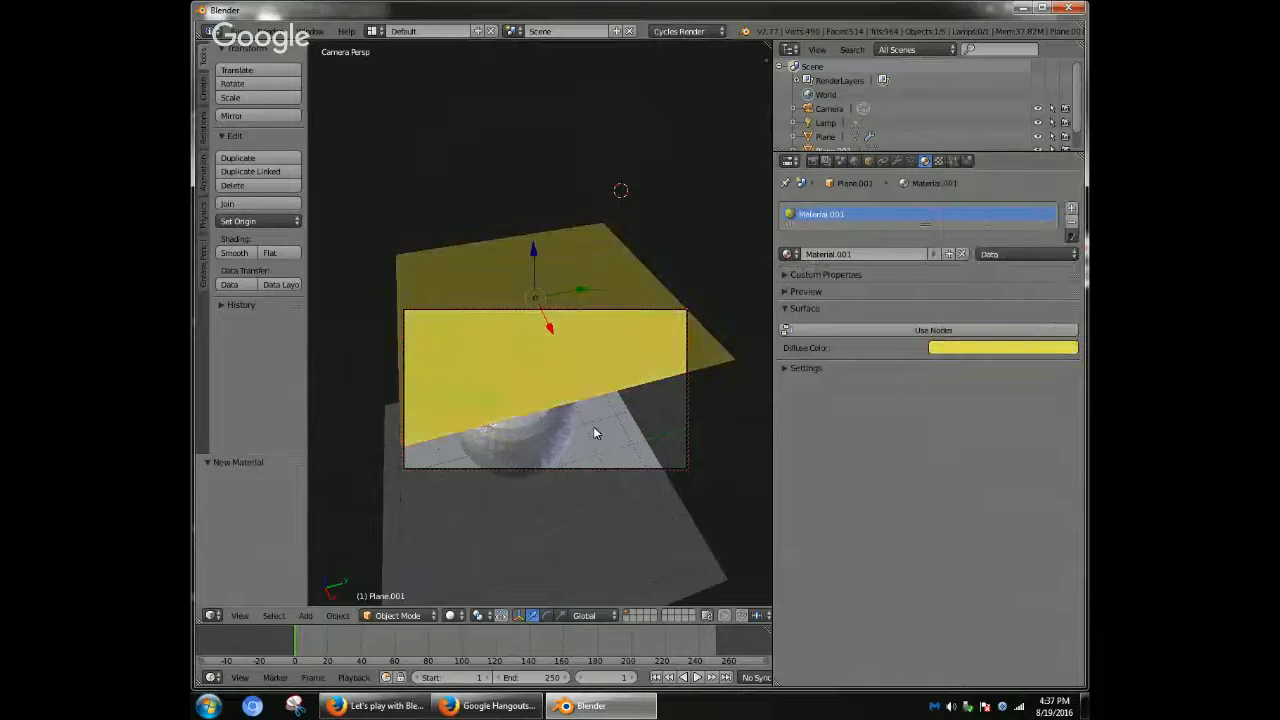
click(922, 330)
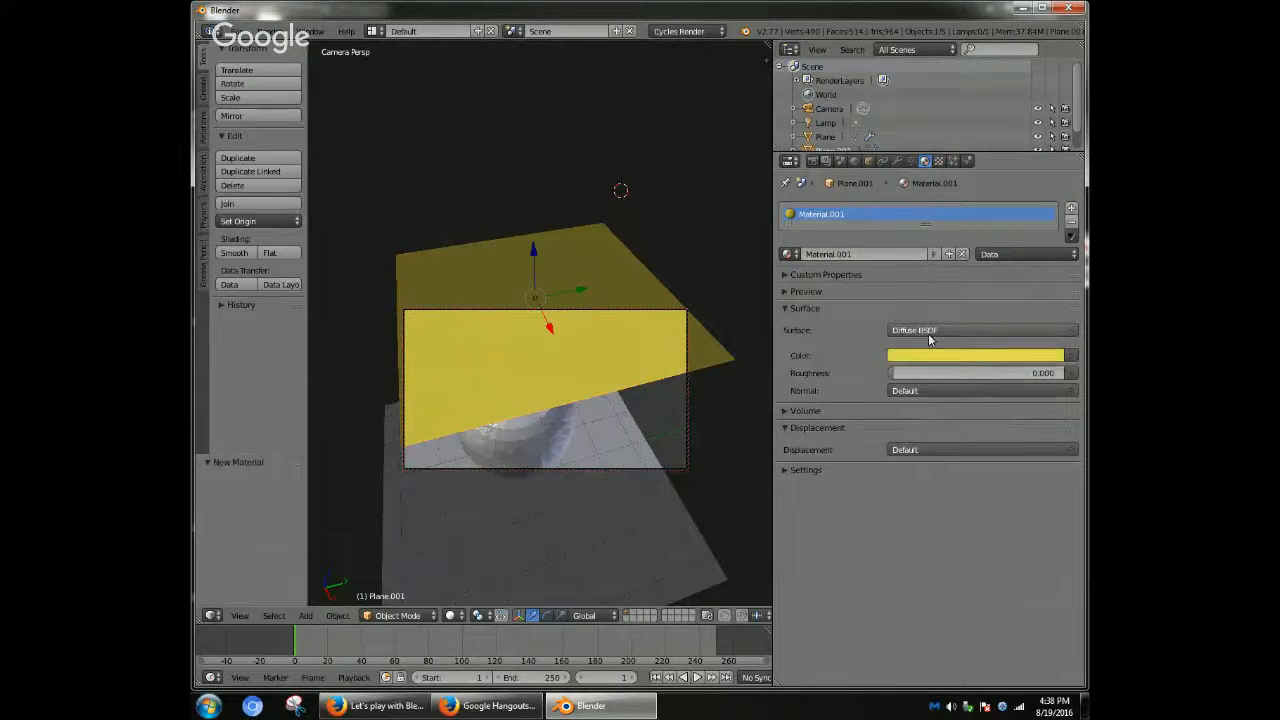
click(928, 338)
click(918, 470)
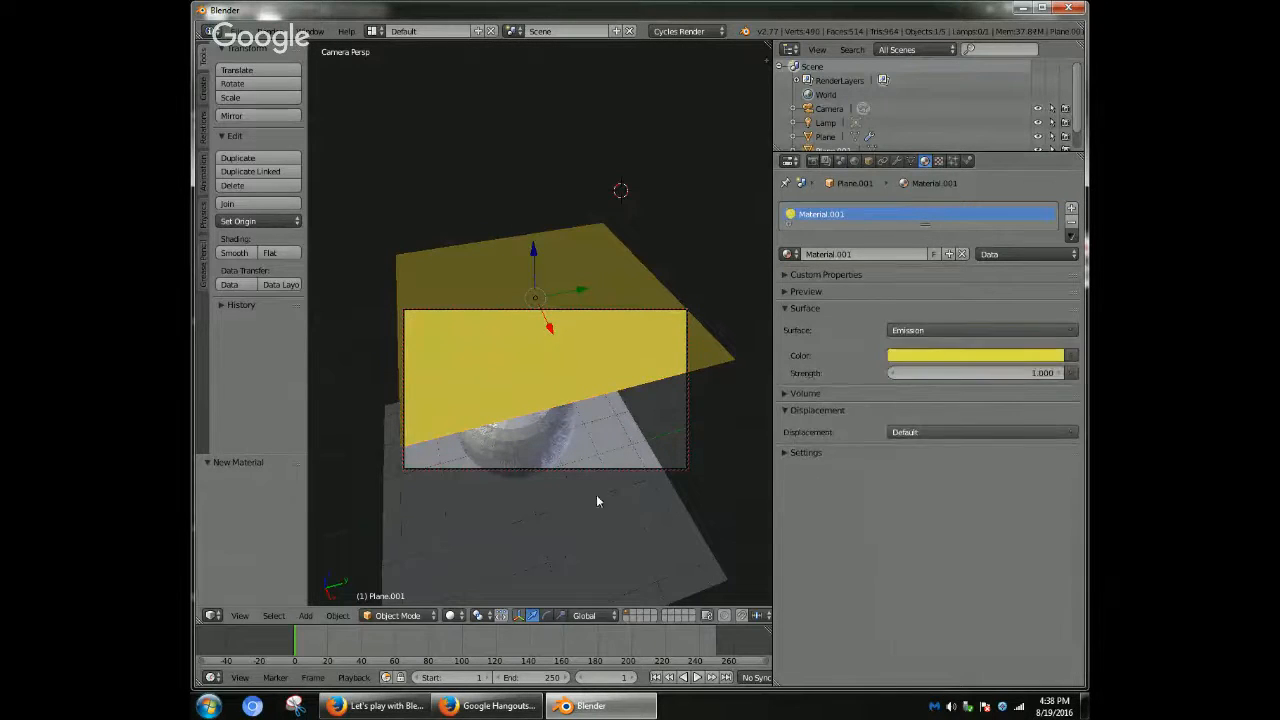
key(F12)
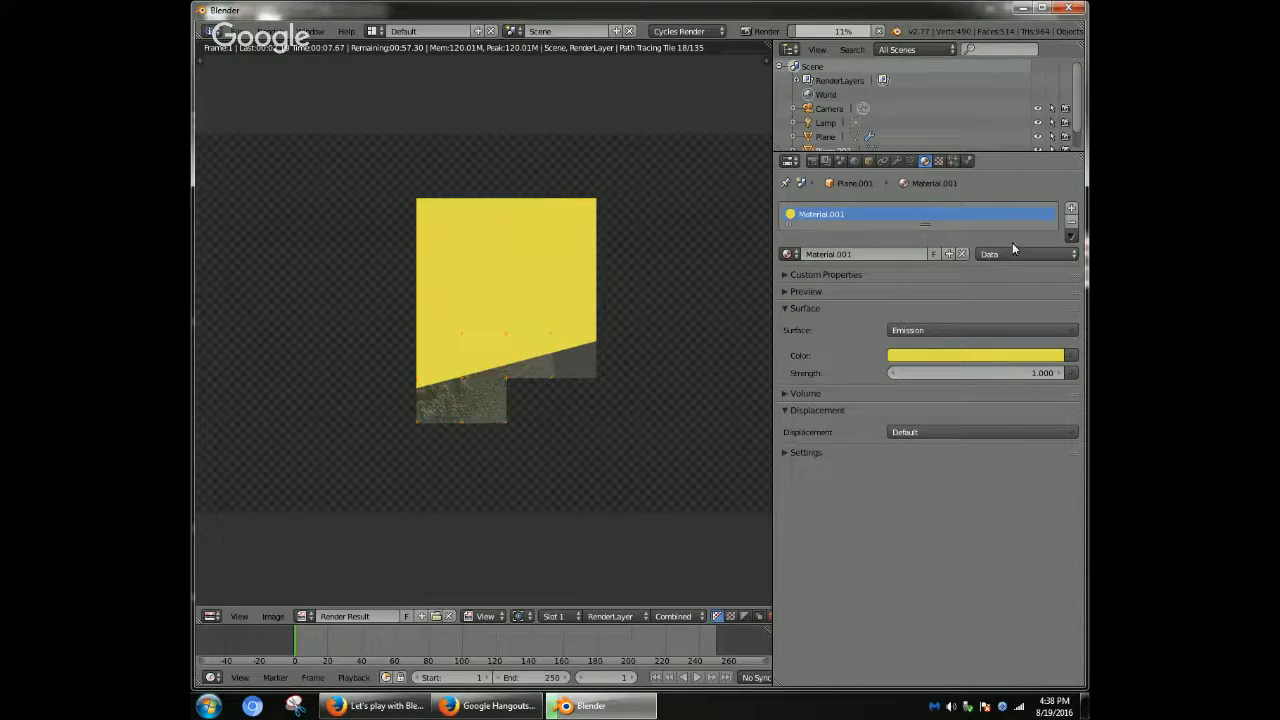
- Disable the upper plane's Camera ray visibility in its Cycles settings, and cancel and restart the frame render
click(868, 160)
scroll(934, 545, down, 1)
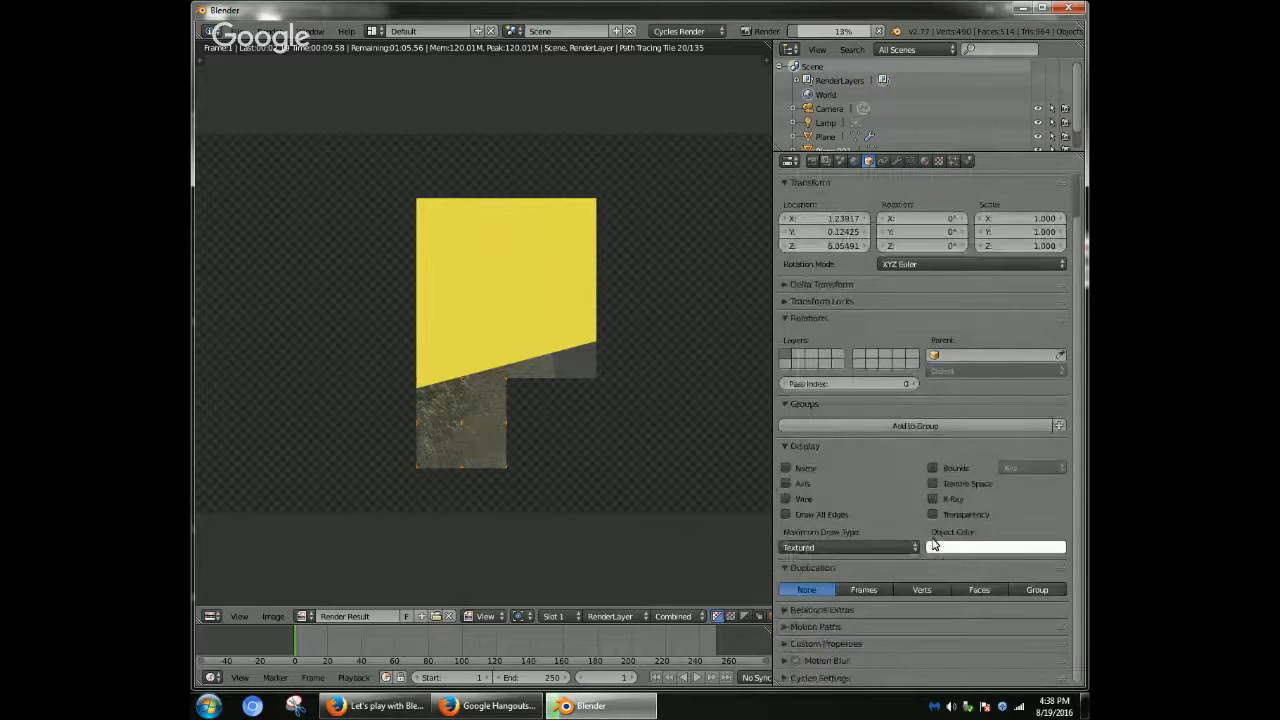
click(840, 676)
scroll(850, 666, down, 3)
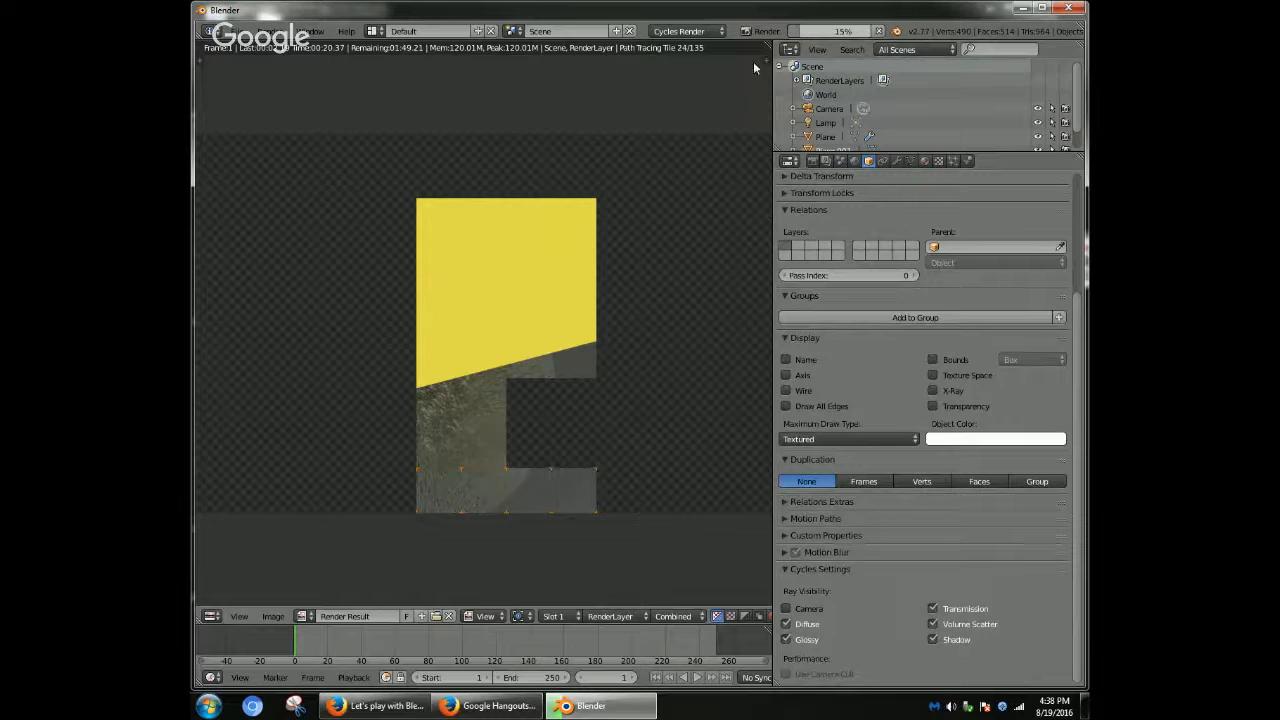
click(879, 31)
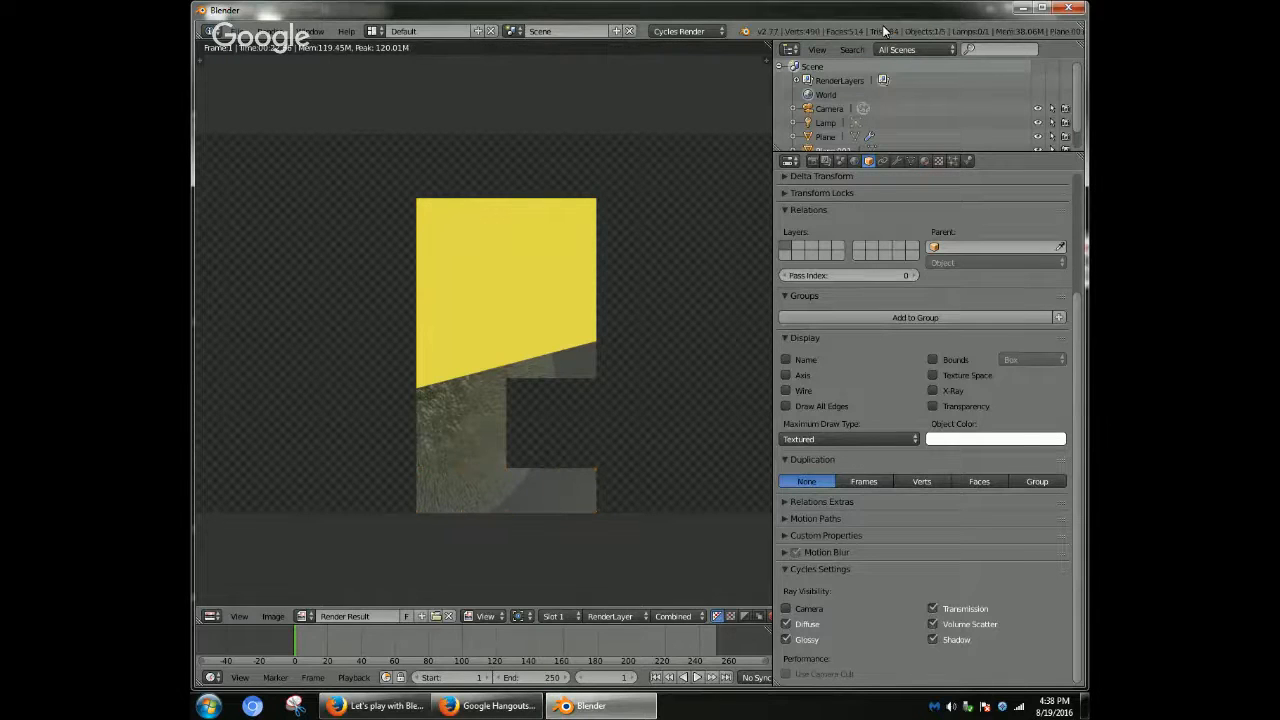
key(F12)
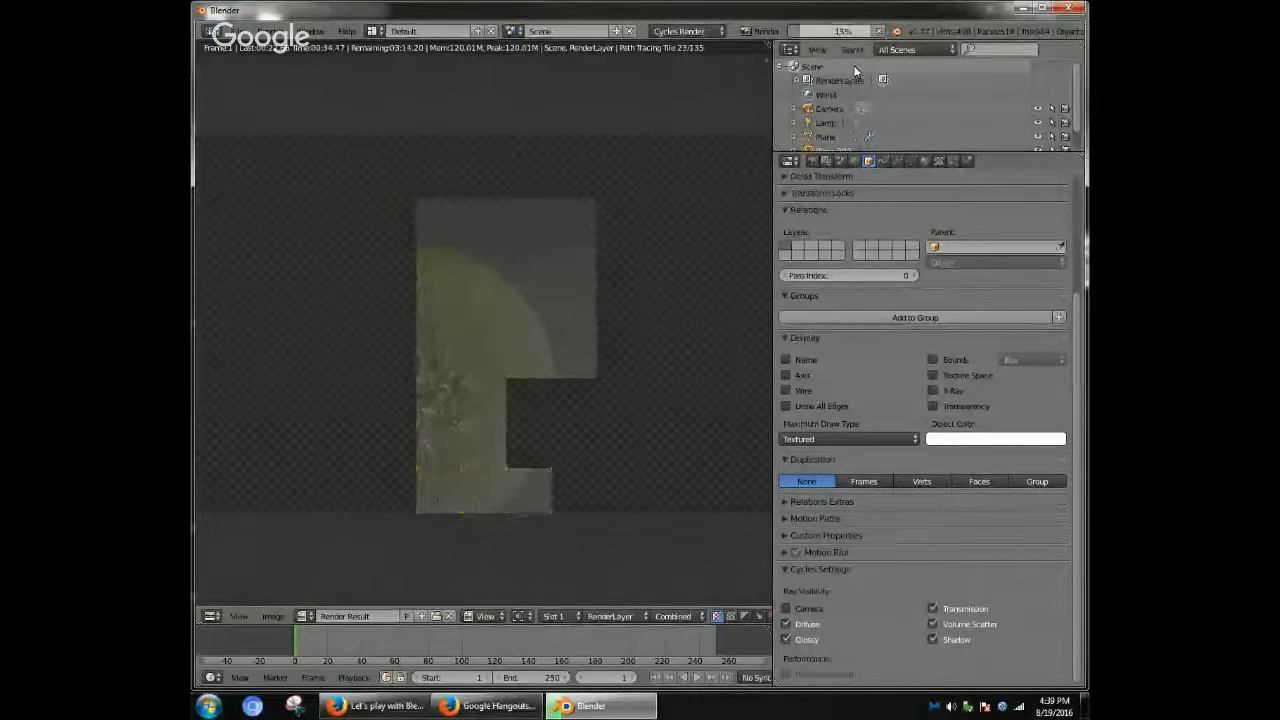
- Switch to the Google Hangouts window to check the broadcast and group chat, and return to Blender
click(495, 706)
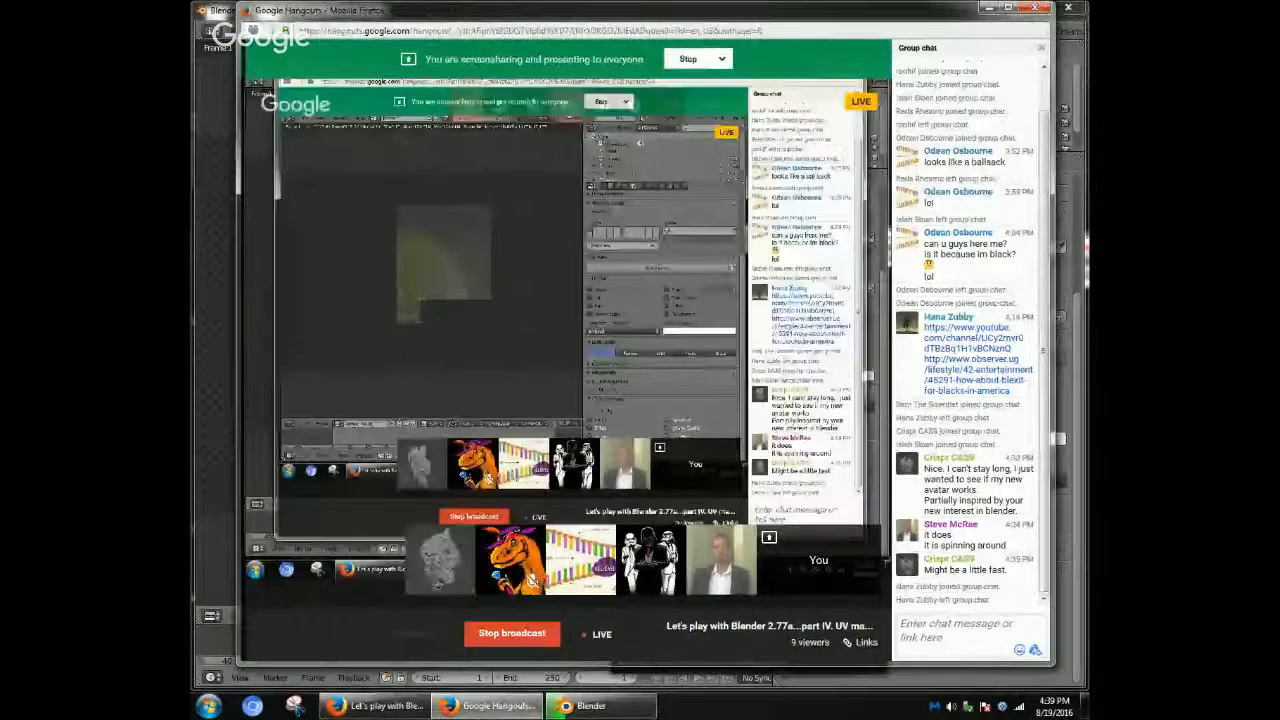
click(585, 665)
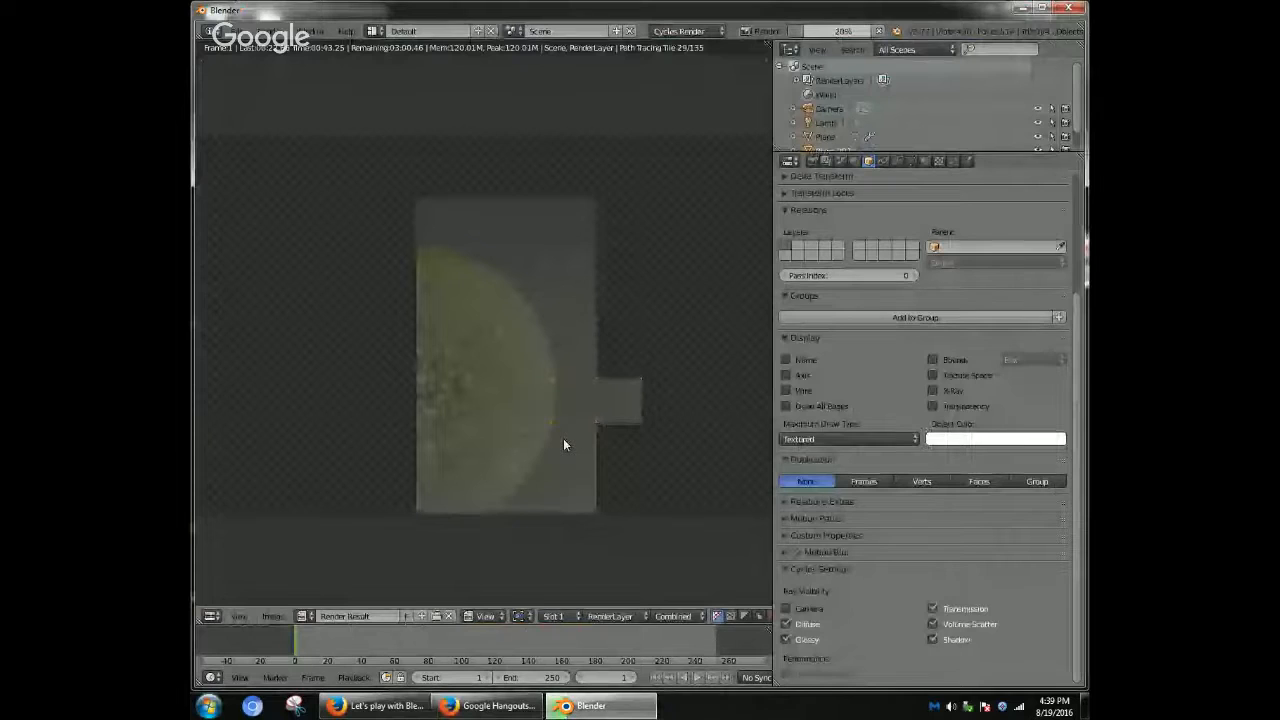